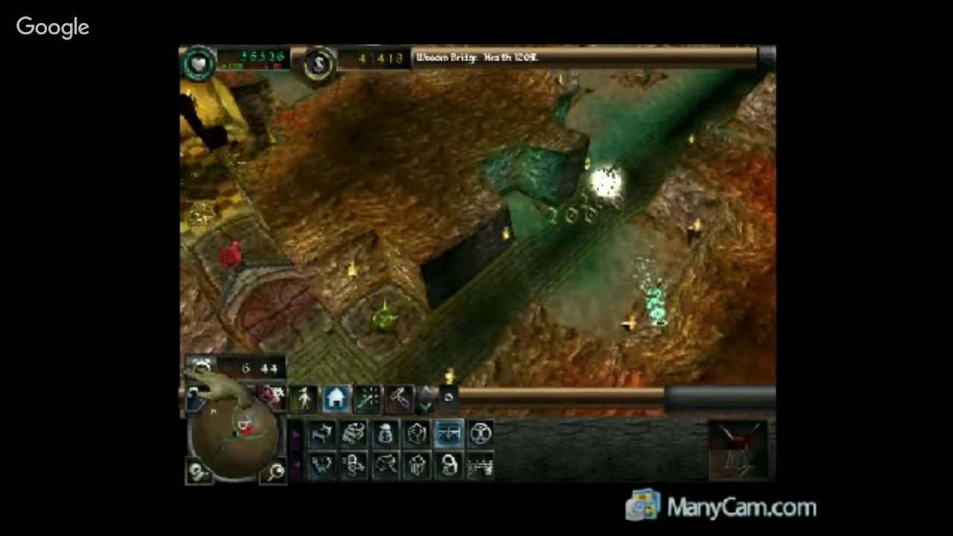
Tag the reinforced wall blocks on both sides of the passage behind the wooden door for digging.
{"action": "key", "text": "Left"}
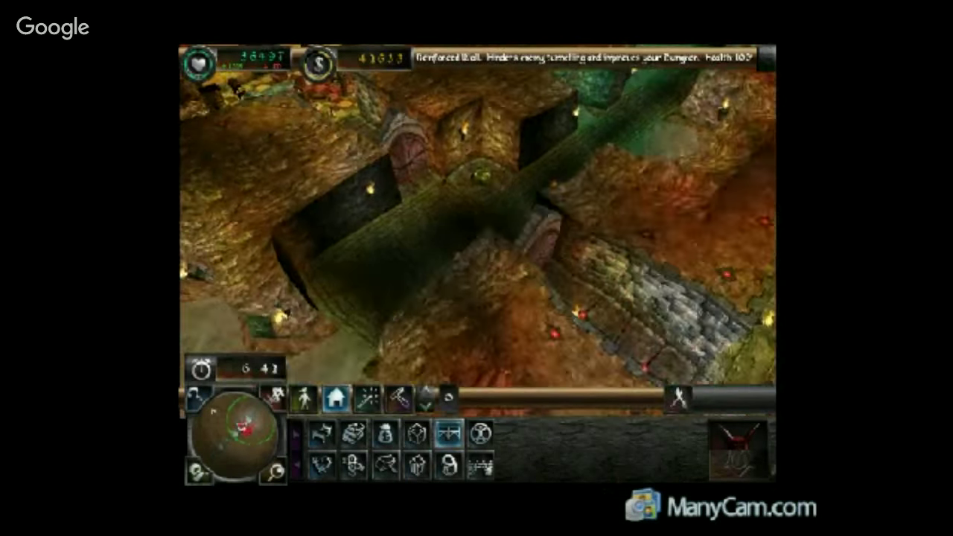
{"action": "key", "text": "Left"}
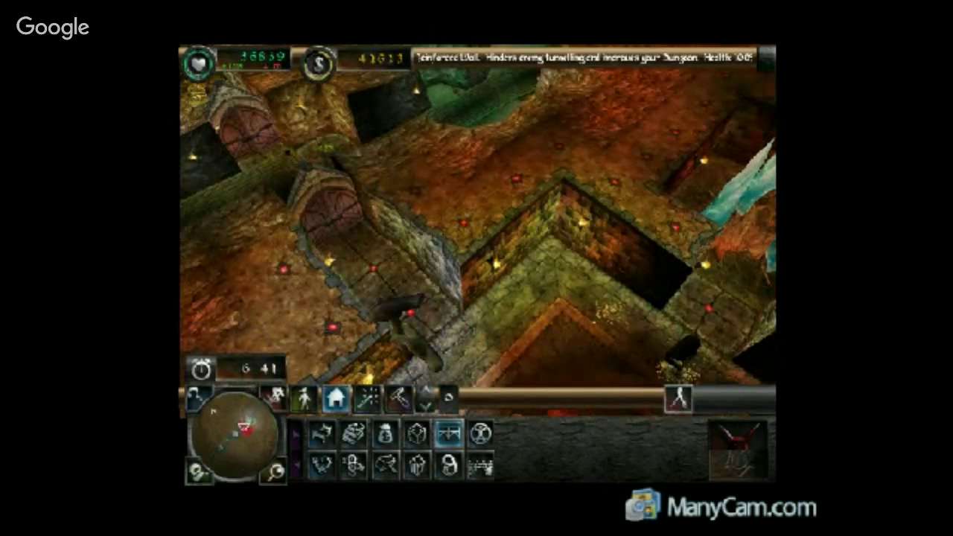
{"action": "left_click", "coordinate": [333, 326]}
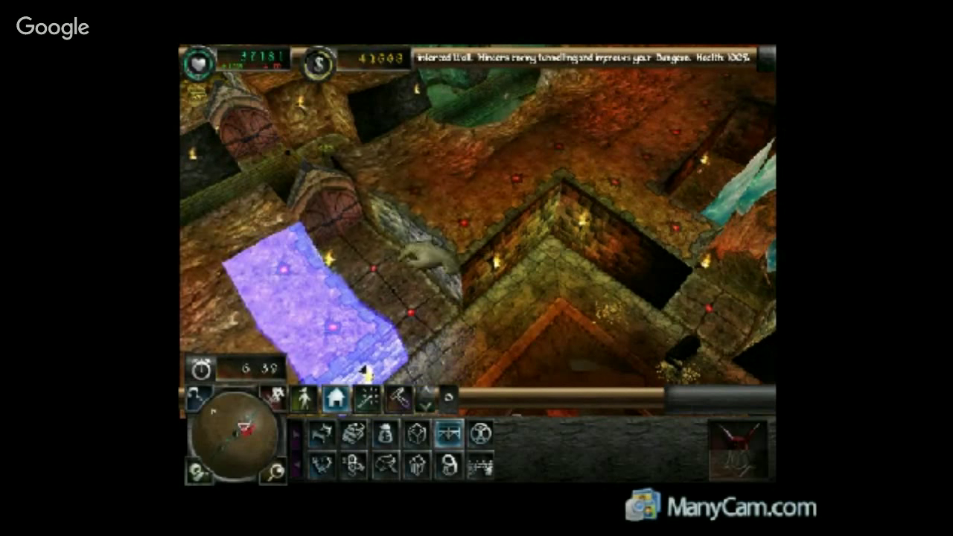
{"action": "left_click", "coordinate": [416, 192]}
{"action": "left_click", "coordinate": [464, 222]}
Cast Create Imp to spawn imps in the passage between the tagged wall blocks.
{"action": "key", "text": "Left"}
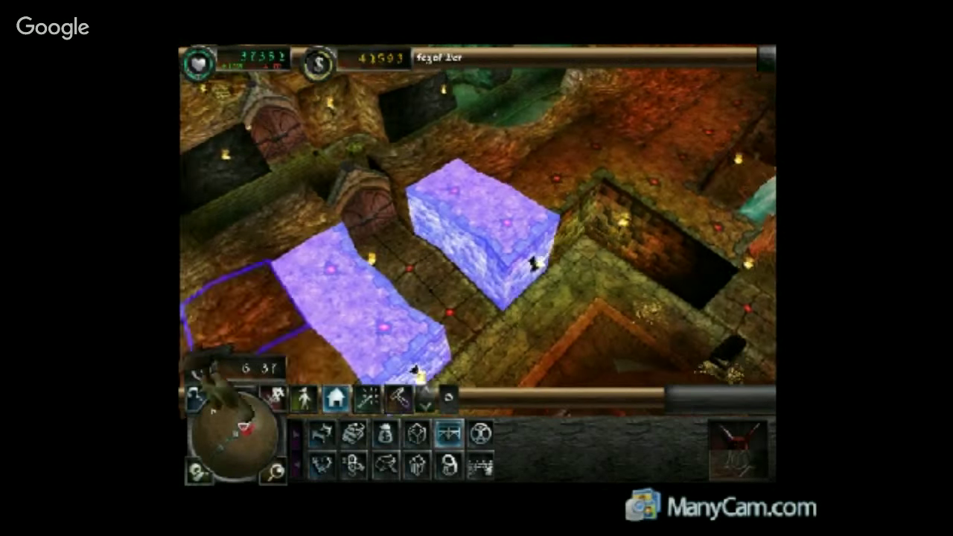
{"action": "left_click", "coordinate": [369, 400]}
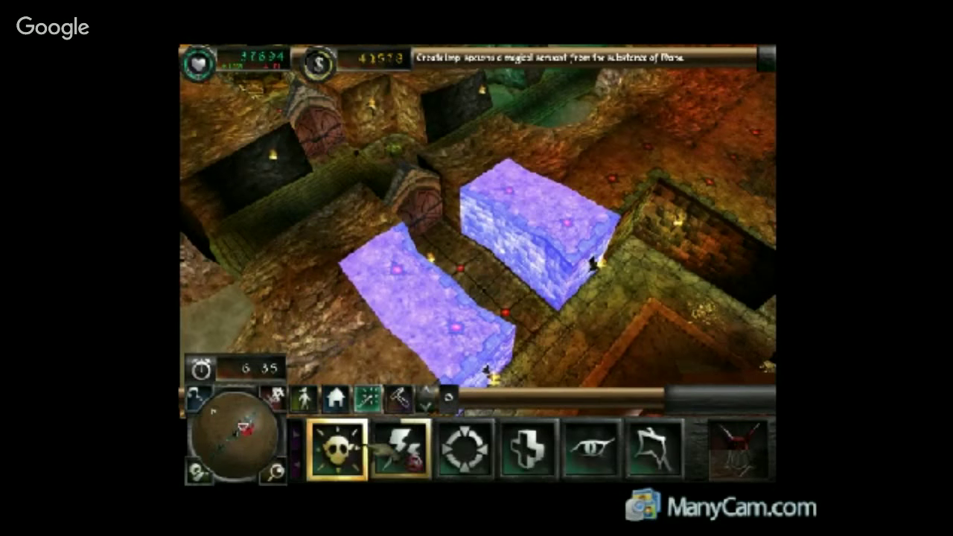
{"action": "left_click", "coordinate": [339, 447]}
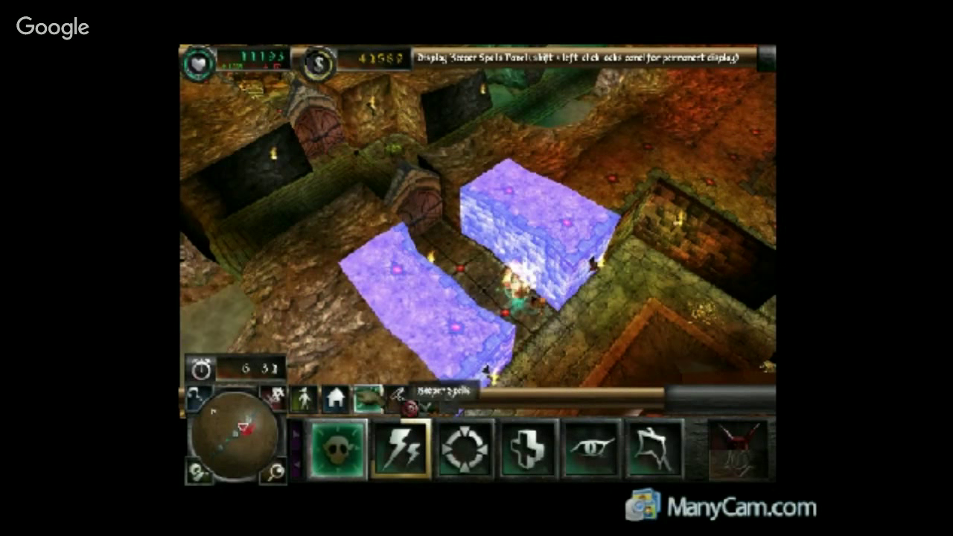
Build a Guard Room on the claimed passage tiles behind the wooden door.
{"action": "left_click", "coordinate": [336, 400]}
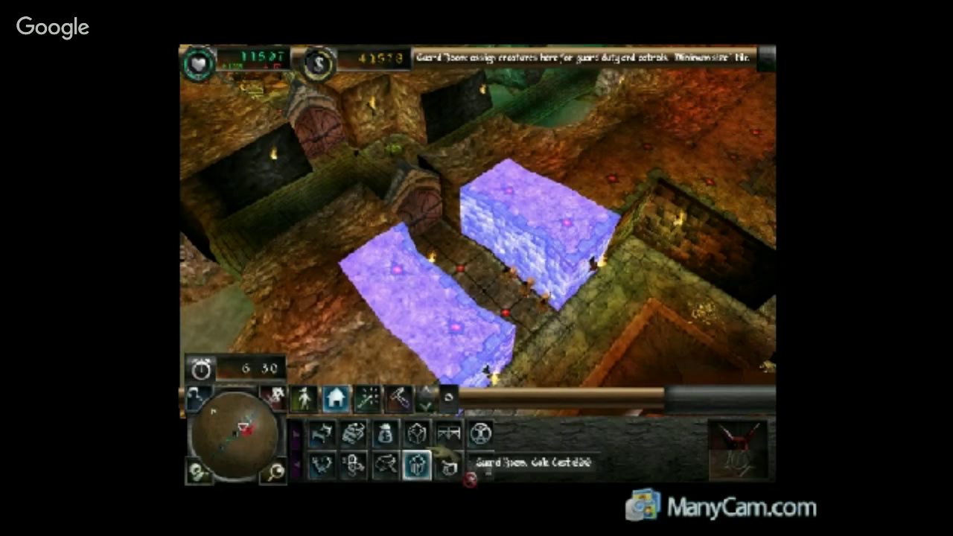
{"action": "left_click", "coordinate": [426, 455]}
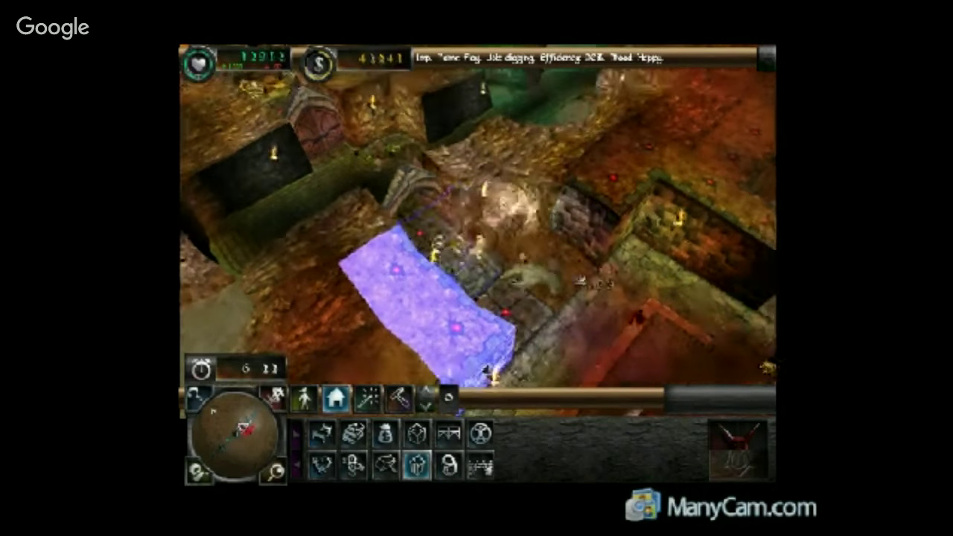
{"action": "left_click", "coordinate": [473, 254]}
{"action": "left_click", "coordinate": [530, 274]}
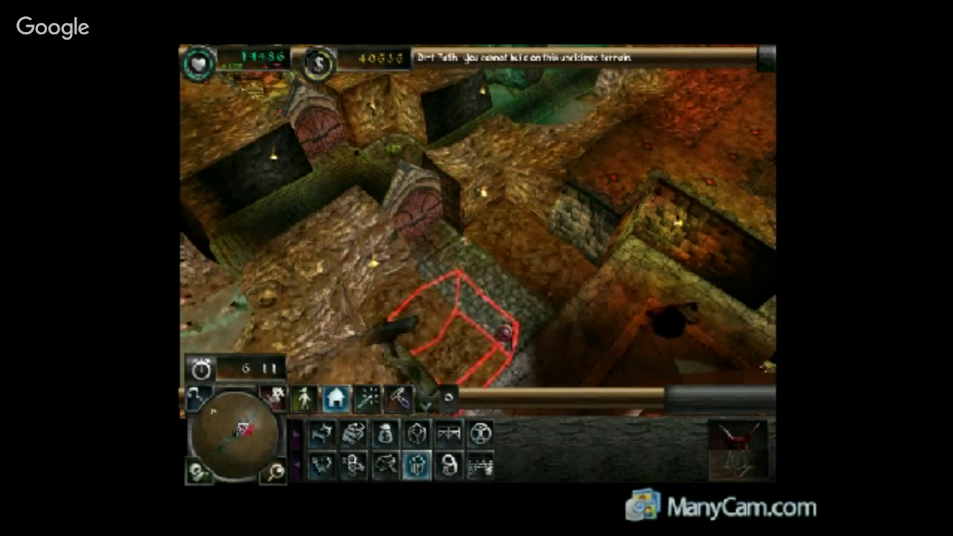
Extend the Guard Room over the newly cleared and claimed tiles on both sides of the passage.
{"action": "left_click", "coordinate": [305, 399]}
{"action": "left_click", "coordinate": [324, 443]}
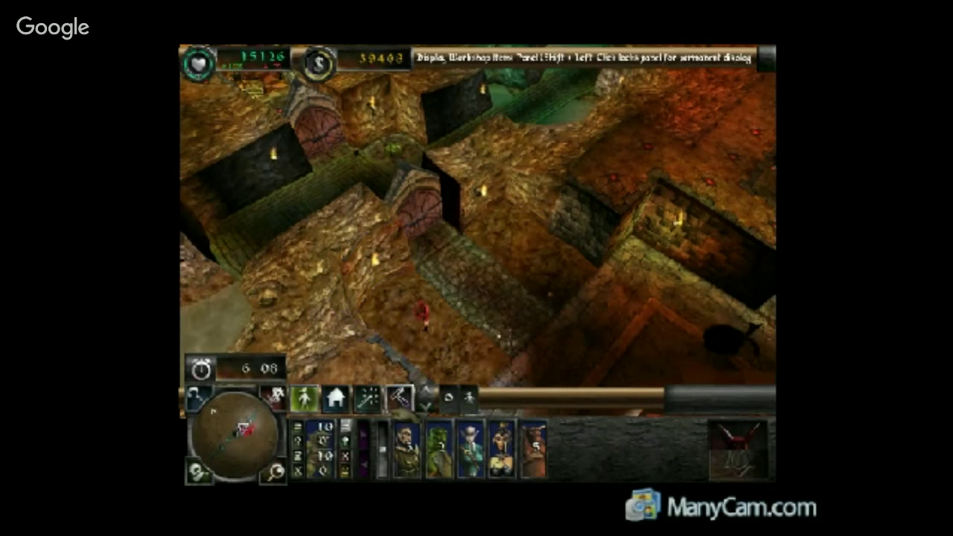
{"action": "left_click", "coordinate": [336, 398]}
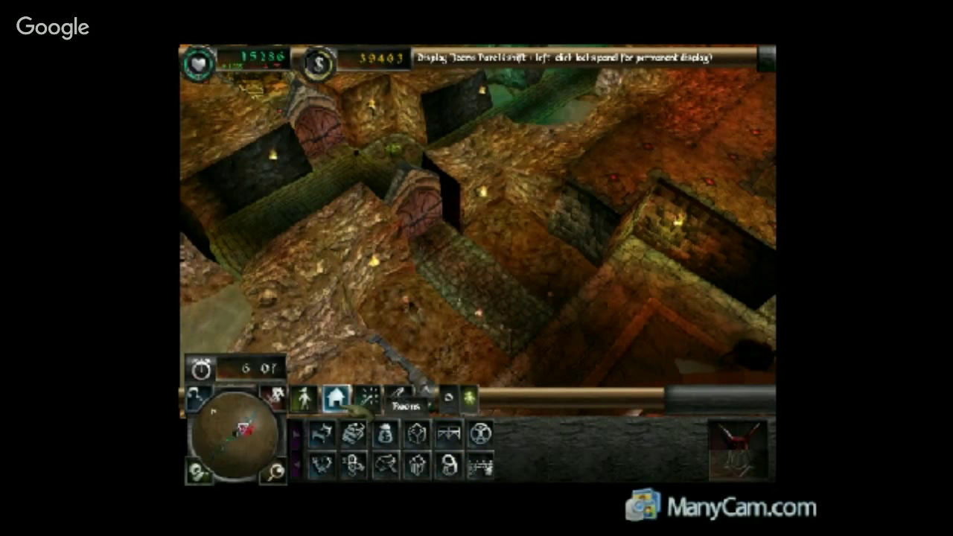
{"action": "left_click", "coordinate": [417, 466]}
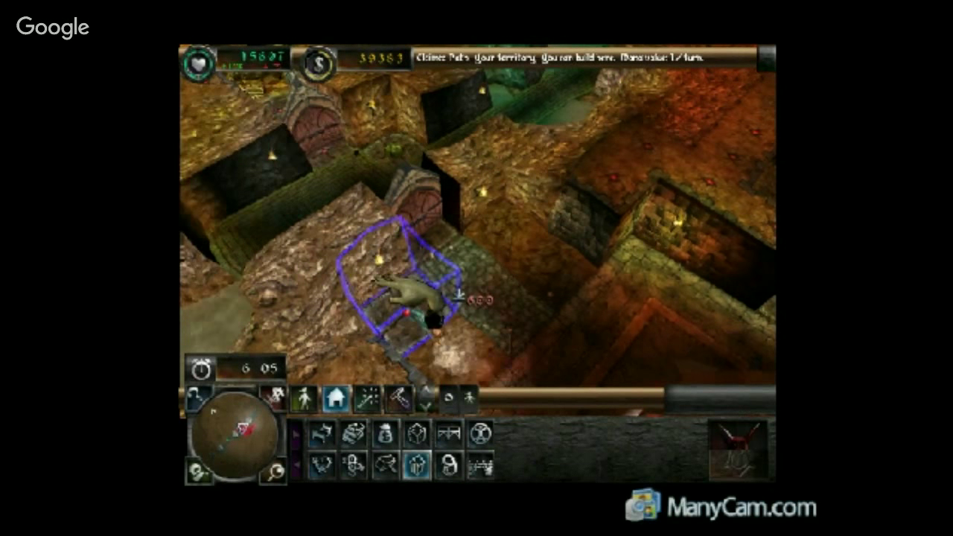
{"action": "left_click", "coordinate": [418, 283]}
{"action": "left_click", "coordinate": [456, 356]}
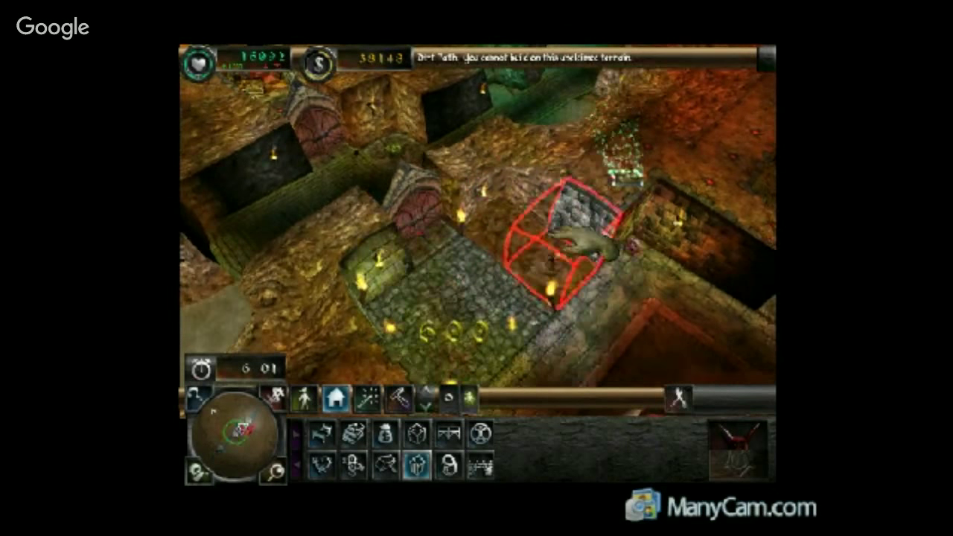
{"action": "left_click", "coordinate": [544, 268]}
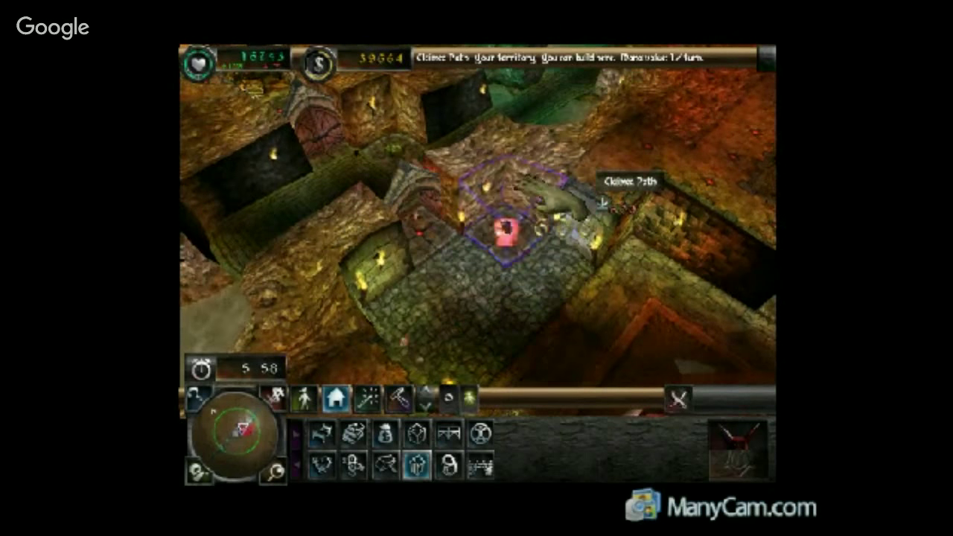
{"action": "left_click", "coordinate": [532, 211]}
Switch to the YouTube live stream page and read through the recent live chat messages.
{"action": "key", "text": "m"}
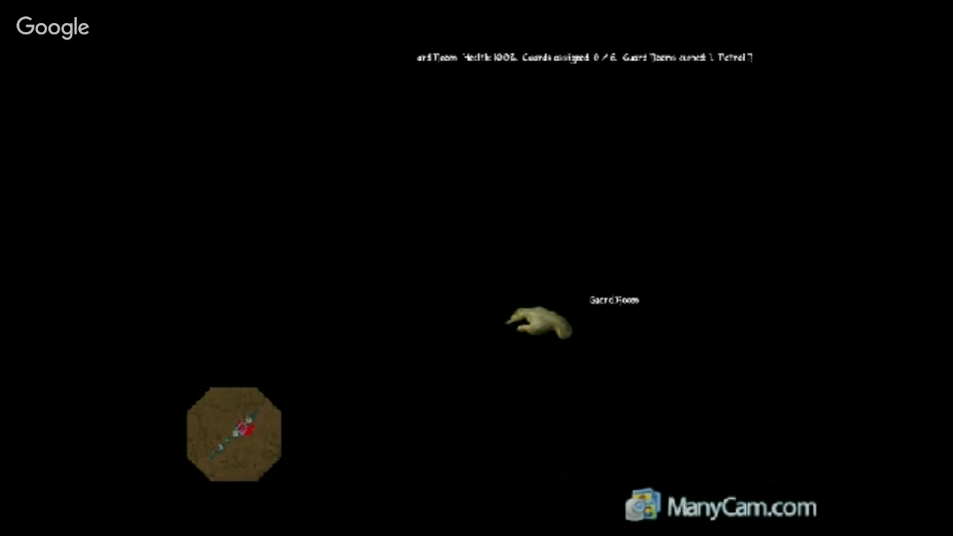
{"action": "key", "text": "super"}
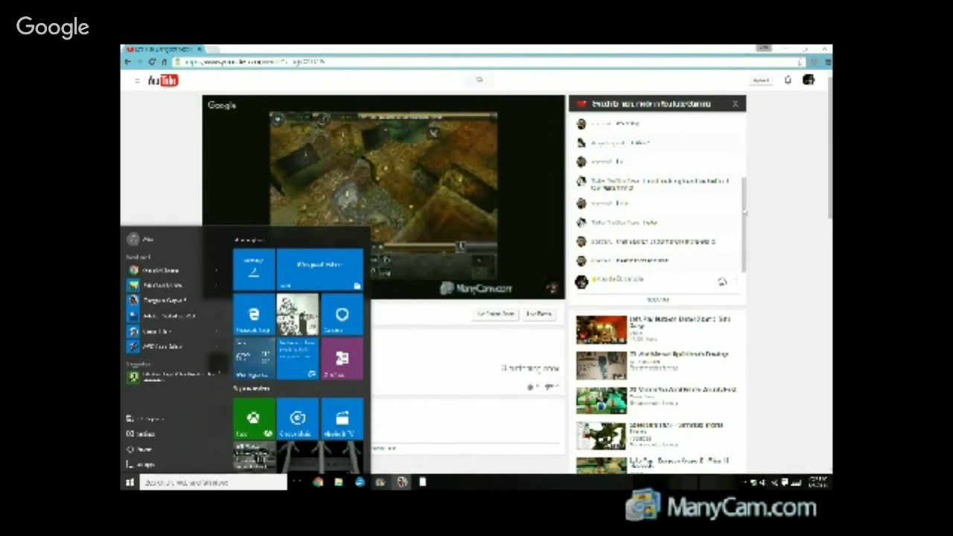
{"action": "left_click_drag", "start_coordinate": [745, 211], "coordinate": [744, 118]}
{"action": "left_click", "coordinate": [745, 187]}
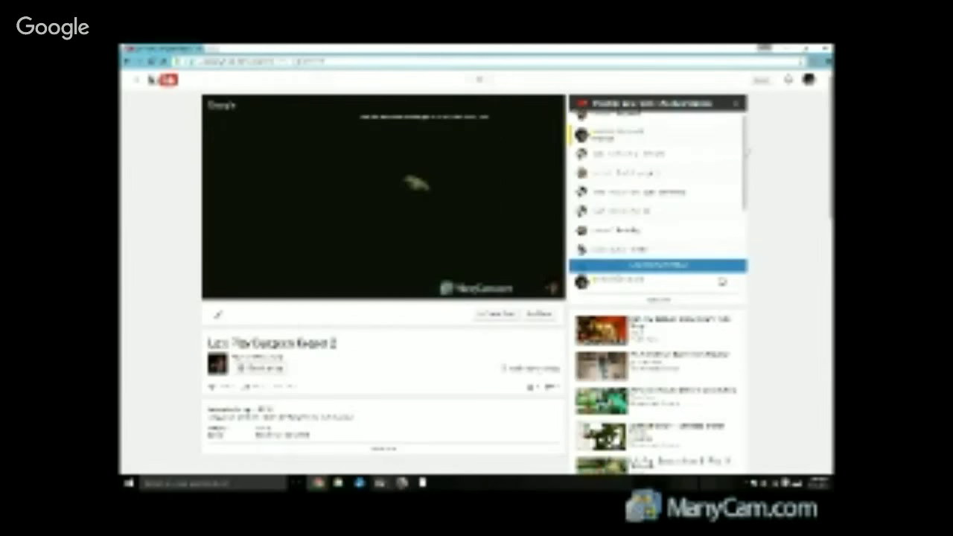
{"action": "left_click_drag", "start_coordinate": [748, 152], "coordinate": [736, 186]}
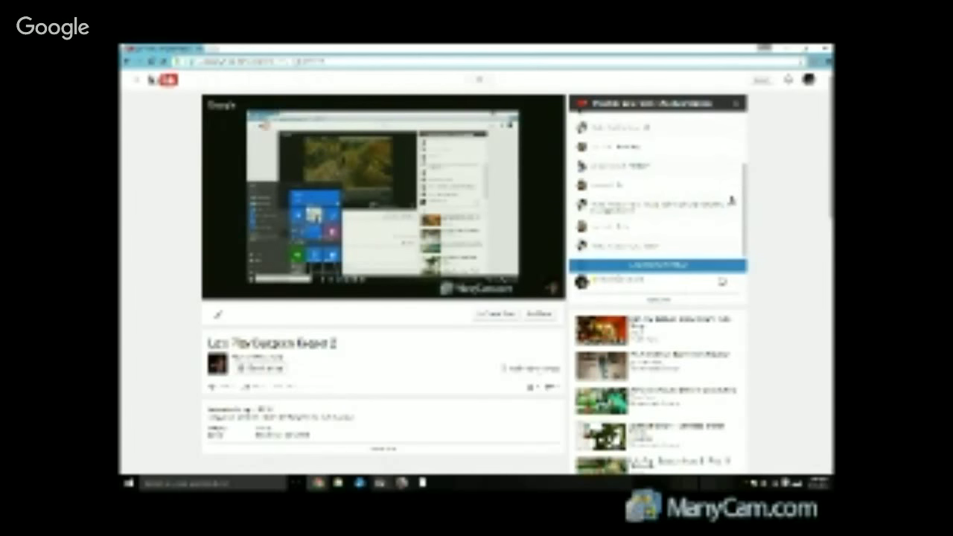
{"action": "scroll", "coordinate": [730, 202], "scroll_direction": "down", "scroll_amount": 2}
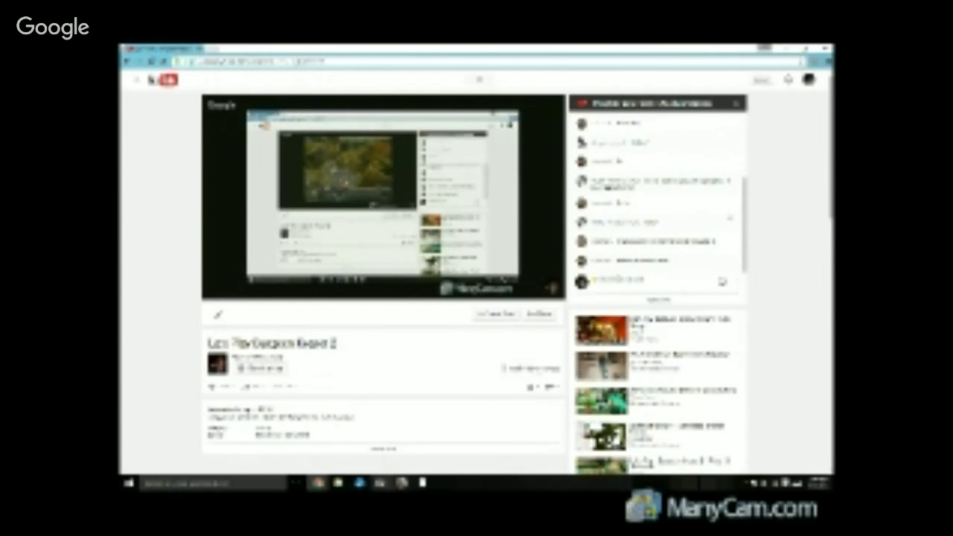
{"action": "scroll", "coordinate": [729, 219], "scroll_direction": "up", "scroll_amount": 1}
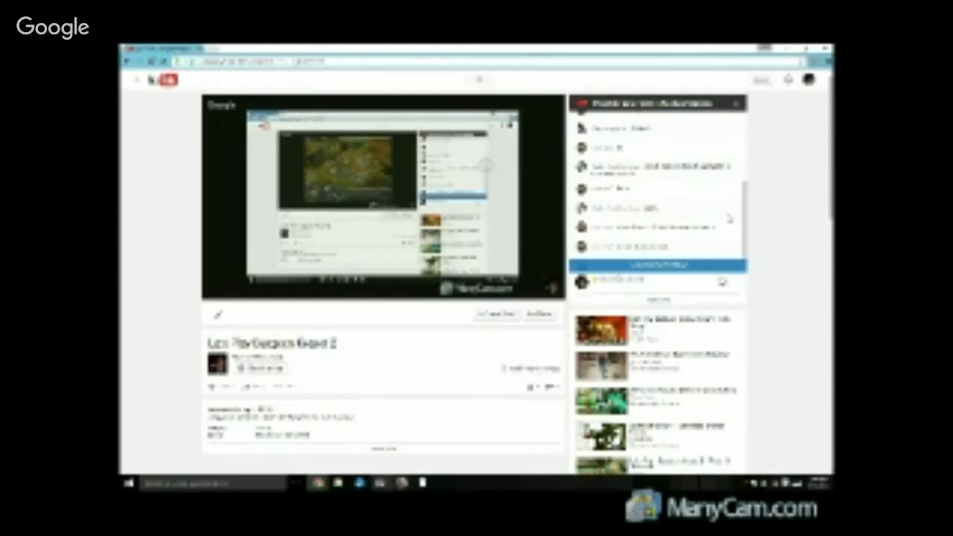
{"action": "scroll", "coordinate": [730, 223], "scroll_direction": "down", "scroll_amount": 1}
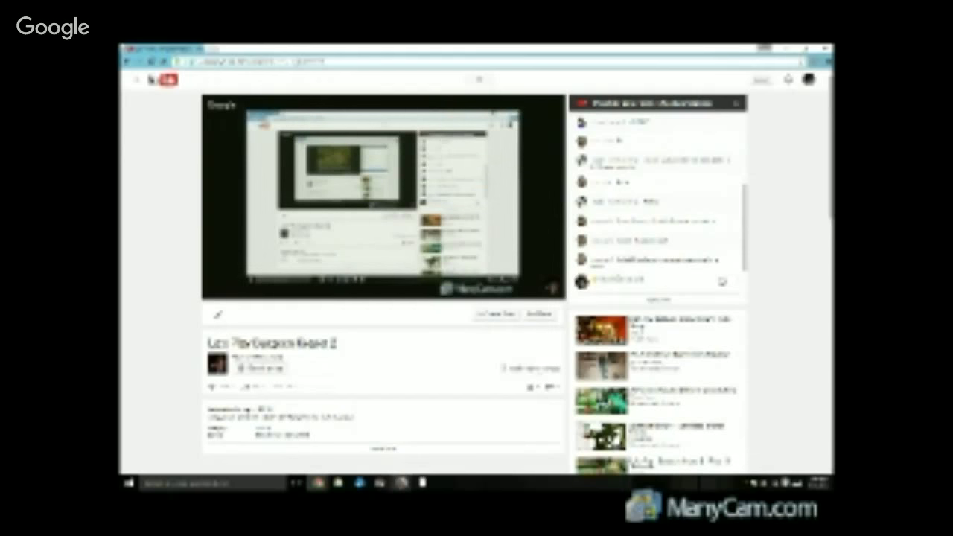
Switch back to Dungeon Keeper 2 and acknowledge the message about the new creature species.
{"action": "left_click", "coordinate": [402, 483]}
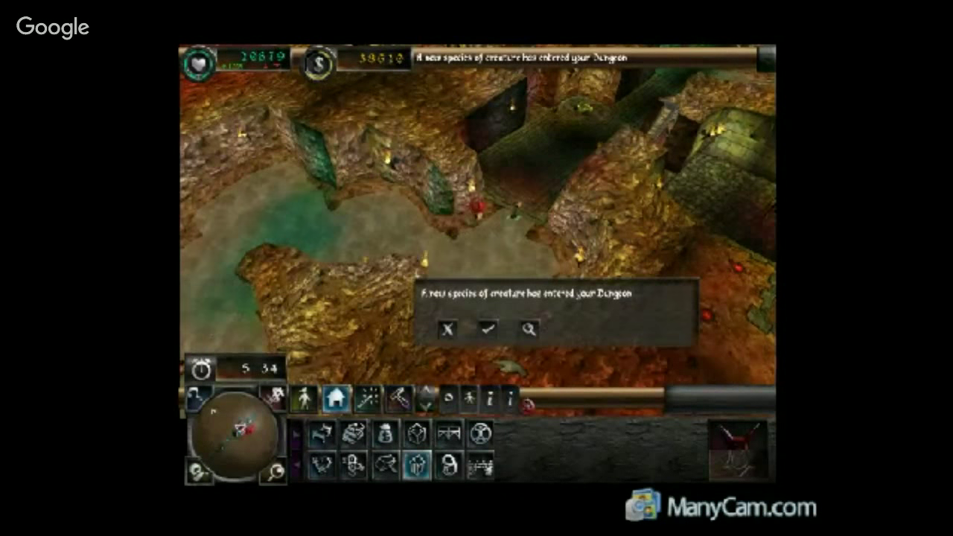
{"action": "left_click", "coordinate": [489, 328]}
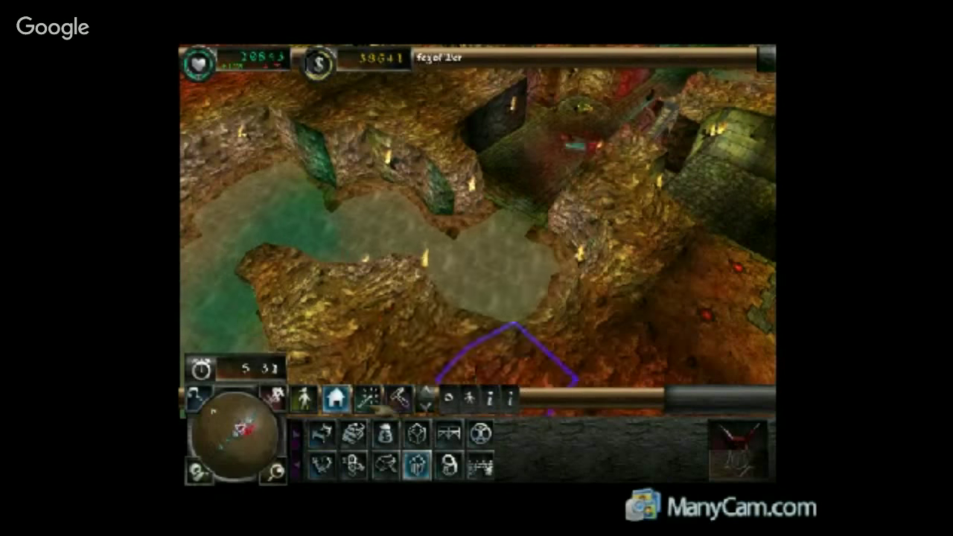
Cast Create Imp to add more imps to the dungeon's workforce.
{"action": "left_click", "coordinate": [368, 400]}
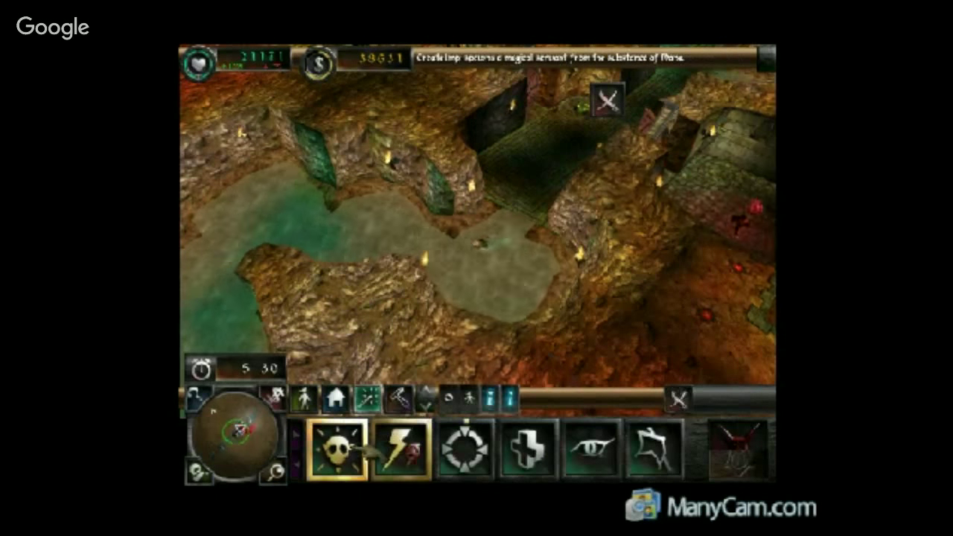
{"action": "left_click", "coordinate": [350, 449]}
{"action": "key", "text": "Right"}
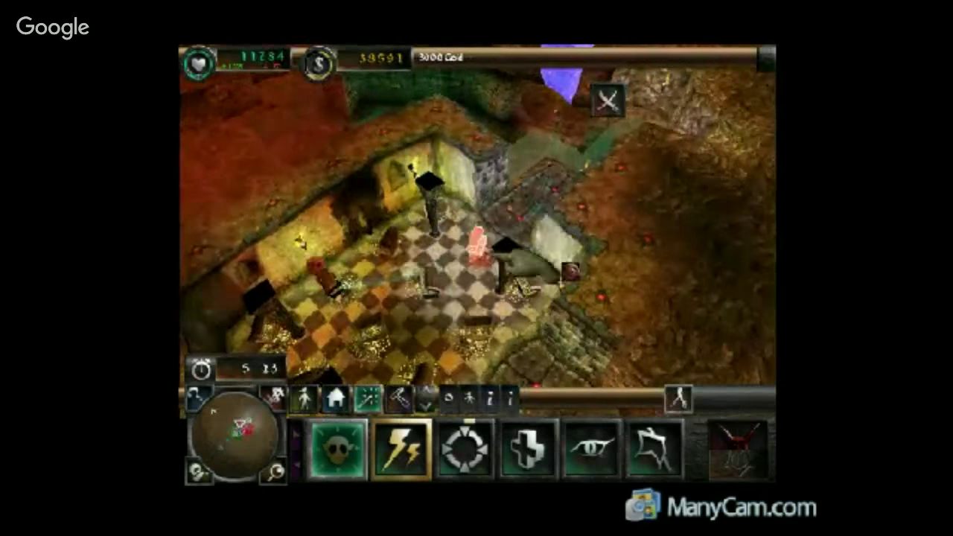
Pick up the fighters, including the Bile Demons, and drop them on the bridge in front of the enemy gate.
{"action": "key", "text": "Right"}
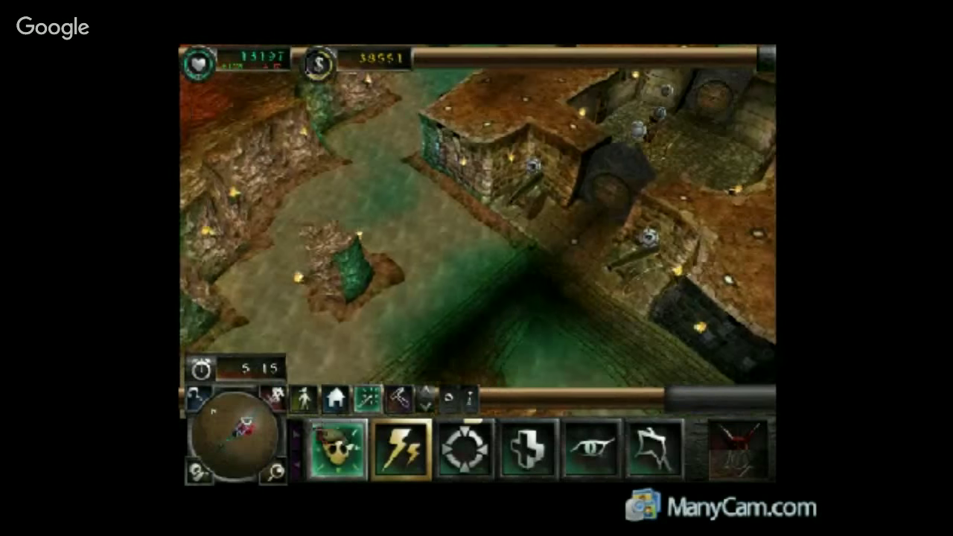
{"action": "left_click", "coordinate": [304, 398]}
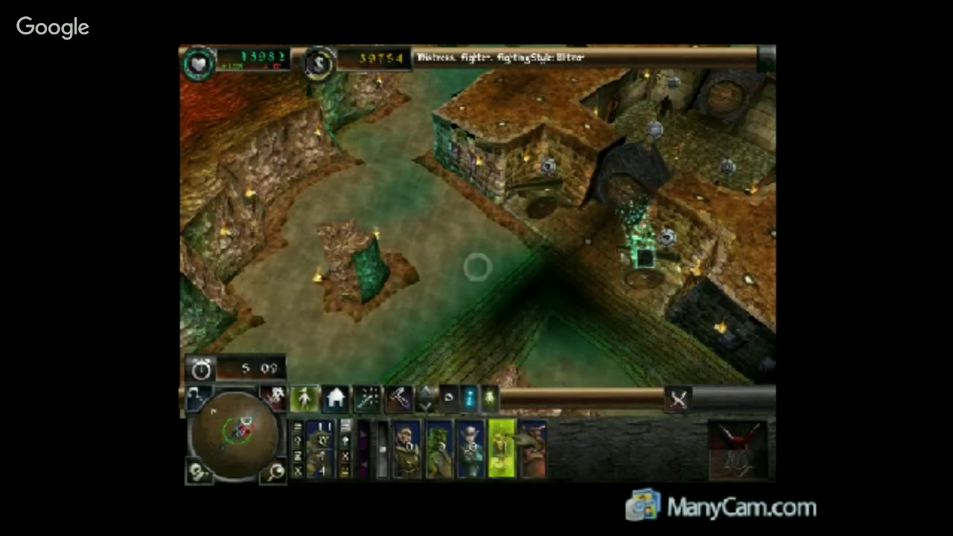
{"action": "left_click", "coordinate": [538, 441]}
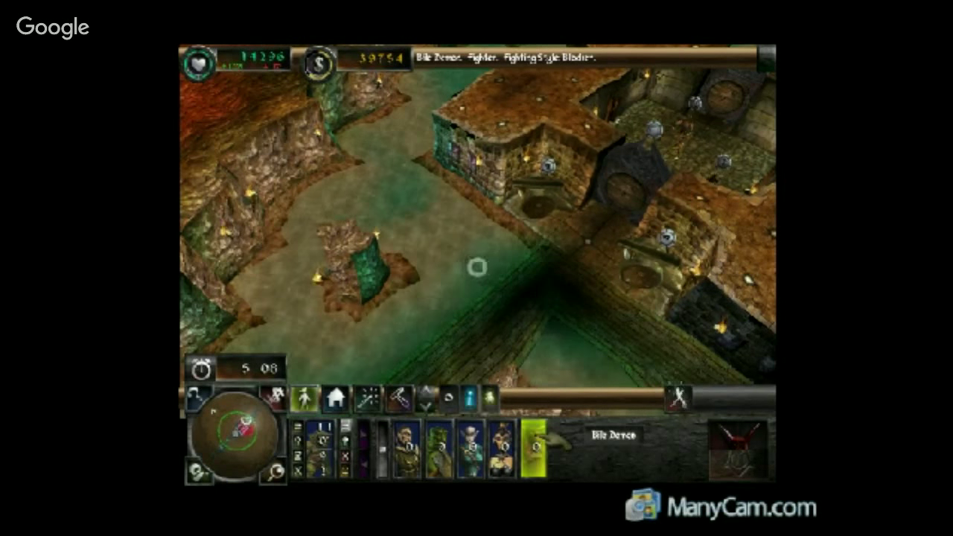
{"action": "right_click", "coordinate": [521, 254]}
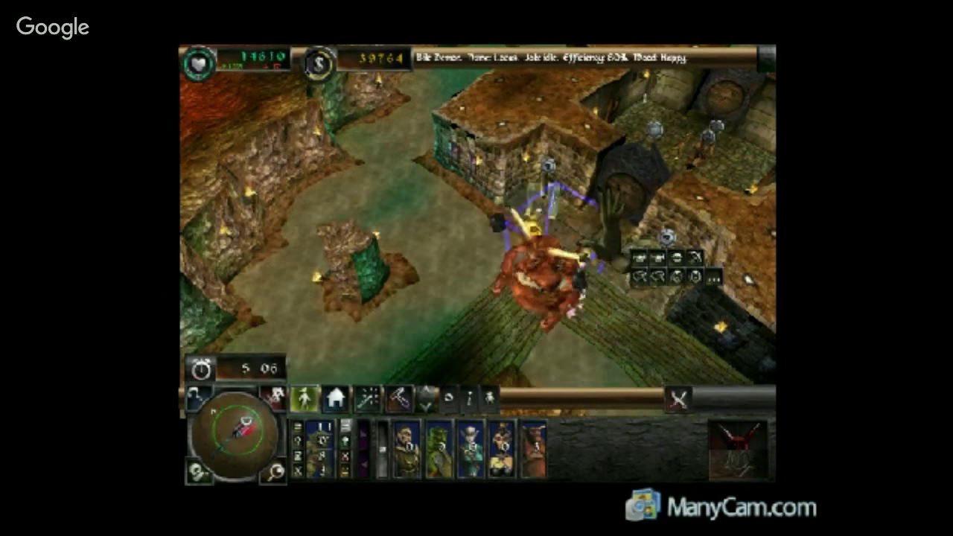
{"action": "right_click", "coordinate": [577, 246]}
{"action": "right_click", "coordinate": [577, 246]}
{"action": "right_click", "coordinate": [577, 246]}
{"action": "right_click", "coordinate": [577, 246]}
{"action": "right_click", "coordinate": [578, 246]}
{"action": "right_click", "coordinate": [577, 246]}
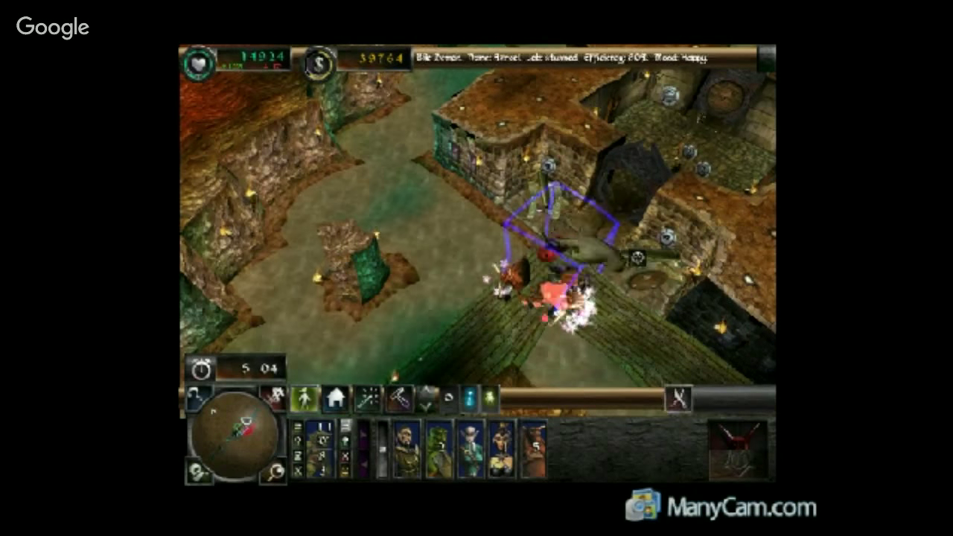
{"action": "right_click", "coordinate": [577, 246]}
Choose a Keeper spell to use on the creatures fighting at the enemy gate.
{"action": "mouse_move", "coordinate": [440, 480]}
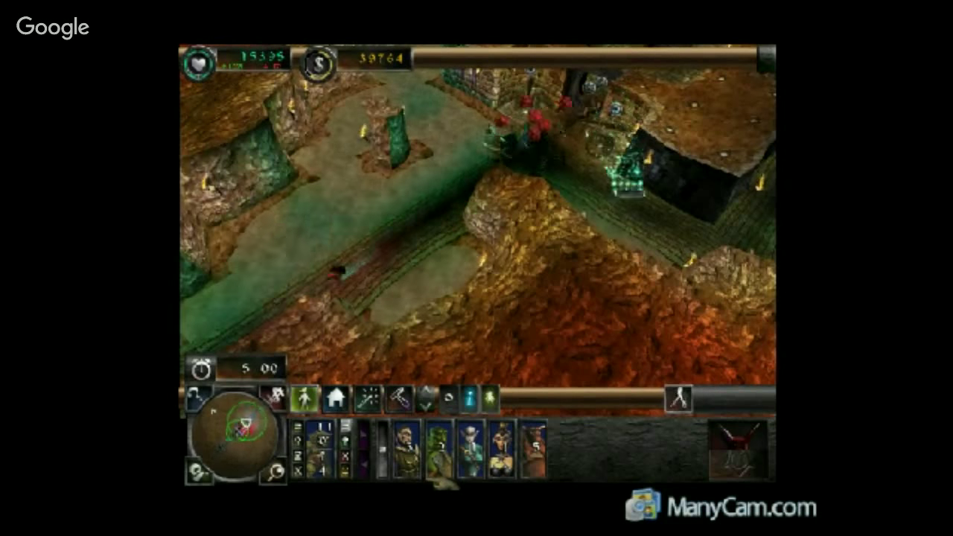
{"action": "mouse_move", "coordinate": [749, 47]}
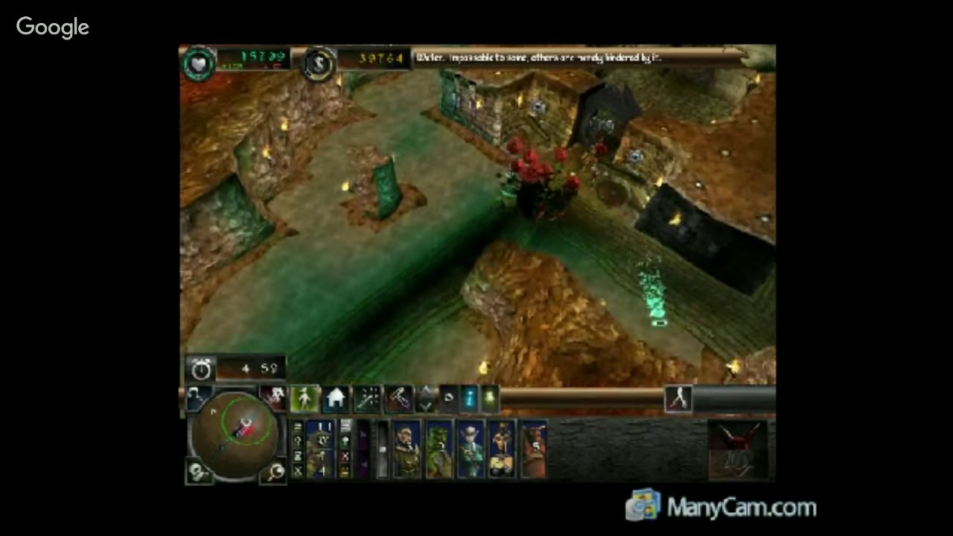
{"action": "left_click", "coordinate": [367, 398]}
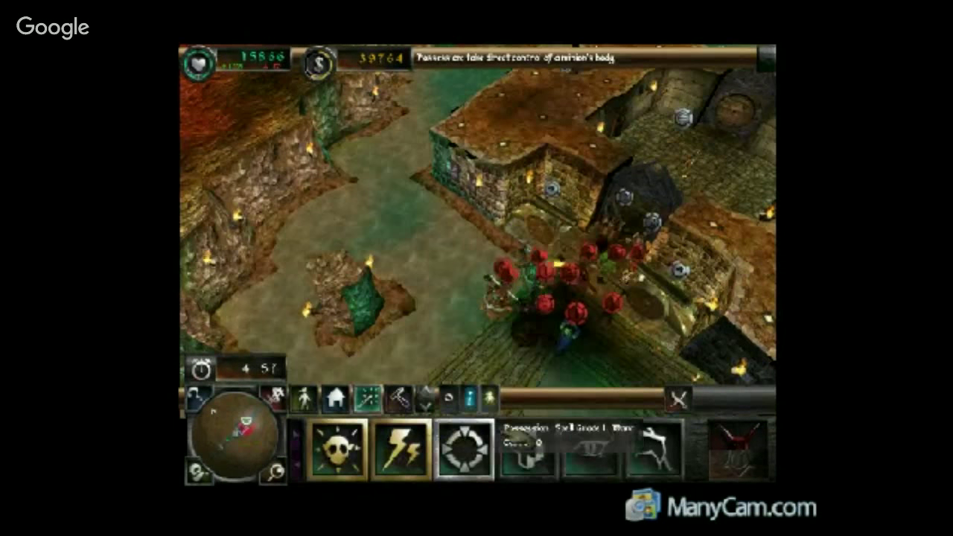
{"action": "left_click", "coordinate": [528, 450]}
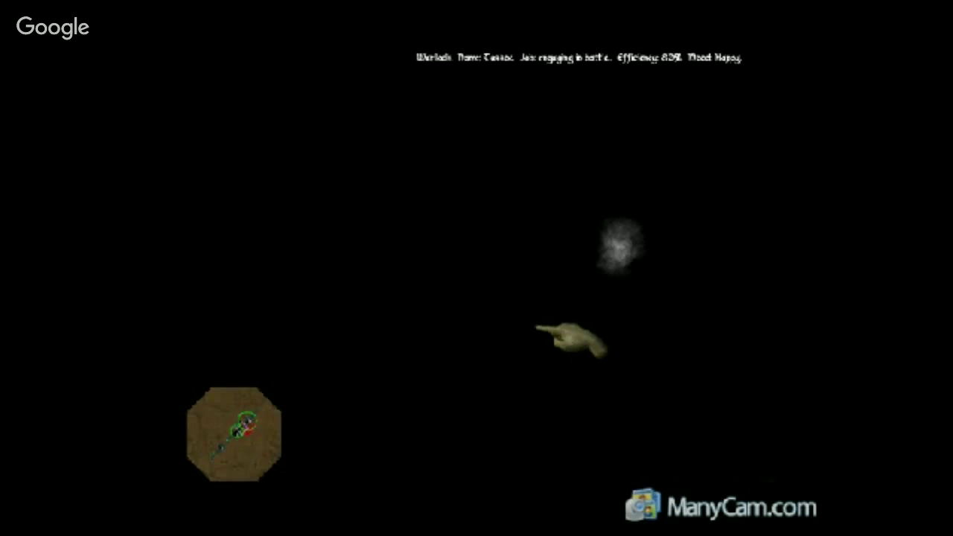
Switch back to Dungeon Keeper 2 and cast the selected healing spell on the creatures fighting at the enemy gate.
{"action": "key", "text": "super"}
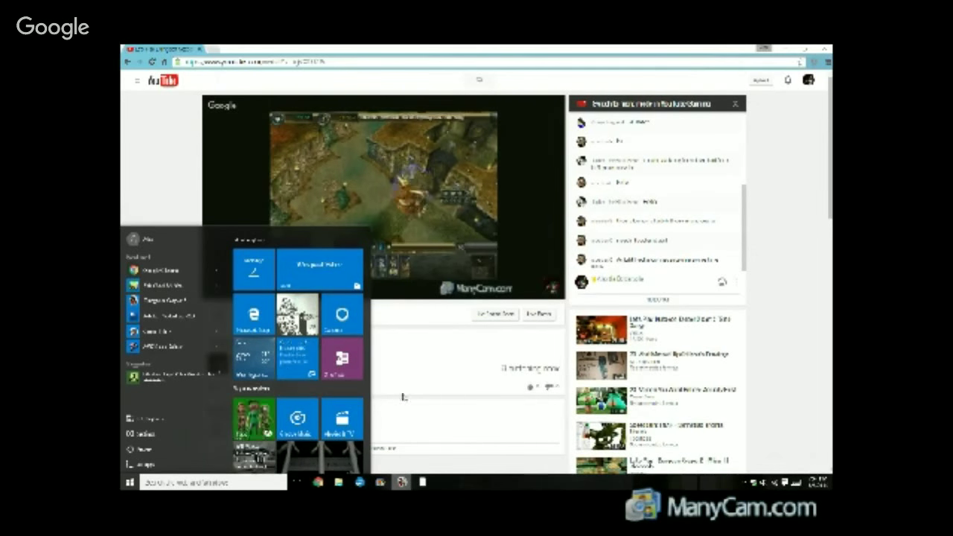
{"action": "left_click", "coordinate": [403, 483]}
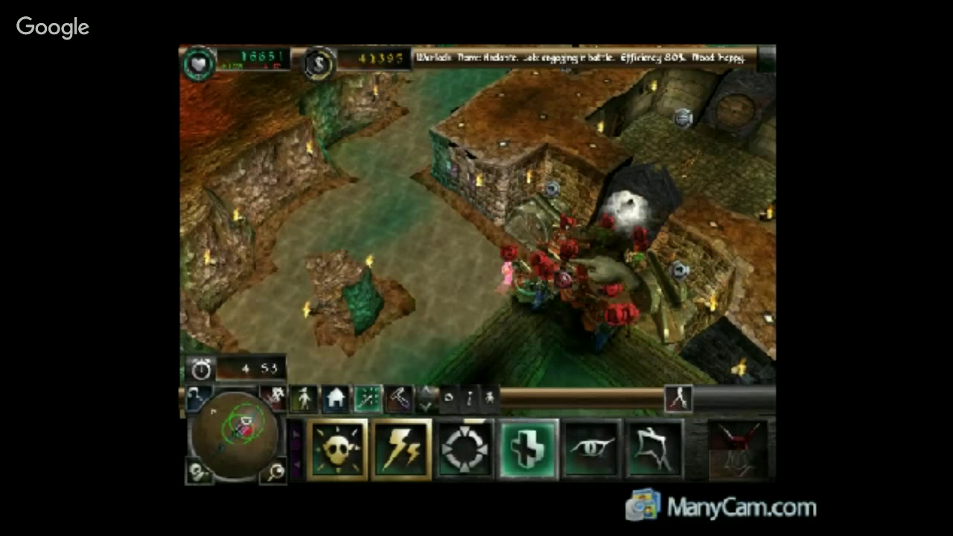
{"action": "left_click", "coordinate": [573, 263]}
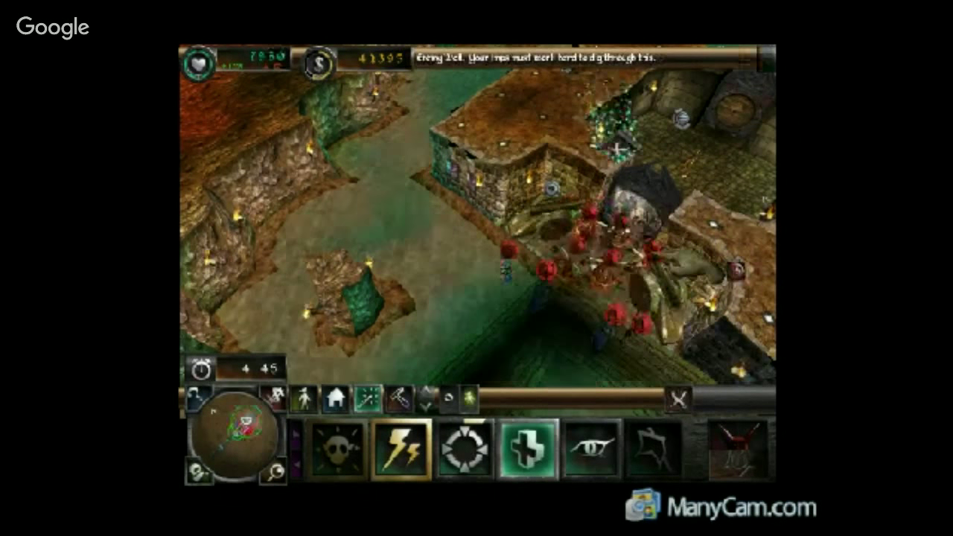
{"action": "left_click", "coordinate": [652, 258]}
{"action": "left_click", "coordinate": [645, 264]}
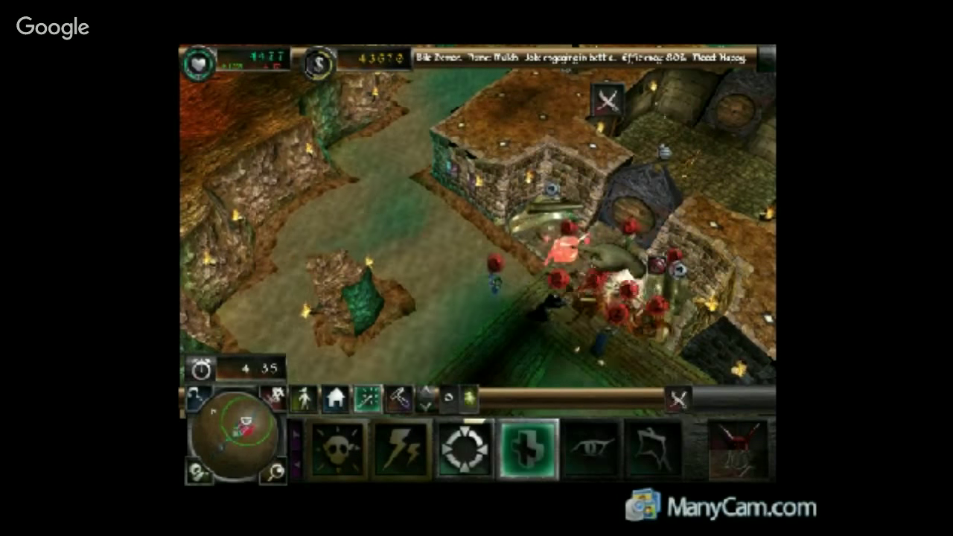
Jump to the ongoing battle and choose the Thunderbolt spell while following the fighters into the enemy stronghold.
{"action": "key", "text": "Right"}
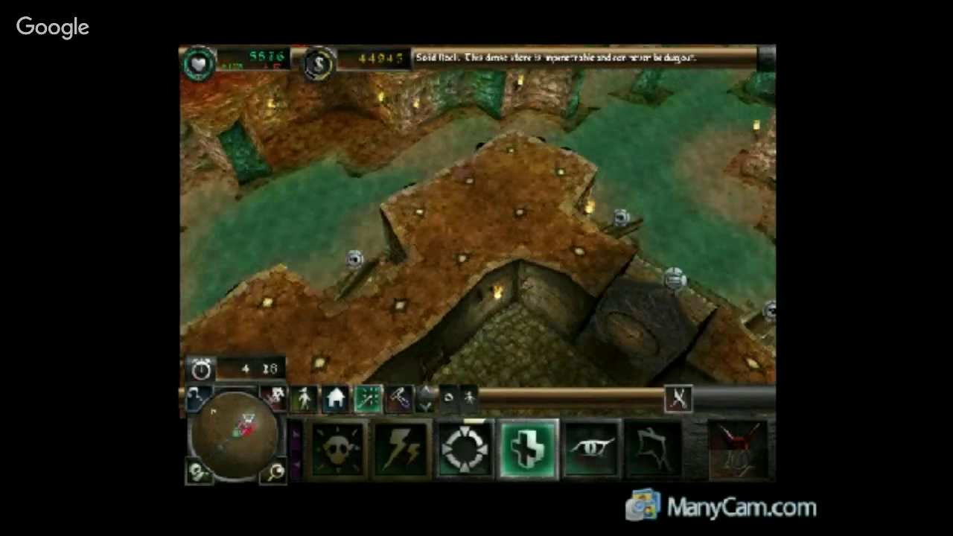
{"action": "left_click", "coordinate": [680, 399]}
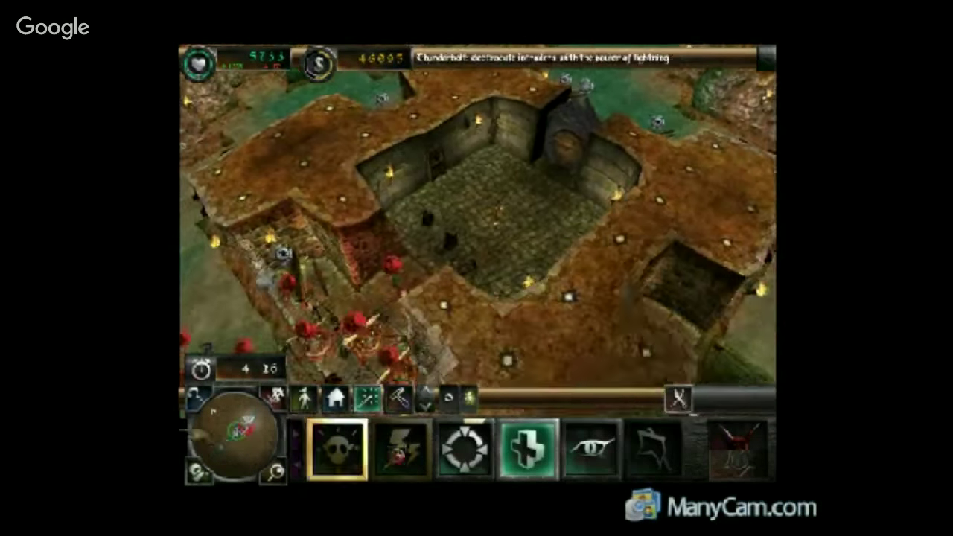
{"action": "left_click", "coordinate": [401, 449]}
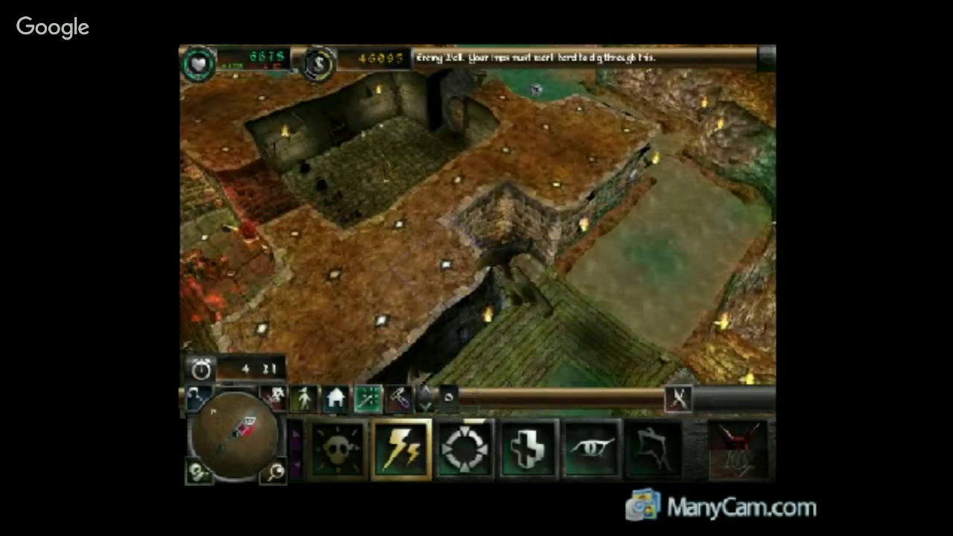
{"action": "key", "text": "Left"}
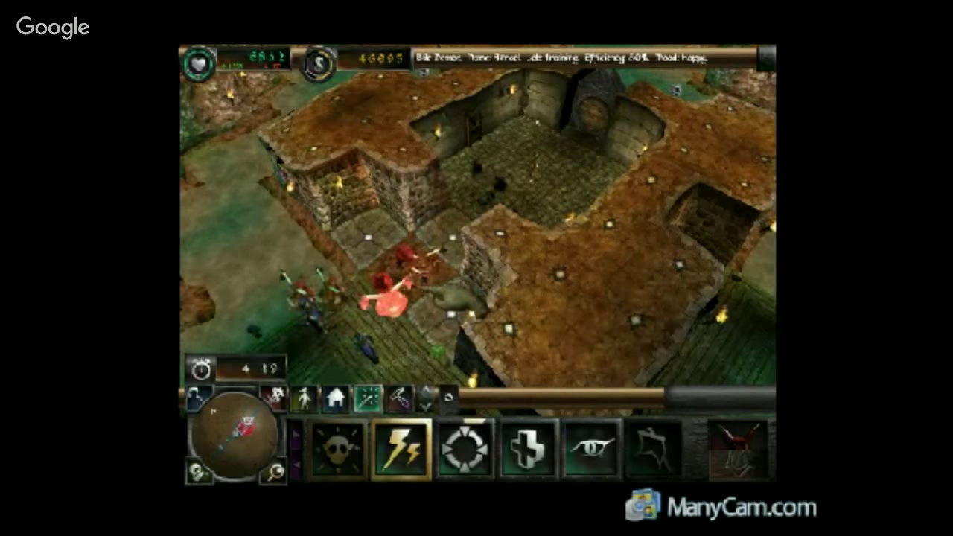
{"action": "key", "text": "Down"}
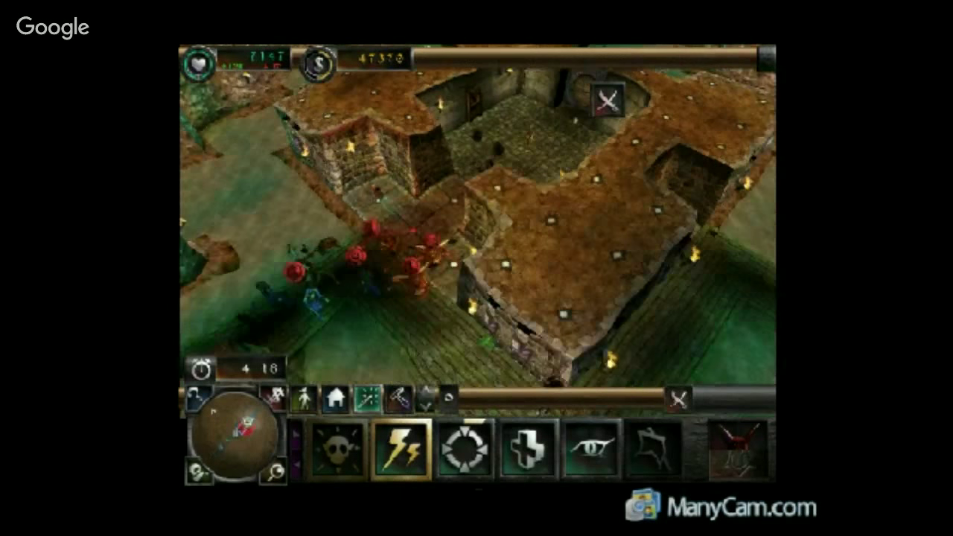
Return to the home dungeon and choose a room type to build on the claimed floor.
{"action": "left_click", "coordinate": [212, 411]}
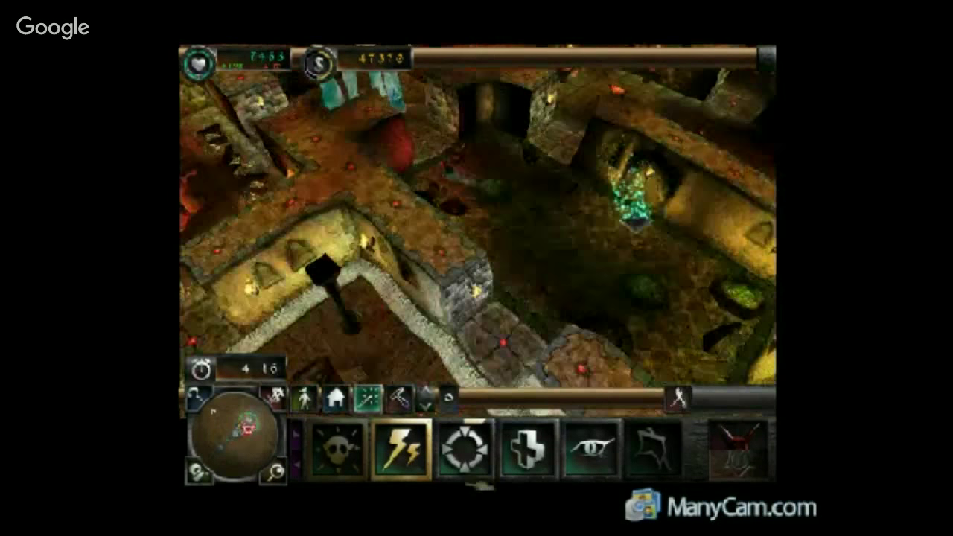
{"action": "key", "text": "Left"}
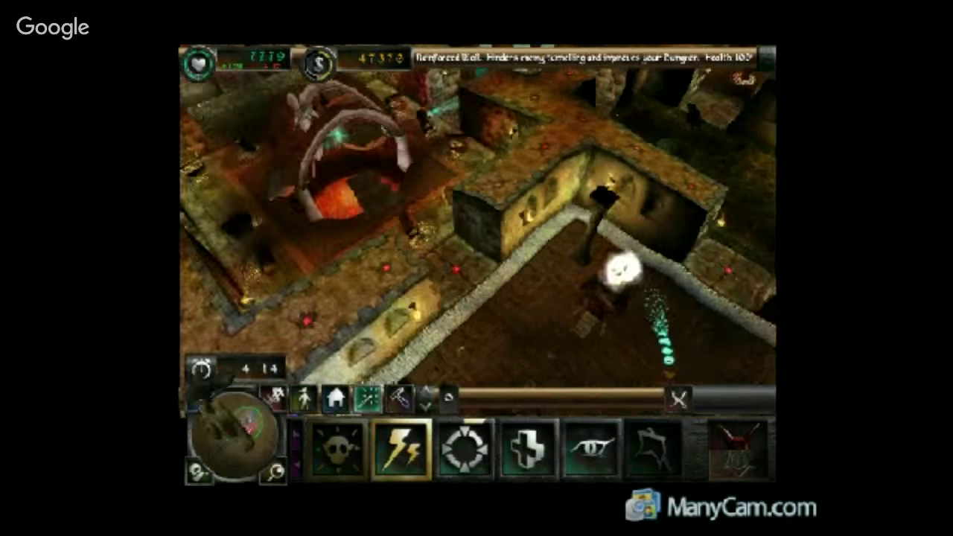
{"action": "key", "text": "Down"}
{"action": "key", "text": "Down"}
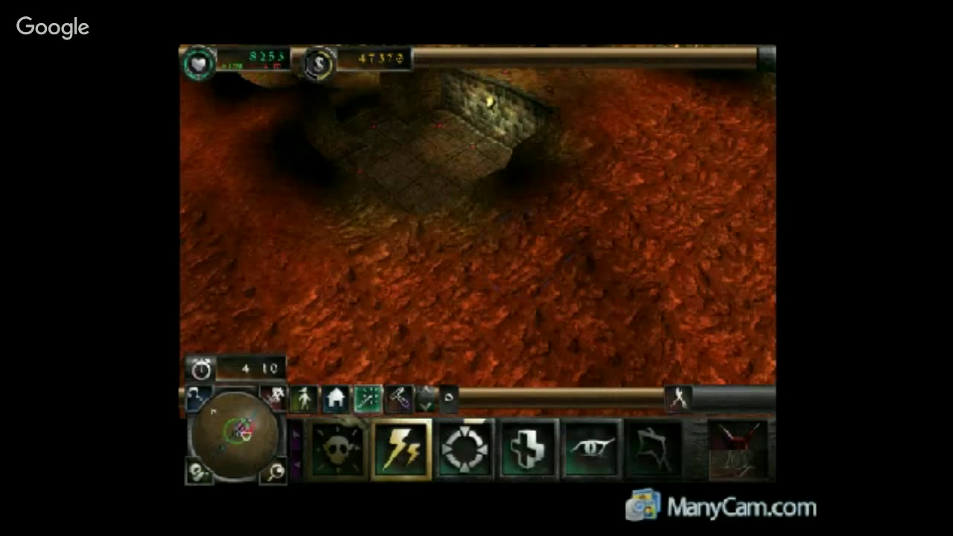
{"action": "left_click", "coordinate": [336, 399]}
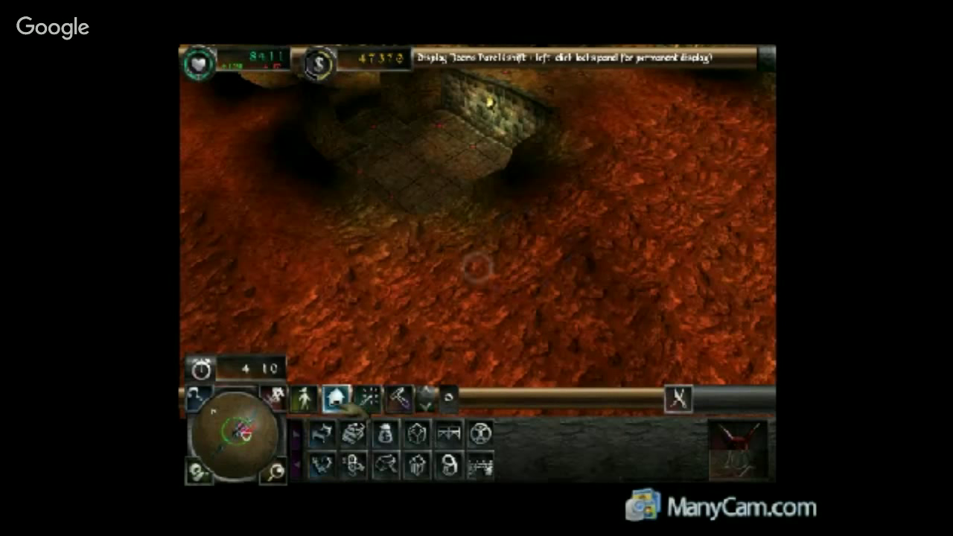
{"action": "left_click", "coordinate": [456, 471]}
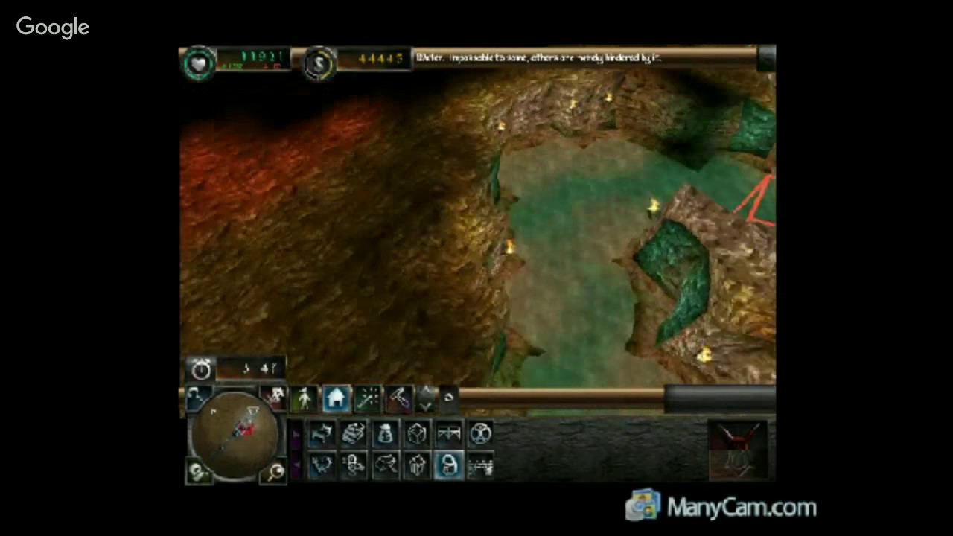
Place two traps on the claimed path inside the captured enemy gate.
{"action": "key", "text": "Right"}
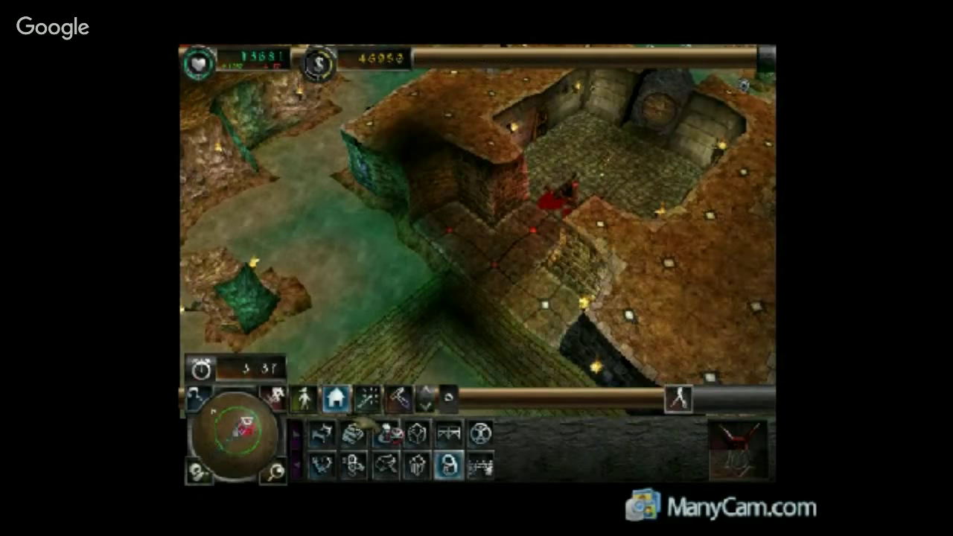
{"action": "key", "text": "Up"}
{"action": "key", "text": "Right"}
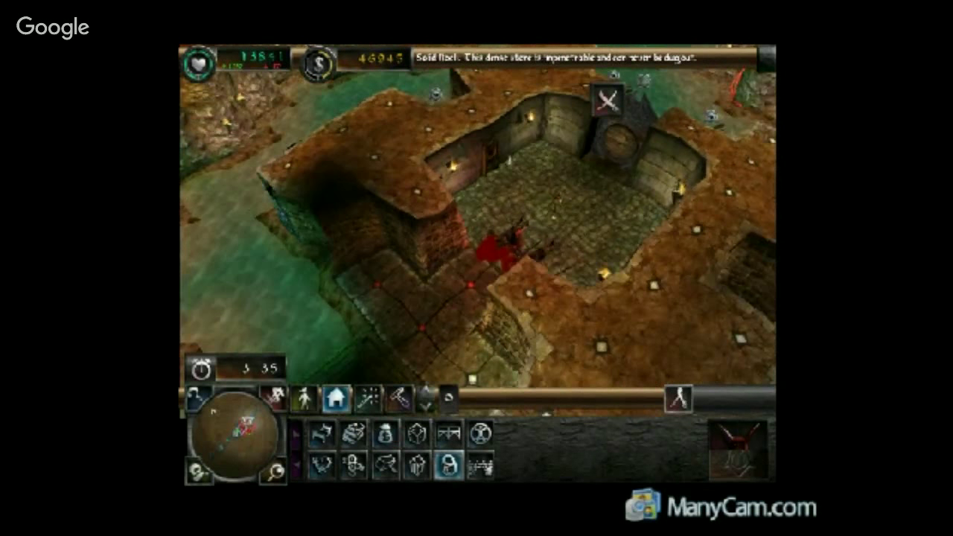
{"action": "key", "text": "Down"}
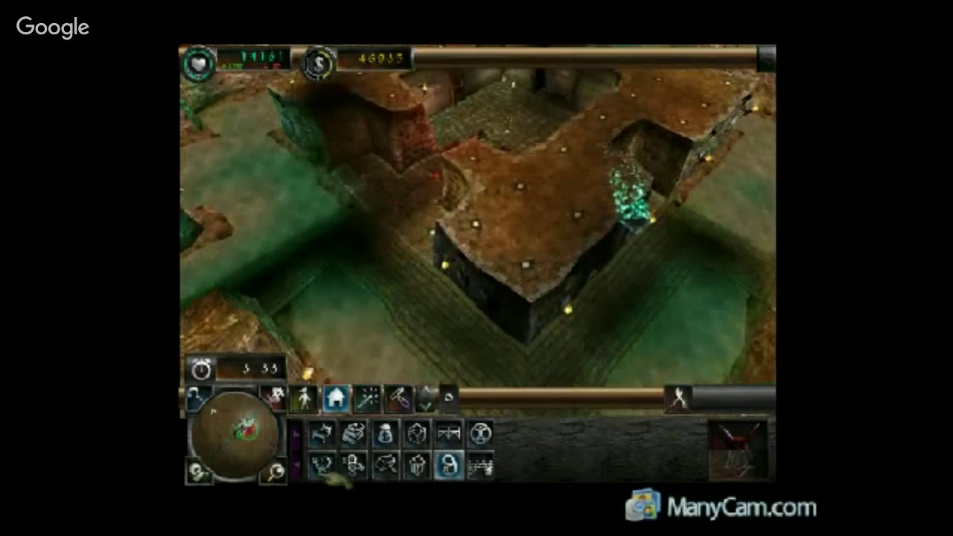
{"action": "key", "text": "Left"}
{"action": "left_click", "coordinate": [403, 397]}
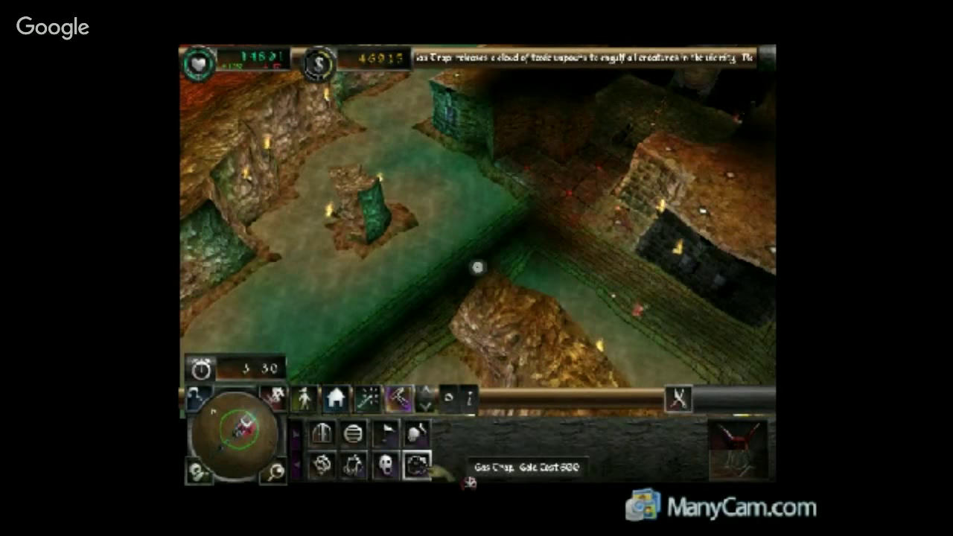
{"action": "left_click", "coordinate": [417, 465]}
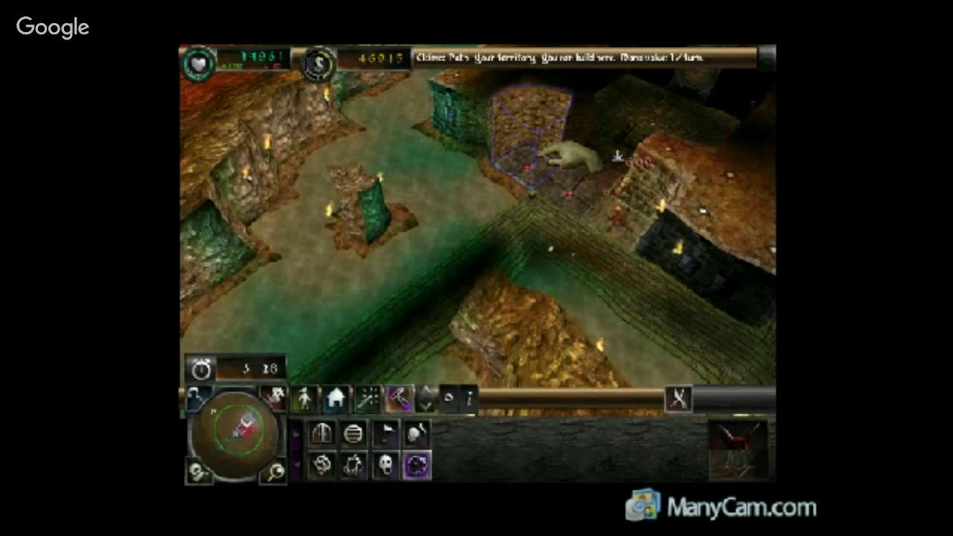
{"action": "left_click", "coordinate": [354, 465]}
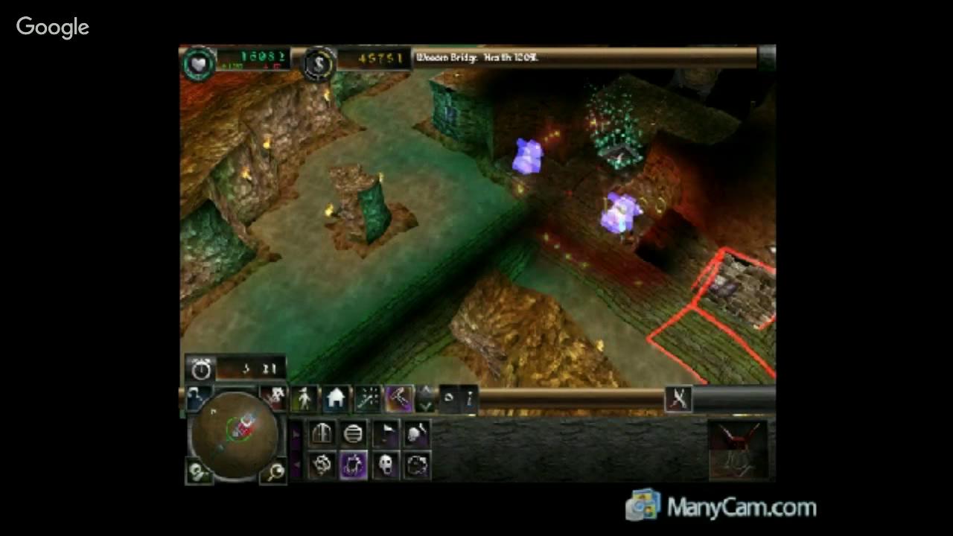
{"action": "right_click", "coordinate": [605, 279]}
Tag the stronghold's rock corner between the bridges and the adjoining walls up to the door for digging.
{"action": "key", "text": "Right"}
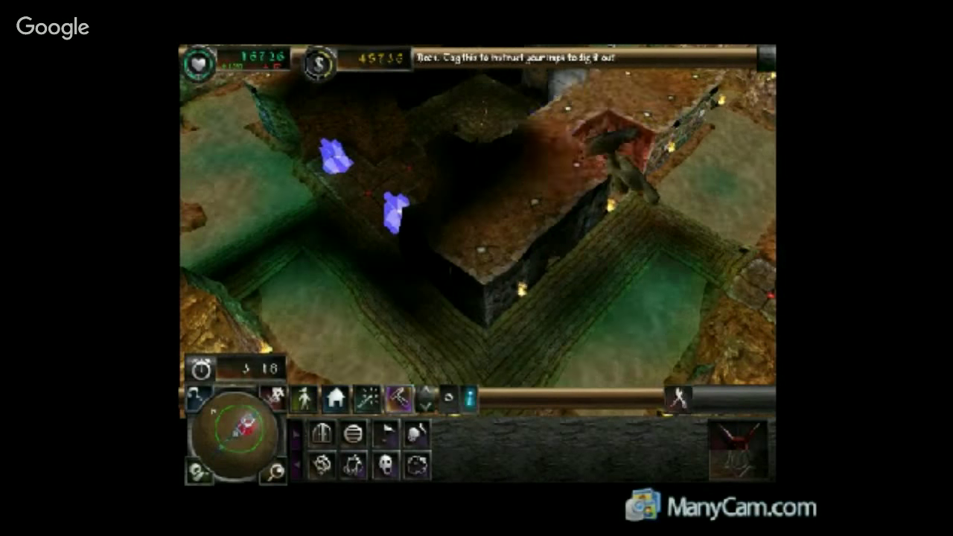
{"action": "left_click", "coordinate": [584, 197]}
{"action": "mouse_move", "coordinate": [566, 186]}
{"action": "left_mouse_down"}
{"action": "mouse_move", "coordinate": [532, 253]}
{"action": "mouse_move", "coordinate": [462, 246]}
{"action": "mouse_move", "coordinate": [447, 179]}
{"action": "mouse_move", "coordinate": [462, 149]}
{"action": "mouse_move", "coordinate": [514, 141]}
{"action": "left_mouse_up"}
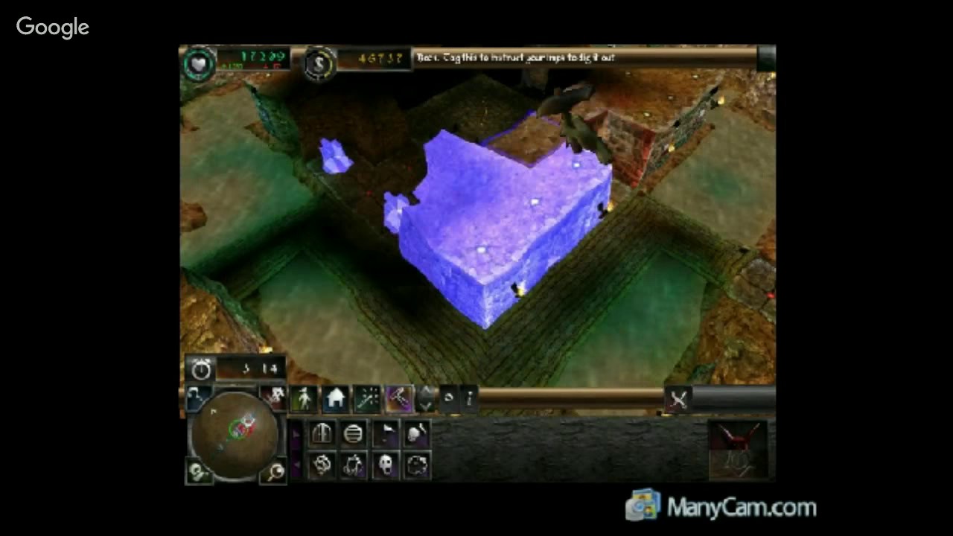
{"action": "key", "text": "Up"}
{"action": "mouse_move", "coordinate": [674, 122]}
{"action": "left_mouse_down"}
{"action": "mouse_move", "coordinate": [708, 128]}
{"action": "mouse_move", "coordinate": [655, 179]}
{"action": "left_mouse_up"}
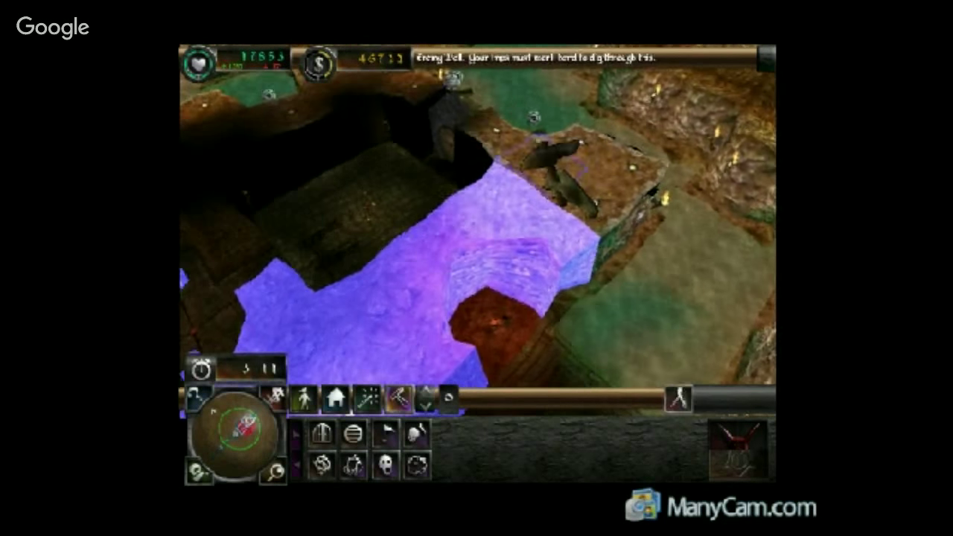
{"action": "mouse_move", "coordinate": [491, 135]}
{"action": "left_mouse_down"}
{"action": "mouse_move", "coordinate": [542, 170]}
{"action": "mouse_move", "coordinate": [625, 192]}
{"action": "mouse_move", "coordinate": [632, 155]}
{"action": "mouse_move", "coordinate": [600, 149]}
{"action": "left_mouse_up"}
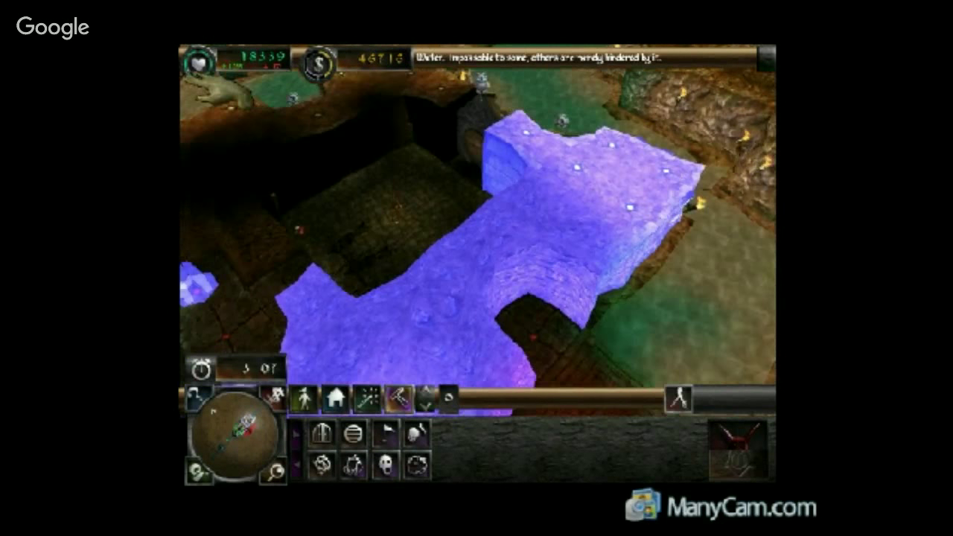
Tag the walls on the opposite side of the courtyard and the rock behind it for digging.
{"action": "mouse_move", "coordinate": [277, 152]}
{"action": "left_mouse_down"}
{"action": "mouse_move", "coordinate": [256, 216]}
{"action": "mouse_move", "coordinate": [210, 175]}
{"action": "mouse_move", "coordinate": [211, 223]}
{"action": "mouse_move", "coordinate": [281, 246]}
{"action": "mouse_move", "coordinate": [277, 166]}
{"action": "left_mouse_up"}
{"action": "key", "text": "Left"}
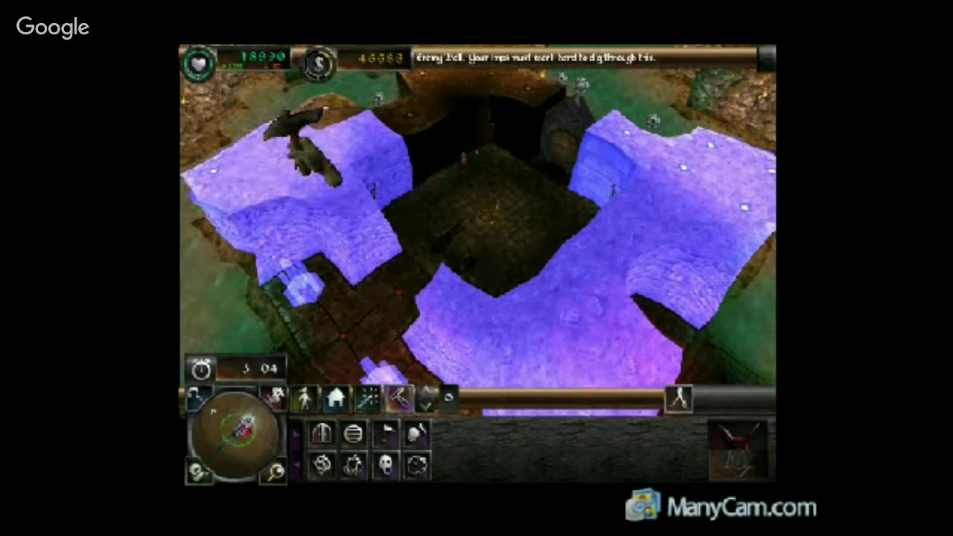
{"action": "key", "text": "Up"}
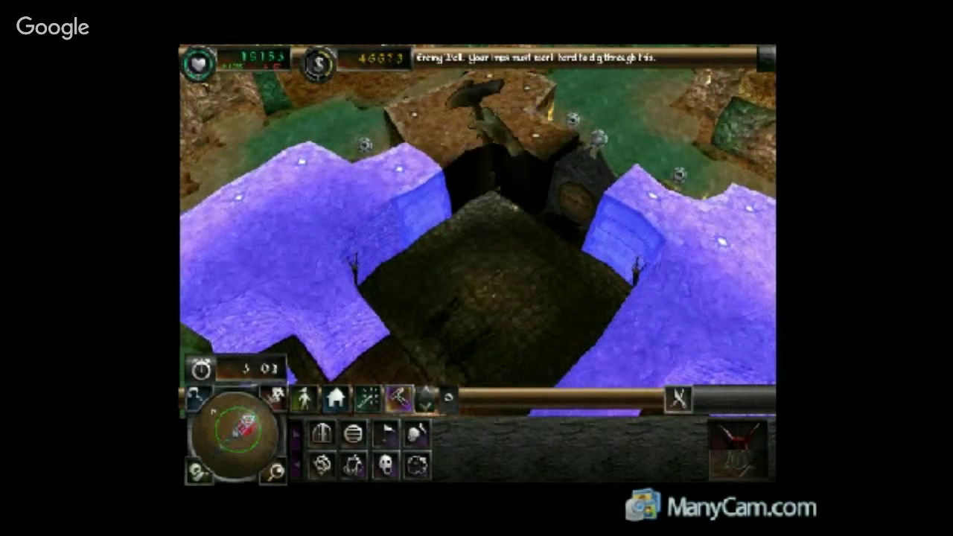
{"action": "left_click", "coordinate": [432, 123]}
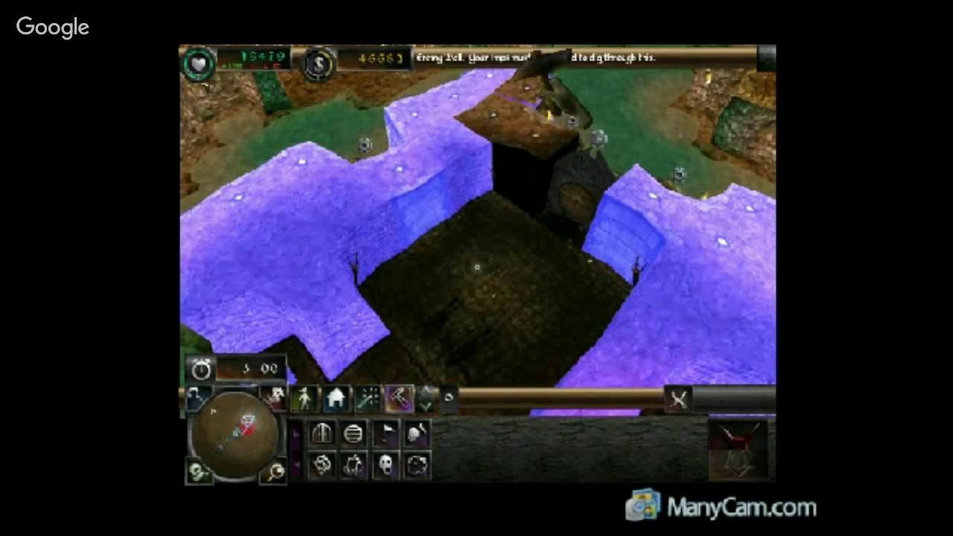
{"action": "left_click", "coordinate": [521, 175]}
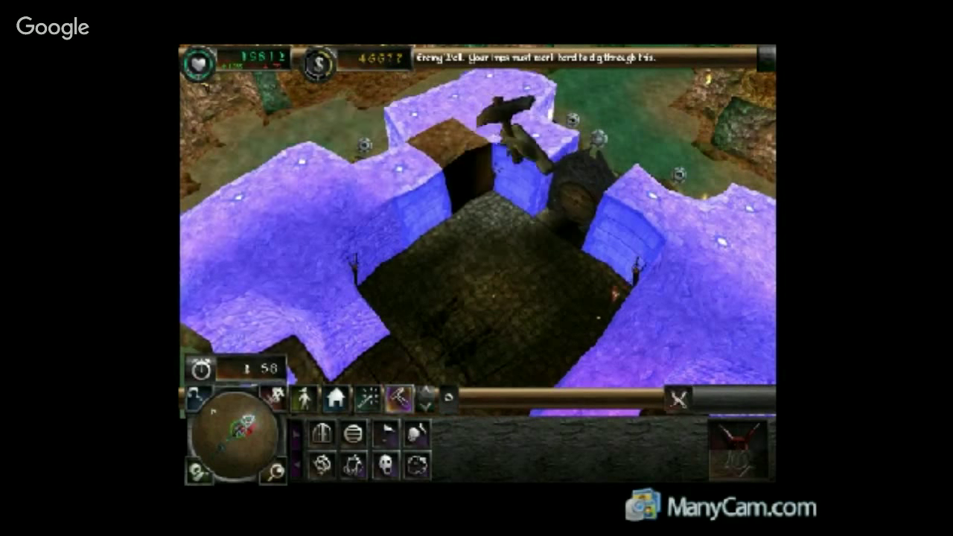
Cast Create Imp on the claimed path beside the traps to bring diggers to the tagged walls.
{"action": "key", "text": "Delete"}
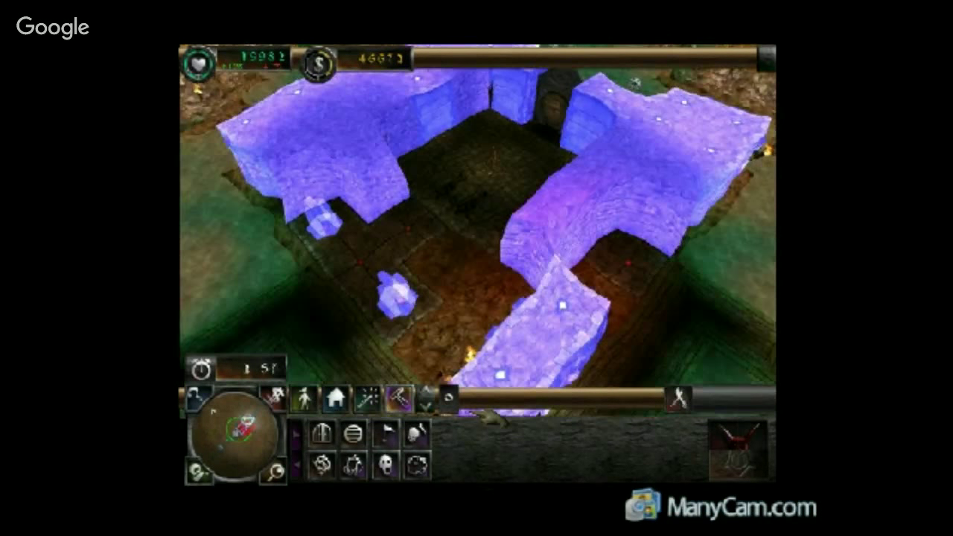
{"action": "key", "text": "Delete"}
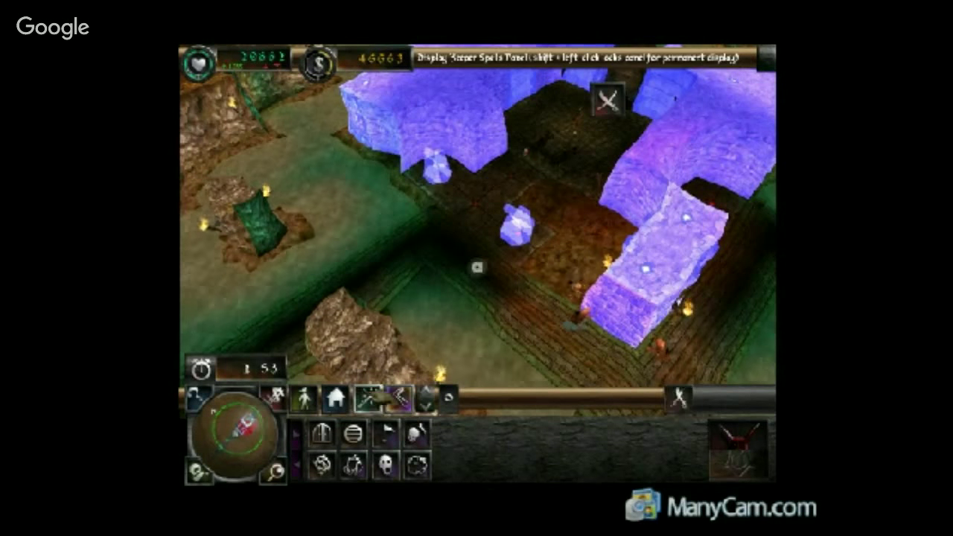
{"action": "left_click", "coordinate": [367, 410]}
{"action": "left_click", "coordinate": [349, 451]}
{"action": "left_click", "coordinate": [503, 218]}
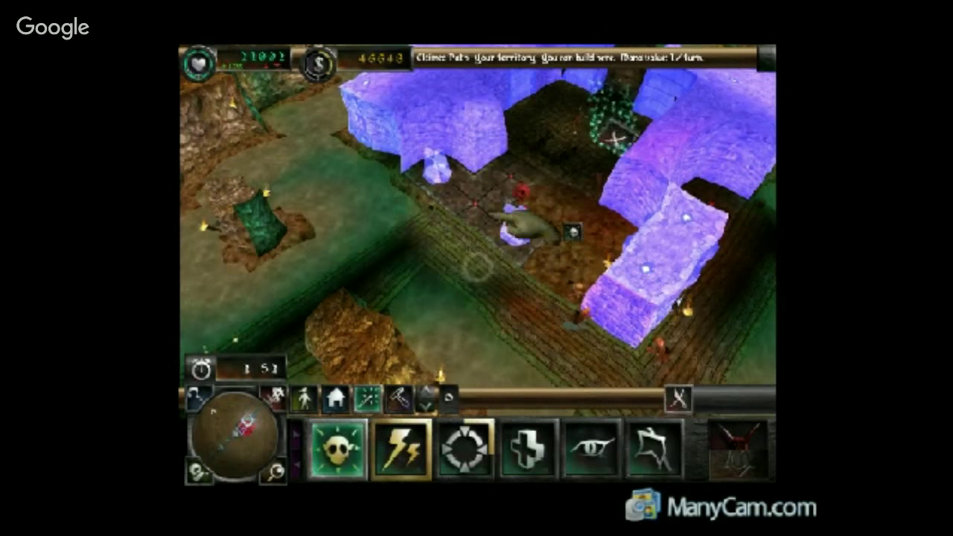
{"action": "left_click", "coordinate": [472, 213]}
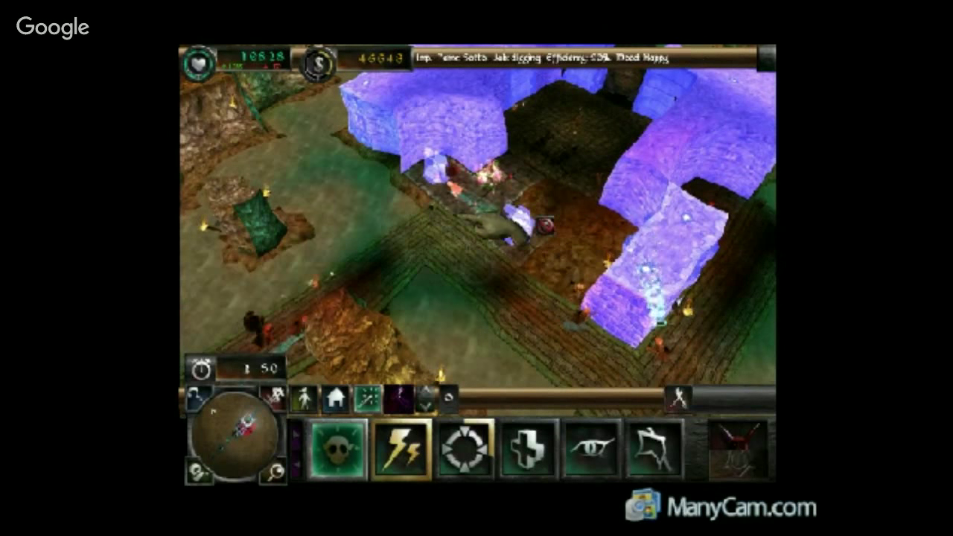
{"action": "key", "text": "Left"}
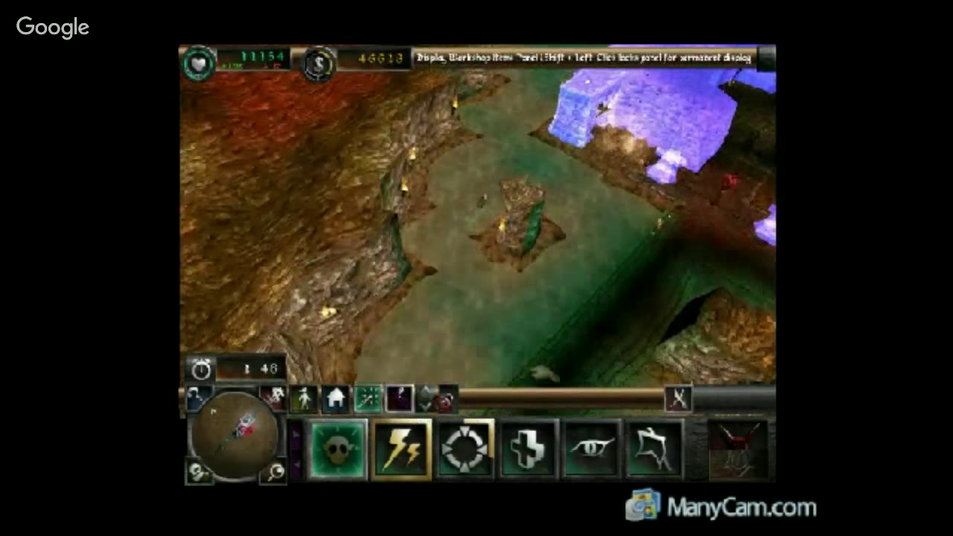
{"action": "key", "text": "Right"}
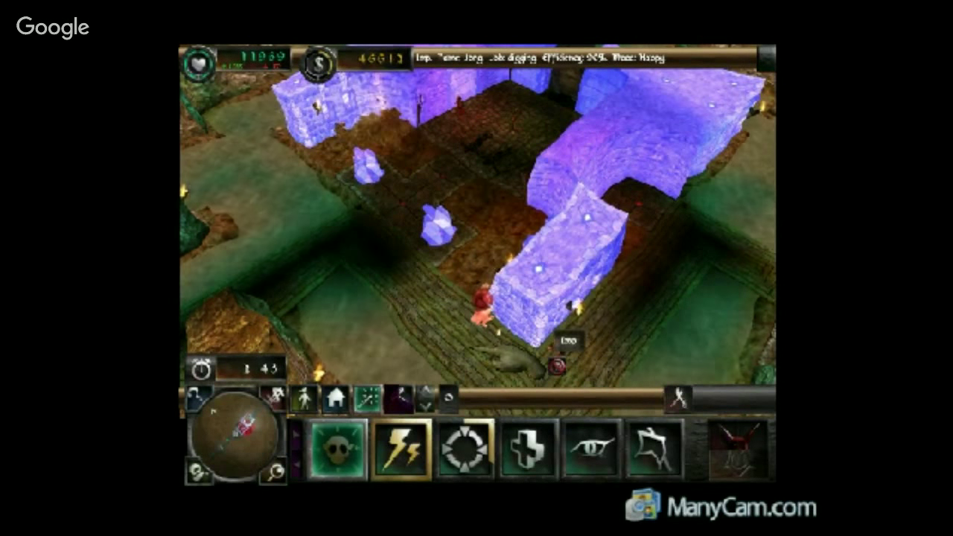
{"action": "key", "text": "Left"}
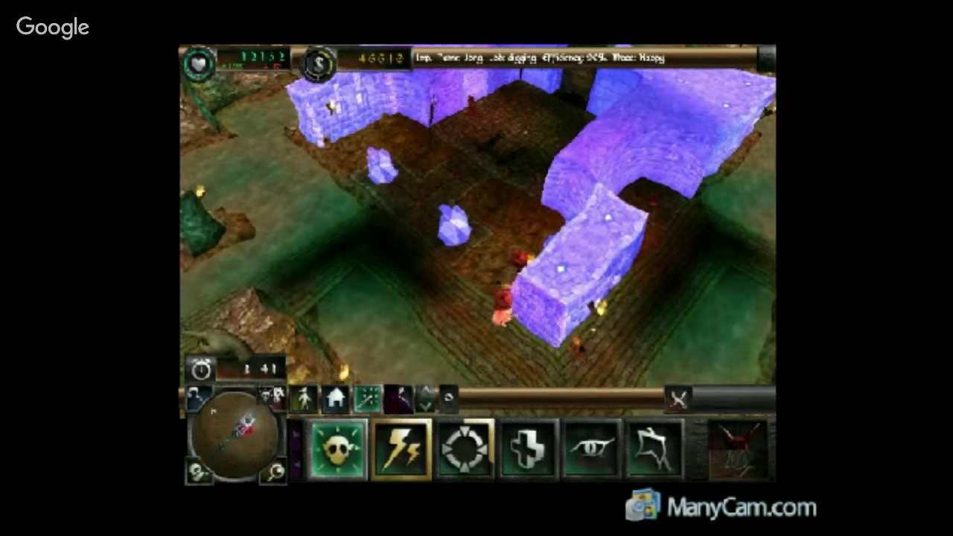
Cast Create Imp on the claimed path between the treasury and the door by the wooden bridge.
{"action": "key", "text": "Left"}
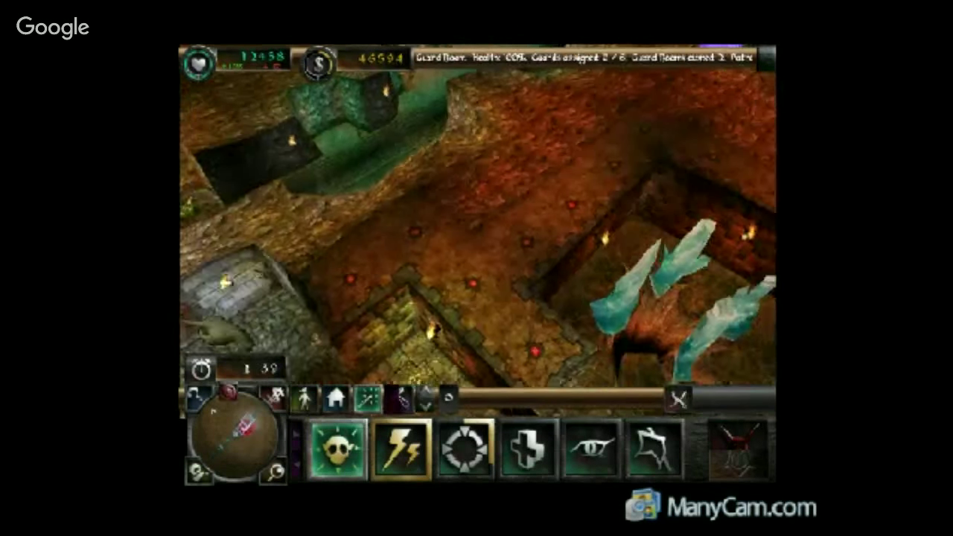
{"action": "key", "text": "Up"}
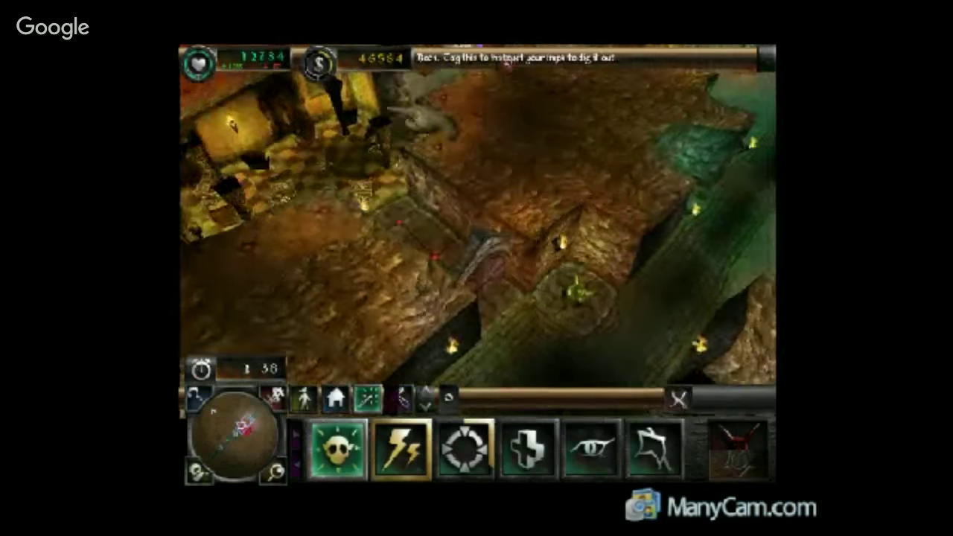
{"action": "key", "text": "Left"}
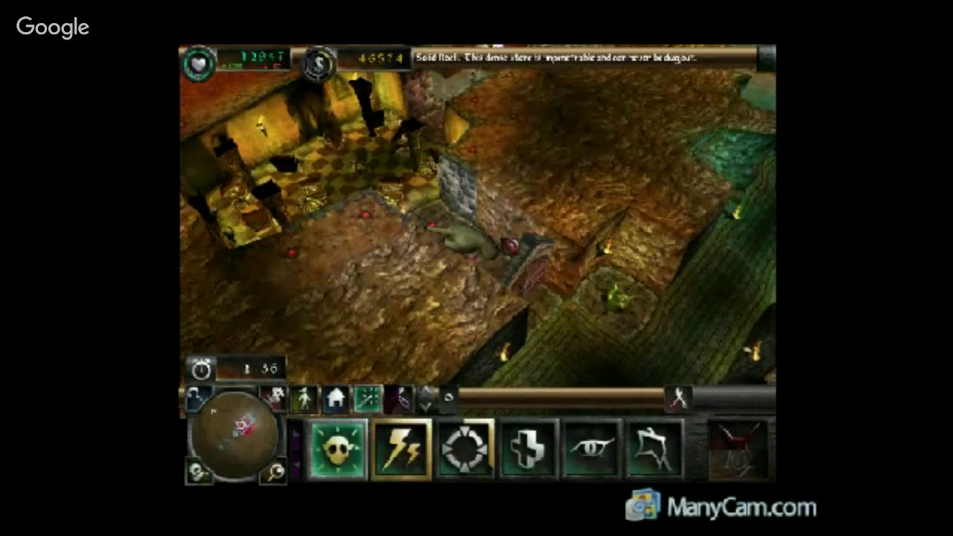
{"action": "left_click", "coordinate": [464, 222]}
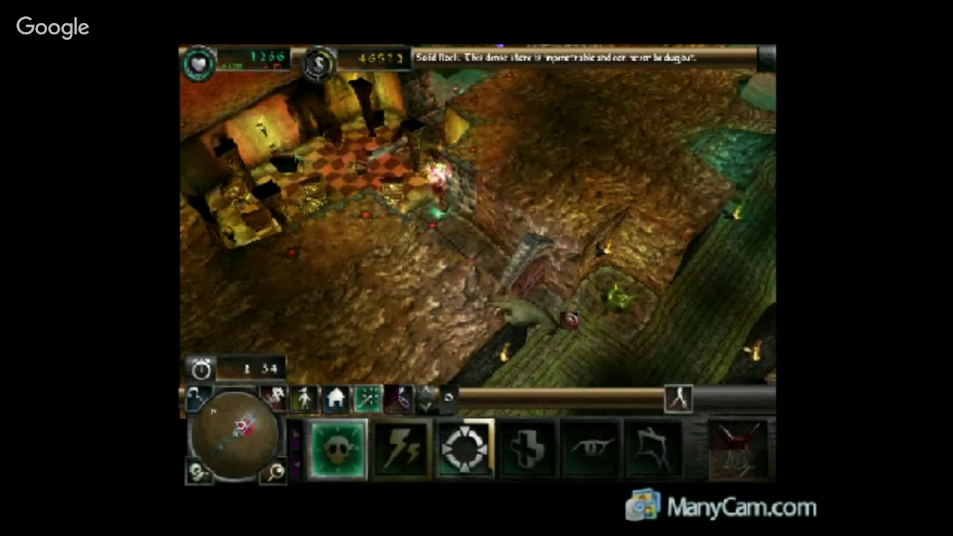
{"action": "key", "text": "Right"}
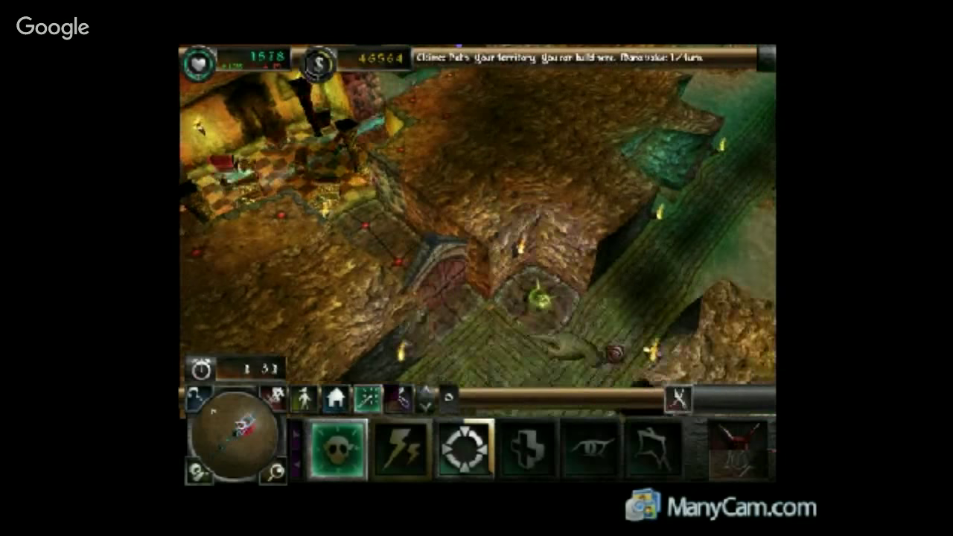
{"action": "right_click", "coordinate": [491, 280]}
Go to the ongoing battle, pick up a Mistress and drop her on the wooden bridge beside the enemy hero.
{"action": "right_click", "coordinate": [681, 400]}
{"action": "left_click", "coordinate": [679, 398]}
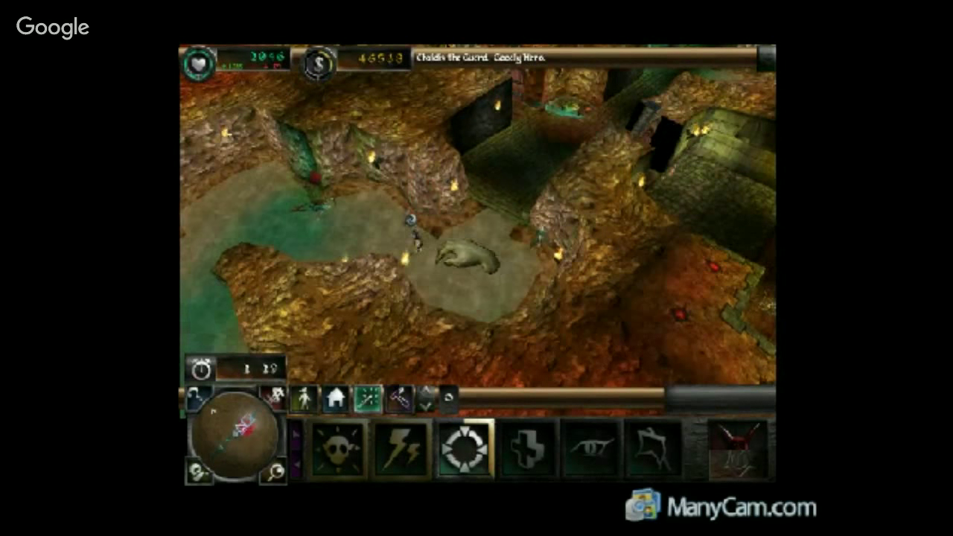
{"action": "mouse_move", "coordinate": [304, 399]}
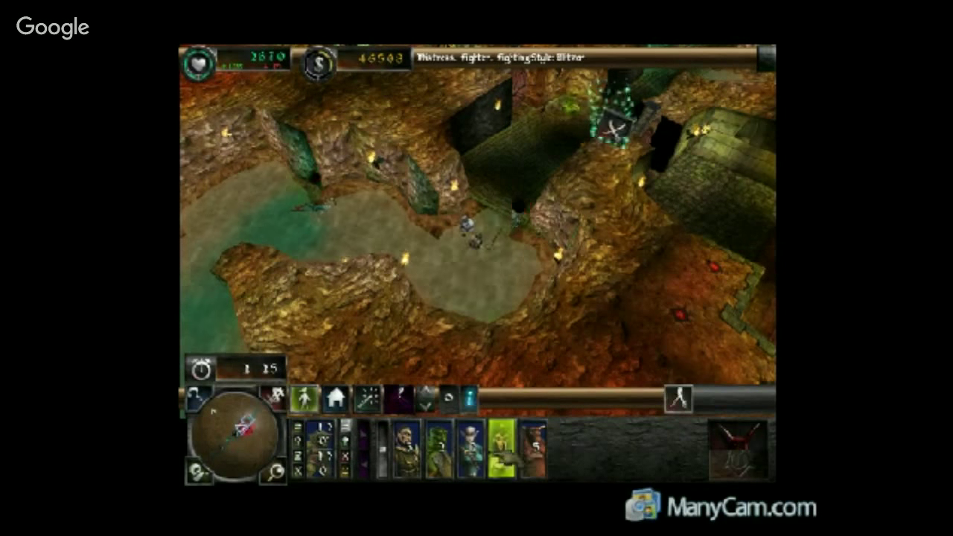
{"action": "left_click", "coordinate": [503, 455]}
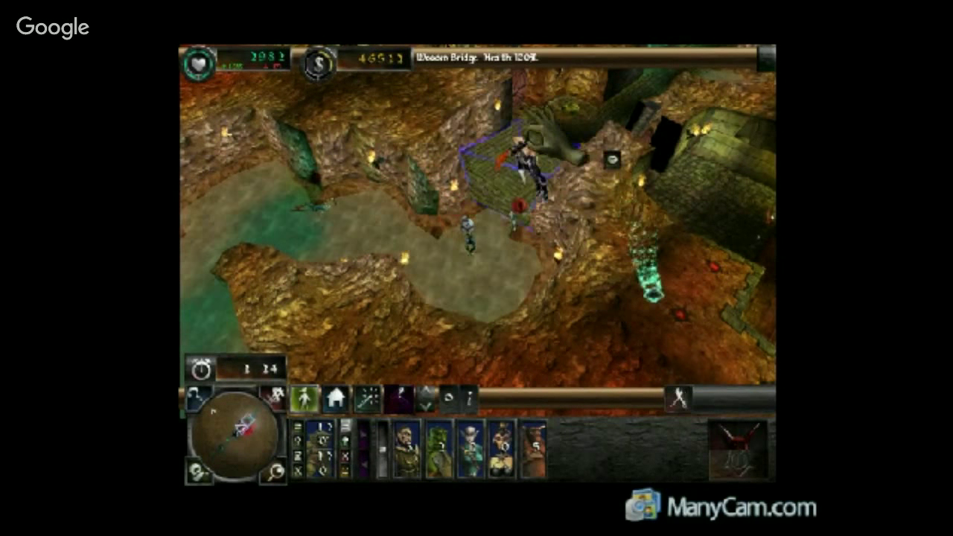
{"action": "right_click", "coordinate": [529, 141]}
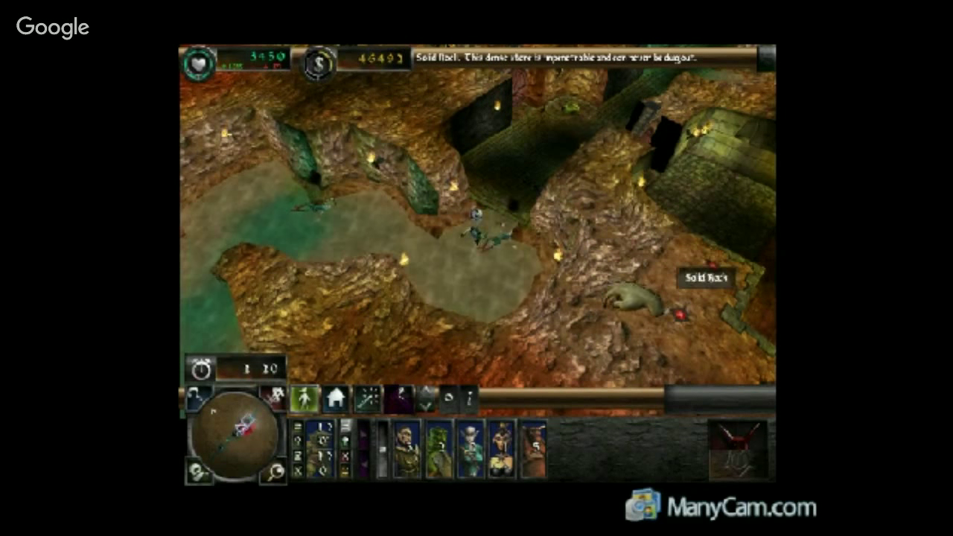
Pick up all the Warlocks and Bile Demons and drop the Bile Demons on the wooden bridge near the Guard hero.
{"action": "right_click", "coordinate": [534, 454]}
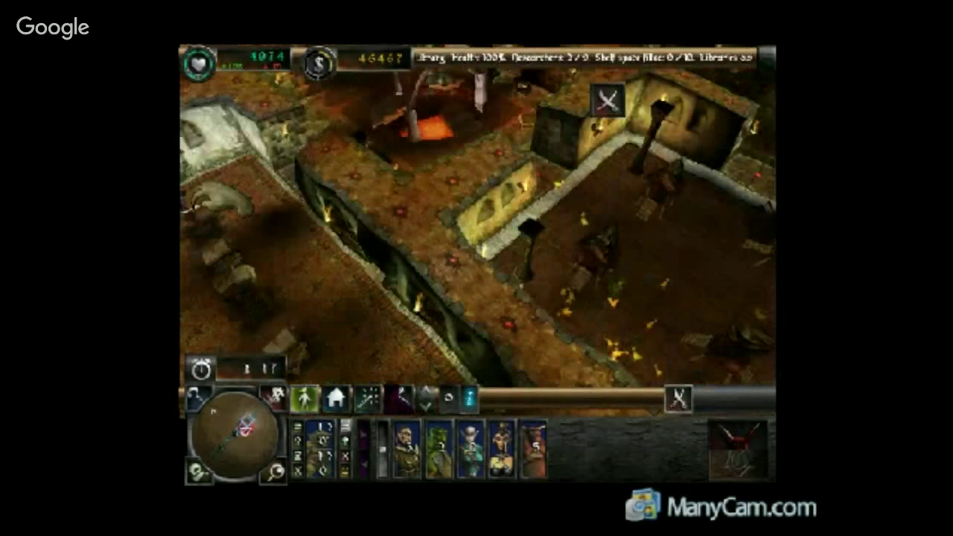
{"action": "right_click", "coordinate": [680, 401]}
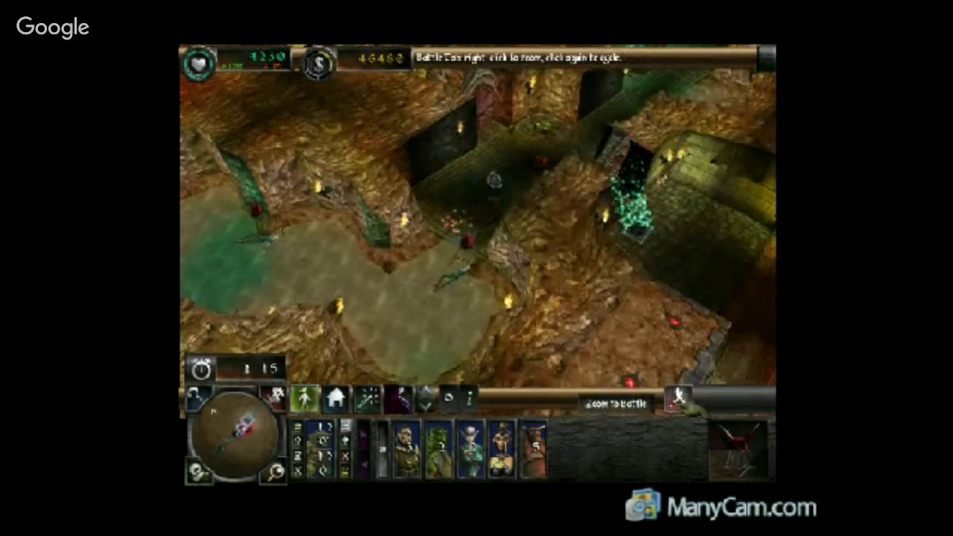
{"action": "left_click", "coordinate": [678, 399]}
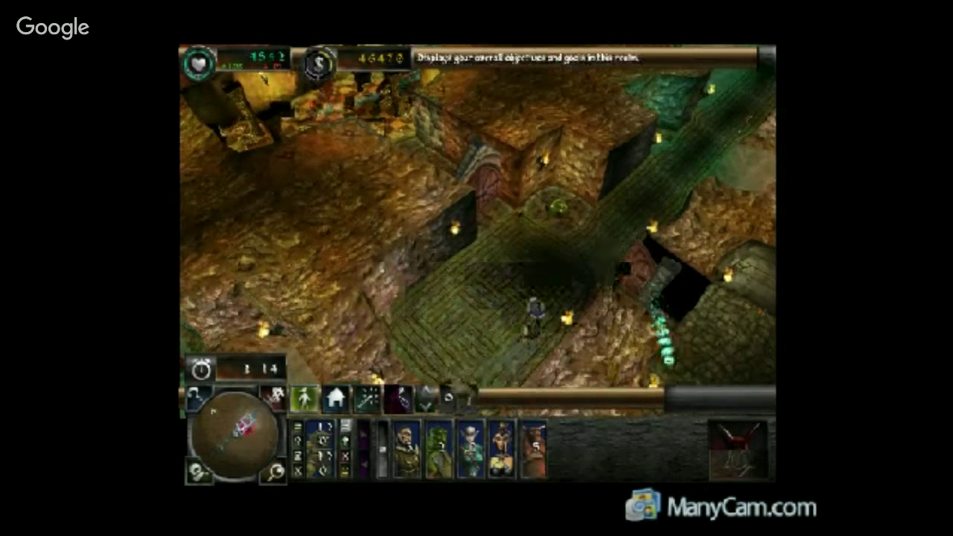
{"action": "left_click", "coordinate": [366, 399]}
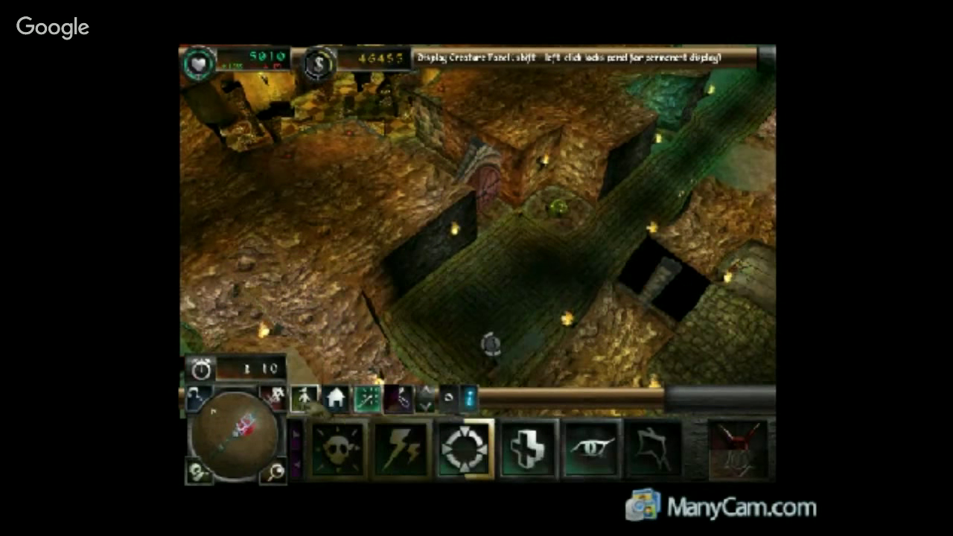
{"action": "left_click", "coordinate": [306, 398]}
{"action": "left_click", "coordinate": [407, 447]}
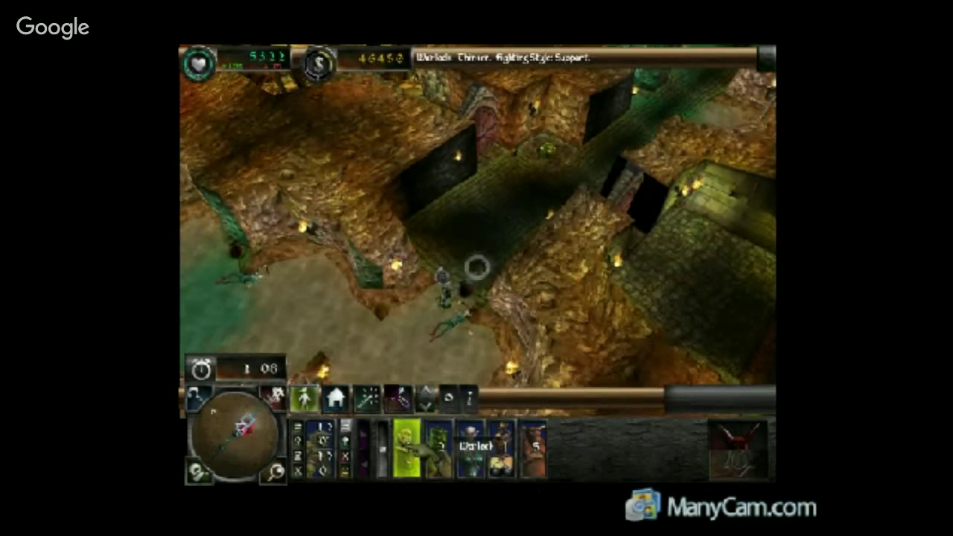
{"action": "left_click", "coordinate": [533, 447]}
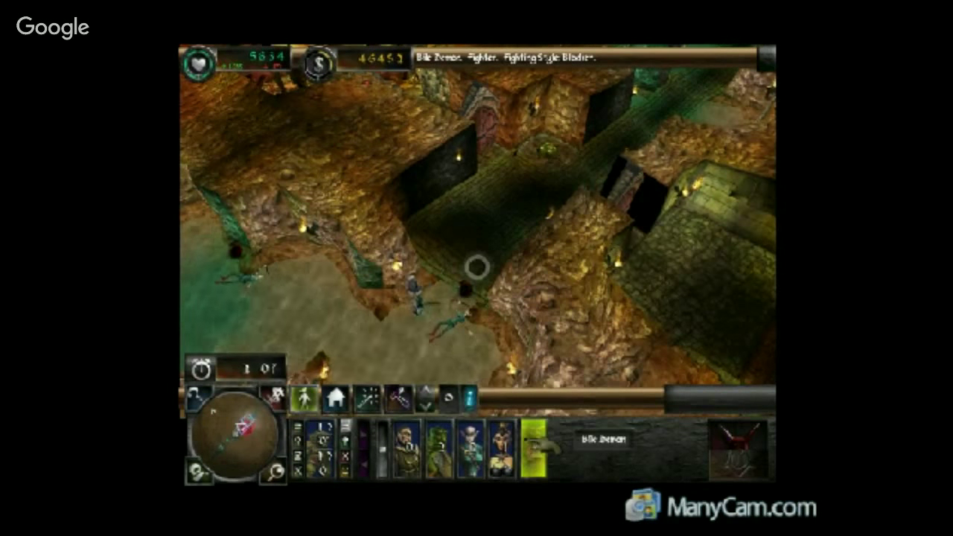
{"action": "left_click", "coordinate": [532, 447]}
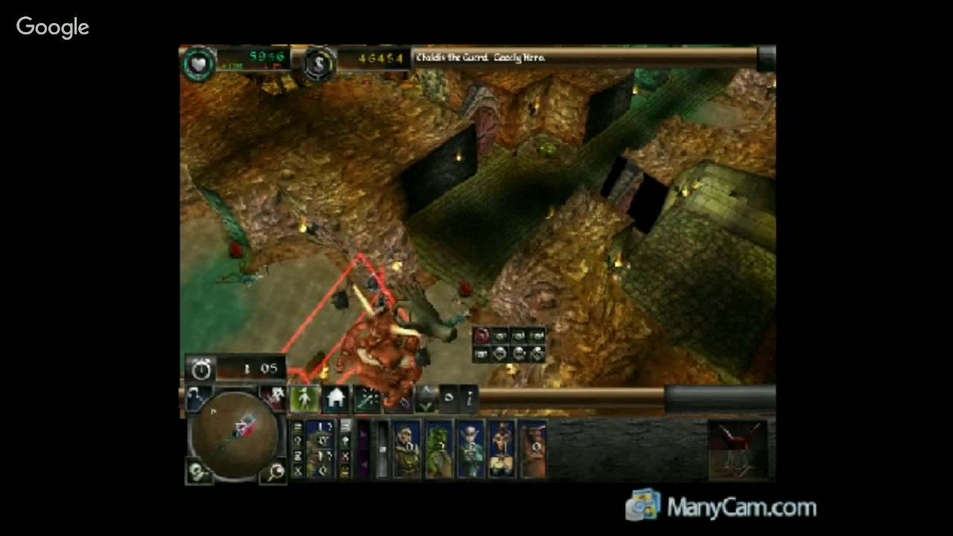
{"action": "right_click", "coordinate": [477, 223]}
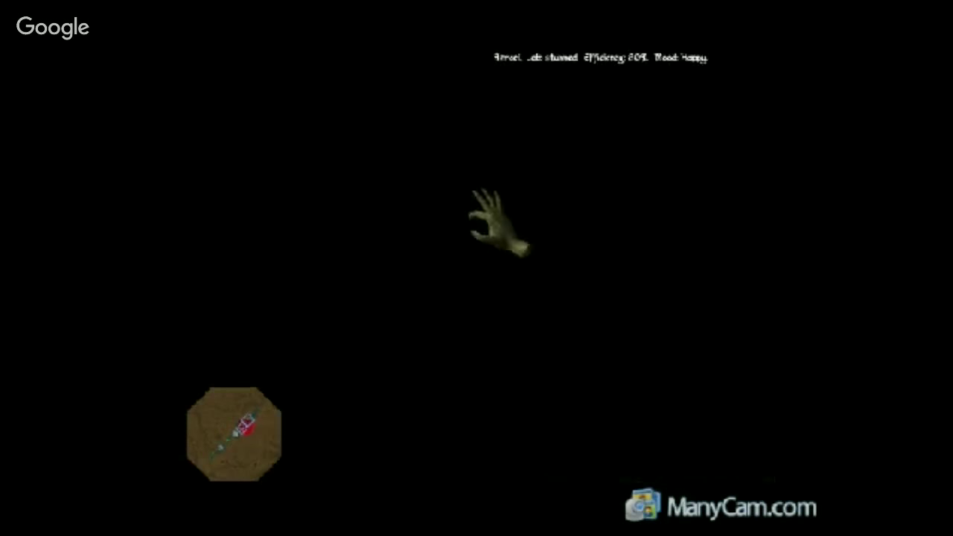
{"action": "right_click", "coordinate": [474, 225]}
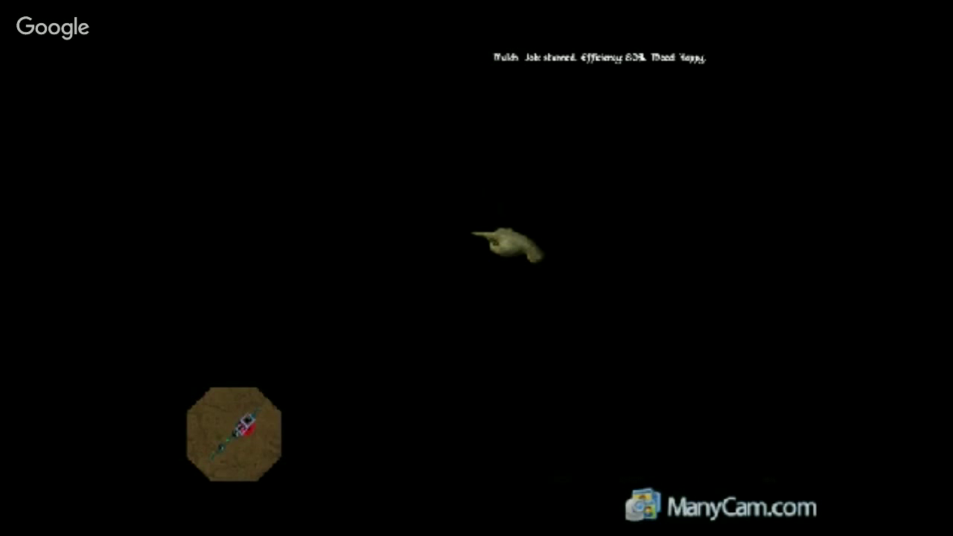
Restore the blacked-out game display by switching to the desktop and back to Dungeon Keeper 2.
{"action": "key", "text": "super"}
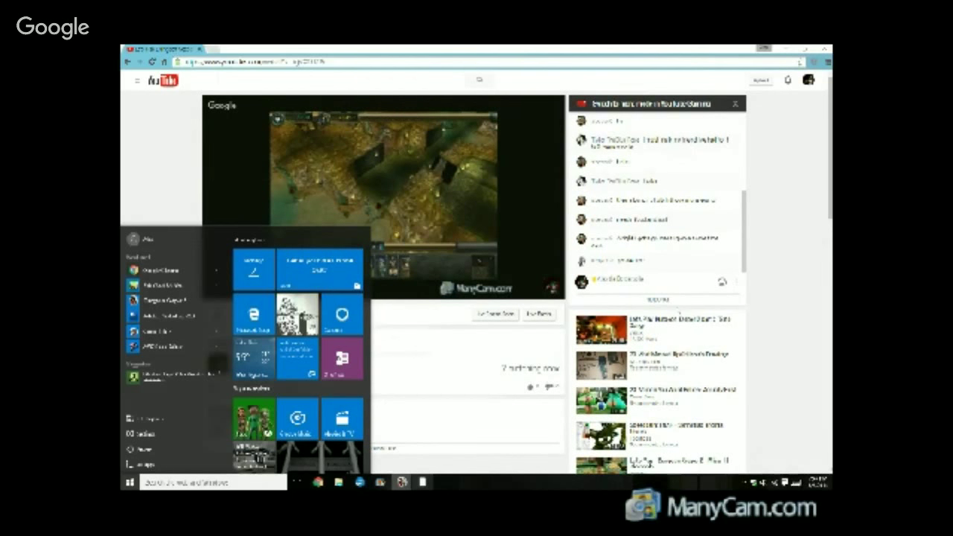
{"action": "left_click", "coordinate": [158, 194]}
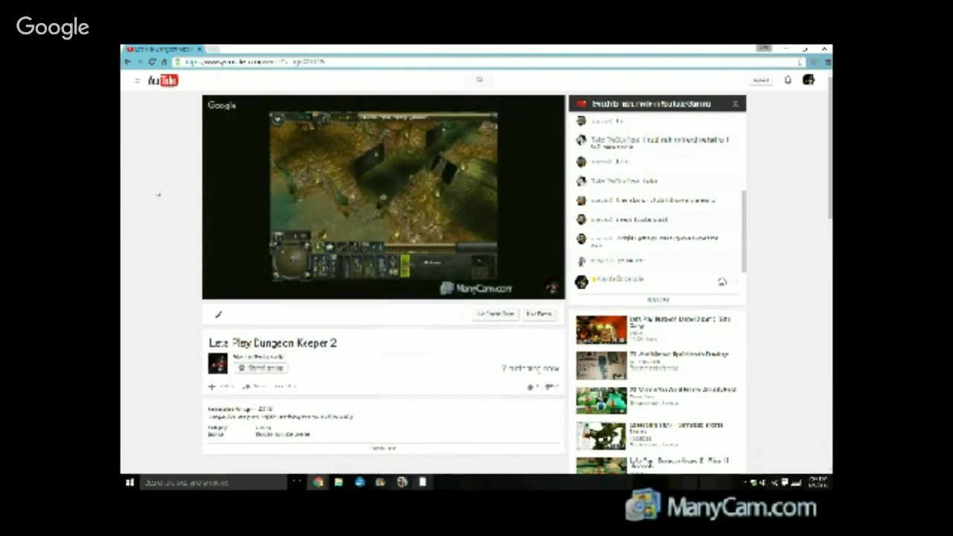
{"action": "left_click", "coordinate": [403, 483]}
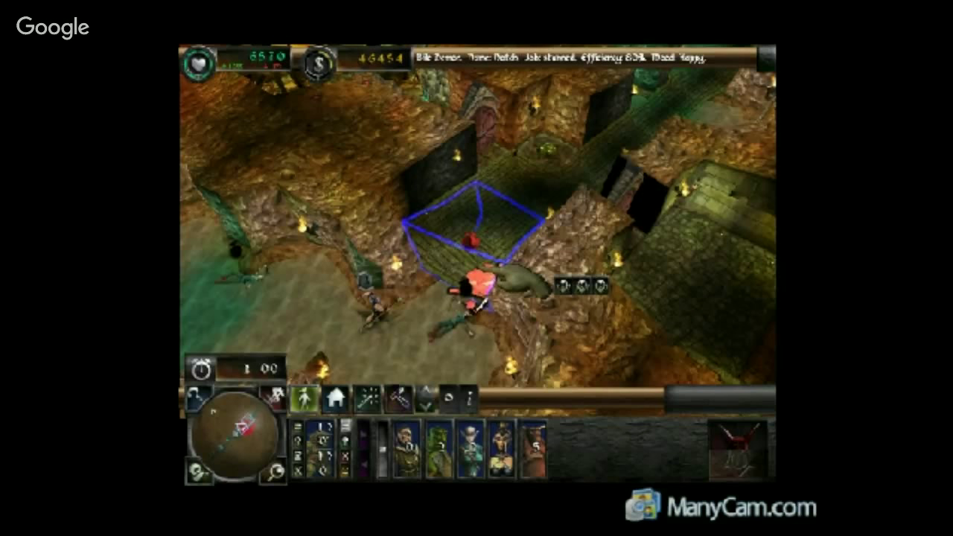
Drop the held Warlocks on the wooden bridge behind the Bile Demons.
{"action": "right_click", "coordinate": [488, 273]}
{"action": "right_click", "coordinate": [486, 264]}
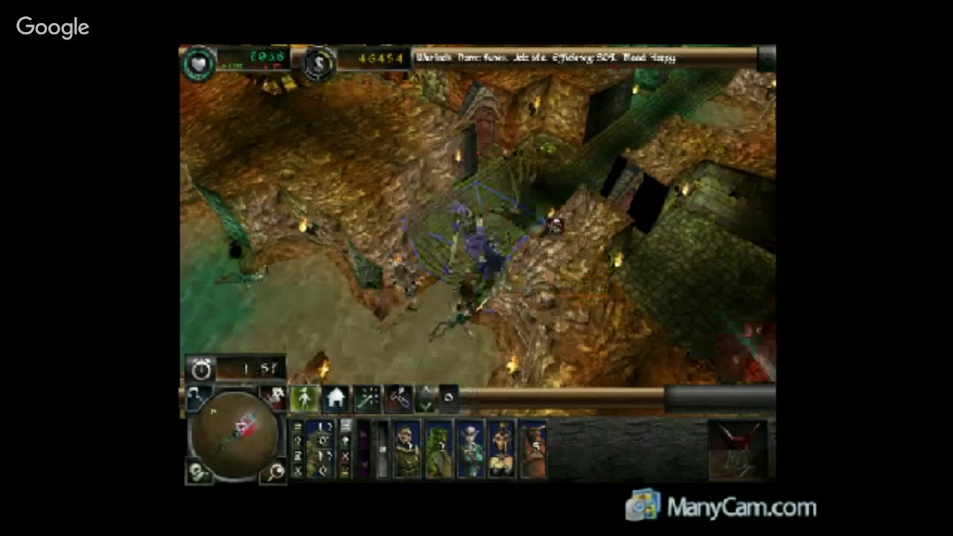
{"action": "right_click", "coordinate": [484, 246]}
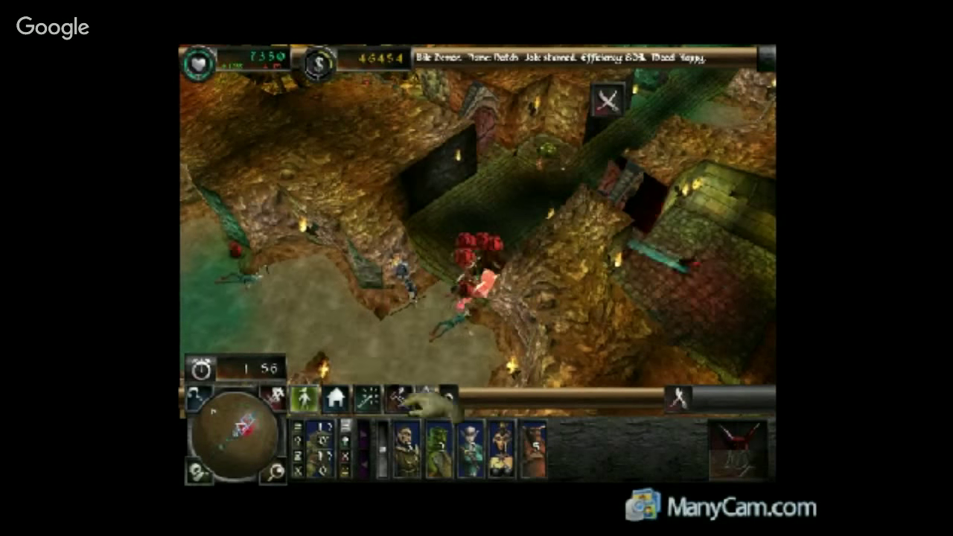
{"action": "left_click", "coordinate": [368, 400]}
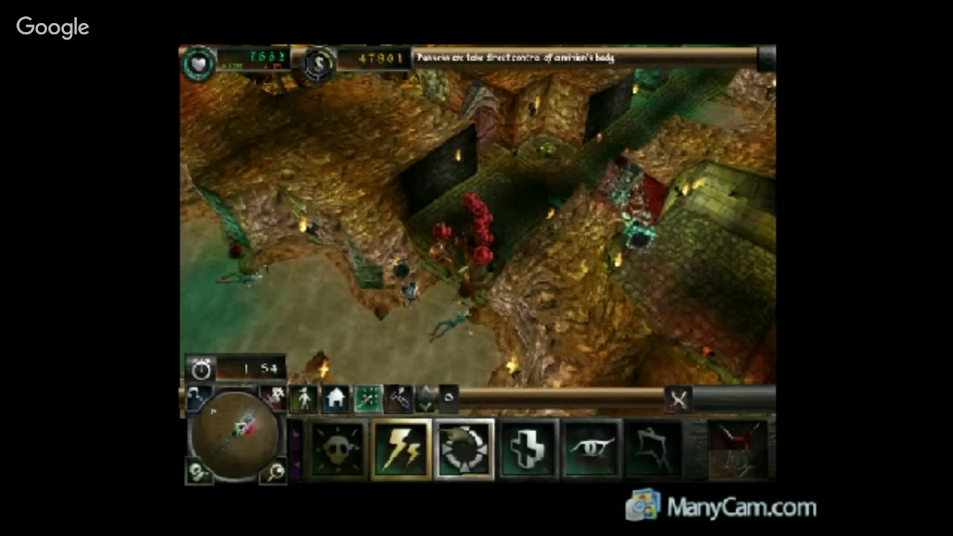
{"action": "left_click", "coordinate": [401, 449]}
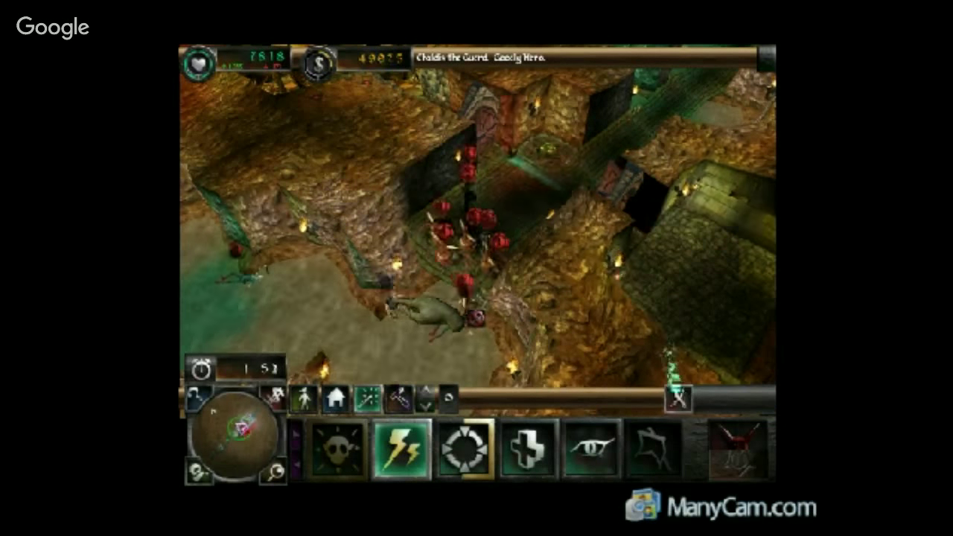
{"action": "right_click", "coordinate": [431, 336]}
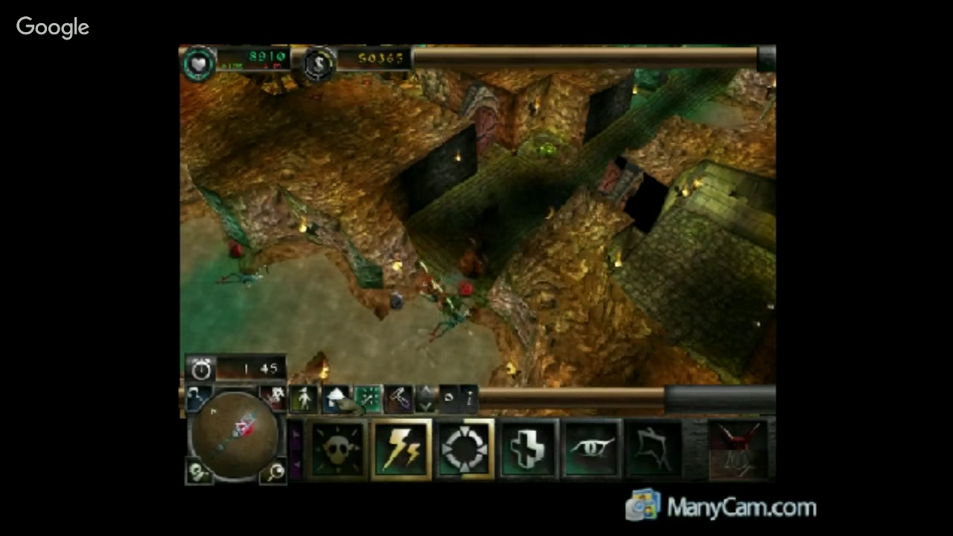
Extend the wooden bridge onto the adjoining water where the Guard hero stands.
{"action": "left_click", "coordinate": [337, 400]}
{"action": "left_click", "coordinate": [448, 432]}
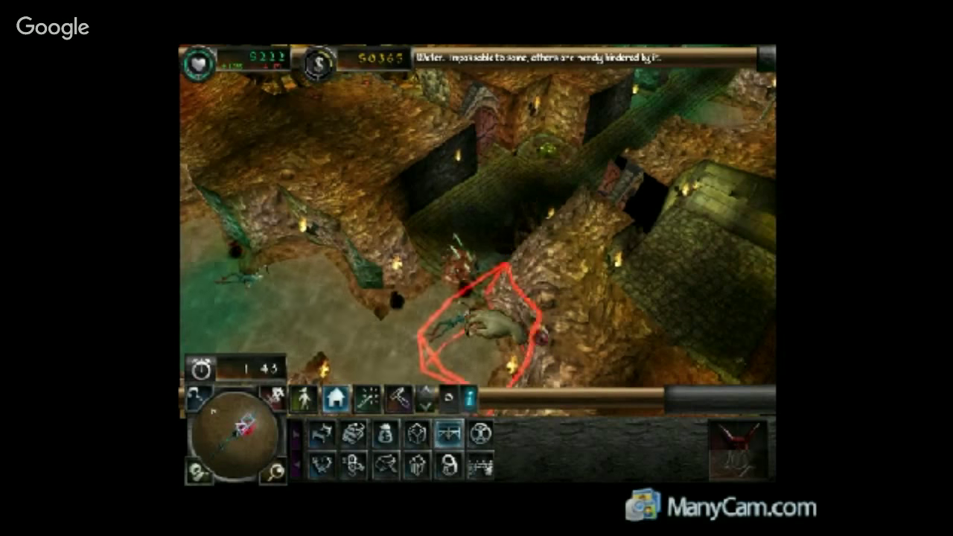
{"action": "left_click", "coordinate": [441, 295]}
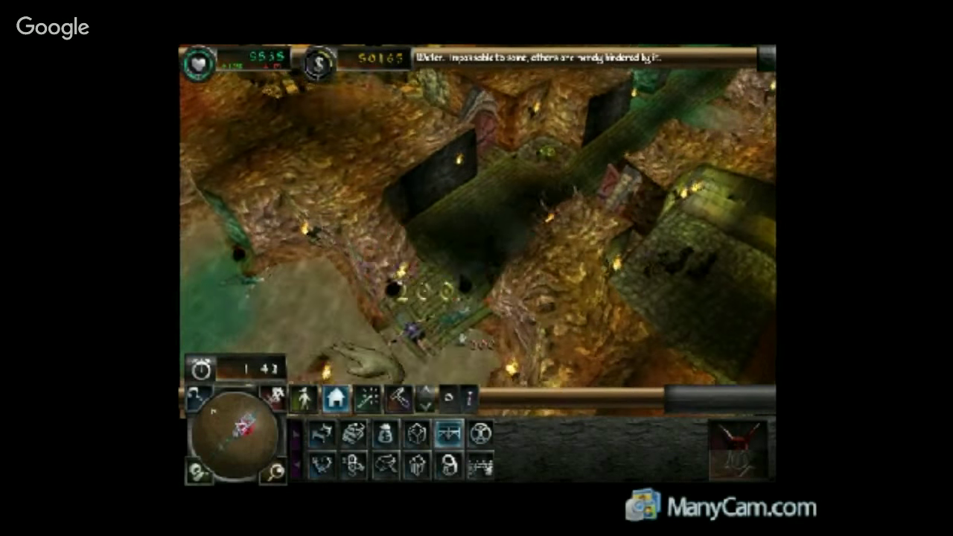
{"action": "right_click", "coordinate": [340, 345]}
{"action": "left_click", "coordinate": [304, 400]}
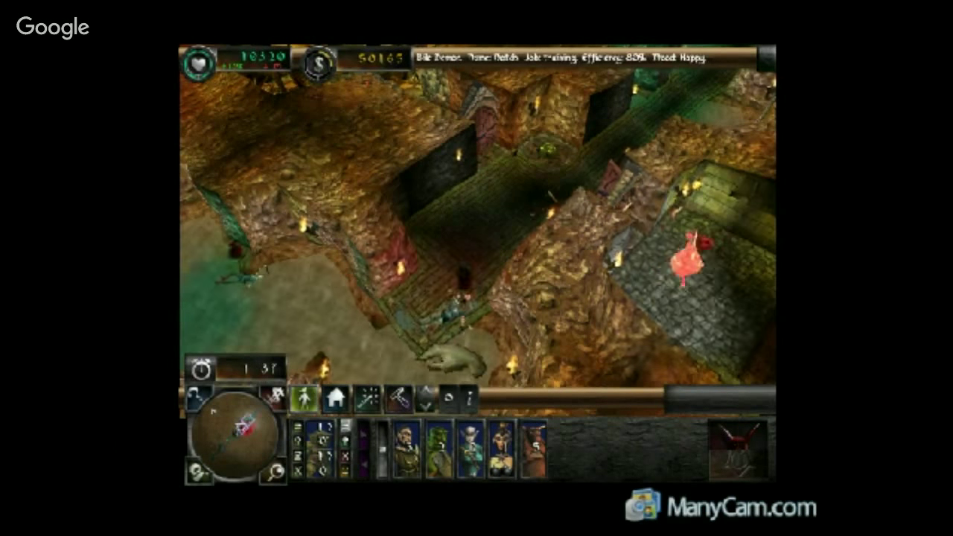
{"action": "mouse_move", "coordinate": [771, 373]}
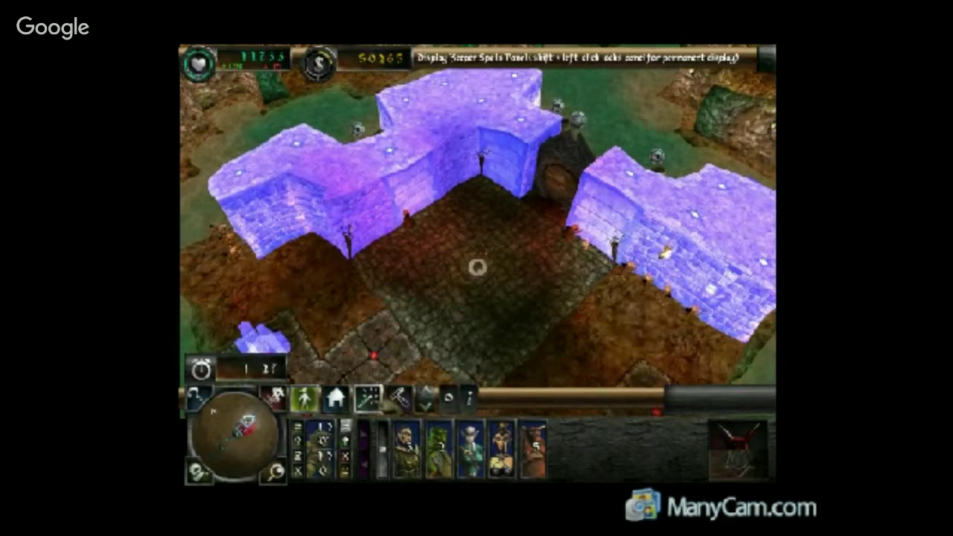
{"action": "left_click", "coordinate": [367, 398]}
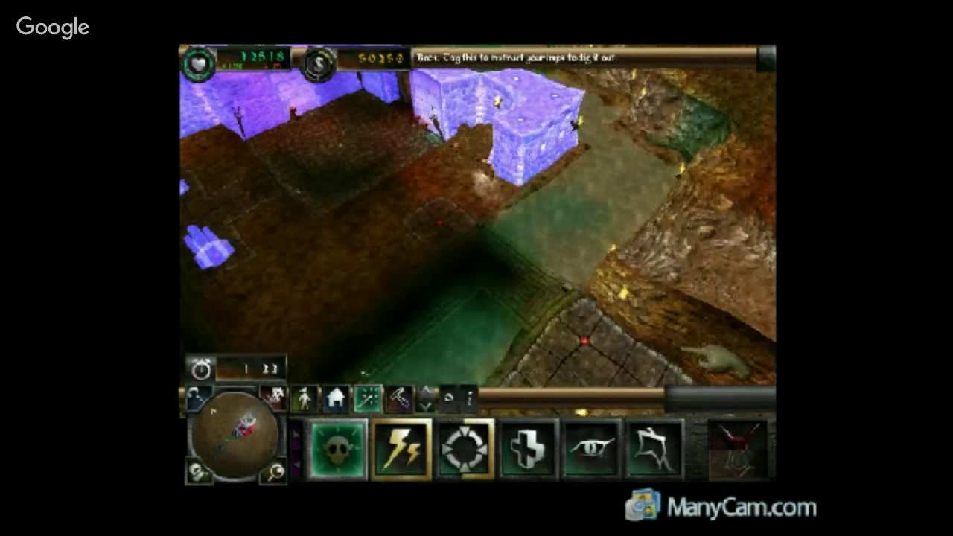
{"action": "right_click", "coordinate": [601, 348]}
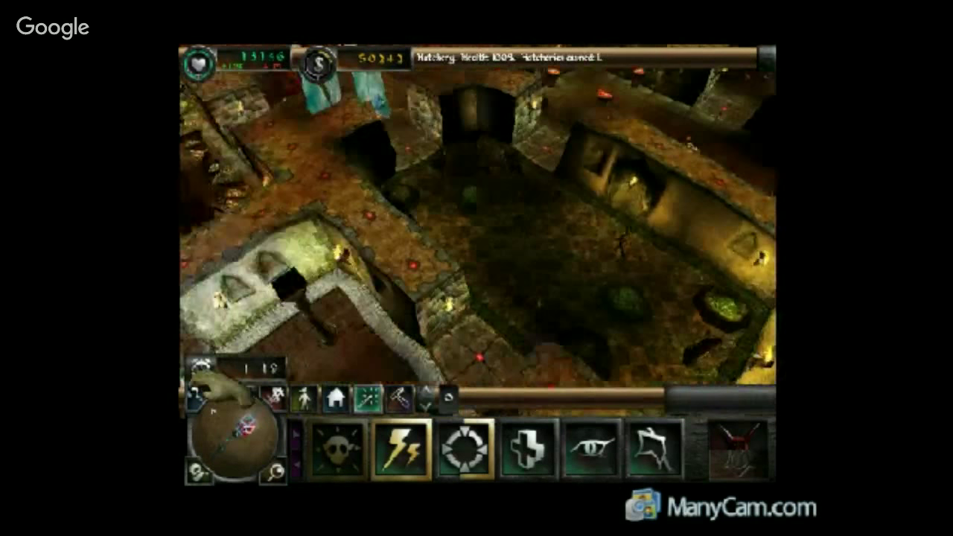
Cast the Create Imp spell on the wooden bridge across the water.
{"action": "key", "text": "Down"}
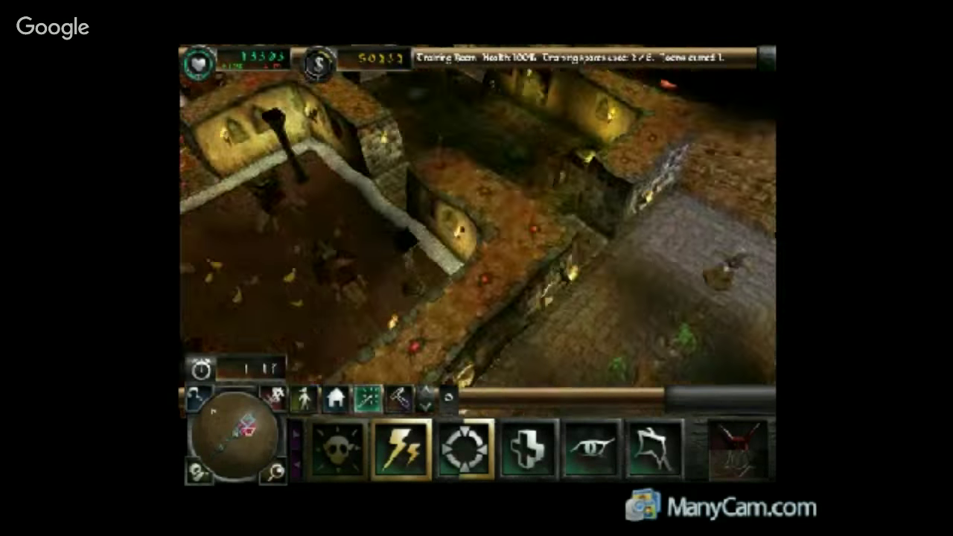
{"action": "key", "text": "Up"}
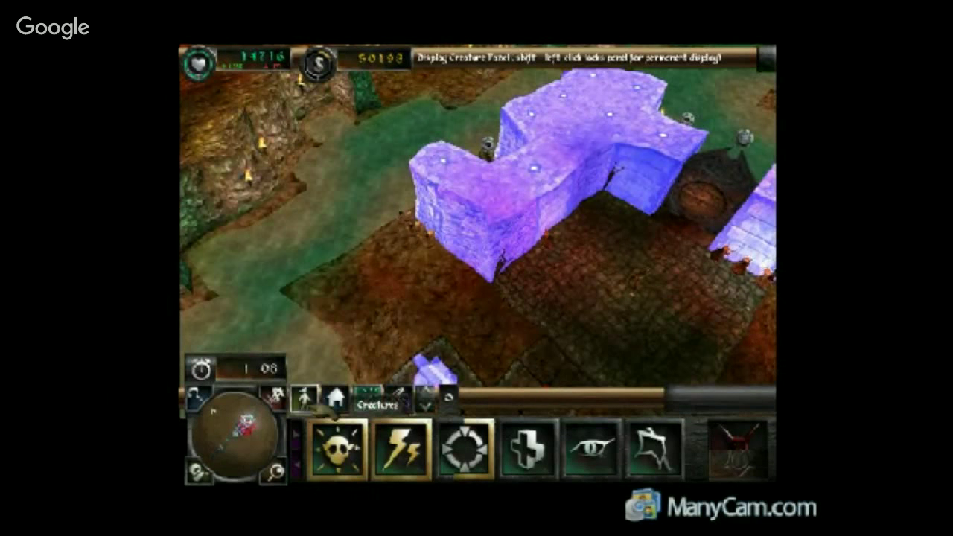
{"action": "left_click", "coordinate": [340, 454]}
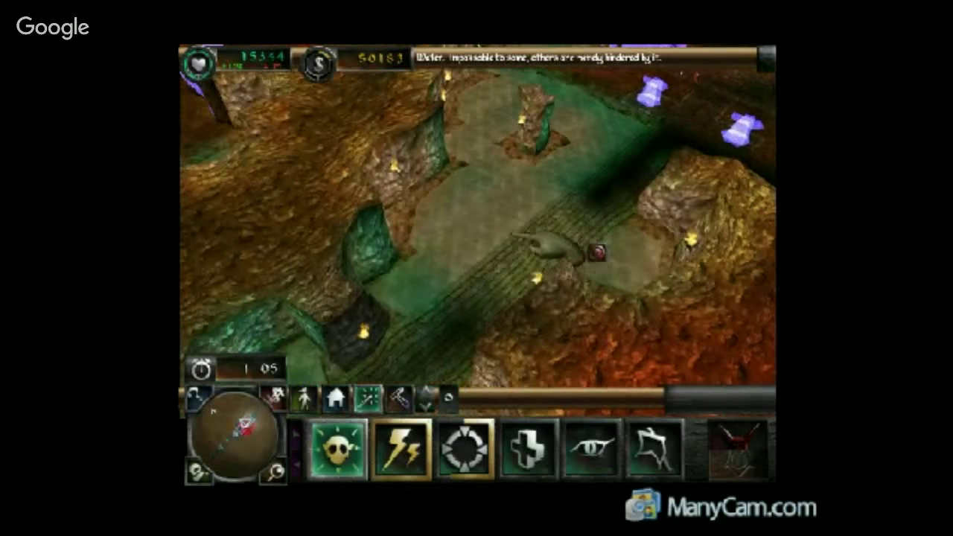
{"action": "left_click", "coordinate": [478, 265]}
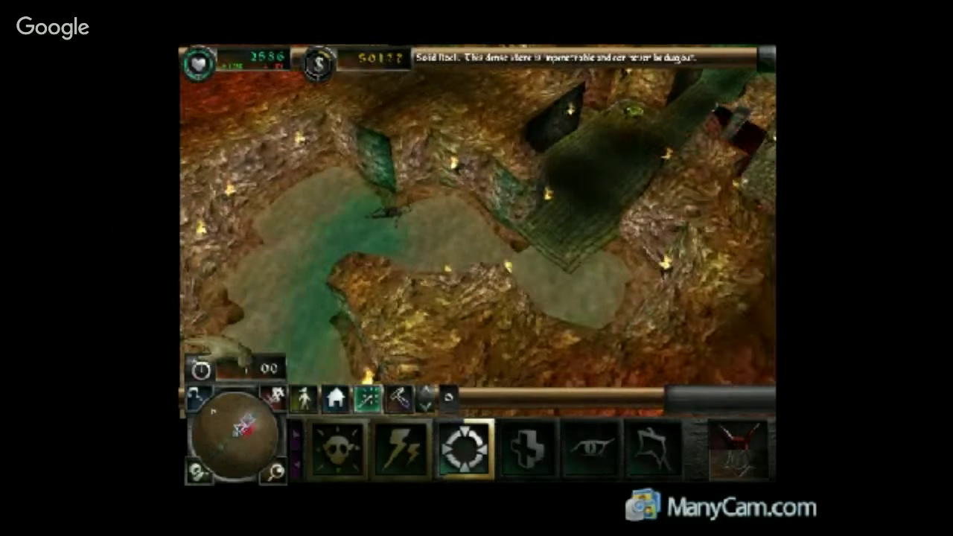
Build wooden bridge sections along the water channel between the rock walls, heading towards the enemy stronghold.
{"action": "key", "text": "Left"}
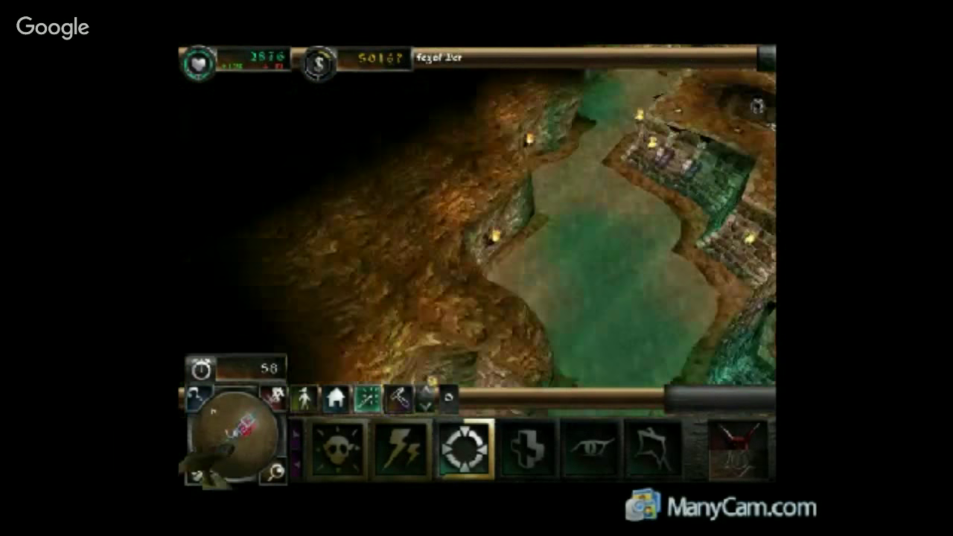
{"action": "key", "text": "Left"}
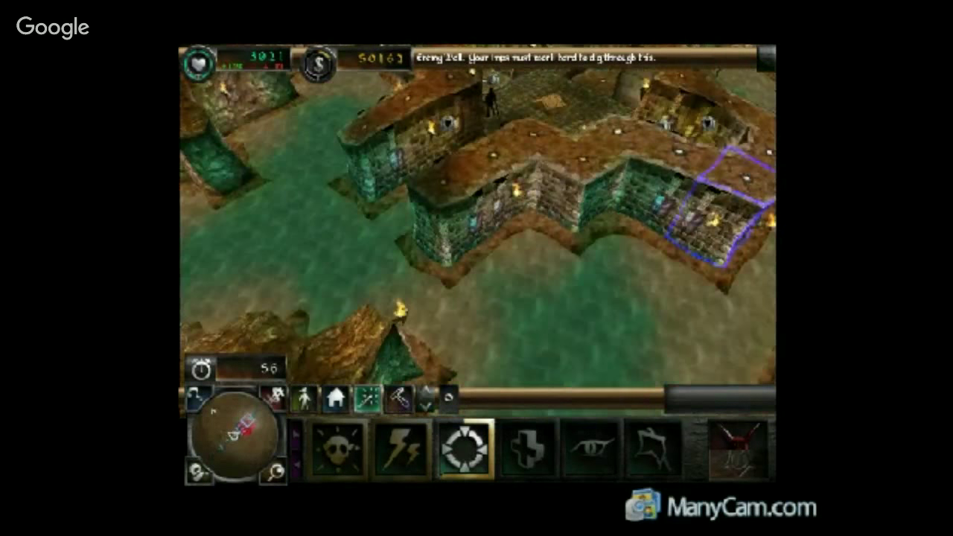
{"action": "key", "text": "Left"}
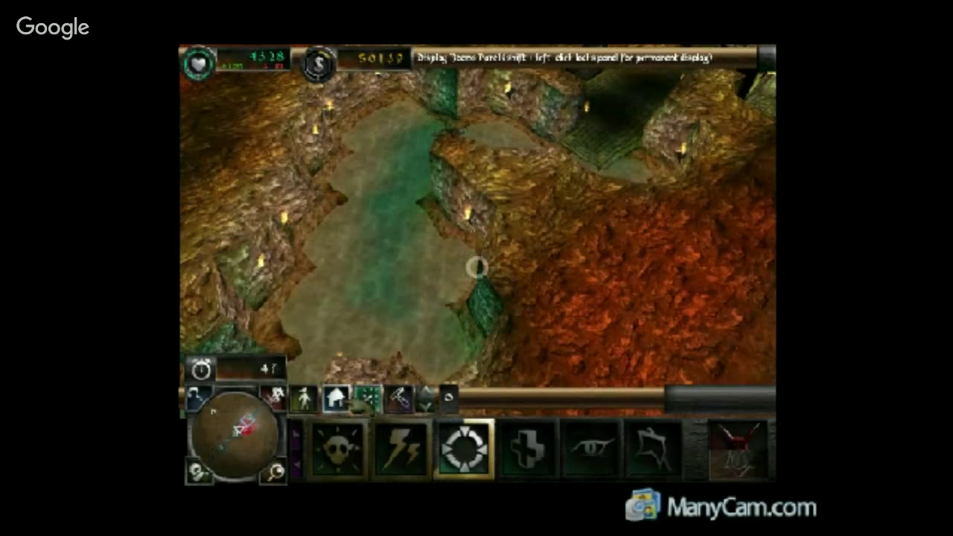
{"action": "left_click", "coordinate": [341, 400]}
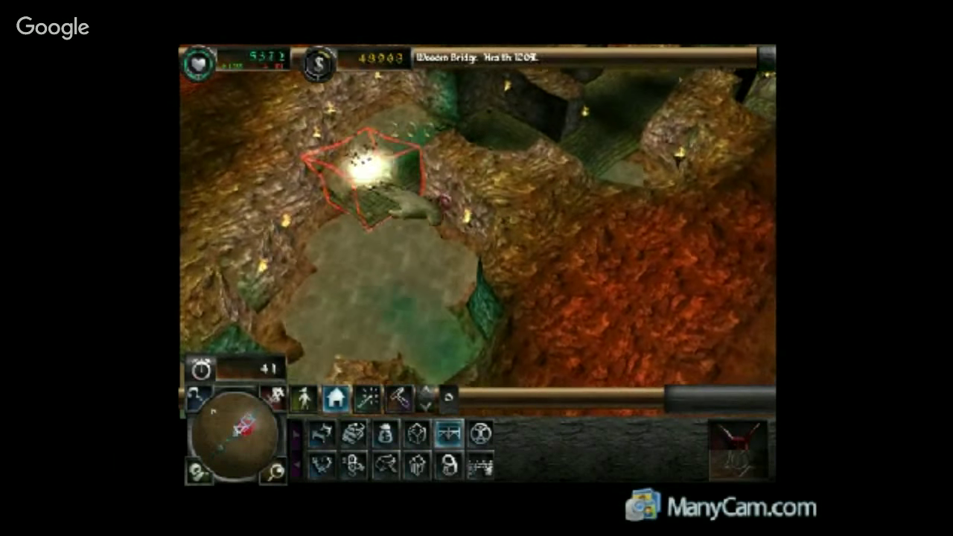
{"action": "left_click", "coordinate": [406, 218]}
{"action": "left_click", "coordinate": [426, 257]}
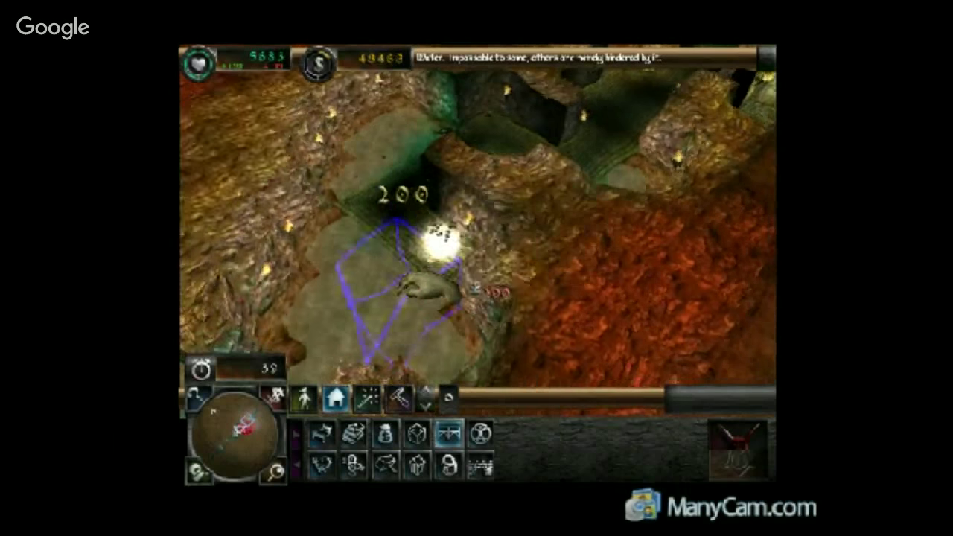
{"action": "left_click", "coordinate": [384, 289]}
{"action": "key", "text": "Left"}
{"action": "left_click", "coordinate": [376, 287]}
Extend the wooden bridge over the remaining water up to the enemy stronghold's entrance passage.
{"action": "key", "text": "Down"}
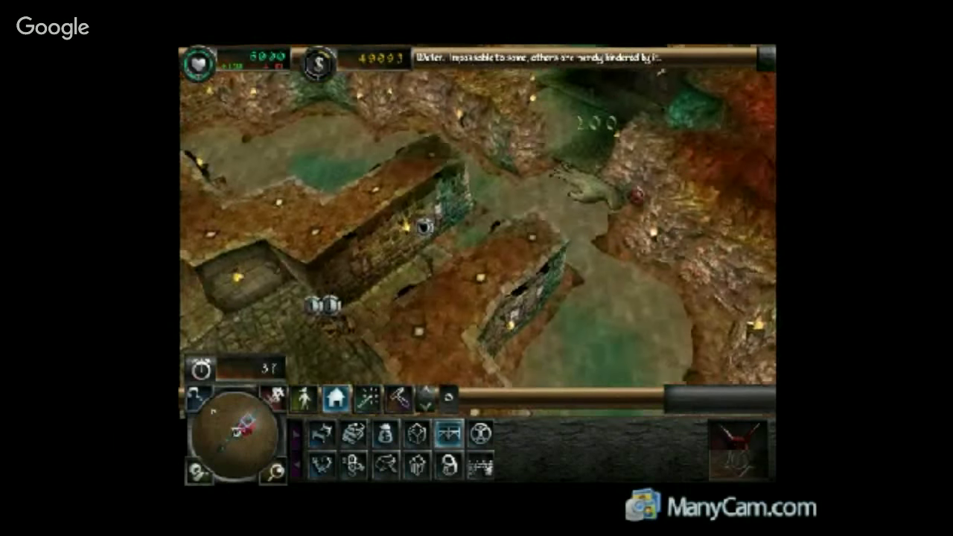
{"action": "left_click", "coordinate": [570, 151]}
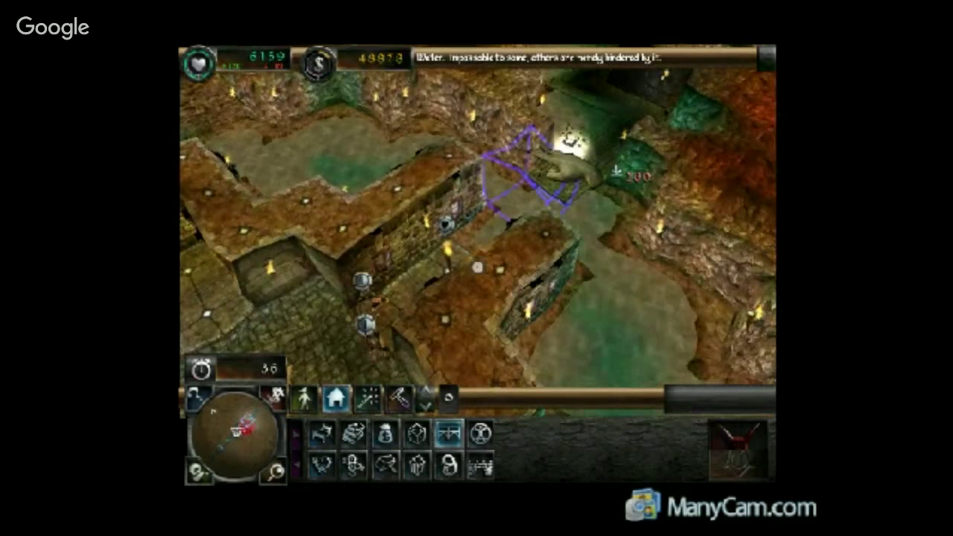
{"action": "left_click", "coordinate": [526, 181]}
{"action": "left_click", "coordinate": [491, 216]}
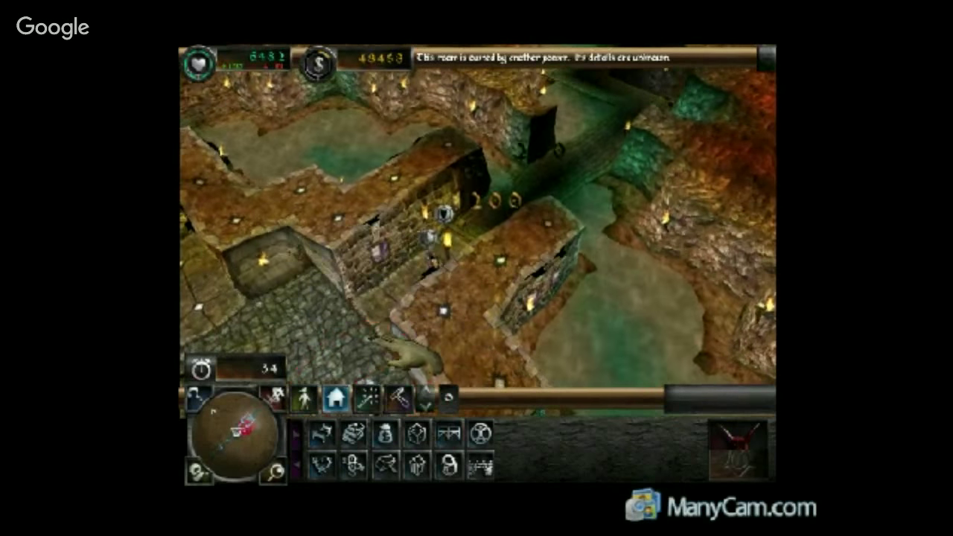
Pick up the fighting creatures for the assault, including all the Bile Demons.
{"action": "left_click", "coordinate": [304, 398]}
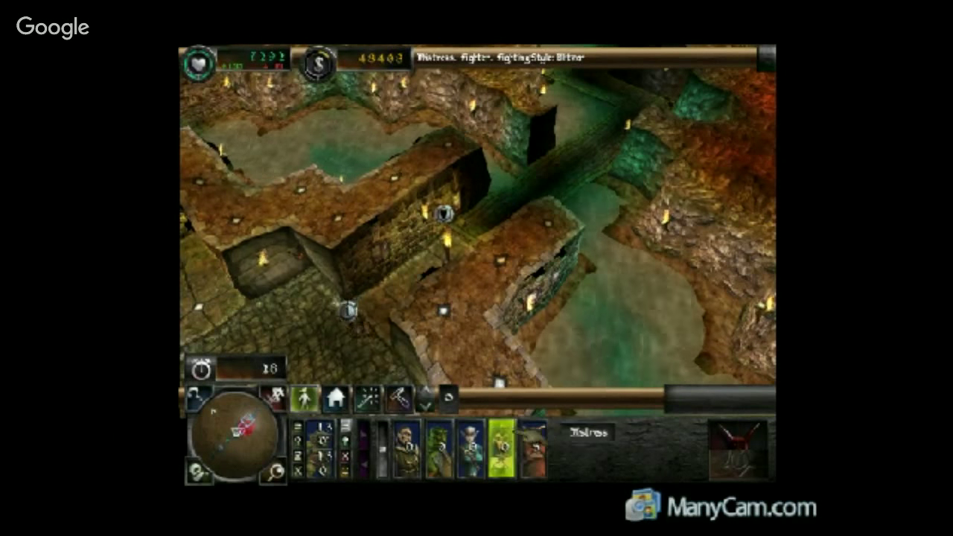
{"action": "left_click", "coordinate": [534, 441]}
{"action": "left_click", "coordinate": [535, 441]}
{"action": "left_click", "coordinate": [535, 441]}
{"action": "left_click", "coordinate": [535, 441]}
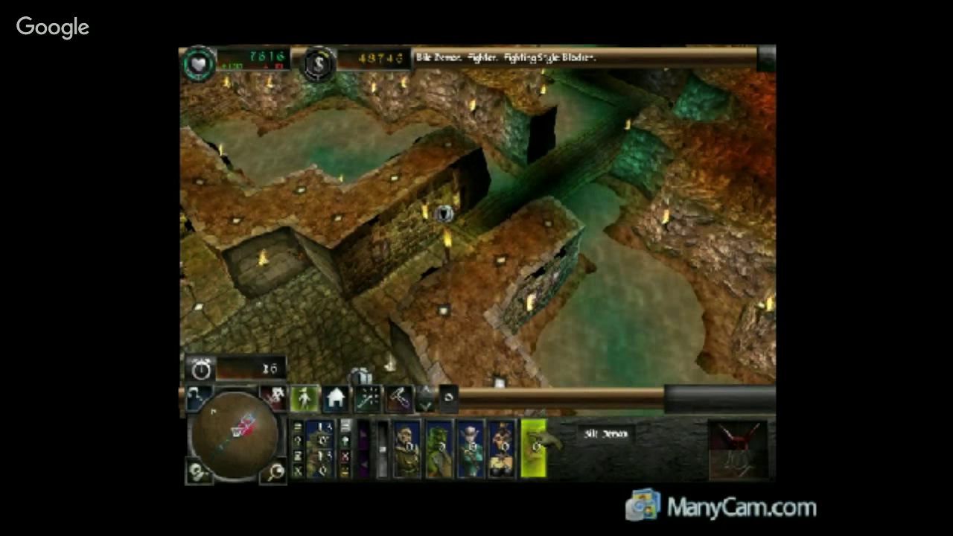
Drop the held Bile Demons, Warlocks and other creatures where the bridge meets the stronghold's entrance passage.
{"action": "right_click", "coordinate": [492, 175]}
{"action": "right_click", "coordinate": [492, 176]}
{"action": "right_click", "coordinate": [491, 175]}
{"action": "right_click", "coordinate": [492, 175]}
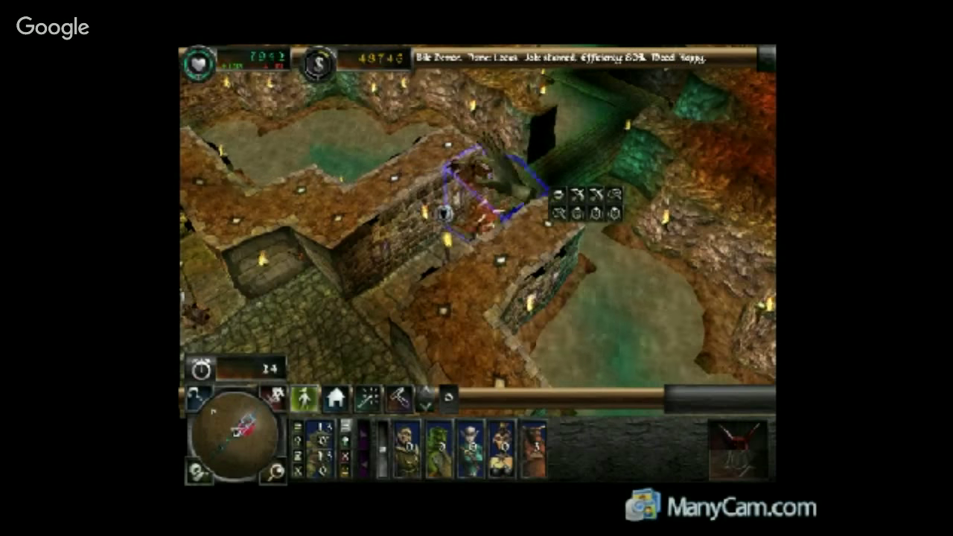
{"action": "right_click", "coordinate": [492, 175]}
{"action": "right_click", "coordinate": [492, 175]}
{"action": "right_click", "coordinate": [492, 175]}
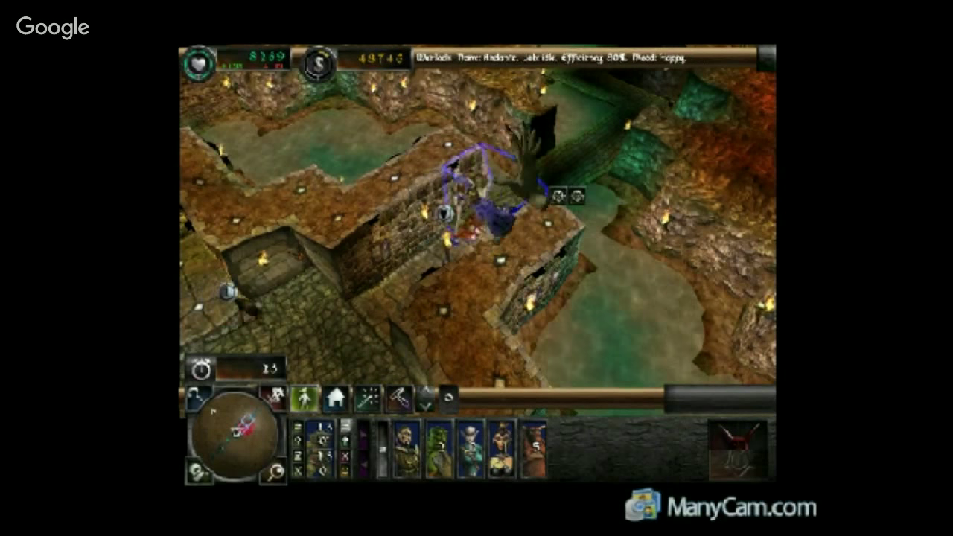
Ready the Thunderbolt spell for the battle at the stronghold's entrance.
{"action": "key", "text": "Delete"}
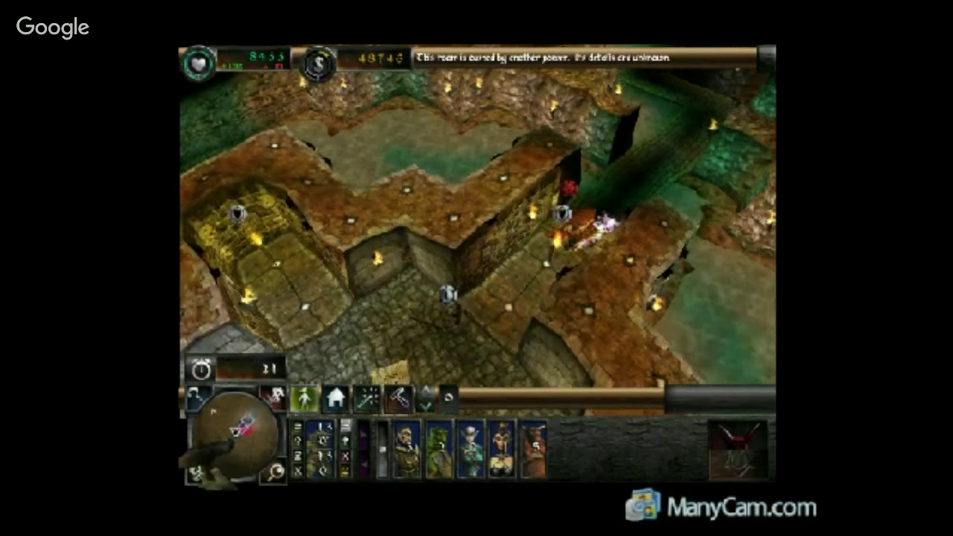
{"action": "left_click", "coordinate": [368, 398]}
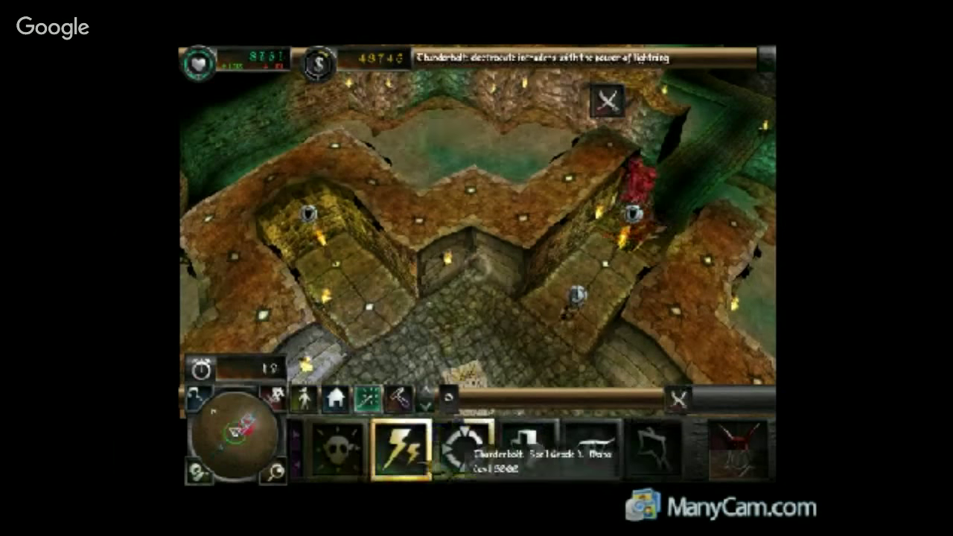
{"action": "left_click", "coordinate": [411, 446]}
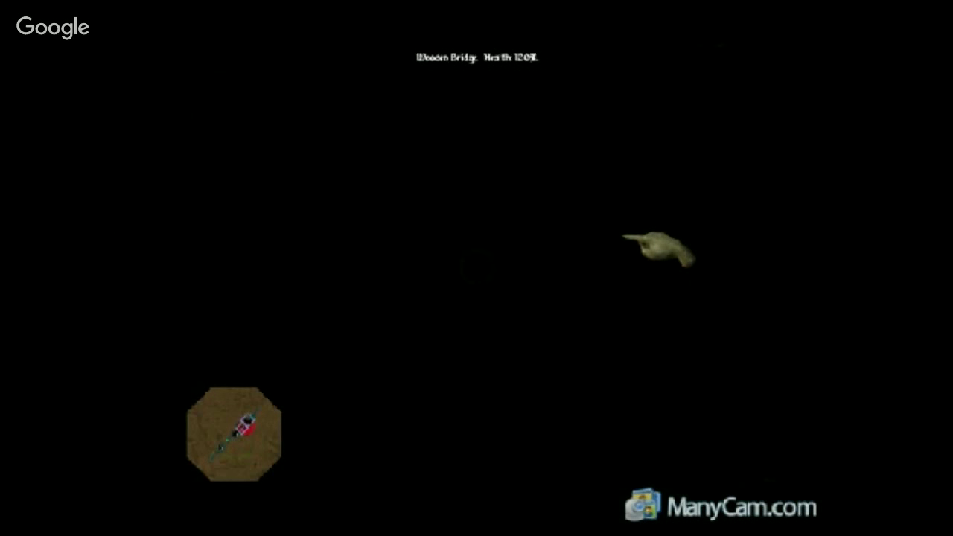
Switch from the blacked-out game to the desktop, look over the YouTube live stream page, and return to Dungeon Keeper 2.
{"action": "key", "text": "super"}
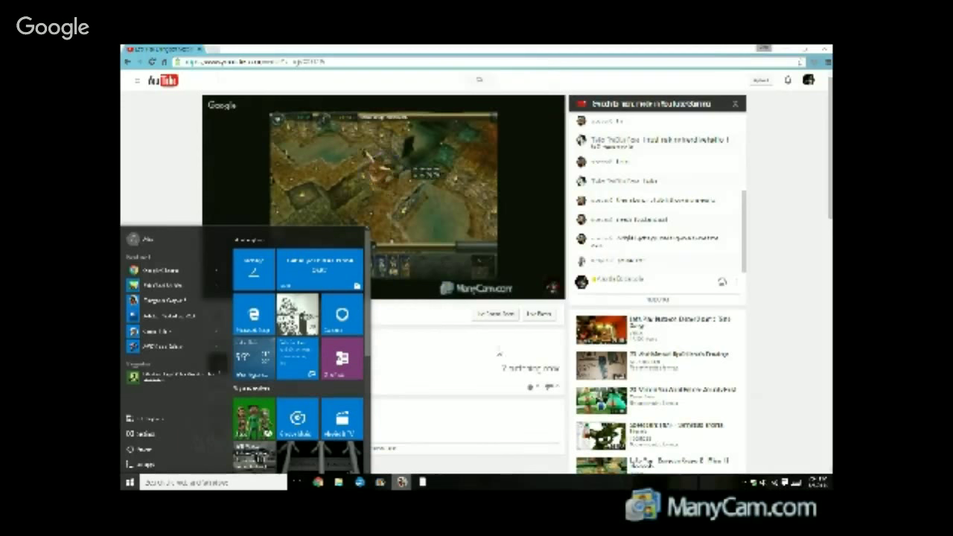
{"action": "scroll", "coordinate": [453, 362], "scroll_direction": "down", "scroll_amount": 1}
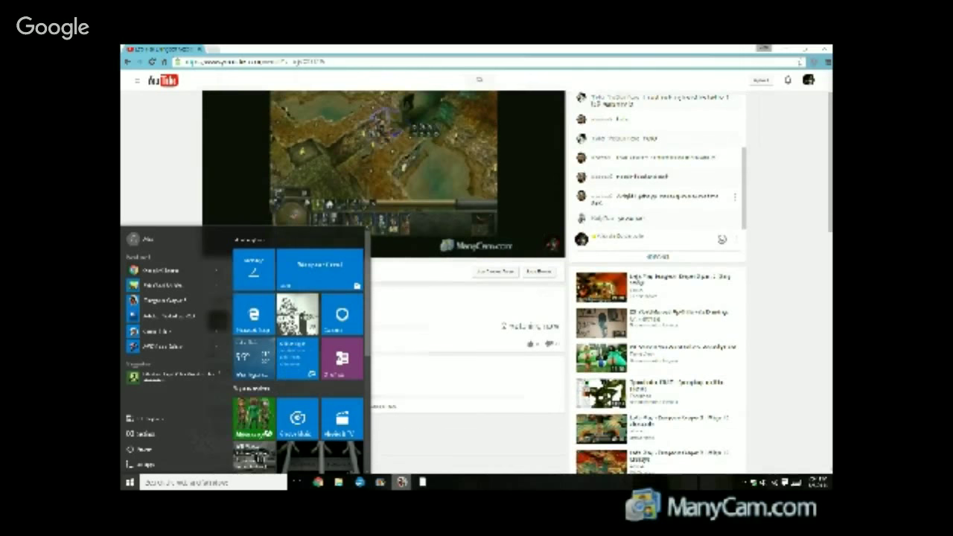
{"action": "left_click", "coordinate": [812, 296]}
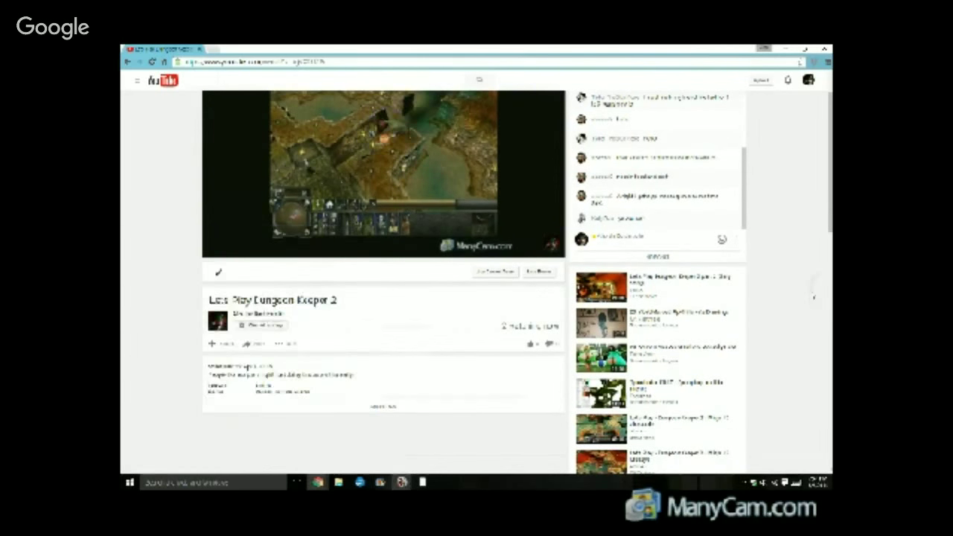
{"action": "scroll", "coordinate": [811, 297], "scroll_direction": "down", "scroll_amount": 9}
{"action": "scroll", "coordinate": [811, 297], "scroll_direction": "up", "scroll_amount": 3}
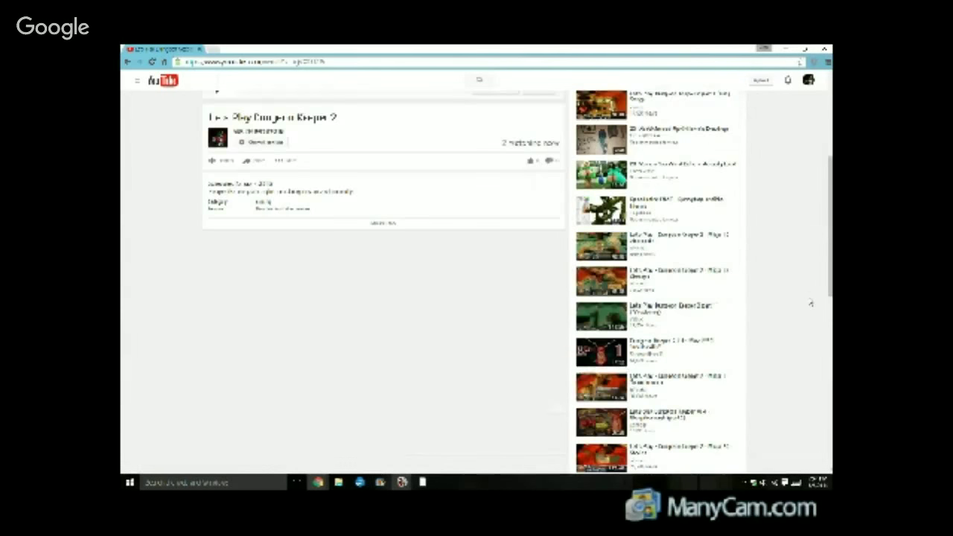
{"action": "scroll", "coordinate": [811, 303], "scroll_direction": "up", "scroll_amount": 3}
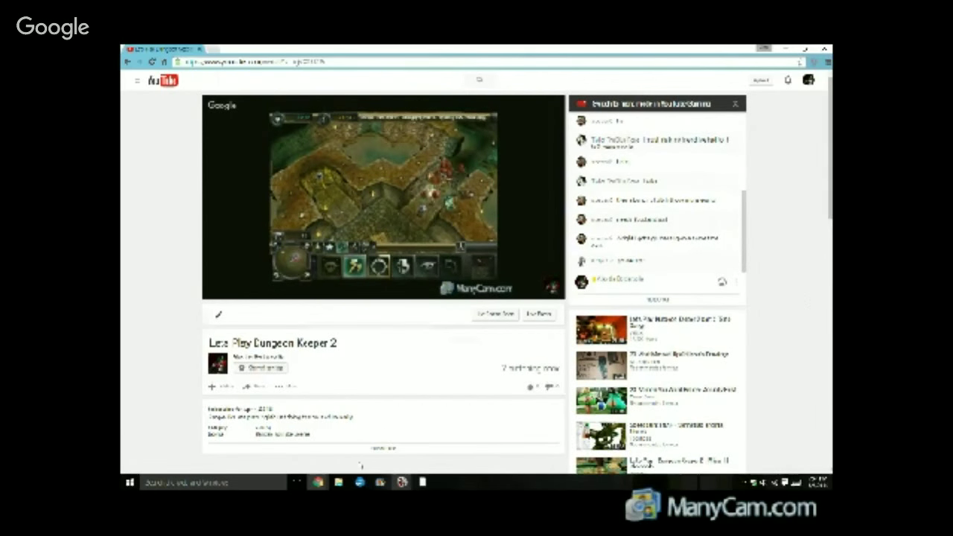
{"action": "left_click", "coordinate": [401, 486]}
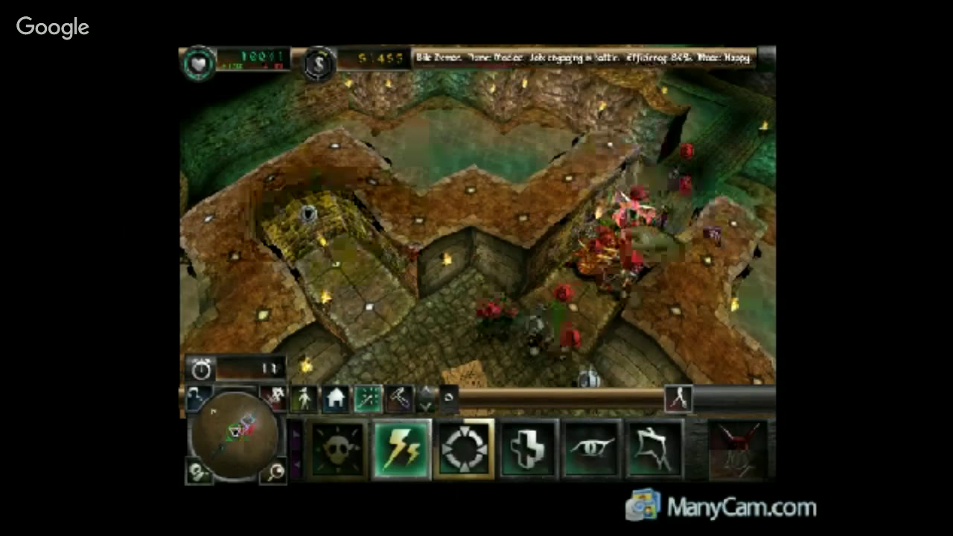
Cast the Heal spell on the creatures fighting the heroes in the stronghold's entrance passage.
{"action": "left_click", "coordinate": [528, 447]}
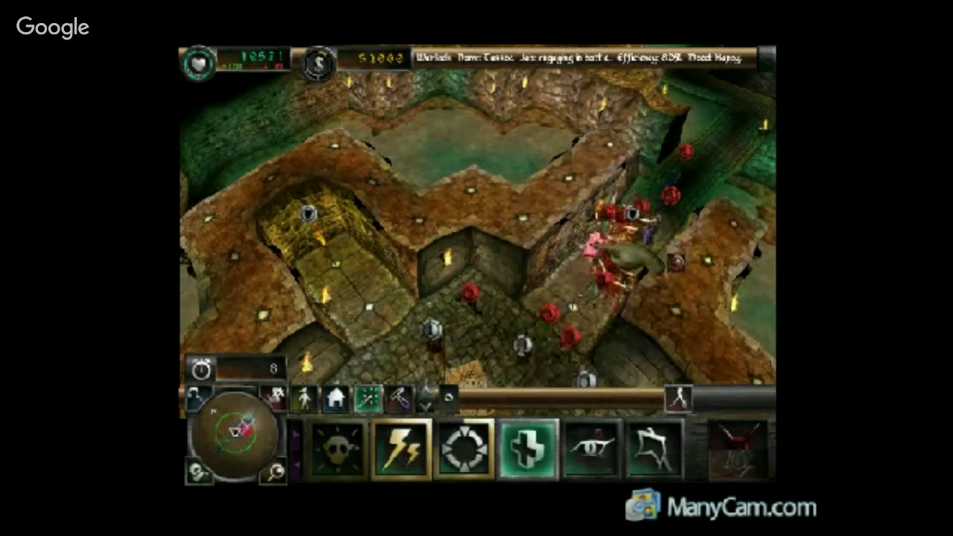
{"action": "left_click", "coordinate": [617, 240]}
{"action": "left_click", "coordinate": [569, 338]}
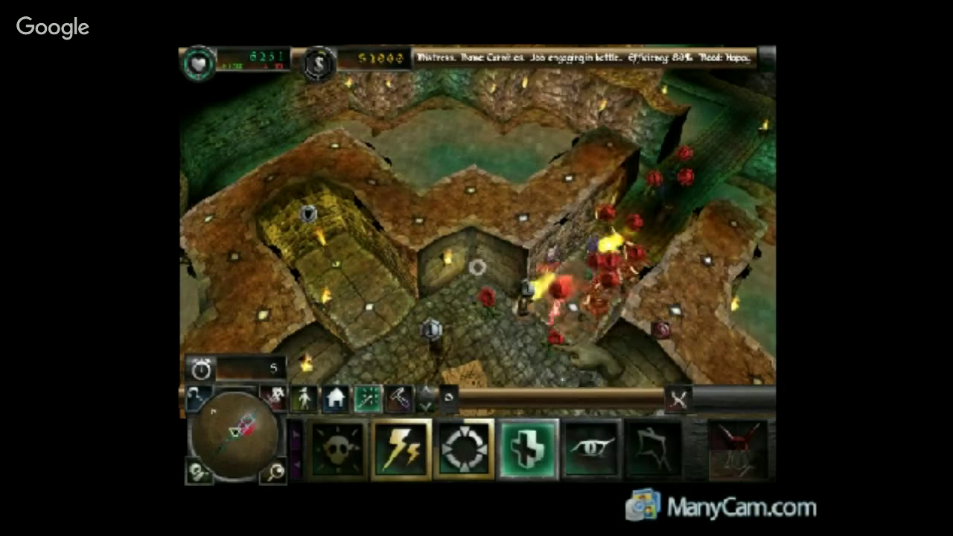
{"action": "left_click", "coordinate": [554, 341]}
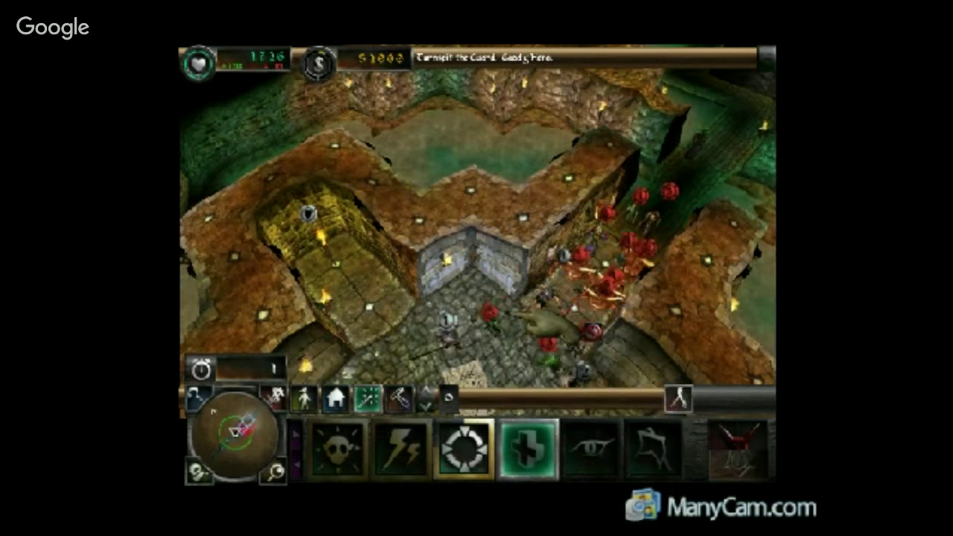
{"action": "right_click", "coordinate": [484, 328]}
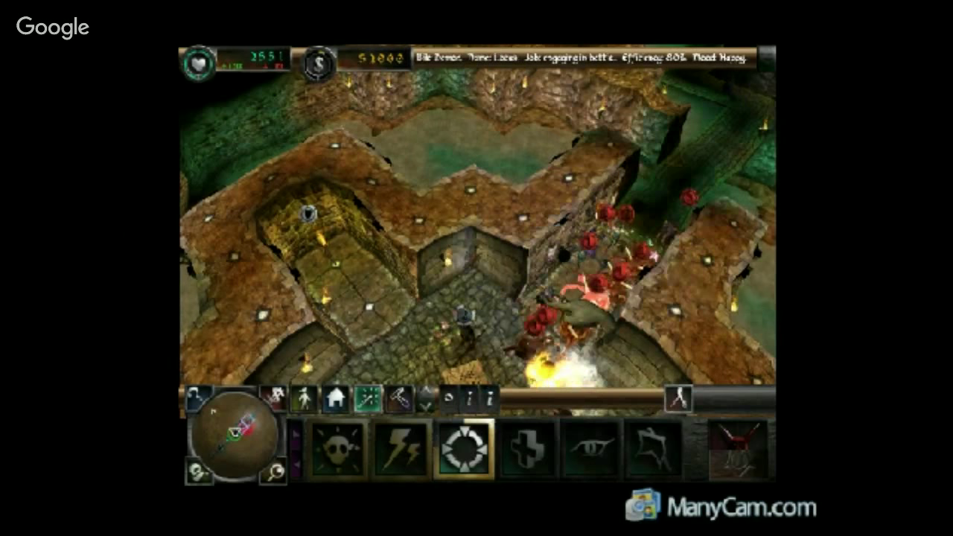
Survey the battle in the enemy stronghold's central room along with its passages and outer walls.
{"action": "scroll", "coordinate": [529, 365], "scroll_direction": "down", "scroll_amount": 4}
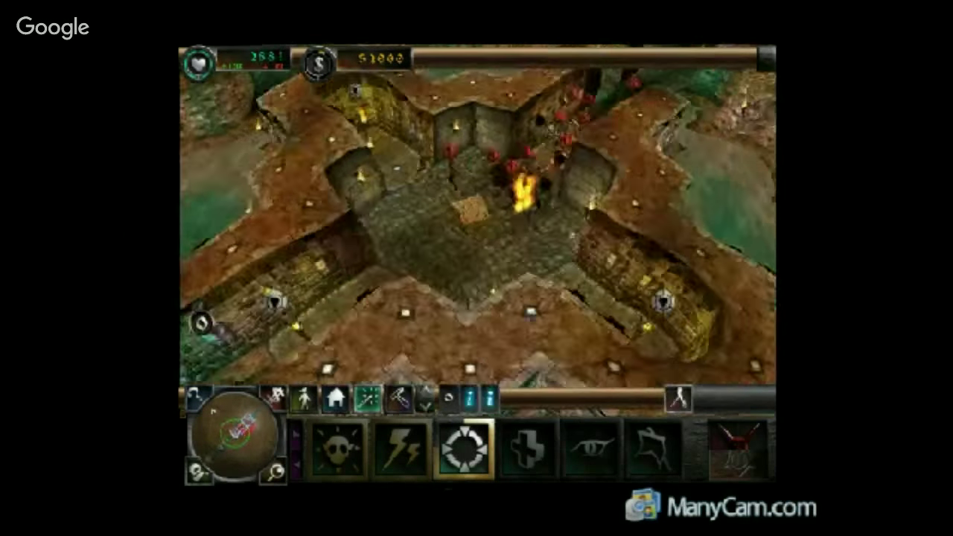
{"action": "key", "text": "Delete"}
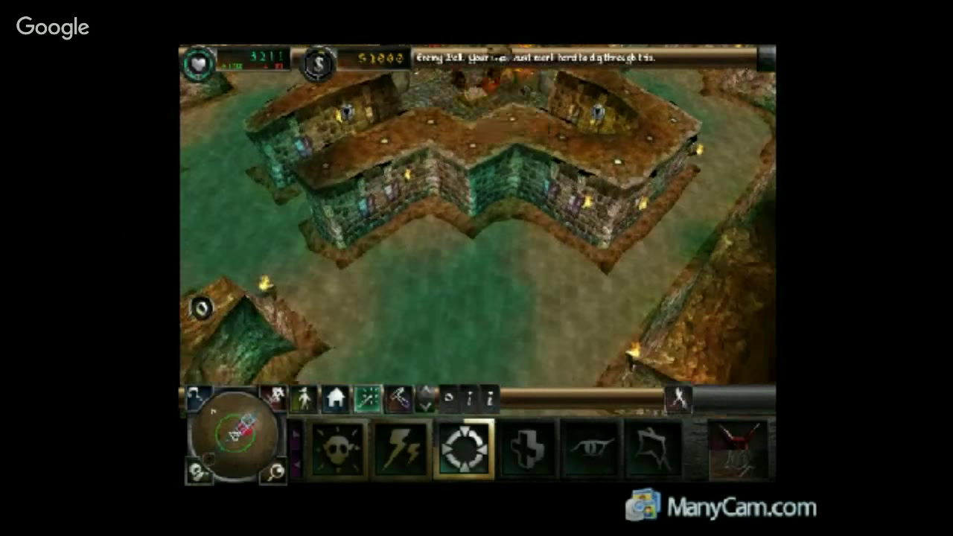
{"action": "key", "text": "Delete"}
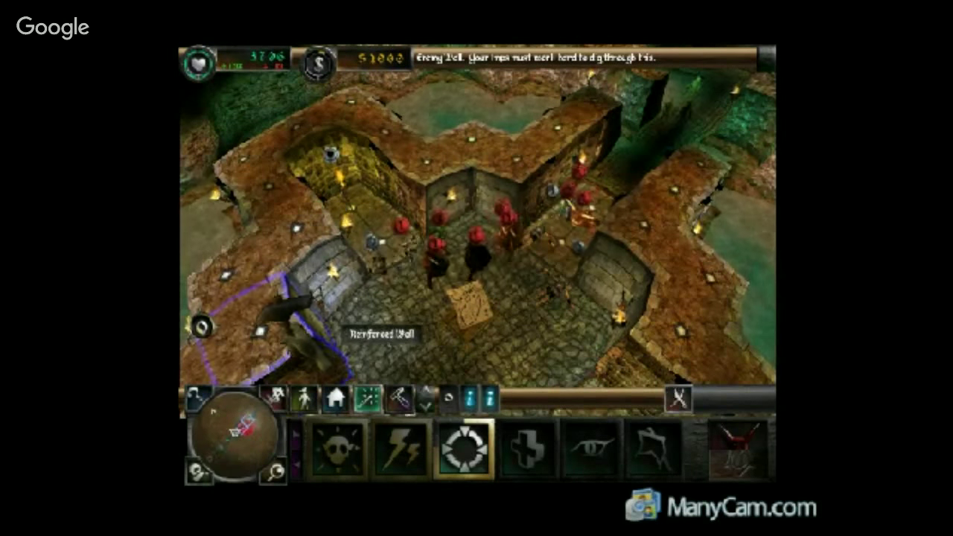
{"action": "key", "text": "Delete"}
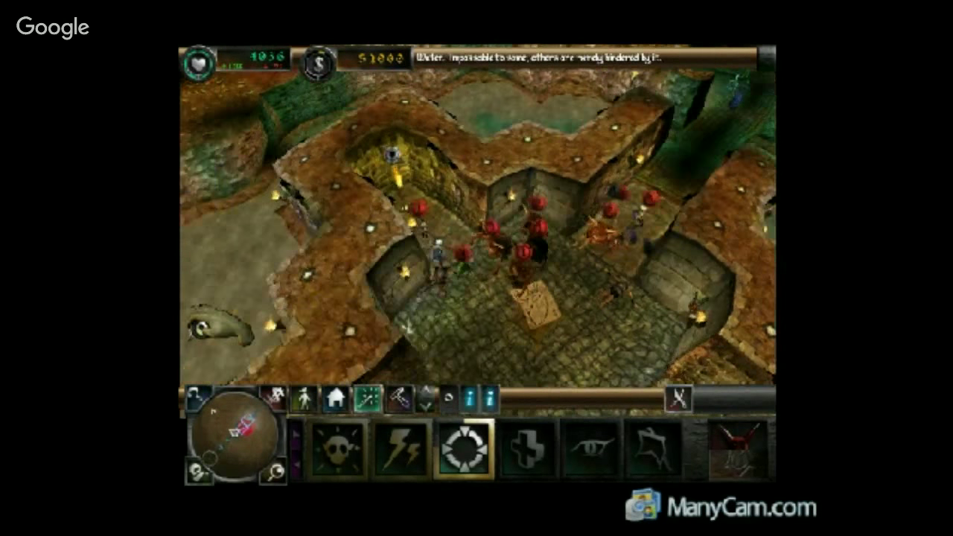
{"action": "key", "text": "Delete"}
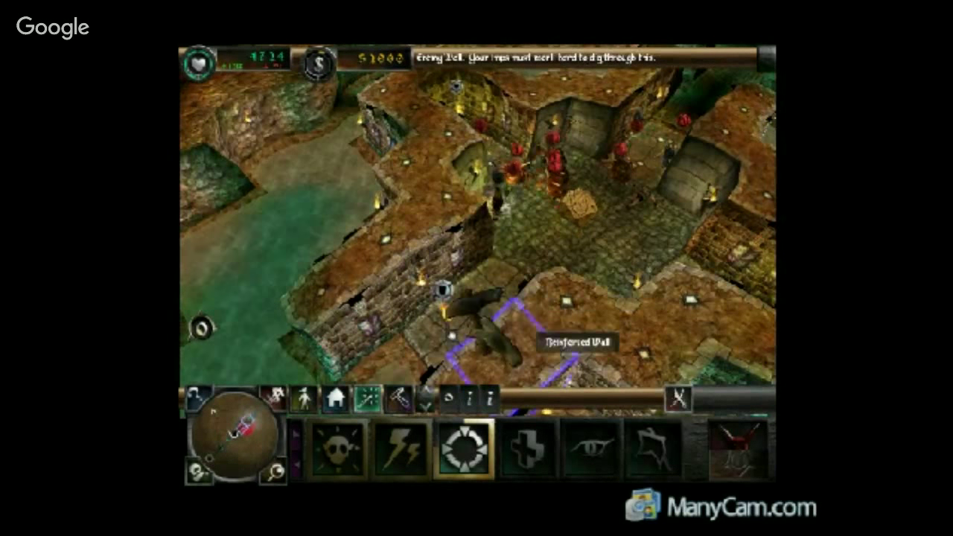
{"action": "key", "text": "Delete"}
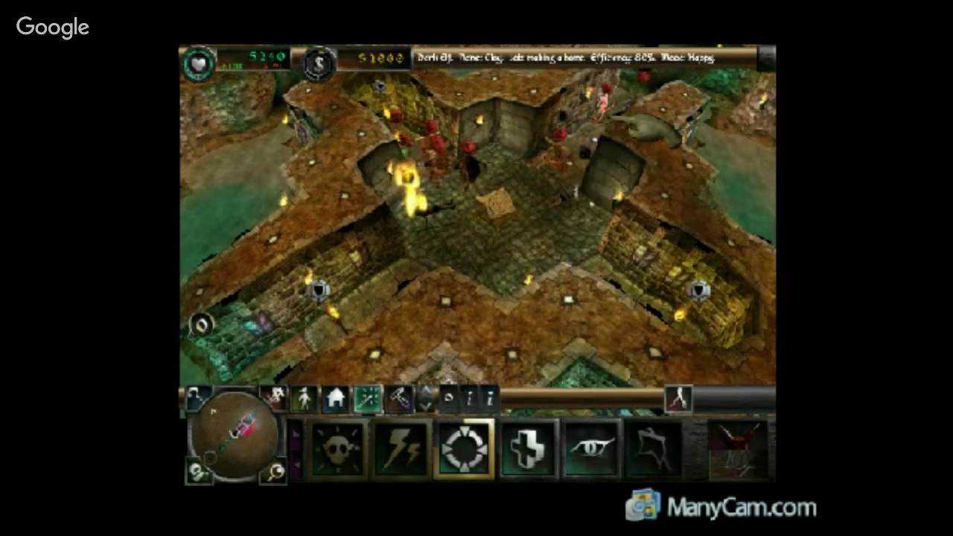
Watch the remaining fight in the stronghold's central room and surrounding passages, and bring up the creature overview.
{"action": "key", "text": "Delete"}
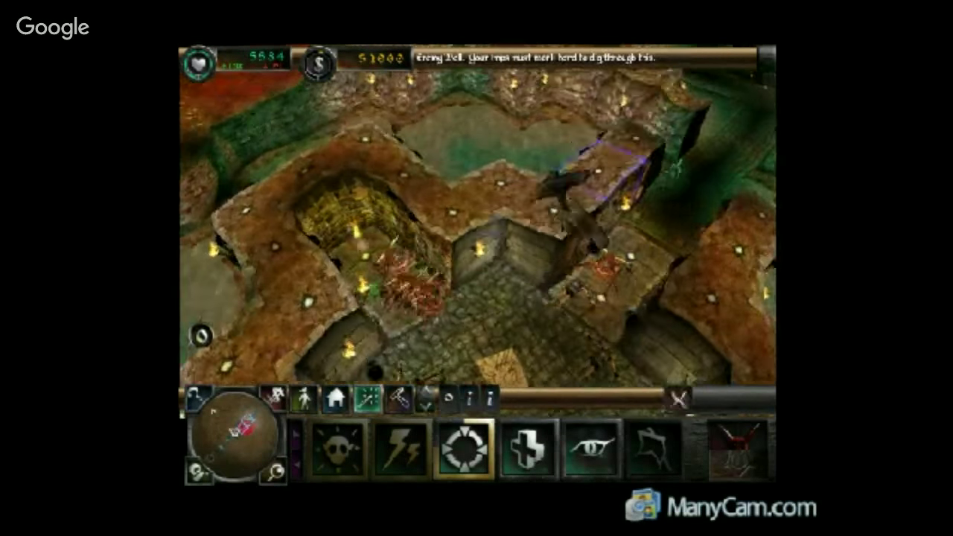
{"action": "key", "text": "Delete"}
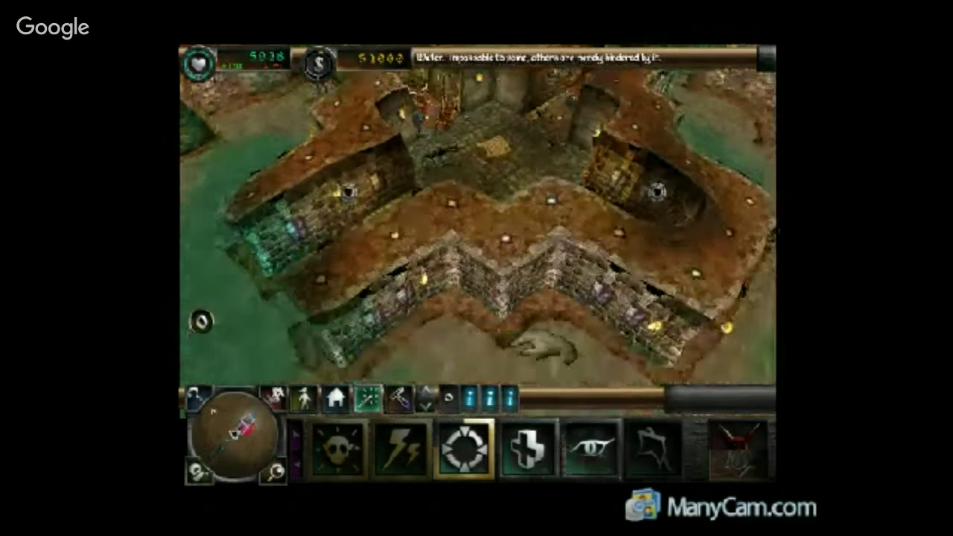
{"action": "key", "text": "Delete"}
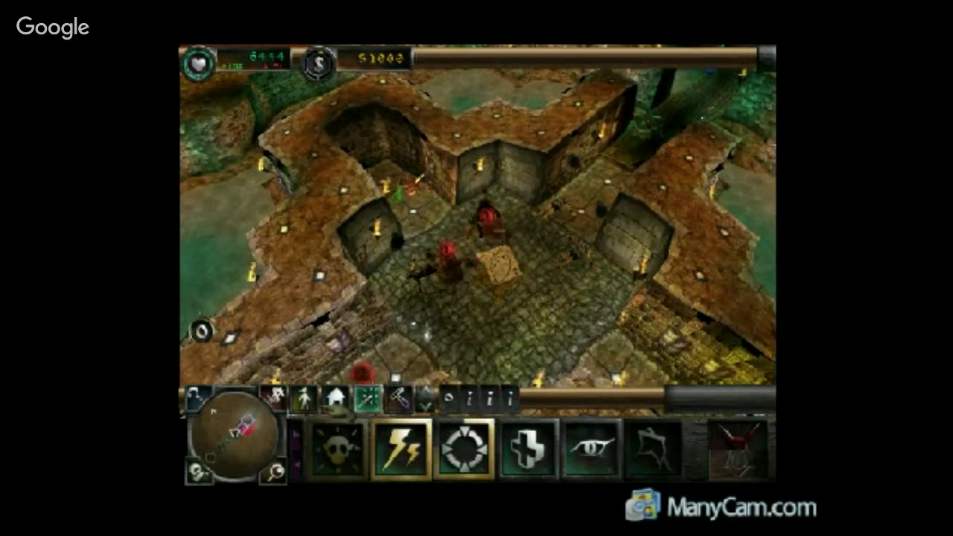
{"action": "left_click", "coordinate": [304, 398]}
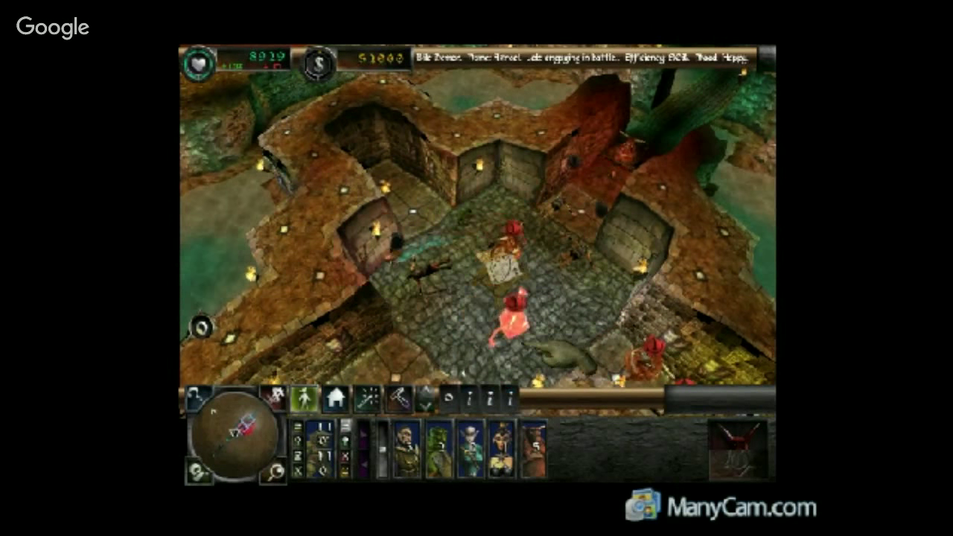
{"action": "key", "text": "Down"}
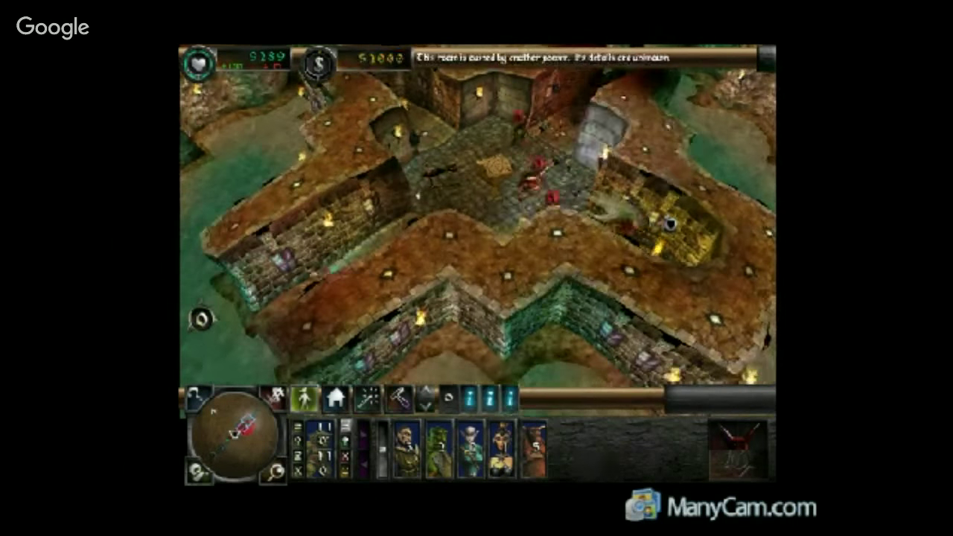
{"action": "key", "text": "Up"}
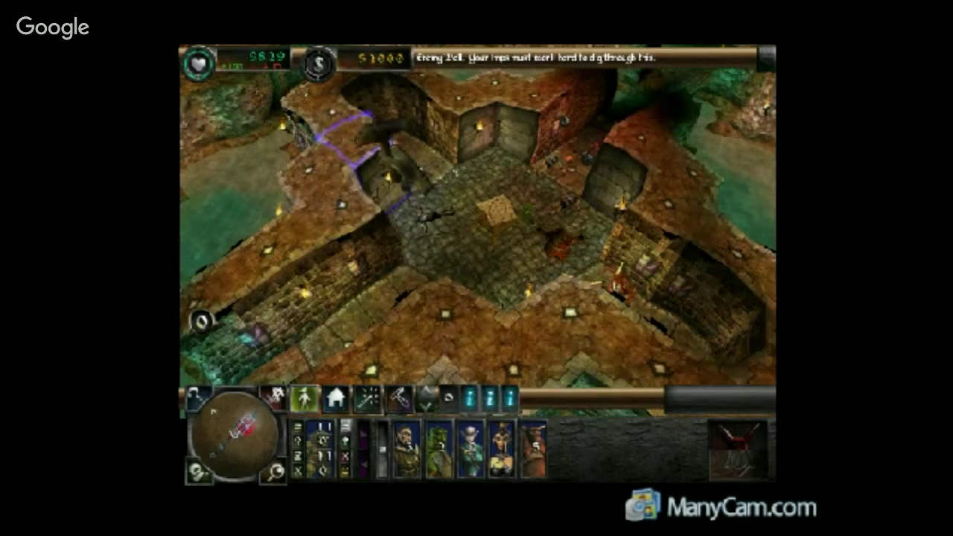
Mark the enemy walls around the stronghold's central room and beside its bridge entrance for the imps to dig.
{"action": "left_click", "coordinate": [342, 216]}
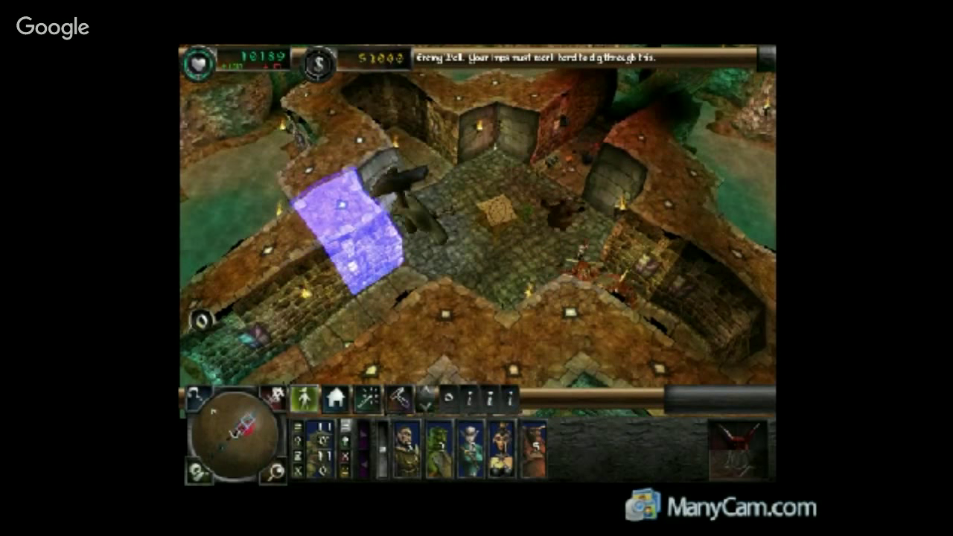
{"action": "left_click", "coordinate": [667, 205]}
{"action": "left_click", "coordinate": [693, 173]}
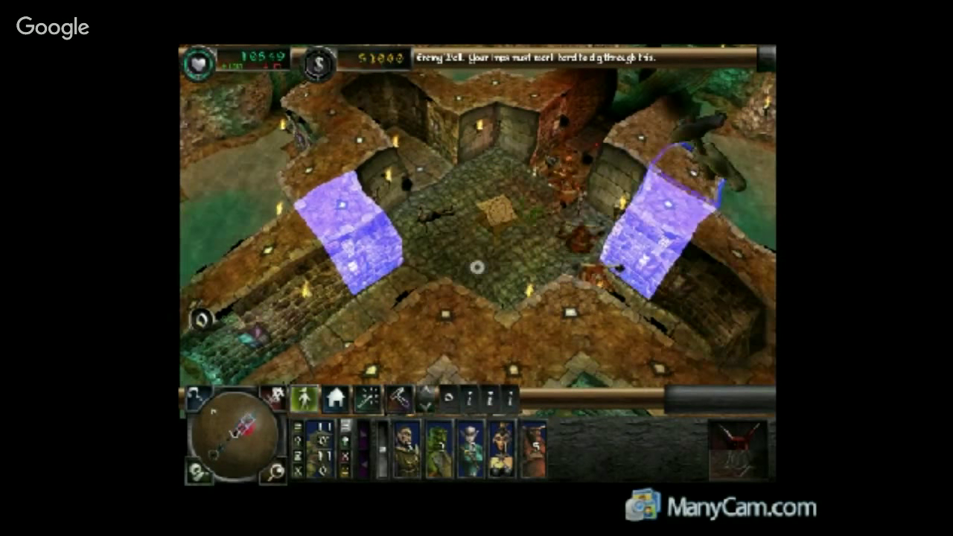
{"action": "left_click", "coordinate": [641, 139]}
{"action": "scroll", "coordinate": [477, 266], "scroll_direction": "up", "scroll_amount": 3}
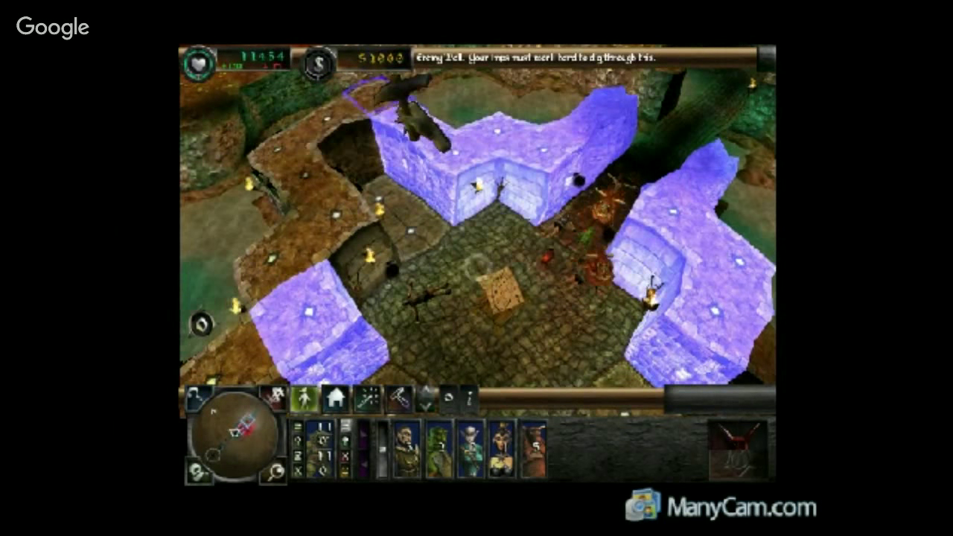
Mark the gold seam and the block of rock across the water from the stronghold for digging.
{"action": "key", "text": "Left"}
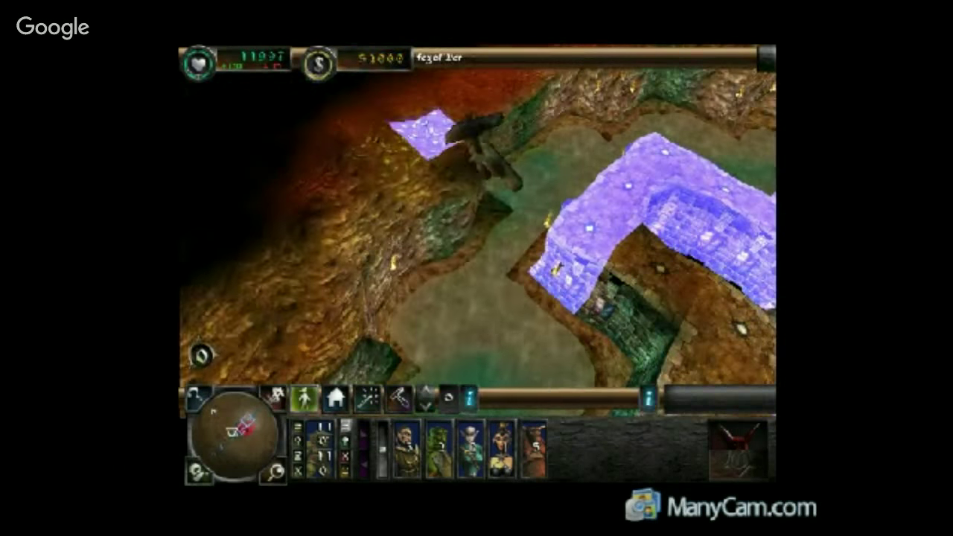
{"action": "key", "text": "Right"}
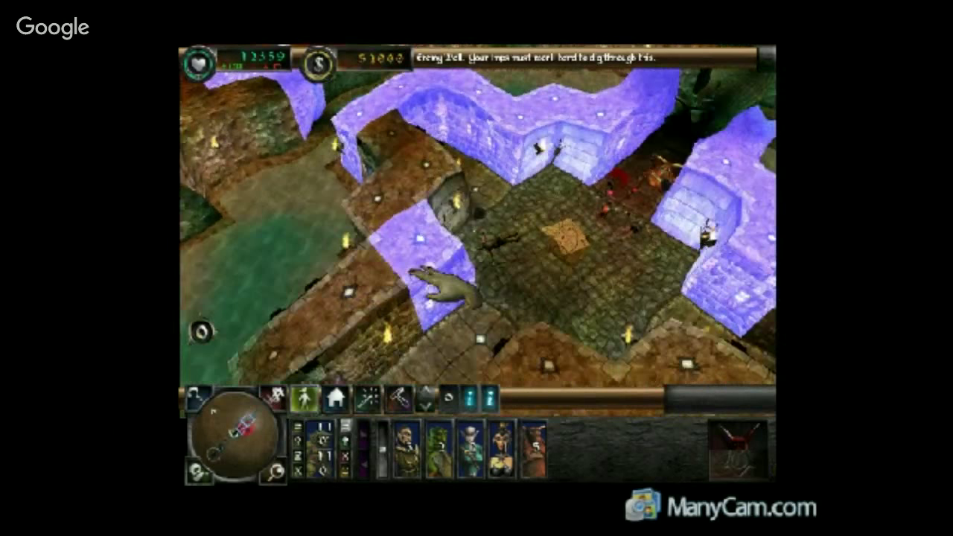
{"action": "key", "text": "Up"}
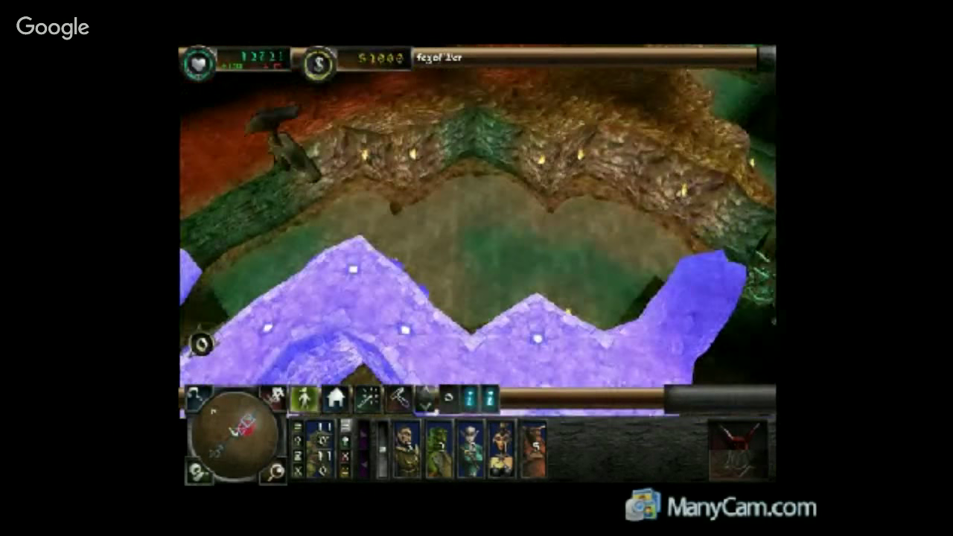
{"action": "left_click_drag", "start_coordinate": [224, 209], "coordinate": [216, 275]}
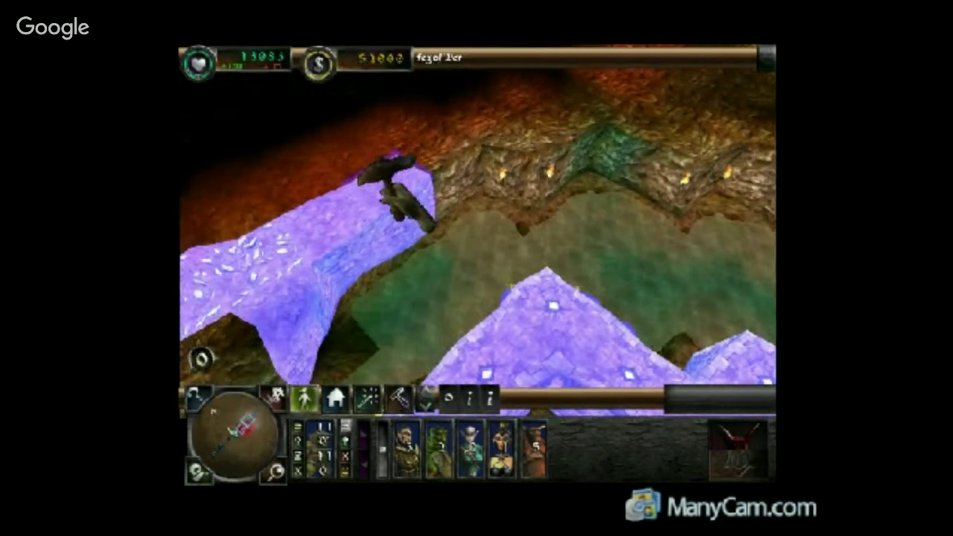
{"action": "key", "text": "Left"}
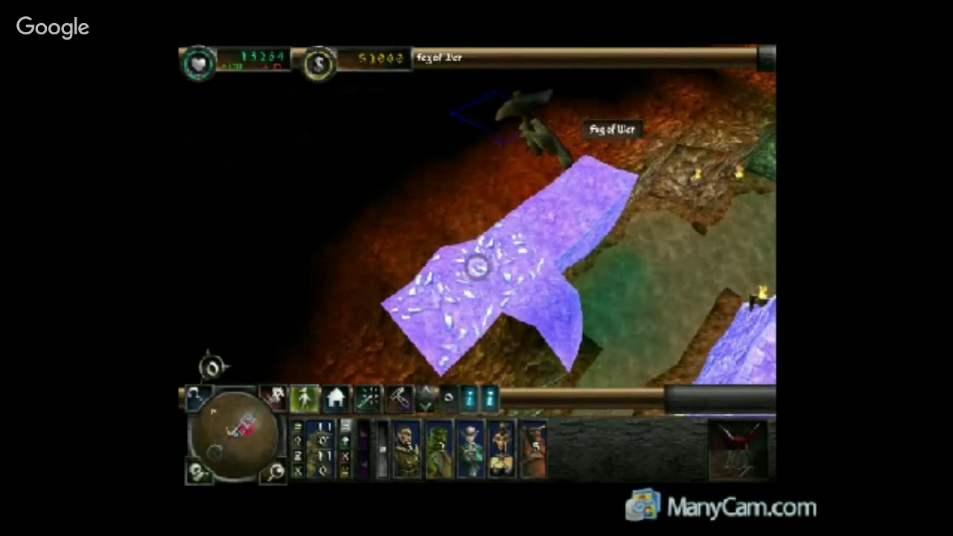
{"action": "key", "text": "Right"}
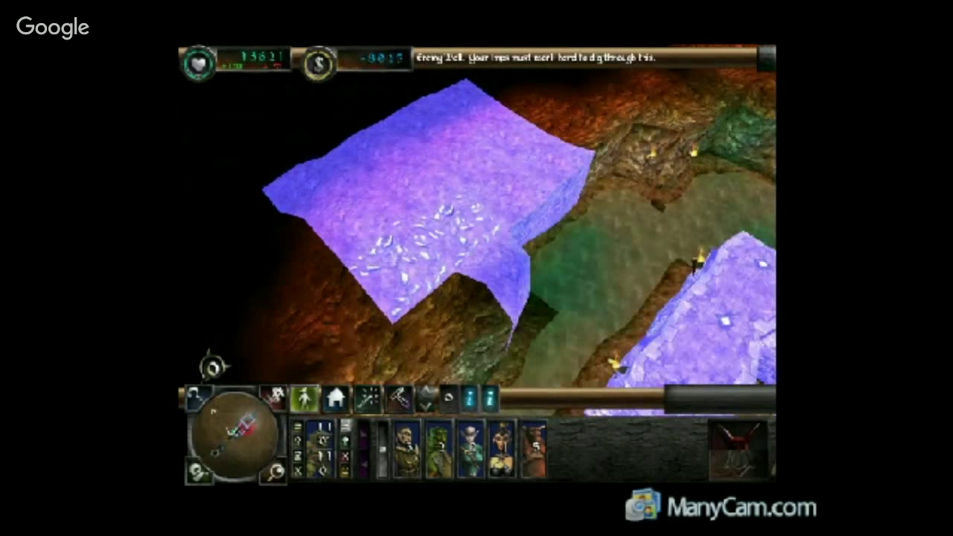
Mark the stronghold's remaining inner and outer walls around the central room and side passages for digging.
{"action": "key", "text": "Right"}
{"action": "key", "text": "Right"}
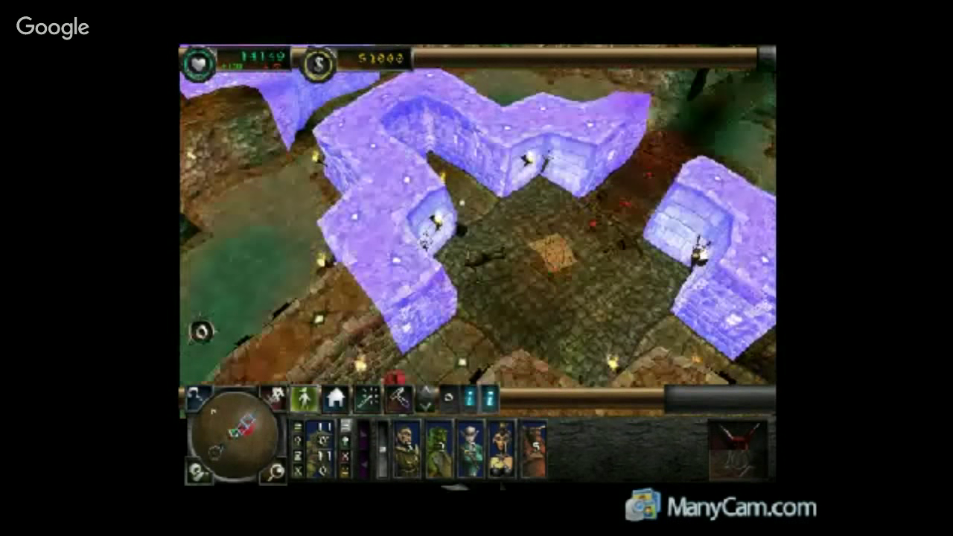
{"action": "key", "text": "Down"}
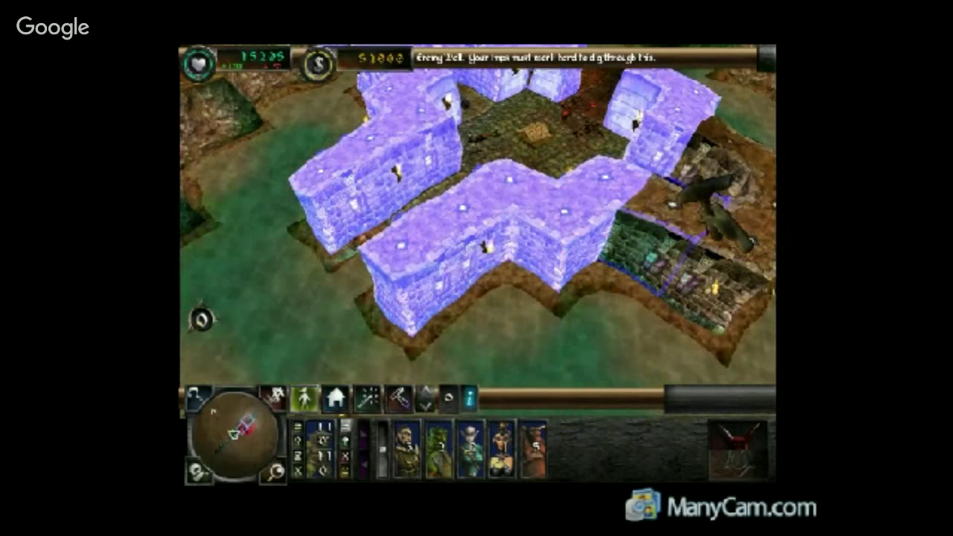
{"action": "key", "text": "Right"}
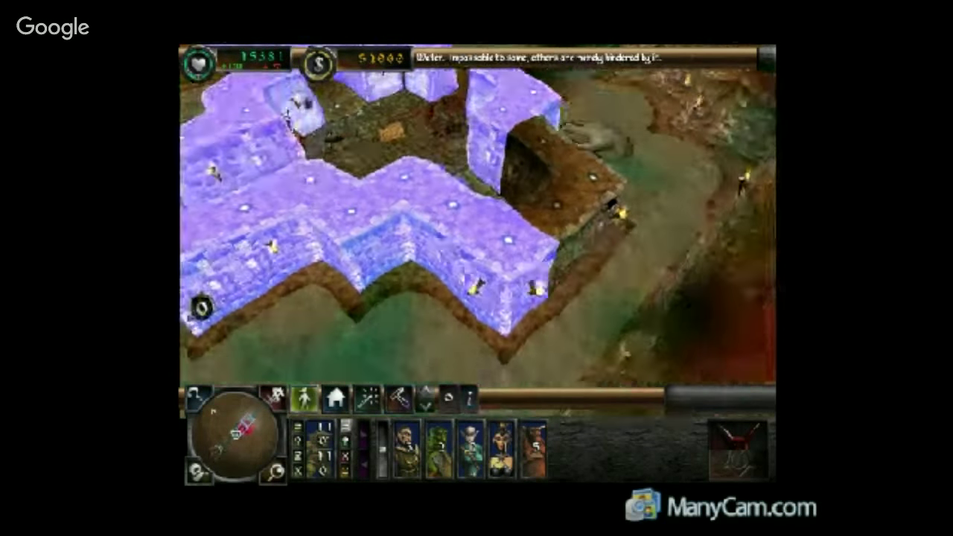
{"action": "key", "text": "Up"}
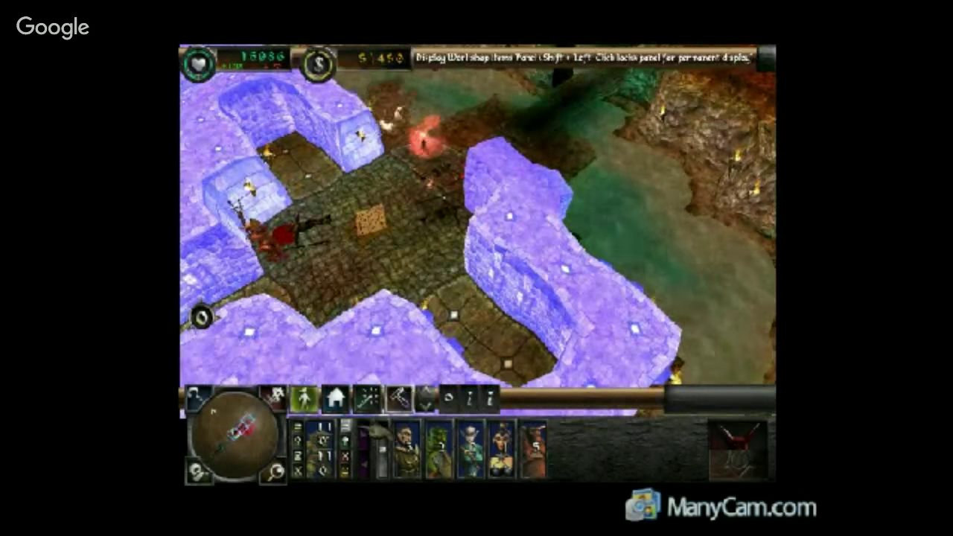
Cast the Create Imp spell repeatedly on the claimed path at the central room's entrance.
{"action": "left_click", "coordinate": [366, 399]}
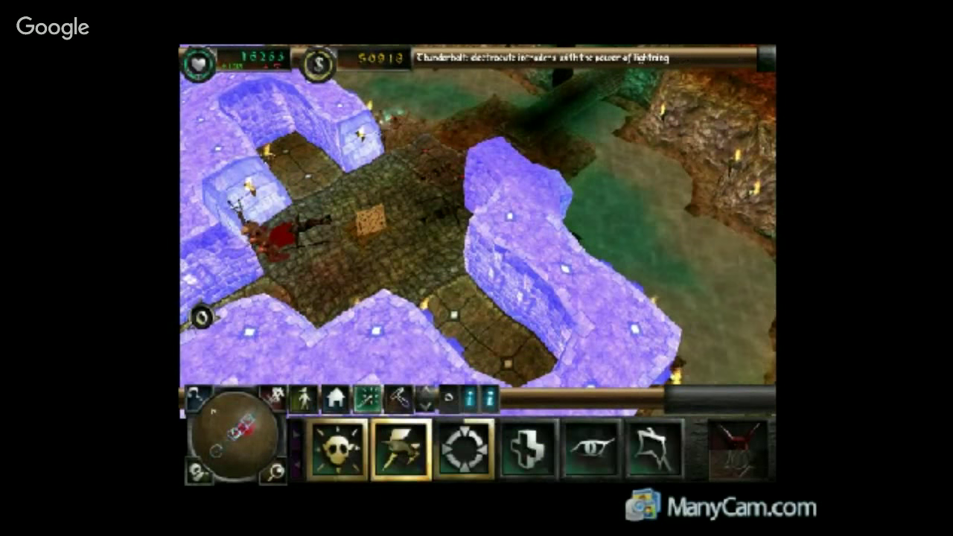
{"action": "left_click", "coordinate": [348, 435]}
{"action": "left_click", "coordinate": [443, 134]}
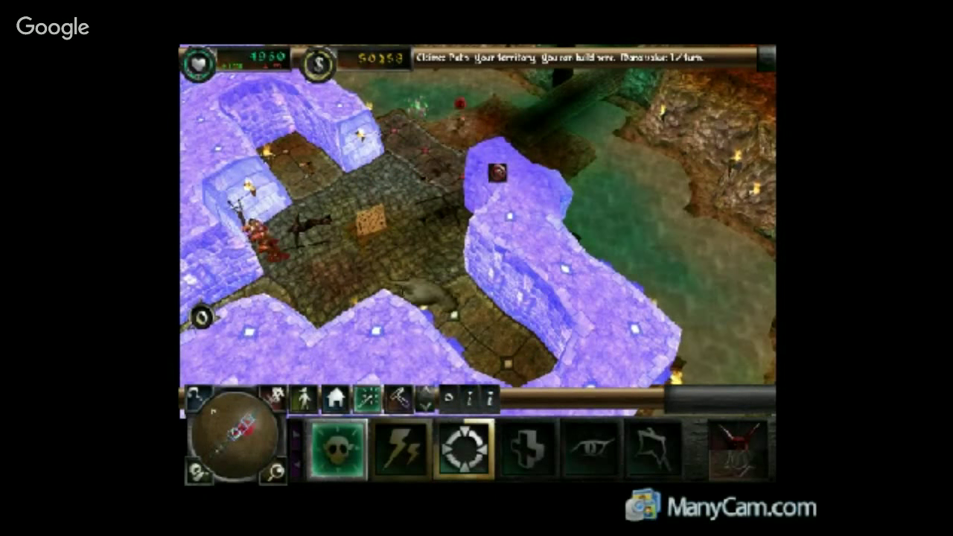
Bring up the buildable rooms and acknowledge the payday and captured Guard Room messages.
{"action": "left_click", "coordinate": [346, 400]}
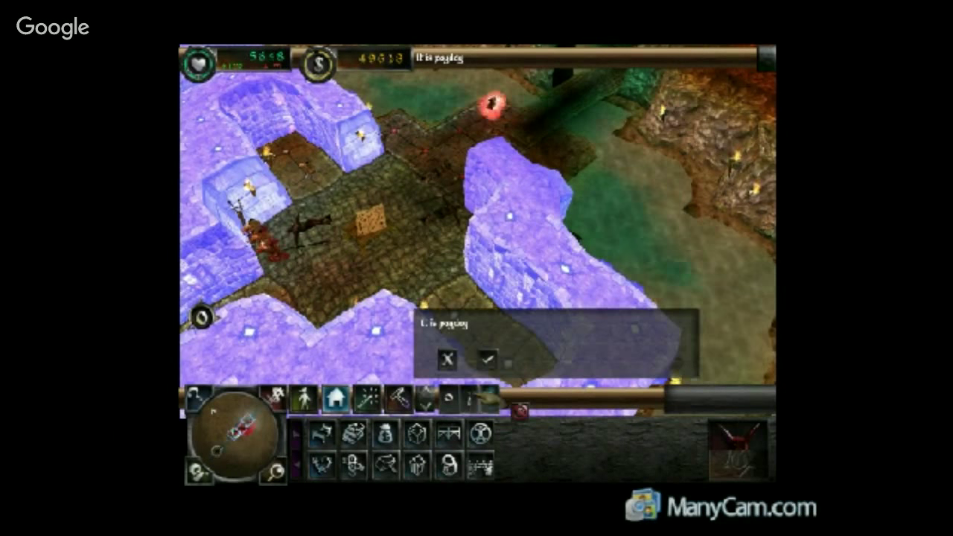
{"action": "left_click", "coordinate": [488, 359]}
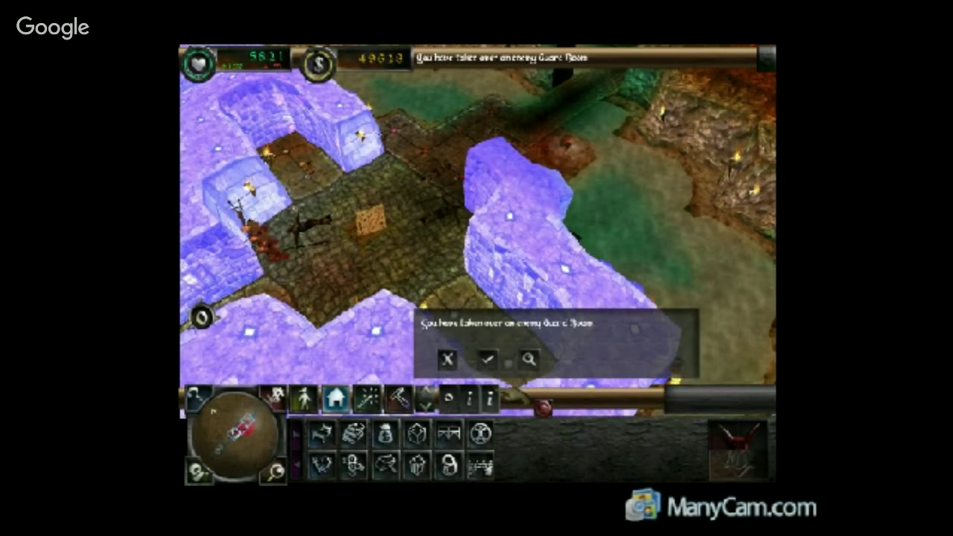
{"action": "left_click", "coordinate": [488, 359]}
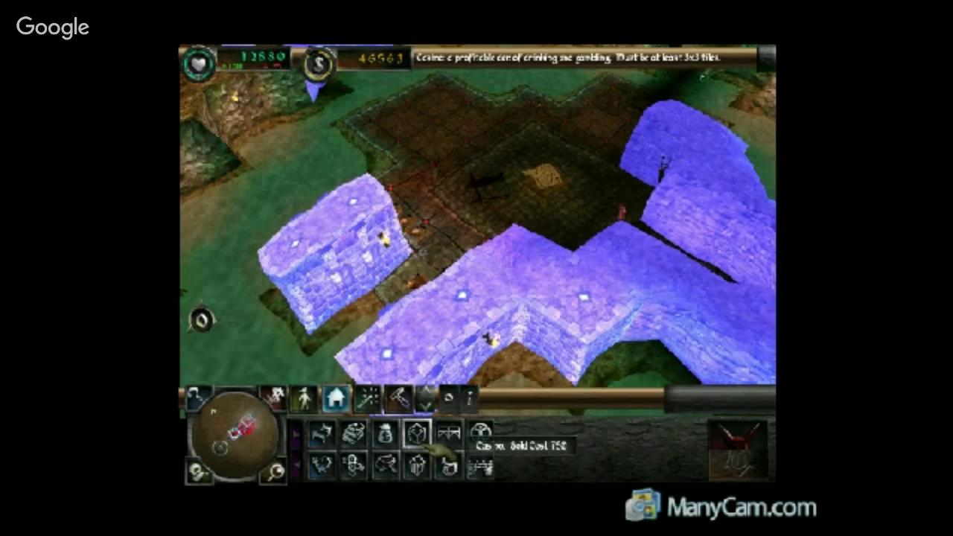
Place a single trap blueprint on the claimed path beside the captured Guard Room and put the trap tool away.
{"action": "mouse_move", "coordinate": [426, 398]}
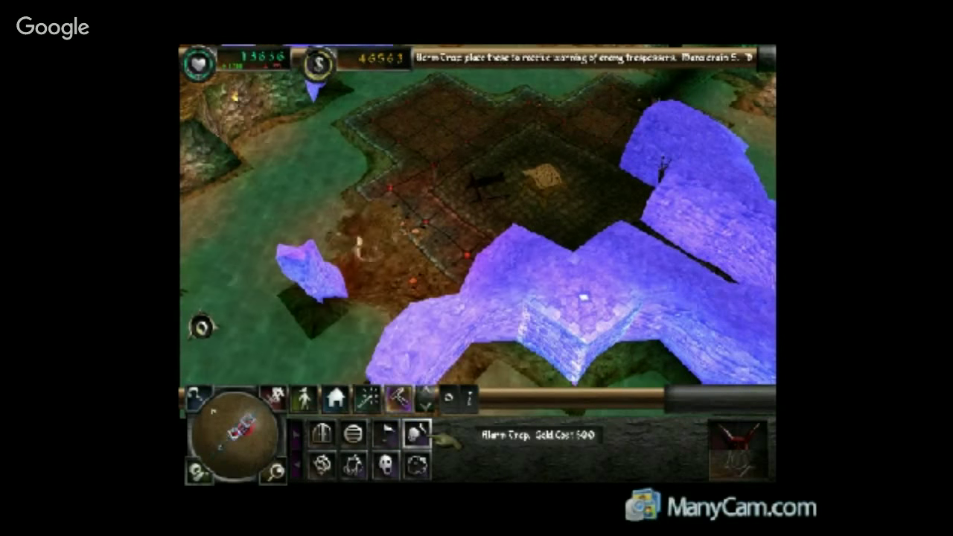
{"action": "left_click", "coordinate": [388, 434]}
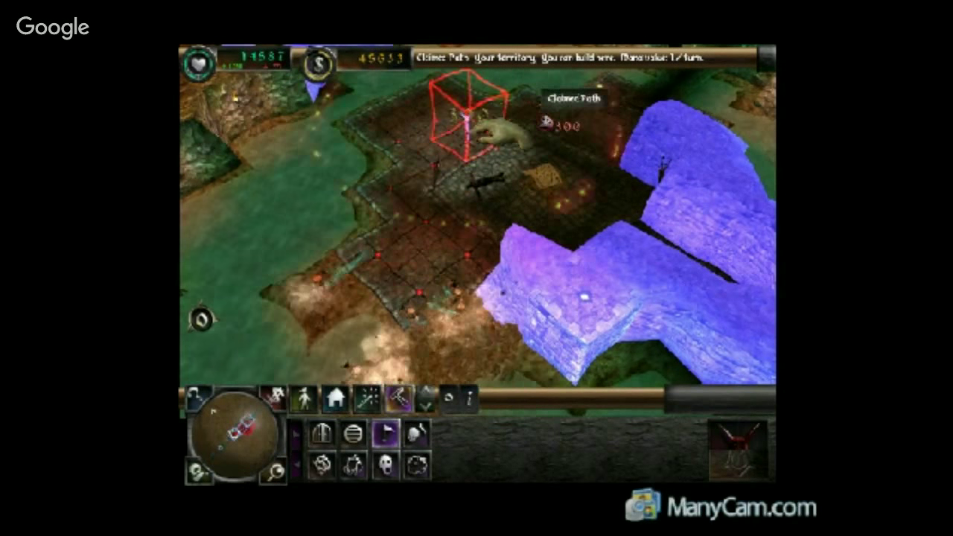
{"action": "right_click", "coordinate": [459, 242]}
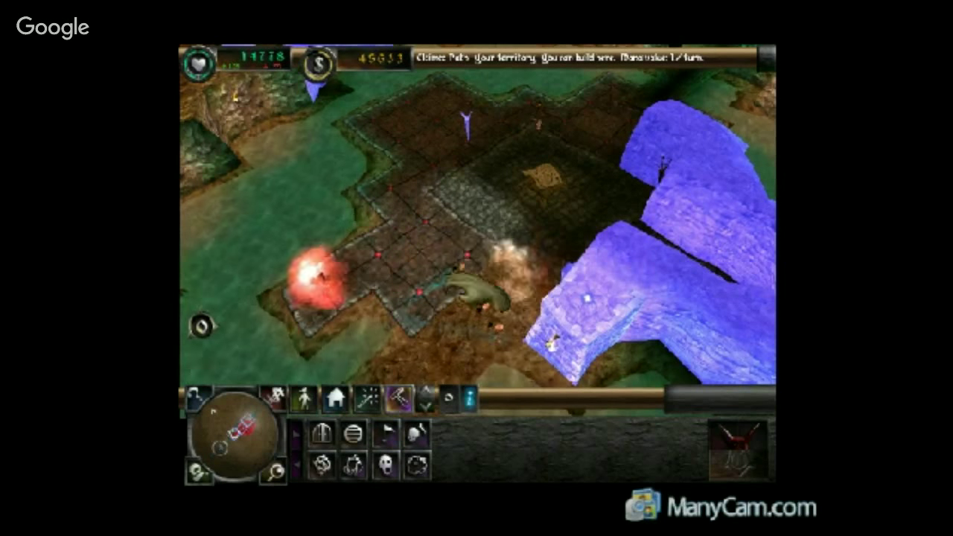
Place Sentry Trap blueprints on the claimed path along the island's shoreline and beside the wooden bridge.
{"action": "left_click", "coordinate": [354, 466]}
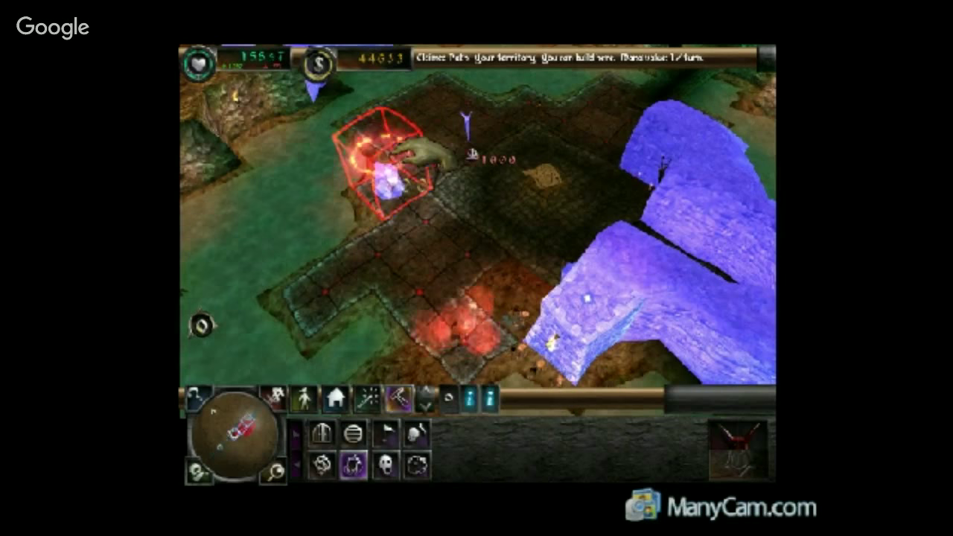
{"action": "left_click", "coordinate": [410, 149]}
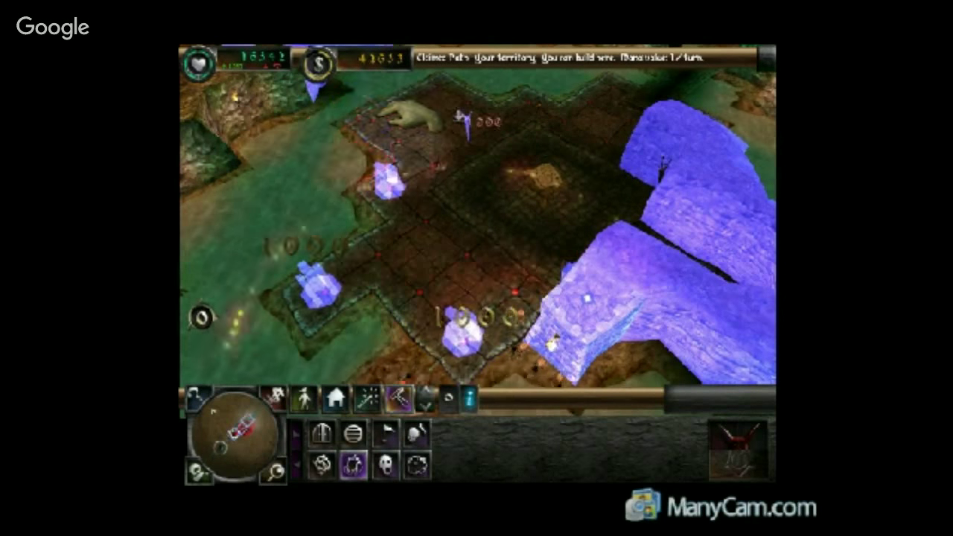
{"action": "left_click", "coordinate": [407, 91]}
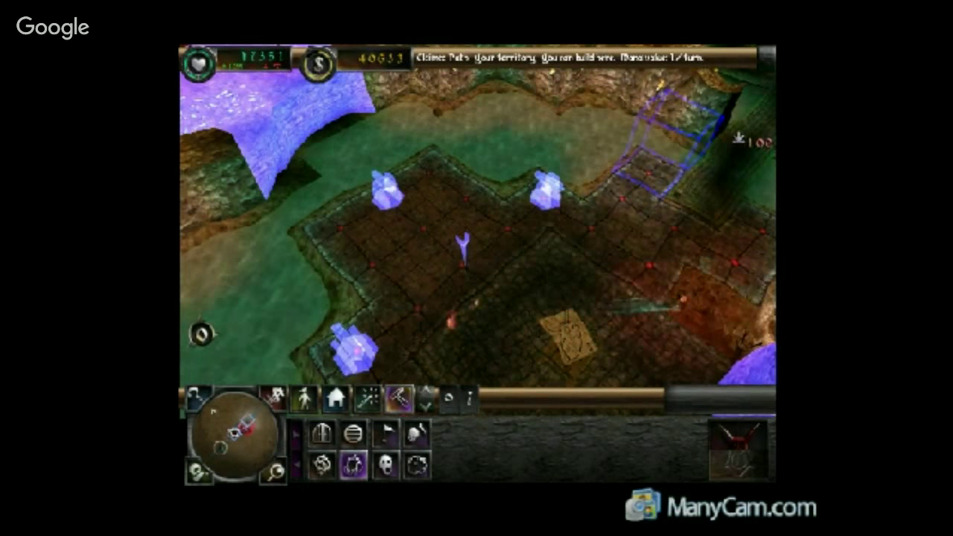
{"action": "left_click", "coordinate": [674, 158]}
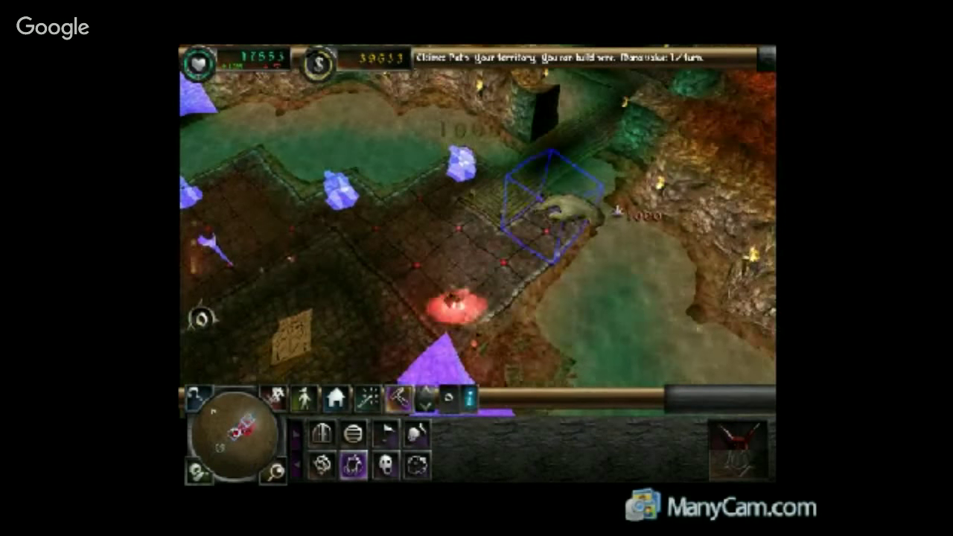
{"action": "left_click", "coordinate": [542, 209]}
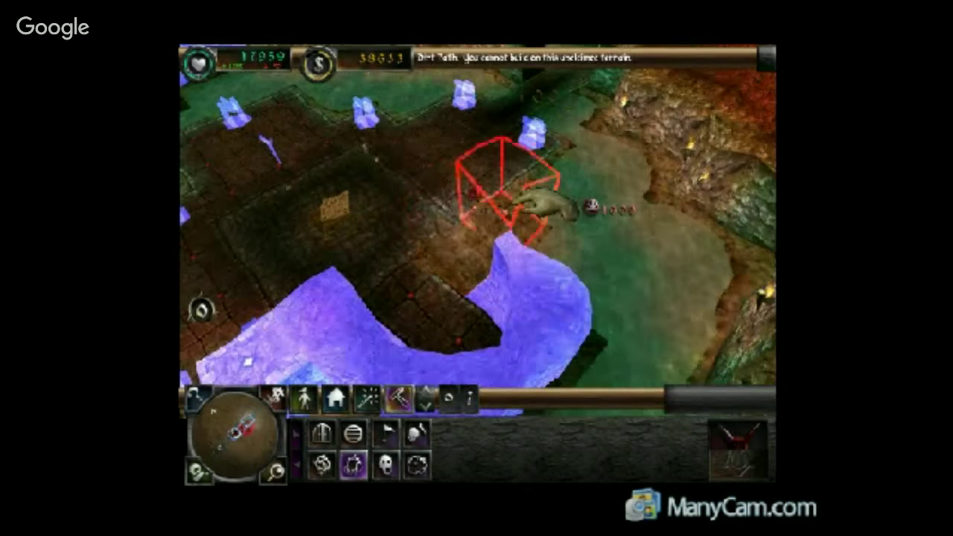
Place two more Sentry Trap blueprints on the claimed shoreline between the wooden bridge and the remaining stronghold walls.
{"action": "left_click", "coordinate": [514, 195]}
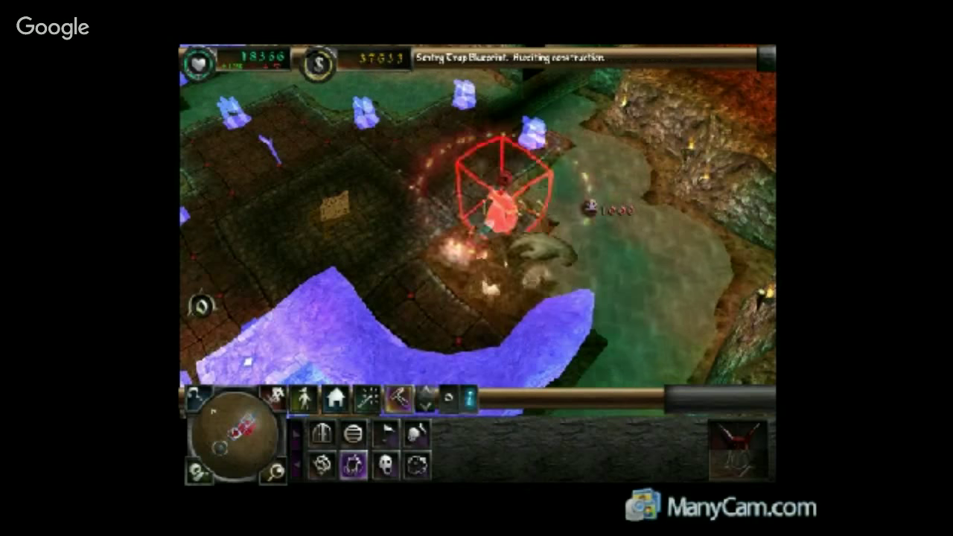
{"action": "key", "text": "Down"}
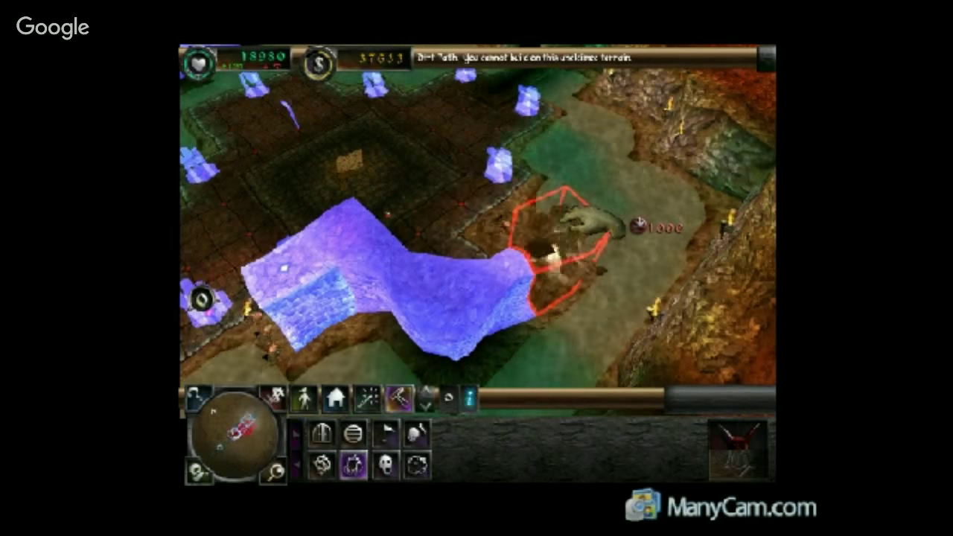
{"action": "left_click", "coordinate": [492, 166]}
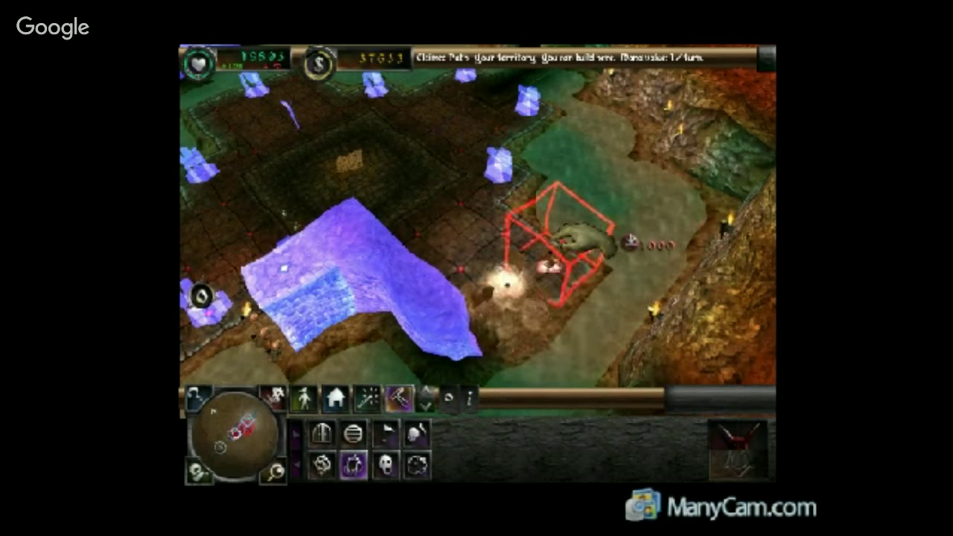
{"action": "key", "text": "Left"}
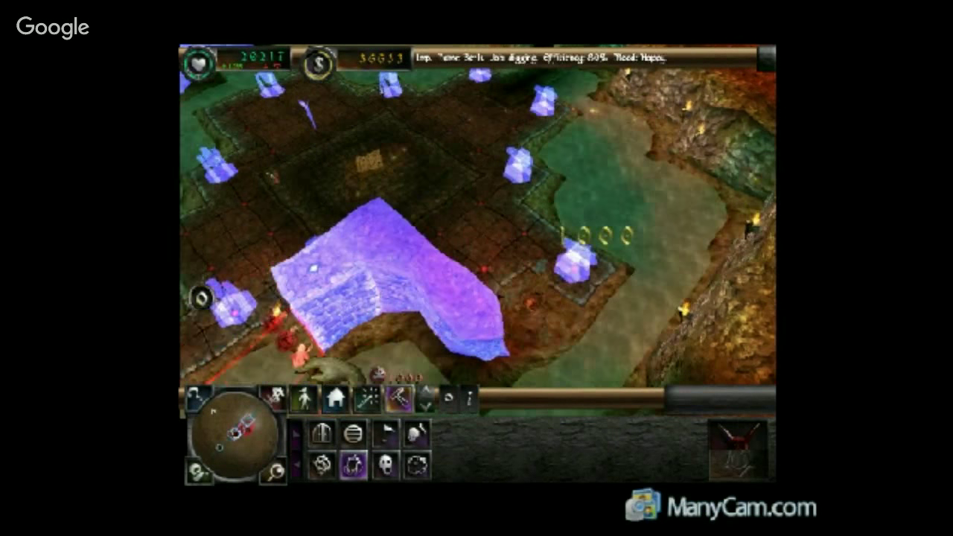
{"action": "key", "text": "Delete"}
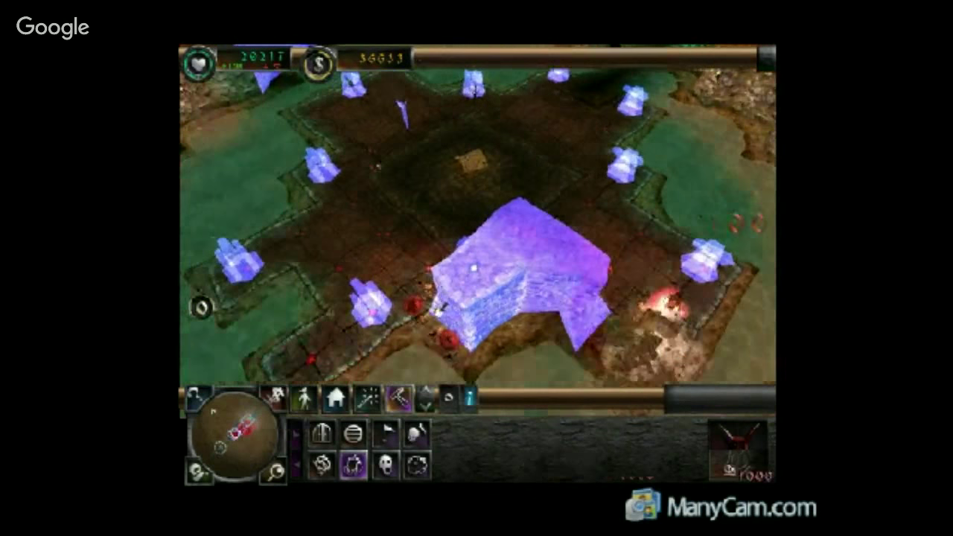
{"action": "key", "text": "Up"}
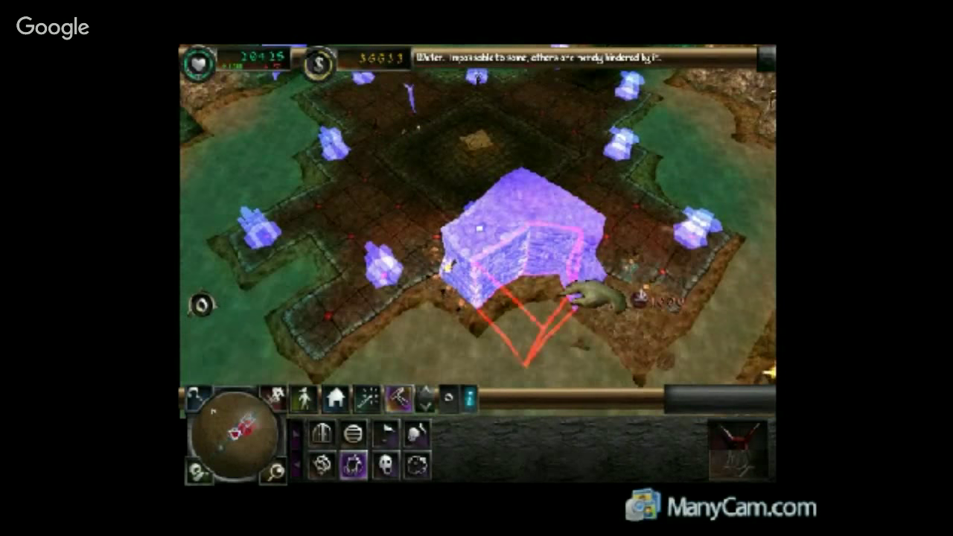
Put the trap tool away and sell the Sentry Trap blueprint next to the last stronghold walls.
{"action": "right_click", "coordinate": [463, 324]}
{"action": "left_click", "coordinate": [275, 397]}
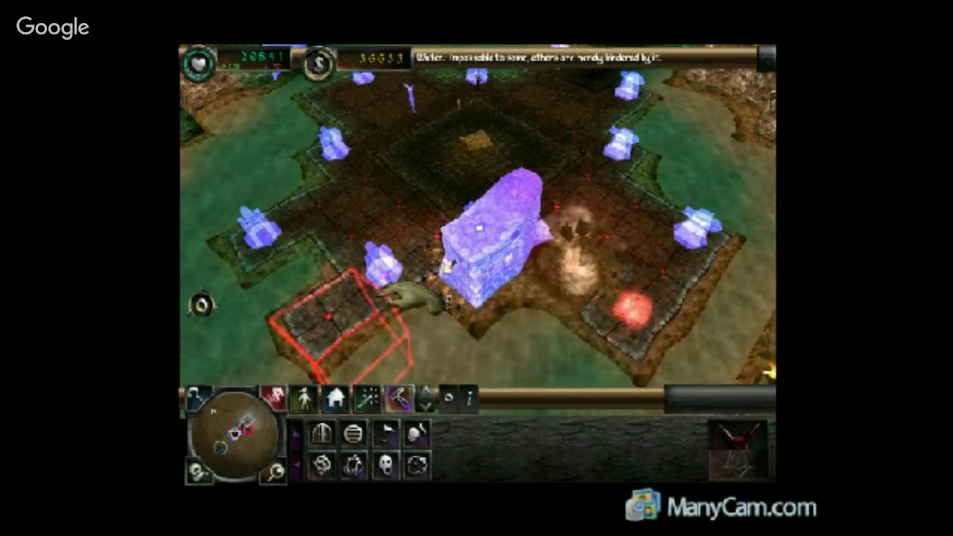
{"action": "left_click", "coordinate": [390, 273]}
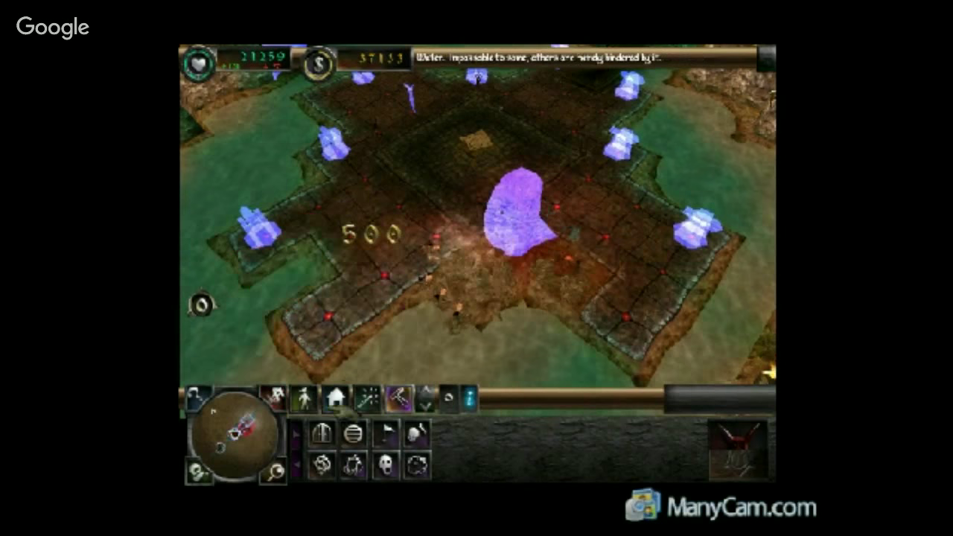
Place Sentry Trap blueprints on both protruding shore tips and on the newly claimed corner between them.
{"action": "left_click", "coordinate": [361, 465]}
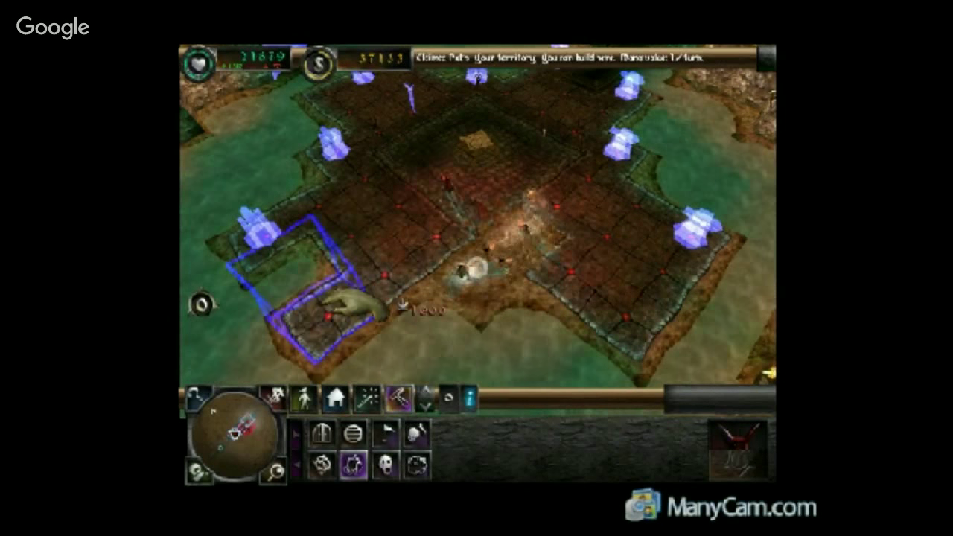
{"action": "left_click", "coordinate": [331, 312]}
{"action": "left_click", "coordinate": [629, 302]}
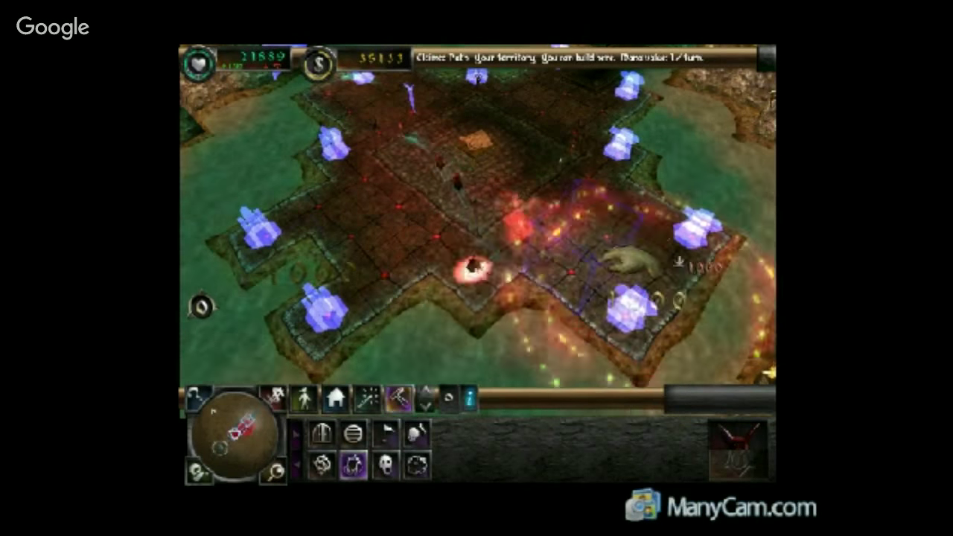
{"action": "left_click", "coordinate": [476, 257]}
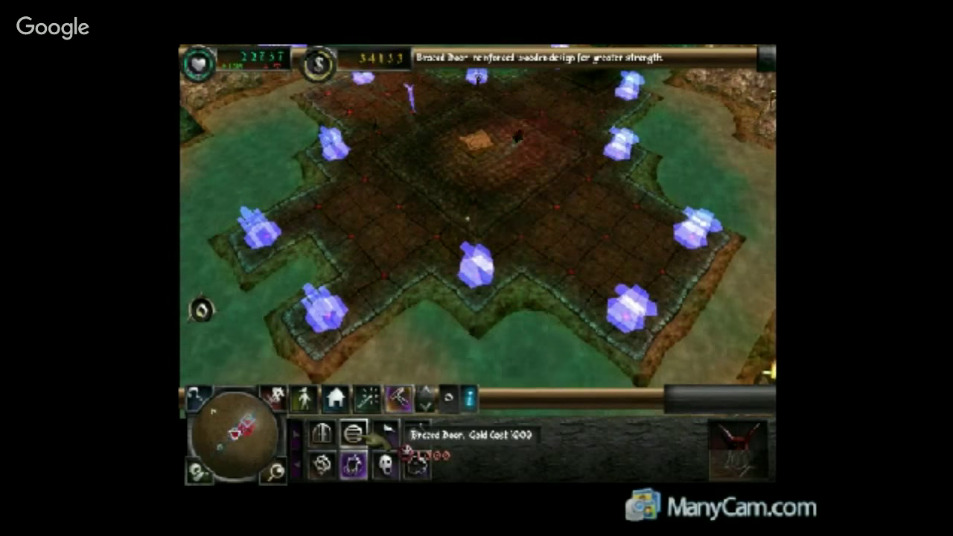
Ready a Braced Door and examine the wooden bridge route back to the dungeon for a place to build it.
{"action": "key", "text": "Up"}
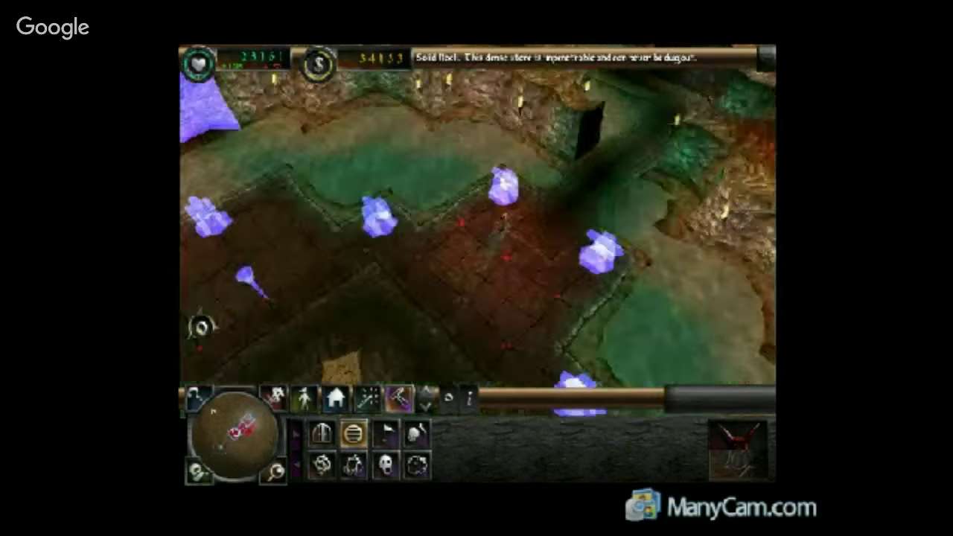
{"action": "key", "text": "Up"}
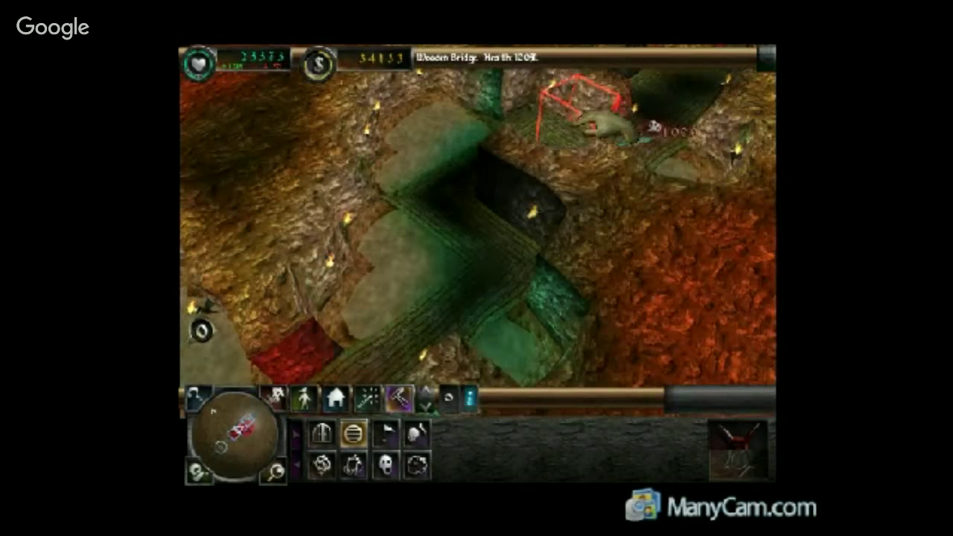
{"action": "key", "text": "Up"}
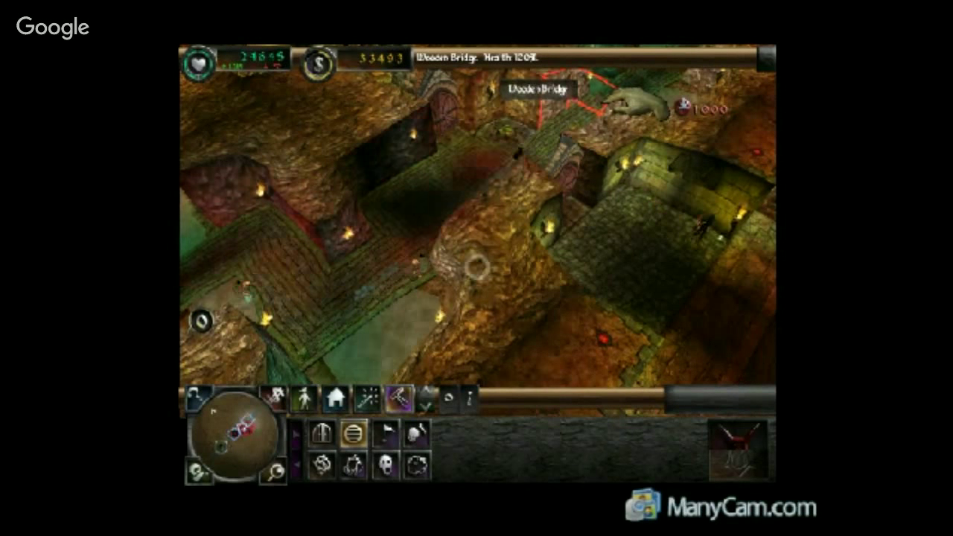
Switch to the YouTube live stream page in the browser, check its chat and description, and return to Dungeon Keeper 2.
{"action": "key", "text": "m"}
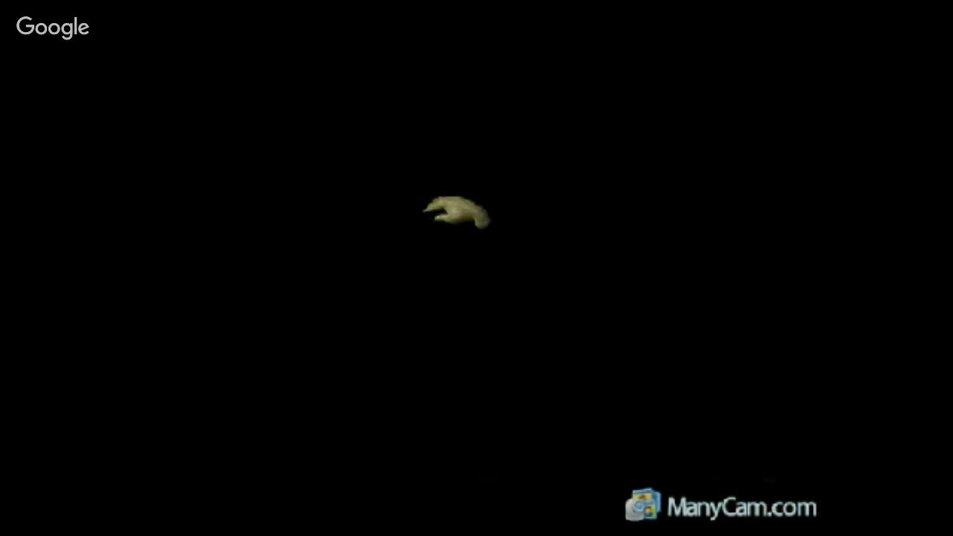
{"action": "key", "text": "super"}
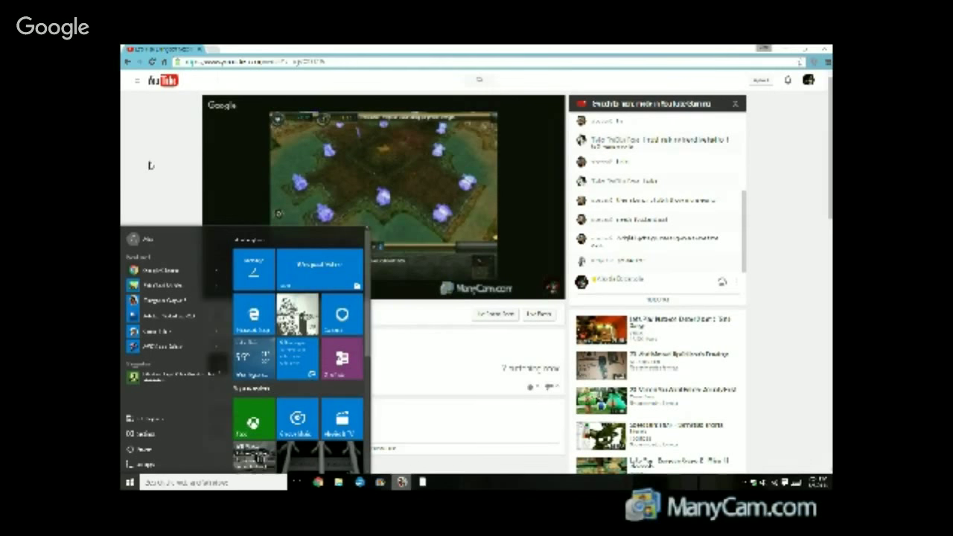
{"action": "left_click", "coordinate": [151, 166]}
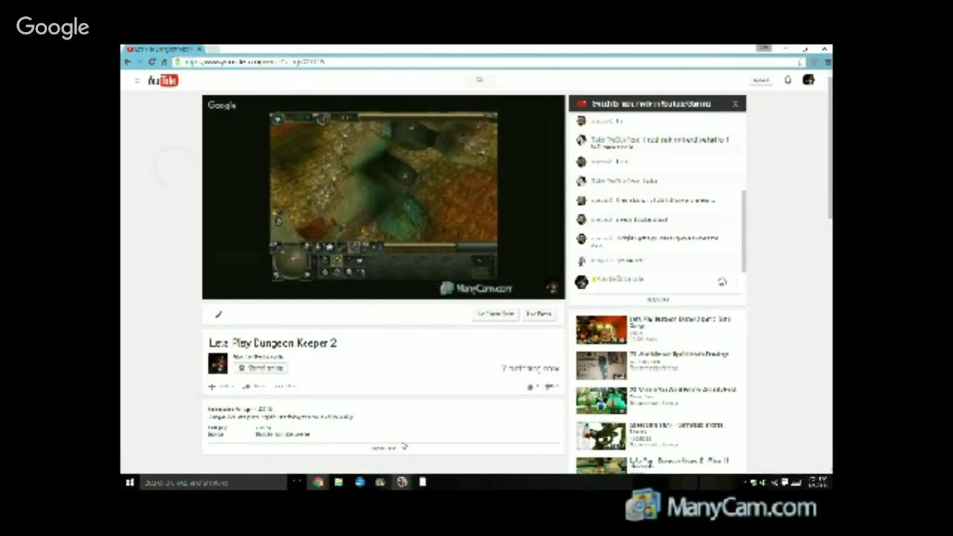
{"action": "scroll", "coordinate": [404, 446], "scroll_direction": "down", "scroll_amount": 2}
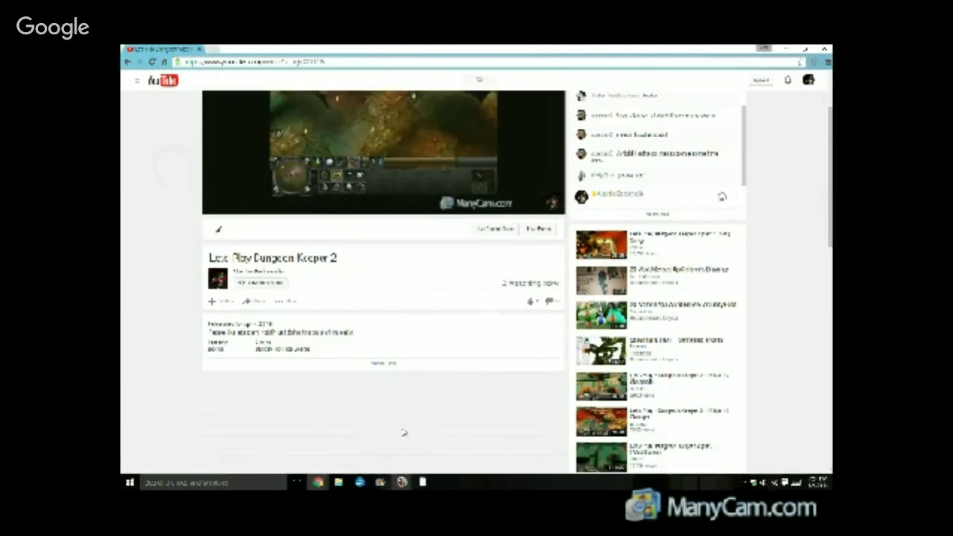
{"action": "scroll", "coordinate": [404, 432], "scroll_direction": "up", "scroll_amount": 2}
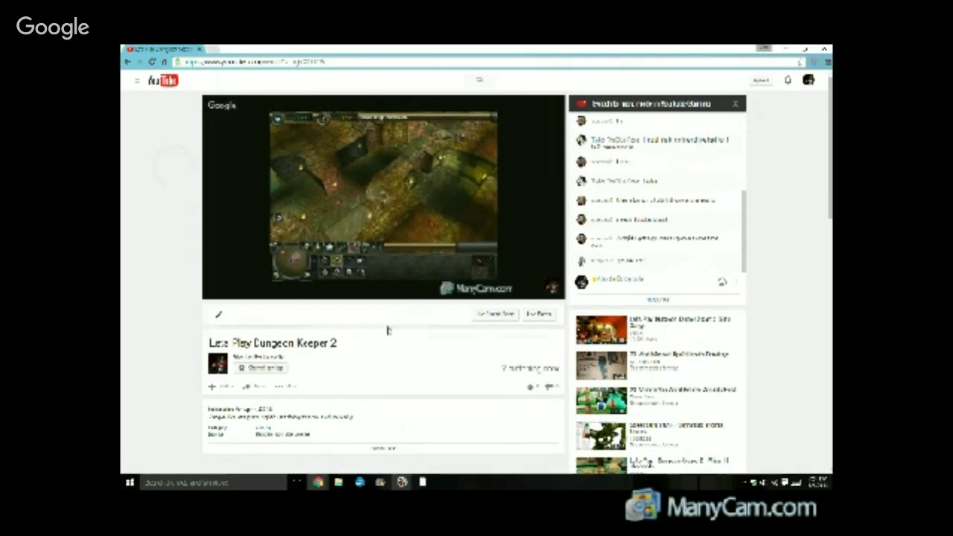
{"action": "left_click", "coordinate": [400, 478]}
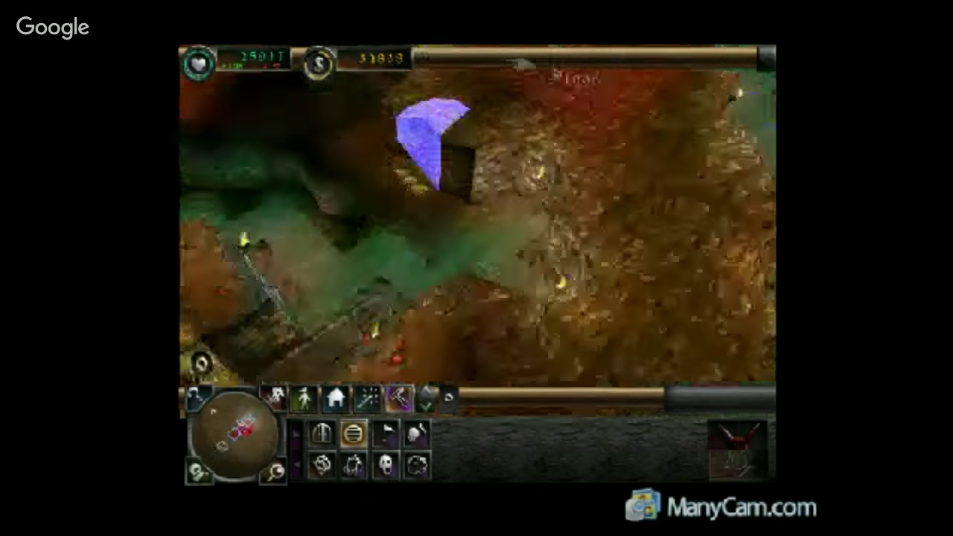
Put the door tool away, bring up the creature overview, and inspect the dungeon and bridge route back to the captured island.
{"action": "right_click", "coordinate": [417, 176]}
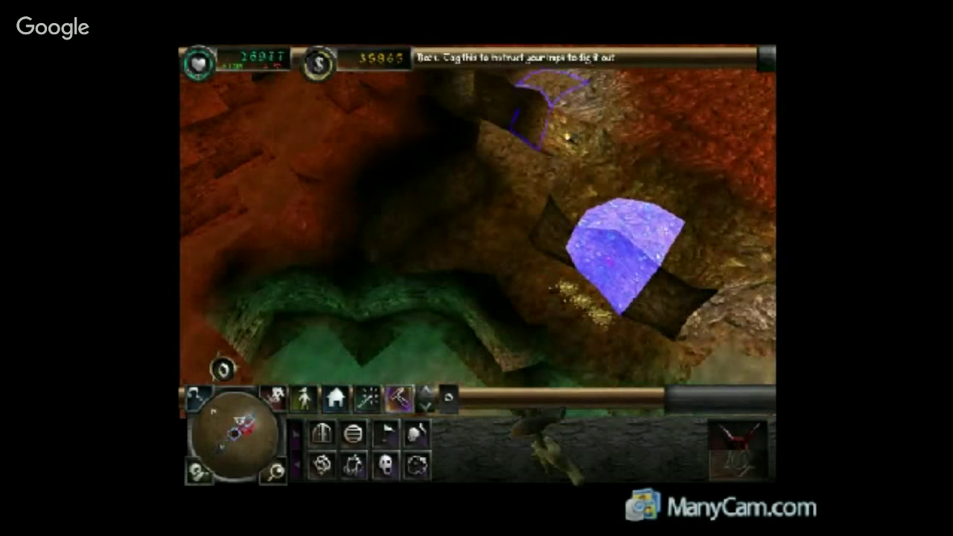
{"action": "left_click", "coordinate": [304, 399]}
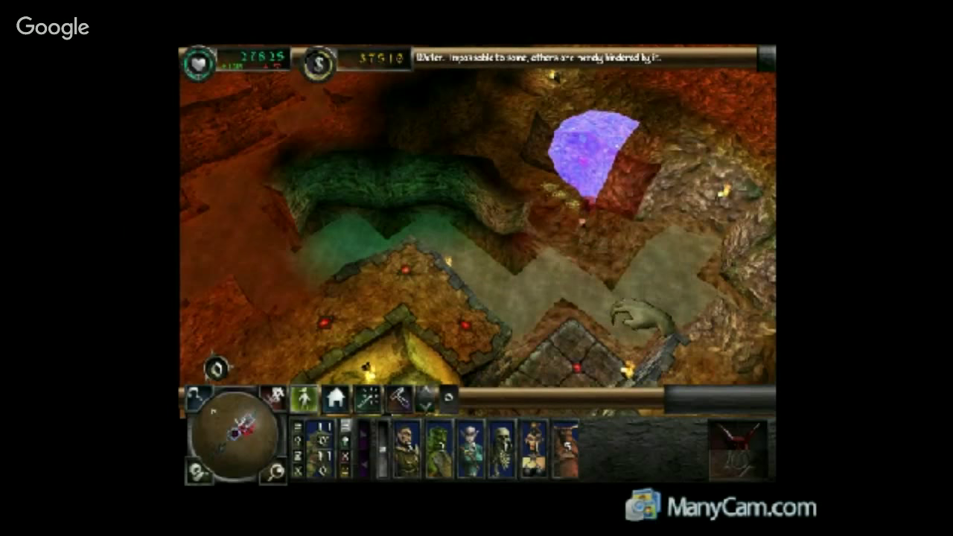
{"action": "key", "text": "Down"}
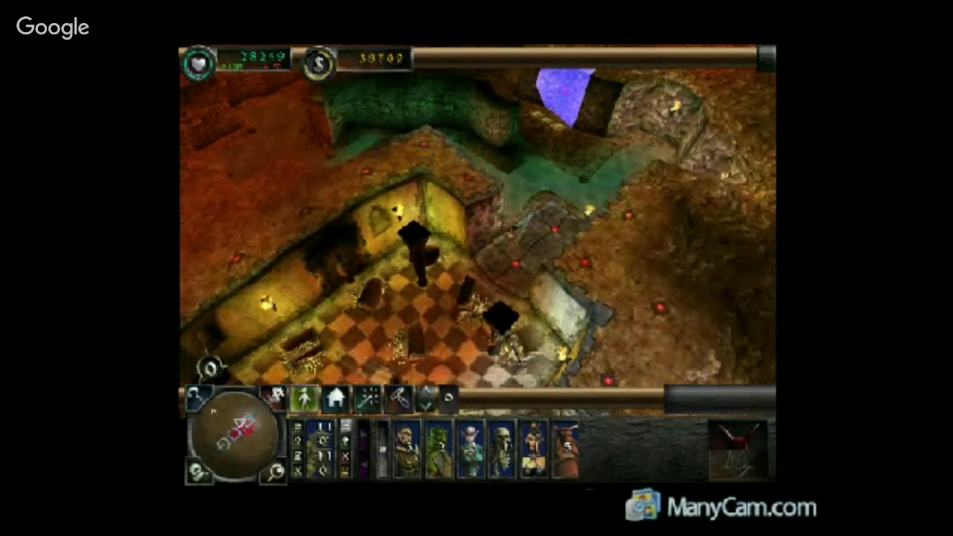
{"action": "key", "text": "Down"}
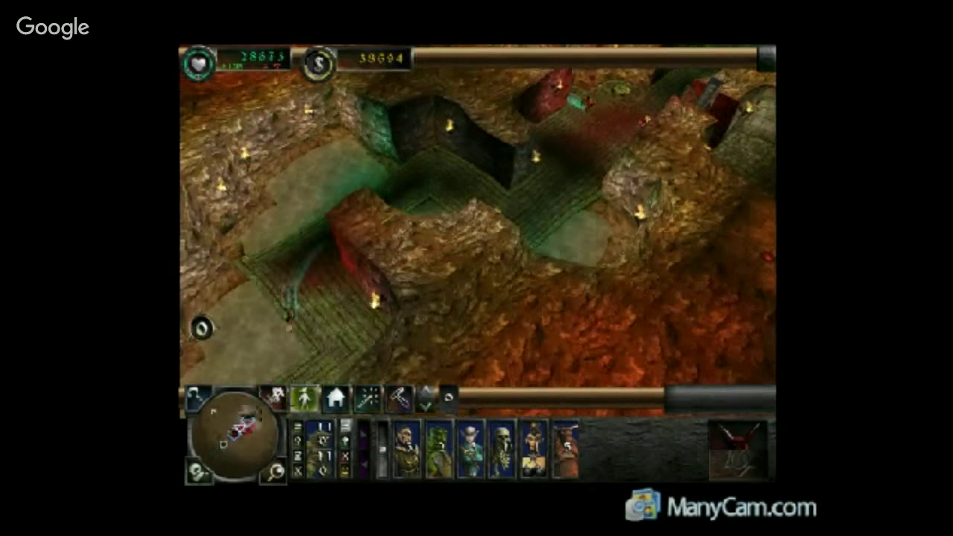
{"action": "key", "text": "Down"}
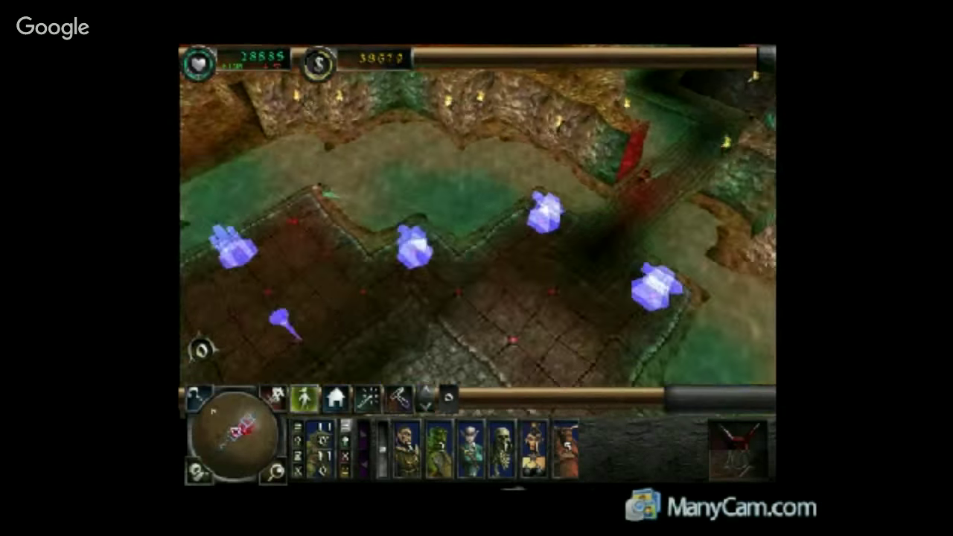
{"action": "left_click", "coordinate": [225, 445]}
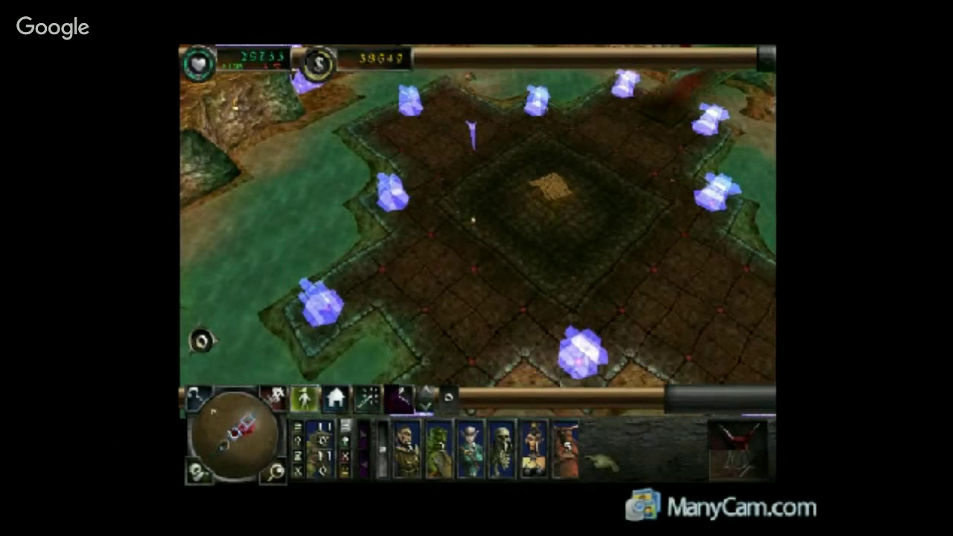
Place an Alarm Trap blueprint on the captured island between the guard room and the inlet separating the two shore tips.
{"action": "key", "text": "Right"}
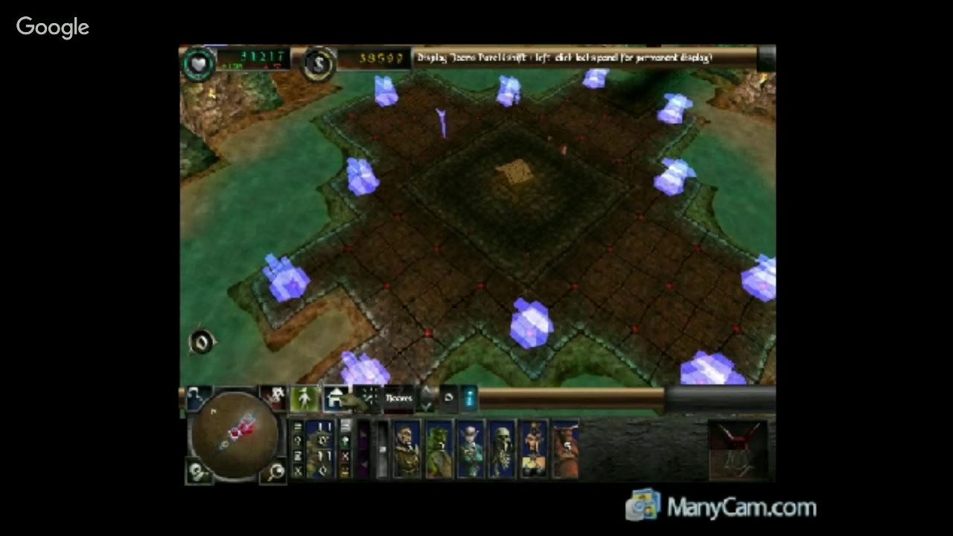
{"action": "left_click", "coordinate": [350, 400]}
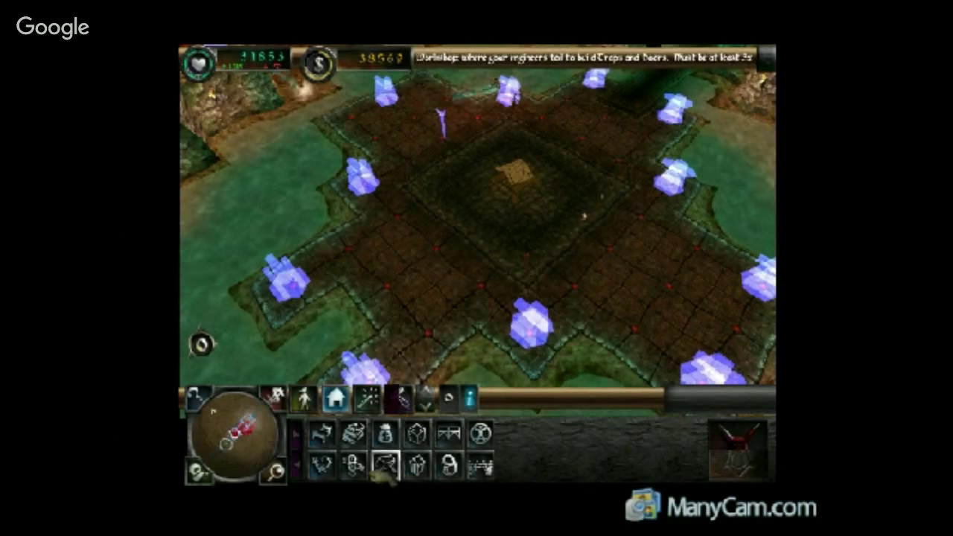
{"action": "left_click", "coordinate": [400, 399]}
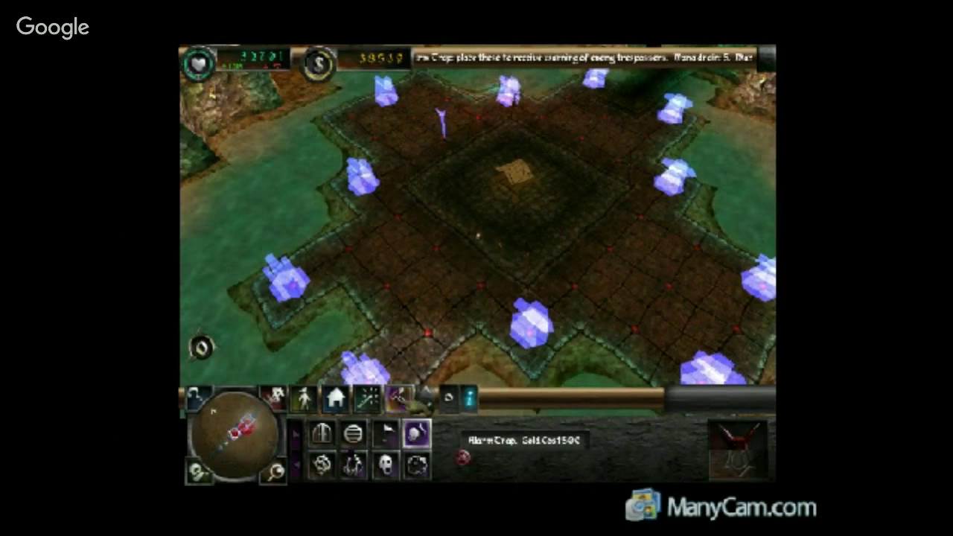
{"action": "left_click", "coordinate": [382, 268]}
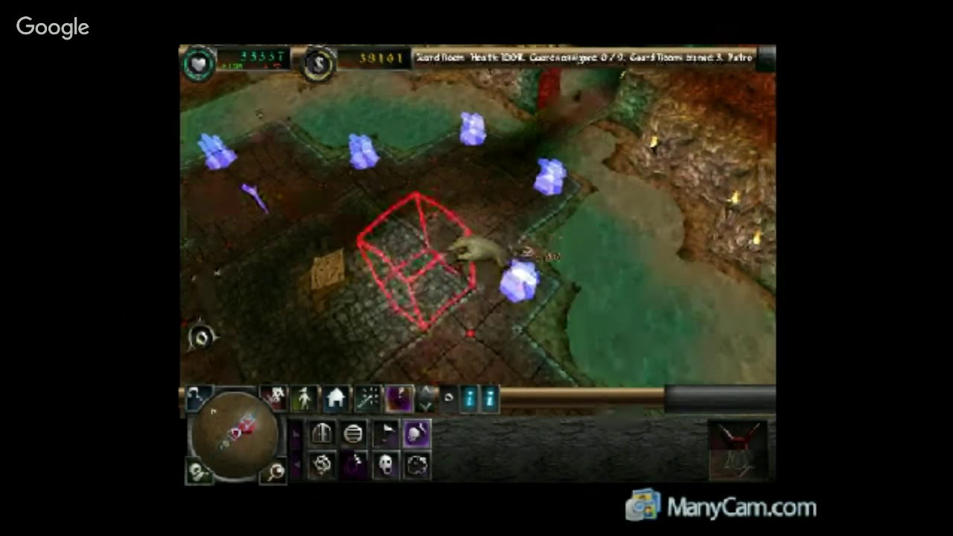
{"action": "right_click", "coordinate": [451, 236]}
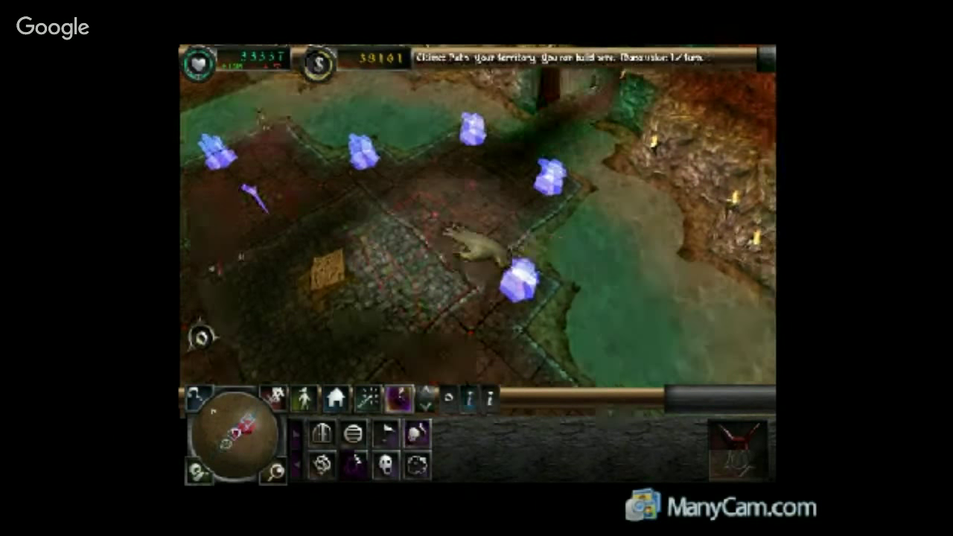
Place Gas Trap blueprints on the claimed tiles between the Sentry Traps along the island's near shore and its side corner.
{"action": "key", "text": "Up"}
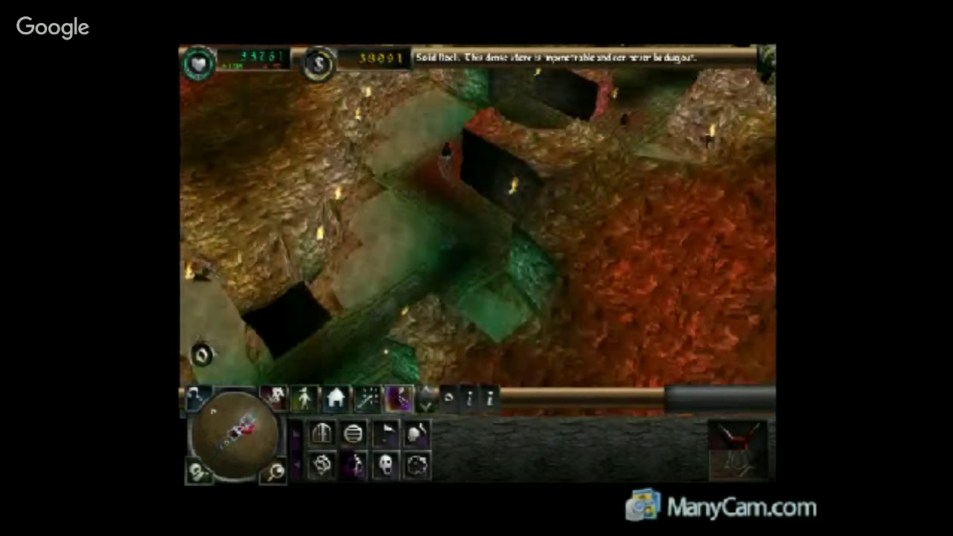
{"action": "key", "text": "Up"}
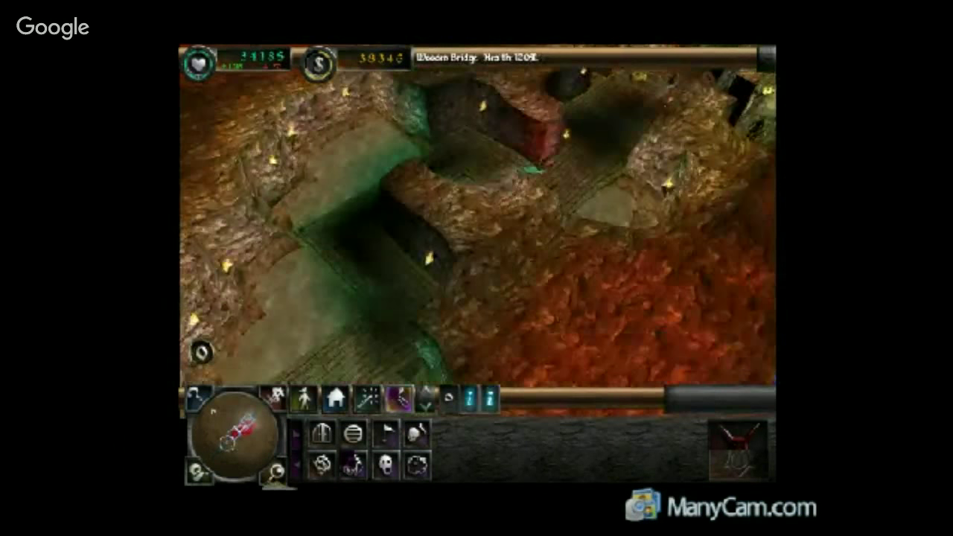
{"action": "key", "text": "Up"}
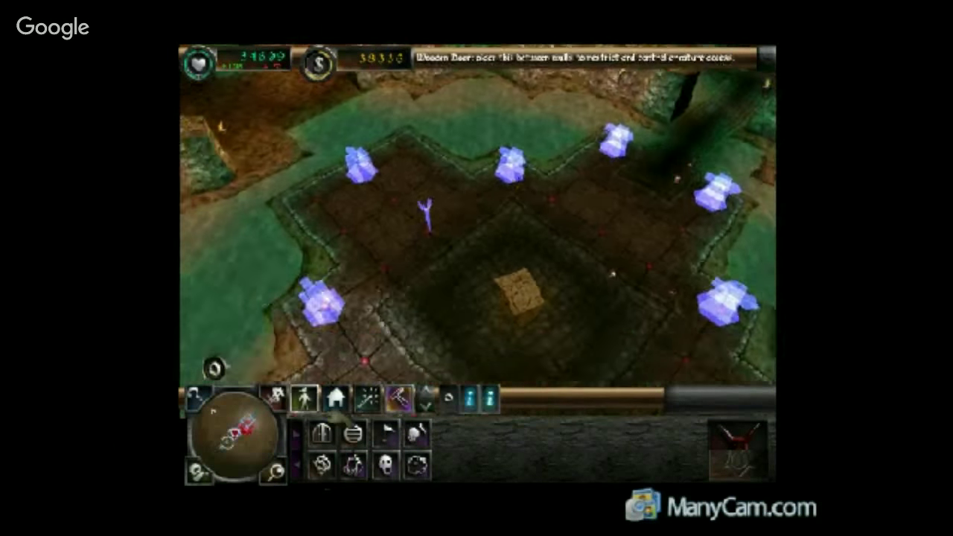
{"action": "key", "text": "Up"}
{"action": "key", "text": "Up"}
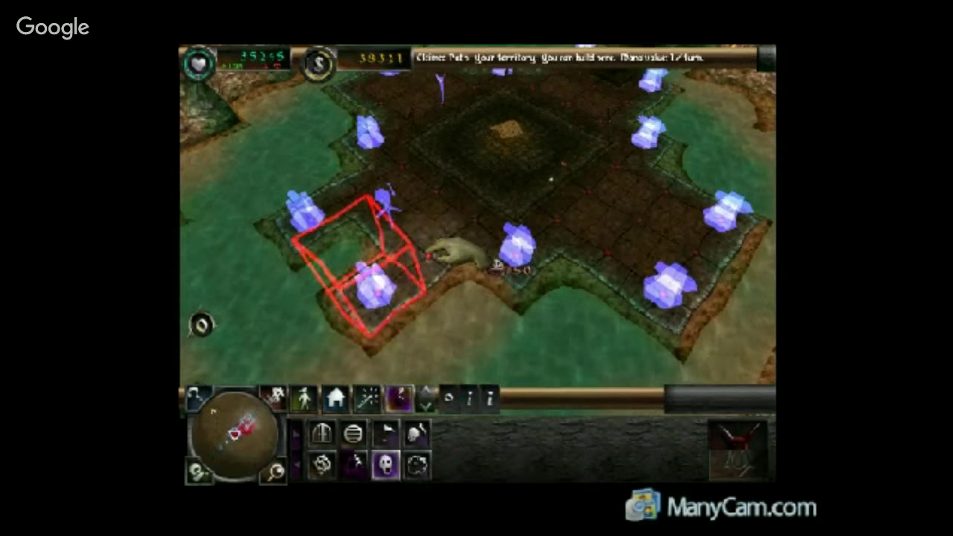
{"action": "left_click", "coordinate": [417, 466]}
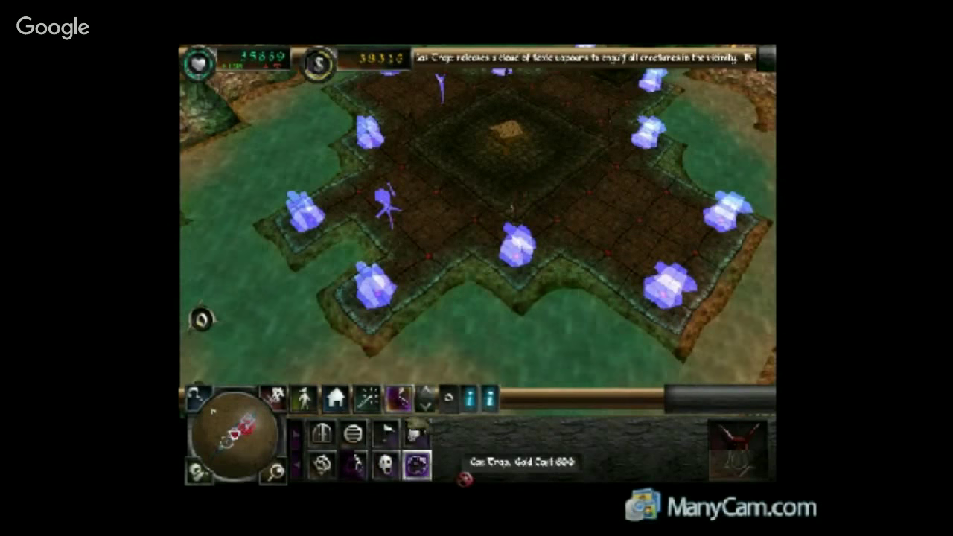
{"action": "left_click", "coordinate": [410, 287]}
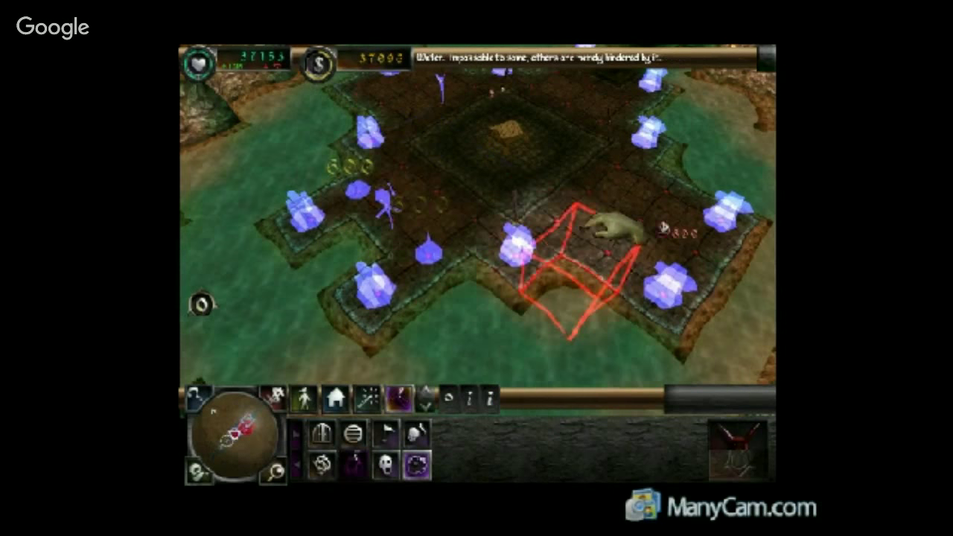
{"action": "left_click", "coordinate": [616, 223]}
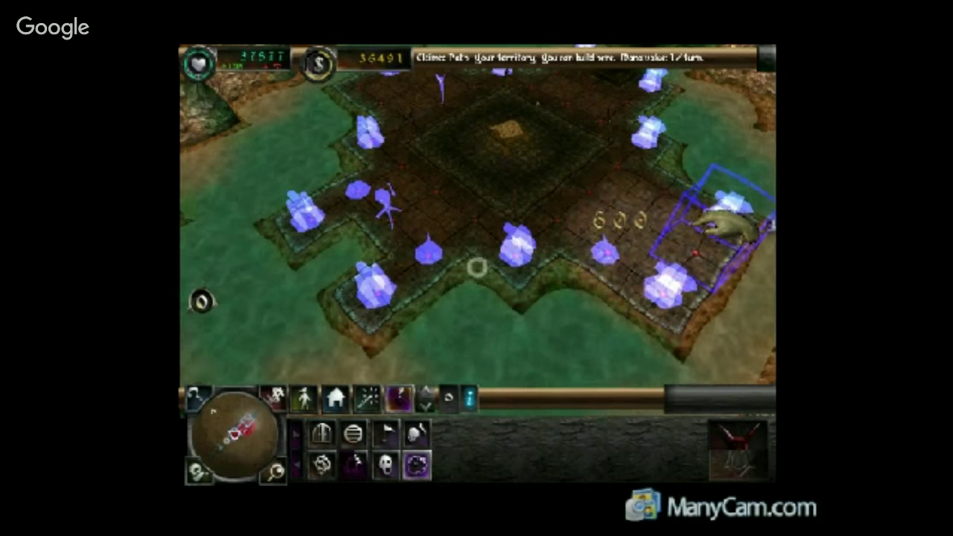
{"action": "left_click", "coordinate": [705, 225]}
{"action": "left_click", "coordinate": [674, 147]}
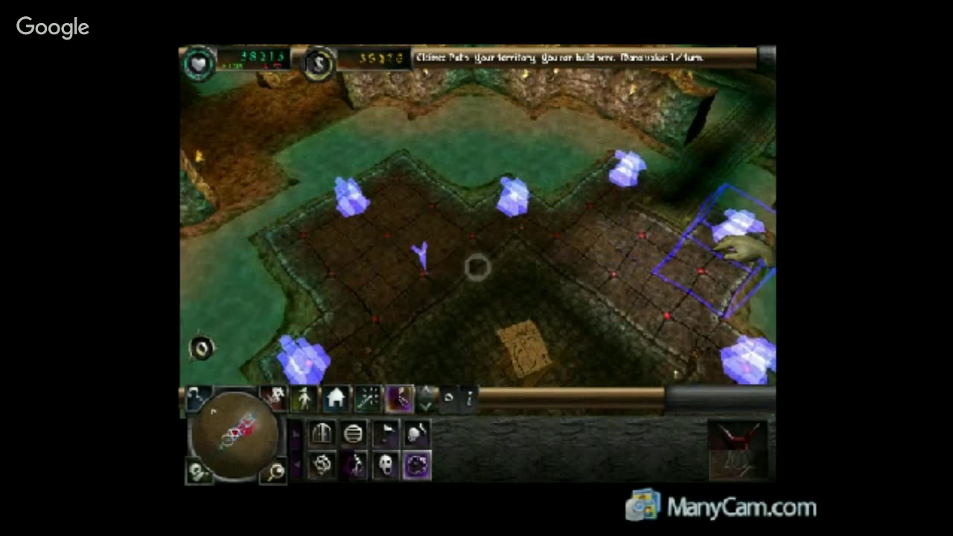
Place Gas Trap blueprints among the Sentry Traps along the island's far shore, beside the bridge and on both outer corners.
{"action": "left_click", "coordinate": [719, 249]}
{"action": "left_click", "coordinate": [587, 178]}
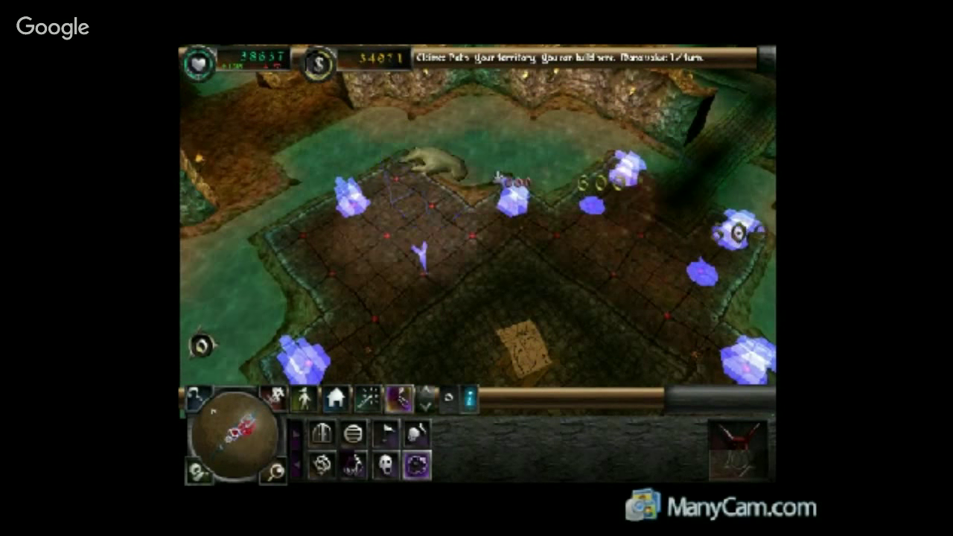
{"action": "left_click", "coordinate": [404, 159]}
{"action": "left_click", "coordinate": [307, 211]}
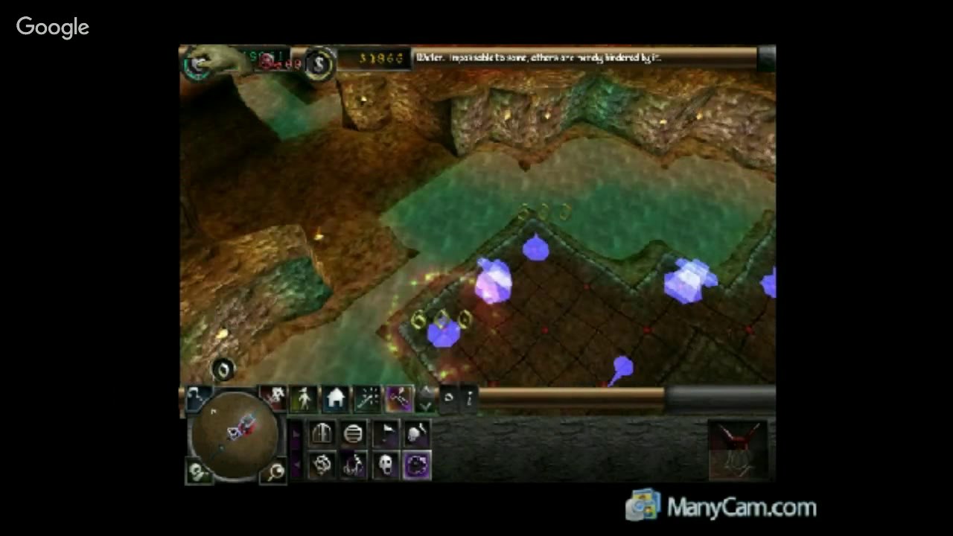
Put the Gas Trap away and tag the earth behind the small pool and the nearby gold seam tiles for digging.
{"action": "key", "text": "Left"}
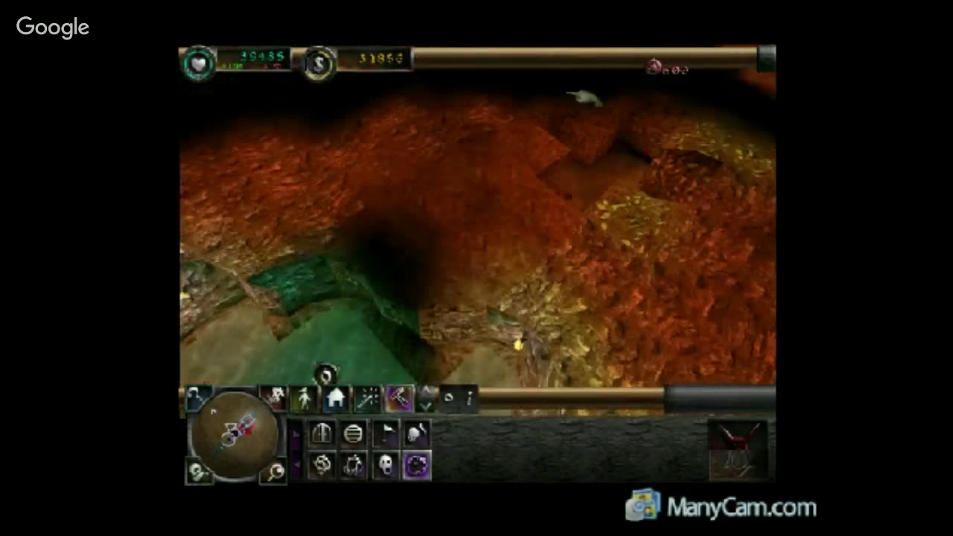
{"action": "key", "text": "Right"}
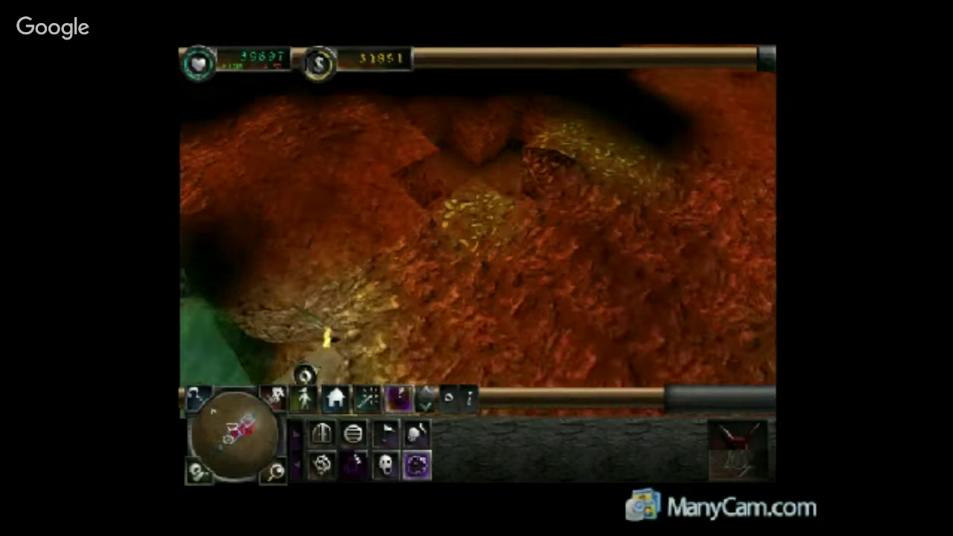
{"action": "right_click", "coordinate": [554, 333]}
{"action": "left_click", "coordinate": [335, 185]}
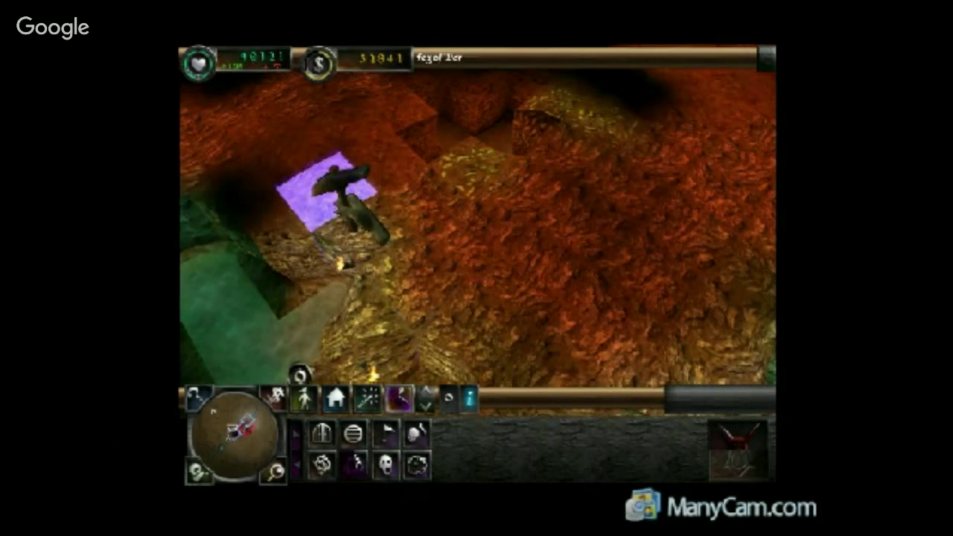
{"action": "mouse_move", "coordinate": [261, 217]}
{"action": "left_mouse_down"}
{"action": "mouse_move", "coordinate": [307, 231]}
{"action": "mouse_move", "coordinate": [306, 240]}
{"action": "left_mouse_up"}
{"action": "left_click", "coordinate": [391, 164]}
{"action": "left_click", "coordinate": [475, 160]}
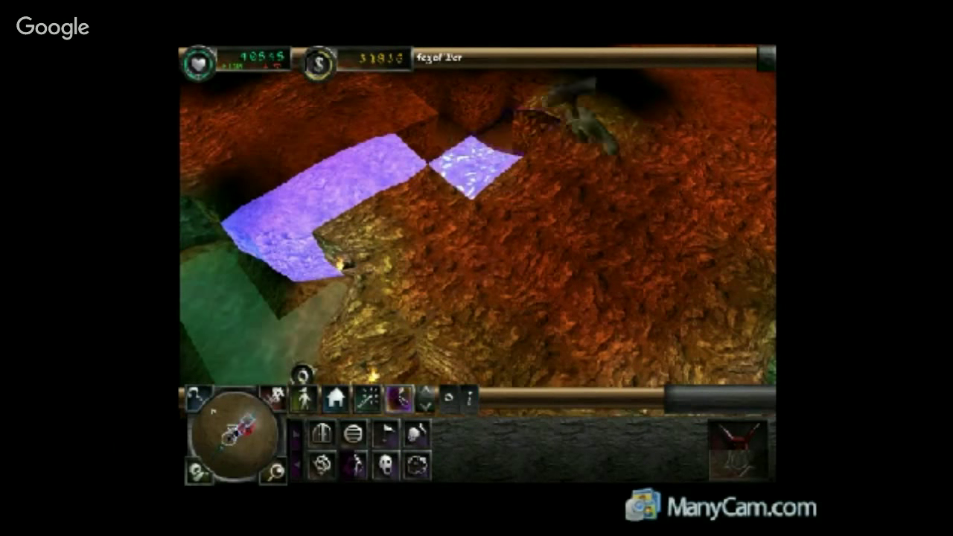
{"action": "left_click", "coordinate": [555, 116]}
{"action": "left_click", "coordinate": [595, 123]}
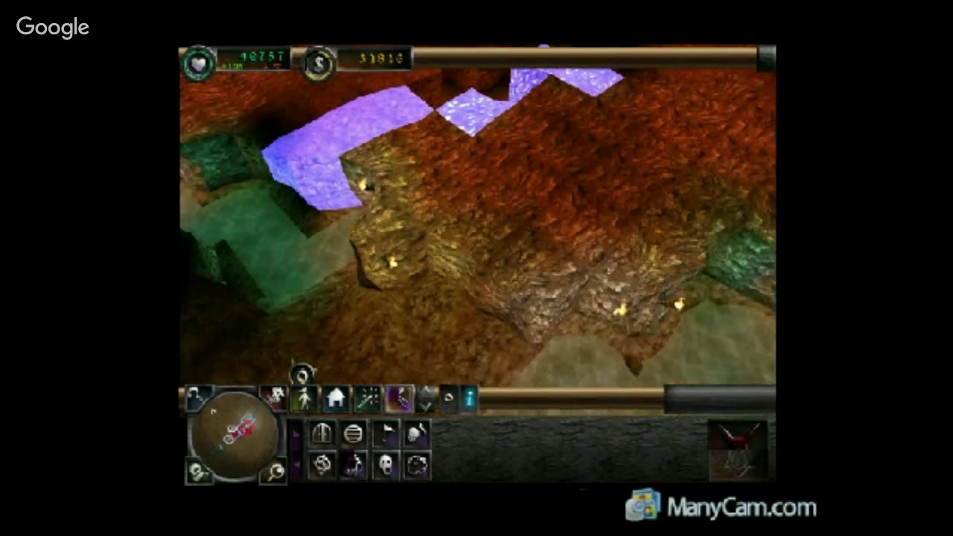
Bring up the creature overview and tag the isolated sparkling tile at the far edge of the dirt cavern for digging.
{"action": "key", "text": "Down"}
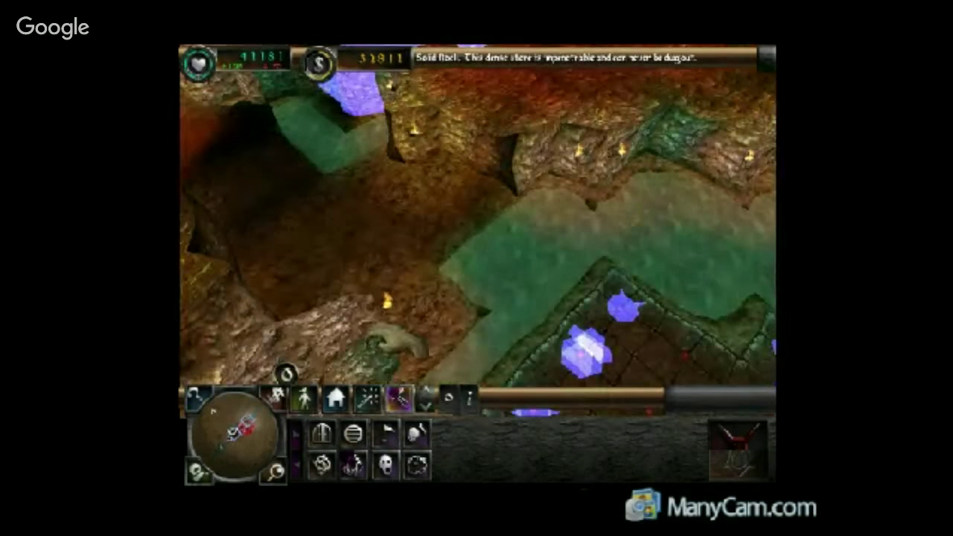
{"action": "left_click", "coordinate": [304, 400]}
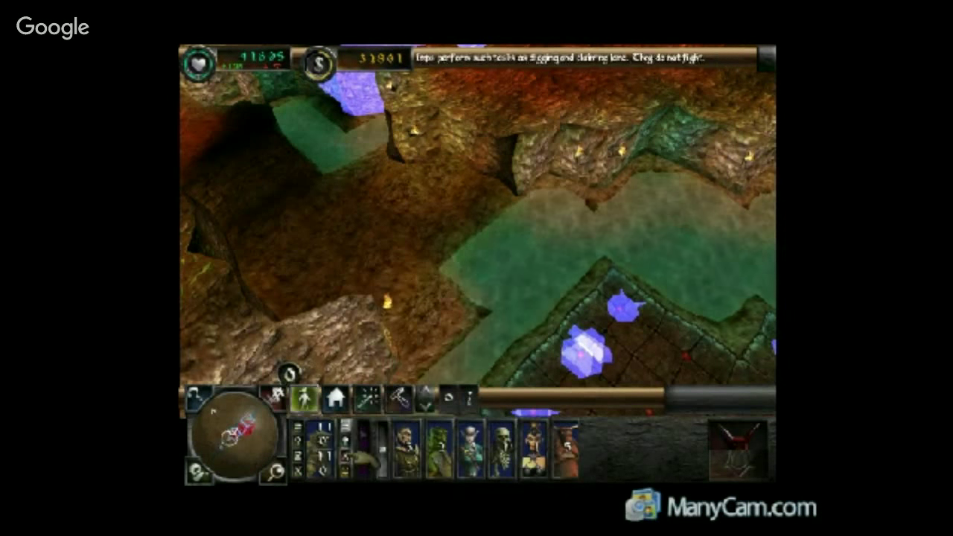
{"action": "left_click", "coordinate": [326, 455]}
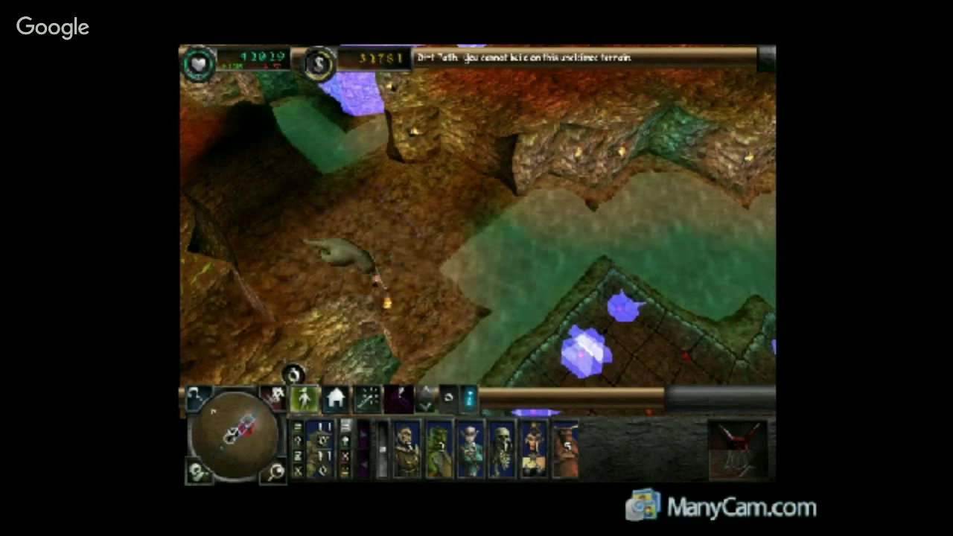
{"action": "key", "text": "Left"}
{"action": "left_click", "coordinate": [285, 270]}
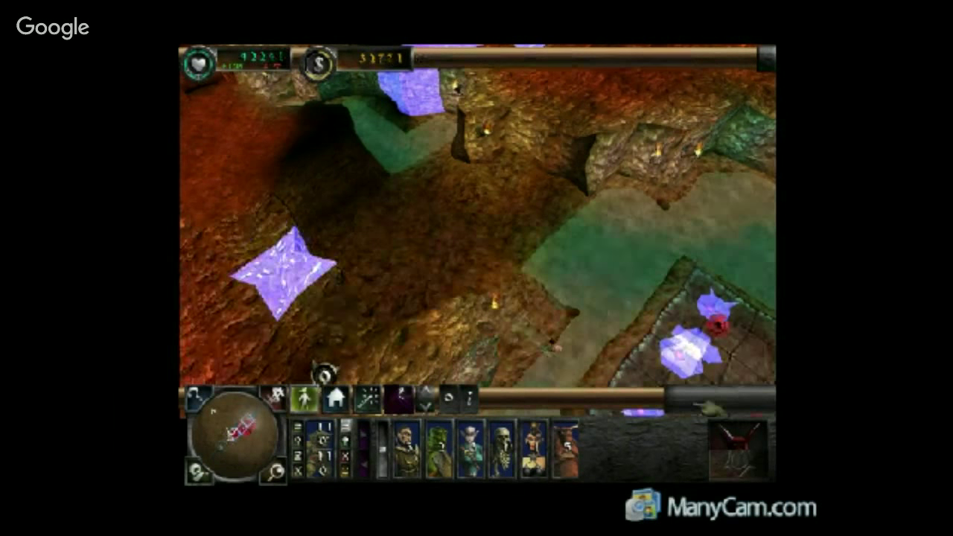
Cast Create Imp on the claimed island corner beside the two Gas Trap blueprints.
{"action": "key", "text": "Down"}
{"action": "key", "text": "Right"}
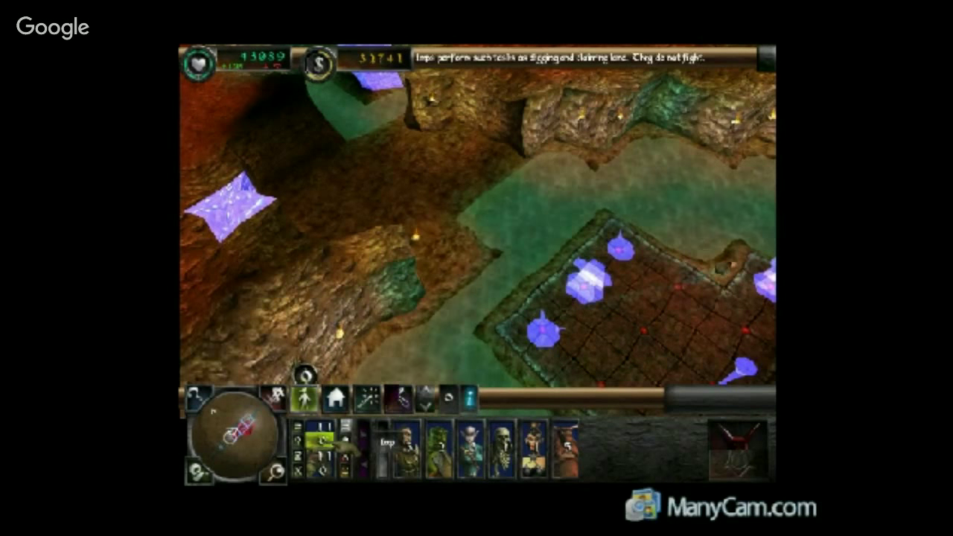
{"action": "left_click", "coordinate": [368, 400]}
{"action": "left_click", "coordinate": [350, 470]}
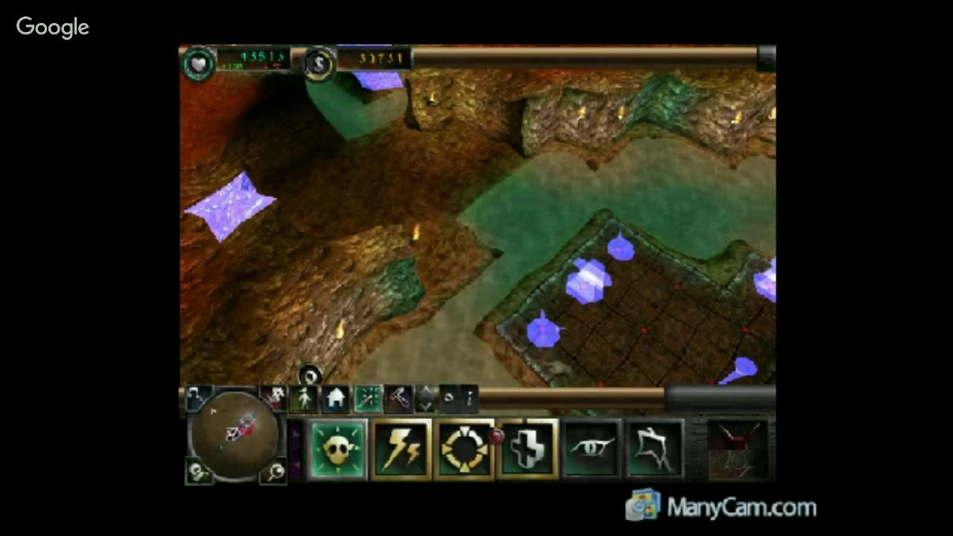
{"action": "left_click", "coordinate": [626, 312]}
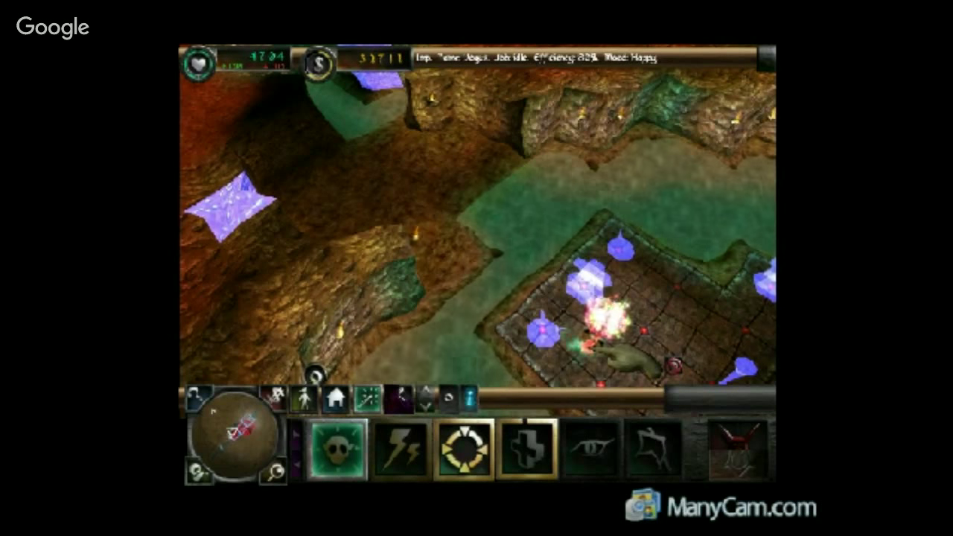
Drop creatures, including a Bile Demon, on the claimed tiles beside the stone floor facing the walls tagged for digging.
{"action": "key", "text": "Right"}
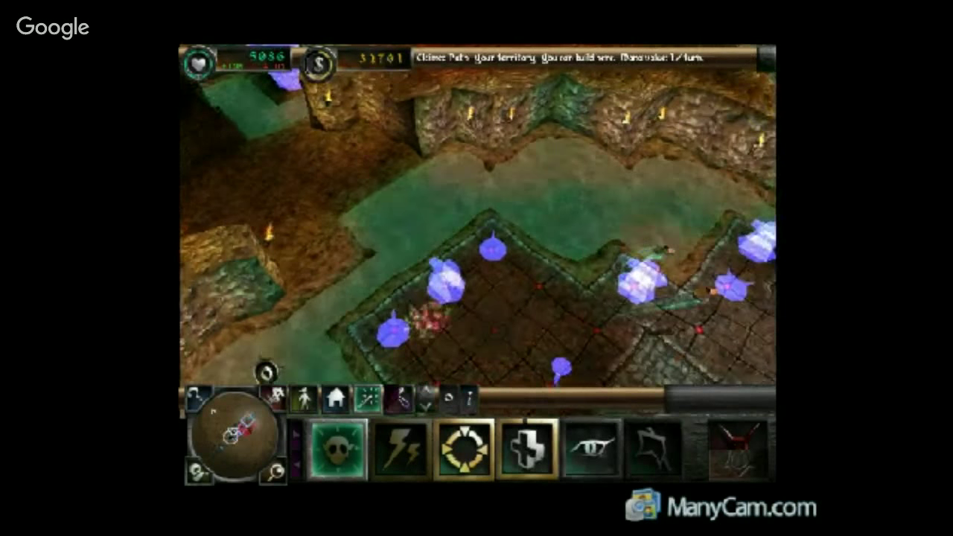
{"action": "key", "text": "Right"}
{"action": "key", "text": "Up"}
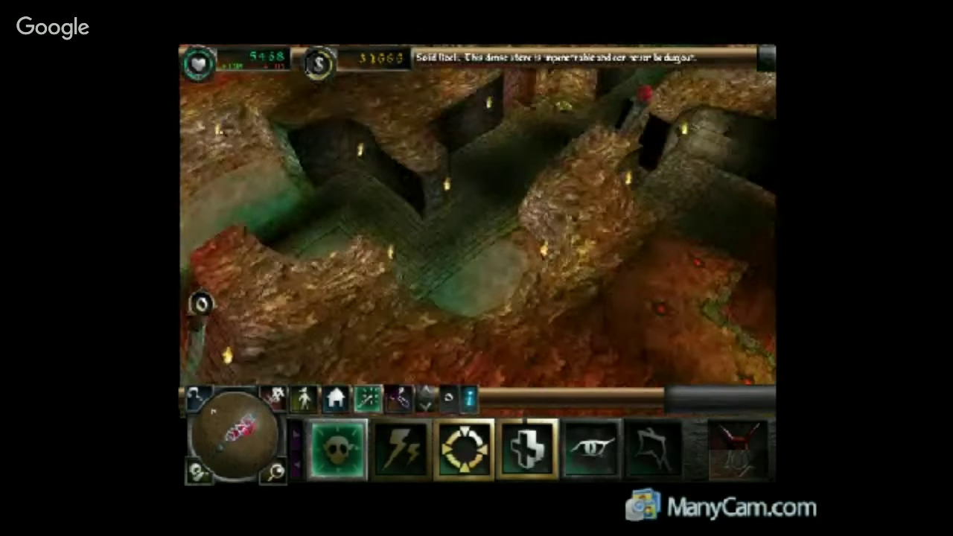
{"action": "key", "text": "Up"}
{"action": "key", "text": "Right"}
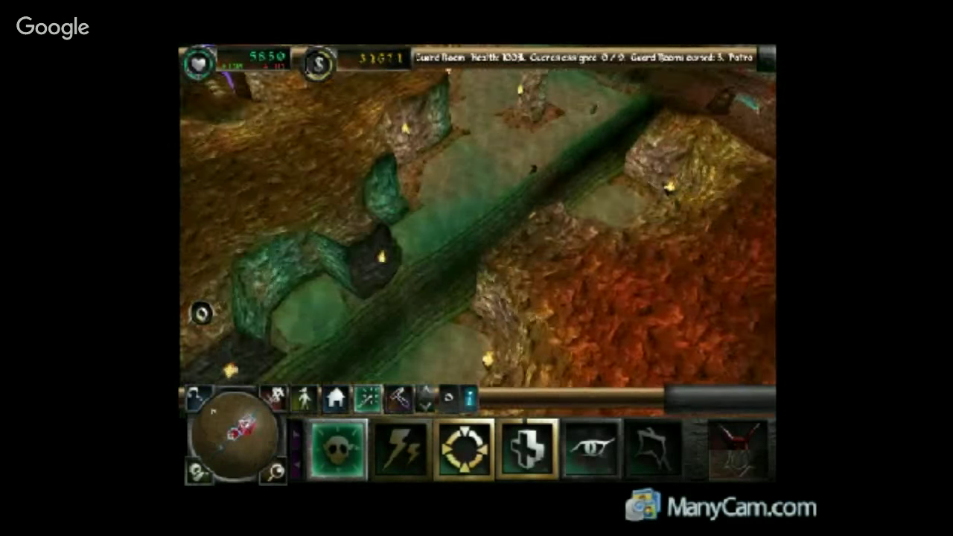
{"action": "key", "text": "Up"}
{"action": "key", "text": "Right"}
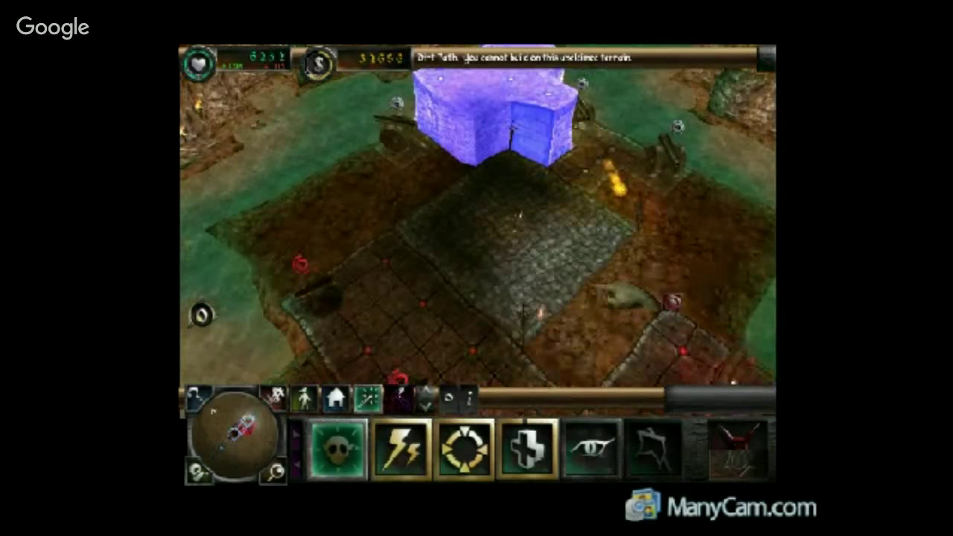
{"action": "key", "text": "Down"}
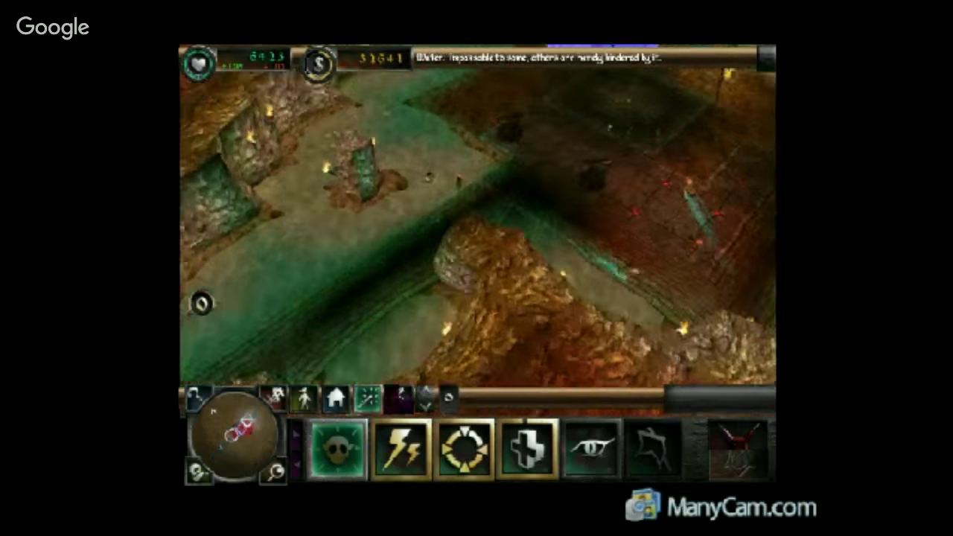
{"action": "key", "text": "Up"}
{"action": "key", "text": "Right"}
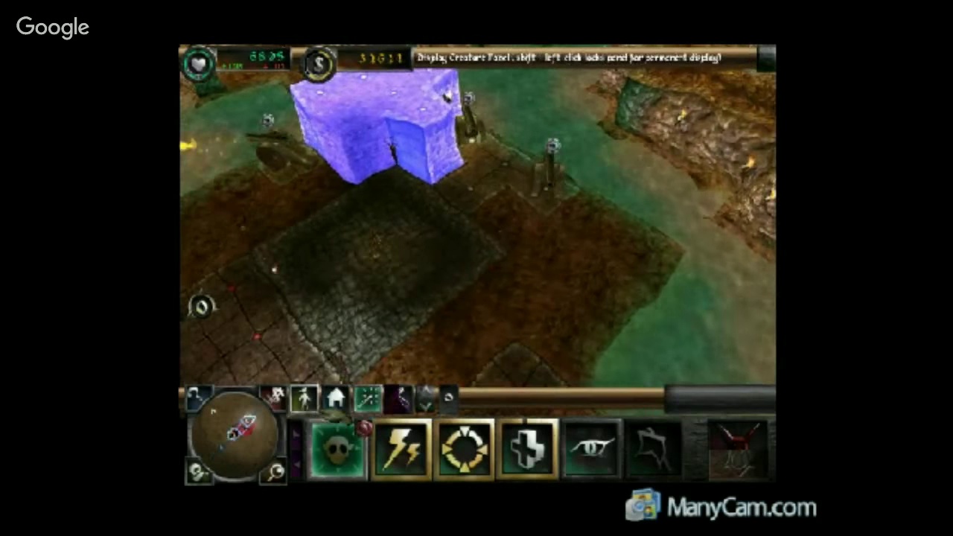
{"action": "left_click", "coordinate": [304, 399]}
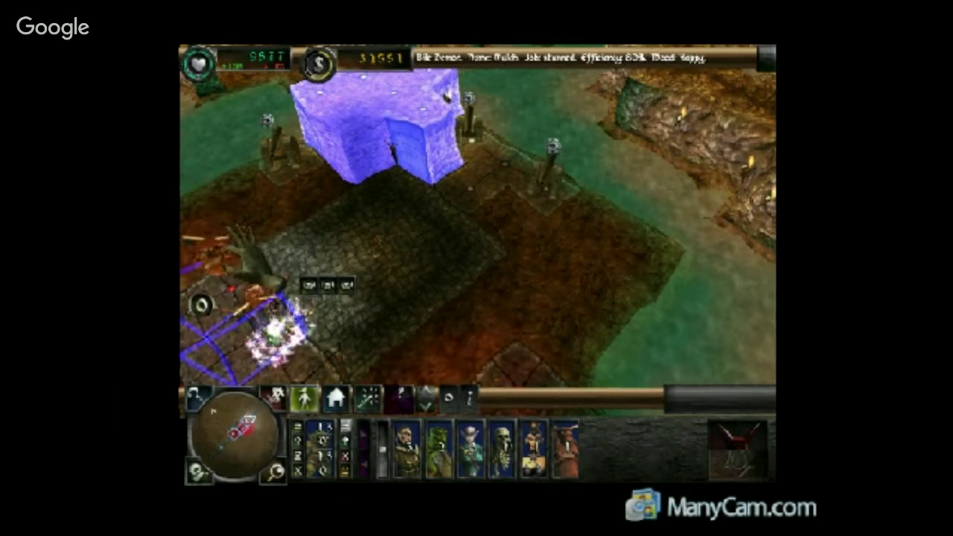
{"action": "right_click", "coordinate": [272, 279]}
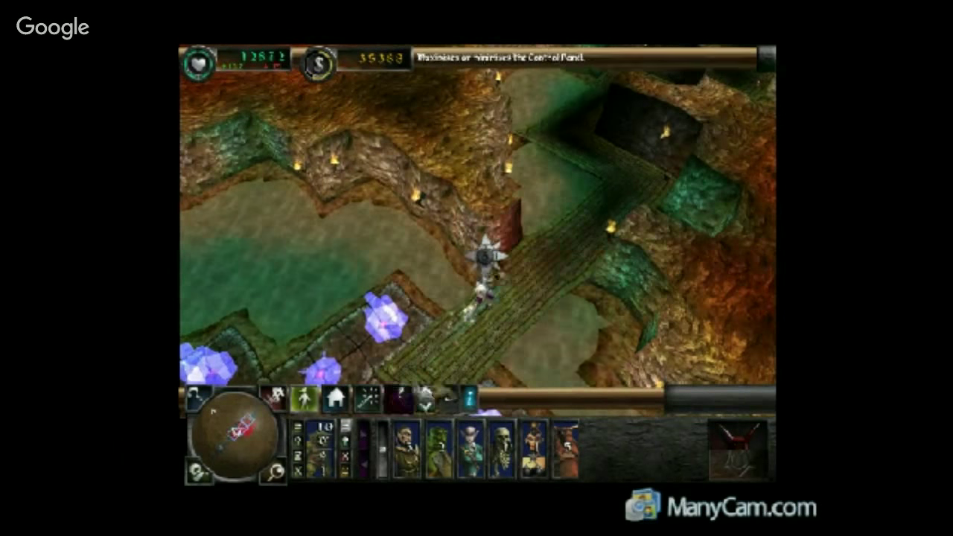
Cast the keeper spell listed after Sight of Evil on the wooden bridge beside the rock walls, and put the spell away.
{"action": "left_click", "coordinate": [372, 399]}
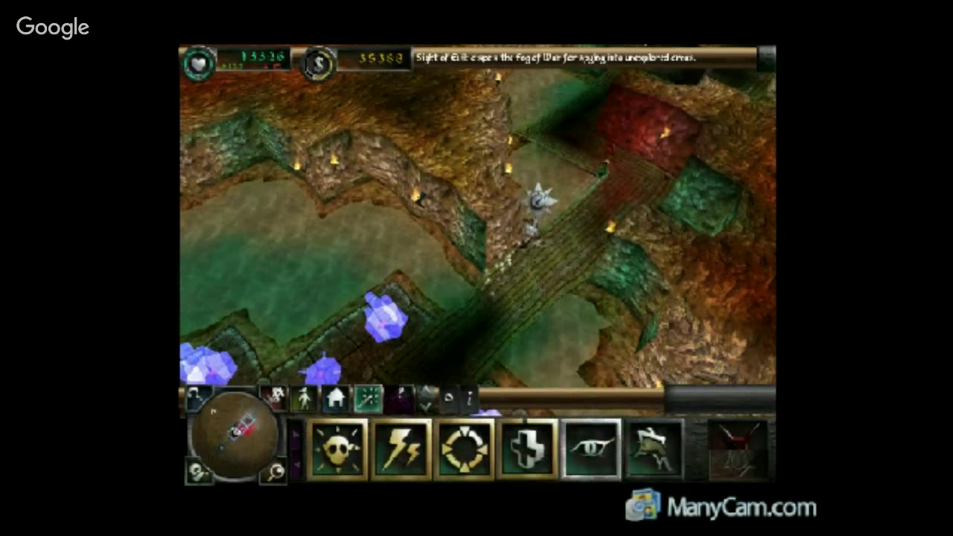
{"action": "left_click", "coordinate": [657, 449]}
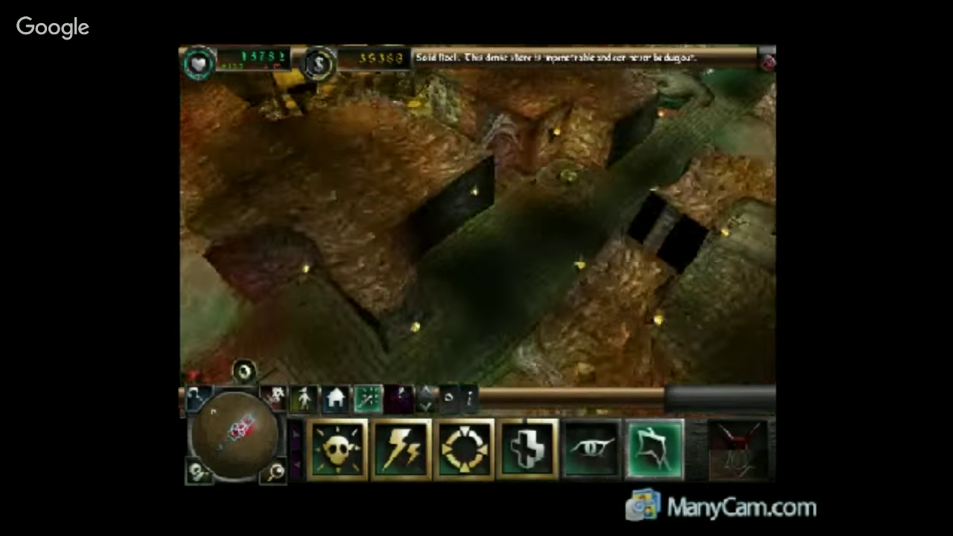
{"action": "left_click", "coordinate": [546, 254]}
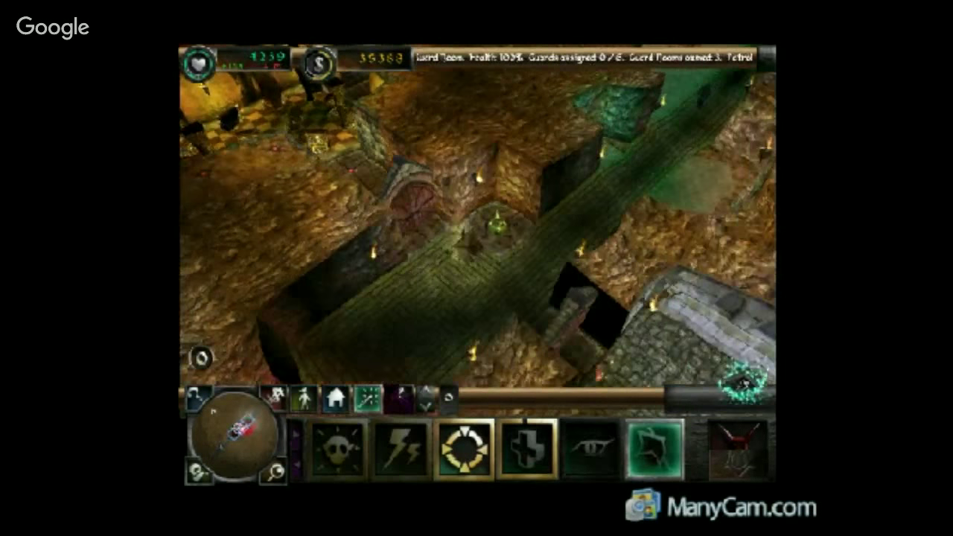
{"action": "right_click", "coordinate": [488, 359]}
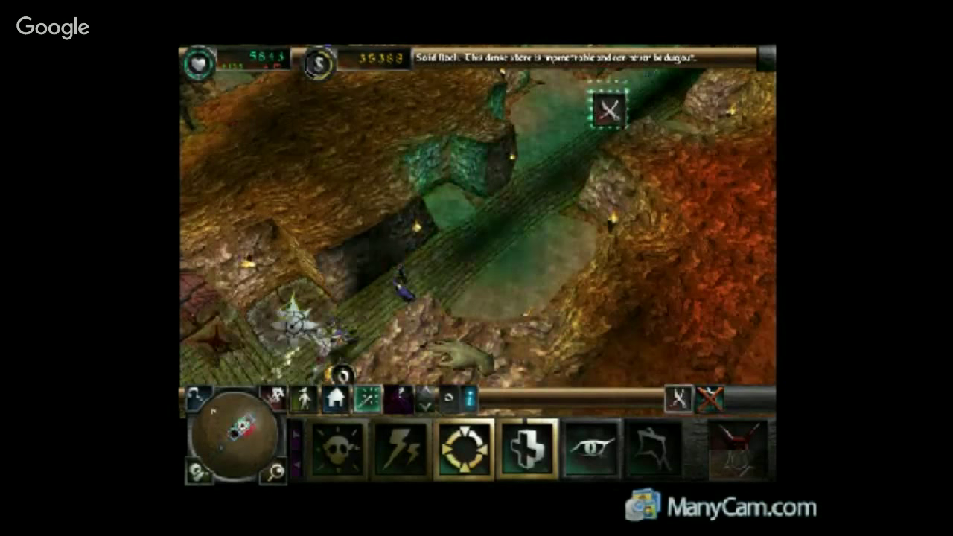
Strike at the heroes on the wooden bridge with Lightning and track the Lord of the Land past the captured island with the spell readied.
{"action": "left_click", "coordinate": [400, 447]}
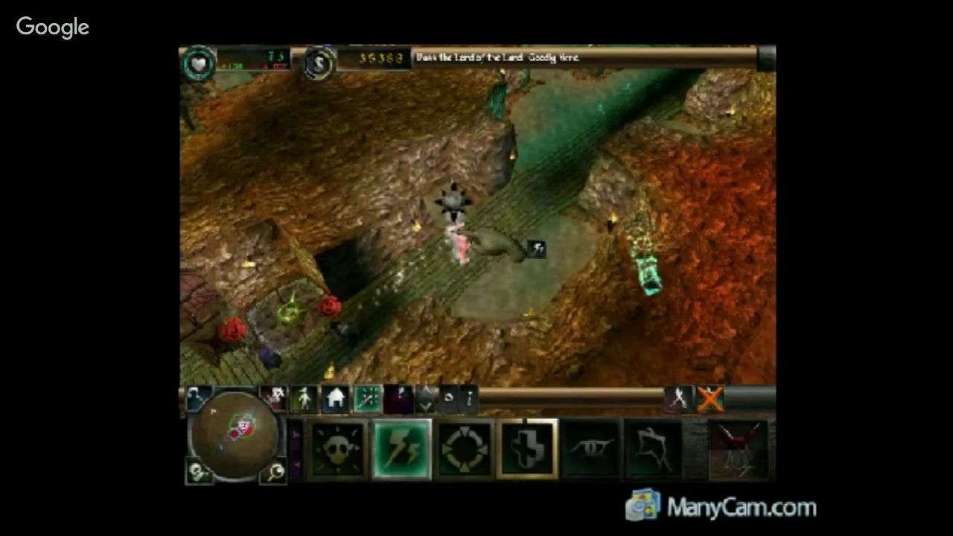
{"action": "right_click", "coordinate": [334, 332]}
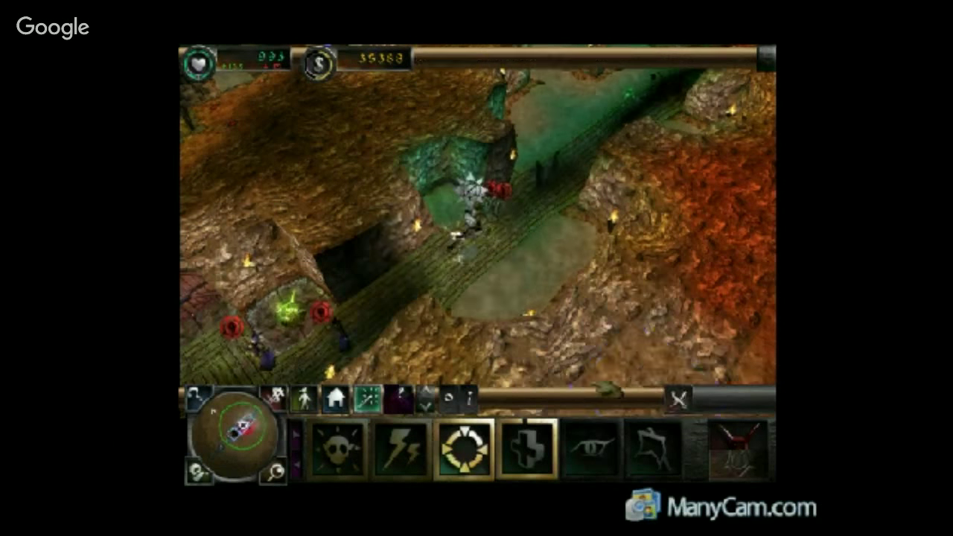
{"action": "left_click", "coordinate": [401, 450]}
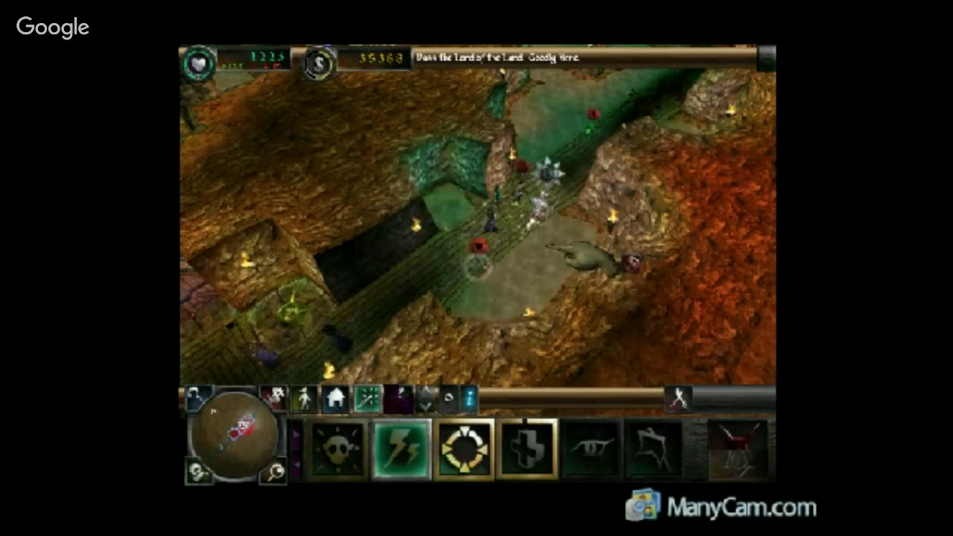
{"action": "key", "text": "Up"}
{"action": "key", "text": "Right"}
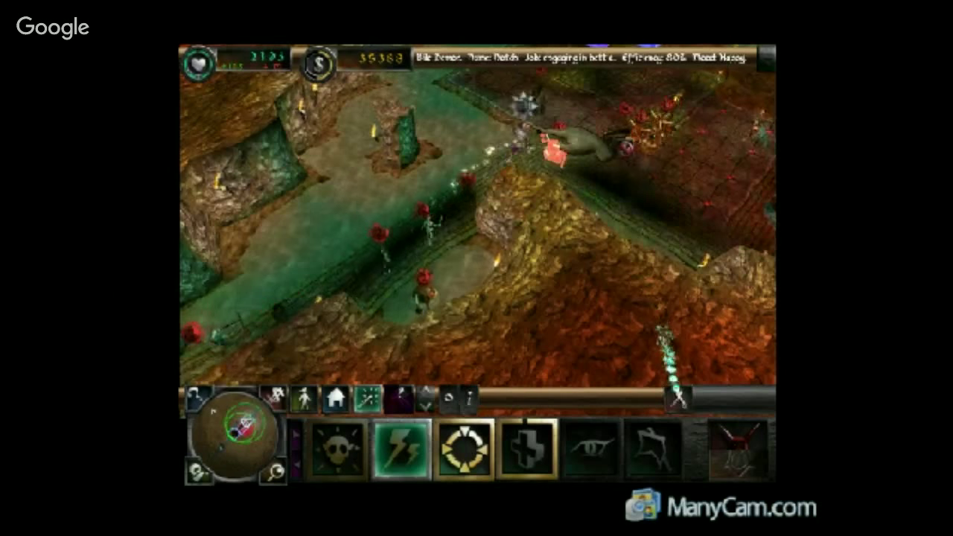
{"action": "key", "text": "Up"}
{"action": "key", "text": "Right"}
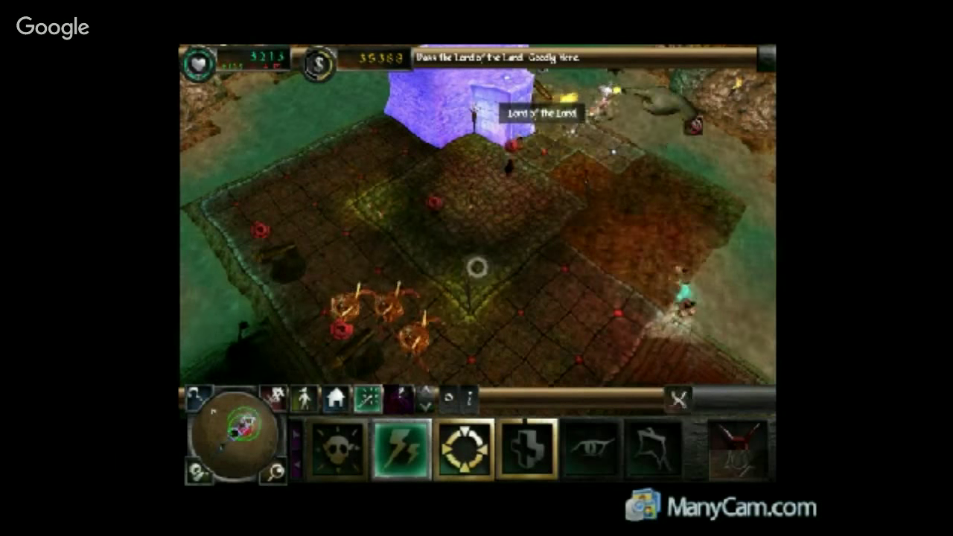
{"action": "key", "text": "Up"}
{"action": "key", "text": "Right"}
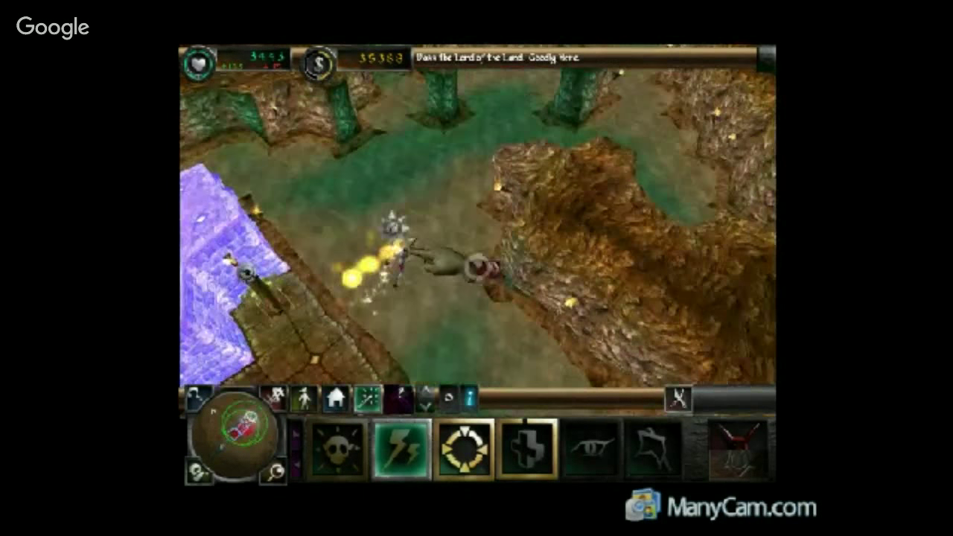
{"action": "right_click", "coordinate": [414, 237]}
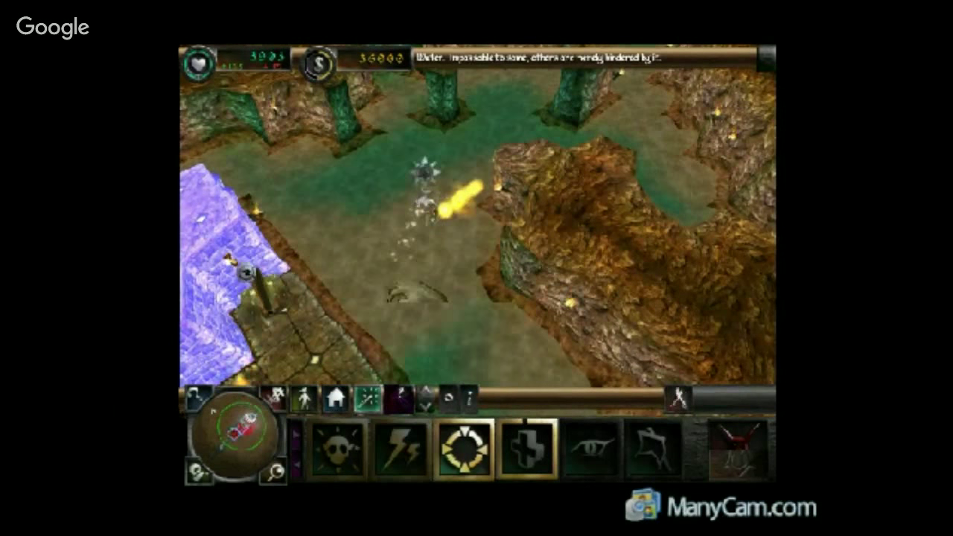
Return to the captured island's Guard Room beside the highlighted block and bring up the game's options.
{"action": "key", "text": "Down"}
{"action": "key", "text": "Left"}
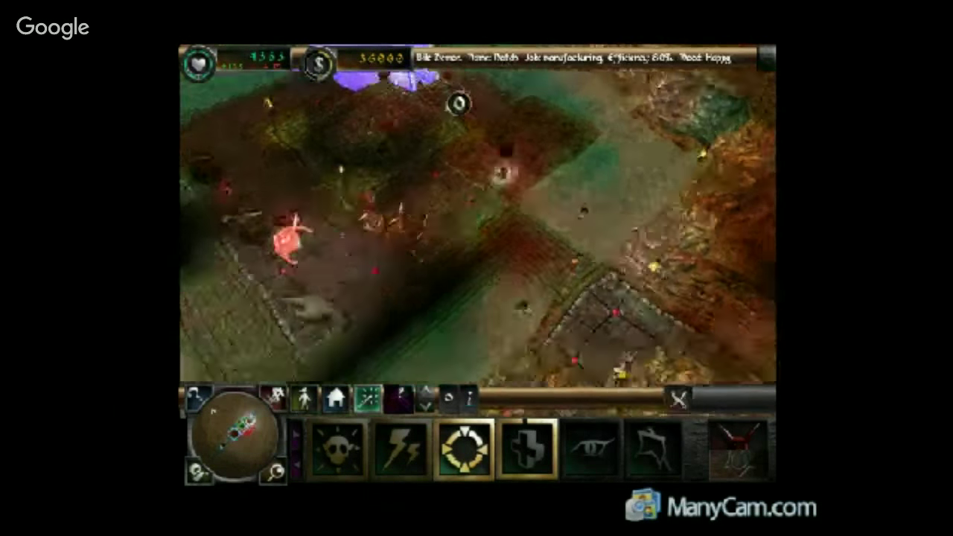
{"action": "key", "text": "Up"}
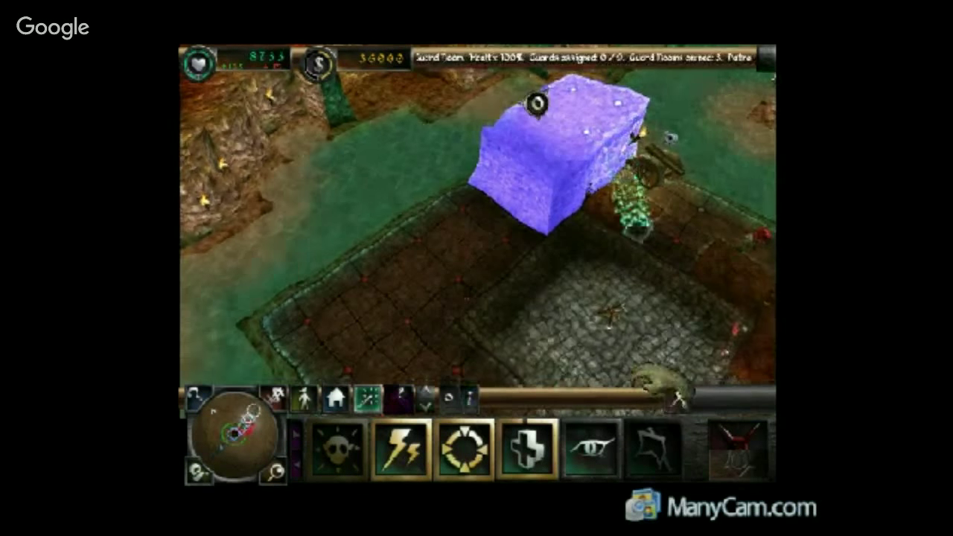
{"action": "left_click", "coordinate": [199, 472]}
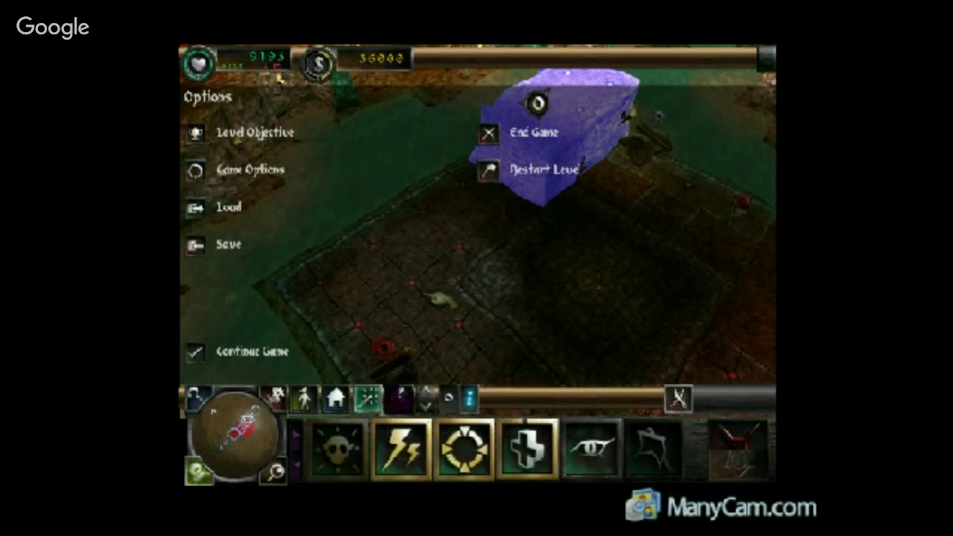
Switch to the browser, look through the DeviantArt artwork listing in a new tab, and close that tab.
{"action": "key", "text": "alt+Tab"}
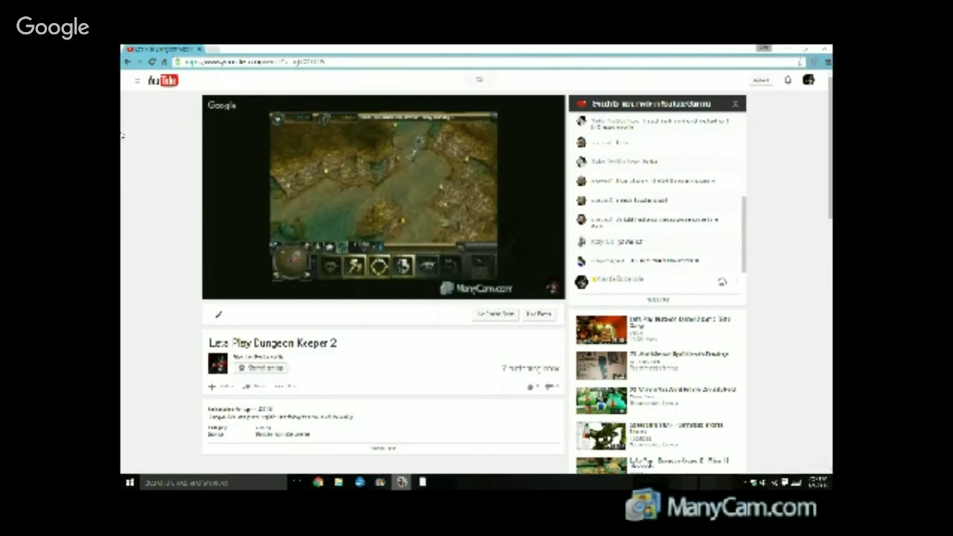
{"action": "left_click", "coordinate": [214, 50]}
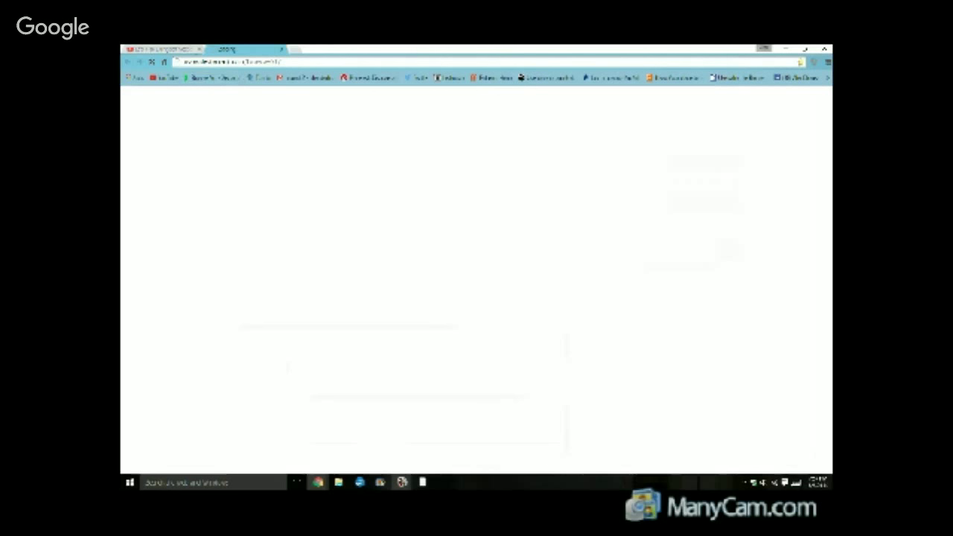
{"action": "left_click", "coordinate": [185, 79]}
{"action": "left_click", "coordinate": [149, 49]}
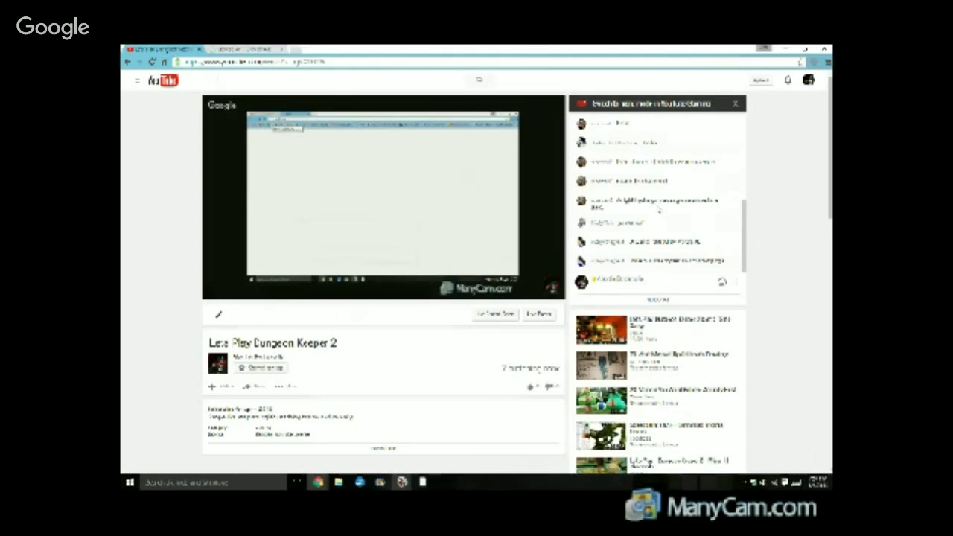
{"action": "left_click", "coordinate": [244, 49]}
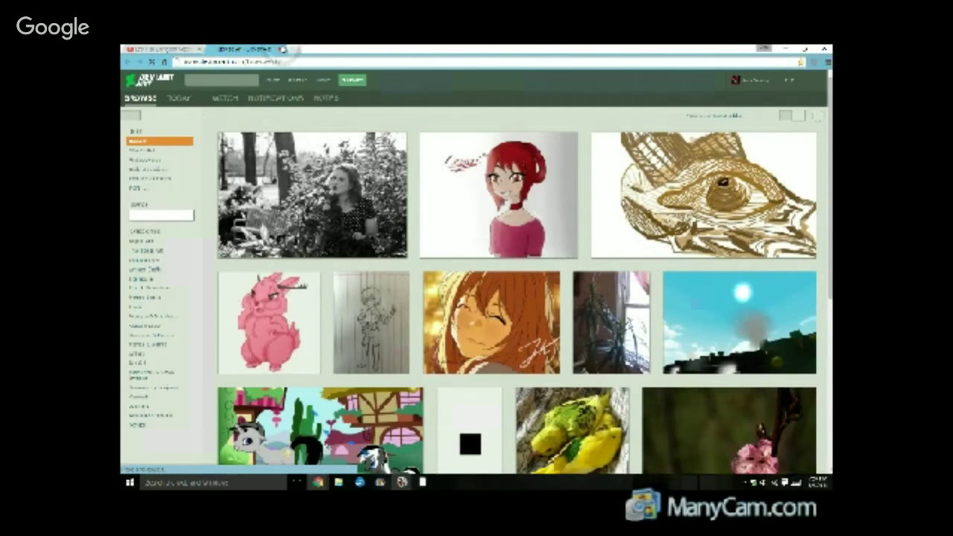
{"action": "scroll", "coordinate": [409, 384], "scroll_direction": "down", "scroll_amount": 3}
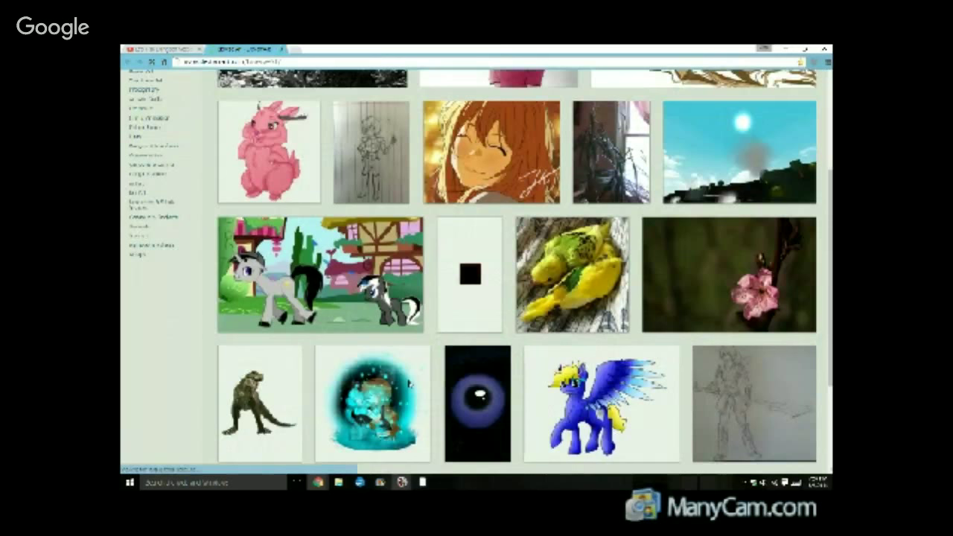
{"action": "key", "text": "ctrl+w"}
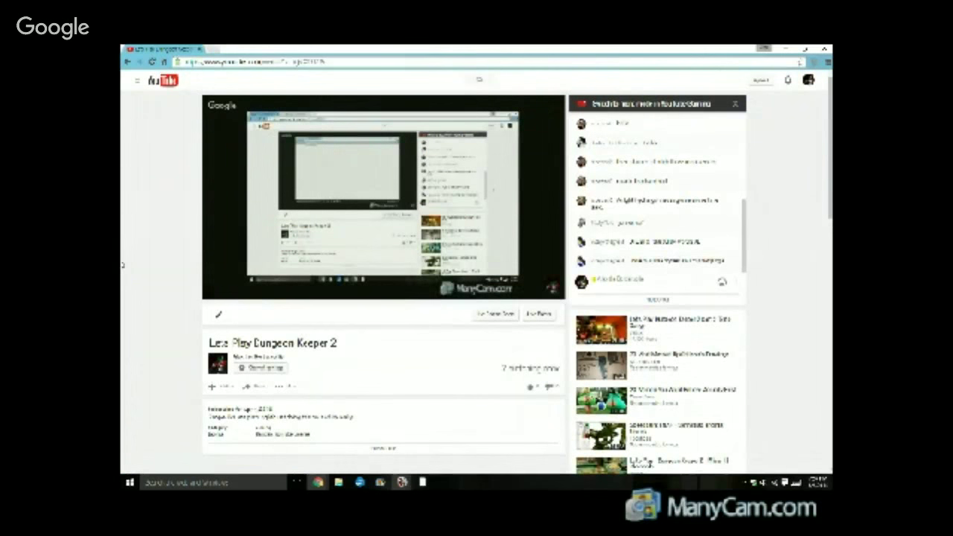
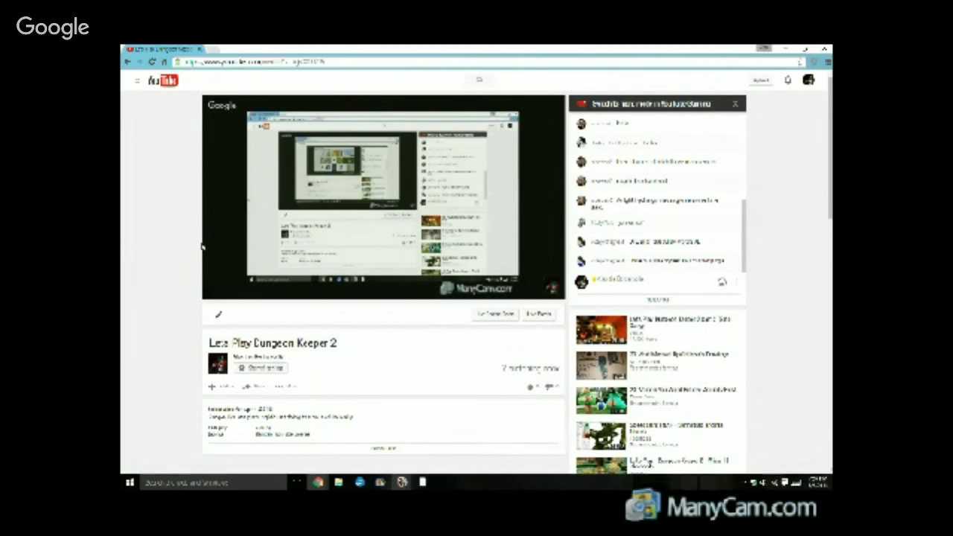
Switch back to Dungeon Keeper 2 and end the game by exiting to Windows.
{"action": "left_click", "coordinate": [402, 483]}
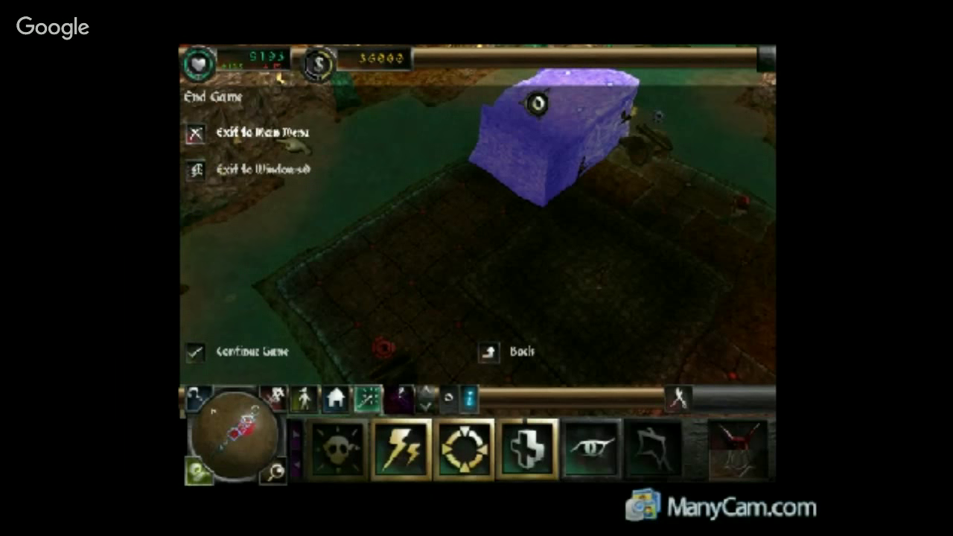
{"action": "left_click", "coordinate": [297, 176]}
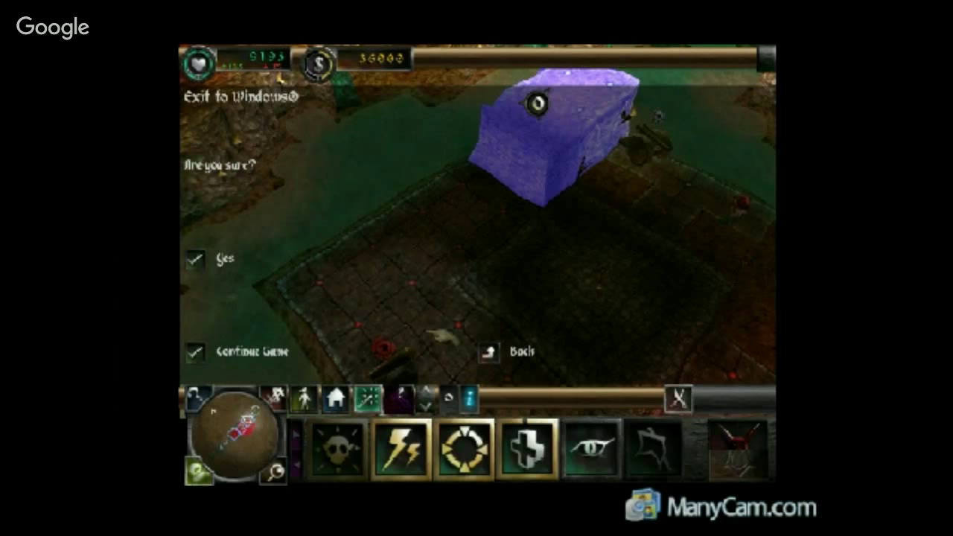
{"action": "left_click", "coordinate": [492, 352]}
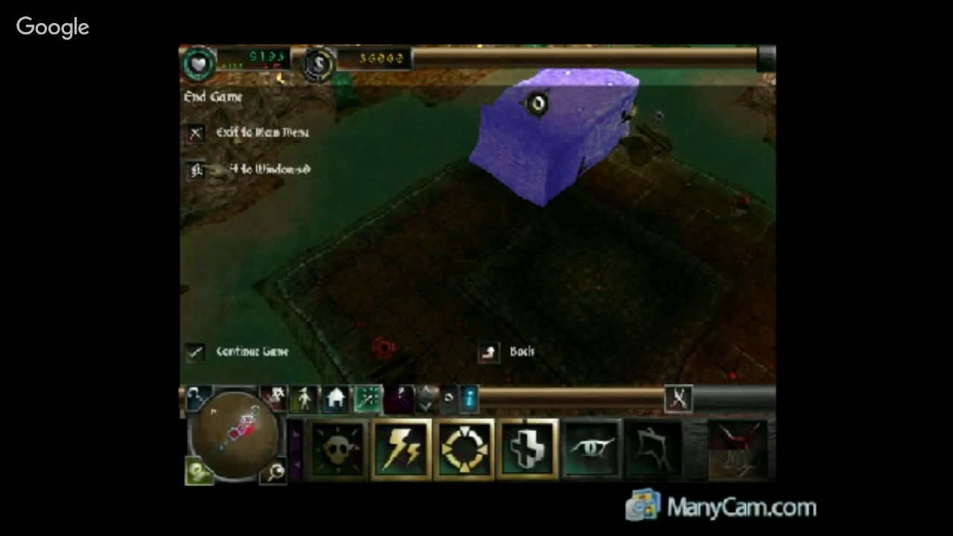
{"action": "left_click", "coordinate": [245, 170]}
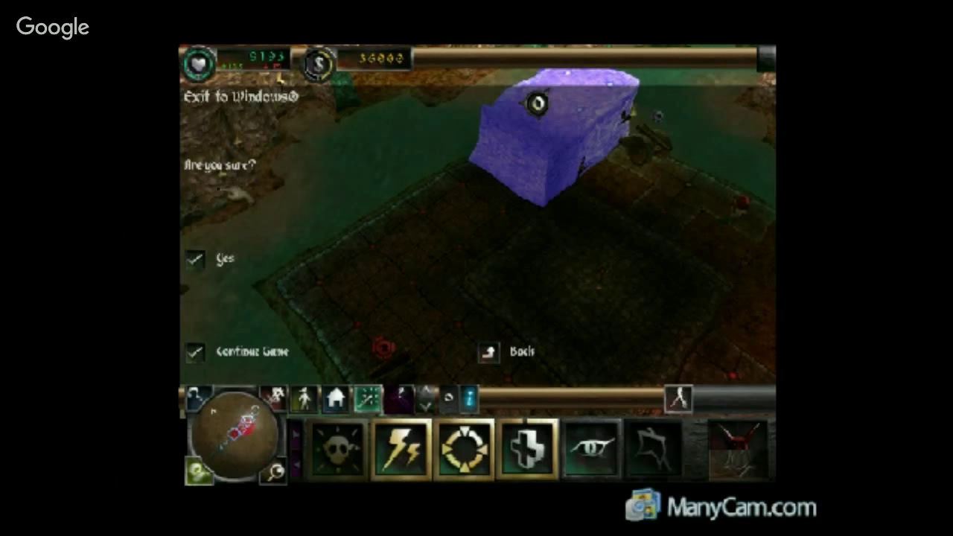
{"action": "left_click", "coordinate": [223, 259]}
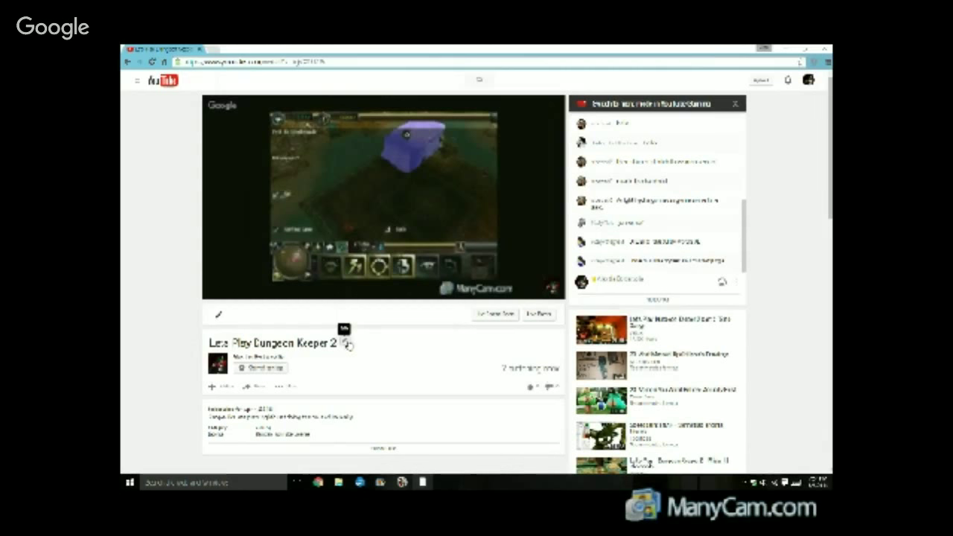
Rename the YouTube live stream as "Lets Draw" and save the title.
{"action": "left_click", "coordinate": [348, 345]}
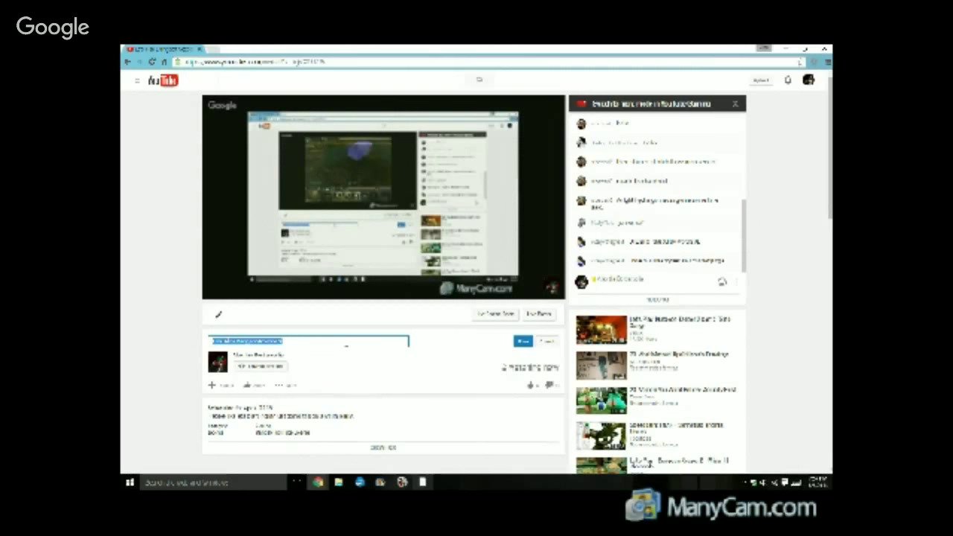
{"action": "key", "text": "BackSpace"}
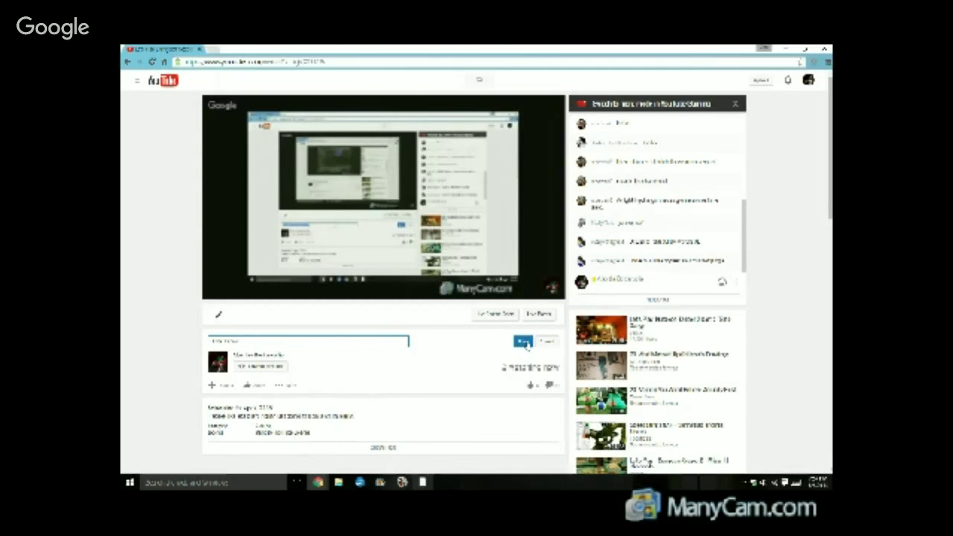
{"action": "left_click", "coordinate": [524, 342]}
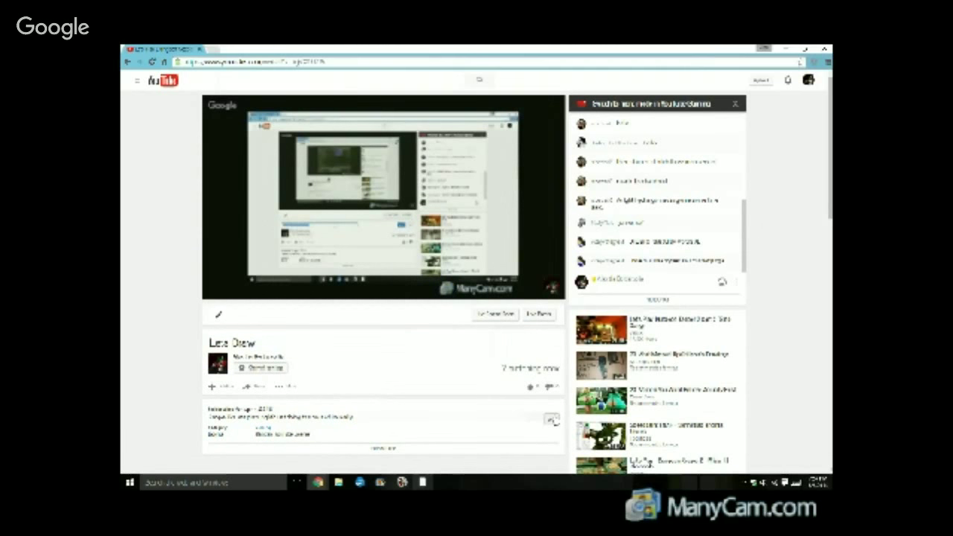
Replace the opening words of the live stream's description and save the edited text.
{"action": "left_click", "coordinate": [551, 420]}
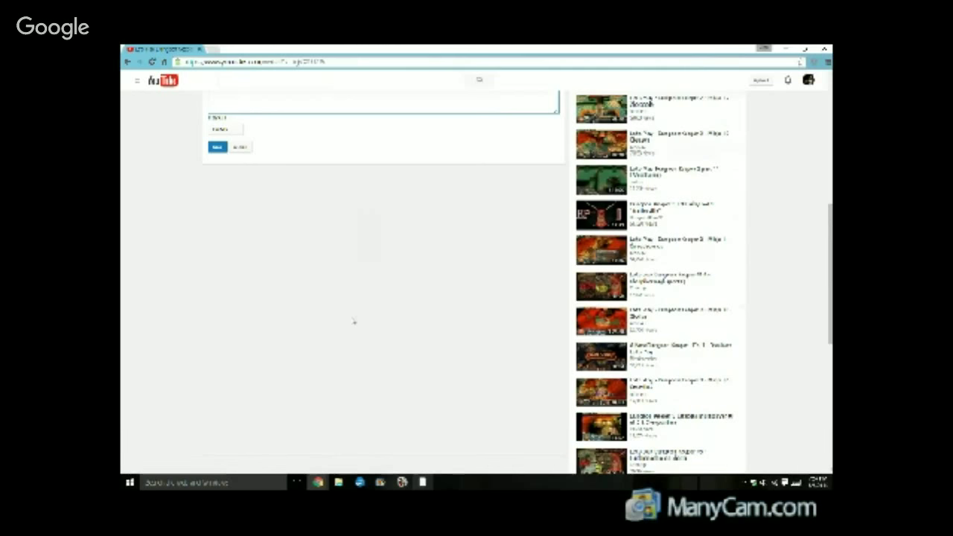
{"action": "triple_click", "coordinate": [273, 165]}
{"action": "left_click_drag", "start_coordinate": [284, 161], "coordinate": [192, 164]}
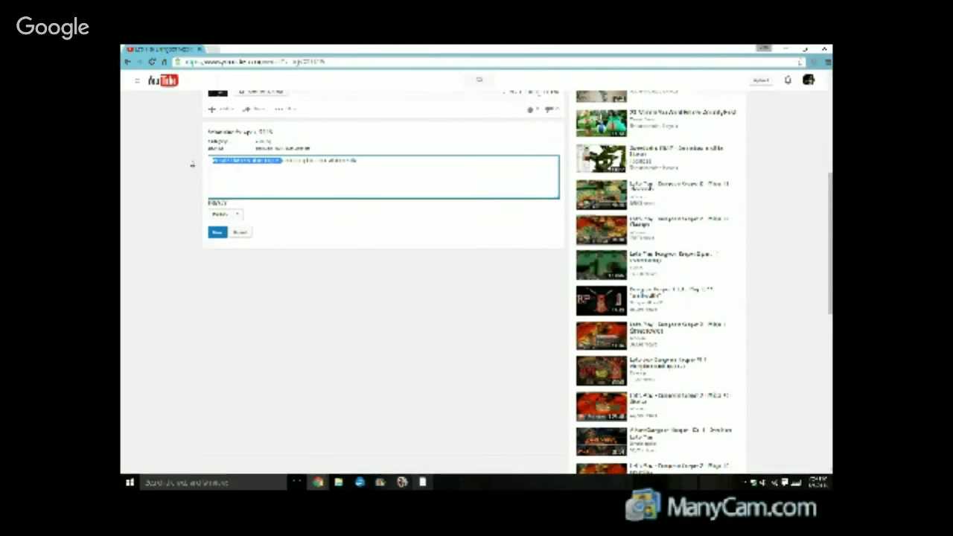
{"action": "key", "text": "BackSpace"}
{"action": "left_click", "coordinate": [215, 233]}
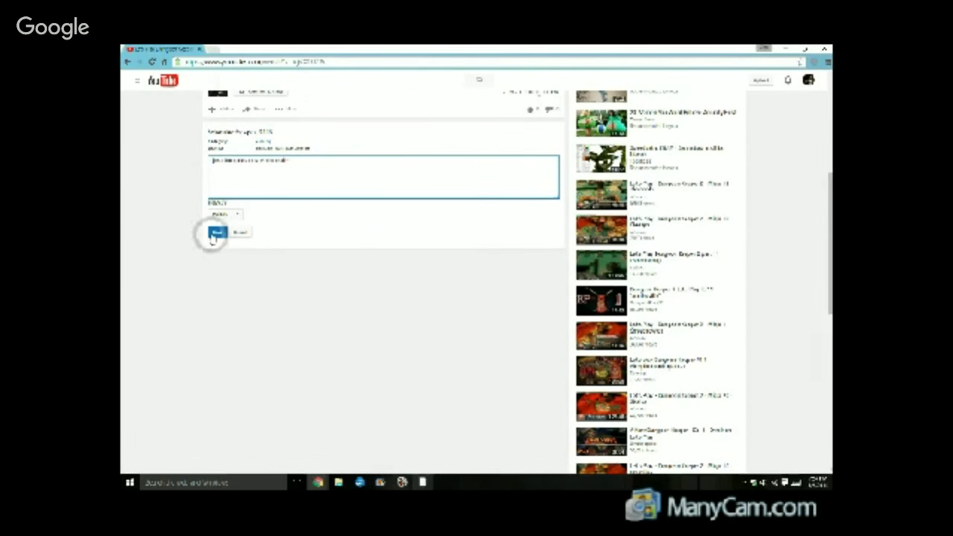
{"action": "scroll", "coordinate": [184, 259], "scroll_direction": "up", "scroll_amount": 3}
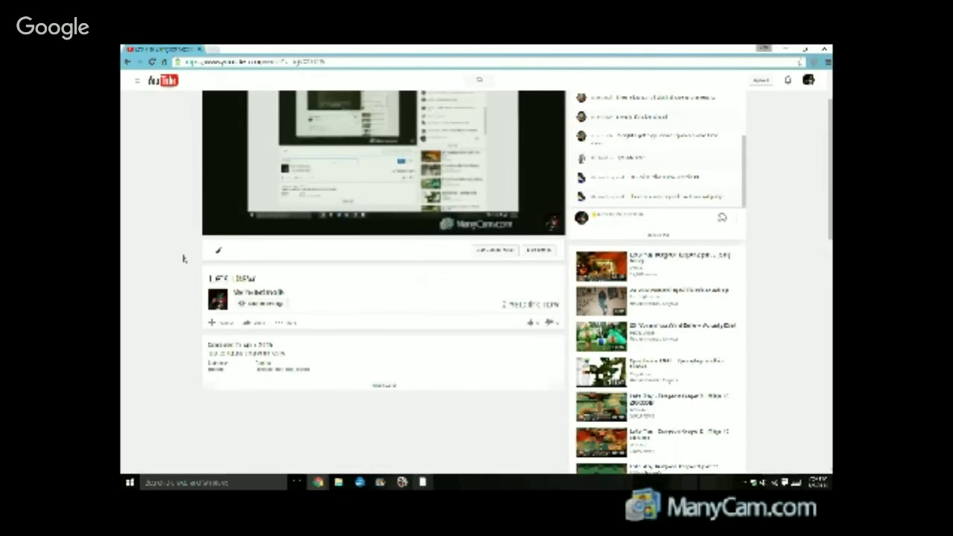
{"action": "scroll", "coordinate": [184, 259], "scroll_direction": "up", "scroll_amount": 2}
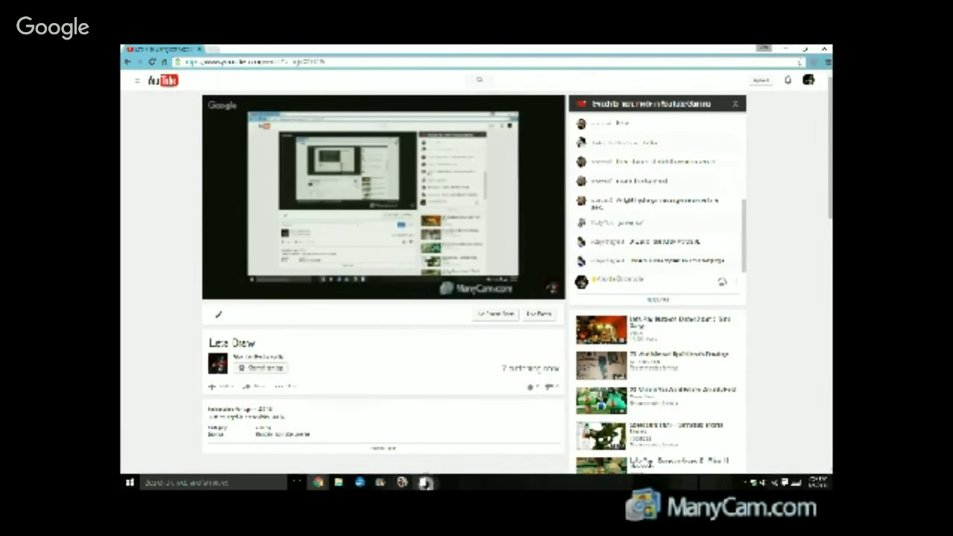
Bring up the ManyCam window over the stream page to check the broadcast preview.
{"action": "left_click", "coordinate": [423, 482]}
{"action": "left_click", "coordinate": [145, 267]}
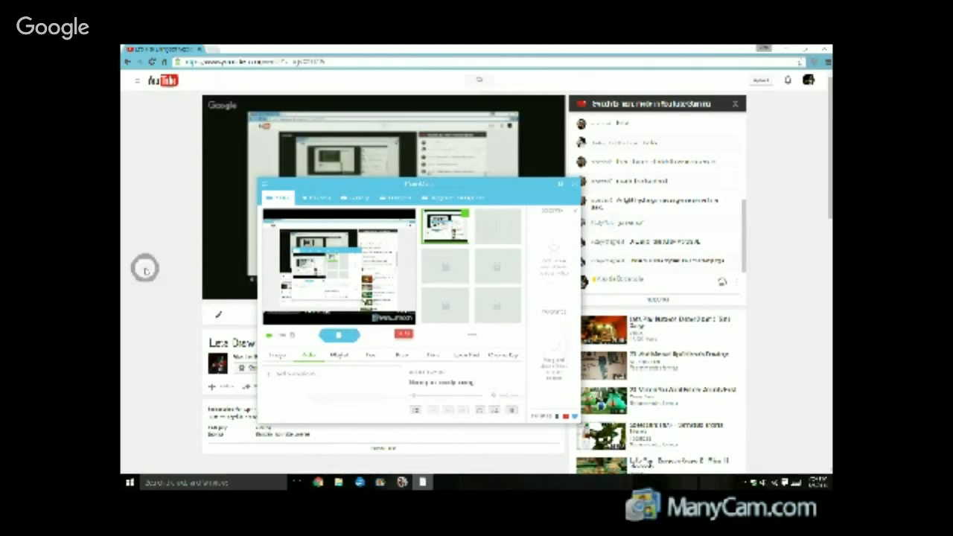
Launch PaintTool SAI and open the canvas with the armoured dragon figure in the green-couch room.
{"action": "left_click", "coordinate": [129, 482]}
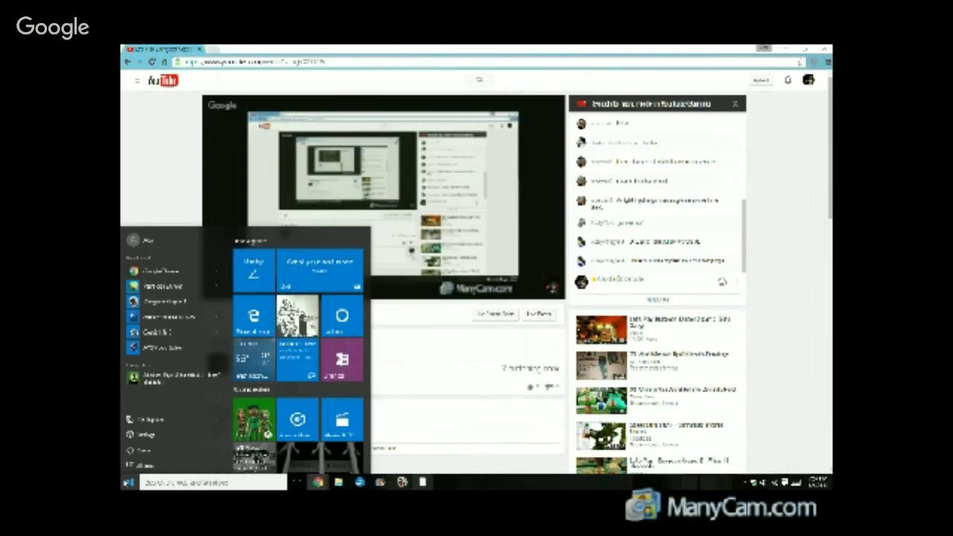
{"action": "left_click", "coordinate": [165, 293]}
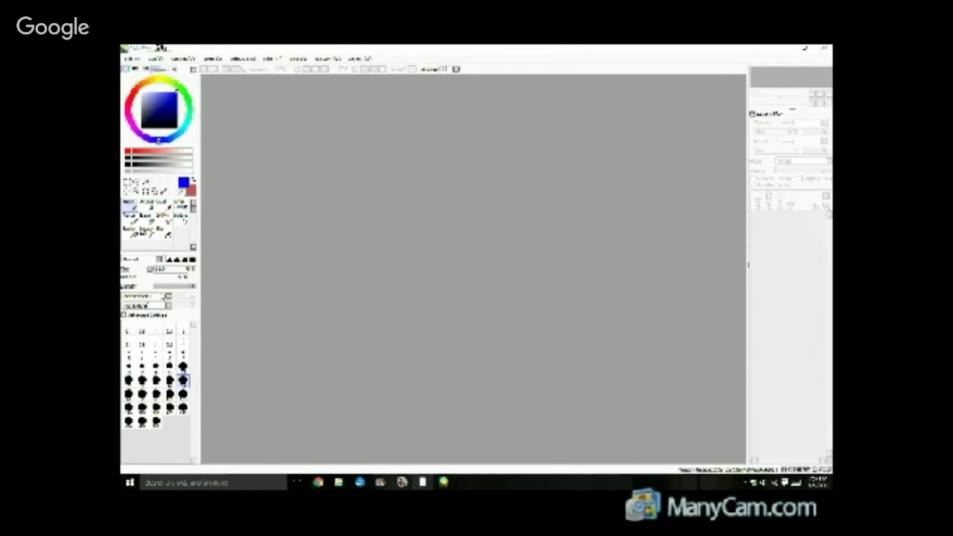
{"action": "left_click", "coordinate": [131, 60]}
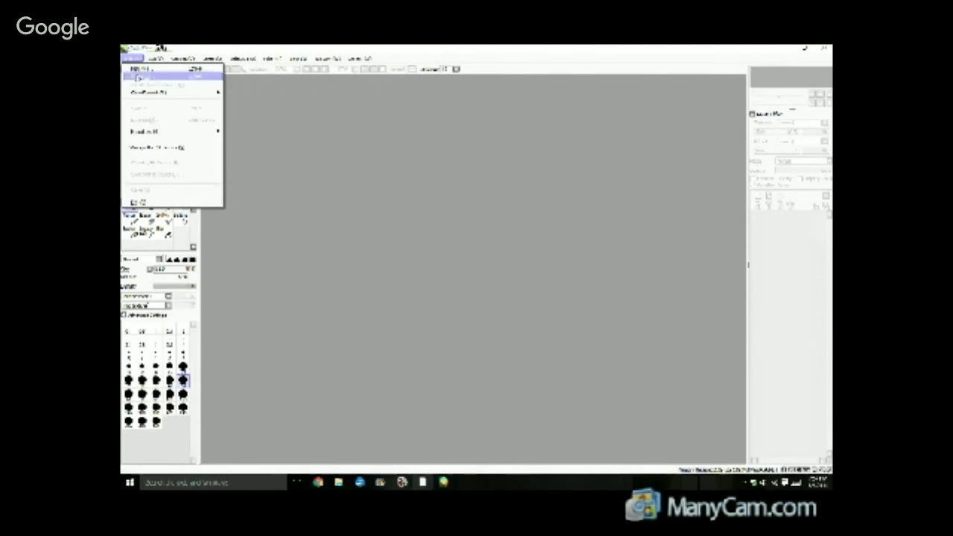
{"action": "left_click", "coordinate": [139, 78]}
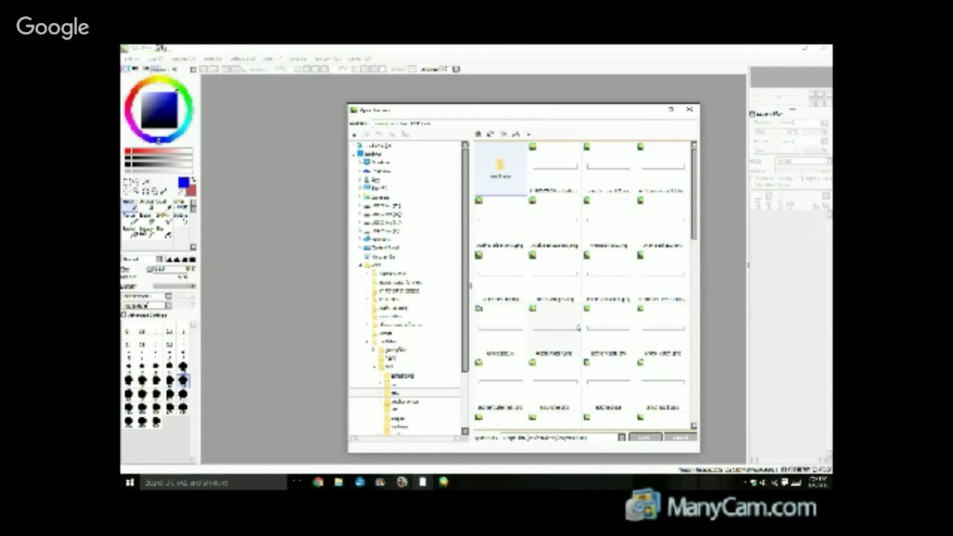
{"action": "left_click_drag", "start_coordinate": [695, 213], "coordinate": [707, 341]}
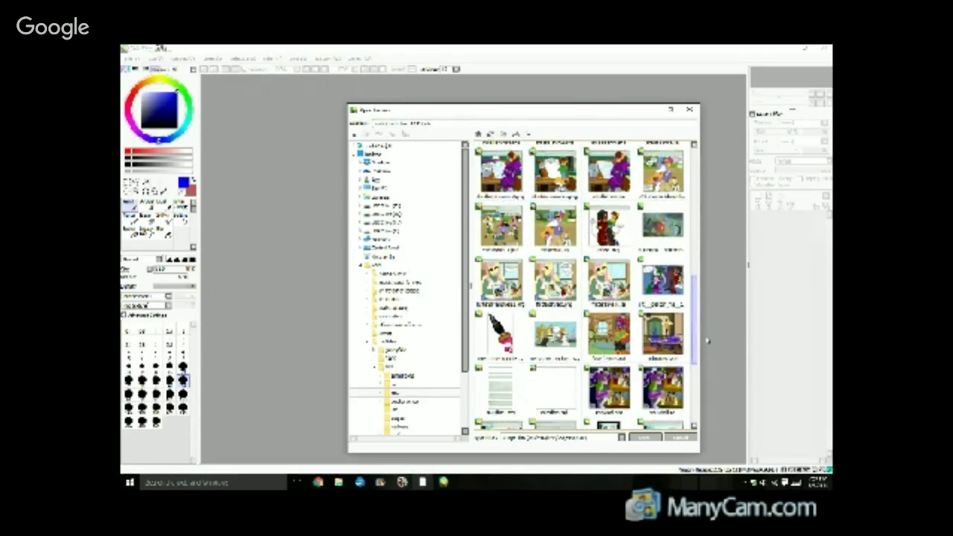
{"action": "left_click_drag", "start_coordinate": [707, 340], "coordinate": [705, 347]}
{"action": "left_click", "coordinate": [613, 316]}
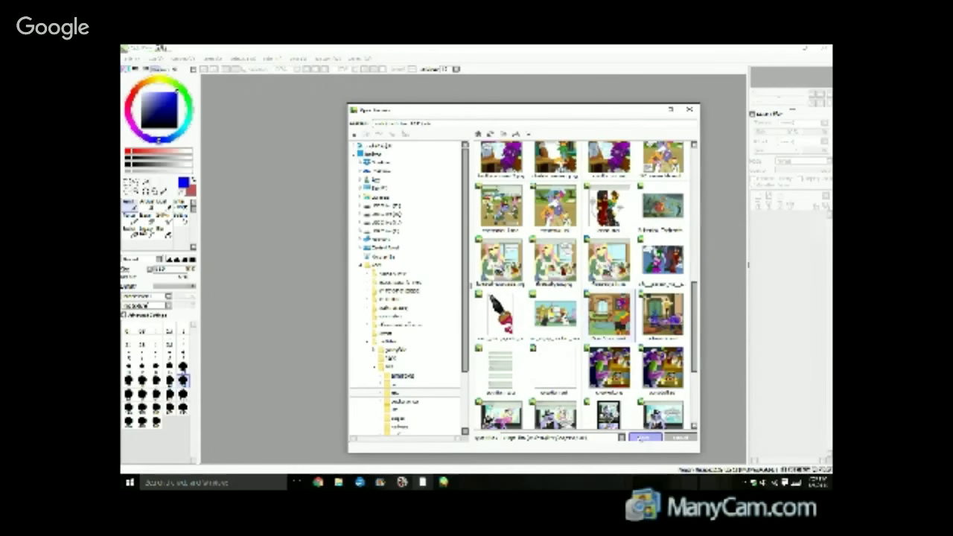
{"action": "left_click", "coordinate": [641, 438]}
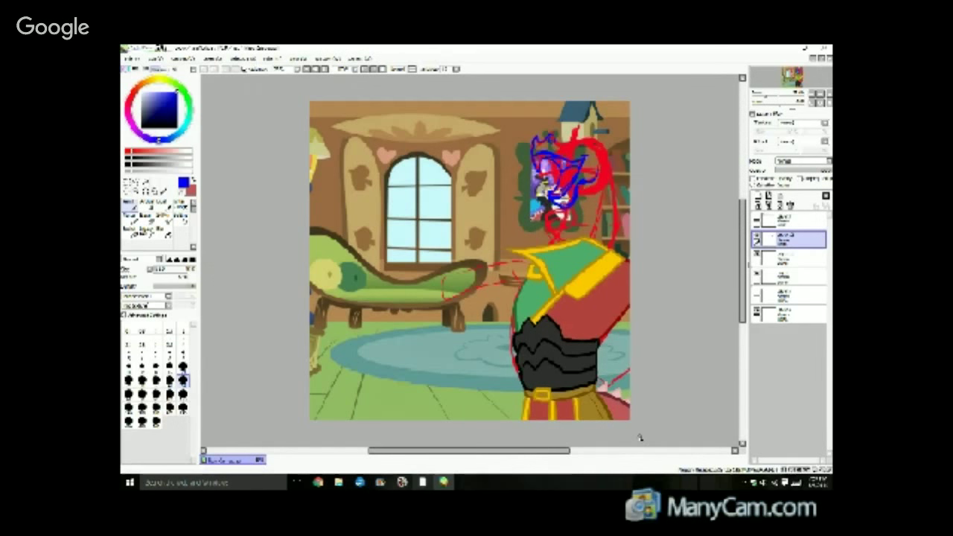
Open the neighbouring picture file with the purple couch scene as a second canvas.
{"action": "left_click", "coordinate": [131, 58]}
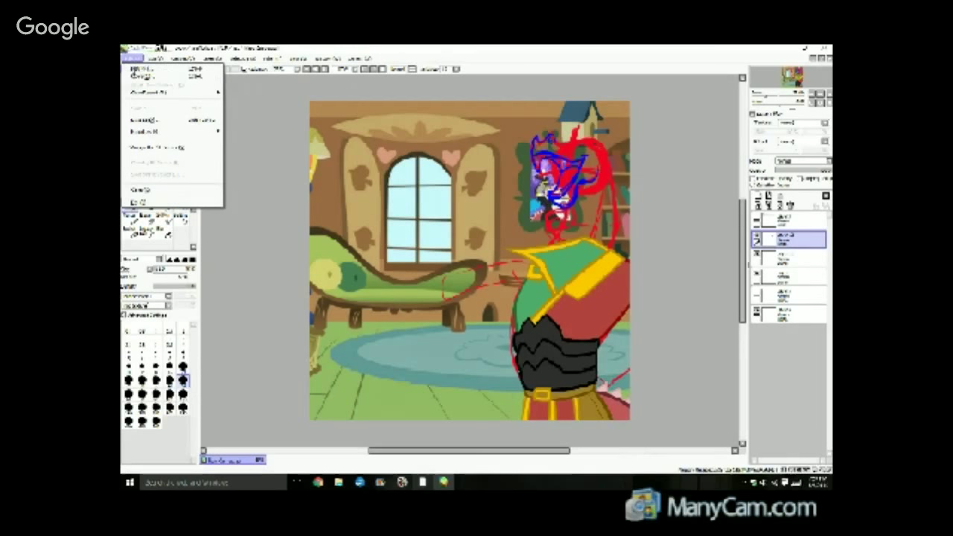
{"action": "left_click", "coordinate": [136, 77]}
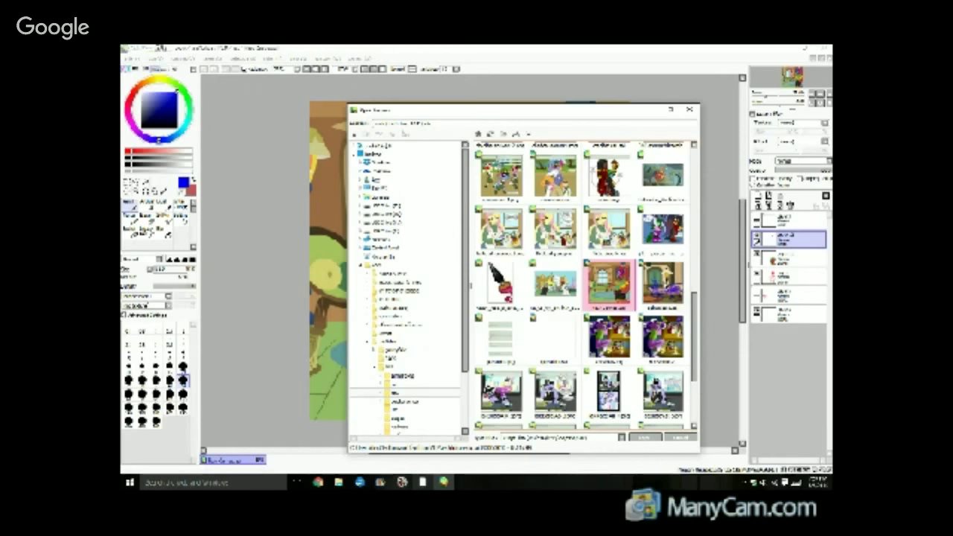
{"action": "left_click", "coordinate": [663, 286]}
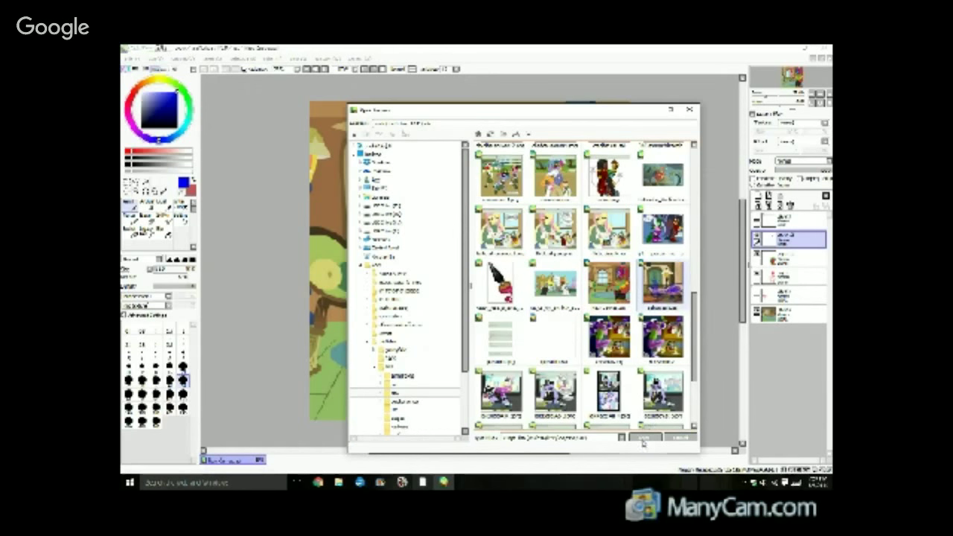
{"action": "scroll", "coordinate": [647, 415], "scroll_direction": "down", "scroll_amount": 3}
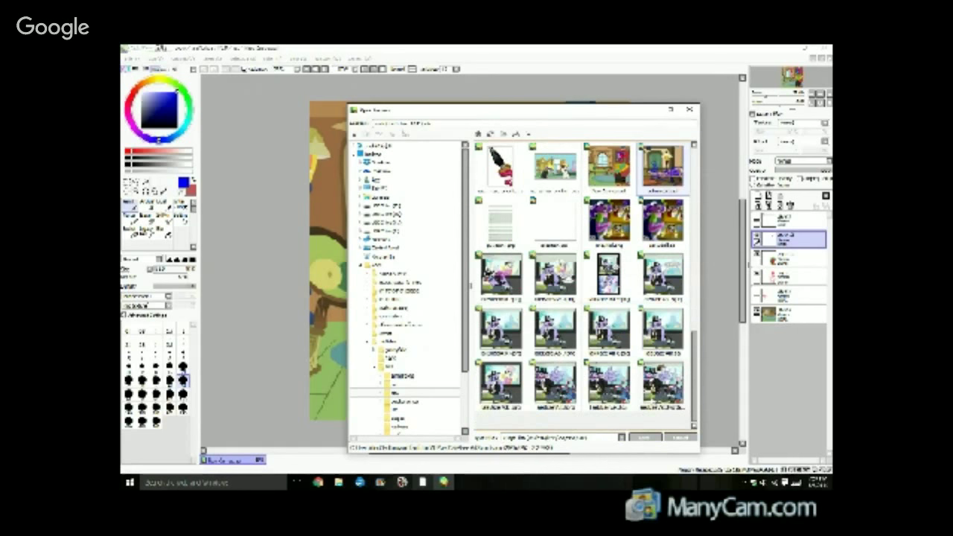
{"action": "scroll", "coordinate": [654, 401], "scroll_direction": "up", "scroll_amount": 1}
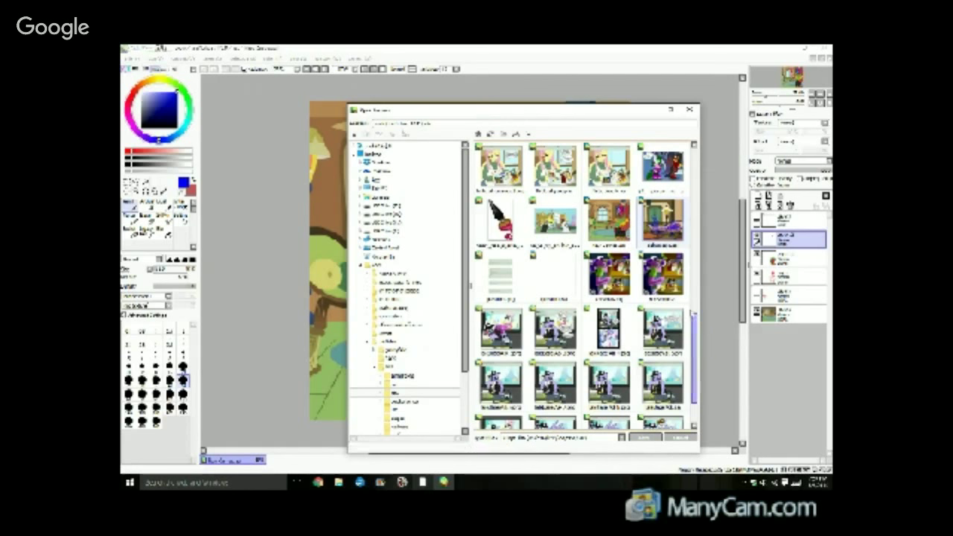
{"action": "left_click", "coordinate": [645, 438]}
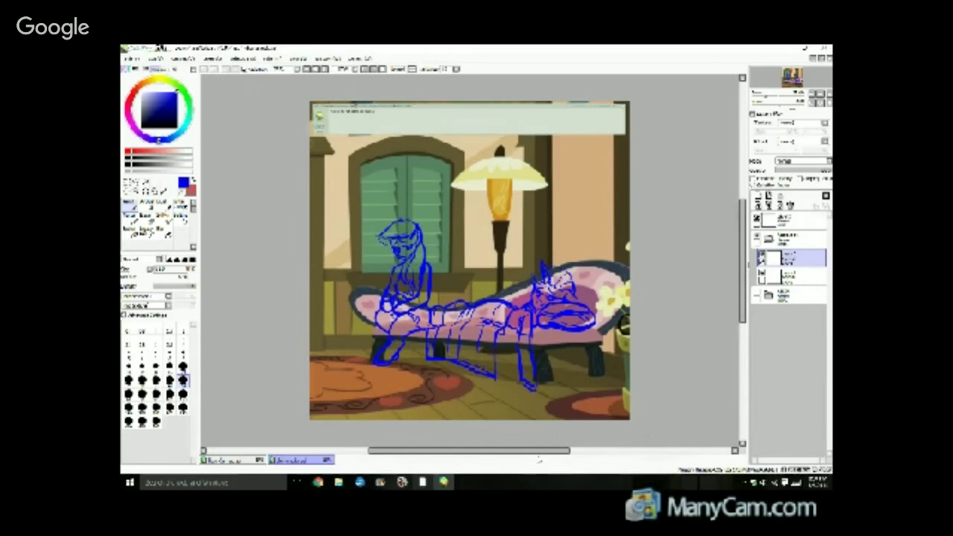
Expand the lower layer folder, make it visible and hide the couch-scene folder above it.
{"action": "left_click_drag", "start_coordinate": [536, 450], "coordinate": [516, 442]}
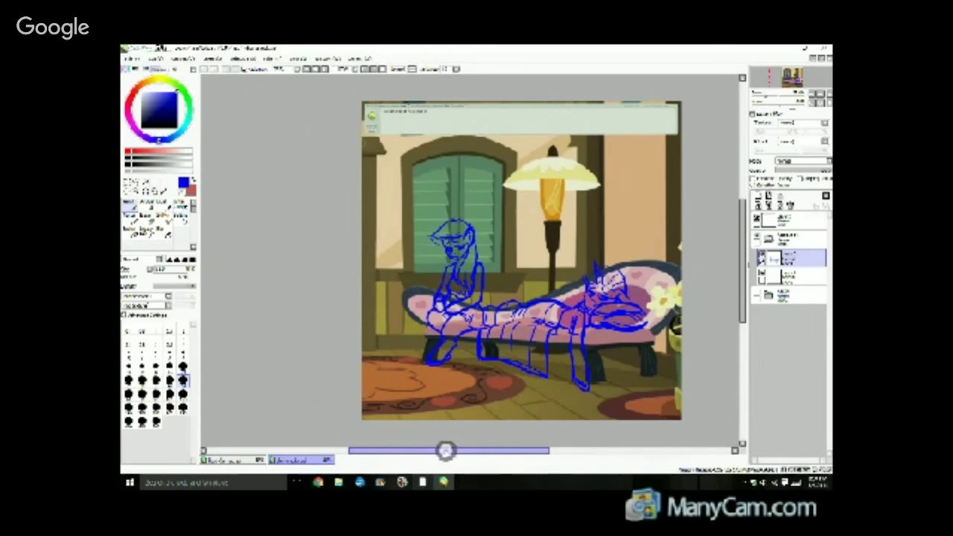
{"action": "left_click_drag", "start_coordinate": [445, 451], "coordinate": [467, 450]}
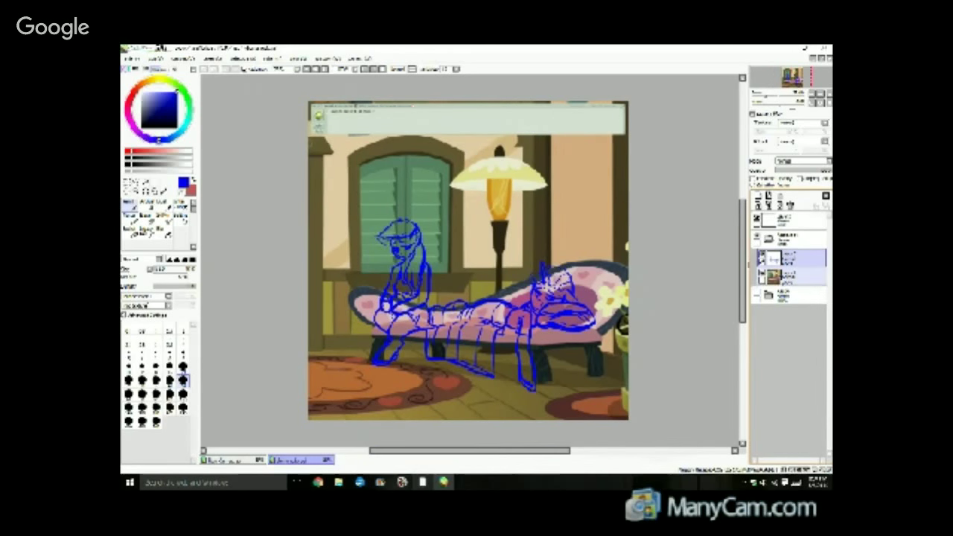
{"action": "left_click", "coordinate": [769, 297]}
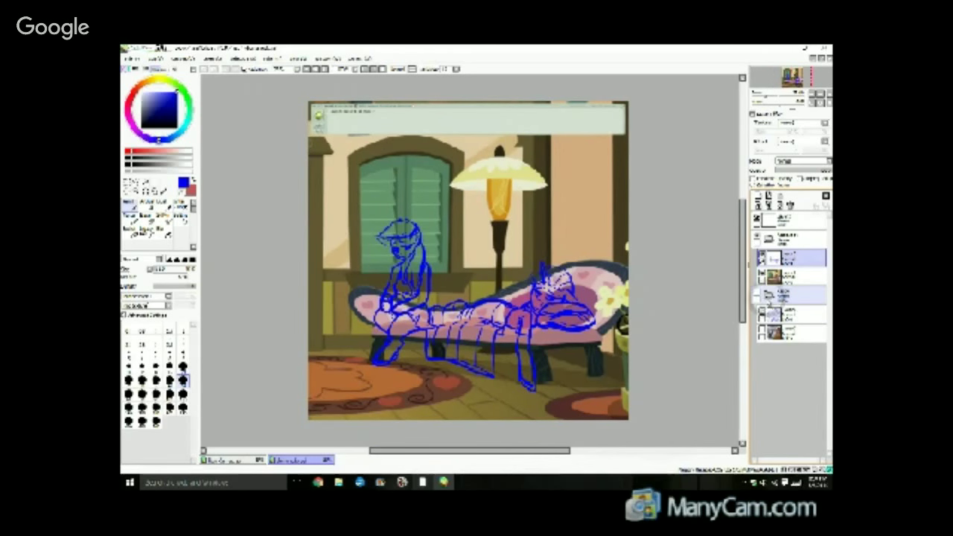
{"action": "left_click", "coordinate": [758, 293]}
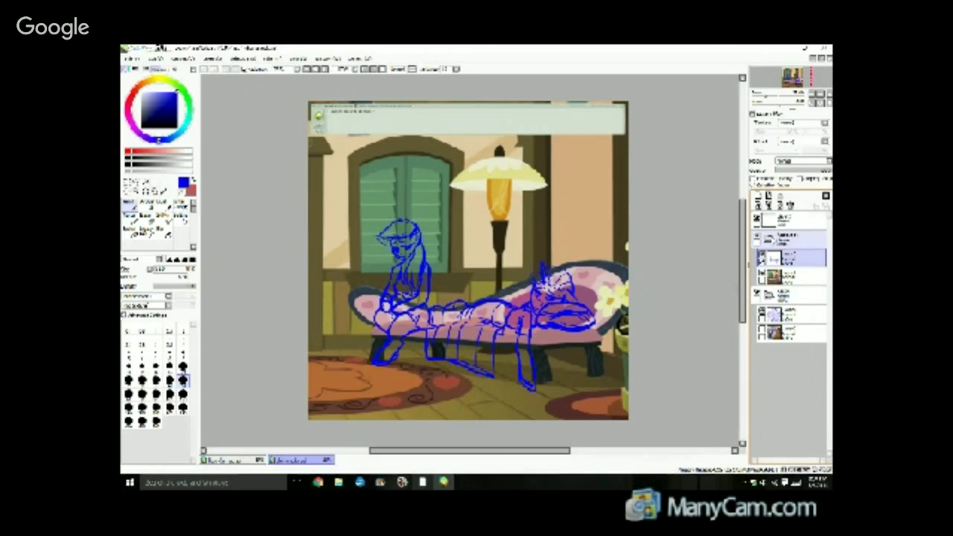
{"action": "left_click", "coordinate": [759, 237]}
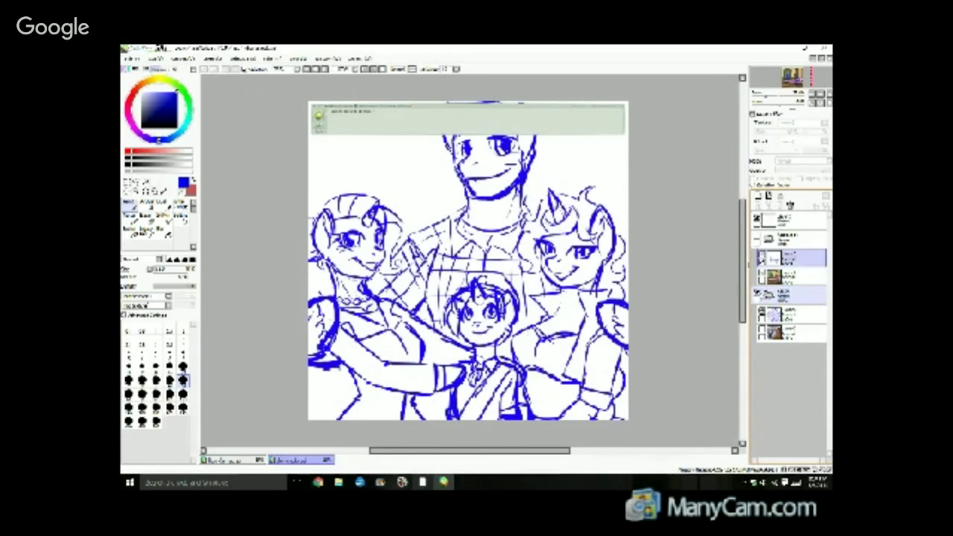
View the lower folder's blue group sketch and coloured boutique layers in turn, and show the couch-scene folder again.
{"action": "left_click", "coordinate": [779, 312]}
{"action": "left_click", "coordinate": [761, 313]}
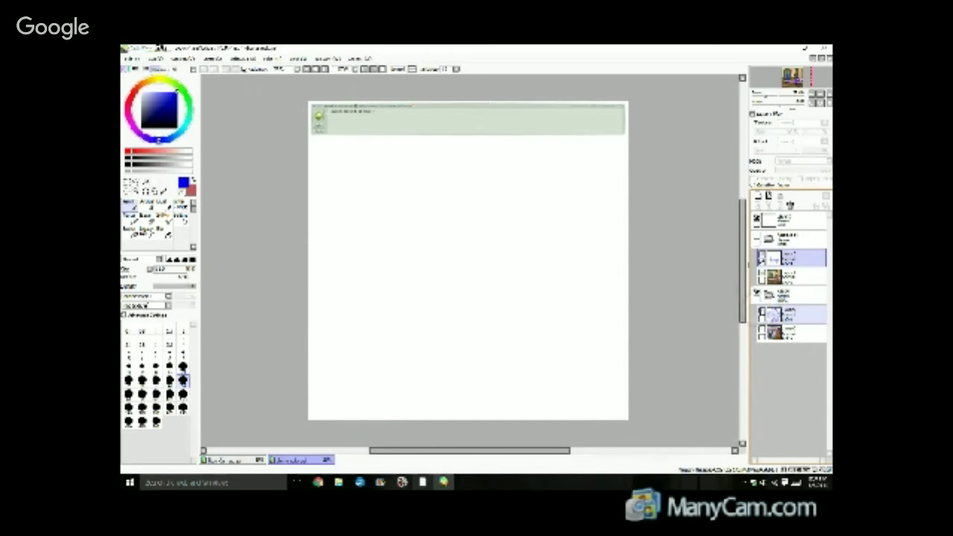
{"action": "left_click", "coordinate": [778, 331]}
{"action": "left_click", "coordinate": [761, 330]}
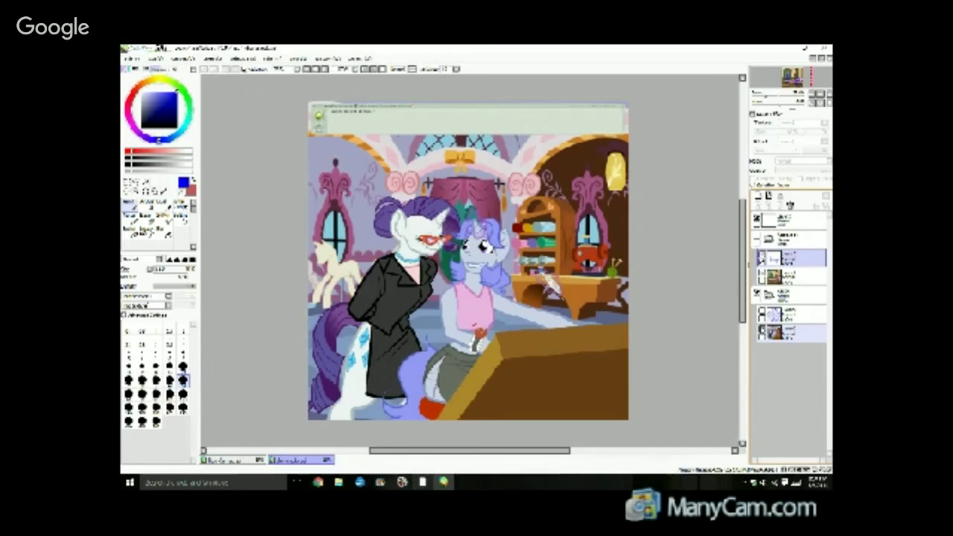
{"action": "left_click", "coordinate": [761, 331]}
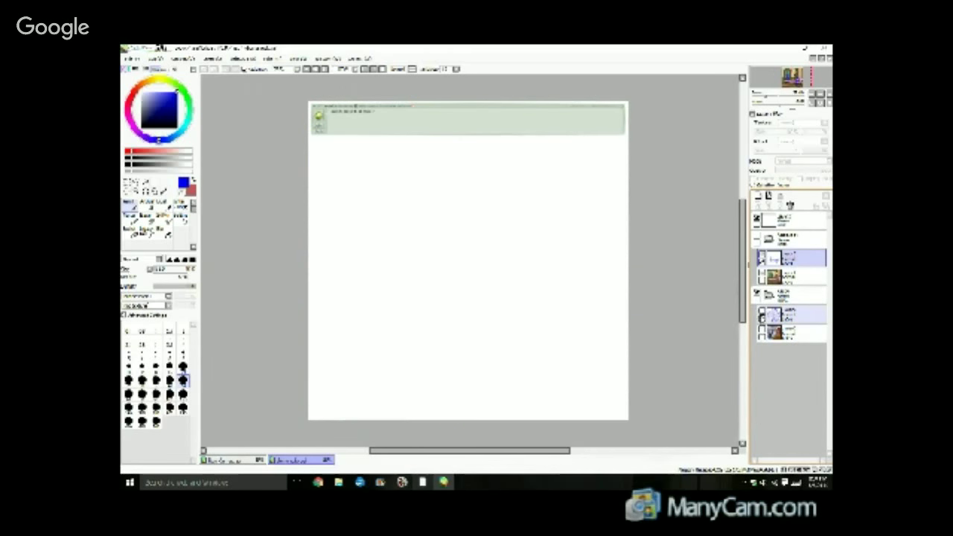
{"action": "left_click", "coordinate": [778, 313]}
{"action": "left_click", "coordinate": [761, 313]}
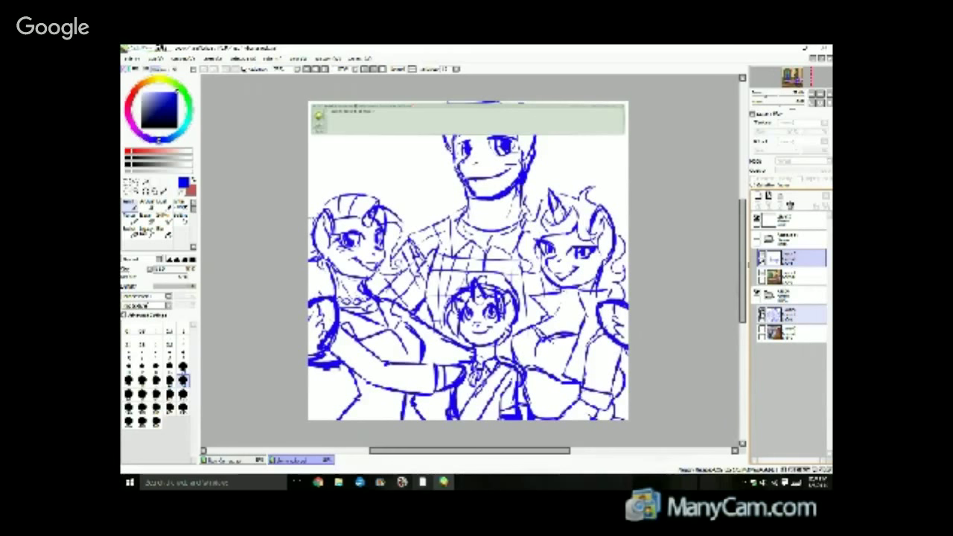
{"action": "left_click", "coordinate": [761, 313]}
{"action": "left_click", "coordinate": [778, 278]}
{"action": "left_click", "coordinate": [778, 240]}
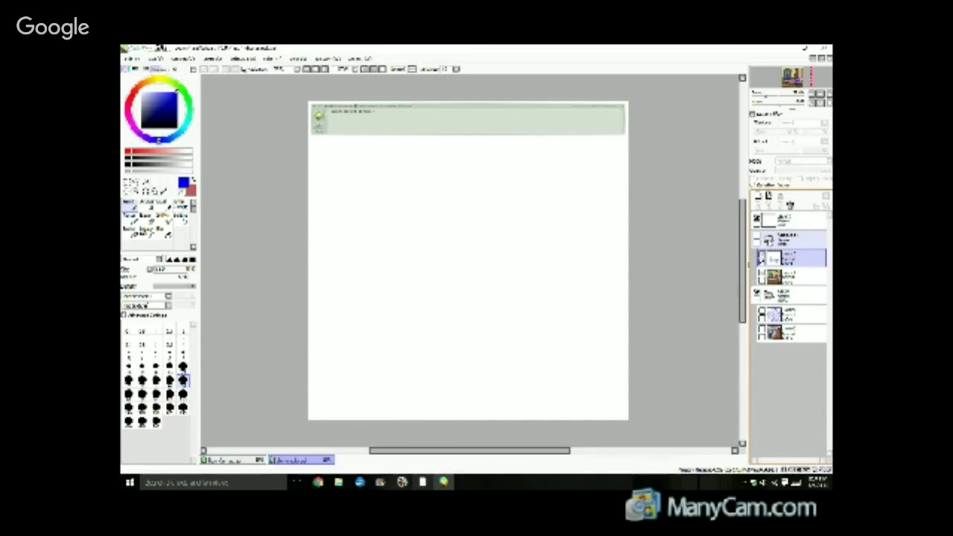
{"action": "left_click", "coordinate": [757, 237]}
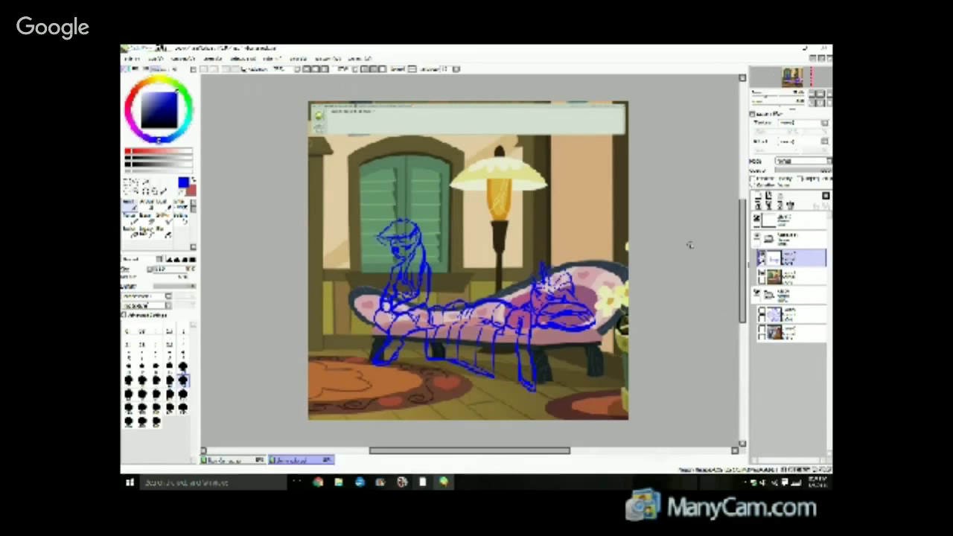
Turn on the coloured boutique layer in the lower folder and hide the couch-scene folder covering it.
{"action": "left_click", "coordinate": [763, 334]}
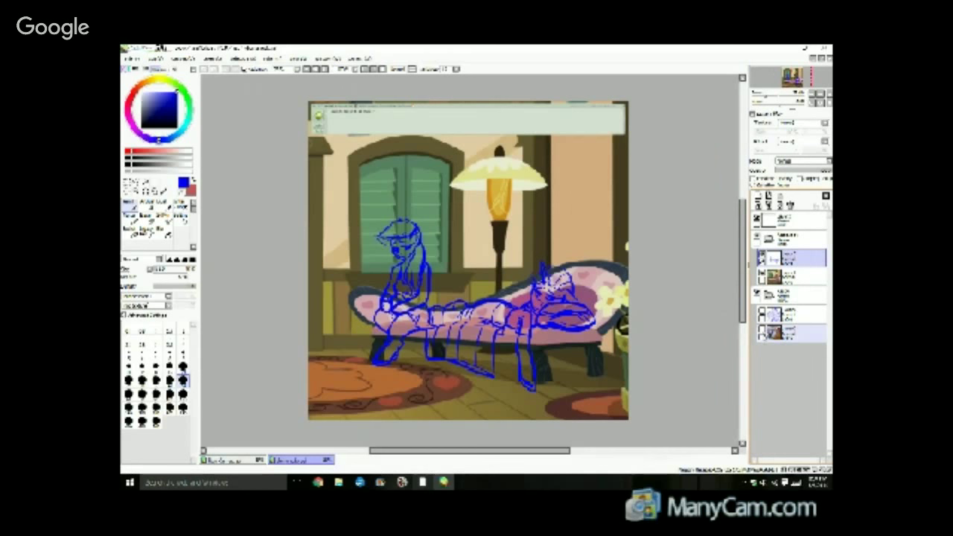
{"action": "left_click", "coordinate": [767, 333]}
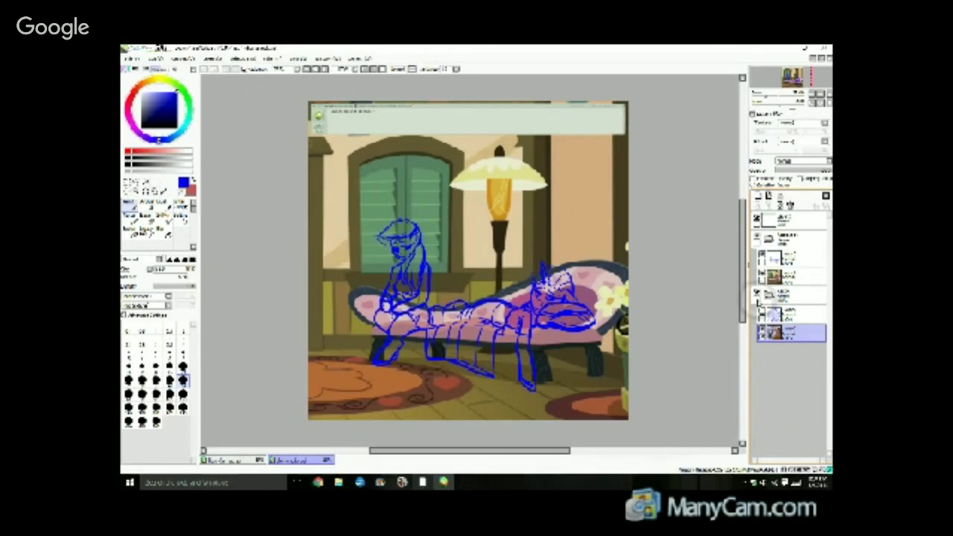
{"action": "left_click", "coordinate": [765, 236]}
{"action": "left_click", "coordinate": [758, 237]}
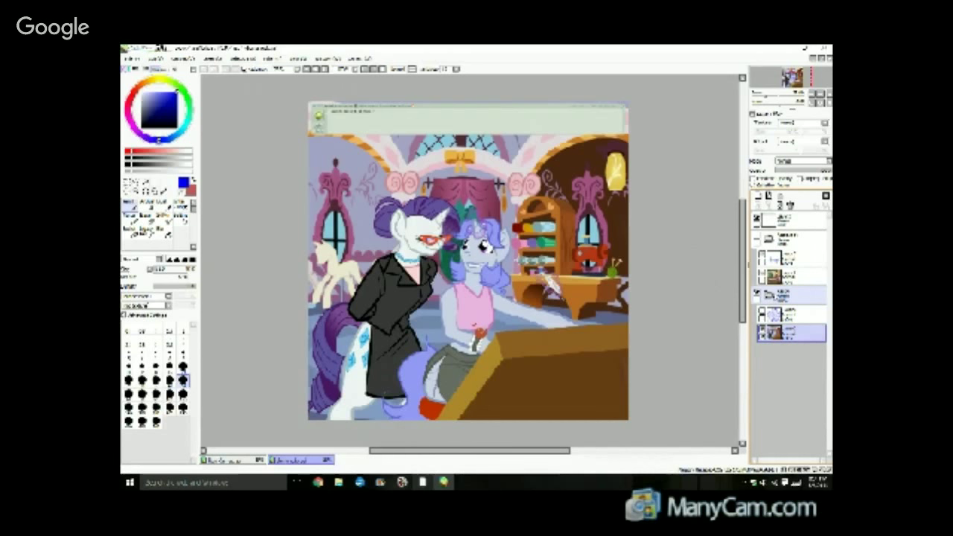
Collapse the lower layer folder and make the couch-scene folder visible again.
{"action": "left_click", "coordinate": [768, 312]}
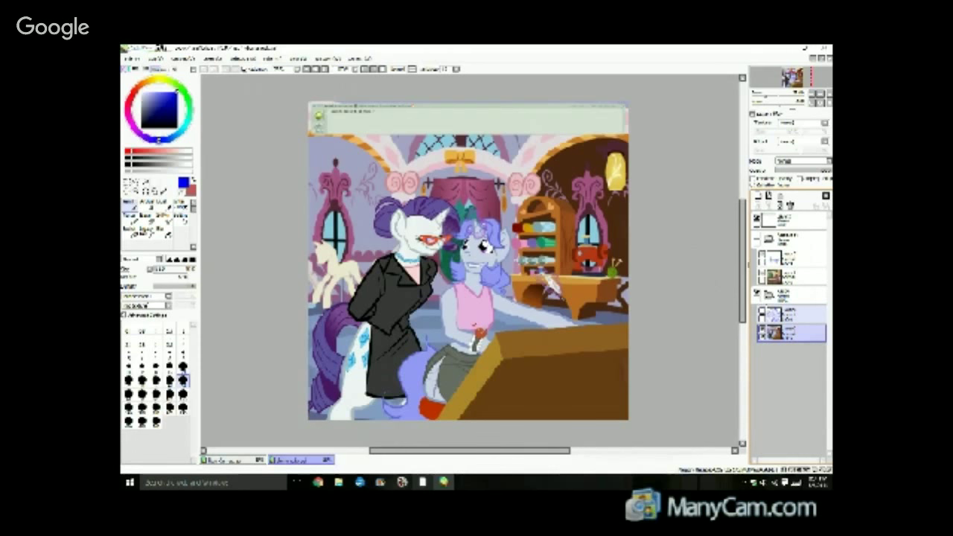
{"action": "left_click", "coordinate": [769, 295]}
{"action": "left_click", "coordinate": [757, 237]}
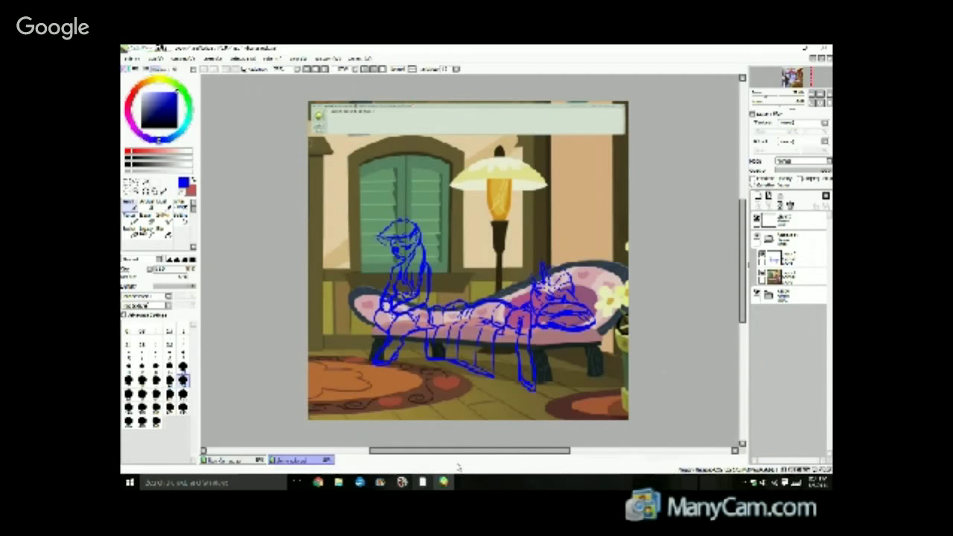
{"action": "mouse_move", "coordinate": [464, 451]}
{"action": "left_mouse_down"}
{"action": "mouse_move", "coordinate": [488, 451]}
{"action": "mouse_move", "coordinate": [465, 443]}
{"action": "left_mouse_up"}
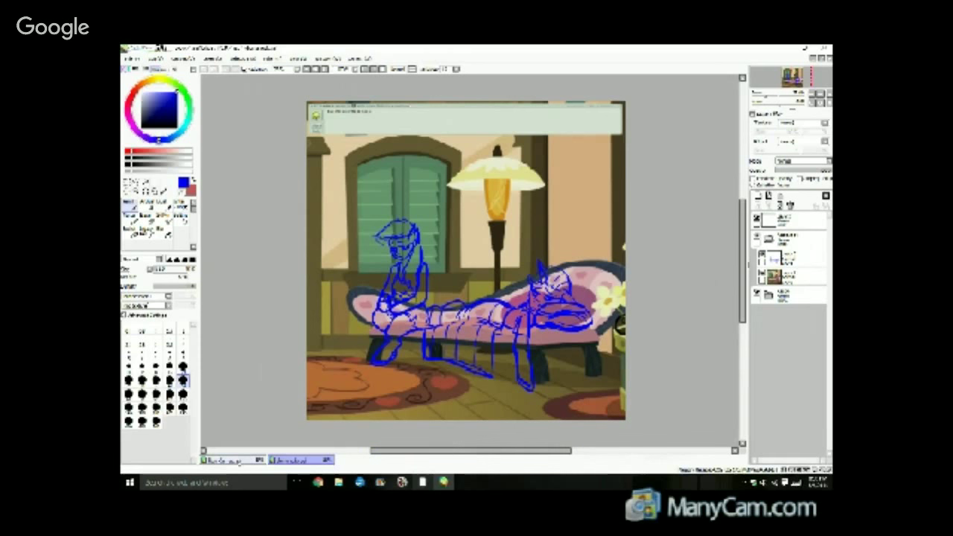
Switch to the green-couch canvas with the armoured figure and hide its room background layer.
{"action": "left_click", "coordinate": [237, 461]}
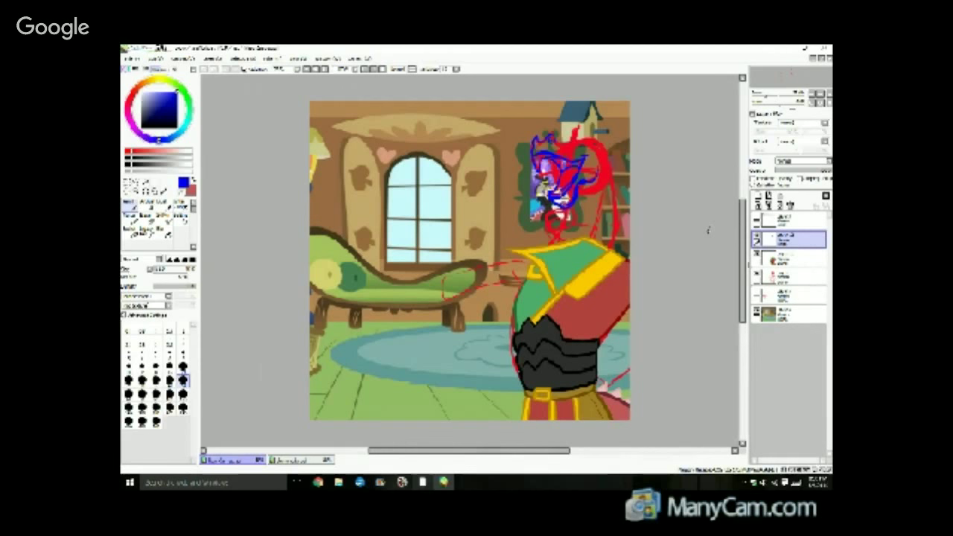
{"action": "scroll", "coordinate": [682, 153], "scroll_direction": "up", "scroll_amount": 1}
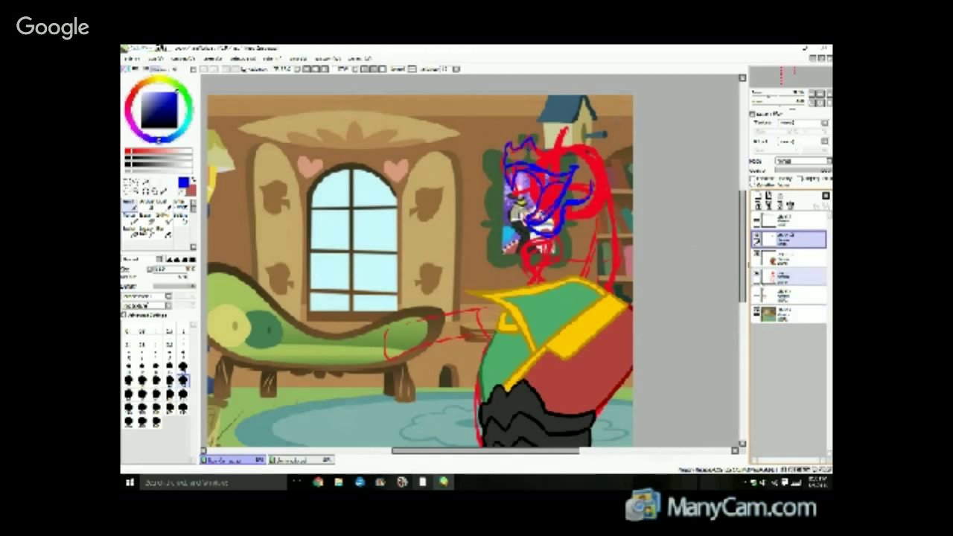
{"action": "left_click", "coordinate": [756, 313]}
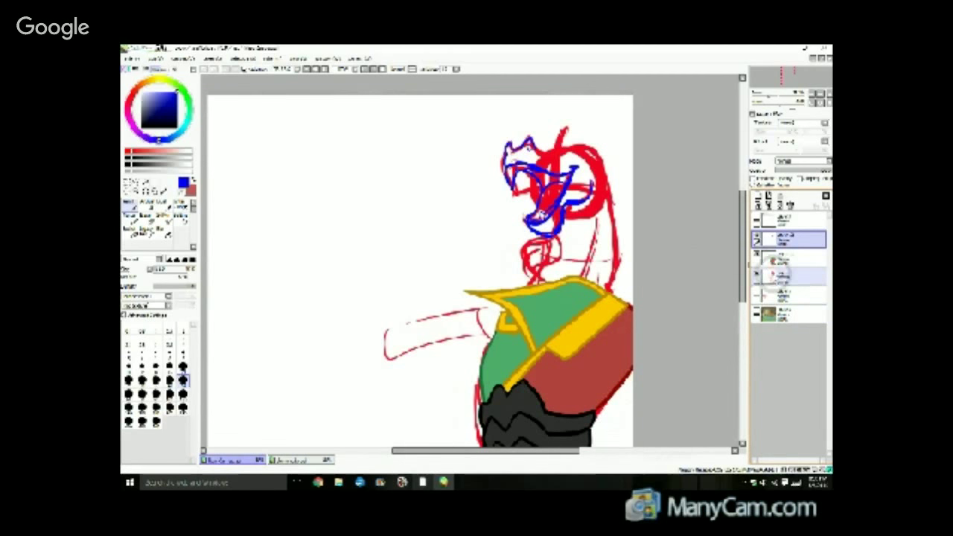
Lower the opacity of the red rough sketch layer to a faint pink and select the blue line layer.
{"action": "left_click", "coordinate": [782, 276]}
{"action": "left_click", "coordinate": [797, 170]}
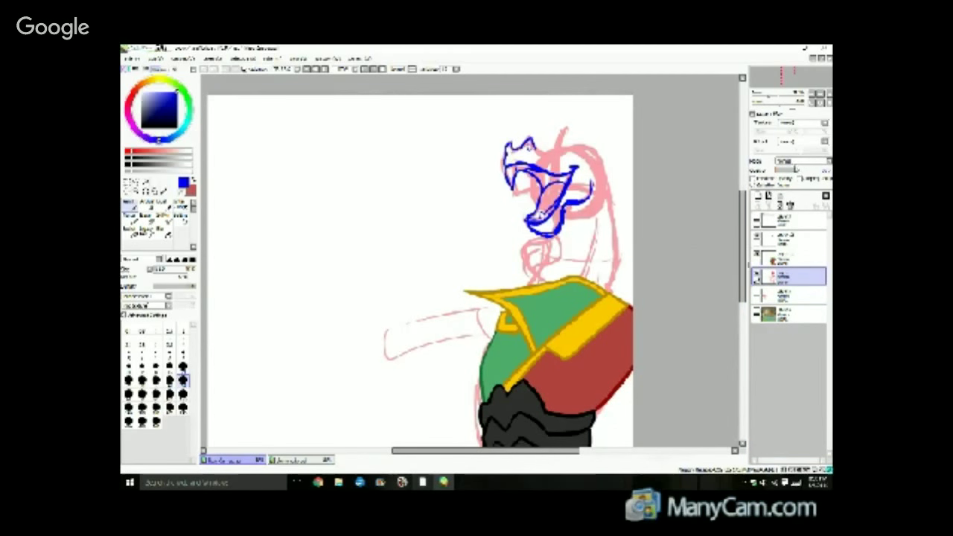
{"action": "left_click_drag", "start_coordinate": [796, 170], "coordinate": [791, 172]}
{"action": "left_click", "coordinate": [783, 238]}
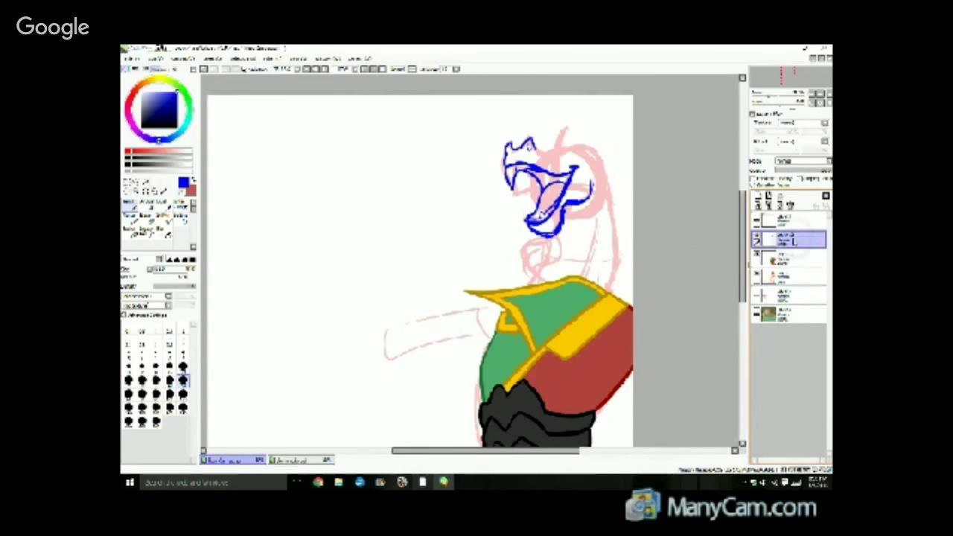
Draw the dragon's brow, the back of its skull, a pointed ear and a closed eye in blue over the pink sketch.
{"action": "scroll", "coordinate": [587, 126], "scroll_direction": "up", "scroll_amount": 1}
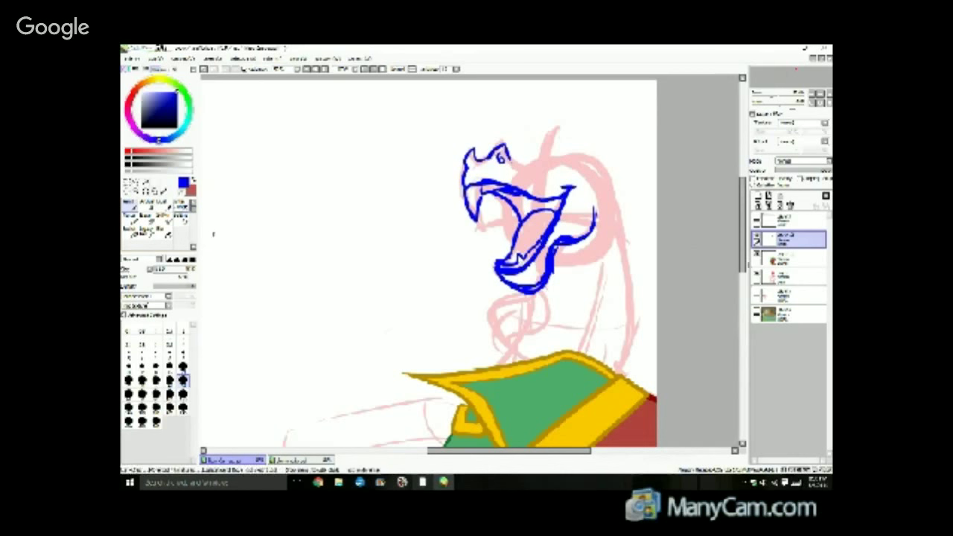
{"action": "mouse_move", "coordinate": [510, 156]}
{"action": "left_mouse_down"}
{"action": "mouse_move", "coordinate": [540, 171]}
{"action": "mouse_move", "coordinate": [532, 171]}
{"action": "mouse_move", "coordinate": [573, 158]}
{"action": "mouse_move", "coordinate": [596, 177]}
{"action": "mouse_move", "coordinate": [575, 159]}
{"action": "mouse_move", "coordinate": [606, 216]}
{"action": "left_mouse_up"}
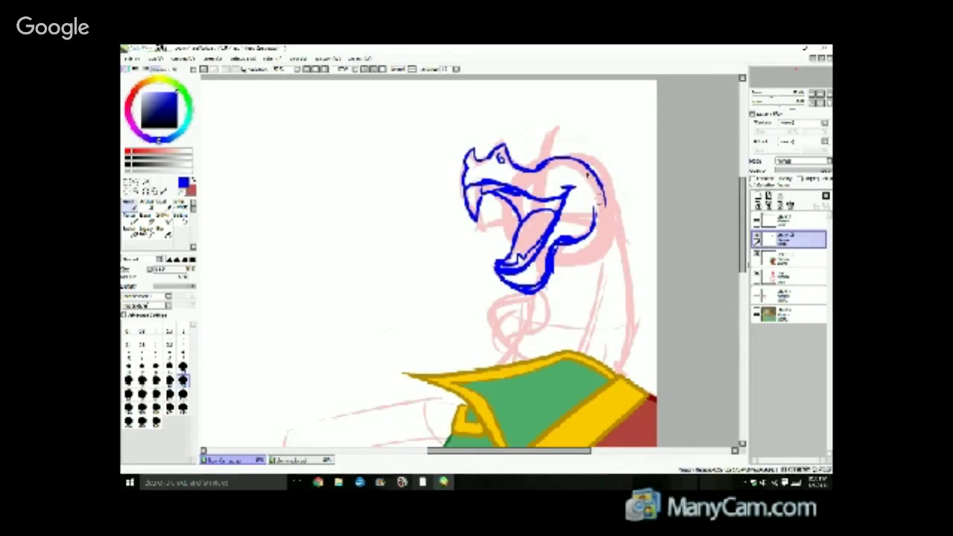
{"action": "left_click_drag", "start_coordinate": [596, 173], "coordinate": [608, 217]}
{"action": "mouse_move", "coordinate": [572, 157]}
{"action": "left_mouse_down"}
{"action": "mouse_move", "coordinate": [654, 216]}
{"action": "mouse_move", "coordinate": [630, 233]}
{"action": "mouse_move", "coordinate": [604, 220]}
{"action": "mouse_move", "coordinate": [640, 233]}
{"action": "mouse_move", "coordinate": [601, 212]}
{"action": "mouse_move", "coordinate": [654, 220]}
{"action": "mouse_move", "coordinate": [599, 208]}
{"action": "mouse_move", "coordinate": [599, 197]}
{"action": "mouse_move", "coordinate": [633, 226]}
{"action": "left_mouse_up"}
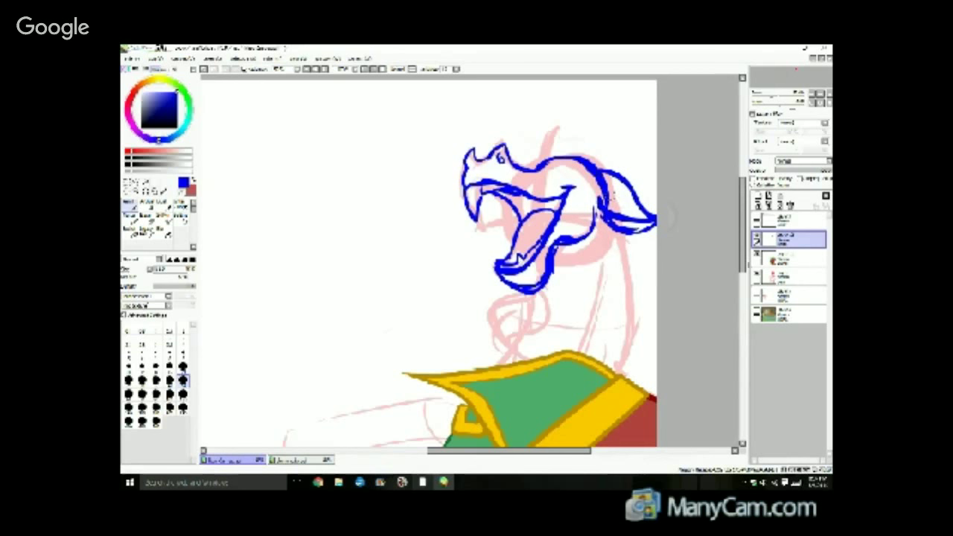
{"action": "mouse_move", "coordinate": [597, 198]}
{"action": "left_mouse_down"}
{"action": "mouse_move", "coordinate": [615, 227]}
{"action": "mouse_move", "coordinate": [640, 234]}
{"action": "mouse_move", "coordinate": [662, 217]}
{"action": "left_mouse_up"}
{"action": "mouse_move", "coordinate": [553, 172]}
{"action": "left_mouse_down"}
{"action": "mouse_move", "coordinate": [580, 179]}
{"action": "mouse_move", "coordinate": [553, 175]}
{"action": "left_mouse_up"}
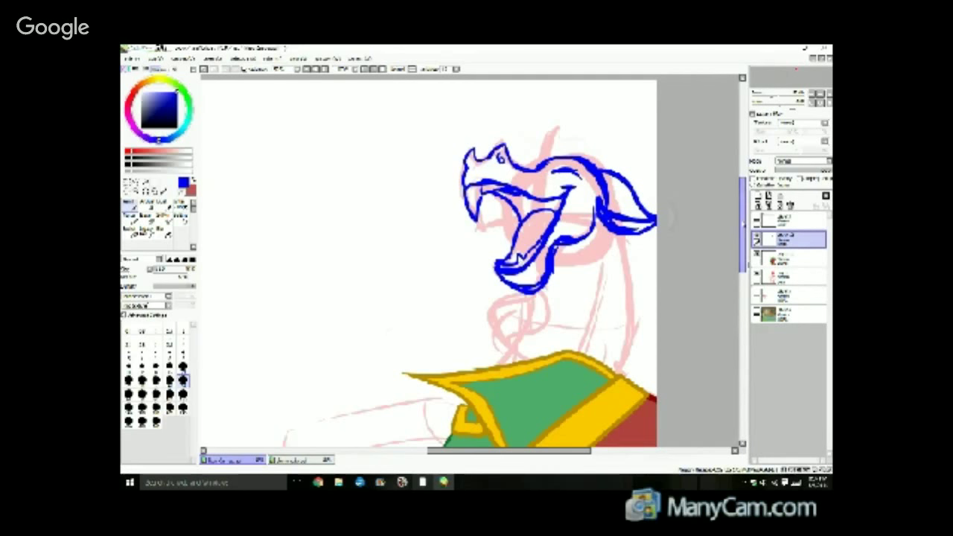
Draw a curved, pointed beard in blue hanging from the dragon's chin down to the gold collar edge.
{"action": "left_click_drag", "start_coordinate": [744, 224], "coordinate": [730, 242]}
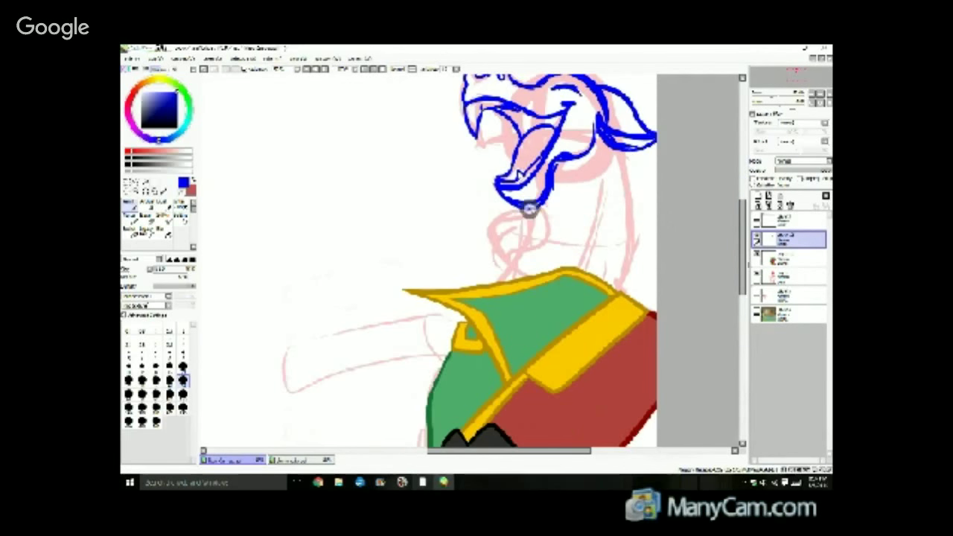
{"action": "mouse_move", "coordinate": [531, 211]}
{"action": "left_mouse_down"}
{"action": "mouse_move", "coordinate": [499, 238]}
{"action": "mouse_move", "coordinate": [531, 279]}
{"action": "left_mouse_up"}
{"action": "mouse_move", "coordinate": [533, 208]}
{"action": "left_mouse_down"}
{"action": "mouse_move", "coordinate": [525, 269]}
{"action": "mouse_move", "coordinate": [523, 249]}
{"action": "mouse_move", "coordinate": [543, 278]}
{"action": "mouse_move", "coordinate": [513, 259]}
{"action": "mouse_move", "coordinate": [532, 279]}
{"action": "left_mouse_up"}
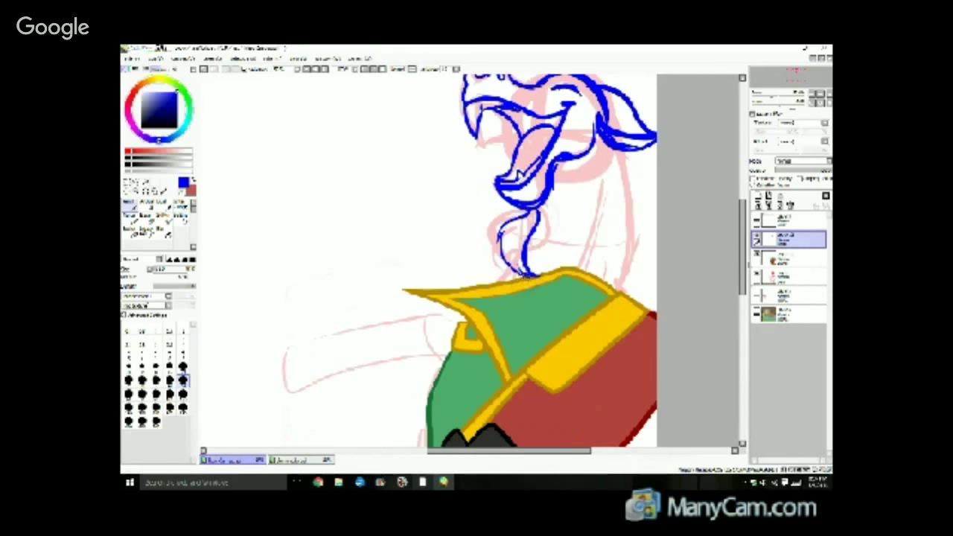
{"action": "left_click_drag", "start_coordinate": [535, 209], "coordinate": [533, 227]}
{"action": "scroll", "coordinate": [739, 238], "scroll_direction": "up", "scroll_amount": 5}
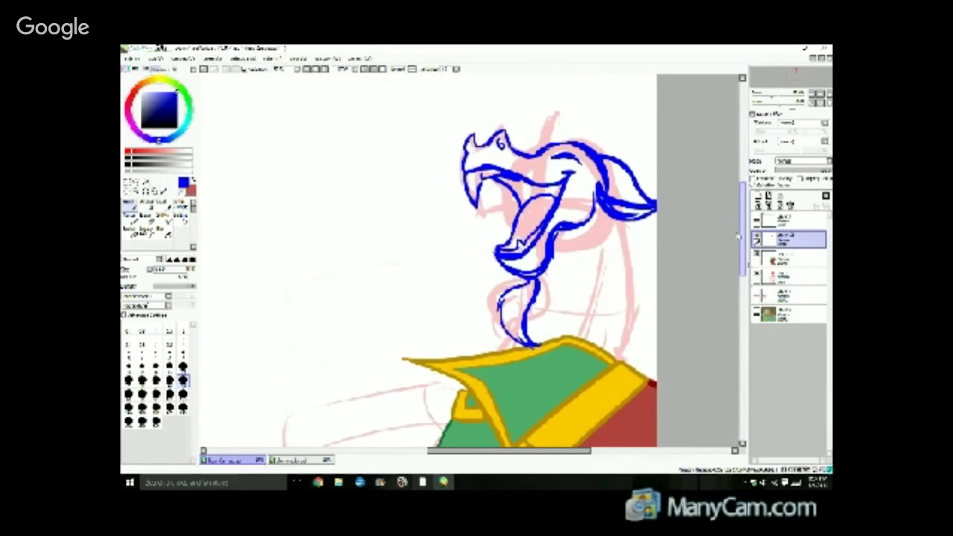
Draw the dragon's neck in blue with front, back and inner contours running into the collar, plus a ridge along the nape.
{"action": "scroll", "coordinate": [734, 234], "scroll_direction": "down", "scroll_amount": 5}
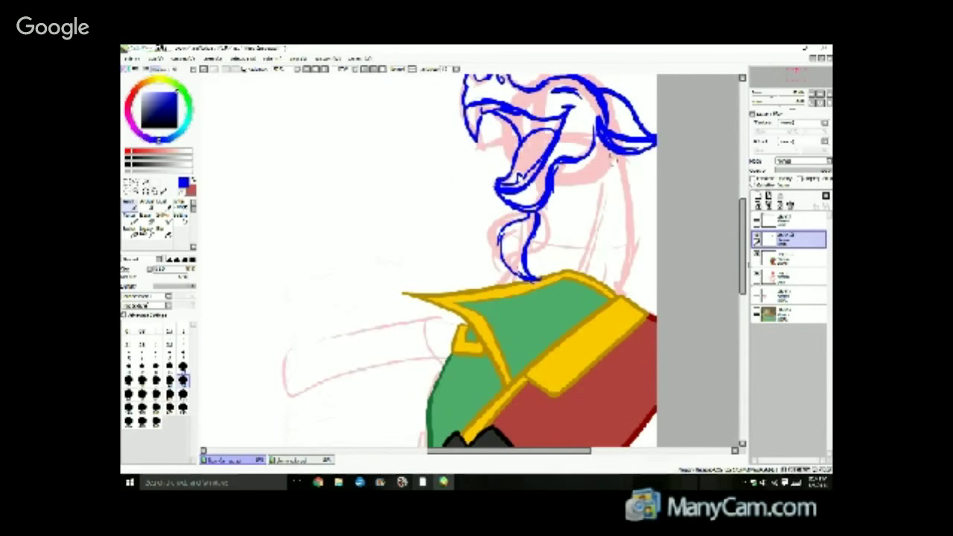
{"action": "mouse_move", "coordinate": [605, 143]}
{"action": "left_mouse_down"}
{"action": "mouse_move", "coordinate": [625, 232]}
{"action": "mouse_move", "coordinate": [613, 301]}
{"action": "mouse_move", "coordinate": [588, 315]}
{"action": "left_mouse_up"}
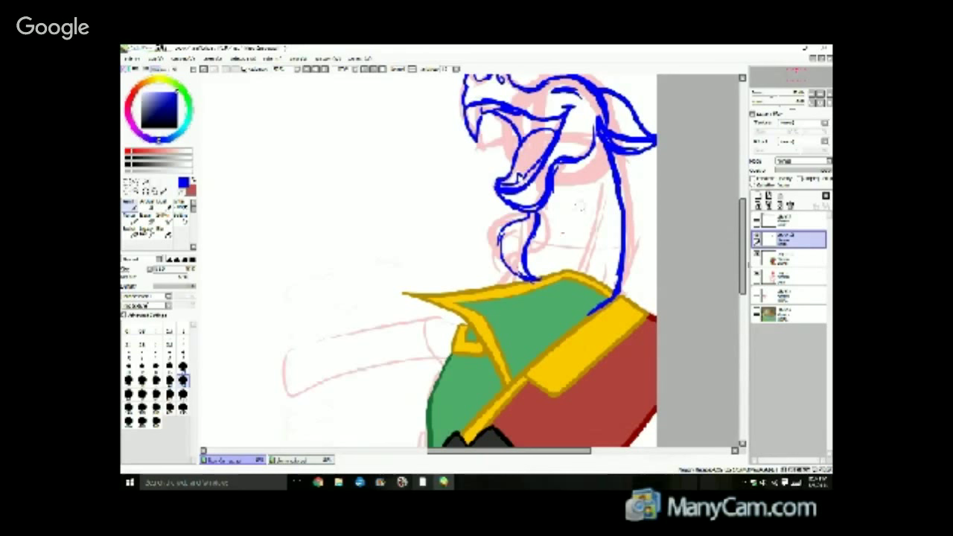
{"action": "mouse_move", "coordinate": [512, 277]}
{"action": "left_mouse_down"}
{"action": "mouse_move", "coordinate": [502, 311]}
{"action": "mouse_move", "coordinate": [511, 376]}
{"action": "left_mouse_up"}
{"action": "mouse_move", "coordinate": [587, 169]}
{"action": "left_mouse_down"}
{"action": "mouse_move", "coordinate": [594, 223]}
{"action": "mouse_move", "coordinate": [541, 328]}
{"action": "left_mouse_up"}
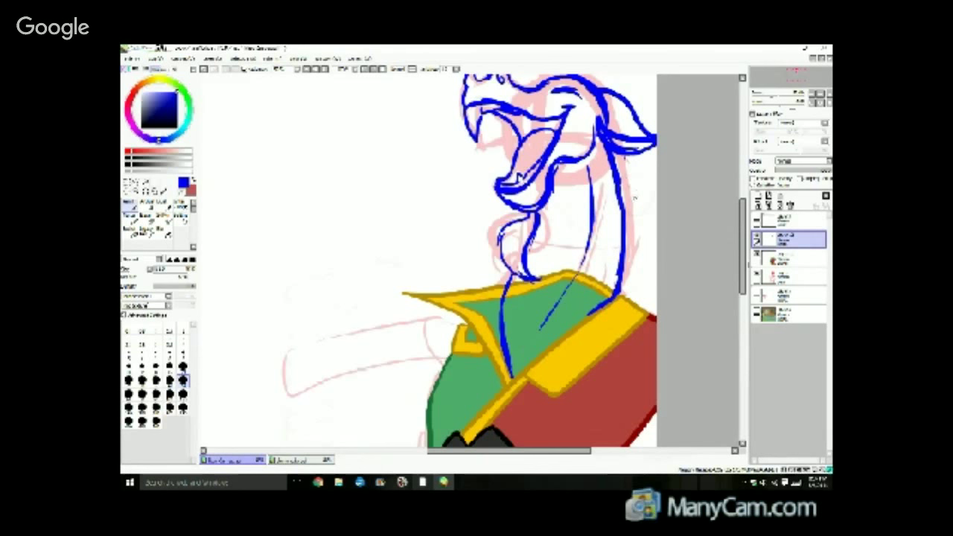
{"action": "mouse_move", "coordinate": [624, 165]}
{"action": "left_mouse_down"}
{"action": "mouse_move", "coordinate": [635, 225]}
{"action": "mouse_move", "coordinate": [620, 293]}
{"action": "left_mouse_up"}
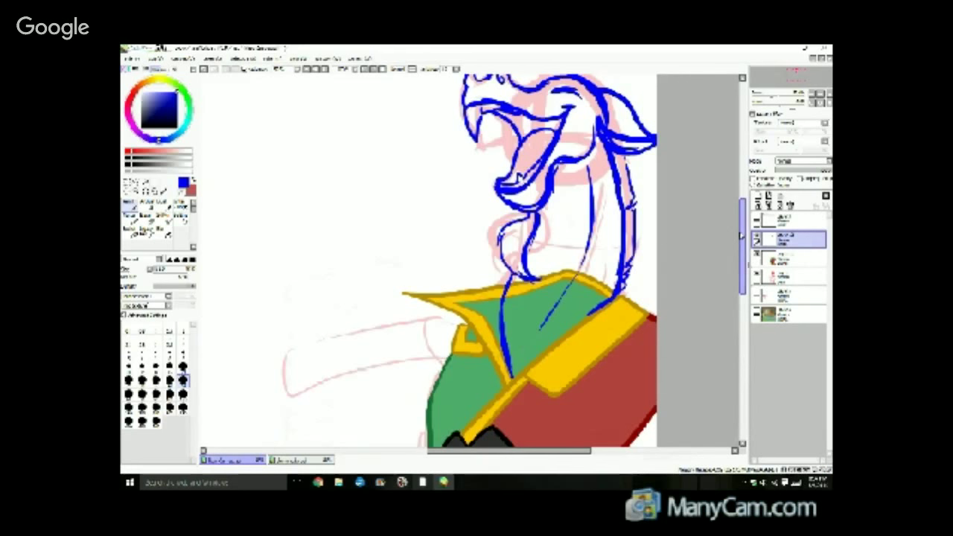
Draw a wavy horn behind the dragon's head, a jagged horn above the forehead and a small spike on the brow.
{"action": "left_click_drag", "start_coordinate": [742, 235], "coordinate": [742, 199]}
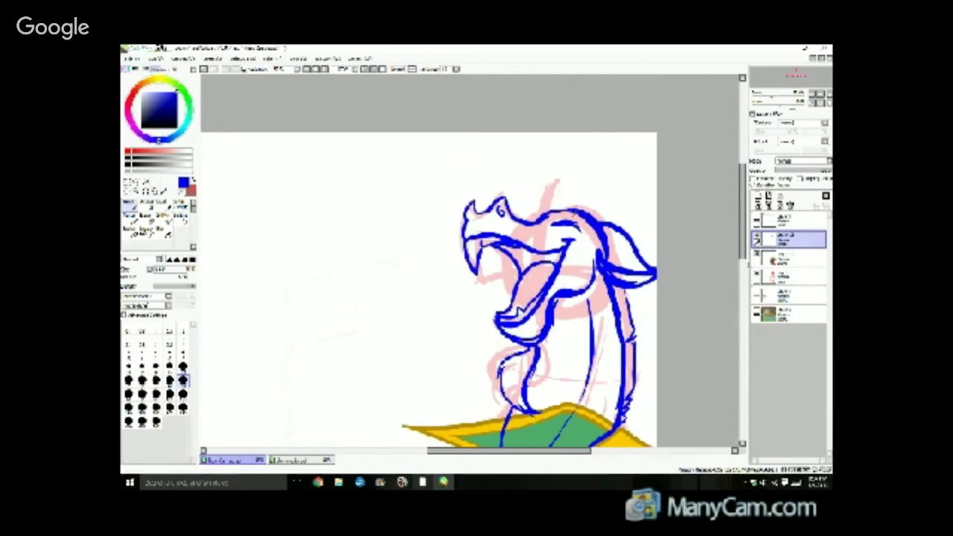
{"action": "mouse_move", "coordinate": [577, 209]}
{"action": "left_mouse_down"}
{"action": "mouse_move", "coordinate": [599, 213]}
{"action": "mouse_move", "coordinate": [649, 184]}
{"action": "mouse_move", "coordinate": [633, 203]}
{"action": "left_mouse_up"}
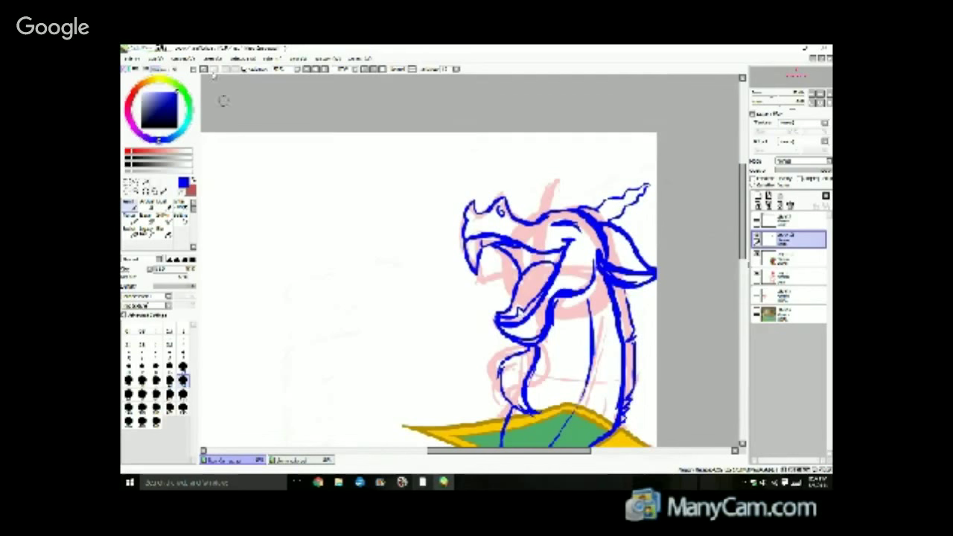
{"action": "mouse_move", "coordinate": [552, 211]}
{"action": "left_mouse_down"}
{"action": "mouse_move", "coordinate": [615, 164]}
{"action": "mouse_move", "coordinate": [556, 203]}
{"action": "mouse_move", "coordinate": [574, 182]}
{"action": "mouse_move", "coordinate": [562, 210]}
{"action": "mouse_move", "coordinate": [590, 179]}
{"action": "mouse_move", "coordinate": [541, 202]}
{"action": "mouse_move", "coordinate": [564, 188]}
{"action": "left_mouse_up"}
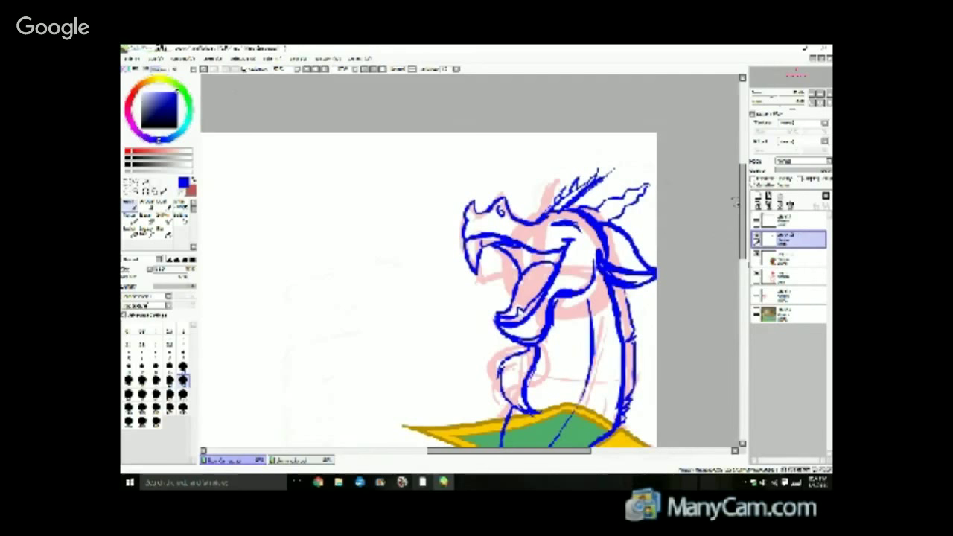
{"action": "left_click_drag", "start_coordinate": [742, 192], "coordinate": [658, 178]}
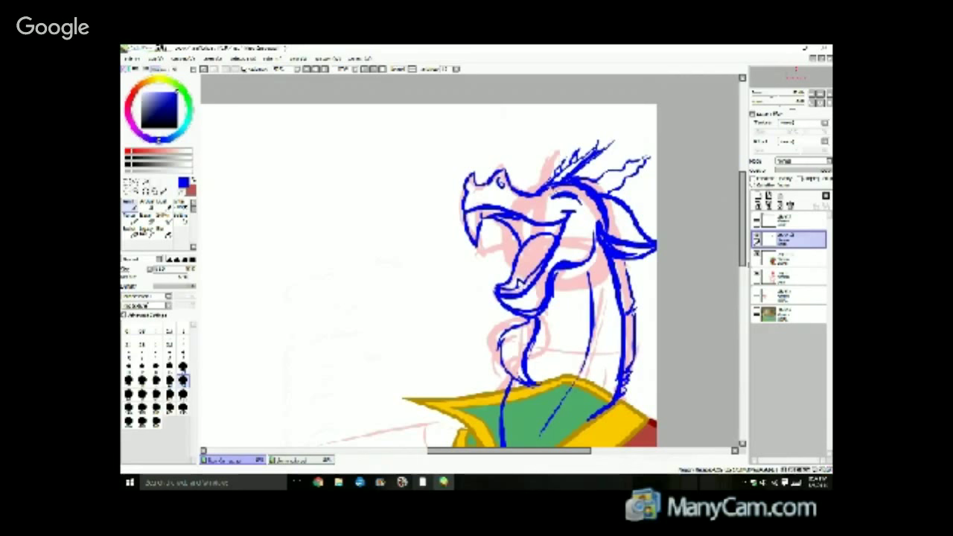
{"action": "key", "text": "e"}
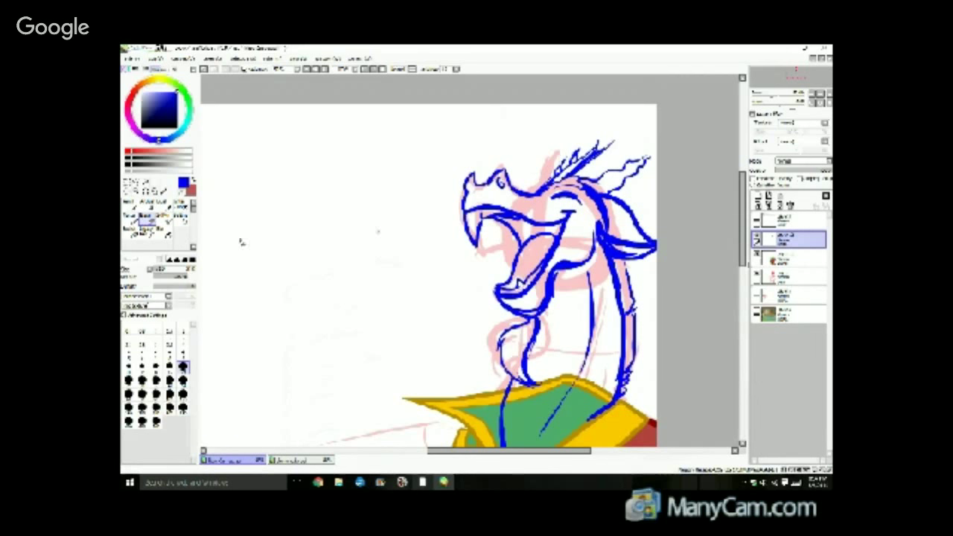
{"action": "left_click", "coordinate": [131, 205]}
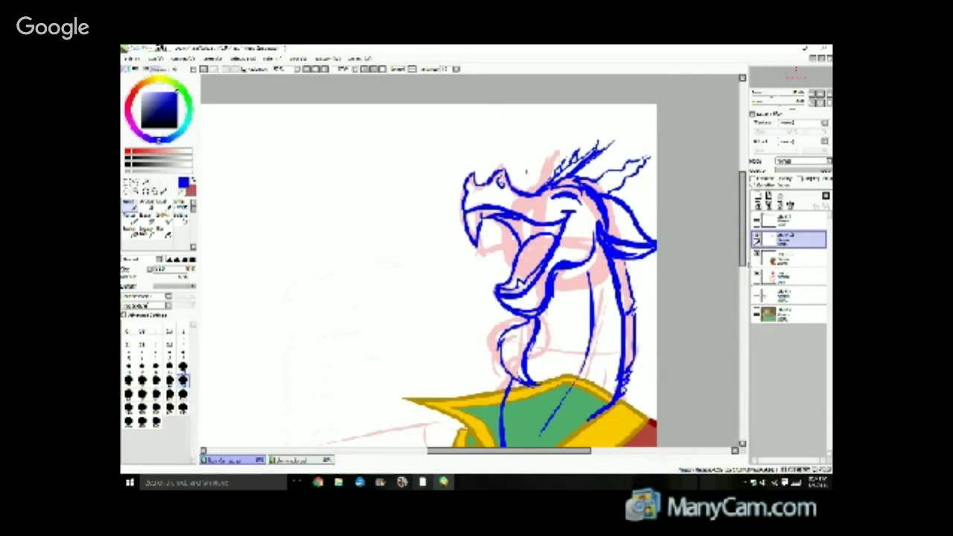
{"action": "left_click_drag", "start_coordinate": [539, 178], "coordinate": [549, 187]}
Complete the wavy horn above the dragon's ear with its lower edge and ring segments in blue.
{"action": "scroll", "coordinate": [738, 278], "scroll_direction": "down", "scroll_amount": 4}
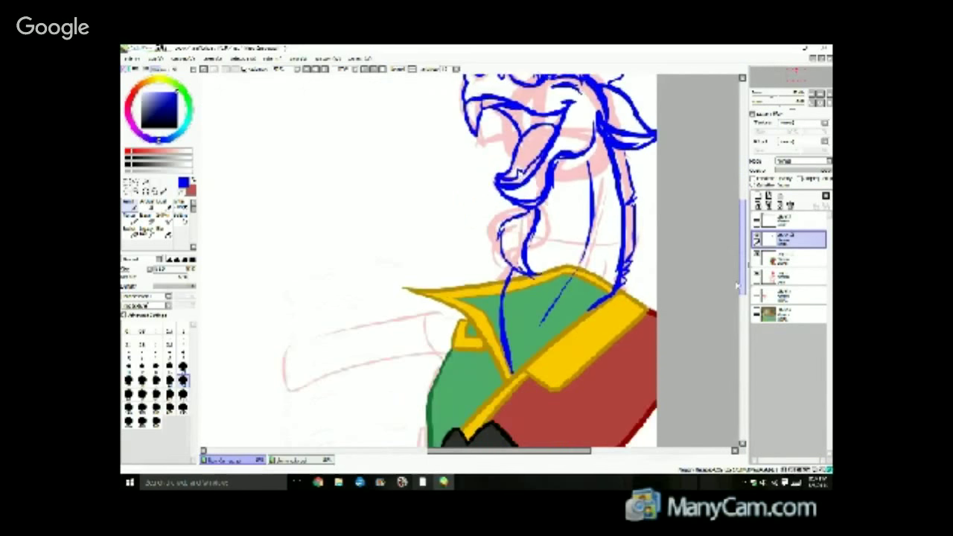
{"action": "left_click_drag", "start_coordinate": [739, 289], "coordinate": [720, 347]}
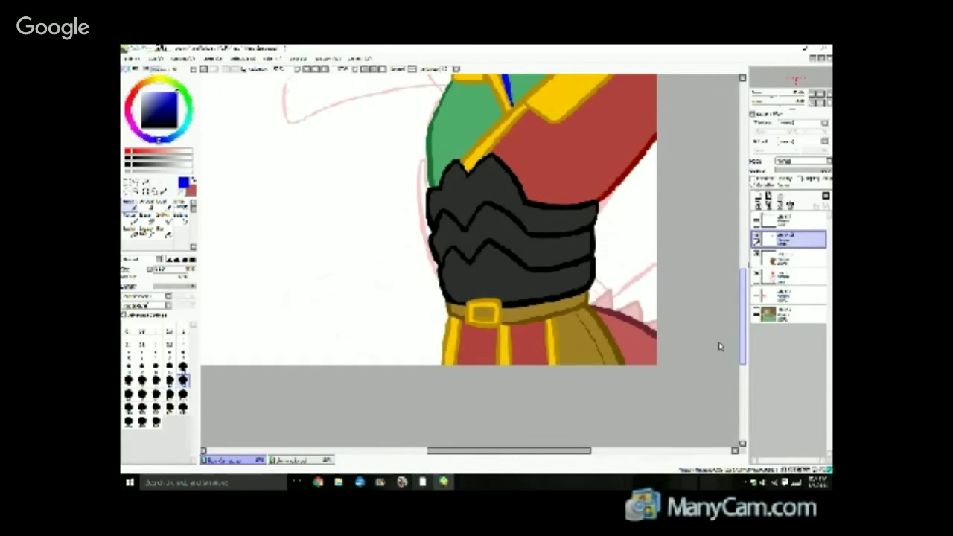
{"action": "scroll", "coordinate": [712, 232], "scroll_direction": "up", "scroll_amount": 6}
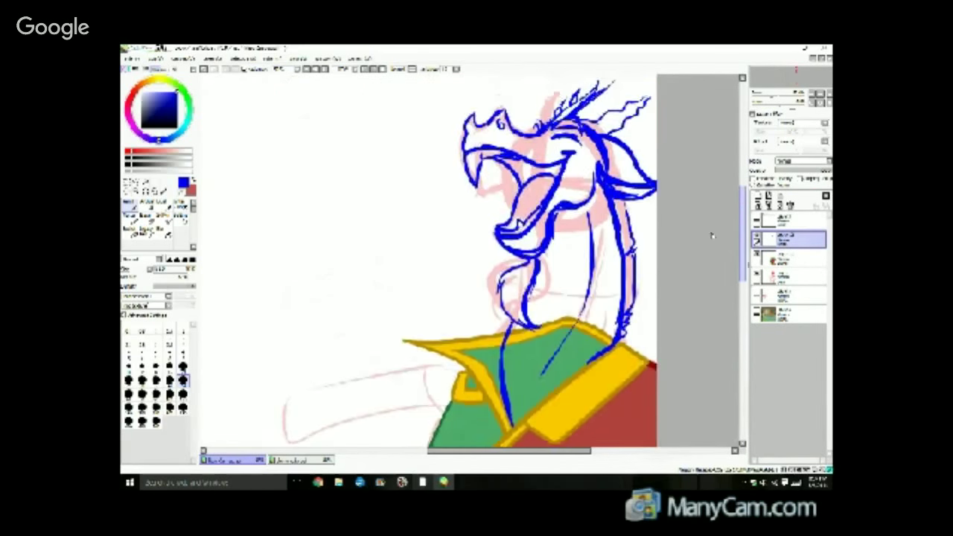
{"action": "scroll", "coordinate": [712, 231], "scroll_direction": "down", "scroll_amount": 3}
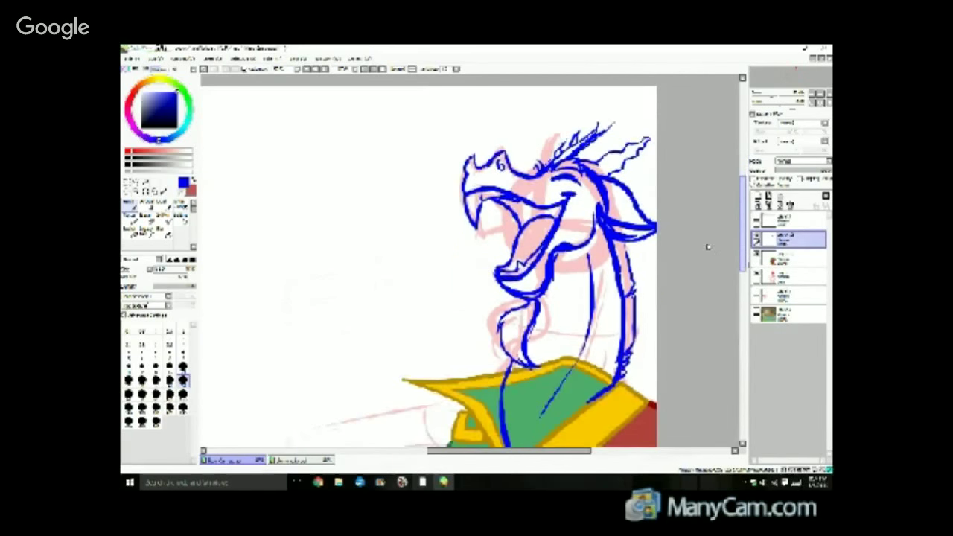
{"action": "scroll", "coordinate": [710, 250], "scroll_direction": "up", "scroll_amount": 1}
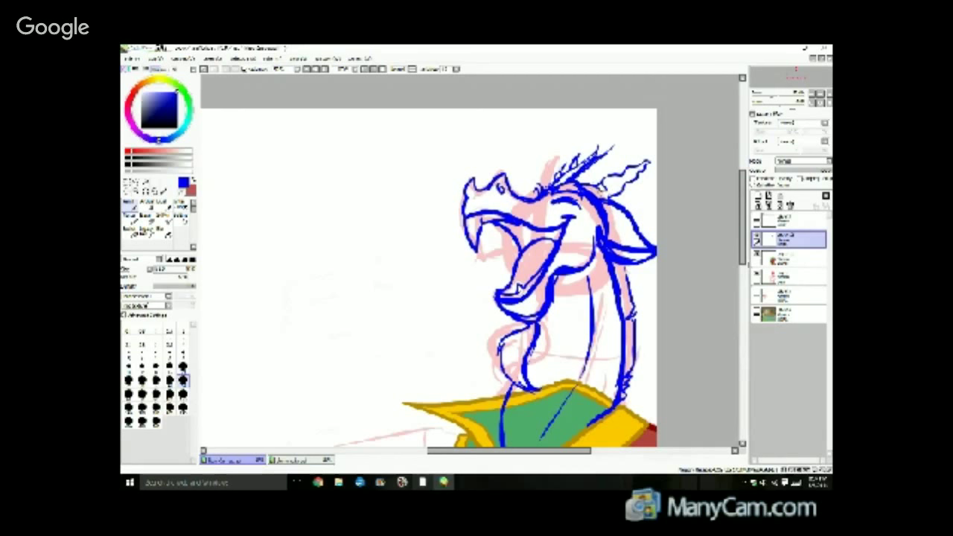
{"action": "mouse_move", "coordinate": [601, 200]}
{"action": "left_mouse_down"}
{"action": "mouse_move", "coordinate": [633, 164]}
{"action": "mouse_move", "coordinate": [645, 165]}
{"action": "mouse_move", "coordinate": [629, 187]}
{"action": "mouse_move", "coordinate": [639, 180]}
{"action": "left_mouse_up"}
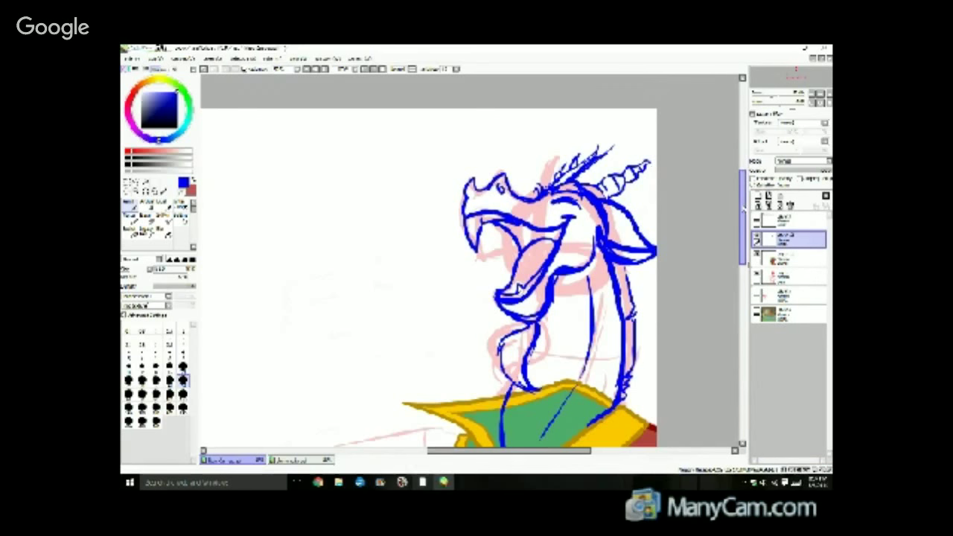
Examine how the blue head and neck lines fit the coloured torso, from the horns down to the belt.
{"action": "left_click_drag", "start_coordinate": [742, 209], "coordinate": [741, 242]}
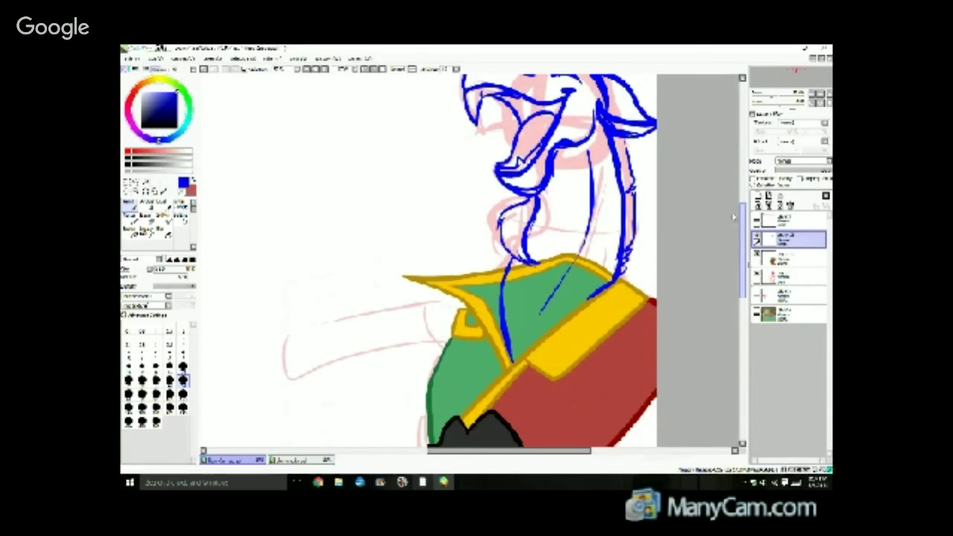
{"action": "scroll", "coordinate": [734, 216], "scroll_direction": "up", "scroll_amount": 5}
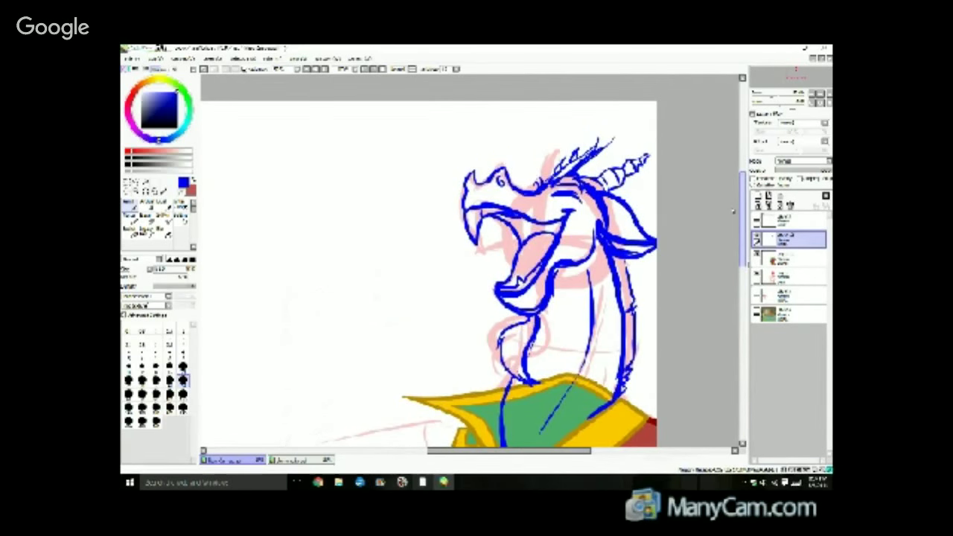
{"action": "scroll", "coordinate": [734, 212], "scroll_direction": "up", "scroll_amount": 2}
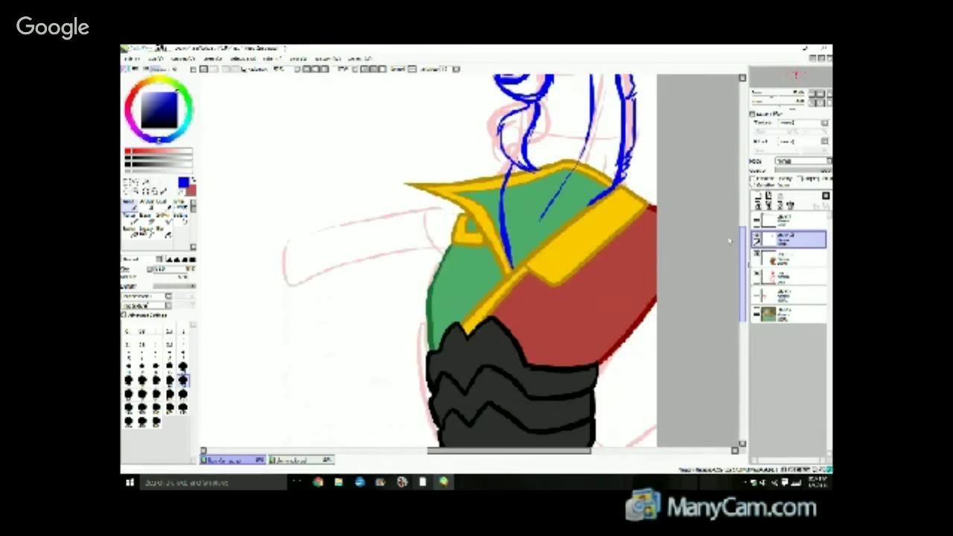
{"action": "scroll", "coordinate": [721, 271], "scroll_direction": "down", "scroll_amount": 3}
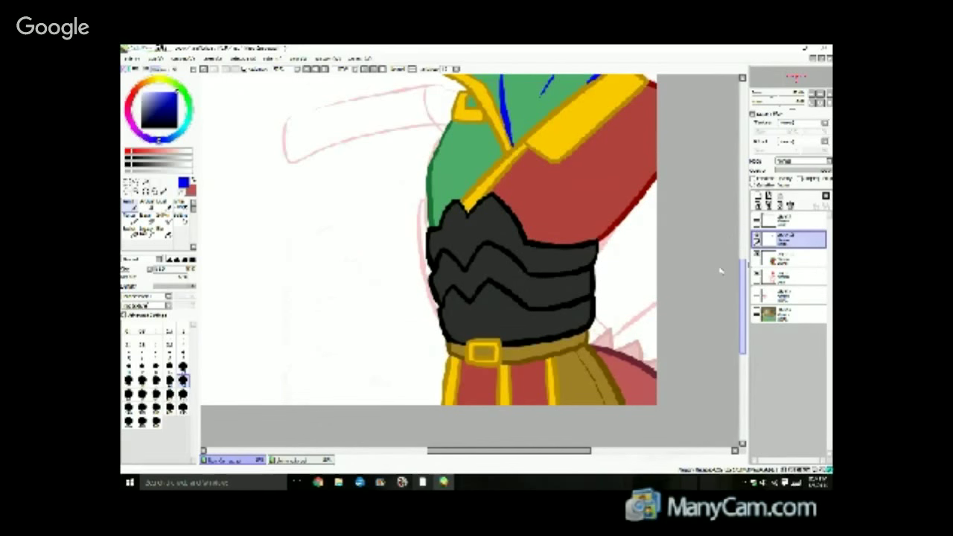
{"action": "scroll", "coordinate": [724, 253], "scroll_direction": "up", "scroll_amount": 7}
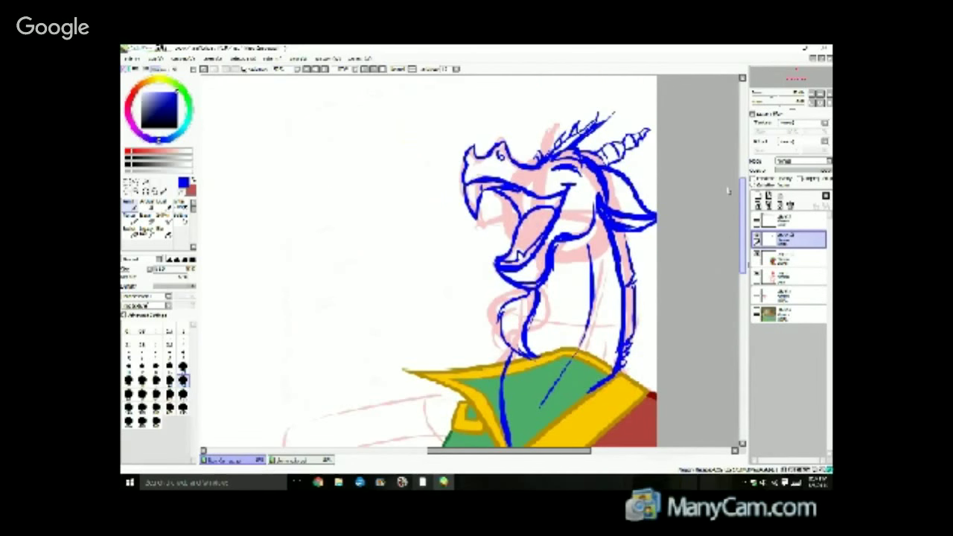
{"action": "scroll", "coordinate": [727, 192], "scroll_direction": "down", "scroll_amount": 1}
{"action": "scroll", "coordinate": [721, 223], "scroll_direction": "down", "scroll_amount": 6}
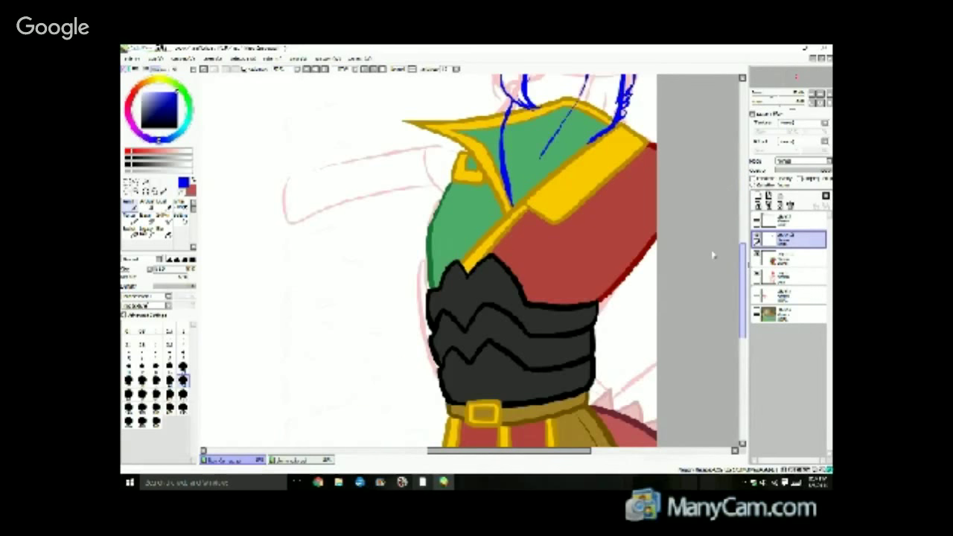
{"action": "scroll", "coordinate": [705, 246], "scroll_direction": "up", "scroll_amount": 6}
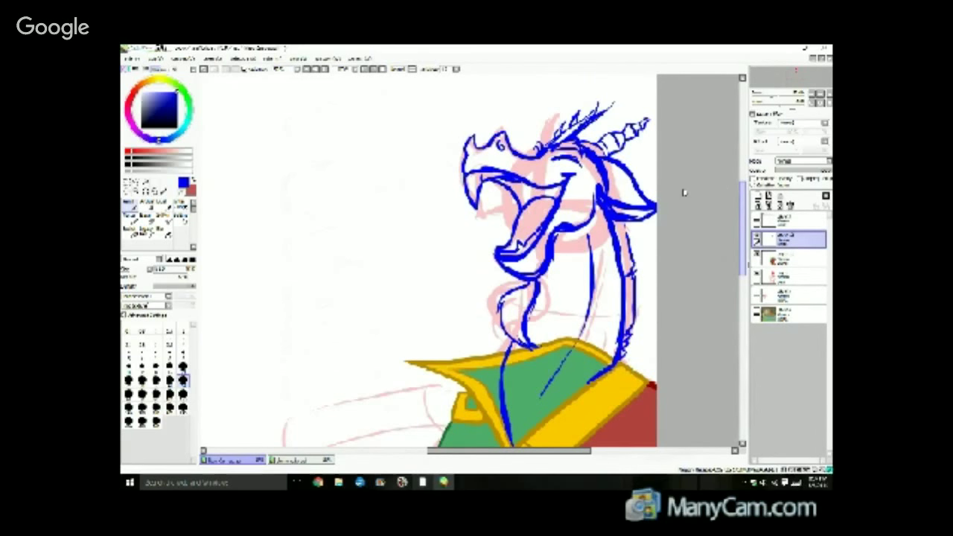
{"action": "scroll", "coordinate": [684, 192], "scroll_direction": "down", "scroll_amount": 6}
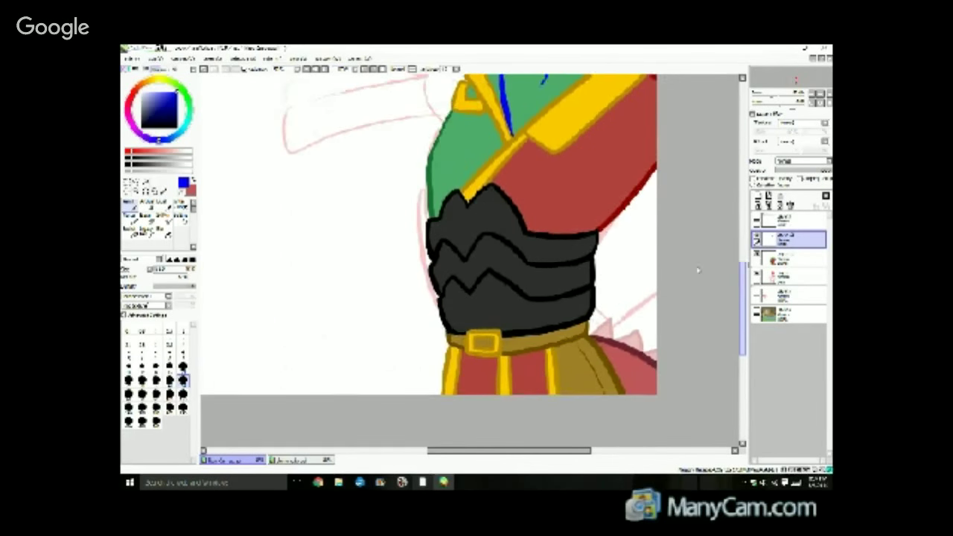
{"action": "scroll", "coordinate": [698, 260], "scroll_direction": "up", "scroll_amount": 2}
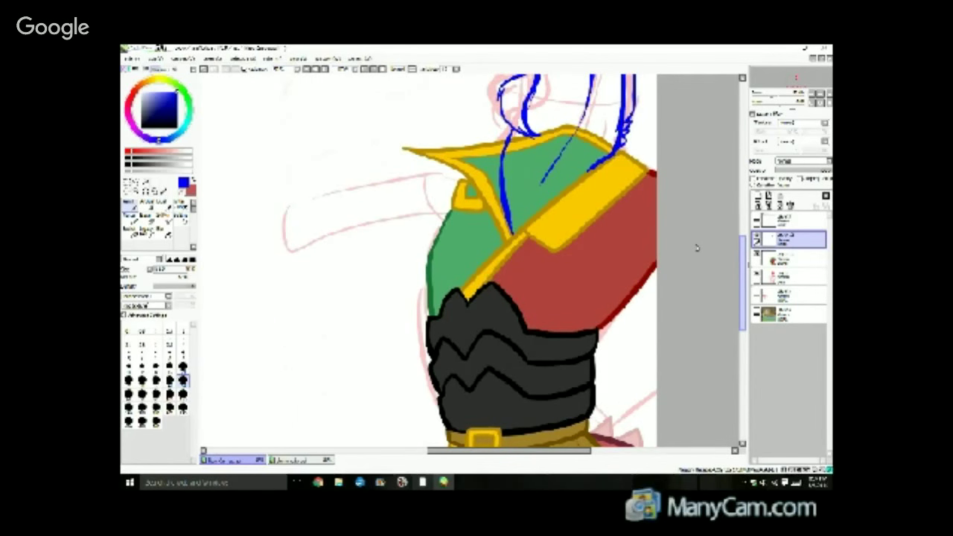
{"action": "scroll", "coordinate": [697, 248], "scroll_direction": "up", "scroll_amount": 2}
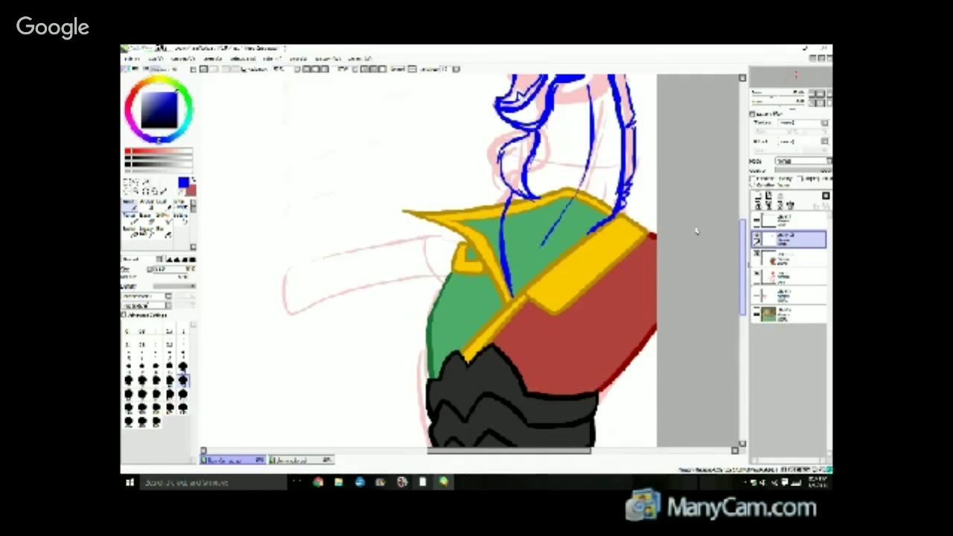
{"action": "scroll", "coordinate": [694, 228], "scroll_direction": "up", "scroll_amount": 4}
{"action": "scroll", "coordinate": [693, 189], "scroll_direction": "up", "scroll_amount": 1}
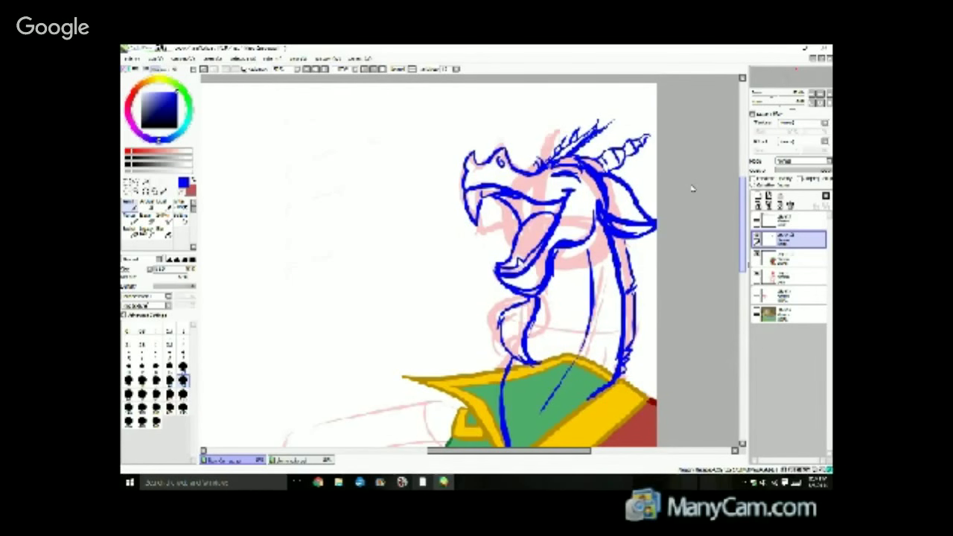
{"action": "scroll", "coordinate": [693, 189], "scroll_direction": "down", "scroll_amount": 1}
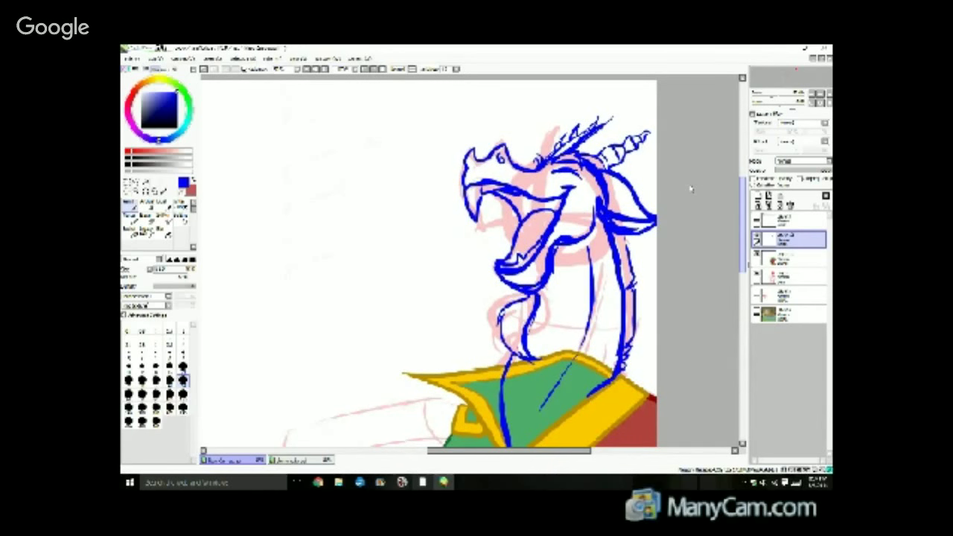
Show the painted room background layer behind the dragon figure.
{"action": "scroll", "coordinate": [690, 190], "scroll_direction": "down", "scroll_amount": 1}
{"action": "scroll", "coordinate": [688, 197], "scroll_direction": "down", "scroll_amount": 5}
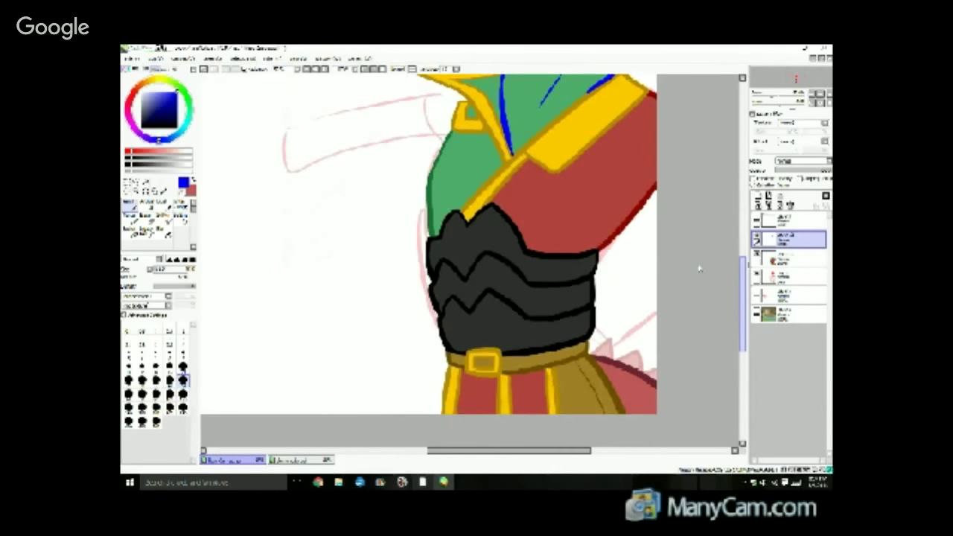
{"action": "scroll", "coordinate": [701, 253], "scroll_direction": "up", "scroll_amount": 10}
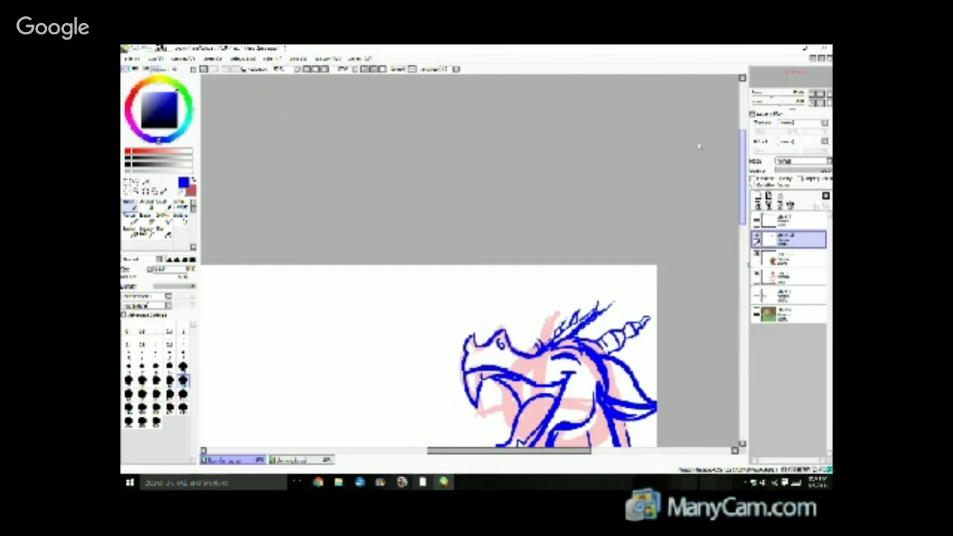
{"action": "scroll", "coordinate": [700, 187], "scroll_direction": "down", "scroll_amount": 5}
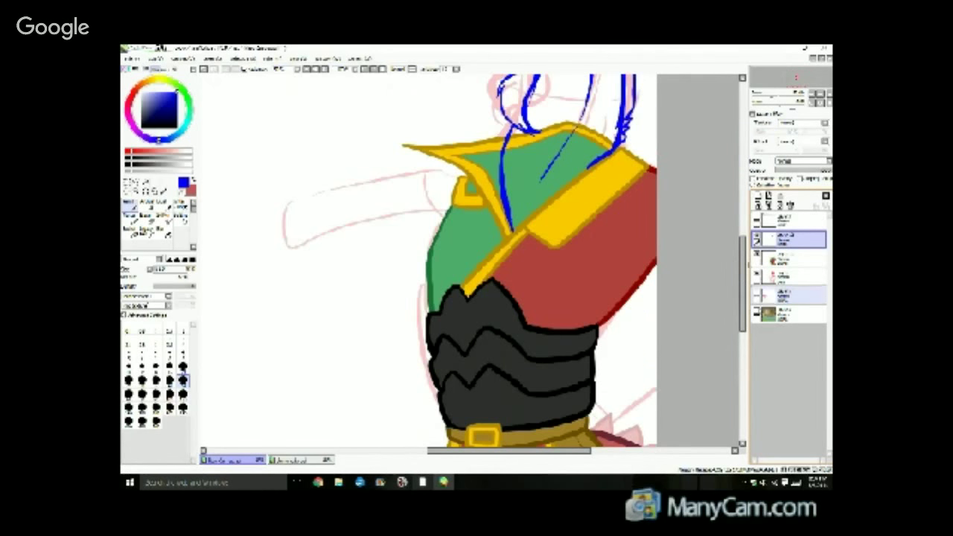
{"action": "left_click", "coordinate": [757, 313]}
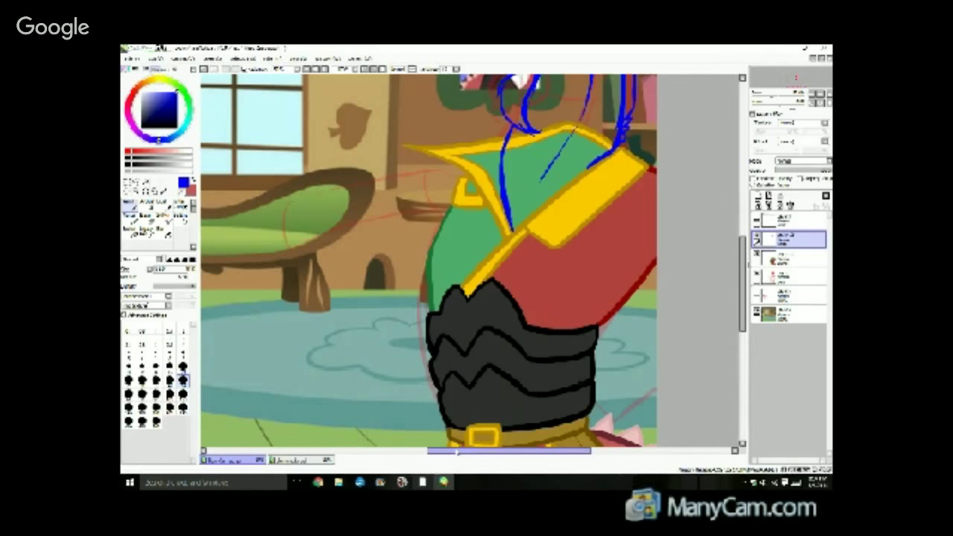
{"action": "left_click_drag", "start_coordinate": [453, 450], "coordinate": [383, 436]}
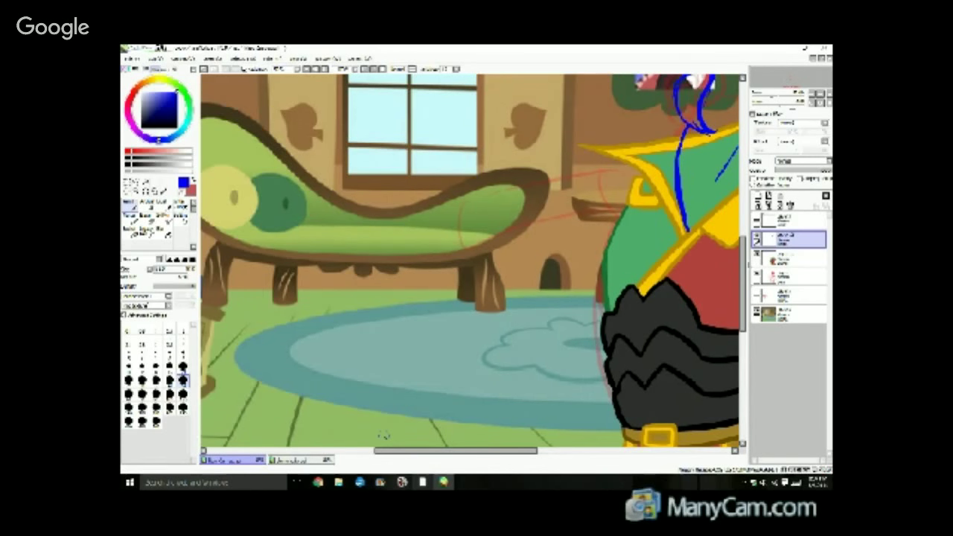
Show the red sketch layer of the figure reclining on the green couch.
{"action": "scroll", "coordinate": [384, 435], "scroll_direction": "down", "scroll_amount": 3}
{"action": "scroll", "coordinate": [484, 352], "scroll_direction": "up", "scroll_amount": 3}
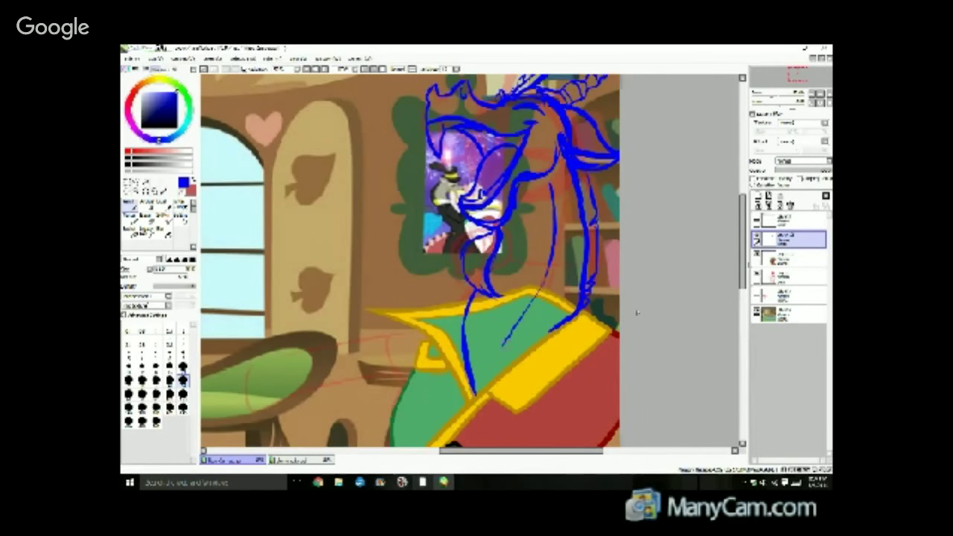
{"action": "scroll", "coordinate": [733, 304], "scroll_direction": "down", "scroll_amount": 1}
{"action": "left_click", "coordinate": [757, 294]}
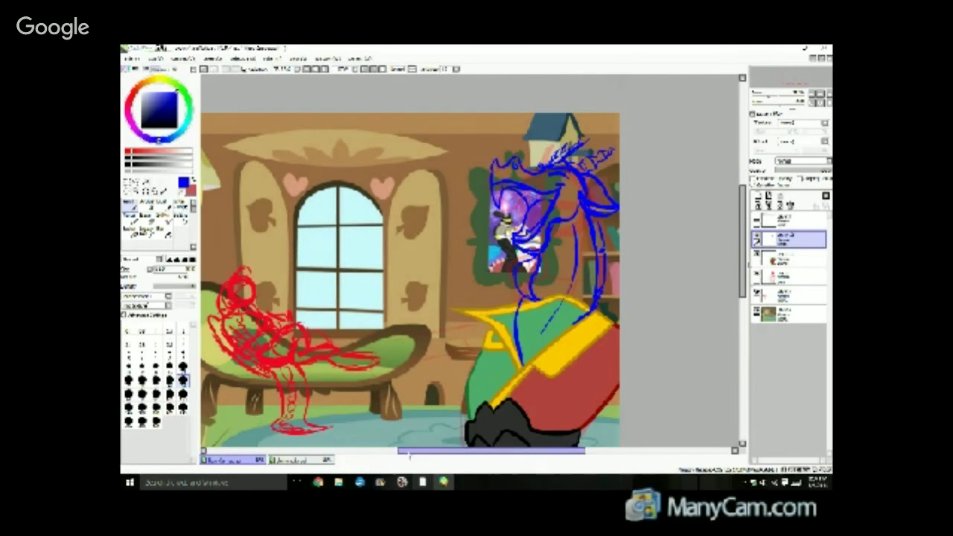
{"action": "left_click_drag", "start_coordinate": [409, 455], "coordinate": [394, 455]}
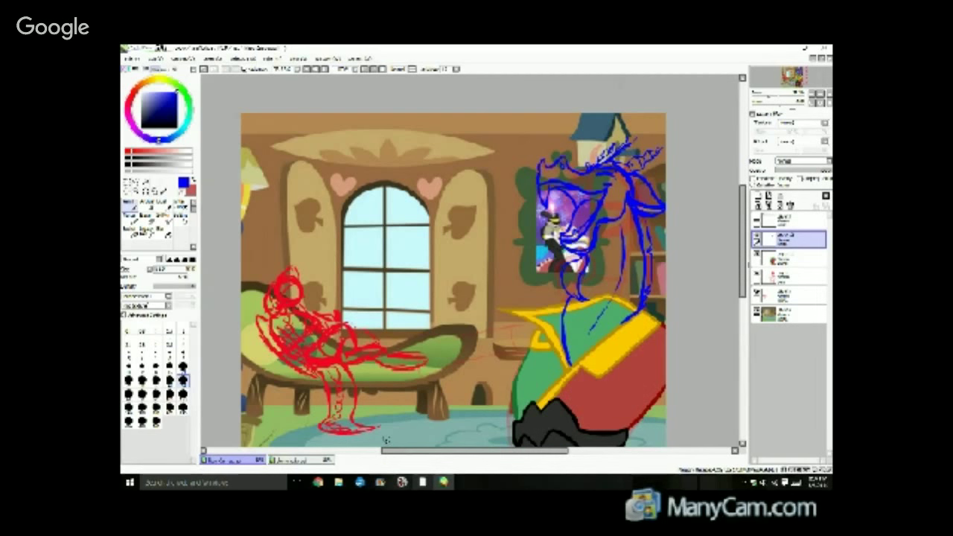
Check the Lets Draw live stream page and its chat in the browser, and return to the drawing in PaintTool SAI.
{"action": "mouse_move", "coordinate": [318, 483]}
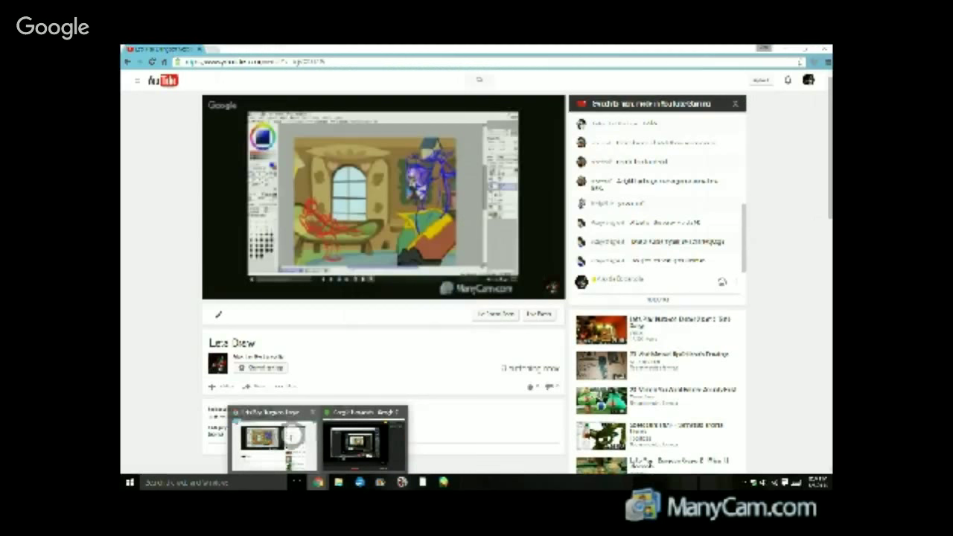
{"action": "left_click", "coordinate": [322, 421]}
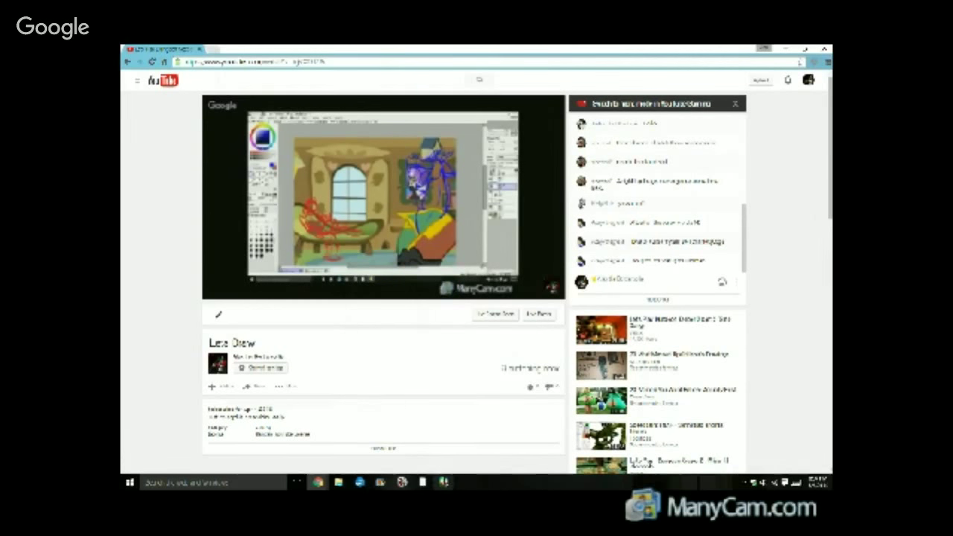
{"action": "left_click", "coordinate": [443, 482]}
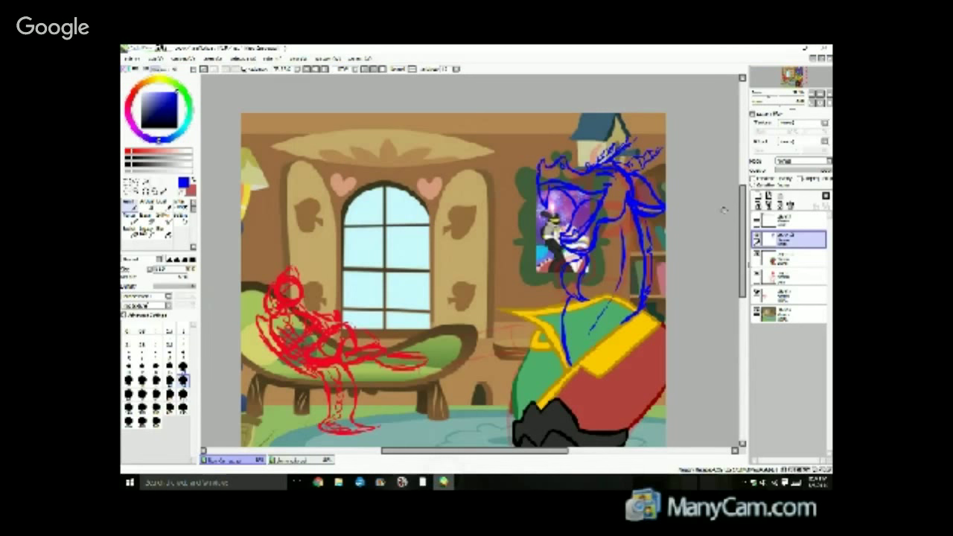
Sketch the dragon's bent arm in blue from the shoulder over the red cape to a cuff shape beside the belt.
{"action": "left_click_drag", "start_coordinate": [741, 207], "coordinate": [711, 237]}
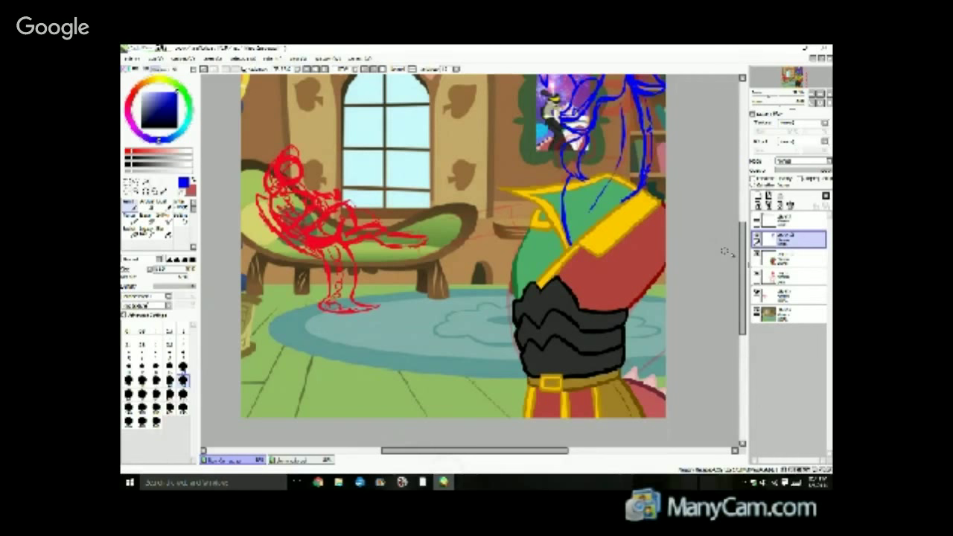
{"action": "left_click_drag", "start_coordinate": [741, 251], "coordinate": [710, 217]}
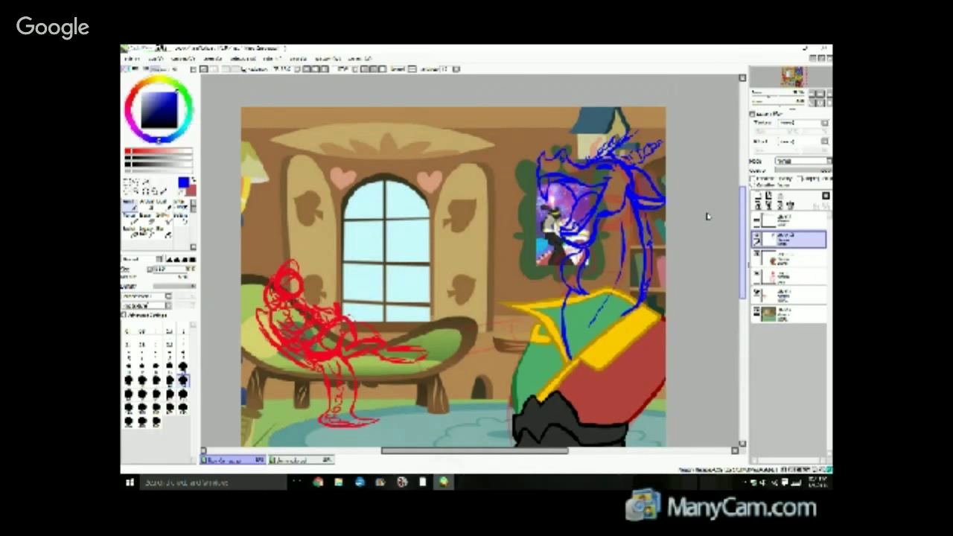
{"action": "left_click_drag", "start_coordinate": [708, 217], "coordinate": [706, 244]}
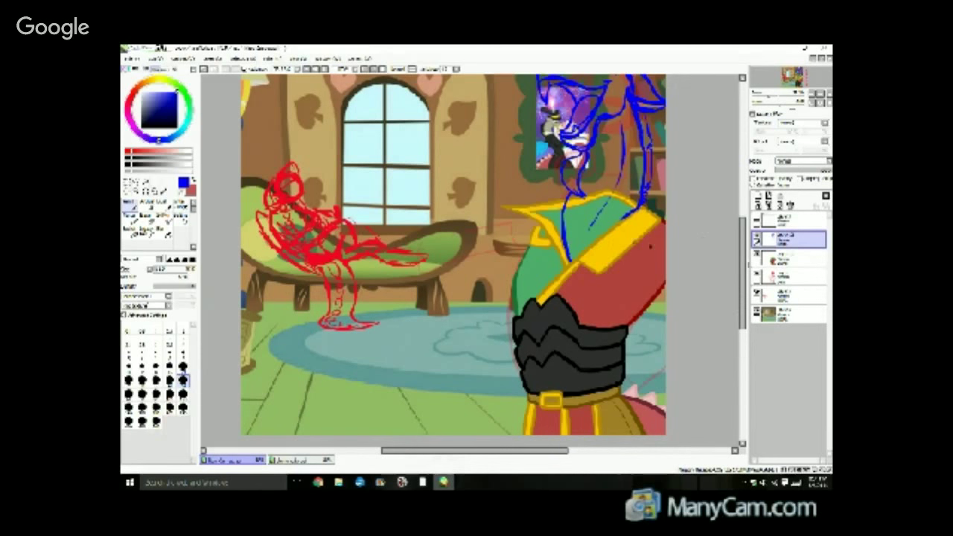
{"action": "mouse_move", "coordinate": [672, 233]}
{"action": "left_mouse_down"}
{"action": "mouse_move", "coordinate": [644, 279]}
{"action": "mouse_move", "coordinate": [639, 273]}
{"action": "mouse_move", "coordinate": [650, 309]}
{"action": "left_mouse_up"}
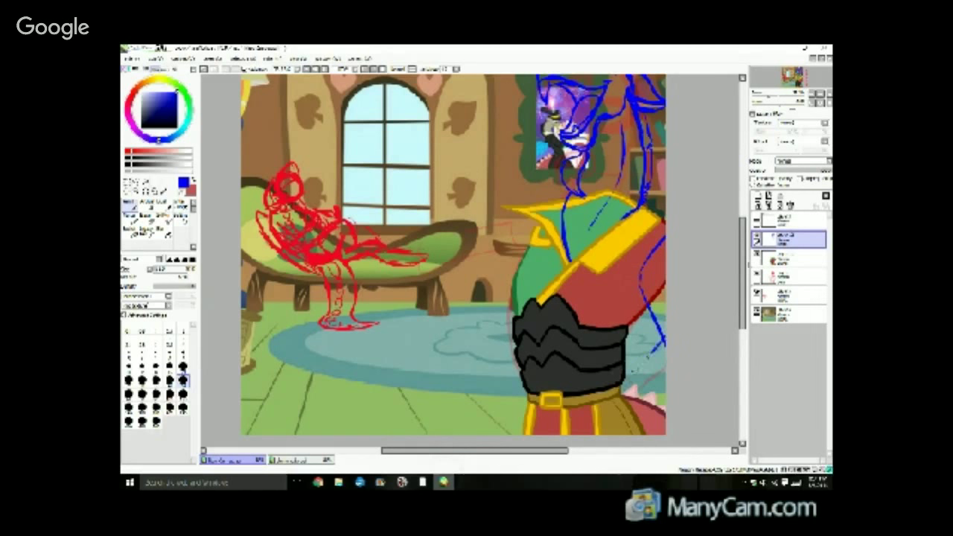
{"action": "mouse_move", "coordinate": [632, 376]}
{"action": "left_mouse_down"}
{"action": "mouse_move", "coordinate": [664, 337]}
{"action": "mouse_move", "coordinate": [610, 396]}
{"action": "mouse_move", "coordinate": [641, 406]}
{"action": "mouse_move", "coordinate": [660, 443]}
{"action": "left_mouse_up"}
{"action": "left_click_drag", "start_coordinate": [609, 395], "coordinate": [642, 373]}
{"action": "left_click_drag", "start_coordinate": [642, 373], "coordinate": [640, 410]}
{"action": "left_click_drag", "start_coordinate": [609, 399], "coordinate": [634, 439]}
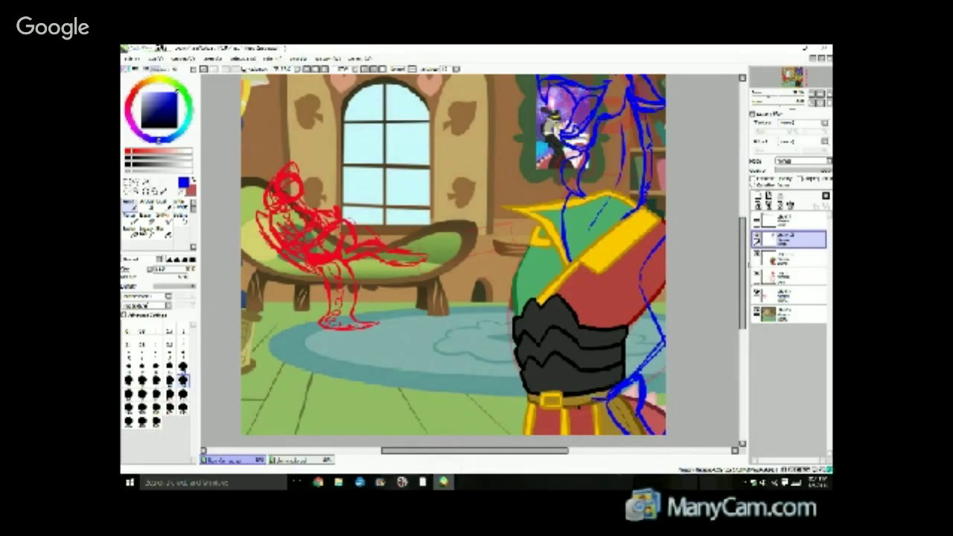
{"action": "mouse_move", "coordinate": [574, 417]}
{"action": "left_mouse_down"}
{"action": "mouse_move", "coordinate": [602, 408]}
{"action": "mouse_move", "coordinate": [587, 401]}
{"action": "mouse_move", "coordinate": [606, 400]}
{"action": "mouse_move", "coordinate": [571, 430]}
{"action": "mouse_move", "coordinate": [584, 420]}
{"action": "mouse_move", "coordinate": [605, 418]}
{"action": "mouse_move", "coordinate": [582, 433]}
{"action": "mouse_move", "coordinate": [614, 424]}
{"action": "left_mouse_up"}
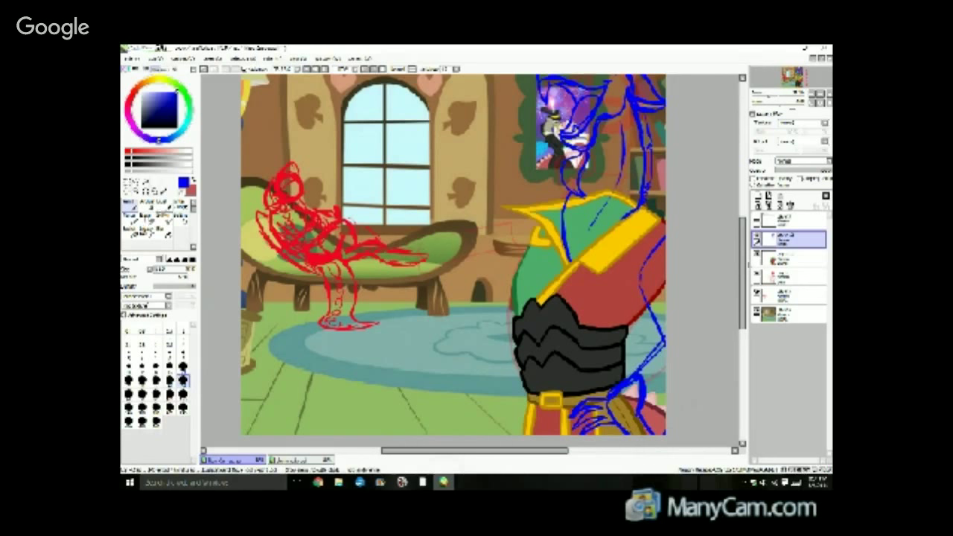
{"action": "left_click", "coordinate": [149, 220]}
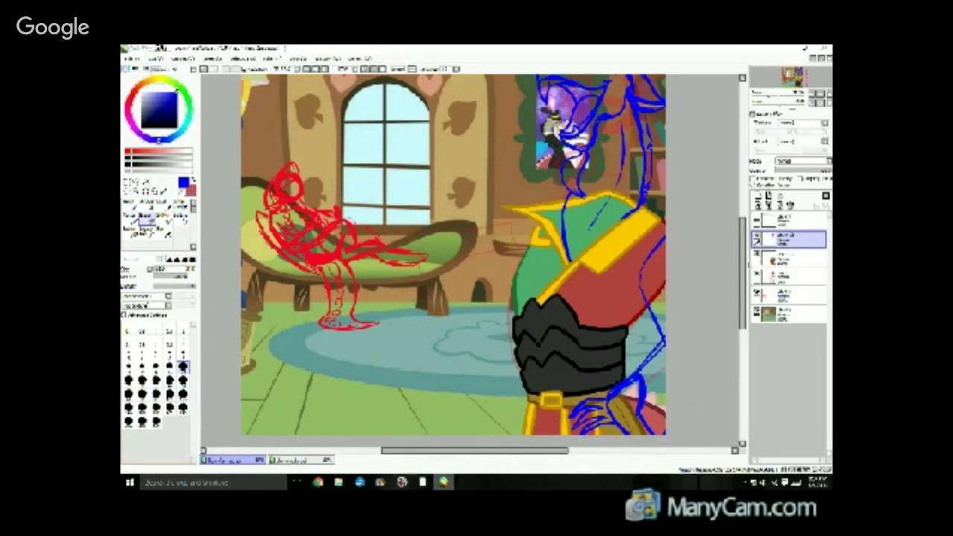
{"action": "left_click", "coordinate": [183, 395]}
{"action": "mouse_move", "coordinate": [623, 413]}
{"action": "left_mouse_down"}
{"action": "mouse_move", "coordinate": [599, 439]}
{"action": "mouse_move", "coordinate": [589, 395]}
{"action": "mouse_move", "coordinate": [605, 430]}
{"action": "left_mouse_up"}
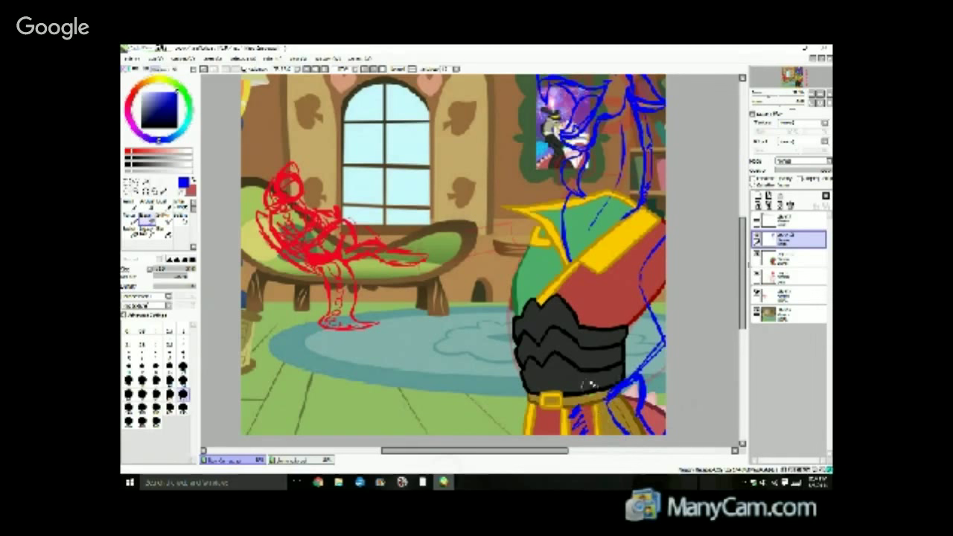
{"action": "mouse_move", "coordinate": [591, 410]}
{"action": "left_mouse_down"}
{"action": "mouse_move", "coordinate": [583, 424]}
{"action": "mouse_move", "coordinate": [575, 410]}
{"action": "left_mouse_up"}
{"action": "key", "text": "n"}
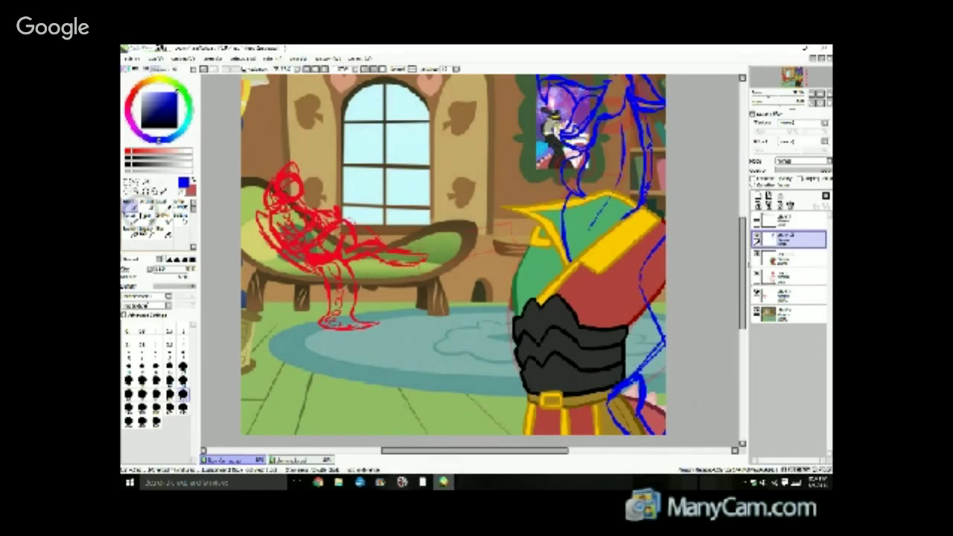
Examine how the dragon's head, torso and blue arm lines sit in the room scene with the red figure.
{"action": "left_click_drag", "start_coordinate": [738, 300], "coordinate": [726, 320]}
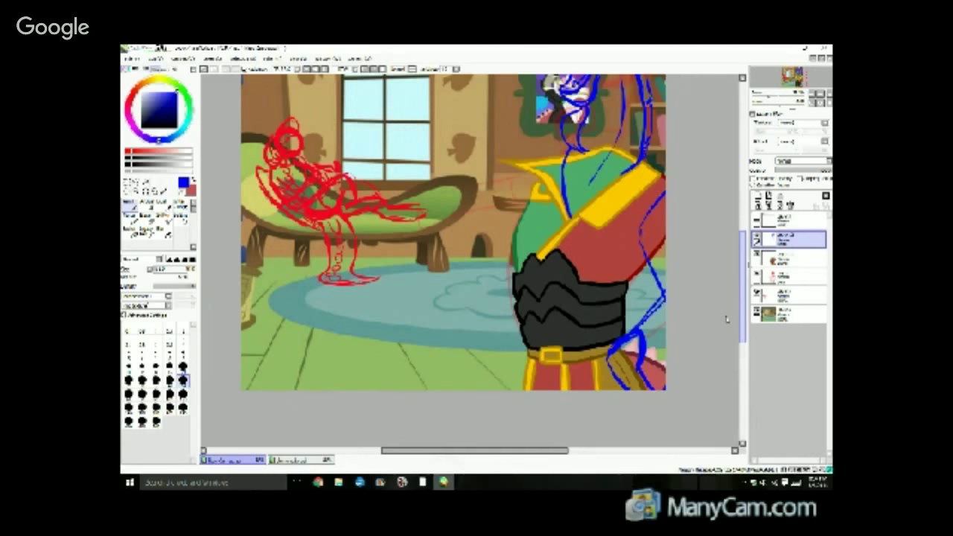
{"action": "scroll", "coordinate": [727, 320], "scroll_direction": "up", "scroll_amount": 5}
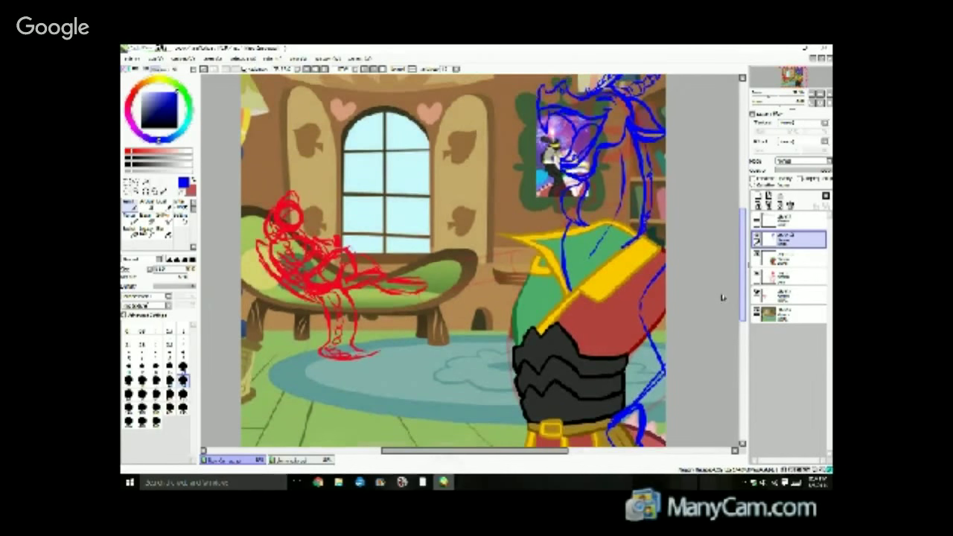
{"action": "scroll", "coordinate": [721, 298], "scroll_direction": "down", "scroll_amount": 5}
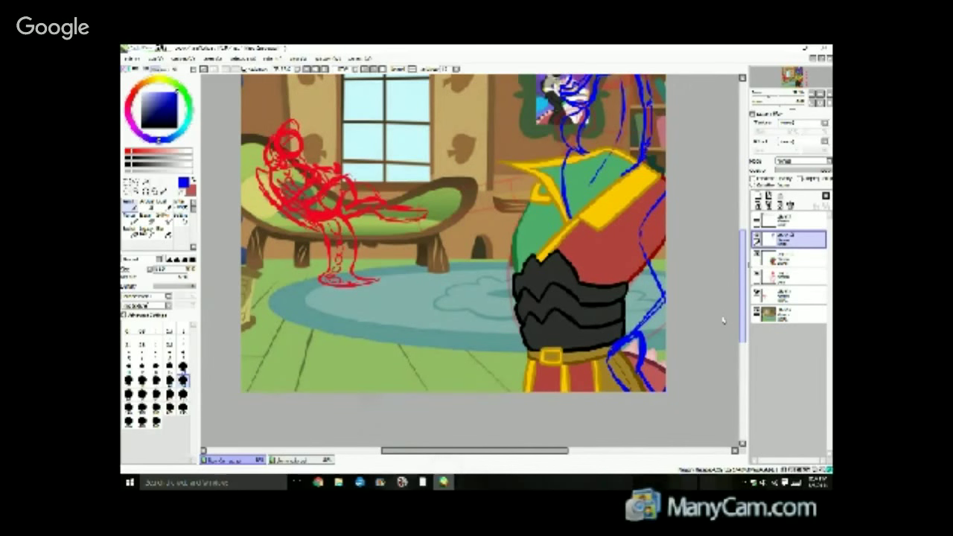
{"action": "scroll", "coordinate": [724, 298], "scroll_direction": "up", "scroll_amount": 8}
{"action": "scroll", "coordinate": [724, 281], "scroll_direction": "up", "scroll_amount": 3}
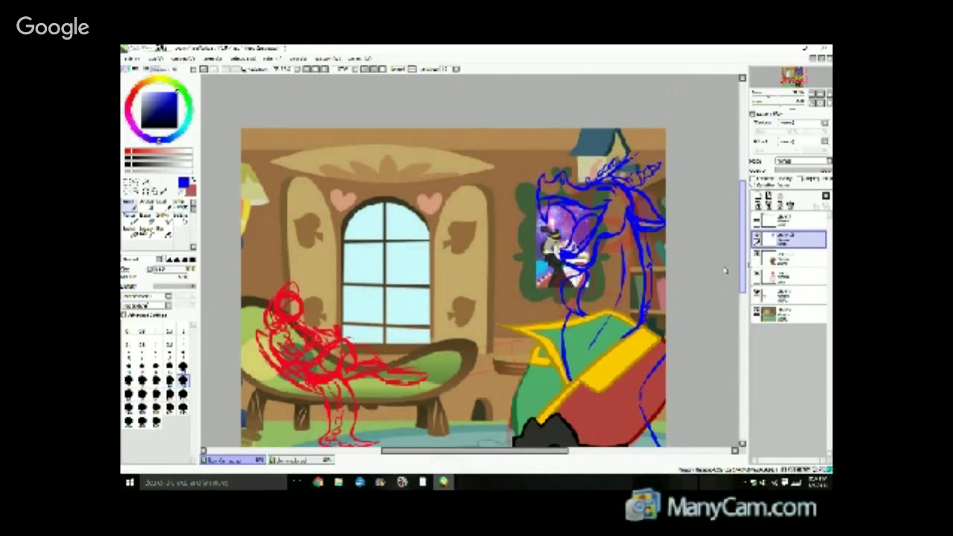
{"action": "scroll", "coordinate": [725, 270], "scroll_direction": "down", "scroll_amount": 8}
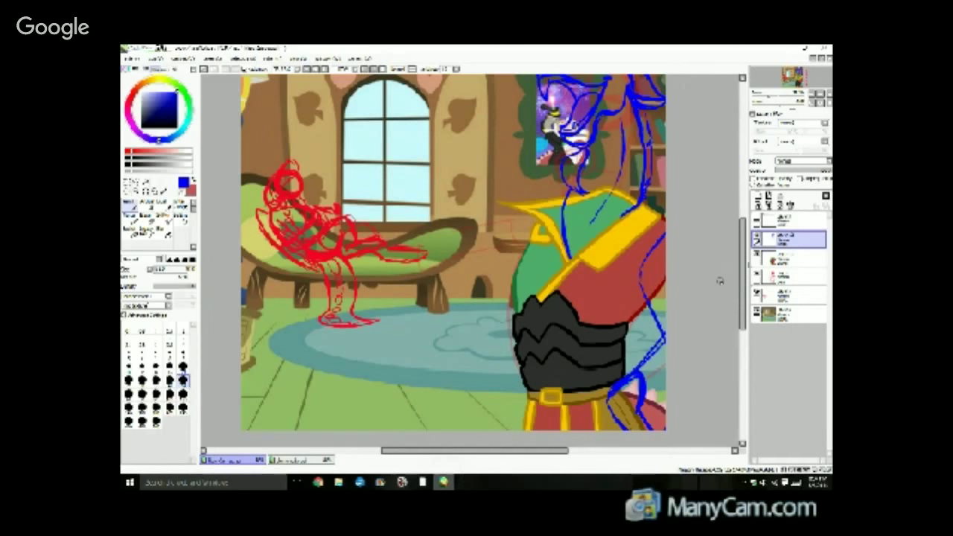
{"action": "mouse_move", "coordinate": [745, 276]}
{"action": "left_mouse_down"}
{"action": "mouse_move", "coordinate": [744, 242]}
{"action": "mouse_move", "coordinate": [742, 274]}
{"action": "left_mouse_up"}
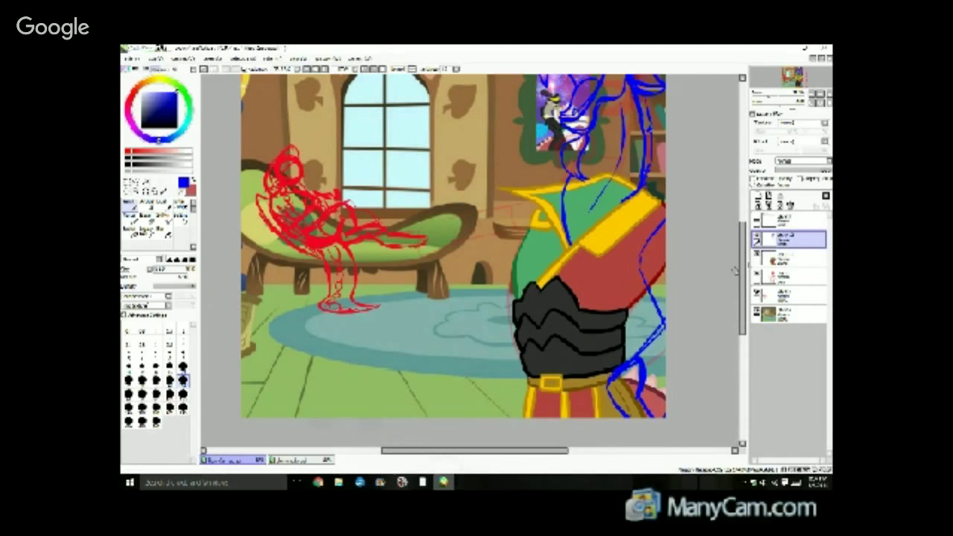
{"action": "left_click_drag", "start_coordinate": [742, 269], "coordinate": [732, 242]}
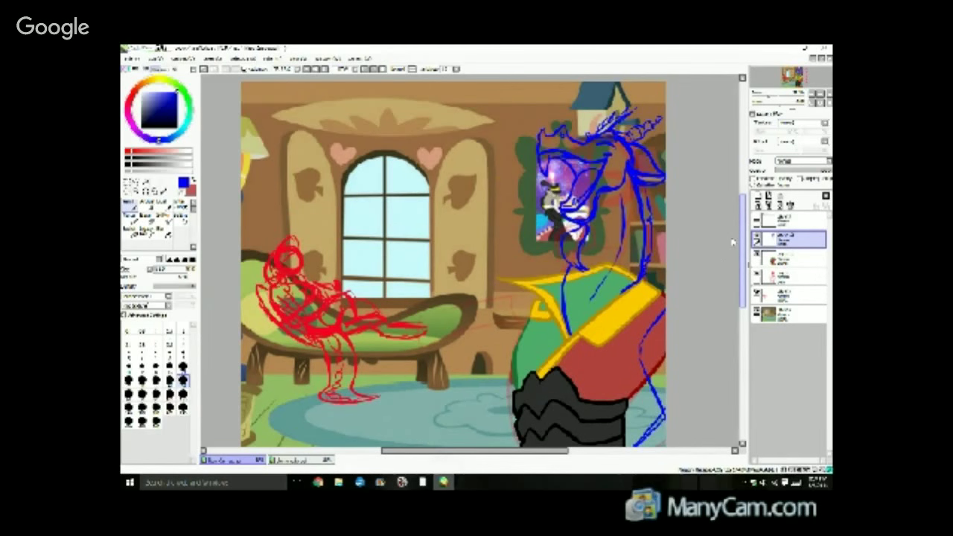
Sketch the dragon's clawed hand in blue with spread fingers over the skirt just below the belt.
{"action": "scroll", "coordinate": [732, 253], "scroll_direction": "down", "scroll_amount": 5}
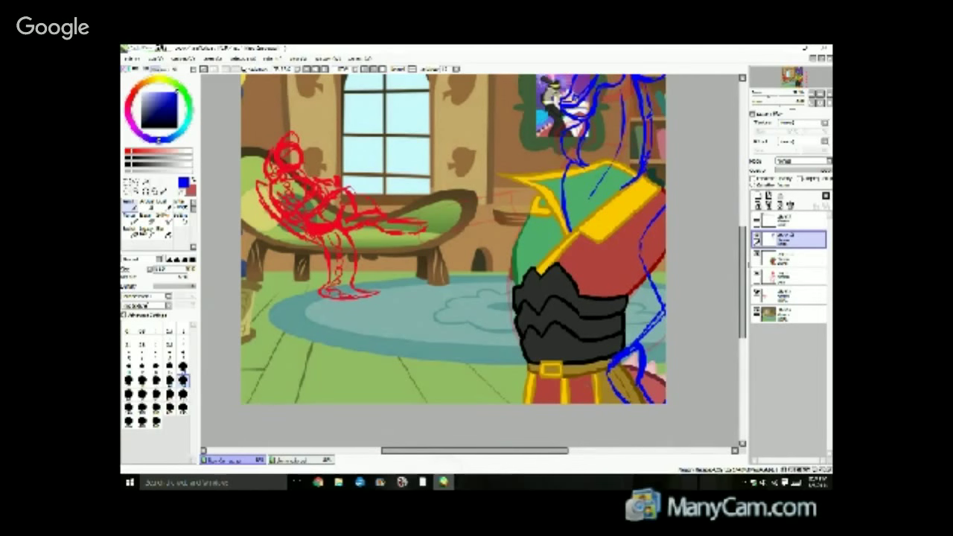
{"action": "left_click_drag", "start_coordinate": [593, 365], "coordinate": [563, 382]}
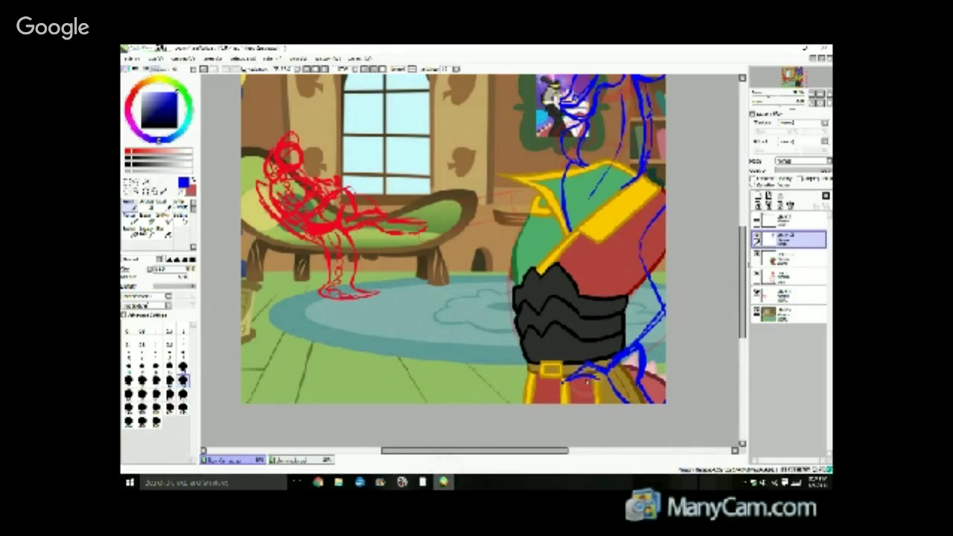
{"action": "left_click_drag", "start_coordinate": [569, 399], "coordinate": [600, 391]}
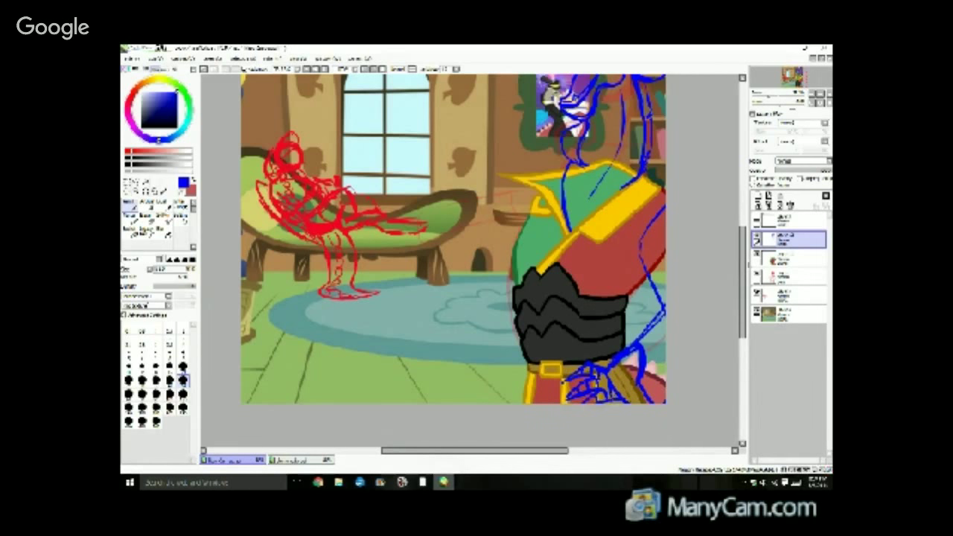
{"action": "scroll", "coordinate": [737, 266], "scroll_direction": "up", "scroll_amount": 3}
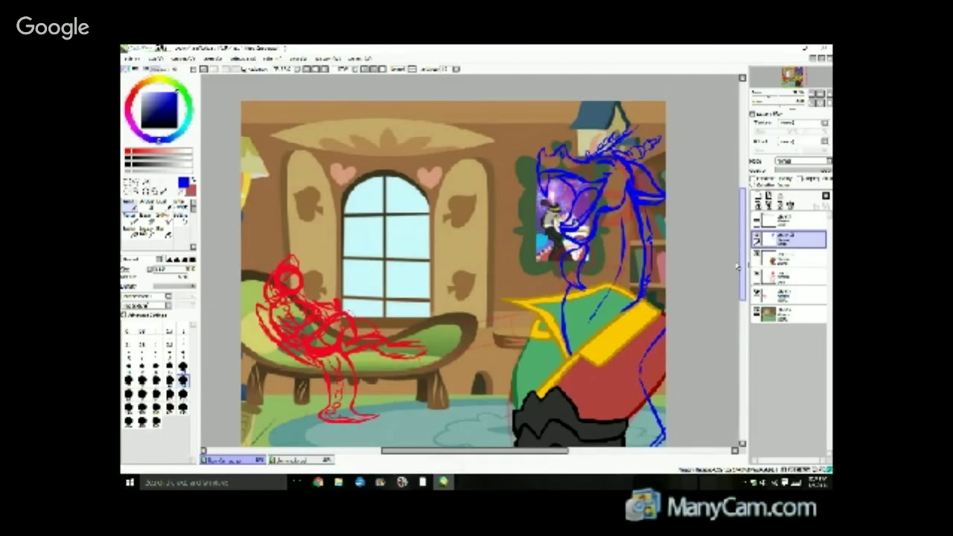
{"action": "scroll", "coordinate": [738, 266], "scroll_direction": "down", "scroll_amount": 3}
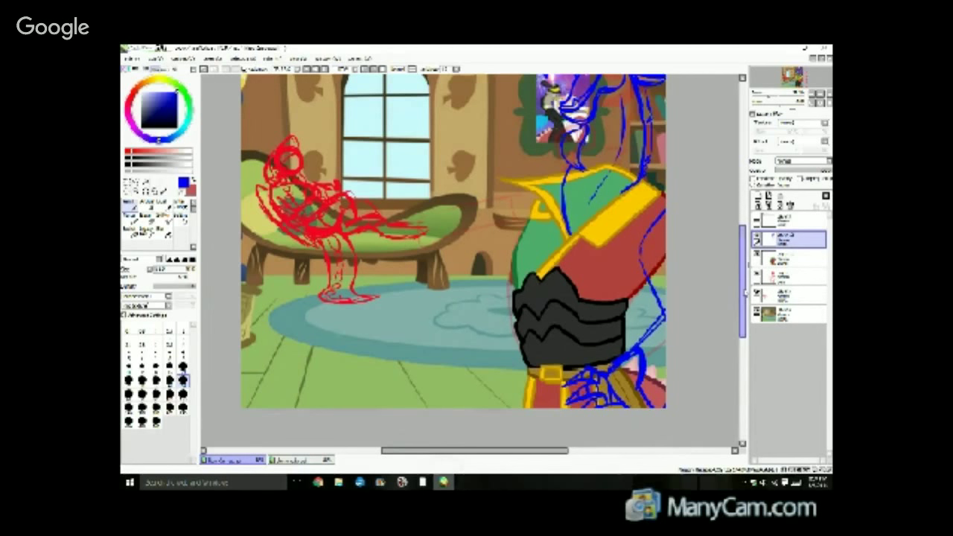
{"action": "left_click_drag", "start_coordinate": [745, 290], "coordinate": [724, 283]}
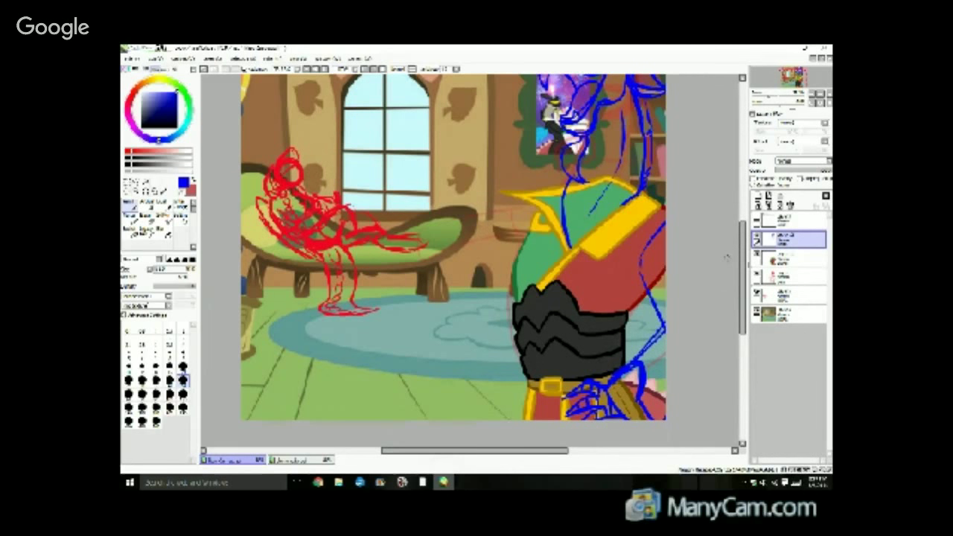
{"action": "mouse_move", "coordinate": [743, 239]}
{"action": "left_mouse_down"}
{"action": "mouse_move", "coordinate": [742, 219]}
{"action": "mouse_move", "coordinate": [737, 256]}
{"action": "left_mouse_up"}
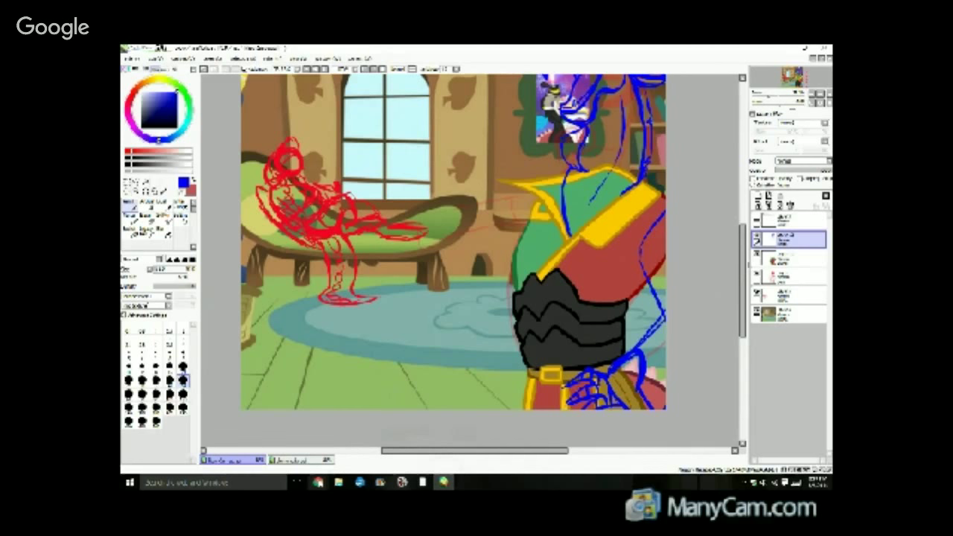
Check the Lets Draw live stream page and its chat in the browser, and switch back to PaintTool SAI.
{"action": "mouse_move", "coordinate": [318, 482]}
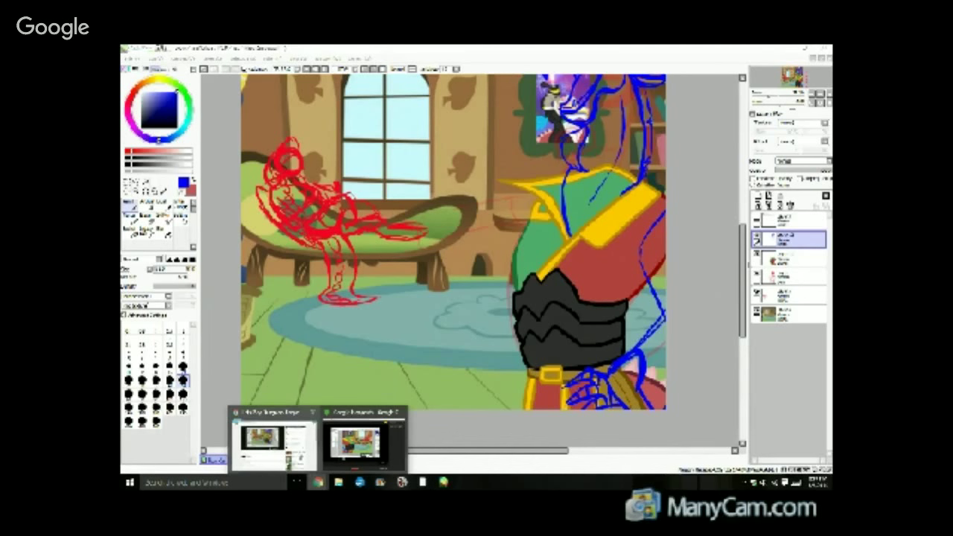
{"action": "left_click", "coordinate": [276, 443]}
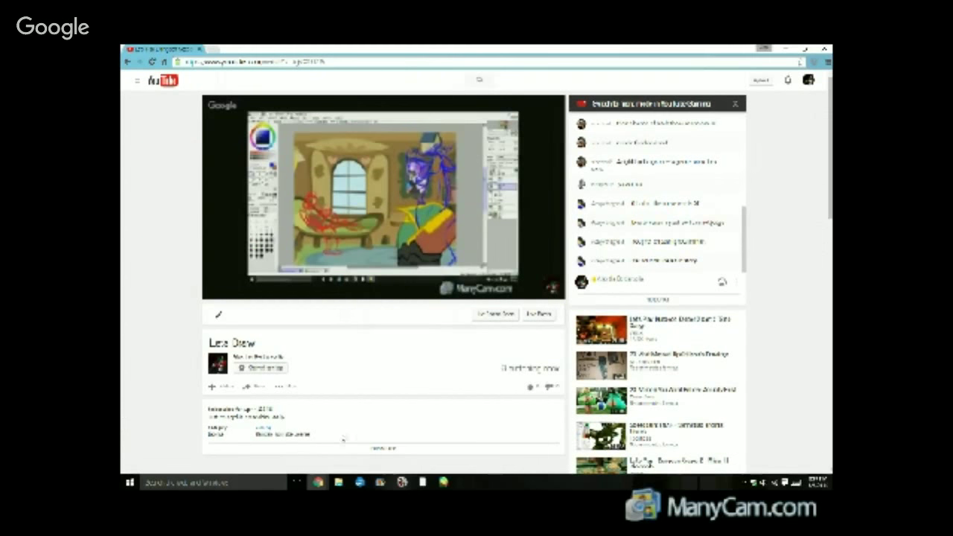
{"action": "left_click", "coordinate": [443, 482]}
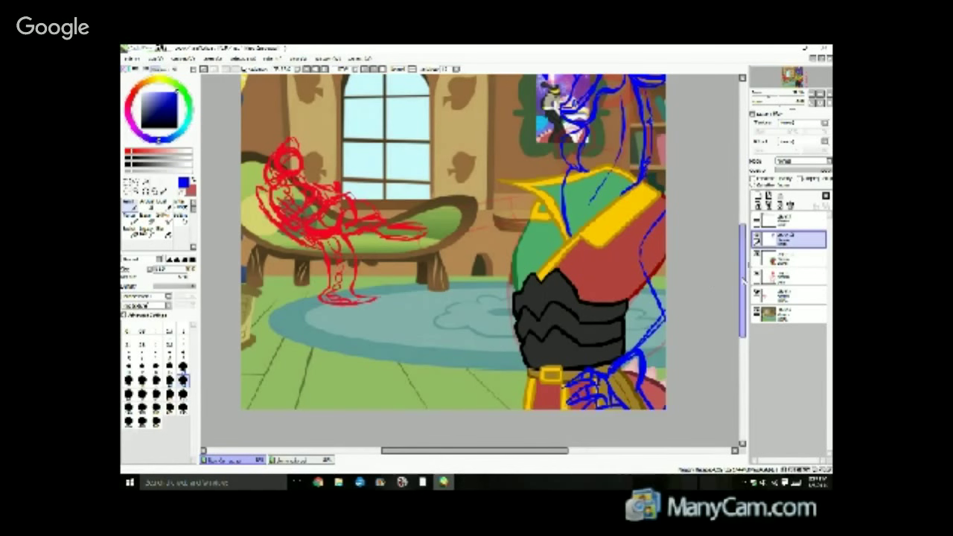
Sketch the dragon's second hand in blue with spread fingers in front of the green chest, just below the yellow collar point.
{"action": "left_click_drag", "start_coordinate": [742, 282], "coordinate": [740, 273]}
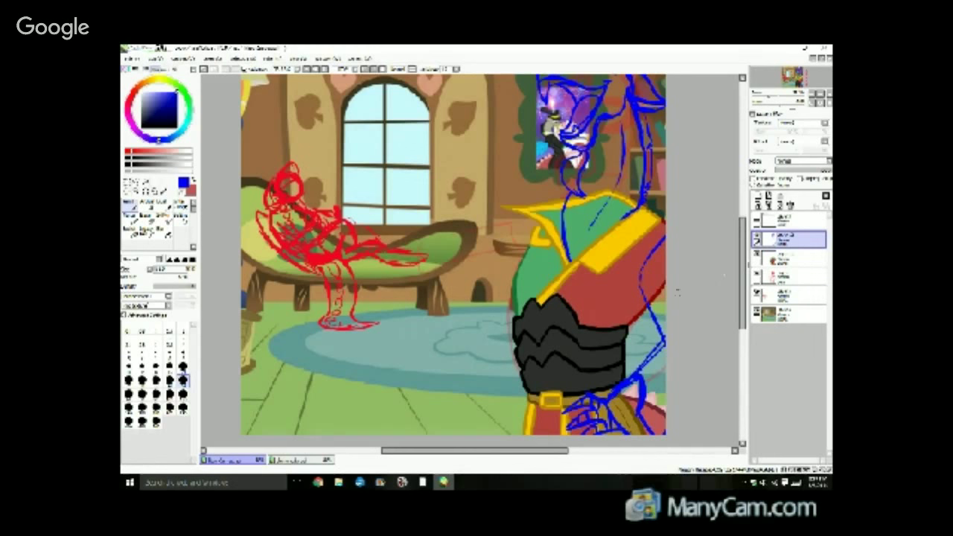
{"action": "left_click_drag", "start_coordinate": [744, 272], "coordinate": [719, 244]}
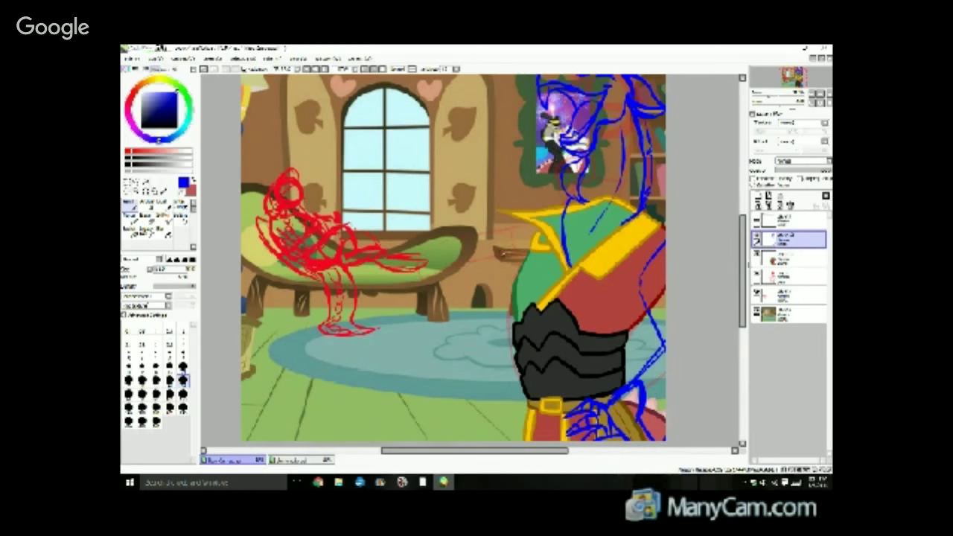
{"action": "mouse_move", "coordinate": [545, 258]}
{"action": "left_mouse_down"}
{"action": "mouse_move", "coordinate": [509, 248]}
{"action": "mouse_move", "coordinate": [538, 269]}
{"action": "mouse_move", "coordinate": [554, 262]}
{"action": "mouse_move", "coordinate": [543, 274]}
{"action": "mouse_move", "coordinate": [524, 267]}
{"action": "mouse_move", "coordinate": [514, 277]}
{"action": "mouse_move", "coordinate": [540, 287]}
{"action": "mouse_move", "coordinate": [523, 293]}
{"action": "mouse_move", "coordinate": [509, 282]}
{"action": "mouse_move", "coordinate": [520, 291]}
{"action": "mouse_move", "coordinate": [505, 306]}
{"action": "mouse_move", "coordinate": [488, 248]}
{"action": "mouse_move", "coordinate": [514, 247]}
{"action": "mouse_move", "coordinate": [554, 268]}
{"action": "mouse_move", "coordinate": [524, 266]}
{"action": "left_mouse_up"}
{"action": "key", "text": "ctrl+z"}
{"action": "key", "text": "ctrl+z"}
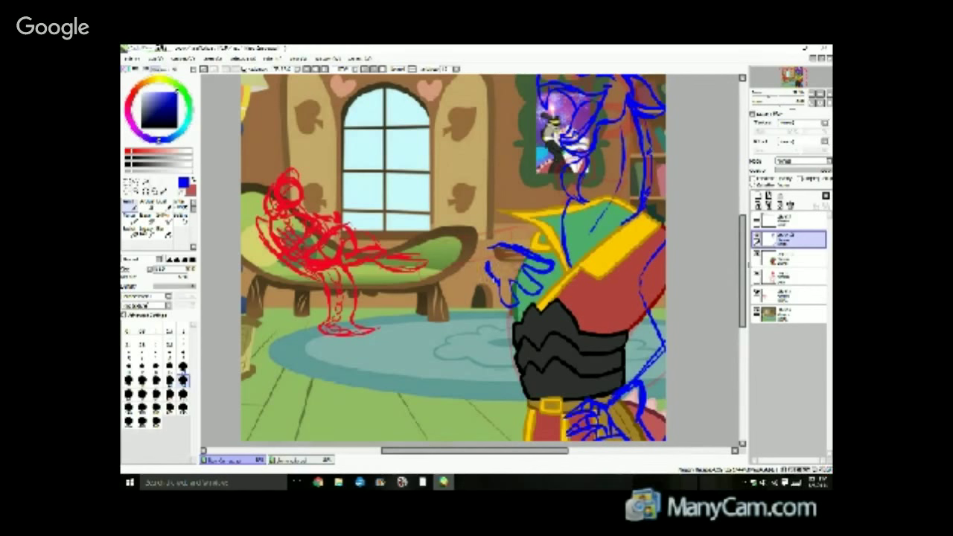
View the other open drawing with the pink couch, return to the room scene and examine the dragon with both hands.
{"action": "left_click", "coordinate": [290, 460]}
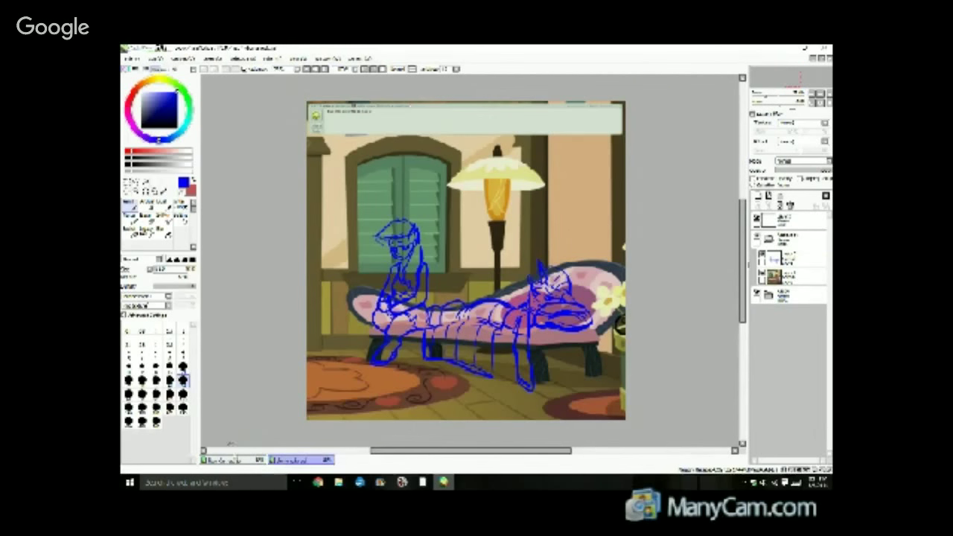
{"action": "left_click", "coordinate": [235, 460]}
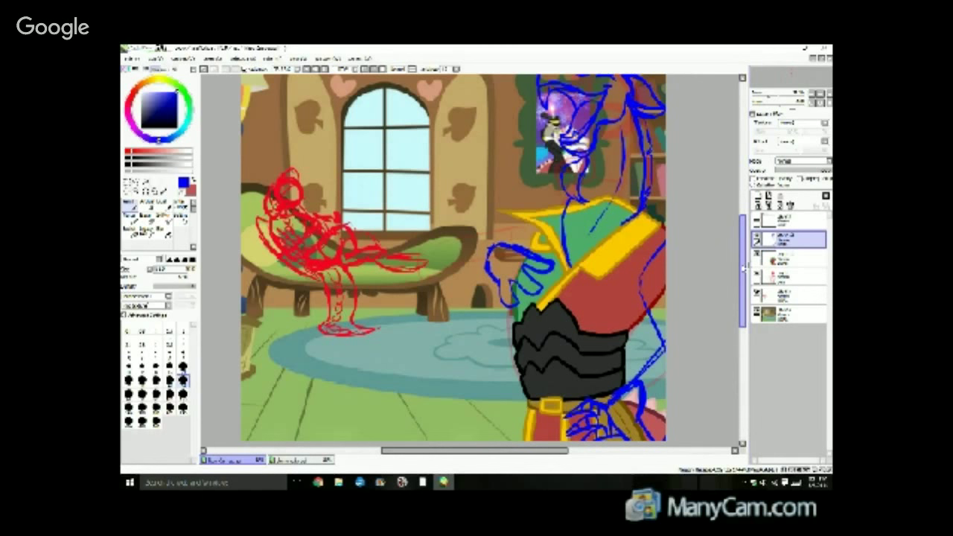
{"action": "left_click_drag", "start_coordinate": [744, 270], "coordinate": [744, 230]}
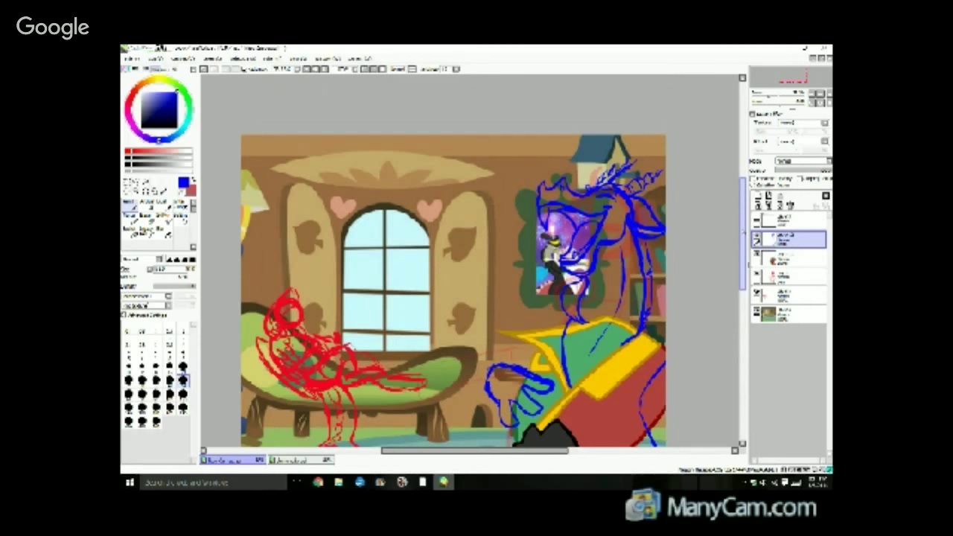
{"action": "left_click_drag", "start_coordinate": [744, 233], "coordinate": [737, 283]}
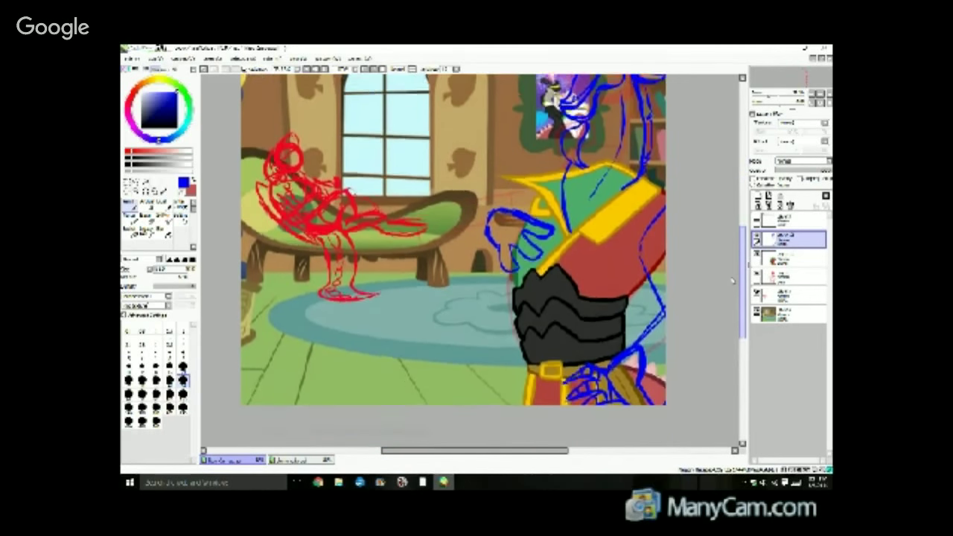
{"action": "scroll", "coordinate": [728, 266], "scroll_direction": "up", "scroll_amount": 3}
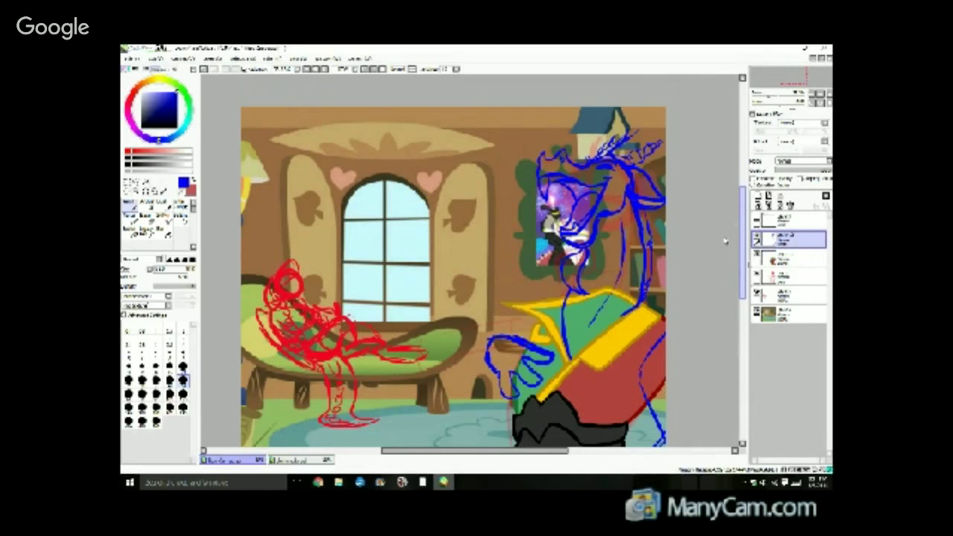
{"action": "scroll", "coordinate": [726, 241], "scroll_direction": "down", "scroll_amount": 3}
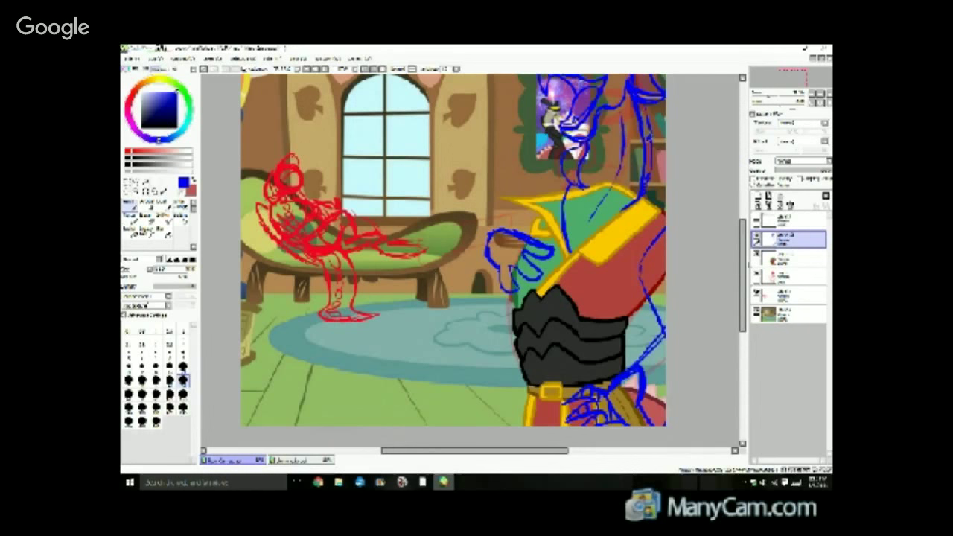
Bring up the dialog for opening an image and browse the thumbnails of the saved drawings in the current folder.
{"action": "left_click", "coordinate": [131, 58]}
{"action": "left_click", "coordinate": [136, 69]}
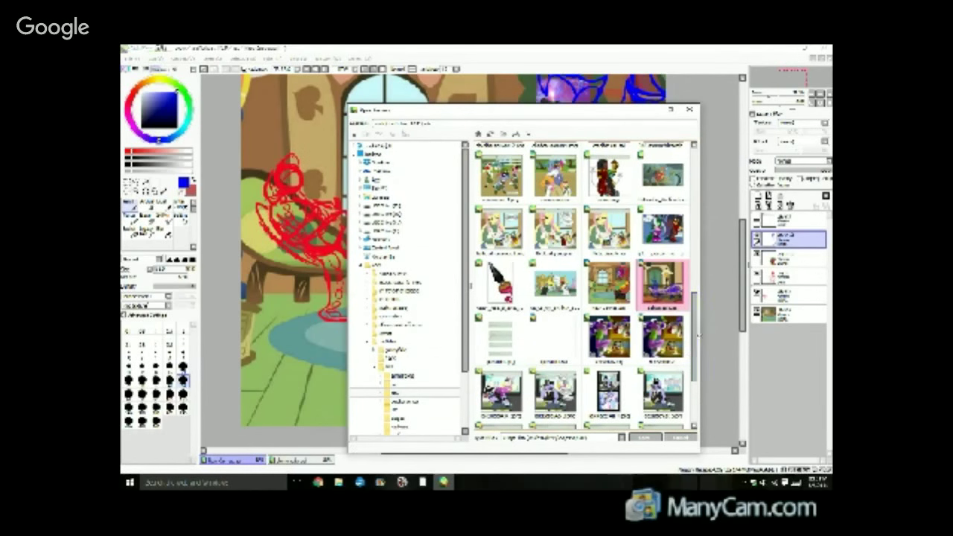
{"action": "left_click_drag", "start_coordinate": [694, 330], "coordinate": [711, 286]}
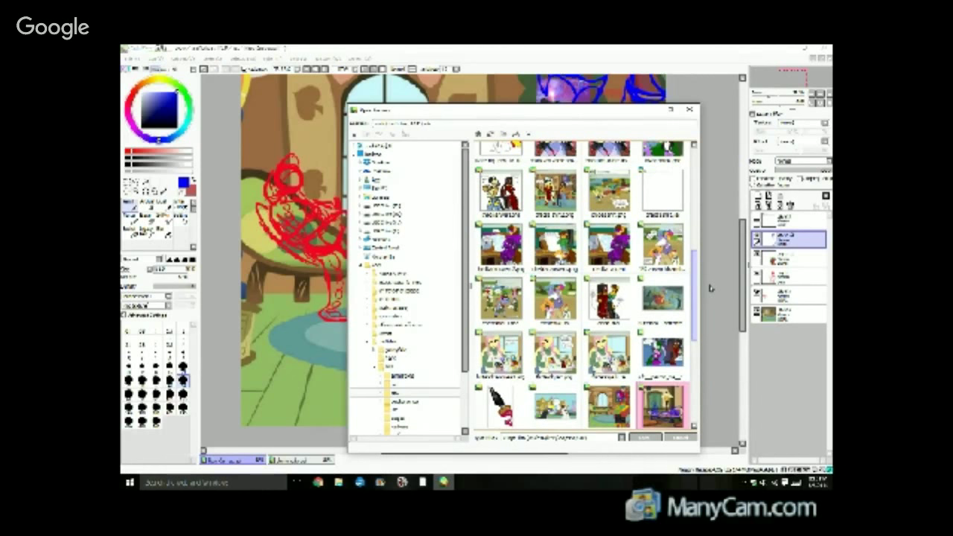
{"action": "scroll", "coordinate": [695, 350], "scroll_direction": "down", "scroll_amount": 5}
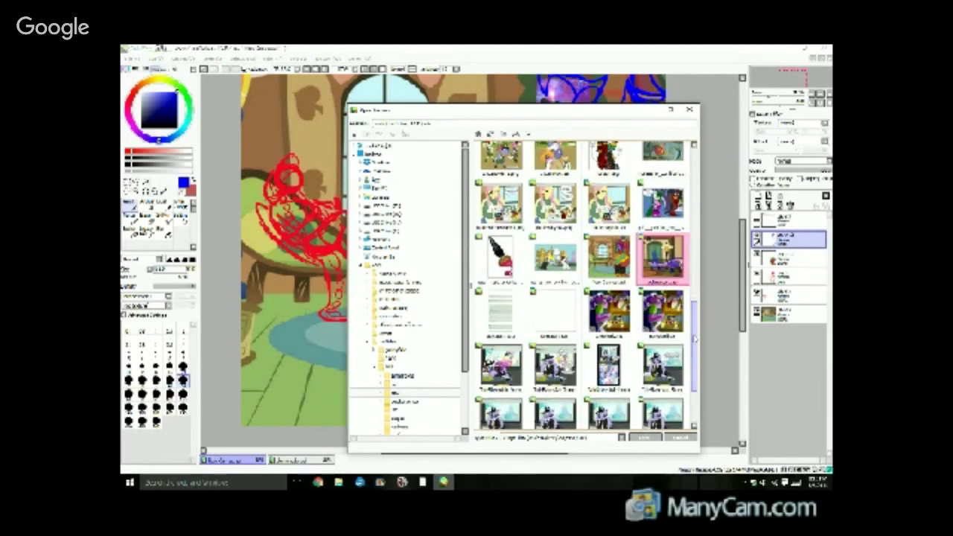
{"action": "scroll", "coordinate": [698, 358], "scroll_direction": "down", "scroll_amount": 2}
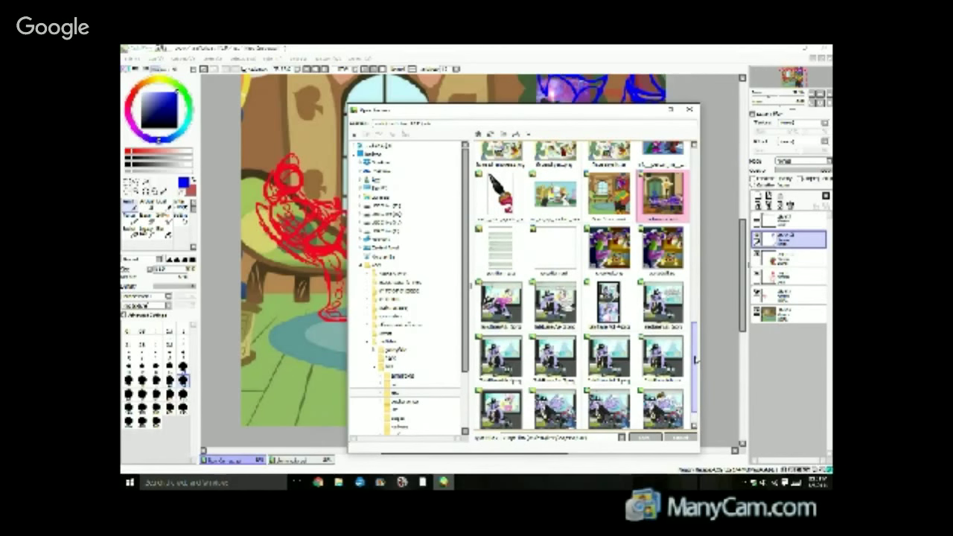
Browse the image folder and open the outdoor comic picture of the dragon-like character chasing a pony as a reference.
{"action": "scroll", "coordinate": [695, 364], "scroll_direction": "down", "scroll_amount": 1}
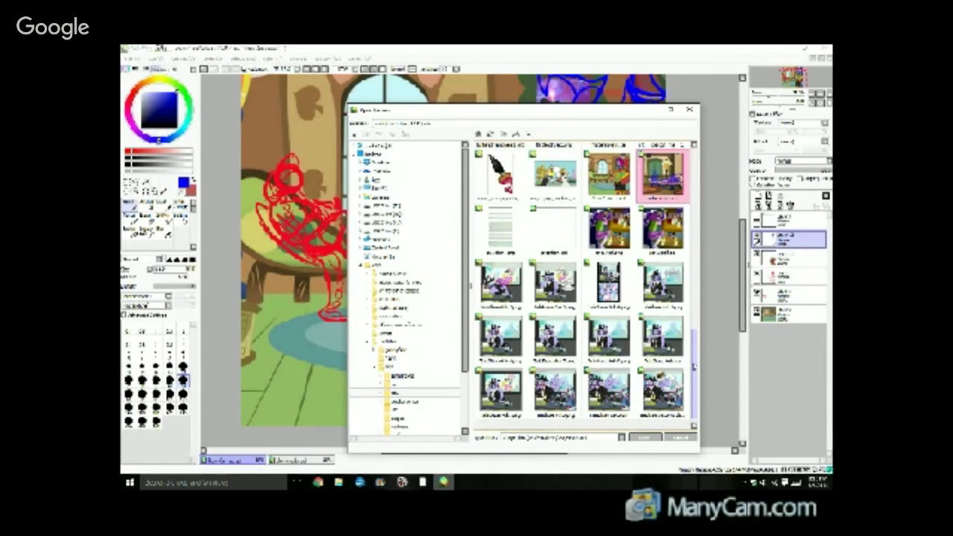
{"action": "scroll", "coordinate": [694, 356], "scroll_direction": "up", "scroll_amount": 3}
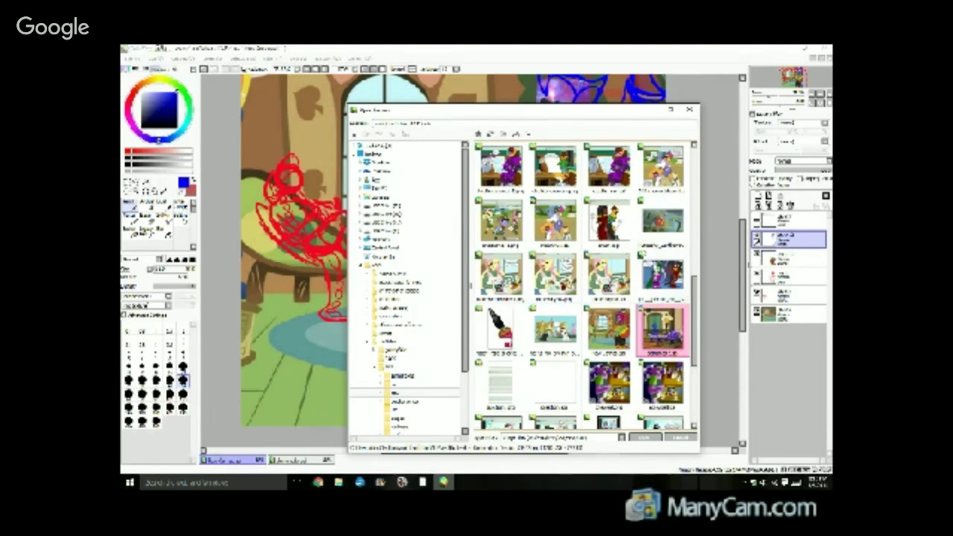
{"action": "scroll", "coordinate": [585, 283], "scroll_direction": "up", "scroll_amount": 6}
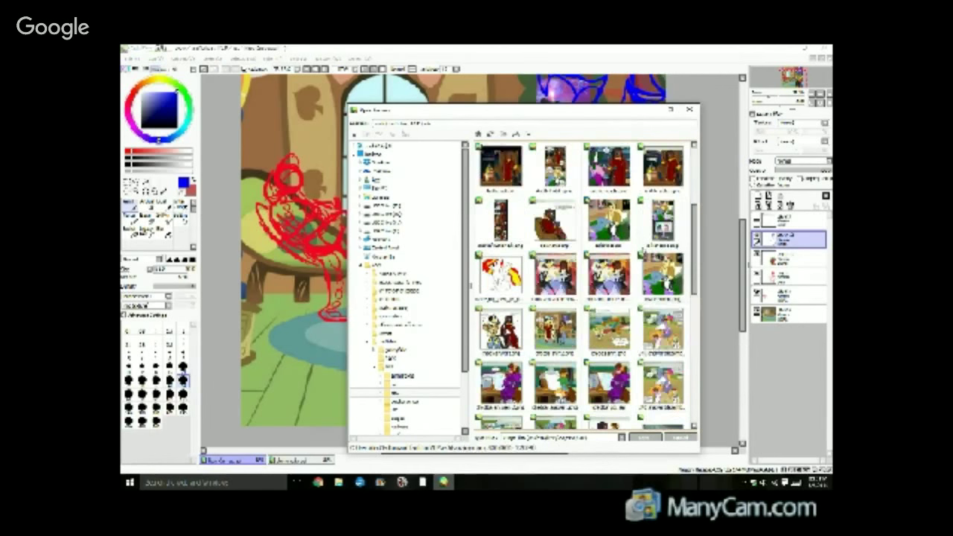
{"action": "scroll", "coordinate": [585, 283], "scroll_direction": "down", "scroll_amount": 2}
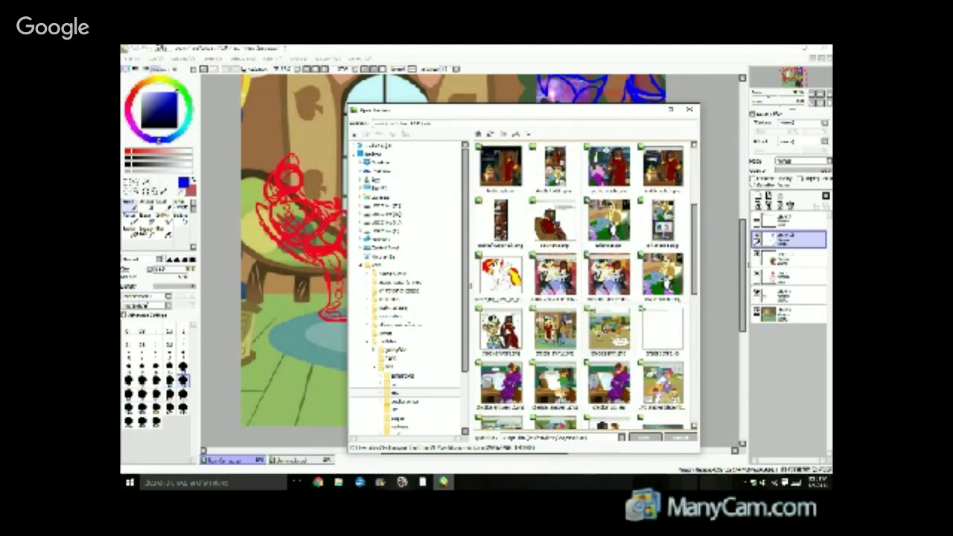
{"action": "scroll", "coordinate": [585, 283], "scroll_direction": "down", "scroll_amount": 1}
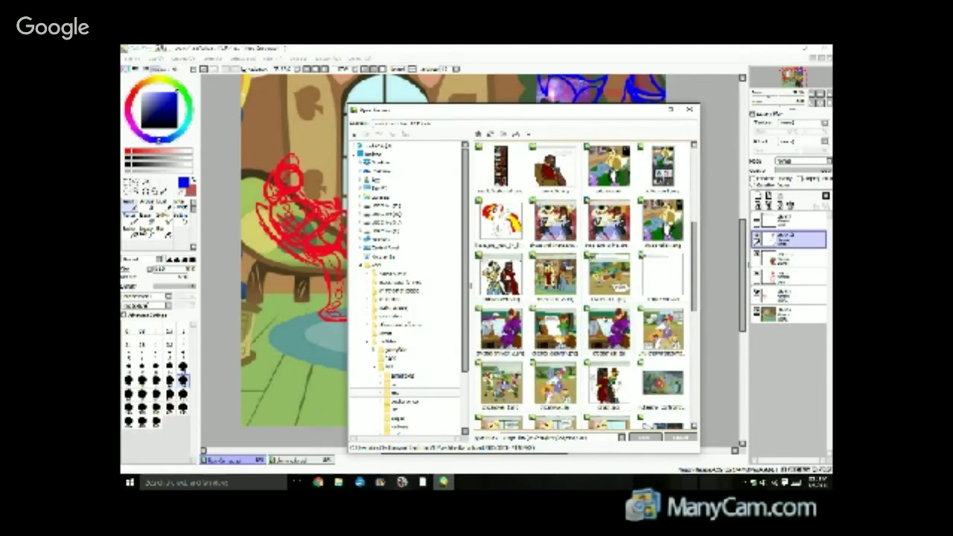
{"action": "scroll", "coordinate": [585, 283], "scroll_direction": "down", "scroll_amount": 5}
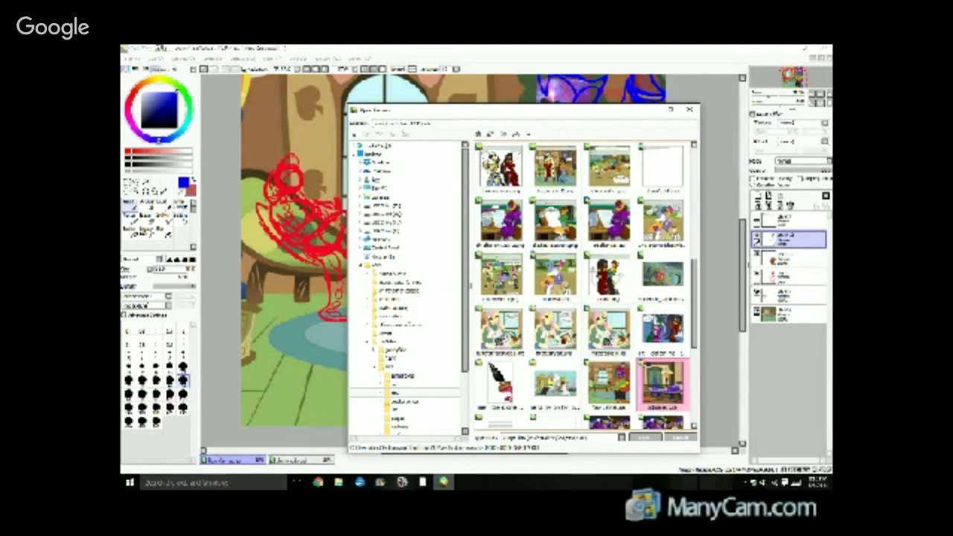
{"action": "scroll", "coordinate": [585, 283], "scroll_direction": "up", "scroll_amount": 4}
{"action": "scroll", "coordinate": [585, 283], "scroll_direction": "up", "scroll_amount": 4}
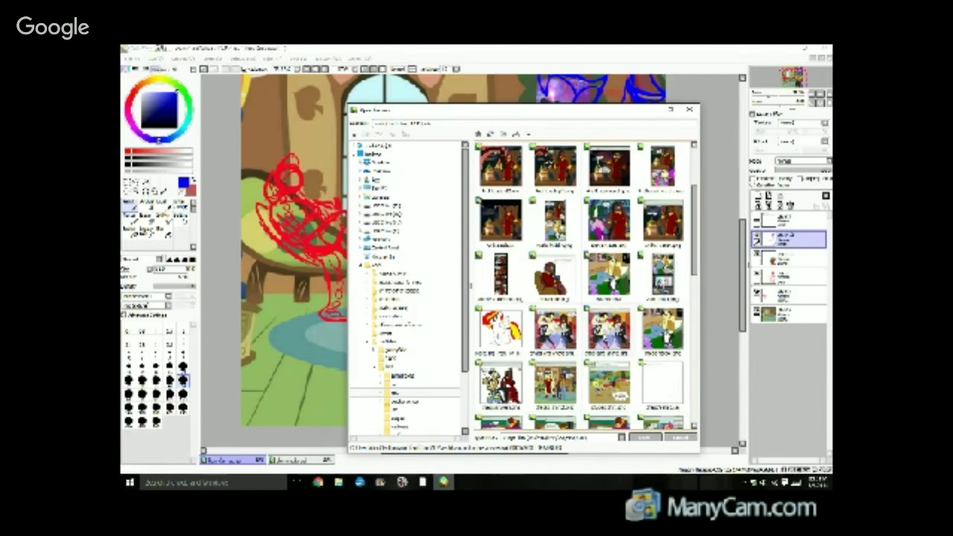
{"action": "scroll", "coordinate": [585, 283], "scroll_direction": "up", "scroll_amount": 3}
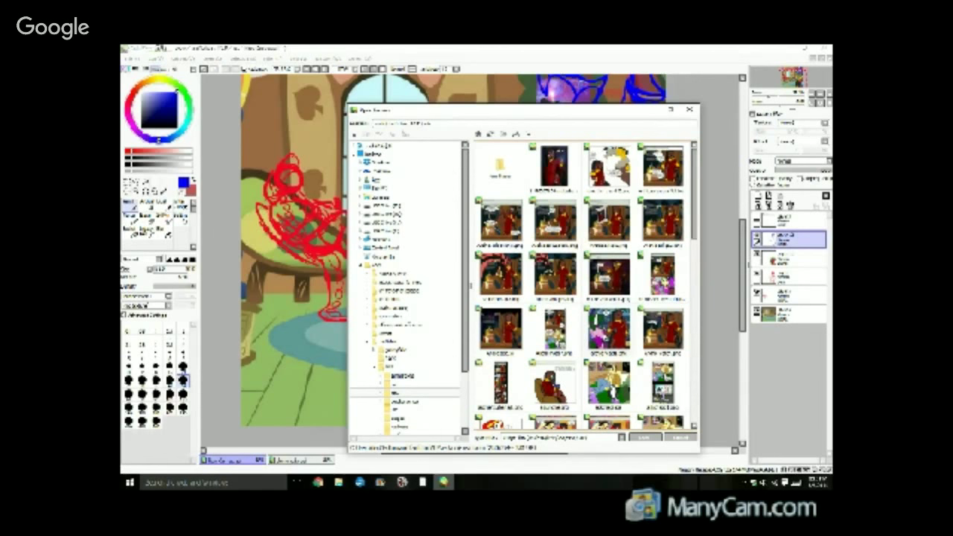
{"action": "scroll", "coordinate": [585, 283], "scroll_direction": "down", "scroll_amount": 3}
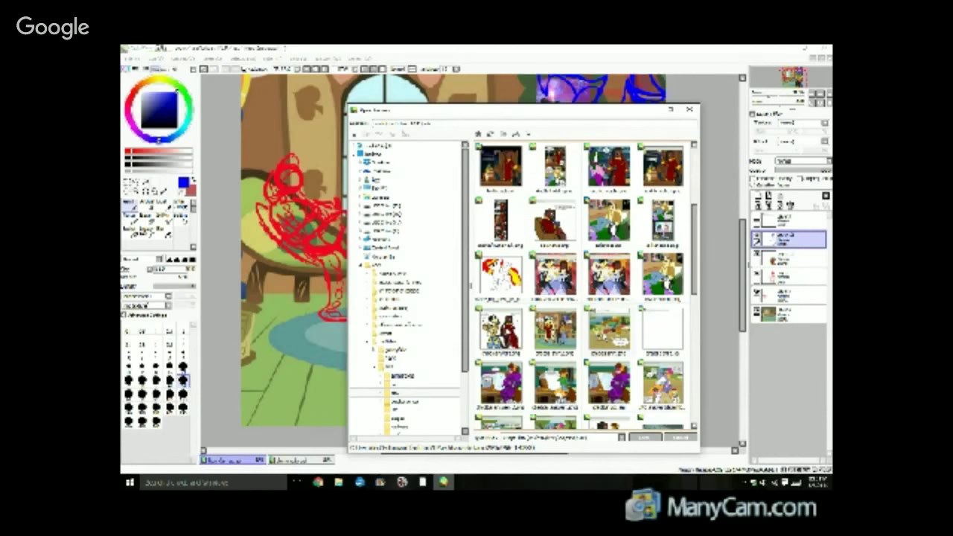
{"action": "scroll", "coordinate": [585, 283], "scroll_direction": "down", "scroll_amount": 3}
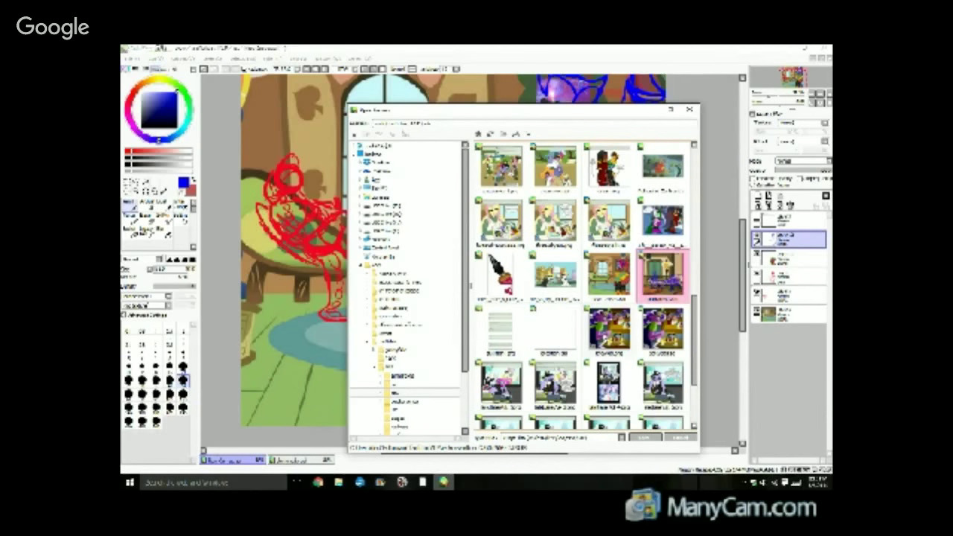
{"action": "scroll", "coordinate": [584, 283], "scroll_direction": "down", "scroll_amount": 2}
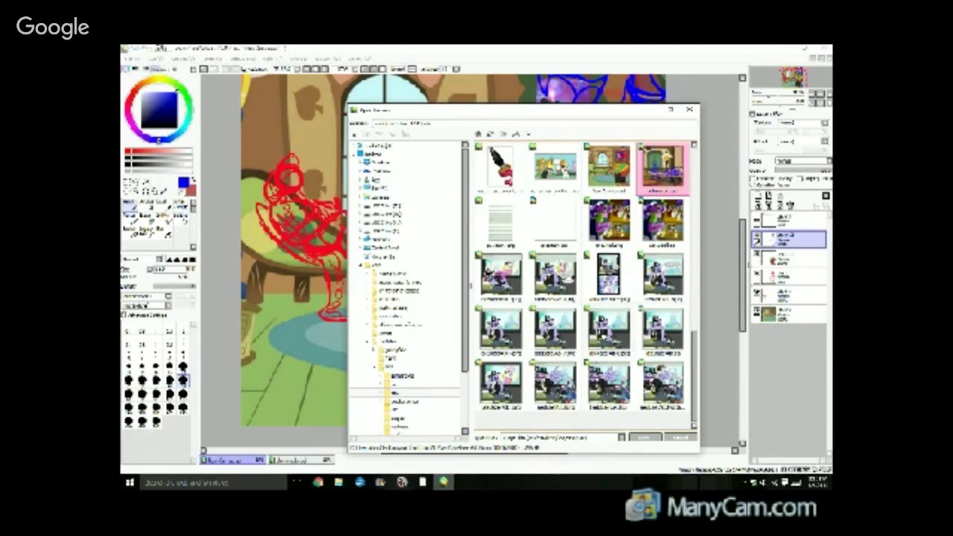
{"action": "scroll", "coordinate": [585, 283], "scroll_direction": "up", "scroll_amount": 2}
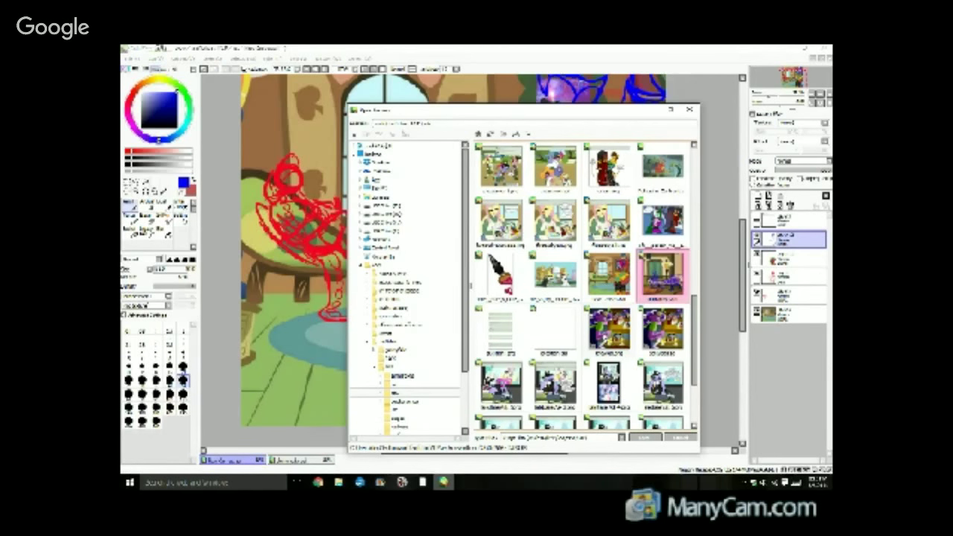
{"action": "scroll", "coordinate": [585, 283], "scroll_direction": "down", "scroll_amount": 2}
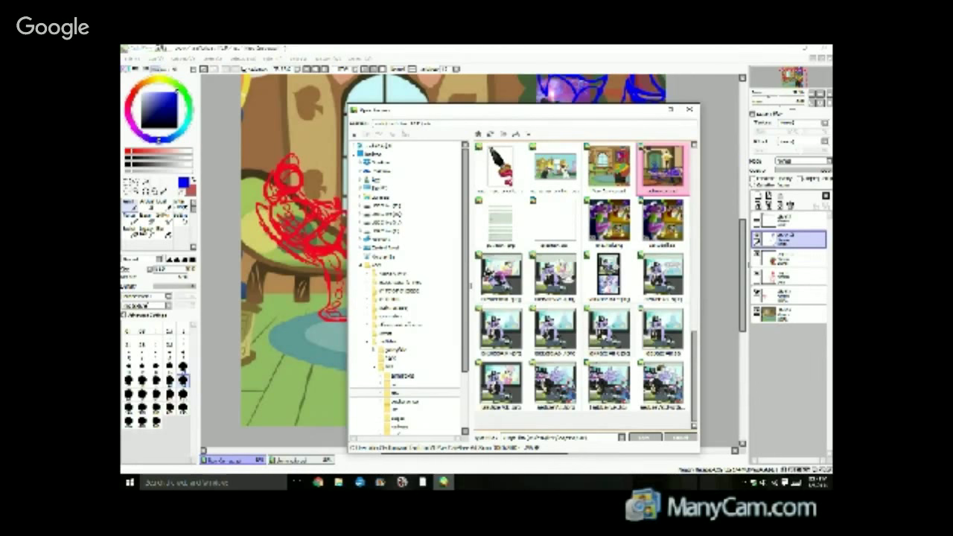
{"action": "scroll", "coordinate": [585, 283], "scroll_direction": "up", "scroll_amount": 1}
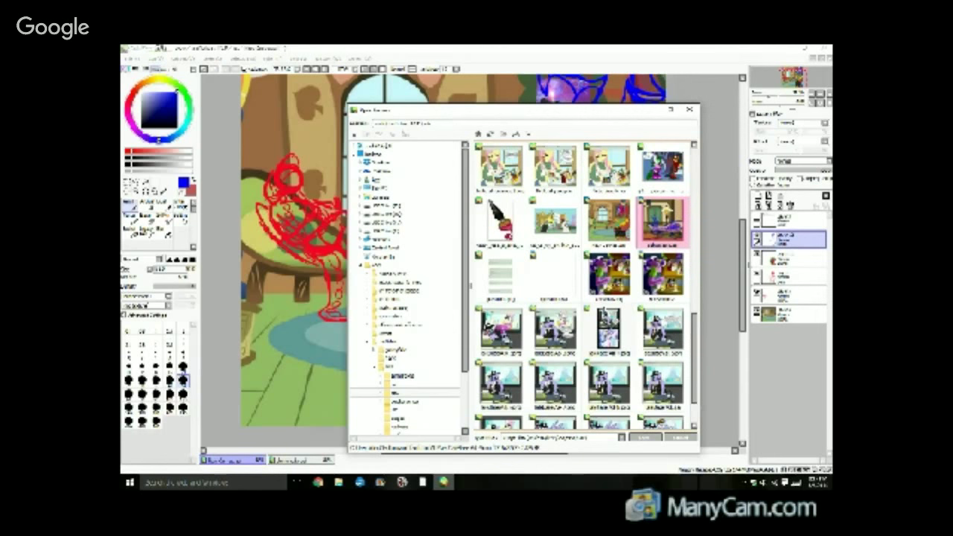
{"action": "scroll", "coordinate": [585, 283], "scroll_direction": "up", "scroll_amount": 1}
{"action": "scroll", "coordinate": [585, 283], "scroll_direction": "up", "scroll_amount": 2}
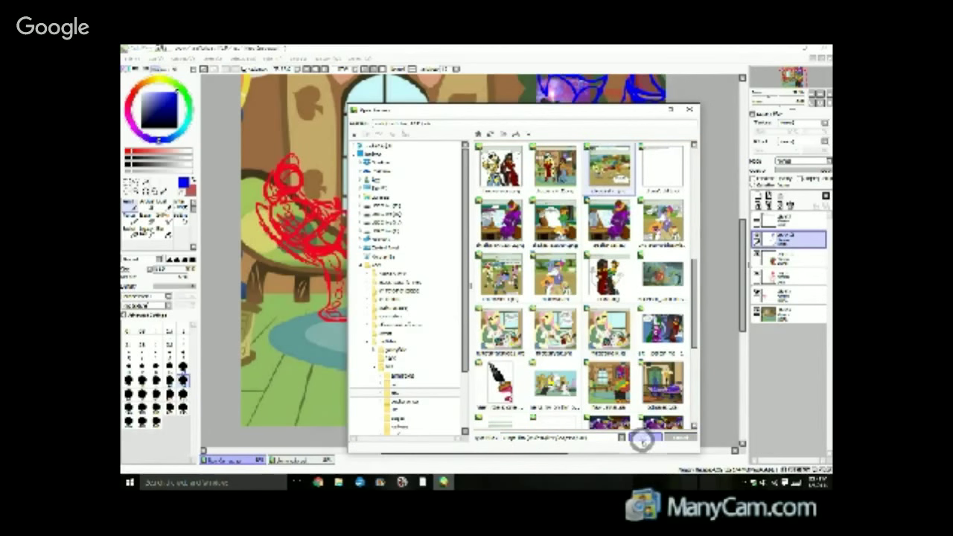
{"action": "left_click", "coordinate": [642, 437]}
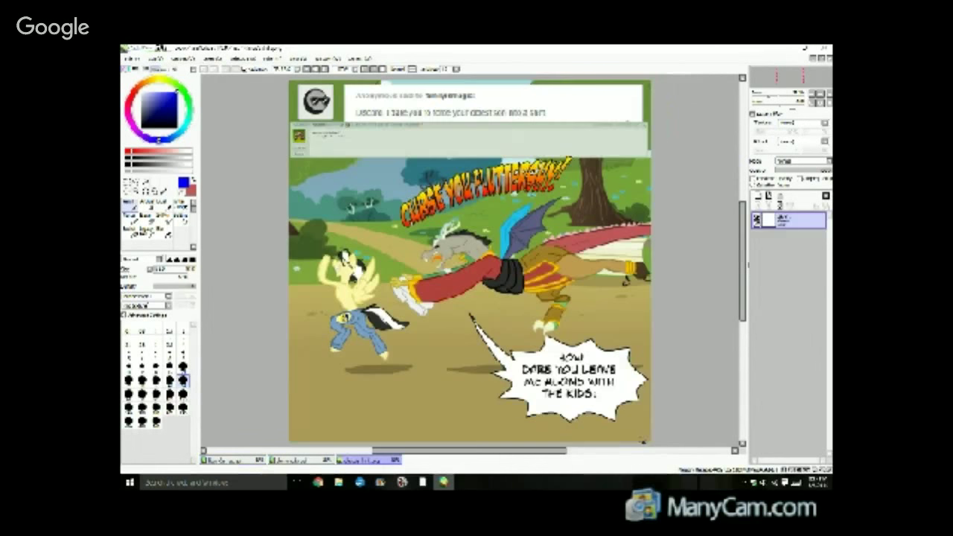
{"action": "scroll", "coordinate": [427, 289], "scroll_direction": "up", "scroll_amount": 3}
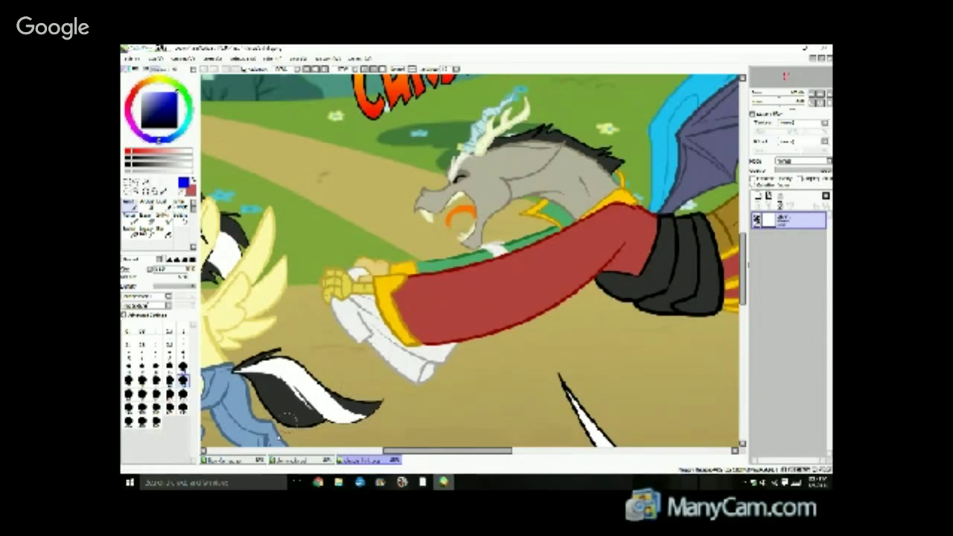
Return to the indoor scene and sketch a blue box-like shape with a small circle beside the outstretched hand.
{"action": "left_click", "coordinate": [237, 462]}
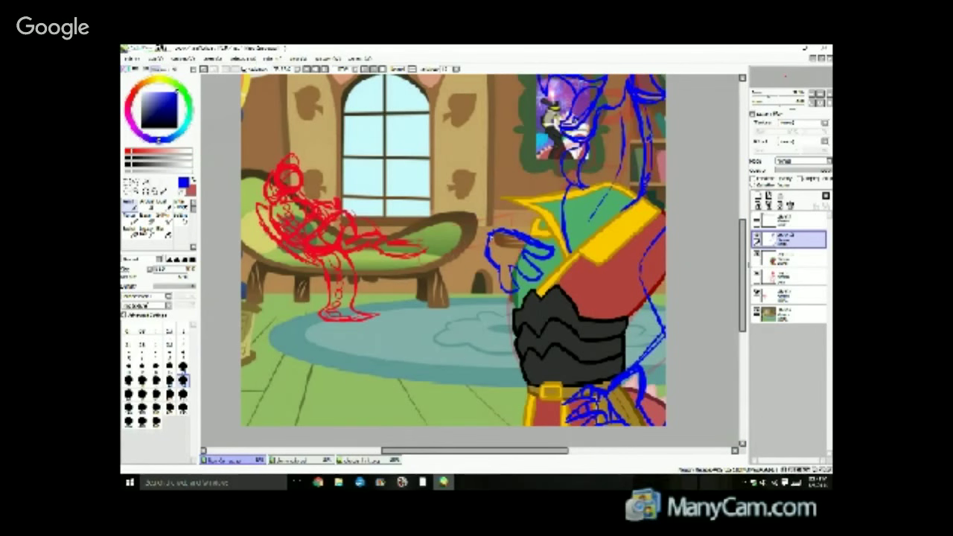
{"action": "left_click_drag", "start_coordinate": [494, 230], "coordinate": [484, 261]}
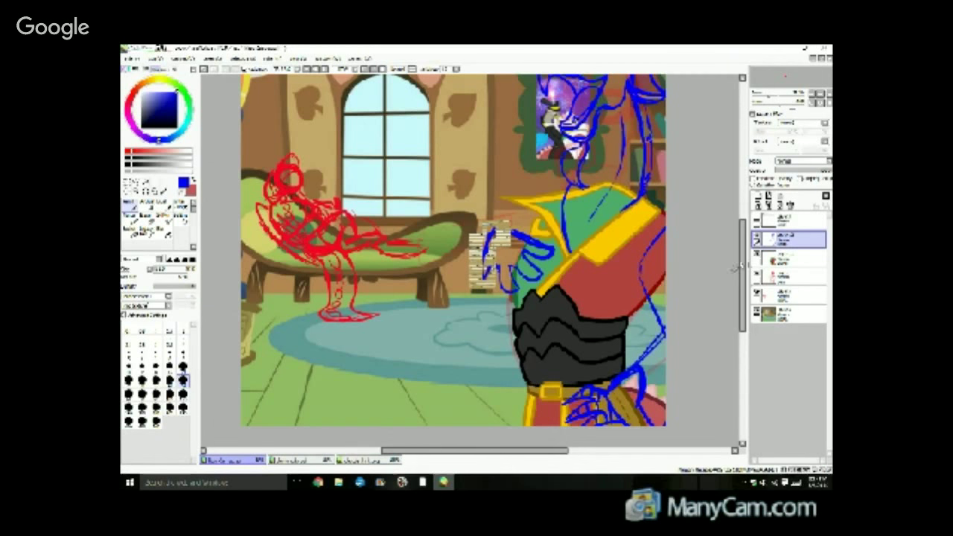
{"action": "scroll", "coordinate": [729, 261], "scroll_direction": "down", "scroll_amount": 1}
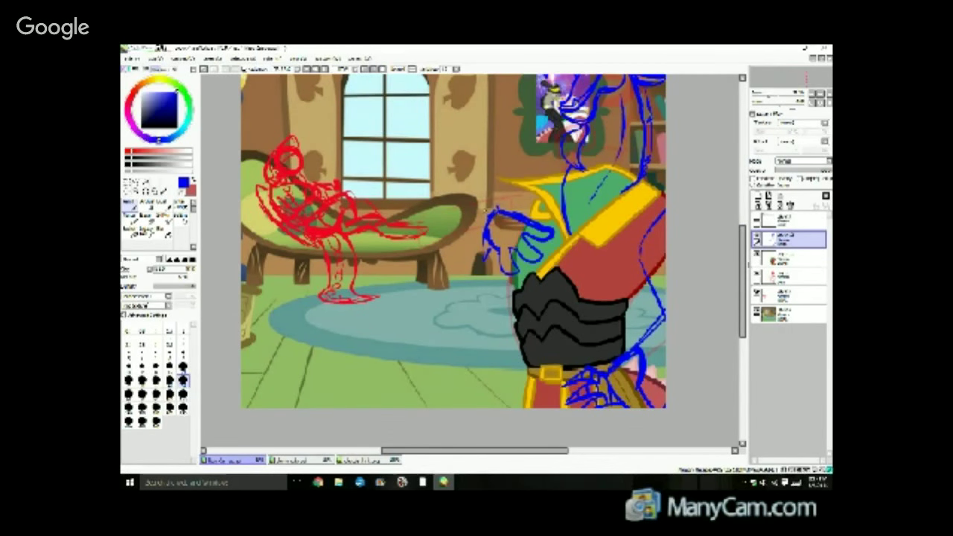
{"action": "mouse_move", "coordinate": [475, 209]}
{"action": "left_mouse_down"}
{"action": "mouse_move", "coordinate": [463, 235]}
{"action": "mouse_move", "coordinate": [470, 259]}
{"action": "mouse_move", "coordinate": [490, 252]}
{"action": "mouse_move", "coordinate": [478, 262]}
{"action": "left_mouse_up"}
{"action": "mouse_move", "coordinate": [461, 257]}
{"action": "left_mouse_down"}
{"action": "mouse_move", "coordinate": [467, 227]}
{"action": "mouse_move", "coordinate": [472, 246]}
{"action": "mouse_move", "coordinate": [423, 212]}
{"action": "mouse_move", "coordinate": [427, 203]}
{"action": "mouse_move", "coordinate": [536, 195]}
{"action": "left_mouse_up"}
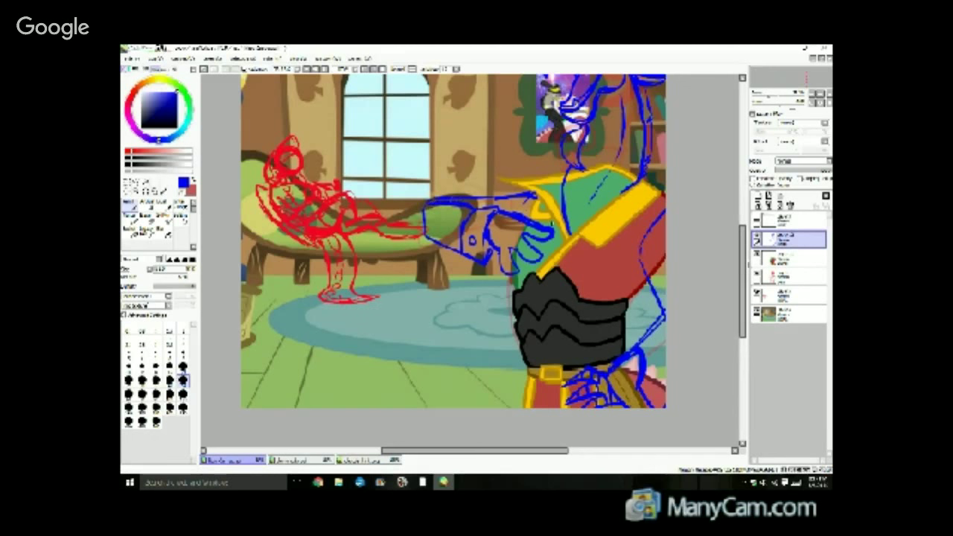
Add a new layer above the blue sketch and hide the room background layer.
{"action": "left_click_drag", "start_coordinate": [743, 285], "coordinate": [726, 267]}
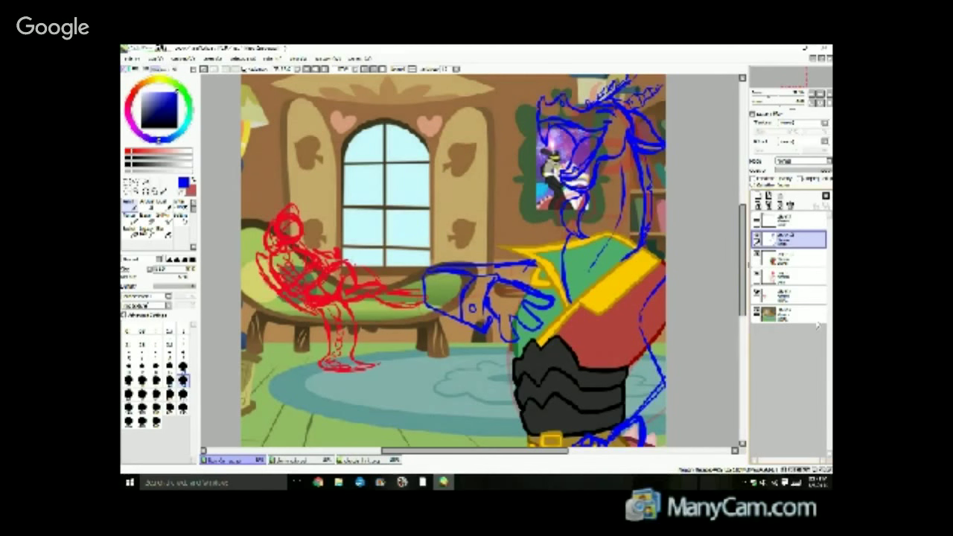
{"action": "left_click_drag", "start_coordinate": [743, 290], "coordinate": [742, 313]}
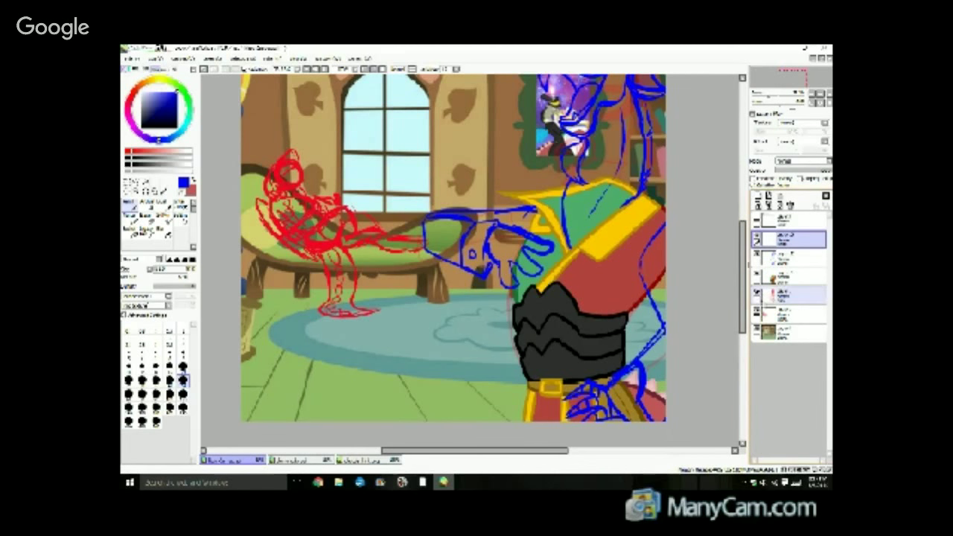
{"action": "left_click", "coordinate": [757, 332]}
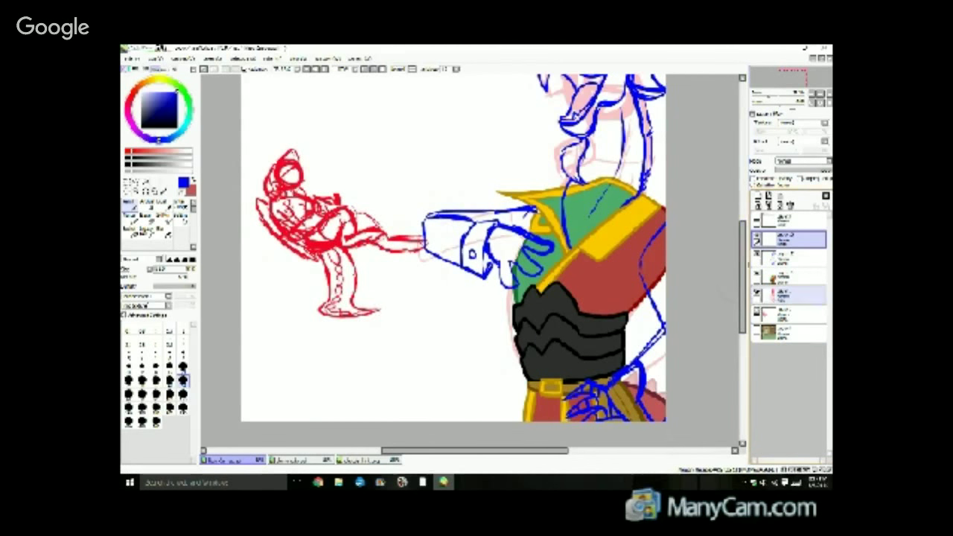
Delete the pale pink draft sketch layer, select the blue sketch layer and hide the red figure's layer.
{"action": "left_click", "coordinate": [781, 296]}
{"action": "left_click", "coordinate": [790, 206]}
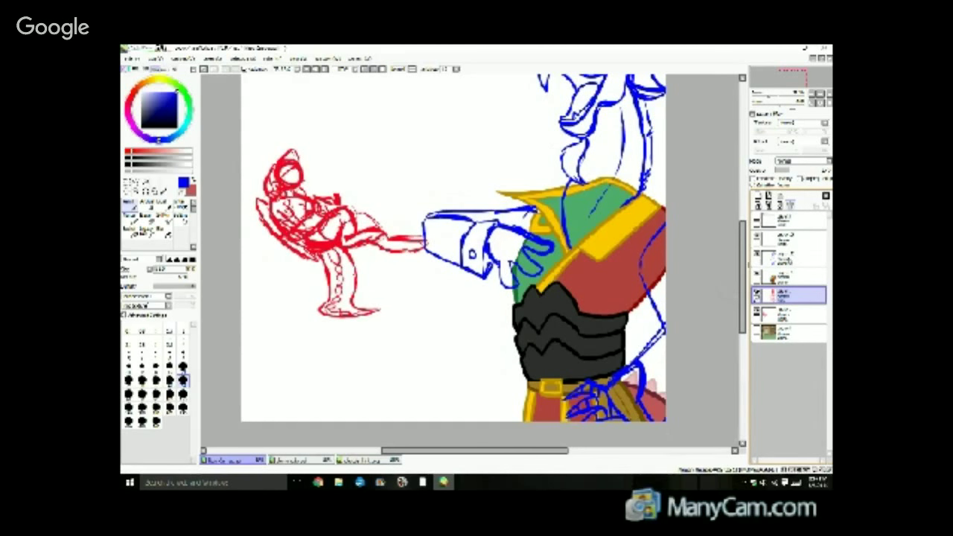
{"action": "left_click", "coordinate": [791, 258]}
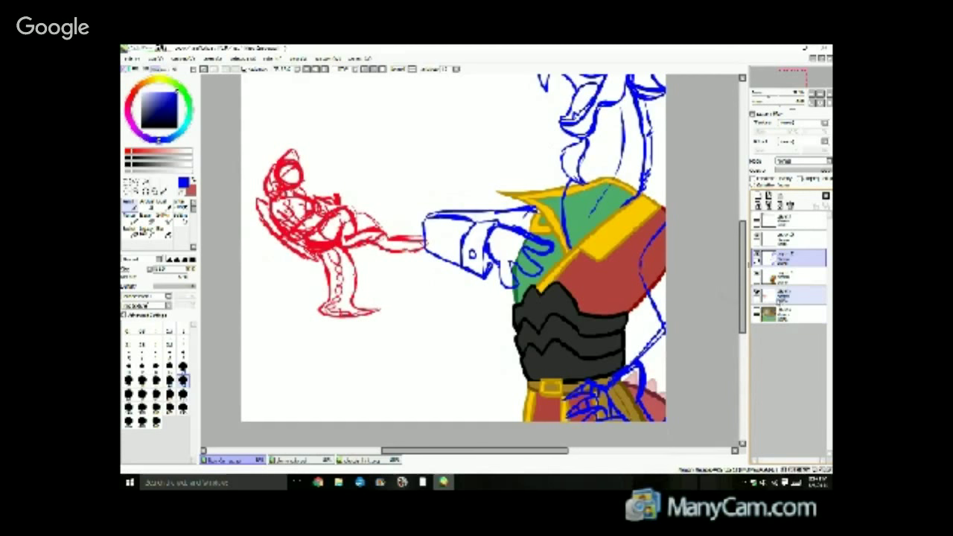
{"action": "left_click", "coordinate": [757, 292]}
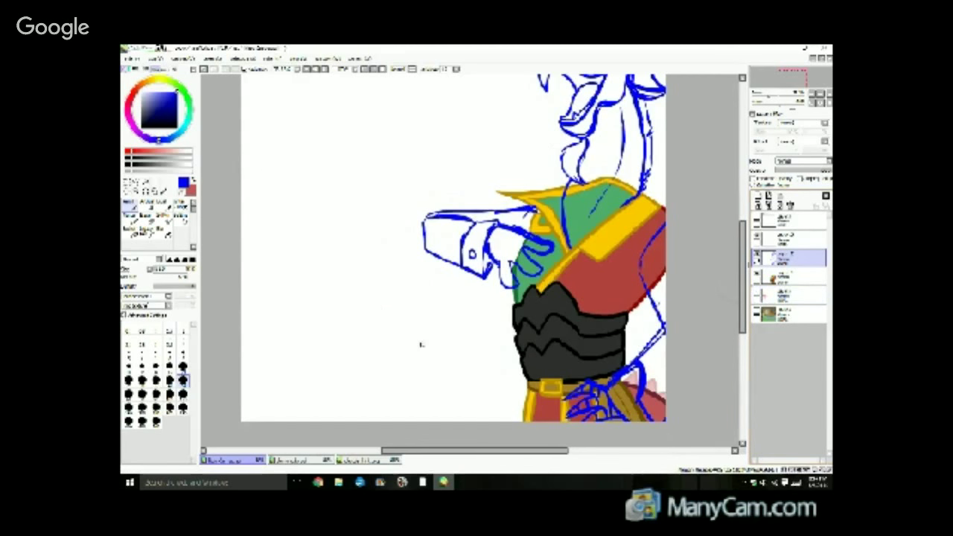
Sample the dark red outline colour of the character's sleeve from the outdoor comic reference image.
{"action": "left_click", "coordinate": [368, 460]}
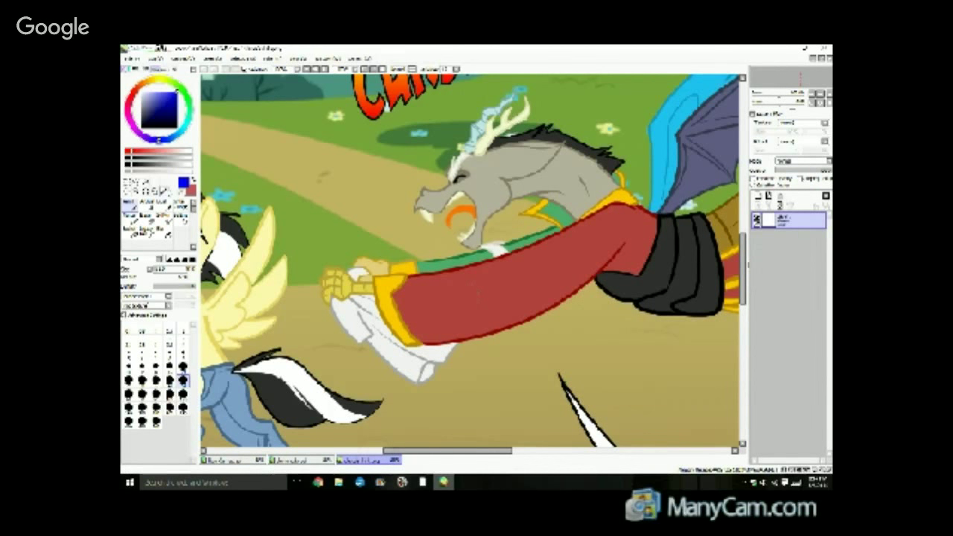
{"action": "left_click", "coordinate": [163, 191]}
{"action": "left_click", "coordinate": [426, 271]}
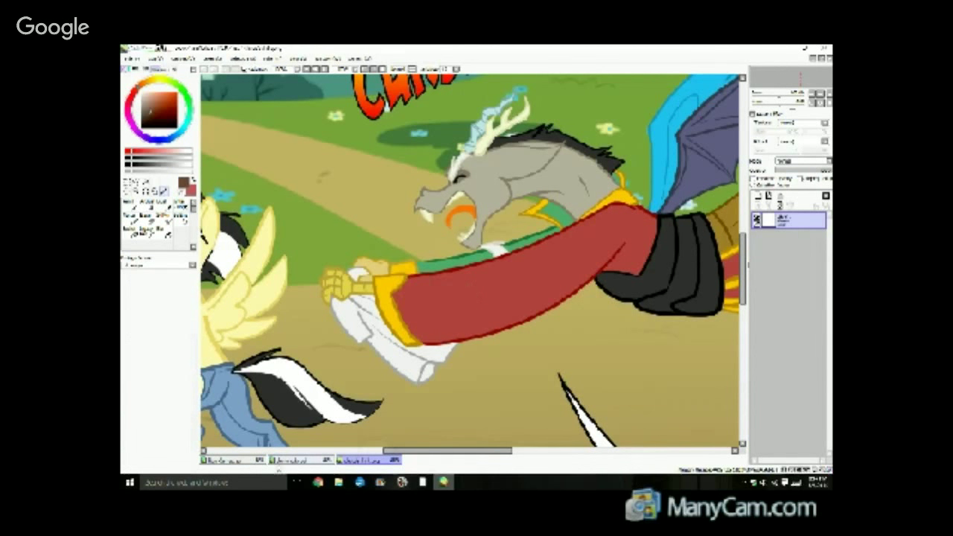
{"action": "left_click", "coordinate": [427, 271]}
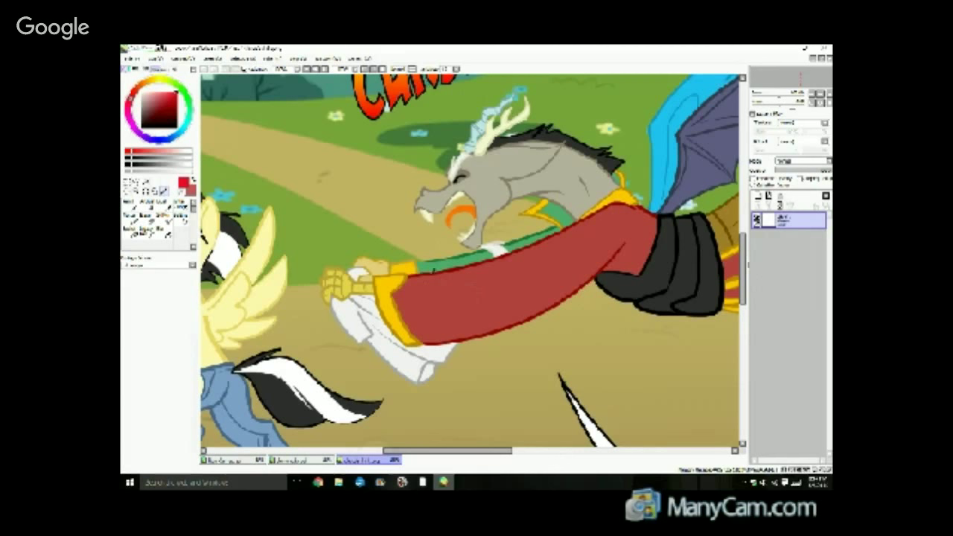
{"action": "left_click", "coordinate": [437, 279]}
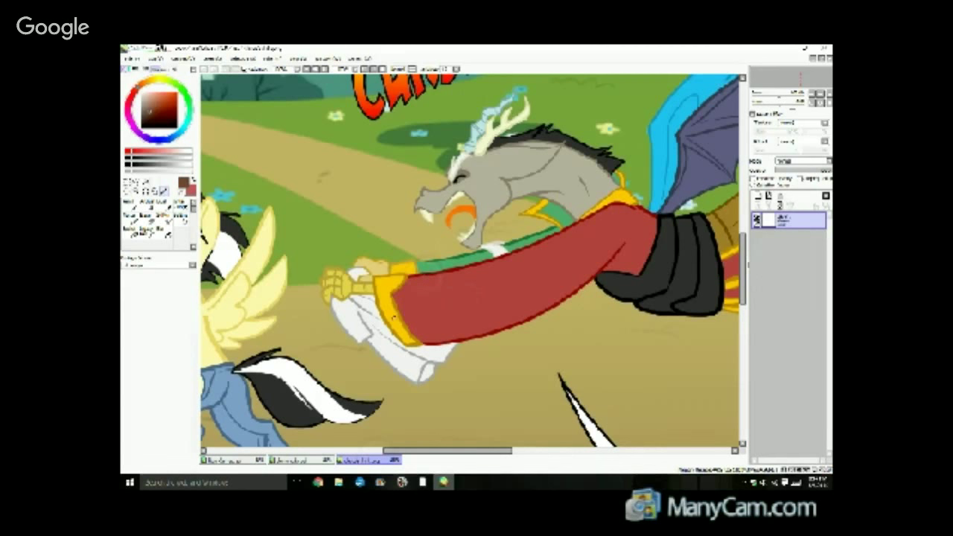
{"action": "scroll", "coordinate": [438, 271], "scroll_direction": "up", "scroll_amount": 3}
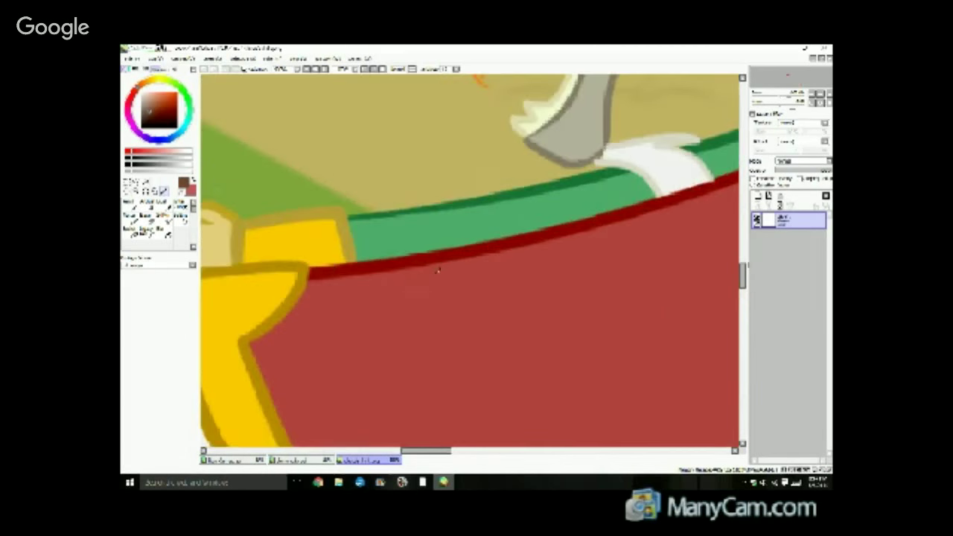
{"action": "left_click", "coordinate": [372, 260]}
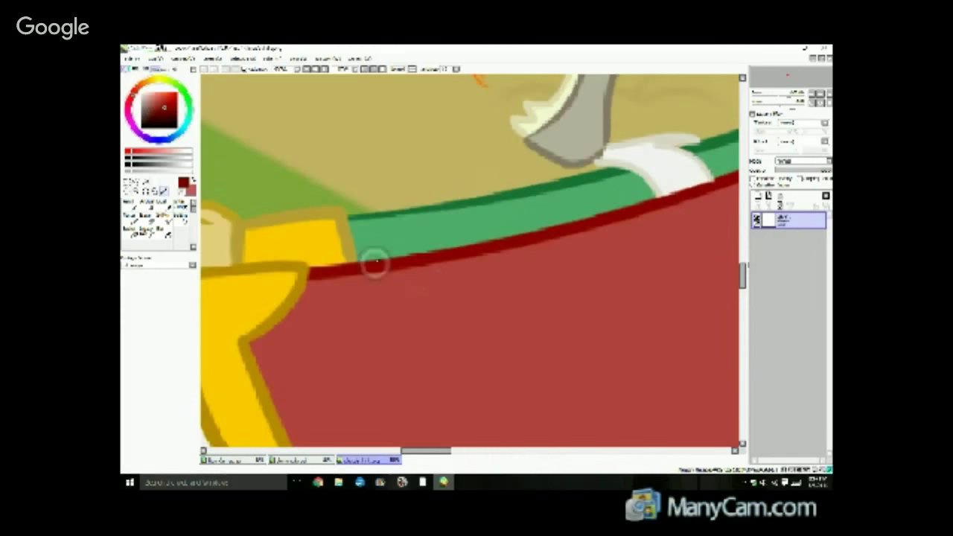
{"action": "scroll", "coordinate": [381, 258], "scroll_direction": "down", "scroll_amount": 5}
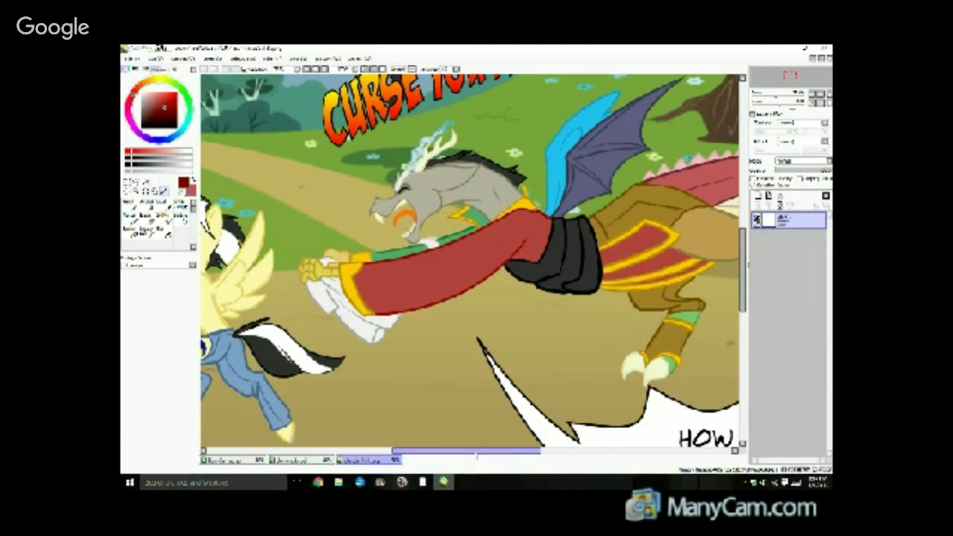
{"action": "left_click_drag", "start_coordinate": [472, 449], "coordinate": [460, 434]}
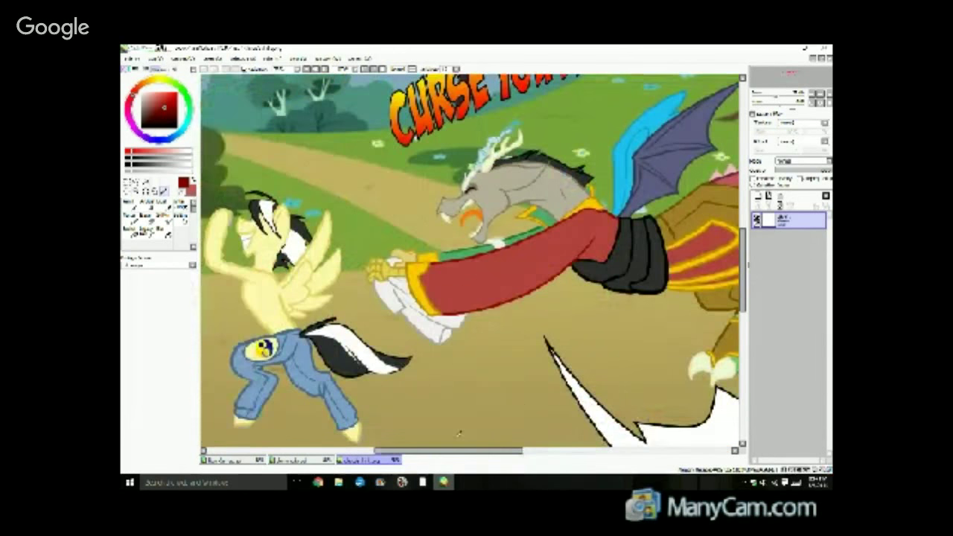
Return to the indoor scene drawing and add a new layer above the blue sketch layer.
{"action": "scroll", "coordinate": [454, 403], "scroll_direction": "down", "scroll_amount": 2}
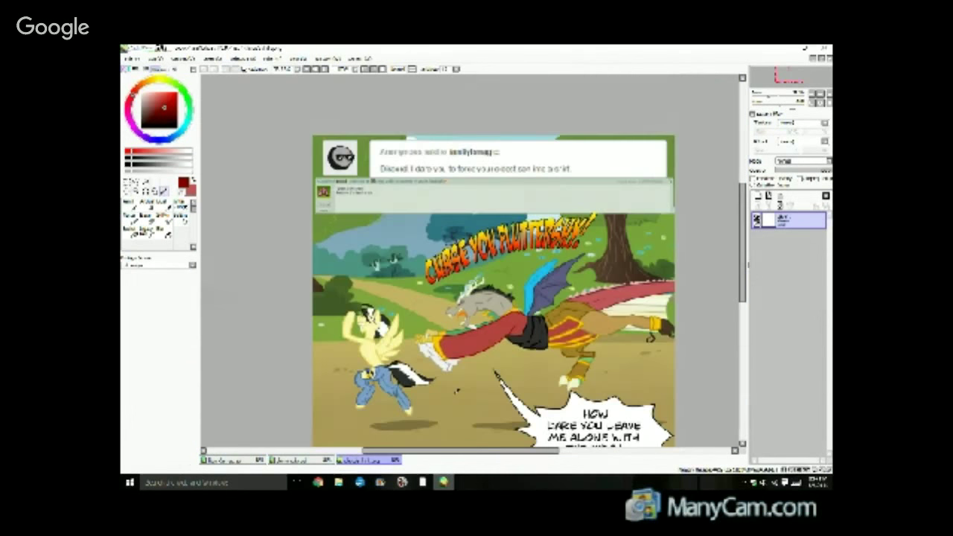
{"action": "scroll", "coordinate": [457, 391], "scroll_direction": "up", "scroll_amount": 2}
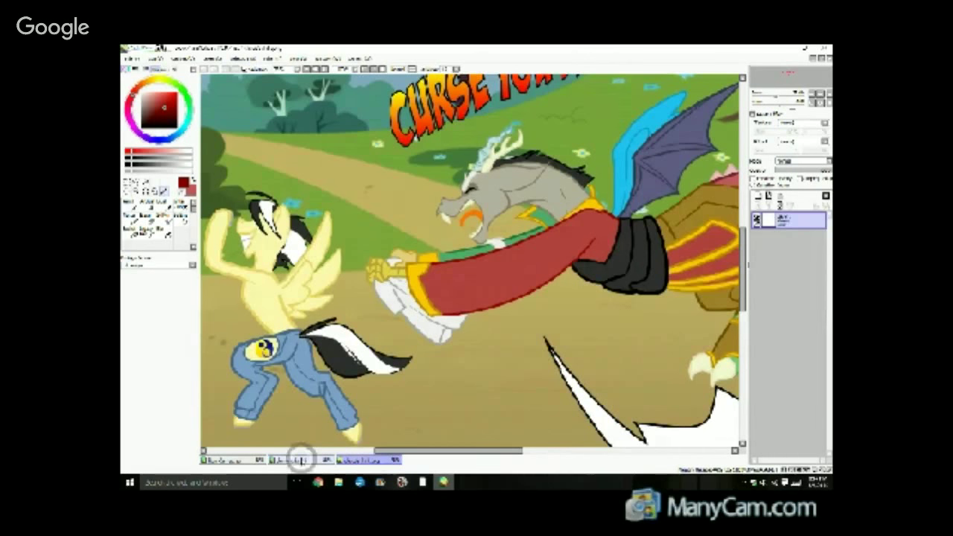
{"action": "left_click", "coordinate": [301, 457]}
{"action": "left_click", "coordinate": [224, 460]}
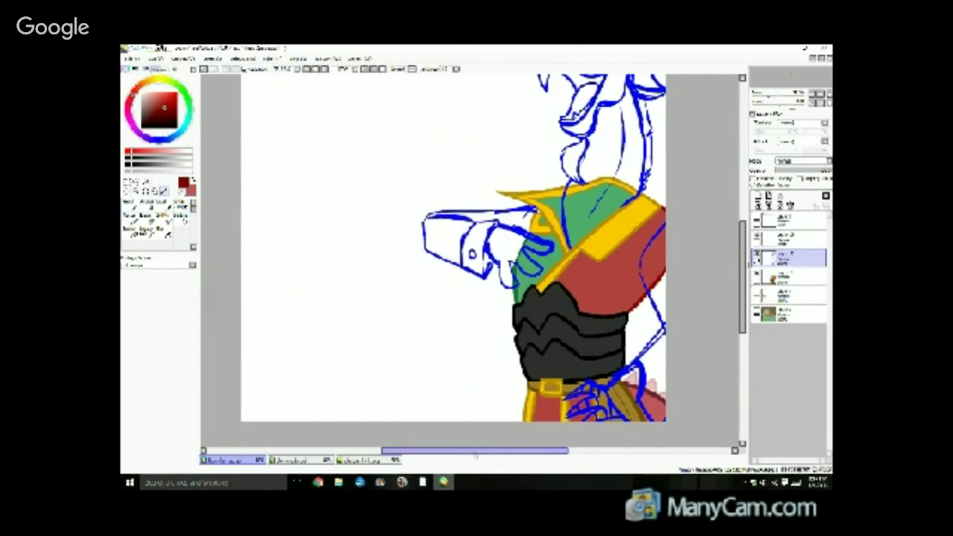
{"action": "left_click_drag", "start_coordinate": [475, 453], "coordinate": [534, 451]}
{"action": "scroll", "coordinate": [509, 402], "scroll_direction": "up", "scroll_amount": 1}
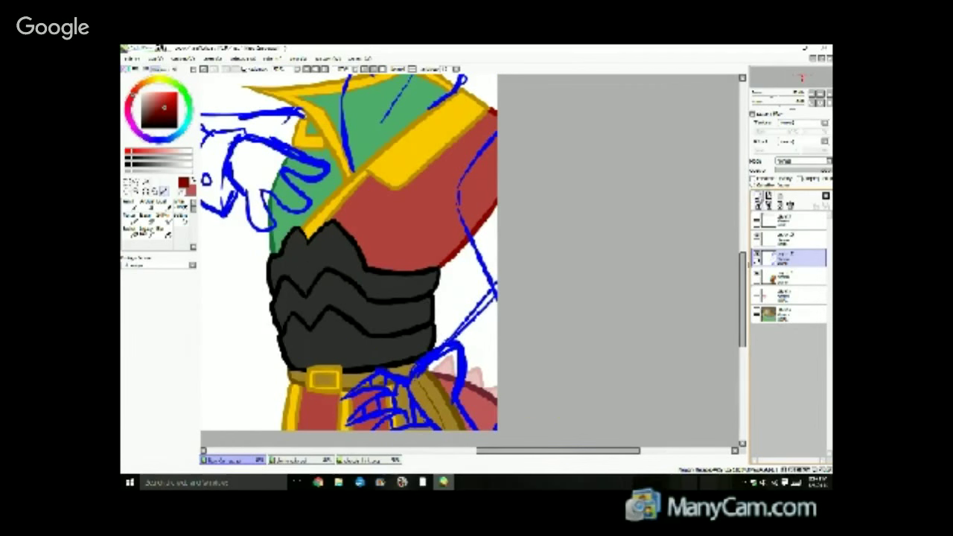
{"action": "left_click", "coordinate": [759, 199]}
Outline the bent arm's sleeve in dark red with the pen, following the blue sketch down to the wrist.
{"action": "left_click", "coordinate": [134, 208]}
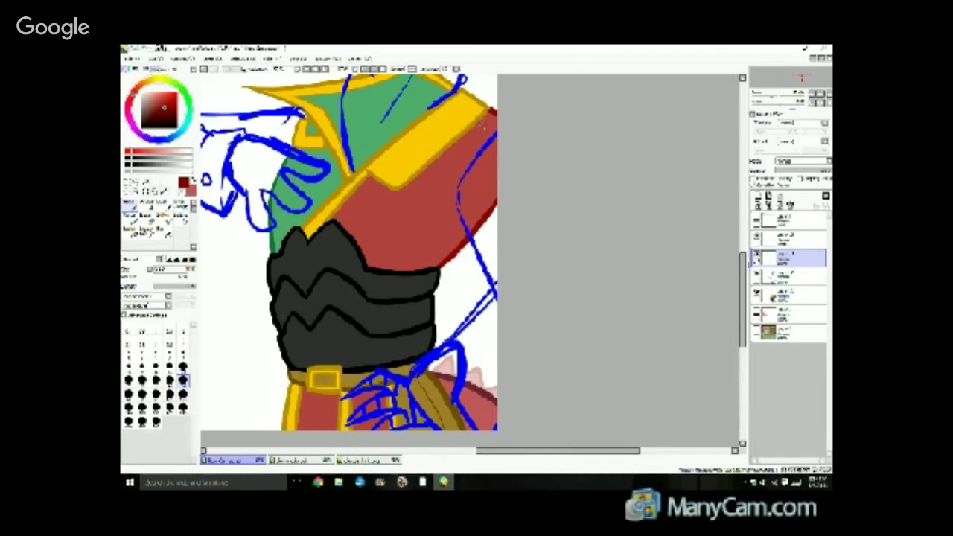
{"action": "mouse_move", "coordinate": [494, 135]}
{"action": "left_mouse_down"}
{"action": "mouse_move", "coordinate": [458, 190]}
{"action": "mouse_move", "coordinate": [474, 255]}
{"action": "mouse_move", "coordinate": [501, 304]}
{"action": "mouse_move", "coordinate": [456, 200]}
{"action": "left_mouse_up"}
{"action": "left_click", "coordinate": [201, 68]}
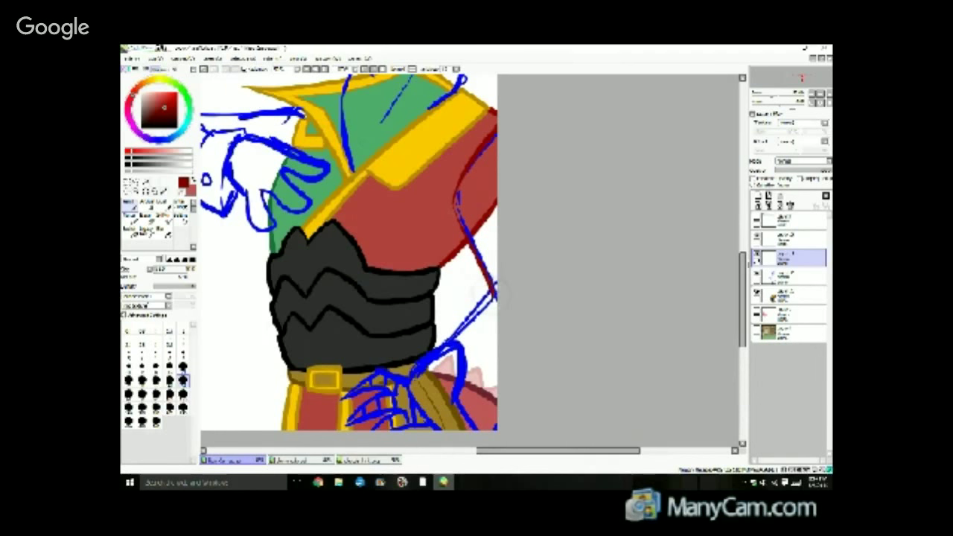
{"action": "left_click_drag", "start_coordinate": [495, 295], "coordinate": [445, 344]}
{"action": "key", "text": "ctrl+z"}
{"action": "left_click_drag", "start_coordinate": [493, 285], "coordinate": [447, 344]}
{"action": "left_click_drag", "start_coordinate": [509, 453], "coordinate": [483, 453]}
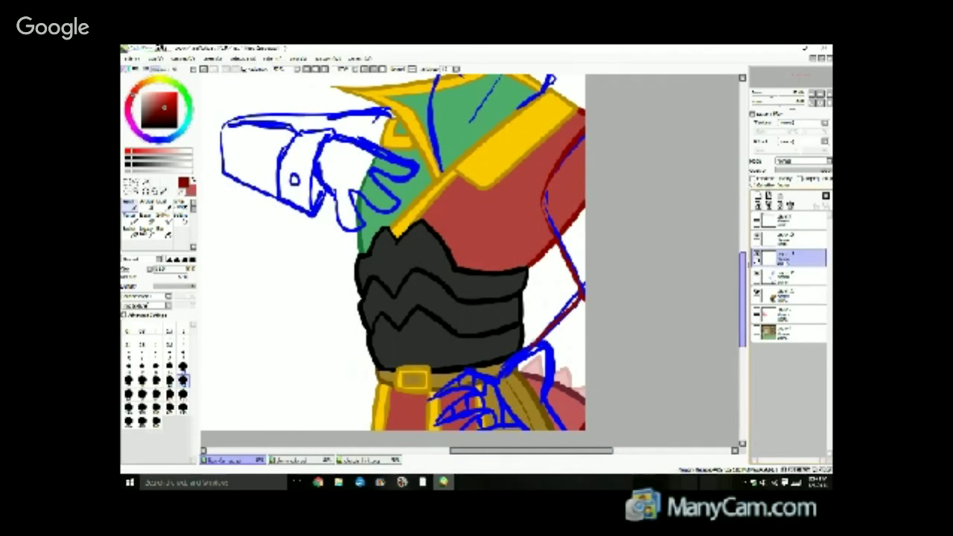
Add another layer, sample the dark gold of the collar trim's outline and outline the sleeve cuff at the hip.
{"action": "left_click", "coordinate": [758, 200]}
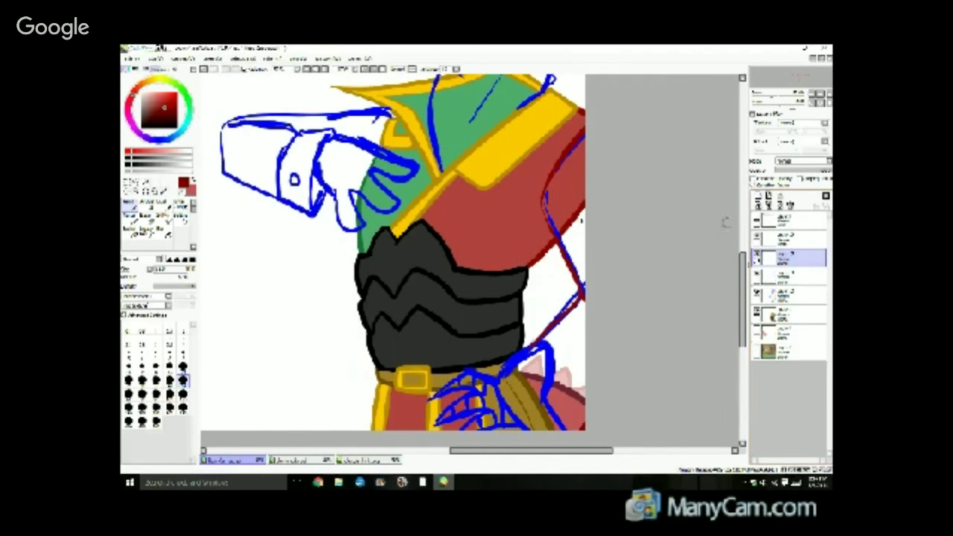
{"action": "left_click", "coordinate": [163, 192]}
{"action": "left_click", "coordinate": [450, 169]}
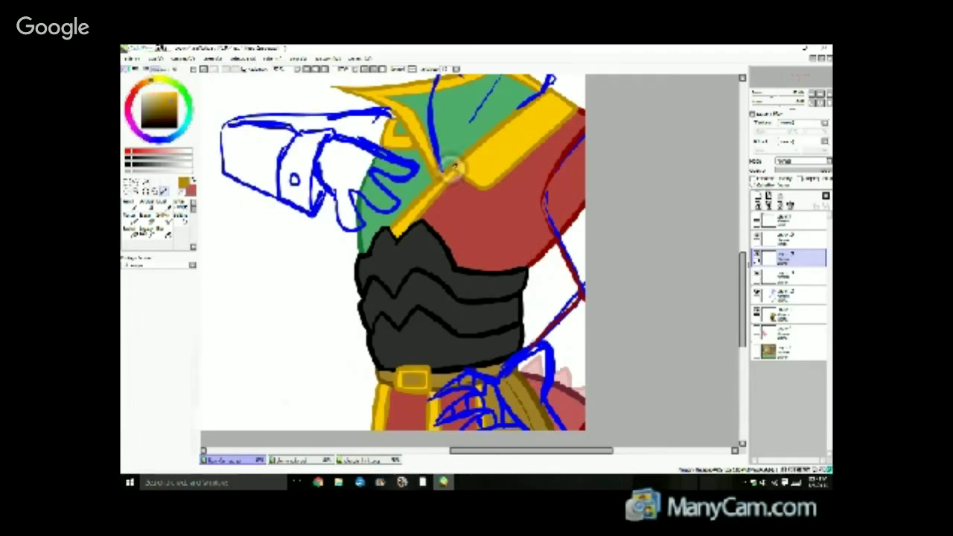
{"action": "left_click", "coordinate": [130, 206]}
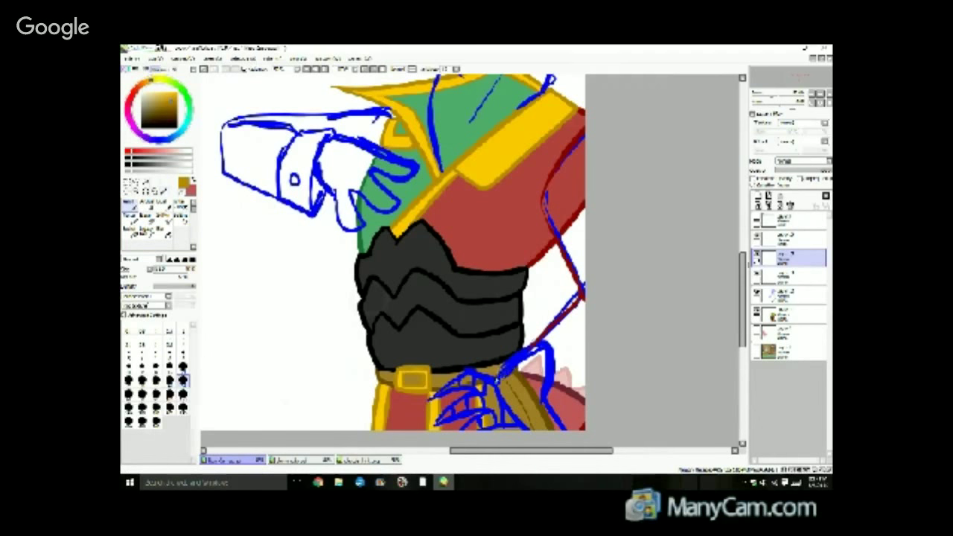
{"action": "mouse_move", "coordinate": [514, 358]}
{"action": "left_mouse_down"}
{"action": "mouse_move", "coordinate": [542, 340]}
{"action": "mouse_move", "coordinate": [551, 351]}
{"action": "mouse_move", "coordinate": [547, 403]}
{"action": "mouse_move", "coordinate": [564, 431]}
{"action": "left_mouse_up"}
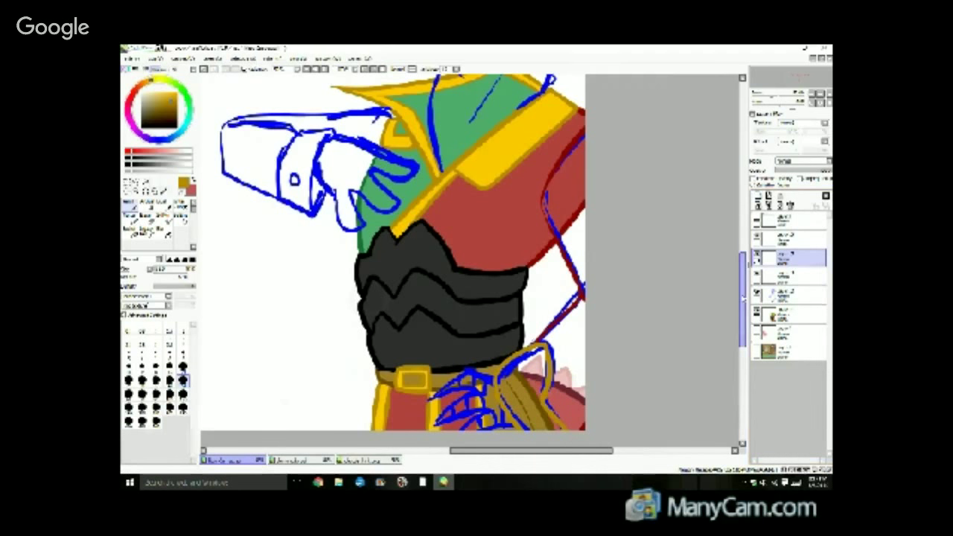
{"action": "left_click_drag", "start_coordinate": [742, 298], "coordinate": [741, 233]}
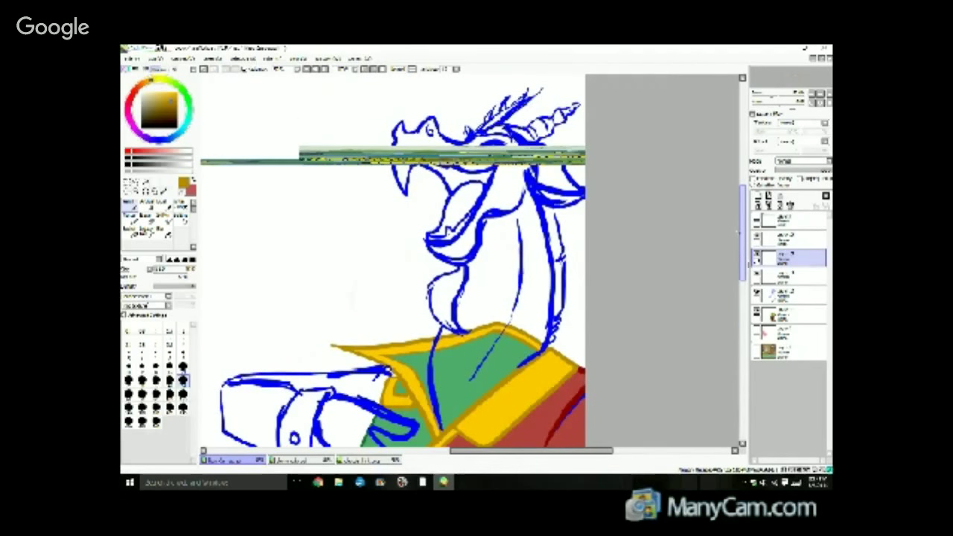
{"action": "left_click_drag", "start_coordinate": [739, 232], "coordinate": [732, 317]}
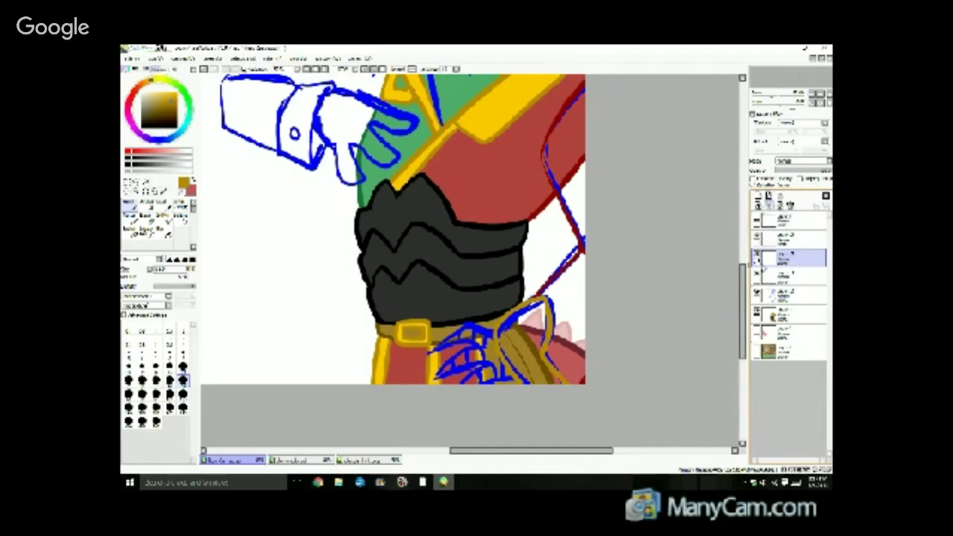
Select the layer directly above the blue sketch and sample the yellow clawed hand's outline colour from the outdoor comic reference image.
{"action": "left_click", "coordinate": [788, 275]}
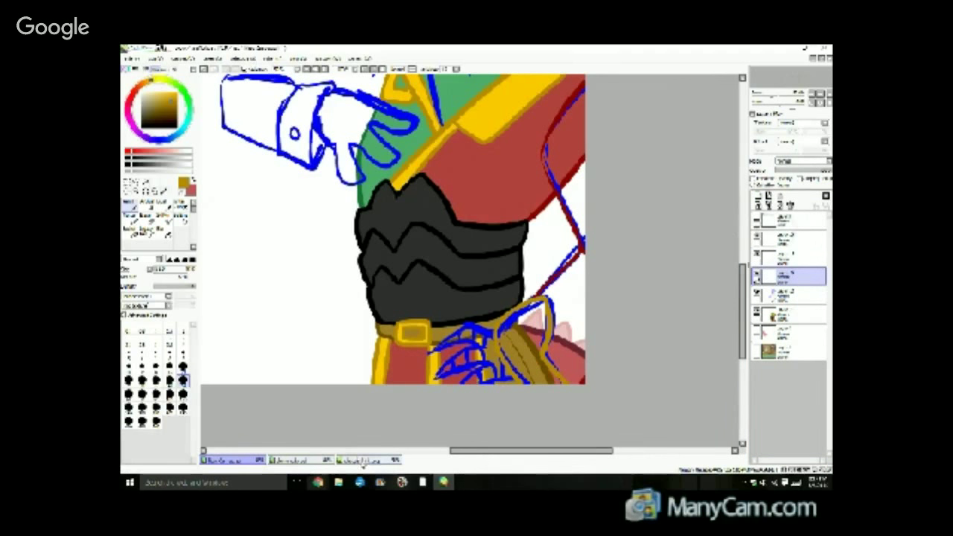
{"action": "left_click", "coordinate": [363, 460]}
{"action": "left_click", "coordinate": [163, 191]}
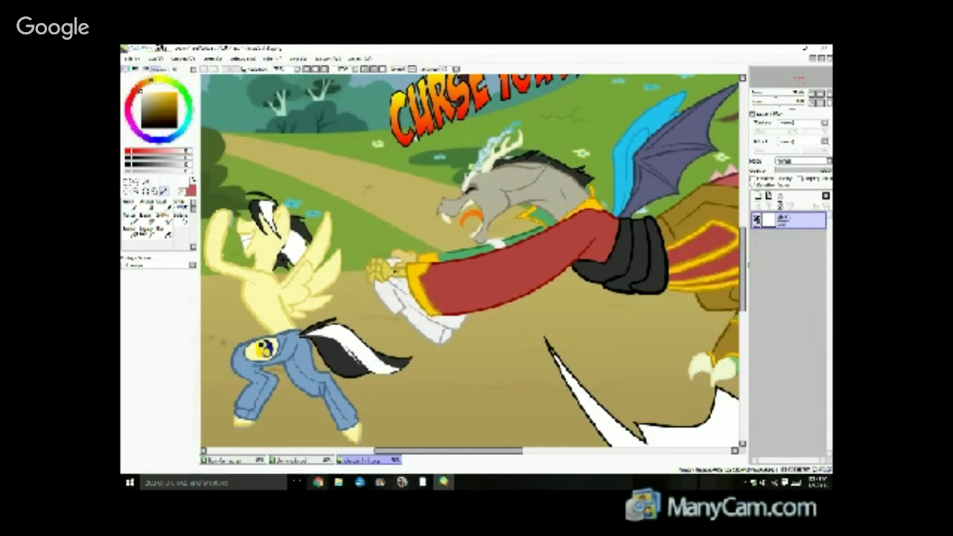
{"action": "scroll", "coordinate": [397, 277], "scroll_direction": "down", "scroll_amount": 2}
{"action": "scroll", "coordinate": [405, 274], "scroll_direction": "up", "scroll_amount": 6}
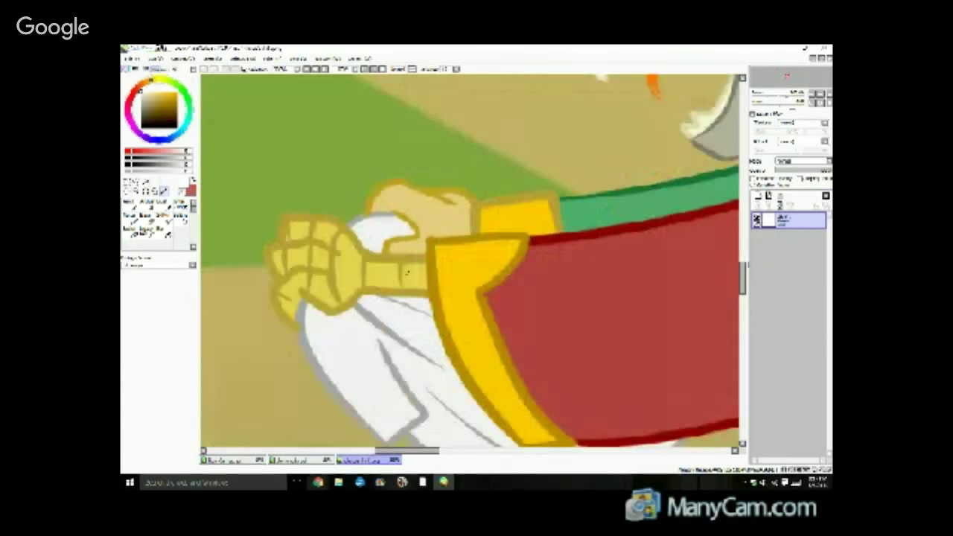
{"action": "right_click", "coordinate": [379, 290]}
{"action": "scroll", "coordinate": [380, 289], "scroll_direction": "down", "scroll_amount": 3}
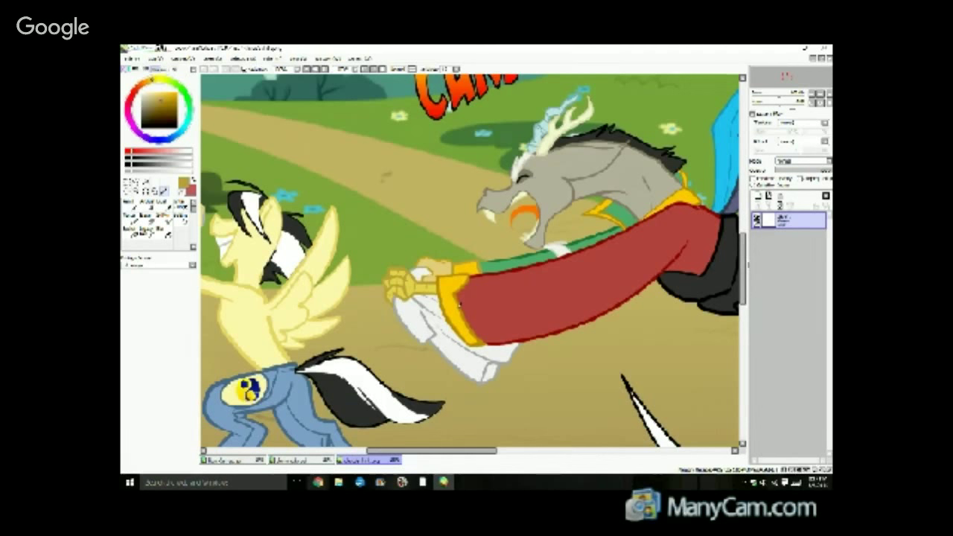
{"action": "scroll", "coordinate": [460, 304], "scroll_direction": "down", "scroll_amount": 4}
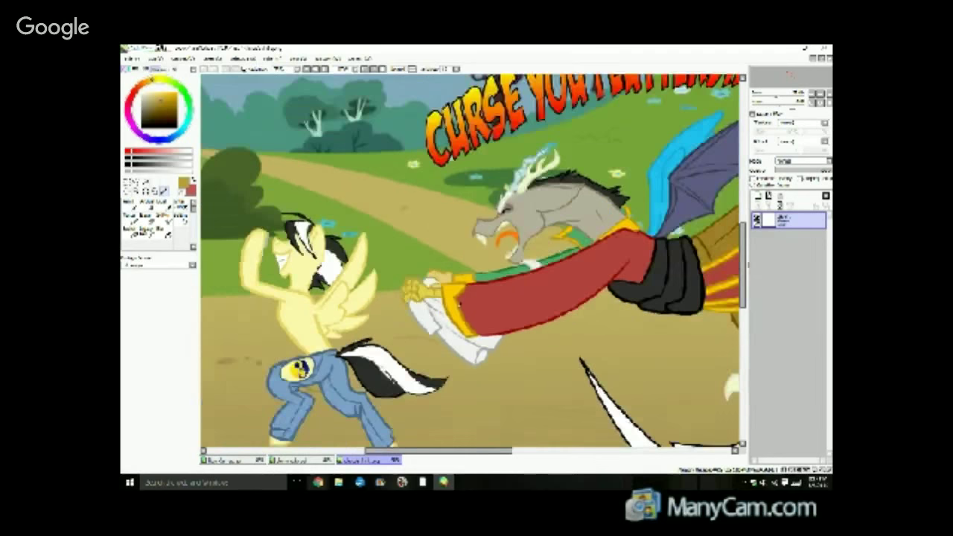
{"action": "scroll", "coordinate": [459, 304], "scroll_direction": "up", "scroll_amount": 5}
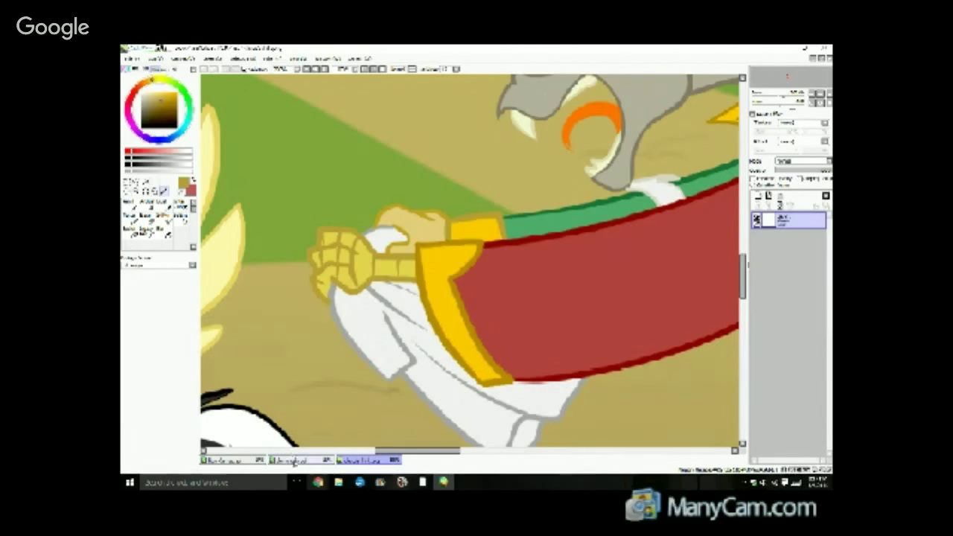
Return to the indoor scene and outline the clawed hand resting on the hip in the sampled mustard colour.
{"action": "left_click", "coordinate": [294, 461]}
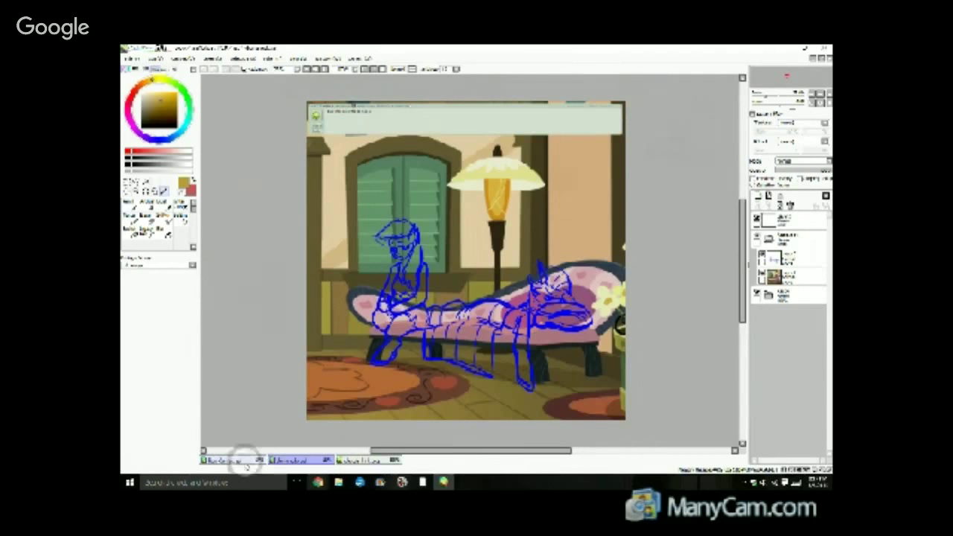
{"action": "left_click", "coordinate": [232, 462]}
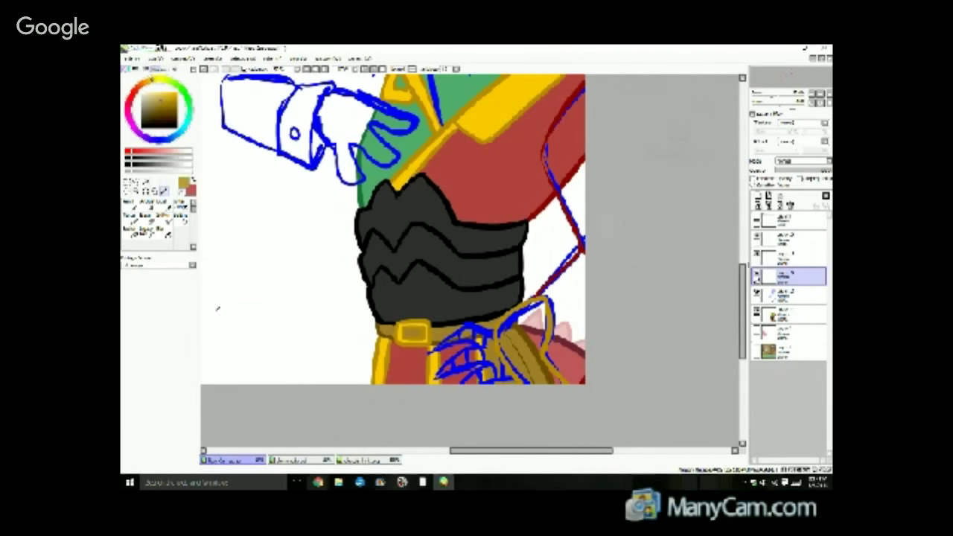
{"action": "left_click", "coordinate": [130, 206]}
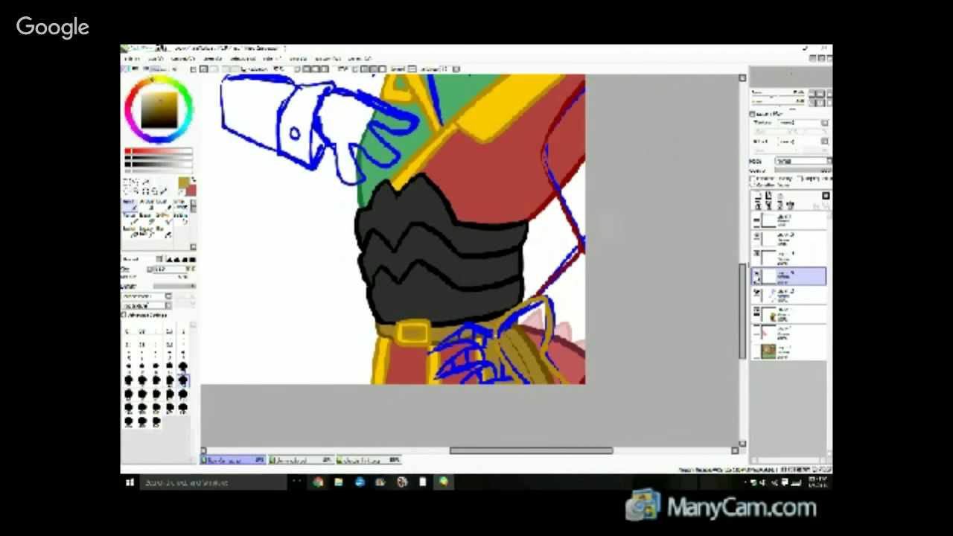
{"action": "mouse_move", "coordinate": [495, 334]}
{"action": "left_mouse_down"}
{"action": "mouse_move", "coordinate": [465, 323]}
{"action": "mouse_move", "coordinate": [435, 351]}
{"action": "mouse_move", "coordinate": [483, 349]}
{"action": "left_mouse_up"}
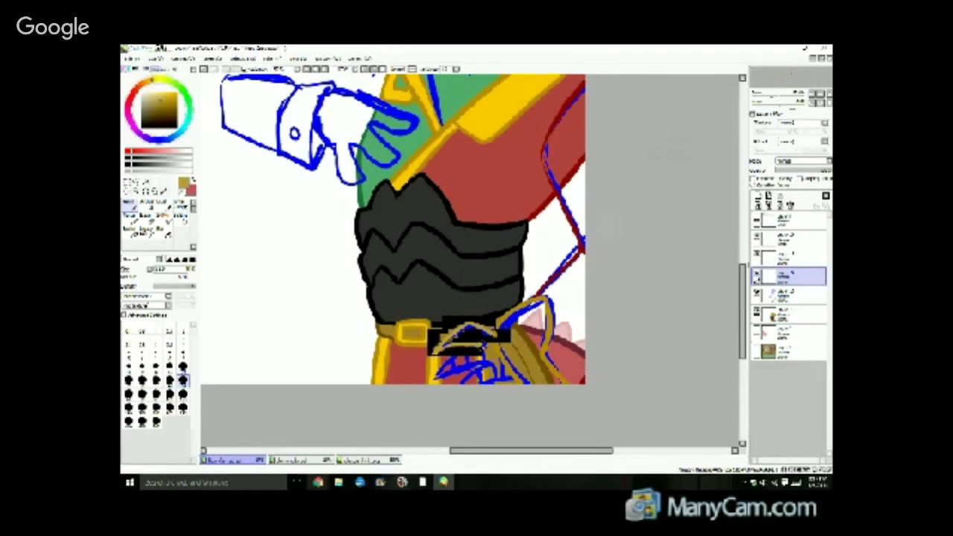
{"action": "mouse_move", "coordinate": [472, 359]}
{"action": "left_mouse_down"}
{"action": "mouse_move", "coordinate": [490, 370]}
{"action": "mouse_move", "coordinate": [463, 379]}
{"action": "mouse_move", "coordinate": [526, 376]}
{"action": "left_mouse_up"}
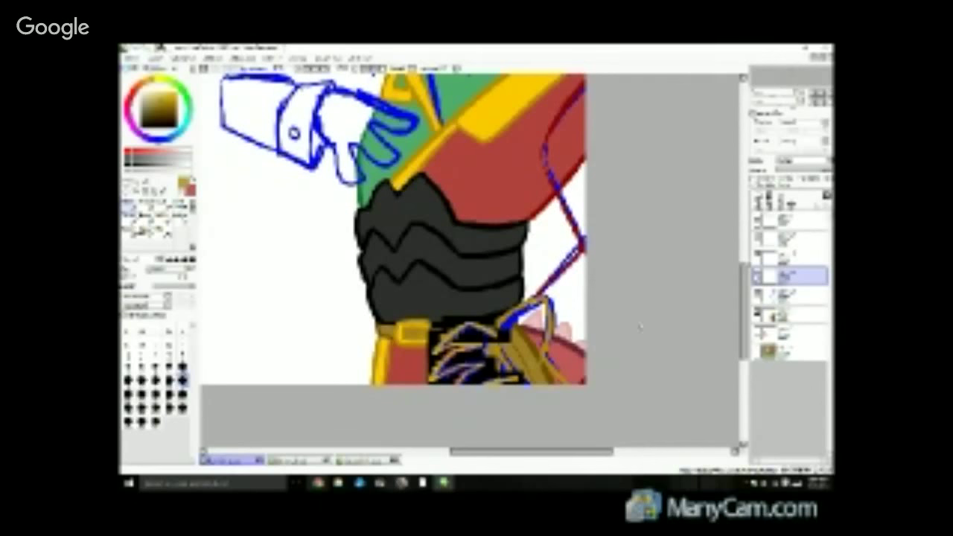
{"action": "scroll", "coordinate": [587, 271], "scroll_direction": "down", "scroll_amount": 4}
{"action": "scroll", "coordinate": [595, 308], "scroll_direction": "up", "scroll_amount": 4}
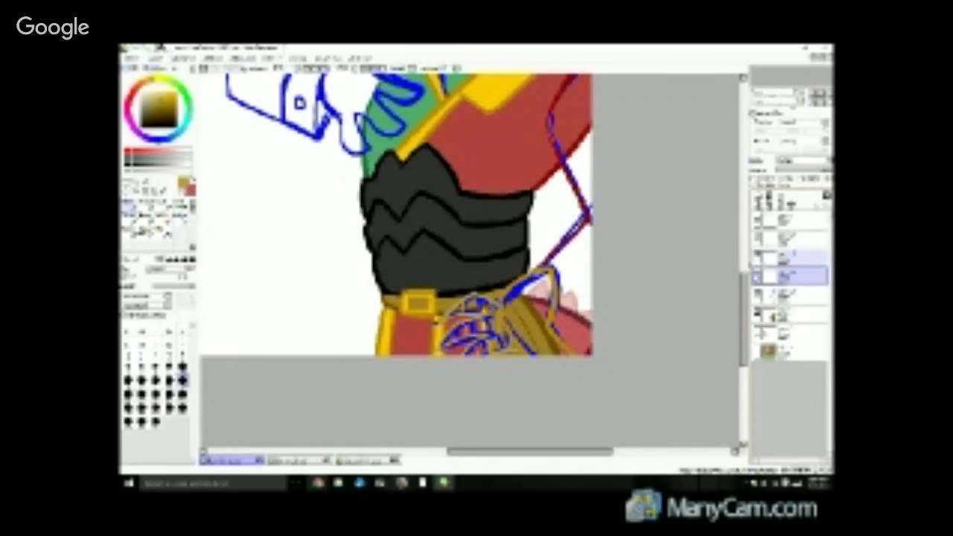
Erase the blue sketch lines of the bent arm, cuff and clawed hand from the blue sketch layer.
{"action": "left_click_drag", "start_coordinate": [743, 301], "coordinate": [744, 289]}
{"action": "left_click", "coordinate": [779, 296]}
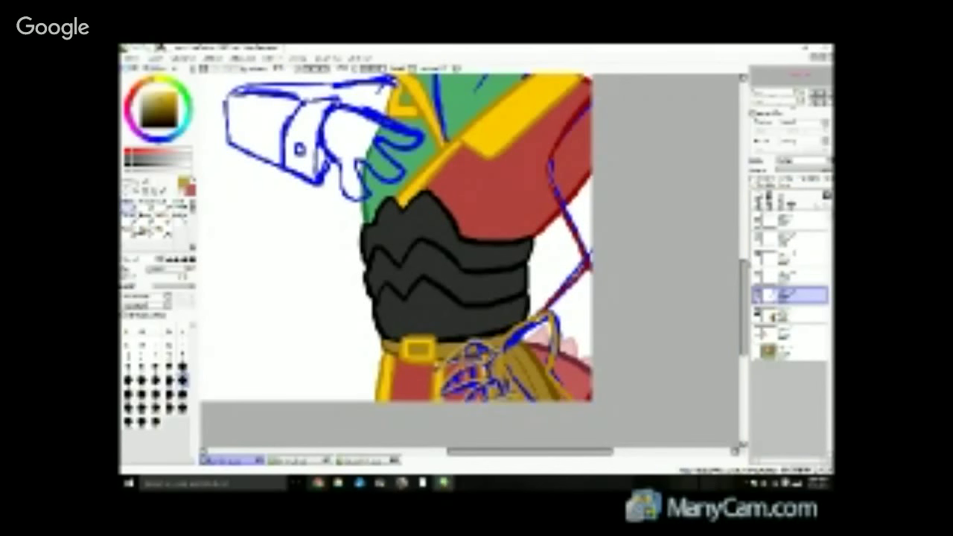
{"action": "left_click", "coordinate": [143, 220]}
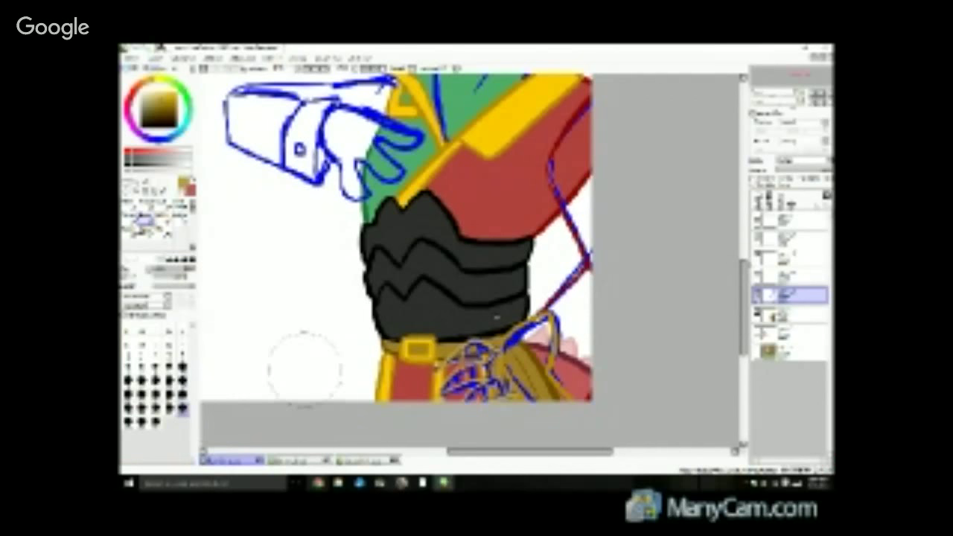
{"action": "left_click_drag", "start_coordinate": [560, 160], "coordinate": [566, 215]}
{"action": "mouse_move", "coordinate": [596, 255]}
{"action": "left_mouse_down"}
{"action": "mouse_move", "coordinate": [572, 212]}
{"action": "mouse_move", "coordinate": [573, 263]}
{"action": "mouse_move", "coordinate": [499, 352]}
{"action": "mouse_move", "coordinate": [440, 390]}
{"action": "mouse_move", "coordinate": [579, 379]}
{"action": "left_mouse_up"}
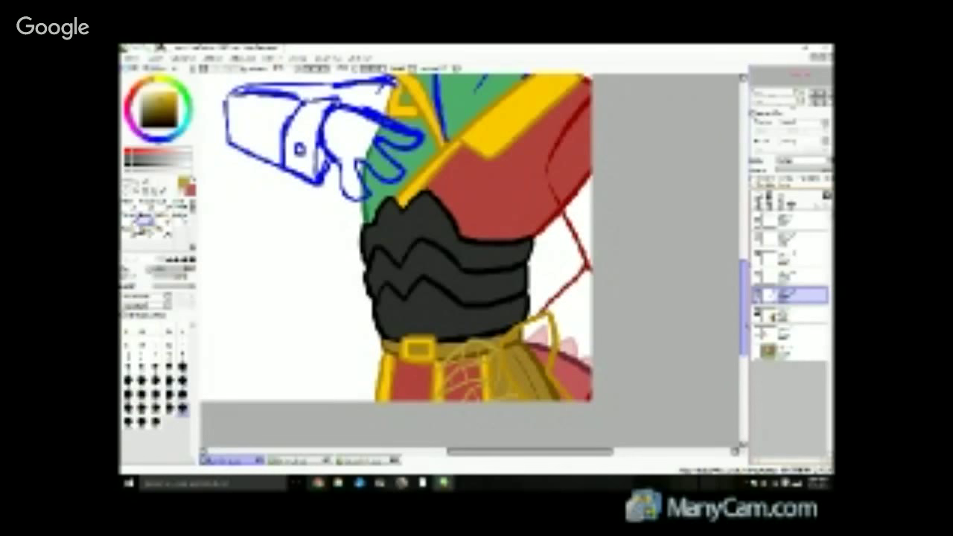
{"action": "left_click_drag", "start_coordinate": [742, 331], "coordinate": [739, 244]}
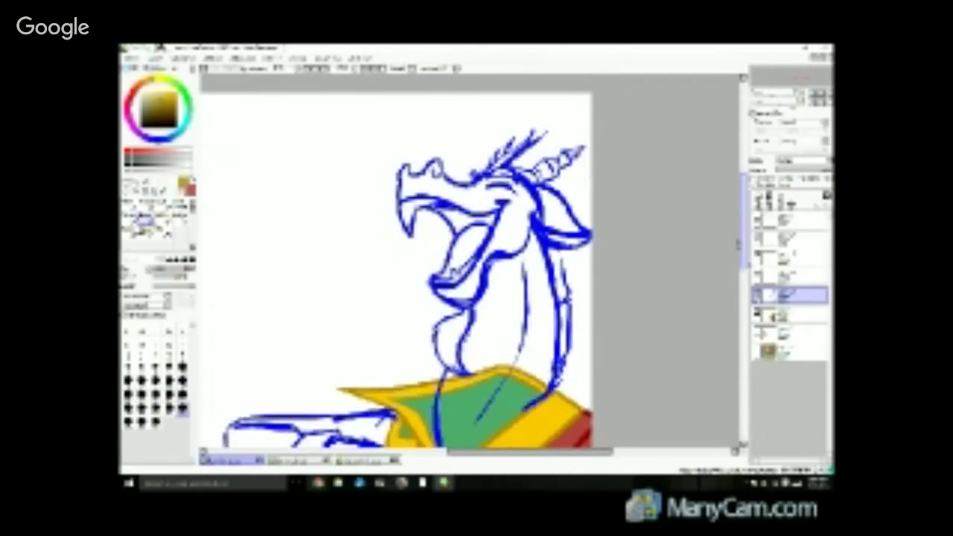
{"action": "scroll", "coordinate": [737, 261], "scroll_direction": "down", "scroll_amount": 9}
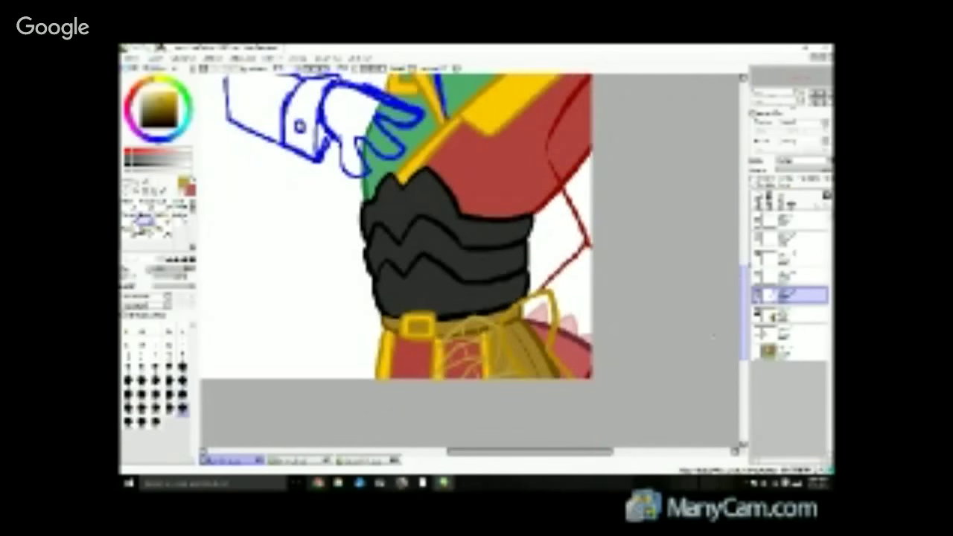
{"action": "scroll", "coordinate": [708, 328], "scroll_direction": "up", "scroll_amount": 3}
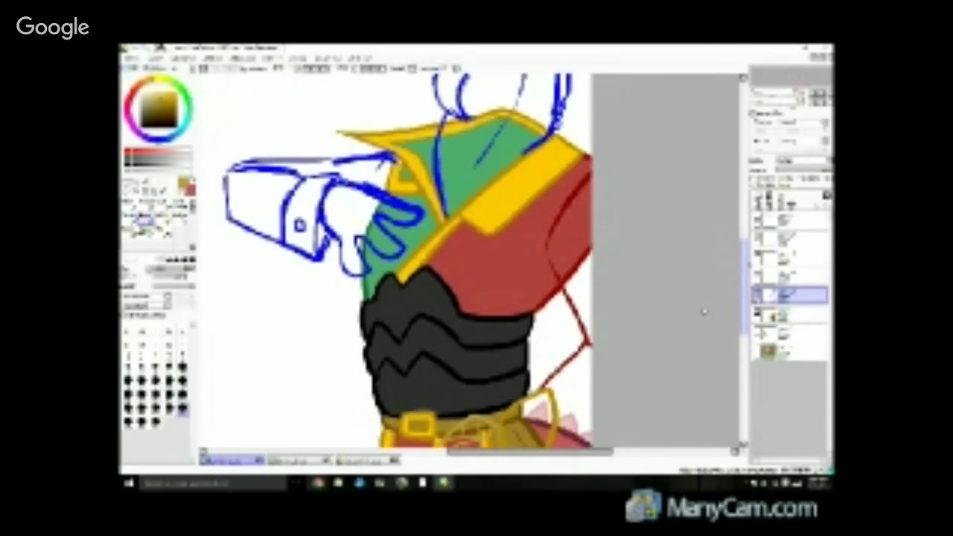
{"action": "scroll", "coordinate": [704, 312], "scroll_direction": "up", "scroll_amount": 2}
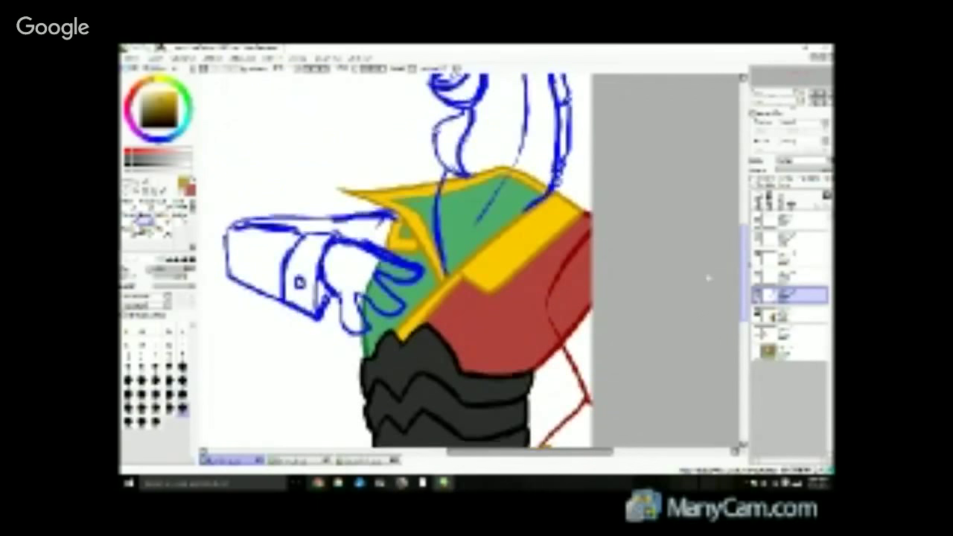
{"action": "scroll", "coordinate": [708, 306], "scroll_direction": "down", "scroll_amount": 3}
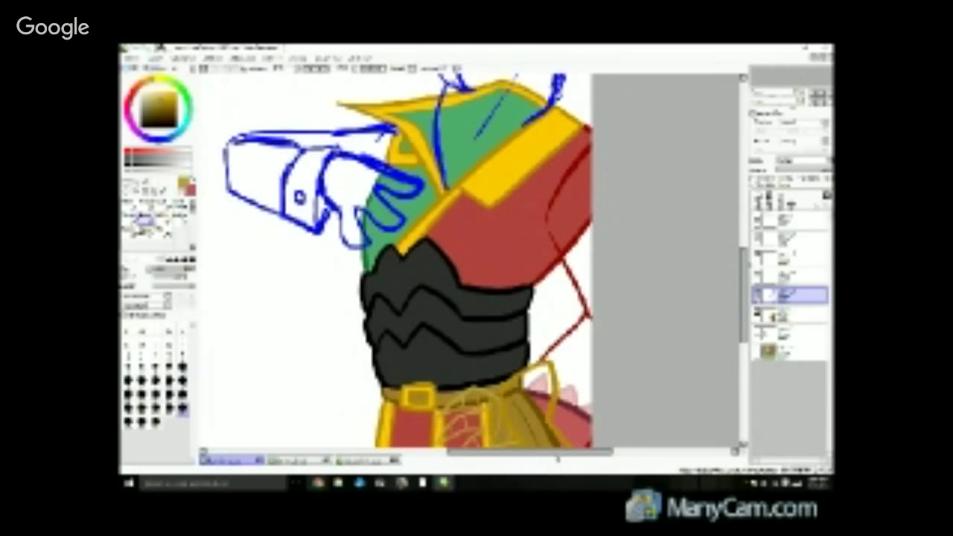
{"action": "left_click_drag", "start_coordinate": [553, 453], "coordinate": [527, 453]}
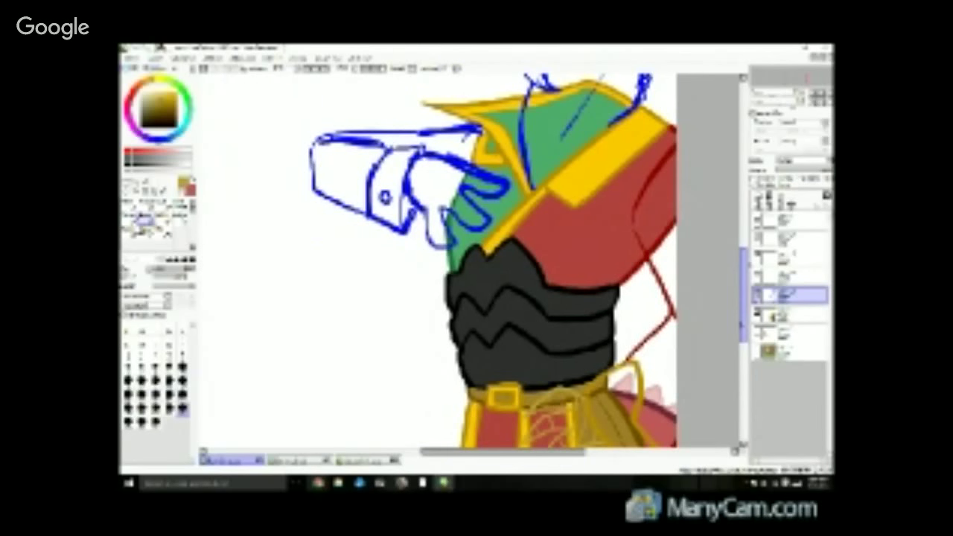
{"action": "scroll", "coordinate": [717, 276], "scroll_direction": "up", "scroll_amount": 3}
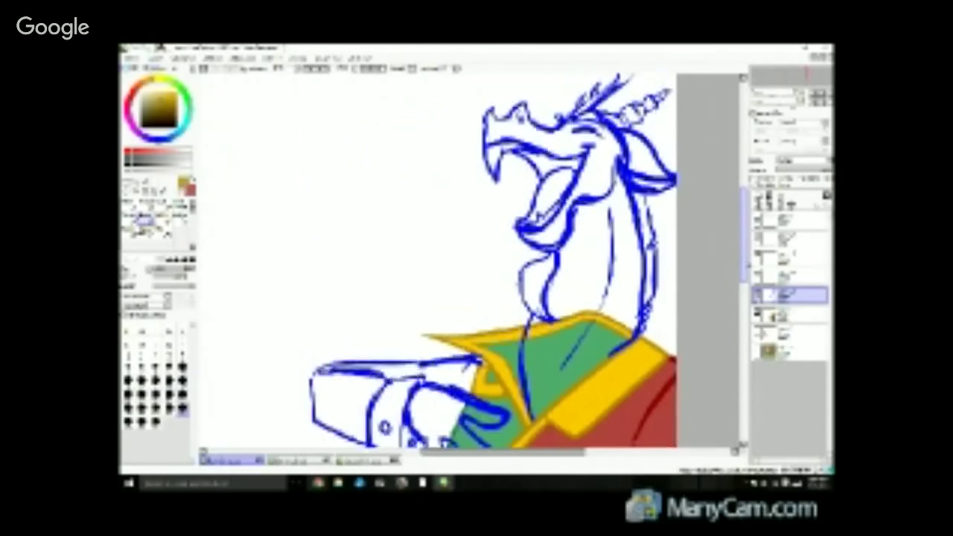
Select the second layer above the blue sketch and merge it into the layer directly beneath it.
{"action": "scroll", "coordinate": [716, 276], "scroll_direction": "down", "scroll_amount": 1}
{"action": "scroll", "coordinate": [577, 277], "scroll_direction": "down", "scroll_amount": 2}
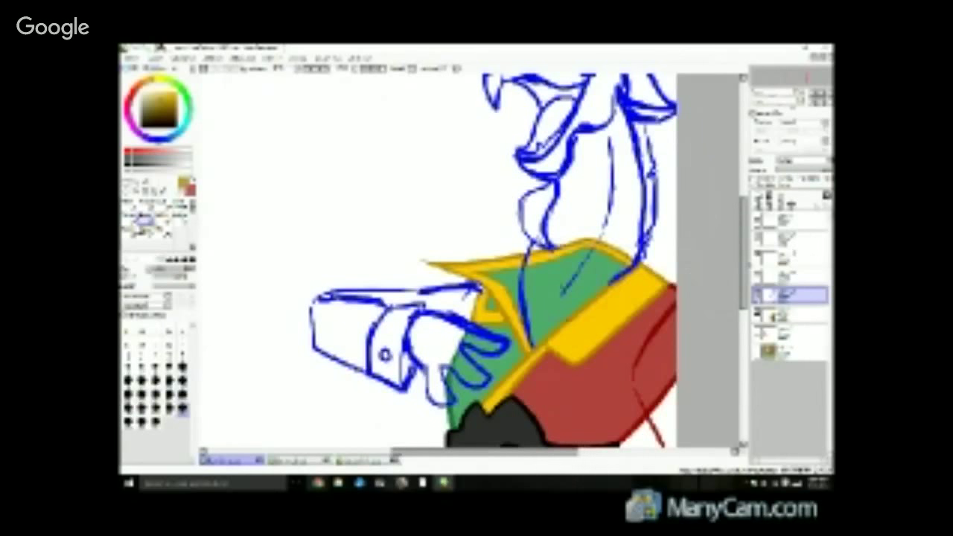
{"action": "scroll", "coordinate": [604, 287], "scroll_direction": "up", "scroll_amount": 2}
{"action": "scroll", "coordinate": [635, 287], "scroll_direction": "down", "scroll_amount": 1}
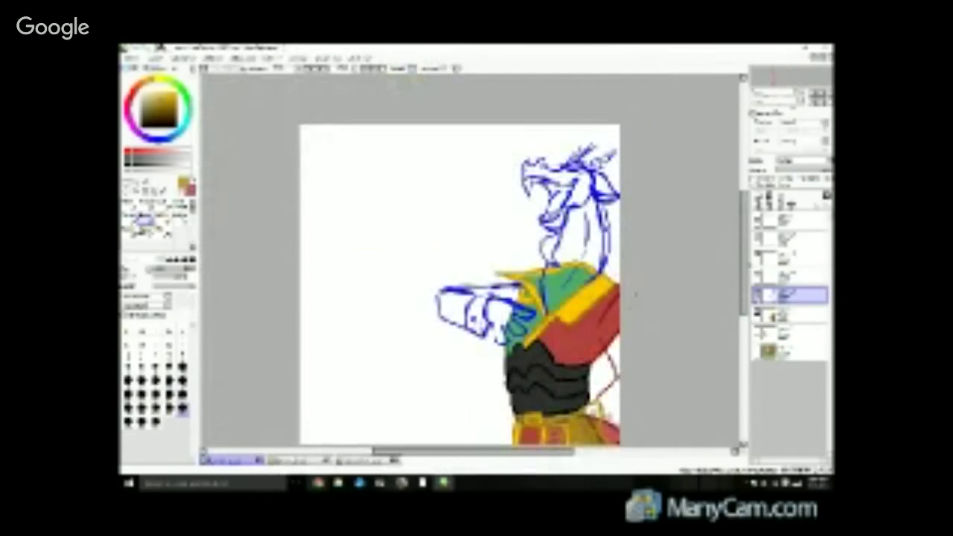
{"action": "scroll", "coordinate": [641, 294], "scroll_direction": "up", "scroll_amount": 1}
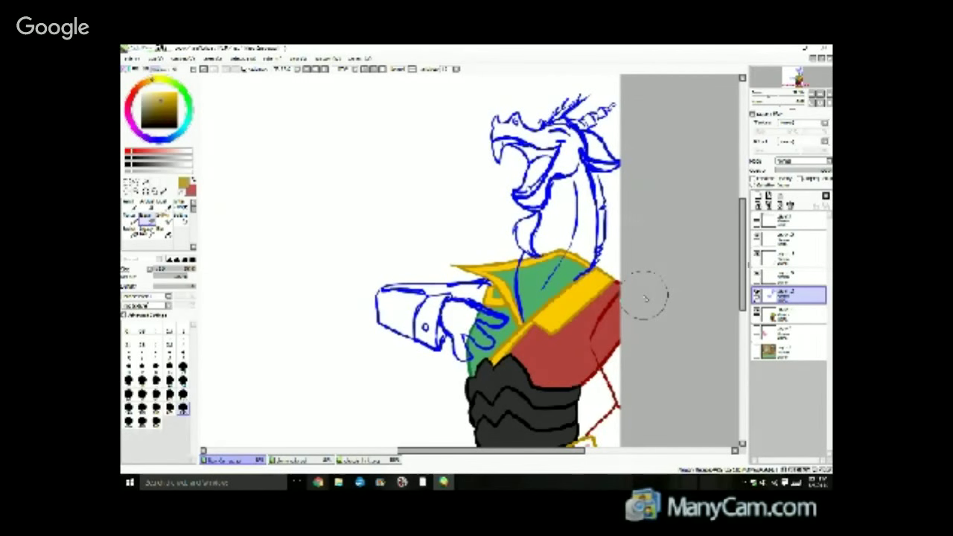
{"action": "scroll", "coordinate": [577, 360], "scroll_direction": "up", "scroll_amount": 1}
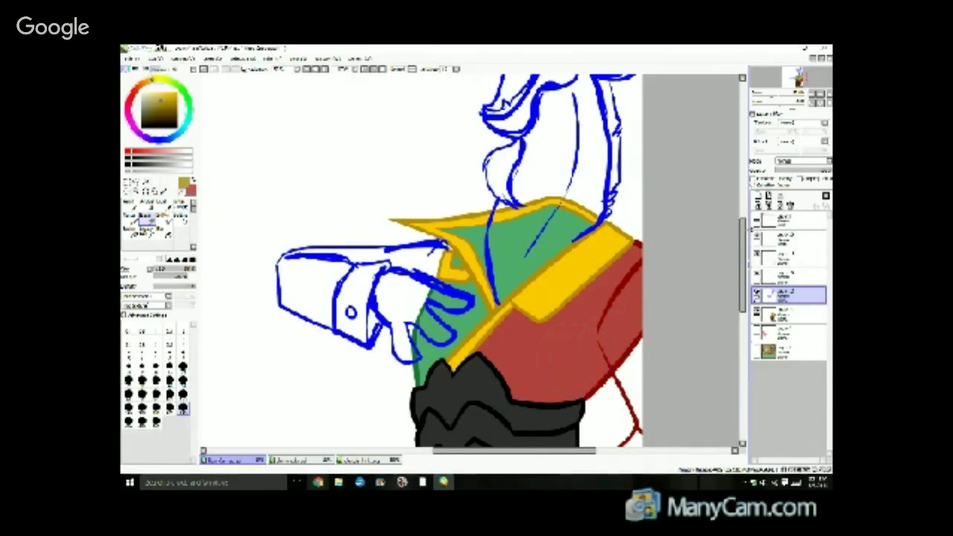
{"action": "left_click_drag", "start_coordinate": [744, 233], "coordinate": [711, 272]}
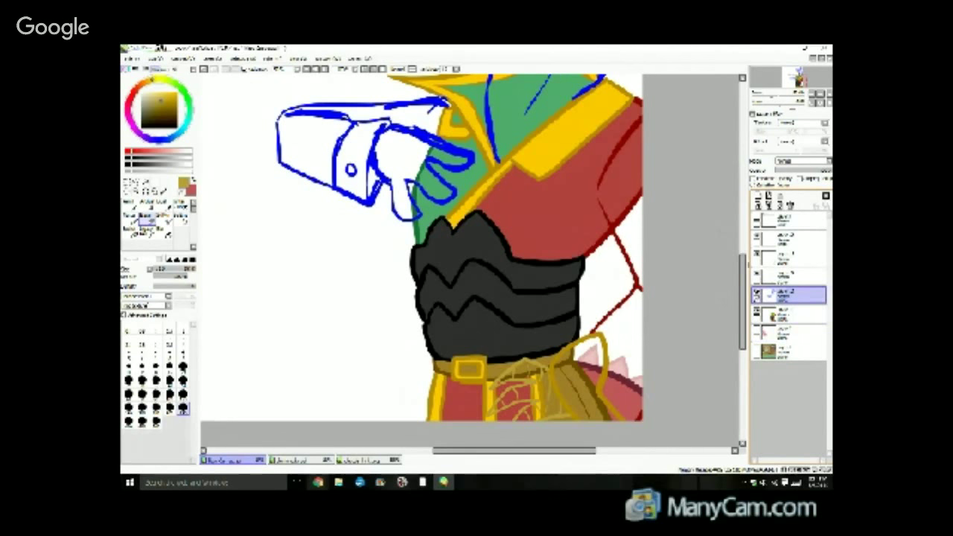
{"action": "left_click", "coordinate": [781, 255]}
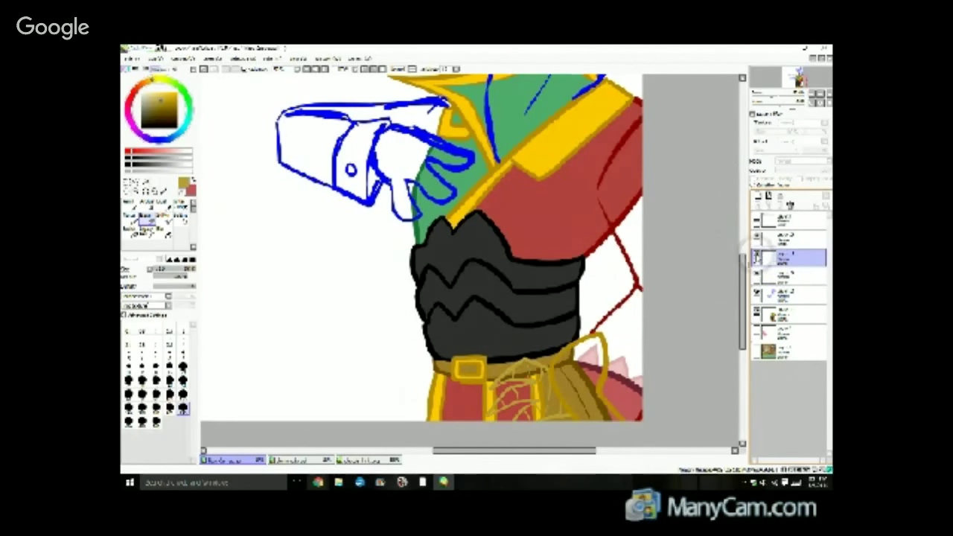
{"action": "left_click", "coordinate": [769, 207]}
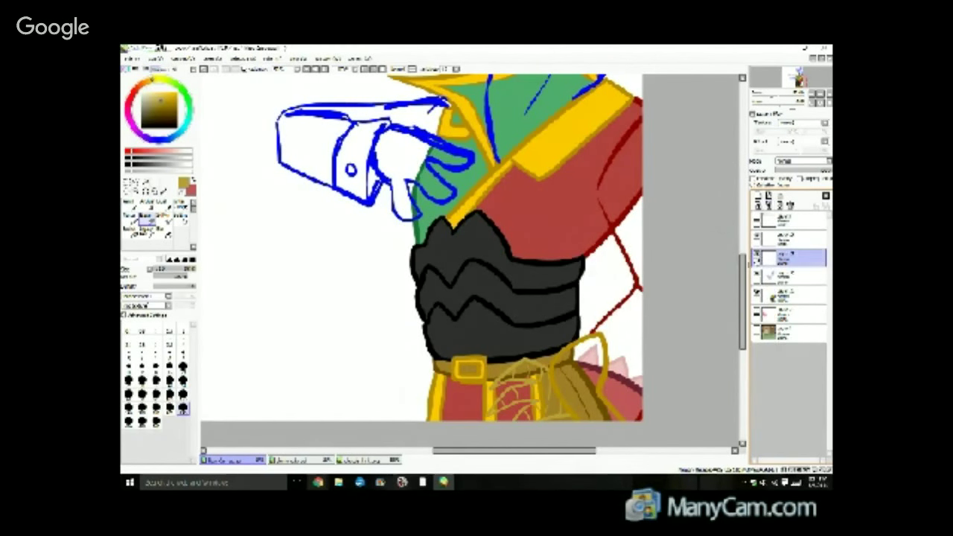
{"action": "left_click", "coordinate": [758, 255]}
{"action": "left_click", "coordinate": [757, 257]}
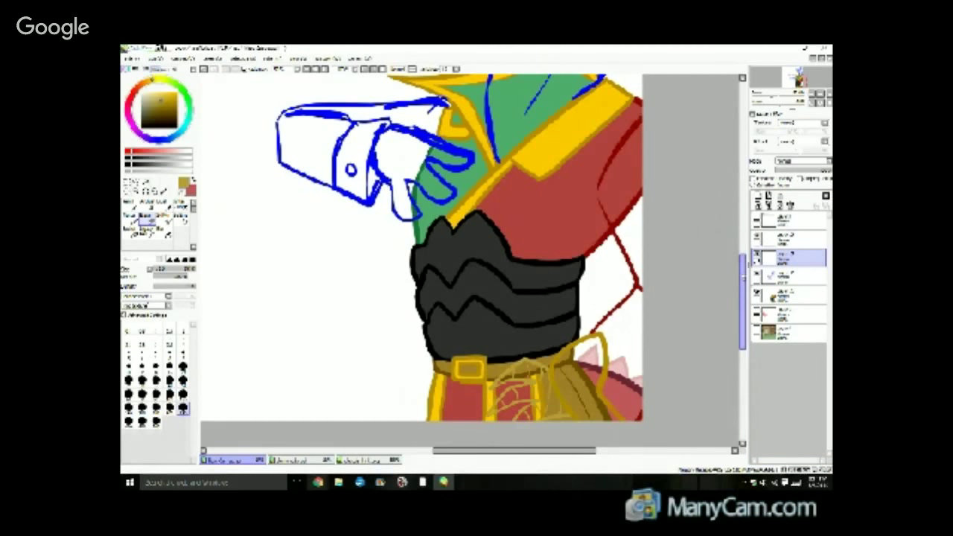
Sample the tan hand's outline colour from the outdoor comic reference image.
{"action": "mouse_move", "coordinate": [744, 278]}
{"action": "left_mouse_down"}
{"action": "mouse_move", "coordinate": [743, 160]}
{"action": "mouse_move", "coordinate": [737, 277]}
{"action": "mouse_move", "coordinate": [741, 251]}
{"action": "left_mouse_up"}
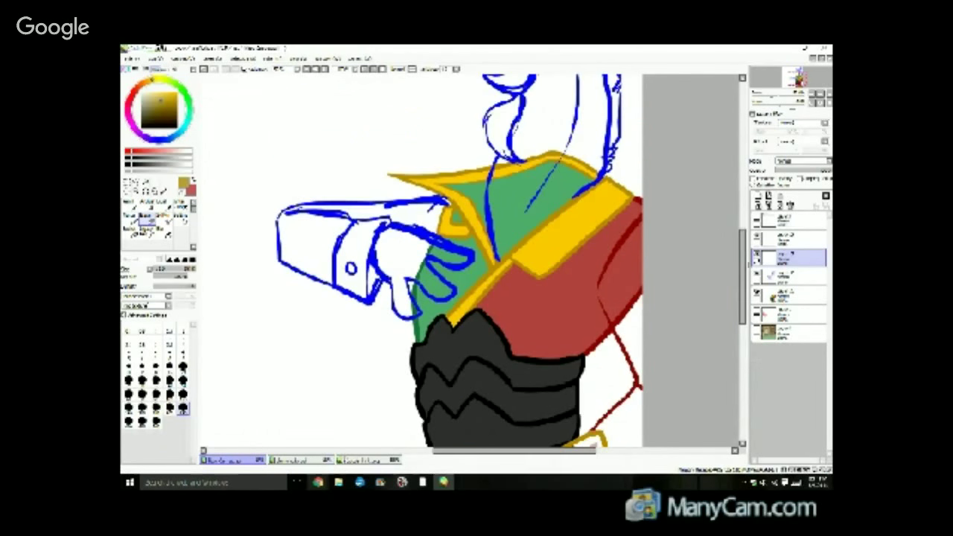
{"action": "left_click", "coordinate": [347, 460]}
{"action": "left_click", "coordinate": [163, 191]}
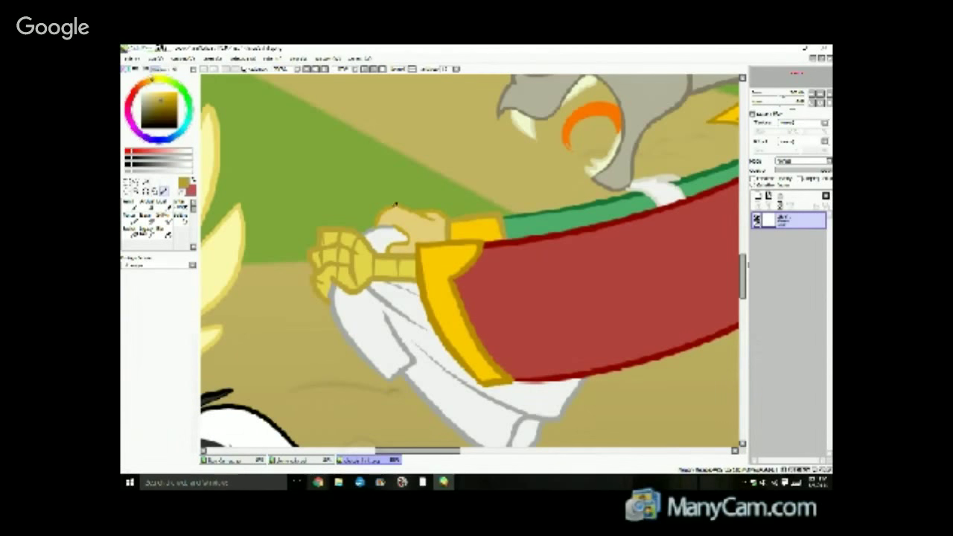
{"action": "left_click", "coordinate": [389, 207]}
{"action": "left_click", "coordinate": [388, 205]}
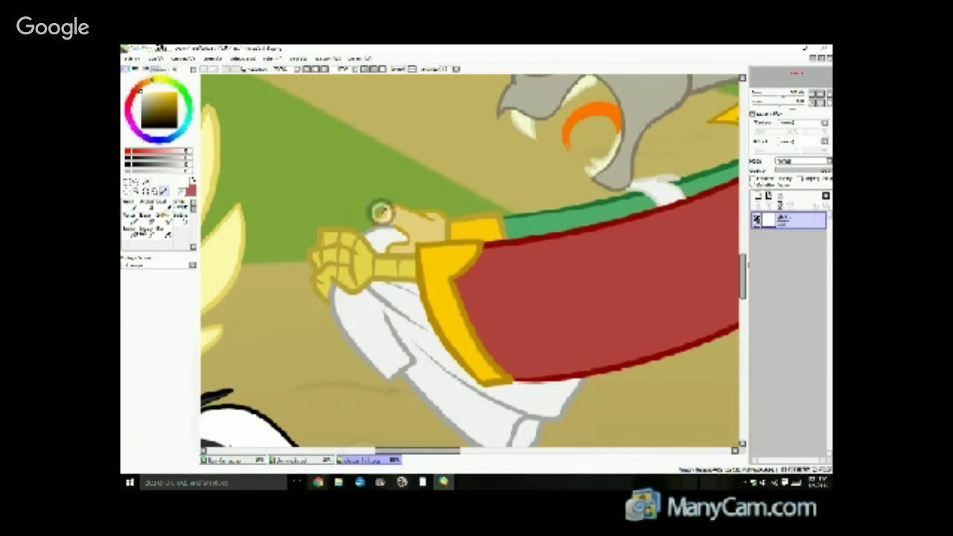
{"action": "scroll", "coordinate": [394, 202], "scroll_direction": "down", "scroll_amount": 5}
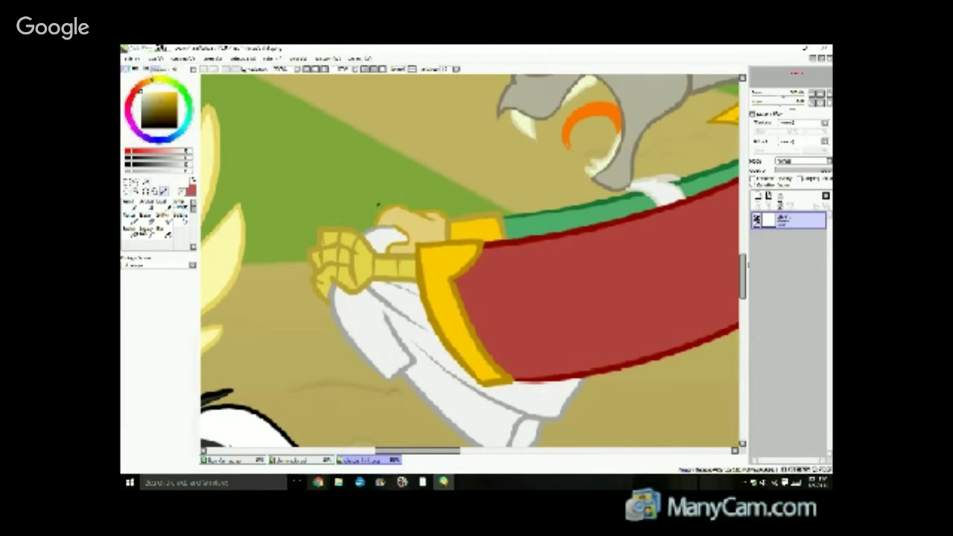
{"action": "scroll", "coordinate": [392, 223], "scroll_direction": "up", "scroll_amount": 7}
{"action": "left_click", "coordinate": [392, 223], "text": "alt"}
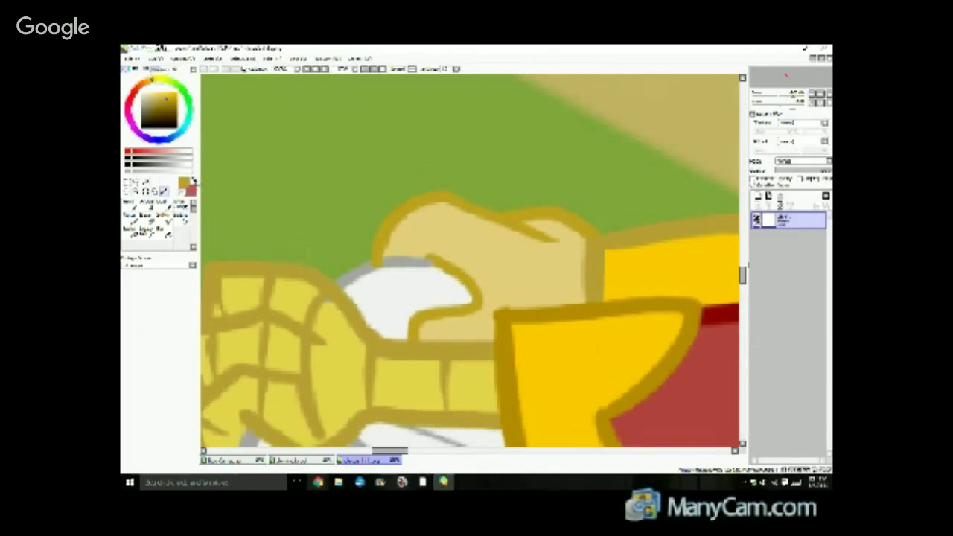
{"action": "key", "text": "x"}
Examine the robed character's arms, sleeves and cuffs in the outdoor comic reference image.
{"action": "scroll", "coordinate": [472, 239], "scroll_direction": "down", "scroll_amount": 1}
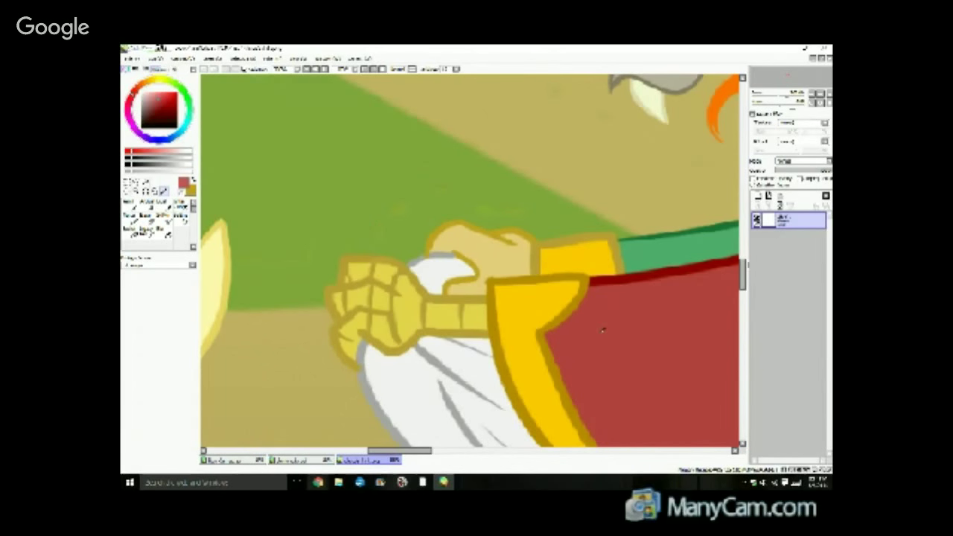
{"action": "scroll", "coordinate": [593, 329], "scroll_direction": "down", "scroll_amount": 1}
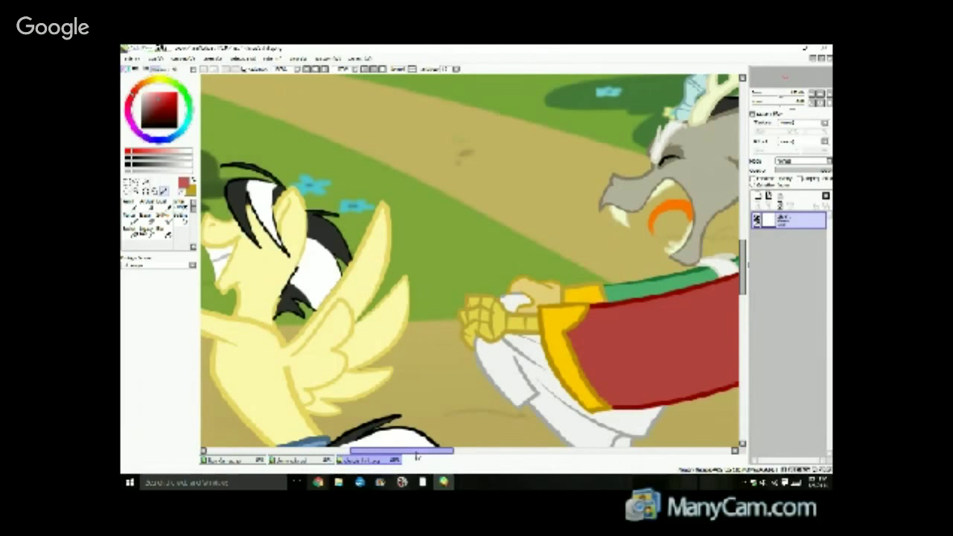
{"action": "left_click_drag", "start_coordinate": [417, 456], "coordinate": [530, 444]}
{"action": "left_click_drag", "start_coordinate": [408, 417], "coordinate": [448, 403]}
{"action": "scroll", "coordinate": [378, 372], "scroll_direction": "down", "scroll_amount": 2}
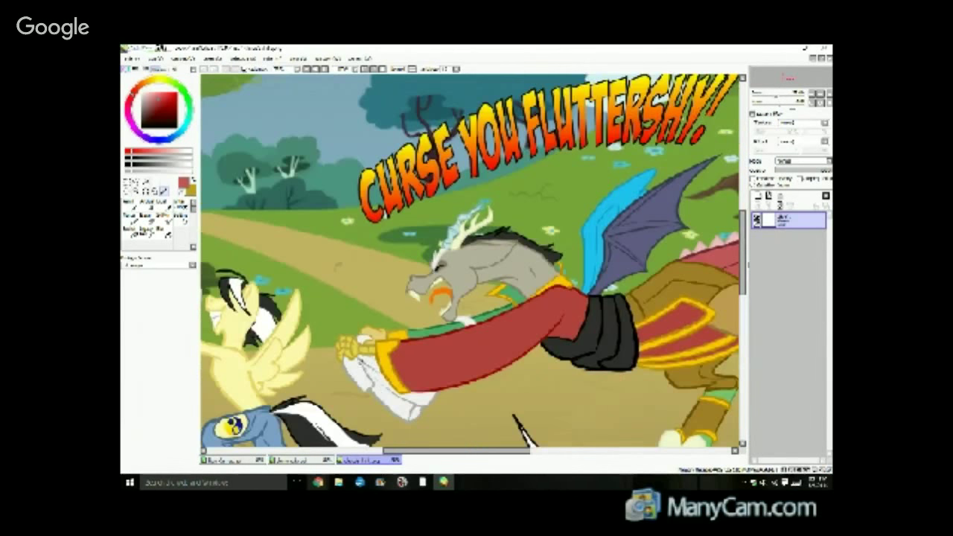
{"action": "scroll", "coordinate": [358, 350], "scroll_direction": "down", "scroll_amount": 3}
{"action": "scroll", "coordinate": [354, 359], "scroll_direction": "up", "scroll_amount": 5}
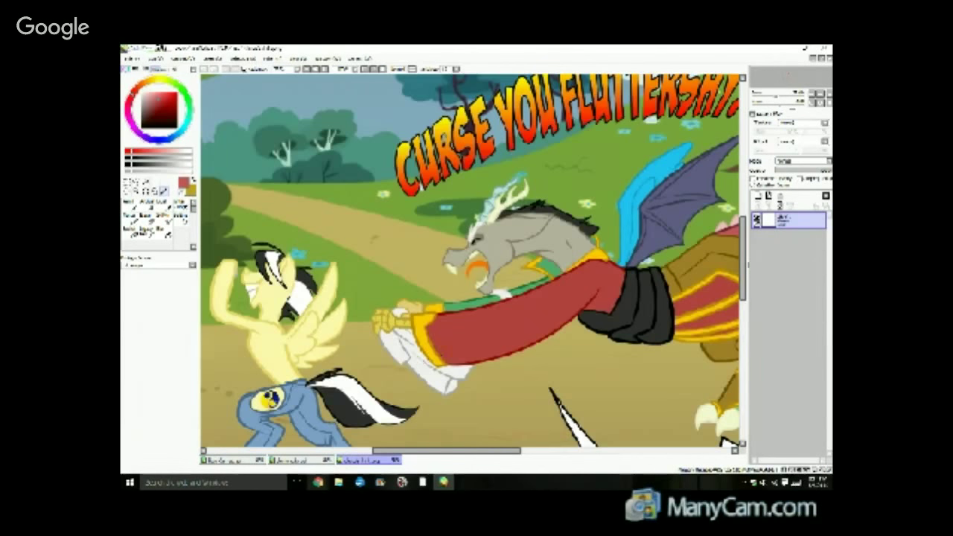
Compare the sketched outstretched arm in the indoor scene with the sleeves in the outdoor comic reference image.
{"action": "left_click", "coordinate": [309, 460]}
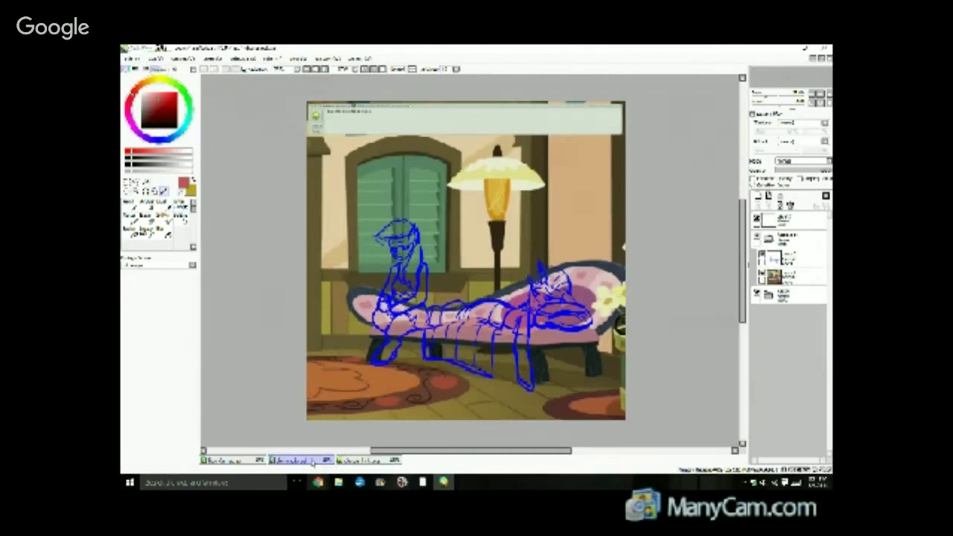
{"action": "left_click", "coordinate": [236, 461]}
{"action": "scroll", "coordinate": [657, 310], "scroll_direction": "down", "scroll_amount": 2}
{"action": "scroll", "coordinate": [594, 318], "scroll_direction": "up", "scroll_amount": 2}
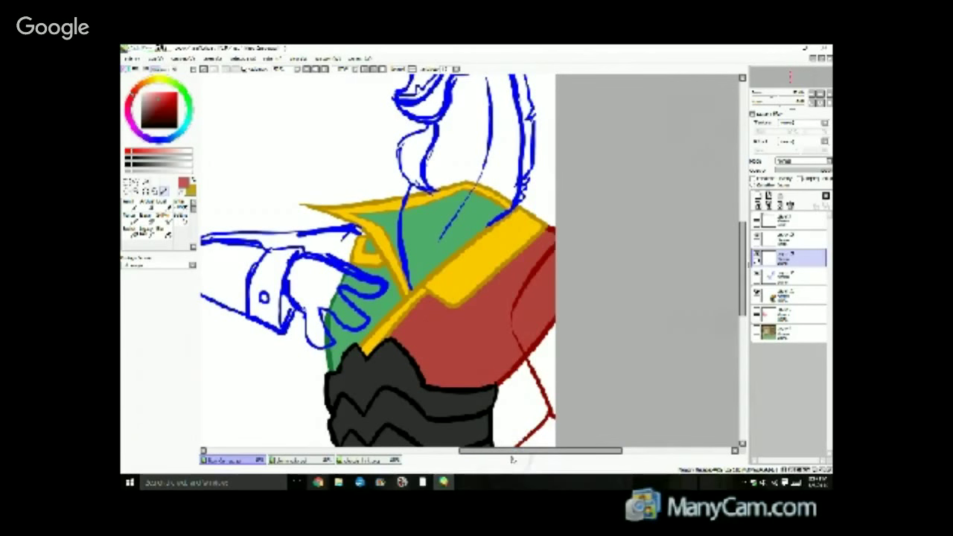
{"action": "left_click_drag", "start_coordinate": [514, 459], "coordinate": [488, 456]}
{"action": "left_click", "coordinate": [362, 461]}
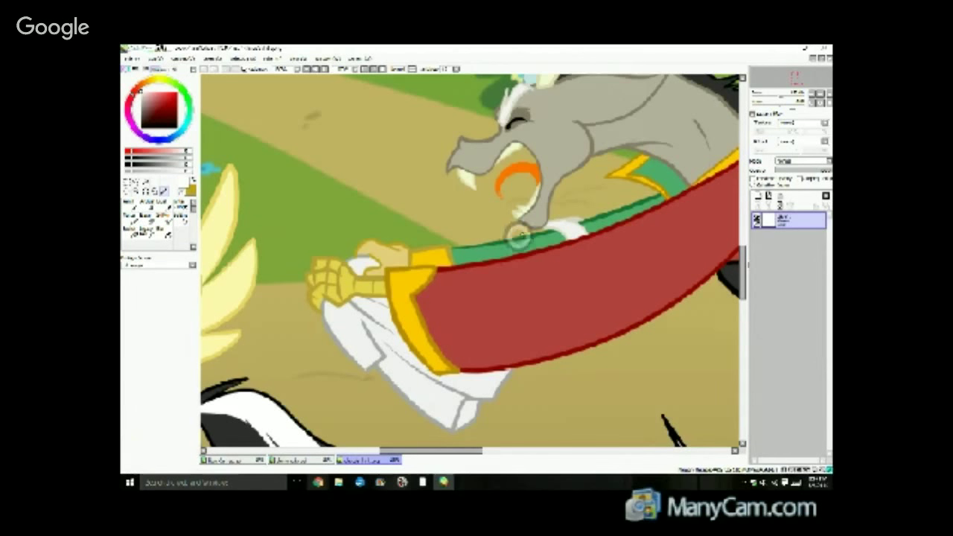
{"action": "scroll", "coordinate": [536, 219], "scroll_direction": "down", "scroll_amount": 3}
{"action": "scroll", "coordinate": [536, 219], "scroll_direction": "up", "scroll_amount": 2}
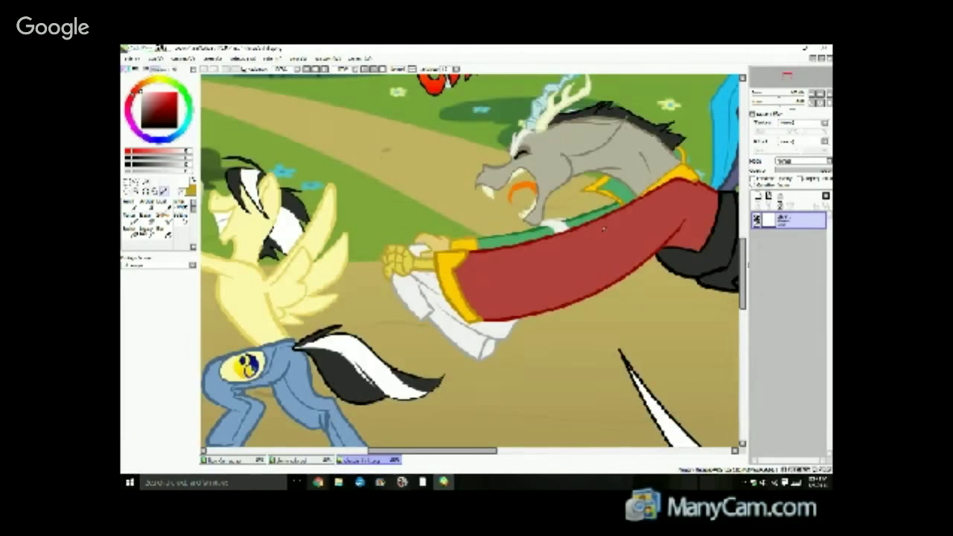
Close the couch sketch picture and sample the cuff outline's dark gold and the green sleeve outline's dark green from the reference image.
{"action": "left_click", "coordinate": [284, 460]}
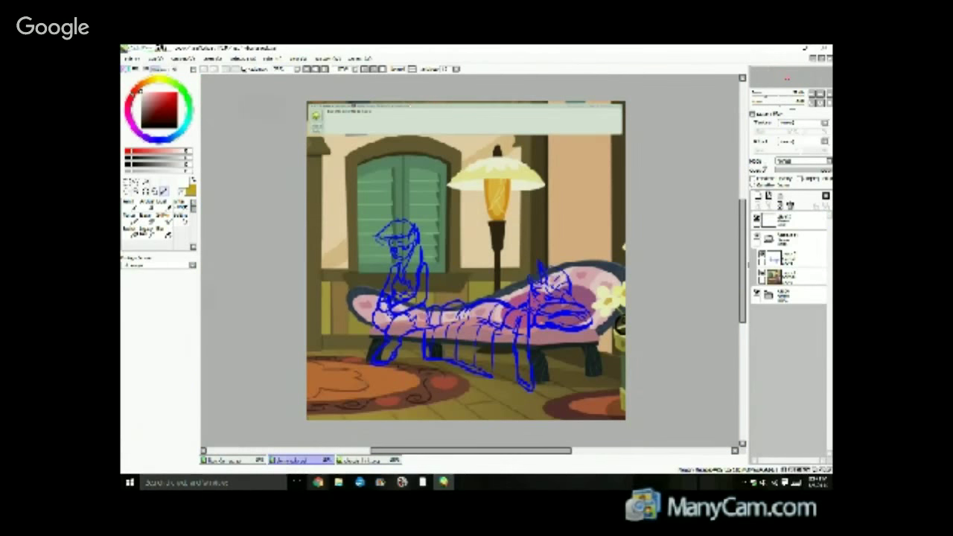
{"action": "left_click", "coordinate": [829, 59]}
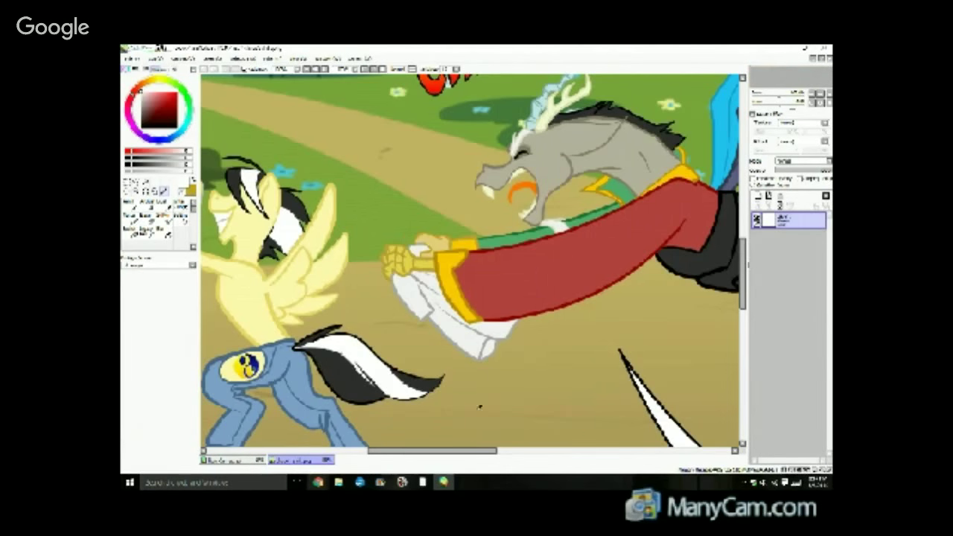
{"action": "key", "text": "plus"}
{"action": "right_click", "coordinate": [450, 257]}
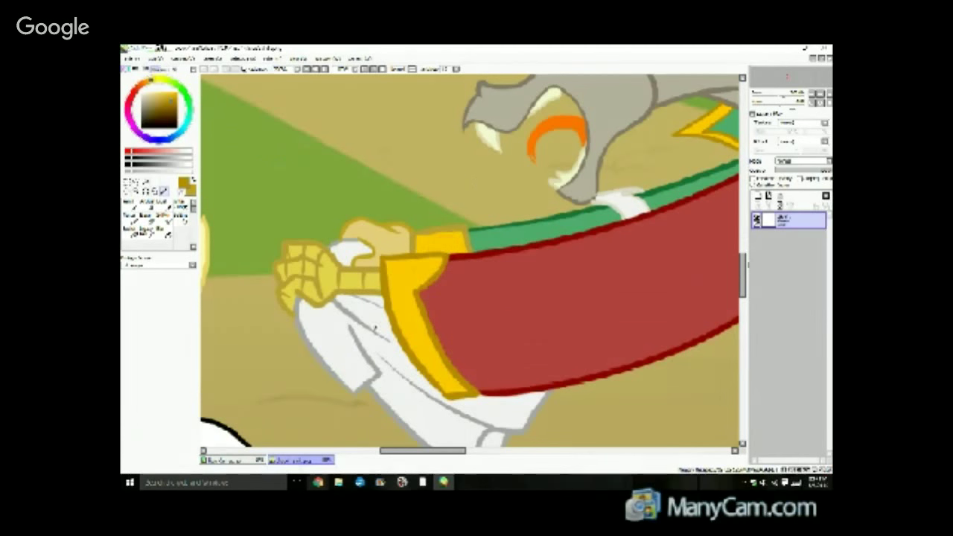
{"action": "left_click", "coordinate": [192, 181]}
{"action": "left_click", "coordinate": [541, 222], "text": "alt"}
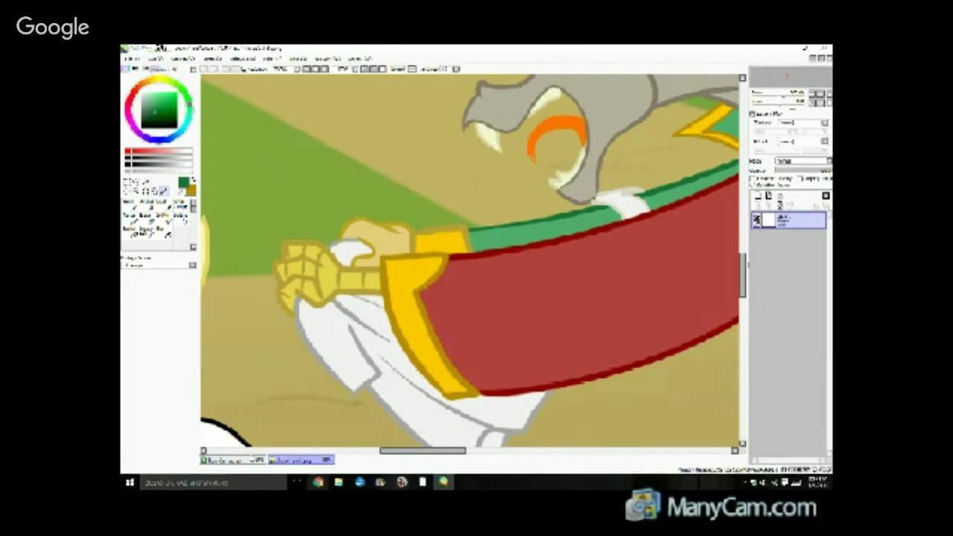
Return to the indoor scene and outline the outstretched arm's sleeve in the sampled dark green with the pen.
{"action": "left_click", "coordinate": [234, 460]}
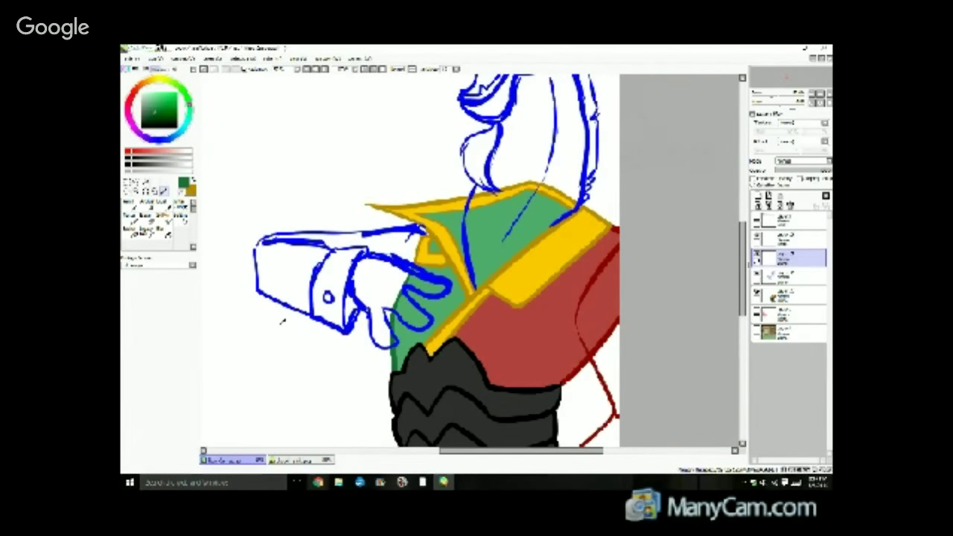
{"action": "key", "text": "x"}
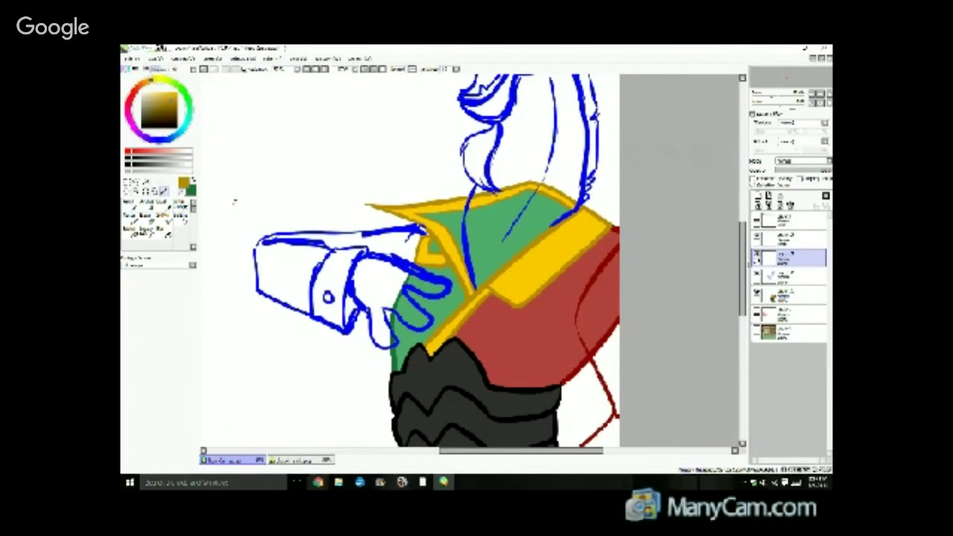
{"action": "left_click", "coordinate": [133, 210]}
{"action": "left_click", "coordinate": [195, 180]}
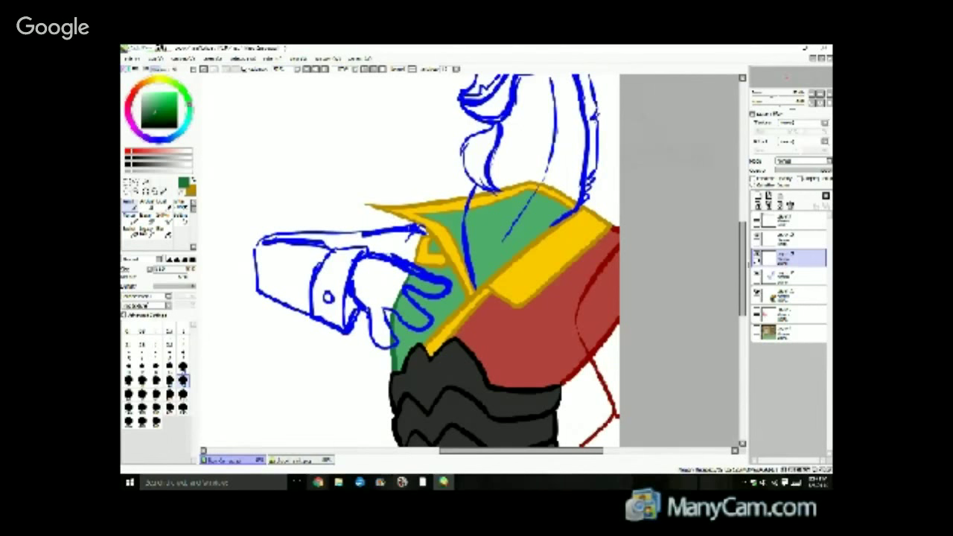
{"action": "mouse_move", "coordinate": [420, 230]}
{"action": "left_mouse_down"}
{"action": "mouse_move", "coordinate": [313, 223]}
{"action": "mouse_move", "coordinate": [260, 232]}
{"action": "left_mouse_up"}
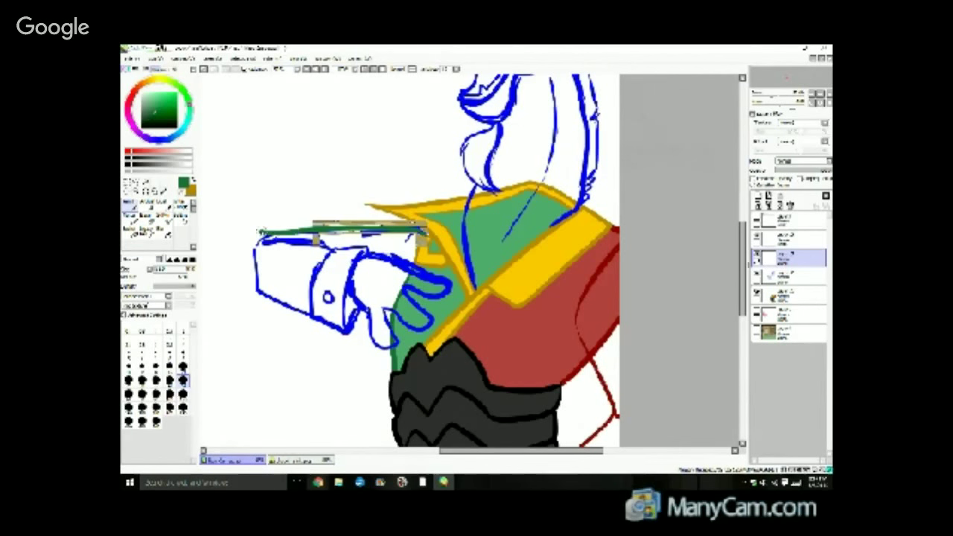
{"action": "left_click", "coordinate": [202, 67]}
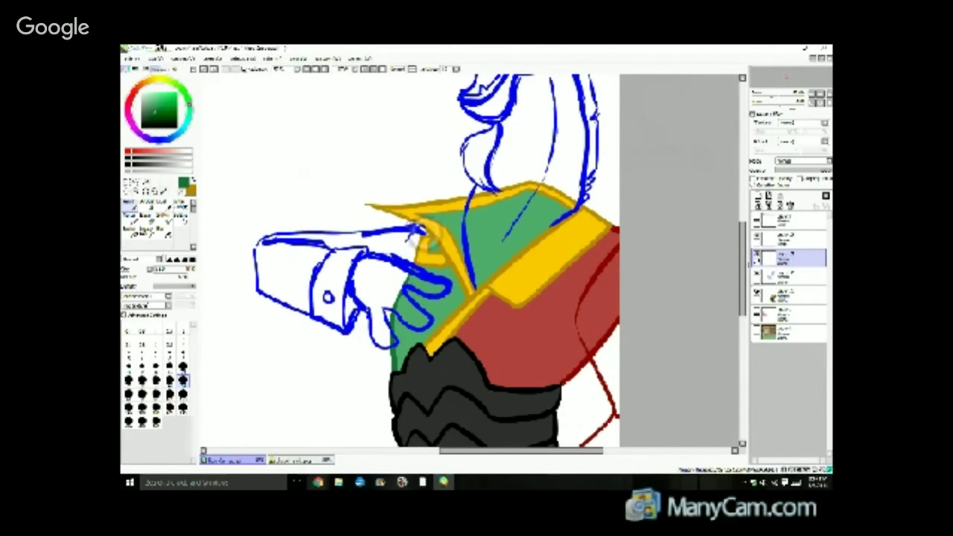
{"action": "mouse_move", "coordinate": [414, 227]}
{"action": "left_mouse_down"}
{"action": "mouse_move", "coordinate": [263, 233]}
{"action": "mouse_move", "coordinate": [256, 277]}
{"action": "mouse_move", "coordinate": [264, 299]}
{"action": "mouse_move", "coordinate": [322, 313]}
{"action": "left_mouse_up"}
{"action": "left_click_drag", "start_coordinate": [284, 241], "coordinate": [349, 253]}
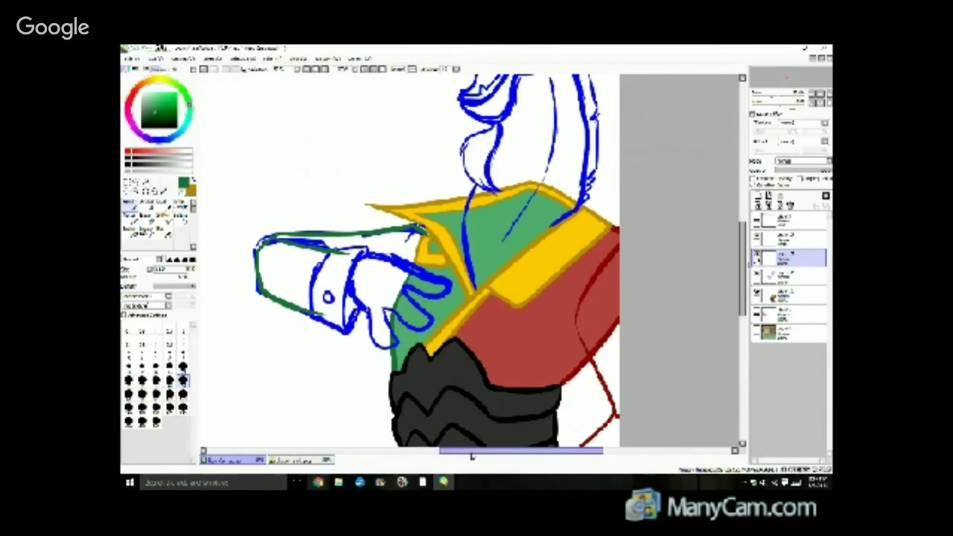
Add a new layer and outline the outstretched arm's sleeve cuff in the sampled dark gold.
{"action": "left_click_drag", "start_coordinate": [464, 453], "coordinate": [444, 450]}
{"action": "left_click", "coordinate": [193, 181]}
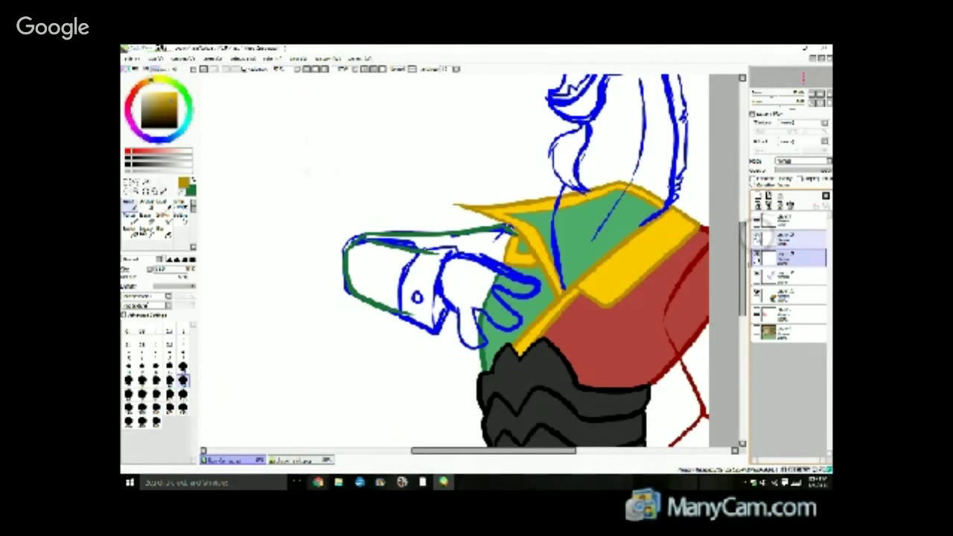
{"action": "left_click", "coordinate": [759, 197]}
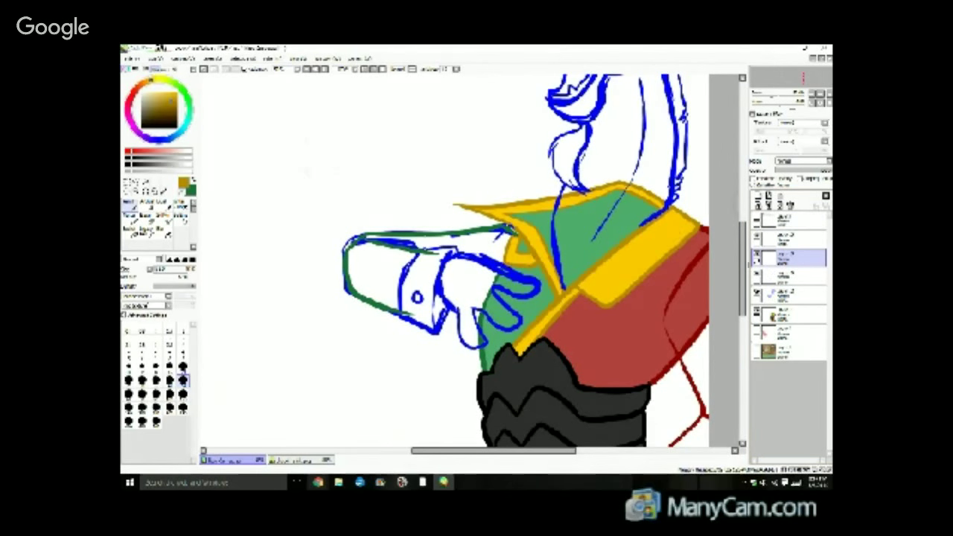
{"action": "mouse_move", "coordinate": [421, 250]}
{"action": "left_mouse_down"}
{"action": "mouse_move", "coordinate": [399, 279]}
{"action": "mouse_move", "coordinate": [399, 311]}
{"action": "mouse_move", "coordinate": [437, 331]}
{"action": "mouse_move", "coordinate": [449, 307]}
{"action": "left_mouse_up"}
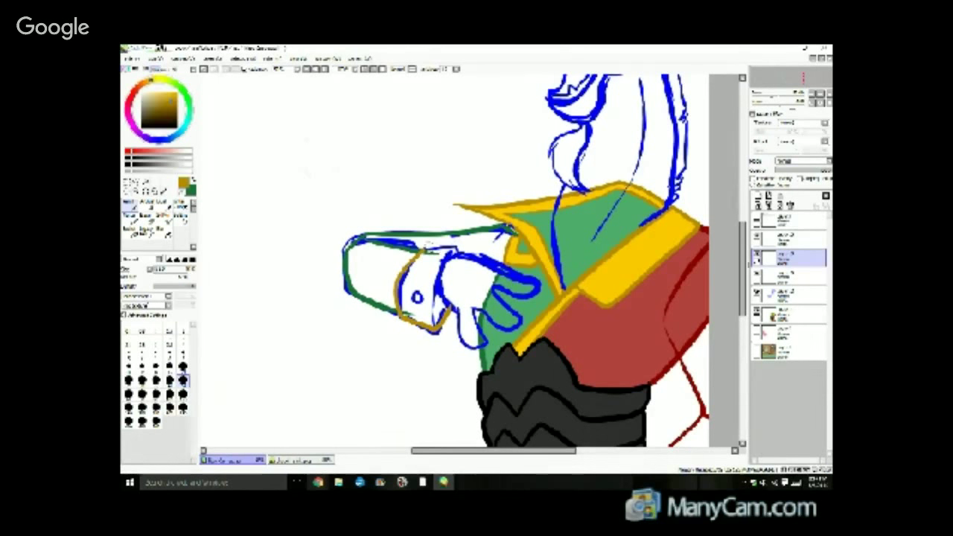
{"action": "mouse_move", "coordinate": [422, 253]}
{"action": "left_mouse_down"}
{"action": "mouse_move", "coordinate": [456, 246]}
{"action": "mouse_move", "coordinate": [460, 258]}
{"action": "left_mouse_up"}
{"action": "mouse_move", "coordinate": [430, 251]}
{"action": "left_mouse_down"}
{"action": "mouse_move", "coordinate": [457, 250]}
{"action": "mouse_move", "coordinate": [437, 313]}
{"action": "mouse_move", "coordinate": [456, 291]}
{"action": "left_mouse_up"}
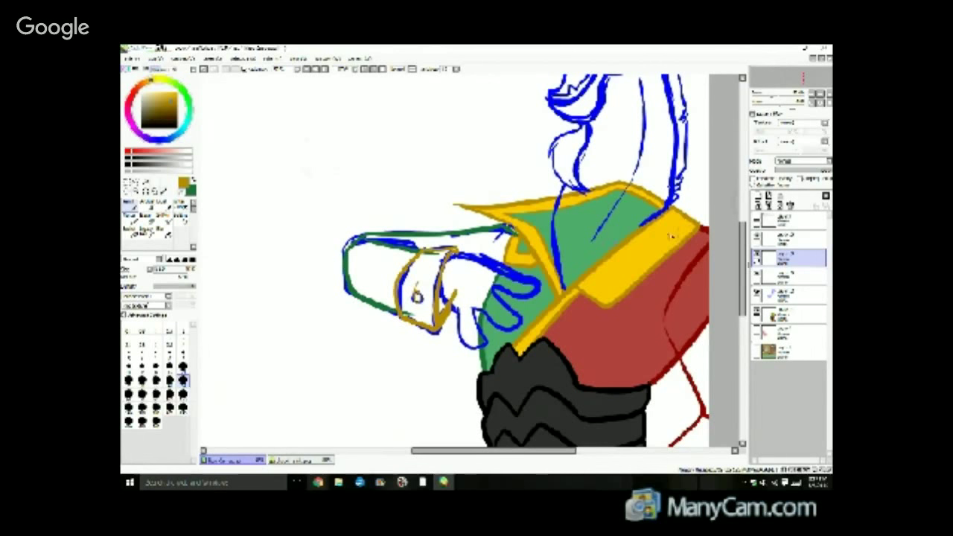
Check the outlines against the blue sketch, then erase the excess green sleeve line inside the outstretched arm's cuff.
{"action": "left_click_drag", "start_coordinate": [738, 227], "coordinate": [722, 216]}
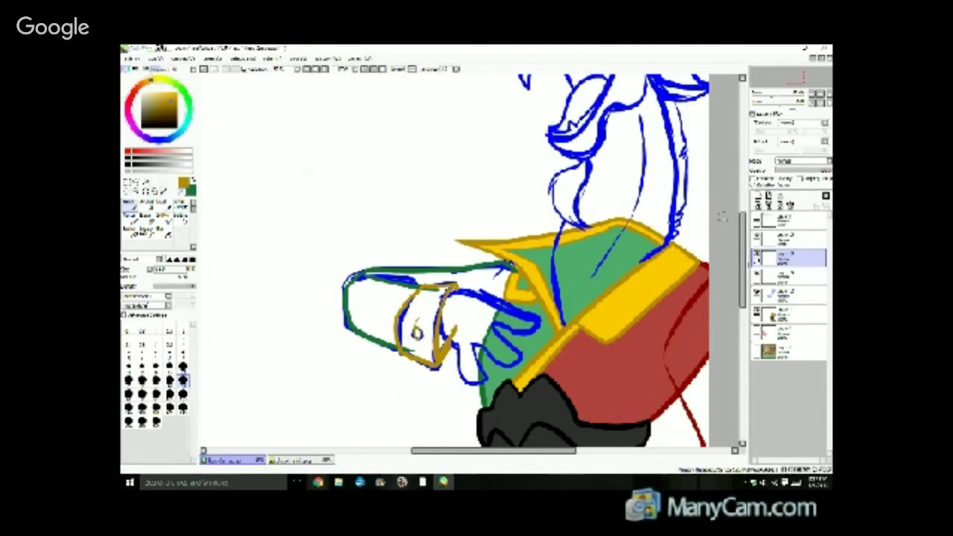
{"action": "left_click", "coordinate": [786, 294], "text": "shift"}
{"action": "left_click", "coordinate": [757, 294]}
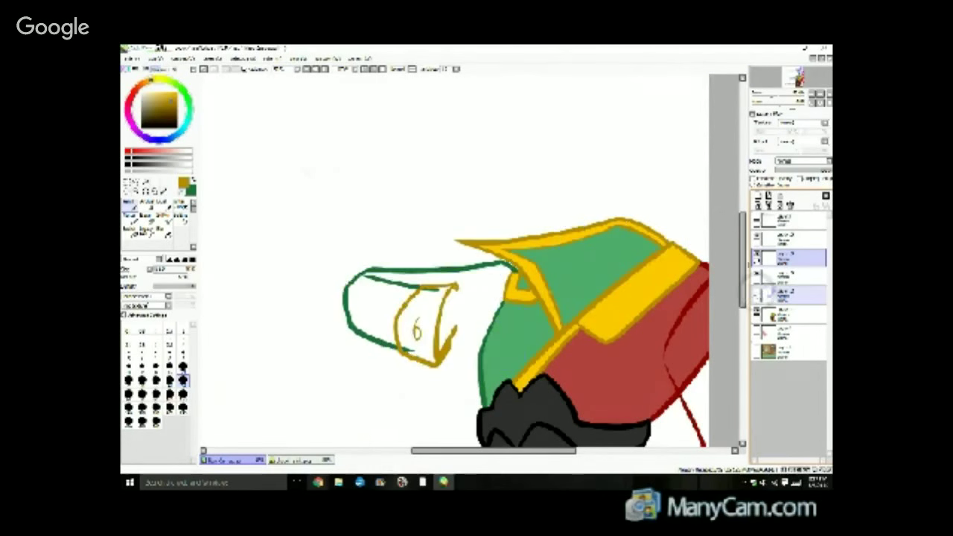
{"action": "left_click", "coordinate": [757, 294]}
{"action": "left_click", "coordinate": [781, 276]}
{"action": "left_click", "coordinate": [757, 275]}
{"action": "left_click", "coordinate": [757, 275]}
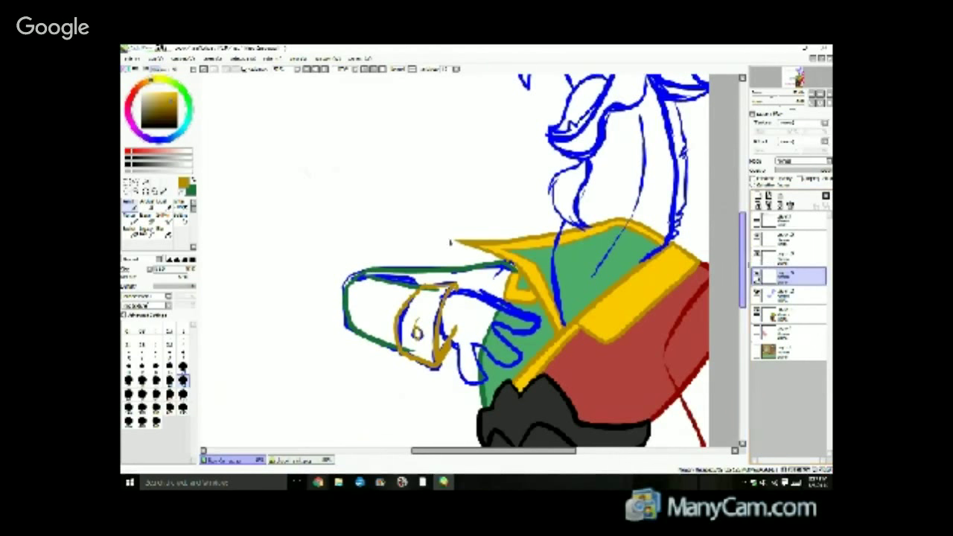
{"action": "left_click", "coordinate": [146, 221]}
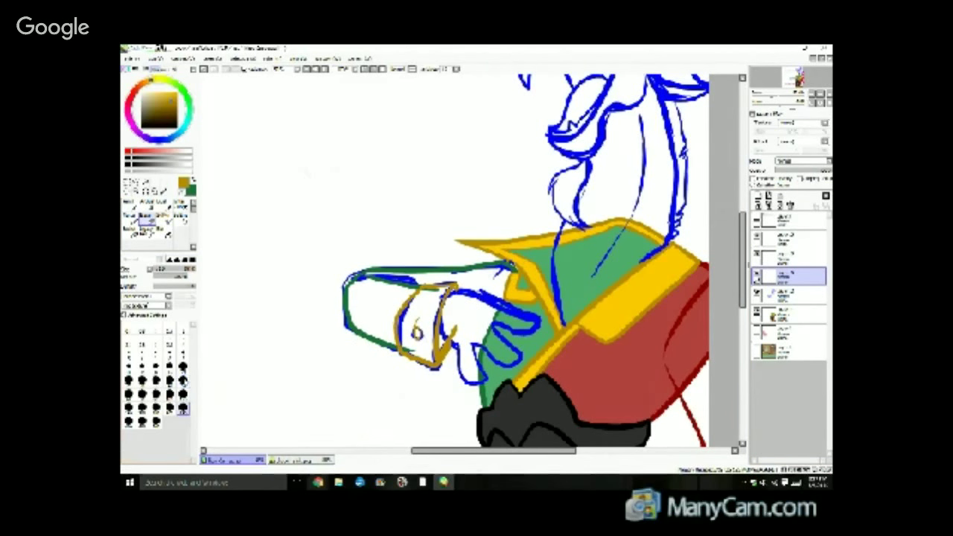
{"action": "left_click", "coordinate": [183, 381]}
{"action": "left_click_drag", "start_coordinate": [513, 278], "coordinate": [520, 284]}
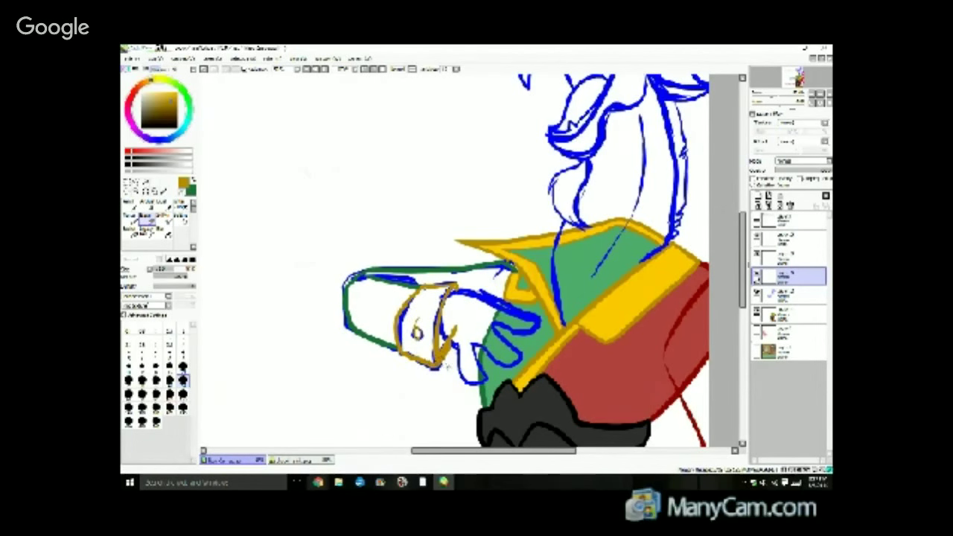
Lower the opacity of the blue sketch layer so the inked outlines stand out.
{"action": "mouse_move", "coordinate": [742, 278]}
{"action": "left_mouse_down"}
{"action": "mouse_move", "coordinate": [740, 311]}
{"action": "mouse_move", "coordinate": [740, 283]}
{"action": "left_mouse_up"}
{"action": "left_click", "coordinate": [784, 295]}
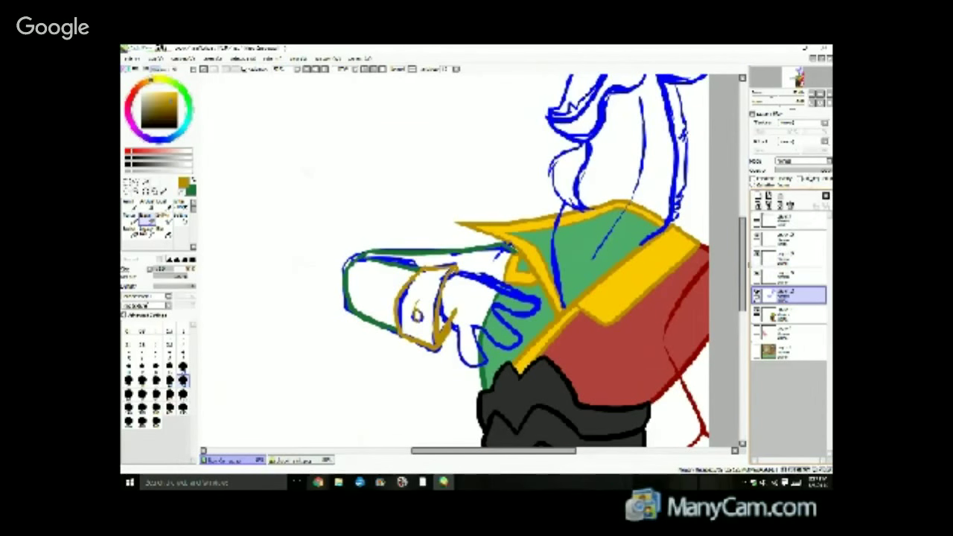
{"action": "left_click", "coordinate": [809, 168]}
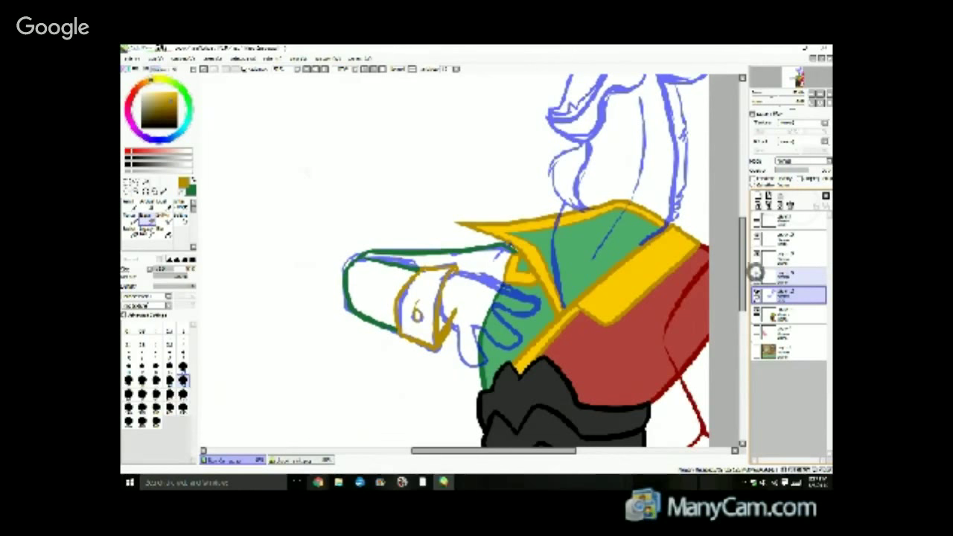
Identify the layers holding the sleeve and cuff outlines and merge the separate outline layers down into one.
{"action": "left_click", "coordinate": [758, 253]}
{"action": "left_click", "coordinate": [758, 253]}
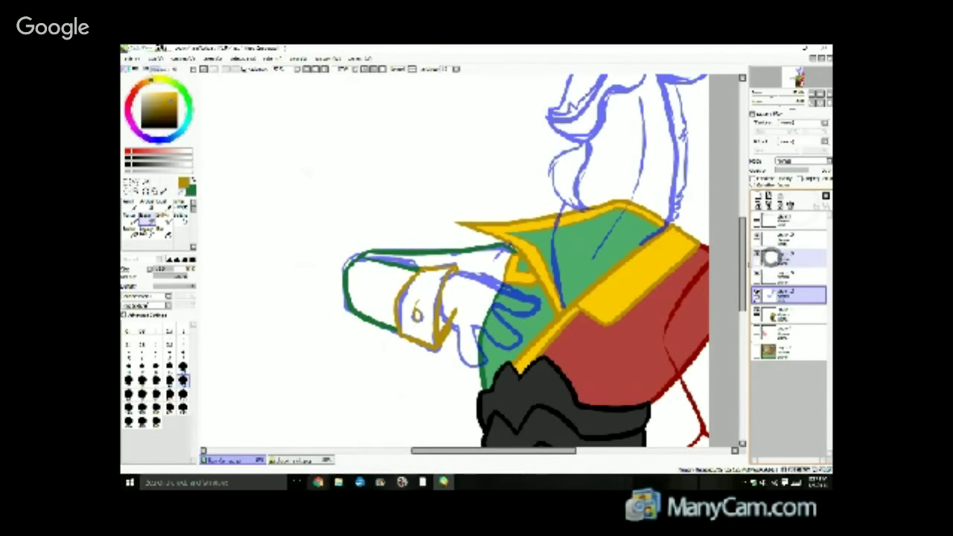
{"action": "left_click", "coordinate": [773, 257]}
{"action": "left_click", "coordinate": [757, 236]}
{"action": "left_click", "coordinate": [758, 239]}
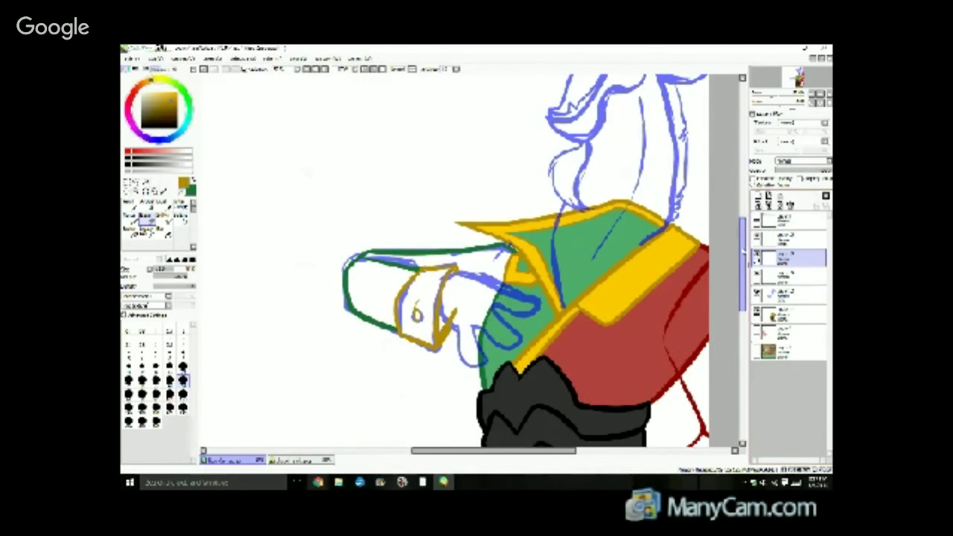
{"action": "left_click_drag", "start_coordinate": [743, 260], "coordinate": [743, 292]}
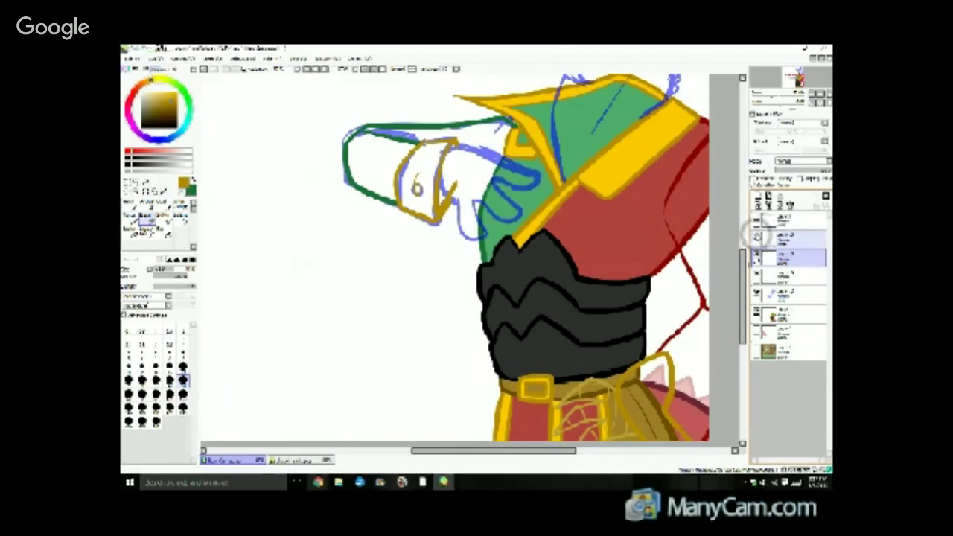
{"action": "left_click", "coordinate": [774, 236]}
{"action": "left_click", "coordinate": [768, 202]}
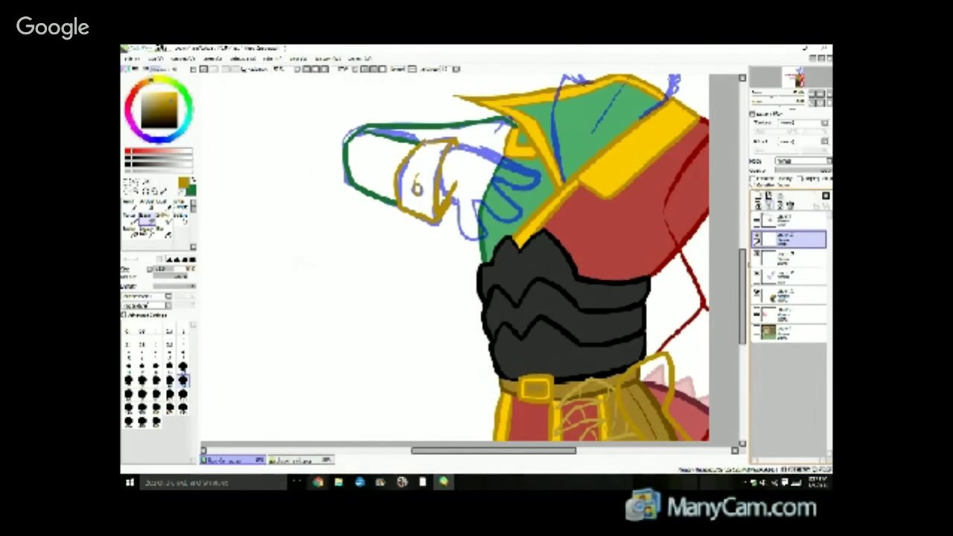
{"action": "left_click", "coordinate": [769, 203]}
{"action": "left_click", "coordinate": [758, 238]}
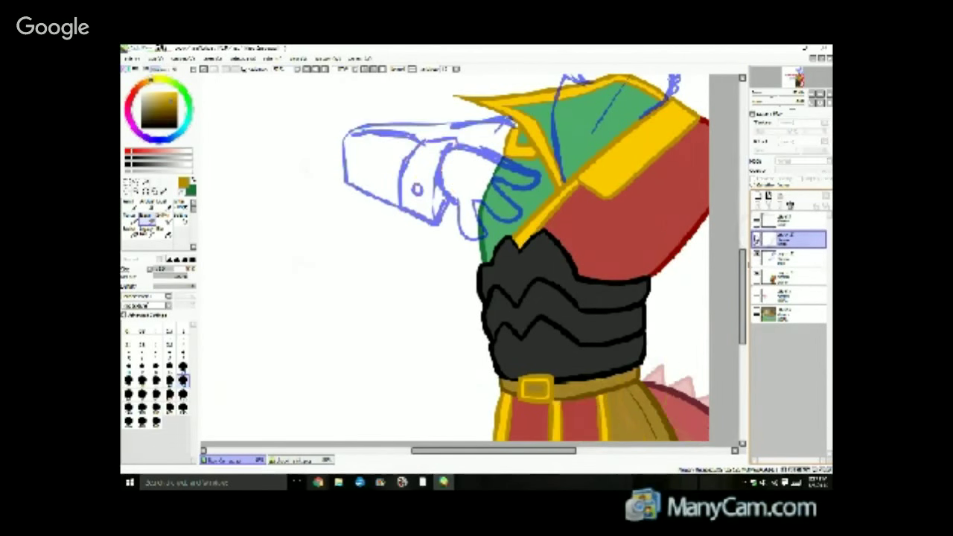
{"action": "left_click", "coordinate": [756, 237]}
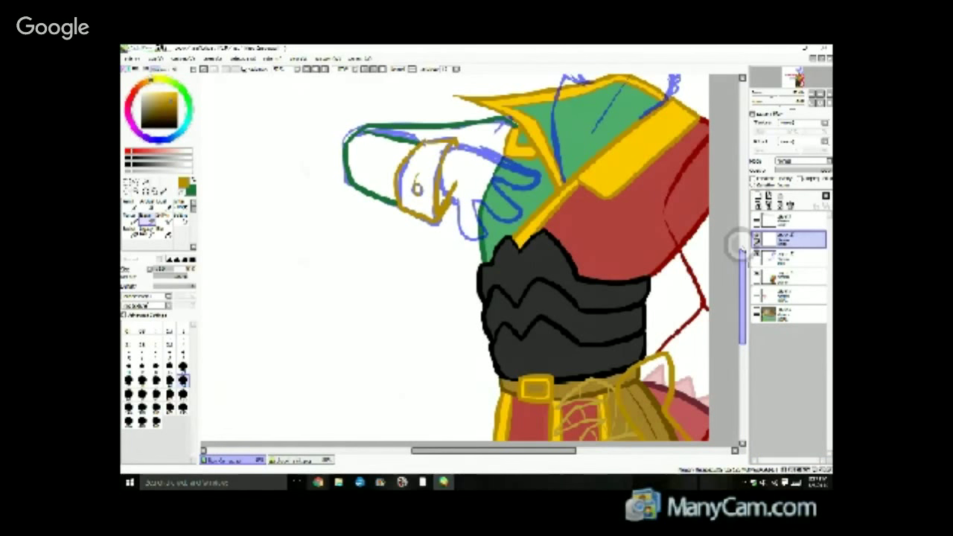
Add a new layer in the indoor scene for the outline of the outstretched hand.
{"action": "mouse_move", "coordinate": [742, 249]}
{"action": "left_mouse_down"}
{"action": "mouse_move", "coordinate": [744, 187]}
{"action": "mouse_move", "coordinate": [724, 223]}
{"action": "mouse_move", "coordinate": [724, 207]}
{"action": "left_mouse_up"}
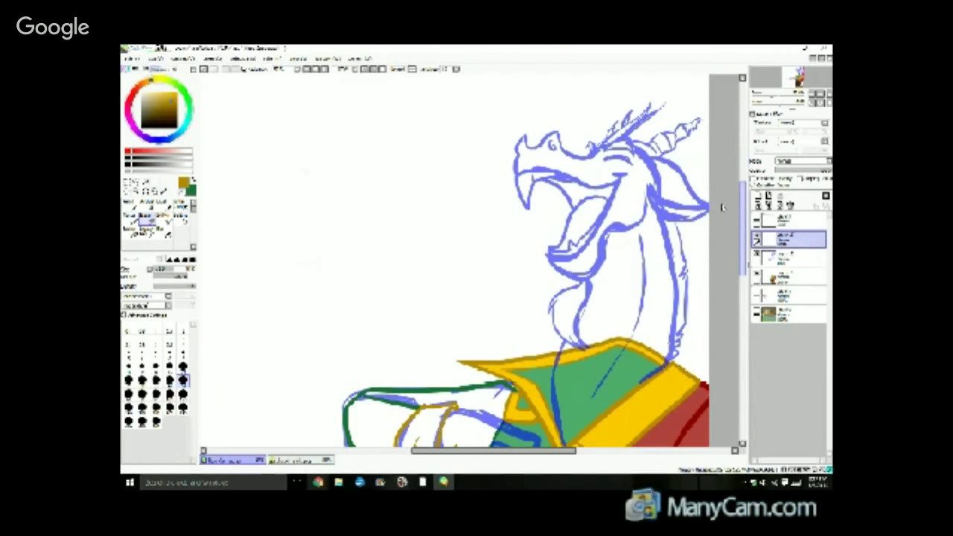
{"action": "scroll", "coordinate": [722, 208], "scroll_direction": "down", "scroll_amount": 3}
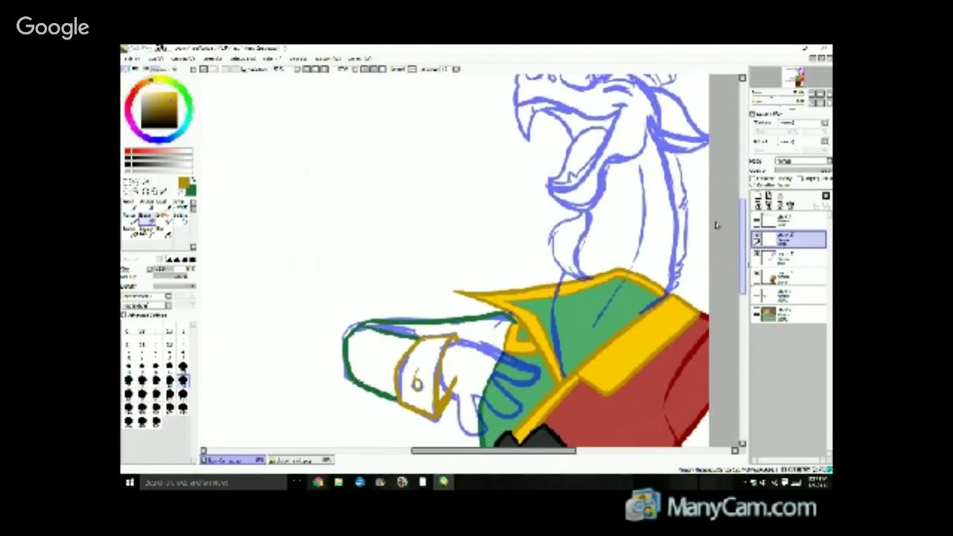
{"action": "scroll", "coordinate": [717, 225], "scroll_direction": "down", "scroll_amount": 2}
{"action": "left_click_drag", "start_coordinate": [715, 236], "coordinate": [715, 238]}
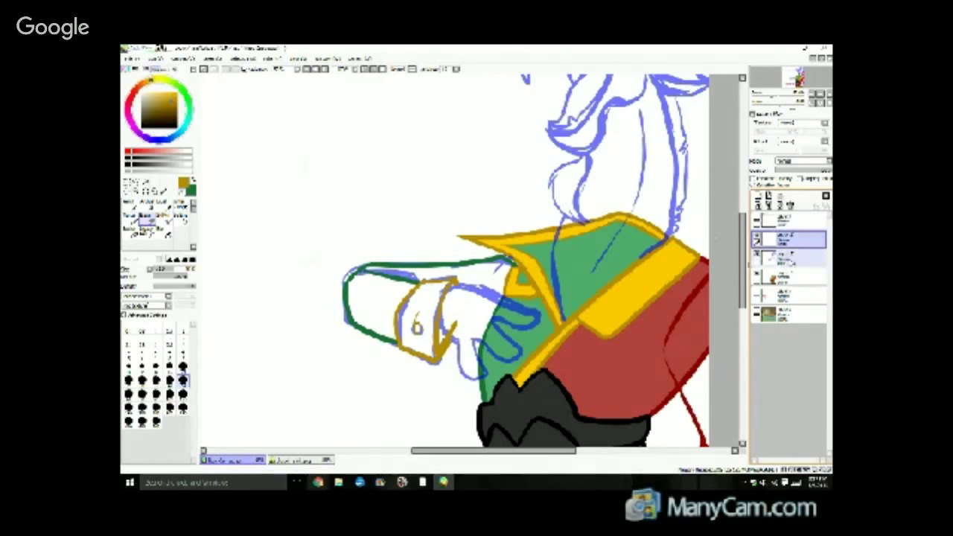
{"action": "left_click", "coordinate": [759, 196]}
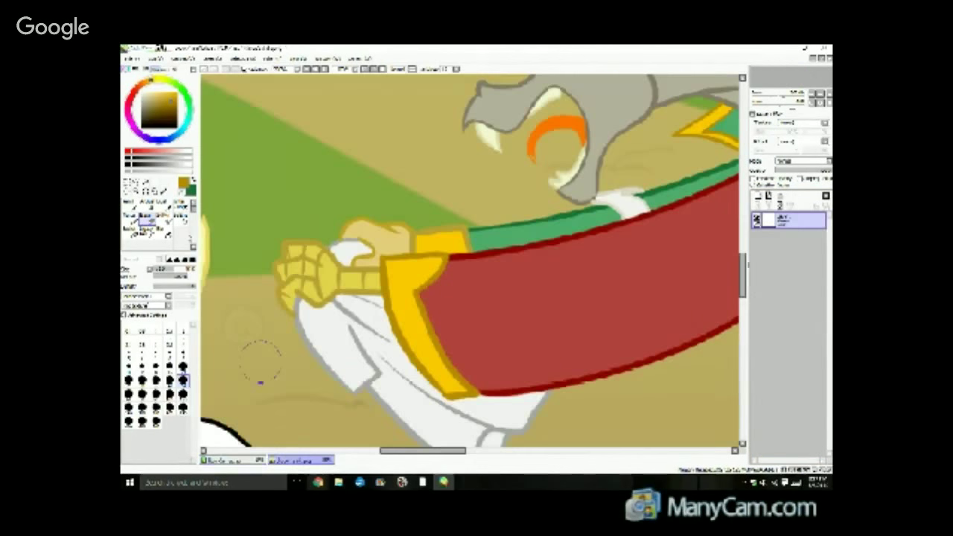
Sample the outline colour of the tan hand from the outdoor comic reference image and return to the indoor scene.
{"action": "left_click", "coordinate": [300, 461]}
{"action": "right_click", "coordinate": [363, 216]}
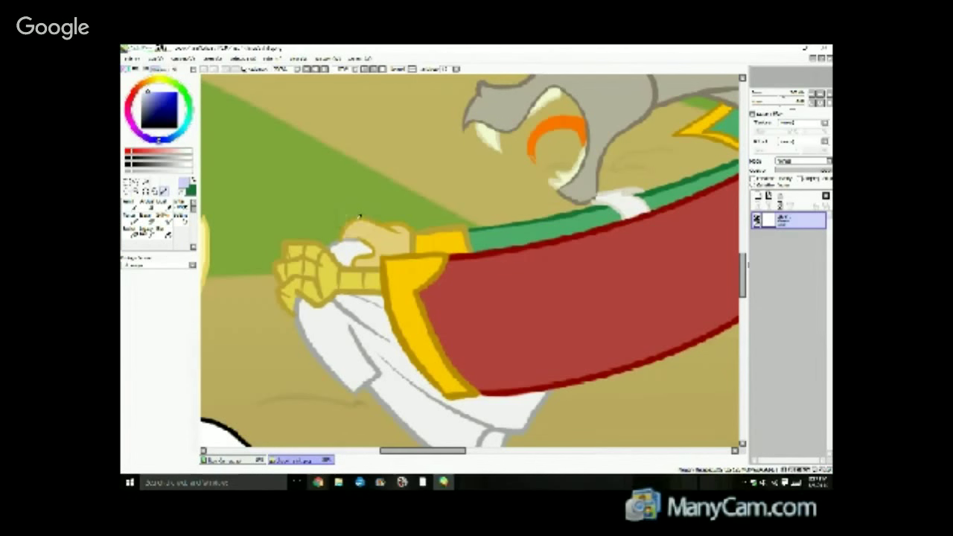
{"action": "scroll", "coordinate": [474, 197], "scroll_direction": "down", "scroll_amount": 9}
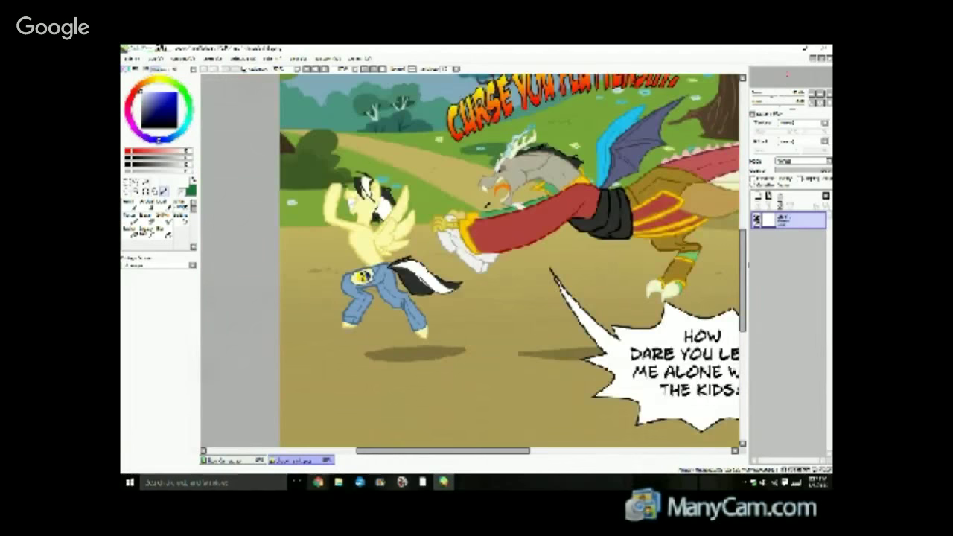
{"action": "scroll", "coordinate": [525, 198], "scroll_direction": "up", "scroll_amount": 6}
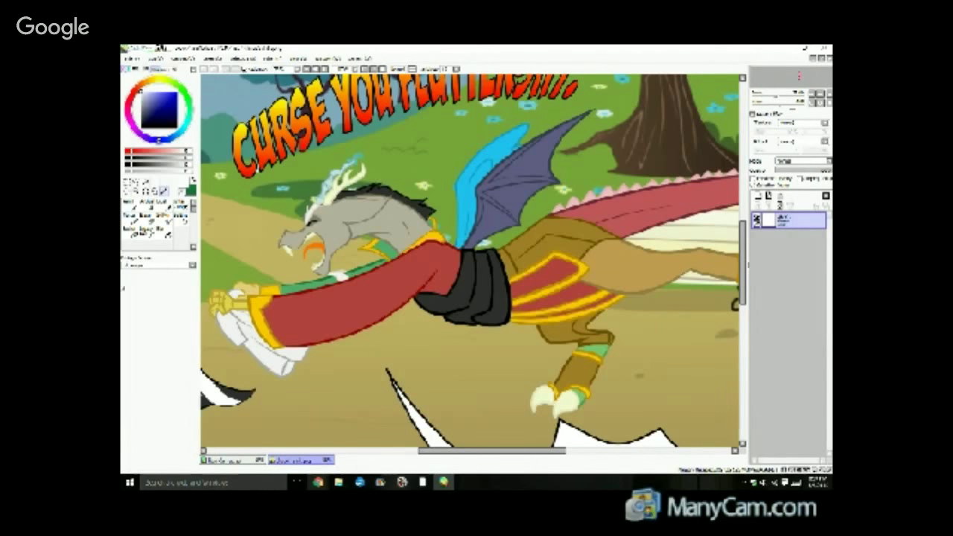
{"action": "scroll", "coordinate": [233, 294], "scroll_direction": "up", "scroll_amount": 2}
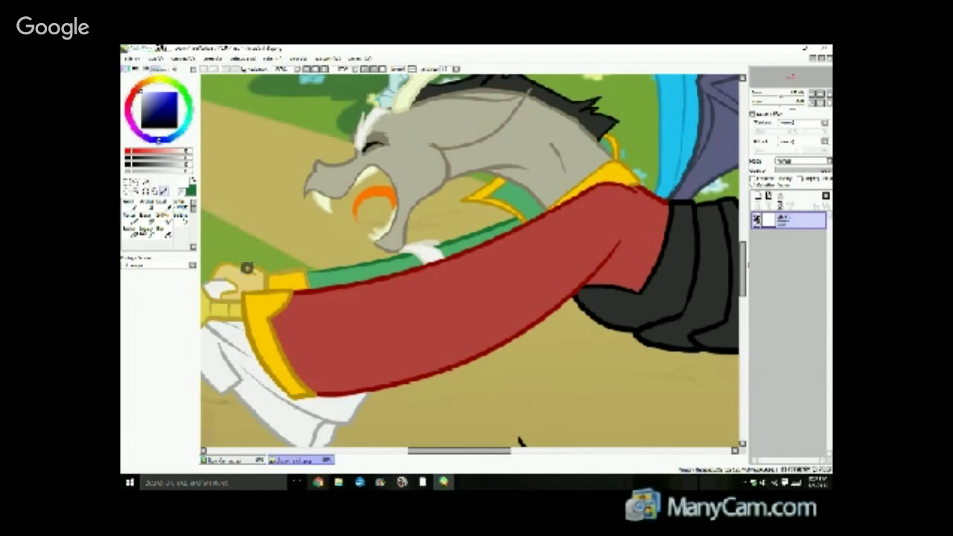
{"action": "left_click", "coordinate": [252, 265], "text": "alt"}
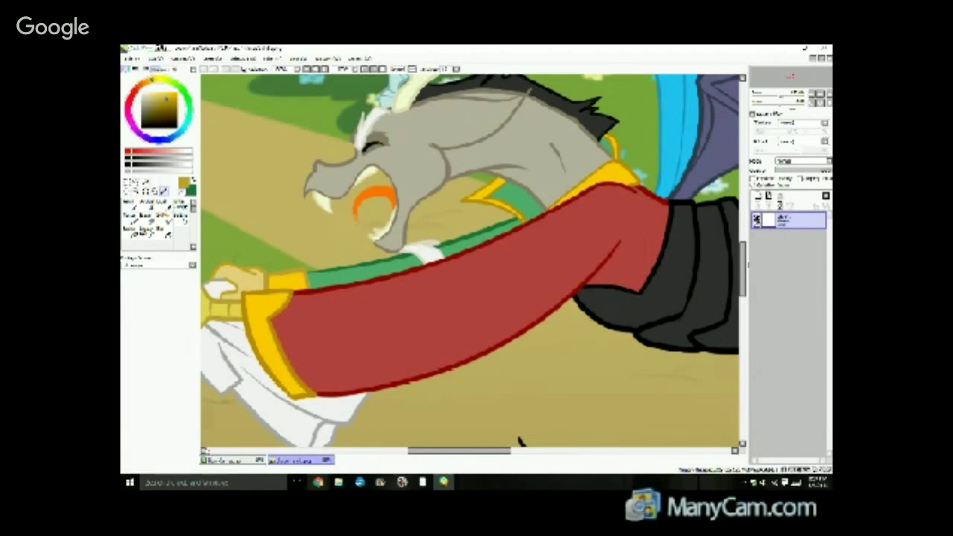
{"action": "left_click", "coordinate": [228, 459]}
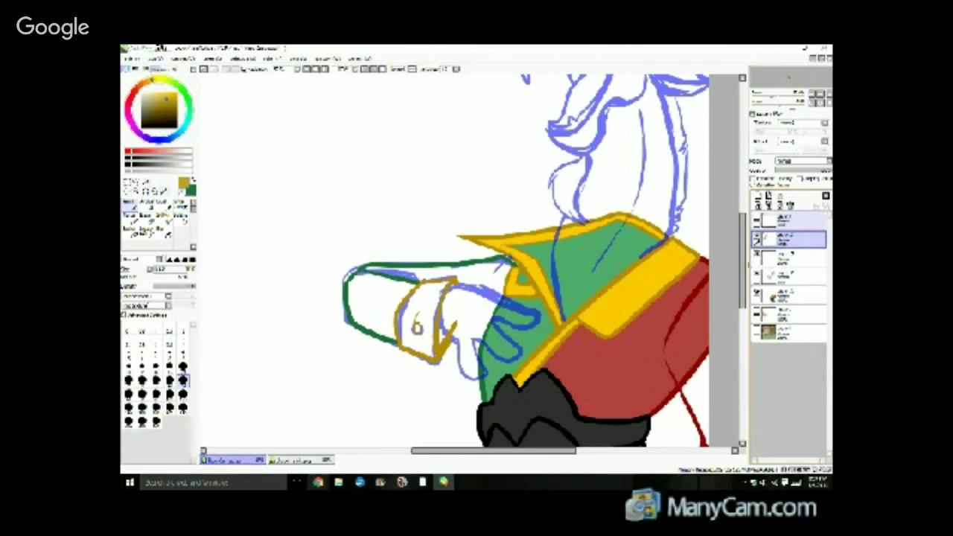
Outline the outstretched hand's palm and fingers over the blue sketch with the pen in the sampled hand outline colour.
{"action": "left_click", "coordinate": [757, 235]}
{"action": "left_click", "coordinate": [757, 235]}
{"action": "left_click", "coordinate": [757, 254]}
{"action": "left_click", "coordinate": [757, 254]}
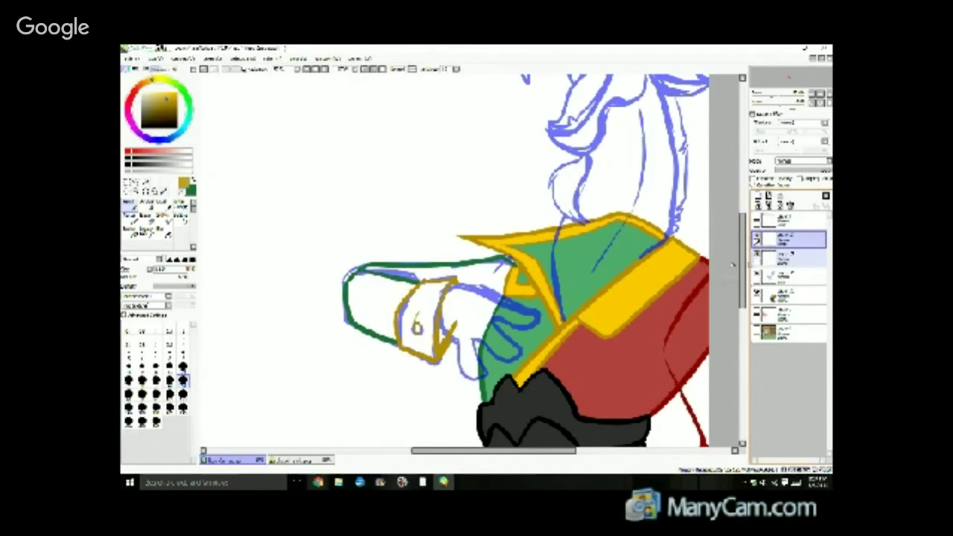
{"action": "left_click_drag", "start_coordinate": [457, 284], "coordinate": [530, 310]}
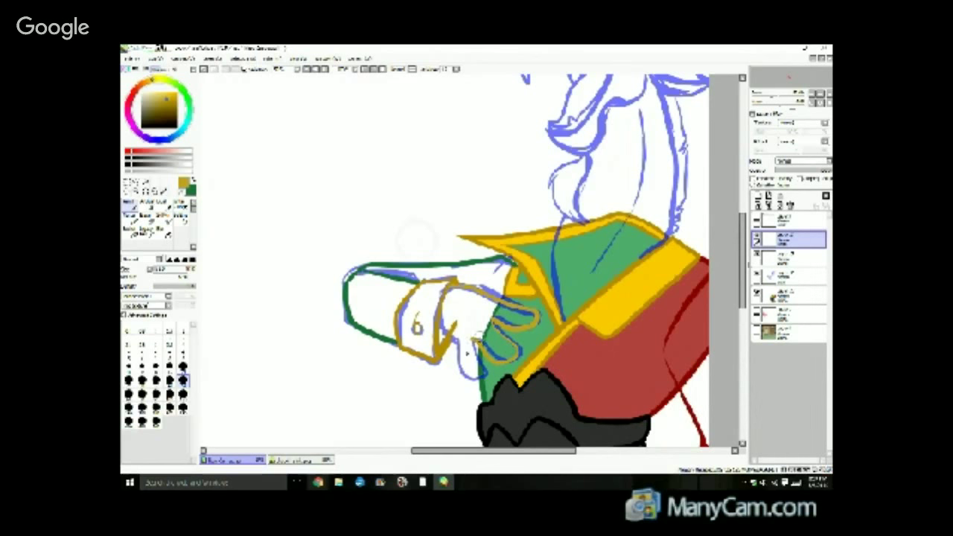
{"action": "mouse_move", "coordinate": [471, 341]}
{"action": "left_mouse_down"}
{"action": "mouse_move", "coordinate": [475, 377]}
{"action": "mouse_move", "coordinate": [457, 370]}
{"action": "mouse_move", "coordinate": [456, 338]}
{"action": "left_mouse_up"}
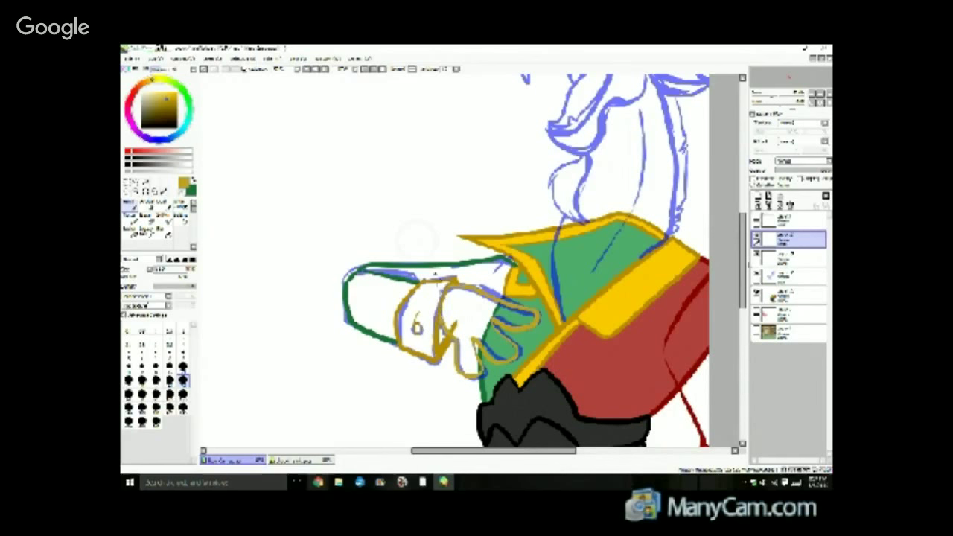
Clean up the wrist by erasing stray line ends where the hand outline meets the dark gold cuff.
{"action": "key", "text": "e"}
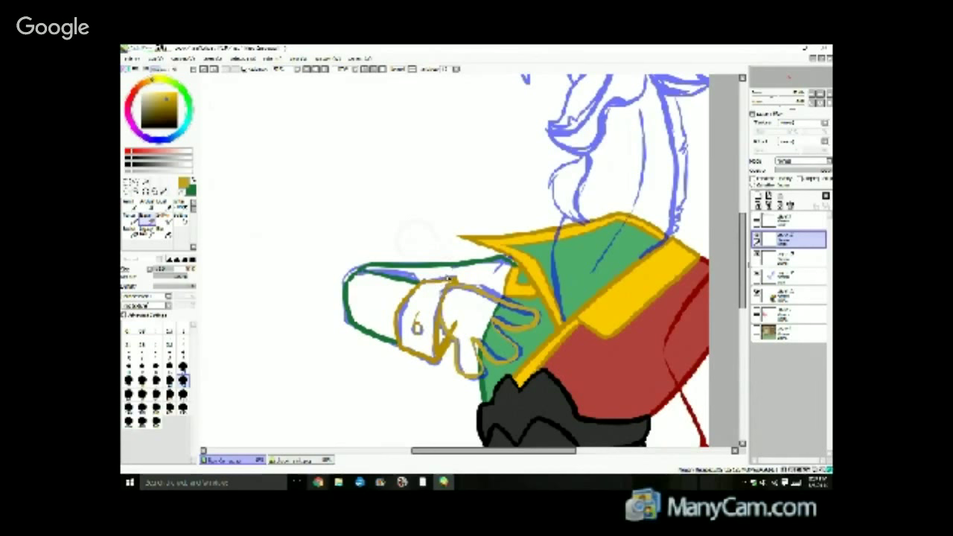
{"action": "left_click_drag", "start_coordinate": [445, 288], "coordinate": [440, 293]}
{"action": "left_click_drag", "start_coordinate": [437, 302], "coordinate": [436, 342]}
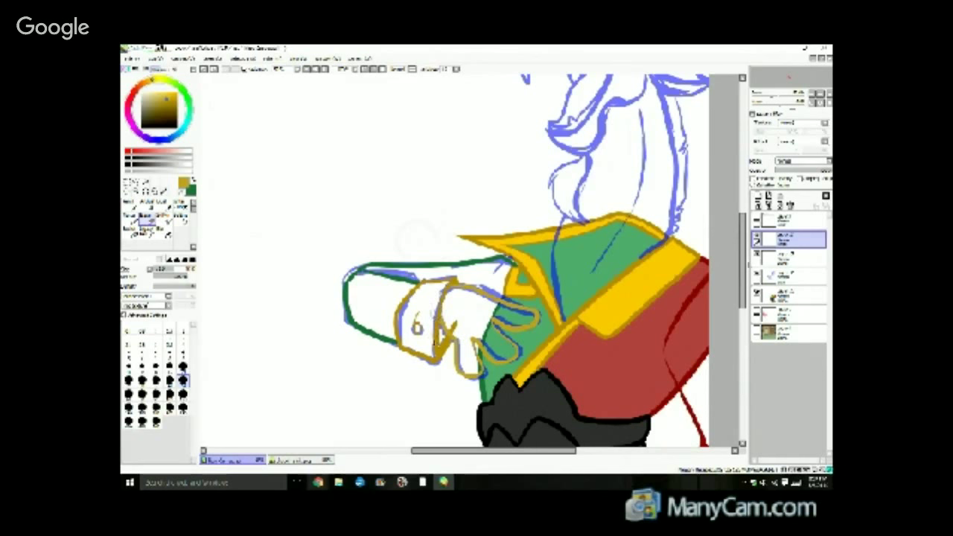
{"action": "left_click", "coordinate": [201, 69]}
{"action": "left_click", "coordinate": [789, 257]}
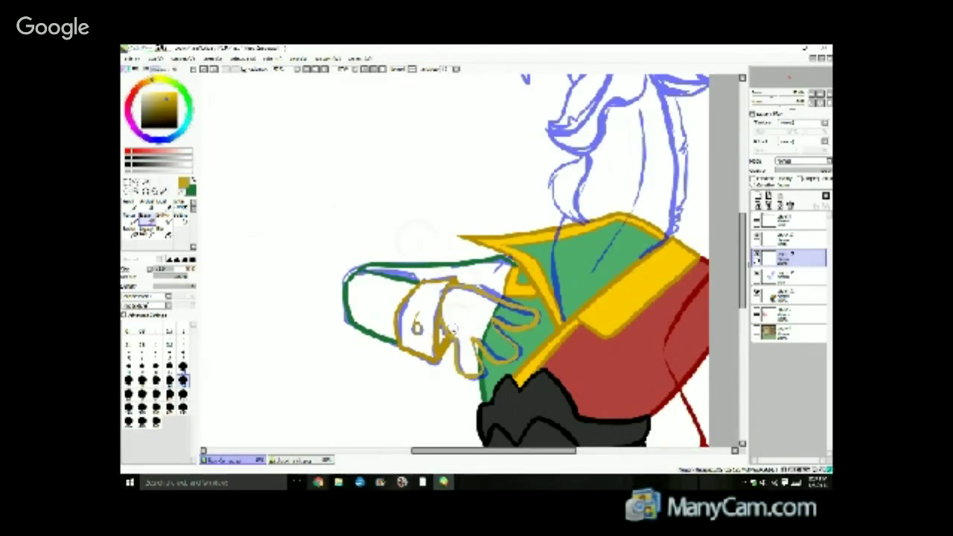
{"action": "left_click", "coordinate": [781, 237]}
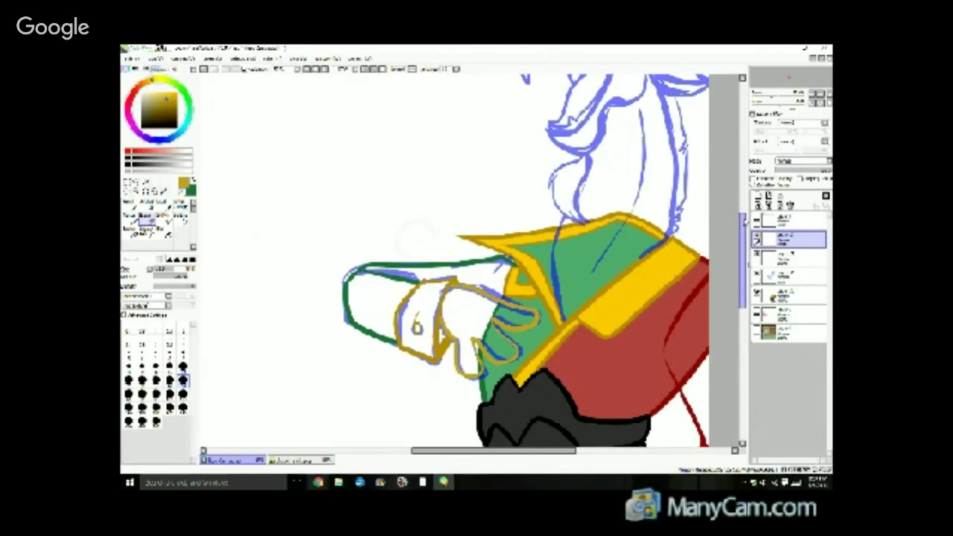
{"action": "left_click_drag", "start_coordinate": [744, 220], "coordinate": [736, 242]}
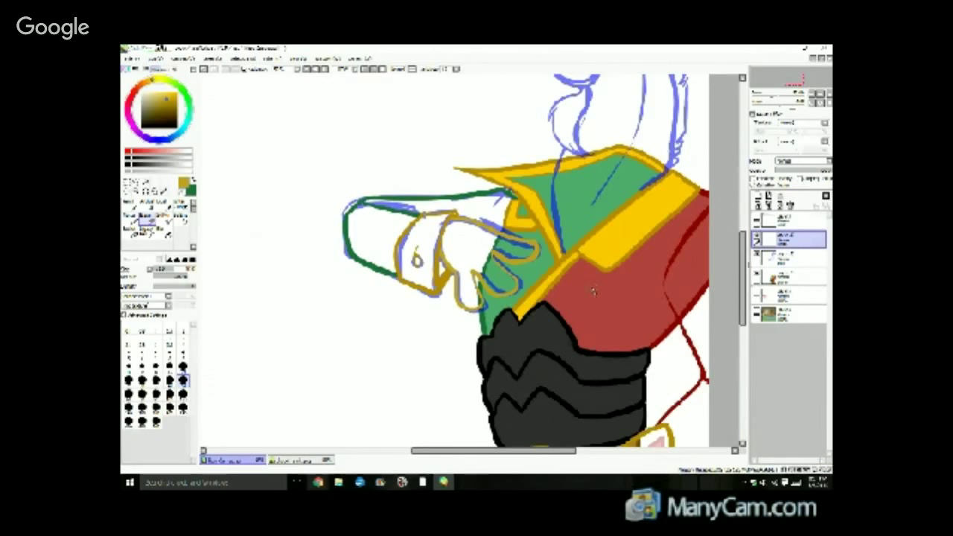
{"action": "scroll", "coordinate": [594, 292], "scroll_direction": "down", "scroll_amount": 2}
{"action": "scroll", "coordinate": [592, 287], "scroll_direction": "down", "scroll_amount": 1}
{"action": "scroll", "coordinate": [592, 287], "scroll_direction": "up", "scroll_amount": 1}
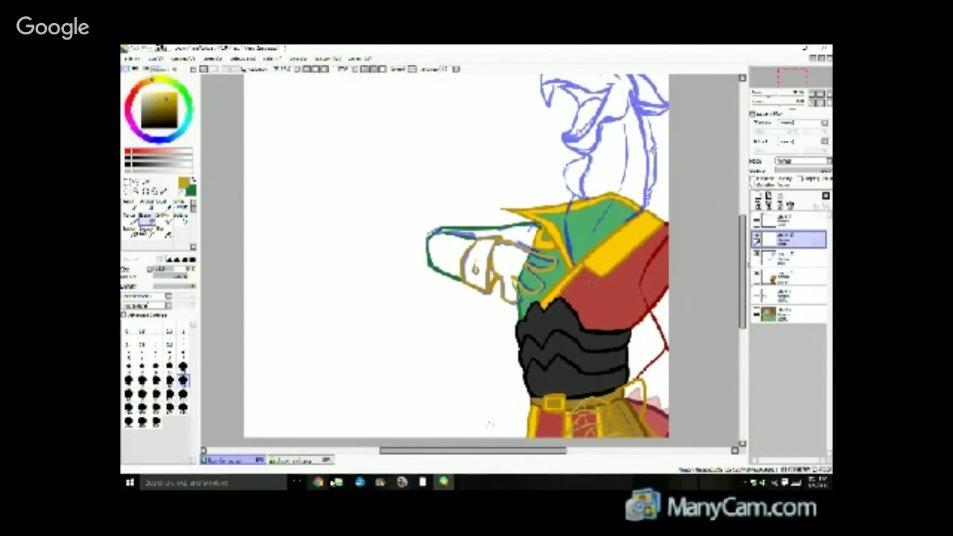
Switch to the Chrome window with the live stream and open DeviantArt in a new tab.
{"action": "left_click", "coordinate": [319, 479]}
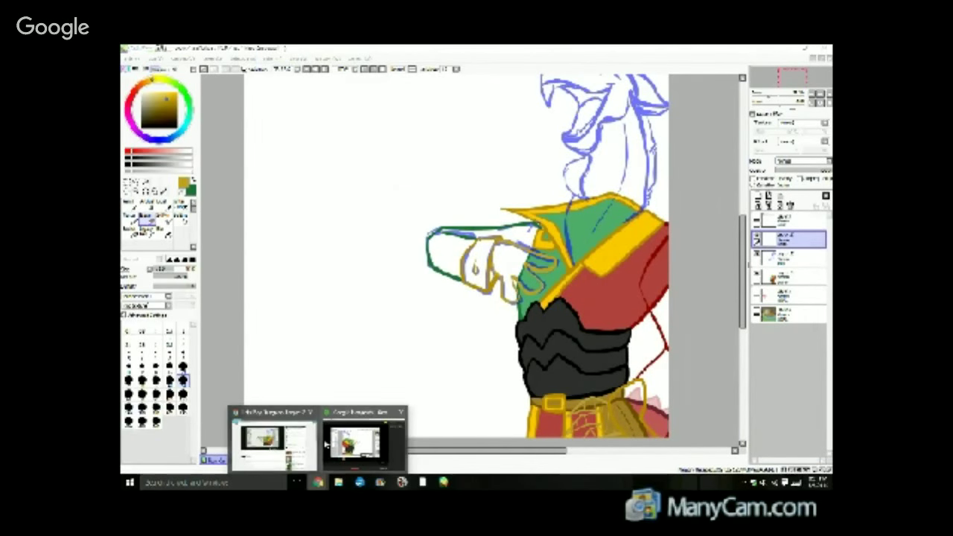
{"action": "left_click", "coordinate": [280, 446]}
{"action": "left_click", "coordinate": [280, 445]}
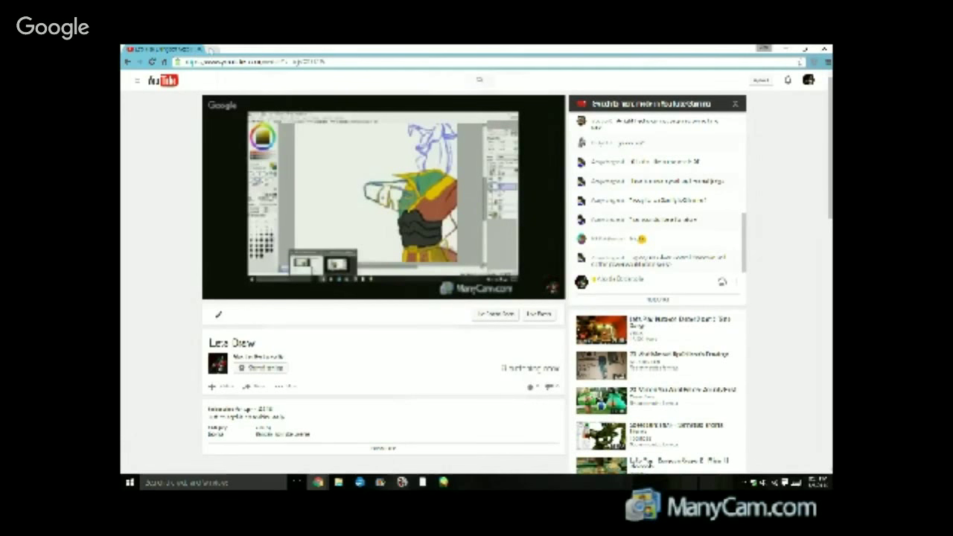
{"action": "left_click", "coordinate": [213, 49]}
{"action": "left_click", "coordinate": [214, 77]}
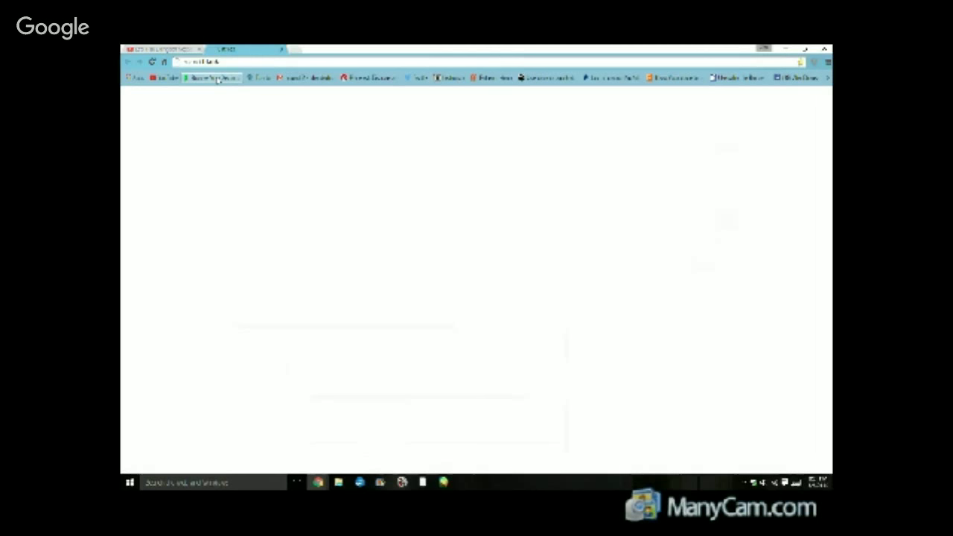
{"action": "left_click", "coordinate": [215, 78]}
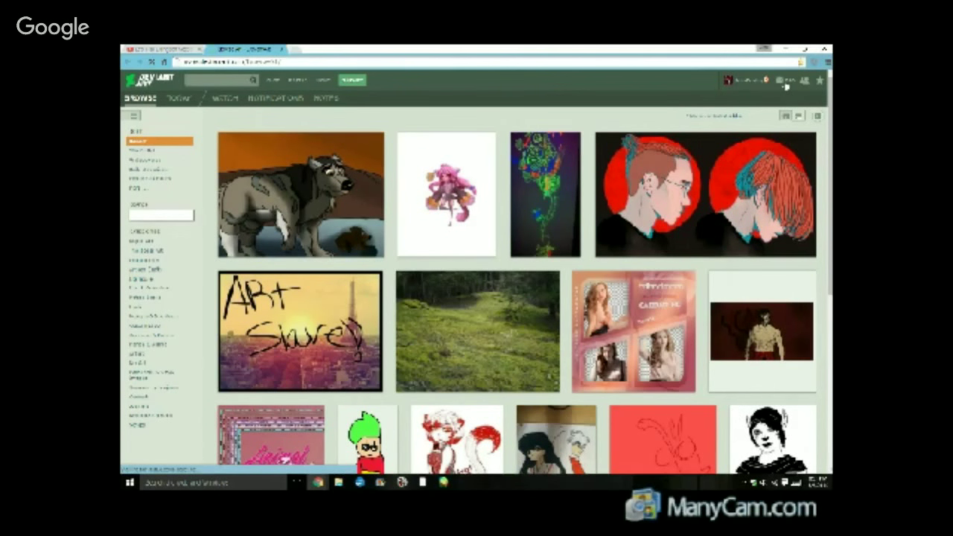
Open the artist's own DeviantArt profile and look through its newest deviations, journal entry and watchers.
{"action": "mouse_move", "coordinate": [746, 80]}
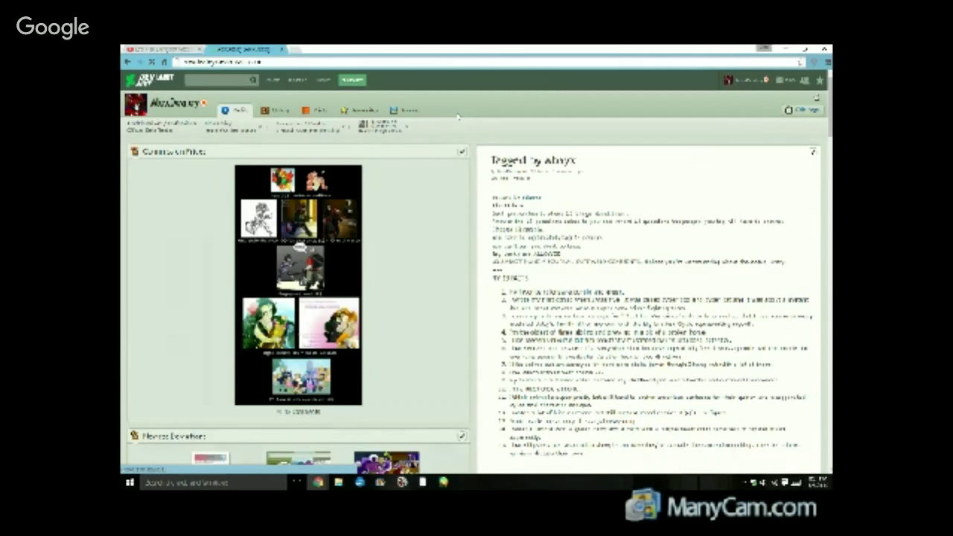
{"action": "scroll", "coordinate": [458, 117], "scroll_direction": "down", "scroll_amount": 15}
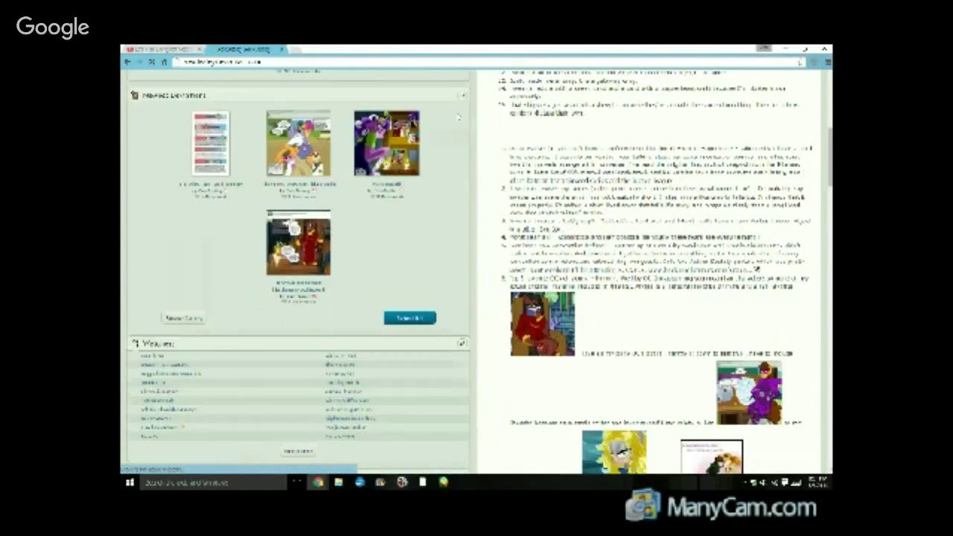
{"action": "scroll", "coordinate": [458, 117], "scroll_direction": "down", "scroll_amount": 3}
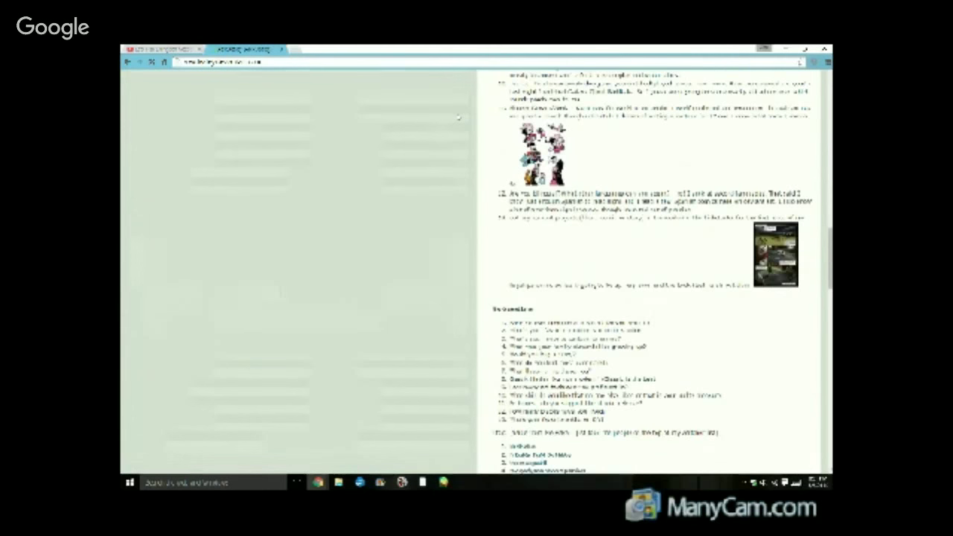
{"action": "scroll", "coordinate": [458, 117], "scroll_direction": "down", "scroll_amount": 4}
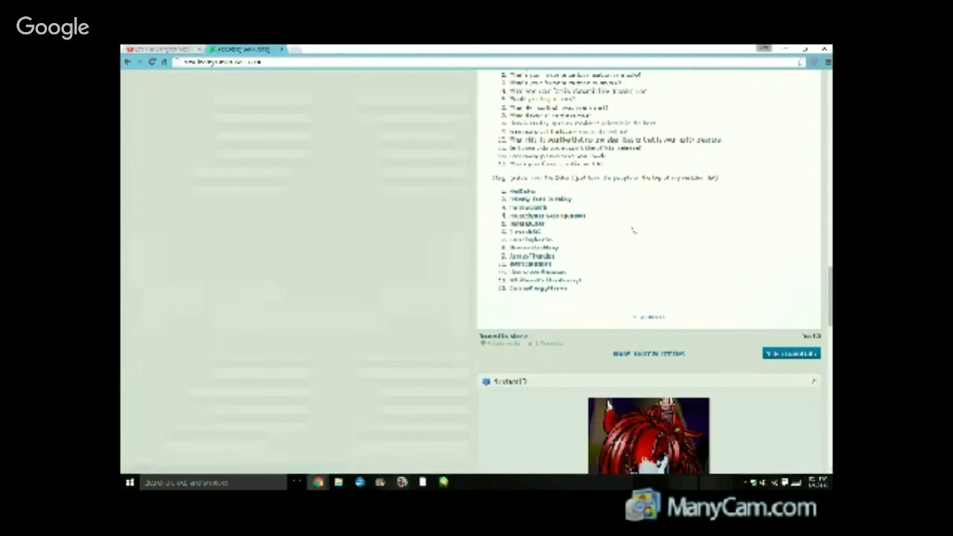
{"action": "scroll", "coordinate": [633, 231], "scroll_direction": "up", "scroll_amount": 6}
{"action": "scroll", "coordinate": [628, 141], "scroll_direction": "up", "scroll_amount": 6}
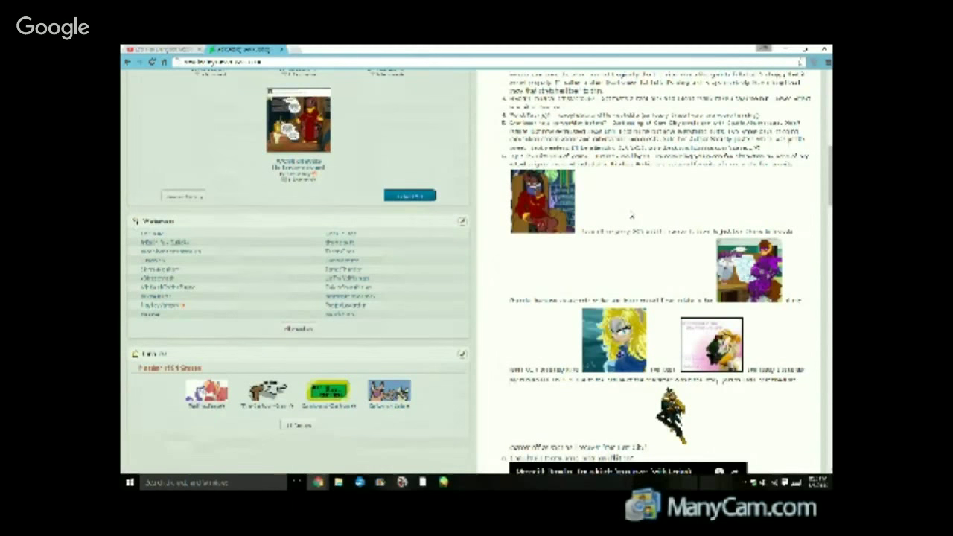
{"action": "scroll", "coordinate": [632, 216], "scroll_direction": "down", "scroll_amount": 7}
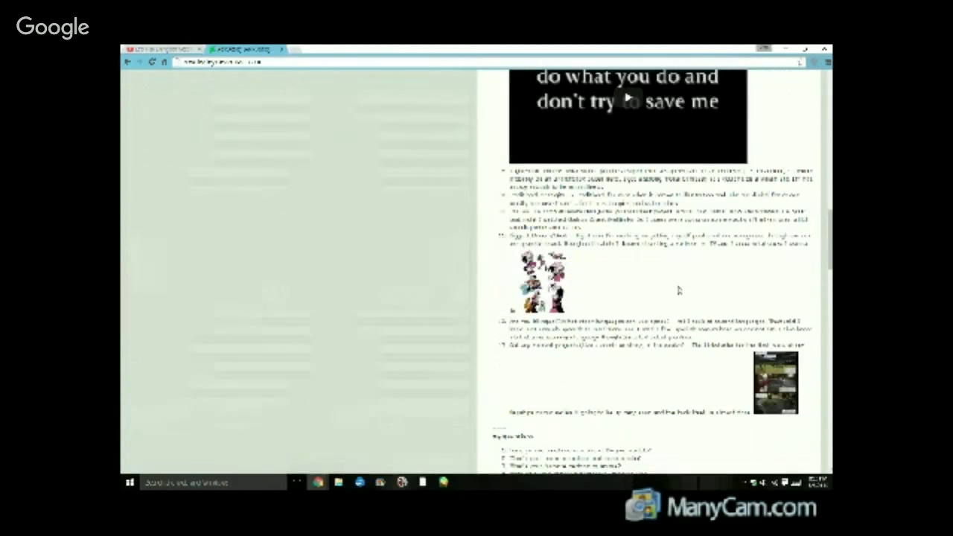
{"action": "scroll", "coordinate": [679, 291], "scroll_direction": "up", "scroll_amount": 5}
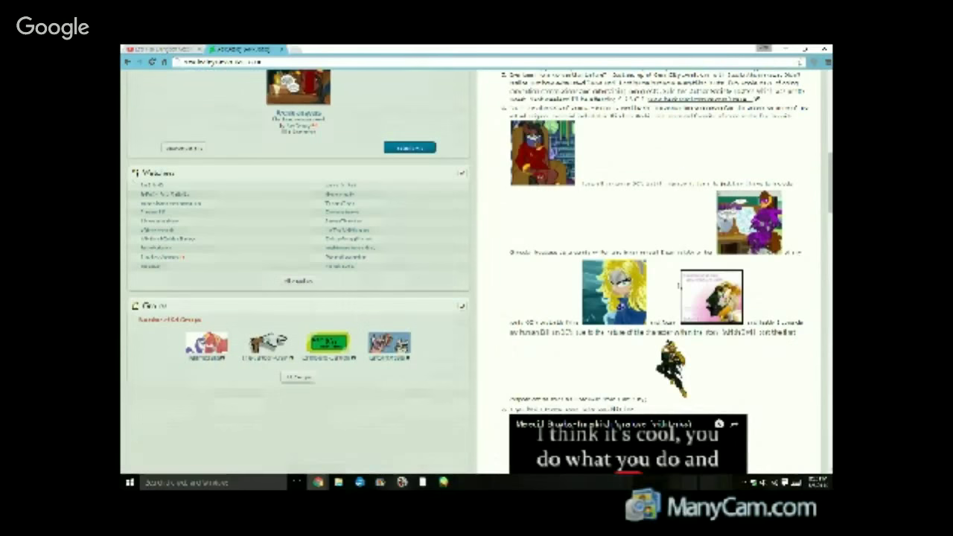
{"action": "scroll", "coordinate": [677, 289], "scroll_direction": "down", "scroll_amount": 2}
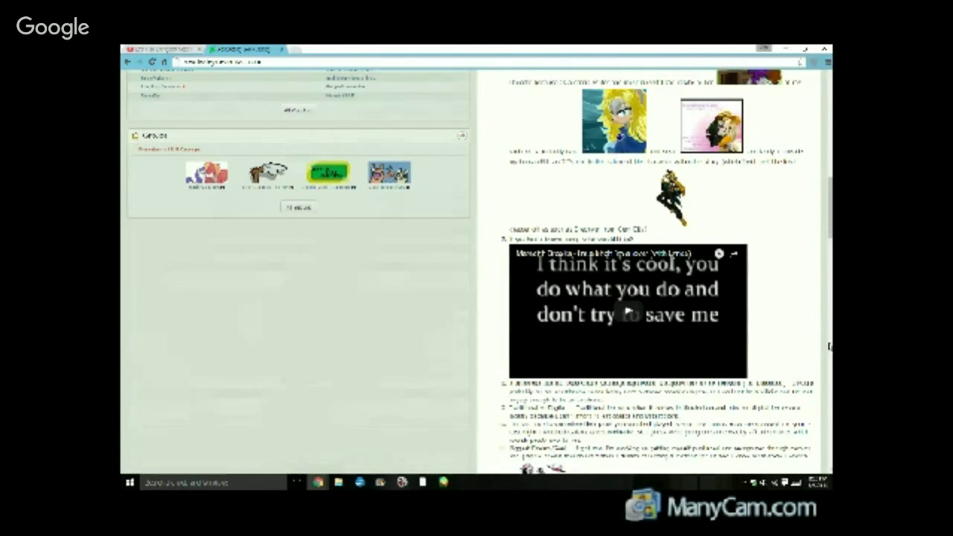
{"action": "scroll", "coordinate": [828, 347], "scroll_direction": "up", "scroll_amount": 2}
{"action": "scroll", "coordinate": [827, 350], "scroll_direction": "up", "scroll_amount": 15}
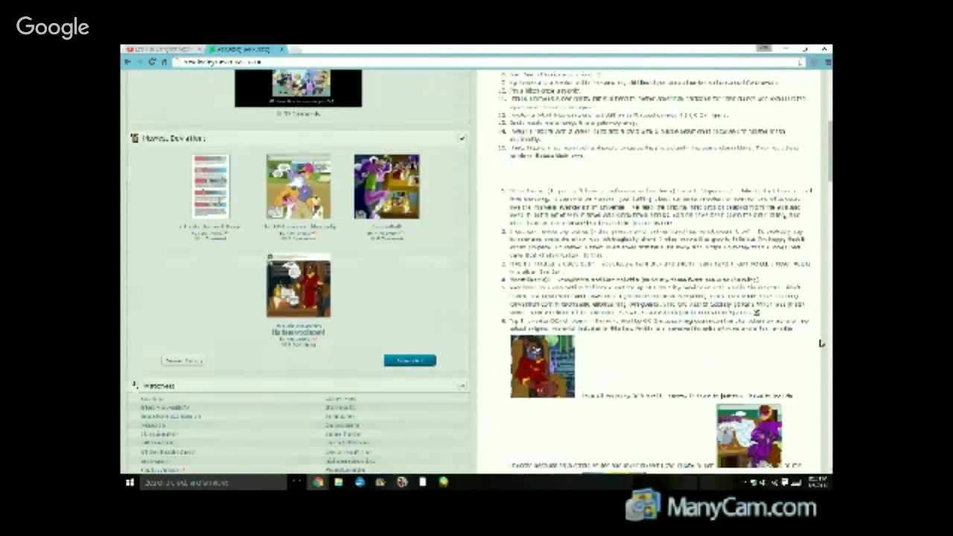
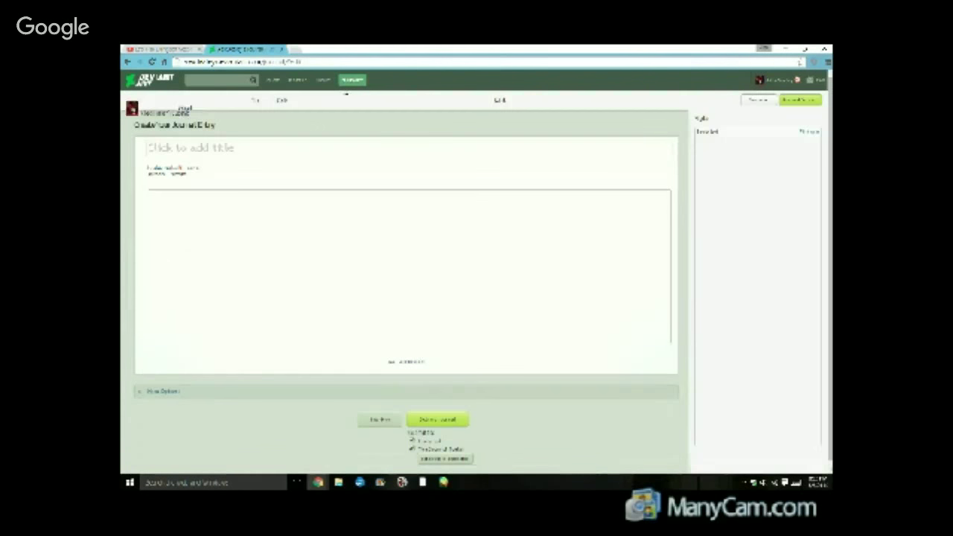
Switch back to PaintTool SAI and handwrite "Live stream" in black with a downward arrow in the empty area beside the character.
{"action": "mouse_move", "coordinate": [355, 83]}
{"action": "left_click", "coordinate": [444, 482]}
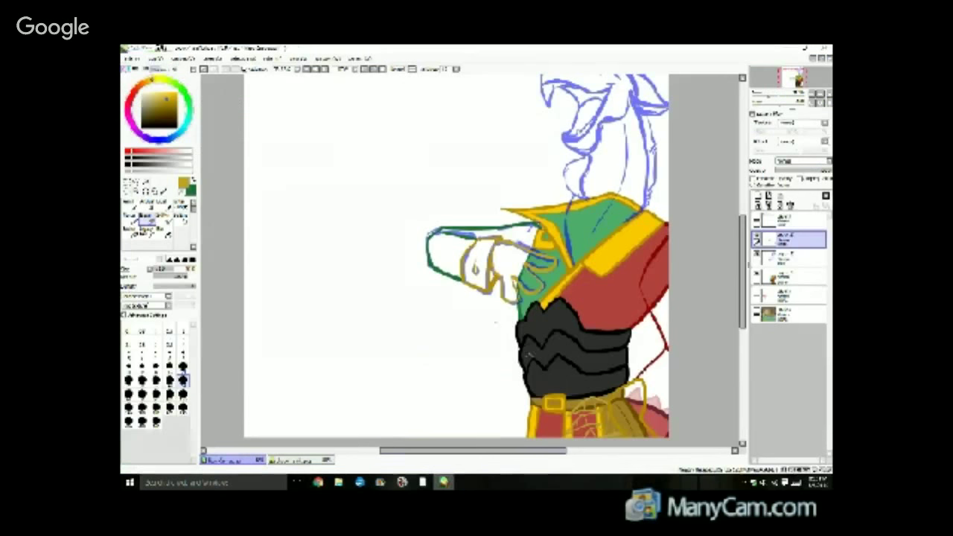
{"action": "scroll", "coordinate": [404, 257], "scroll_direction": "down", "scroll_amount": 1}
{"action": "scroll", "coordinate": [441, 283], "scroll_direction": "down", "scroll_amount": 1}
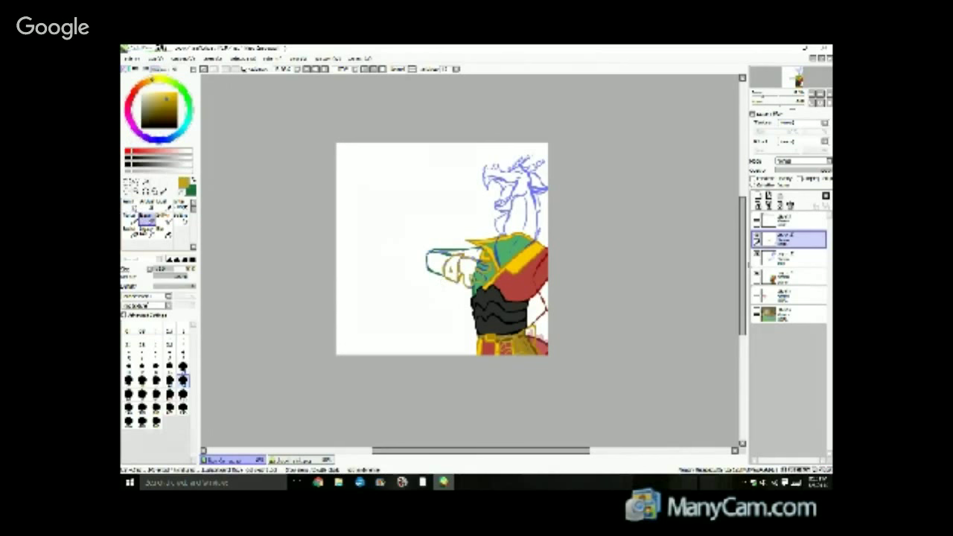
{"action": "left_click", "coordinate": [129, 201]}
{"action": "left_click", "coordinate": [128, 165]}
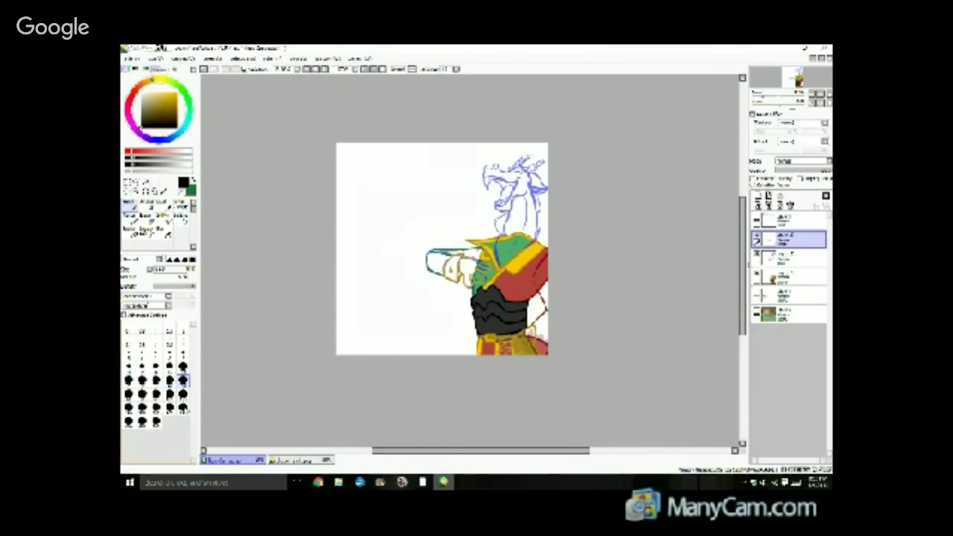
{"action": "left_click", "coordinate": [184, 408]}
{"action": "left_click", "coordinate": [182, 394]}
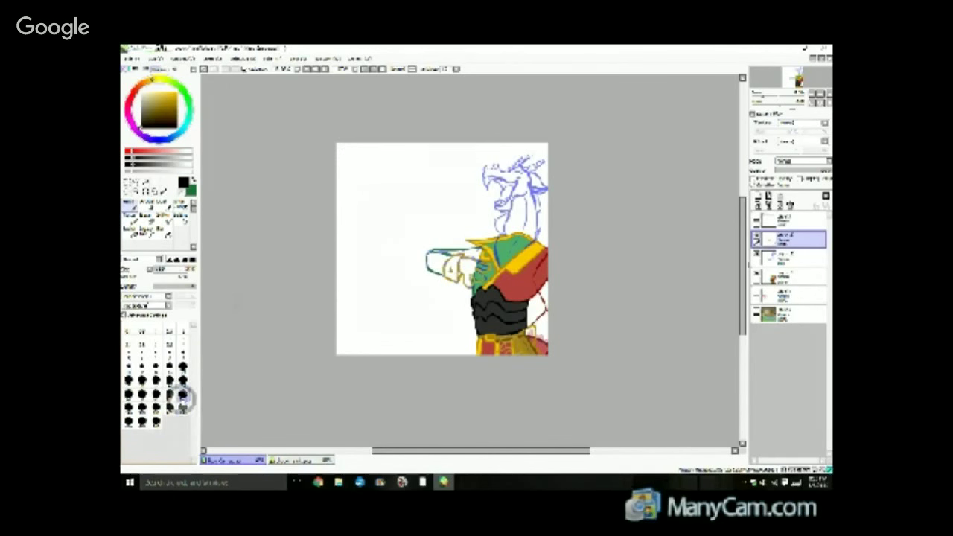
{"action": "mouse_move", "coordinate": [346, 153]}
{"action": "left_mouse_down"}
{"action": "mouse_move", "coordinate": [355, 187]}
{"action": "mouse_move", "coordinate": [407, 159]}
{"action": "mouse_move", "coordinate": [414, 172]}
{"action": "left_mouse_up"}
{"action": "left_click", "coordinate": [375, 160]}
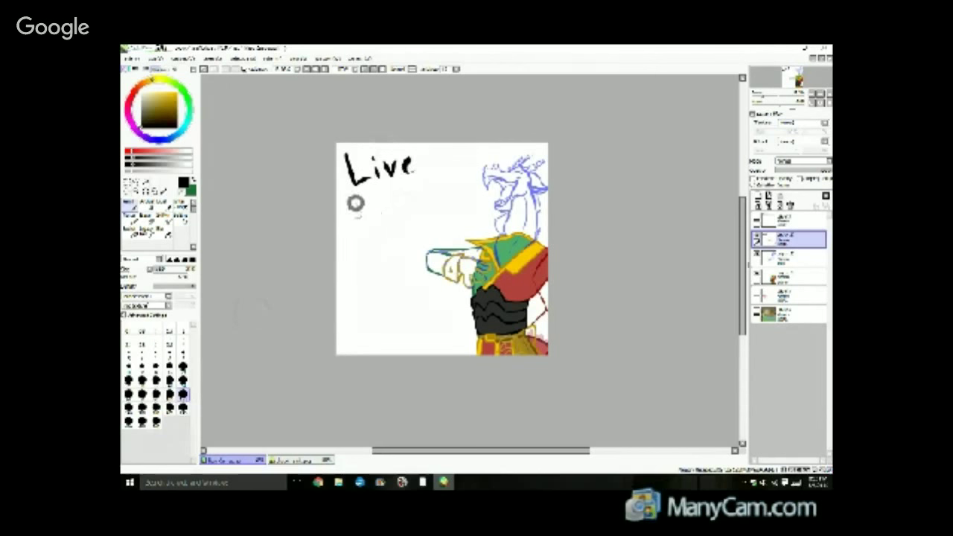
{"action": "mouse_move", "coordinate": [365, 200]}
{"action": "left_mouse_down"}
{"action": "mouse_move", "coordinate": [348, 223]}
{"action": "mouse_move", "coordinate": [371, 222]}
{"action": "mouse_move", "coordinate": [384, 207]}
{"action": "mouse_move", "coordinate": [415, 216]}
{"action": "left_mouse_up"}
{"action": "mouse_move", "coordinate": [425, 198]}
{"action": "left_mouse_down"}
{"action": "mouse_move", "coordinate": [440, 186]}
{"action": "mouse_move", "coordinate": [448, 198]}
{"action": "left_mouse_up"}
{"action": "left_click_drag", "start_coordinate": [364, 243], "coordinate": [365, 290]}
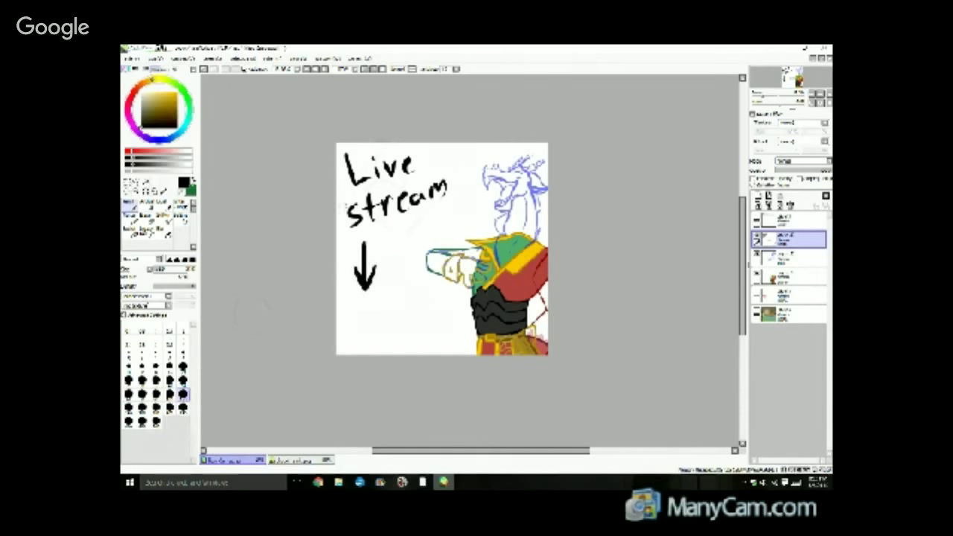
Save the drawing with the handwritten notice as a PNG copy under a new file name, keeping the default PNG format.
{"action": "left_click", "coordinate": [133, 58]}
{"action": "left_click", "coordinate": [149, 120]}
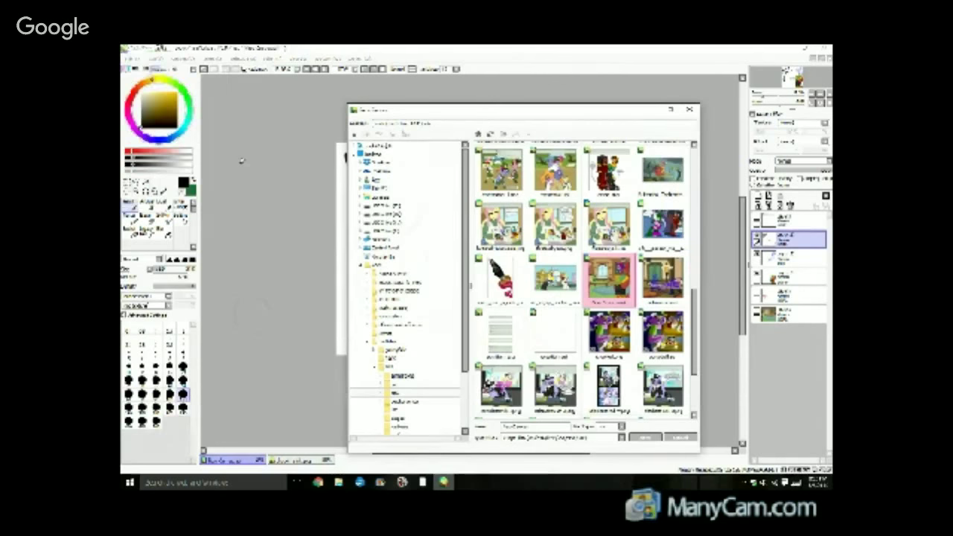
{"action": "left_click", "coordinate": [609, 427]}
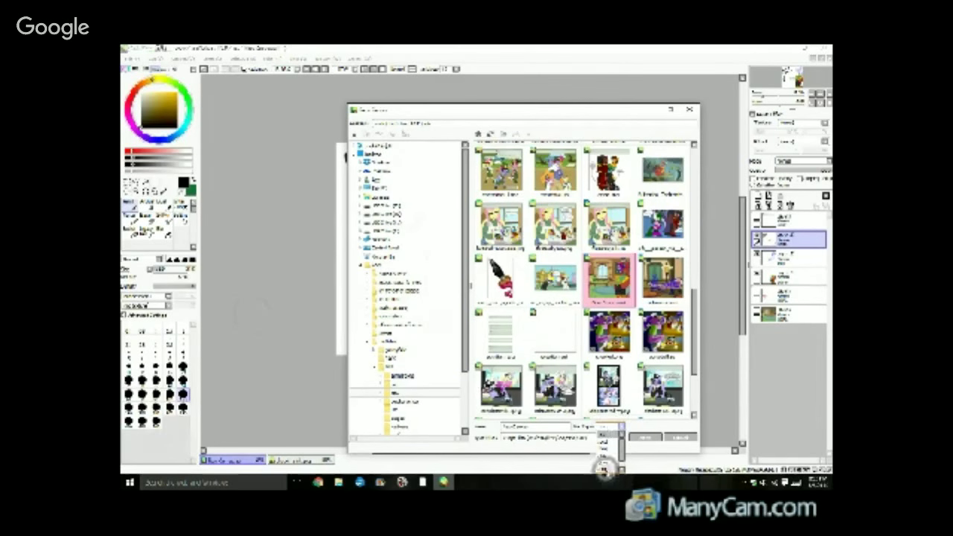
{"action": "left_click", "coordinate": [605, 469]}
{"action": "left_click_drag", "start_coordinate": [542, 429], "coordinate": [469, 424]}
{"action": "key", "text": "BackSpace"}
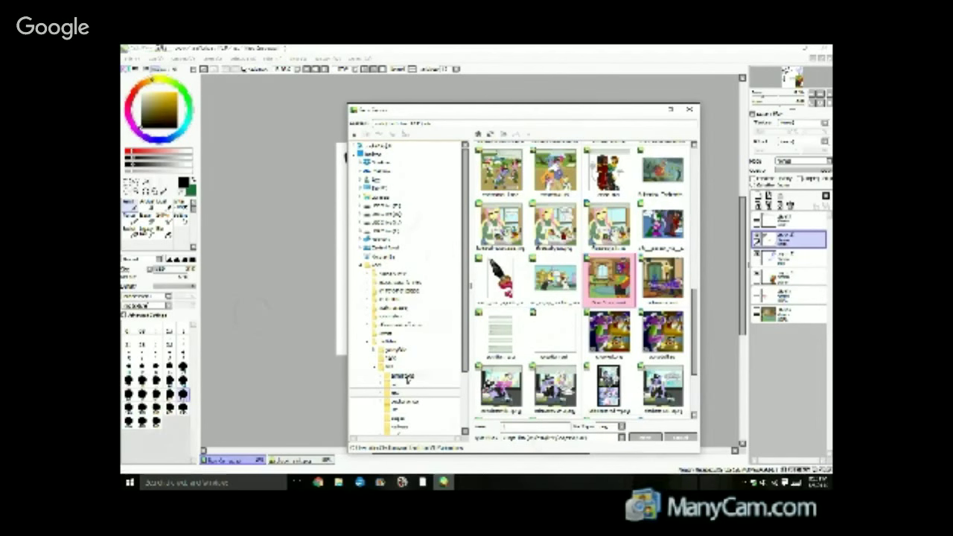
{"action": "type", "text": "Lineart"}
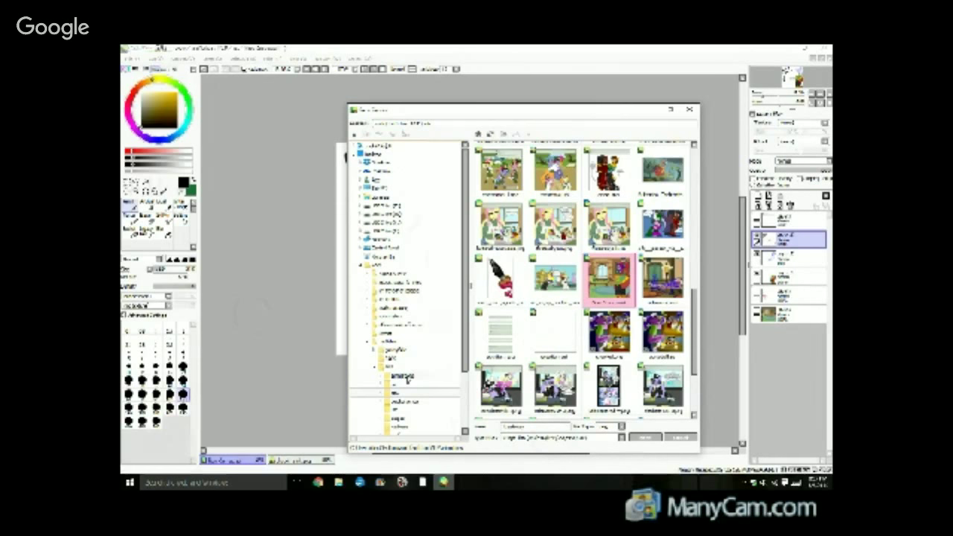
{"action": "left_click", "coordinate": [645, 437]}
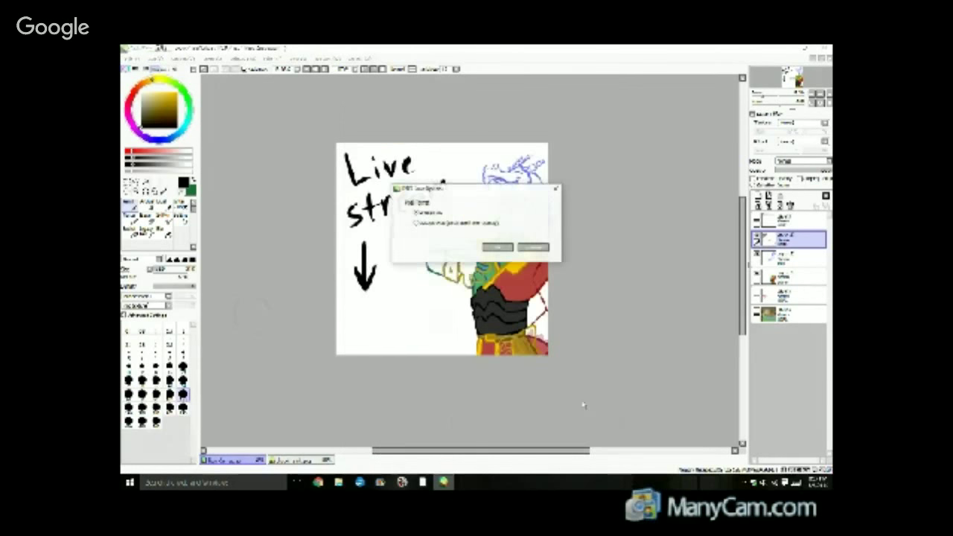
{"action": "left_click", "coordinate": [497, 247]}
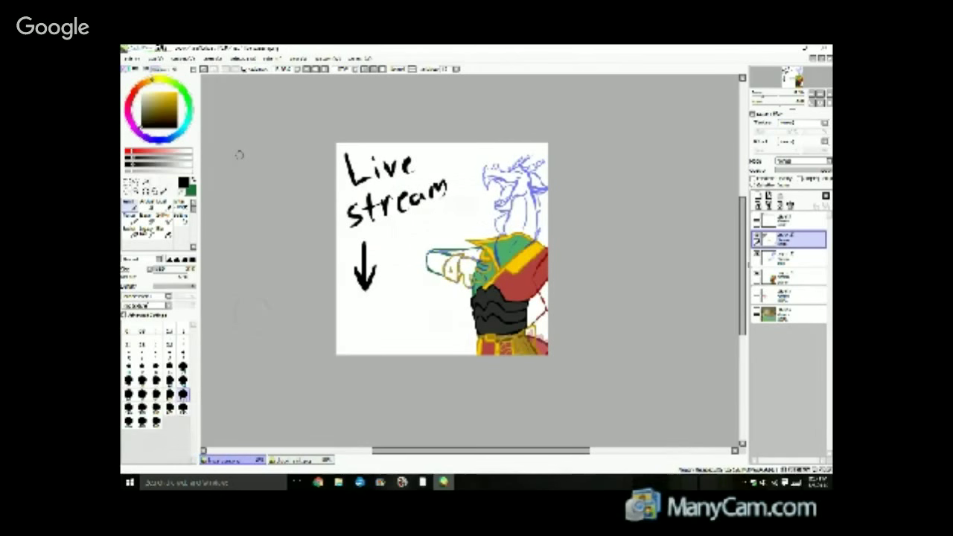
Return to the browser, open DeviantArt's page for submitting a new deviation, and check on the live stream page.
{"action": "mouse_move", "coordinate": [317, 482]}
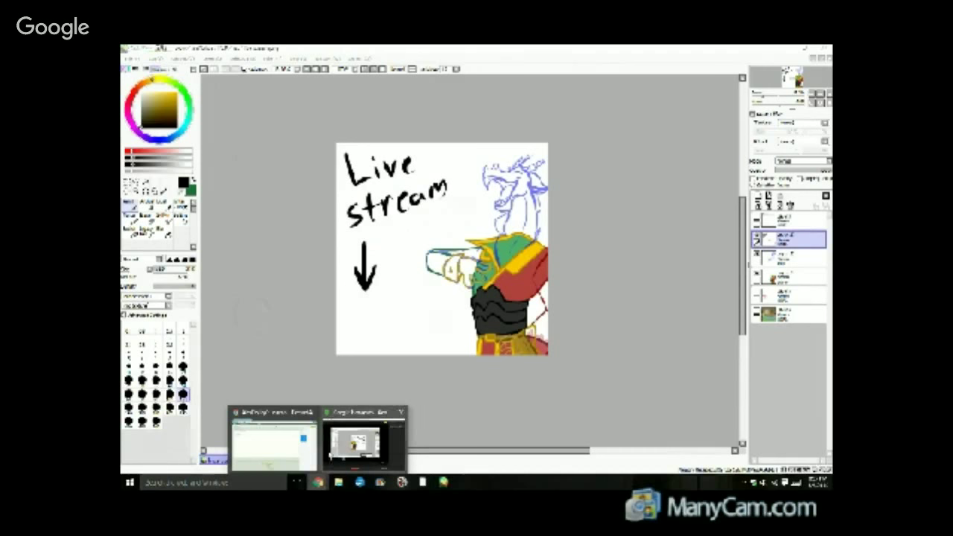
{"action": "left_click", "coordinate": [298, 447]}
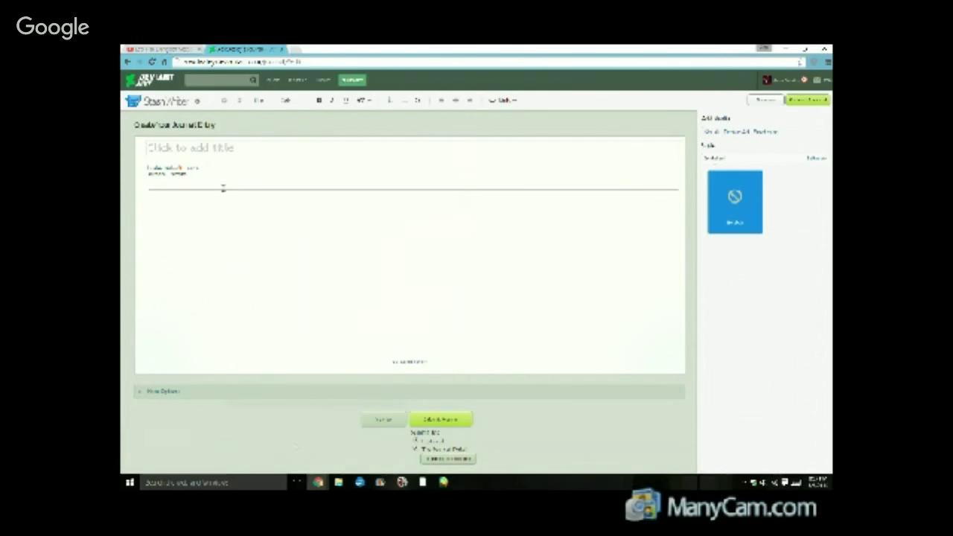
{"action": "left_click", "coordinate": [353, 80]}
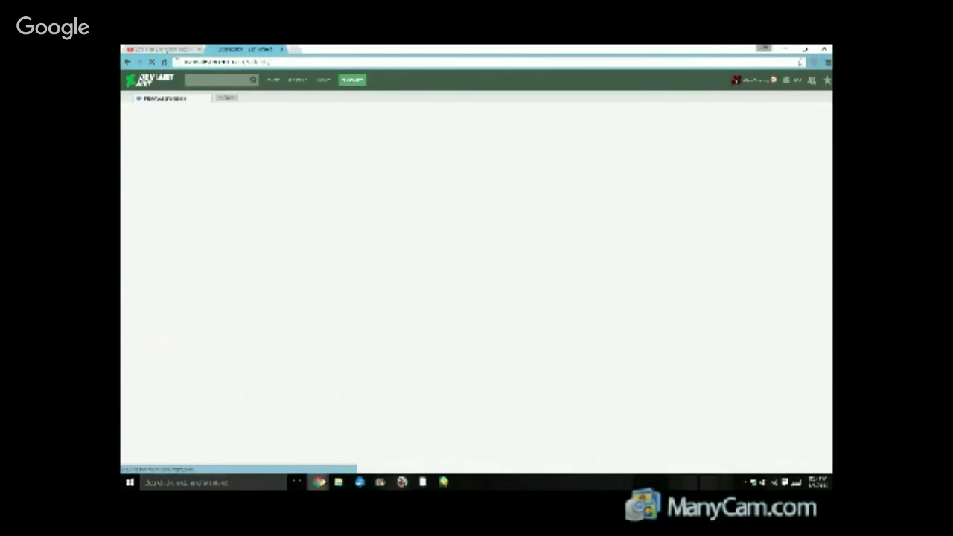
{"action": "mouse_move", "coordinate": [318, 482]}
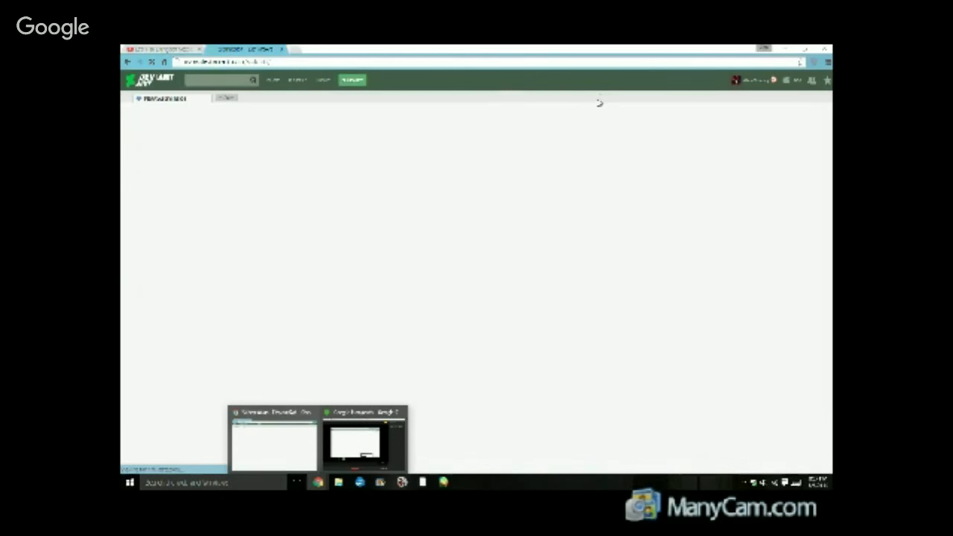
{"action": "left_click", "coordinate": [589, 127]}
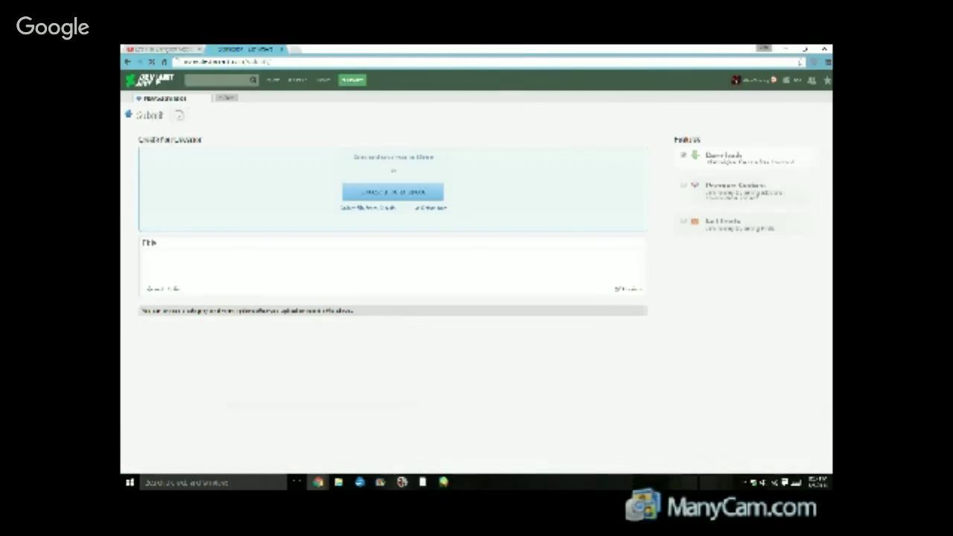
{"action": "left_click", "coordinate": [159, 50]}
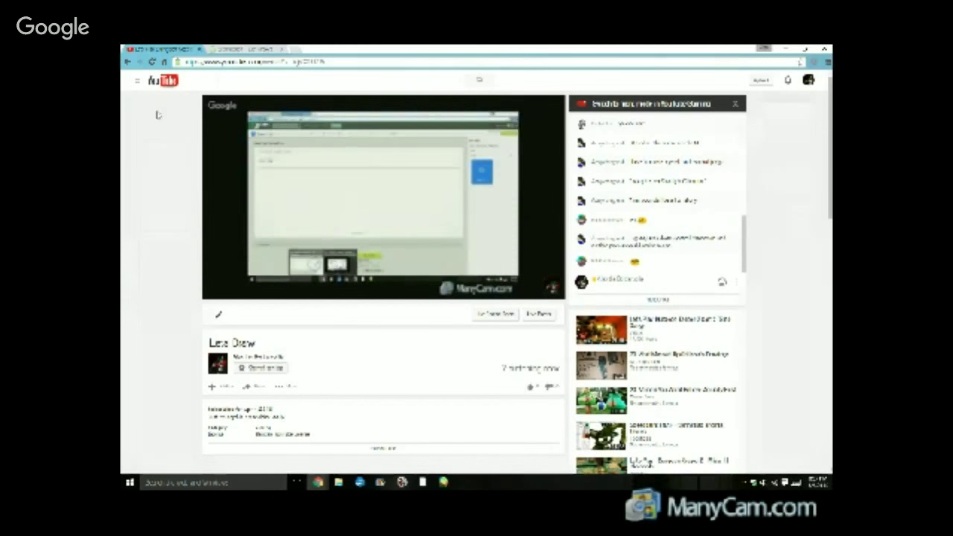
{"action": "left_click", "coordinate": [233, 48]}
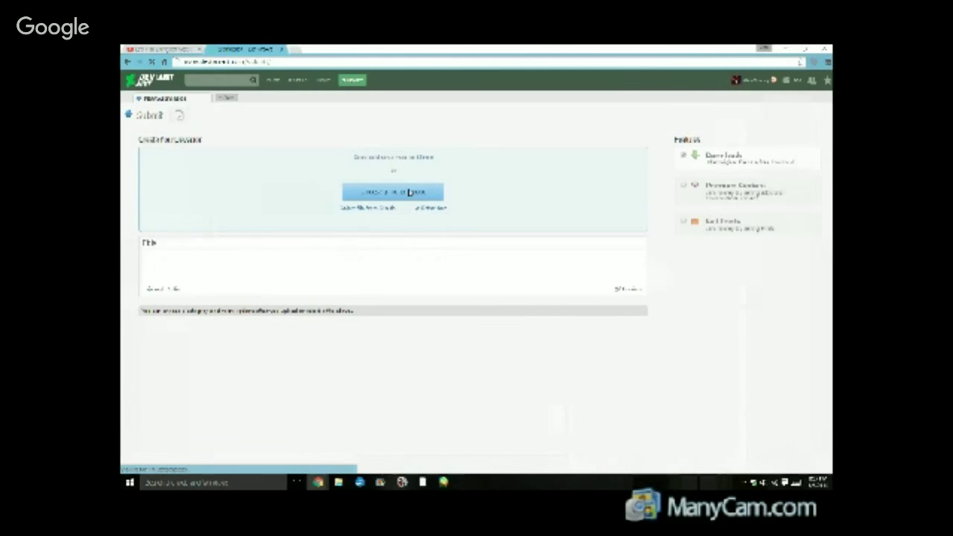
Start choosing a file for the new deviation and browse from the work folder to the artwork subfolder inside the MLP folder.
{"action": "left_click", "coordinate": [409, 192]}
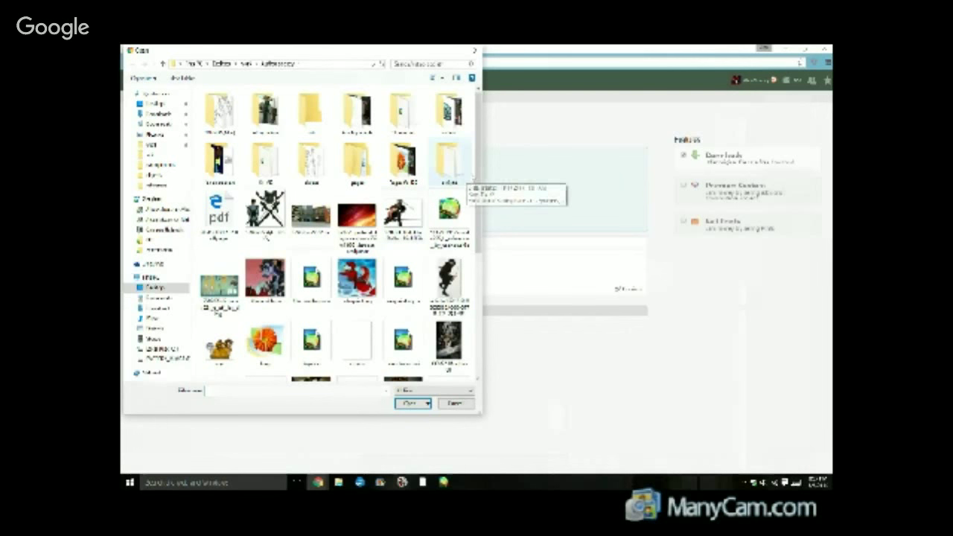
{"action": "scroll", "coordinate": [477, 168], "scroll_direction": "down", "scroll_amount": 5}
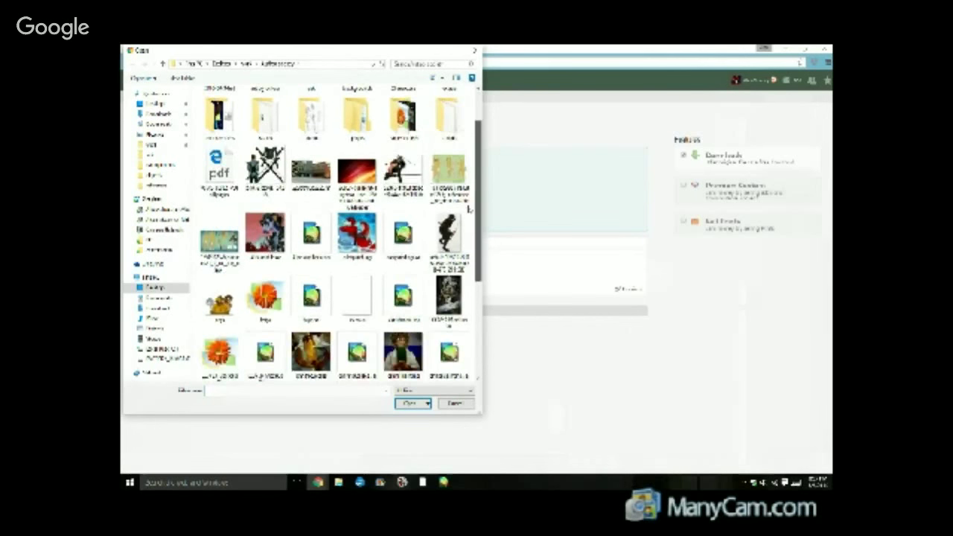
{"action": "scroll", "coordinate": [477, 141], "scroll_direction": "up", "scroll_amount": 5}
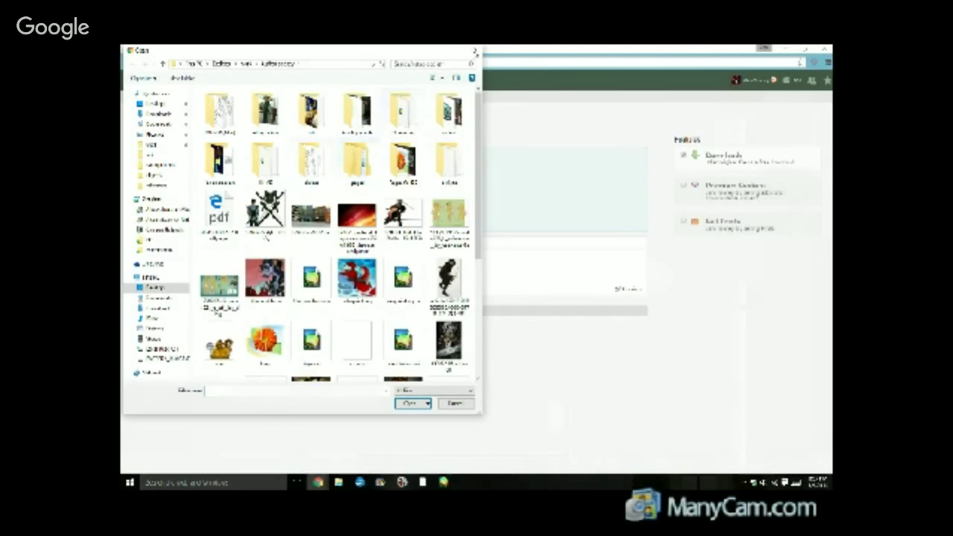
{"action": "left_click", "coordinate": [246, 64]}
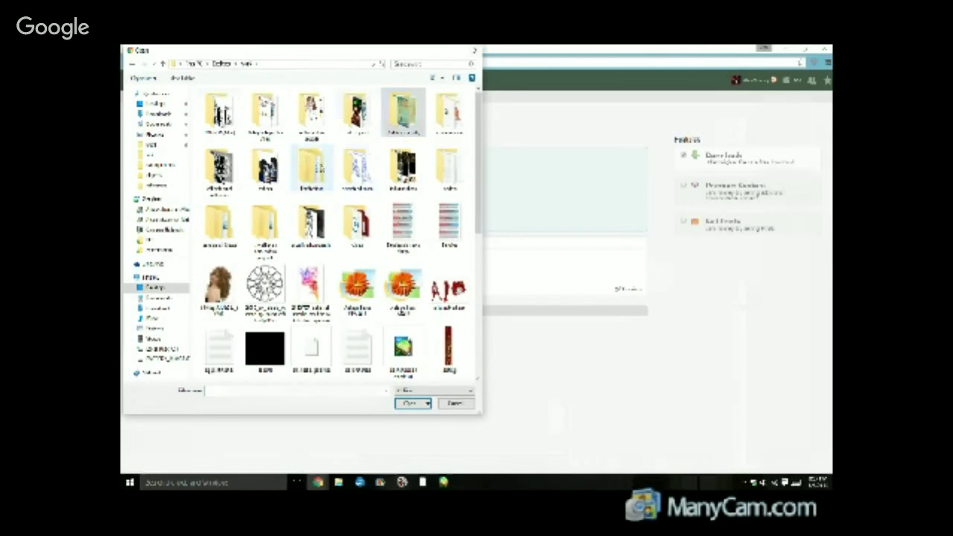
{"action": "double_click", "coordinate": [310, 162]}
{"action": "double_click", "coordinate": [221, 121]}
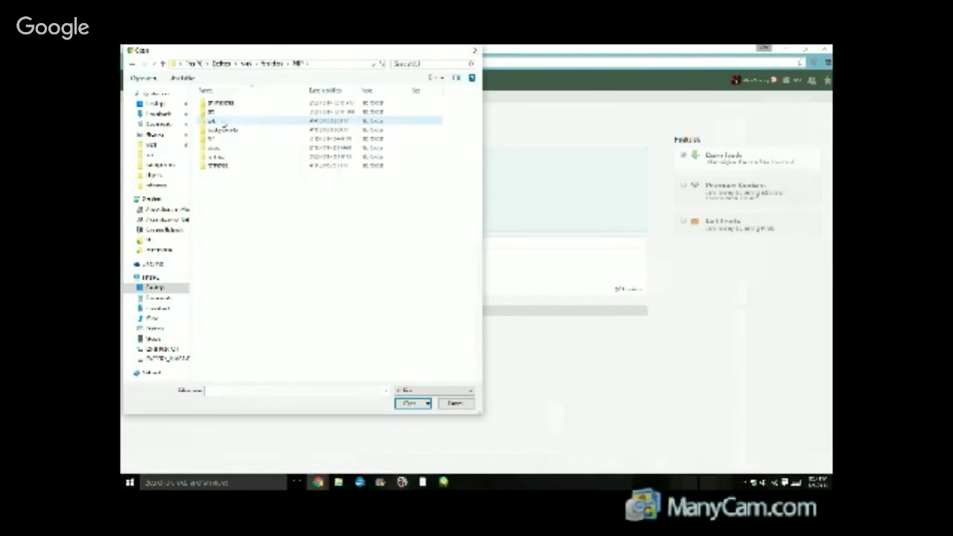
{"action": "double_click", "coordinate": [221, 122]}
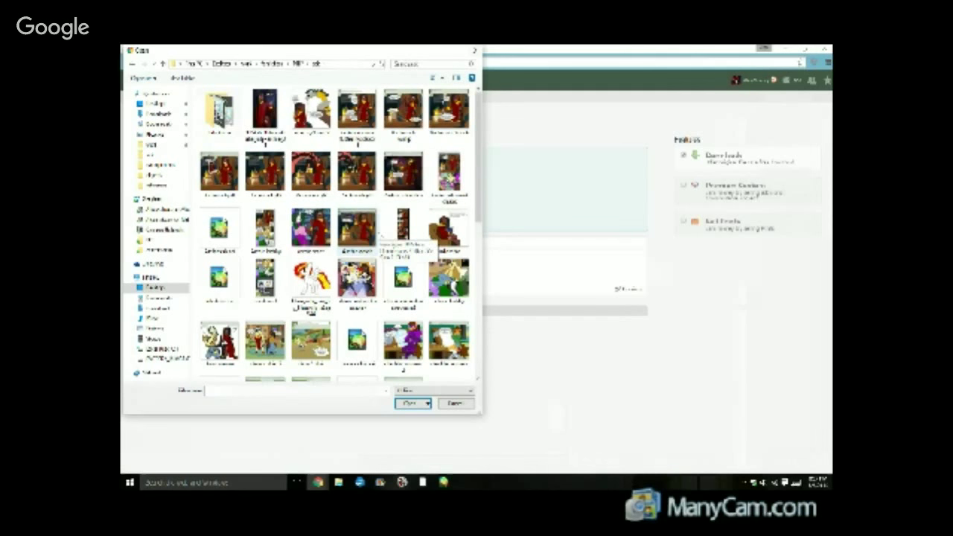
Find the handwritten live stream notice image in the folder and upload it as the new deviation.
{"action": "scroll", "coordinate": [377, 240], "scroll_direction": "down", "scroll_amount": 10}
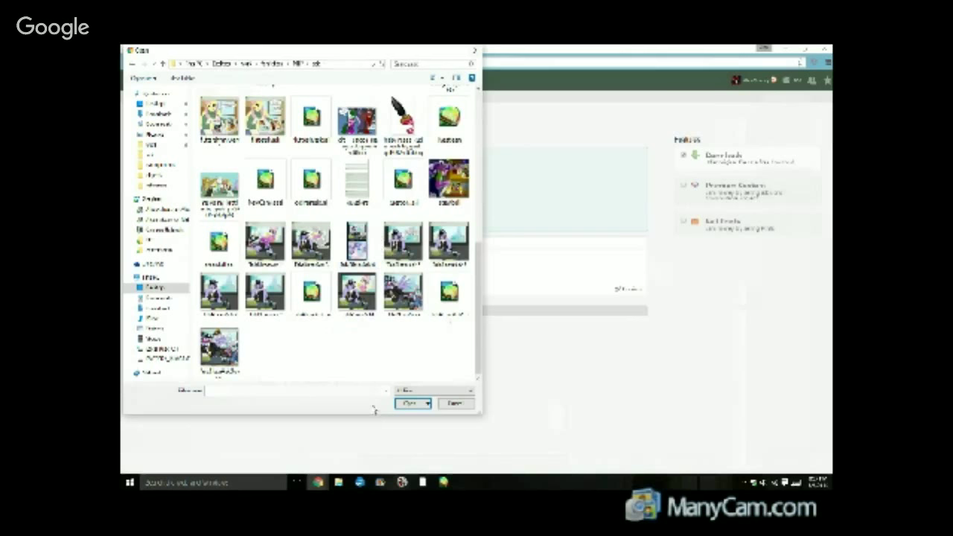
{"action": "scroll", "coordinate": [372, 353], "scroll_direction": "up", "scroll_amount": 10}
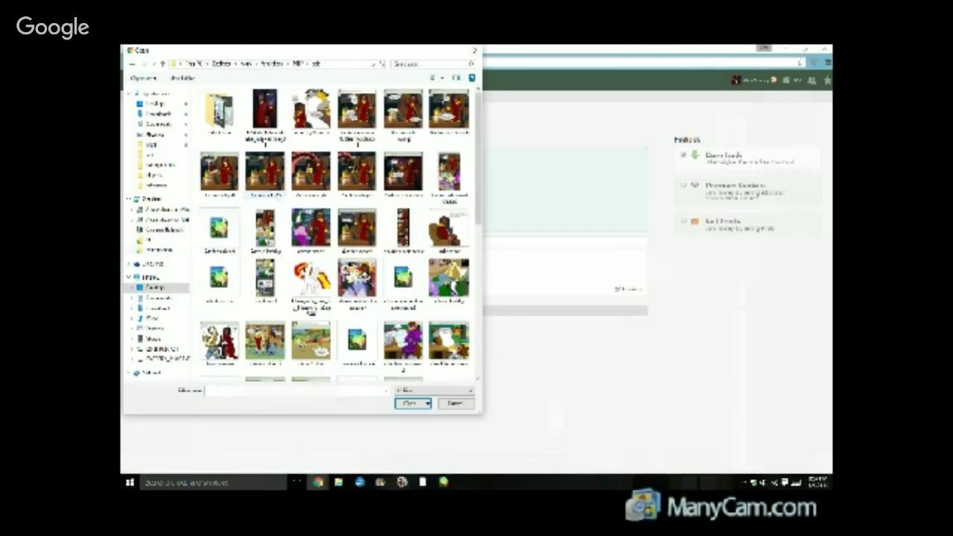
{"action": "scroll", "coordinate": [389, 328], "scroll_direction": "down", "scroll_amount": 10}
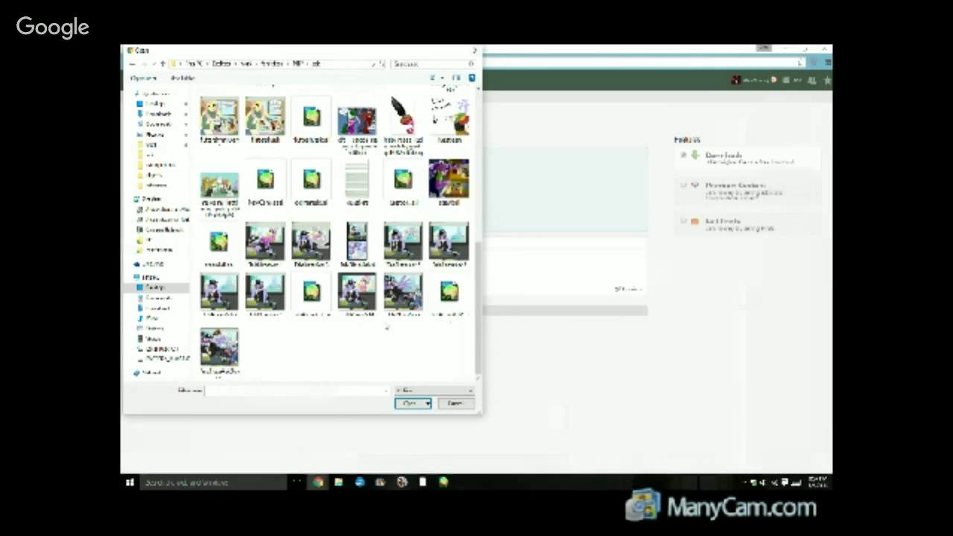
{"action": "scroll", "coordinate": [387, 327], "scroll_direction": "up", "scroll_amount": 6}
{"action": "scroll", "coordinate": [387, 326], "scroll_direction": "down", "scroll_amount": 6}
{"action": "left_click", "coordinate": [449, 120]}
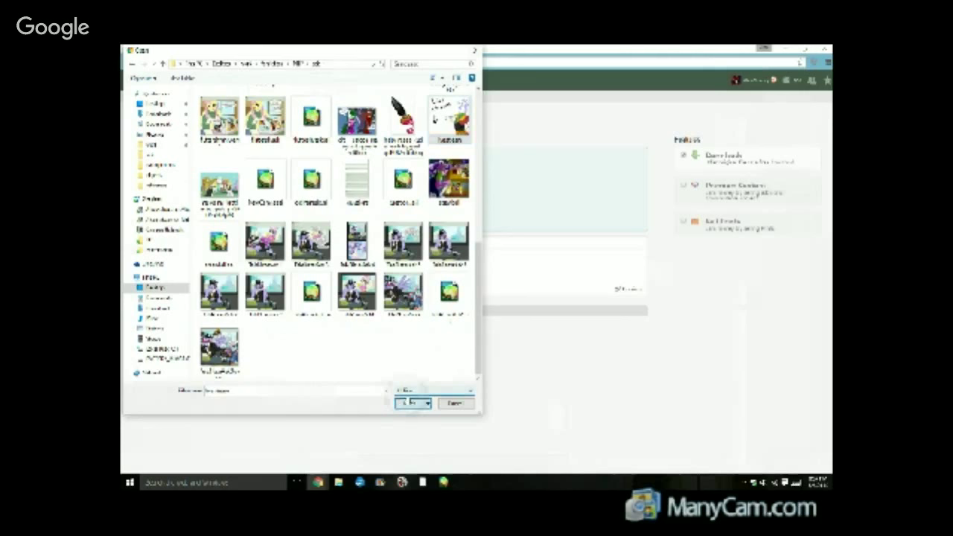
{"action": "left_click", "coordinate": [410, 403]}
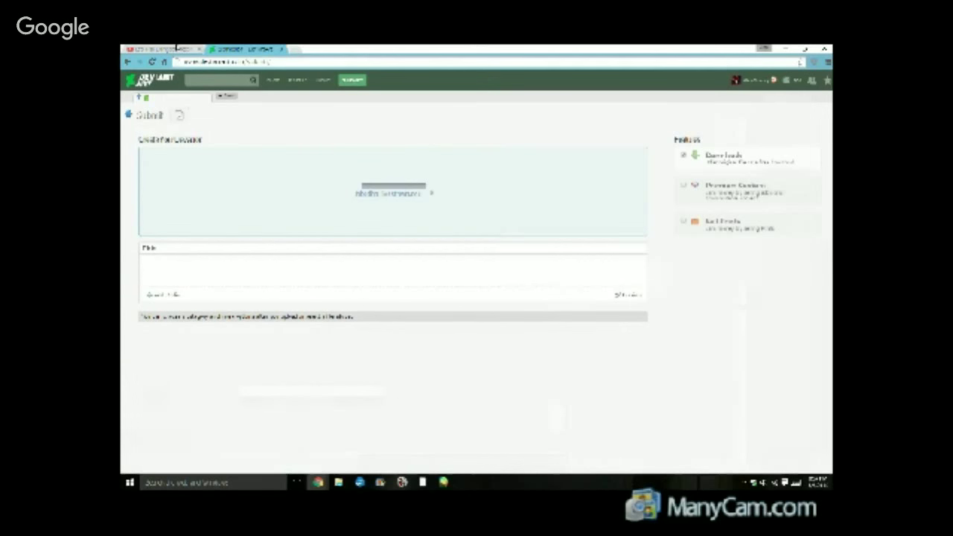
Paste the live stream link into the deviation's description, choose a frequently used category, and submit the deviation.
{"action": "right_click", "coordinate": [236, 264]}
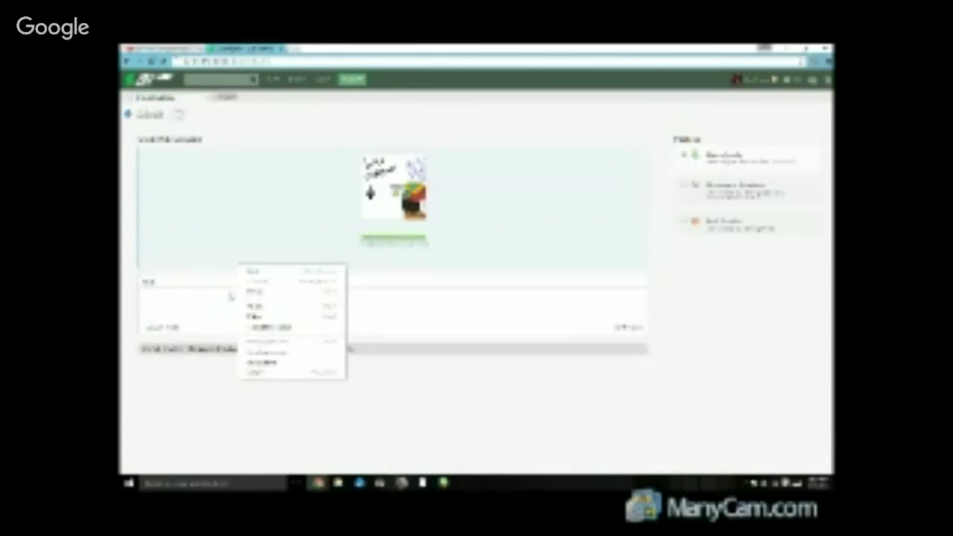
{"action": "left_click", "coordinate": [195, 299]}
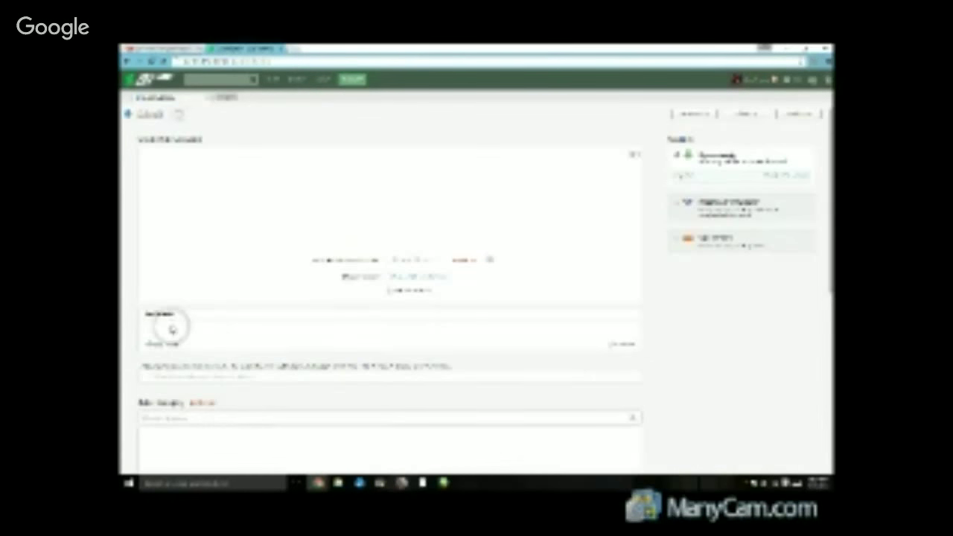
{"action": "right_click", "coordinate": [173, 330]}
{"action": "left_click", "coordinate": [192, 377]}
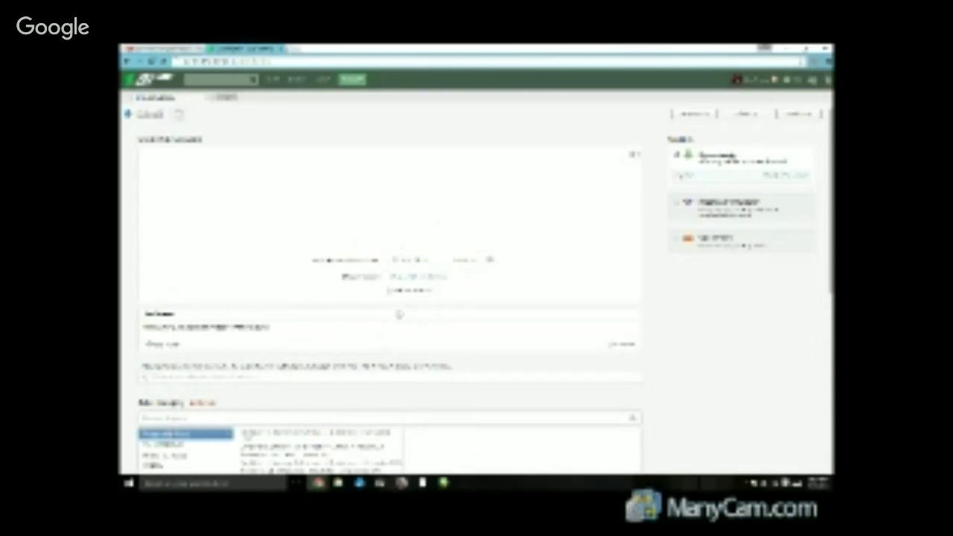
{"action": "left_click", "coordinate": [345, 433]}
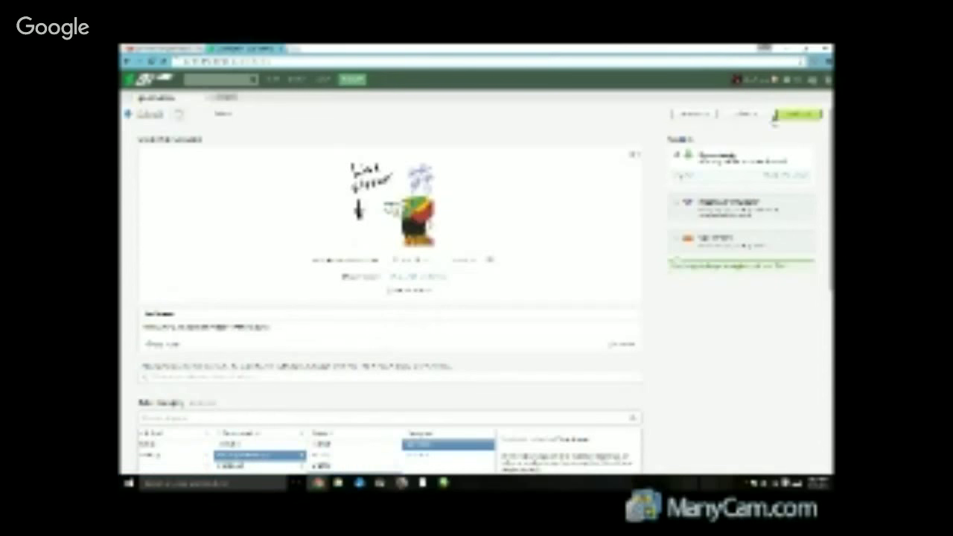
{"action": "left_click", "coordinate": [793, 115]}
{"action": "left_click", "coordinate": [796, 116]}
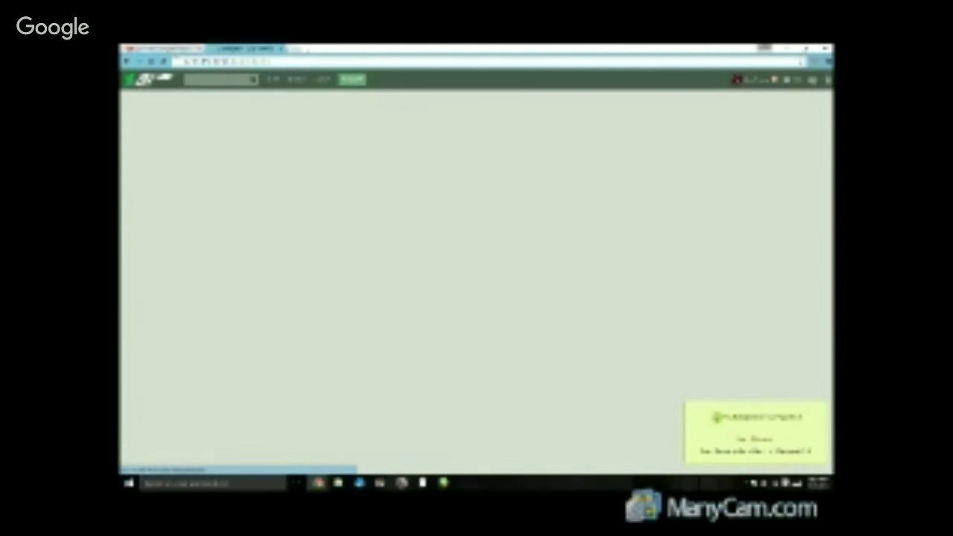
Open the artist's own Fur Affinity profile in a new browser tab and look over its gallery, favorites and journal.
{"action": "left_click", "coordinate": [296, 48]}
{"action": "left_click", "coordinate": [551, 79]}
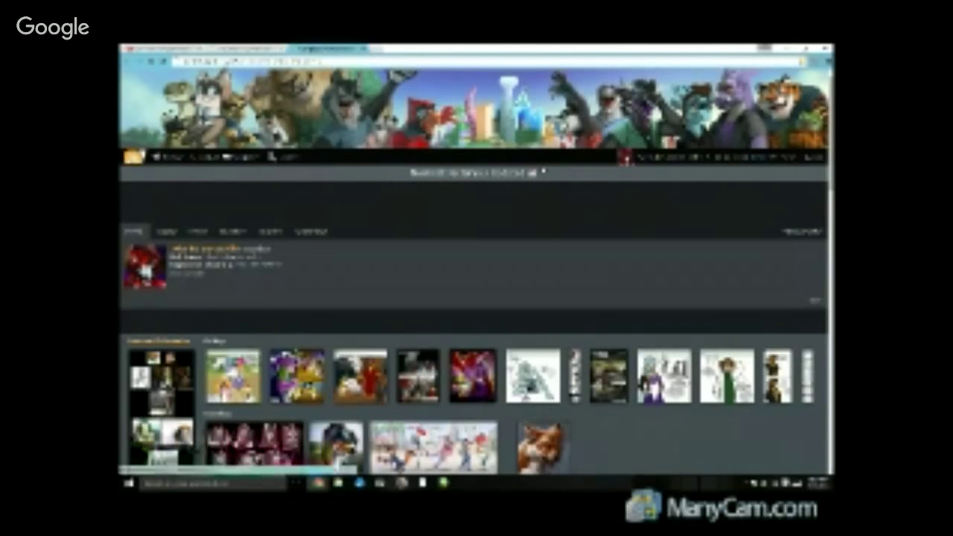
{"action": "scroll", "coordinate": [524, 251], "scroll_direction": "down", "scroll_amount": 2}
{"action": "scroll", "coordinate": [523, 251], "scroll_direction": "down", "scroll_amount": 2}
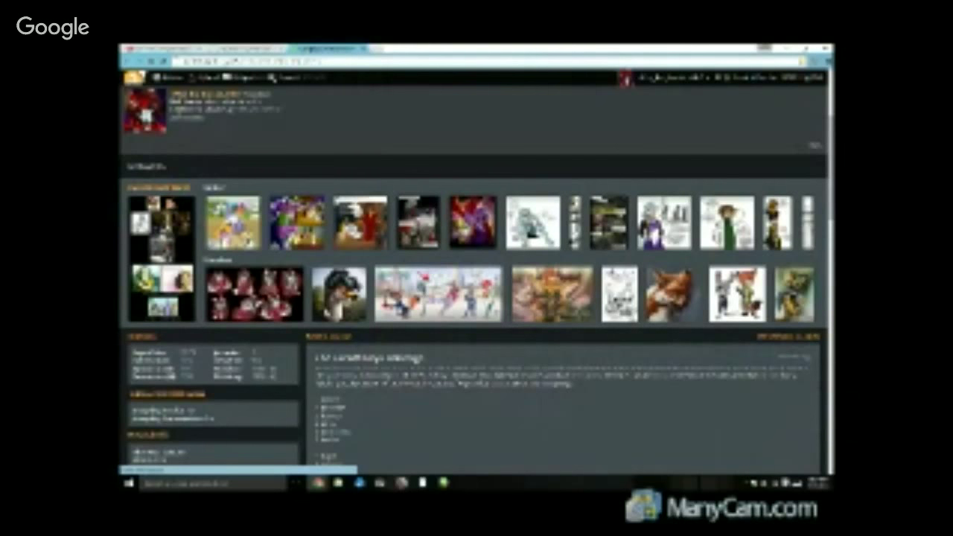
{"action": "scroll", "coordinate": [476, 268], "scroll_direction": "down", "scroll_amount": 1}
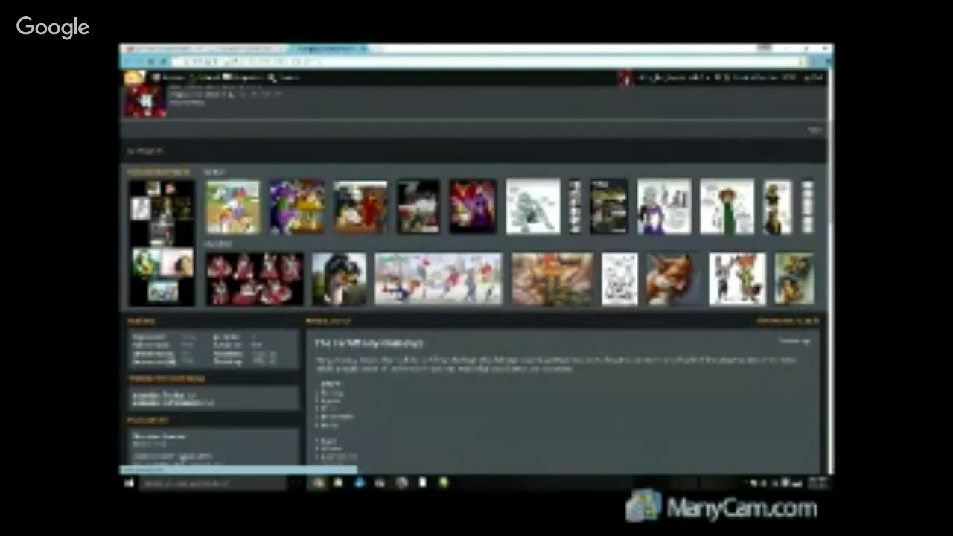
{"action": "scroll", "coordinate": [612, 273], "scroll_direction": "up", "scroll_amount": 4}
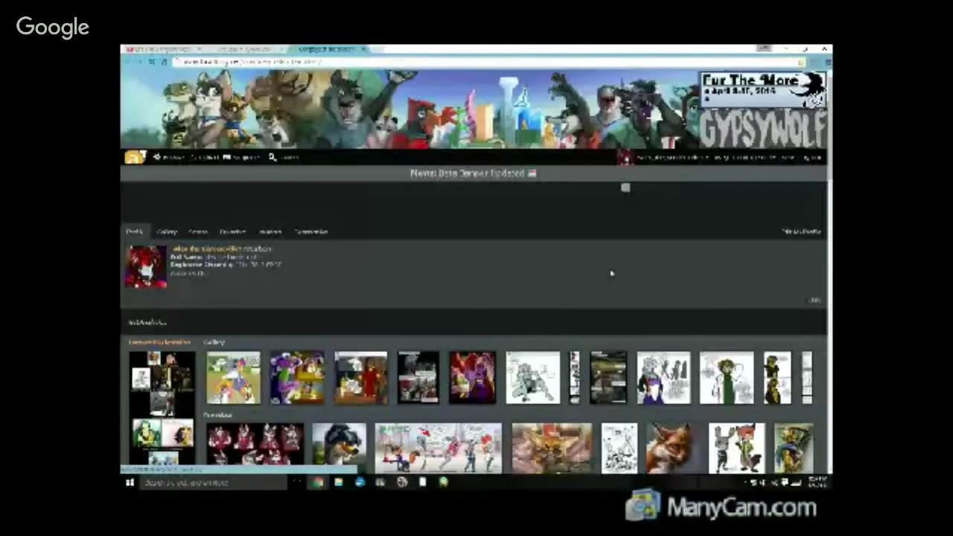
Start a new artwork submission on Fur Affinity and upload the live stream notice image as its source file.
{"action": "left_click", "coordinate": [212, 159]}
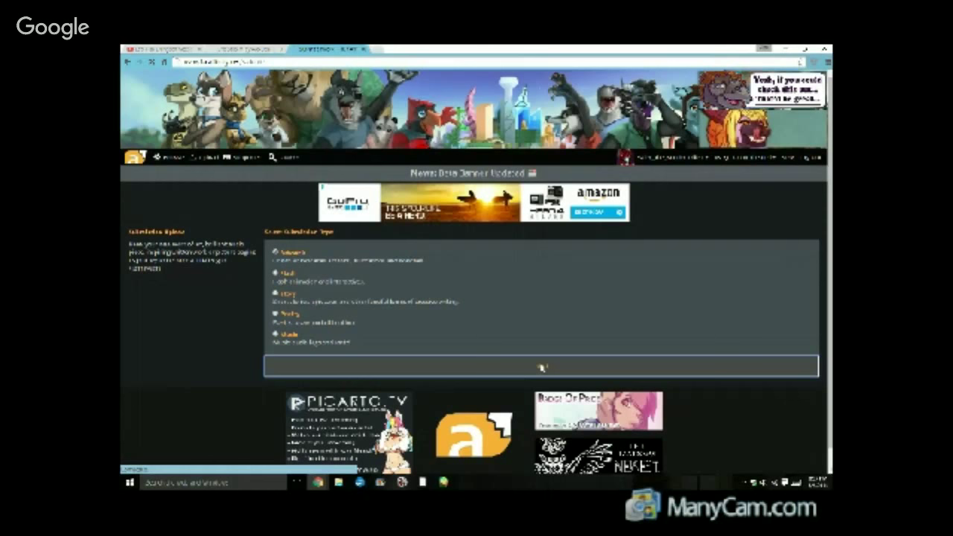
{"action": "left_click", "coordinate": [541, 367]}
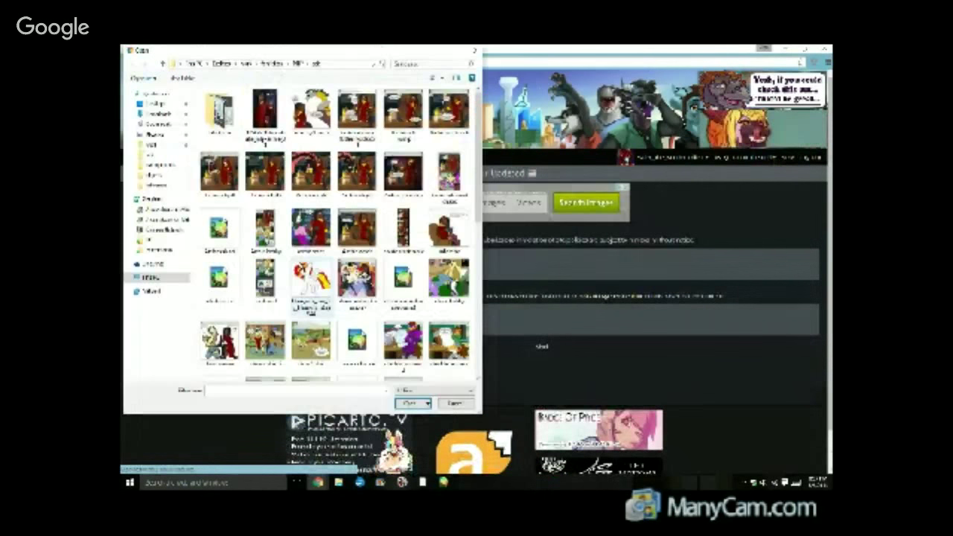
{"action": "scroll", "coordinate": [371, 325], "scroll_direction": "up", "scroll_amount": 6}
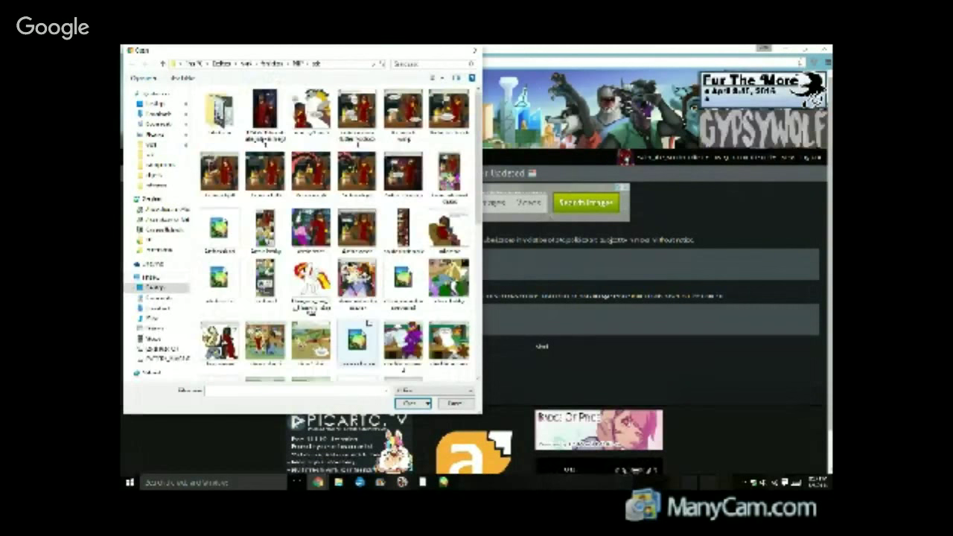
{"action": "scroll", "coordinate": [370, 323], "scroll_direction": "down", "scroll_amount": 3}
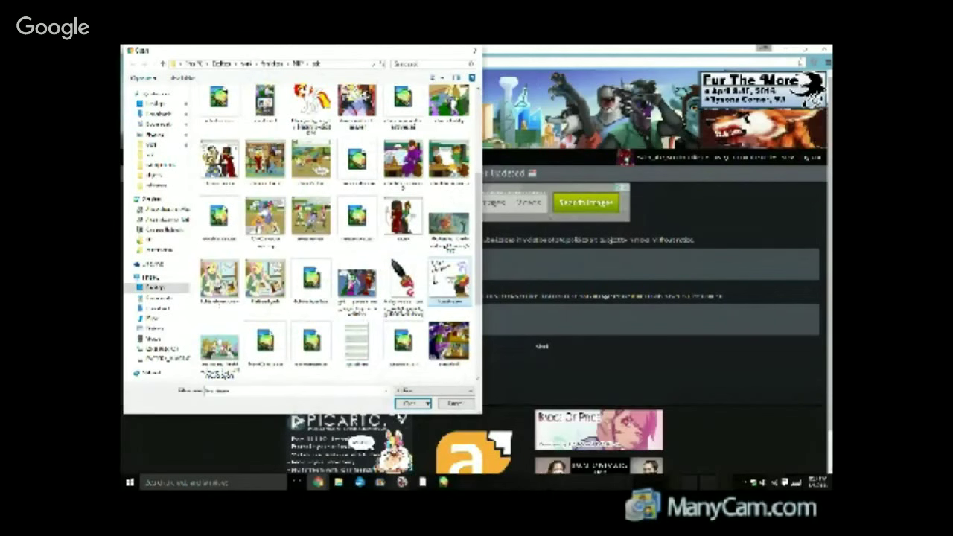
{"action": "left_click", "coordinate": [408, 402]}
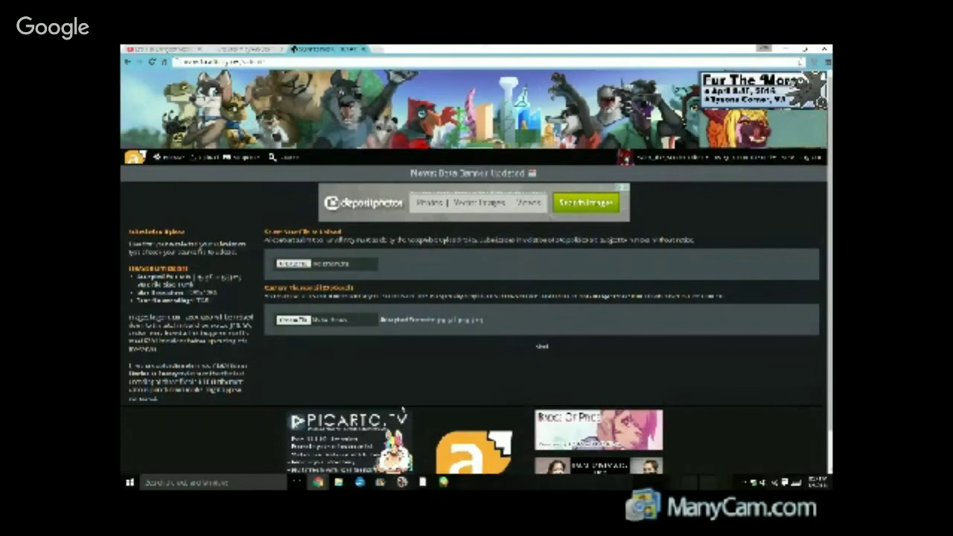
{"action": "left_click", "coordinate": [532, 355]}
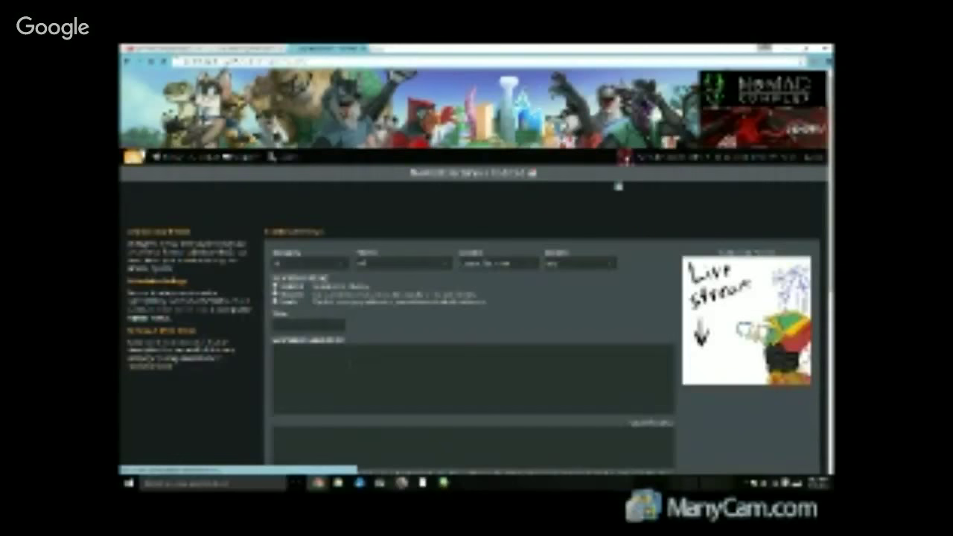
Paste the YouTube live stream link into the submission description and title the submission "Live Stream".
{"action": "right_click", "coordinate": [348, 365]}
{"action": "left_click", "coordinate": [376, 308]}
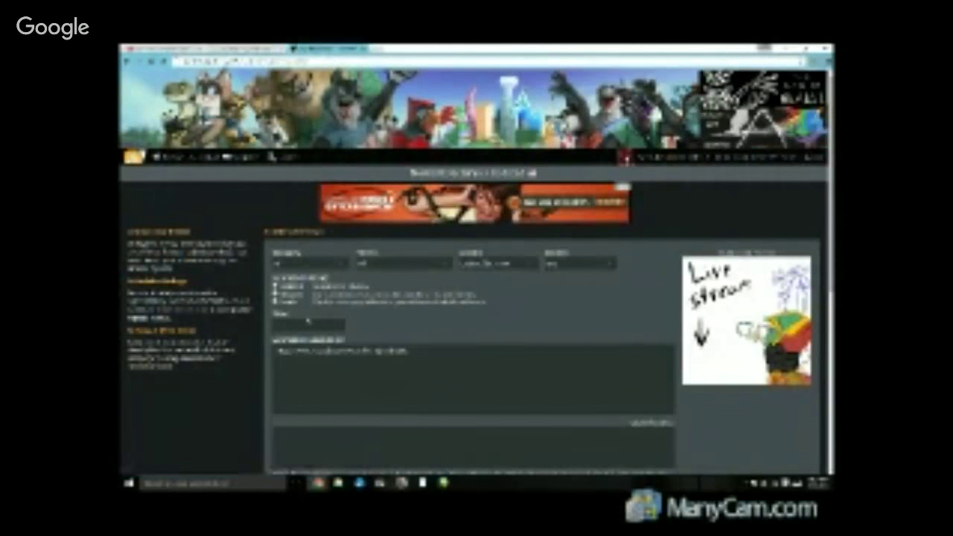
{"action": "left_click", "coordinate": [313, 327]}
{"action": "type", "text": "L"}
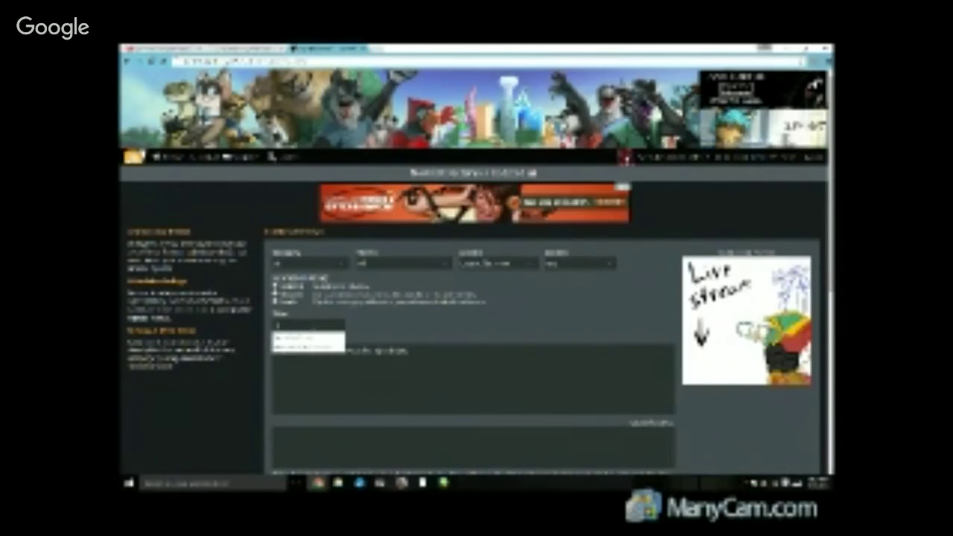
{"action": "type", "text": "iv"}
{"action": "type", "text": "v"}
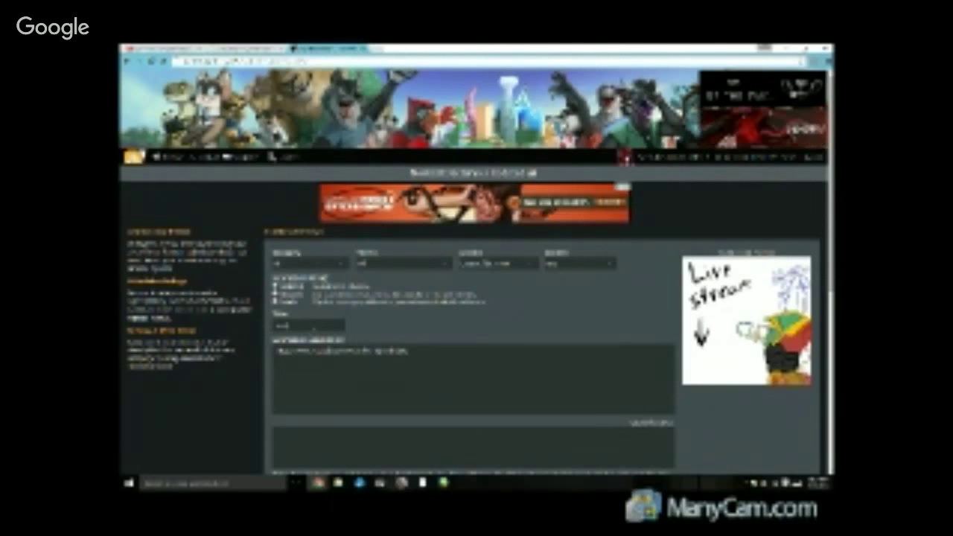
{"action": "type", "text": "tream"}
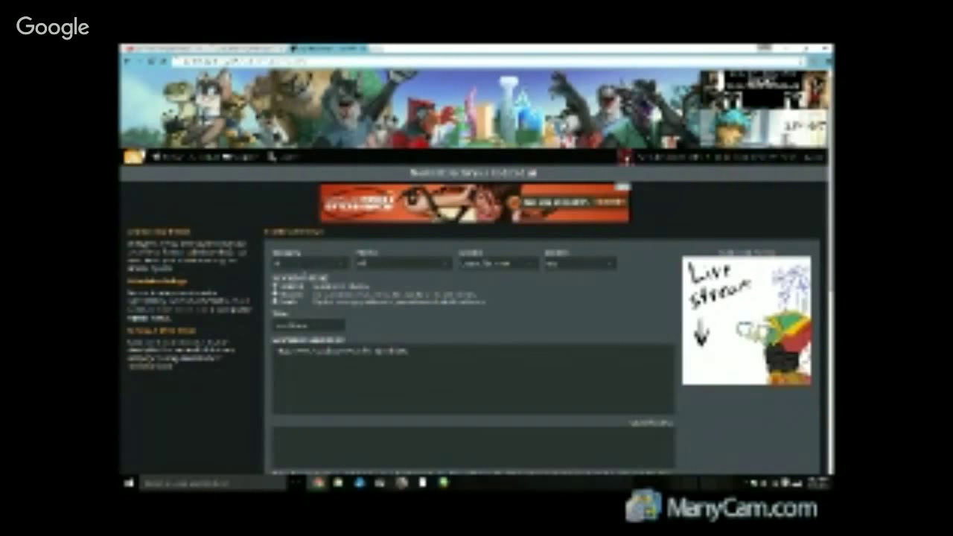
Set the submission's category to Artwork (Digital) and its theme to My Little Pony / Brony.
{"action": "left_click", "coordinate": [309, 263]}
{"action": "left_click", "coordinate": [305, 284]}
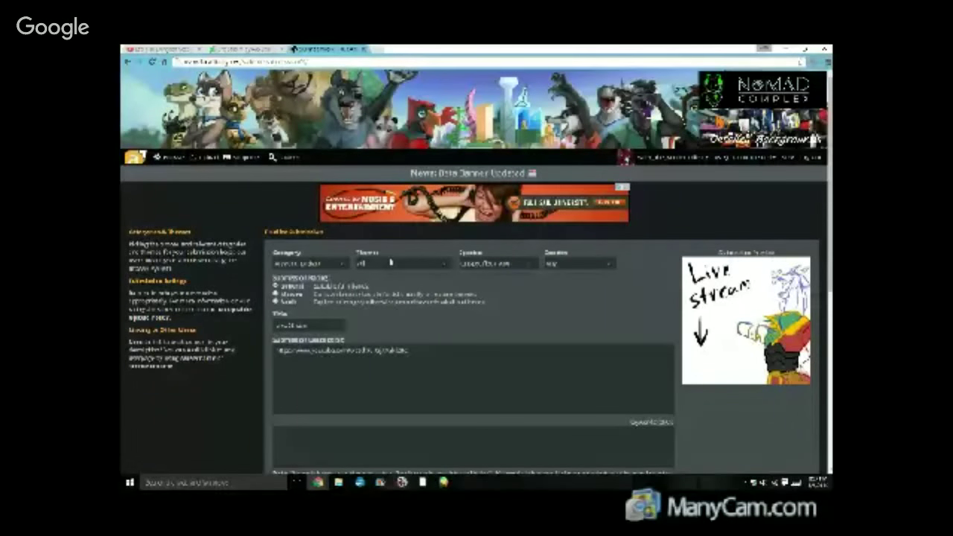
{"action": "left_click", "coordinate": [390, 262]}
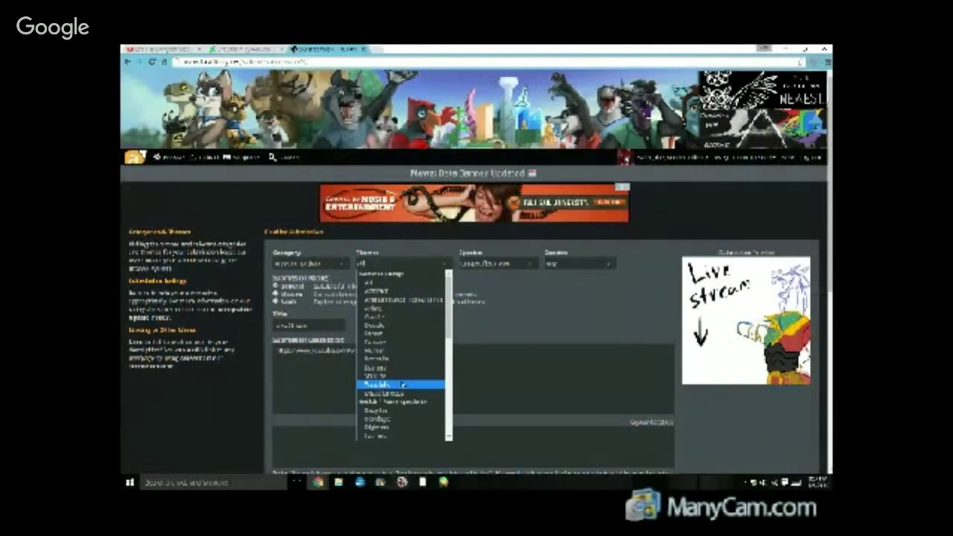
{"action": "scroll", "coordinate": [402, 385], "scroll_direction": "down", "scroll_amount": 3}
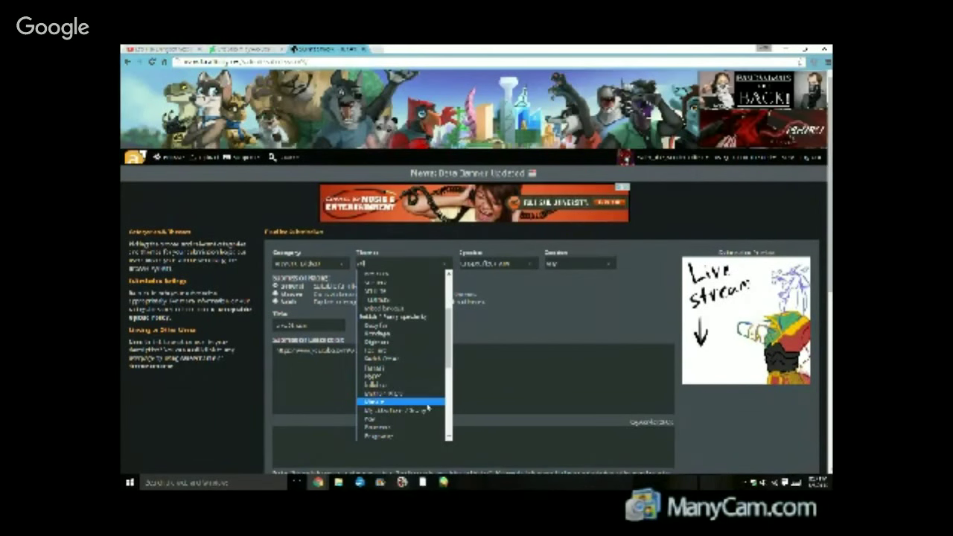
{"action": "scroll", "coordinate": [399, 344], "scroll_direction": "down", "scroll_amount": 3}
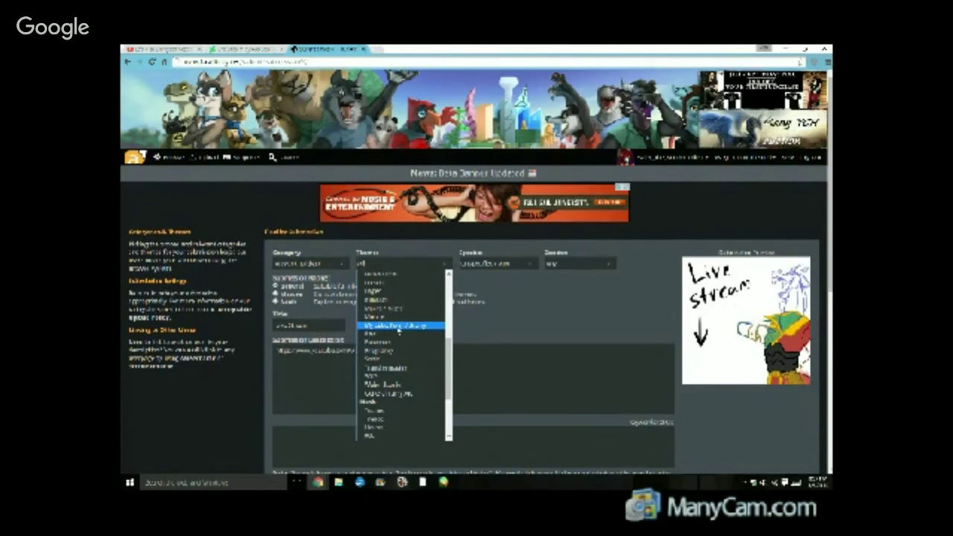
{"action": "left_click", "coordinate": [398, 331]}
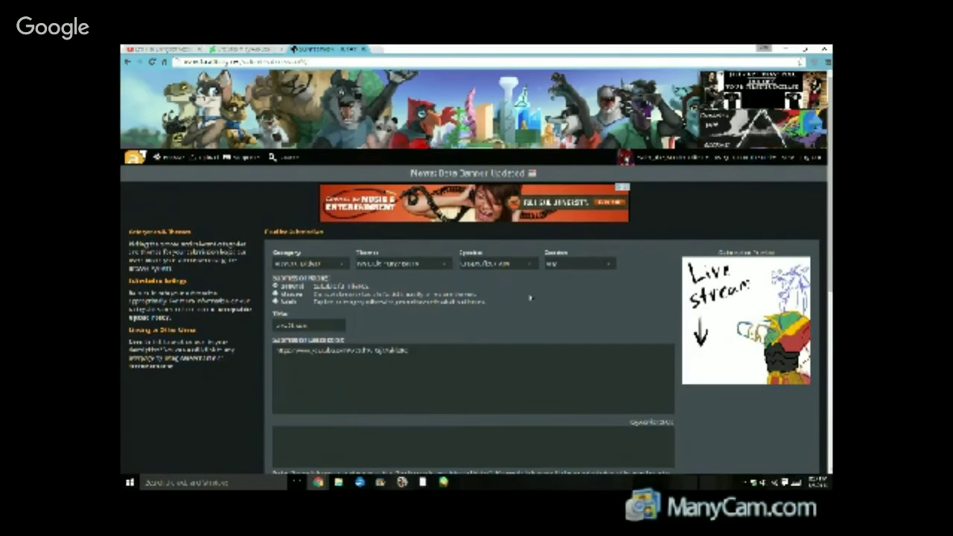
Check the species options, keep Unspecified / Any, and publish the live stream submission on Fur Affinity.
{"action": "left_click", "coordinate": [510, 262]}
{"action": "left_click", "coordinate": [508, 261]}
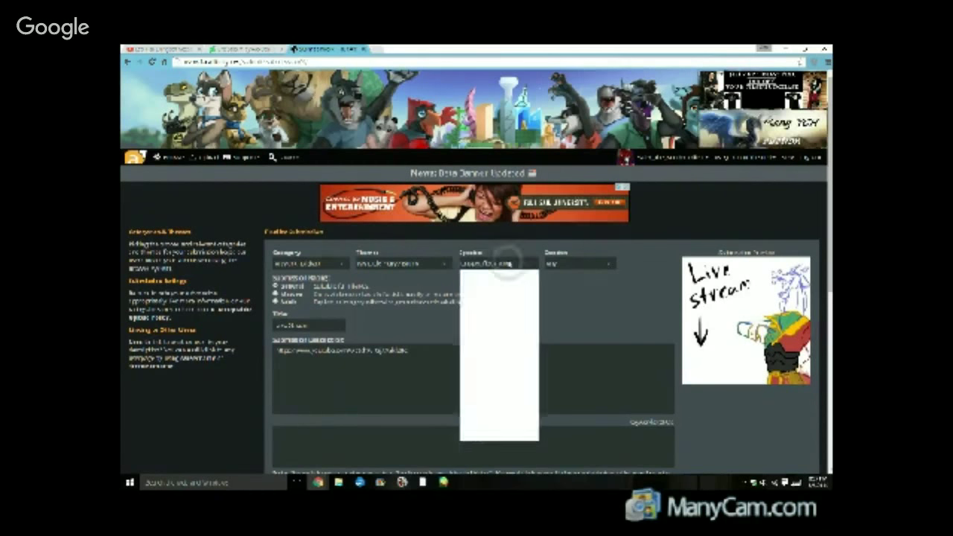
{"action": "scroll", "coordinate": [825, 389], "scroll_direction": "down", "scroll_amount": 7}
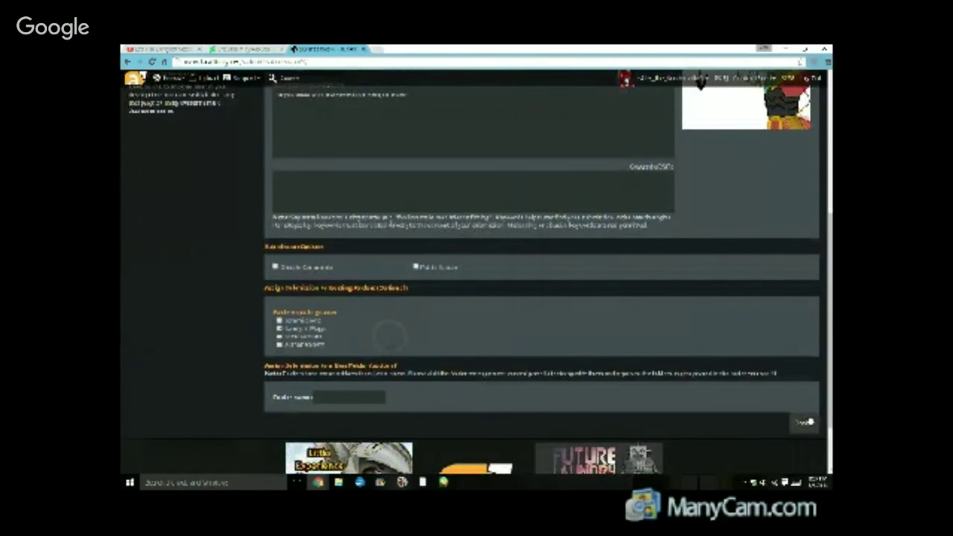
{"action": "left_click", "coordinate": [806, 422]}
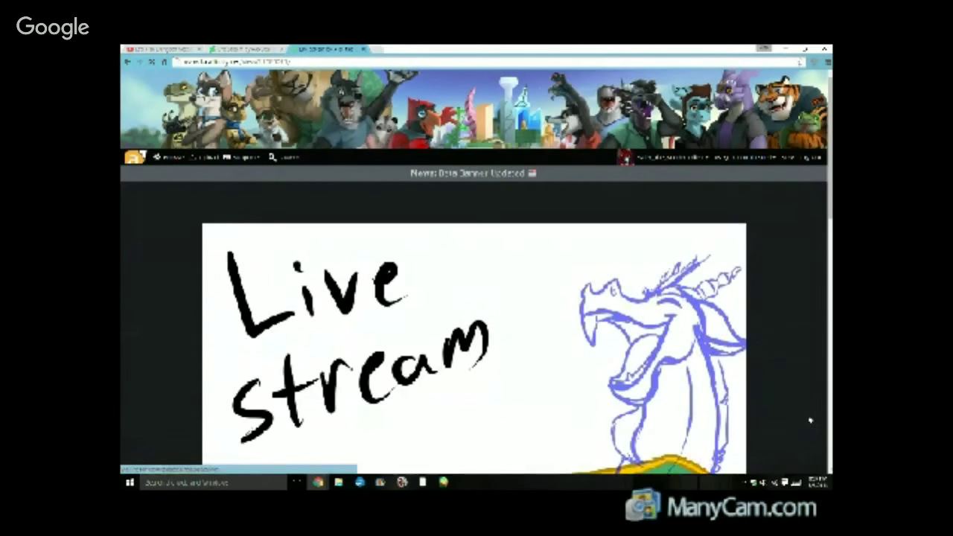
Check the published live stream submission and its place in the artist's profile gallery, and close the Fur Affinity page.
{"action": "scroll", "coordinate": [811, 422], "scroll_direction": "down", "scroll_amount": 1}
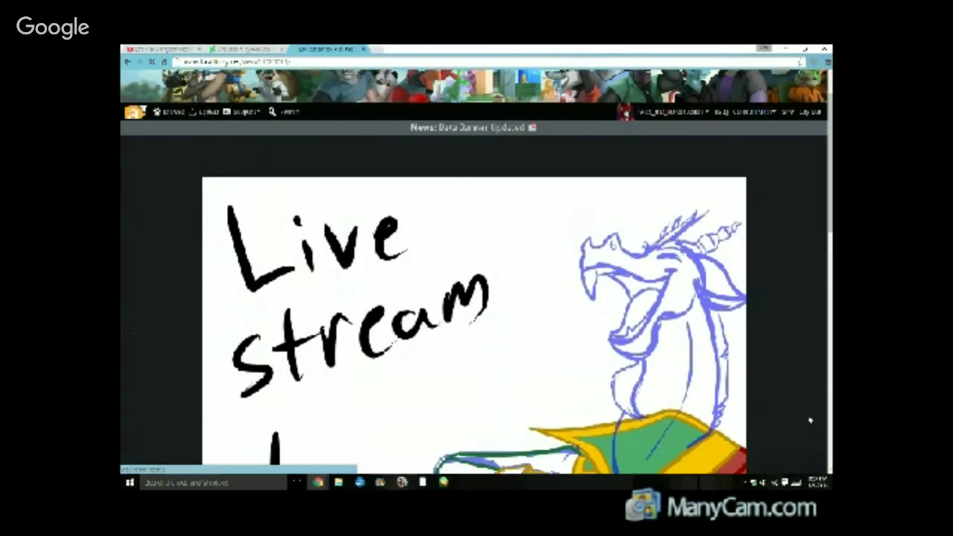
{"action": "scroll", "coordinate": [810, 422], "scroll_direction": "down", "scroll_amount": 5}
{"action": "scroll", "coordinate": [810, 421], "scroll_direction": "up", "scroll_amount": 6}
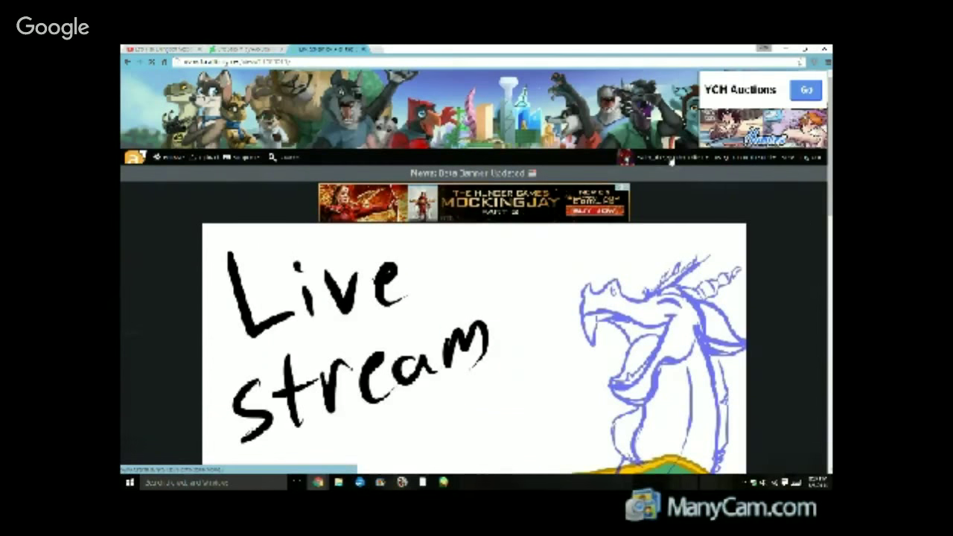
{"action": "left_click", "coordinate": [663, 168]}
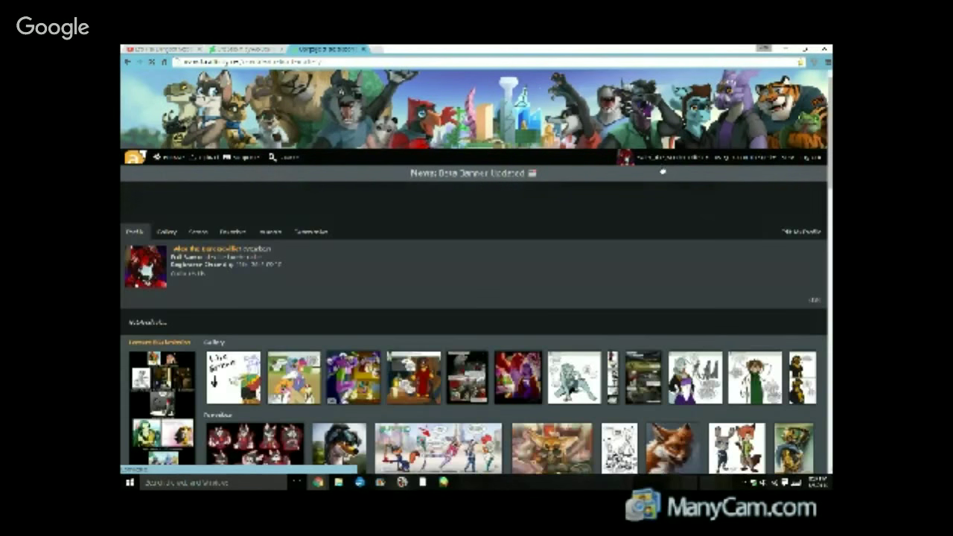
{"action": "scroll", "coordinate": [663, 171], "scroll_direction": "down", "scroll_amount": 2}
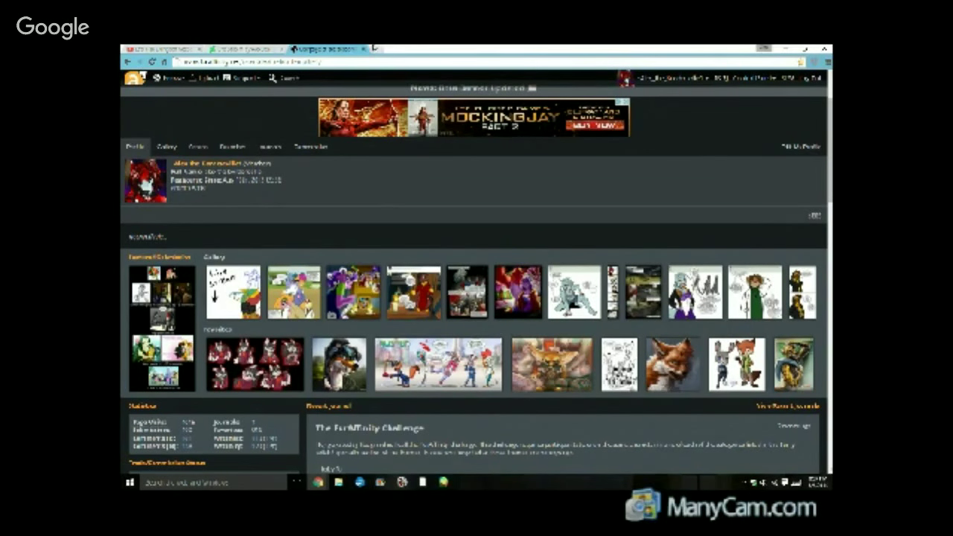
{"action": "left_click", "coordinate": [365, 49]}
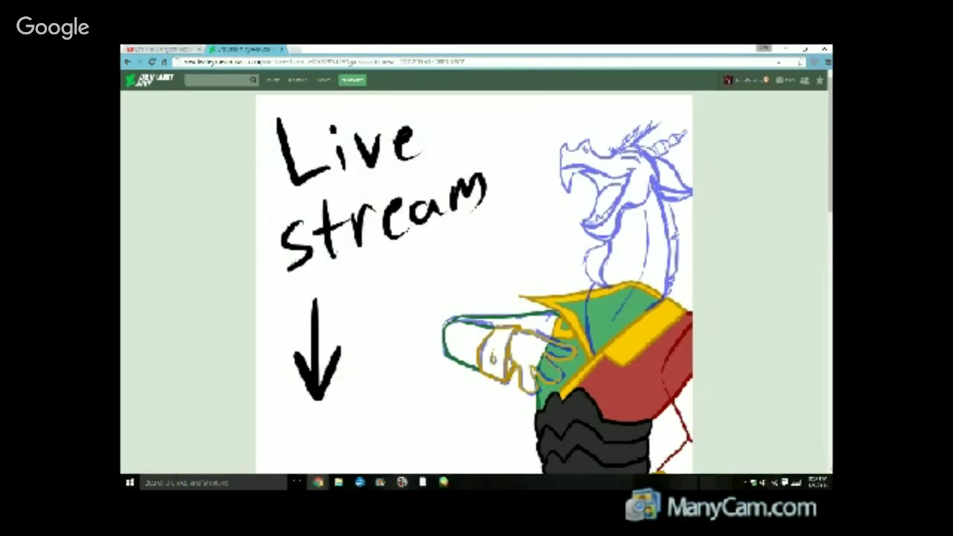
Open the DeviantArt notifications and remove every item from the deviation stacks.
{"action": "left_click", "coordinate": [789, 80]}
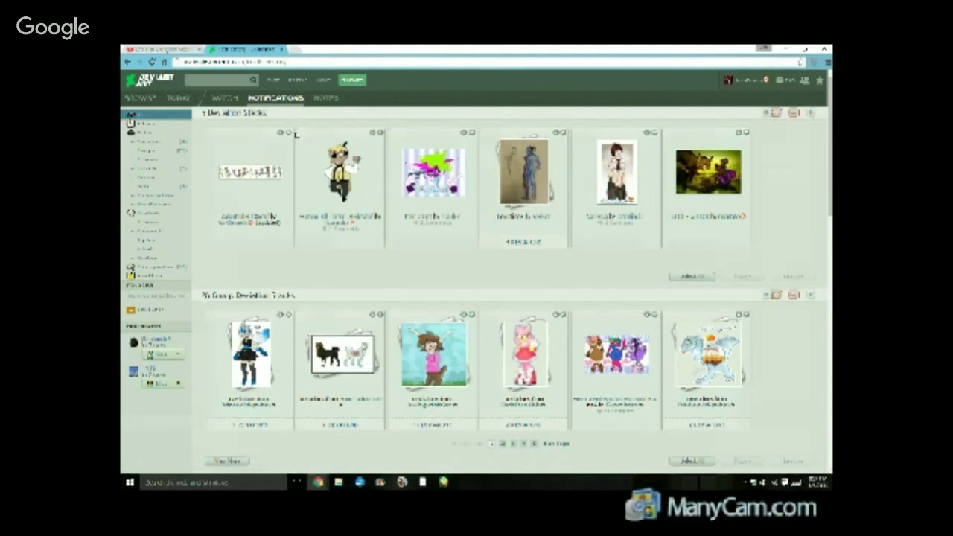
{"action": "left_click", "coordinate": [289, 133]}
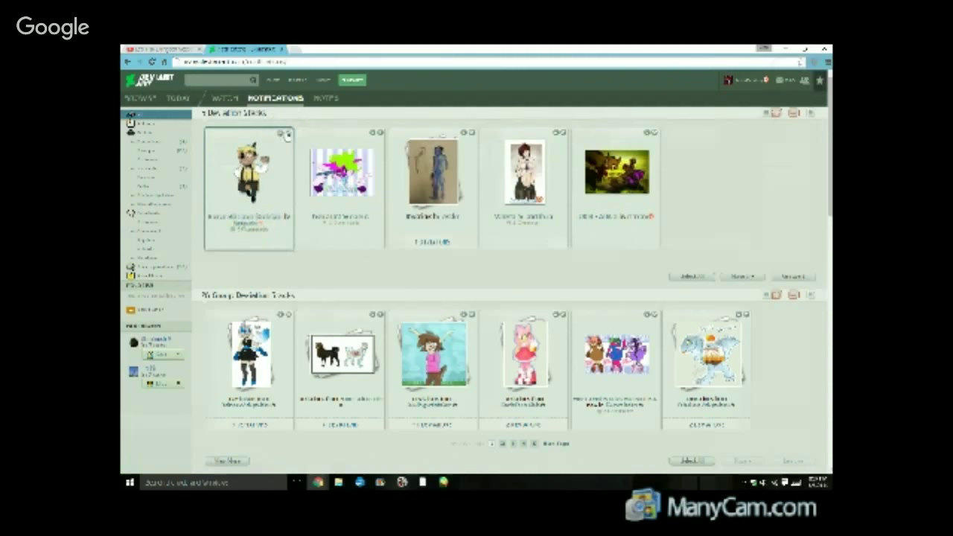
{"action": "left_click", "coordinate": [287, 133]}
{"action": "left_click", "coordinate": [287, 133]}
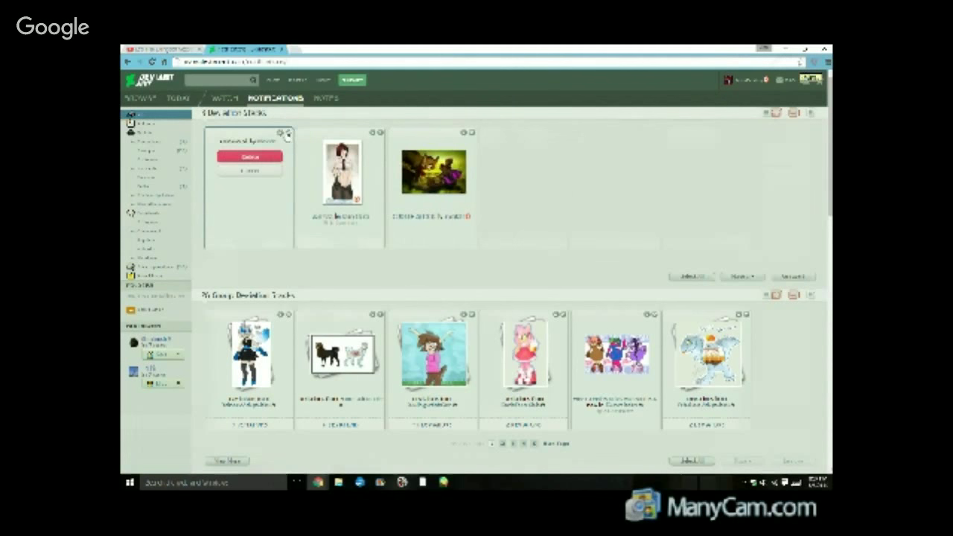
{"action": "left_click", "coordinate": [286, 134]}
{"action": "left_click", "coordinate": [286, 133]}
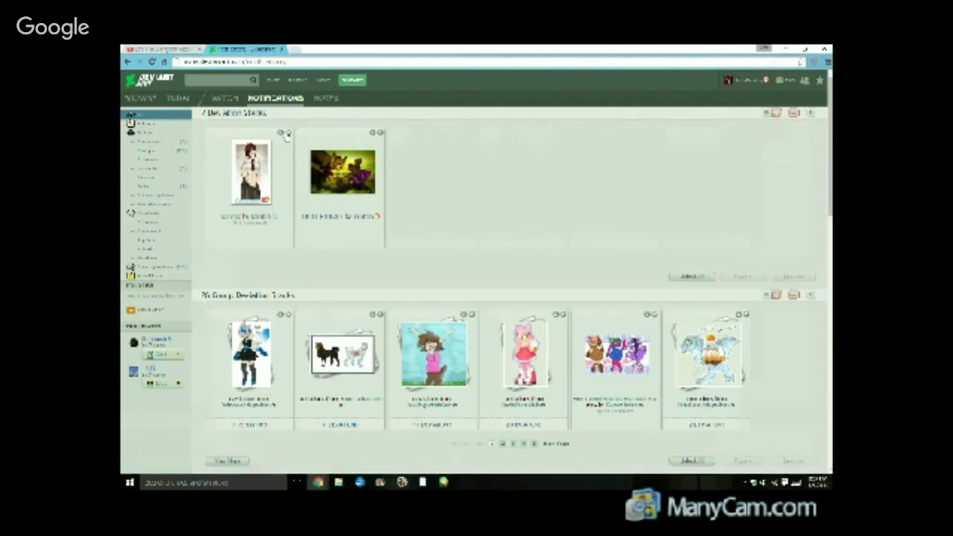
{"action": "left_click", "coordinate": [287, 134]}
{"action": "left_click", "coordinate": [287, 133]}
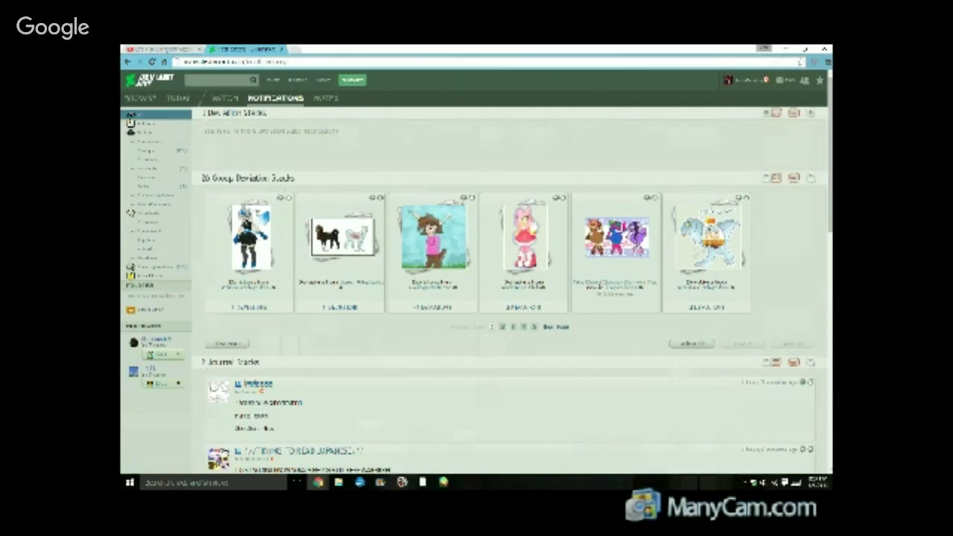
Remove the group deviation stacks ahead of the one showing the purple pony artwork.
{"action": "left_click", "coordinate": [286, 197]}
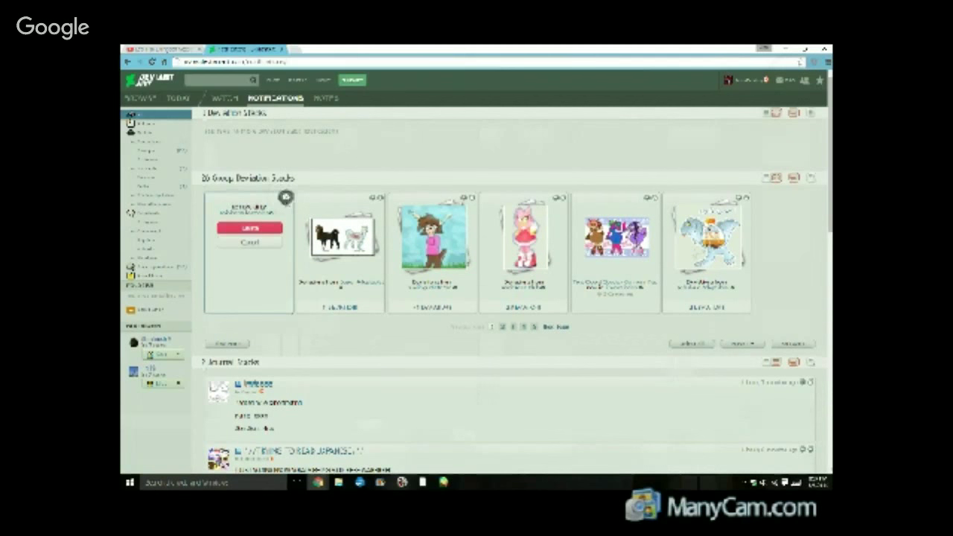
{"action": "left_click", "coordinate": [286, 197]}
{"action": "left_click", "coordinate": [286, 197]}
{"action": "left_click", "coordinate": [286, 197]}
{"action": "left_click", "coordinate": [286, 198]}
{"action": "left_click", "coordinate": [286, 198]}
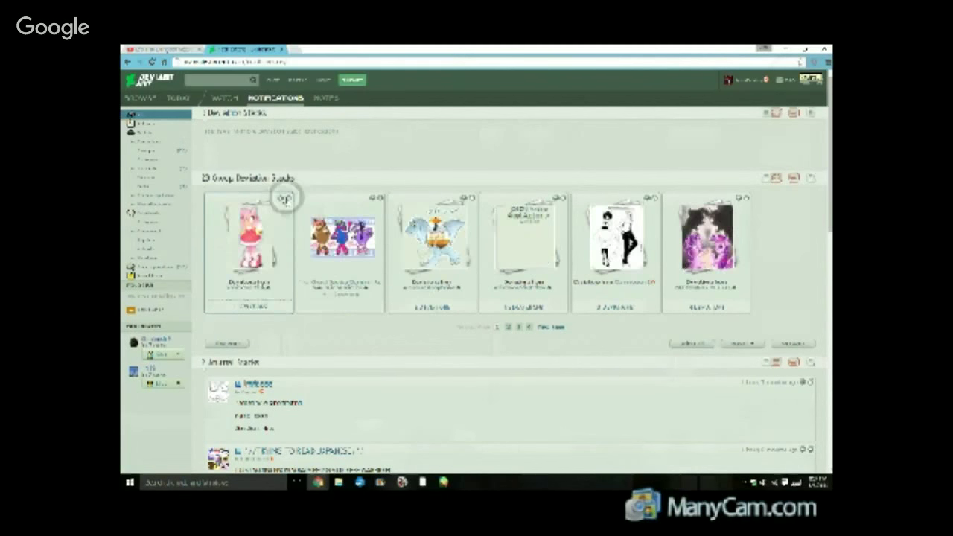
{"action": "left_click", "coordinate": [286, 198]}
{"action": "left_click", "coordinate": [286, 198]}
{"action": "left_click", "coordinate": [286, 197]}
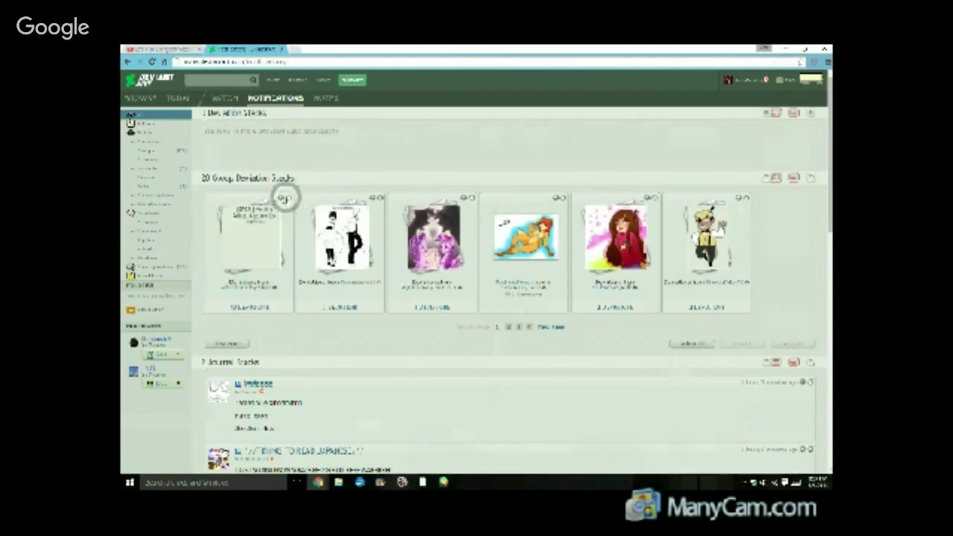
{"action": "left_click", "coordinate": [286, 197]}
{"action": "left_click", "coordinate": [286, 197]}
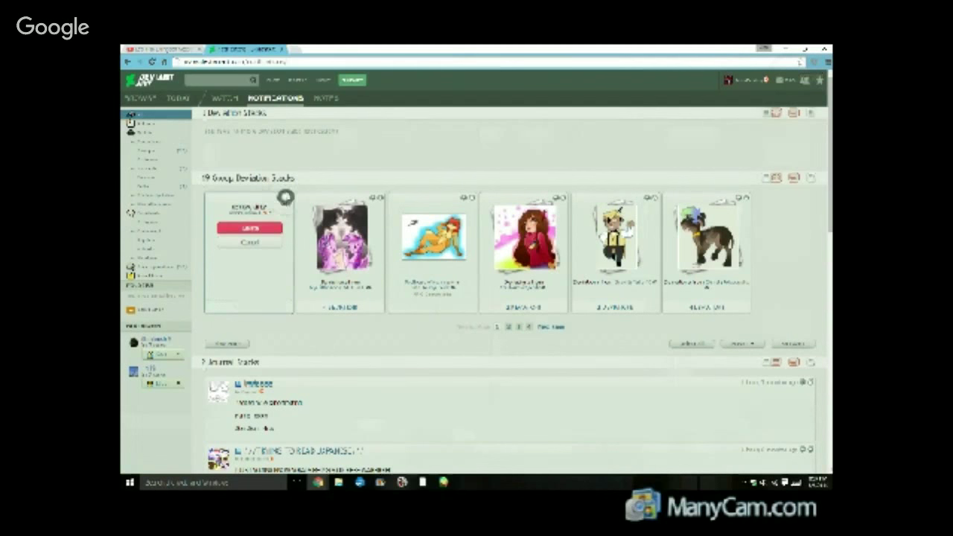
{"action": "left_click", "coordinate": [286, 197]}
Remove all group deviation stacks that follow the purple pony stack, keeping only that one.
{"action": "left_click", "coordinate": [378, 198]}
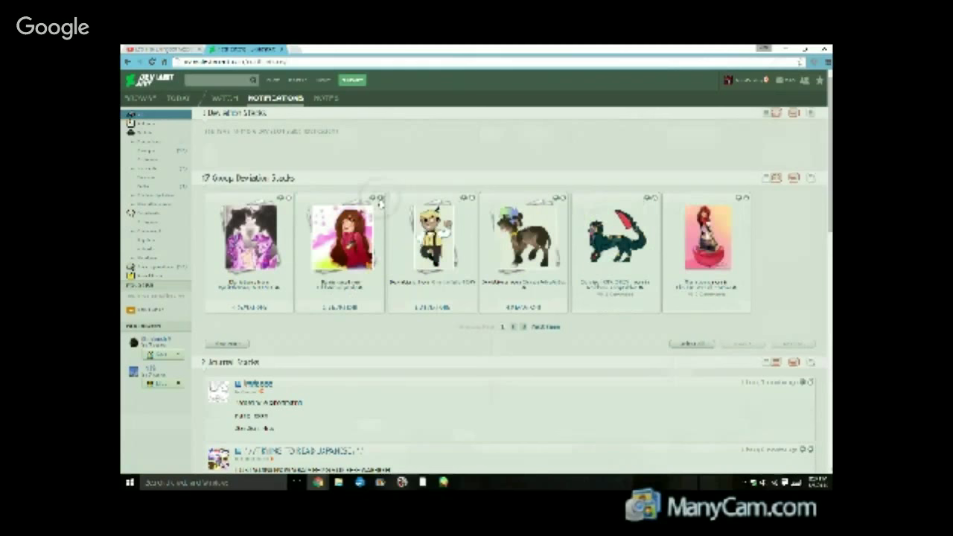
{"action": "left_click", "coordinate": [378, 199]}
{"action": "left_click", "coordinate": [379, 199]}
{"action": "left_click", "coordinate": [378, 198]}
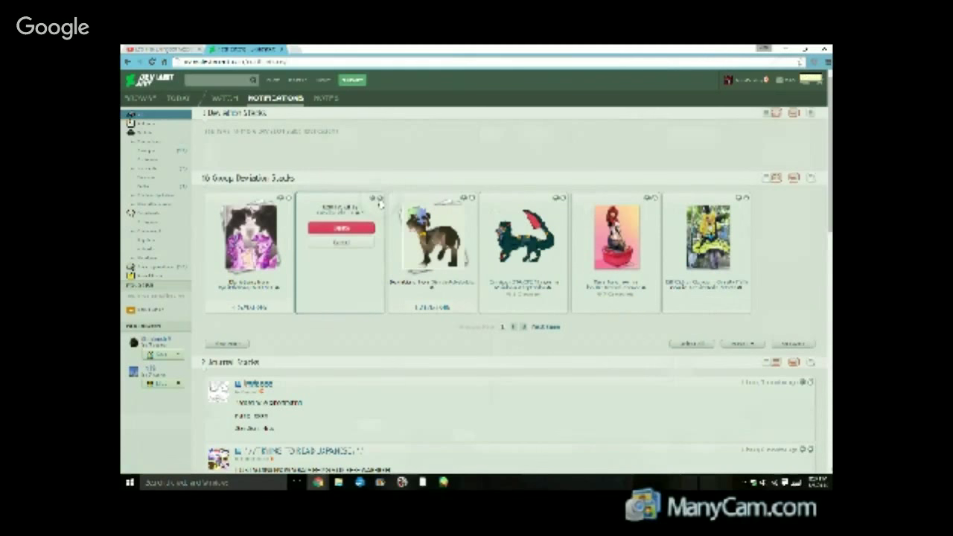
{"action": "left_click", "coordinate": [379, 198]}
{"action": "left_click", "coordinate": [378, 198]}
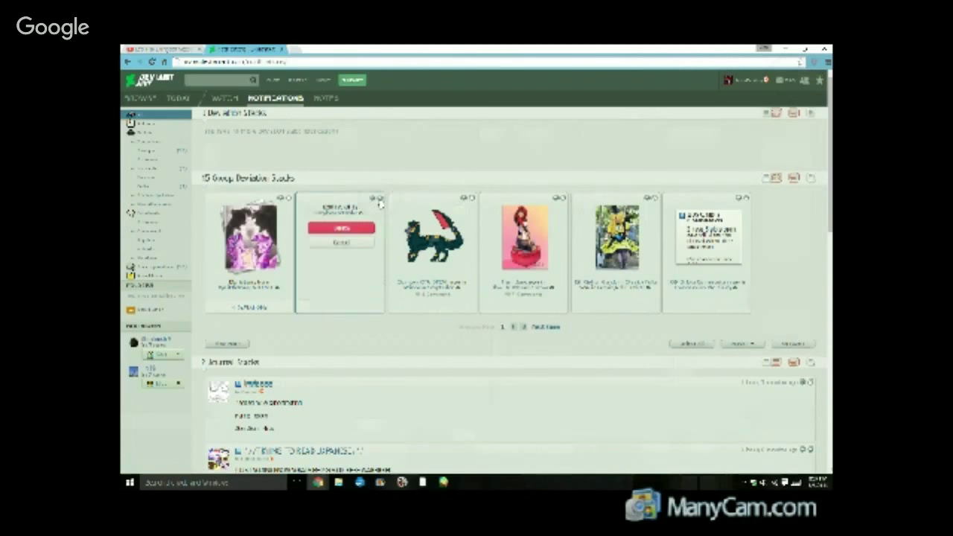
{"action": "left_click", "coordinate": [379, 199]}
{"action": "left_click", "coordinate": [379, 198]}
{"action": "left_click", "coordinate": [378, 198]}
{"action": "left_click", "coordinate": [379, 198]}
{"action": "left_click", "coordinate": [378, 198]}
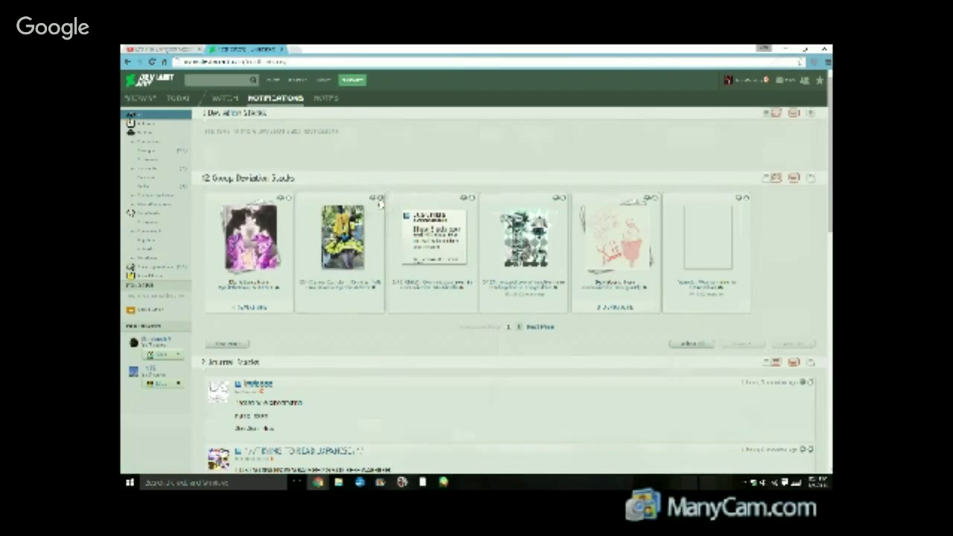
{"action": "left_click", "coordinate": [378, 198]}
{"action": "left_click", "coordinate": [378, 198]}
{"action": "left_click", "coordinate": [378, 199]}
{"action": "left_click", "coordinate": [379, 199]}
{"action": "left_click", "coordinate": [378, 198]}
{"action": "left_click", "coordinate": [379, 198]}
{"action": "left_click", "coordinate": [379, 199]}
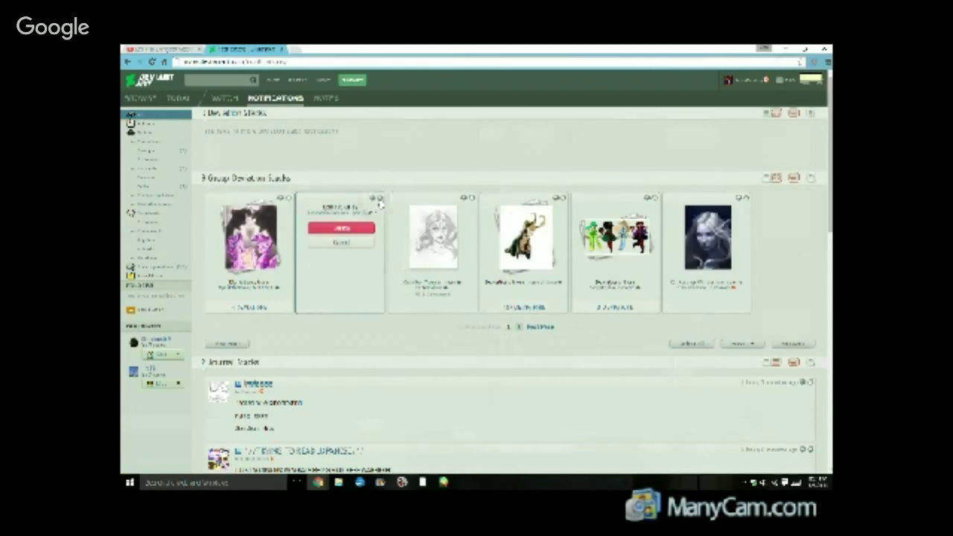
{"action": "left_click", "coordinate": [379, 198]}
{"action": "left_click", "coordinate": [379, 198]}
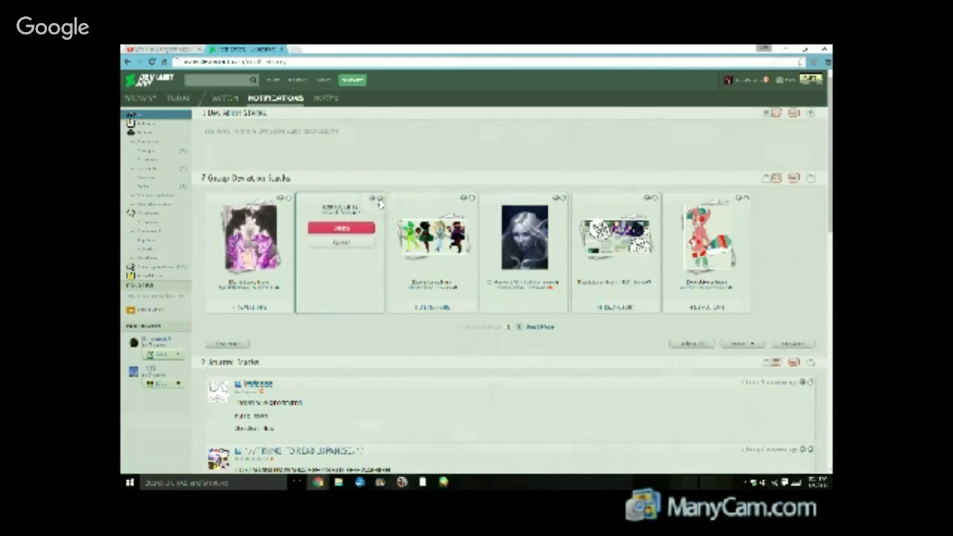
{"action": "left_click", "coordinate": [378, 198]}
{"action": "left_click", "coordinate": [378, 198]}
{"action": "left_click", "coordinate": [378, 198]}
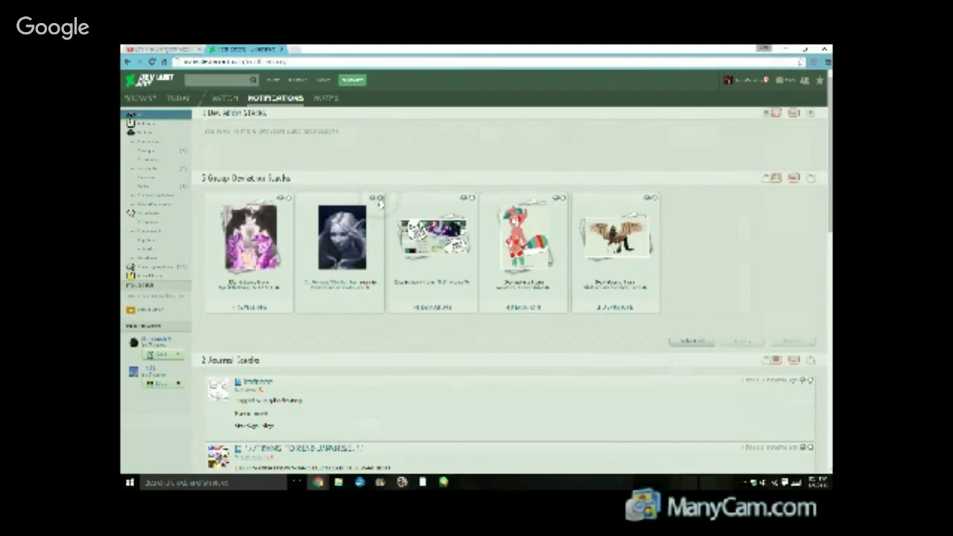
{"action": "left_click", "coordinate": [378, 198]}
{"action": "left_click", "coordinate": [378, 198]}
{"action": "left_click", "coordinate": [379, 198]}
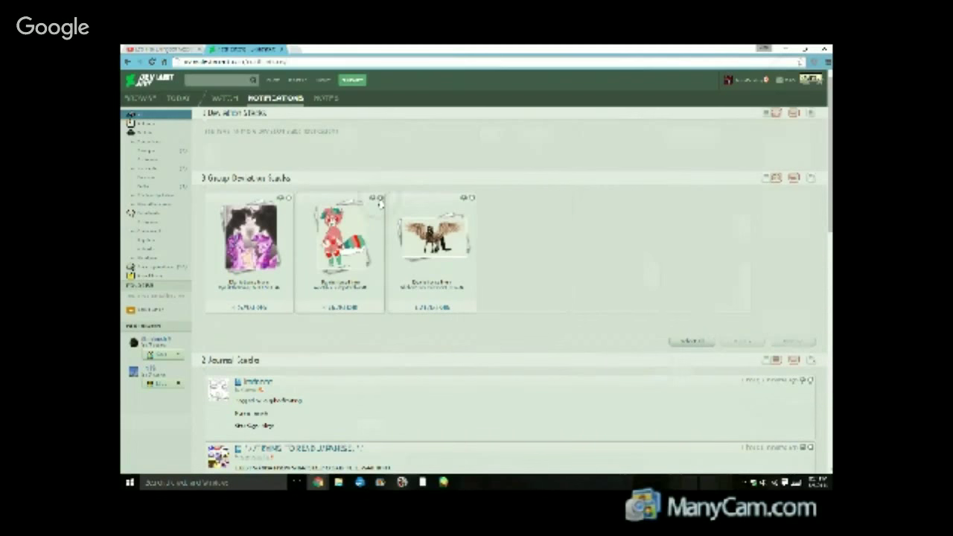
{"action": "left_click", "coordinate": [378, 198]}
{"action": "left_click", "coordinate": [379, 198]}
{"action": "left_click", "coordinate": [379, 198]}
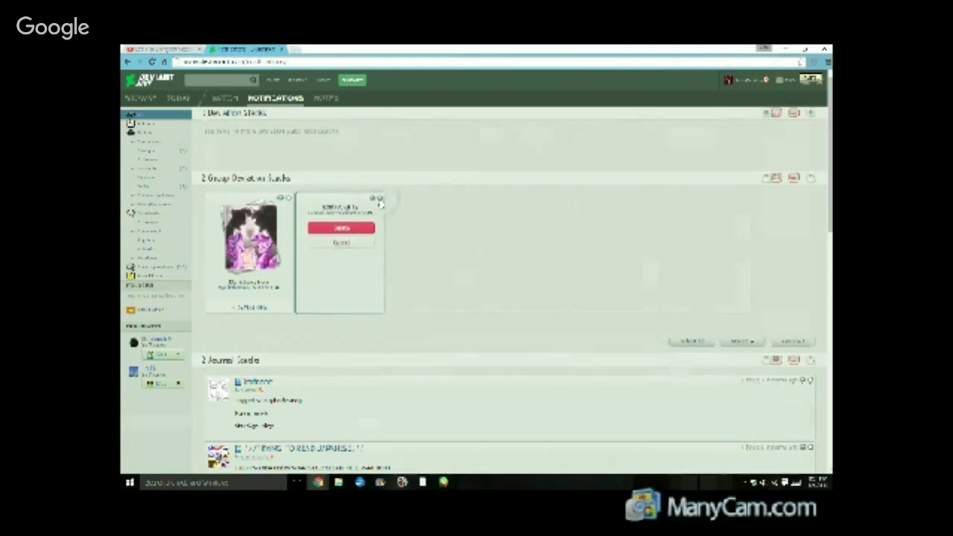
{"action": "left_click", "coordinate": [378, 198]}
Remove both journal notifications and the poll notification.
{"action": "scroll", "coordinate": [380, 202], "scroll_direction": "down", "scroll_amount": 2}
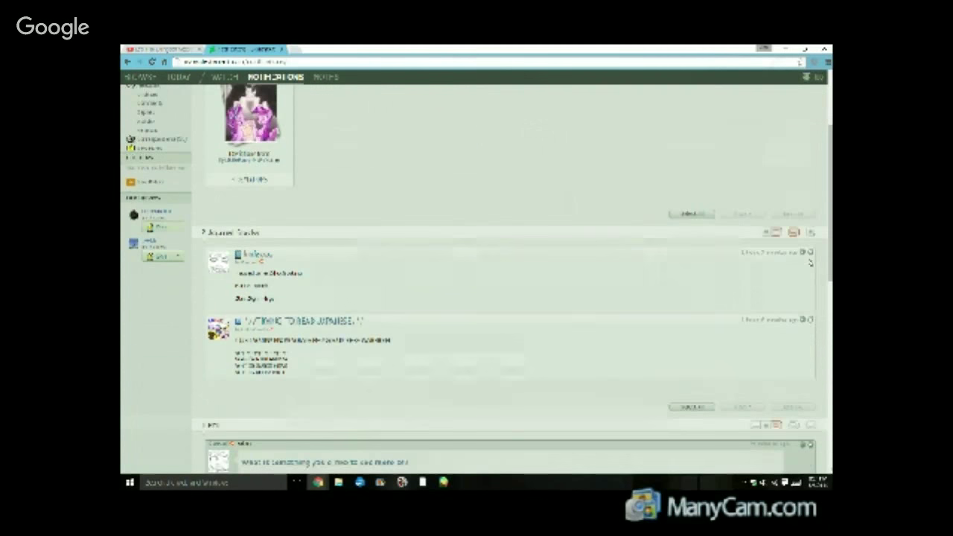
{"action": "left_click", "coordinate": [810, 254]}
{"action": "left_click", "coordinate": [809, 254]}
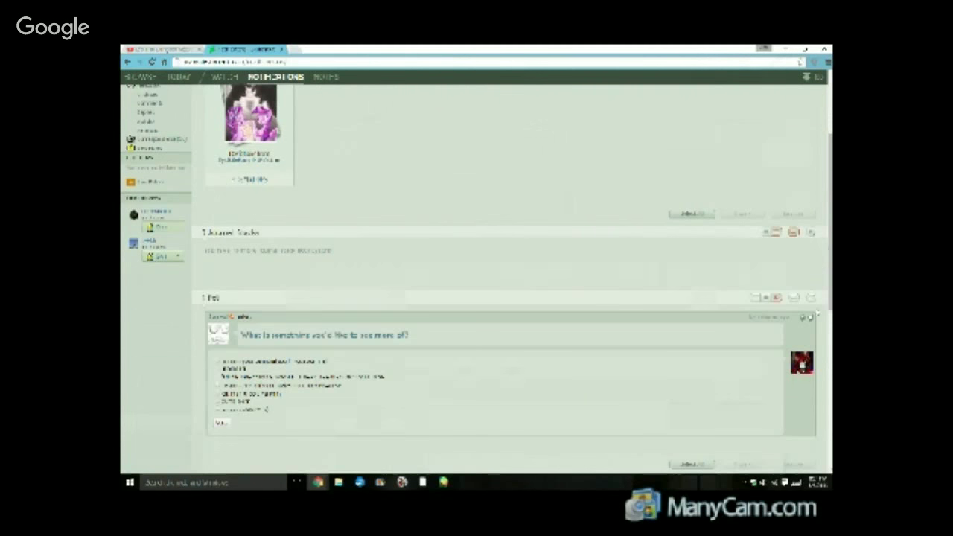
{"action": "scroll", "coordinate": [818, 313], "scroll_direction": "down", "scroll_amount": 2}
{"action": "left_click", "coordinate": [809, 189]}
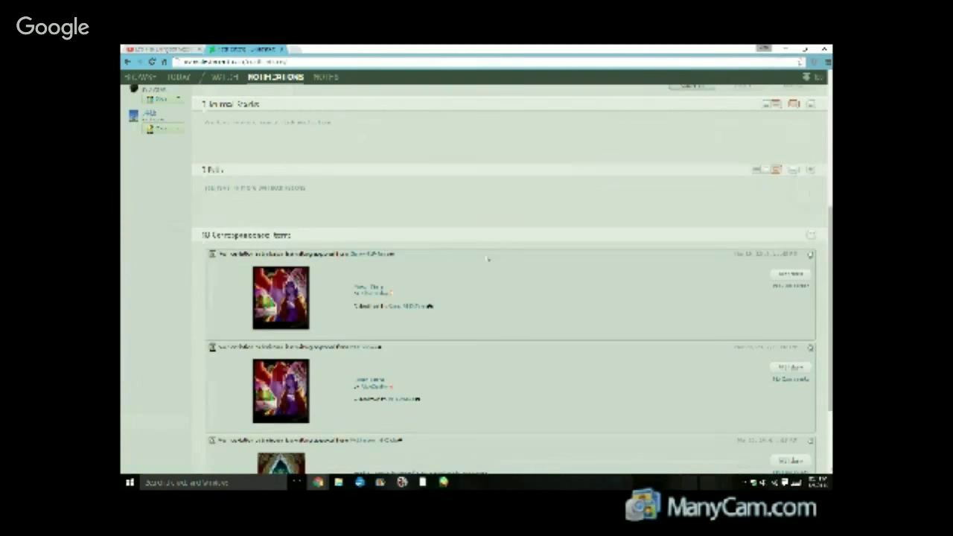
Open the remaining My Little Pony group stack and look through its deviations.
{"action": "scroll", "coordinate": [477, 253], "scroll_direction": "up", "scroll_amount": 4}
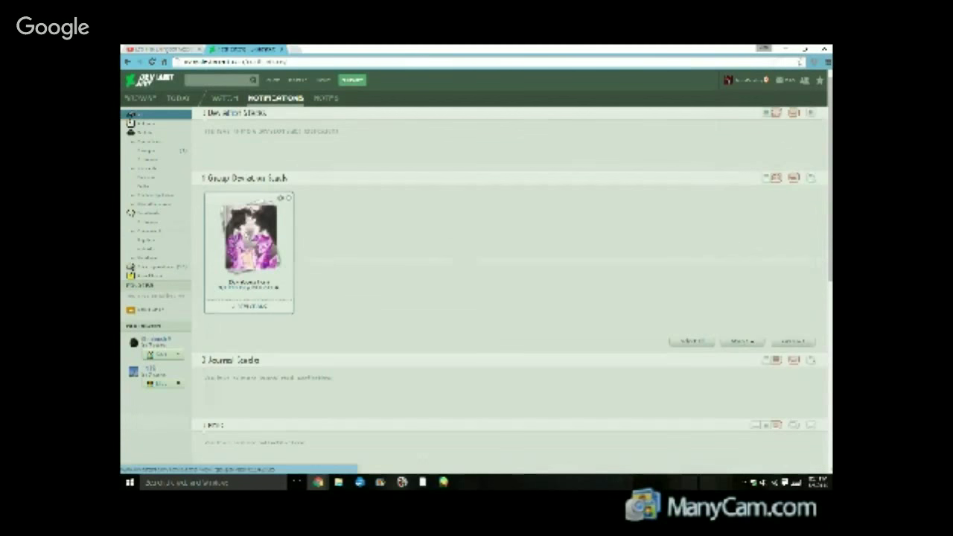
{"action": "left_click", "coordinate": [249, 236]}
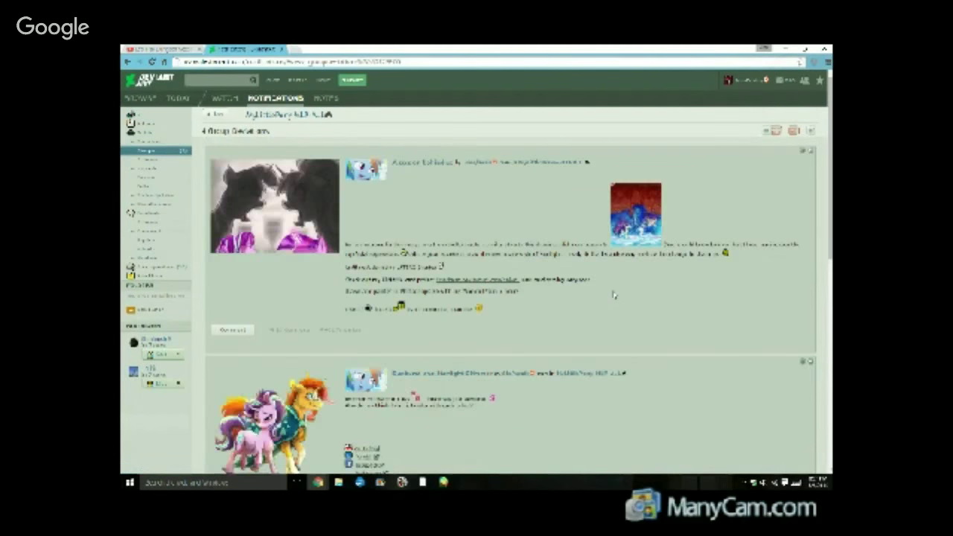
{"action": "scroll", "coordinate": [613, 295], "scroll_direction": "down", "scroll_amount": 5}
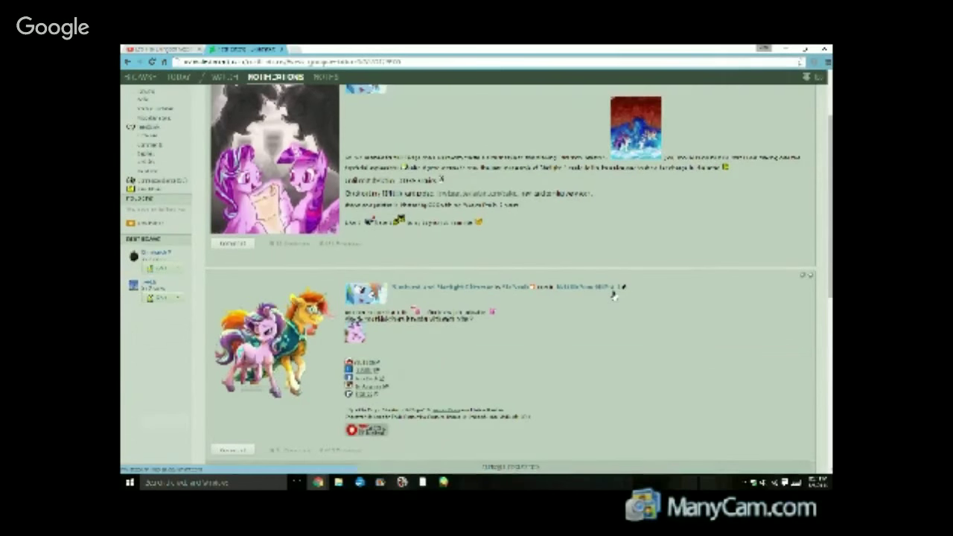
{"action": "scroll", "coordinate": [613, 295], "scroll_direction": "down", "scroll_amount": 3}
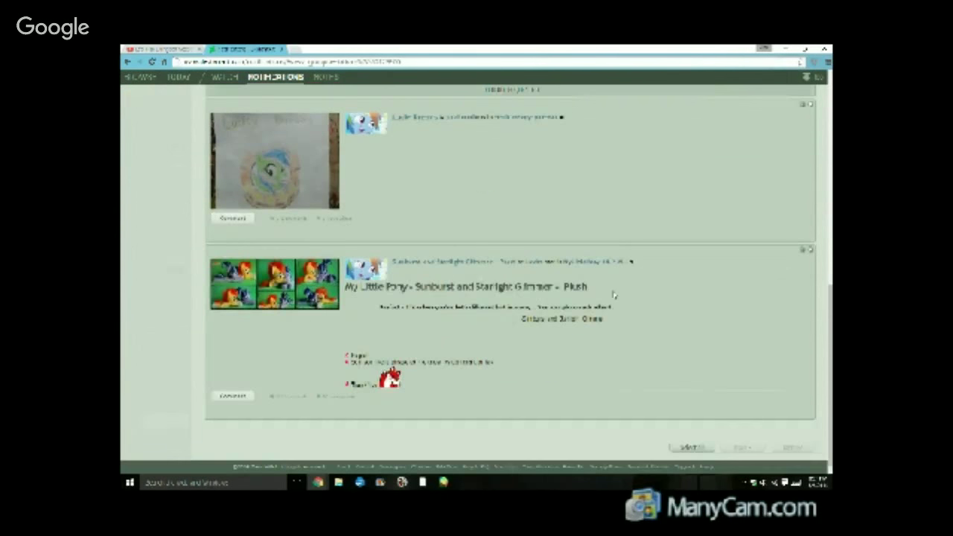
{"action": "scroll", "coordinate": [613, 295], "scroll_direction": "up", "scroll_amount": 8}
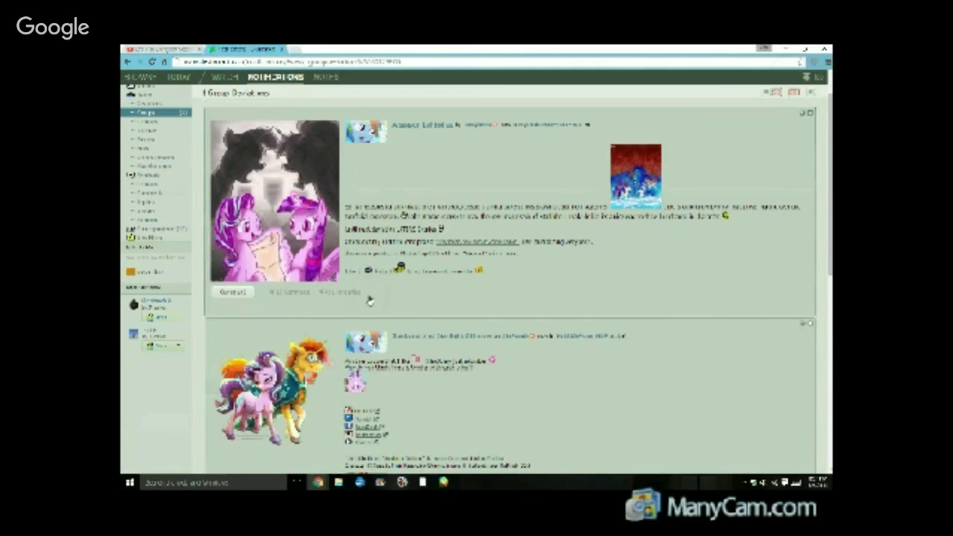
Remove the first deviation from the group stack and open the Sunburst and Starlight Glimmer artwork.
{"action": "left_click", "coordinate": [811, 113]}
{"action": "left_click", "coordinate": [306, 225]}
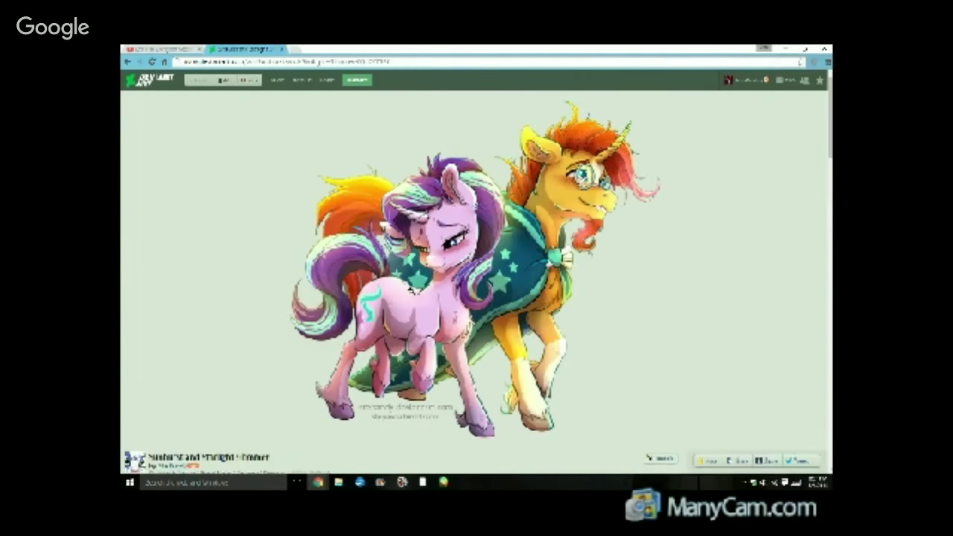
Favourite the Sunburst and Starlight Glimmer artwork and start watching its artist.
{"action": "scroll", "coordinate": [689, 350], "scroll_direction": "down", "scroll_amount": 3}
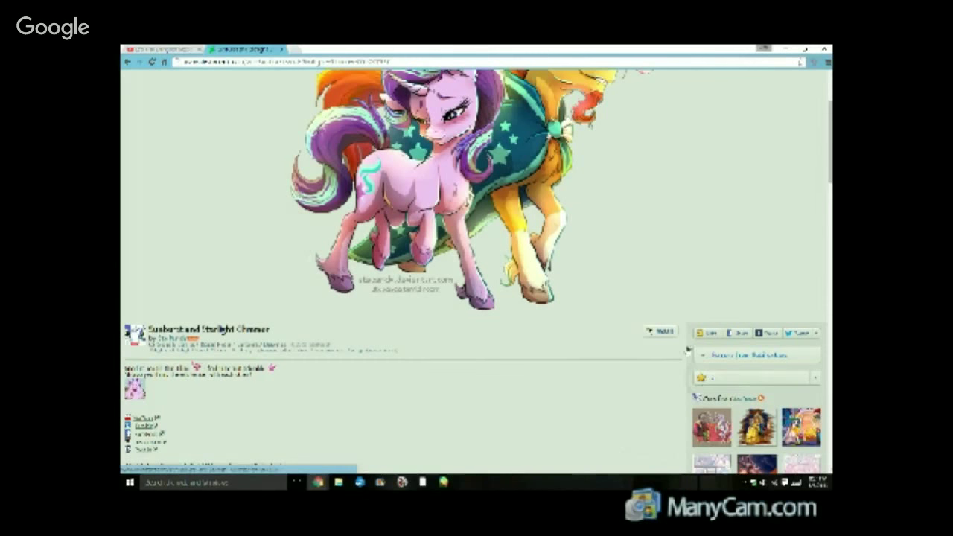
{"action": "left_click", "coordinate": [704, 377]}
{"action": "left_click", "coordinate": [660, 330]}
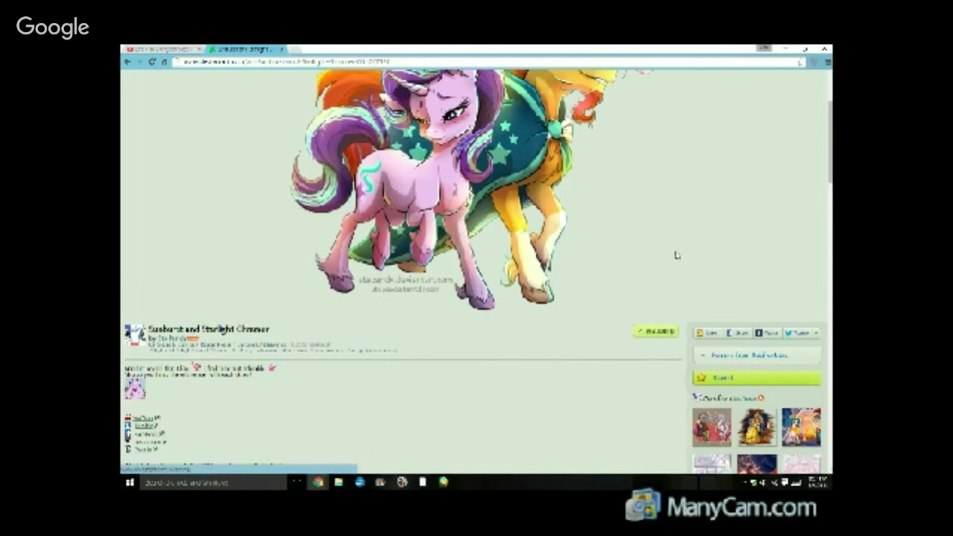
{"action": "scroll", "coordinate": [677, 256], "scroll_direction": "up", "scroll_amount": 3}
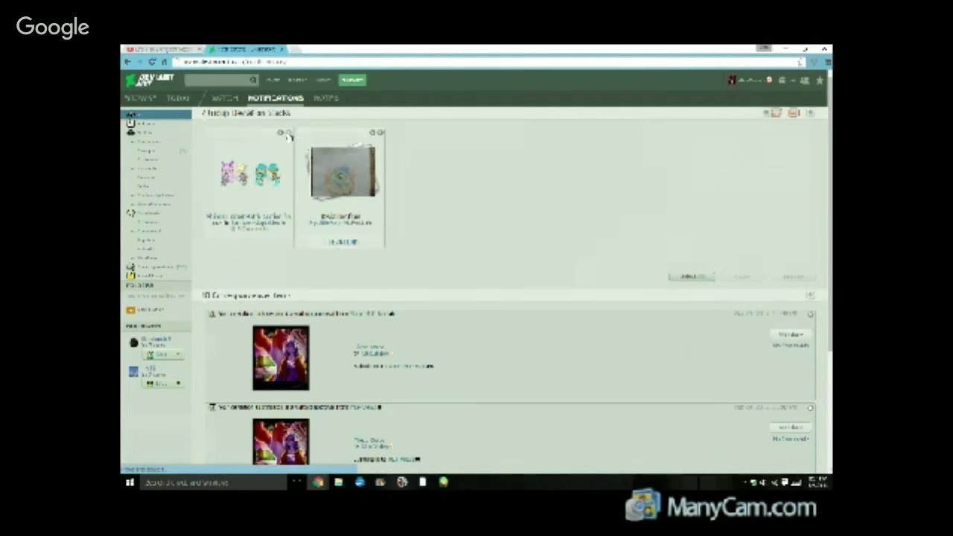
Remove the two remaining group deviation stacks from the notifications.
{"action": "left_click", "coordinate": [289, 133]}
{"action": "left_click", "coordinate": [288, 133]}
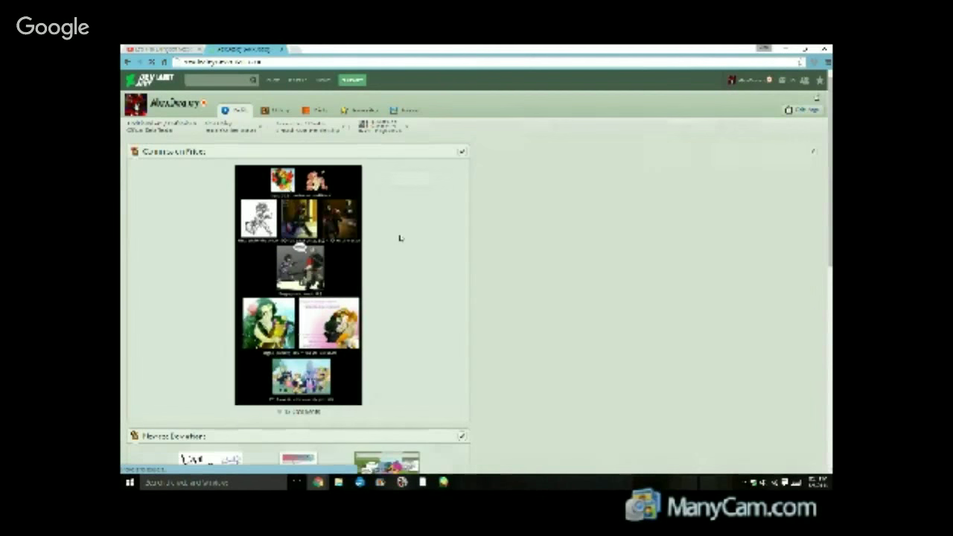
Look through the artist's own DeviantArt profile, including newest deviations, watchers, groups and the tagged journal, and check the YouTube stream page.
{"action": "scroll", "coordinate": [401, 238], "scroll_direction": "down", "scroll_amount": 5}
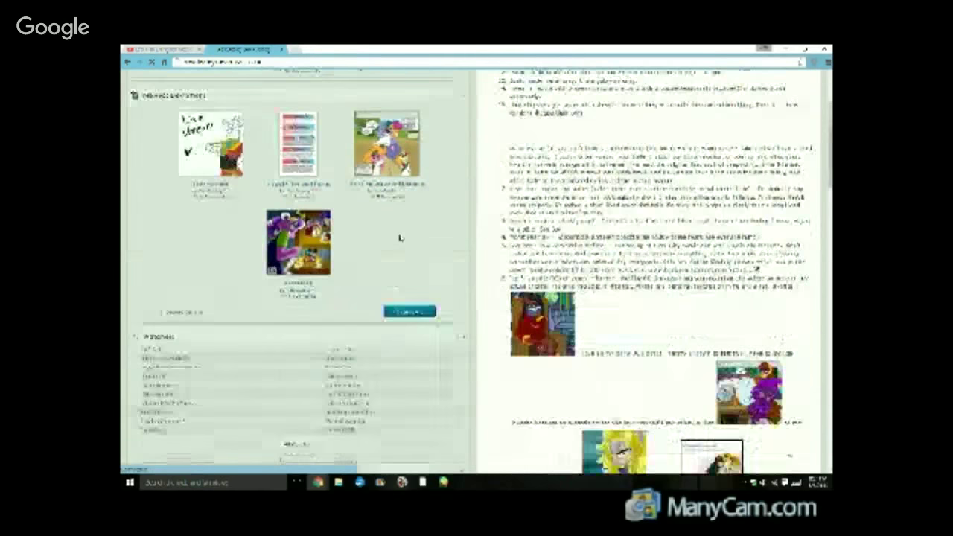
{"action": "left_click", "coordinate": [151, 48]}
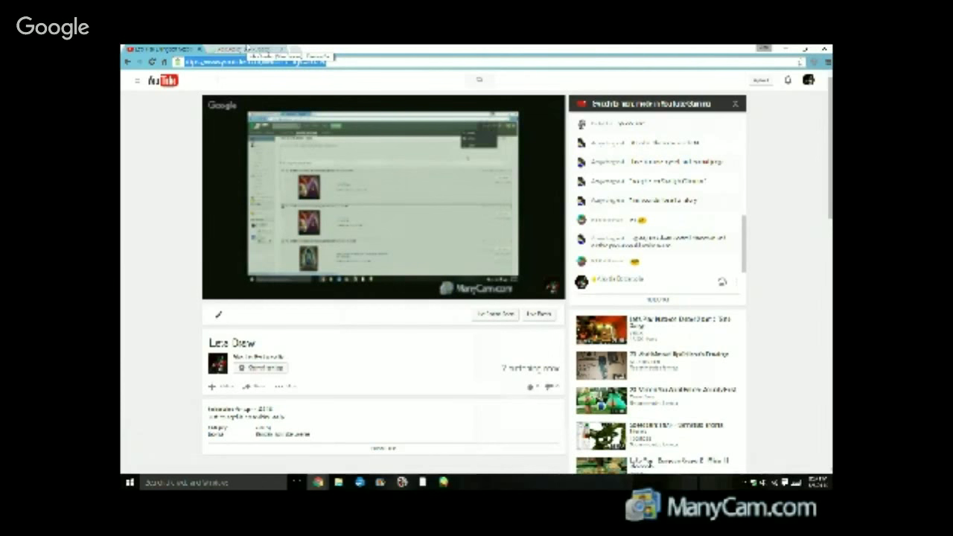
{"action": "left_click", "coordinate": [251, 49]}
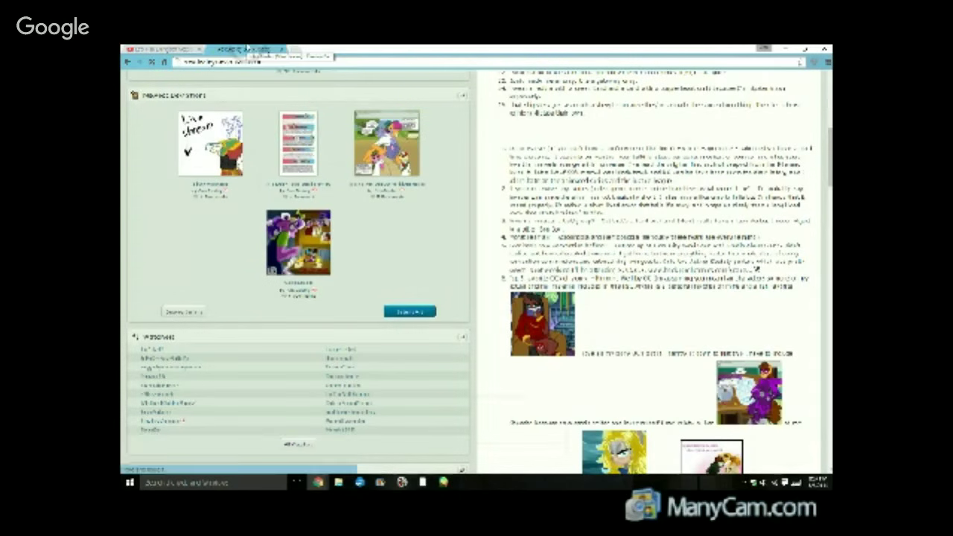
{"action": "scroll", "coordinate": [383, 252], "scroll_direction": "down", "scroll_amount": 1}
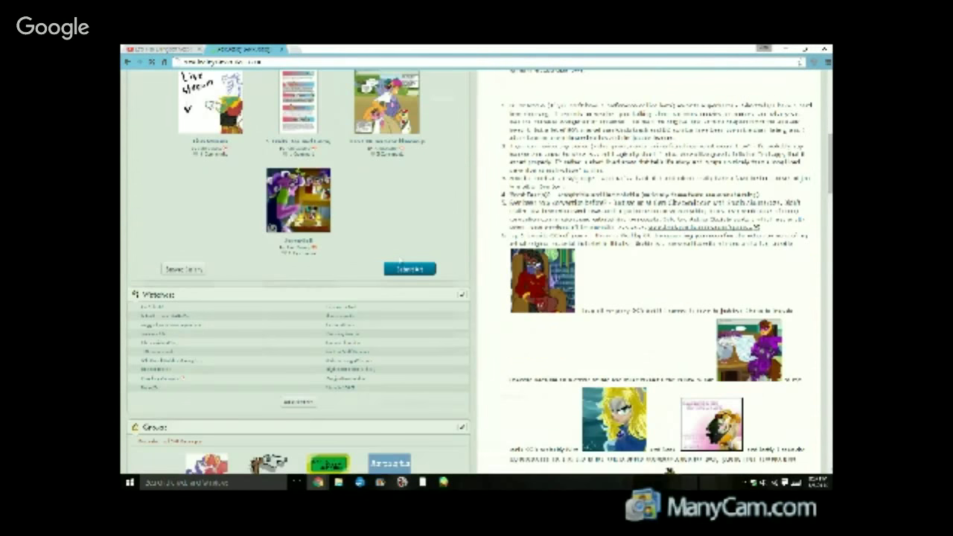
{"action": "scroll", "coordinate": [400, 257], "scroll_direction": "down", "scroll_amount": 3}
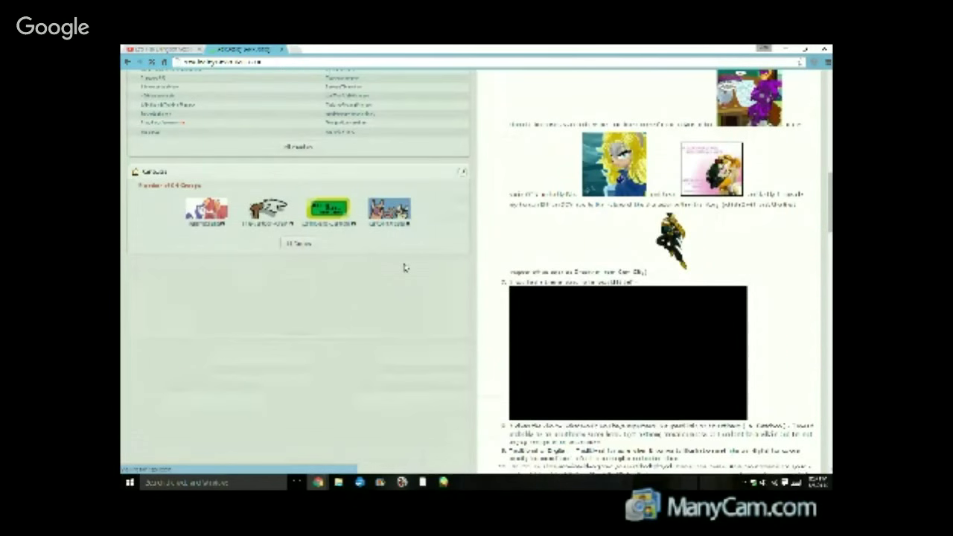
{"action": "scroll", "coordinate": [405, 267], "scroll_direction": "down", "scroll_amount": 1}
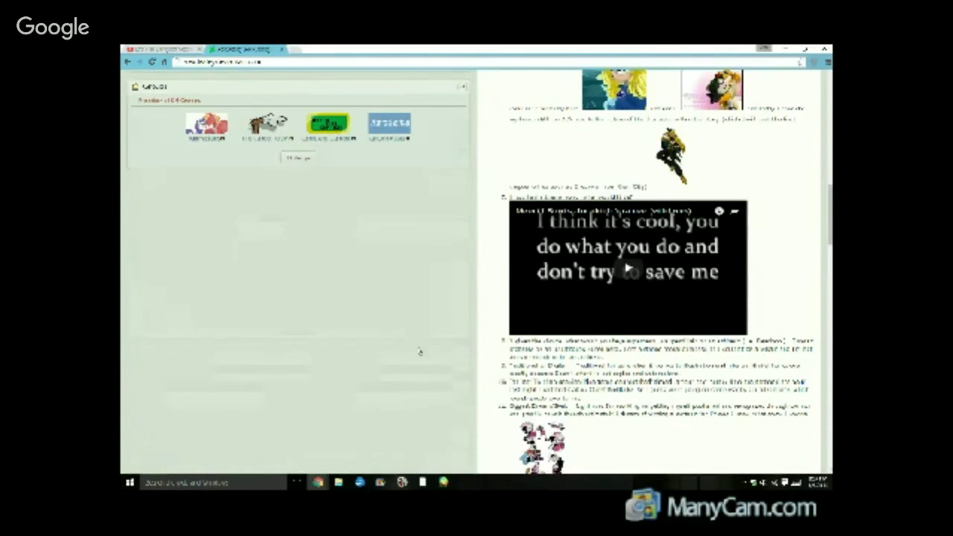
{"action": "scroll", "coordinate": [419, 351], "scroll_direction": "up", "scroll_amount": 2}
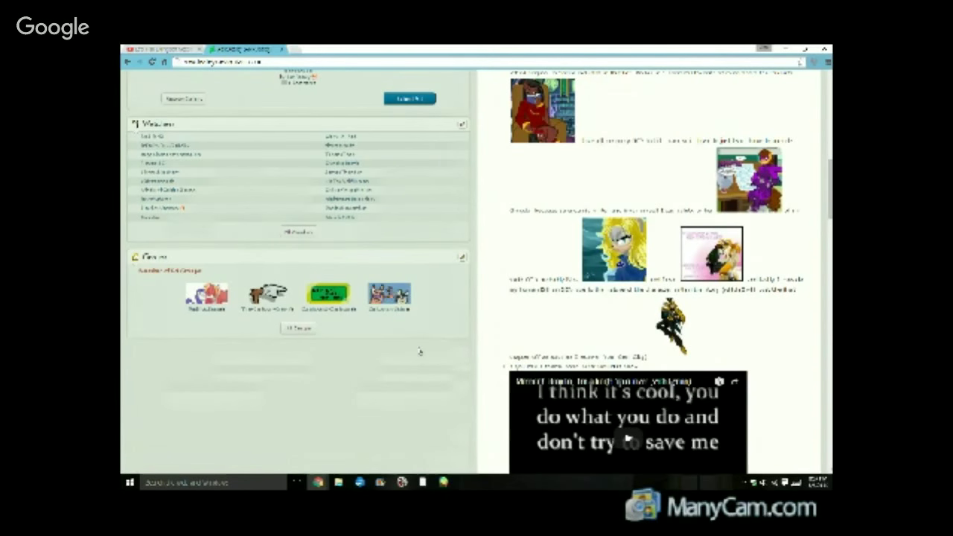
{"action": "scroll", "coordinate": [416, 345], "scroll_direction": "down", "scroll_amount": 6}
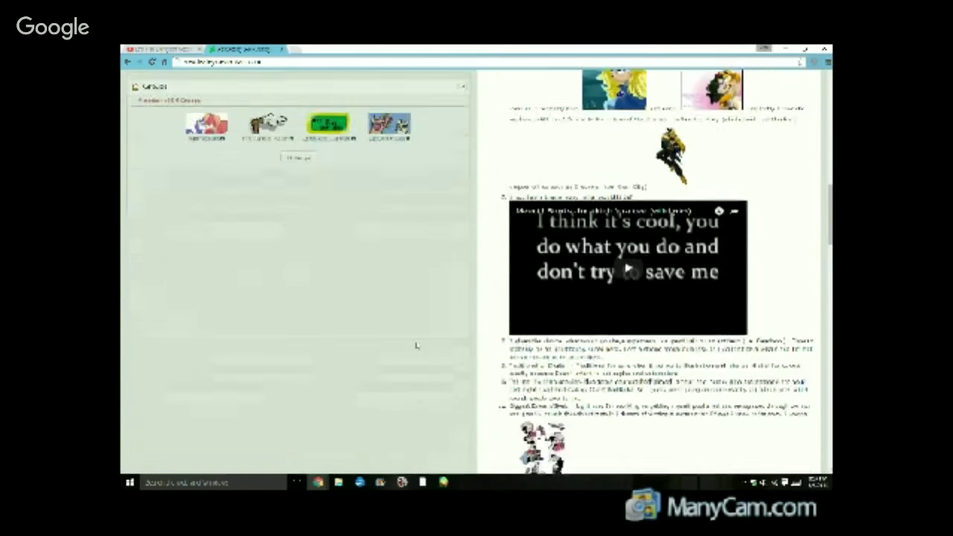
{"action": "scroll", "coordinate": [416, 346], "scroll_direction": "up", "scroll_amount": 6}
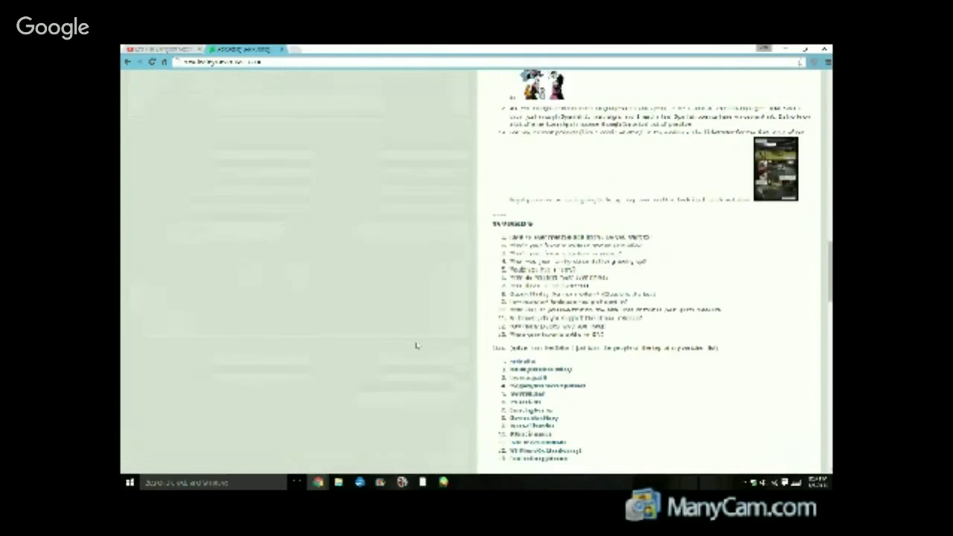
{"action": "scroll", "coordinate": [416, 352], "scroll_direction": "up", "scroll_amount": 8}
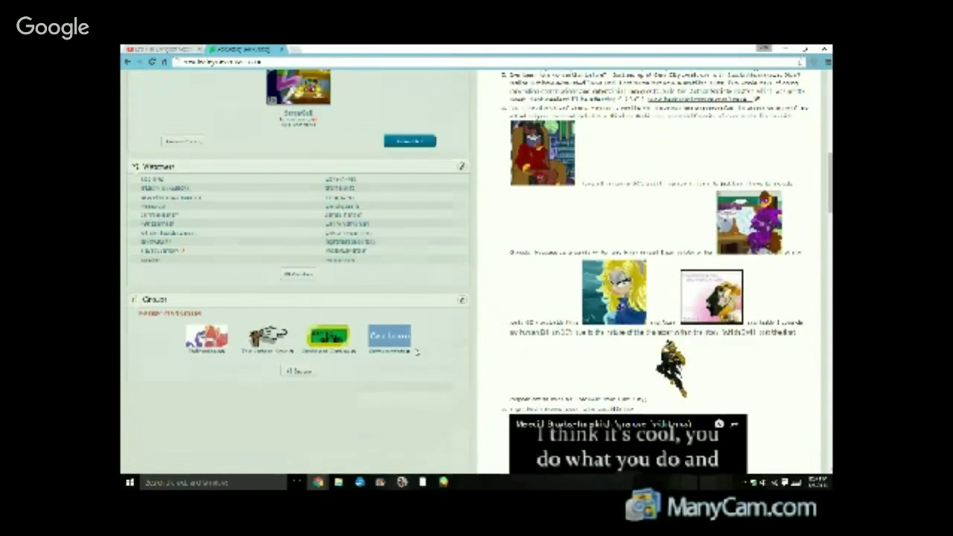
{"action": "scroll", "coordinate": [405, 338], "scroll_direction": "up", "scroll_amount": 1}
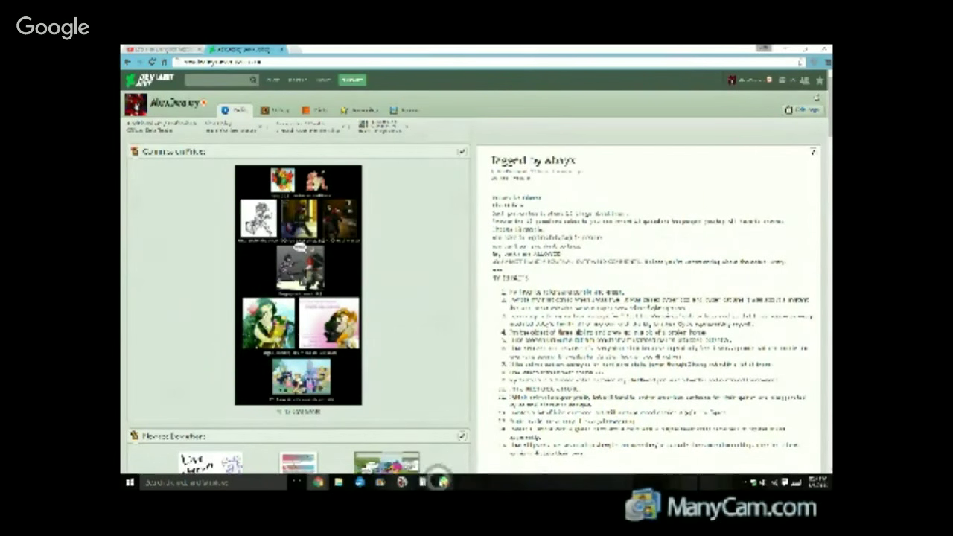
Switch to PaintTool SAI and erase the "Live stream" lettering and the arrow beside the dragon character.
{"action": "left_click", "coordinate": [444, 482]}
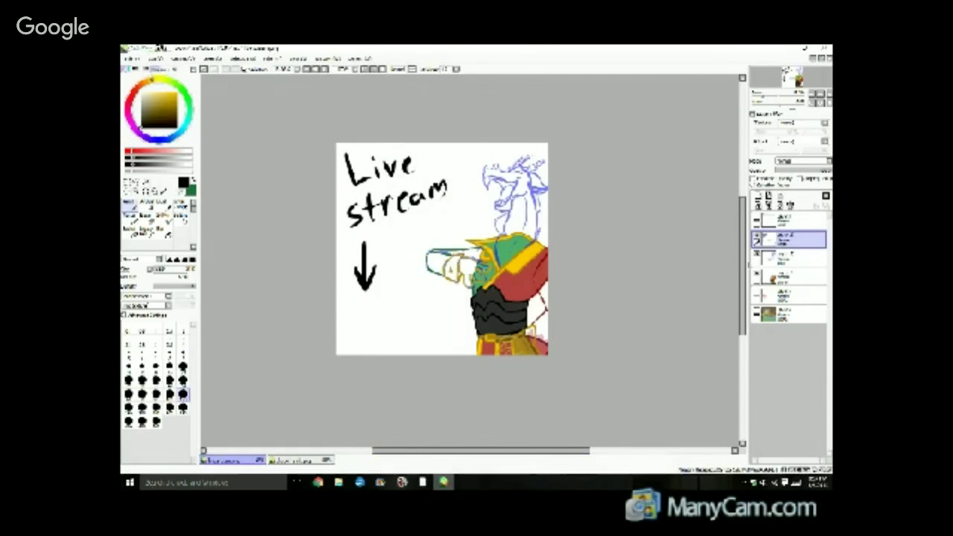
{"action": "scroll", "coordinate": [485, 274], "scroll_direction": "up", "scroll_amount": 3}
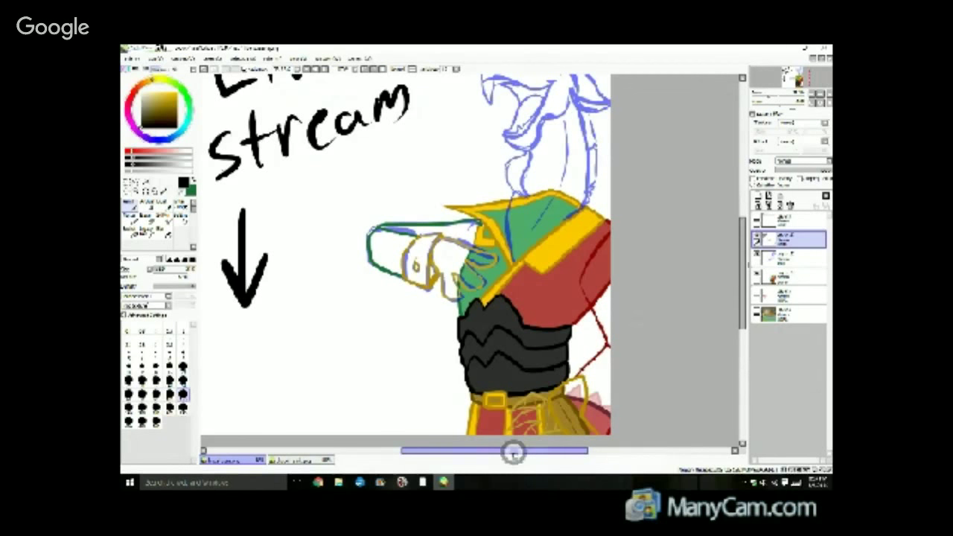
{"action": "left_click_drag", "start_coordinate": [511, 452], "coordinate": [463, 451]}
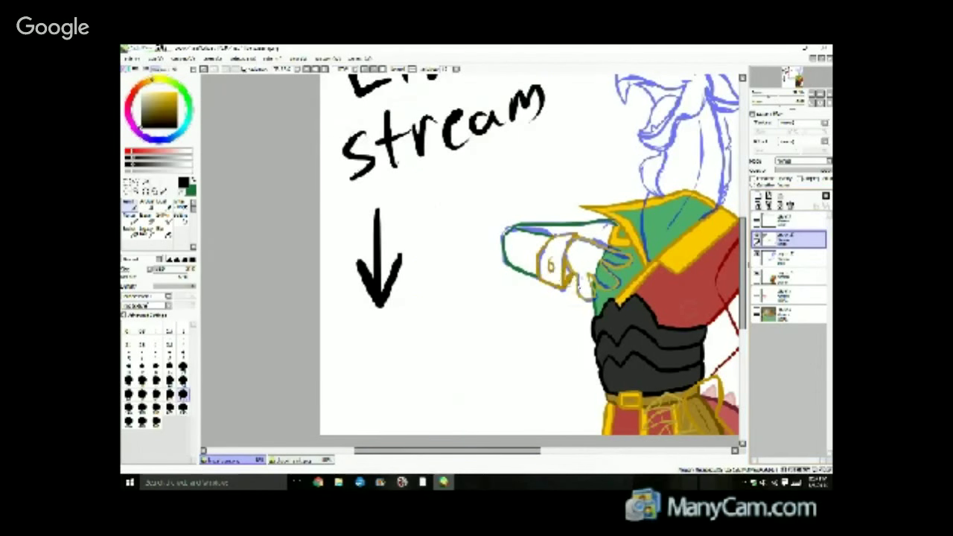
{"action": "scroll", "coordinate": [581, 286], "scroll_direction": "down", "scroll_amount": 2}
{"action": "scroll", "coordinate": [579, 286], "scroll_direction": "up", "scroll_amount": 1}
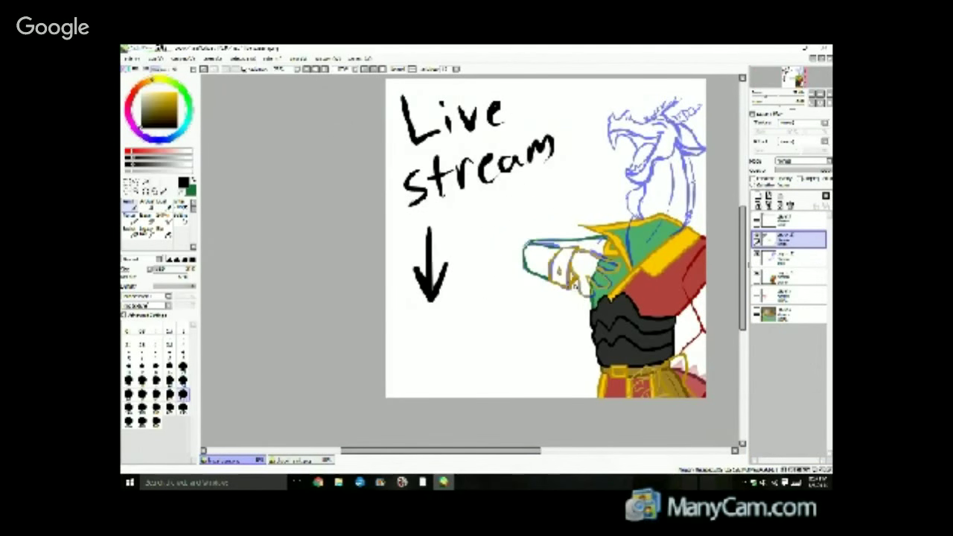
{"action": "left_click", "coordinate": [145, 220]}
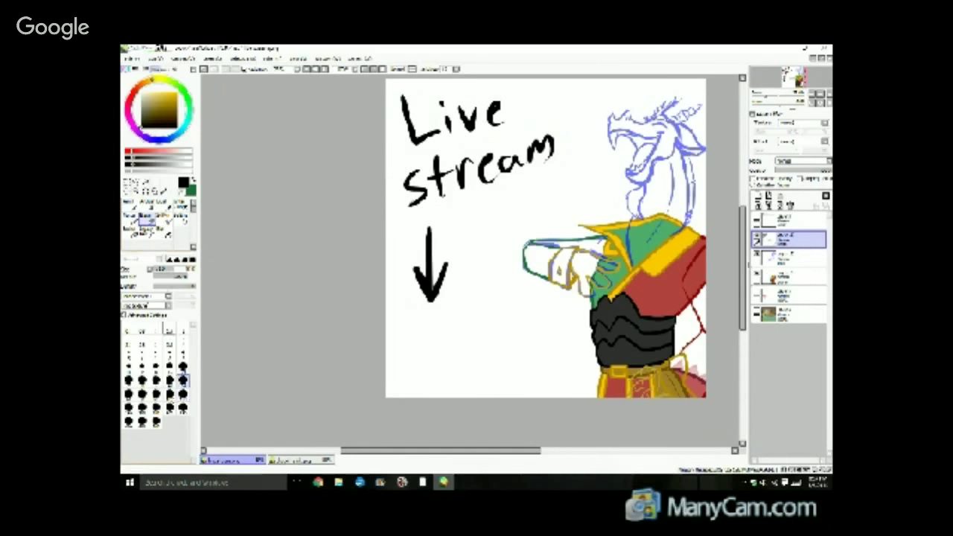
{"action": "mouse_move", "coordinate": [408, 112]}
{"action": "left_mouse_down"}
{"action": "mouse_move", "coordinate": [411, 134]}
{"action": "mouse_move", "coordinate": [402, 90]}
{"action": "mouse_move", "coordinate": [451, 131]}
{"action": "mouse_move", "coordinate": [433, 135]}
{"action": "mouse_move", "coordinate": [453, 97]}
{"action": "mouse_move", "coordinate": [465, 112]}
{"action": "mouse_move", "coordinate": [462, 105]}
{"action": "mouse_move", "coordinate": [492, 93]}
{"action": "mouse_move", "coordinate": [505, 117]}
{"action": "left_mouse_up"}
{"action": "mouse_move", "coordinate": [518, 166]}
{"action": "left_mouse_down"}
{"action": "mouse_move", "coordinate": [551, 138]}
{"action": "mouse_move", "coordinate": [519, 179]}
{"action": "mouse_move", "coordinate": [494, 190]}
{"action": "mouse_move", "coordinate": [503, 138]}
{"action": "mouse_move", "coordinate": [484, 165]}
{"action": "mouse_move", "coordinate": [455, 173]}
{"action": "left_mouse_up"}
{"action": "mouse_move", "coordinate": [438, 170]}
{"action": "left_mouse_down"}
{"action": "mouse_move", "coordinate": [403, 203]}
{"action": "mouse_move", "coordinate": [398, 190]}
{"action": "mouse_move", "coordinate": [373, 193]}
{"action": "mouse_move", "coordinate": [429, 213]}
{"action": "mouse_move", "coordinate": [428, 309]}
{"action": "left_mouse_up"}
{"action": "left_click", "coordinate": [183, 409]}
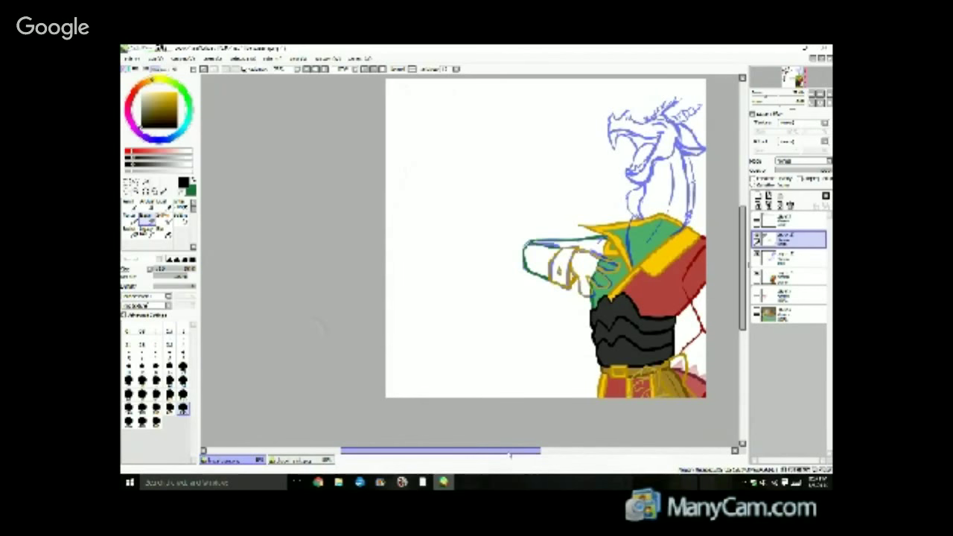
{"action": "left_click_drag", "start_coordinate": [511, 456], "coordinate": [544, 452]}
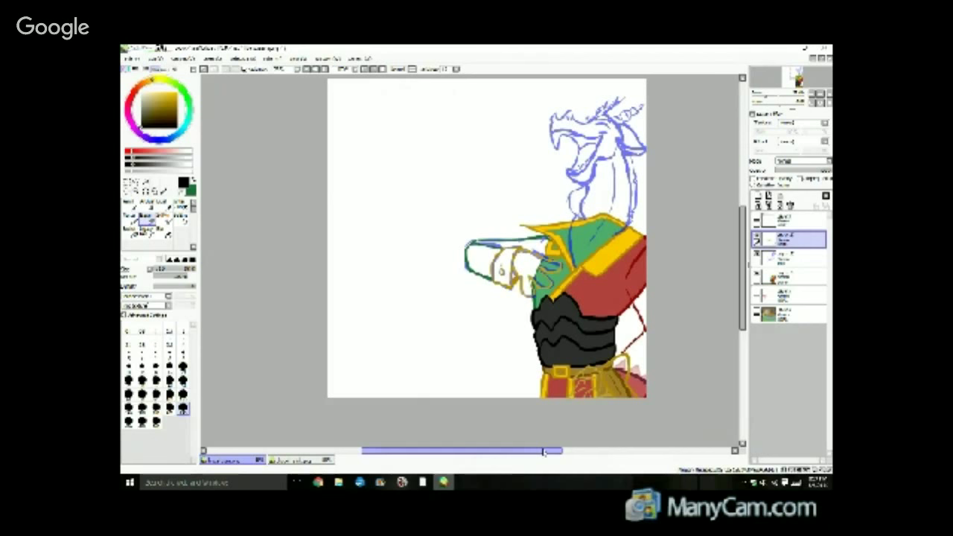
{"action": "scroll", "coordinate": [700, 249], "scroll_direction": "up", "scroll_amount": 1}
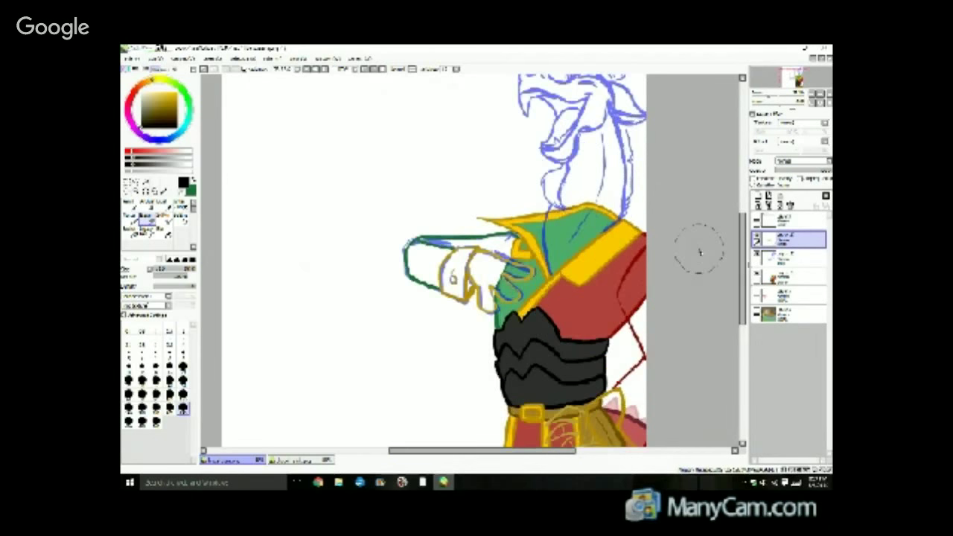
{"action": "left_click_drag", "start_coordinate": [745, 226], "coordinate": [746, 199]}
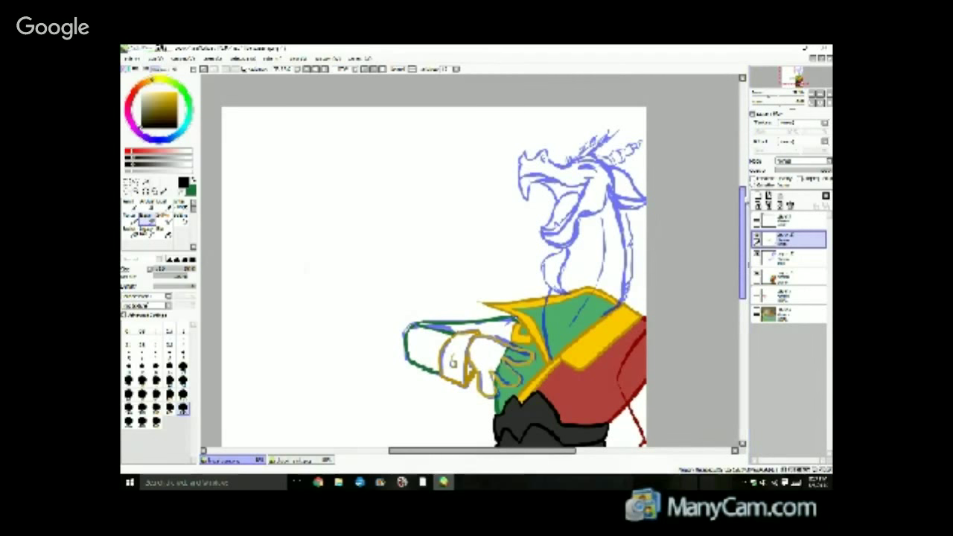
{"action": "left_click_drag", "start_coordinate": [744, 200], "coordinate": [716, 216]}
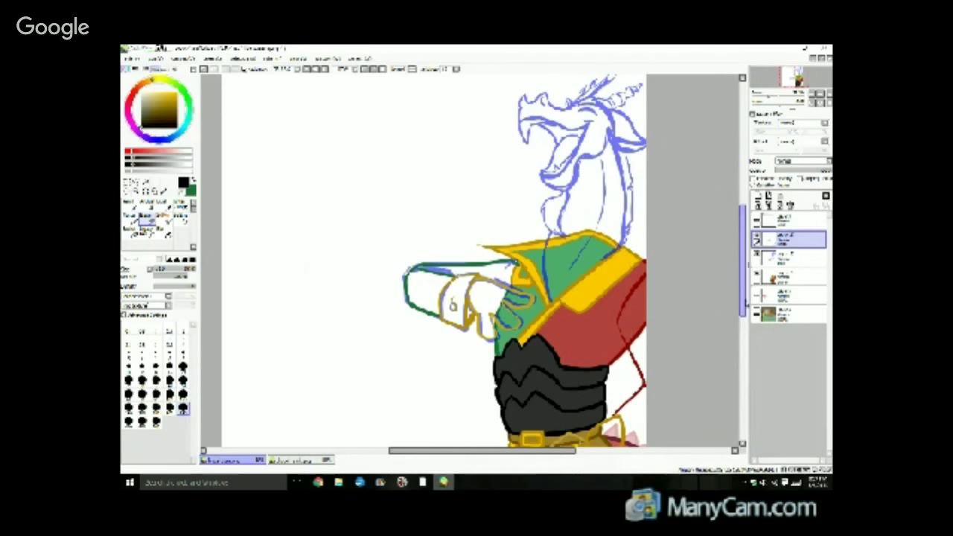
{"action": "left_click_drag", "start_coordinate": [744, 304], "coordinate": [724, 313]}
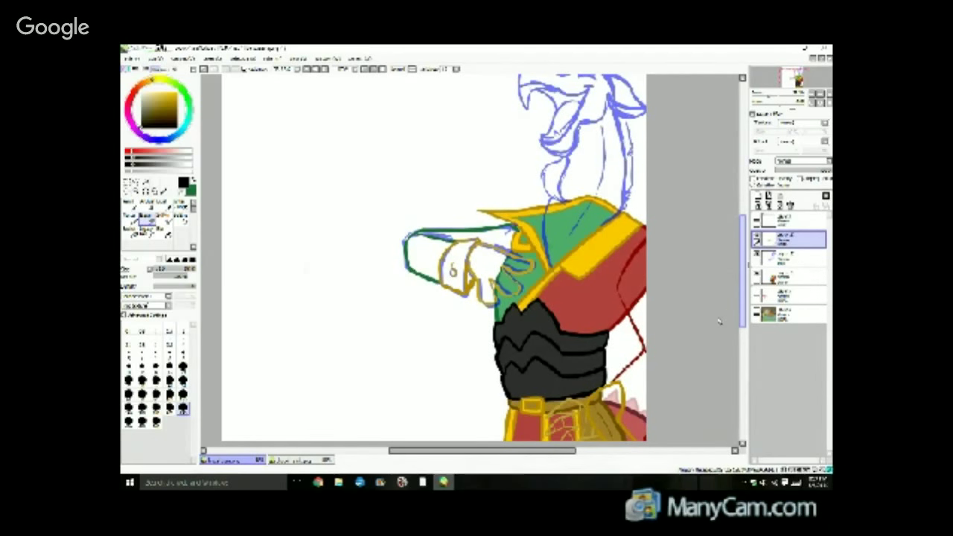
{"action": "scroll", "coordinate": [718, 320], "scroll_direction": "up", "scroll_amount": 3}
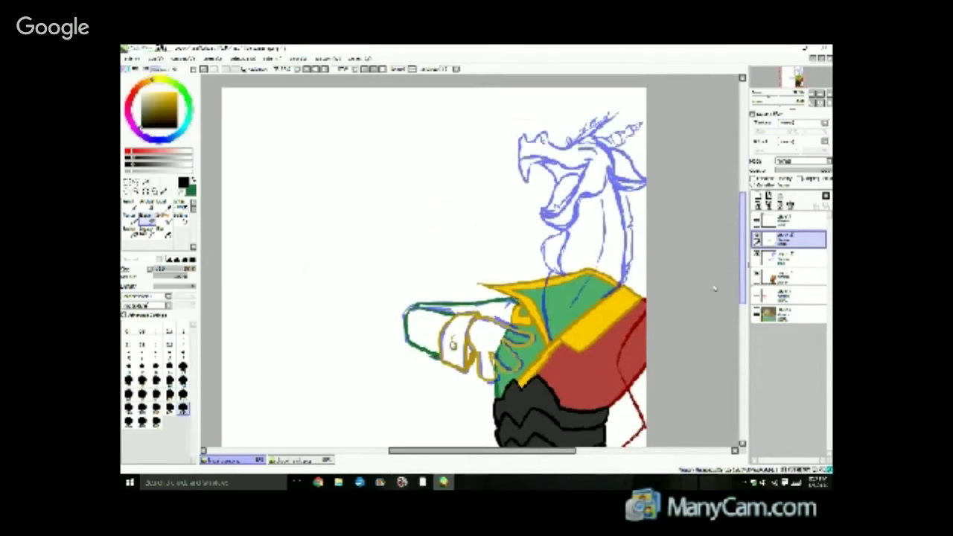
{"action": "scroll", "coordinate": [713, 287], "scroll_direction": "up", "scroll_amount": 1}
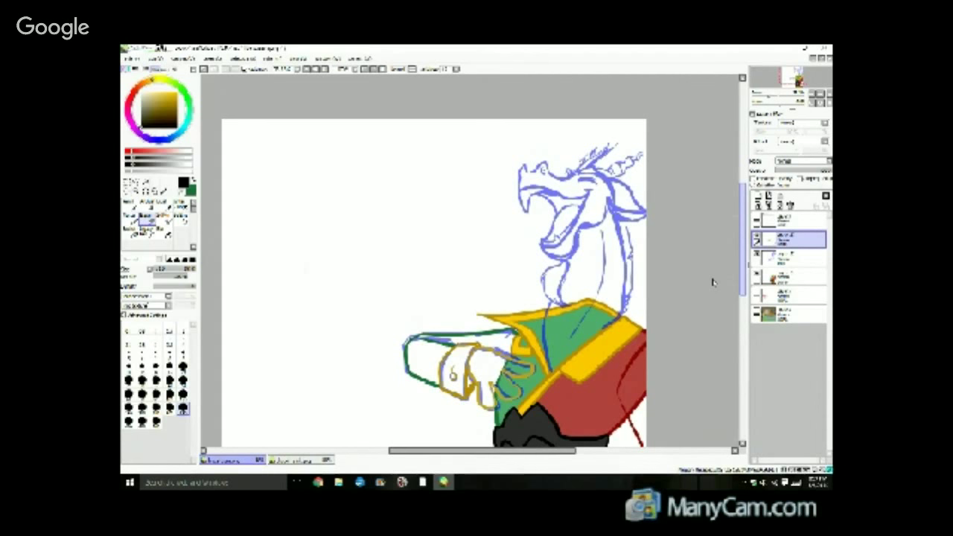
{"action": "scroll", "coordinate": [713, 282], "scroll_direction": "down", "scroll_amount": 4}
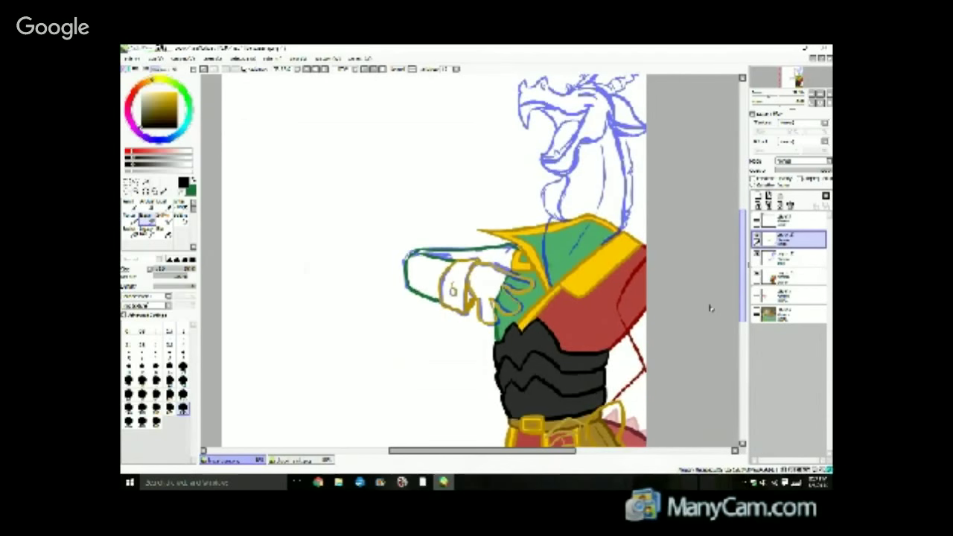
{"action": "scroll", "coordinate": [710, 309], "scroll_direction": "down", "scroll_amount": 1}
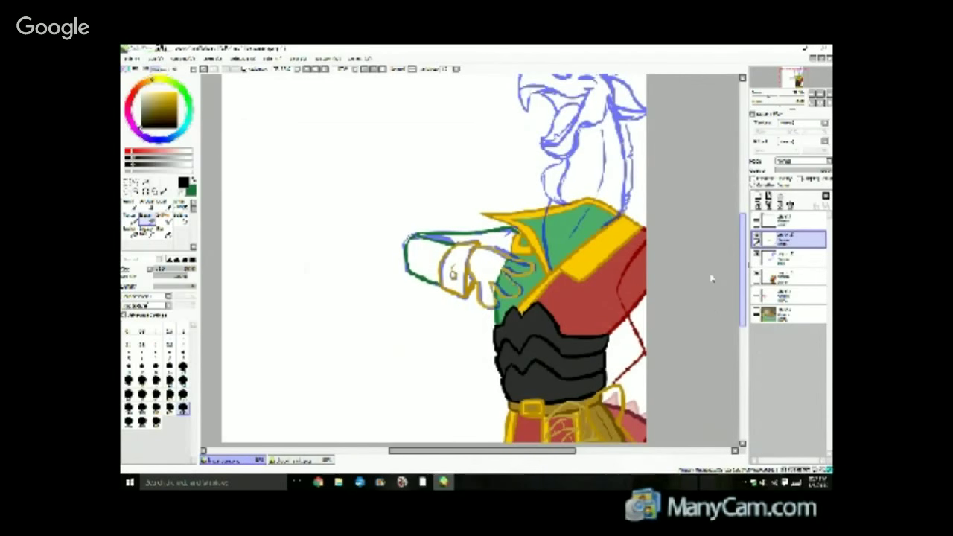
{"action": "scroll", "coordinate": [711, 280], "scroll_direction": "up", "scroll_amount": 5}
{"action": "scroll", "coordinate": [711, 280], "scroll_direction": "down", "scroll_amount": 7}
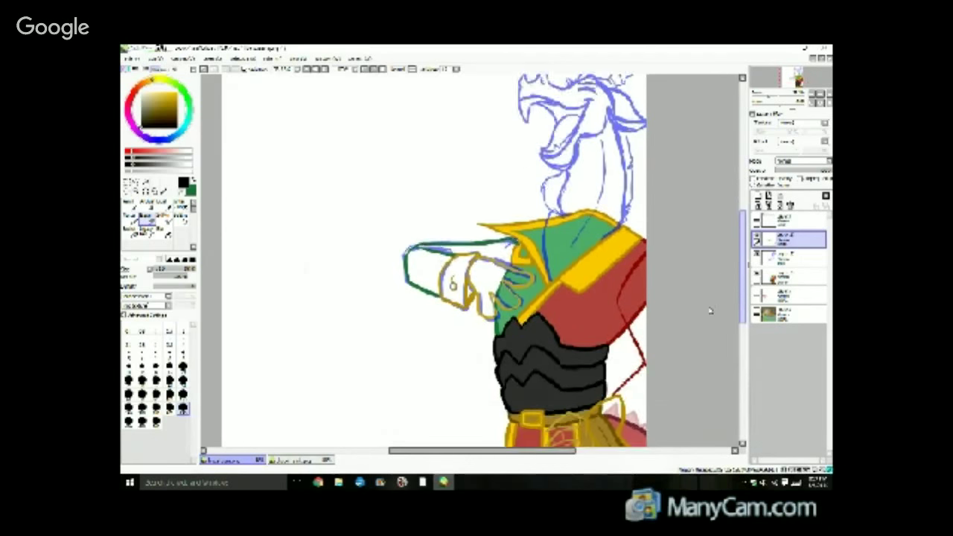
Add a new layer above the blue sketch layer, and erase the sketch lines around the outstretched sleeve and hand on the sketch layer.
{"action": "left_click", "coordinate": [775, 257]}
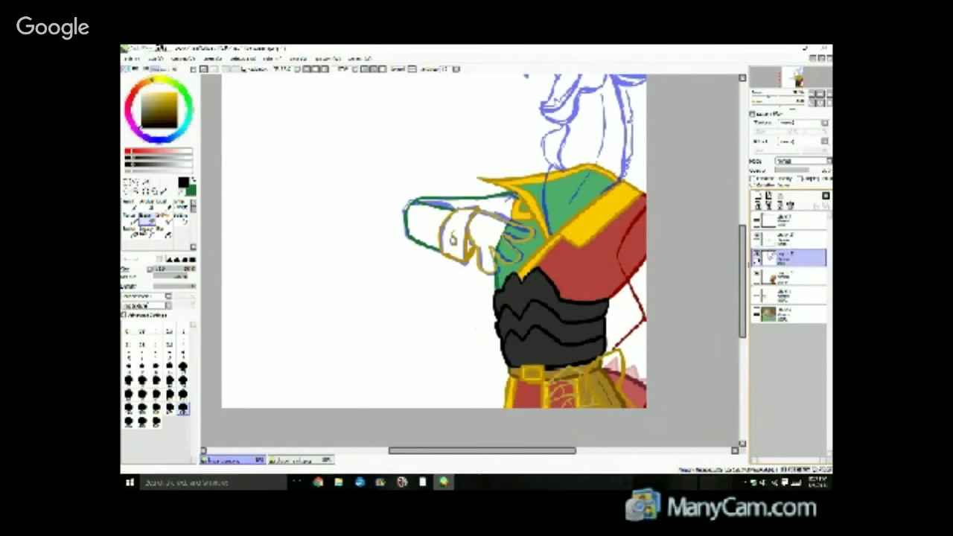
{"action": "left_click", "coordinate": [758, 195]}
{"action": "left_click", "coordinate": [781, 281]}
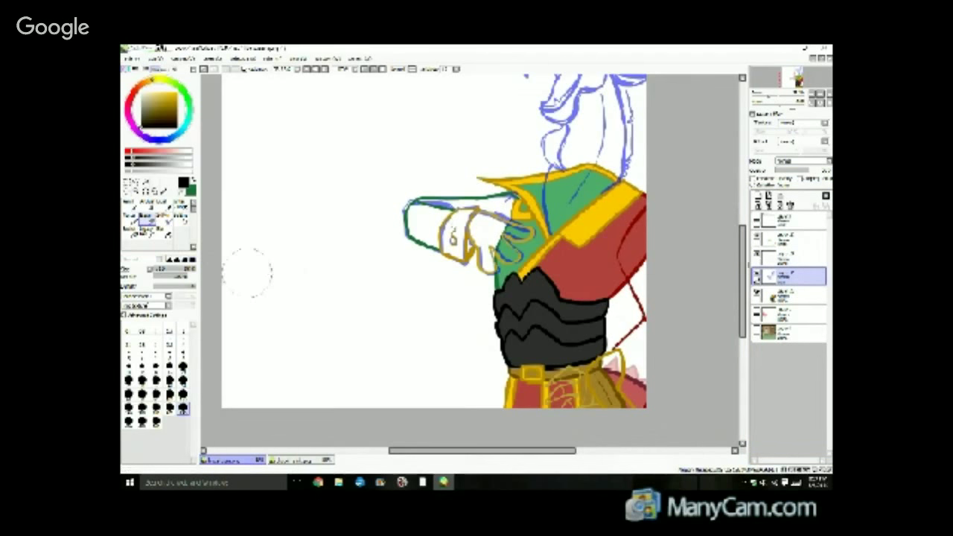
{"action": "mouse_move", "coordinate": [471, 206]}
{"action": "left_mouse_down"}
{"action": "mouse_move", "coordinate": [497, 182]}
{"action": "mouse_move", "coordinate": [505, 189]}
{"action": "mouse_move", "coordinate": [447, 231]}
{"action": "mouse_move", "coordinate": [423, 223]}
{"action": "mouse_move", "coordinate": [429, 181]}
{"action": "mouse_move", "coordinate": [408, 195]}
{"action": "mouse_move", "coordinate": [389, 174]}
{"action": "left_mouse_up"}
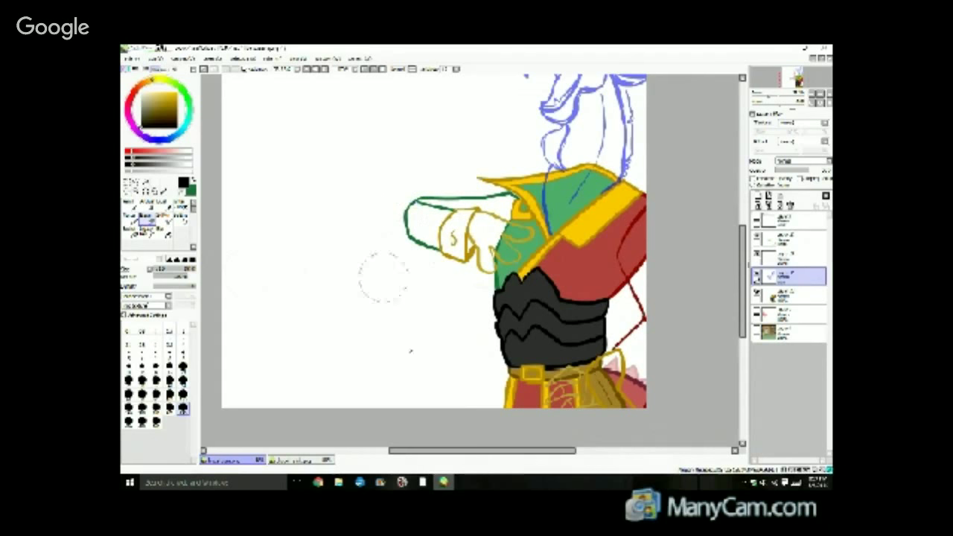
{"action": "scroll", "coordinate": [741, 284], "scroll_direction": "up", "scroll_amount": 1}
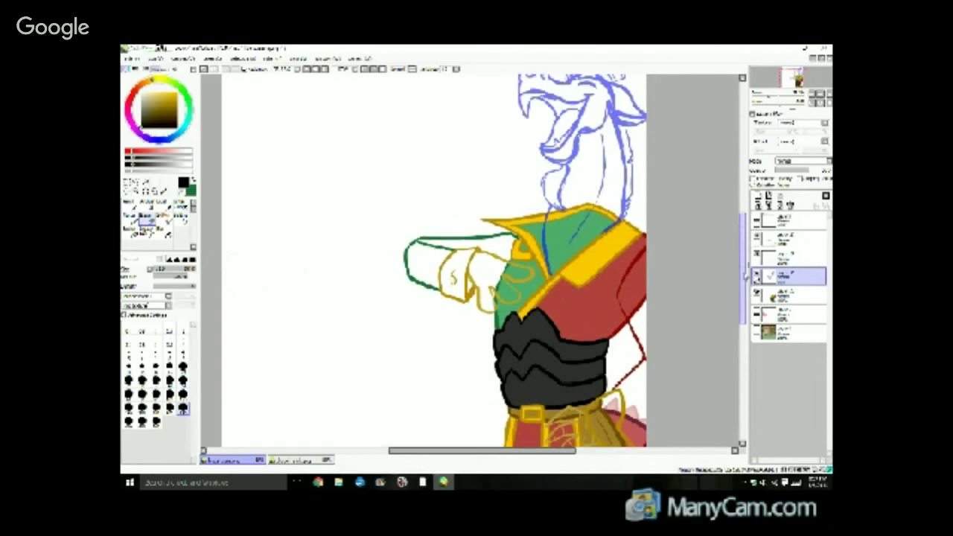
Fill the outstretched sleeve with the green sampled from the robe's torso, on the layer above the blue sketch layer.
{"action": "left_click", "coordinate": [165, 190]}
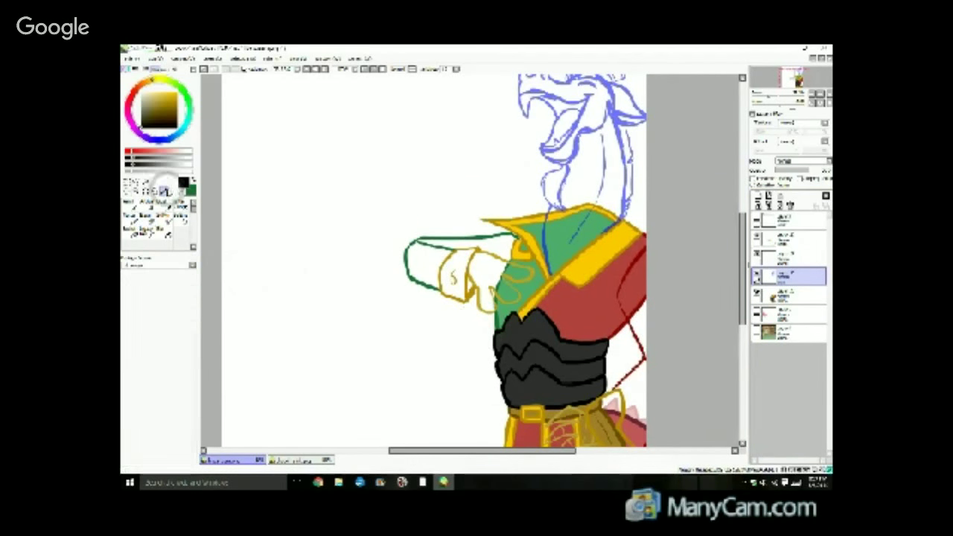
{"action": "left_click", "coordinate": [526, 291]}
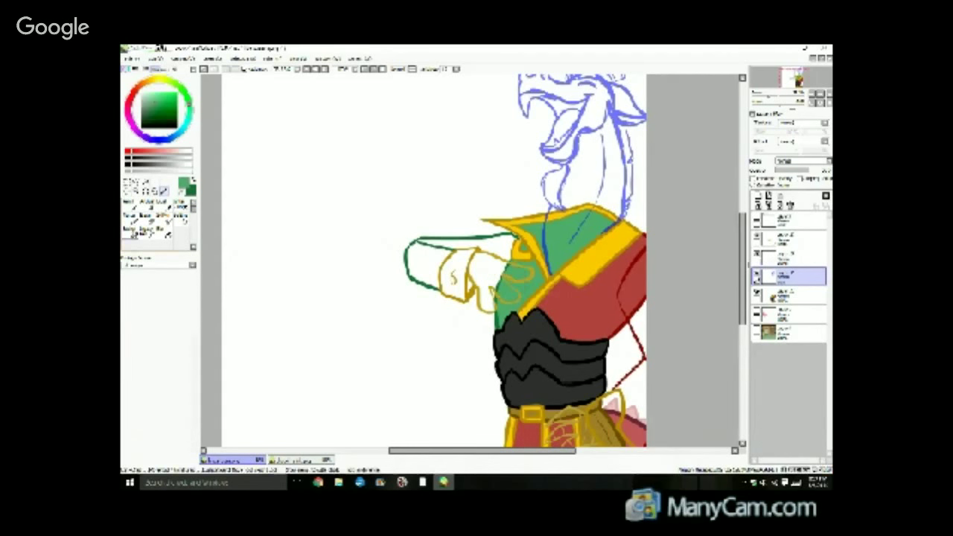
{"action": "left_click", "coordinate": [135, 232]}
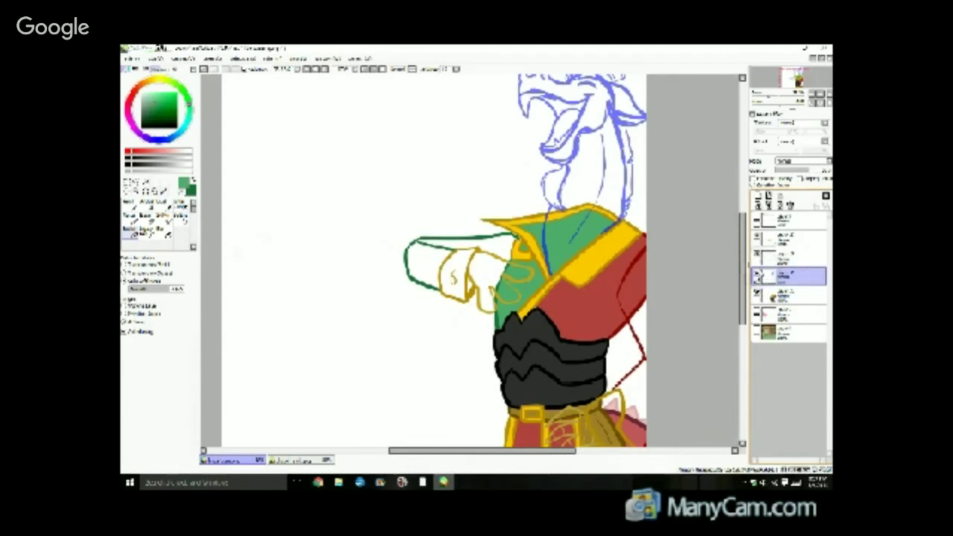
{"action": "left_click", "coordinate": [757, 257]}
{"action": "left_click", "coordinate": [756, 256]}
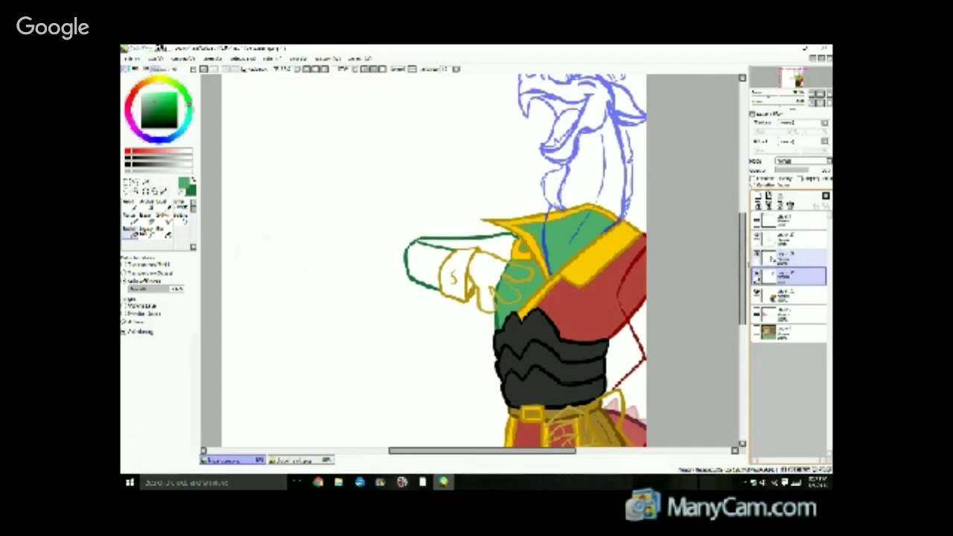
{"action": "left_click", "coordinate": [778, 256]}
{"action": "left_click", "coordinate": [502, 254]}
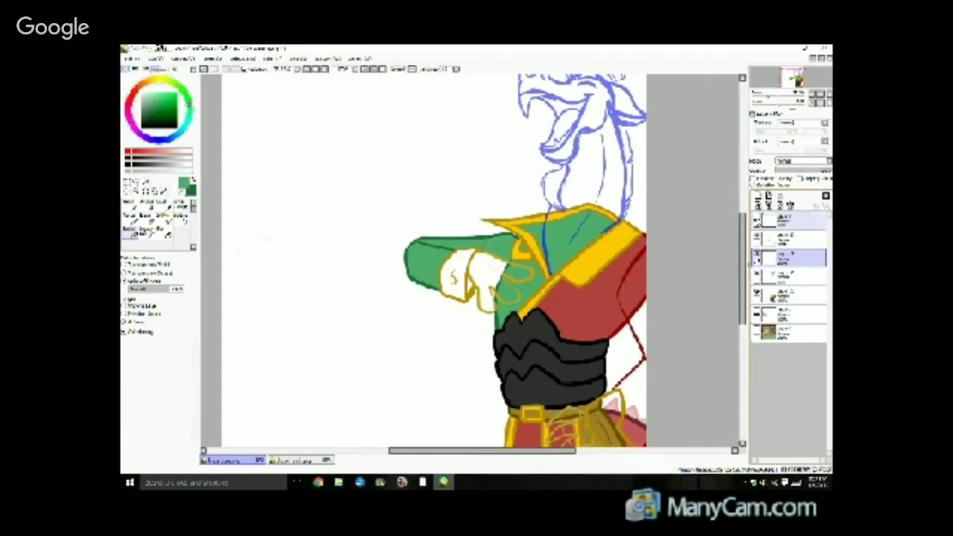
Hide the coloured torso layer and fill the outstretched arm's cuff with the golden yellow sampled from the robe collar.
{"action": "left_click_drag", "start_coordinate": [742, 221], "coordinate": [743, 206]}
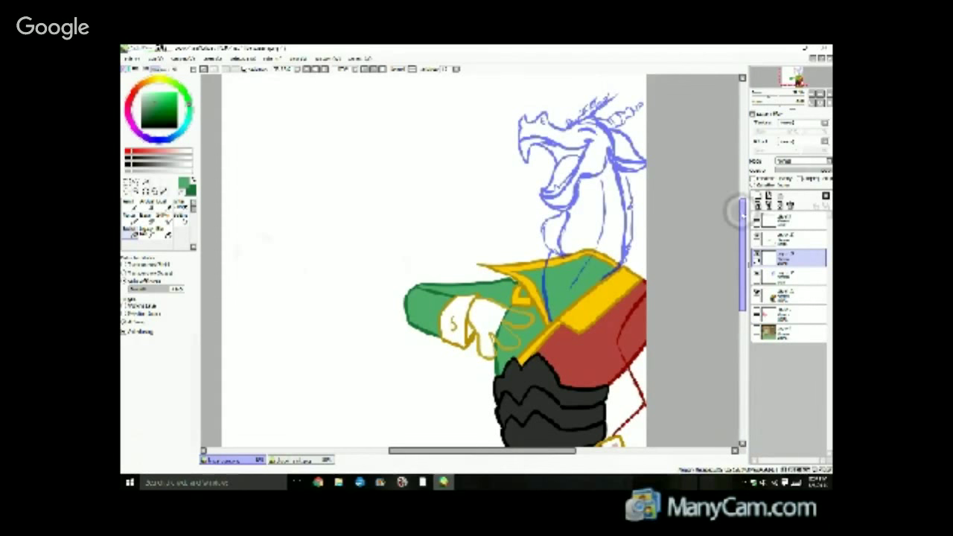
{"action": "mouse_move", "coordinate": [737, 212]}
{"action": "left_mouse_down"}
{"action": "mouse_move", "coordinate": [737, 196]}
{"action": "mouse_move", "coordinate": [718, 268]}
{"action": "mouse_move", "coordinate": [718, 213]}
{"action": "mouse_move", "coordinate": [712, 249]}
{"action": "left_mouse_up"}
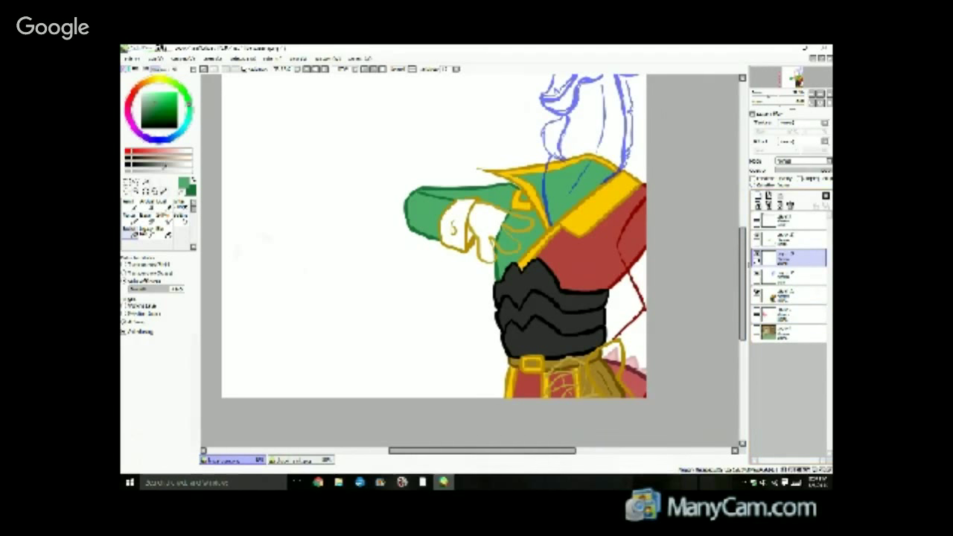
{"action": "left_click", "coordinate": [164, 191]}
{"action": "left_click", "coordinate": [508, 173]}
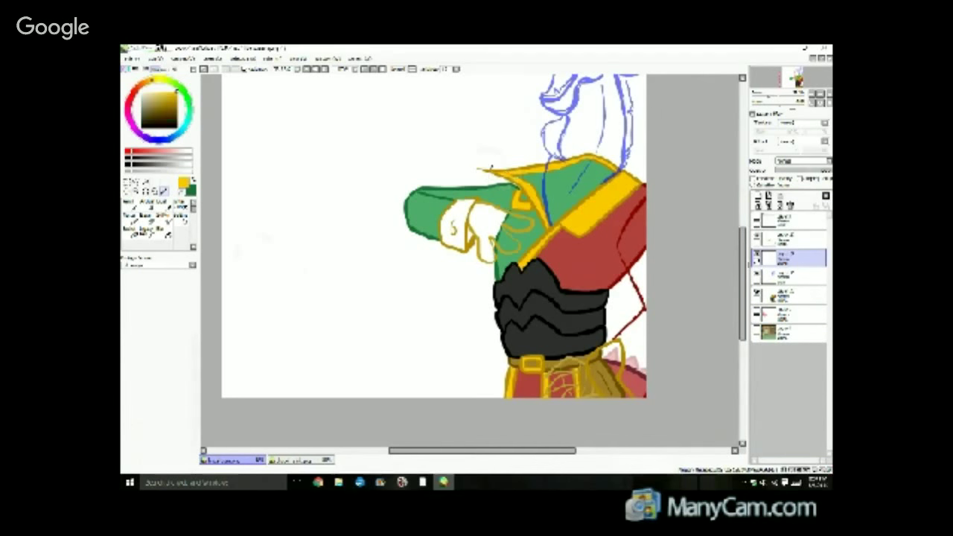
{"action": "left_click", "coordinate": [132, 235]}
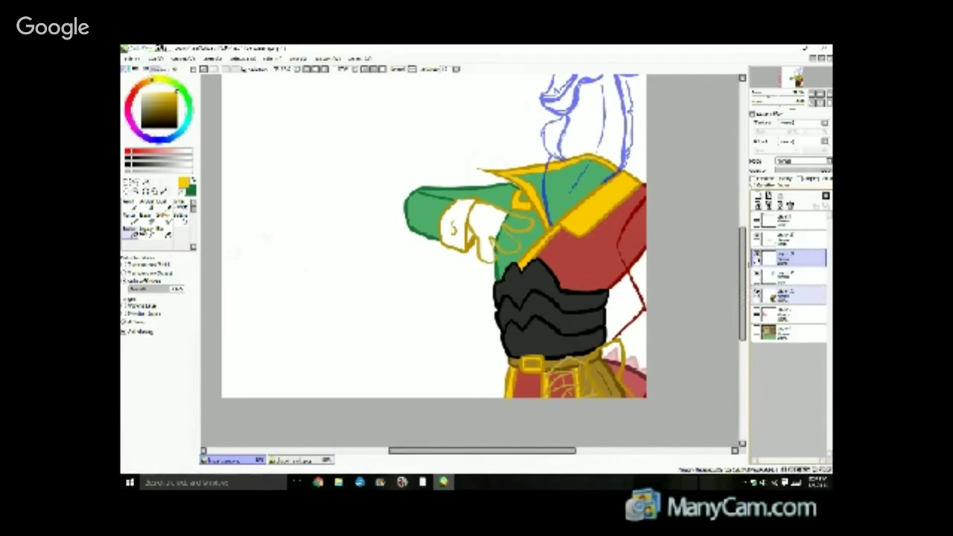
{"action": "left_click", "coordinate": [758, 295]}
{"action": "left_click", "coordinate": [455, 228]}
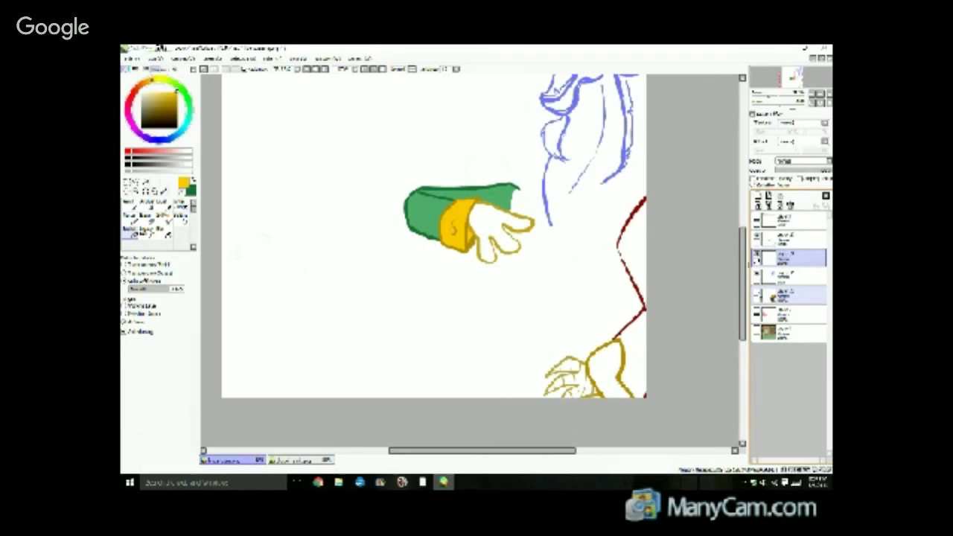
{"action": "left_click", "coordinate": [758, 293]}
{"action": "left_click", "coordinate": [758, 294]}
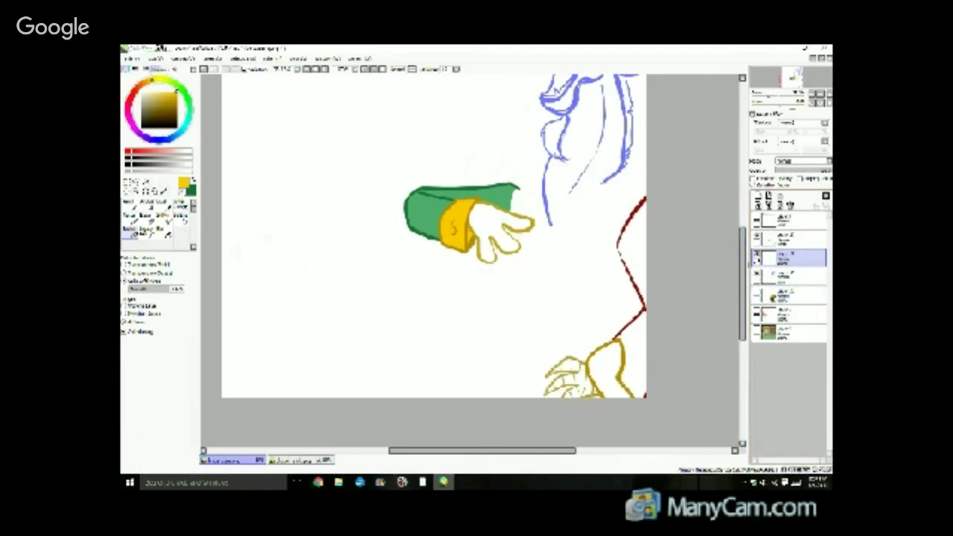
Colour the hands to match the reference picture: fill the lower clawed hand yellow and the outstretched hand tan.
{"action": "left_click", "coordinate": [290, 460]}
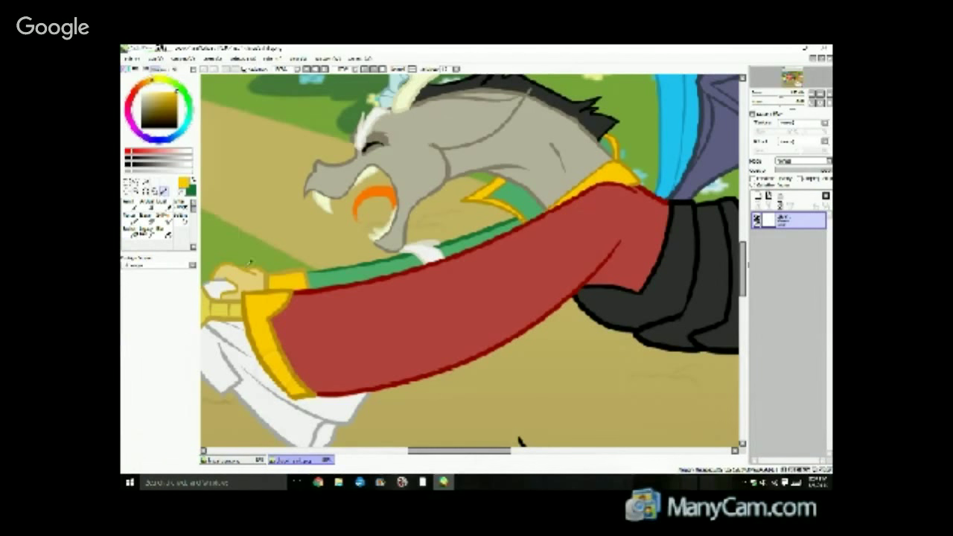
{"action": "left_click", "coordinate": [219, 301], "text": "alt"}
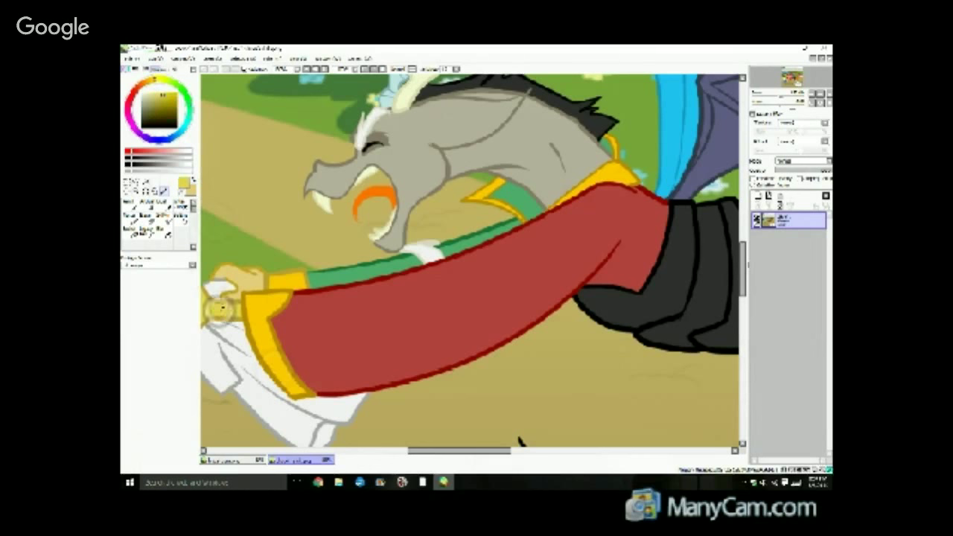
{"action": "left_click", "coordinate": [248, 461]}
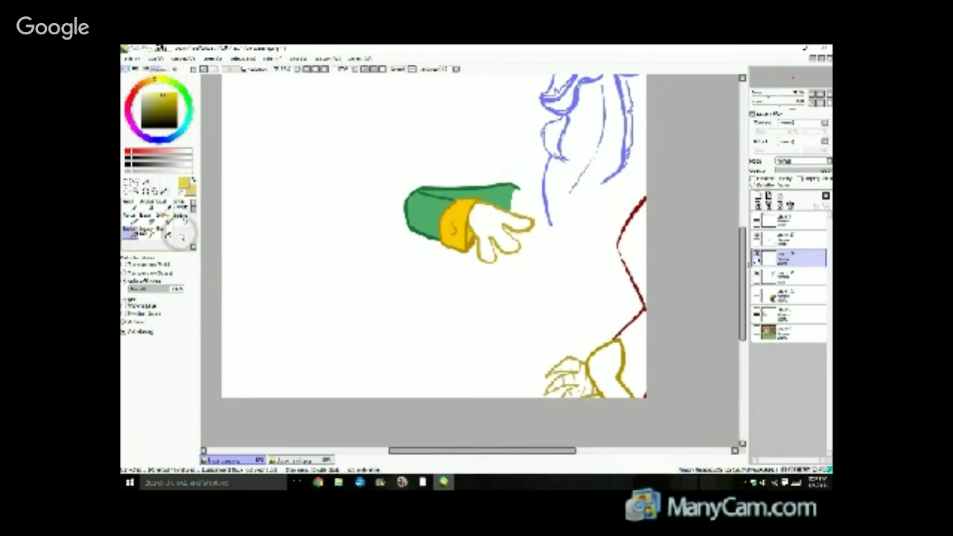
{"action": "mouse_move", "coordinate": [580, 370]}
{"action": "left_mouse_down"}
{"action": "mouse_move", "coordinate": [570, 384]}
{"action": "mouse_move", "coordinate": [585, 388]}
{"action": "mouse_move", "coordinate": [570, 367]}
{"action": "mouse_move", "coordinate": [554, 368]}
{"action": "mouse_move", "coordinate": [585, 393]}
{"action": "left_mouse_up"}
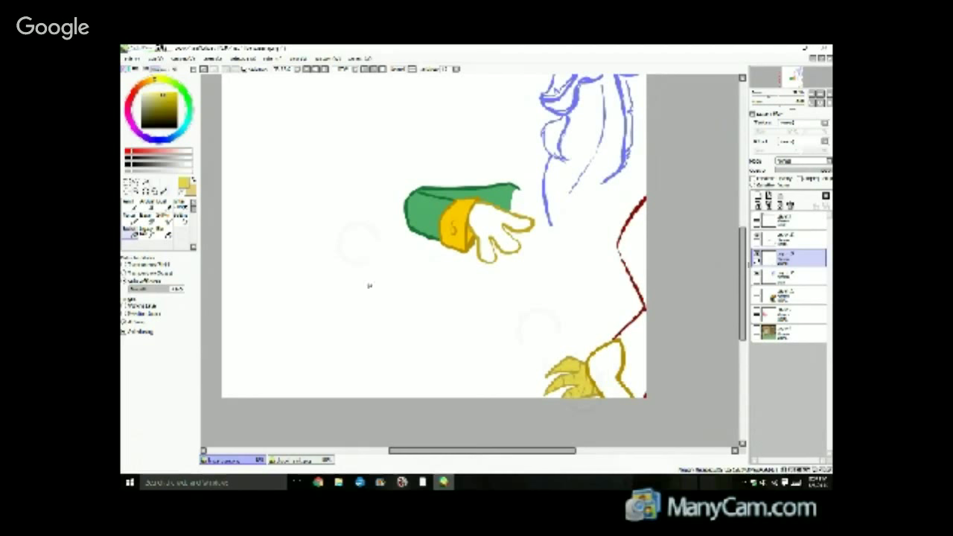
{"action": "left_click", "coordinate": [130, 207]}
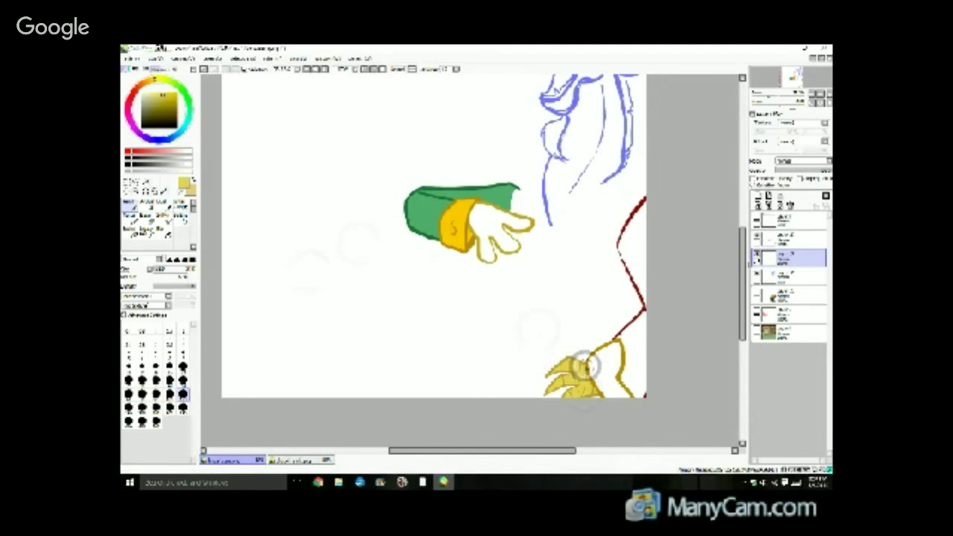
{"action": "left_click_drag", "start_coordinate": [586, 365], "coordinate": [590, 370]}
{"action": "left_click", "coordinate": [129, 229]}
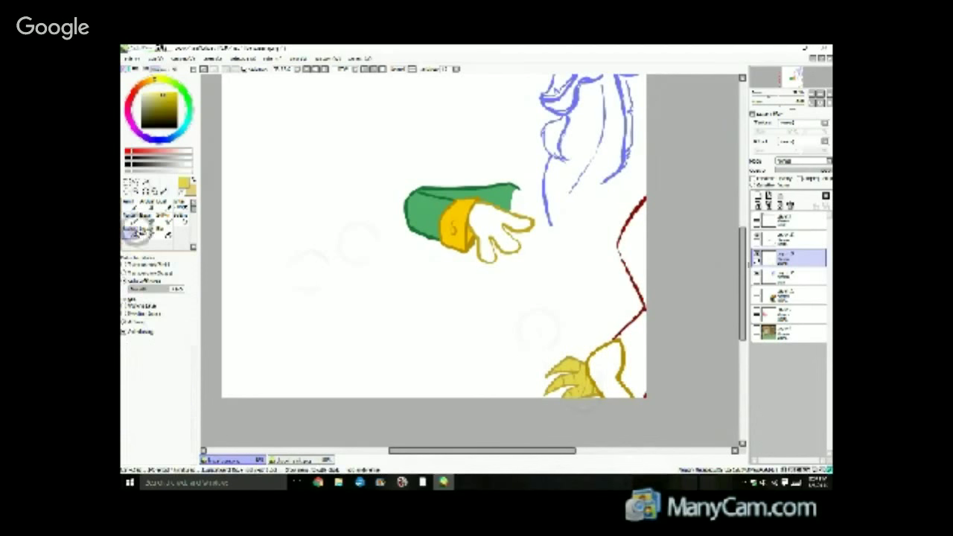
{"action": "left_click", "coordinate": [492, 222]}
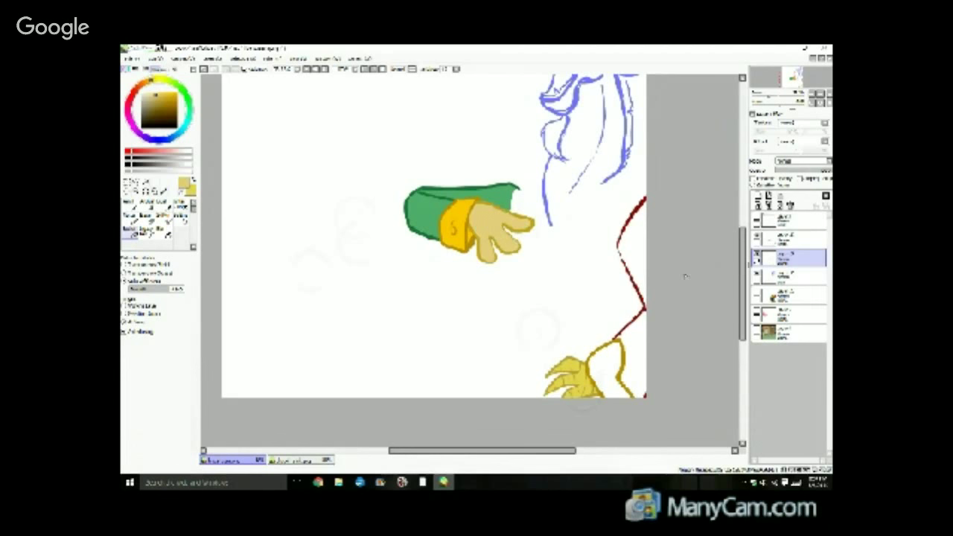
Fill the cuff above the lower clawed hand with the golden yellow sampled from the outstretched arm's cuff.
{"action": "mouse_move", "coordinate": [744, 268]}
{"action": "left_mouse_down"}
{"action": "mouse_move", "coordinate": [743, 254]}
{"action": "mouse_move", "coordinate": [744, 273]}
{"action": "left_mouse_up"}
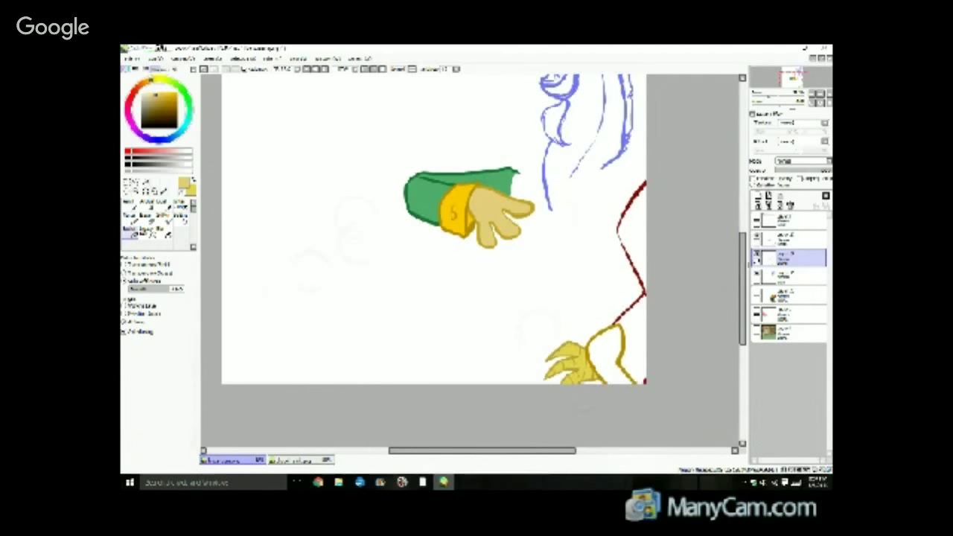
{"action": "left_click", "coordinate": [163, 190]}
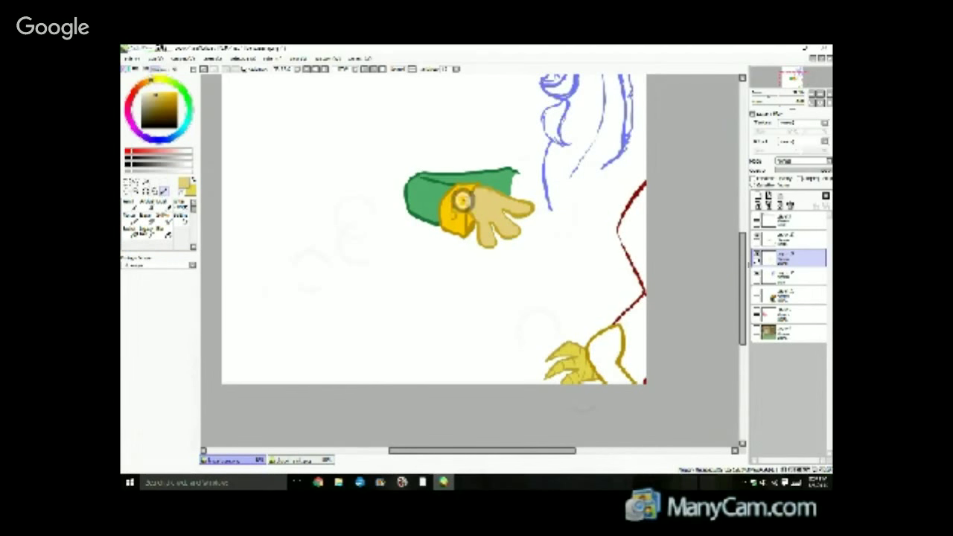
{"action": "left_click", "coordinate": [463, 201]}
{"action": "left_click", "coordinate": [134, 233]}
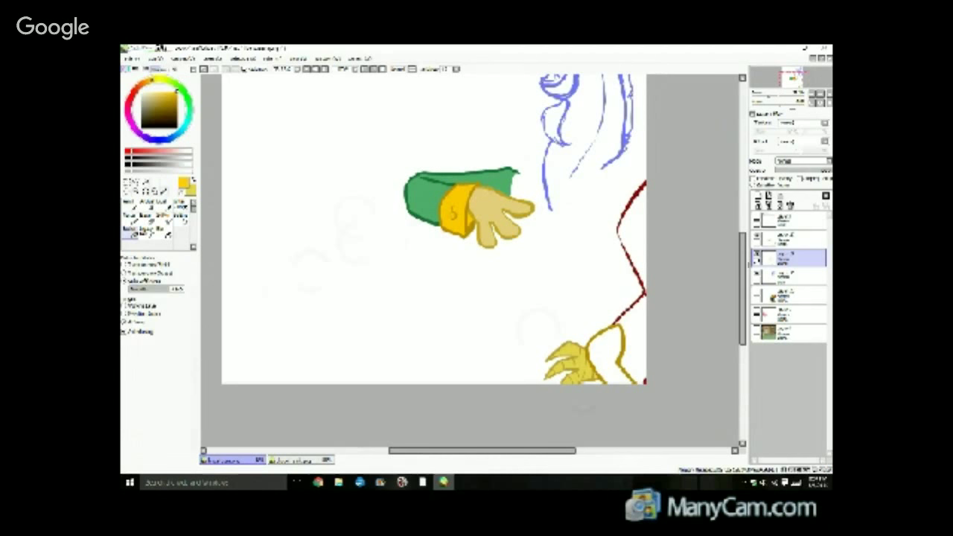
{"action": "left_click", "coordinate": [609, 348]}
Sample the red of the sleeve in the reference picture and fill both parts of the lower arm's sleeve with it.
{"action": "left_click_drag", "start_coordinate": [745, 263], "coordinate": [743, 246]}
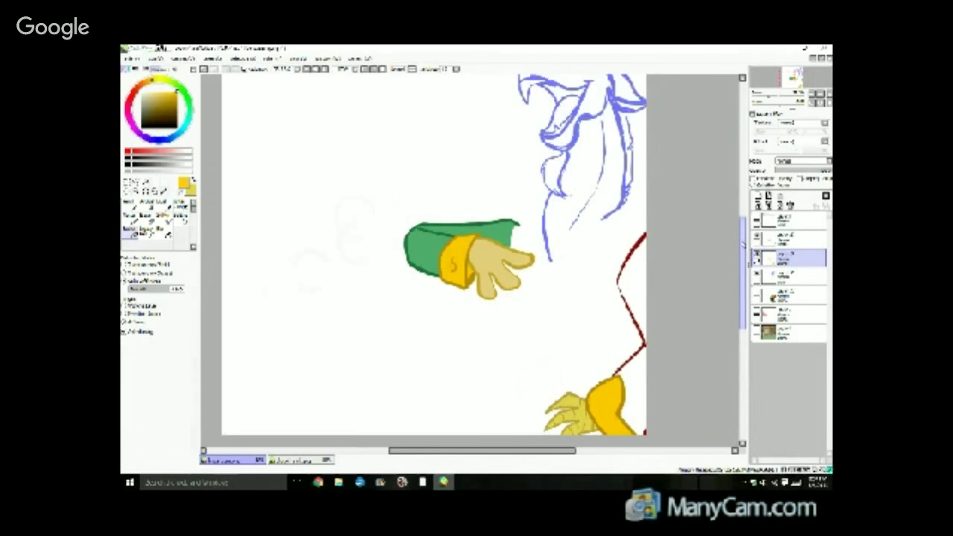
{"action": "left_click", "coordinate": [318, 461]}
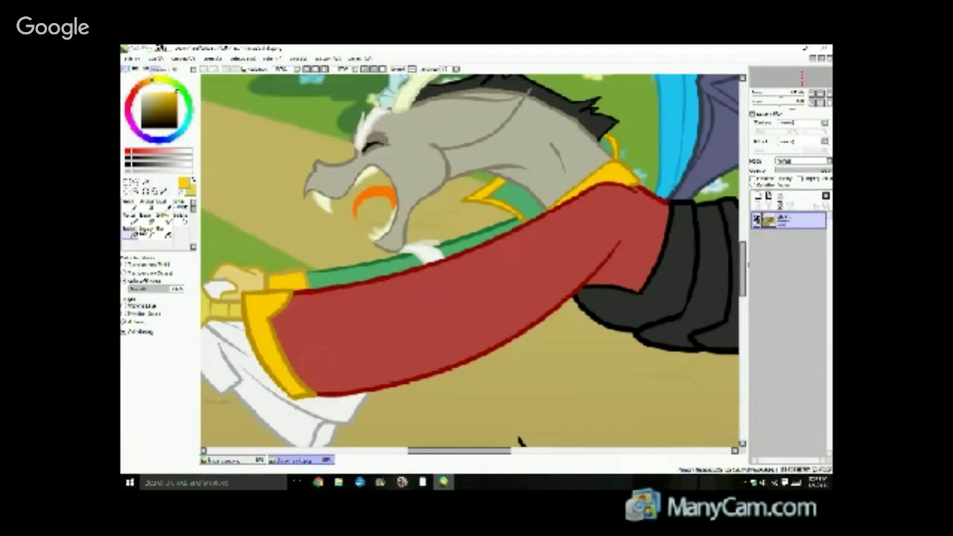
{"action": "left_click", "coordinate": [164, 196]}
{"action": "left_click", "coordinate": [362, 341]}
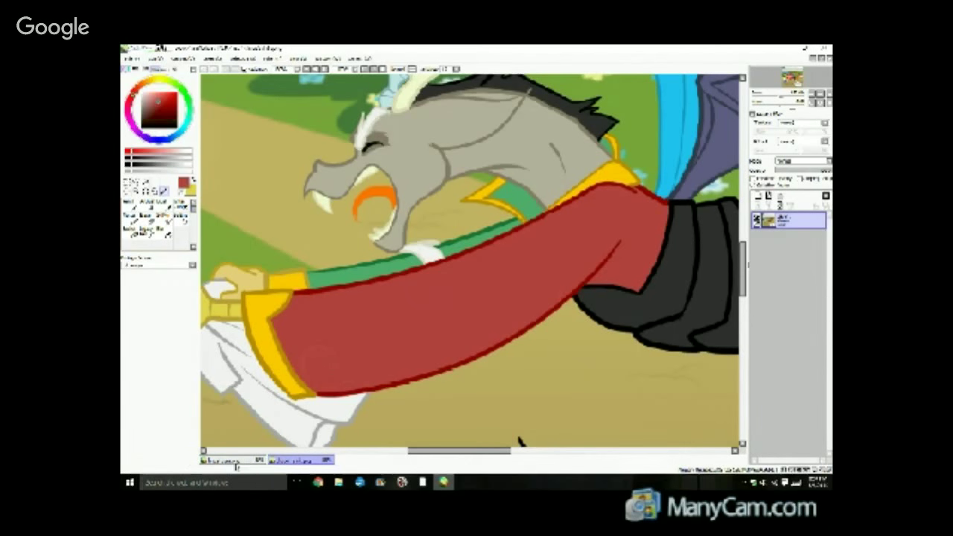
{"action": "left_click", "coordinate": [237, 462]}
{"action": "left_click", "coordinate": [133, 231]}
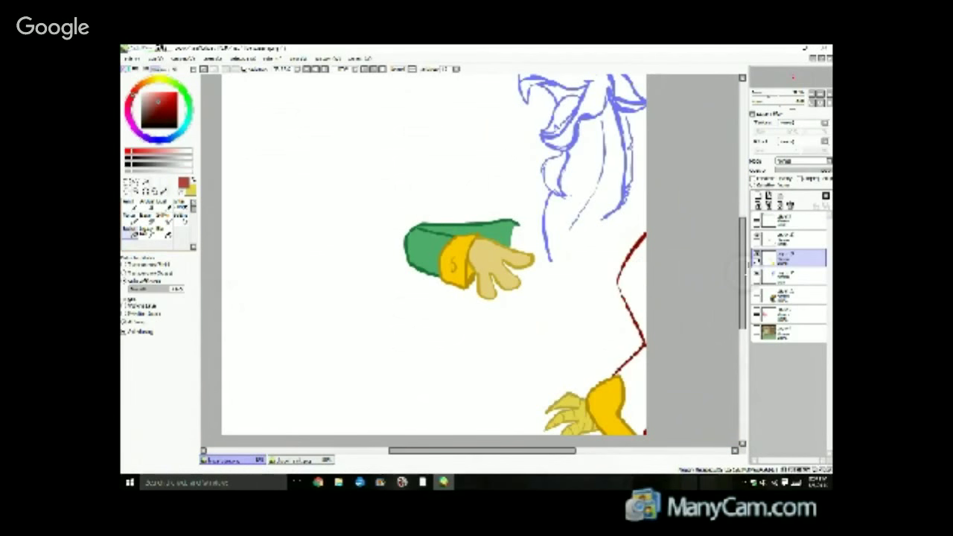
{"action": "left_click", "coordinate": [633, 291]}
{"action": "left_click", "coordinate": [635, 371]}
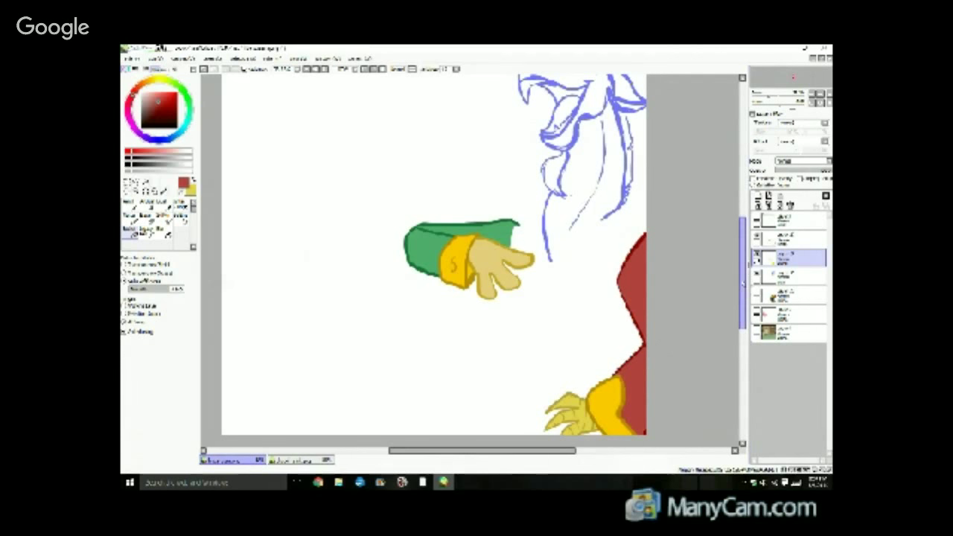
{"action": "scroll", "coordinate": [434, 253], "scroll_direction": "up", "scroll_amount": 3}
{"action": "scroll", "coordinate": [434, 254], "scroll_direction": "down", "scroll_amount": 5}
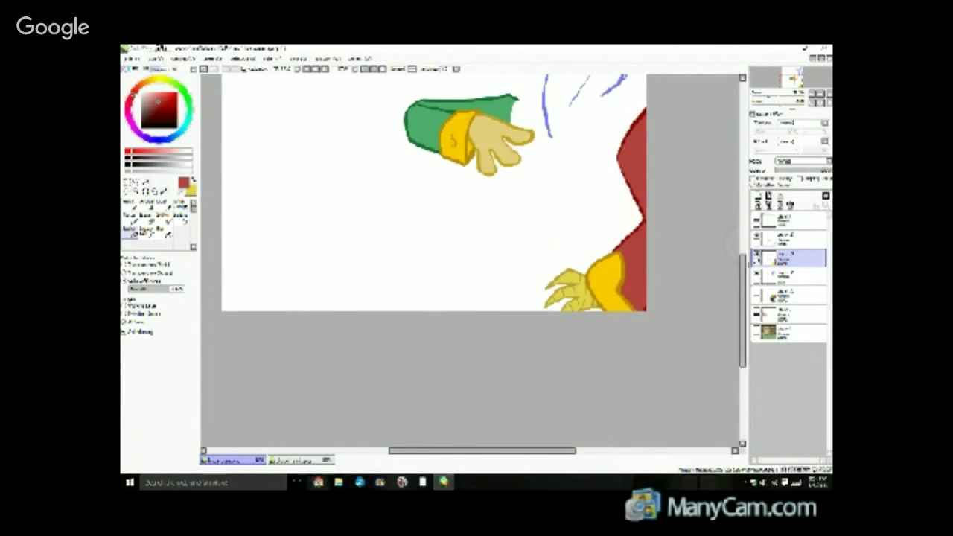
Switch to Chrome and check the YouTube live stream page, including its video, chat and description.
{"action": "mouse_move", "coordinate": [318, 484]}
{"action": "left_click", "coordinate": [274, 445]}
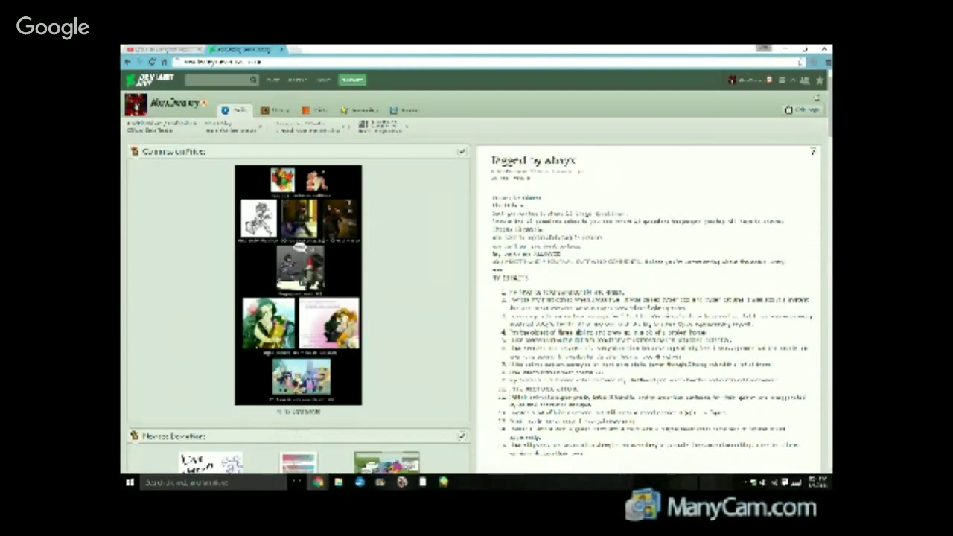
{"action": "left_click", "coordinate": [165, 50]}
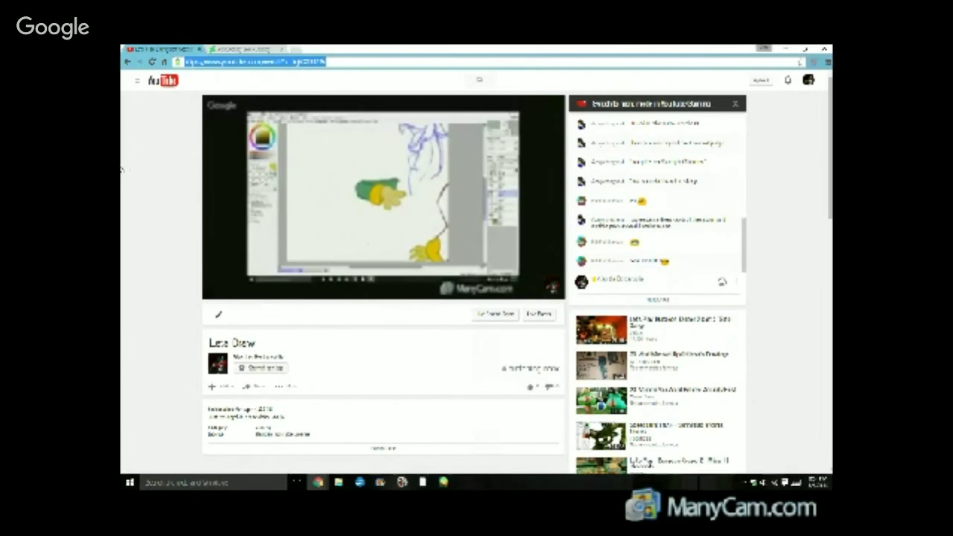
{"action": "scroll", "coordinate": [123, 177], "scroll_direction": "down", "scroll_amount": 1}
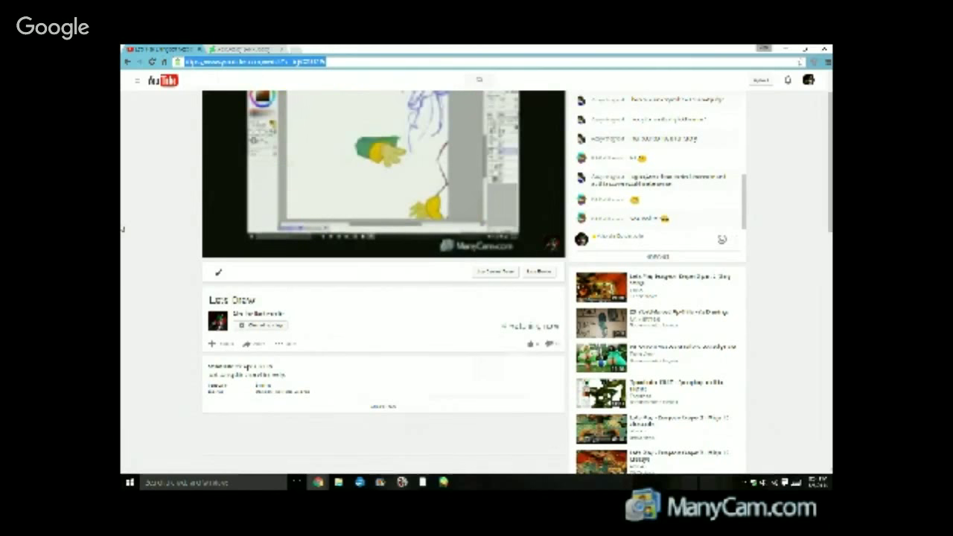
{"action": "scroll", "coordinate": [138, 262], "scroll_direction": "up", "scroll_amount": 1}
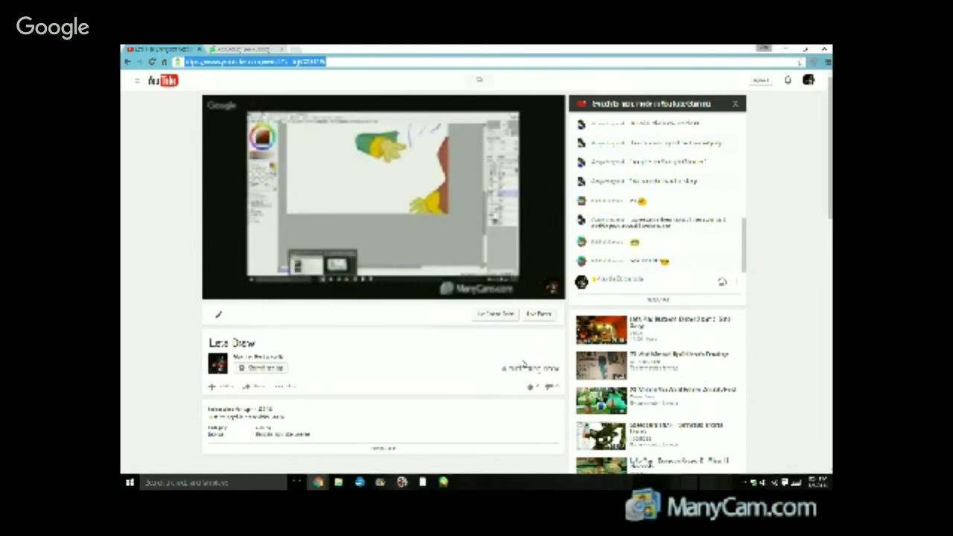
Reload the artist's own DeviantArt profile and look through its newest deviations and watchers.
{"action": "left_click", "coordinate": [225, 49]}
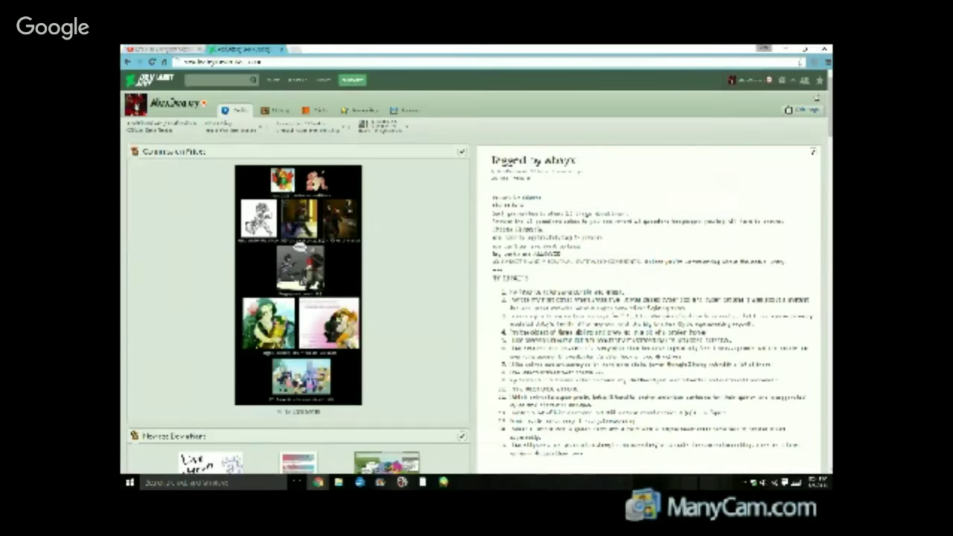
{"action": "left_click", "coordinate": [780, 78]}
{"action": "left_click", "coordinate": [743, 80]}
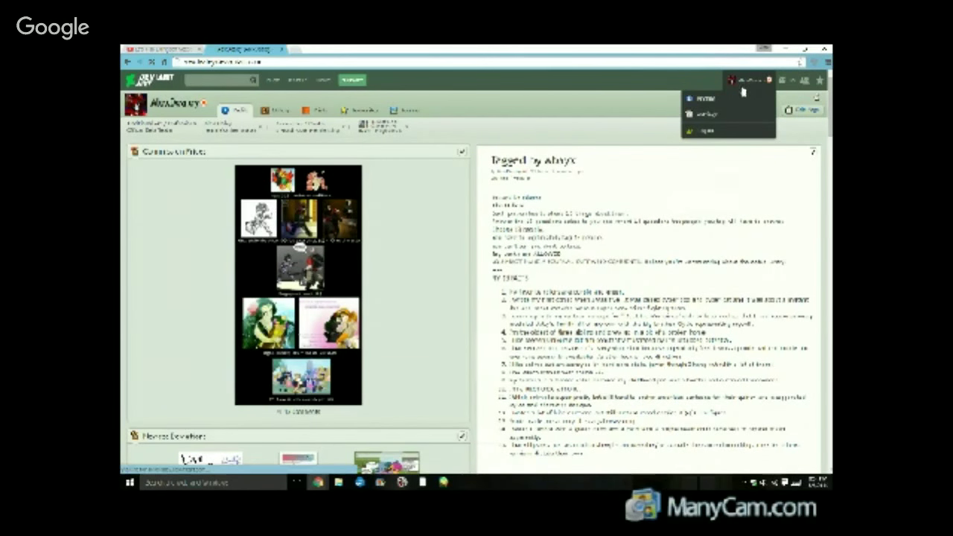
{"action": "left_click", "coordinate": [743, 89]}
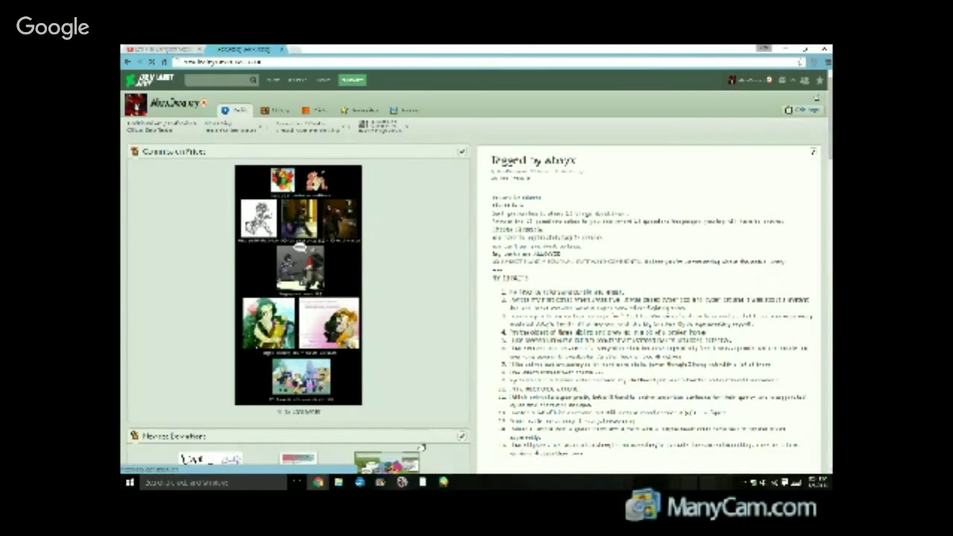
{"action": "scroll", "coordinate": [408, 395], "scroll_direction": "down", "scroll_amount": 5}
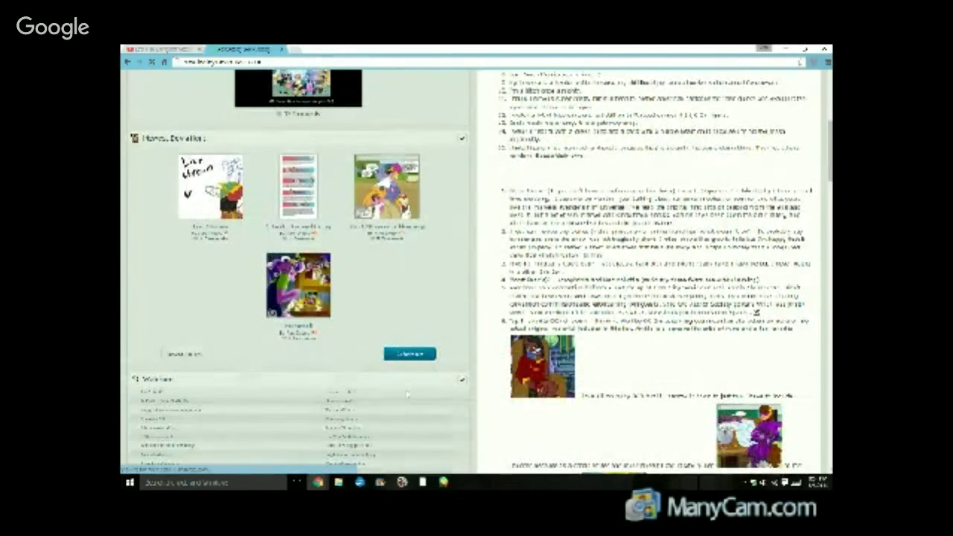
Look further down the DeviantArt profile through its groups and the long question-and-answer text.
{"action": "scroll", "coordinate": [405, 393], "scroll_direction": "down", "scroll_amount": 4}
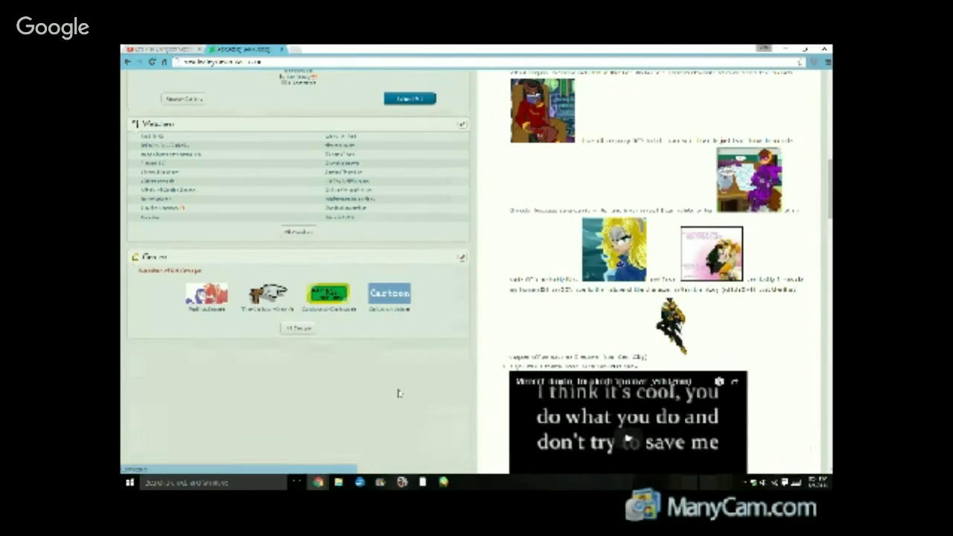
{"action": "scroll", "coordinate": [398, 393], "scroll_direction": "down", "scroll_amount": 6}
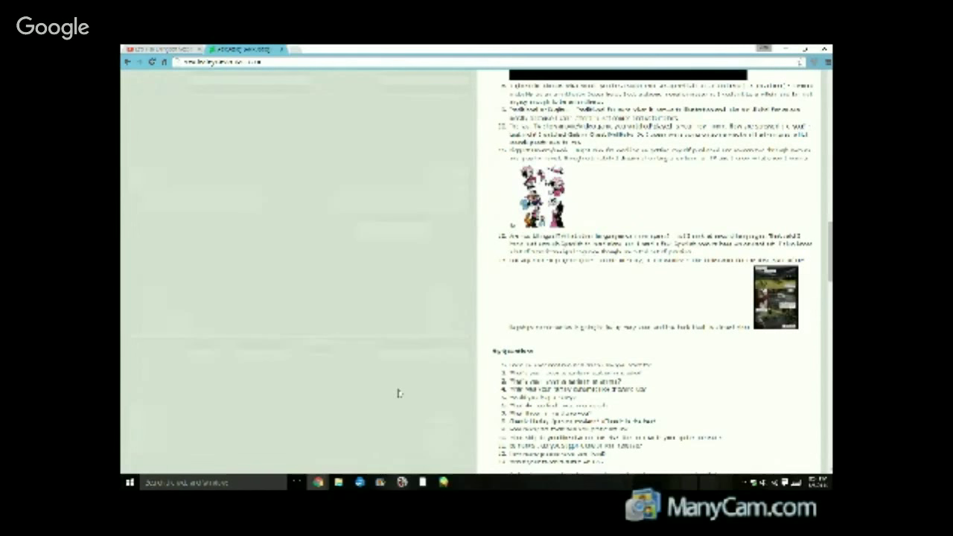
Switch back to PaintTool SAI and sample the grey-brown from the reference character's face for the comic drawing.
{"action": "left_click", "coordinate": [443, 482]}
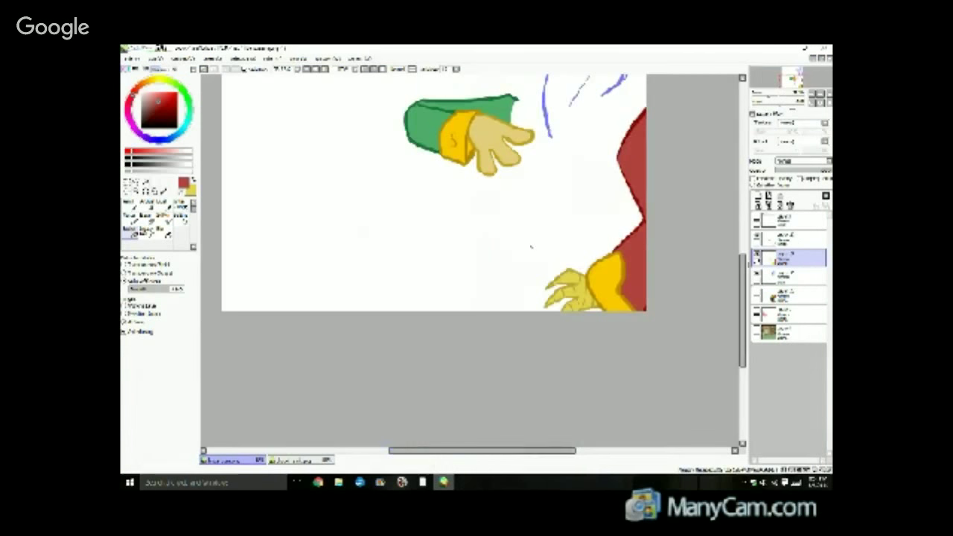
{"action": "scroll", "coordinate": [592, 163], "scroll_direction": "up", "scroll_amount": 4}
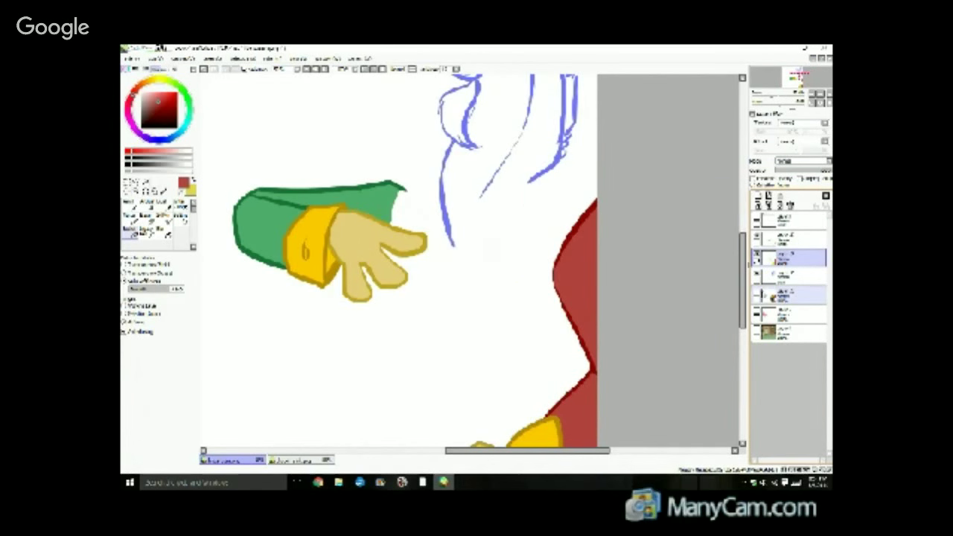
{"action": "left_click", "coordinate": [298, 459]}
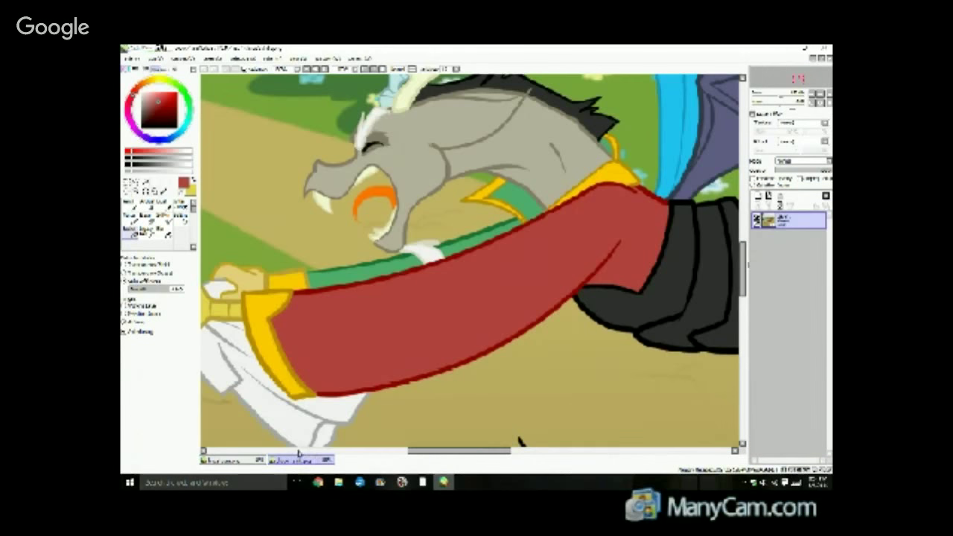
{"action": "left_click", "coordinate": [164, 192]}
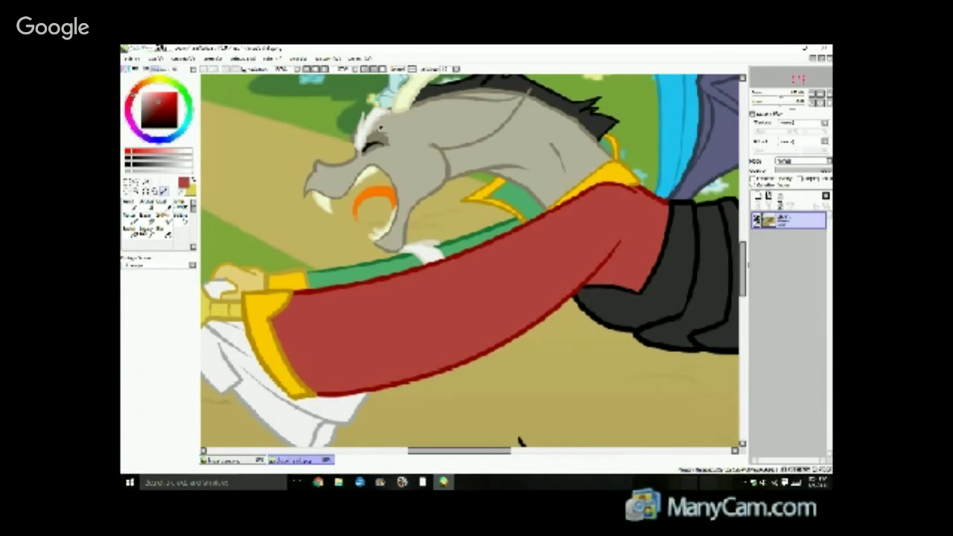
{"action": "left_click", "coordinate": [372, 142]}
{"action": "left_click", "coordinate": [227, 459]}
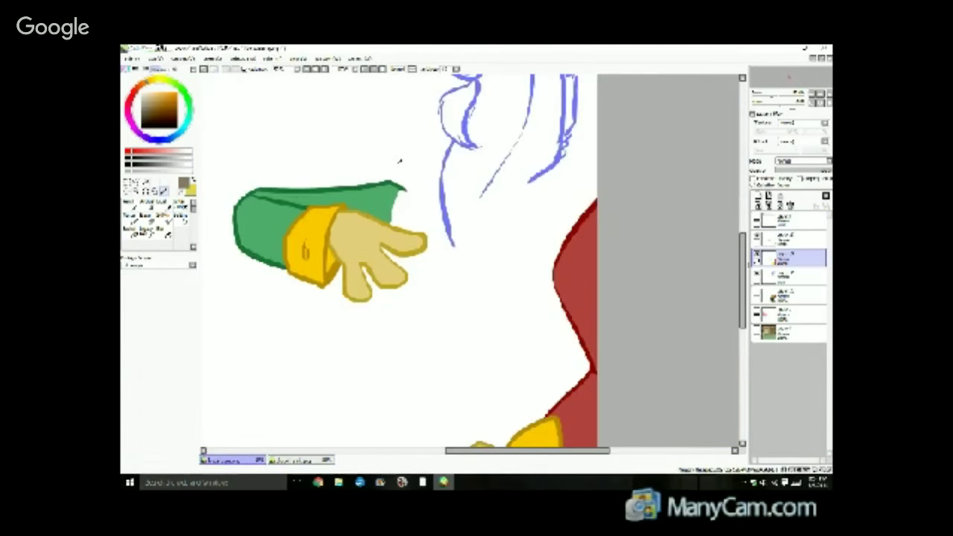
Trace the underside of the lower jaw up to the cheek in grey-brown on the line layer above the coloured sleeves.
{"action": "scroll", "coordinate": [645, 212], "scroll_direction": "down", "scroll_amount": 2}
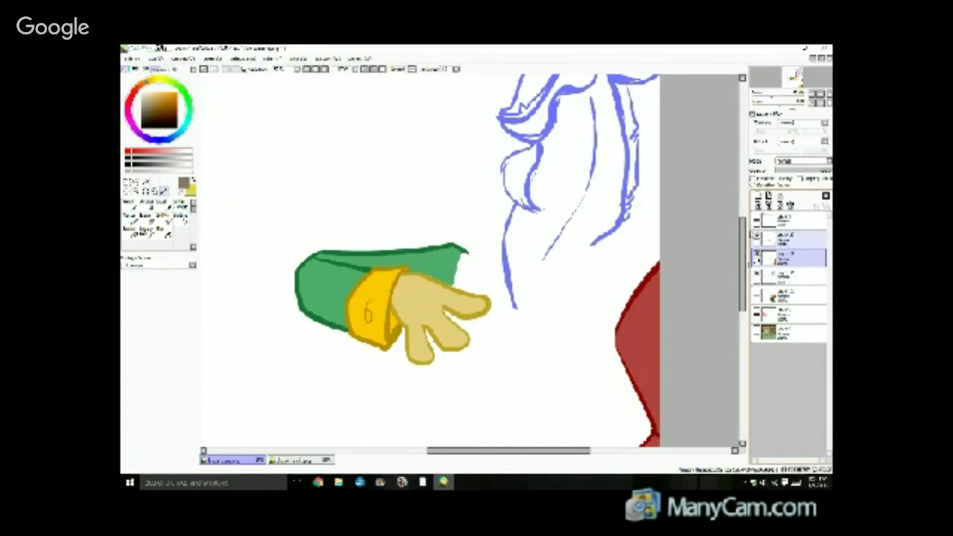
{"action": "left_click_drag", "start_coordinate": [744, 238], "coordinate": [744, 201]}
{"action": "left_click", "coordinate": [786, 238]}
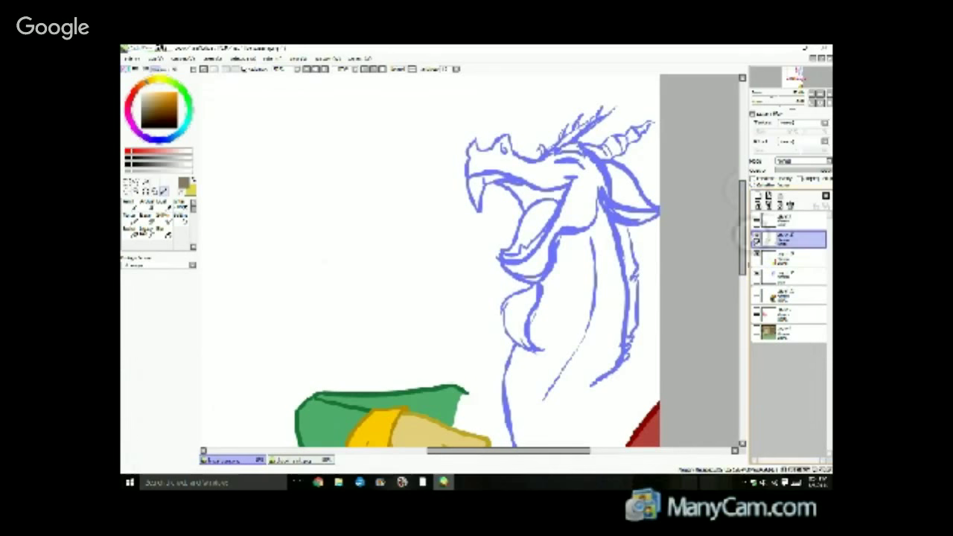
{"action": "scroll", "coordinate": [740, 237], "scroll_direction": "down", "scroll_amount": 2}
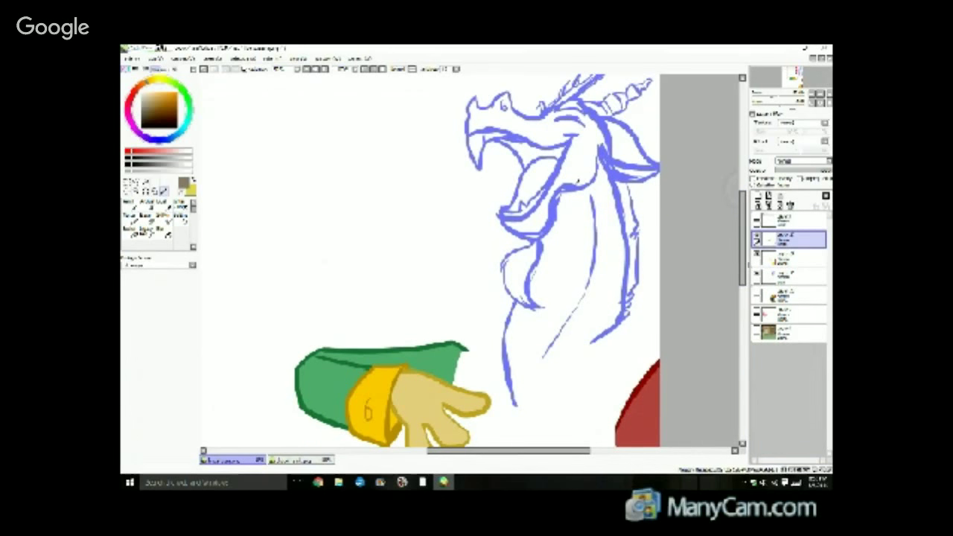
{"action": "left_click", "coordinate": [129, 201]}
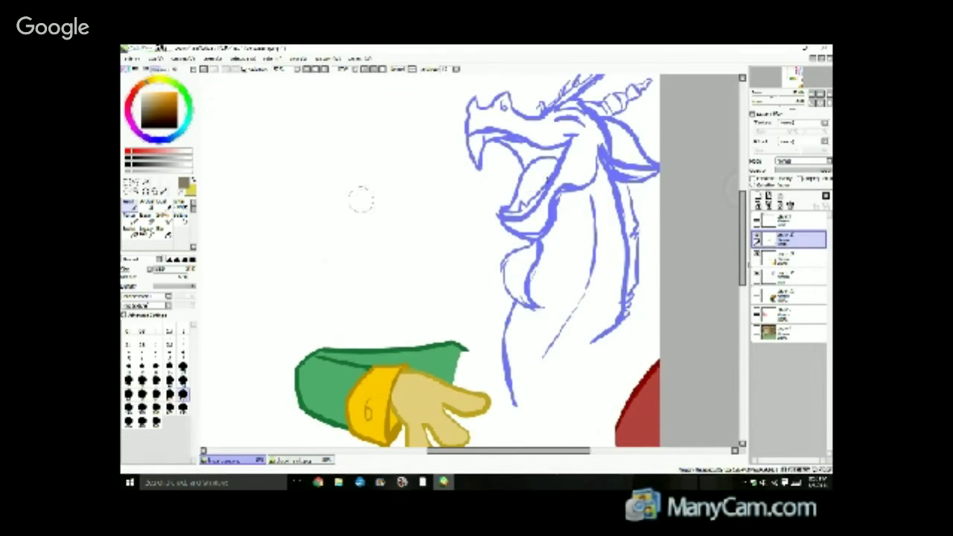
{"action": "left_click", "coordinate": [183, 381]}
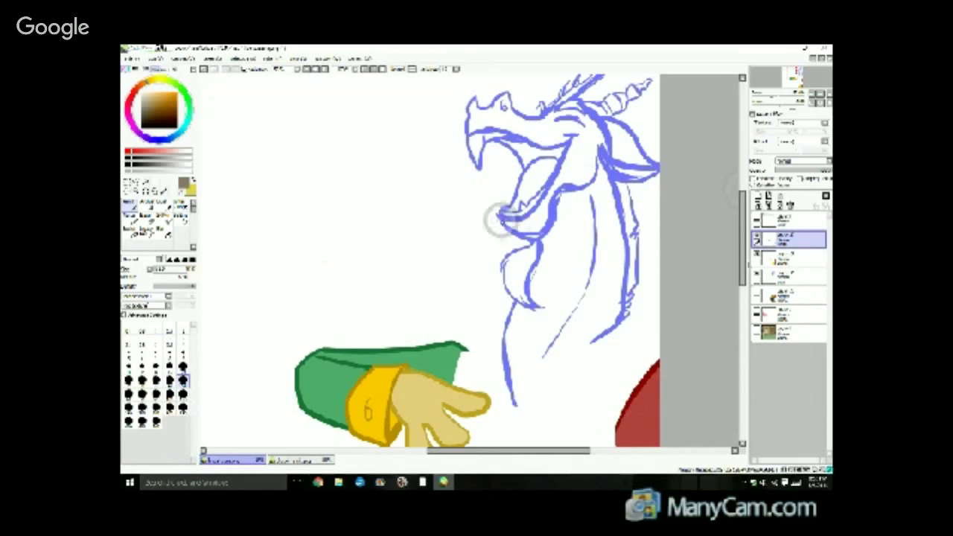
{"action": "left_click_drag", "start_coordinate": [500, 218], "coordinate": [535, 237]}
{"action": "mouse_move", "coordinate": [576, 189]}
{"action": "left_mouse_down"}
{"action": "mouse_move", "coordinate": [596, 173]}
{"action": "mouse_move", "coordinate": [598, 154]}
{"action": "left_mouse_up"}
Lower the opacity of the blue sketch layer and return to the line layer.
{"action": "left_click", "coordinate": [786, 276]}
{"action": "left_click", "coordinate": [790, 170]}
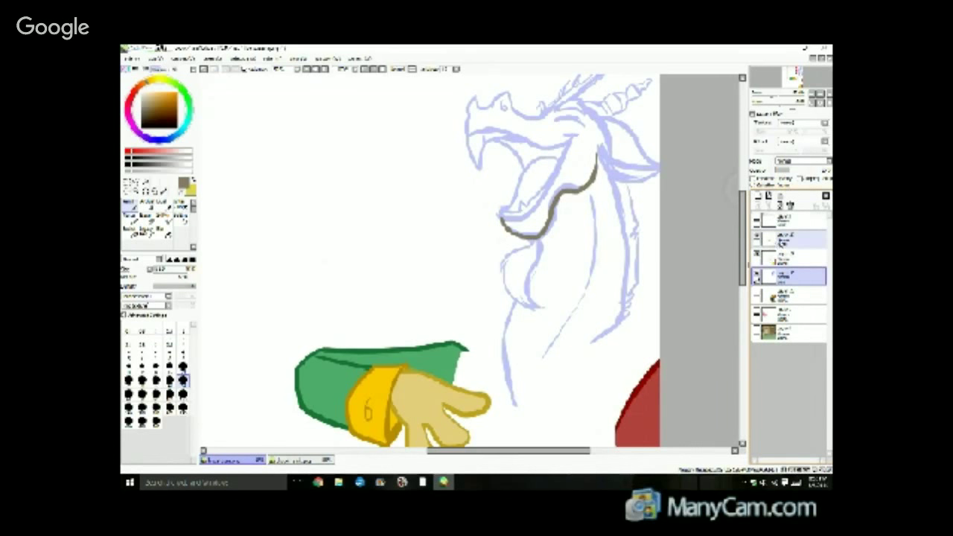
{"action": "left_click", "coordinate": [779, 239]}
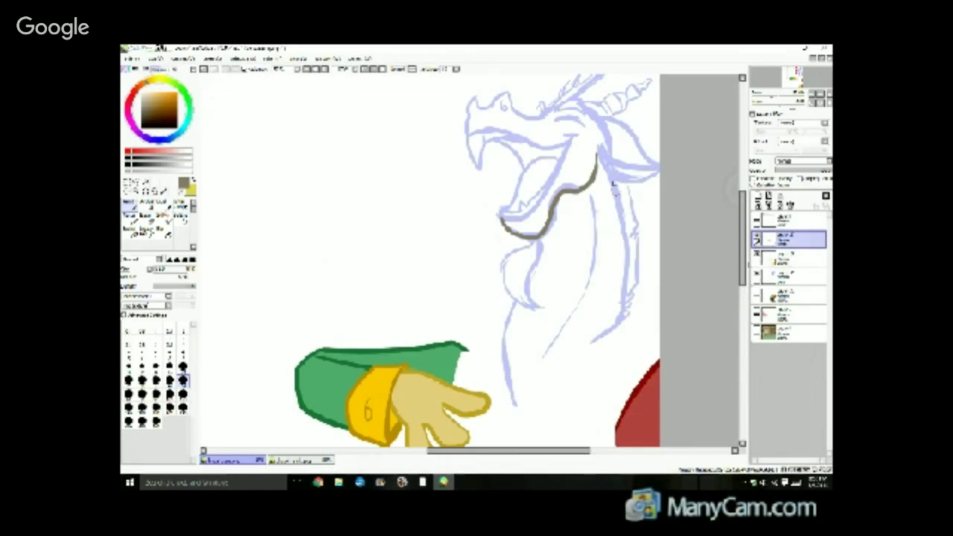
Trace the back, middle and front contour lines of the neck over the faded sketch, redoing strokes that miss.
{"action": "mouse_move", "coordinate": [611, 176]}
{"action": "left_mouse_down"}
{"action": "mouse_move", "coordinate": [623, 226]}
{"action": "mouse_move", "coordinate": [615, 311]}
{"action": "left_mouse_up"}
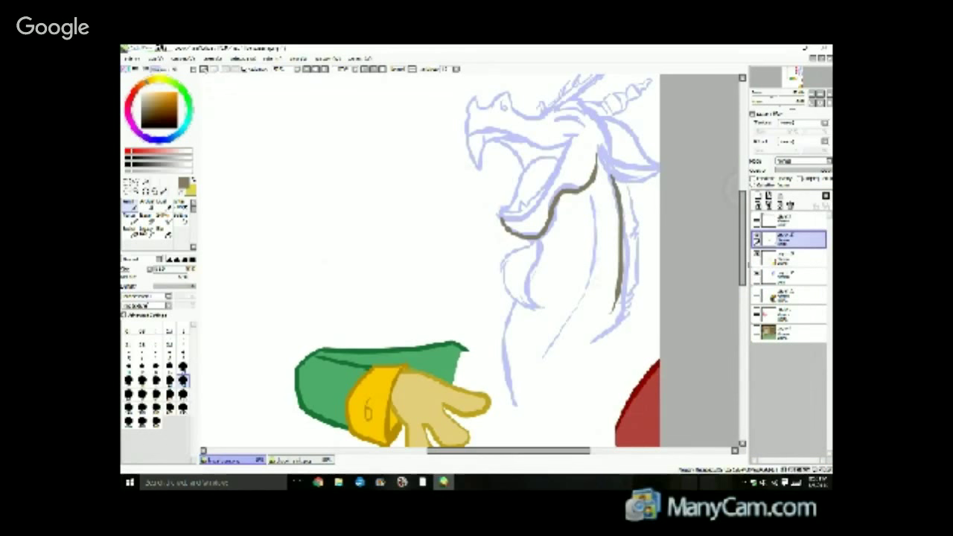
{"action": "left_click", "coordinate": [203, 69]}
{"action": "mouse_move", "coordinate": [607, 172]}
{"action": "left_mouse_down"}
{"action": "mouse_move", "coordinate": [627, 259]}
{"action": "mouse_move", "coordinate": [623, 321]}
{"action": "mouse_move", "coordinate": [600, 345]}
{"action": "mouse_move", "coordinate": [607, 322]}
{"action": "mouse_move", "coordinate": [625, 313]}
{"action": "mouse_move", "coordinate": [584, 350]}
{"action": "left_mouse_up"}
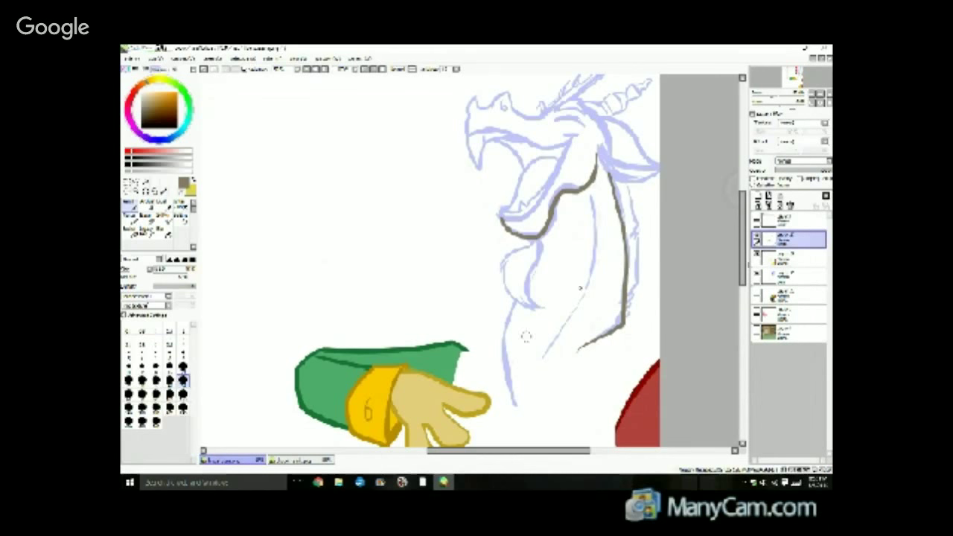
{"action": "mouse_move", "coordinate": [594, 196]}
{"action": "left_mouse_down"}
{"action": "mouse_move", "coordinate": [596, 266]}
{"action": "mouse_move", "coordinate": [531, 368]}
{"action": "left_mouse_up"}
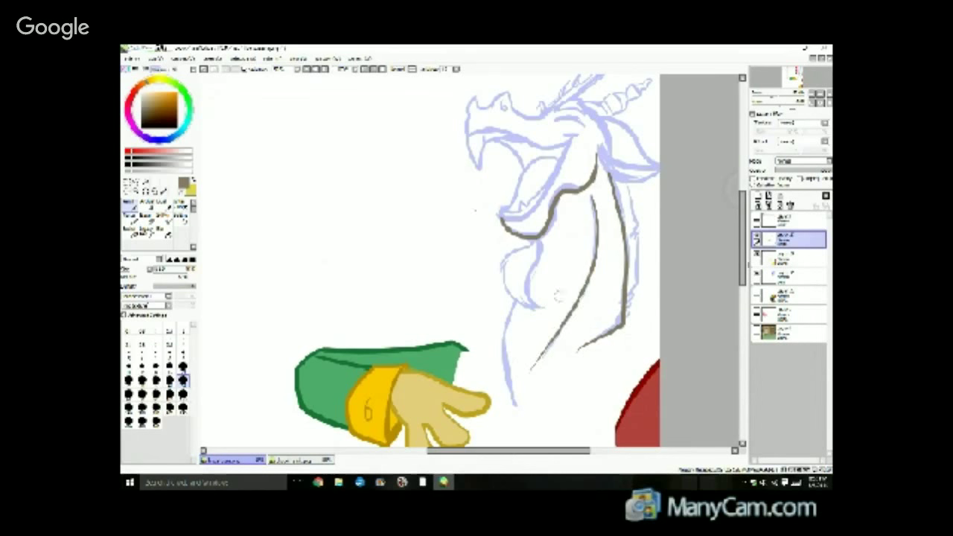
{"action": "key", "text": "ctrl+z"}
{"action": "mouse_move", "coordinate": [594, 195]}
{"action": "left_mouse_down"}
{"action": "mouse_move", "coordinate": [592, 266]}
{"action": "mouse_move", "coordinate": [549, 364]}
{"action": "left_mouse_up"}
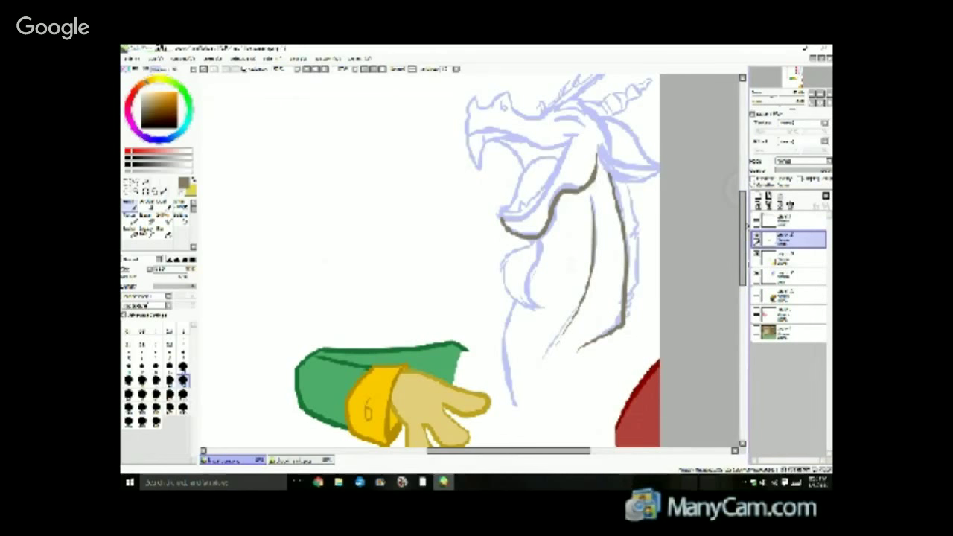
{"action": "mouse_move", "coordinate": [744, 225]}
{"action": "left_mouse_down"}
{"action": "mouse_move", "coordinate": [743, 189]}
{"action": "mouse_move", "coordinate": [743, 237]}
{"action": "left_mouse_up"}
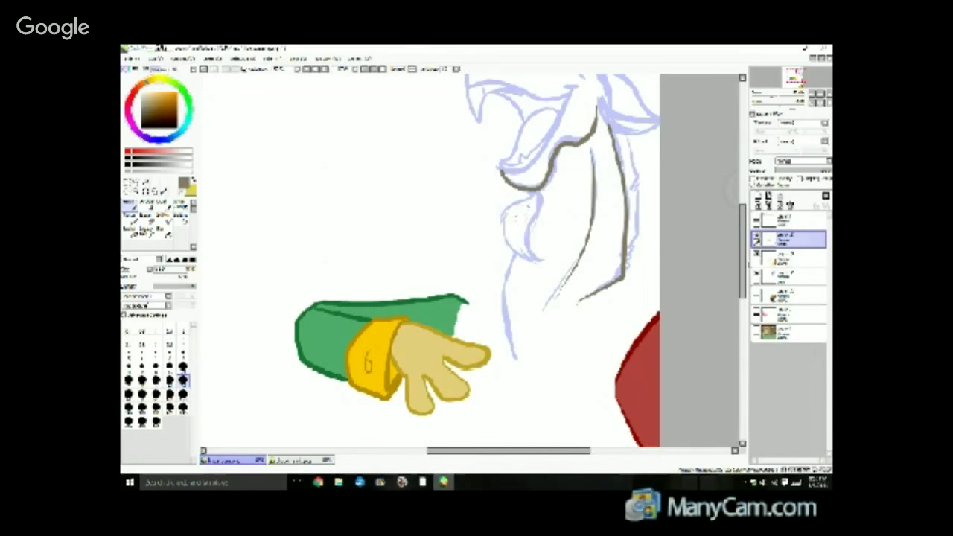
{"action": "mouse_move", "coordinate": [535, 202]}
{"action": "left_mouse_down"}
{"action": "mouse_move", "coordinate": [510, 253]}
{"action": "mouse_move", "coordinate": [499, 321]}
{"action": "mouse_move", "coordinate": [519, 359]}
{"action": "left_mouse_up"}
Make the coloured robe and collar layer visible together with the neck lines.
{"action": "left_click", "coordinate": [757, 255]}
{"action": "left_click", "coordinate": [756, 255]}
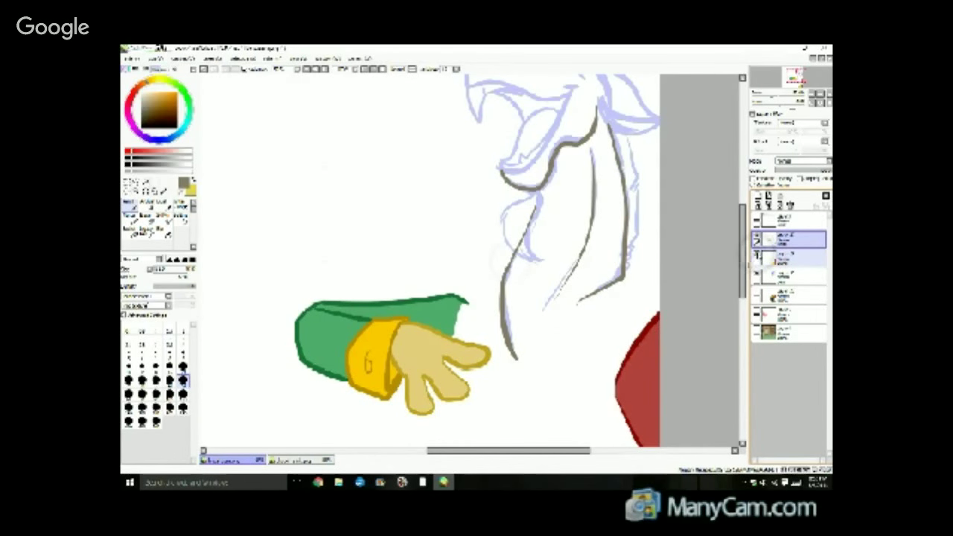
{"action": "left_click", "coordinate": [757, 276]}
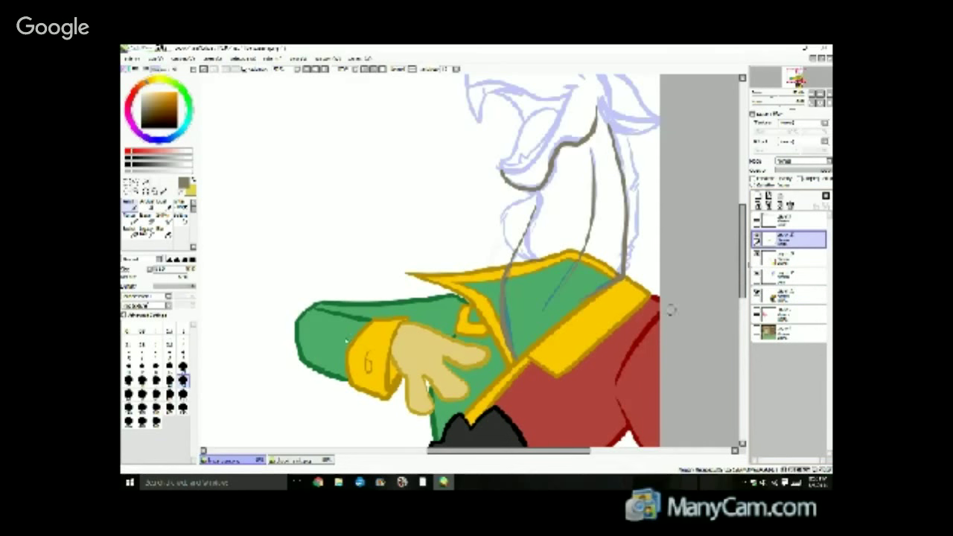
{"action": "left_click", "coordinate": [147, 219]}
{"action": "left_click", "coordinate": [183, 379]}
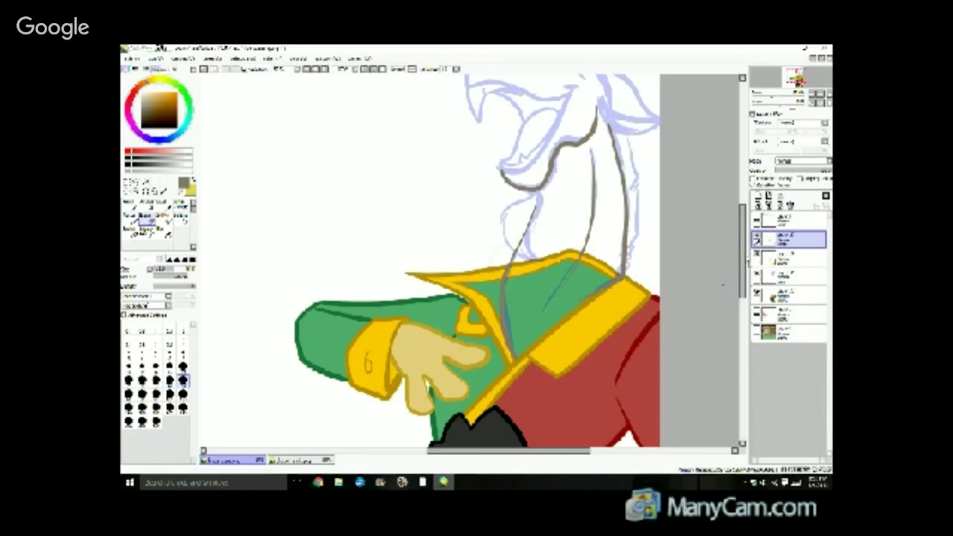
Trace the snout with its nostril bumps and the upper mouth line in grey-brown with the pen.
{"action": "mouse_move", "coordinate": [736, 259]}
{"action": "left_mouse_down"}
{"action": "mouse_move", "coordinate": [733, 214]}
{"action": "mouse_move", "coordinate": [734, 231]}
{"action": "left_mouse_up"}
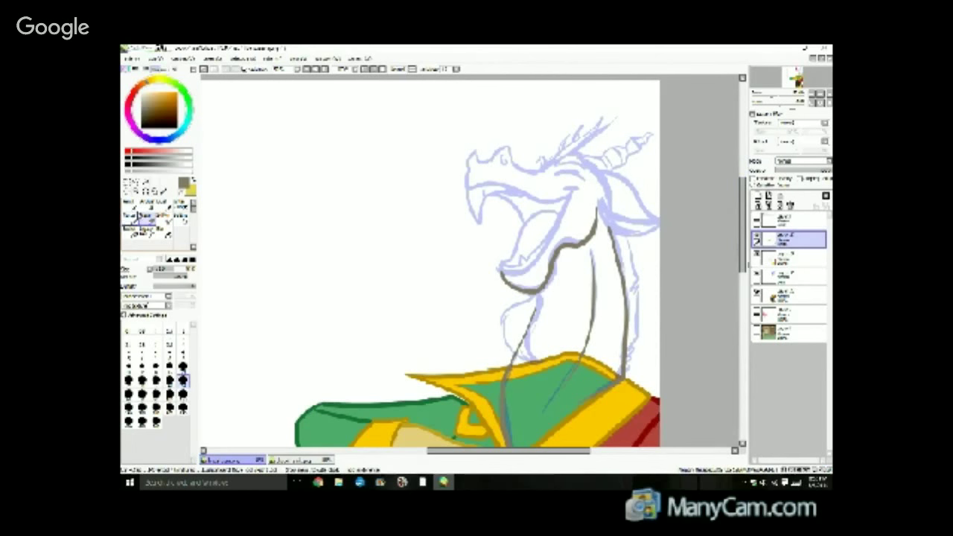
{"action": "left_click", "coordinate": [128, 202]}
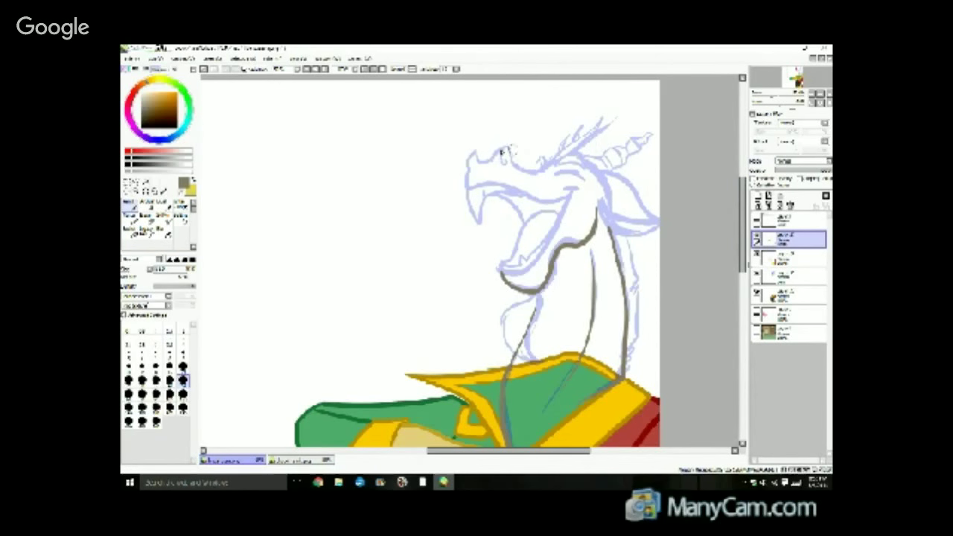
{"action": "left_click_drag", "start_coordinate": [494, 157], "coordinate": [510, 149]}
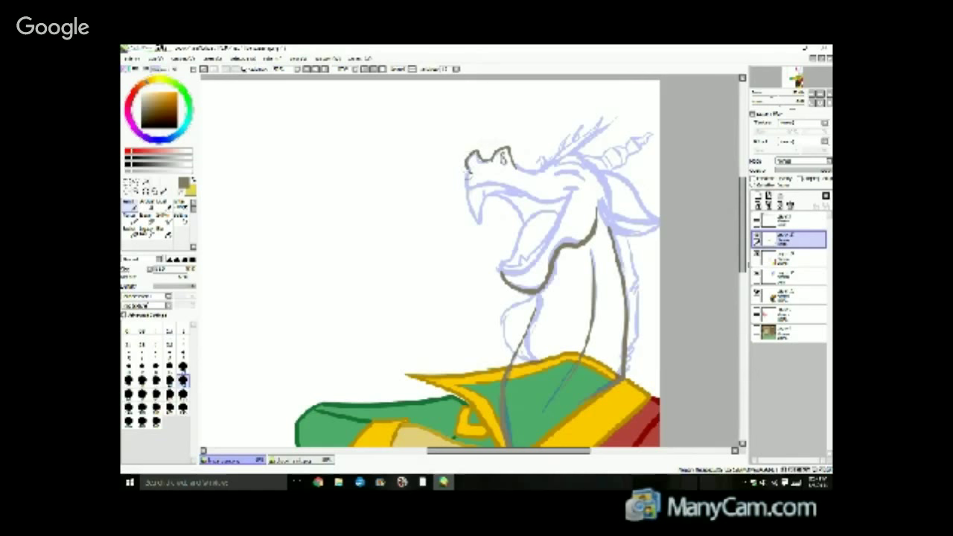
{"action": "mouse_move", "coordinate": [469, 171]}
{"action": "left_mouse_down"}
{"action": "mouse_move", "coordinate": [470, 192]}
{"action": "mouse_move", "coordinate": [559, 203]}
{"action": "mouse_move", "coordinate": [570, 188]}
{"action": "mouse_move", "coordinate": [538, 255]}
{"action": "mouse_move", "coordinate": [501, 278]}
{"action": "left_mouse_up"}
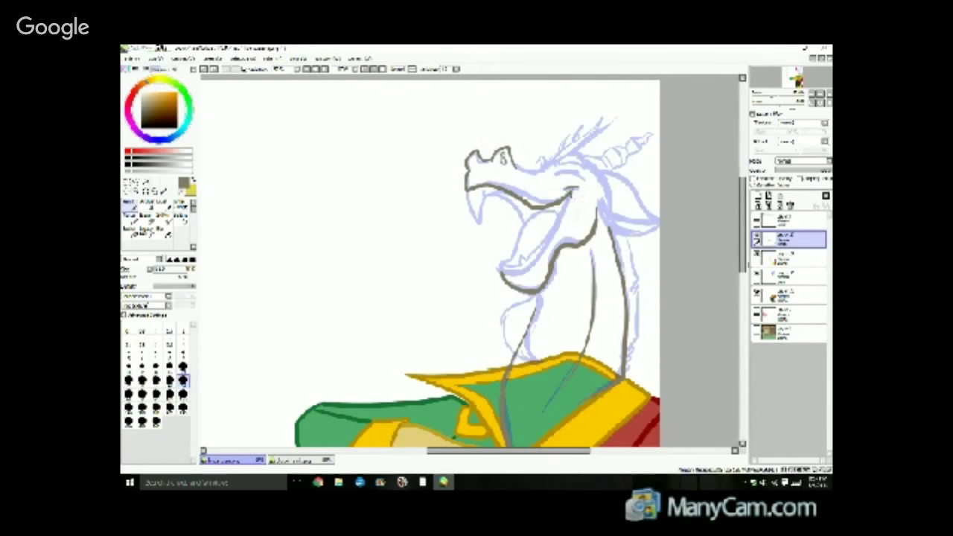
Trace the inner edge of the open lower jaw from the mouth corner to the chin, redoing the first stroke.
{"action": "mouse_move", "coordinate": [575, 191]}
{"action": "left_mouse_down"}
{"action": "mouse_move", "coordinate": [557, 216]}
{"action": "mouse_move", "coordinate": [581, 227]}
{"action": "mouse_move", "coordinate": [575, 245]}
{"action": "mouse_move", "coordinate": [498, 278]}
{"action": "left_mouse_up"}
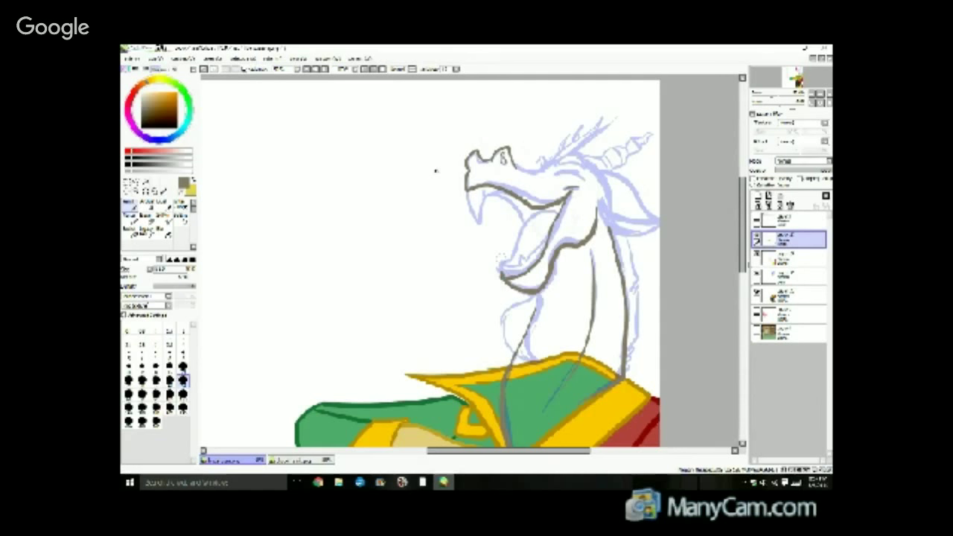
{"action": "left_click", "coordinate": [206, 69]}
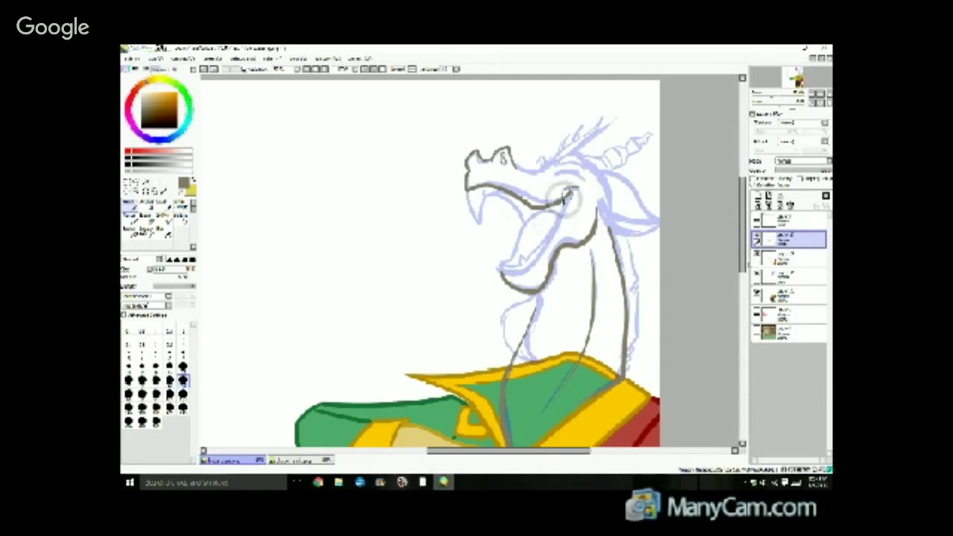
{"action": "left_click_drag", "start_coordinate": [574, 191], "coordinate": [552, 227]}
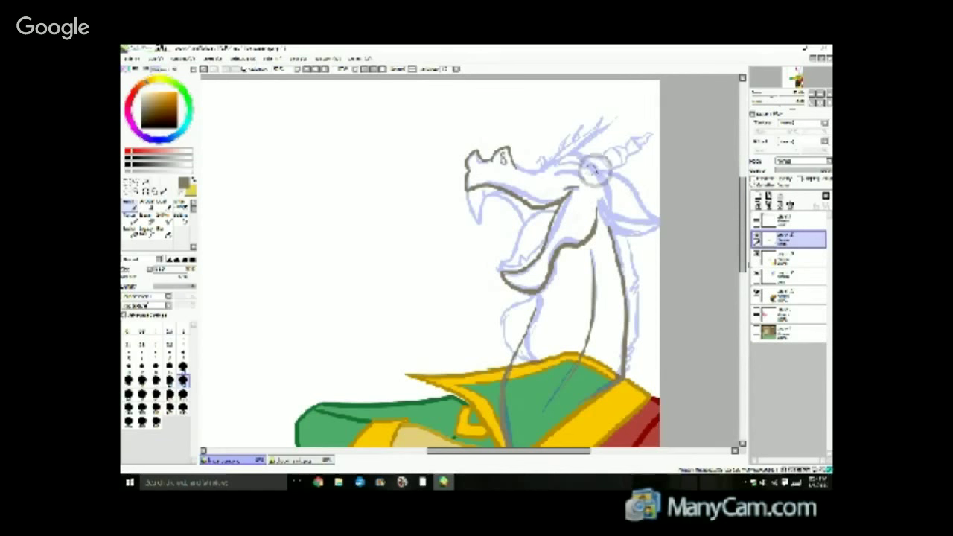
Trace the ear's upper and lower outlines behind the head out to the canvas edge, undoing and redrawing faulty strokes.
{"action": "mouse_move", "coordinate": [592, 171]}
{"action": "left_mouse_down"}
{"action": "mouse_move", "coordinate": [623, 187]}
{"action": "mouse_move", "coordinate": [663, 224]}
{"action": "left_mouse_up"}
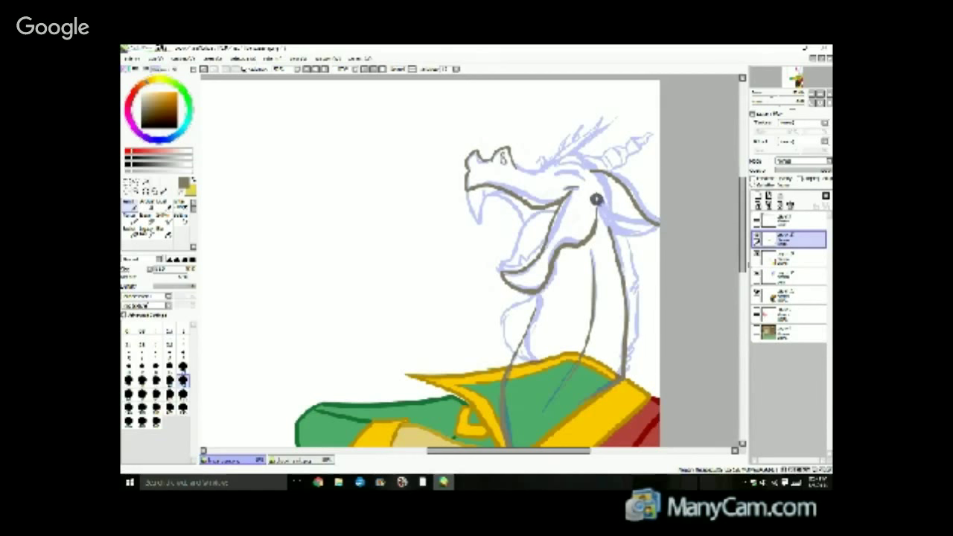
{"action": "key", "text": "ctrl+z"}
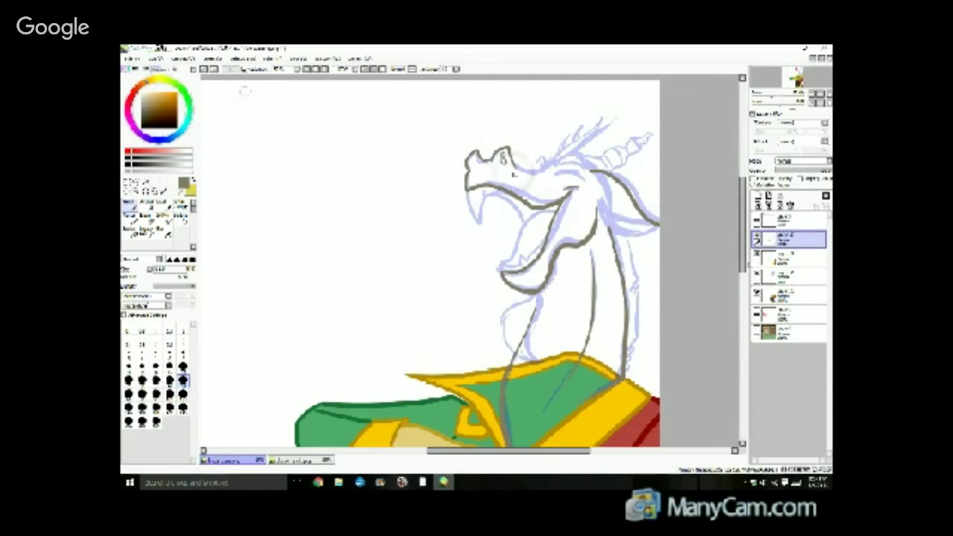
{"action": "mouse_move", "coordinate": [598, 202]}
{"action": "left_mouse_down"}
{"action": "mouse_move", "coordinate": [641, 246]}
{"action": "mouse_move", "coordinate": [667, 239]}
{"action": "left_mouse_up"}
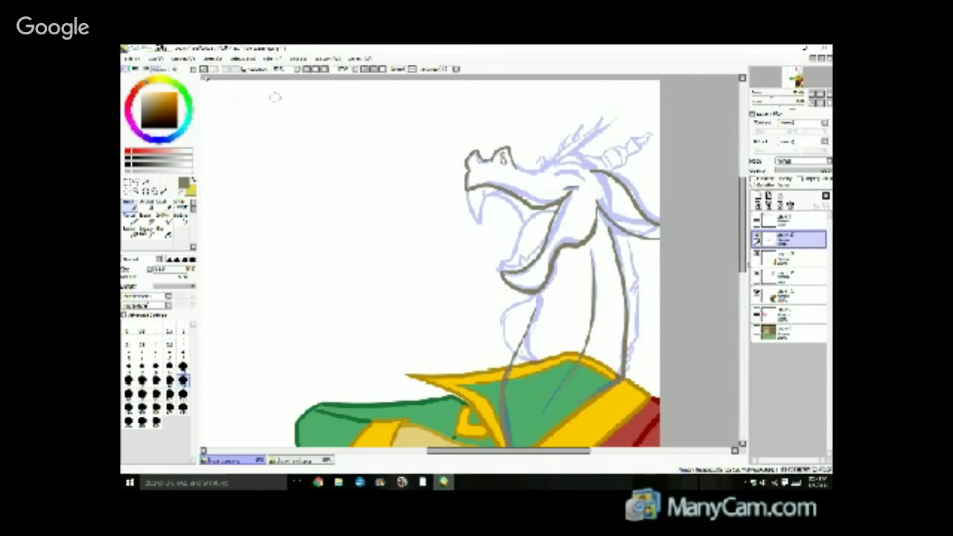
{"action": "key", "text": "ctrl+z"}
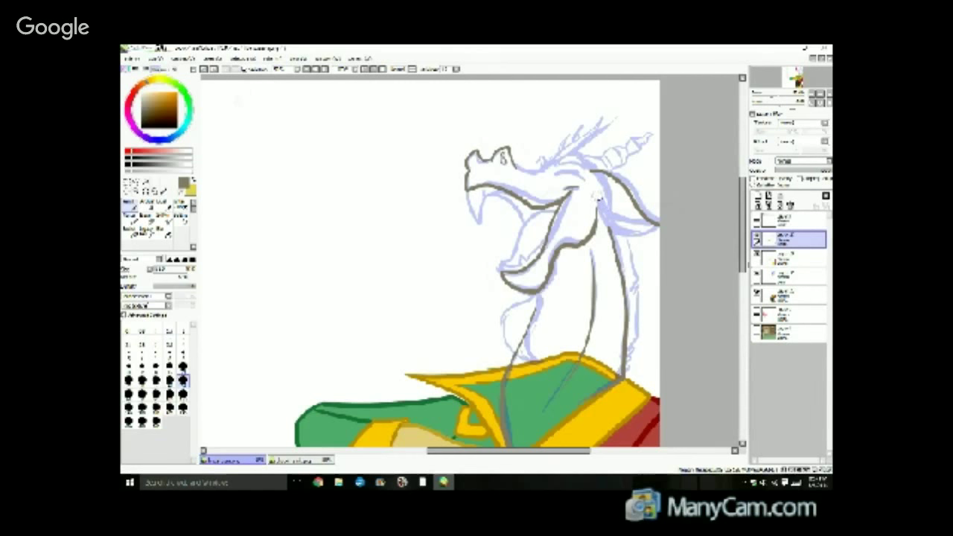
{"action": "mouse_move", "coordinate": [597, 198]}
{"action": "left_mouse_down"}
{"action": "mouse_move", "coordinate": [612, 217]}
{"action": "mouse_move", "coordinate": [662, 223]}
{"action": "left_mouse_up"}
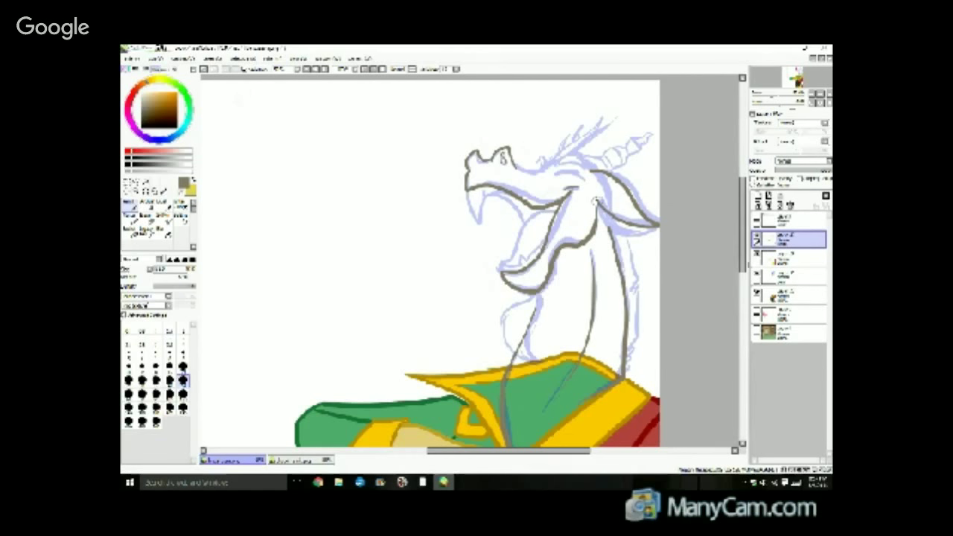
{"action": "mouse_move", "coordinate": [596, 201]}
{"action": "left_mouse_down"}
{"action": "mouse_move", "coordinate": [626, 236]}
{"action": "mouse_move", "coordinate": [663, 240]}
{"action": "left_mouse_up"}
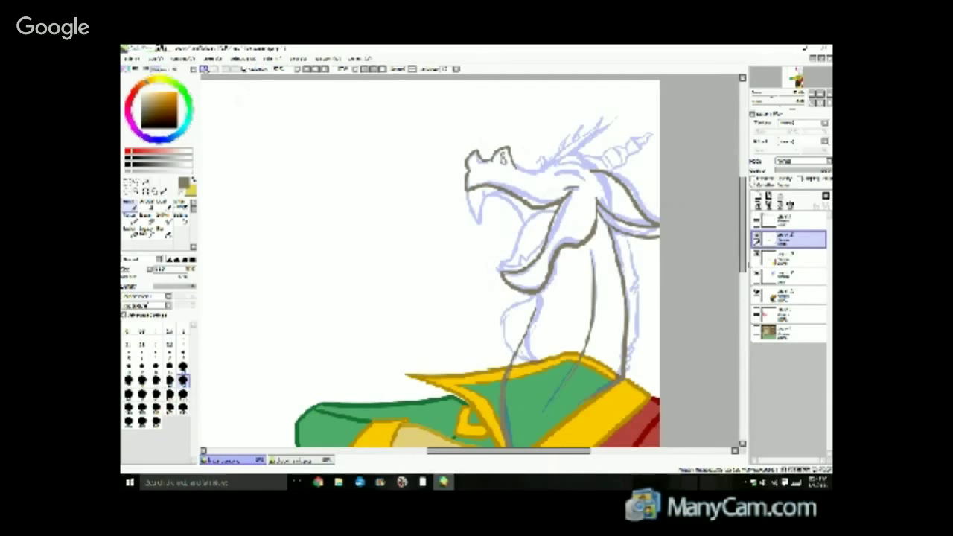
Undo the last ear stroke and redraw the ear's lower edge from behind the jaw to the canvas edge.
{"action": "key", "text": "ctrl+z"}
{"action": "mouse_move", "coordinate": [596, 198]}
{"action": "left_mouse_down"}
{"action": "mouse_move", "coordinate": [626, 224]}
{"action": "mouse_move", "coordinate": [661, 222]}
{"action": "left_mouse_up"}
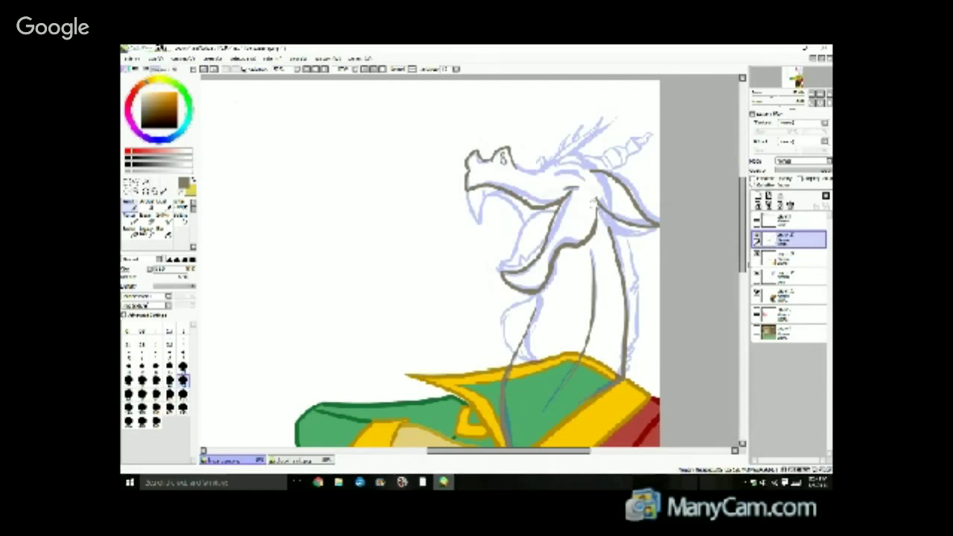
{"action": "left_click_drag", "start_coordinate": [599, 210], "coordinate": [660, 226]}
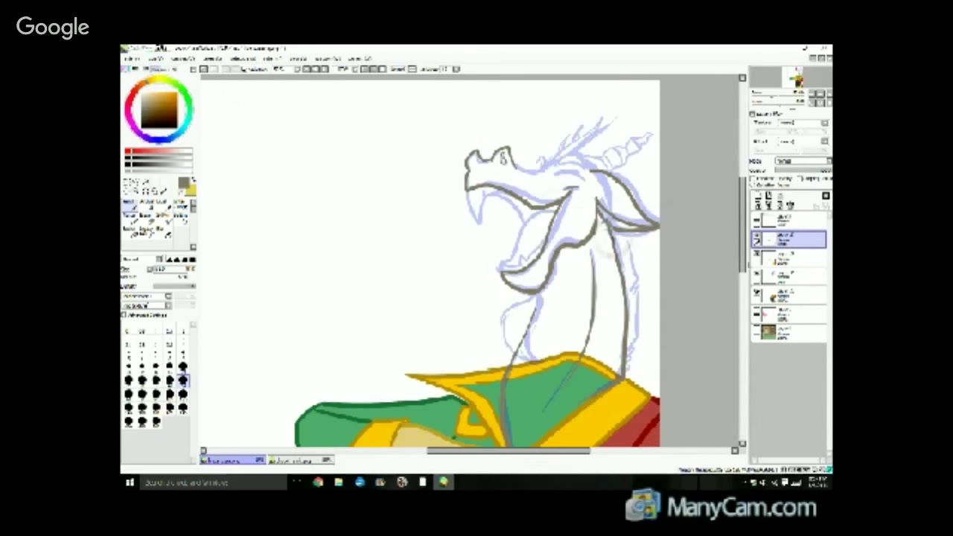
Trace the top of the head in grey-brown from behind the nostril bump over the brow to the ear.
{"action": "left_click_drag", "start_coordinate": [742, 211], "coordinate": [742, 198]}
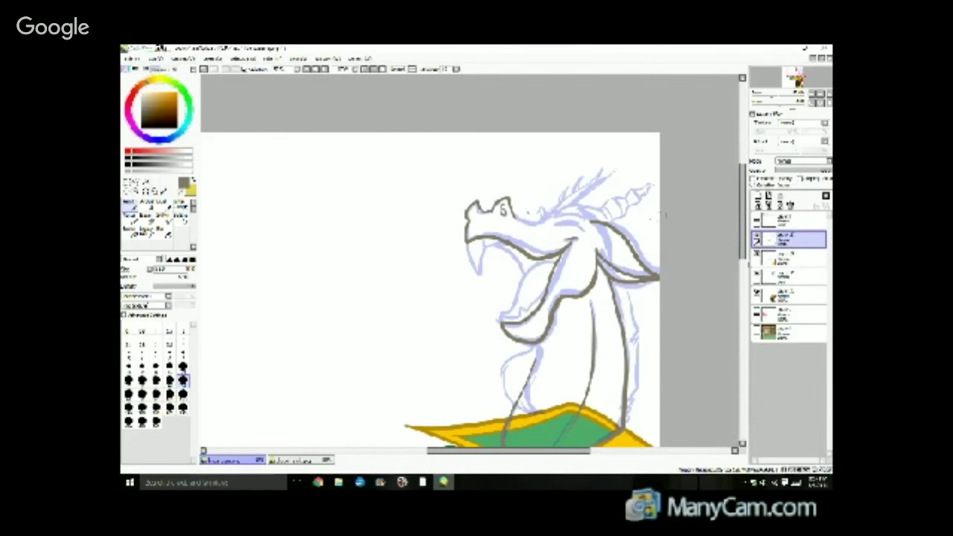
{"action": "left_click_drag", "start_coordinate": [515, 215], "coordinate": [551, 219]}
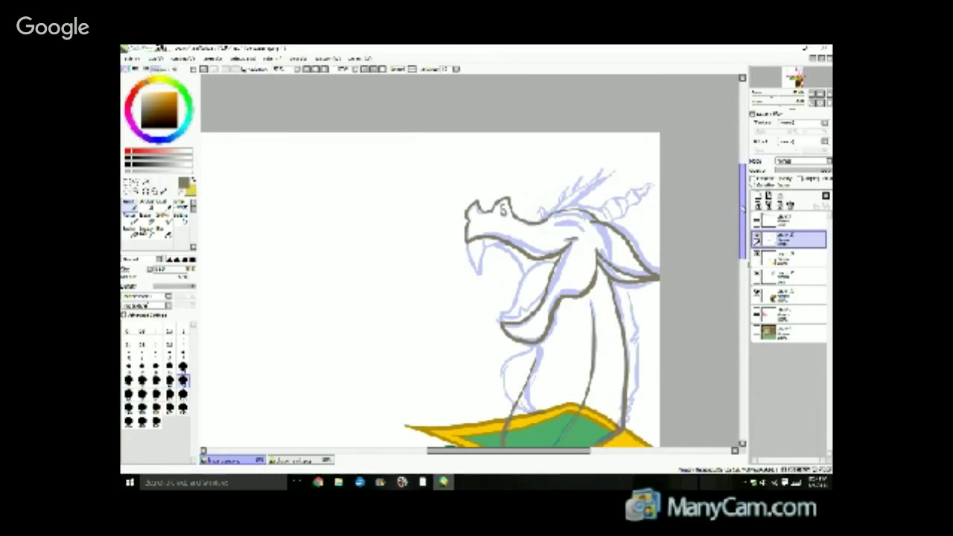
Add a new layer above the head outlines and sample the pale grey line colour from the reference image for the pen.
{"action": "scroll", "coordinate": [733, 237], "scroll_direction": "down", "scroll_amount": 3}
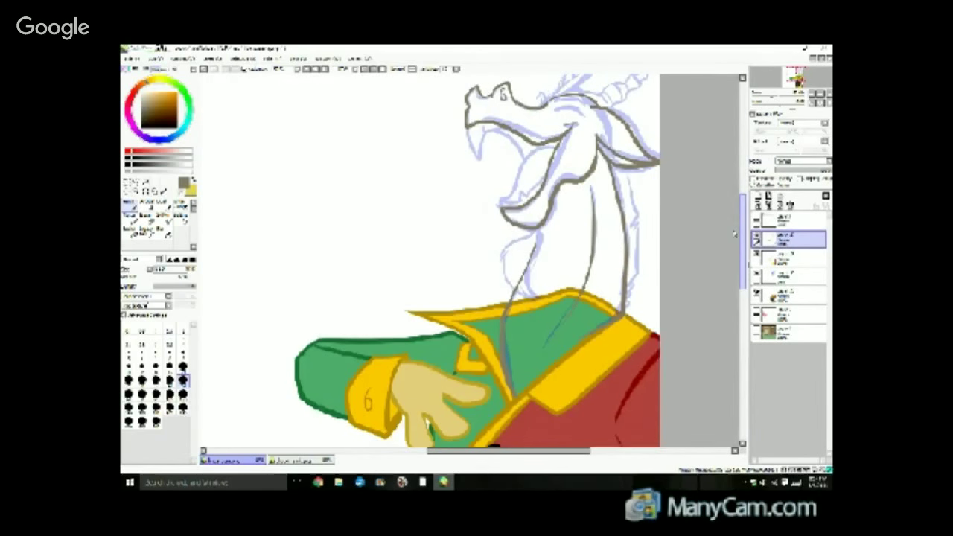
{"action": "scroll", "coordinate": [734, 237], "scroll_direction": "up", "scroll_amount": 2}
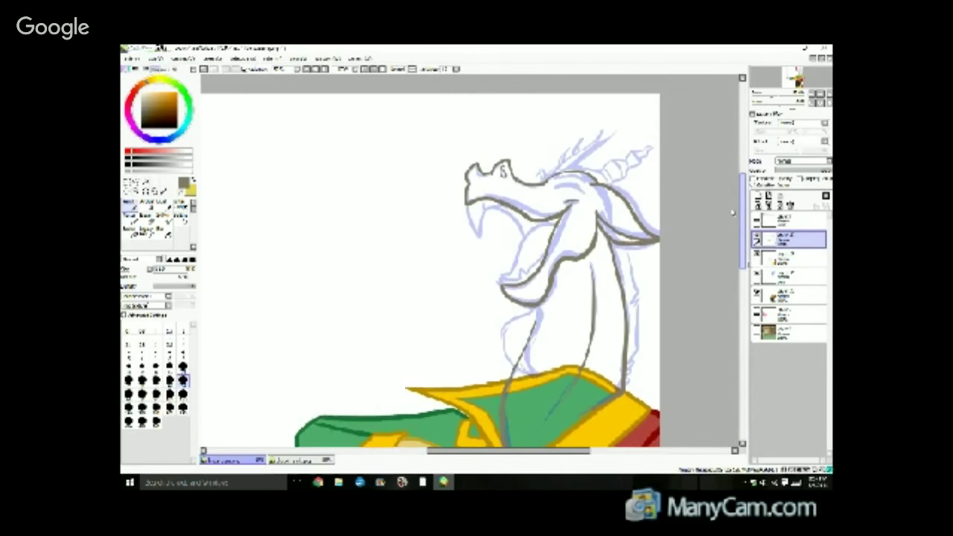
{"action": "scroll", "coordinate": [734, 213], "scroll_direction": "up", "scroll_amount": 1}
{"action": "scroll", "coordinate": [732, 235], "scroll_direction": "down", "scroll_amount": 4}
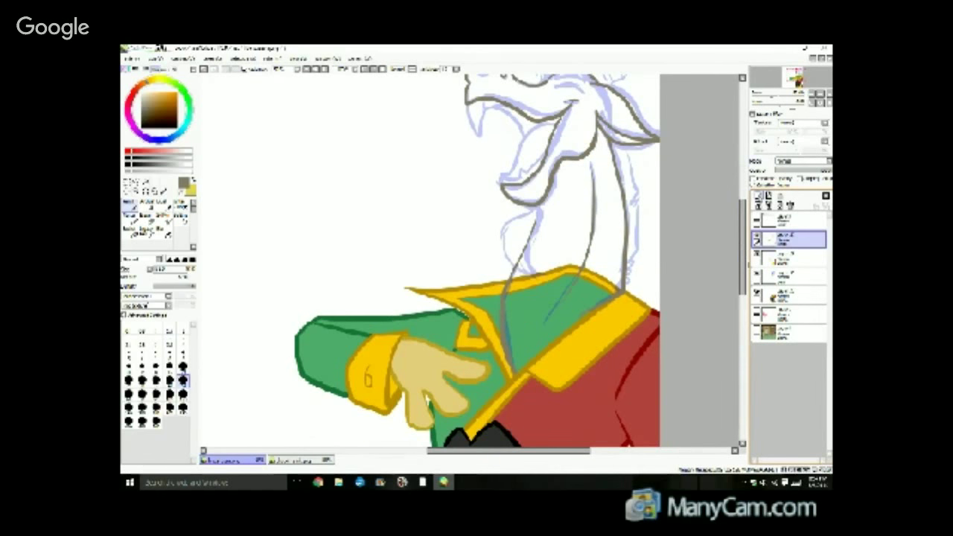
{"action": "left_click", "coordinate": [760, 197]}
{"action": "left_click", "coordinate": [292, 461]}
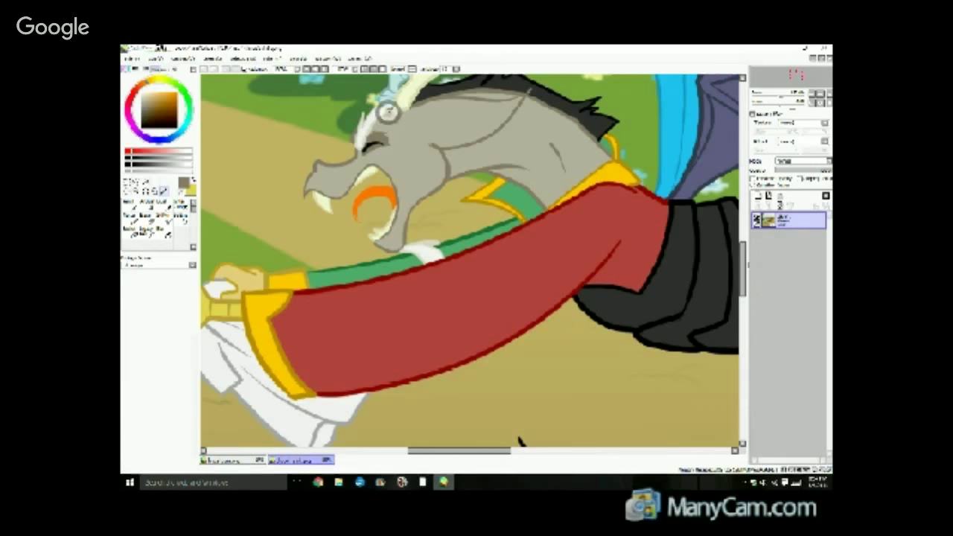
{"action": "left_click", "coordinate": [233, 461]}
{"action": "left_click", "coordinate": [131, 206]}
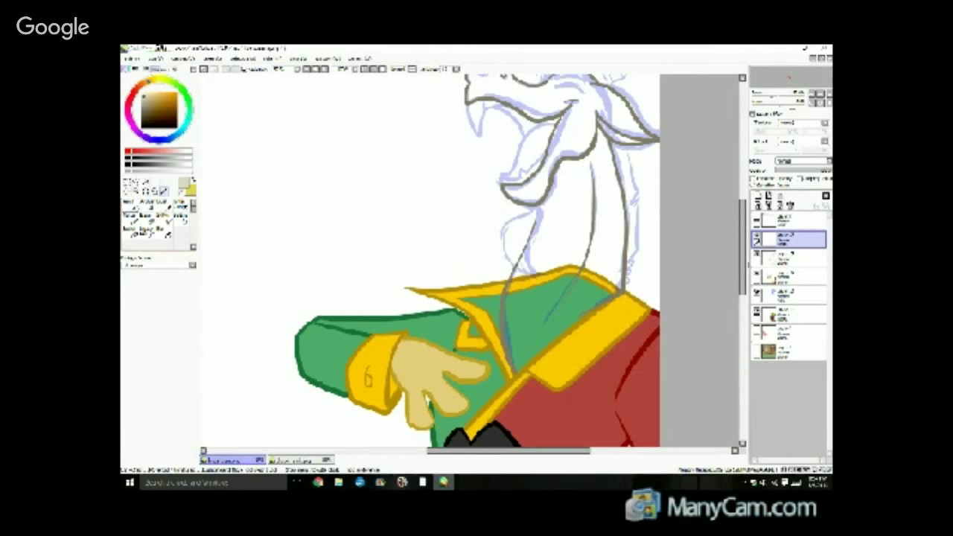
Outline the goatee below the chin in pale grey and erase the neck line that crosses it on the head outline layer.
{"action": "mouse_move", "coordinate": [539, 206]}
{"action": "left_mouse_down"}
{"action": "mouse_move", "coordinate": [529, 246]}
{"action": "mouse_move", "coordinate": [543, 275]}
{"action": "left_mouse_up"}
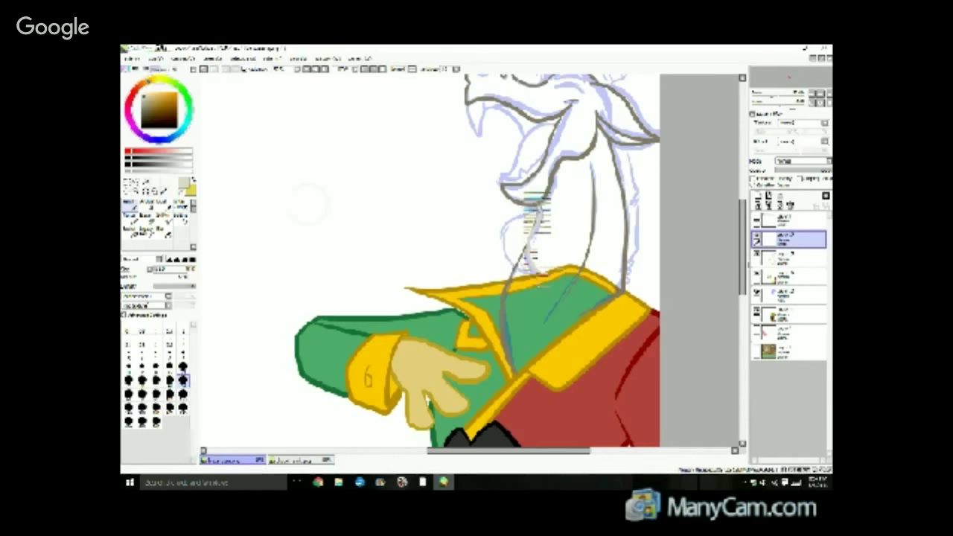
{"action": "mouse_move", "coordinate": [537, 209]}
{"action": "left_mouse_down"}
{"action": "mouse_move", "coordinate": [504, 226]}
{"action": "mouse_move", "coordinate": [504, 238]}
{"action": "left_mouse_up"}
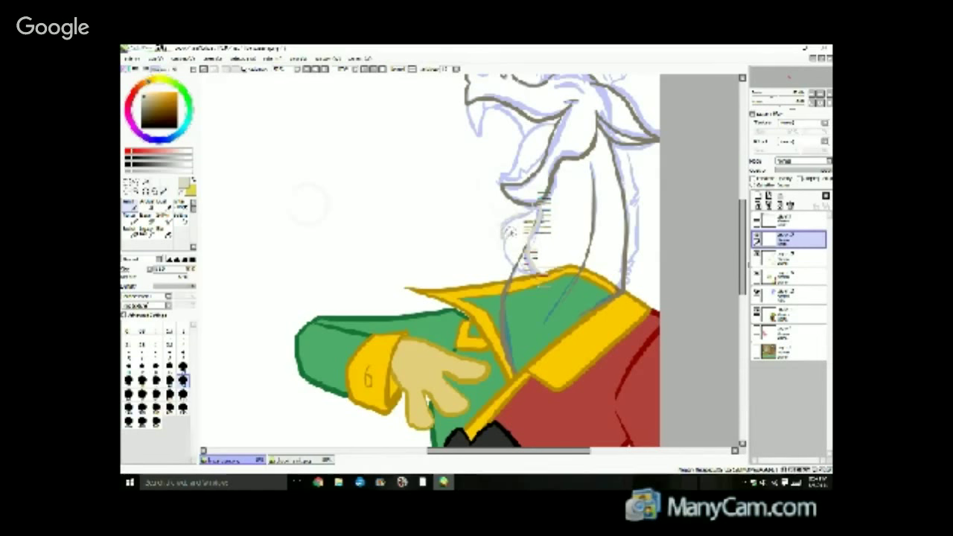
{"action": "left_click_drag", "start_coordinate": [506, 235], "coordinate": [528, 268]}
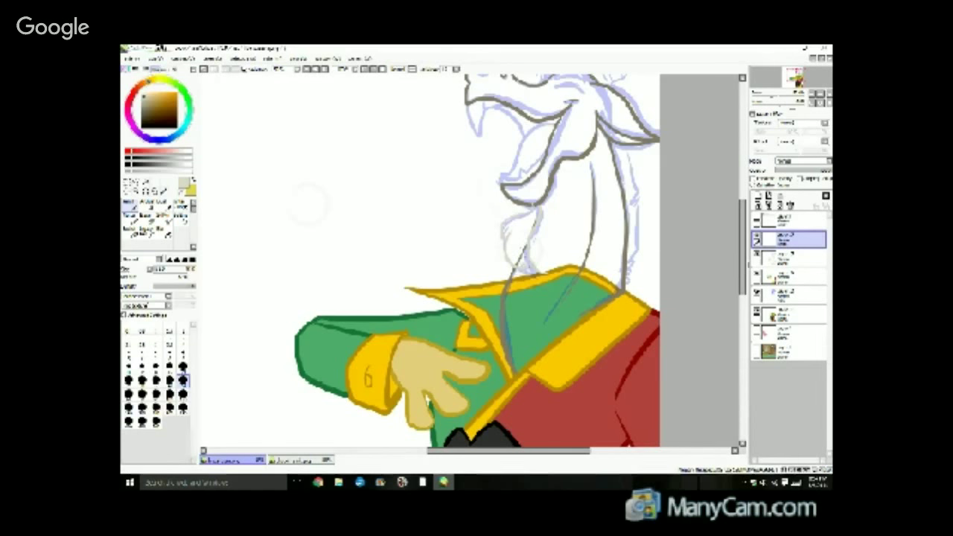
{"action": "left_click_drag", "start_coordinate": [523, 264], "coordinate": [543, 273]}
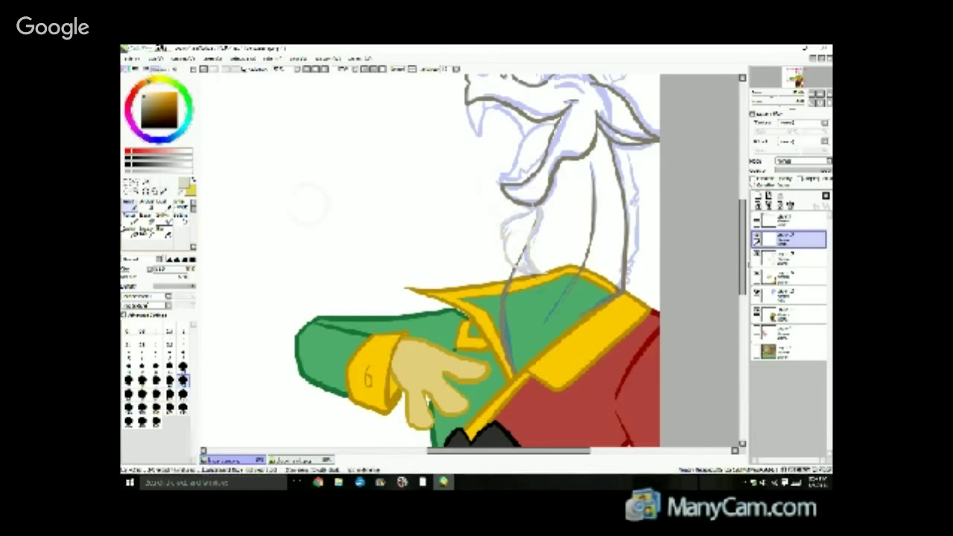
{"action": "left_click", "coordinate": [147, 217]}
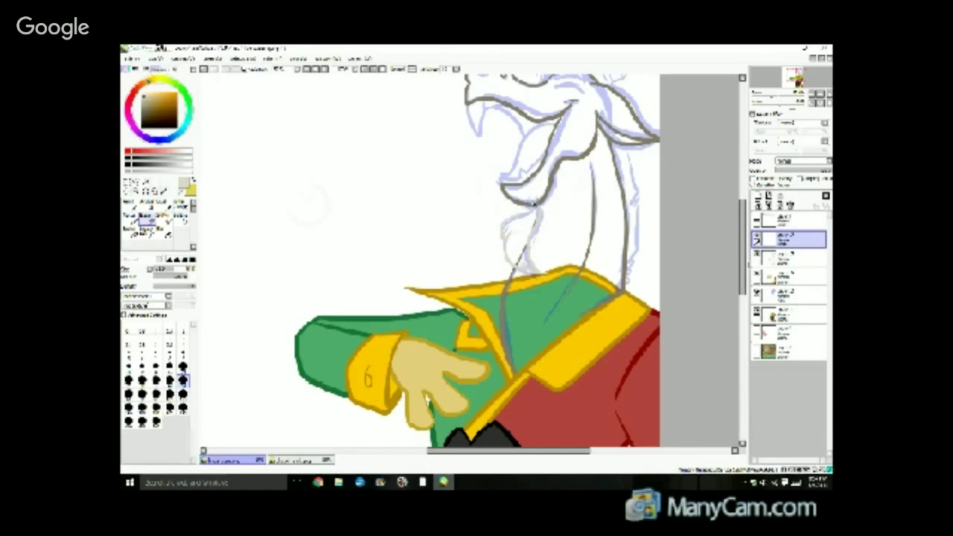
{"action": "left_click", "coordinate": [754, 258]}
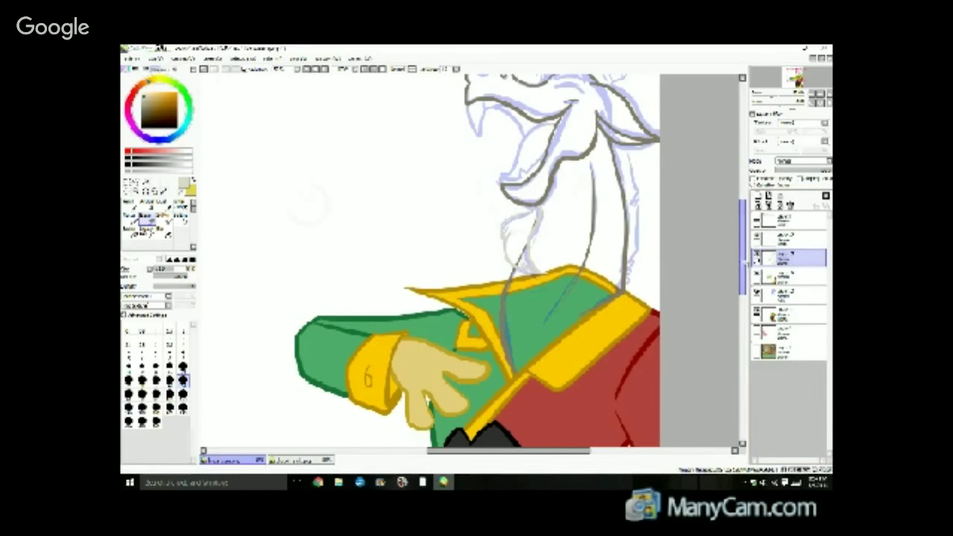
Look over the outlined head, goatee and neck together with the robe's collar and sleeve.
{"action": "left_click_drag", "start_coordinate": [741, 258], "coordinate": [741, 231]}
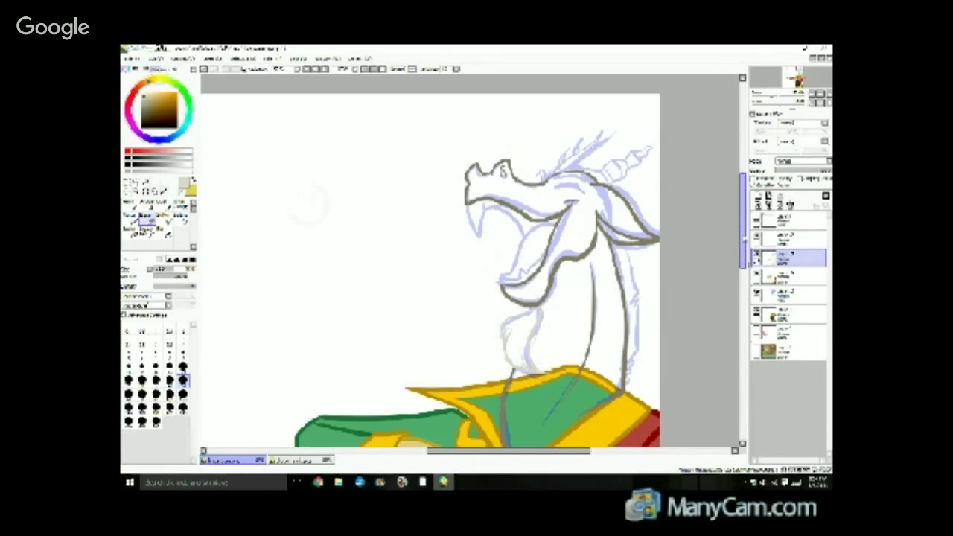
{"action": "scroll", "coordinate": [732, 255], "scroll_direction": "down", "scroll_amount": 3}
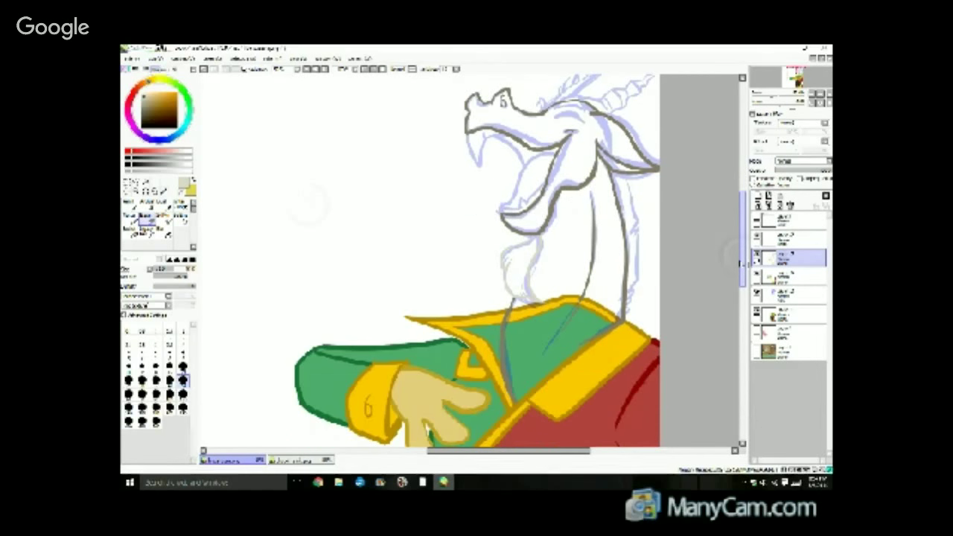
{"action": "scroll", "coordinate": [712, 328], "scroll_direction": "down", "scroll_amount": 4}
{"action": "scroll", "coordinate": [723, 243], "scroll_direction": "up", "scroll_amount": 6}
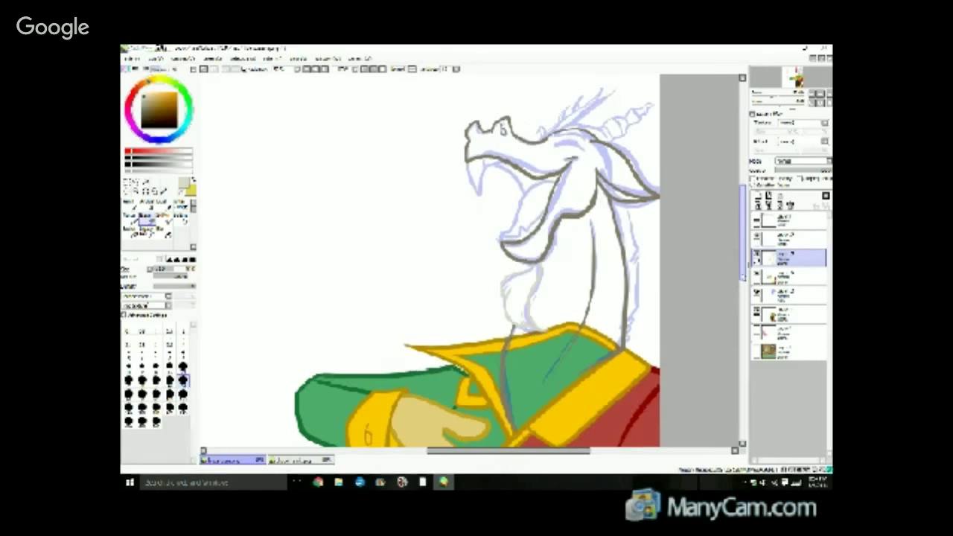
{"action": "scroll", "coordinate": [742, 269], "scroll_direction": "down", "scroll_amount": 2}
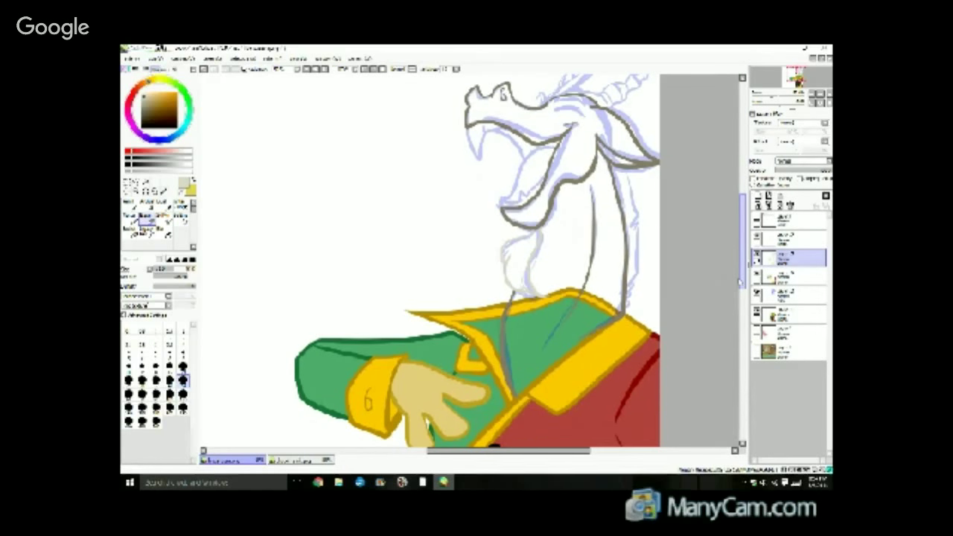
{"action": "scroll", "coordinate": [741, 281], "scroll_direction": "down", "scroll_amount": 1}
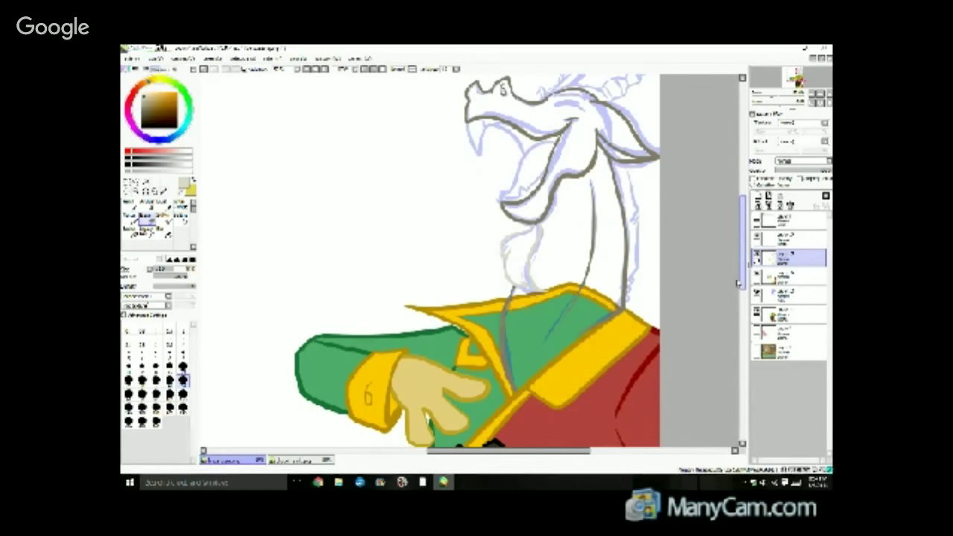
{"action": "scroll", "coordinate": [739, 283], "scroll_direction": "up", "scroll_amount": 5}
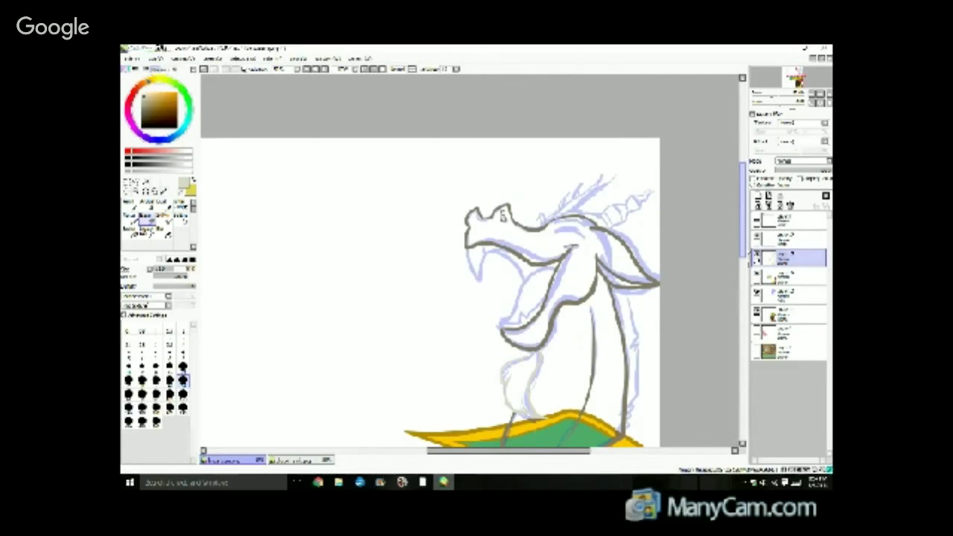
{"action": "scroll", "coordinate": [744, 254], "scroll_direction": "down", "scroll_amount": 1}
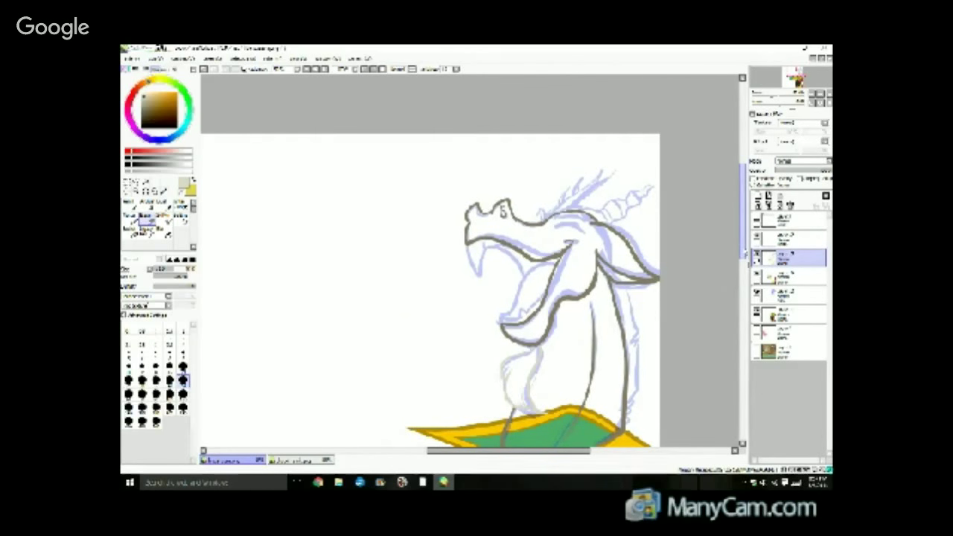
{"action": "scroll", "coordinate": [744, 254], "scroll_direction": "down", "scroll_amount": 1}
{"action": "scroll", "coordinate": [743, 254], "scroll_direction": "down", "scroll_amount": 2}
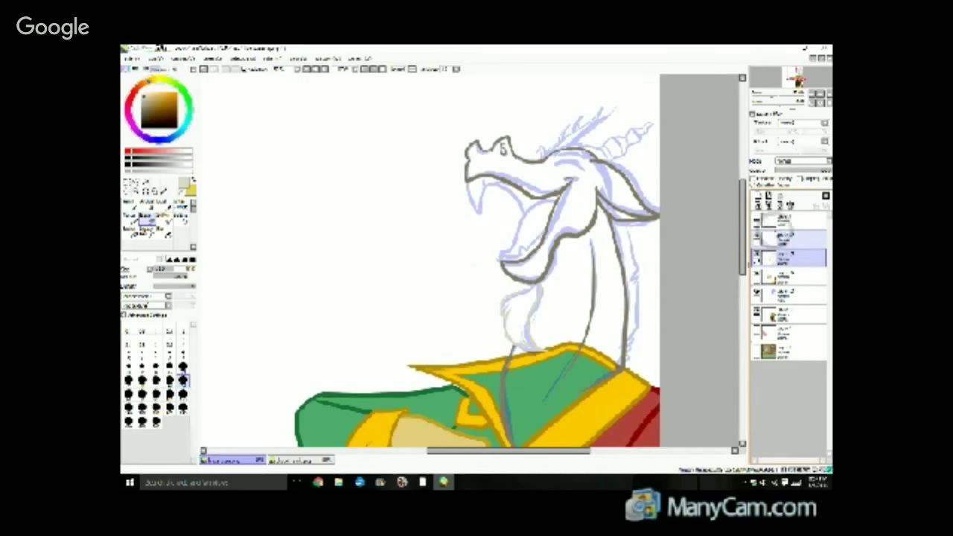
Retrace the brow curve in pale grey on the goatee's layer and erase the grey-brown line beneath it.
{"action": "left_click", "coordinate": [771, 239]}
{"action": "left_click", "coordinate": [129, 203]}
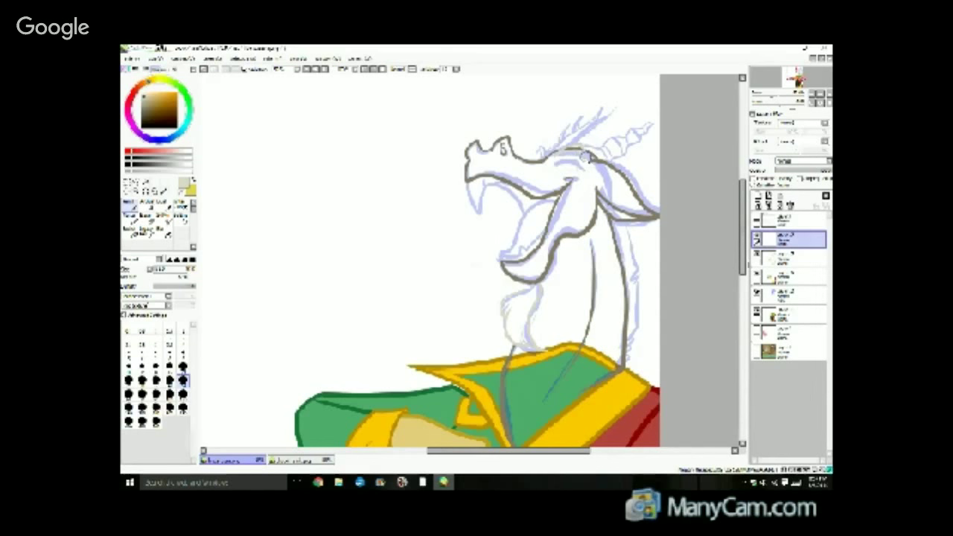
{"action": "left_click", "coordinate": [151, 221]}
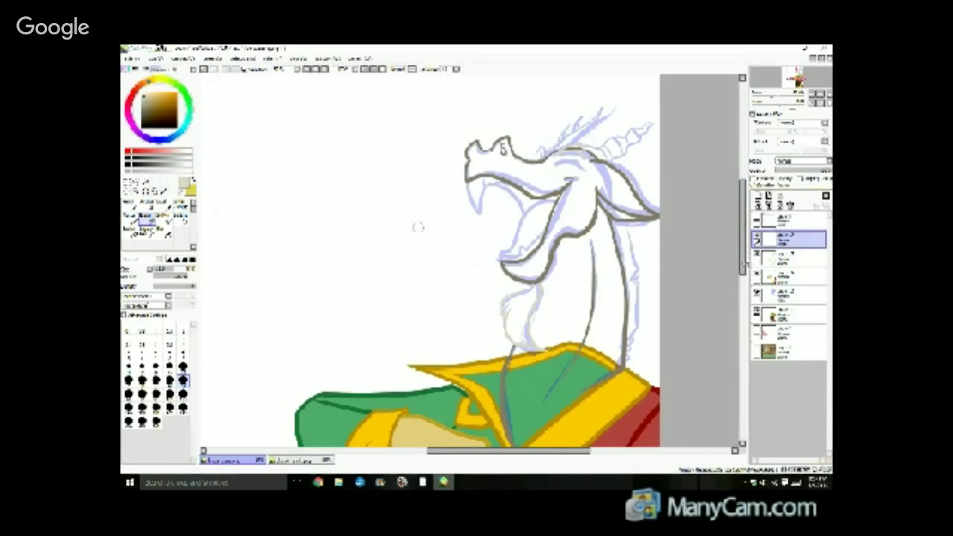
{"action": "left_click", "coordinate": [791, 259]}
{"action": "left_click_drag", "start_coordinate": [570, 150], "coordinate": [580, 153]}
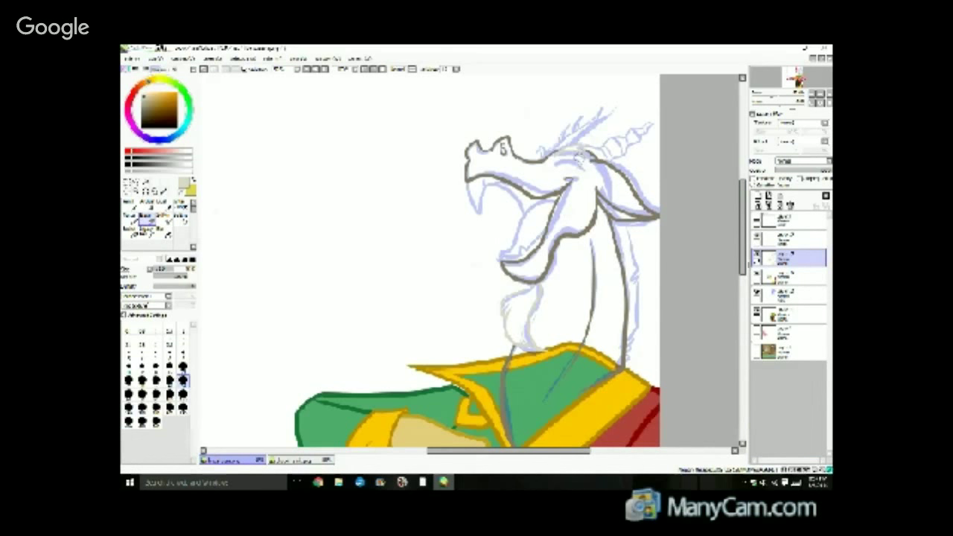
{"action": "left_click", "coordinate": [134, 209]}
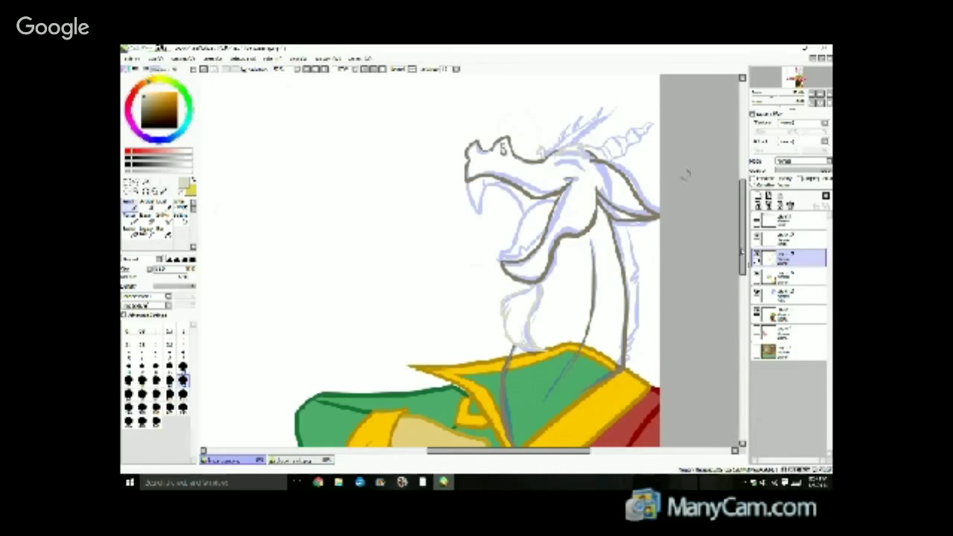
Check the head and neck outlines against the coloured robe, hand and dark waist sash.
{"action": "scroll", "coordinate": [739, 254], "scroll_direction": "down", "scroll_amount": 3}
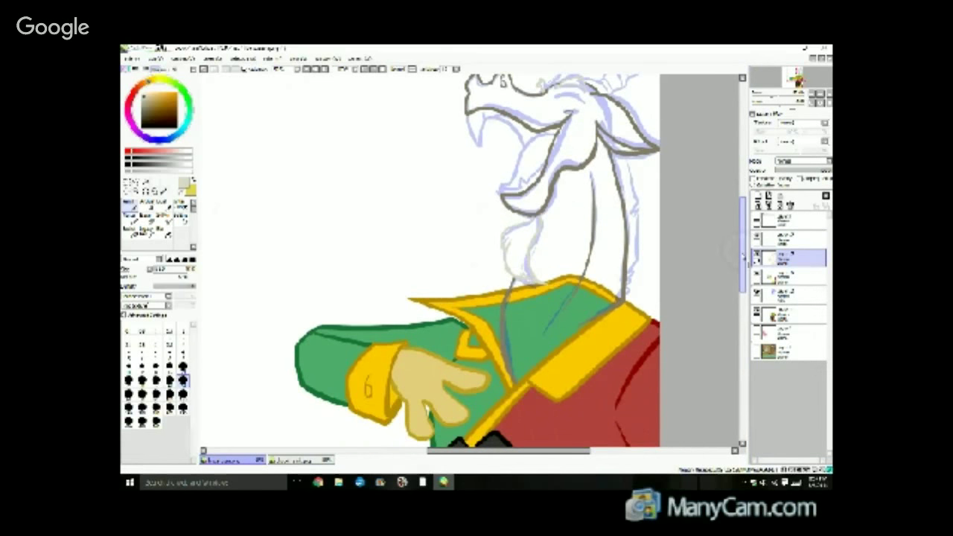
{"action": "left_click_drag", "start_coordinate": [744, 257], "coordinate": [743, 255]}
{"action": "scroll", "coordinate": [732, 231], "scroll_direction": "up", "scroll_amount": 3}
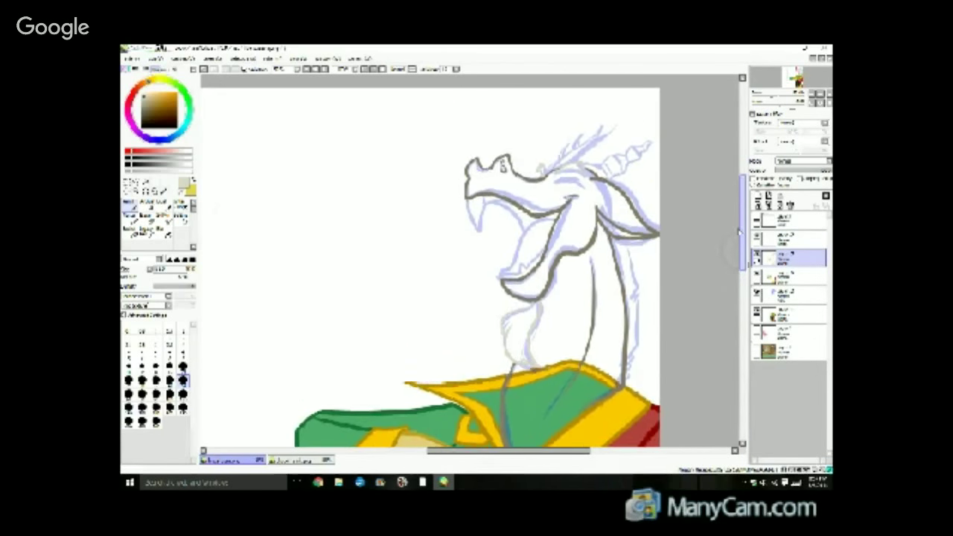
{"action": "scroll", "coordinate": [732, 231], "scroll_direction": "down", "scroll_amount": 9}
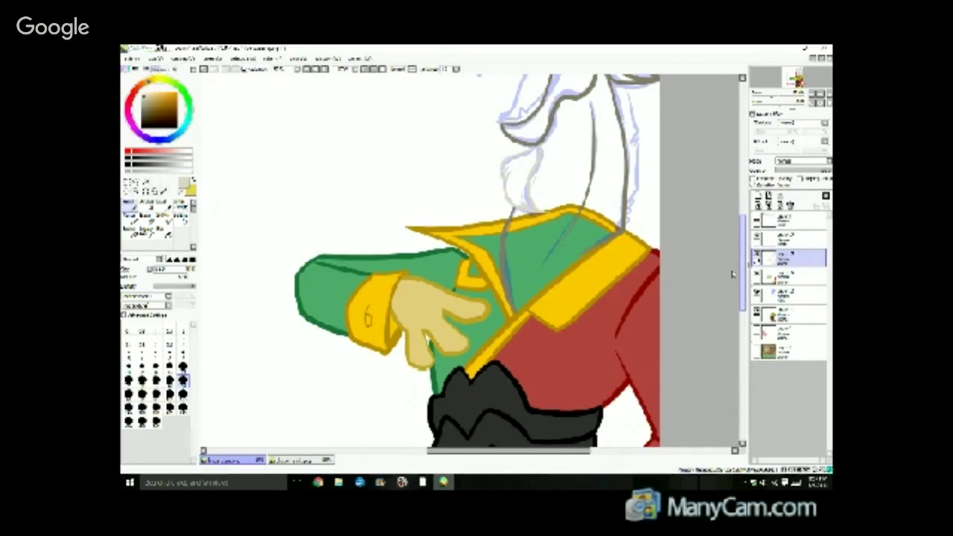
{"action": "left_click_drag", "start_coordinate": [732, 274], "coordinate": [733, 276]}
{"action": "scroll", "coordinate": [732, 275], "scroll_direction": "down", "scroll_amount": 2}
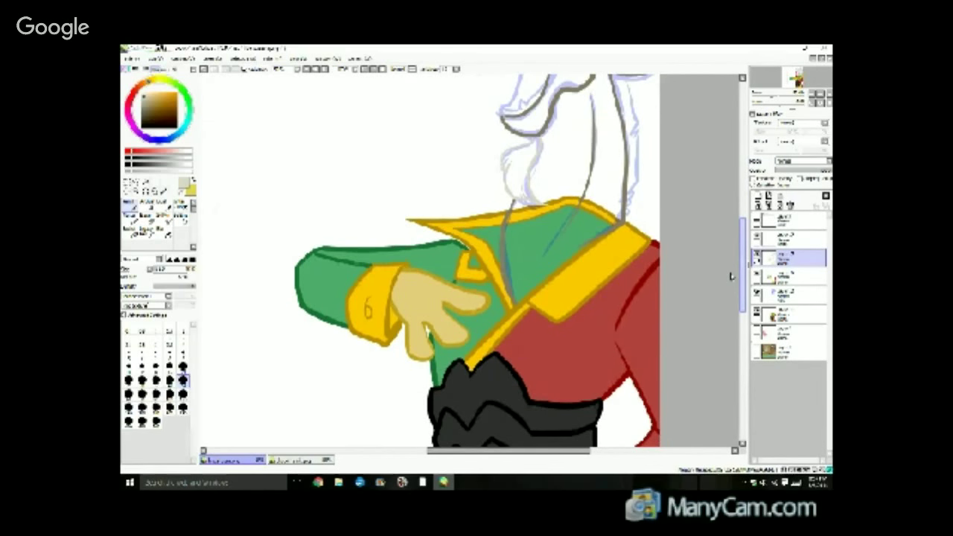
{"action": "scroll", "coordinate": [733, 276], "scroll_direction": "down", "scroll_amount": 2}
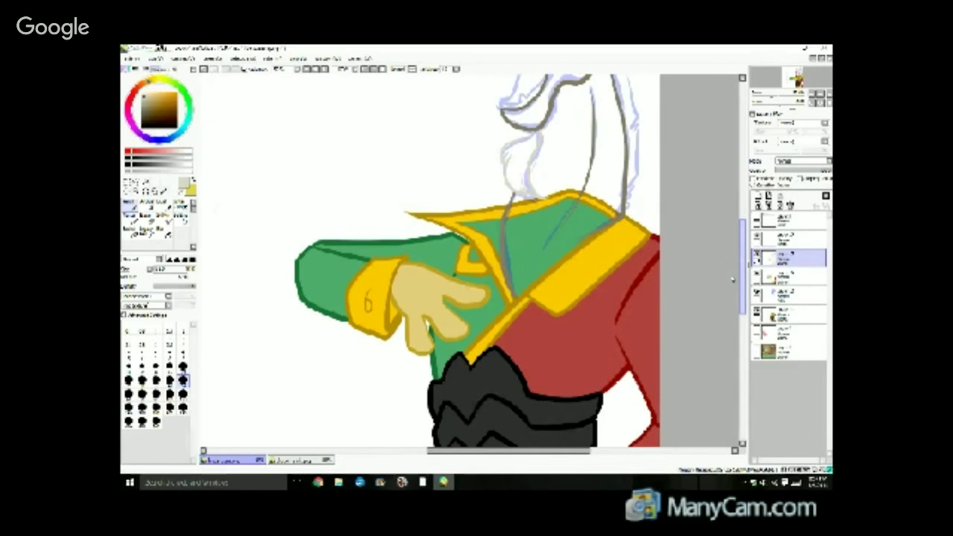
{"action": "scroll", "coordinate": [732, 280], "scroll_direction": "down", "scroll_amount": 1}
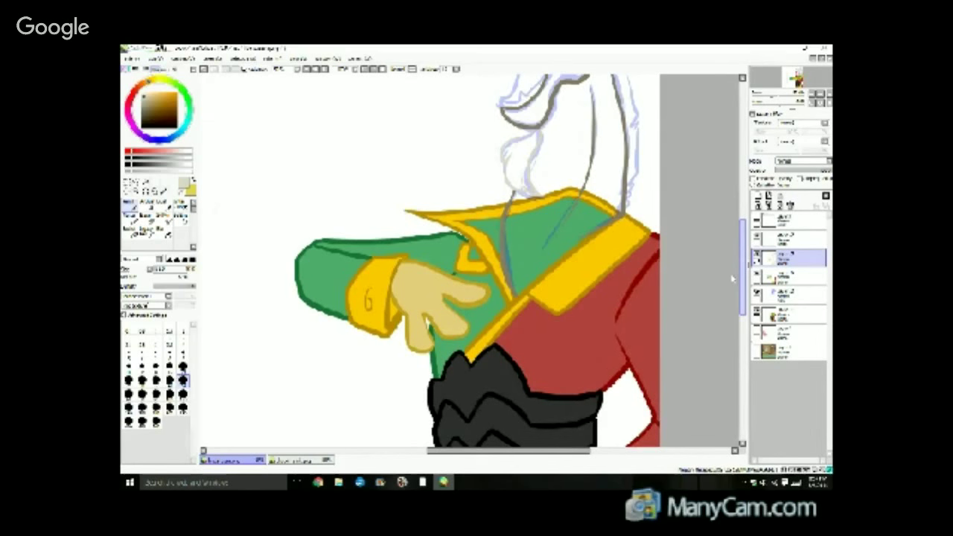
{"action": "scroll", "coordinate": [732, 278], "scroll_direction": "up", "scroll_amount": 5}
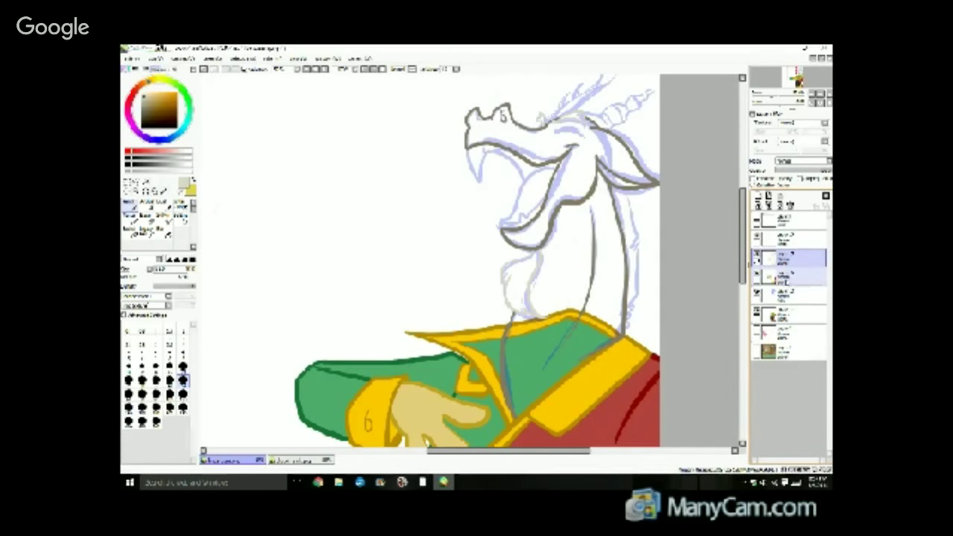
Draw the closed eye as a curved black line beneath the brow, undoing and redrawing a stroke.
{"action": "left_click", "coordinate": [142, 127]}
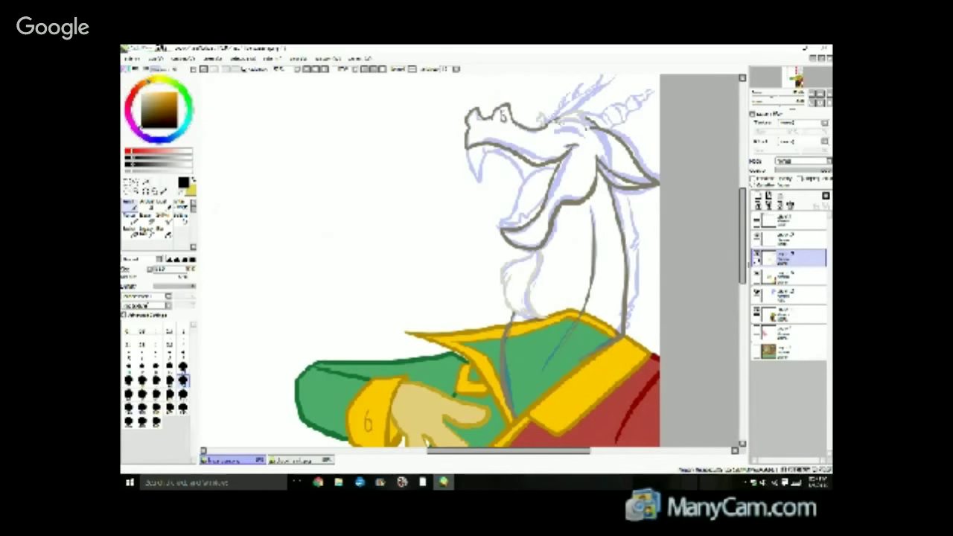
{"action": "mouse_move", "coordinate": [555, 130]}
{"action": "left_mouse_down"}
{"action": "mouse_move", "coordinate": [578, 127]}
{"action": "mouse_move", "coordinate": [583, 137]}
{"action": "left_mouse_up"}
{"action": "key", "text": "ctrl+z"}
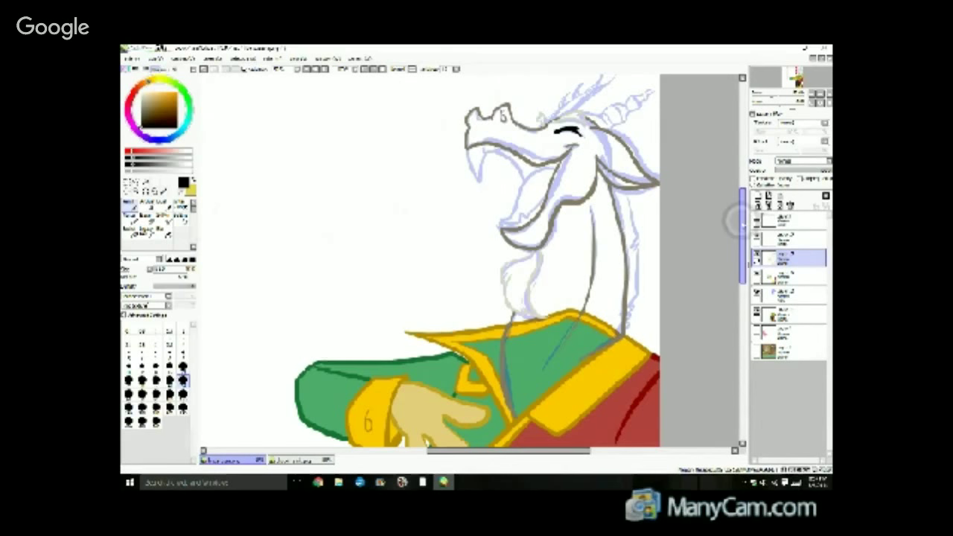
{"action": "left_click_drag", "start_coordinate": [744, 223], "coordinate": [730, 210]}
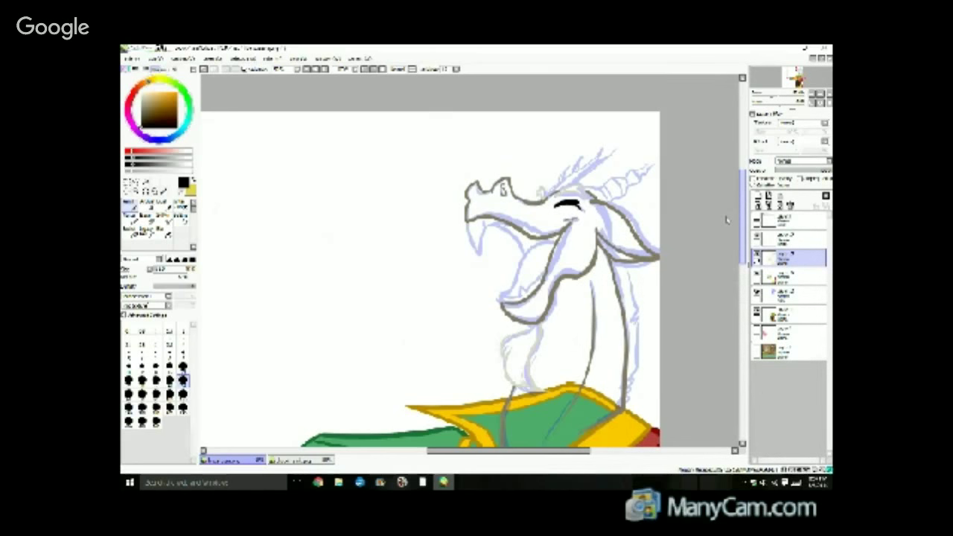
{"action": "scroll", "coordinate": [728, 219], "scroll_direction": "down", "scroll_amount": 5}
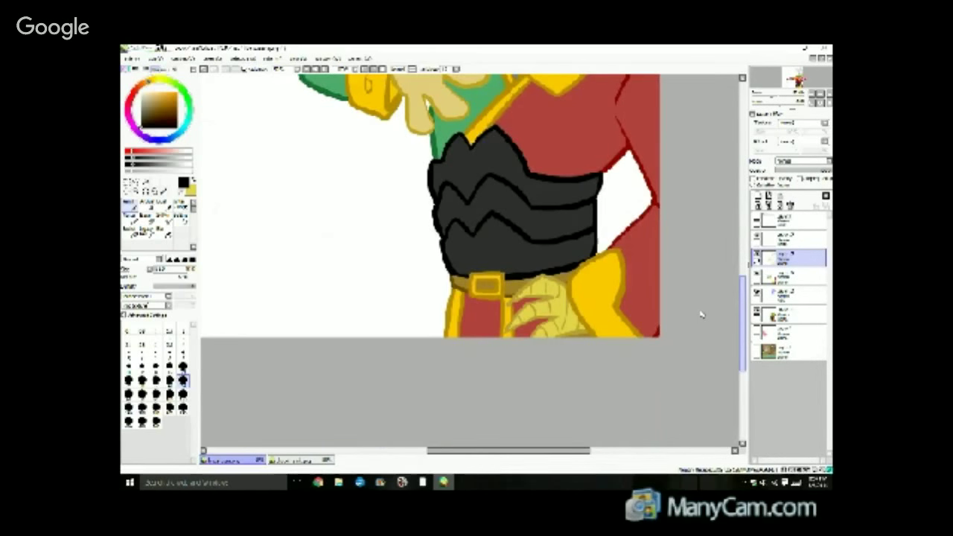
Merge the second layer from the top into the layer below it, and add a new layer directly above the character's flat colours.
{"action": "scroll", "coordinate": [711, 253], "scroll_direction": "up", "scroll_amount": 5}
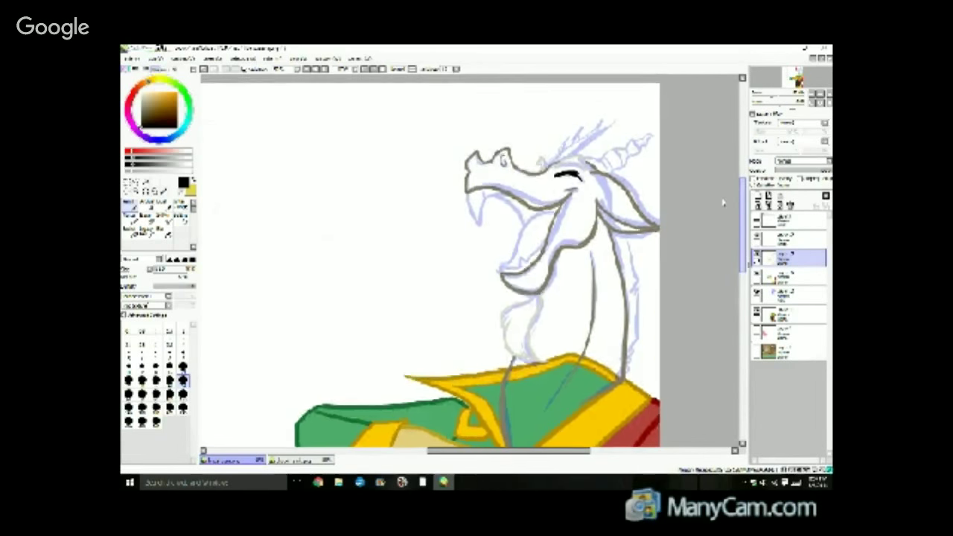
{"action": "scroll", "coordinate": [723, 203], "scroll_direction": "up", "scroll_amount": 3}
{"action": "scroll", "coordinate": [720, 207], "scroll_direction": "down", "scroll_amount": 1}
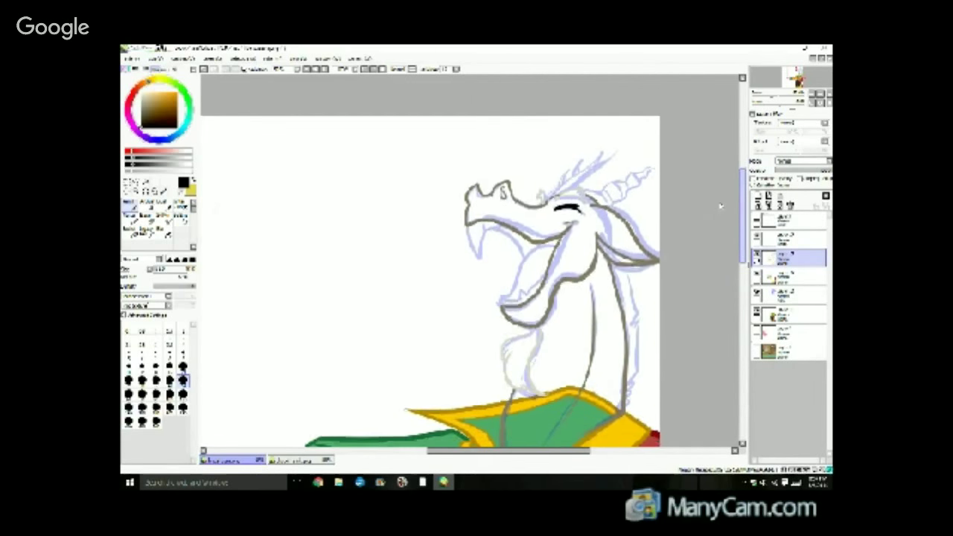
{"action": "scroll", "coordinate": [721, 223], "scroll_direction": "down", "scroll_amount": 1}
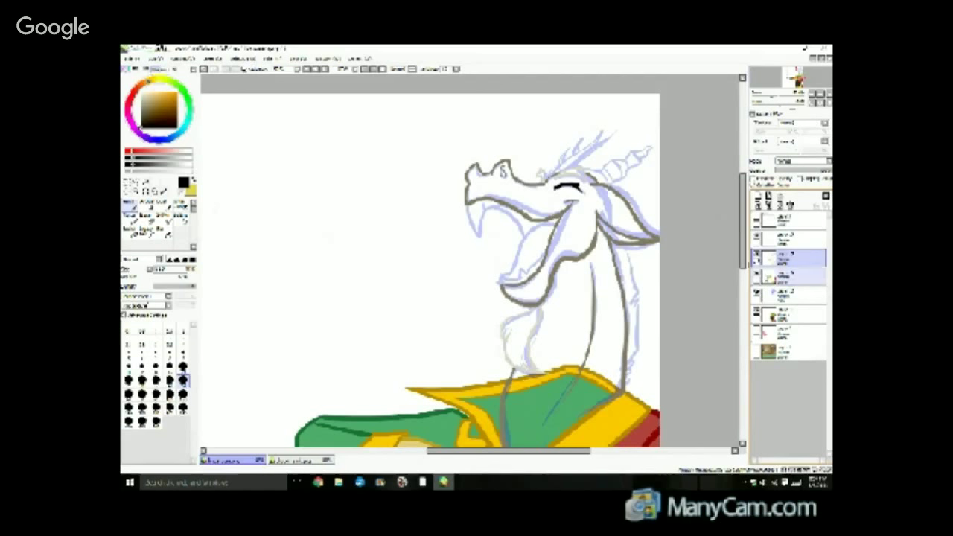
{"action": "left_click", "coordinate": [771, 237]}
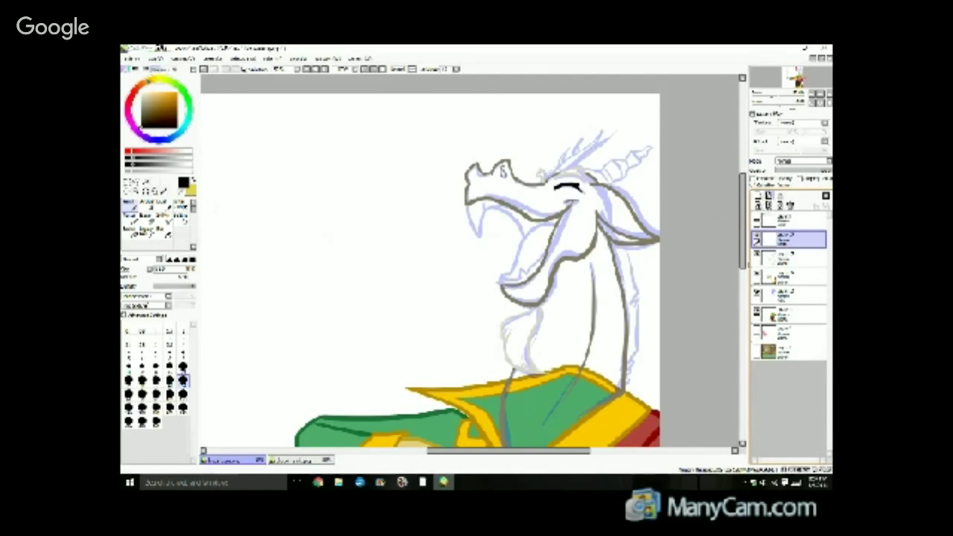
{"action": "left_click", "coordinate": [770, 206]}
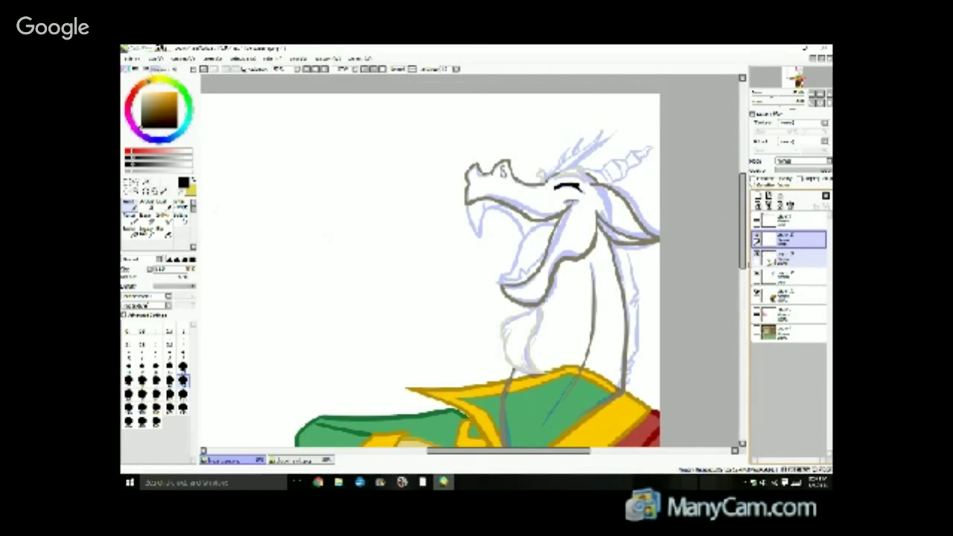
{"action": "left_click", "coordinate": [769, 260]}
{"action": "left_click", "coordinate": [768, 197]}
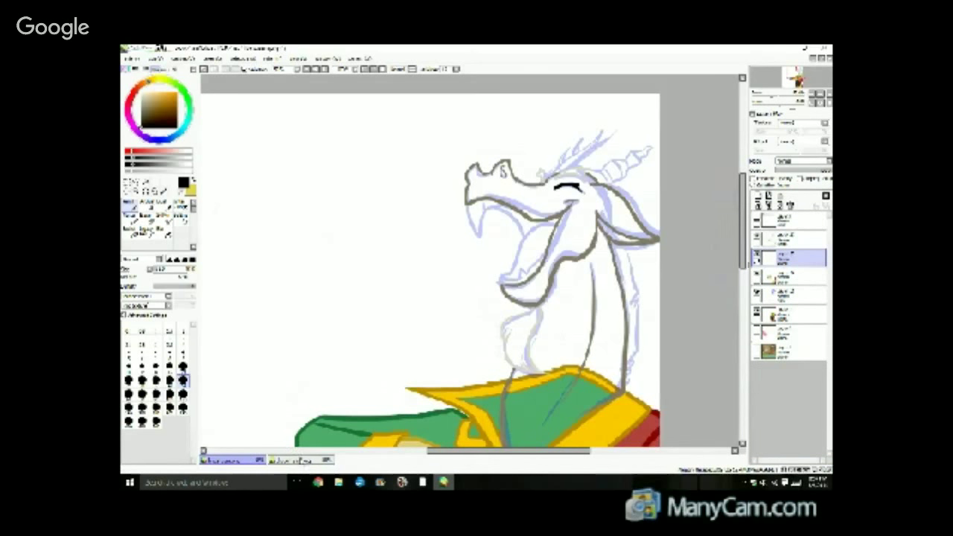
Switch to the comic reference with the Color Picker active and open the picture of the yellow pony sitting on a bed.
{"action": "left_click", "coordinate": [302, 460]}
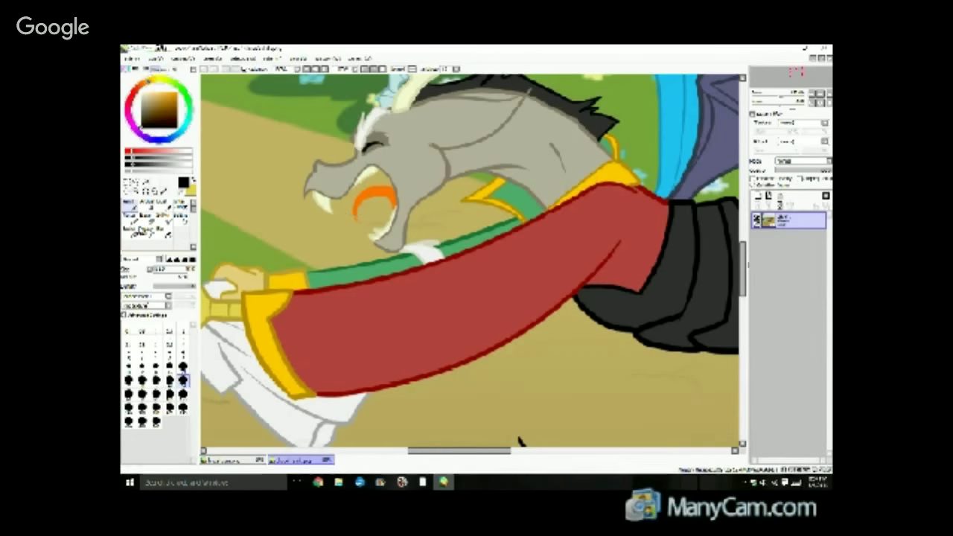
{"action": "left_click", "coordinate": [163, 192]}
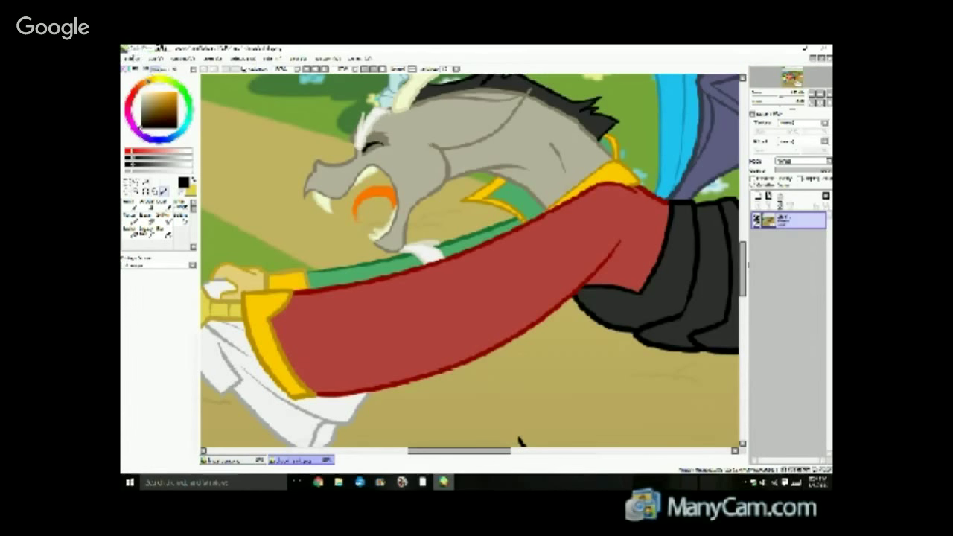
{"action": "left_click", "coordinate": [132, 58]}
{"action": "left_click", "coordinate": [149, 78]}
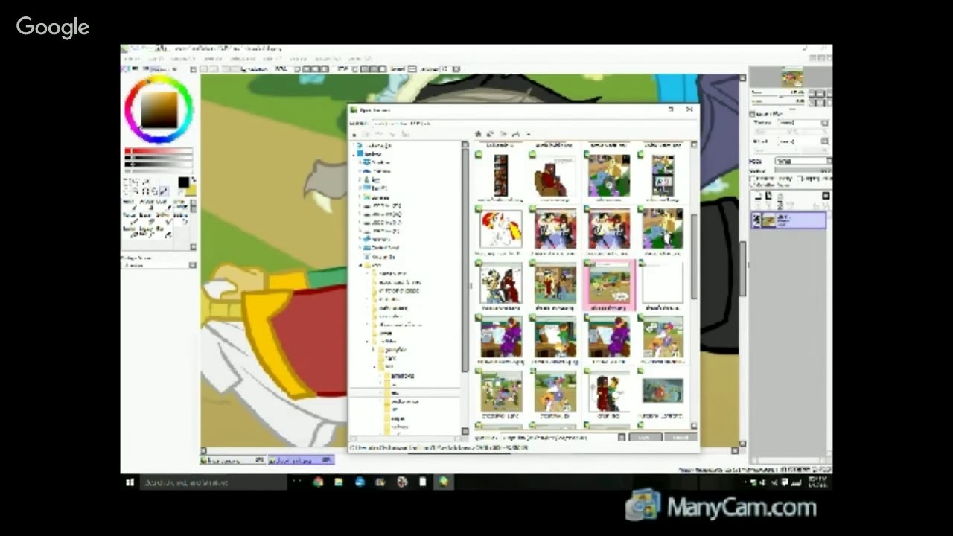
{"action": "left_click", "coordinate": [610, 177]}
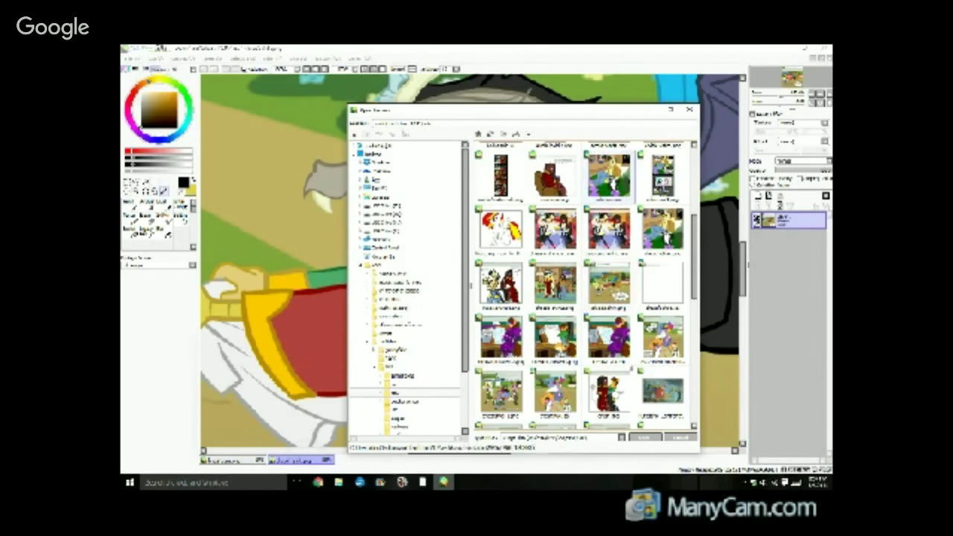
{"action": "left_click", "coordinate": [643, 438]}
{"action": "left_click", "coordinate": [642, 438]}
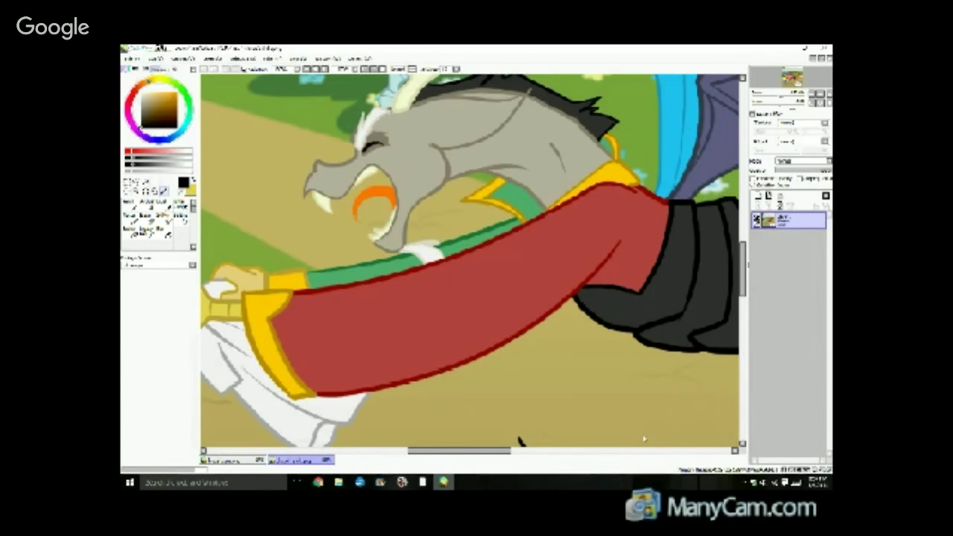
Pick up the pony's magenta mouth colour and orange tongue colour as the two working colours, and close that picture.
{"action": "scroll", "coordinate": [314, 197], "scroll_direction": "up", "scroll_amount": 5}
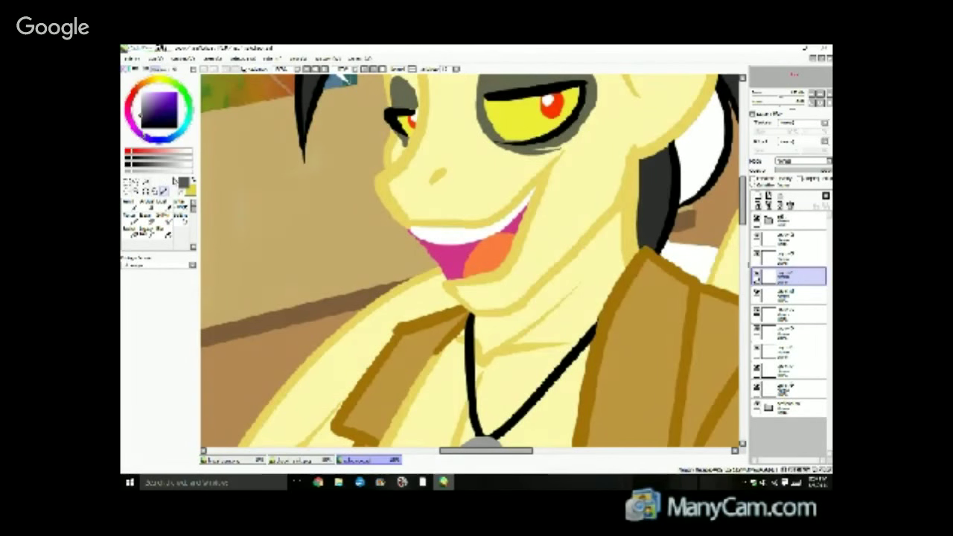
{"action": "left_click", "coordinate": [452, 254], "text": "alt"}
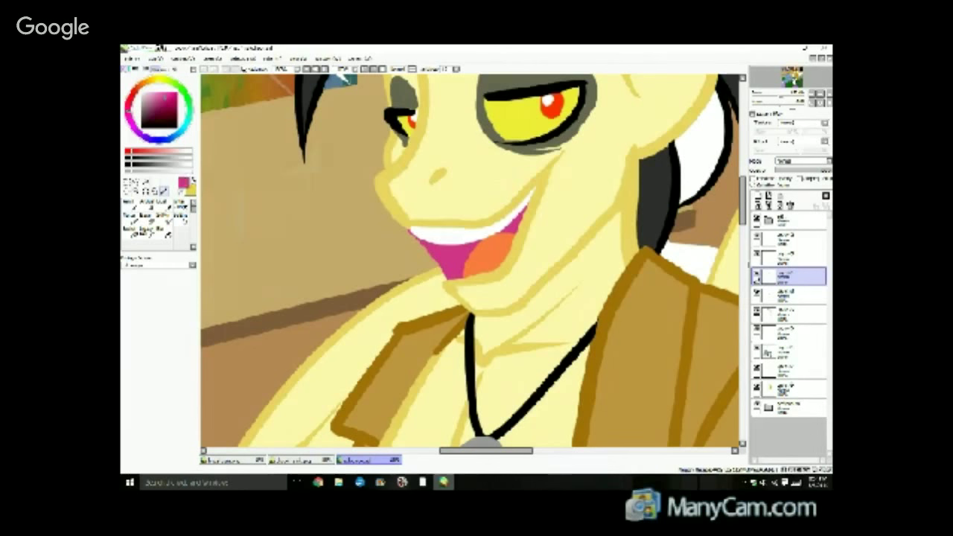
{"action": "left_click", "coordinate": [272, 201], "text": "alt"}
{"action": "left_click", "coordinate": [500, 254], "text": "alt"}
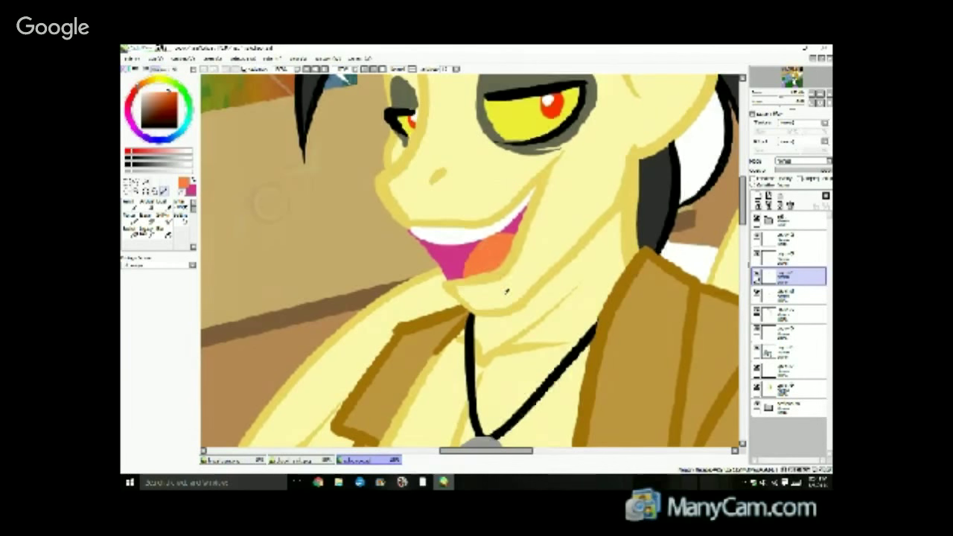
{"action": "scroll", "coordinate": [501, 253], "scroll_direction": "down", "scroll_amount": 4}
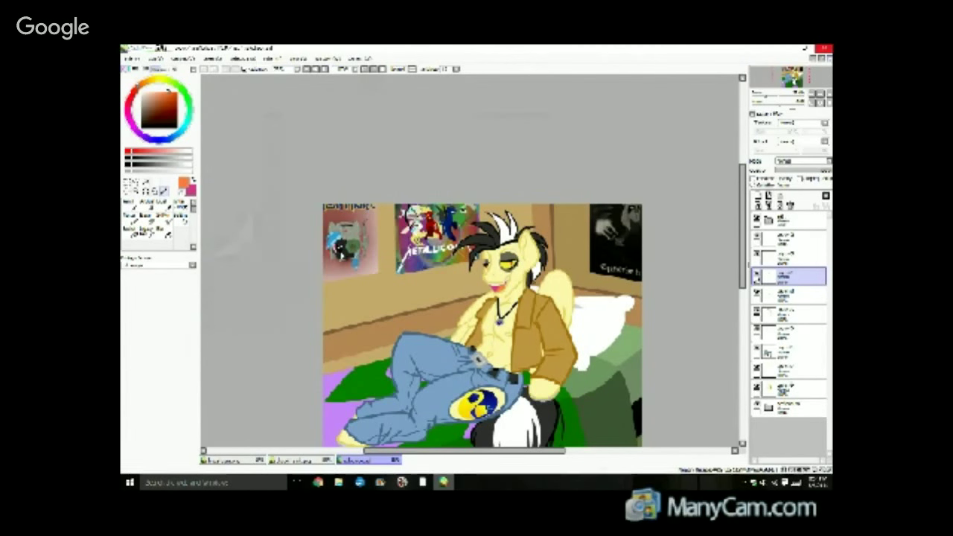
{"action": "left_click", "coordinate": [830, 59]}
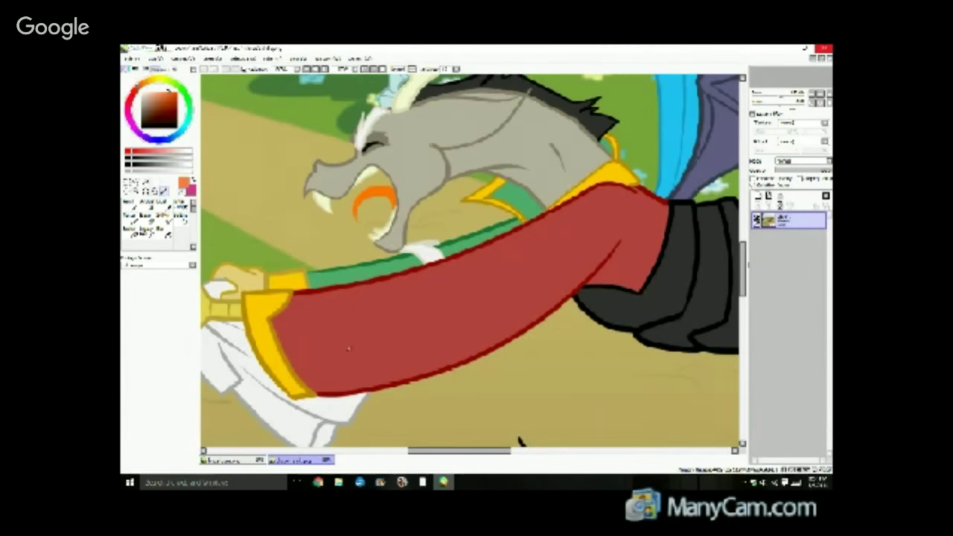
Return to the dragon drawing and draw the tongue's curved outline in orange inside the open mouth with the pen.
{"action": "scroll", "coordinate": [519, 441], "scroll_direction": "down", "scroll_amount": 3}
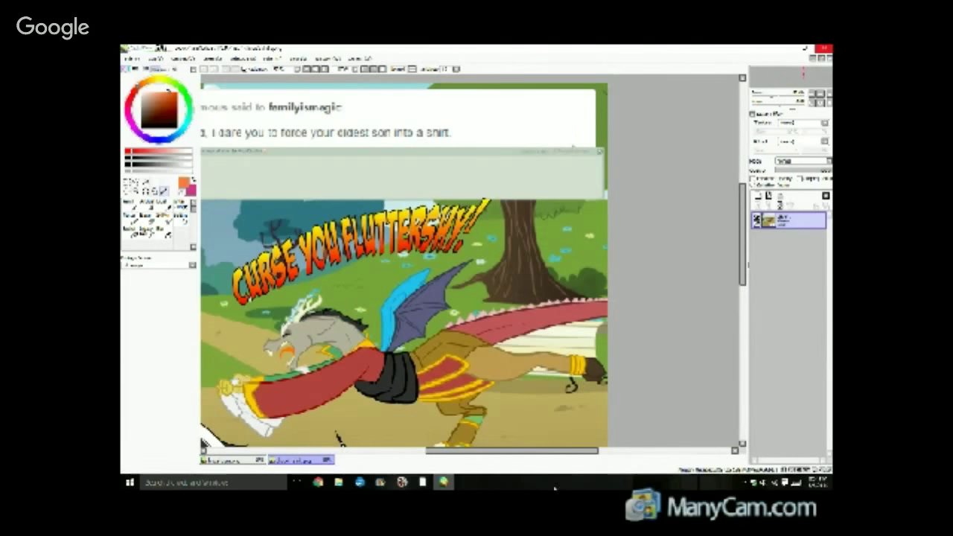
{"action": "left_click_drag", "start_coordinate": [544, 453], "coordinate": [480, 453]}
{"action": "left_click", "coordinate": [222, 461]}
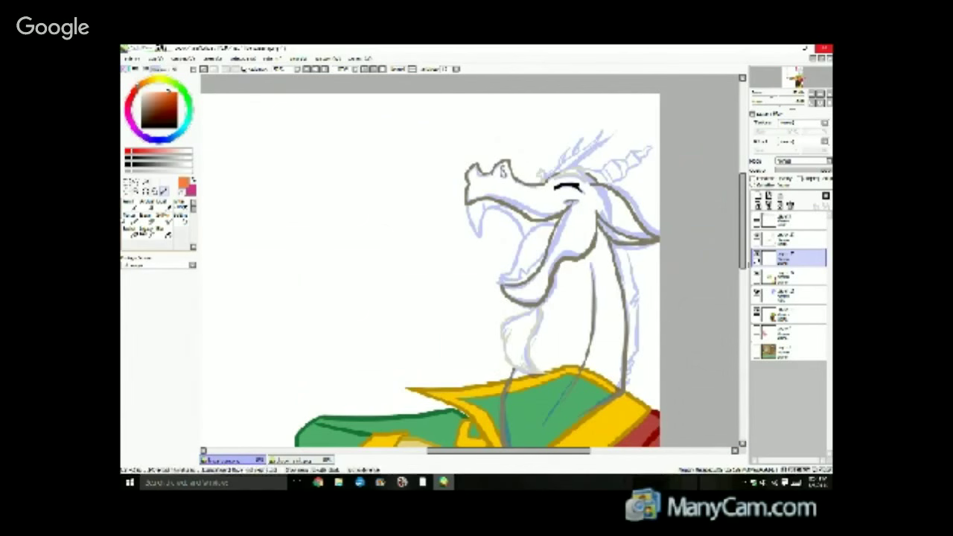
{"action": "left_click", "coordinate": [131, 207]}
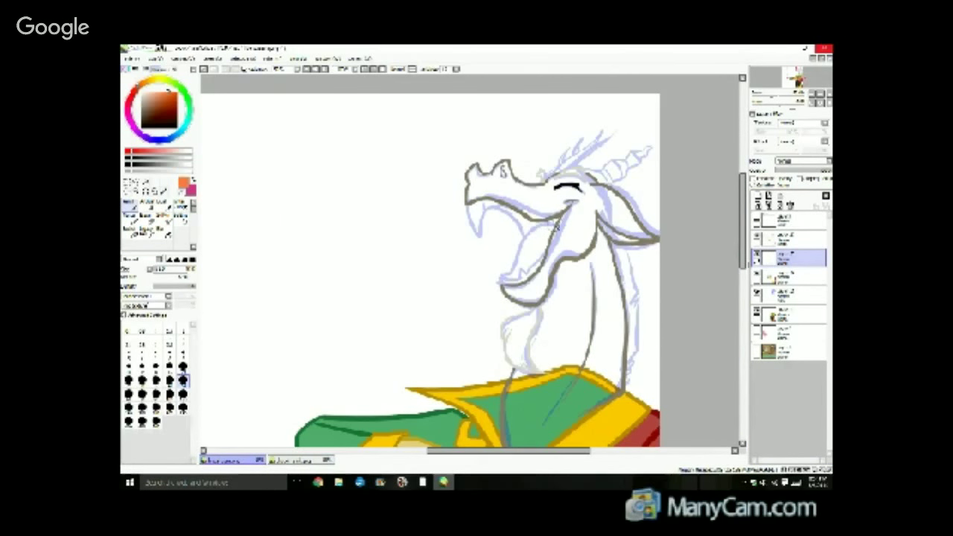
{"action": "left_click_drag", "start_coordinate": [548, 222], "coordinate": [515, 280]}
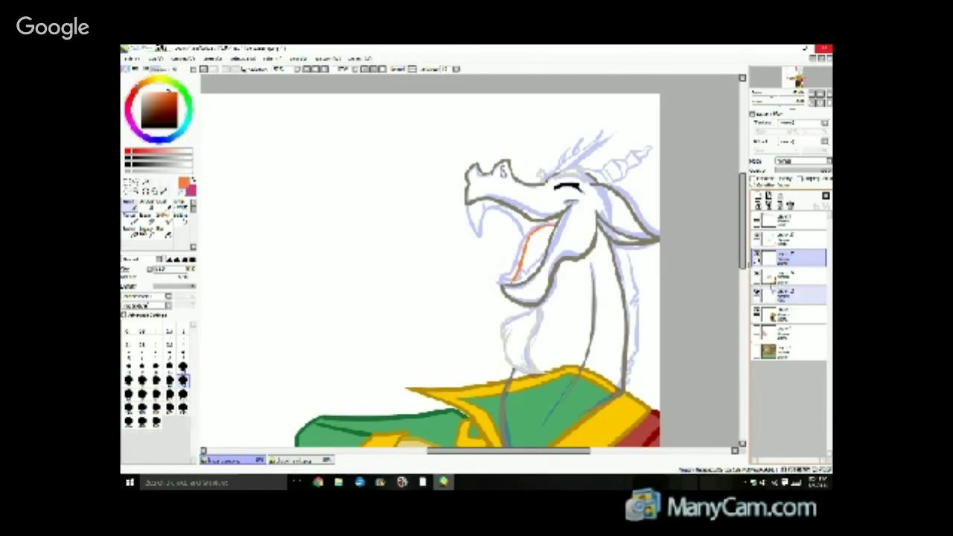
Hide the blue sketch layer and fill the tongue area with orange.
{"action": "left_click", "coordinate": [758, 295]}
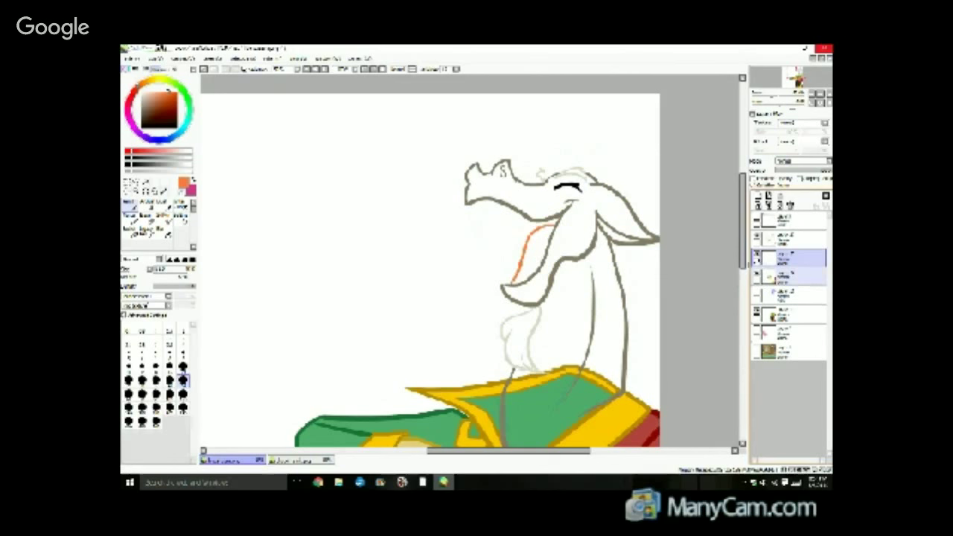
{"action": "left_click", "coordinate": [145, 233]}
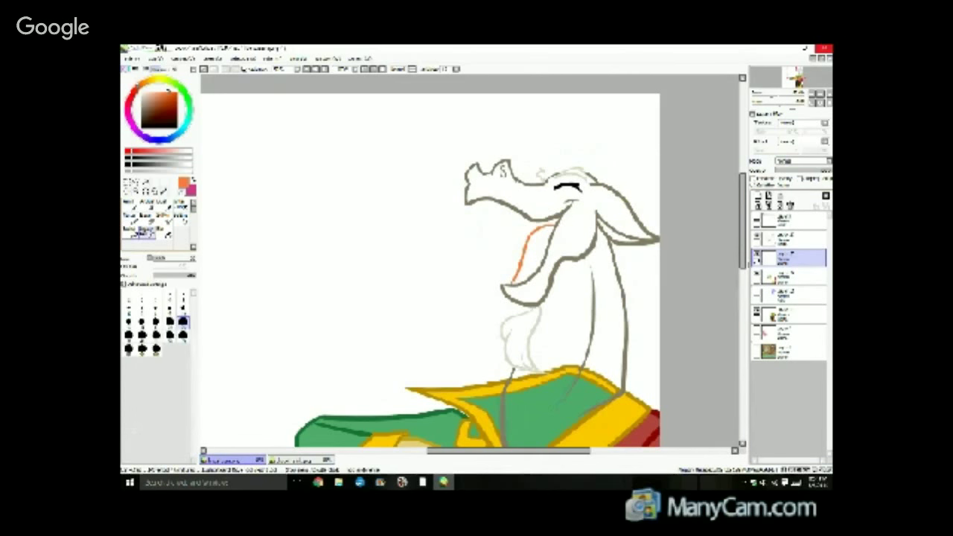
{"action": "left_click", "coordinate": [535, 251]}
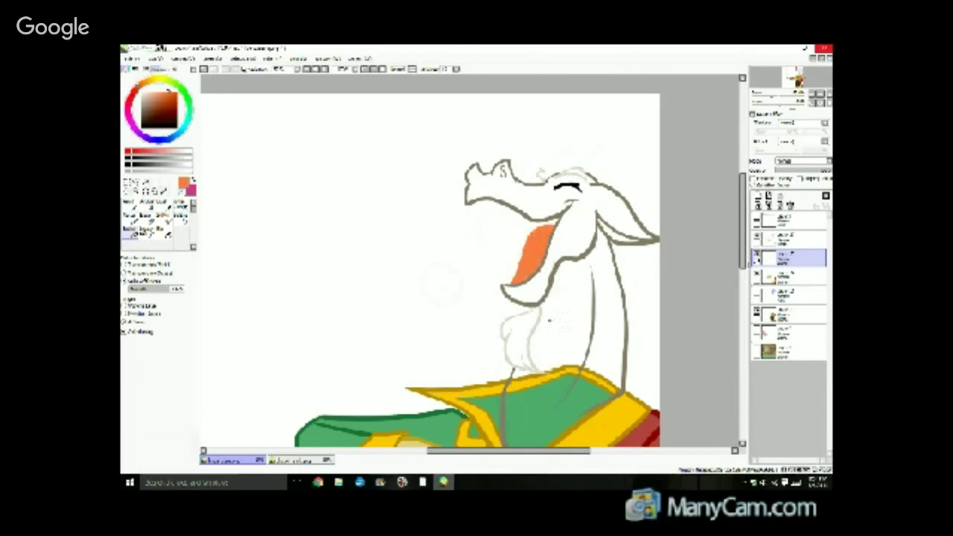
On a new layer beneath the tongue, draw the mouth opening's front edge in magenta and fill the mouth interior with it.
{"action": "left_click", "coordinate": [775, 275]}
{"action": "left_click", "coordinate": [759, 196]}
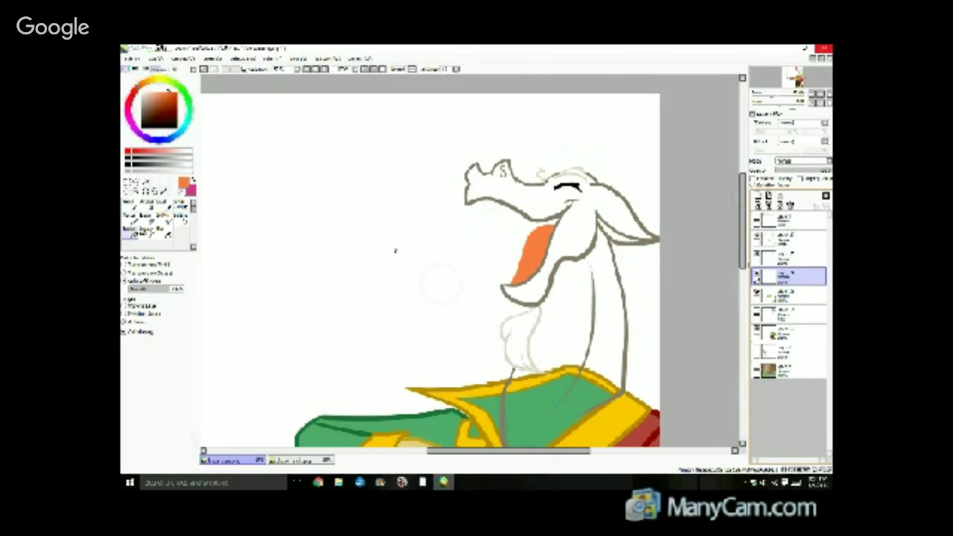
{"action": "left_click", "coordinate": [193, 180]}
{"action": "left_click", "coordinate": [129, 205]}
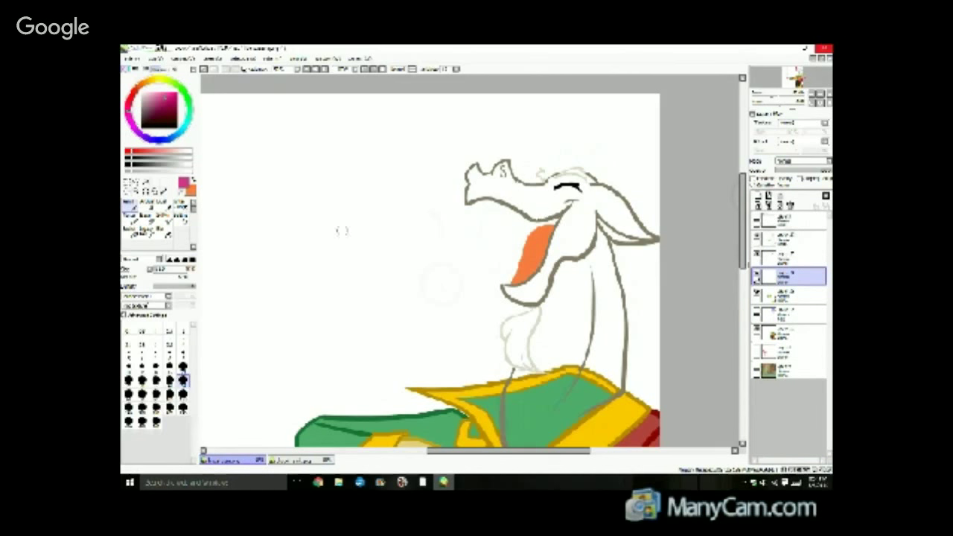
{"action": "mouse_move", "coordinate": [471, 203]}
{"action": "left_mouse_down"}
{"action": "mouse_move", "coordinate": [509, 258]}
{"action": "mouse_move", "coordinate": [510, 283]}
{"action": "left_mouse_up"}
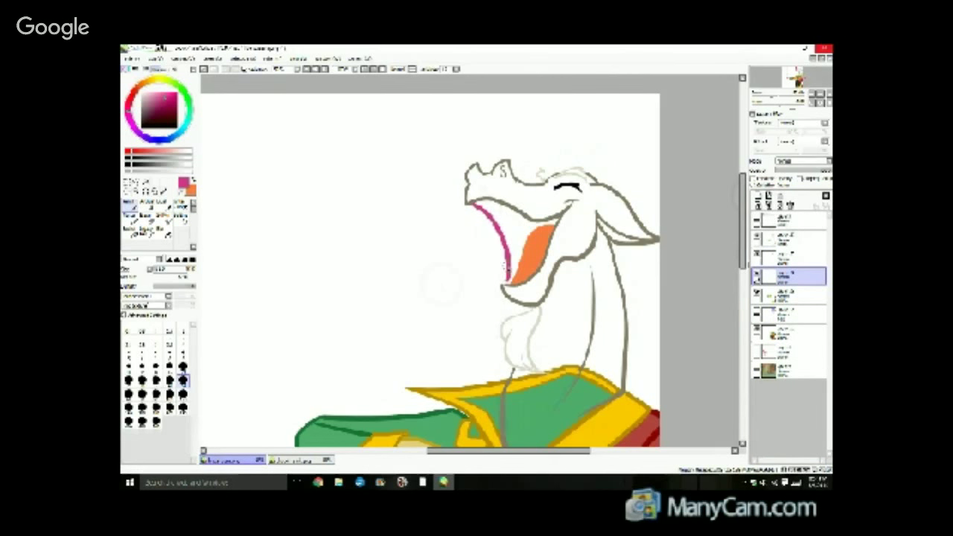
{"action": "key", "text": "ctrl+z"}
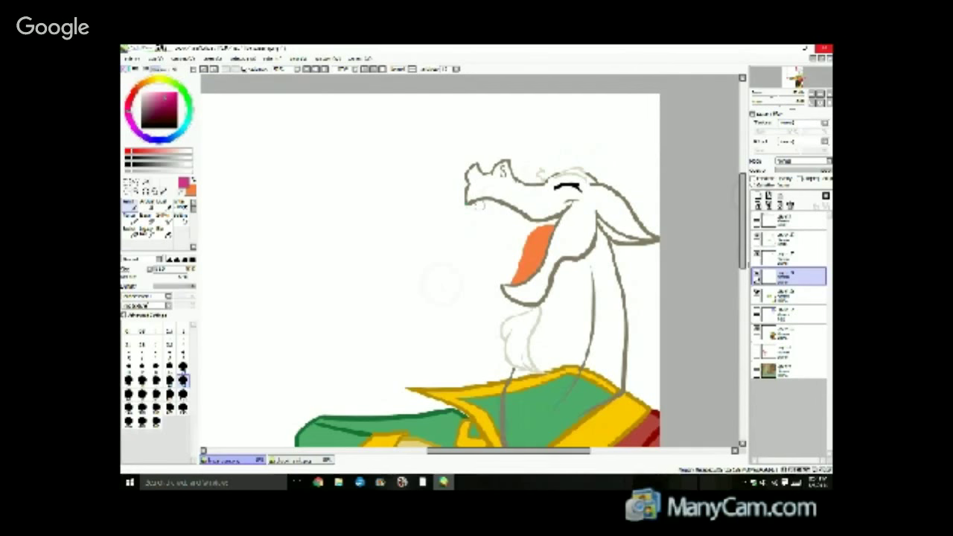
{"action": "mouse_move", "coordinate": [477, 200]}
{"action": "left_mouse_down"}
{"action": "mouse_move", "coordinate": [513, 226]}
{"action": "mouse_move", "coordinate": [514, 280]}
{"action": "left_mouse_up"}
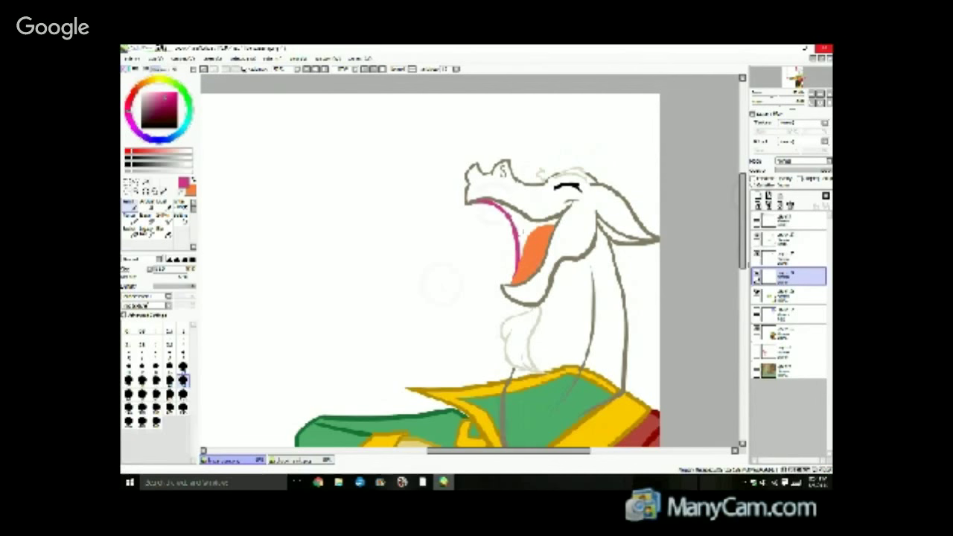
{"action": "left_click", "coordinate": [132, 234]}
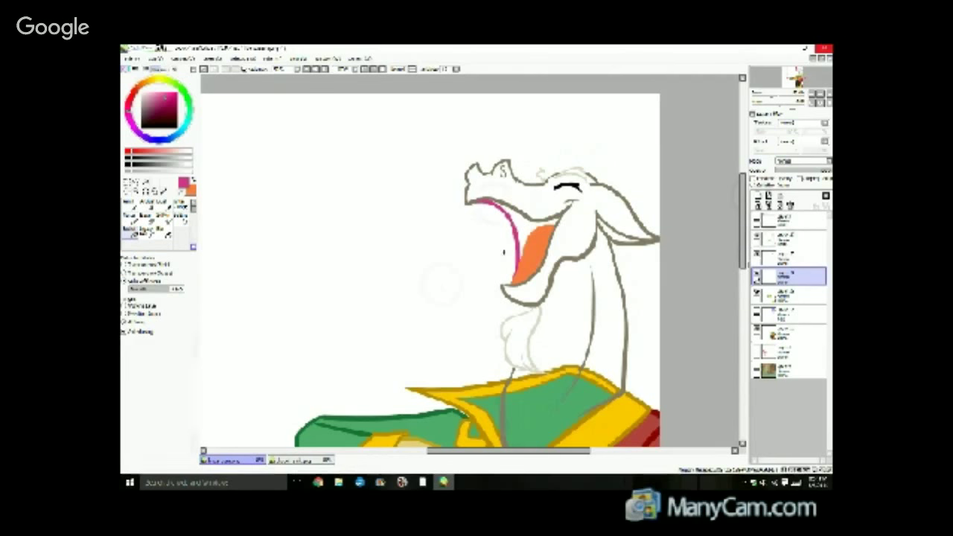
{"action": "left_click", "coordinate": [525, 228]}
Merge the tongue layer with the mouth interior layer and the flat colour layer beneath.
{"action": "left_click", "coordinate": [782, 258]}
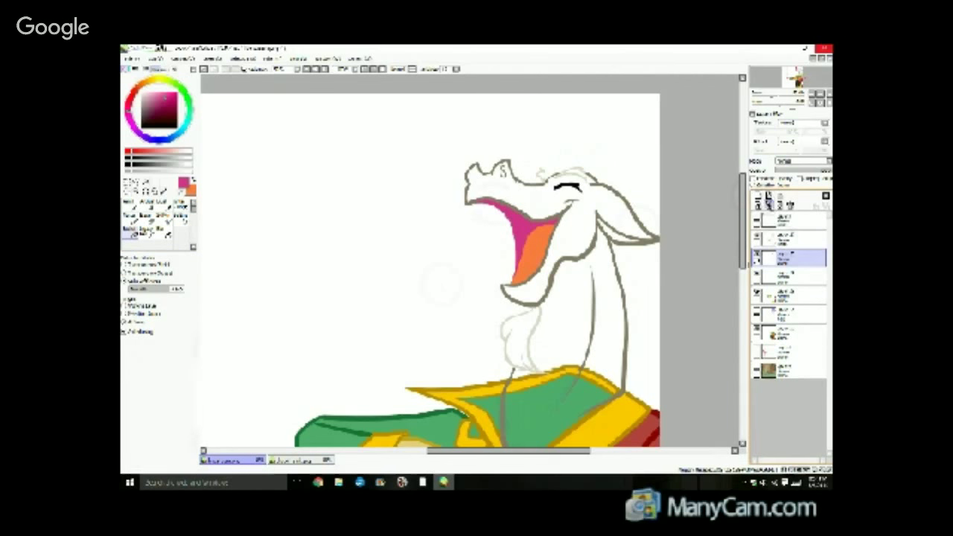
{"action": "left_click", "coordinate": [769, 206]}
{"action": "left_click", "coordinate": [769, 206]}
{"action": "left_click", "coordinate": [770, 295], "text": "ctrl"}
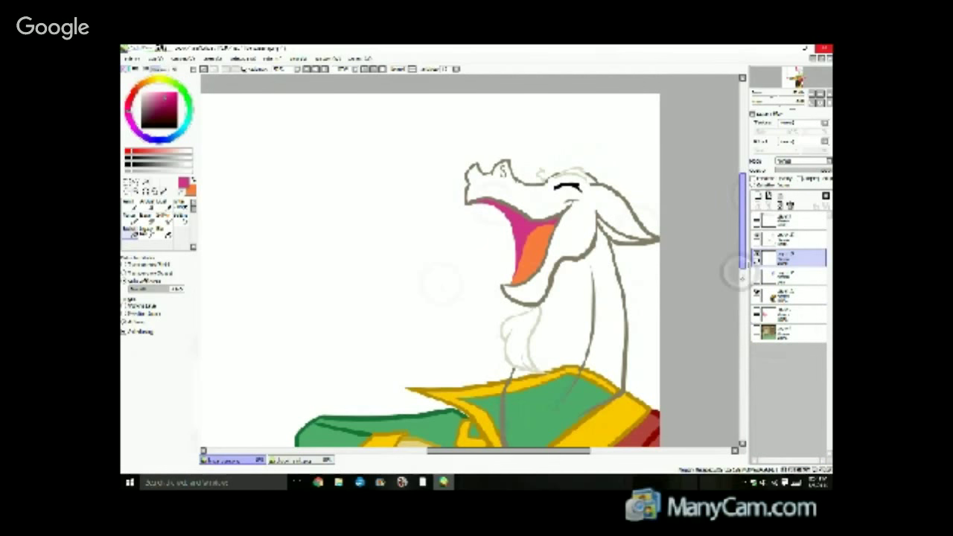
Pick the dark beige outline colour of the dragon's teeth from the reference picture and return to the mouth drawing.
{"action": "left_click_drag", "start_coordinate": [734, 273], "coordinate": [703, 273]}
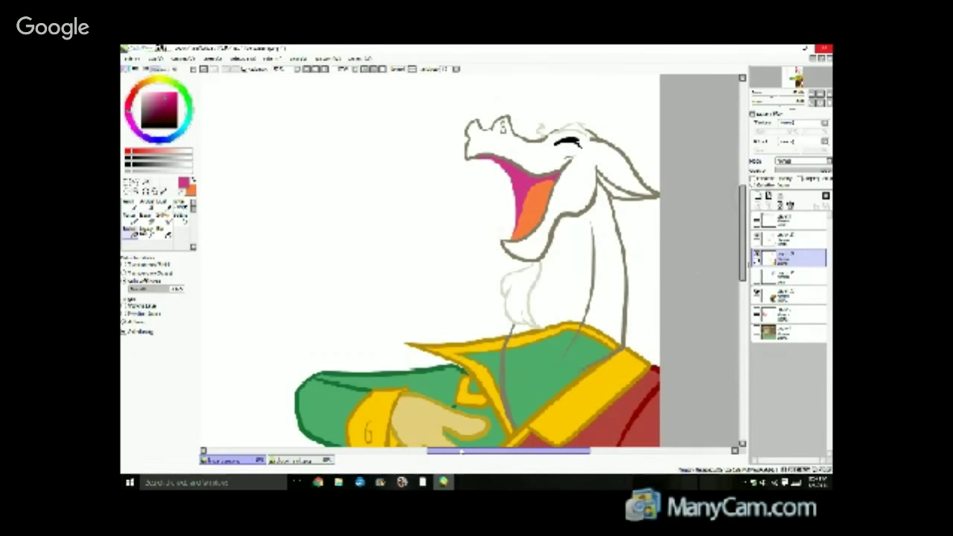
{"action": "mouse_move", "coordinate": [459, 451]}
{"action": "left_mouse_down"}
{"action": "mouse_move", "coordinate": [487, 452]}
{"action": "mouse_move", "coordinate": [442, 452]}
{"action": "mouse_move", "coordinate": [477, 449]}
{"action": "mouse_move", "coordinate": [434, 441]}
{"action": "mouse_move", "coordinate": [475, 424]}
{"action": "left_mouse_up"}
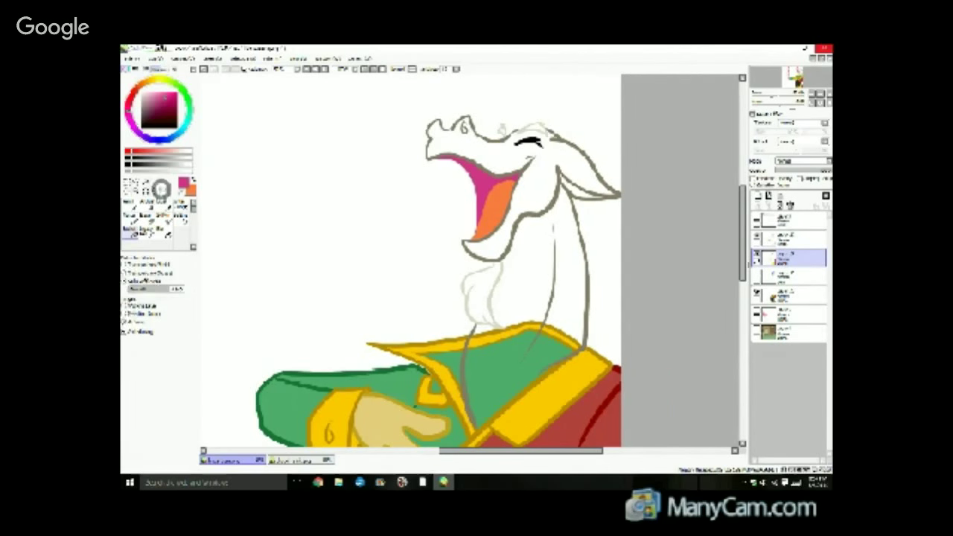
{"action": "left_click", "coordinate": [165, 190]}
{"action": "left_click", "coordinate": [298, 461]}
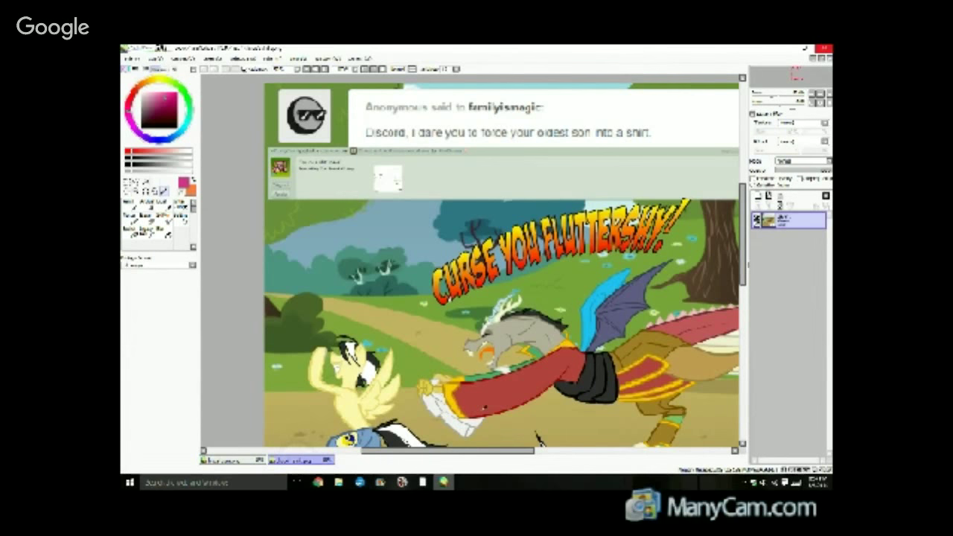
{"action": "scroll", "coordinate": [538, 440], "scroll_direction": "up", "scroll_amount": 4}
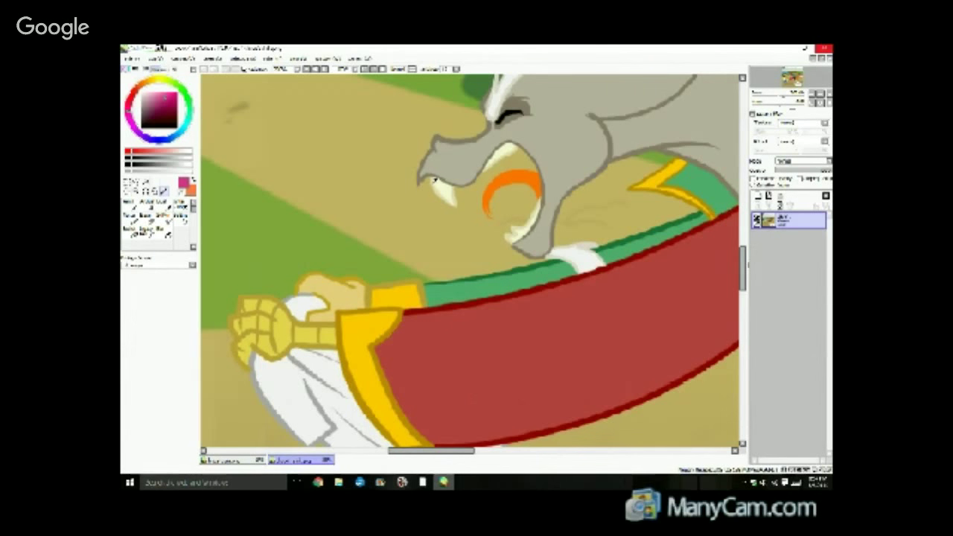
{"action": "left_click", "coordinate": [237, 459]}
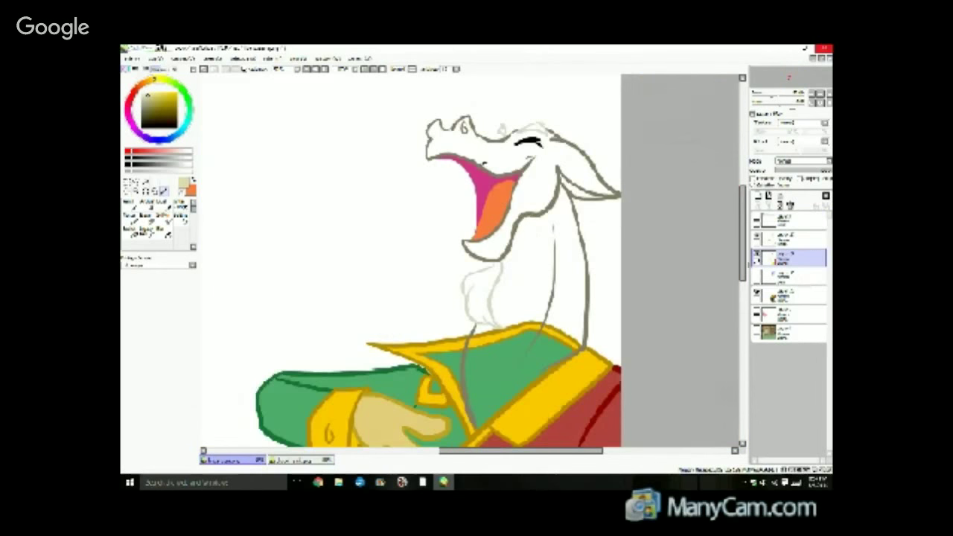
{"action": "scroll", "coordinate": [463, 154], "scroll_direction": "up", "scroll_amount": 2}
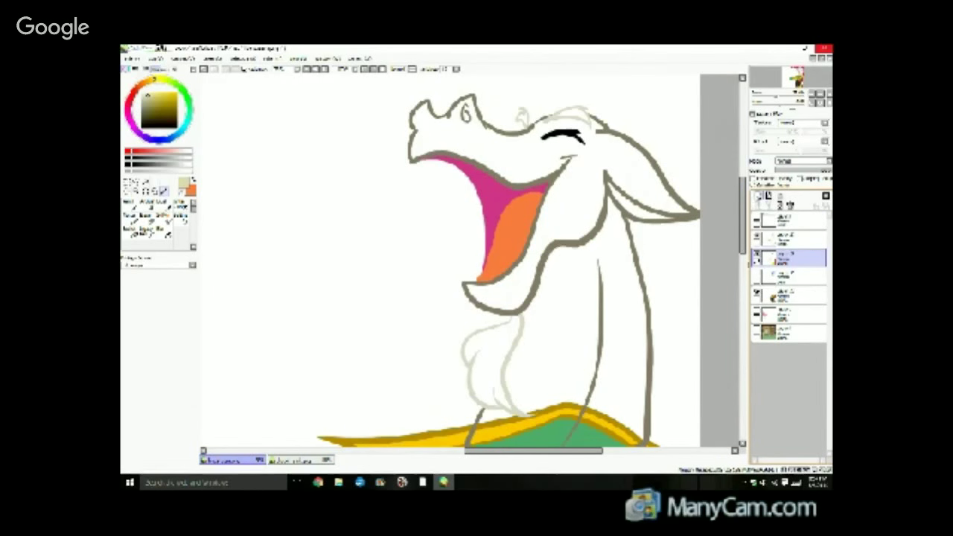
On a new layer above the mouth colours, draw the upper fang and the upper row of teeth as beige outlines with the pen.
{"action": "left_click", "coordinate": [759, 196]}
{"action": "left_click", "coordinate": [131, 202]}
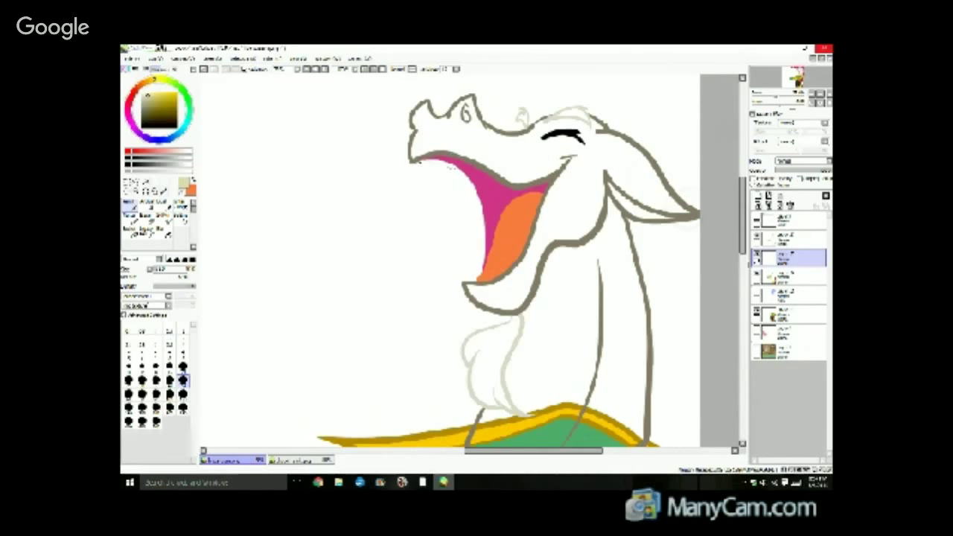
{"action": "mouse_move", "coordinate": [409, 161]}
{"action": "left_mouse_down"}
{"action": "mouse_move", "coordinate": [426, 190]}
{"action": "mouse_move", "coordinate": [438, 165]}
{"action": "left_mouse_up"}
{"action": "left_click_drag", "start_coordinate": [743, 191], "coordinate": [742, 175]}
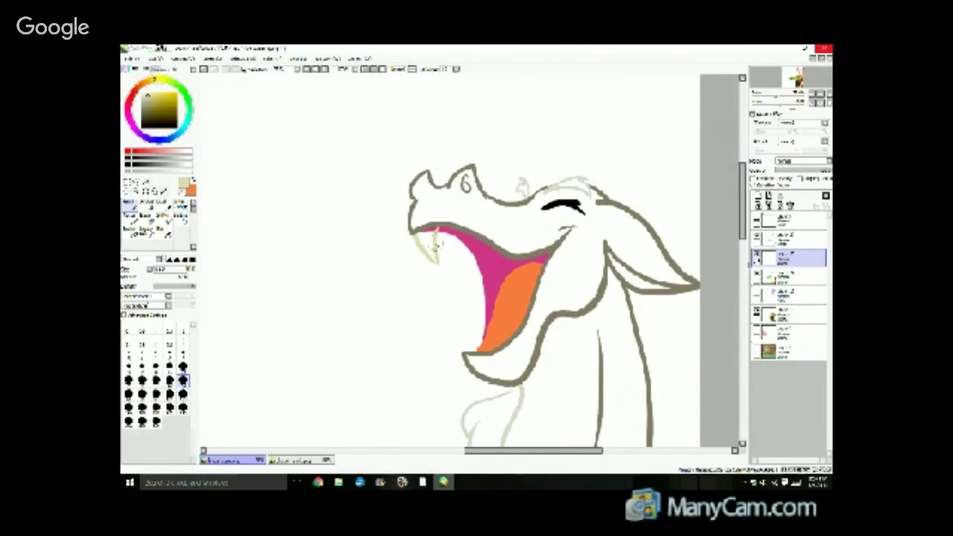
{"action": "left_click_drag", "start_coordinate": [437, 246], "coordinate": [438, 262]}
{"action": "left_click_drag", "start_coordinate": [438, 241], "coordinate": [496, 249]}
Outline the lower teeth along the lower jaw in beige, undoing and redrawing the curve until it fits.
{"action": "left_click_drag", "start_coordinate": [526, 316], "coordinate": [476, 344]}
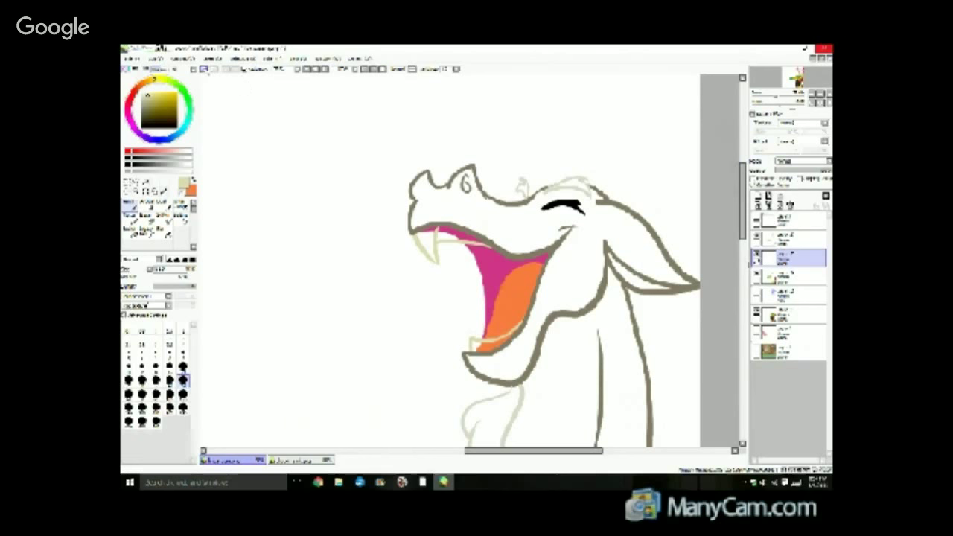
{"action": "left_click", "coordinate": [204, 70]}
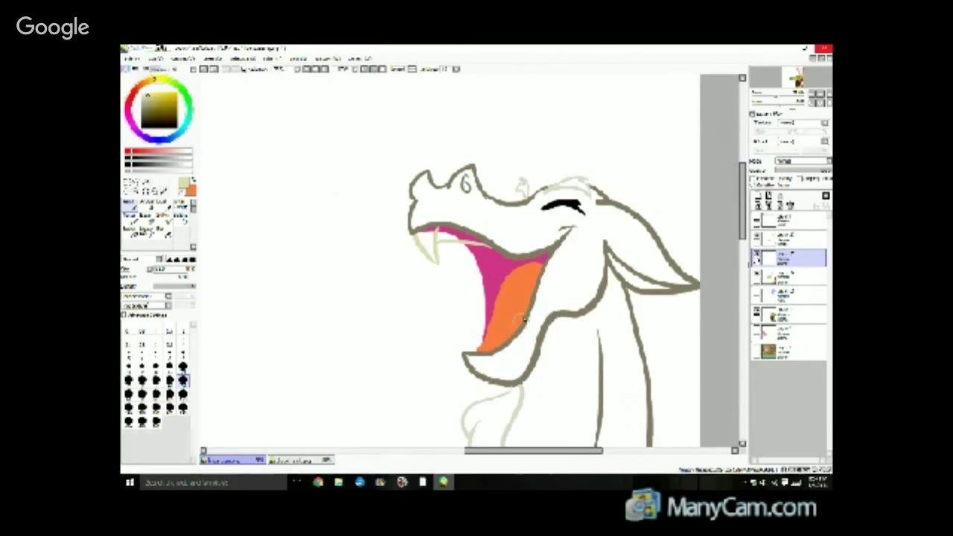
{"action": "left_click_drag", "start_coordinate": [514, 328], "coordinate": [467, 352]}
{"action": "left_click", "coordinate": [206, 70]}
{"action": "mouse_move", "coordinate": [532, 303]}
{"action": "left_mouse_down"}
{"action": "mouse_move", "coordinate": [514, 327]}
{"action": "mouse_move", "coordinate": [468, 350]}
{"action": "left_mouse_up"}
{"action": "left_click", "coordinate": [202, 68]}
{"action": "mouse_move", "coordinate": [538, 303]}
{"action": "left_mouse_down"}
{"action": "mouse_move", "coordinate": [468, 343]}
{"action": "mouse_move", "coordinate": [475, 350]}
{"action": "left_mouse_up"}
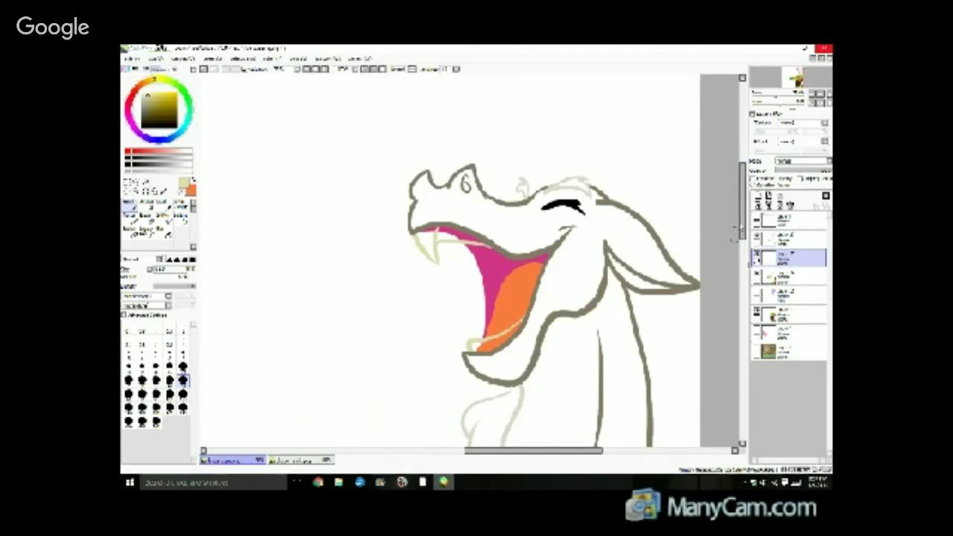
Pick the pale yellow tooth fill colour from the dragon's teeth in the reference picture and return to the drawing.
{"action": "mouse_move", "coordinate": [742, 228]}
{"action": "left_mouse_down"}
{"action": "mouse_move", "coordinate": [741, 245]}
{"action": "mouse_move", "coordinate": [742, 236]}
{"action": "left_mouse_up"}
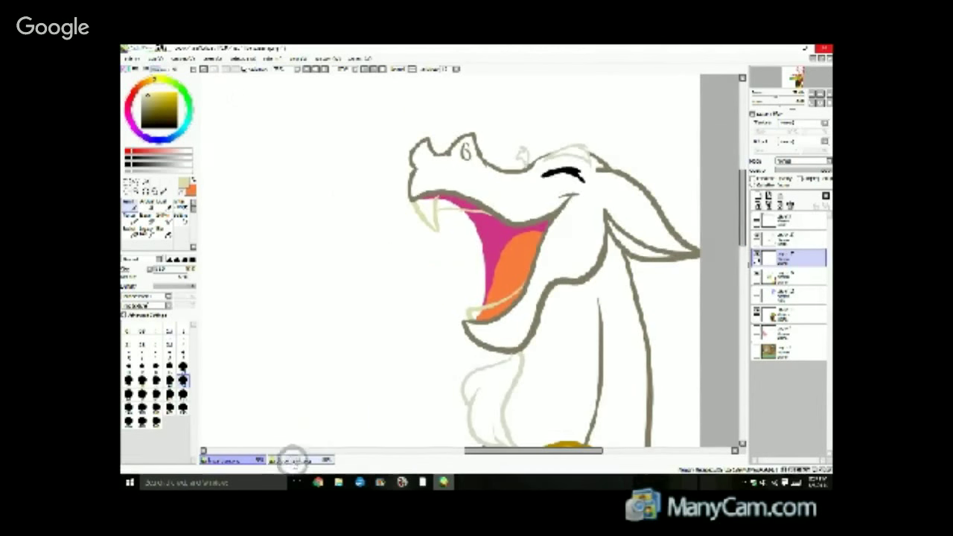
{"action": "left_click", "coordinate": [293, 459]}
{"action": "left_click", "coordinate": [162, 191]}
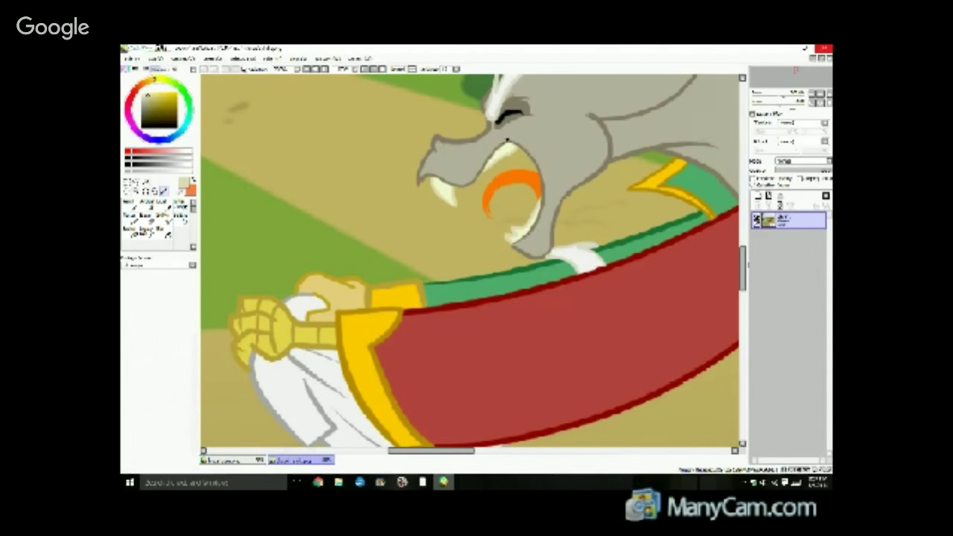
{"action": "left_click", "coordinate": [231, 459]}
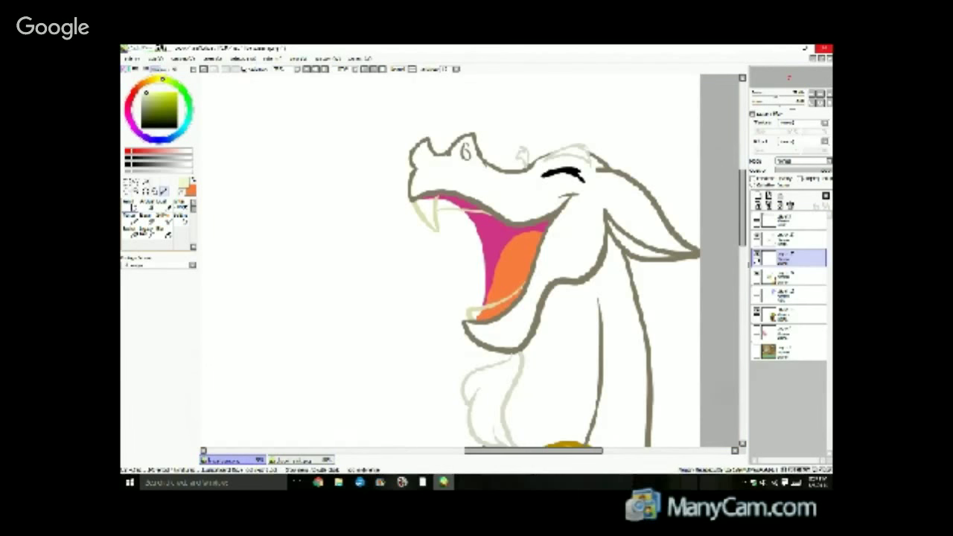
On a new layer beneath the tooth outlines, fill the fang, upper and lower teeth with pale yellow, hiding the mouth colour layer meanwhile.
{"action": "left_click", "coordinate": [132, 208]}
{"action": "left_click", "coordinate": [783, 279]}
{"action": "left_click", "coordinate": [759, 196]}
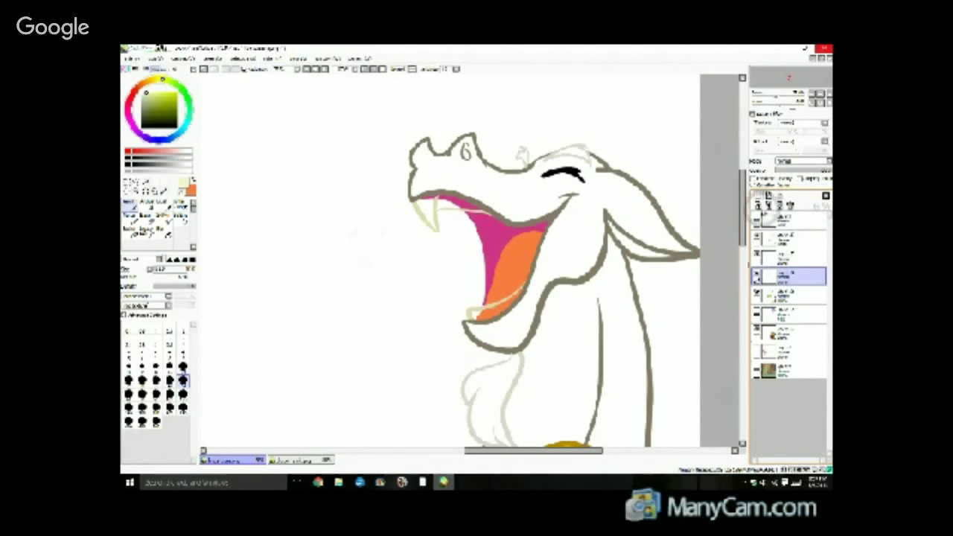
{"action": "left_click", "coordinate": [757, 295]}
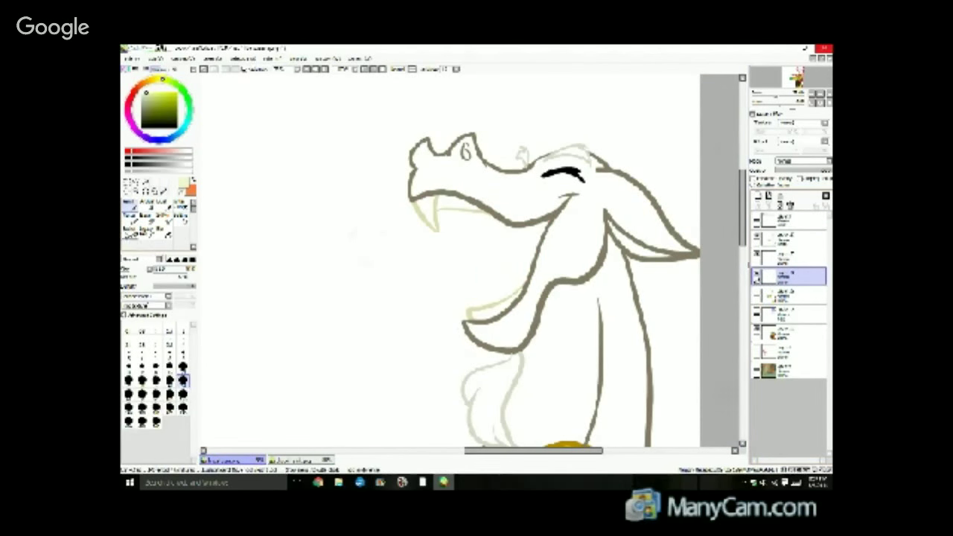
{"action": "left_click", "coordinate": [132, 234]}
{"action": "left_click", "coordinate": [431, 209]}
{"action": "left_click", "coordinate": [451, 206]}
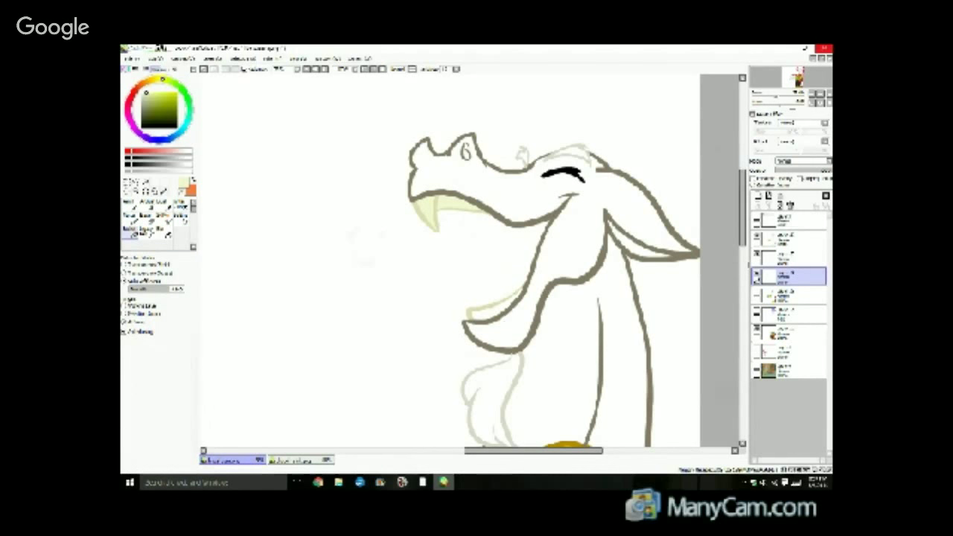
{"action": "left_click", "coordinate": [495, 307]}
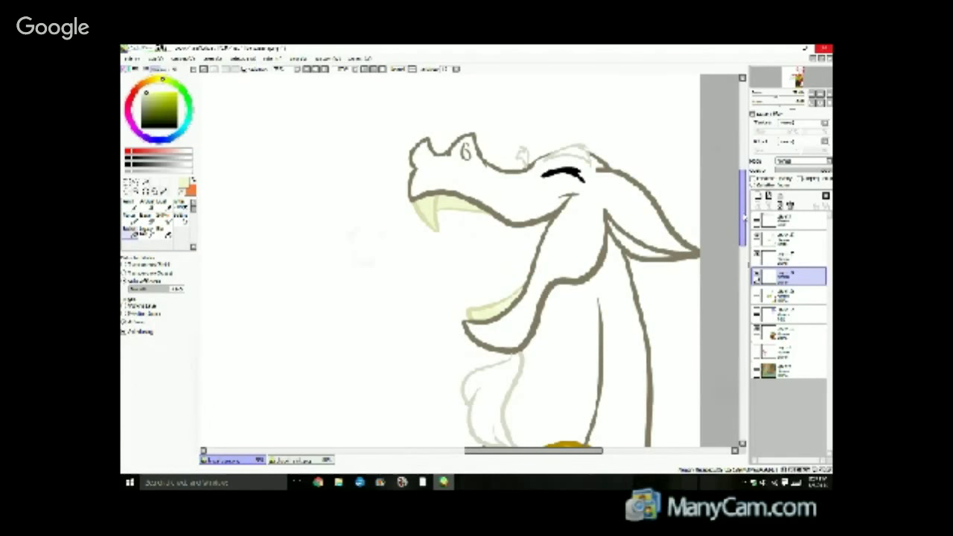
{"action": "left_click_drag", "start_coordinate": [743, 216], "coordinate": [739, 293]}
{"action": "left_click", "coordinate": [756, 293]}
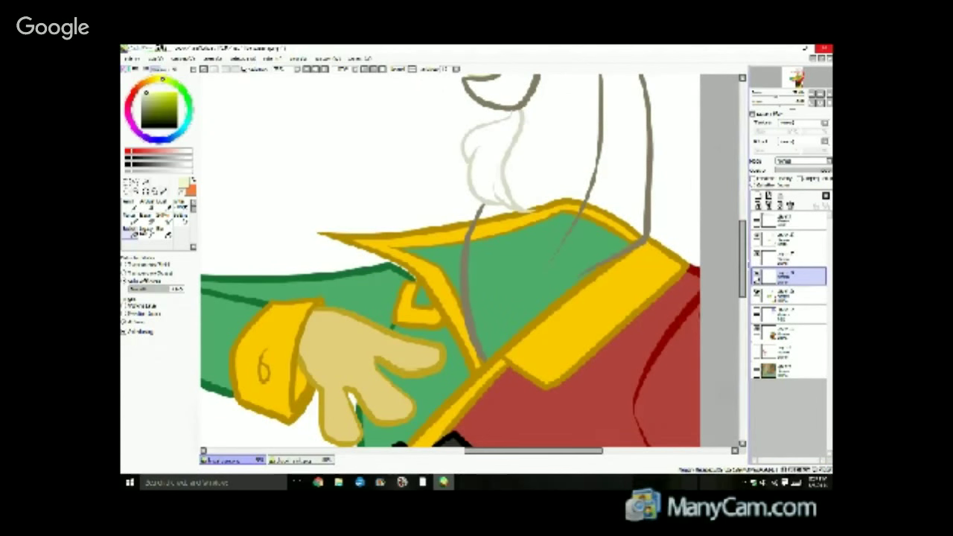
Pick the light grey face colour and the darker grey-brown eyelid colour from the reference picture, and return to the drawing with the pen.
{"action": "left_click", "coordinate": [165, 193]}
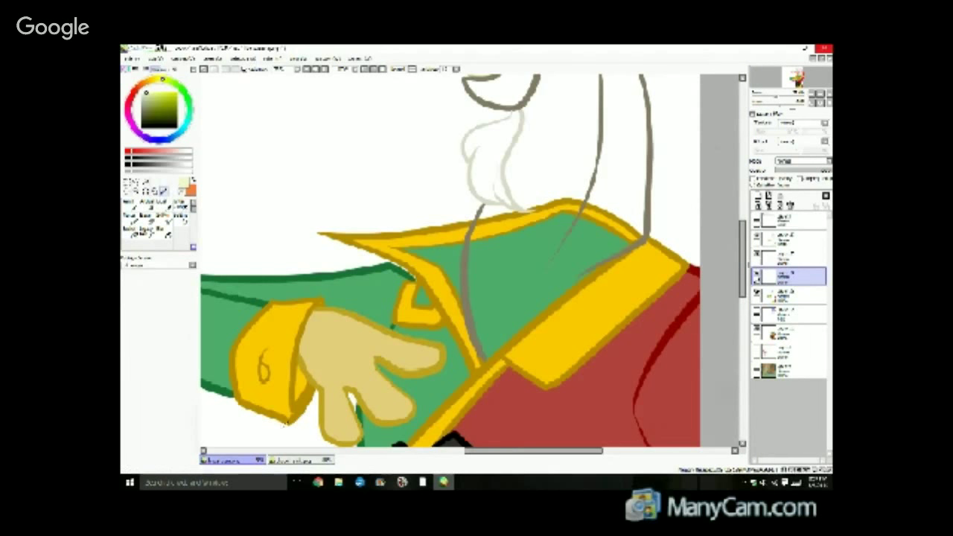
{"action": "left_click", "coordinate": [292, 460]}
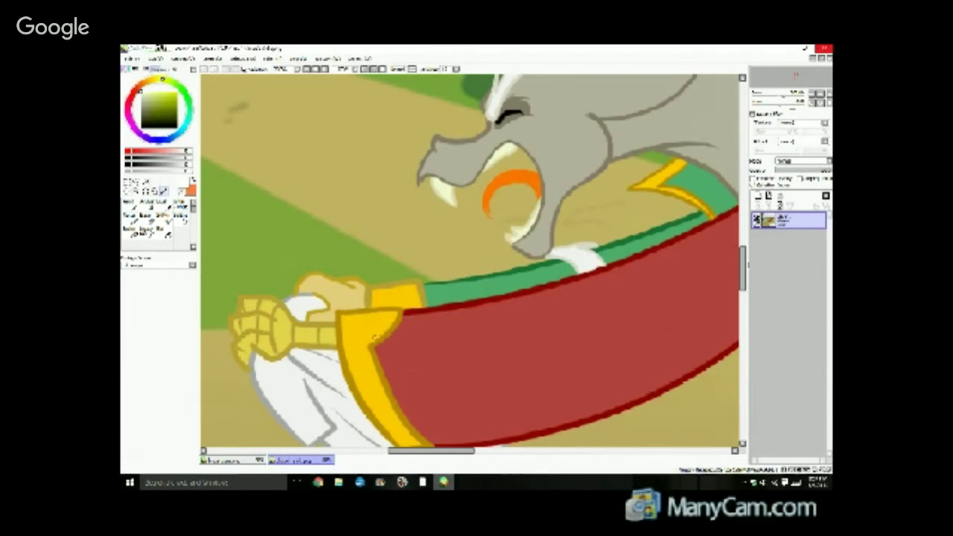
{"action": "left_click", "coordinate": [460, 162]}
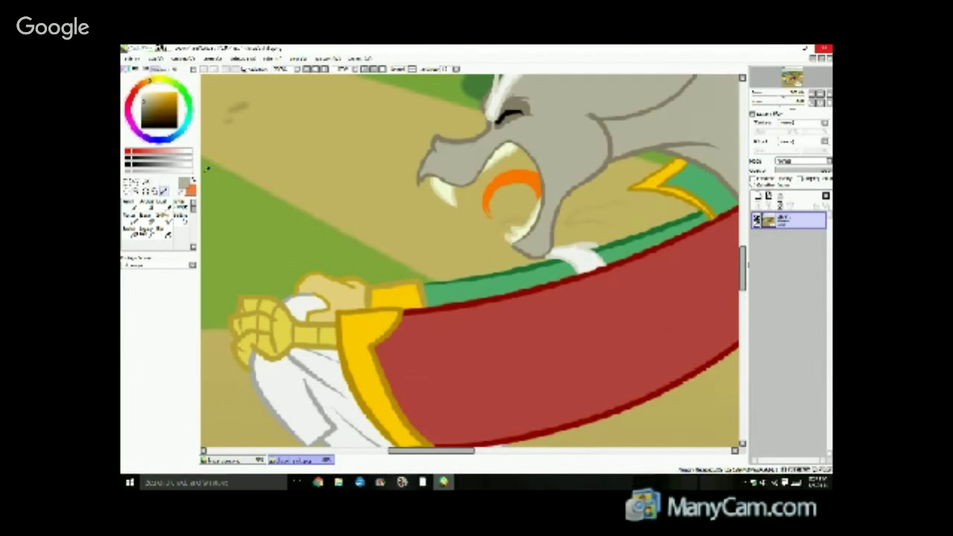
{"action": "left_click", "coordinate": [193, 180]}
{"action": "left_click", "coordinate": [525, 103]}
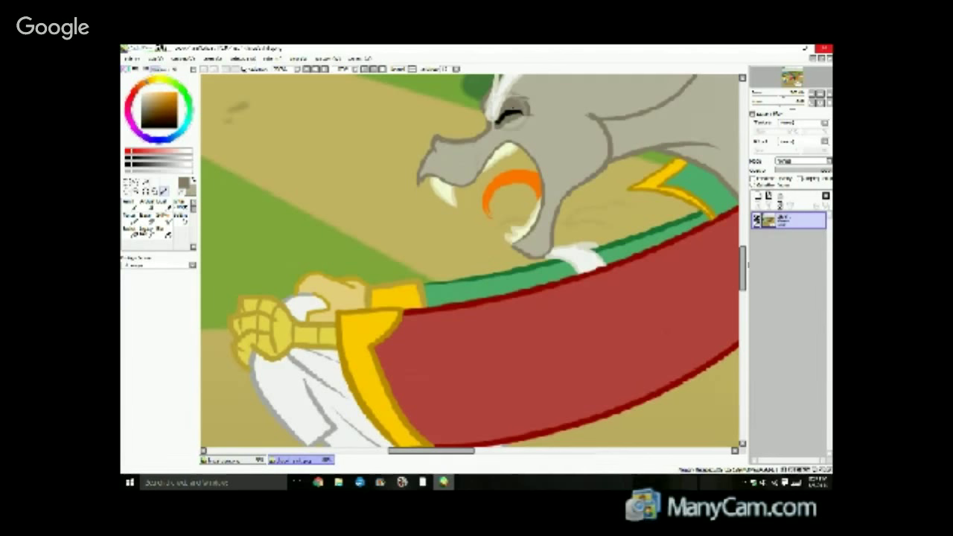
{"action": "left_click", "coordinate": [248, 462]}
{"action": "key", "text": "n"}
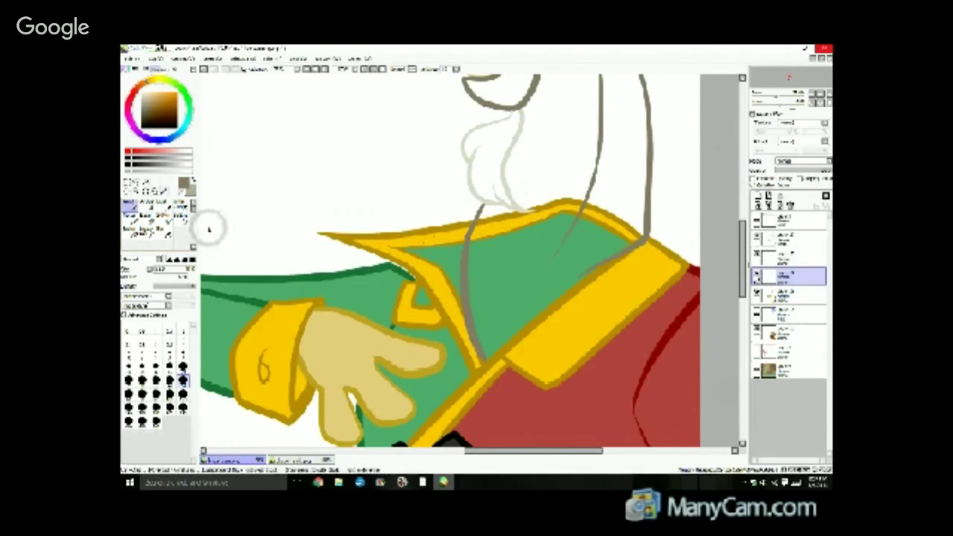
On the tooth outline layer, draw the closed eyelid's shape beneath the black lash line in grey-brown.
{"action": "left_click_drag", "start_coordinate": [744, 257], "coordinate": [743, 221]}
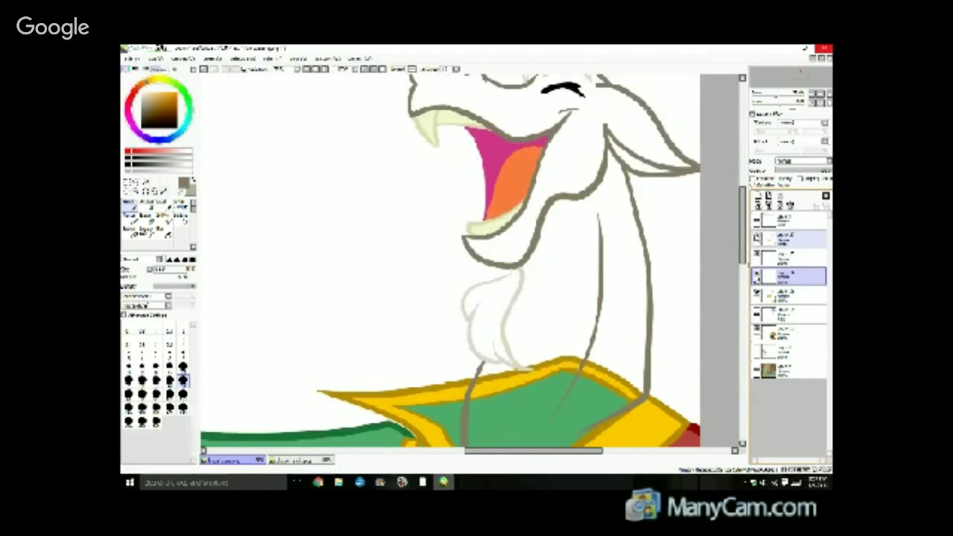
{"action": "left_click", "coordinate": [757, 237]}
{"action": "left_click", "coordinate": [757, 237]}
{"action": "left_click", "coordinate": [758, 255]}
{"action": "left_click", "coordinate": [790, 257]}
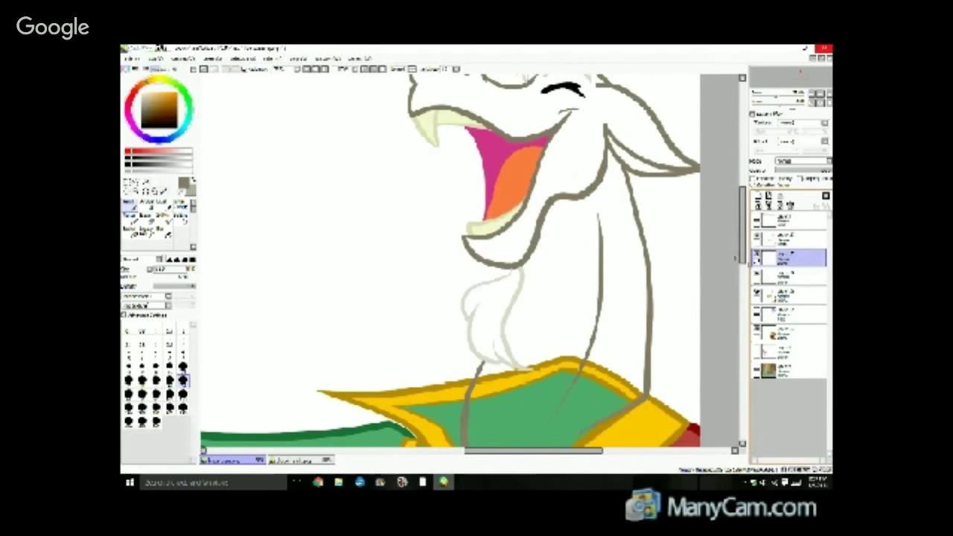
{"action": "scroll", "coordinate": [667, 197], "scroll_direction": "up", "scroll_amount": 3}
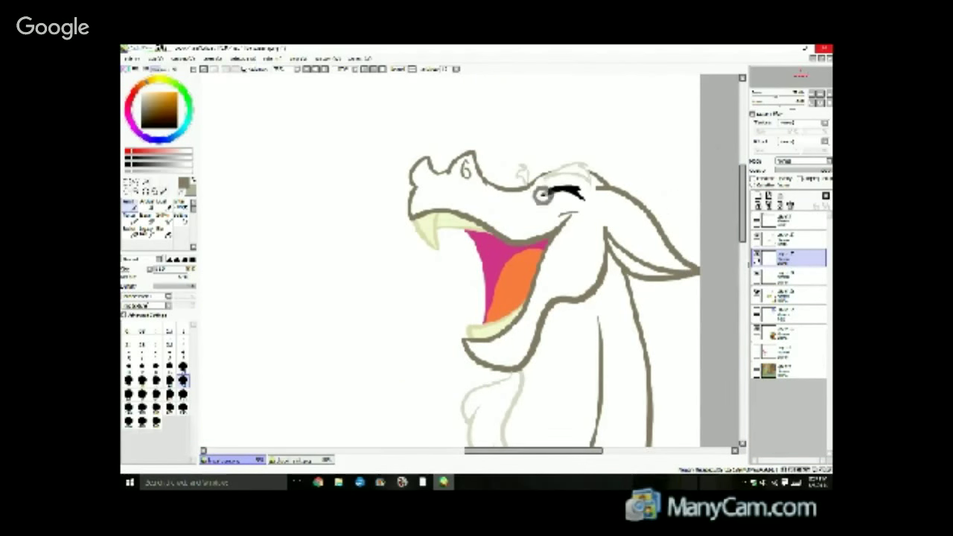
{"action": "mouse_move", "coordinate": [542, 193]}
{"action": "left_mouse_down"}
{"action": "mouse_move", "coordinate": [570, 184]}
{"action": "mouse_move", "coordinate": [585, 199]}
{"action": "mouse_move", "coordinate": [561, 193]}
{"action": "mouse_move", "coordinate": [571, 195]}
{"action": "left_mouse_up"}
{"action": "key", "text": "ctrl+z"}
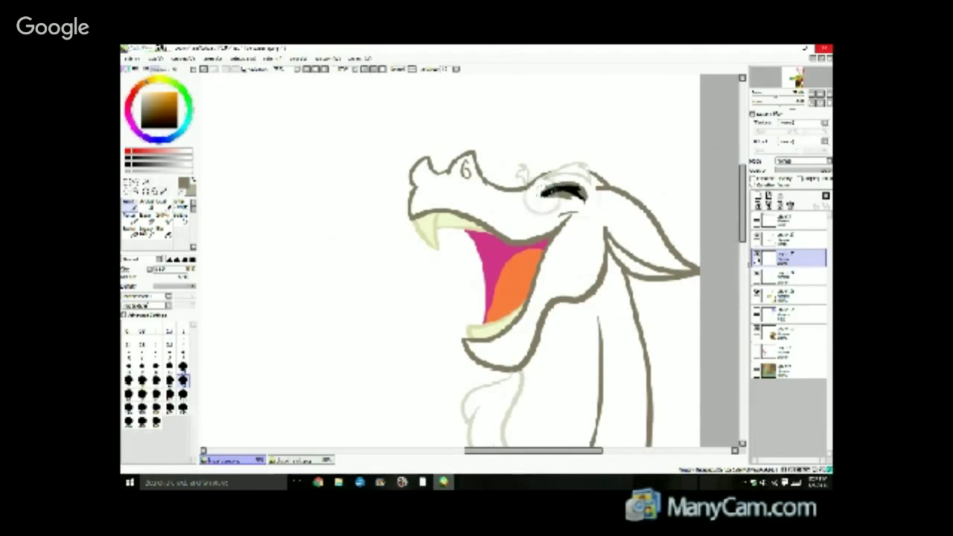
{"action": "left_click_drag", "start_coordinate": [545, 196], "coordinate": [581, 199]}
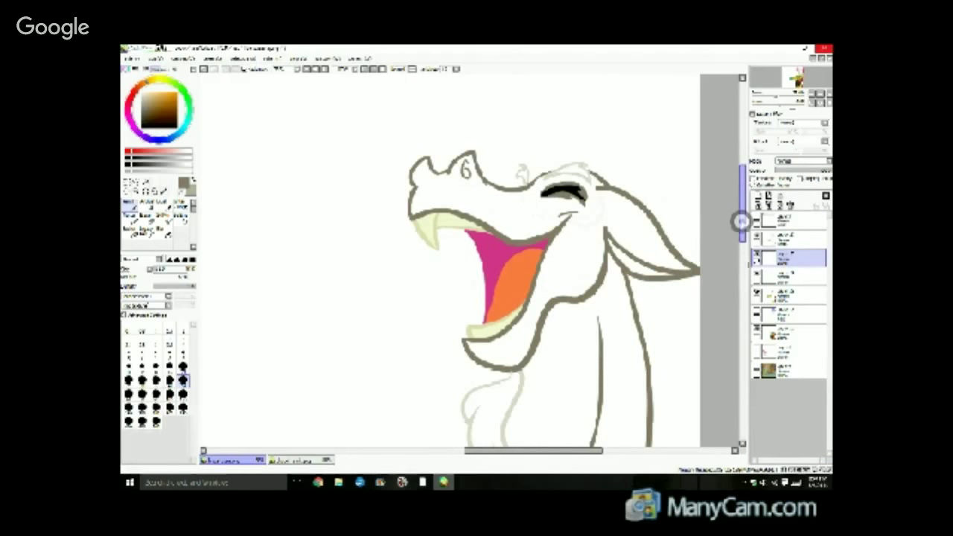
Pick the light grey face colour from the dragon in the reference picture and return to the drawing.
{"action": "mouse_move", "coordinate": [742, 222]}
{"action": "left_mouse_down"}
{"action": "mouse_move", "coordinate": [741, 202]}
{"action": "mouse_move", "coordinate": [727, 285]}
{"action": "mouse_move", "coordinate": [738, 224]}
{"action": "left_mouse_up"}
{"action": "left_click", "coordinate": [301, 460]}
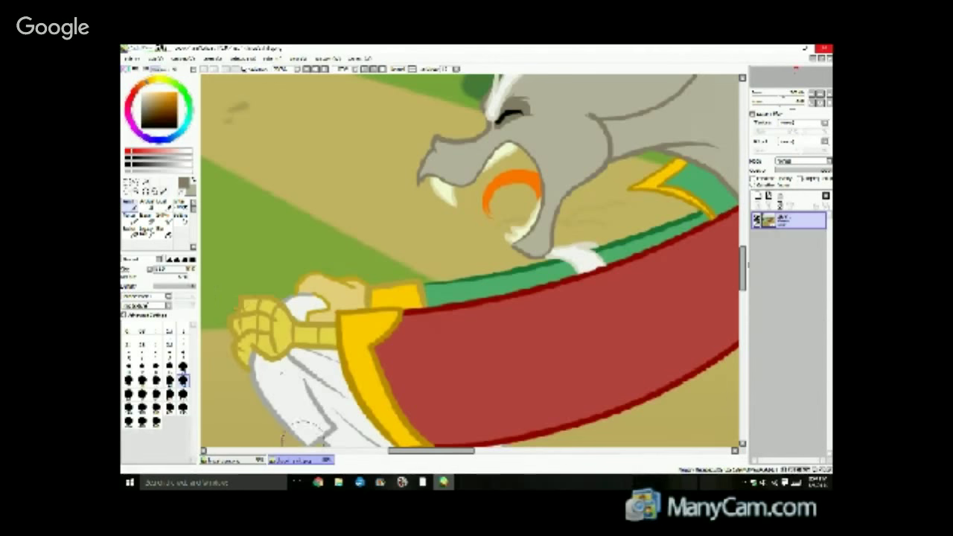
{"action": "left_click", "coordinate": [165, 191]}
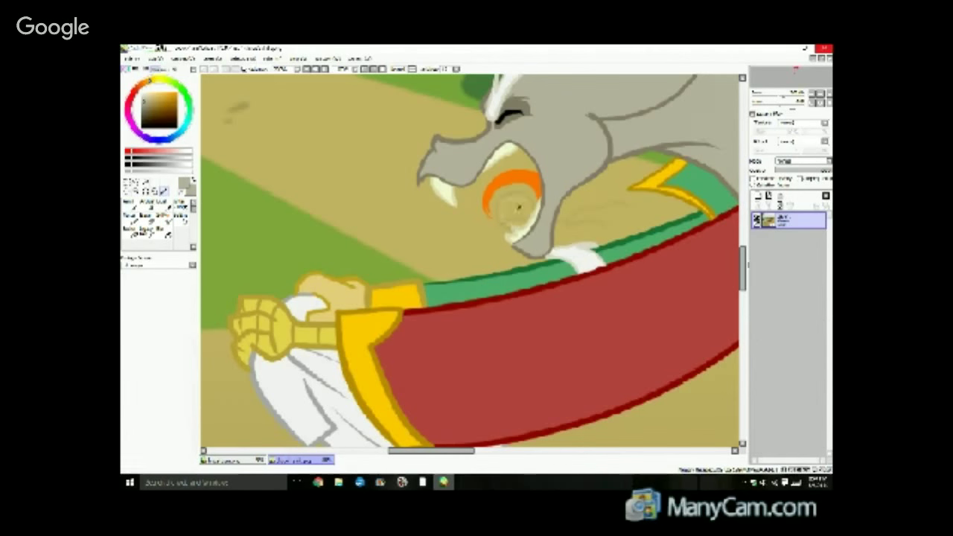
{"action": "left_click", "coordinate": [237, 459]}
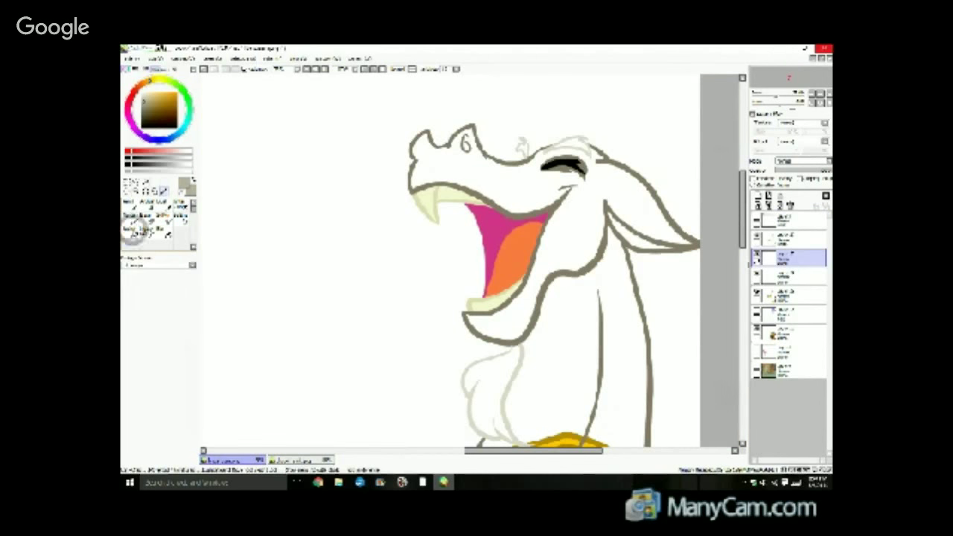
Ready the fill tool, merge the layer above the tooth and eyelid outlines down into their layer, and select the teeth fill layer.
{"action": "left_click", "coordinate": [133, 232]}
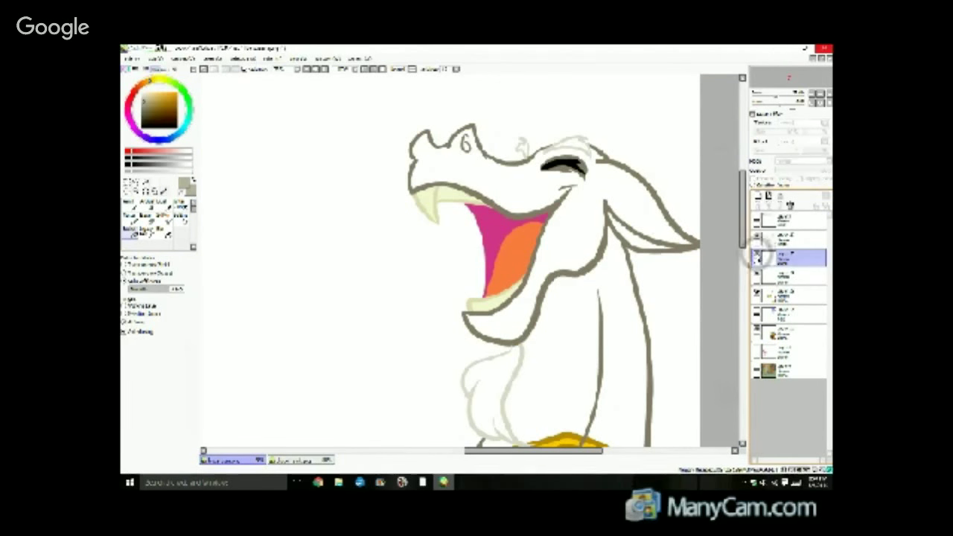
{"action": "left_click", "coordinate": [779, 239]}
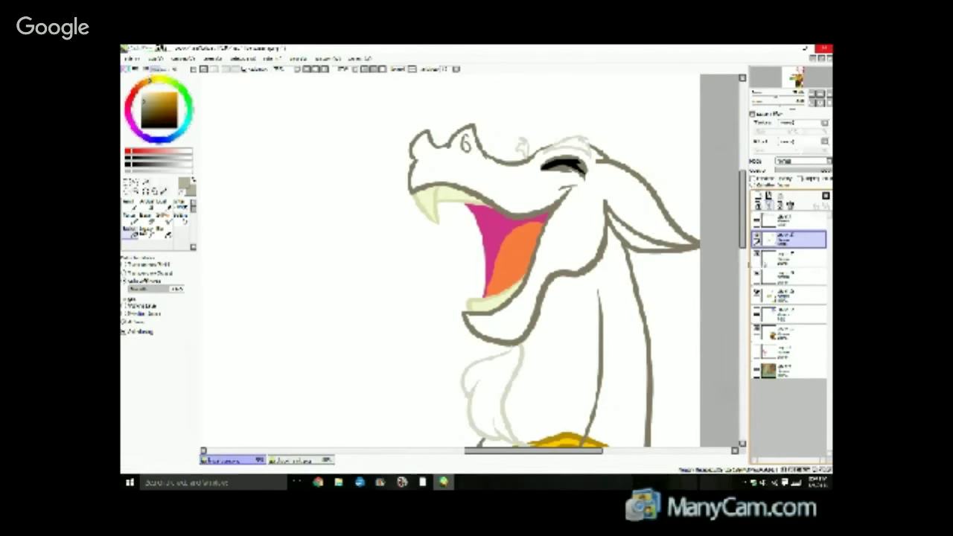
{"action": "left_click", "coordinate": [771, 206]}
{"action": "left_click", "coordinate": [774, 260]}
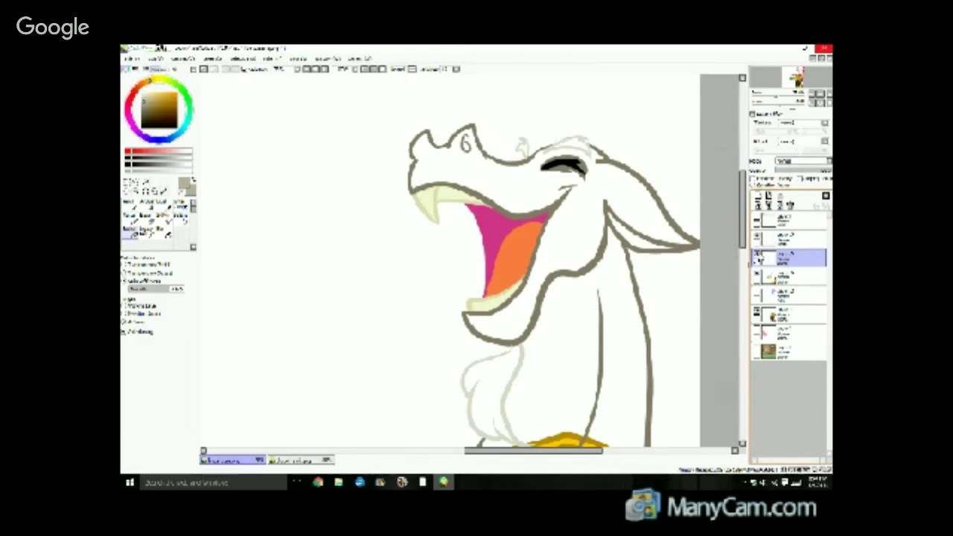
Merge the teeth fill layer down into the colour layer beneath it, and fill the dragon's neck and head with light grey.
{"action": "left_click", "coordinate": [758, 258]}
{"action": "left_click", "coordinate": [759, 258]}
{"action": "left_click", "coordinate": [770, 206]}
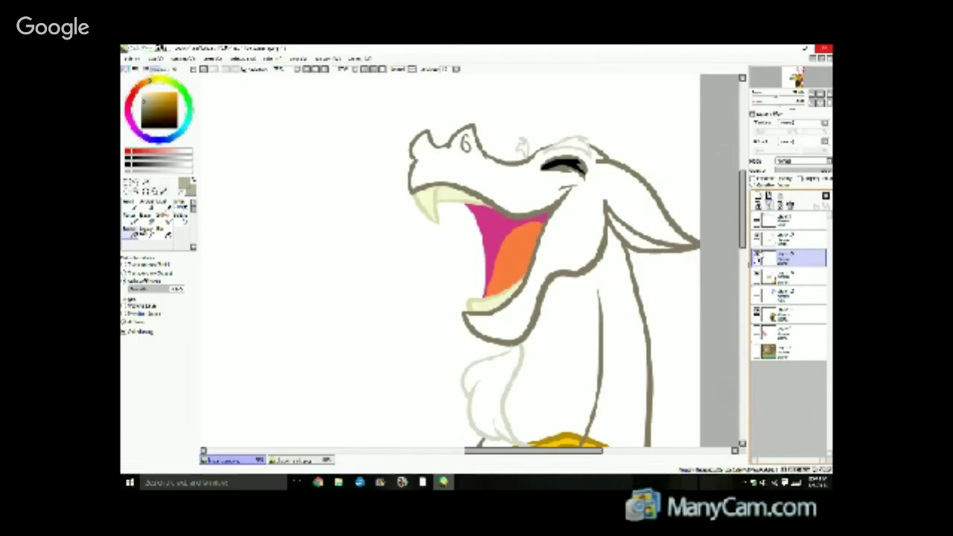
{"action": "left_click", "coordinate": [579, 383]}
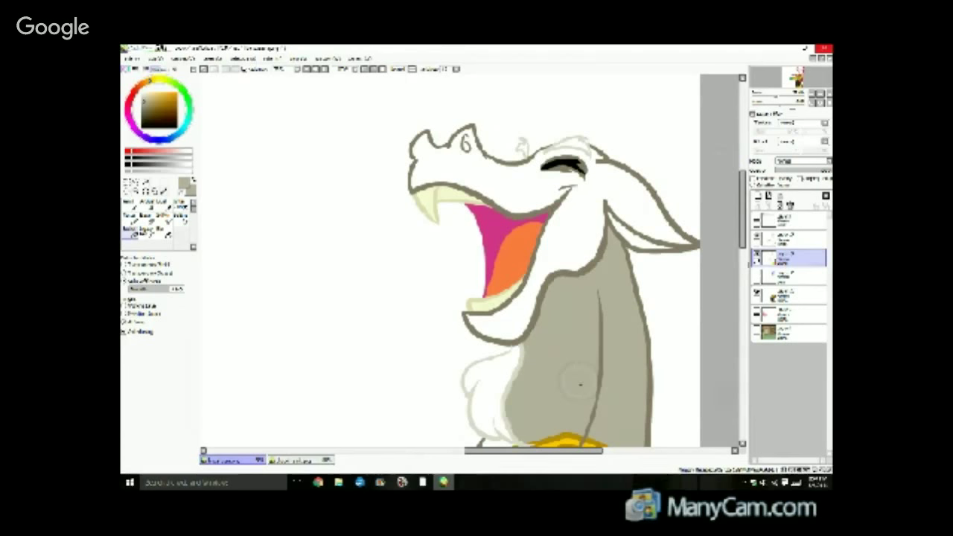
{"action": "left_click", "coordinate": [518, 327]}
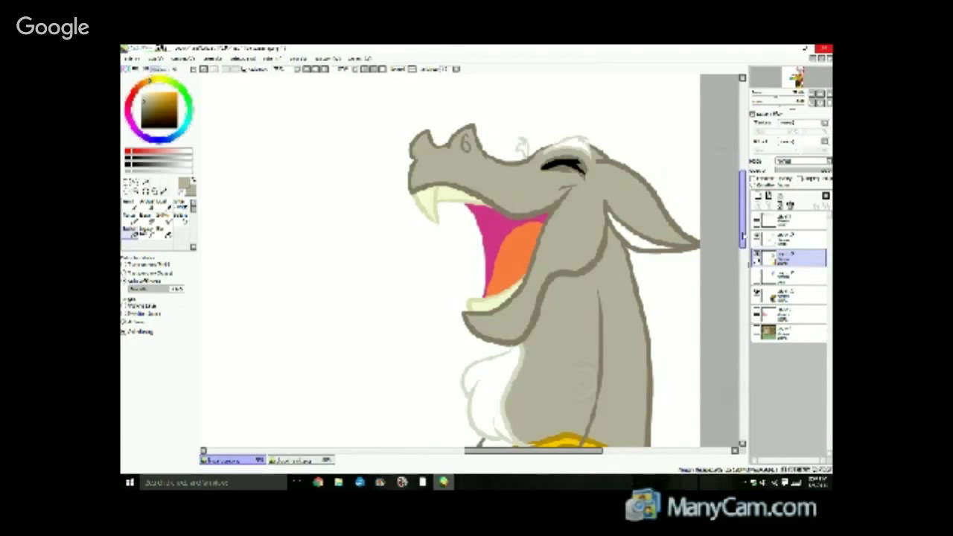
Try to fill the green area inside the collar with light grey, and undo the fills.
{"action": "scroll", "coordinate": [582, 376], "scroll_direction": "down", "scroll_amount": 3}
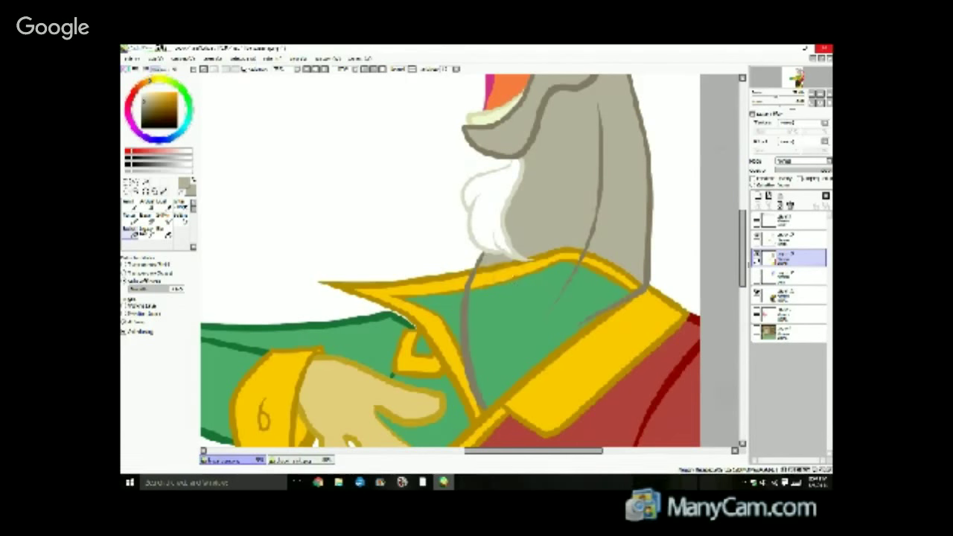
{"action": "left_click", "coordinate": [551, 318]}
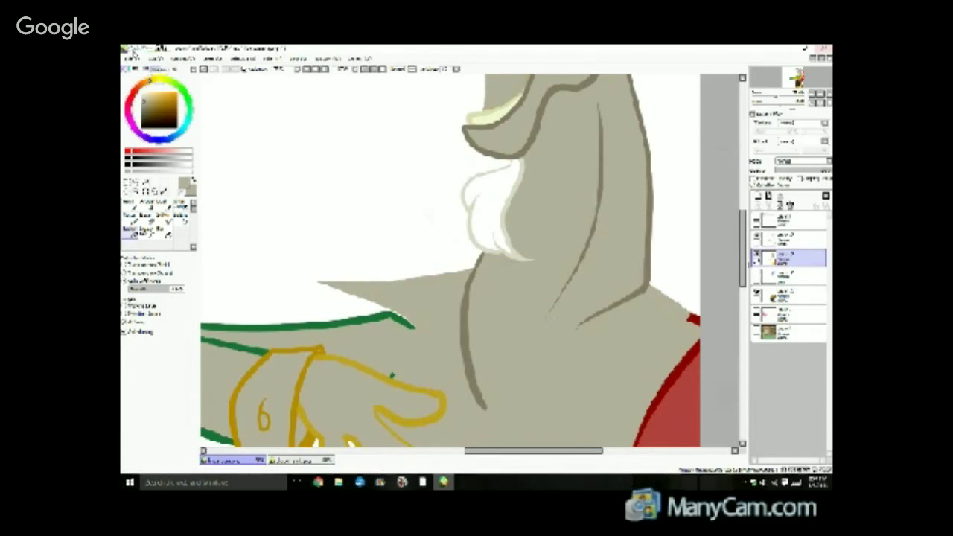
{"action": "left_click", "coordinate": [196, 67]}
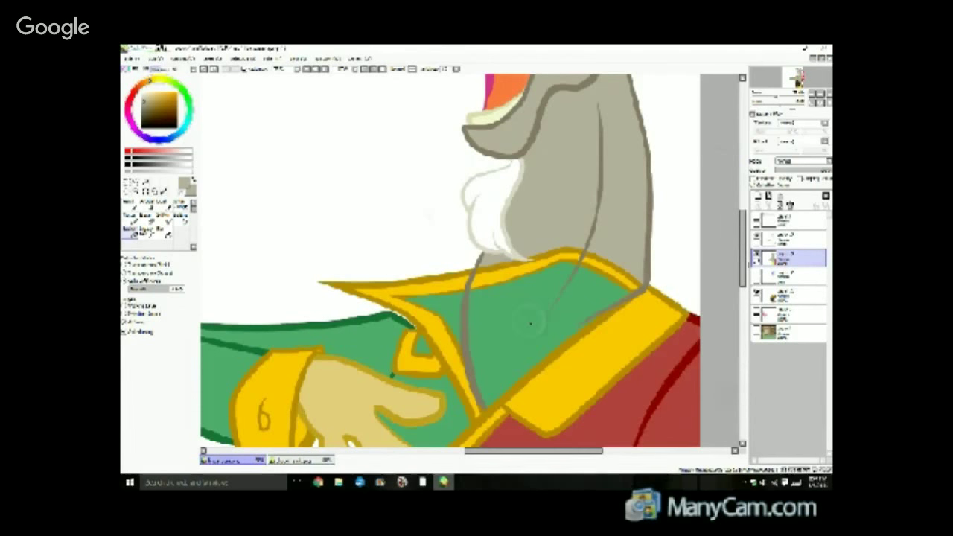
{"action": "left_click", "coordinate": [531, 320]}
{"action": "left_click", "coordinate": [204, 69]}
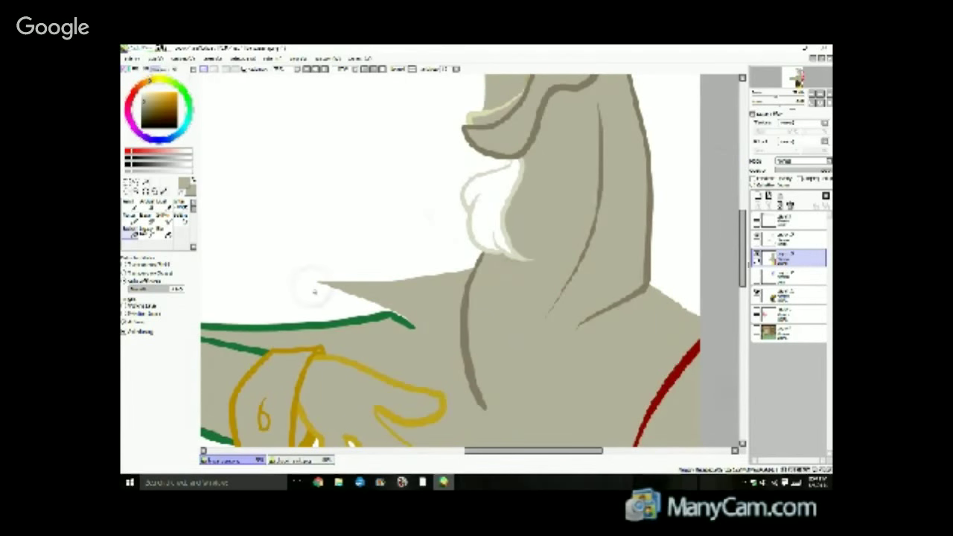
Check the livestream page and its chat in the web browser, and return to the drawing.
{"action": "mouse_move", "coordinate": [318, 483]}
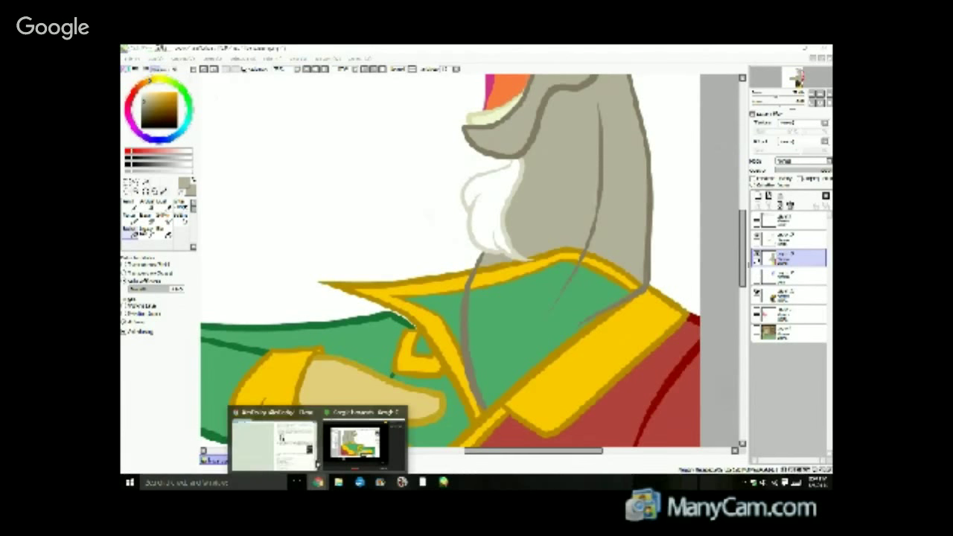
{"action": "left_click", "coordinate": [299, 449]}
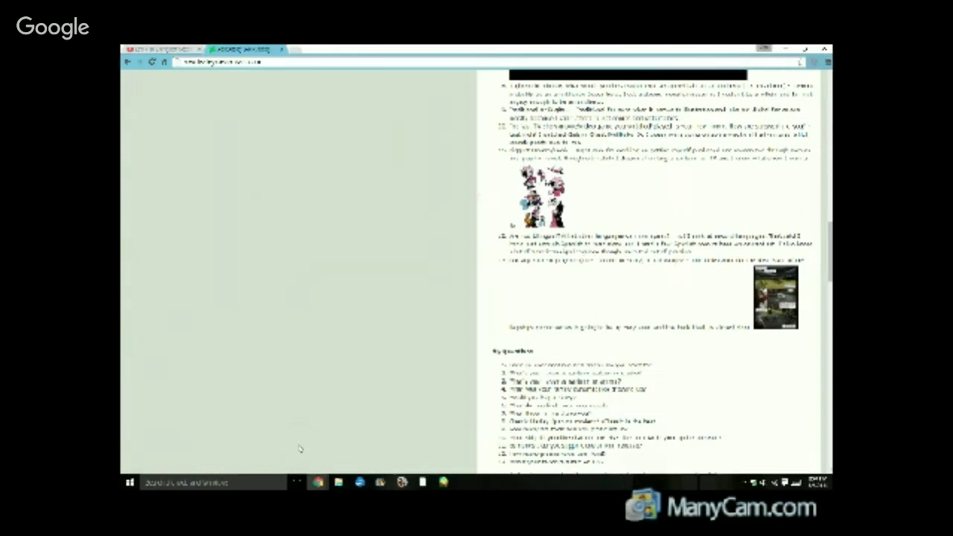
{"action": "left_click", "coordinate": [147, 47]}
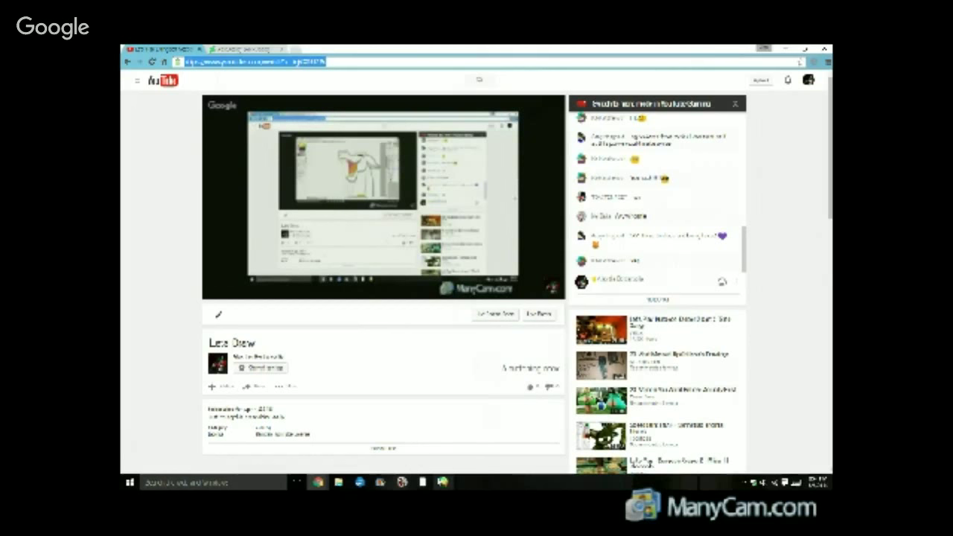
{"action": "left_click", "coordinate": [443, 482]}
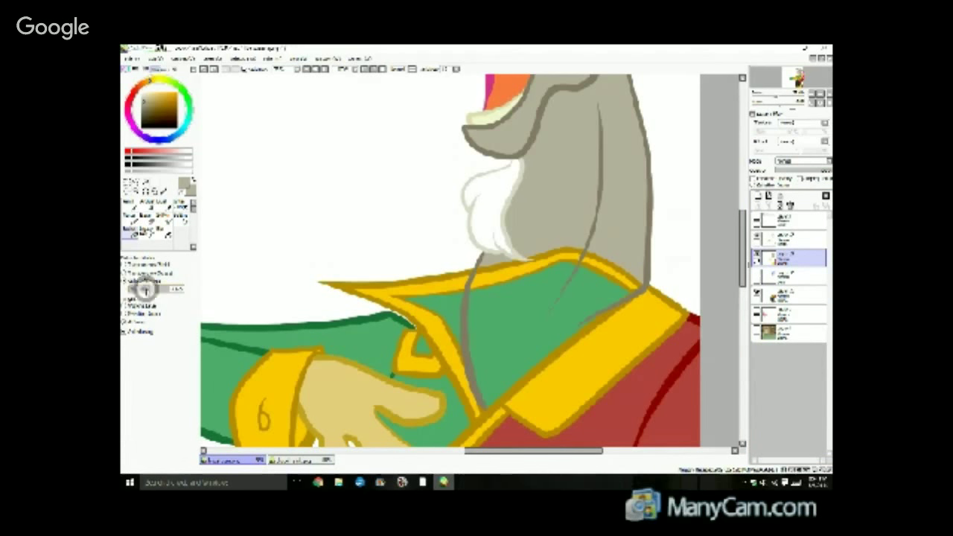
Fill the lower neck inside the collar and the yellow collar strips crossing the neck with light grey.
{"action": "left_click", "coordinate": [555, 389]}
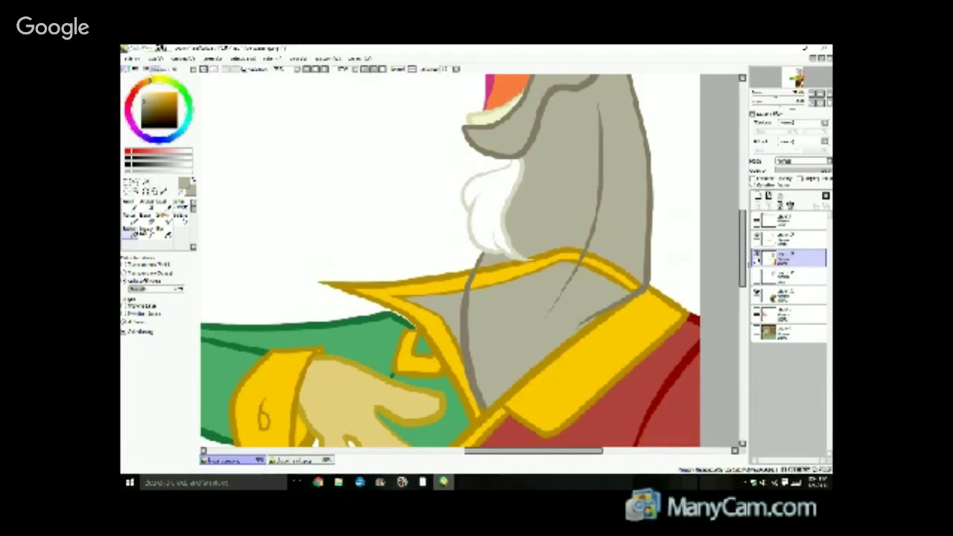
{"action": "key", "text": "ctrl+z"}
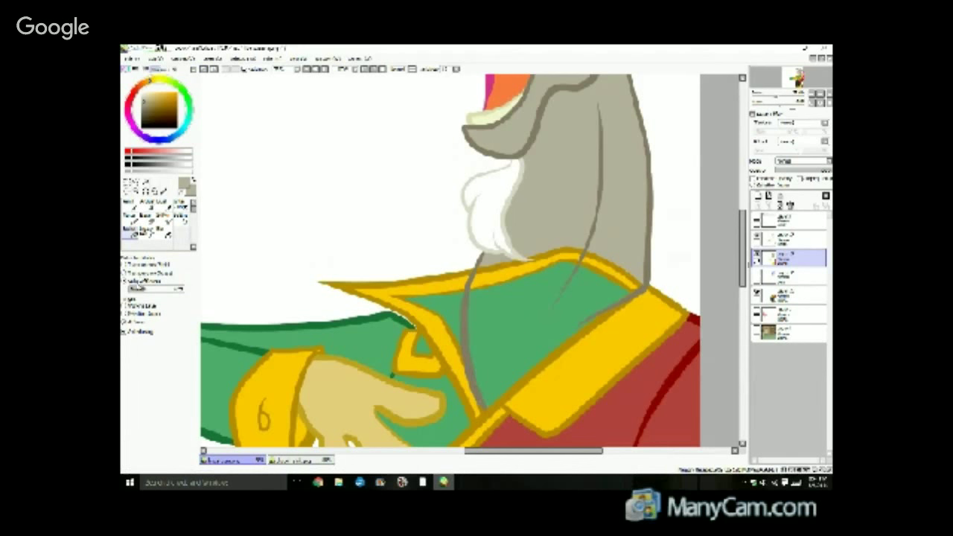
{"action": "left_click", "coordinate": [497, 342]}
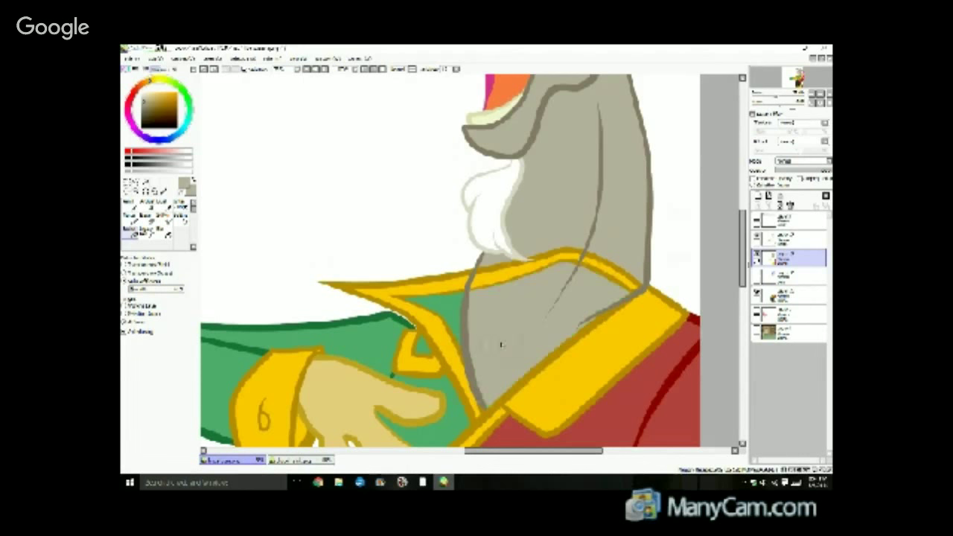
{"action": "left_click", "coordinate": [517, 270]}
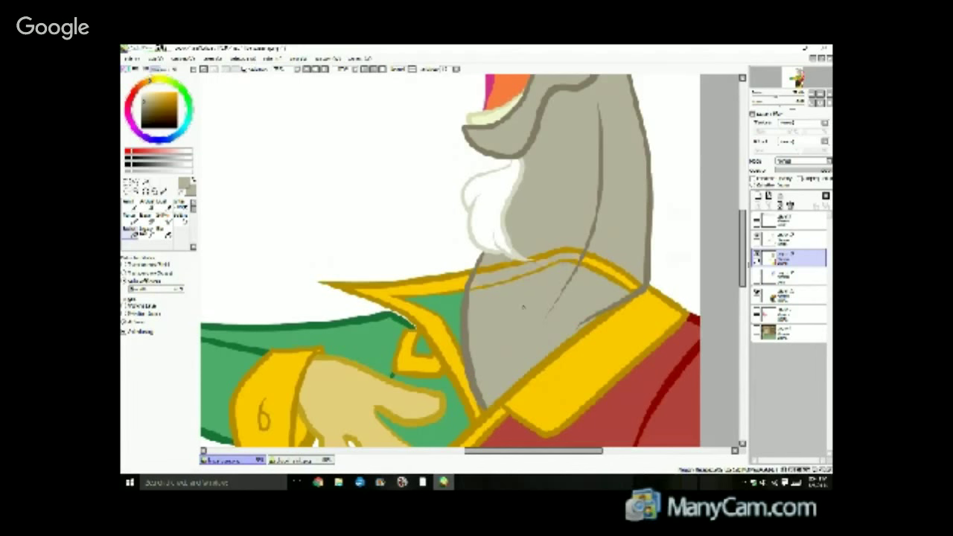
{"action": "left_click", "coordinate": [617, 281]}
Paint over the leftover yellow collar lines across the neck in light grey with the pen.
{"action": "left_click", "coordinate": [128, 203]}
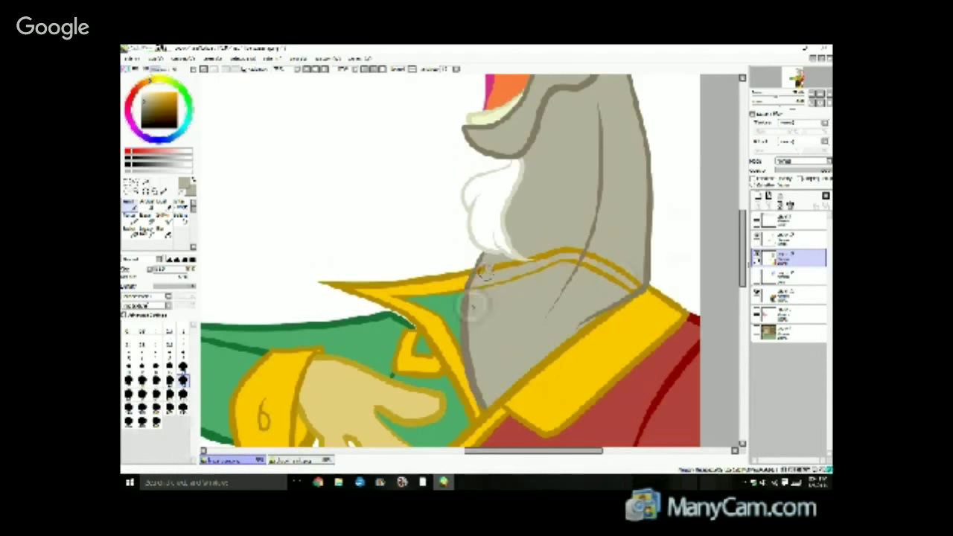
{"action": "mouse_move", "coordinate": [485, 273]}
{"action": "left_mouse_down"}
{"action": "mouse_move", "coordinate": [478, 289]}
{"action": "mouse_move", "coordinate": [484, 266]}
{"action": "mouse_move", "coordinate": [493, 272]}
{"action": "left_mouse_up"}
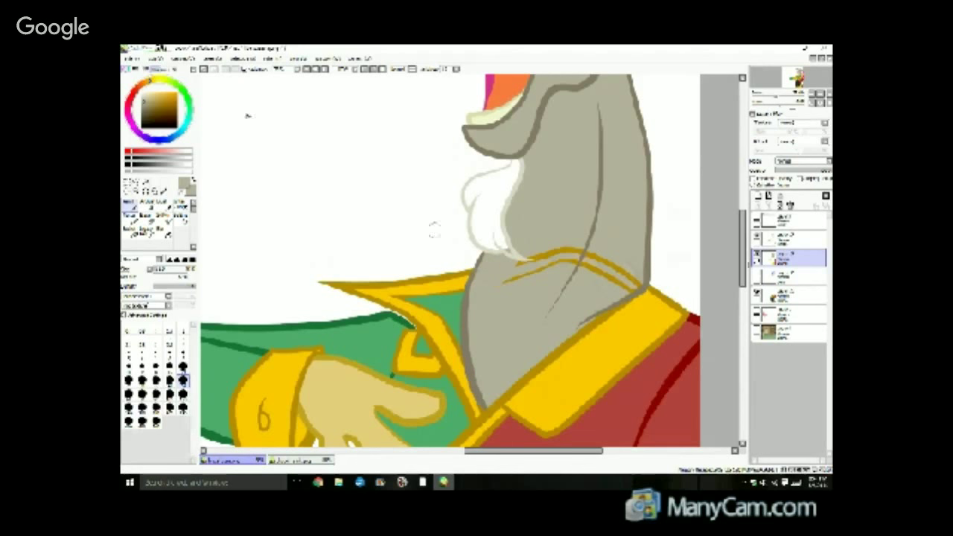
{"action": "left_click", "coordinate": [195, 69]}
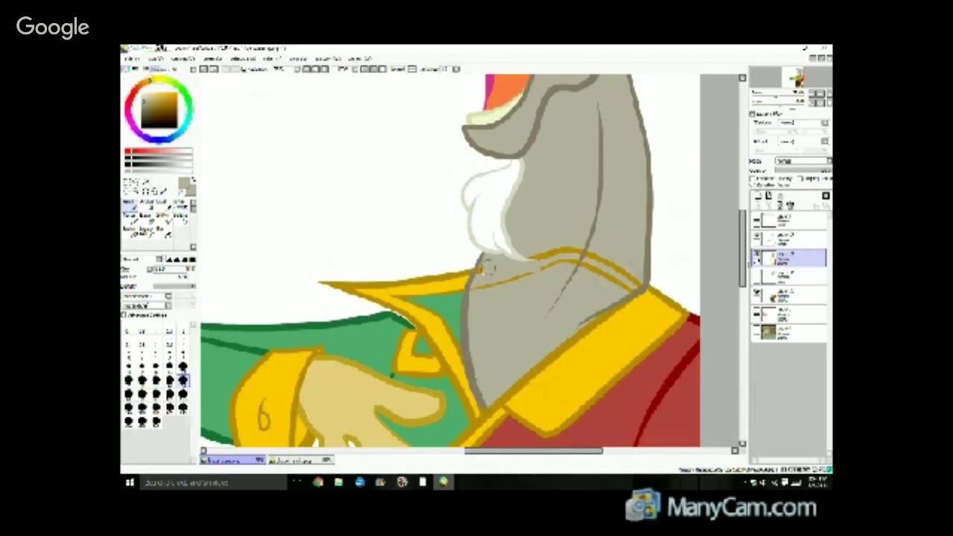
{"action": "mouse_move", "coordinate": [481, 284]}
{"action": "left_mouse_down"}
{"action": "mouse_move", "coordinate": [555, 265]}
{"action": "mouse_move", "coordinate": [525, 255]}
{"action": "mouse_move", "coordinate": [574, 248]}
{"action": "mouse_move", "coordinate": [546, 272]}
{"action": "mouse_move", "coordinate": [586, 256]}
{"action": "mouse_move", "coordinate": [575, 271]}
{"action": "mouse_move", "coordinate": [588, 263]}
{"action": "mouse_move", "coordinate": [635, 283]}
{"action": "left_mouse_up"}
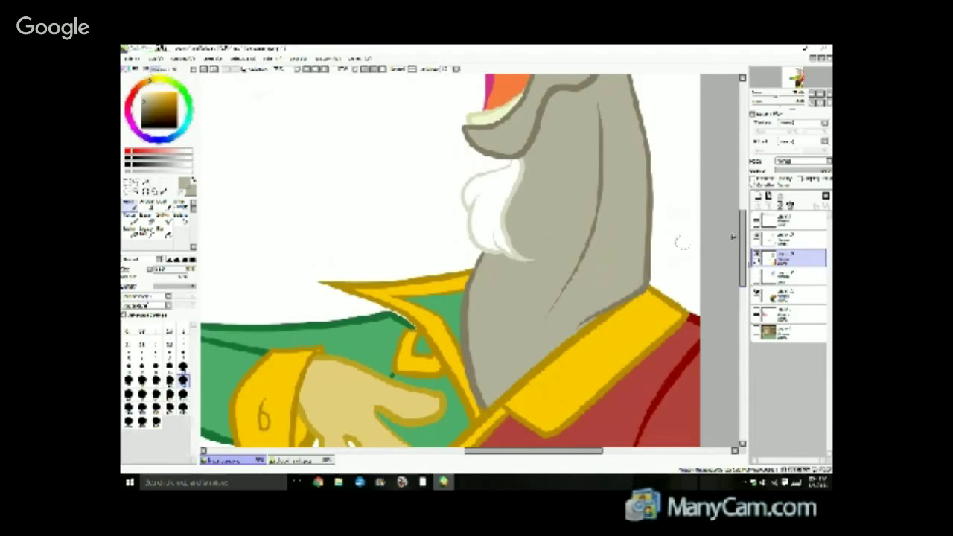
Pick the off-white hair colour from the dragon in the reference picture and fill the beard with it.
{"action": "left_click_drag", "start_coordinate": [742, 235], "coordinate": [685, 241]}
{"action": "left_click", "coordinate": [290, 461]}
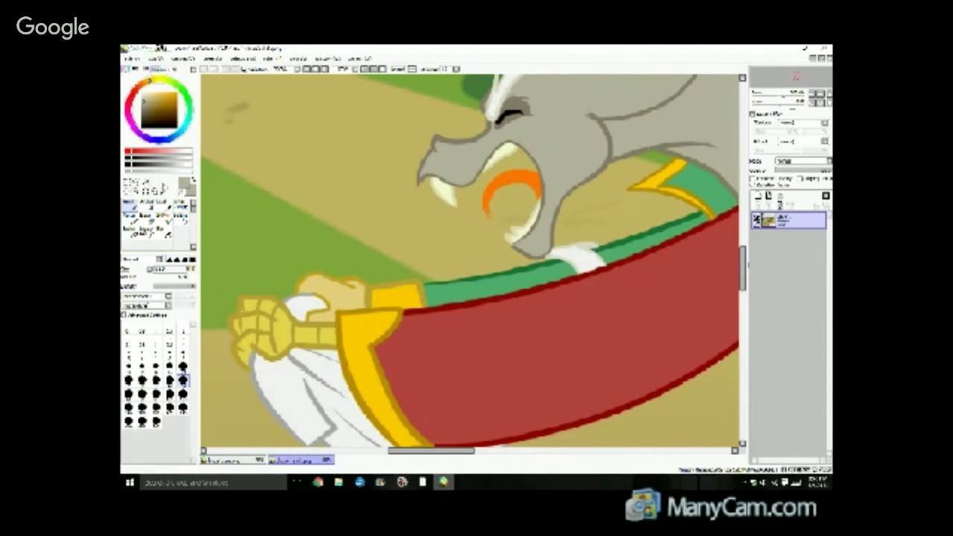
{"action": "left_click", "coordinate": [165, 190]}
{"action": "left_click", "coordinate": [492, 110]}
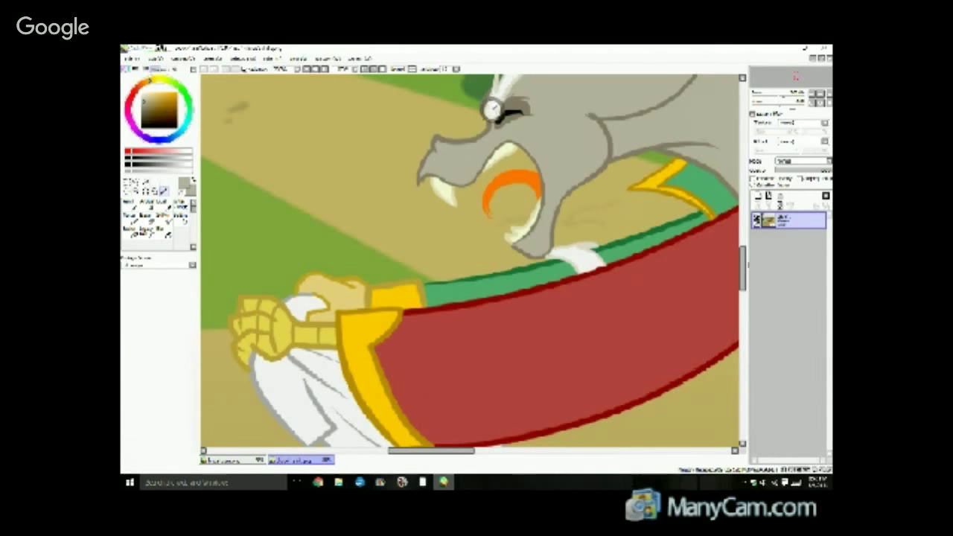
{"action": "left_click", "coordinate": [231, 461]}
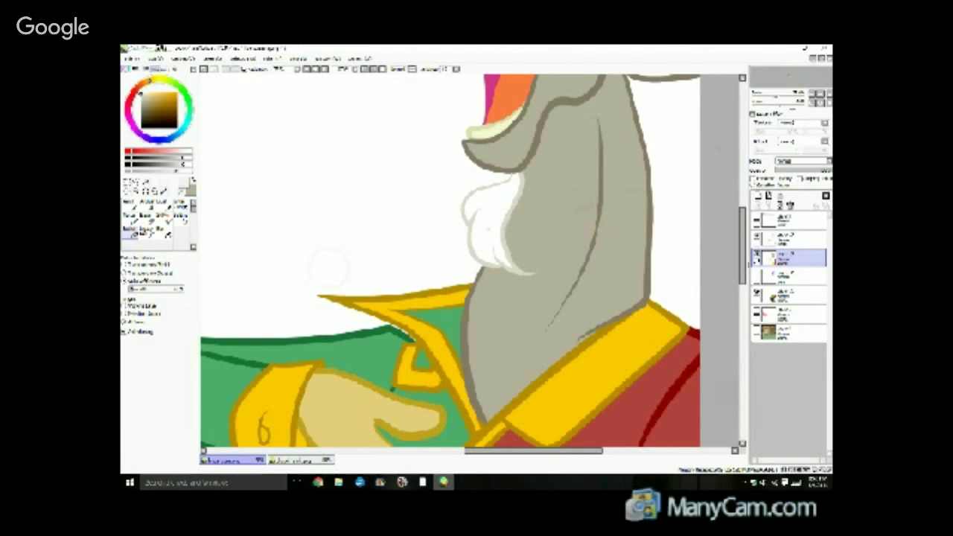
{"action": "left_click", "coordinate": [493, 232]}
Examine the dragon's head and body in the reference picture and compare them with the drawing.
{"action": "left_click_drag", "start_coordinate": [742, 253], "coordinate": [743, 204]}
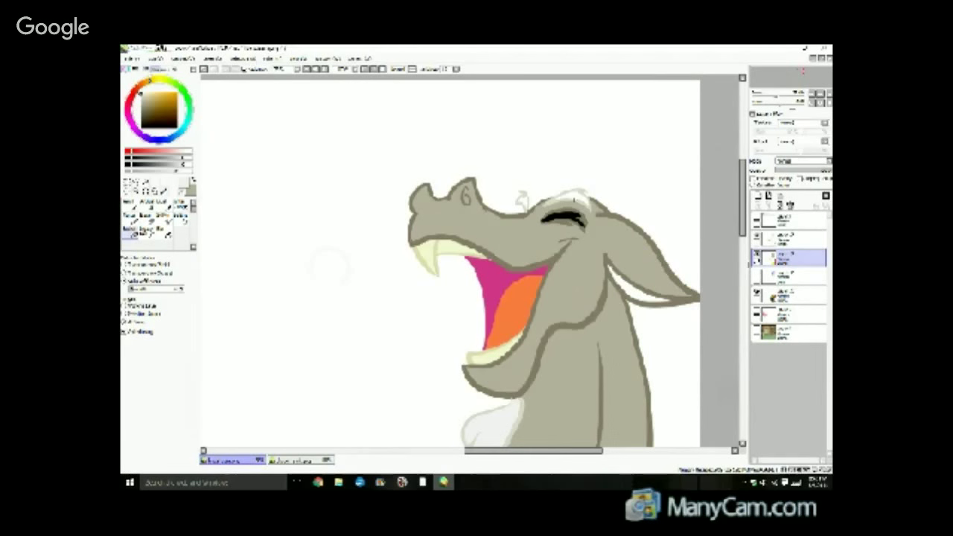
{"action": "scroll", "coordinate": [313, 358], "scroll_direction": "down", "scroll_amount": 3}
{"action": "left_click", "coordinate": [298, 460]}
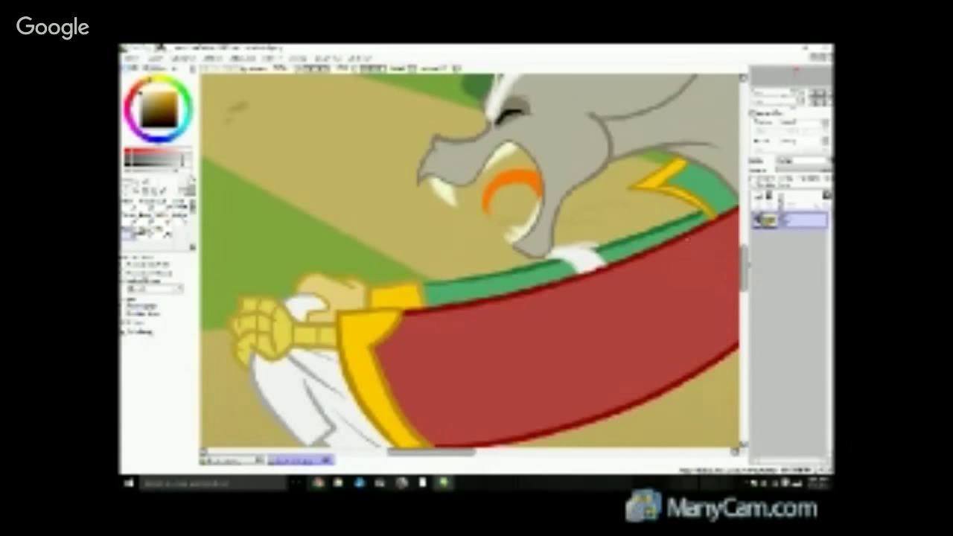
{"action": "mouse_move", "coordinate": [745, 263]}
{"action": "left_mouse_down"}
{"action": "mouse_move", "coordinate": [739, 222]}
{"action": "mouse_move", "coordinate": [733, 263]}
{"action": "left_mouse_up"}
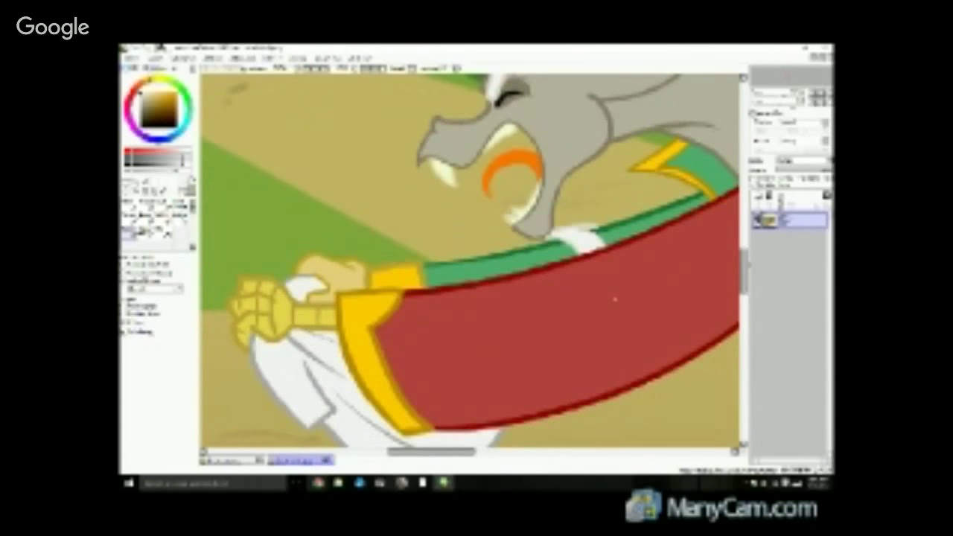
{"action": "scroll", "coordinate": [615, 299], "scroll_direction": "down", "scroll_amount": 3}
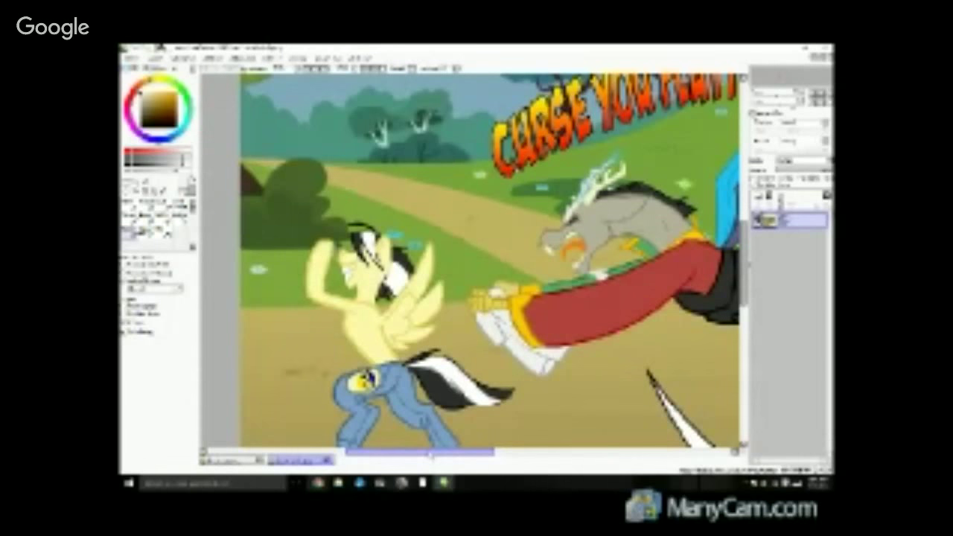
{"action": "left_click_drag", "start_coordinate": [447, 453], "coordinate": [502, 455]}
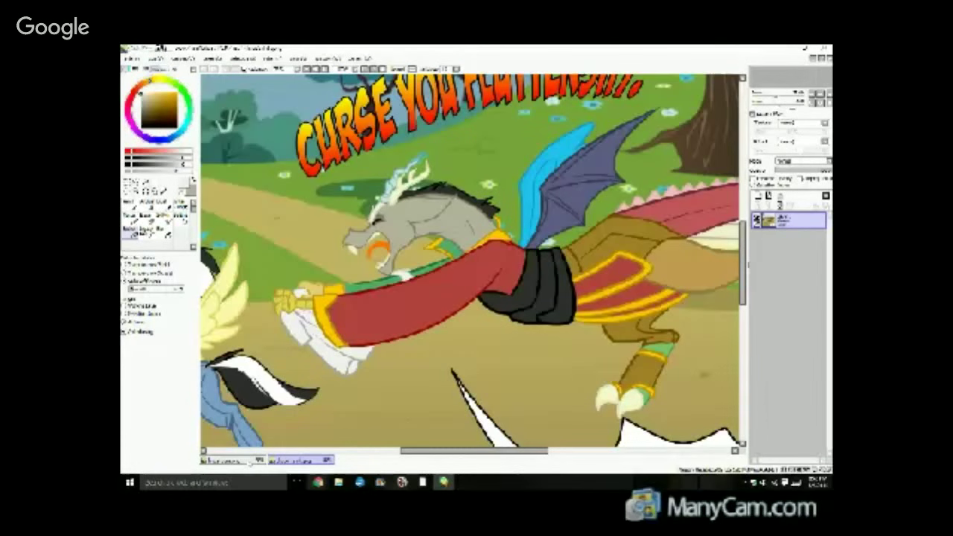
{"action": "left_click", "coordinate": [231, 461]}
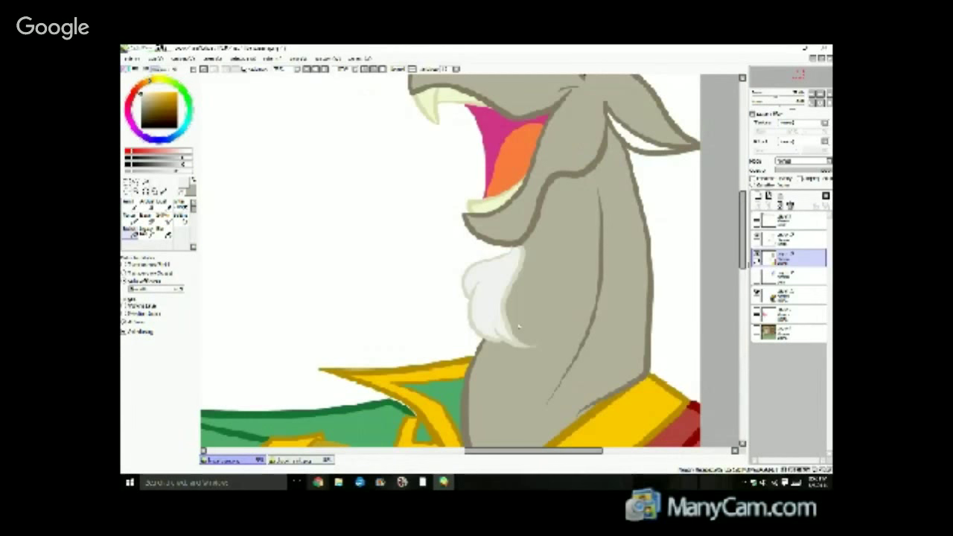
{"action": "scroll", "coordinate": [519, 326], "scroll_direction": "down", "scroll_amount": 3}
{"action": "left_click", "coordinate": [294, 460]}
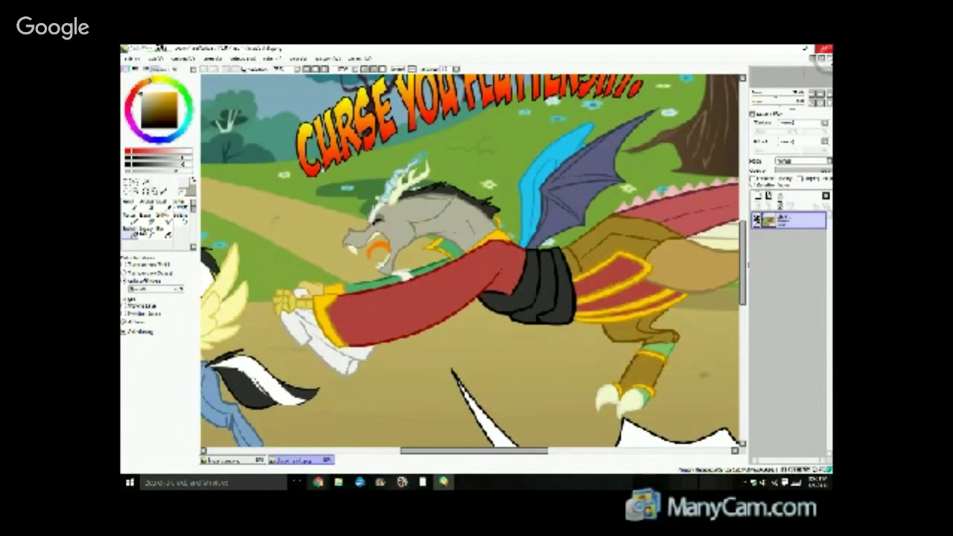
Close the dragon reference picture and bring up the dialog for opening another image file.
{"action": "left_click", "coordinate": [830, 59]}
{"action": "left_click", "coordinate": [131, 58]}
{"action": "left_click", "coordinate": [144, 77]}
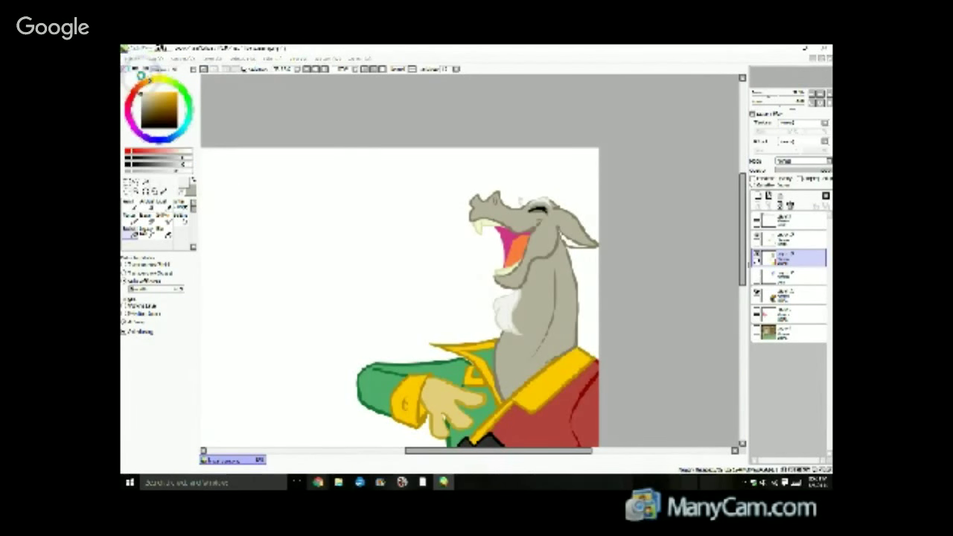
Browse the thumbnails in the picture folder for another earlier drawing to use as a colour reference.
{"action": "scroll", "coordinate": [581, 287], "scroll_direction": "down", "scroll_amount": 2}
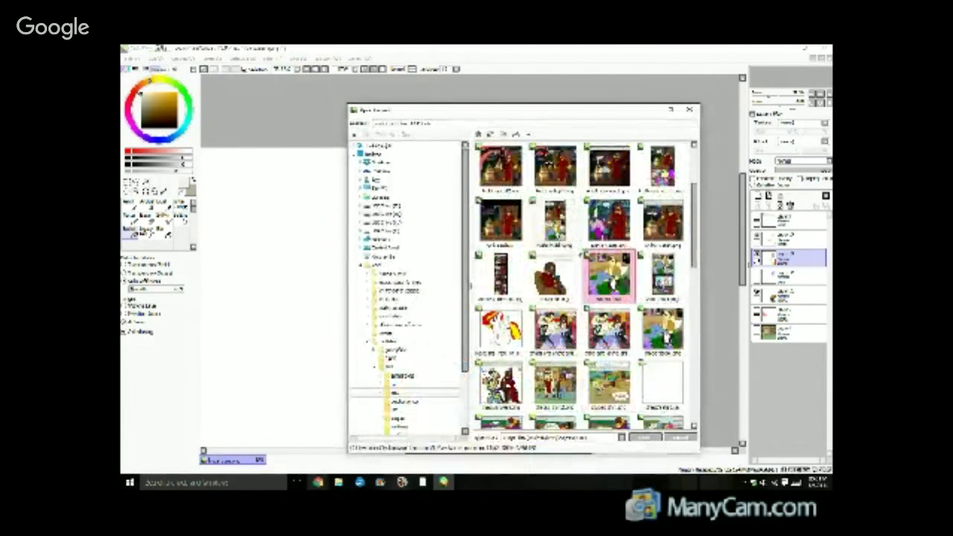
{"action": "scroll", "coordinate": [580, 254], "scroll_direction": "down", "scroll_amount": 3}
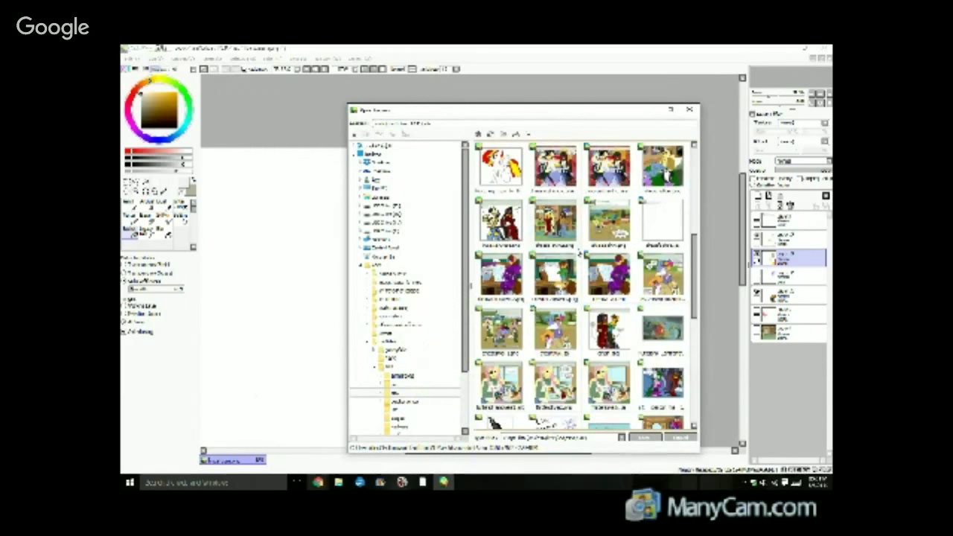
{"action": "scroll", "coordinate": [580, 254], "scroll_direction": "down", "scroll_amount": 2}
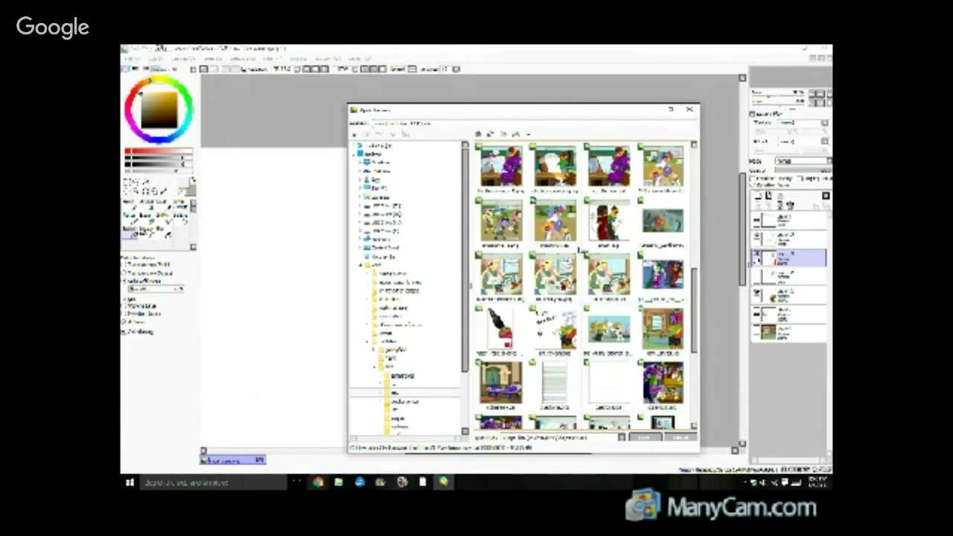
{"action": "scroll", "coordinate": [579, 252], "scroll_direction": "down", "scroll_amount": 3}
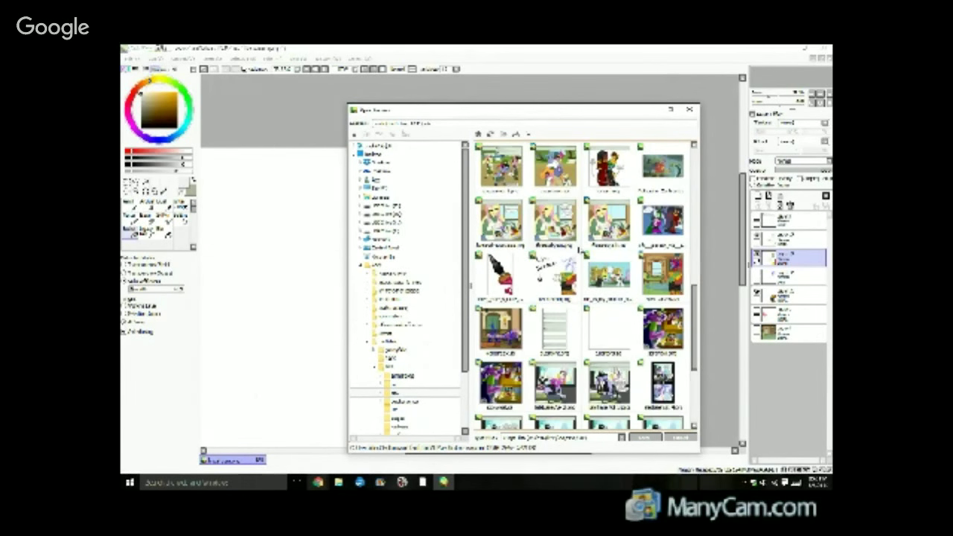
{"action": "scroll", "coordinate": [583, 244], "scroll_direction": "down", "scroll_amount": 1}
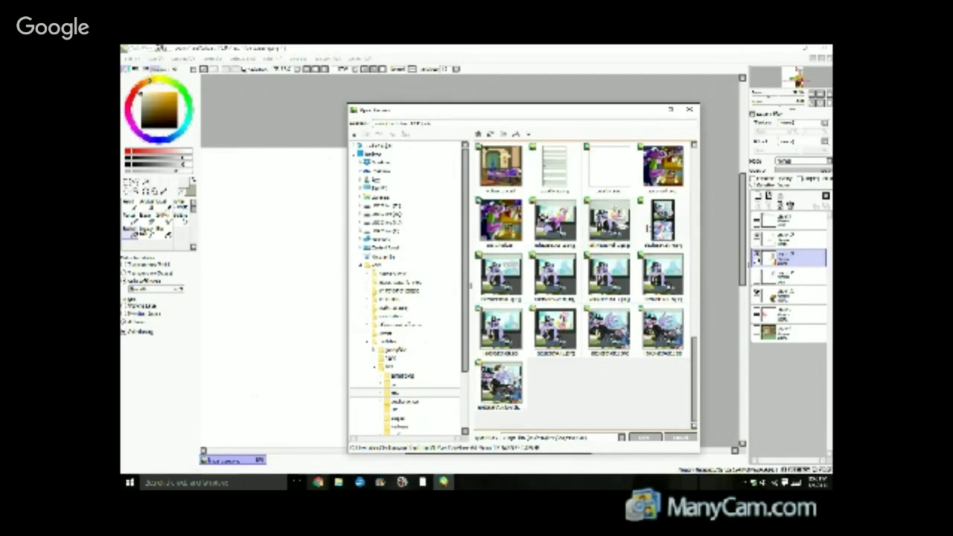
{"action": "scroll", "coordinate": [584, 283], "scroll_direction": "up", "scroll_amount": 3}
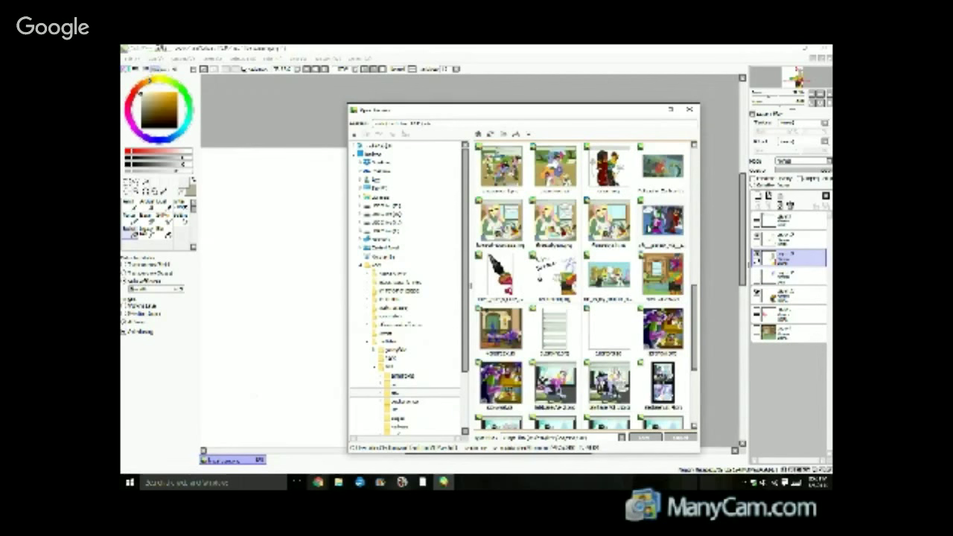
{"action": "scroll", "coordinate": [585, 283], "scroll_direction": "up", "scroll_amount": 2}
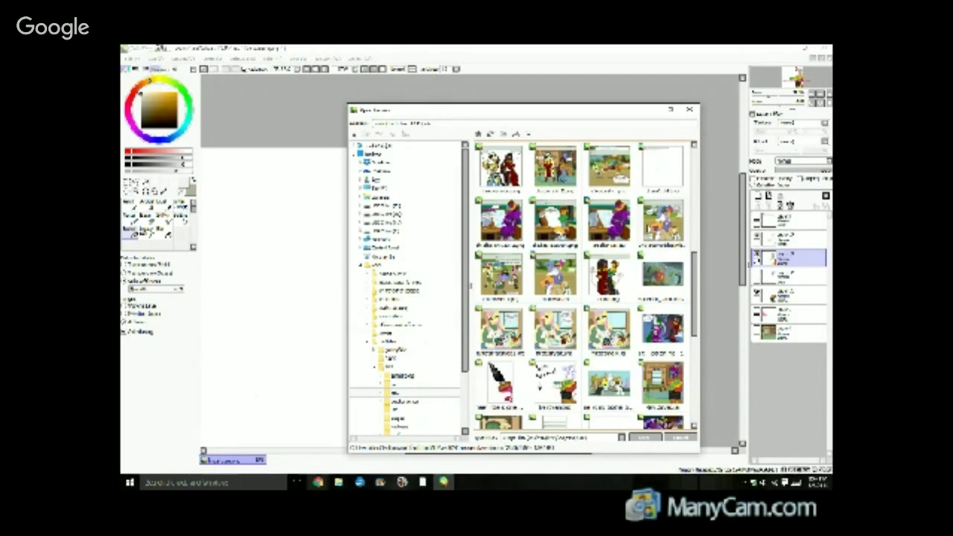
{"action": "scroll", "coordinate": [609, 275], "scroll_direction": "up", "scroll_amount": 5}
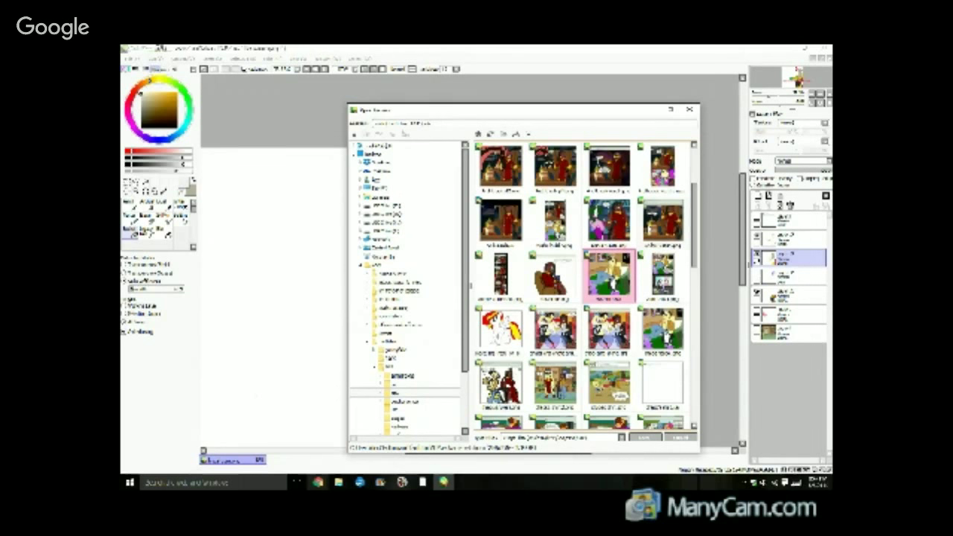
{"action": "scroll", "coordinate": [648, 227], "scroll_direction": "down", "scroll_amount": 3}
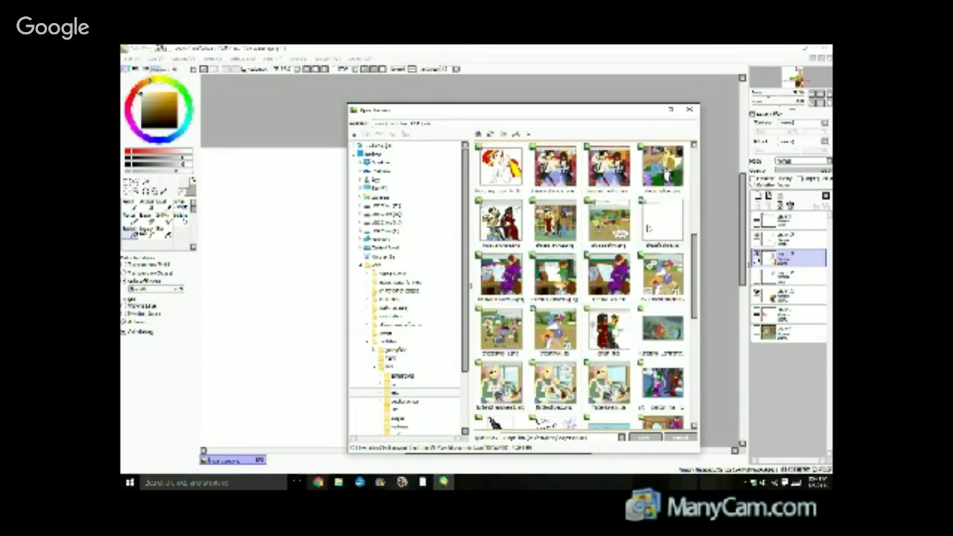
{"action": "scroll", "coordinate": [648, 229], "scroll_direction": "down", "scroll_amount": 2}
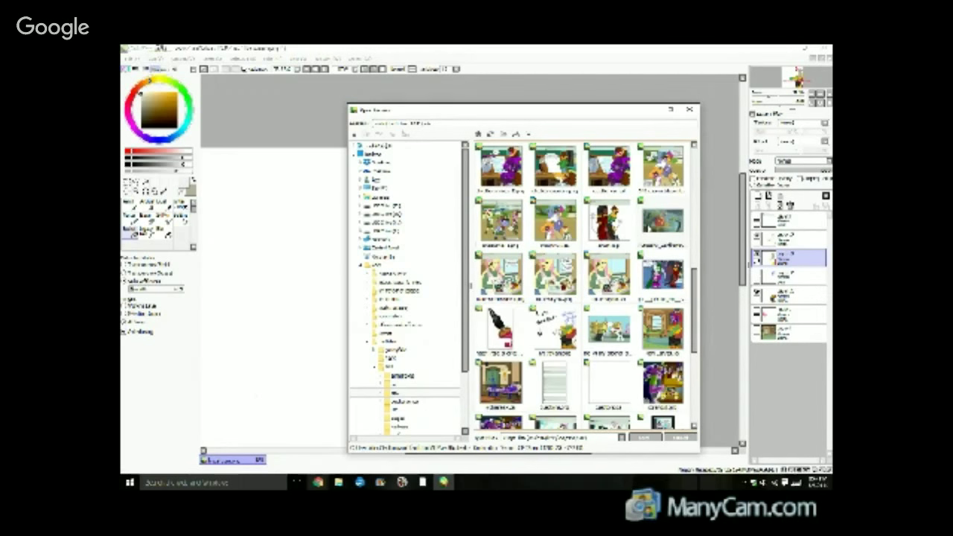
{"action": "scroll", "coordinate": [585, 287], "scroll_direction": "down", "scroll_amount": 3}
{"action": "scroll", "coordinate": [647, 227], "scroll_direction": "down", "scroll_amount": 1}
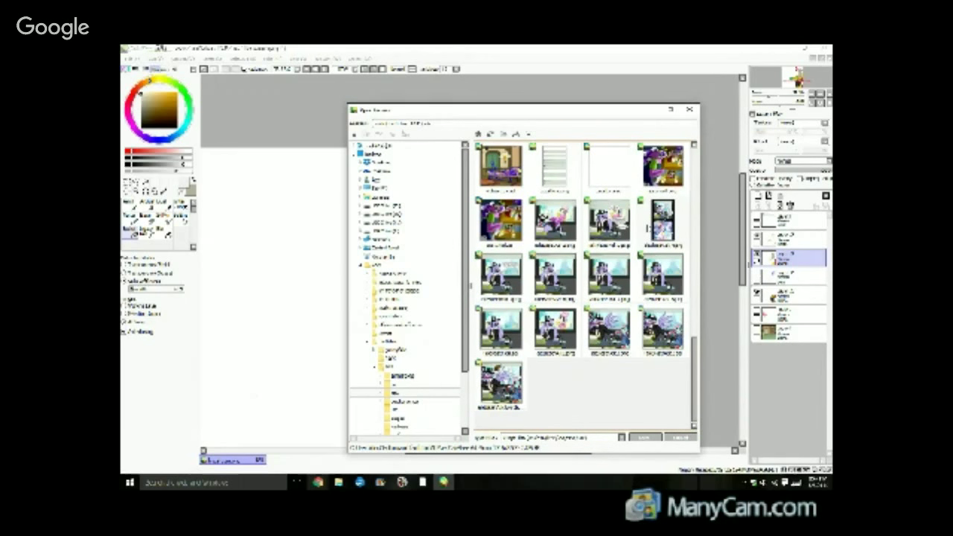
{"action": "scroll", "coordinate": [647, 228], "scroll_direction": "up", "scroll_amount": 2}
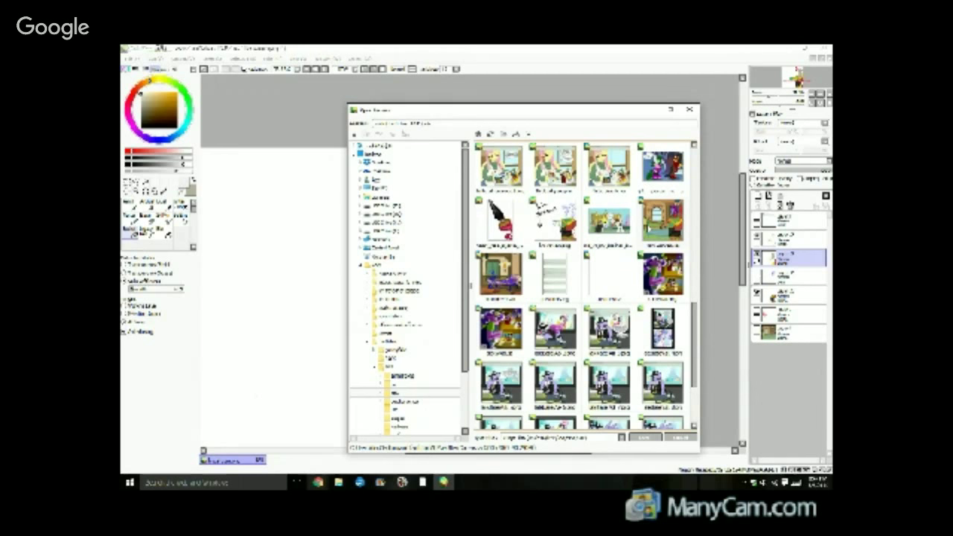
{"action": "scroll", "coordinate": [585, 287], "scroll_direction": "down", "scroll_amount": 2}
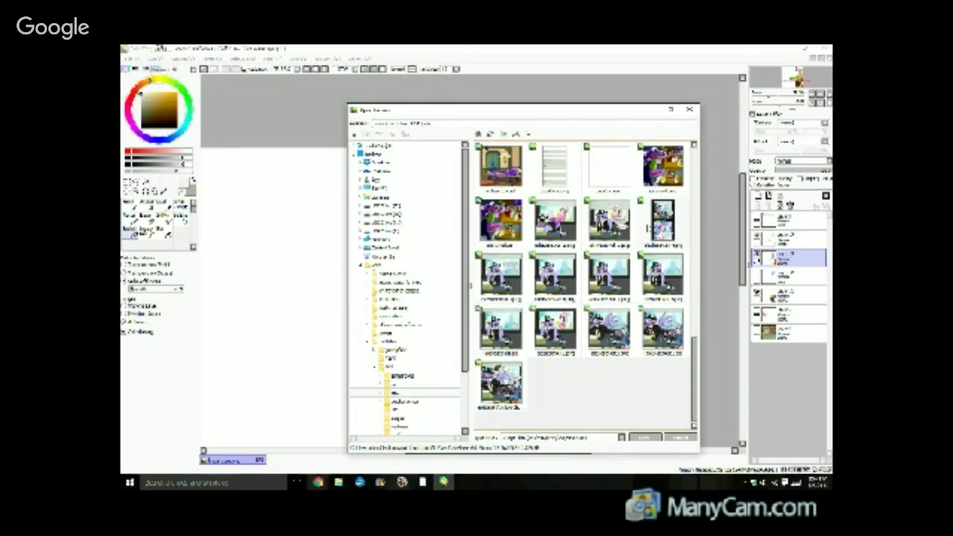
{"action": "scroll", "coordinate": [648, 227], "scroll_direction": "up", "scroll_amount": 5}
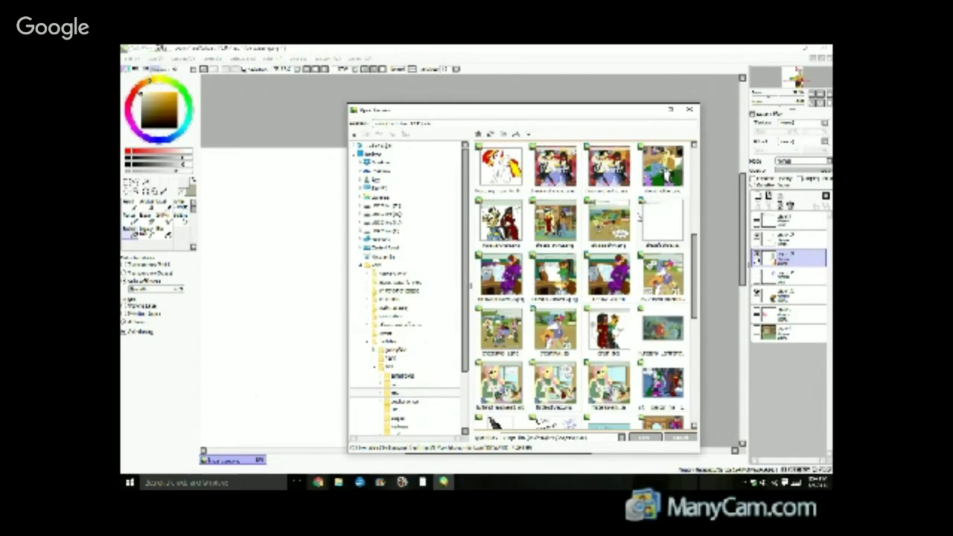
{"action": "scroll", "coordinate": [585, 283], "scroll_direction": "down", "scroll_amount": 3}
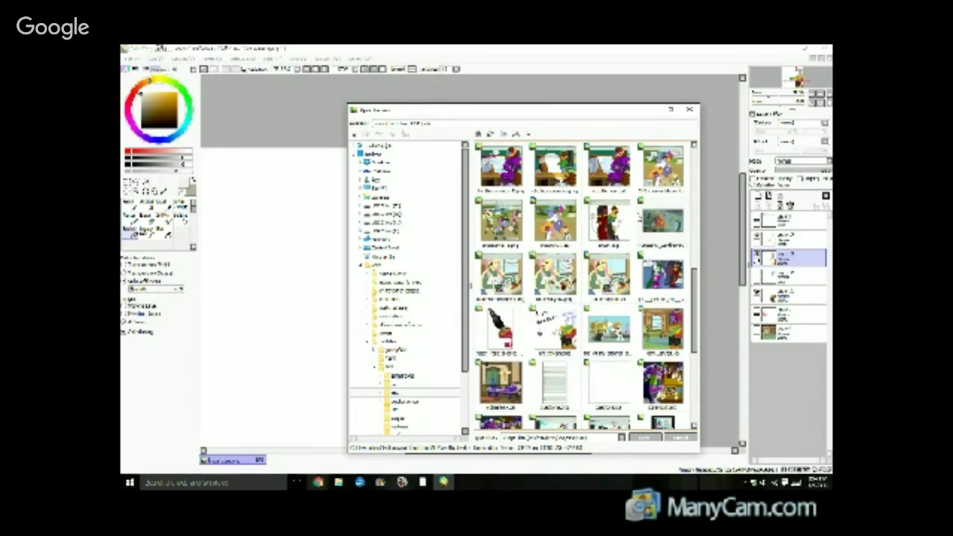
{"action": "scroll", "coordinate": [585, 283], "scroll_direction": "down", "scroll_amount": 2}
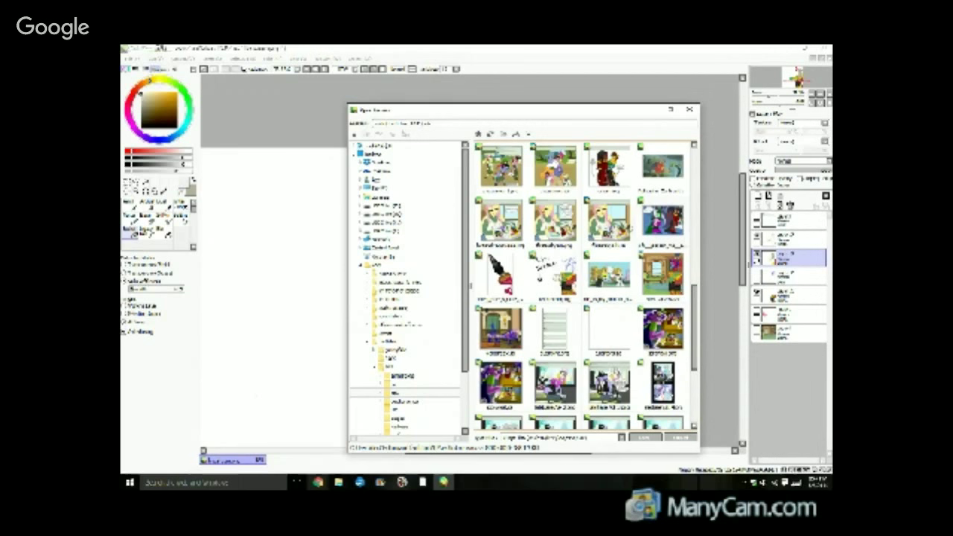
{"action": "scroll", "coordinate": [585, 287], "scroll_direction": "down", "scroll_amount": 1}
{"action": "scroll", "coordinate": [585, 287], "scroll_direction": "up", "scroll_amount": 3}
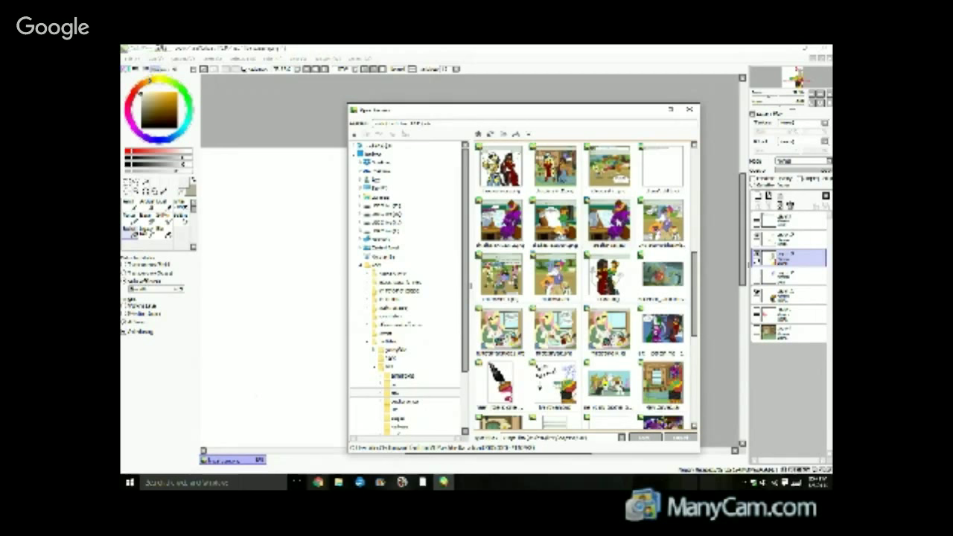
{"action": "scroll", "coordinate": [585, 287], "scroll_direction": "down", "scroll_amount": 1}
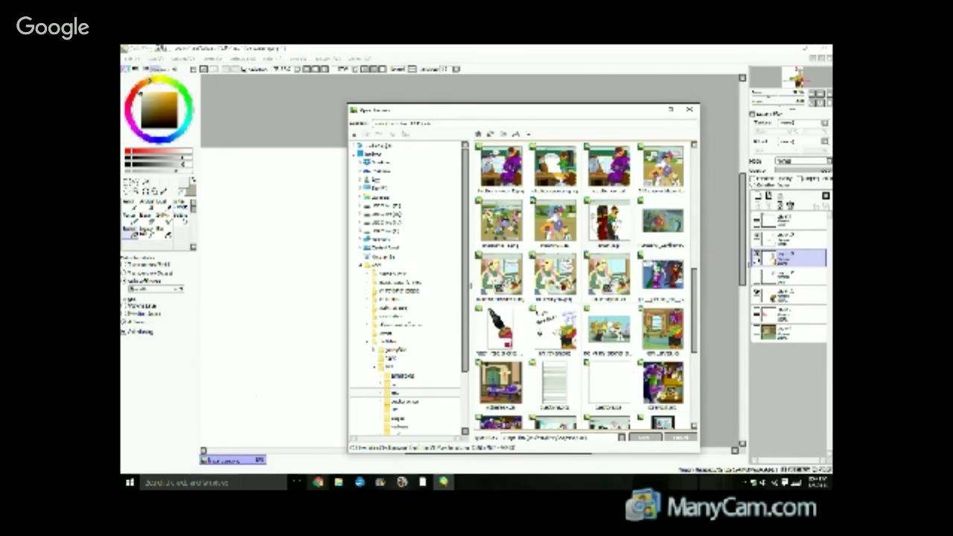
{"action": "scroll", "coordinate": [584, 287], "scroll_direction": "down", "scroll_amount": 1}
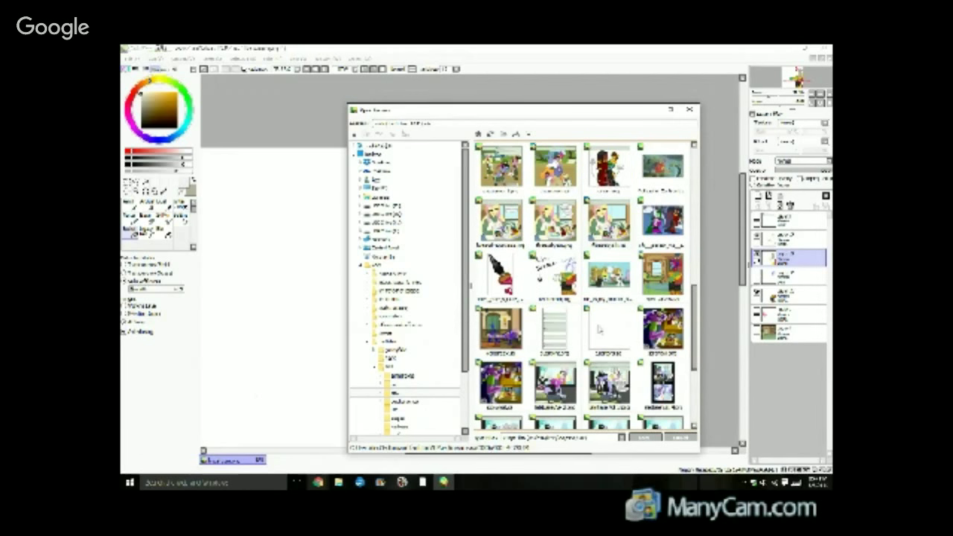
{"action": "scroll", "coordinate": [538, 406], "scroll_direction": "down", "scroll_amount": 3}
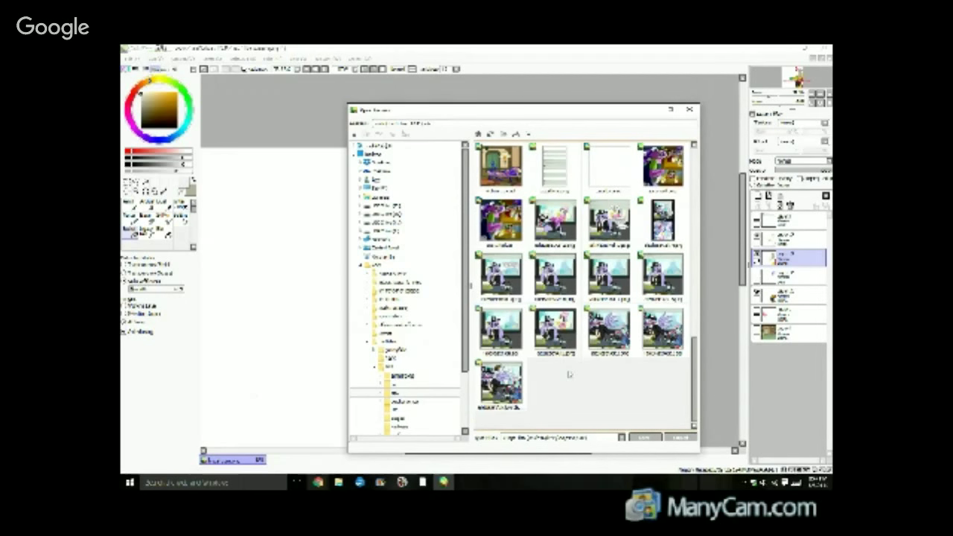
Switch to the Chrome browser, check the live stream's chat on YouTube and look over the DeviantArt profile page.
{"action": "left_click", "coordinate": [318, 482]}
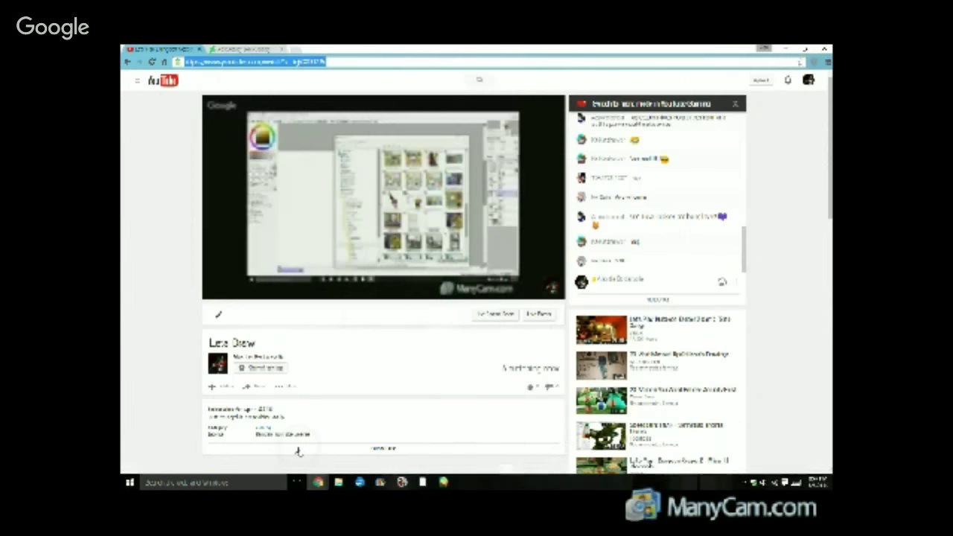
{"action": "left_click", "coordinate": [298, 447]}
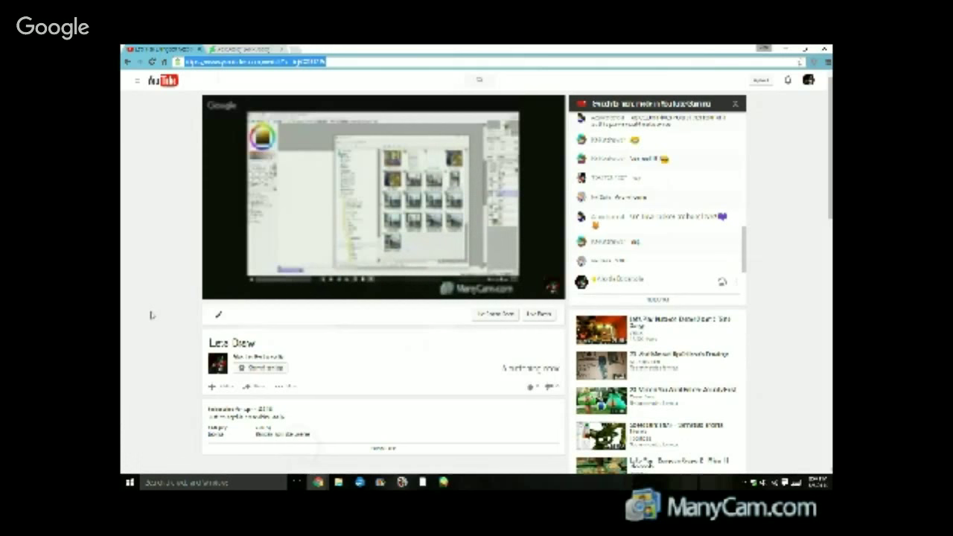
{"action": "left_click", "coordinate": [242, 50]}
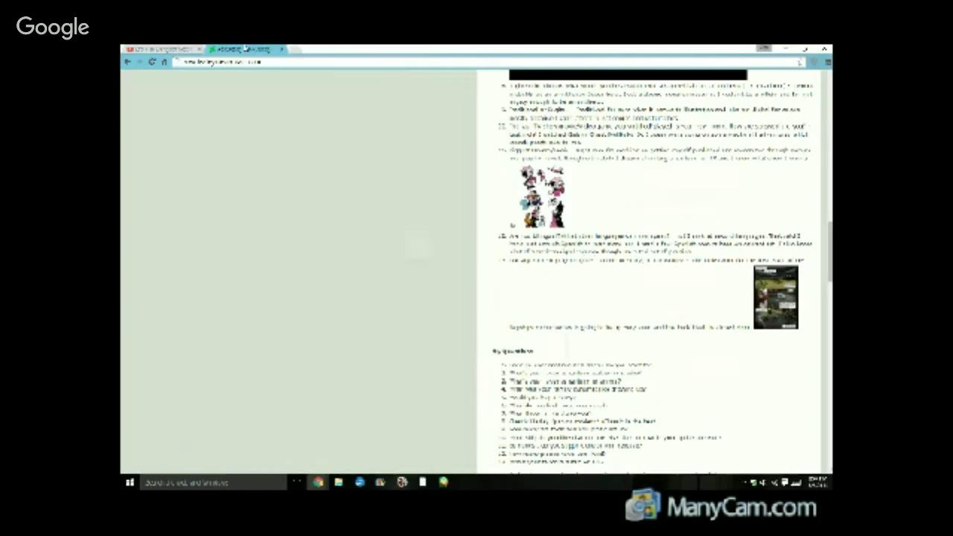
{"action": "scroll", "coordinate": [687, 231], "scroll_direction": "up", "scroll_amount": 10}
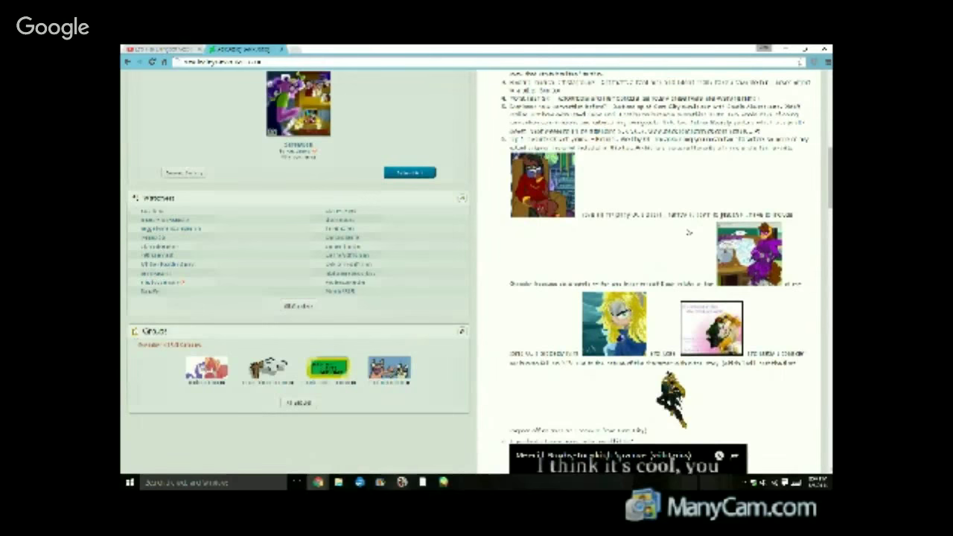
{"action": "scroll", "coordinate": [689, 232], "scroll_direction": "up", "scroll_amount": 9}
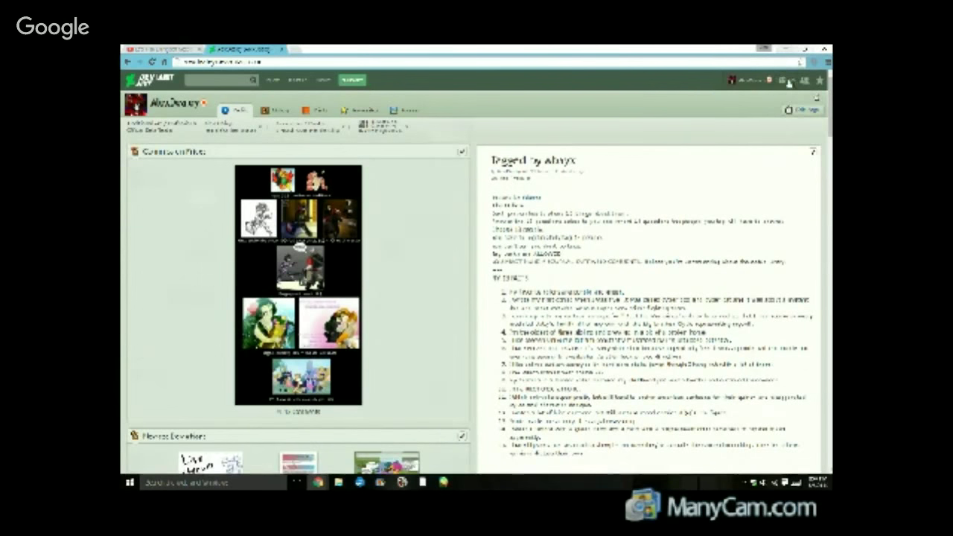
Look through the DeviantArt notifications from the group deviations to the correspondence items, and return to the YouTube stream page.
{"action": "mouse_move", "coordinate": [752, 80]}
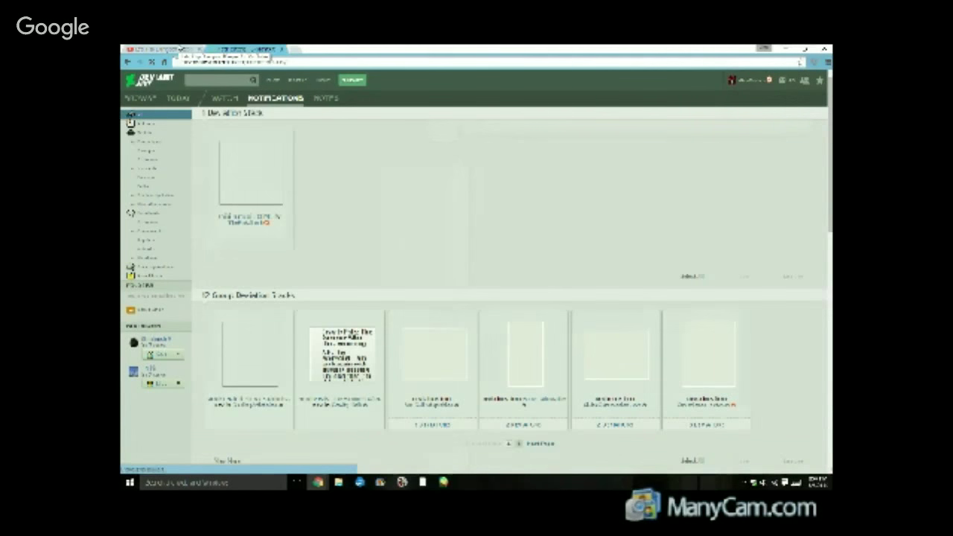
{"action": "scroll", "coordinate": [365, 216], "scroll_direction": "down", "scroll_amount": 4}
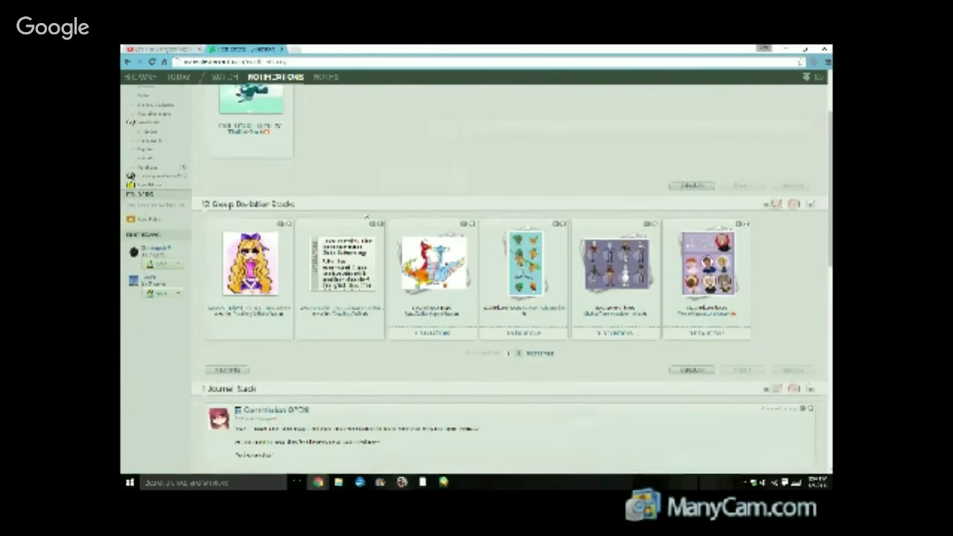
{"action": "scroll", "coordinate": [366, 216], "scroll_direction": "down", "scroll_amount": 3}
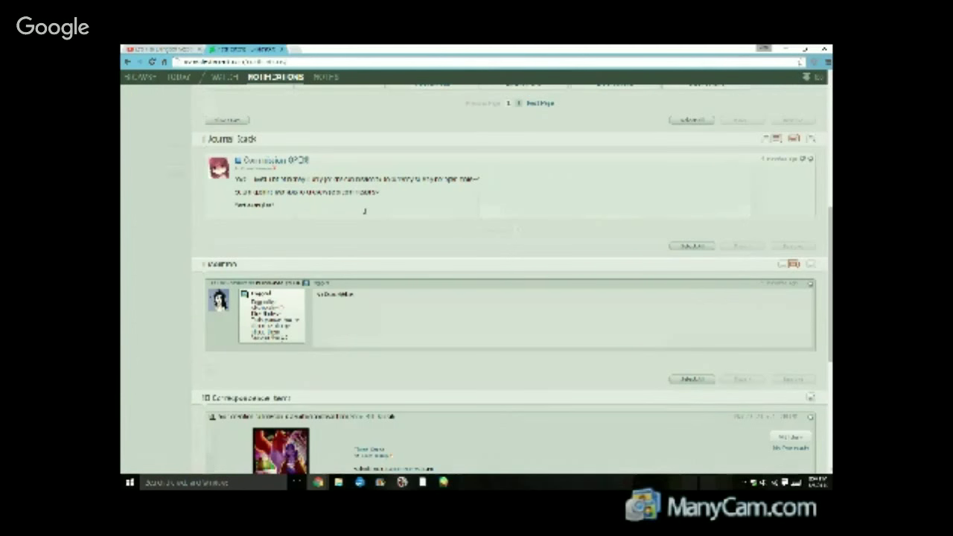
{"action": "left_click", "coordinate": [146, 49]}
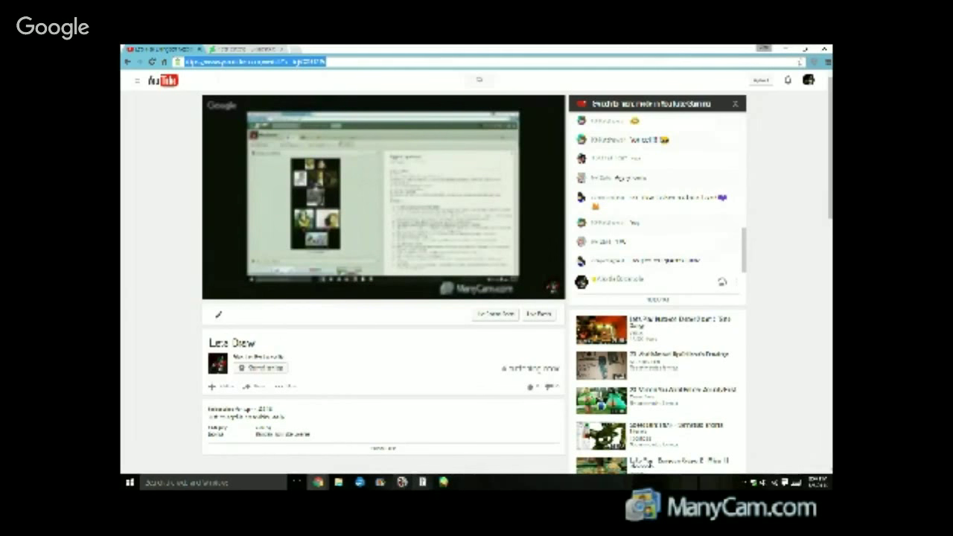
Switch back to PaintTool SAI and look through the later thumbnails in the open-image dialog for a drawing with the needed colours.
{"action": "left_click", "coordinate": [423, 482]}
{"action": "left_click", "coordinate": [443, 482]}
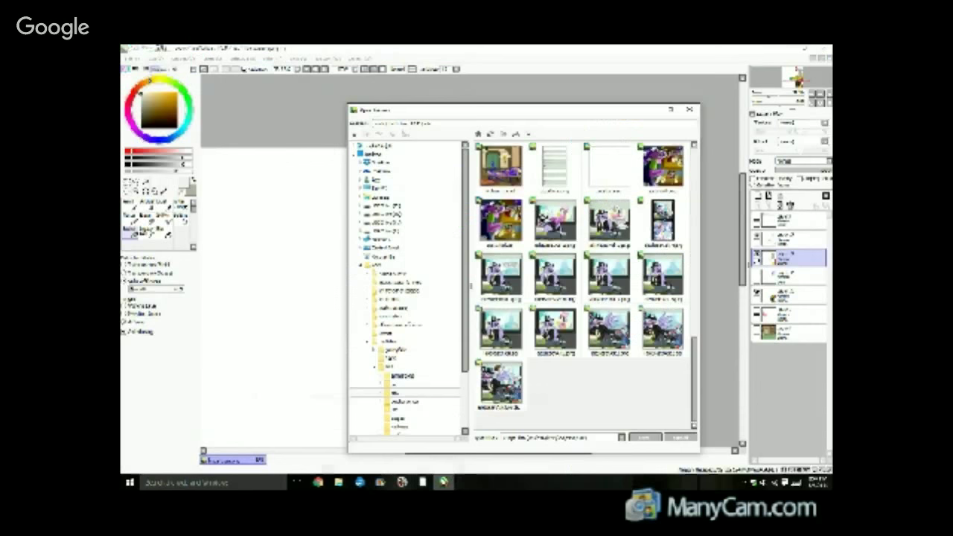
{"action": "scroll", "coordinate": [525, 372], "scroll_direction": "up", "scroll_amount": 2}
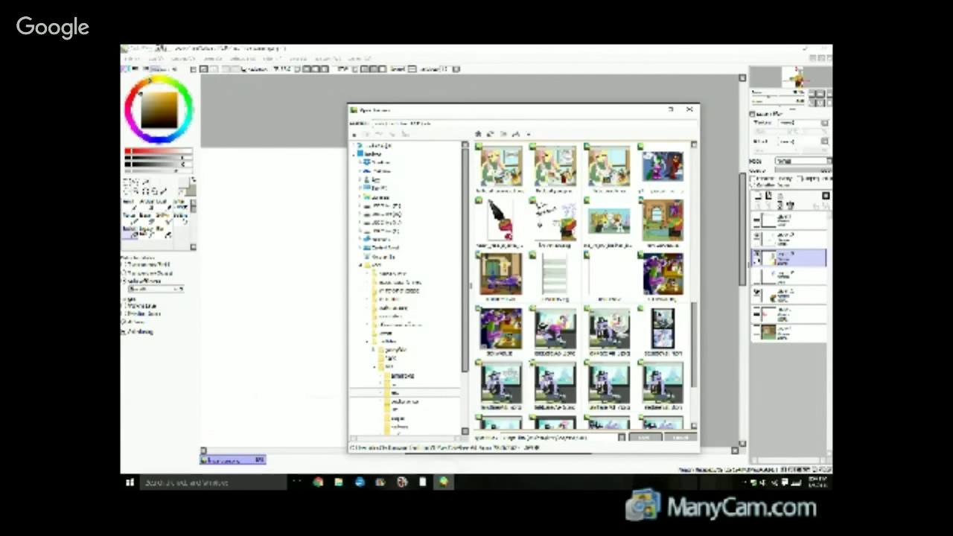
{"action": "scroll", "coordinate": [529, 369], "scroll_direction": "up", "scroll_amount": 3}
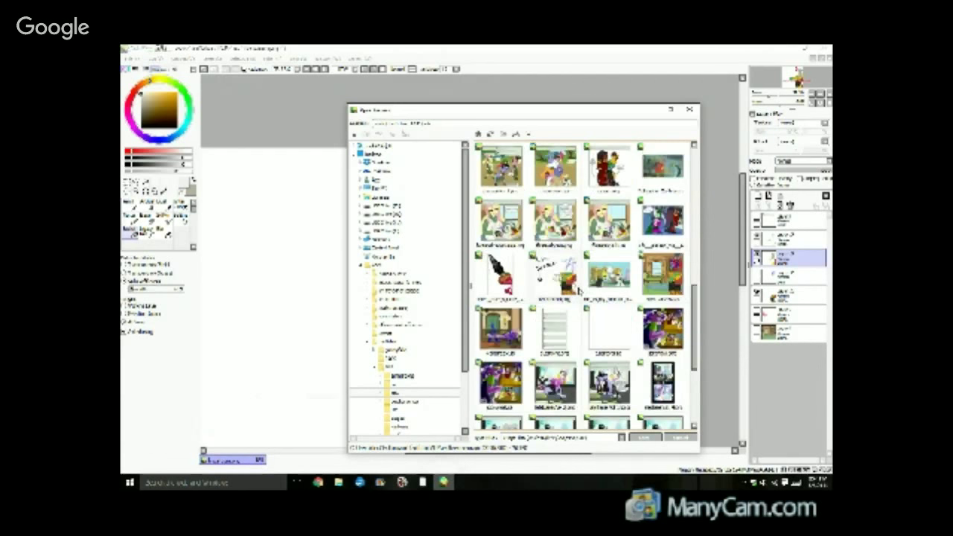
{"action": "scroll", "coordinate": [580, 290], "scroll_direction": "up", "scroll_amount": 1}
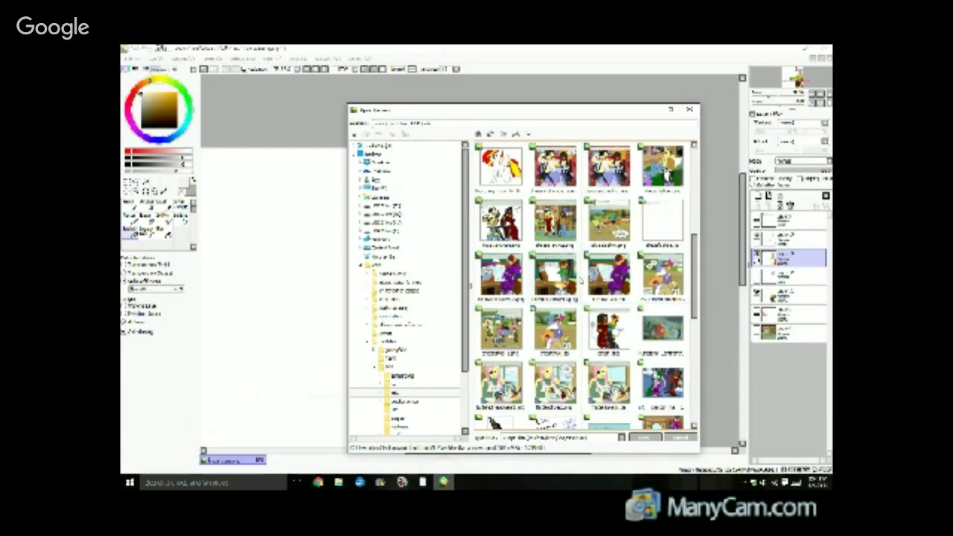
{"action": "scroll", "coordinate": [580, 277], "scroll_direction": "down", "scroll_amount": 3}
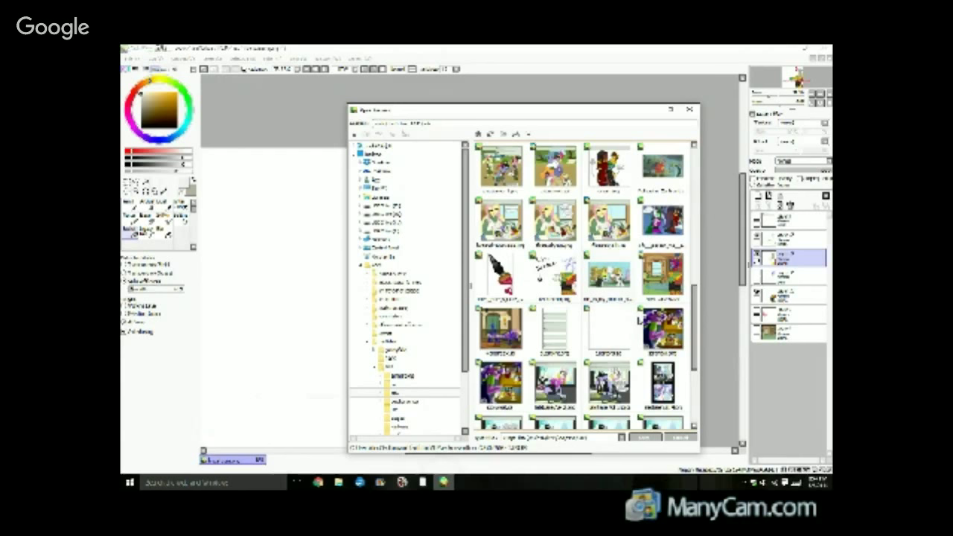
{"action": "scroll", "coordinate": [634, 320], "scroll_direction": "down", "scroll_amount": 2}
{"action": "scroll", "coordinate": [633, 331], "scroll_direction": "up", "scroll_amount": 4}
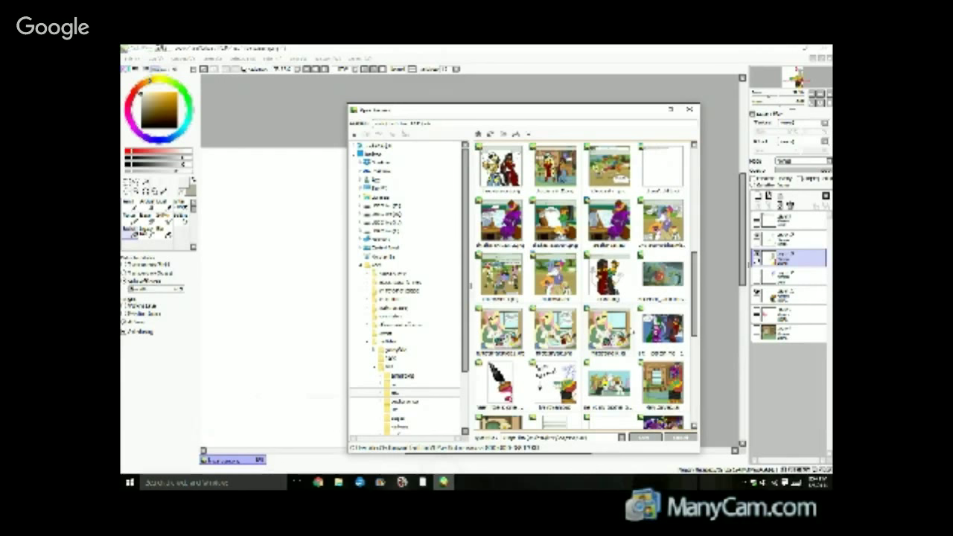
{"action": "scroll", "coordinate": [633, 330], "scroll_direction": "down", "scroll_amount": 3}
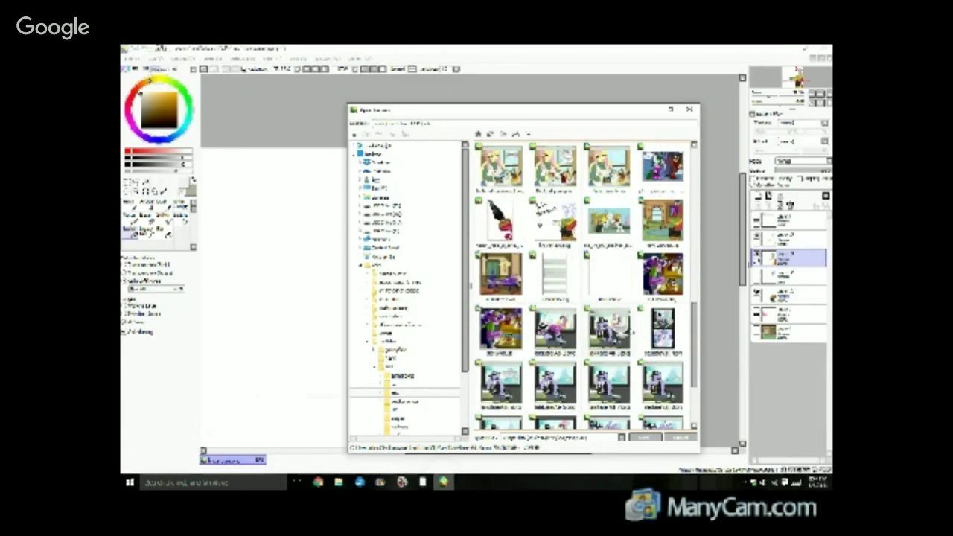
{"action": "scroll", "coordinate": [631, 332], "scroll_direction": "up", "scroll_amount": 3}
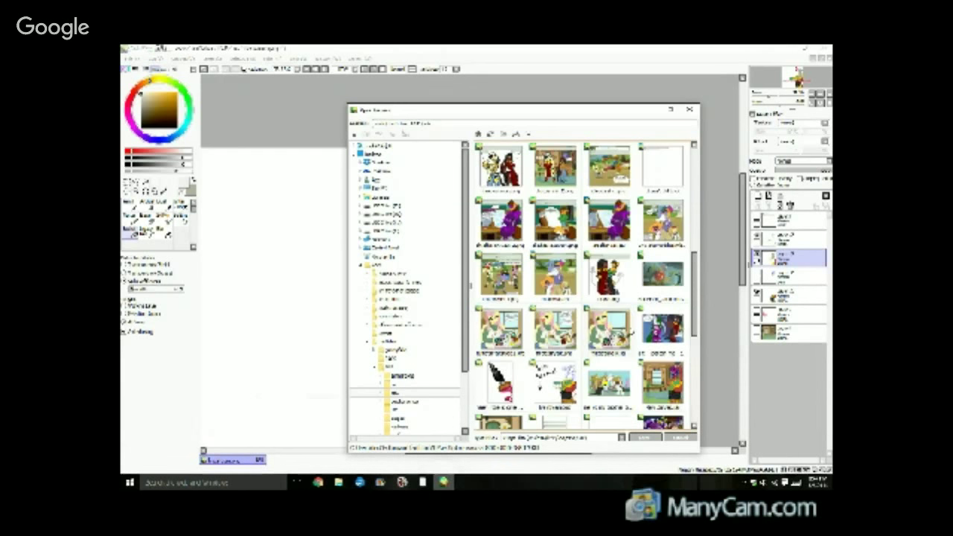
{"action": "scroll", "coordinate": [630, 332], "scroll_direction": "up", "scroll_amount": 2}
{"action": "scroll", "coordinate": [631, 332], "scroll_direction": "down", "scroll_amount": 3}
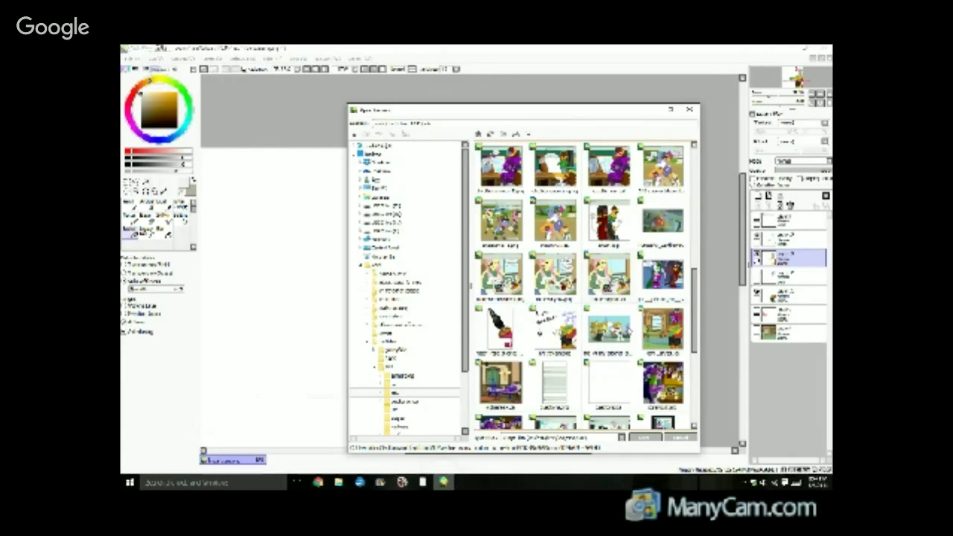
{"action": "scroll", "coordinate": [586, 283], "scroll_direction": "down", "scroll_amount": 6}
{"action": "scroll", "coordinate": [586, 283], "scroll_direction": "up", "scroll_amount": 6}
{"action": "scroll", "coordinate": [610, 167], "scroll_direction": "up", "scroll_amount": 3}
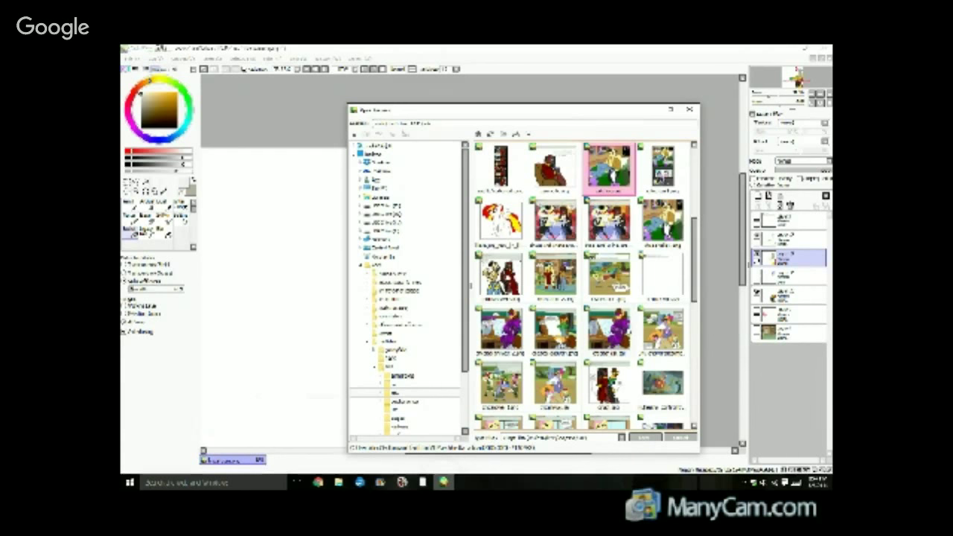
{"action": "scroll", "coordinate": [609, 168], "scroll_direction": "down", "scroll_amount": 3}
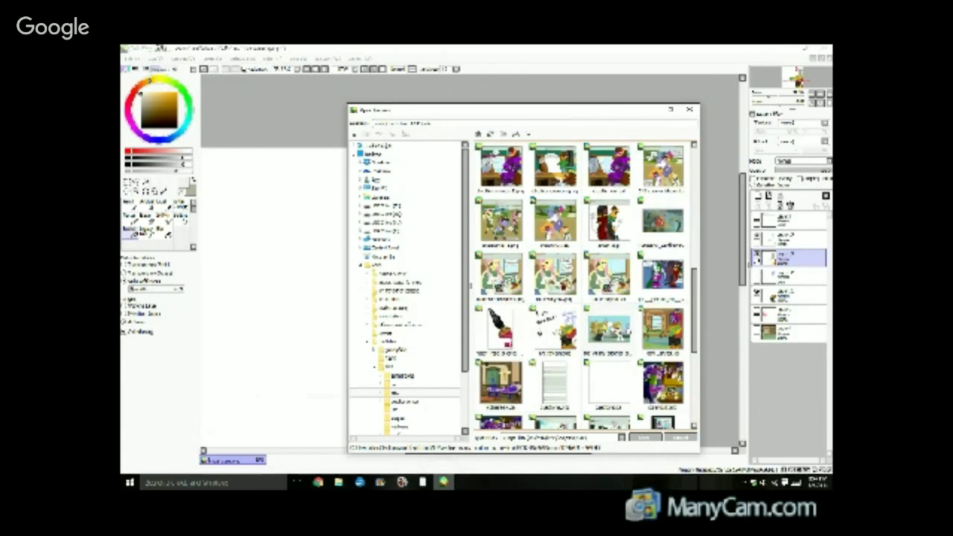
{"action": "scroll", "coordinate": [587, 287], "scroll_direction": "down", "scroll_amount": 3}
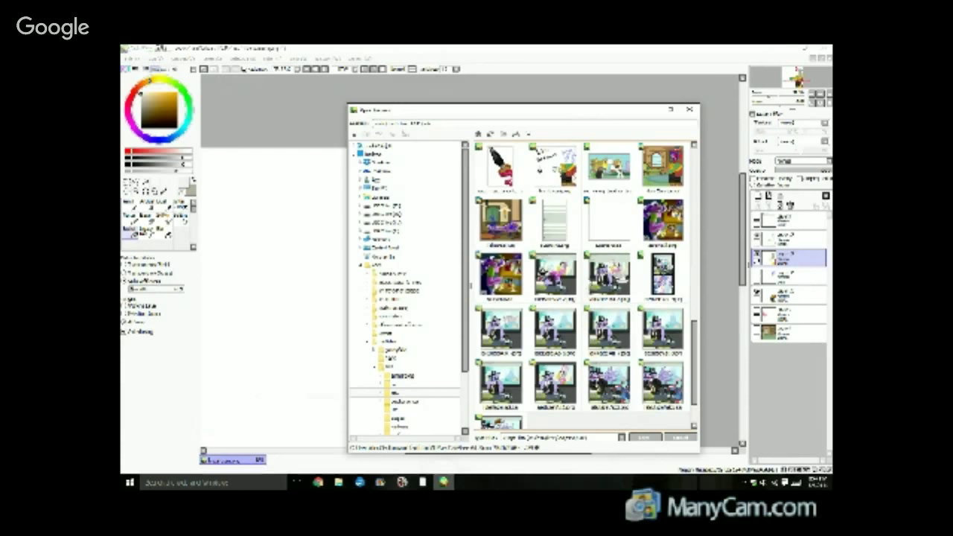
{"action": "scroll", "coordinate": [590, 281], "scroll_direction": "down", "scroll_amount": 6}
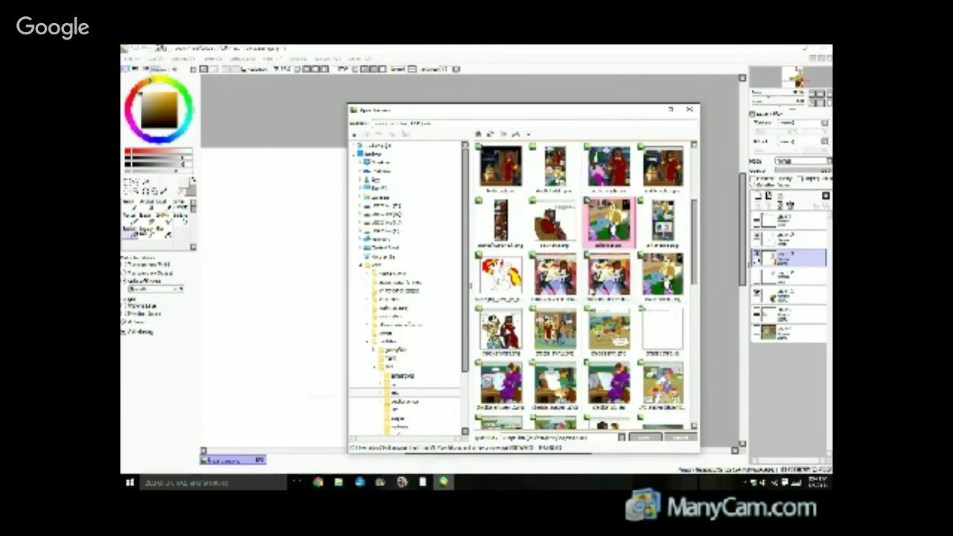
Re-examine the whole picture folder from its first to its last thumbnail for an earlier drawing to use as the colour reference.
{"action": "scroll", "coordinate": [581, 283], "scroll_direction": "up", "scroll_amount": 3}
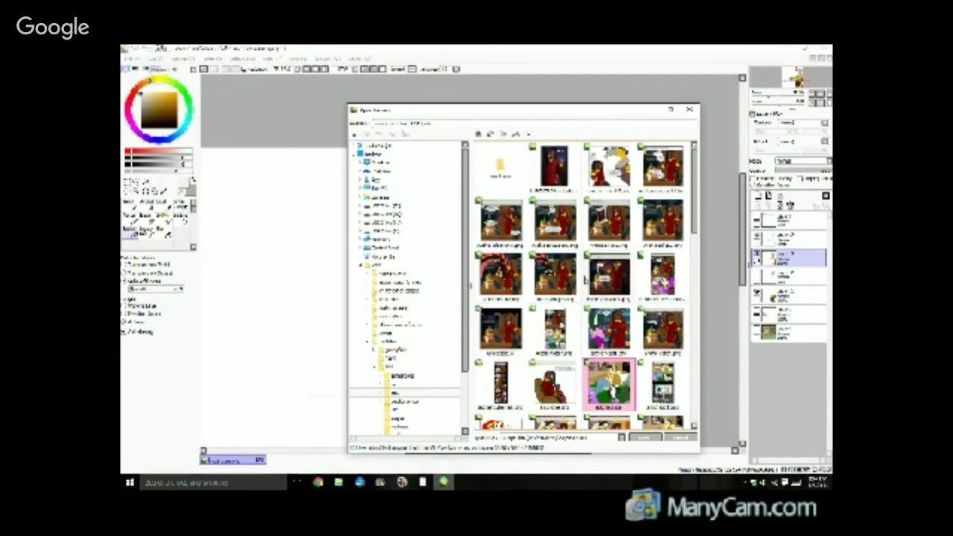
{"action": "scroll", "coordinate": [588, 283], "scroll_direction": "down", "scroll_amount": 2}
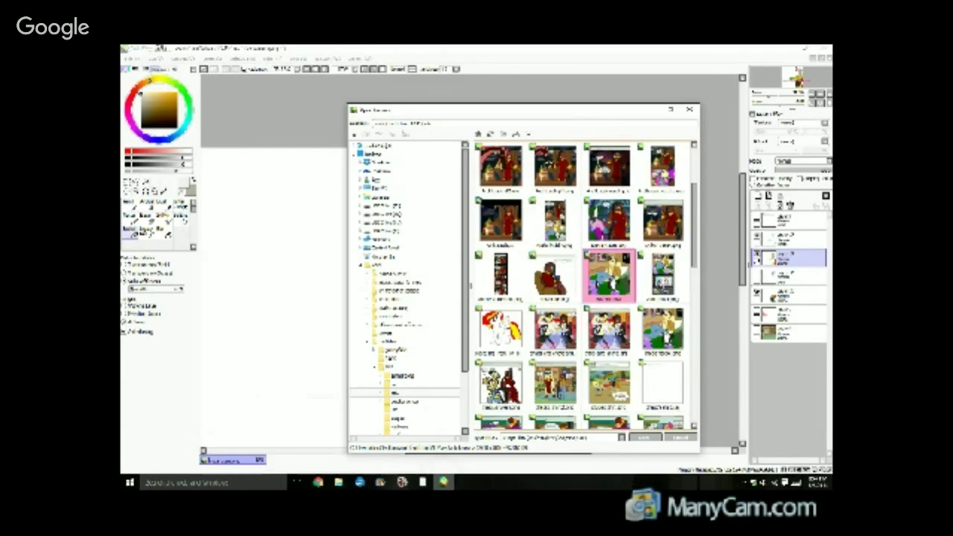
{"action": "scroll", "coordinate": [596, 307], "scroll_direction": "down", "scroll_amount": 2}
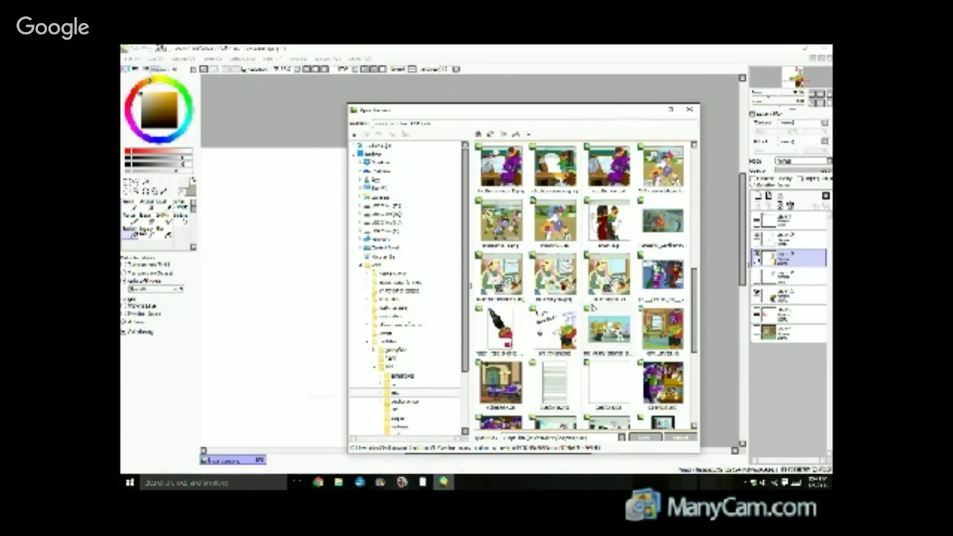
{"action": "scroll", "coordinate": [592, 307], "scroll_direction": "down", "scroll_amount": 1}
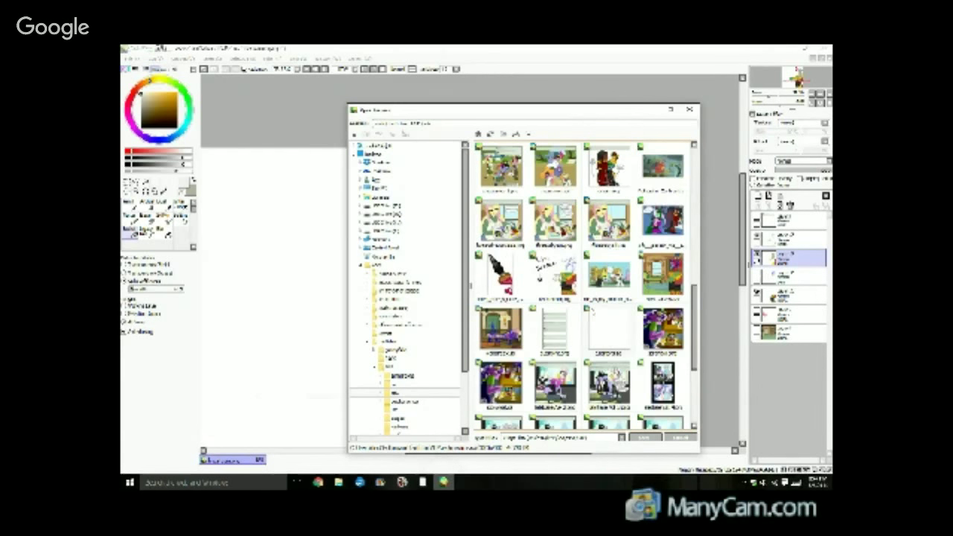
{"action": "scroll", "coordinate": [593, 311], "scroll_direction": "down", "scroll_amount": 3}
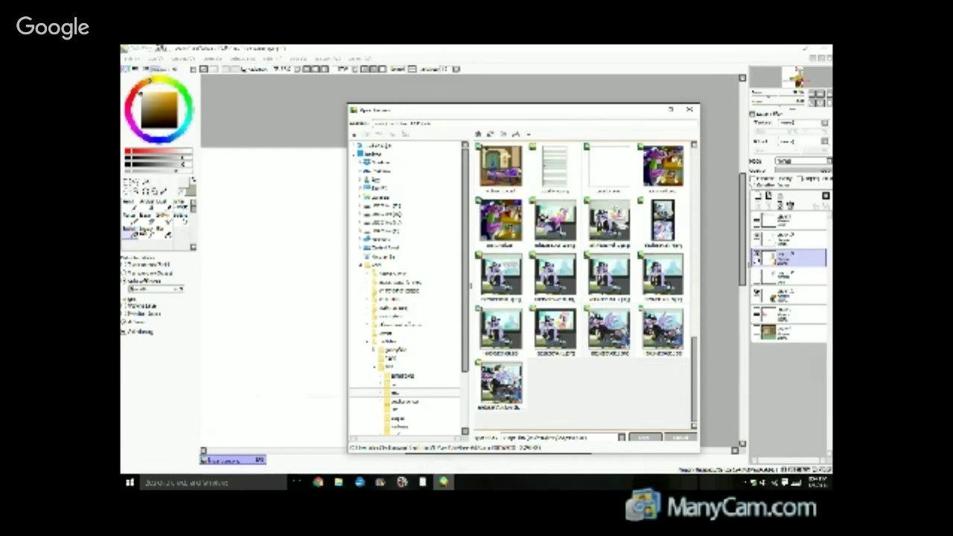
{"action": "scroll", "coordinate": [593, 312], "scroll_direction": "up", "scroll_amount": 4}
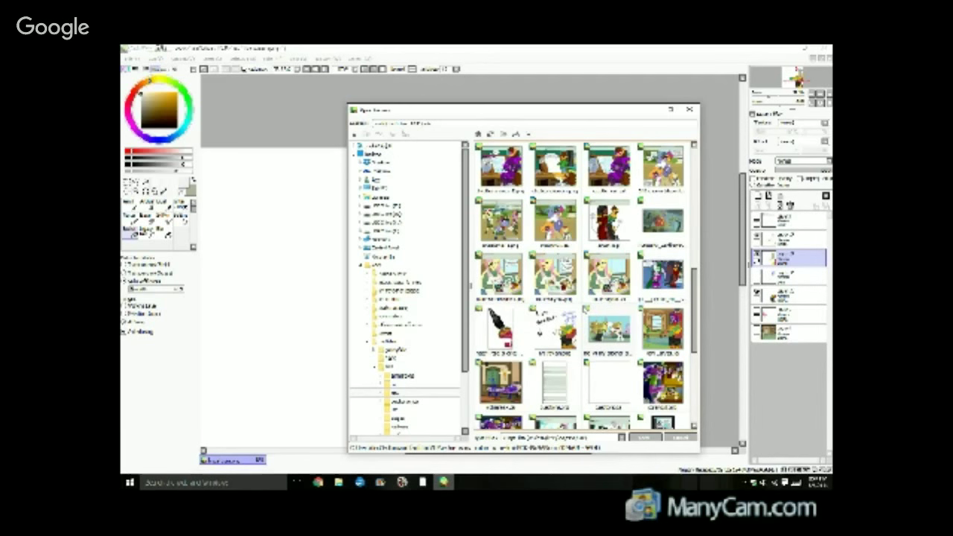
{"action": "scroll", "coordinate": [585, 307], "scroll_direction": "down", "scroll_amount": 3}
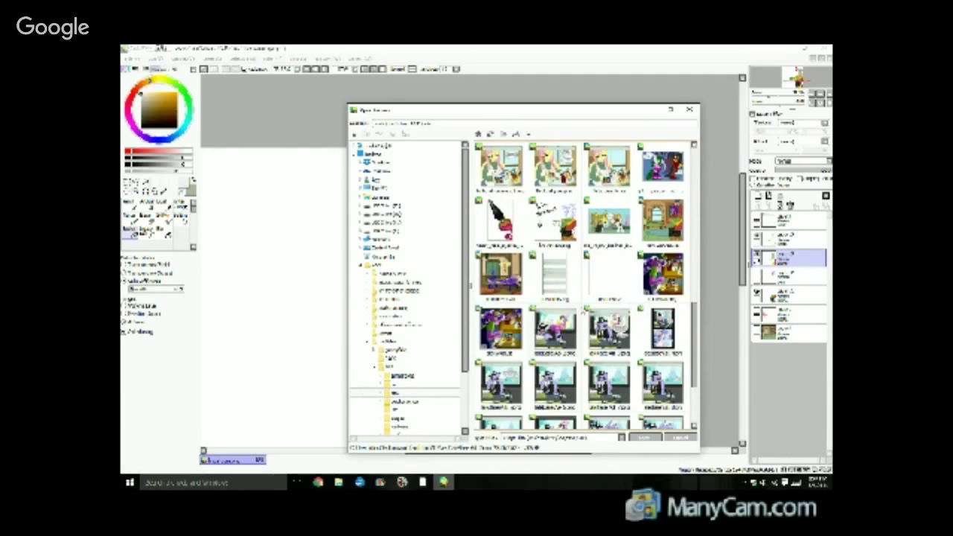
{"action": "scroll", "coordinate": [584, 310], "scroll_direction": "down", "scroll_amount": 2}
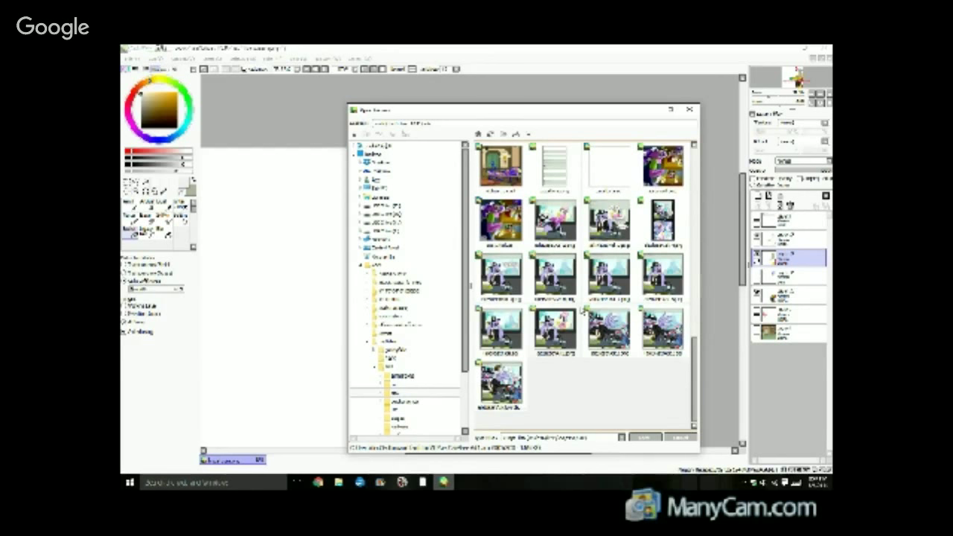
{"action": "scroll", "coordinate": [583, 310], "scroll_direction": "up", "scroll_amount": 1}
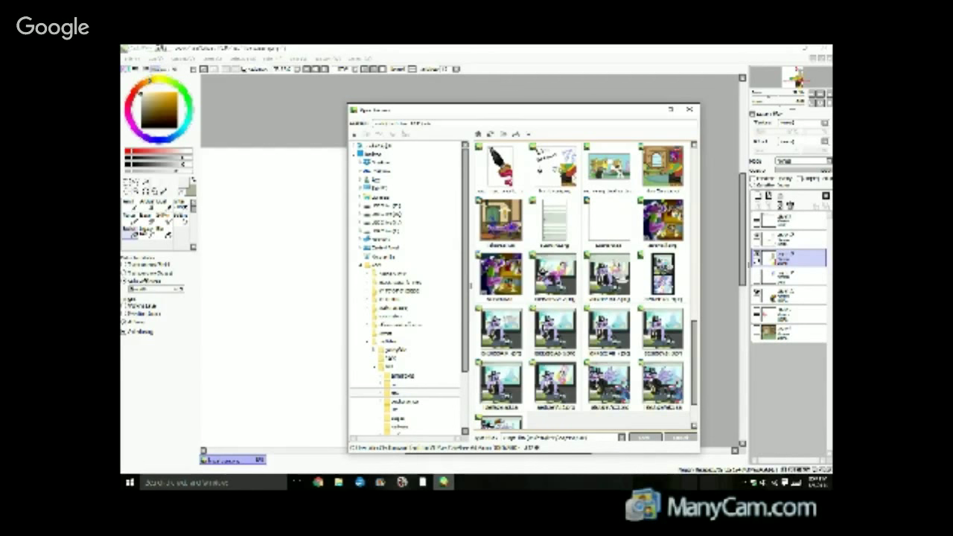
{"action": "scroll", "coordinate": [585, 283], "scroll_direction": "up", "scroll_amount": 3}
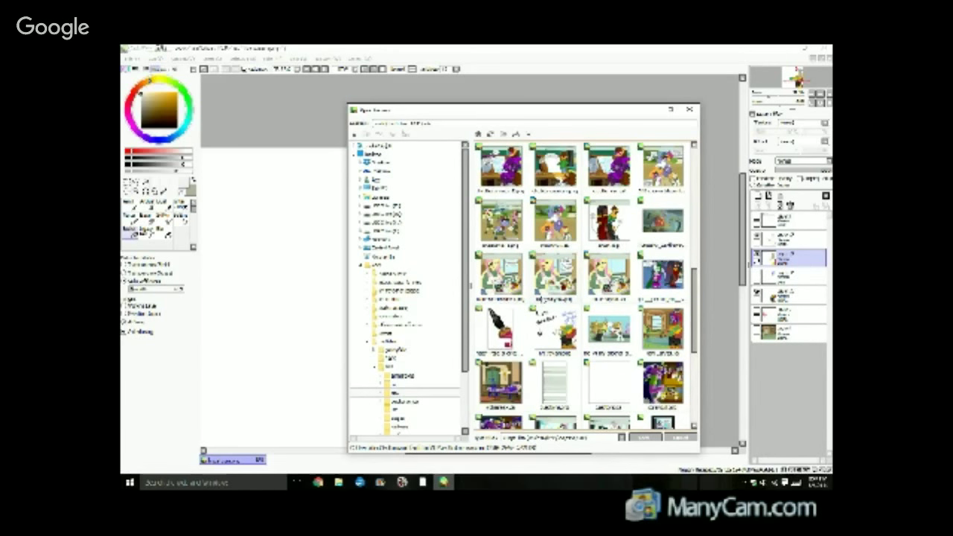
{"action": "scroll", "coordinate": [609, 168], "scroll_direction": "up", "scroll_amount": 3}
{"action": "scroll", "coordinate": [585, 283], "scroll_direction": "up", "scroll_amount": 3}
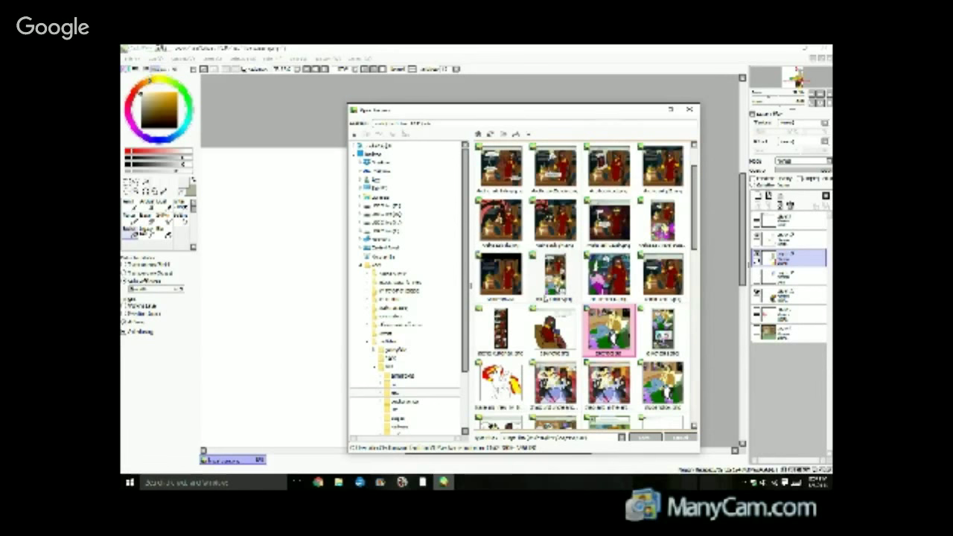
{"action": "scroll", "coordinate": [585, 283], "scroll_direction": "down", "scroll_amount": 3}
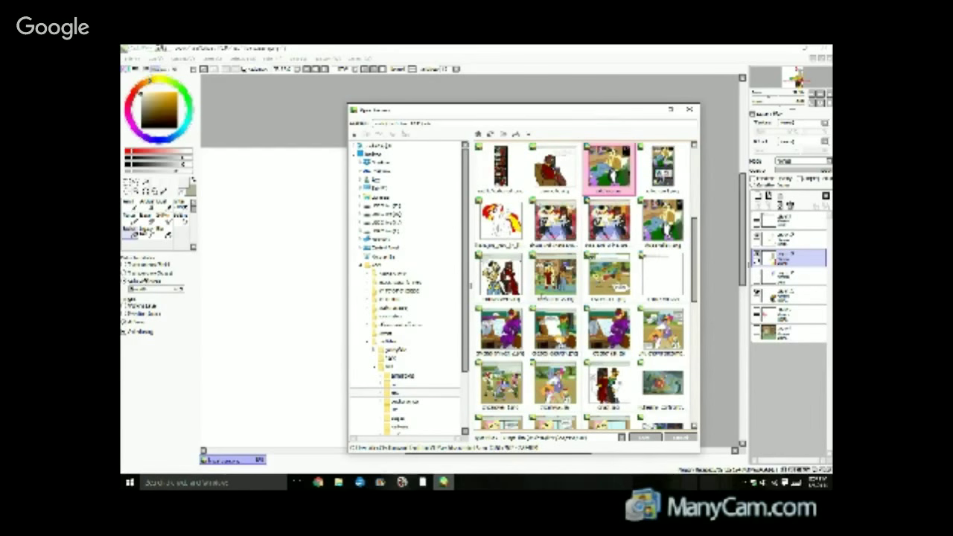
{"action": "scroll", "coordinate": [609, 169], "scroll_direction": "down", "scroll_amount": 2}
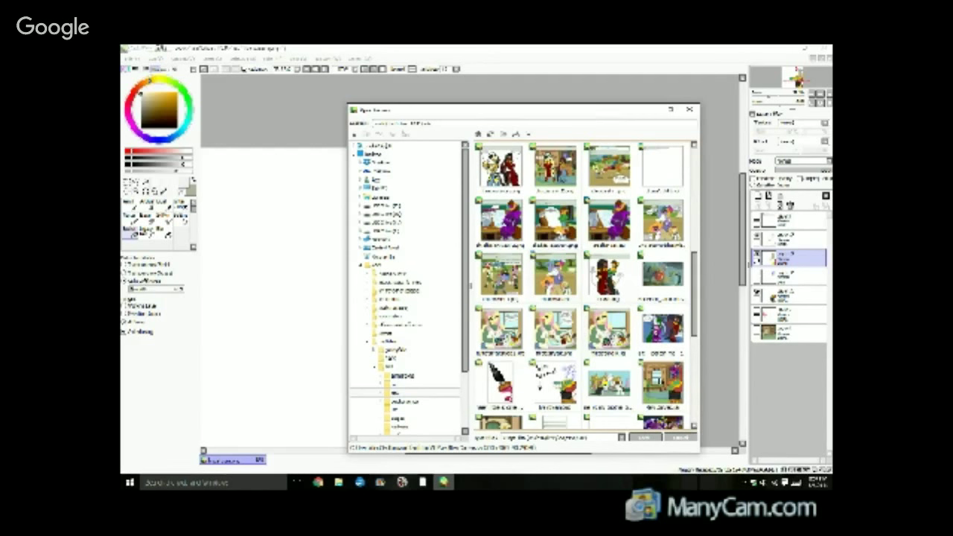
{"action": "scroll", "coordinate": [631, 356], "scroll_direction": "down", "scroll_amount": 1}
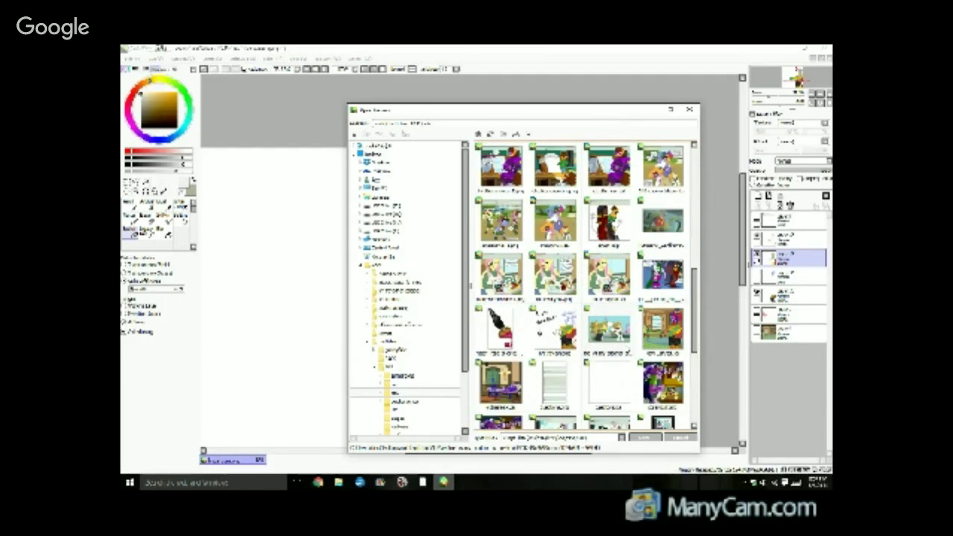
{"action": "scroll", "coordinate": [610, 339], "scroll_direction": "up", "scroll_amount": 5}
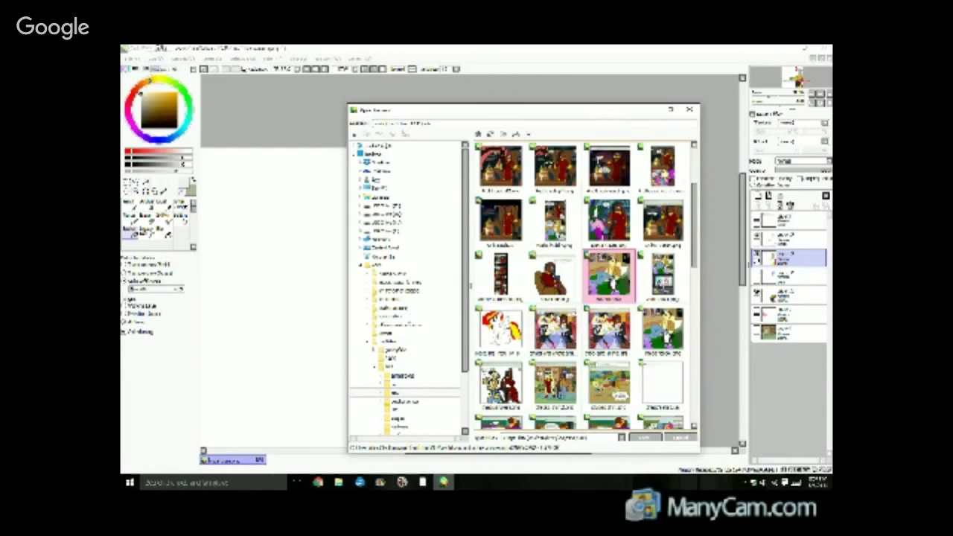
{"action": "scroll", "coordinate": [609, 276], "scroll_direction": "down", "scroll_amount": 3}
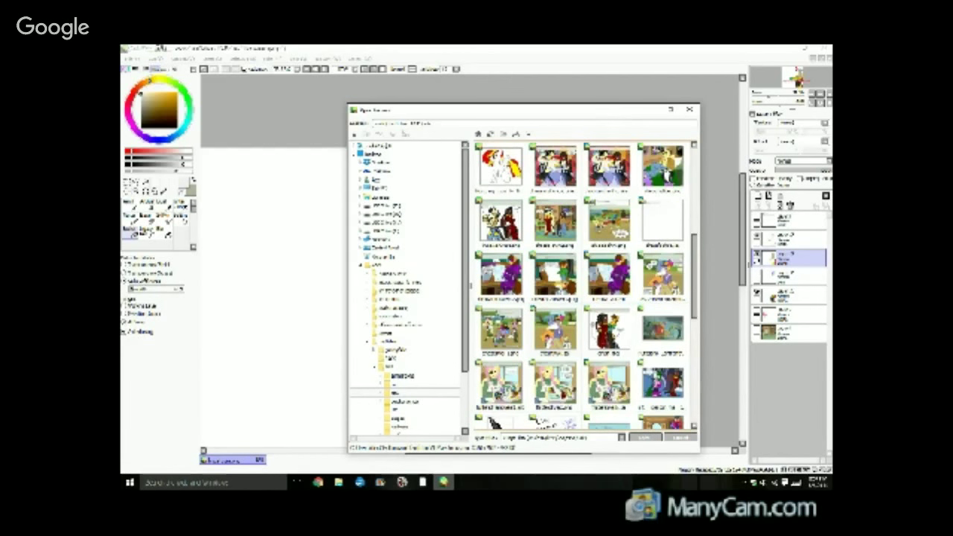
{"action": "scroll", "coordinate": [596, 316], "scroll_direction": "down", "scroll_amount": 2}
{"action": "scroll", "coordinate": [584, 283], "scroll_direction": "down", "scroll_amount": 4}
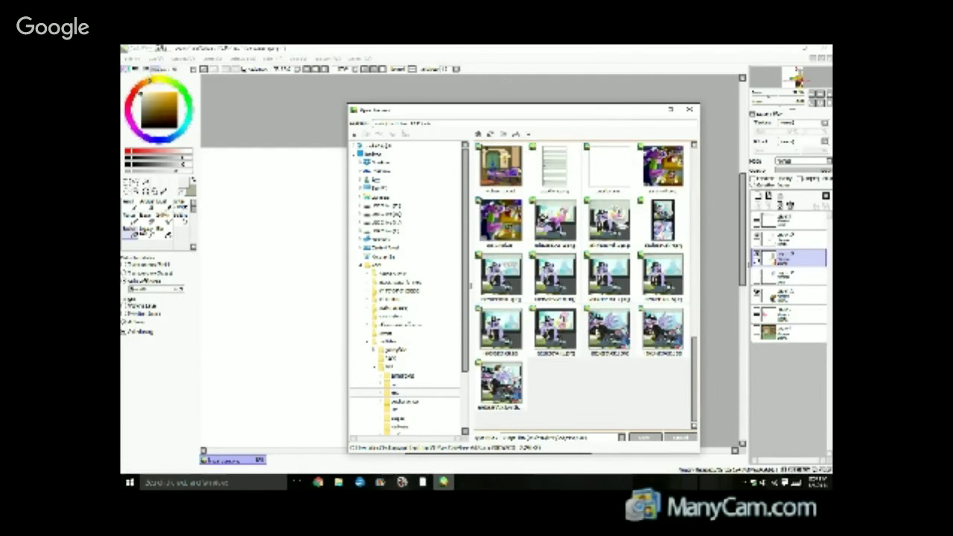
{"action": "scroll", "coordinate": [594, 326], "scroll_direction": "up", "scroll_amount": 3}
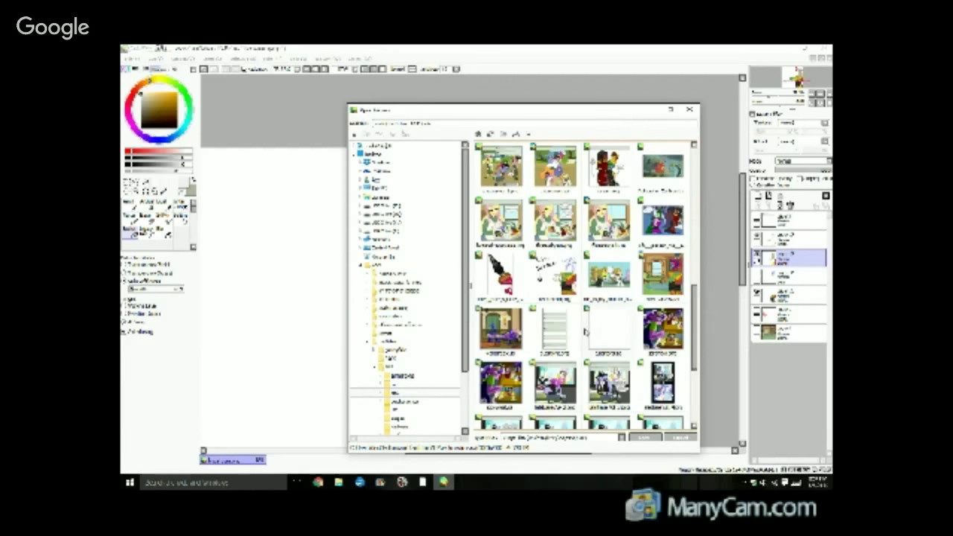
{"action": "scroll", "coordinate": [590, 326], "scroll_direction": "up", "scroll_amount": 2}
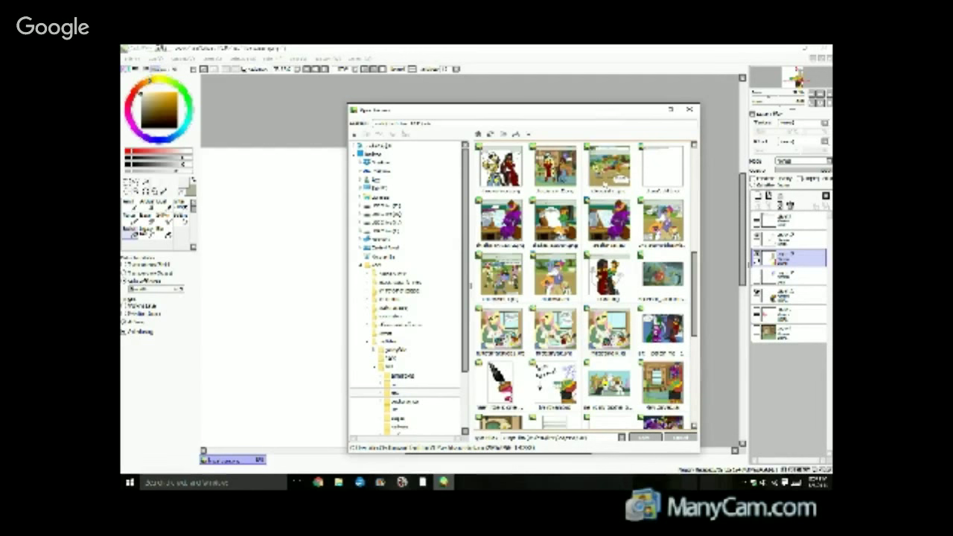
{"action": "scroll", "coordinate": [651, 344], "scroll_direction": "up", "scroll_amount": 2}
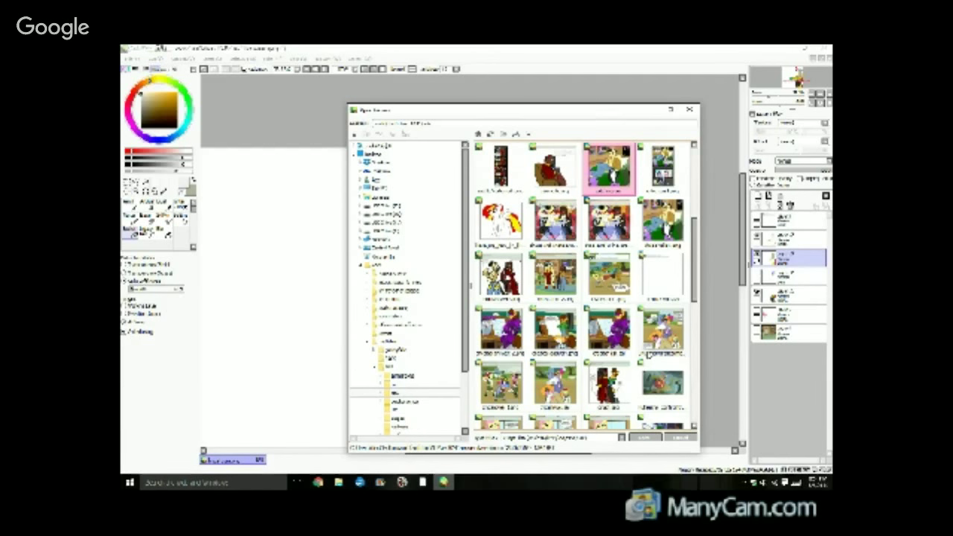
{"action": "scroll", "coordinate": [648, 356], "scroll_direction": "down", "scroll_amount": 4}
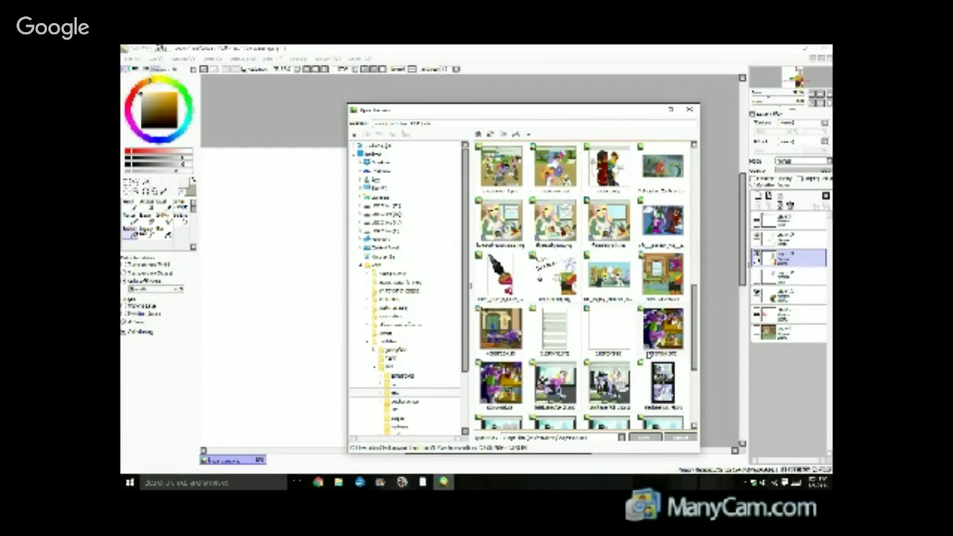
{"action": "scroll", "coordinate": [647, 356], "scroll_direction": "down", "scroll_amount": 3}
{"action": "scroll", "coordinate": [647, 355], "scroll_direction": "down", "scroll_amount": 3}
{"action": "scroll", "coordinate": [649, 355], "scroll_direction": "up", "scroll_amount": 1}
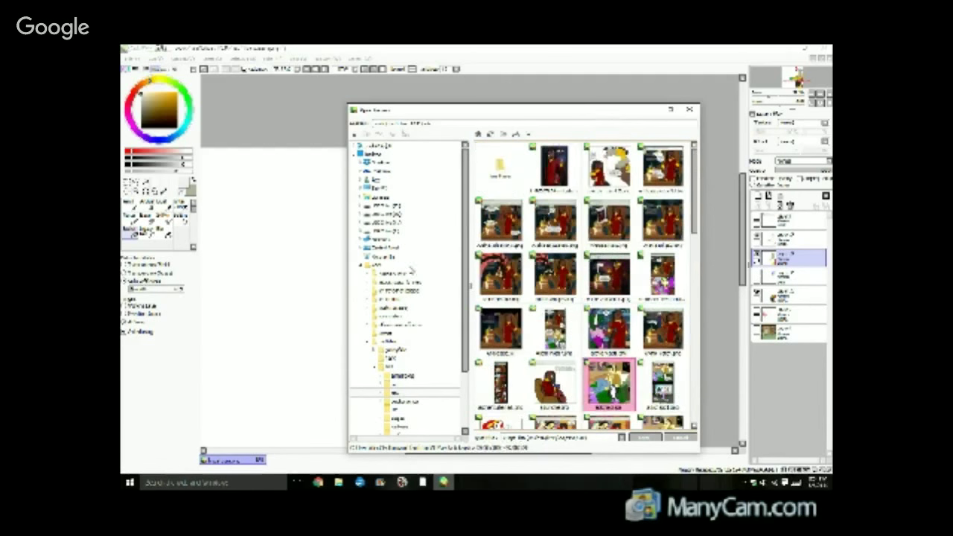
Open the Discord picture with the teal horn and pale antler from the folder of show-character images as the colour reference.
{"action": "scroll", "coordinate": [404, 396], "scroll_direction": "down", "scroll_amount": 1}
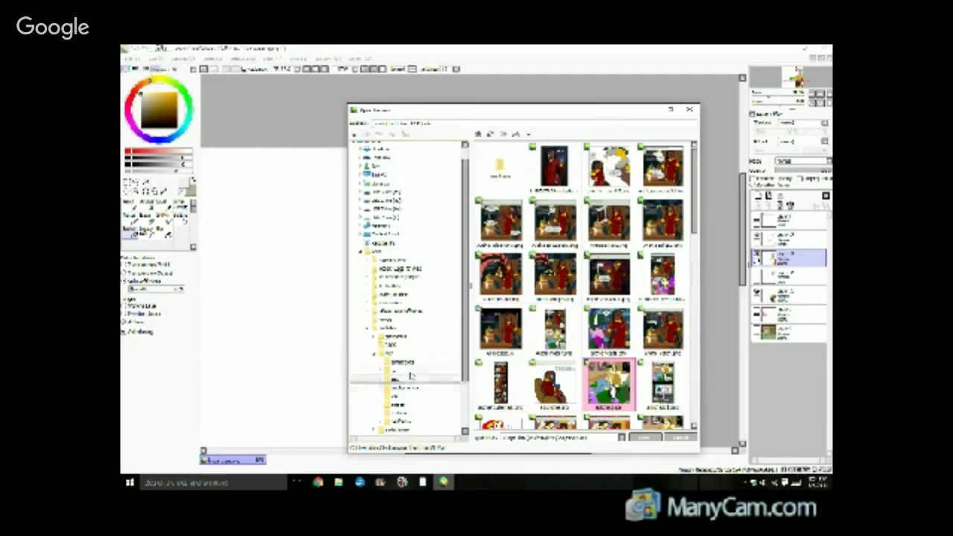
{"action": "left_click", "coordinate": [410, 420]}
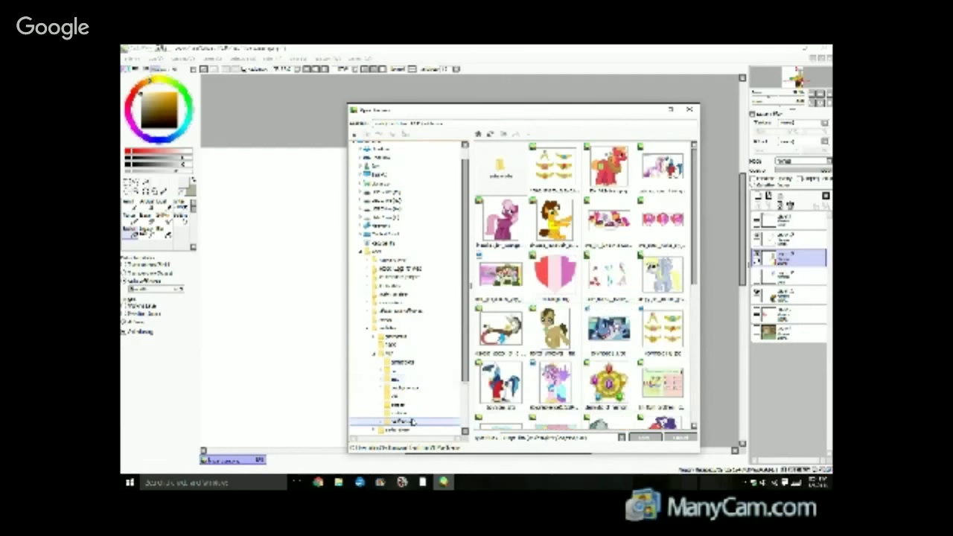
{"action": "scroll", "coordinate": [506, 231], "scroll_direction": "down", "scroll_amount": 2}
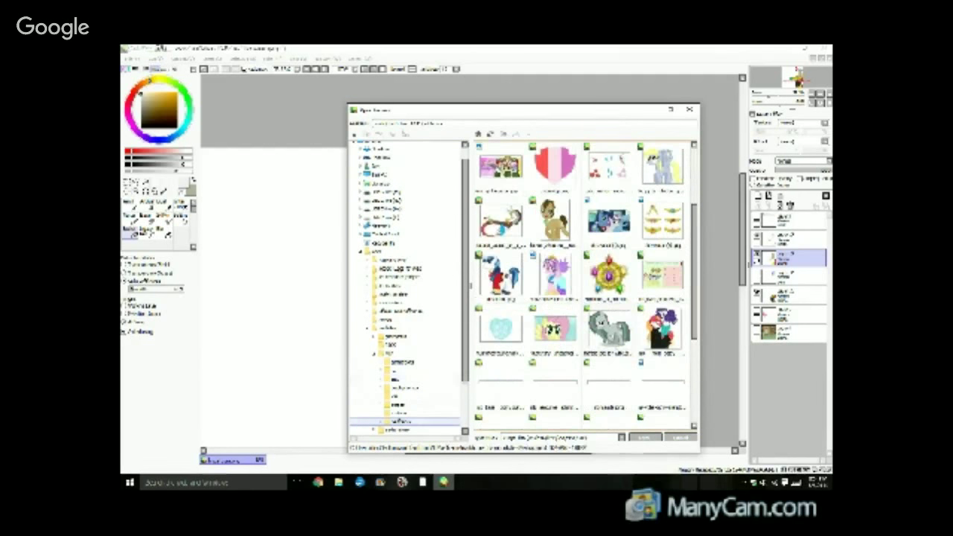
{"action": "left_click", "coordinate": [645, 438]}
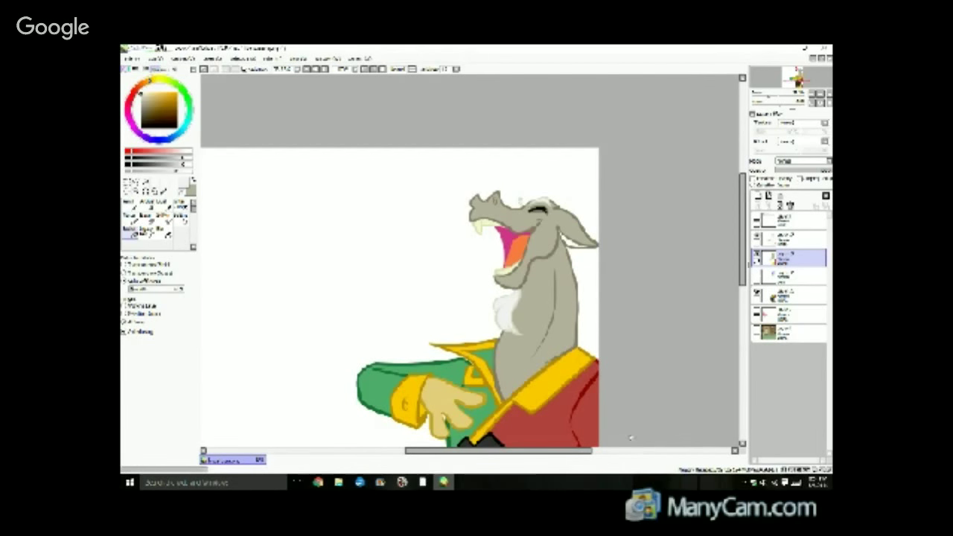
{"action": "scroll", "coordinate": [595, 102], "scroll_direction": "up", "scroll_amount": 2}
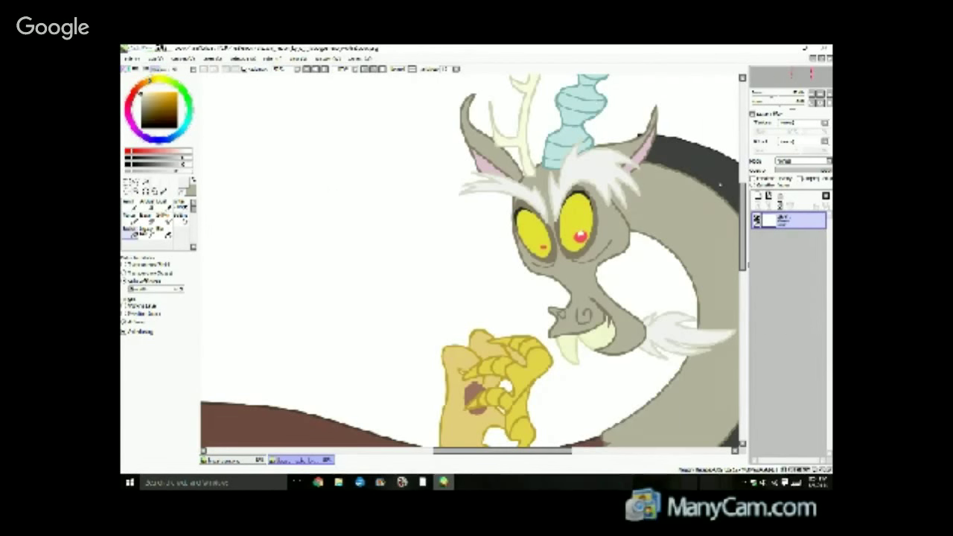
{"action": "left_click_drag", "start_coordinate": [741, 221], "coordinate": [739, 199]}
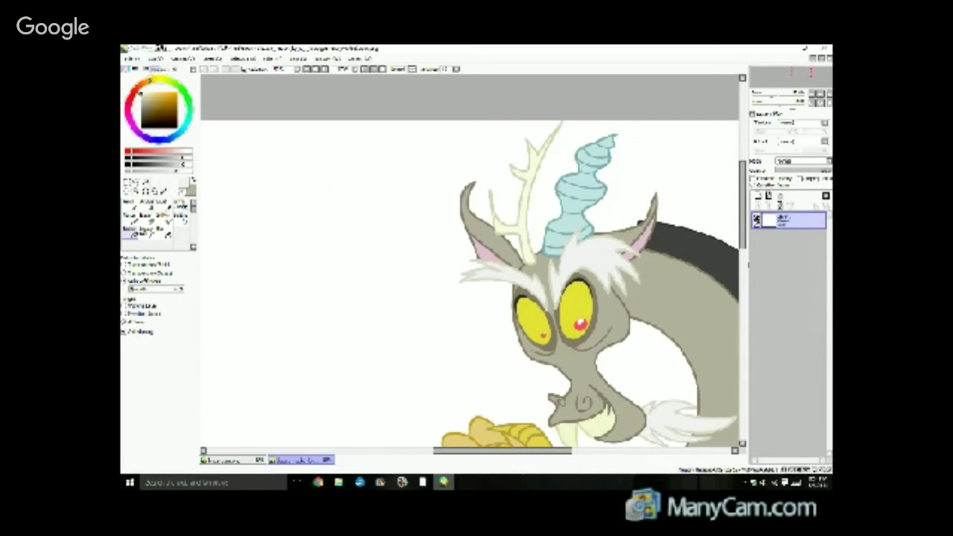
Sample the antler's cream outline colour and the horn's teal outline colour from the reference, keeping them as the two active colours.
{"action": "left_click", "coordinate": [163, 192]}
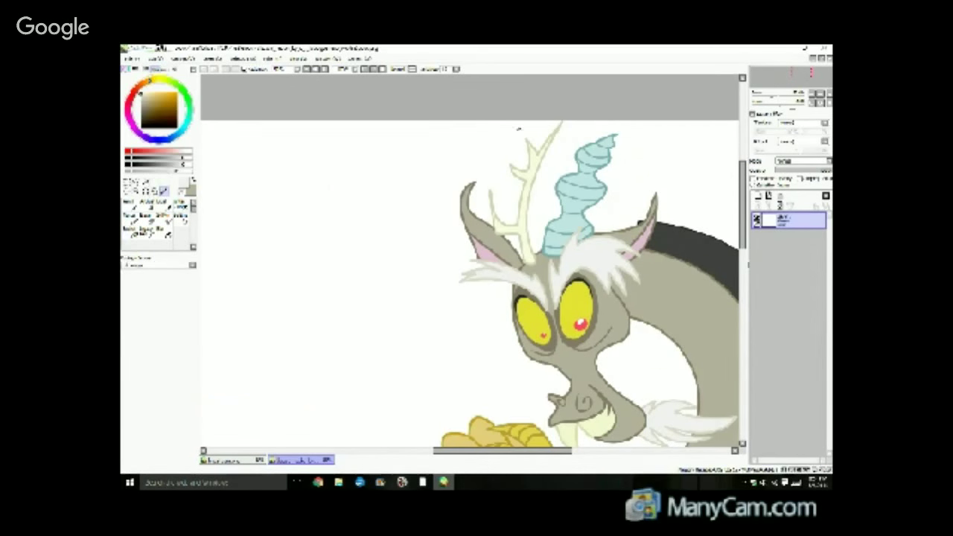
{"action": "left_click", "coordinate": [559, 127]}
{"action": "left_click", "coordinate": [195, 180]}
{"action": "left_click", "coordinate": [579, 152], "text": "alt"}
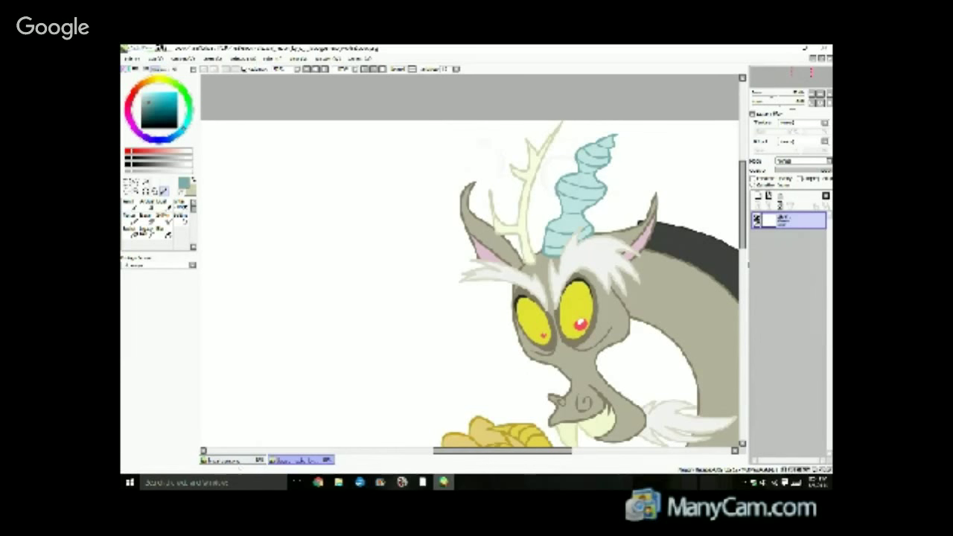
Return to the laughing dragon drawing and add a new layer directly beneath the selected head and neck layer.
{"action": "left_click", "coordinate": [241, 460]}
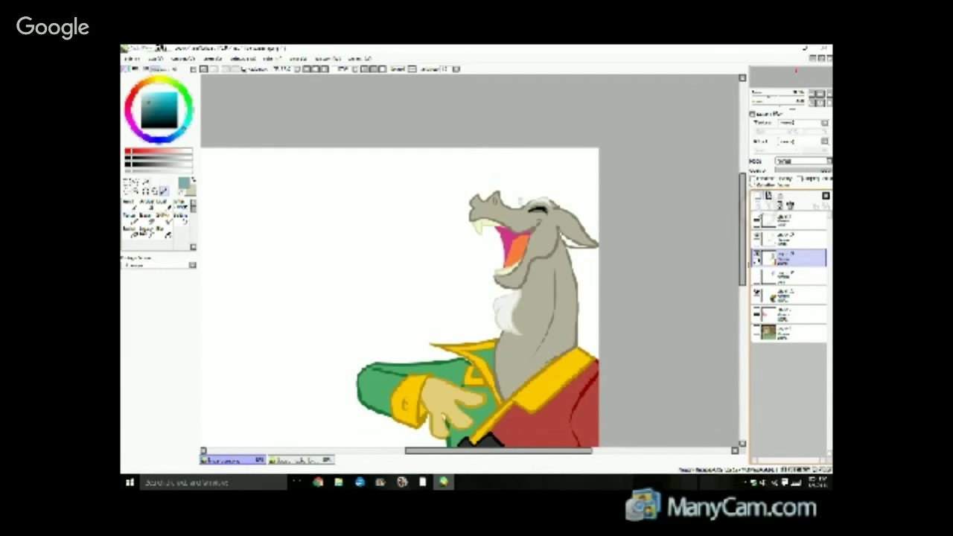
{"action": "left_click", "coordinate": [758, 195]}
{"action": "mouse_move", "coordinate": [786, 263]}
{"action": "left_mouse_down"}
{"action": "mouse_move", "coordinate": [789, 284]}
{"action": "mouse_move", "coordinate": [783, 277]}
{"action": "left_mouse_up"}
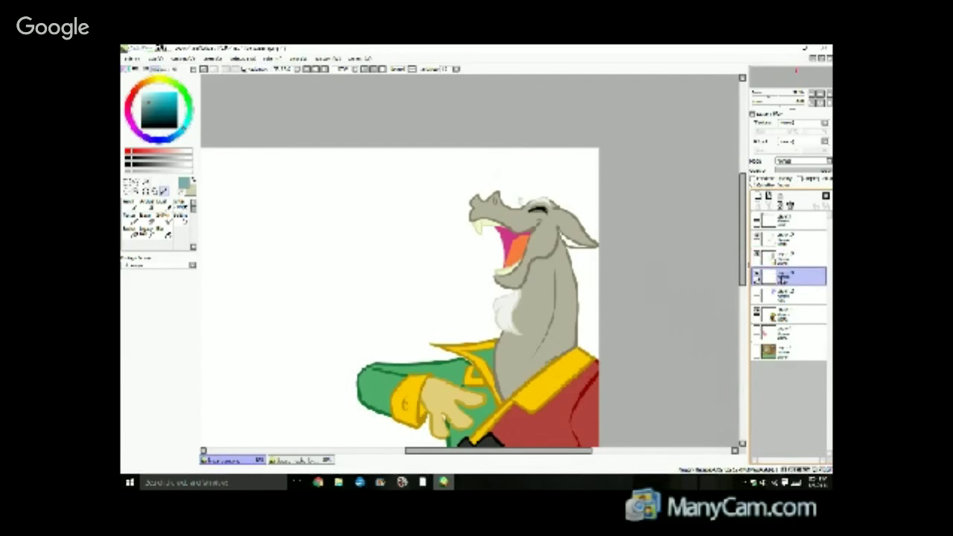
{"action": "scroll", "coordinate": [653, 249], "scroll_direction": "up", "scroll_amount": 1}
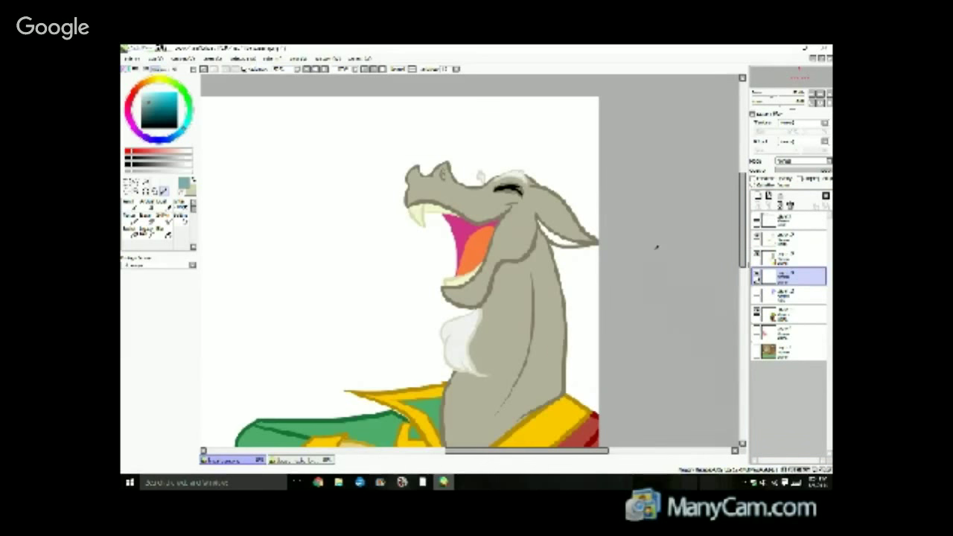
{"action": "scroll", "coordinate": [640, 255], "scroll_direction": "up", "scroll_amount": 1}
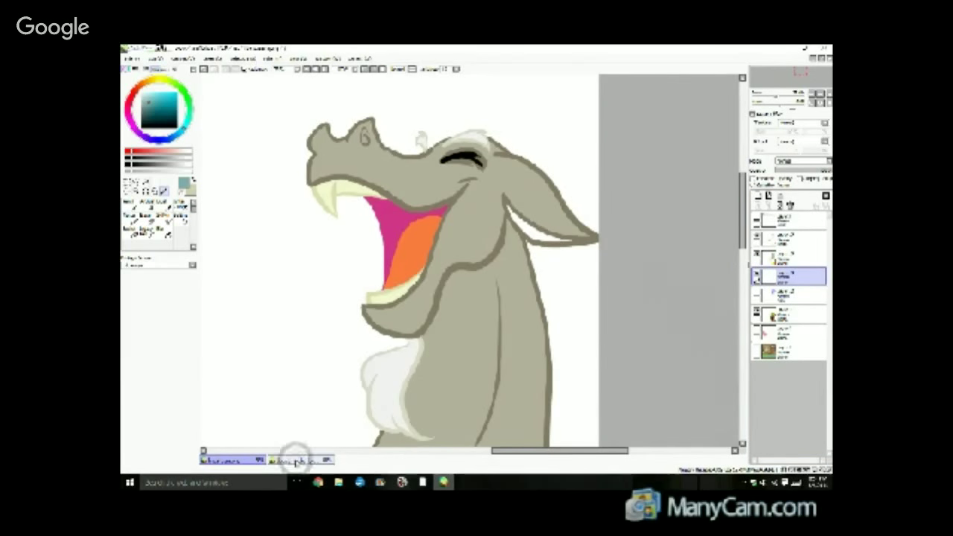
Sample the pale pink of the inner ear from the reference picture and ready the Bucket tool in the dragon drawing.
{"action": "left_click", "coordinate": [298, 461]}
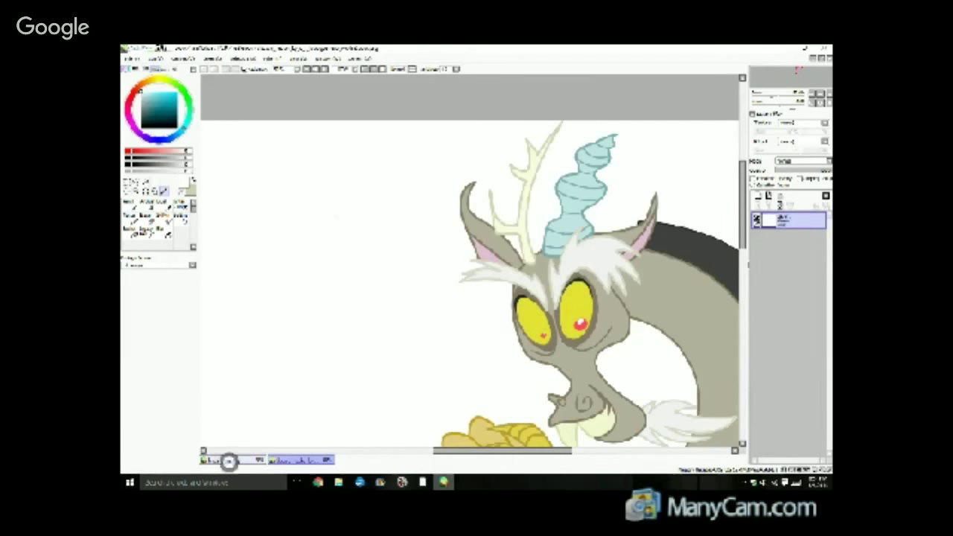
{"action": "left_click", "coordinate": [231, 460]}
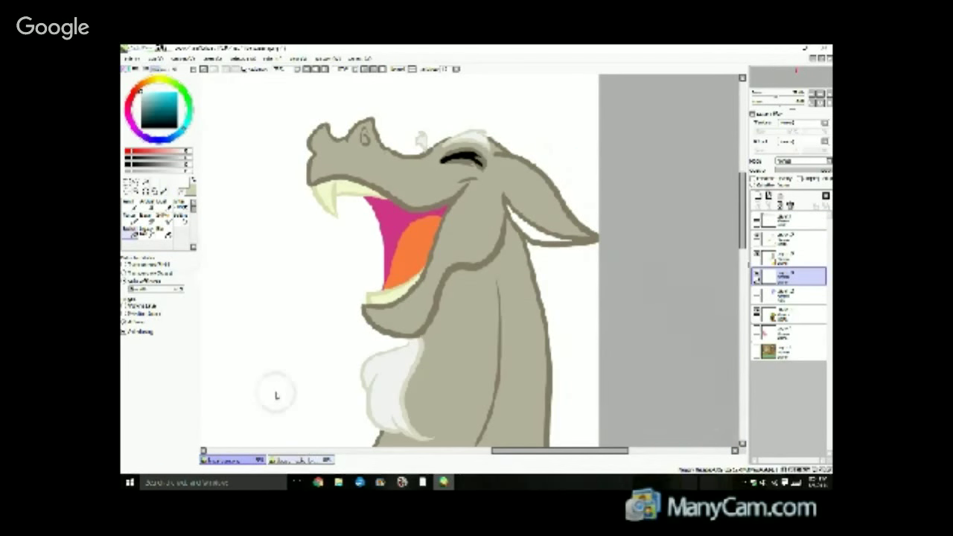
{"action": "left_click", "coordinate": [298, 460]}
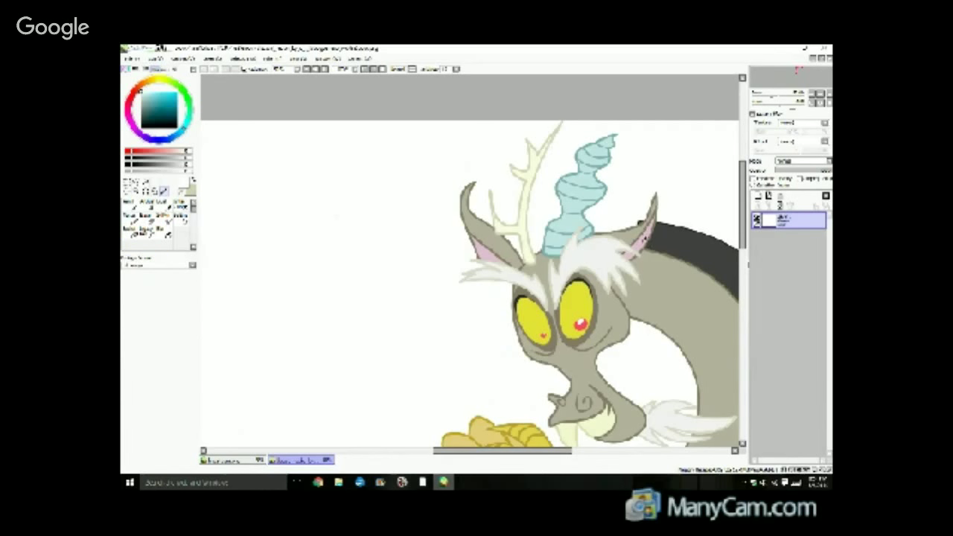
{"action": "left_click", "coordinate": [639, 243], "text": "alt"}
{"action": "left_click", "coordinate": [237, 460]}
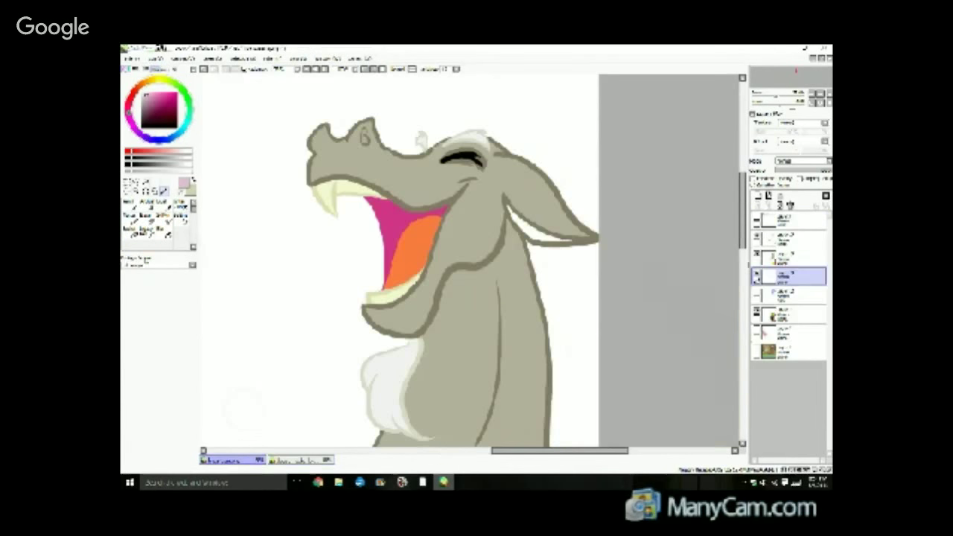
{"action": "left_click", "coordinate": [130, 236]}
{"action": "left_click", "coordinate": [533, 233]}
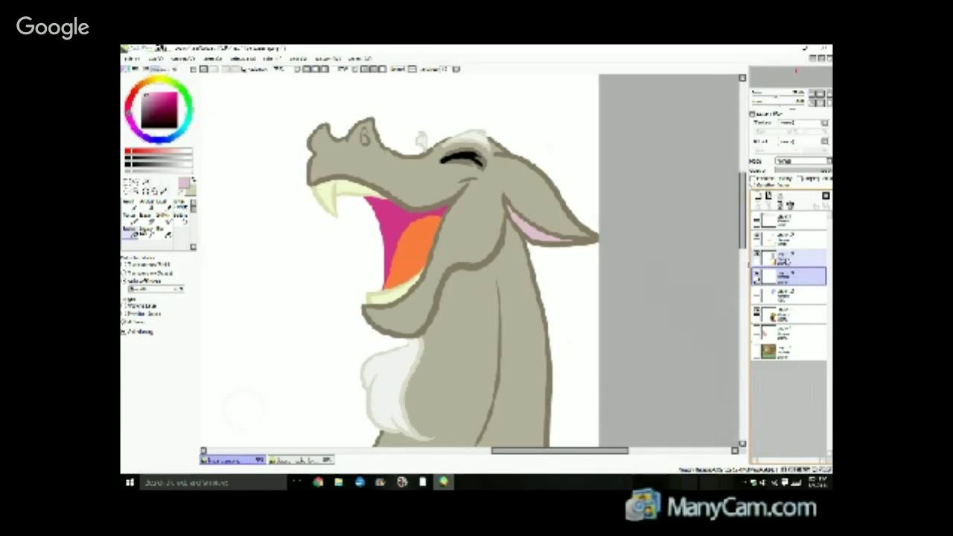
{"action": "left_click", "coordinate": [788, 263]}
{"action": "left_click", "coordinate": [204, 68]}
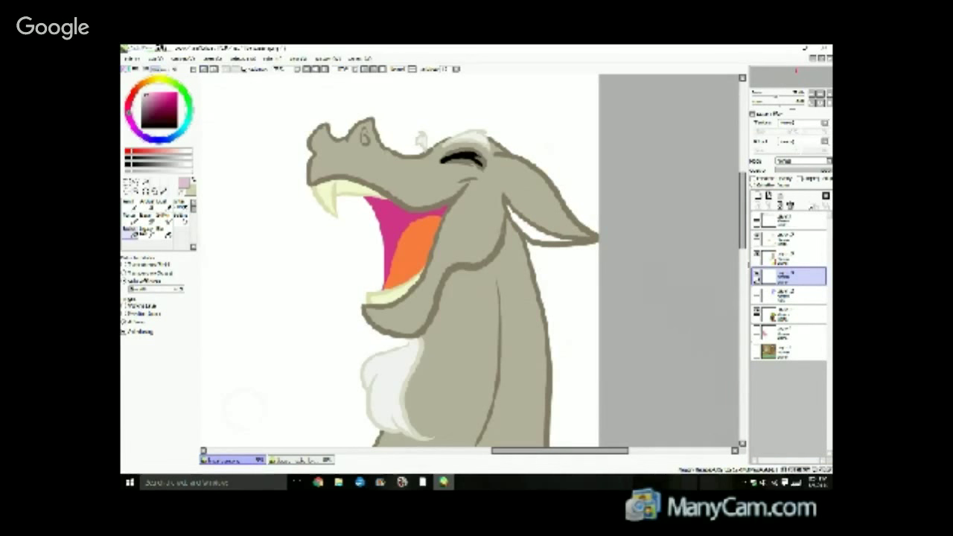
Fill the dragon's inner ear with the sampled pale pink on the head and neck layer.
{"action": "left_click", "coordinate": [808, 257]}
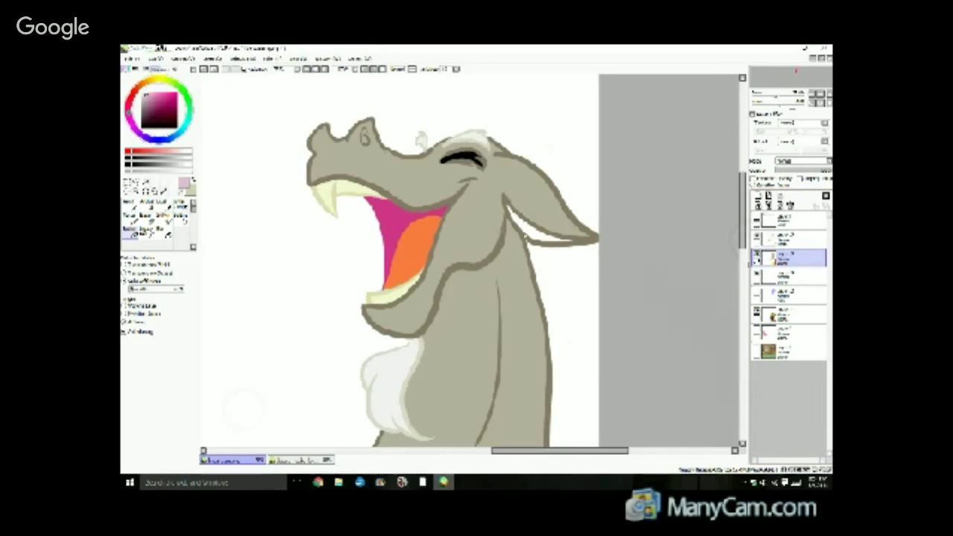
{"action": "left_click", "coordinate": [534, 231]}
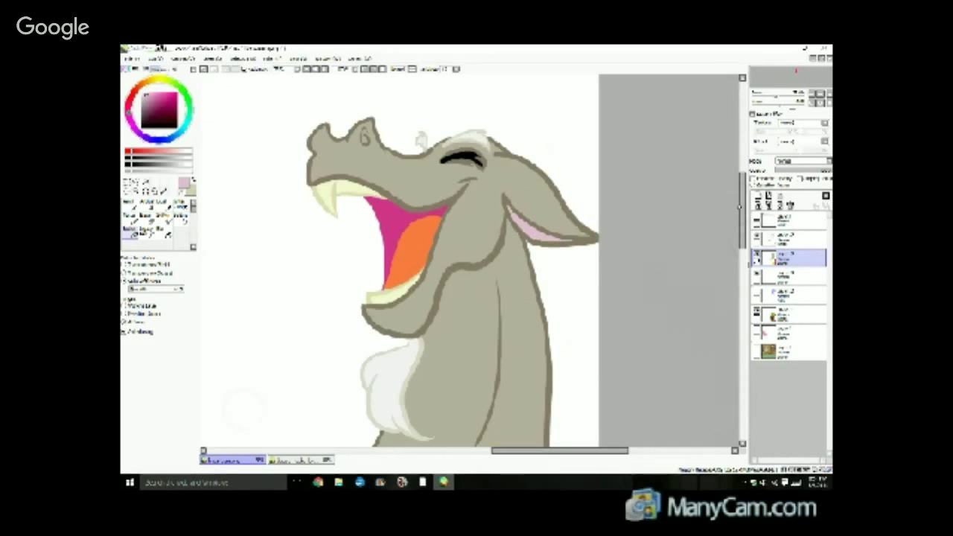
{"action": "mouse_move", "coordinate": [743, 238]}
{"action": "left_mouse_down"}
{"action": "mouse_move", "coordinate": [738, 213]}
{"action": "mouse_move", "coordinate": [702, 328]}
{"action": "mouse_move", "coordinate": [699, 216]}
{"action": "mouse_move", "coordinate": [698, 270]}
{"action": "mouse_move", "coordinate": [682, 192]}
{"action": "left_mouse_up"}
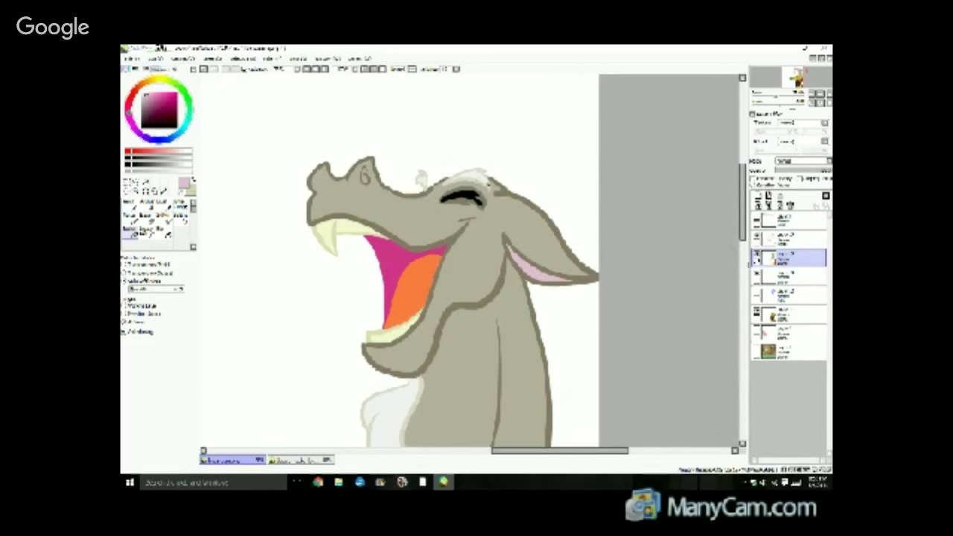
Make the new empty layer active and resample the horn's teal outline from the reference, keeping cream as the other colour.
{"action": "scroll", "coordinate": [453, 123], "scroll_direction": "down", "scroll_amount": 4}
{"action": "scroll", "coordinate": [477, 158], "scroll_direction": "up", "scroll_amount": 5}
{"action": "scroll", "coordinate": [475, 148], "scroll_direction": "down", "scroll_amount": 1}
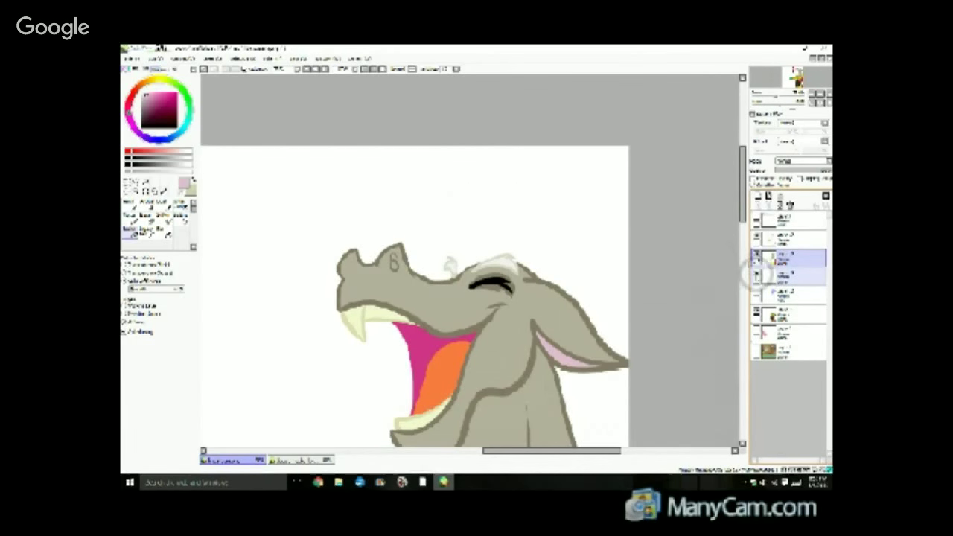
{"action": "left_click", "coordinate": [775, 277]}
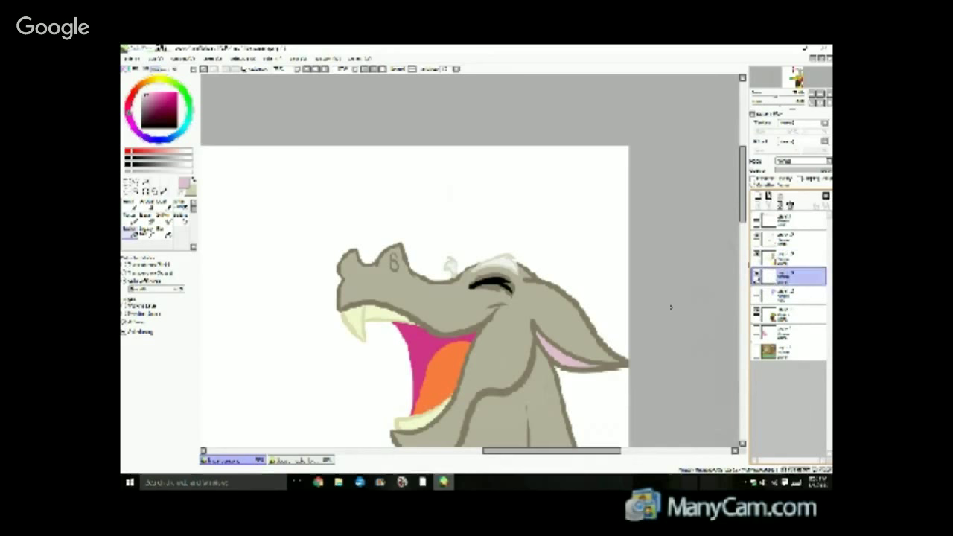
{"action": "left_click", "coordinate": [300, 457]}
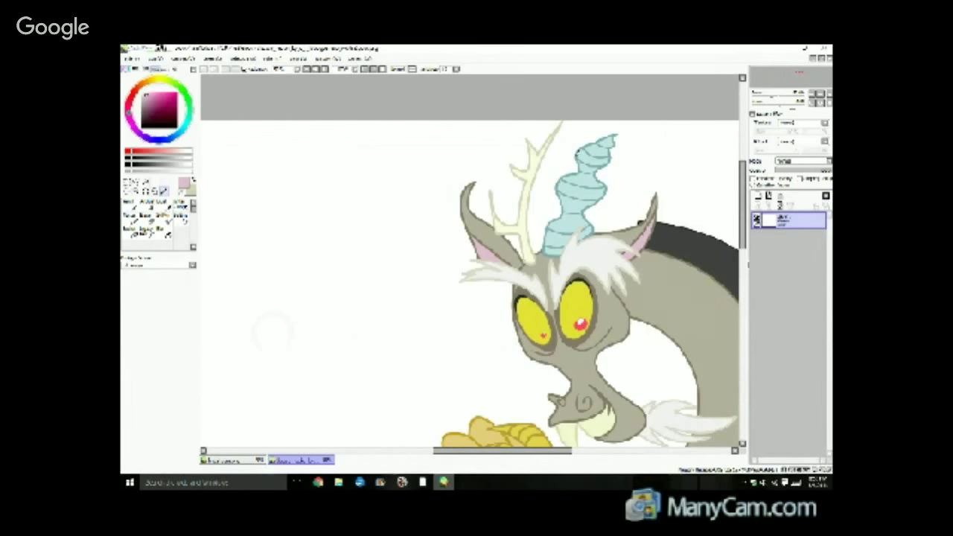
{"action": "left_click", "coordinate": [577, 156], "text": "alt"}
{"action": "left_click", "coordinate": [194, 180]}
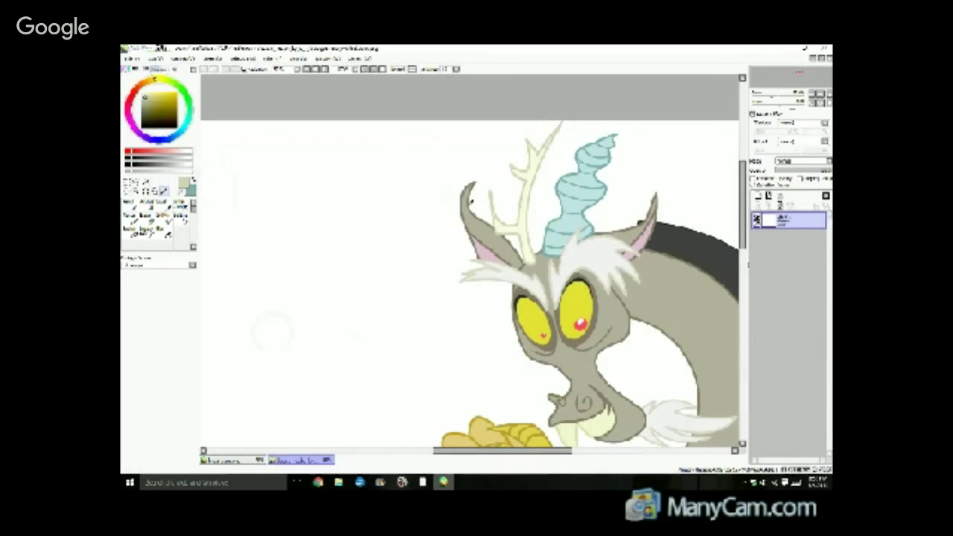
{"action": "left_click", "coordinate": [249, 460]}
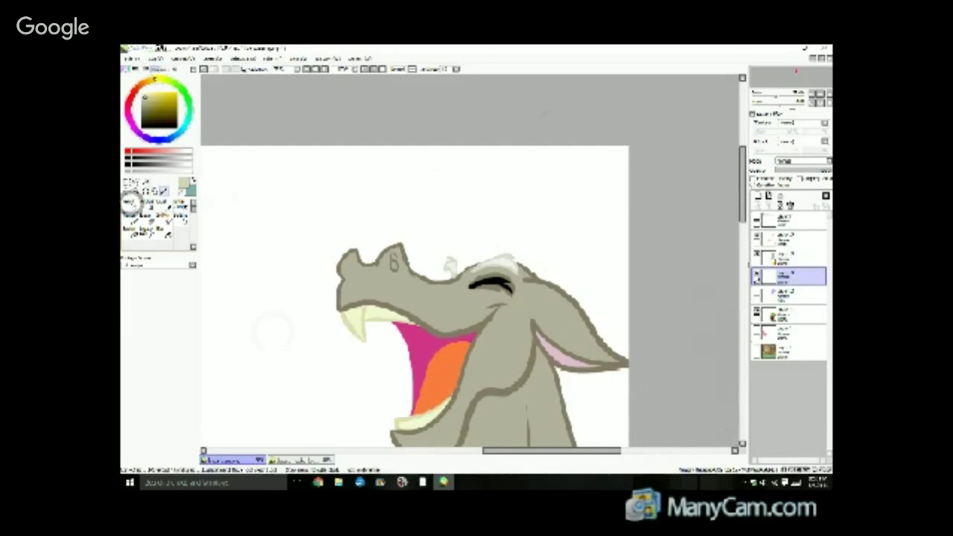
Outline a wavy, segmented horn in teal rising from the back of the dragon's head, using the pencil on the new layer.
{"action": "left_click", "coordinate": [193, 181]}
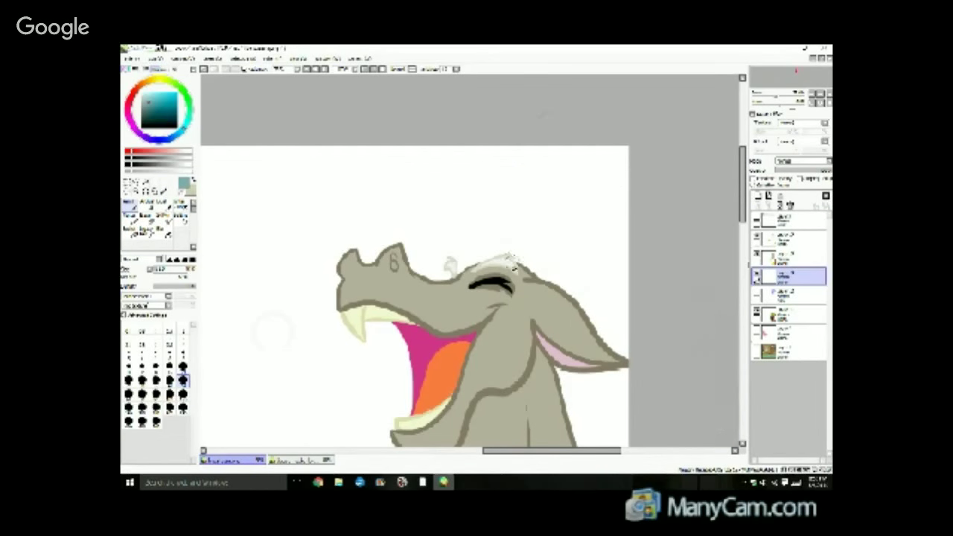
{"action": "left_click_drag", "start_coordinate": [516, 260], "coordinate": [596, 240]}
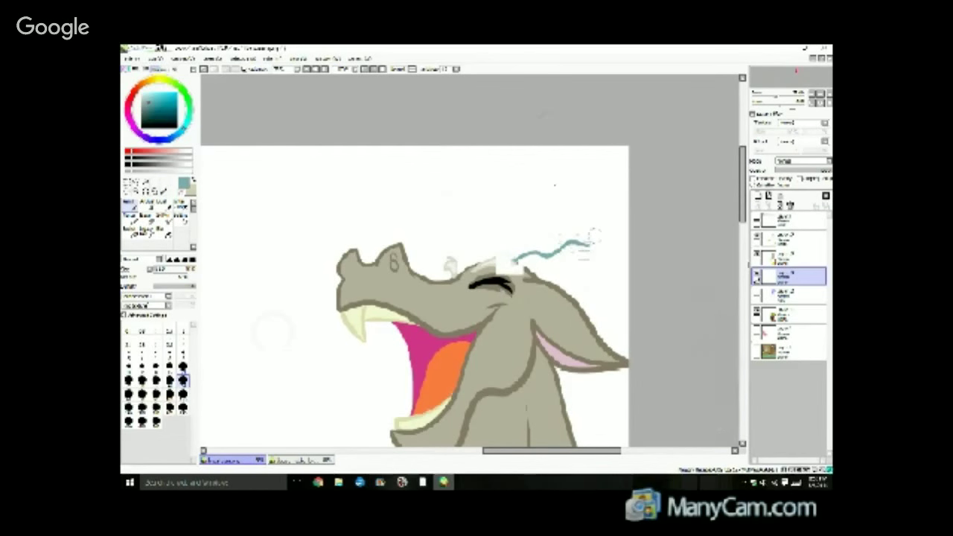
{"action": "left_click", "coordinate": [203, 68]}
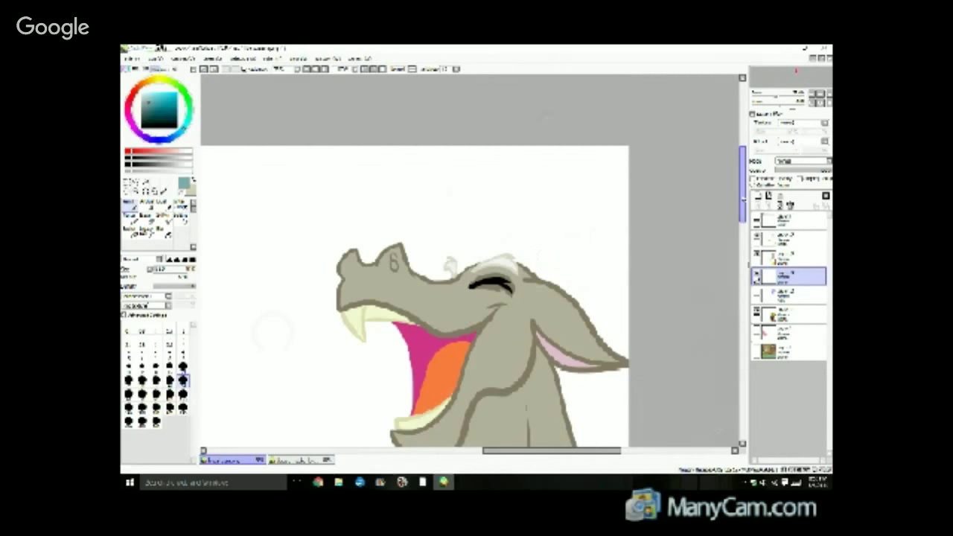
{"action": "left_click_drag", "start_coordinate": [743, 199], "coordinate": [743, 210]}
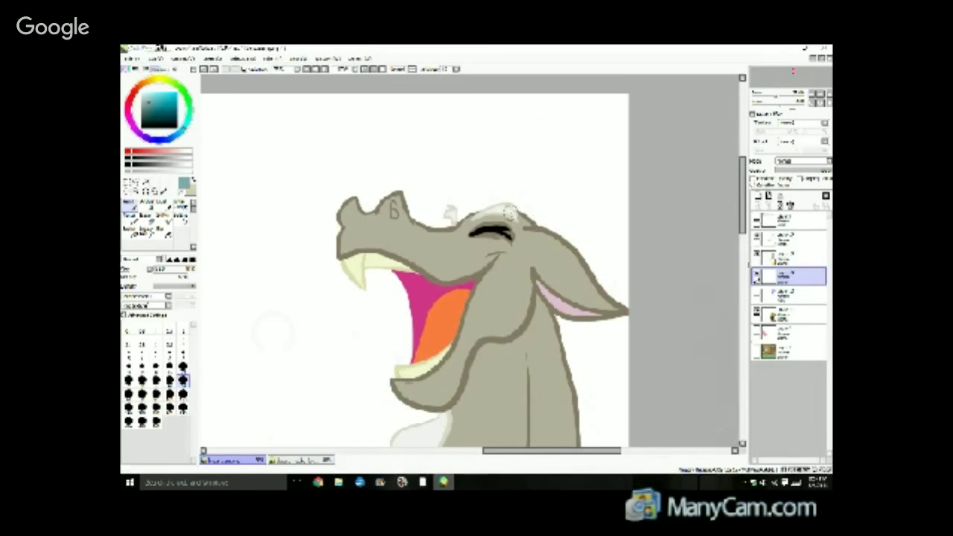
{"action": "mouse_move", "coordinate": [513, 206]}
{"action": "left_mouse_down"}
{"action": "mouse_move", "coordinate": [548, 196]}
{"action": "mouse_move", "coordinate": [596, 157]}
{"action": "mouse_move", "coordinate": [627, 151]}
{"action": "mouse_move", "coordinate": [606, 161]}
{"action": "mouse_move", "coordinate": [554, 232]}
{"action": "left_mouse_up"}
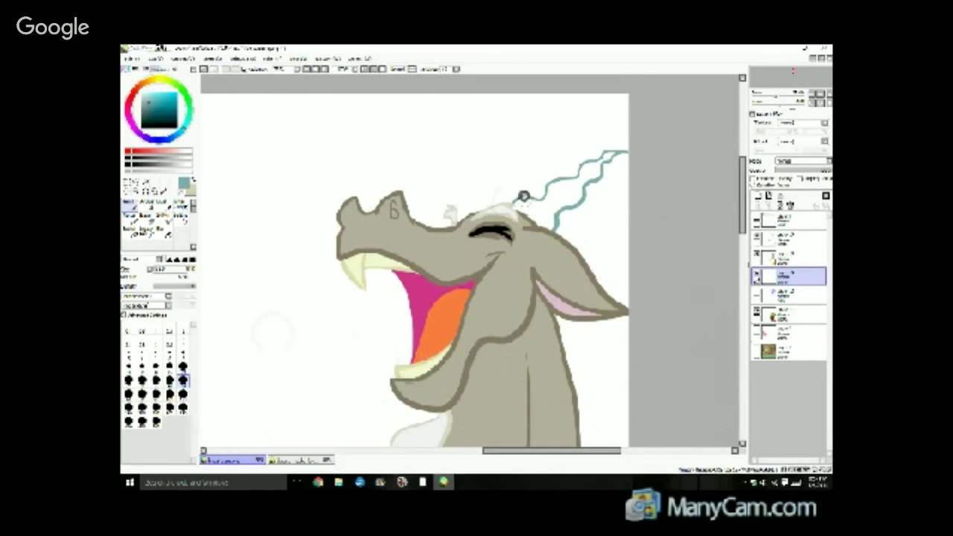
{"action": "mouse_move", "coordinate": [524, 196]}
{"action": "left_mouse_down"}
{"action": "mouse_move", "coordinate": [542, 235]}
{"action": "mouse_move", "coordinate": [543, 196]}
{"action": "mouse_move", "coordinate": [558, 210]}
{"action": "mouse_move", "coordinate": [556, 190]}
{"action": "mouse_move", "coordinate": [574, 200]}
{"action": "mouse_move", "coordinate": [578, 184]}
{"action": "mouse_move", "coordinate": [585, 204]}
{"action": "mouse_move", "coordinate": [588, 179]}
{"action": "left_mouse_up"}
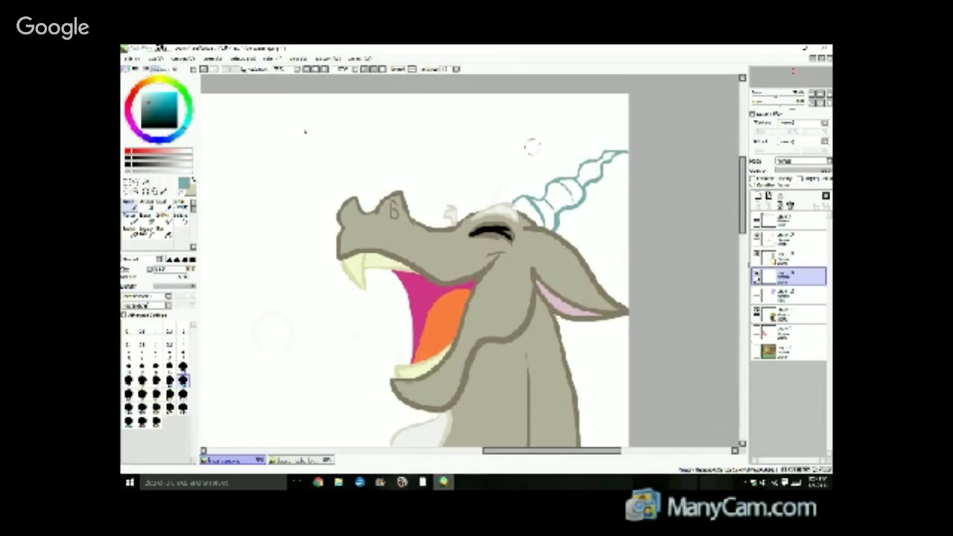
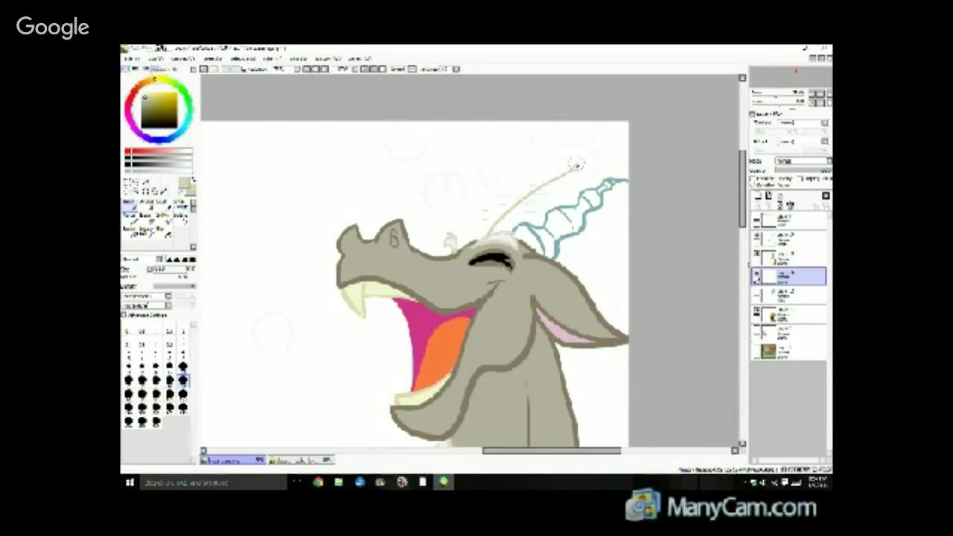
Outline a branching antler in cream rising from the top of the dragon's head, and clean up its base with a small eraser.
{"action": "key", "text": "ctrl+z"}
{"action": "mouse_move", "coordinate": [557, 166]}
{"action": "left_mouse_down"}
{"action": "mouse_move", "coordinate": [495, 204]}
{"action": "mouse_move", "coordinate": [535, 181]}
{"action": "mouse_move", "coordinate": [516, 184]}
{"action": "mouse_move", "coordinate": [498, 216]}
{"action": "mouse_move", "coordinate": [498, 199]}
{"action": "mouse_move", "coordinate": [479, 217]}
{"action": "mouse_move", "coordinate": [477, 240]}
{"action": "left_mouse_up"}
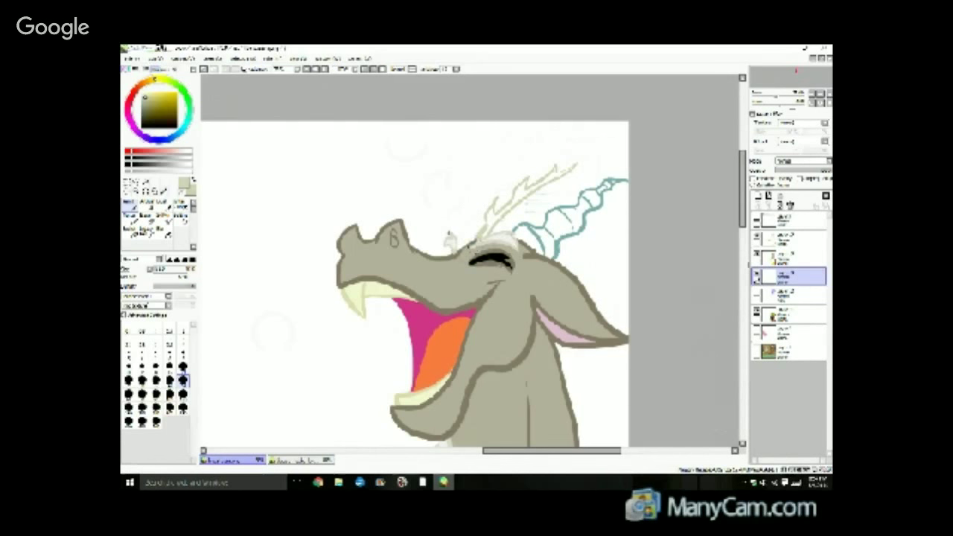
{"action": "left_click", "coordinate": [148, 219]}
{"action": "left_click", "coordinate": [184, 367]}
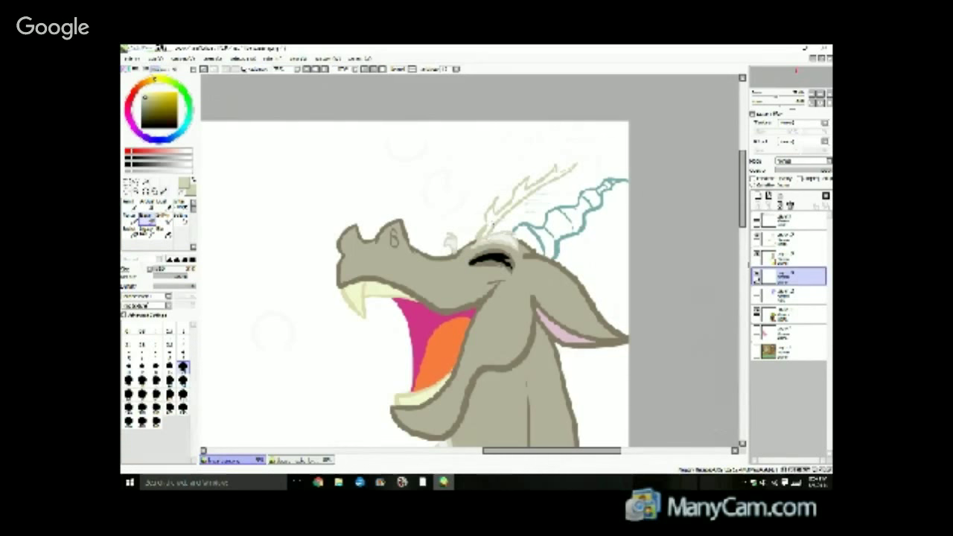
{"action": "left_click", "coordinate": [183, 353]}
{"action": "left_click_drag", "start_coordinate": [491, 225], "coordinate": [480, 236]}
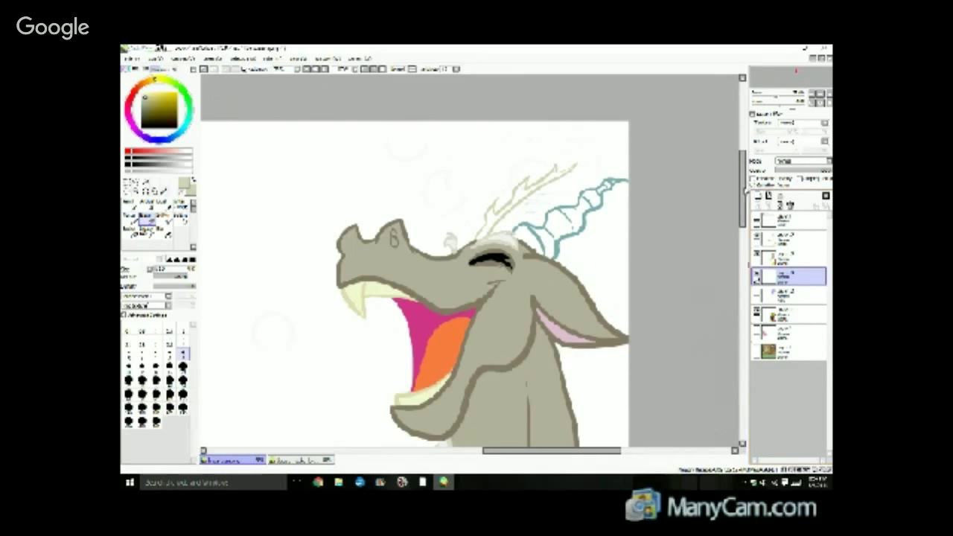
Keep the horn and antler outline layer active and sample the near-black outline of the mane from the reference picture.
{"action": "scroll", "coordinate": [738, 201], "scroll_direction": "down", "scroll_amount": 5}
{"action": "scroll", "coordinate": [738, 197], "scroll_direction": "up", "scroll_amount": 5}
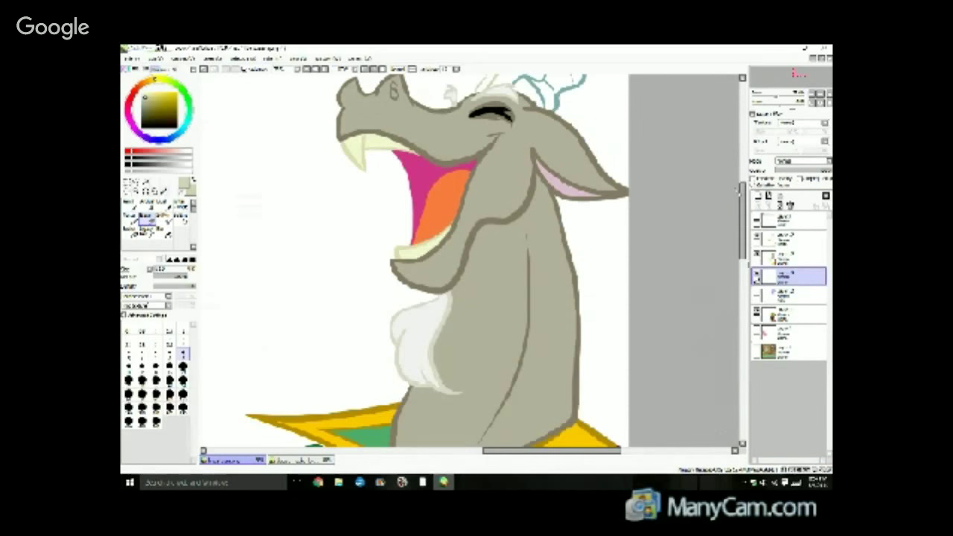
{"action": "scroll", "coordinate": [535, 394], "scroll_direction": "down", "scroll_amount": 4}
{"action": "scroll", "coordinate": [520, 385], "scroll_direction": "up", "scroll_amount": 2}
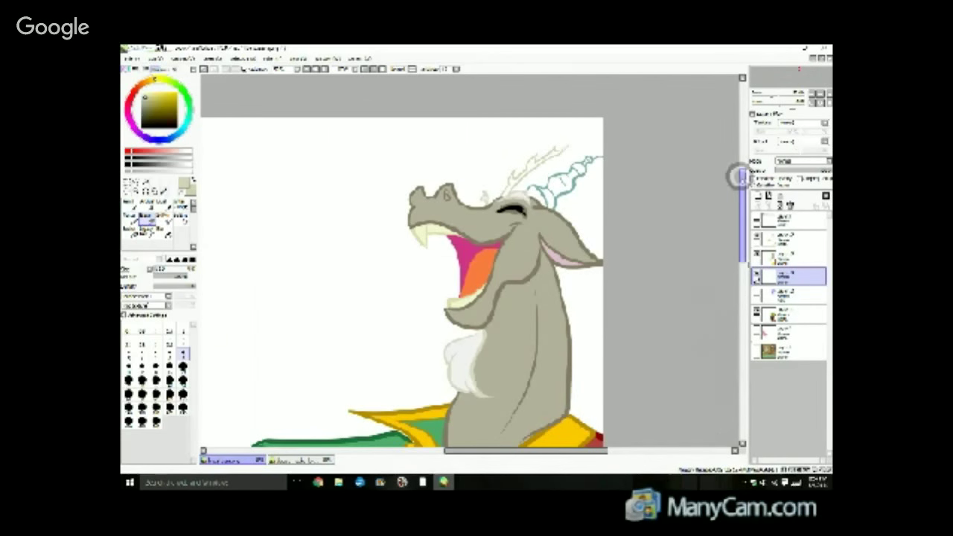
{"action": "scroll", "coordinate": [738, 174], "scroll_direction": "down", "scroll_amount": 1}
{"action": "left_click", "coordinate": [798, 292]}
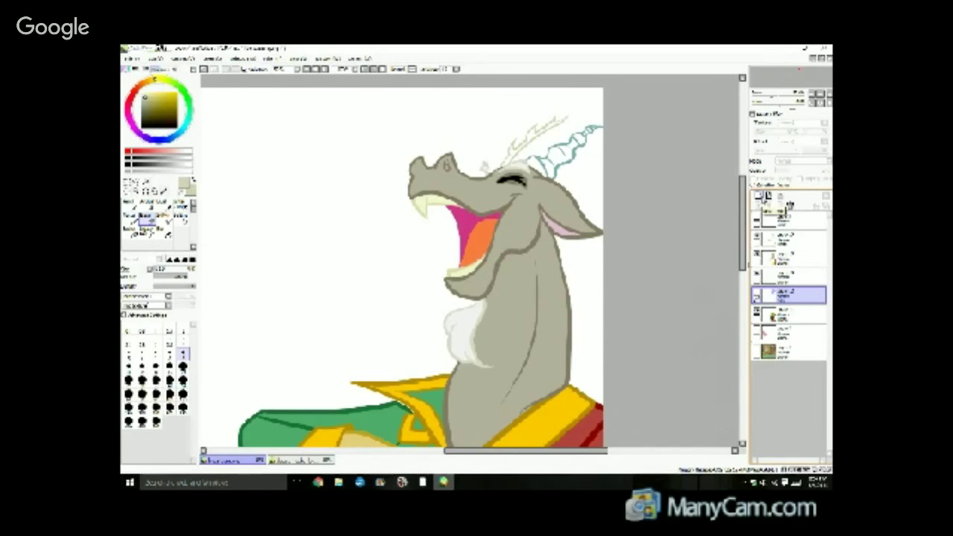
{"action": "left_click", "coordinate": [794, 276]}
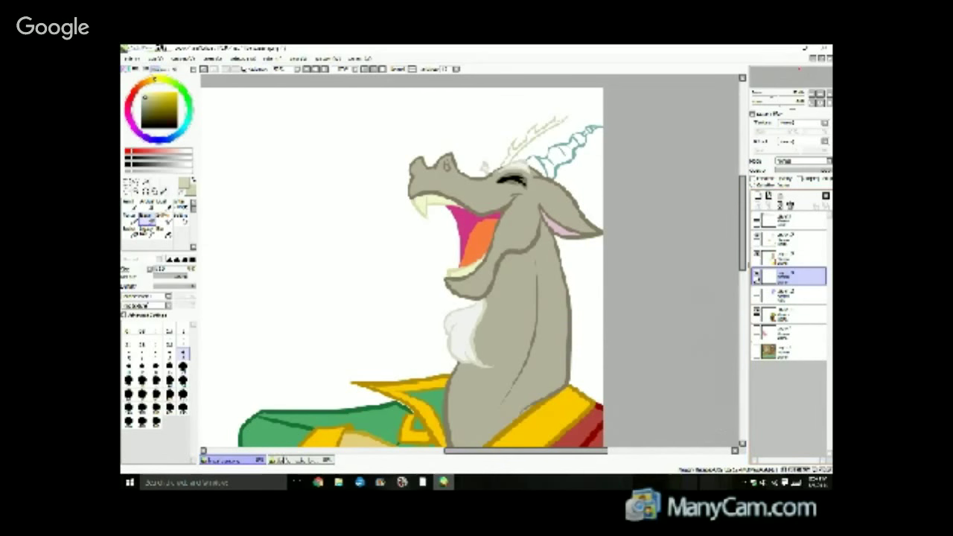
{"action": "left_click", "coordinate": [298, 459]}
{"action": "left_click", "coordinate": [163, 191]}
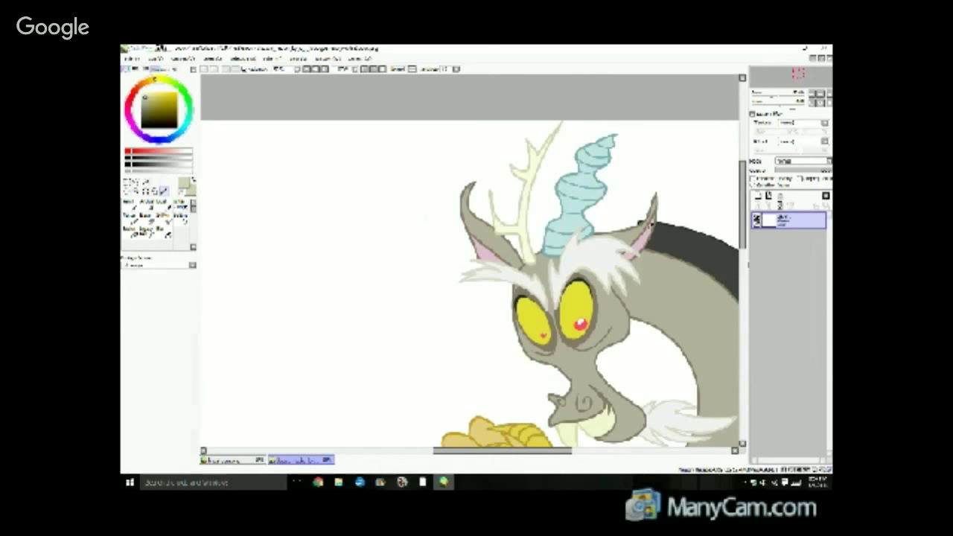
{"action": "left_click_drag", "start_coordinate": [466, 451], "coordinate": [523, 451]}
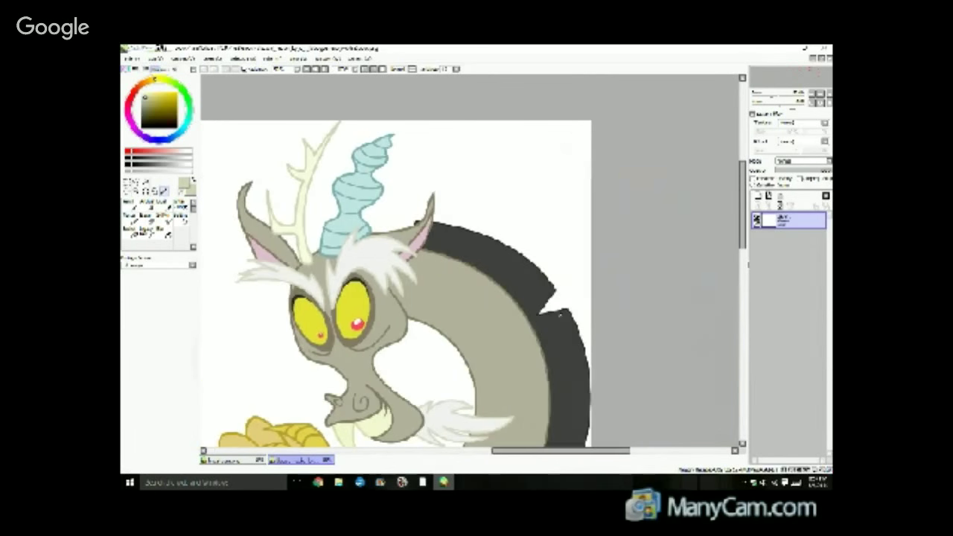
{"action": "left_click", "coordinate": [558, 287]}
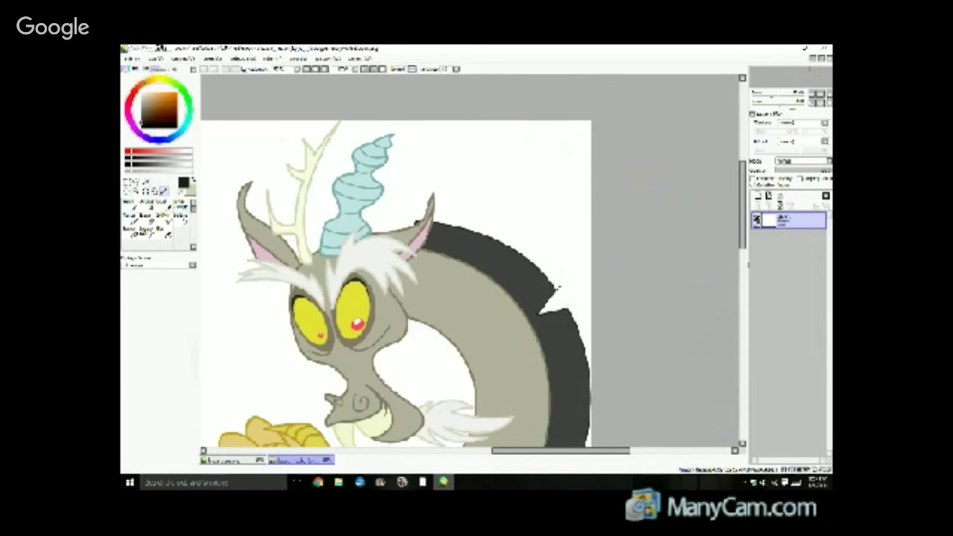
Outline a jagged mane in near-black with the pencil, running from behind the horn down the back of the dragon's neck.
{"action": "left_click", "coordinate": [229, 460]}
{"action": "key", "text": "n"}
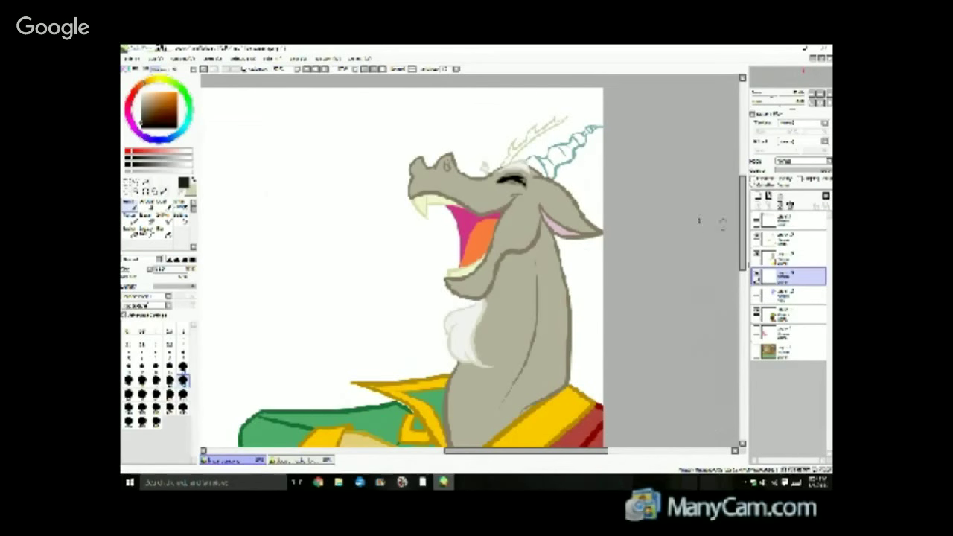
{"action": "mouse_move", "coordinate": [549, 186]}
{"action": "left_mouse_down"}
{"action": "mouse_move", "coordinate": [573, 175]}
{"action": "mouse_move", "coordinate": [585, 233]}
{"action": "mouse_move", "coordinate": [577, 259]}
{"action": "mouse_move", "coordinate": [592, 257]}
{"action": "mouse_move", "coordinate": [583, 276]}
{"action": "mouse_move", "coordinate": [588, 317]}
{"action": "mouse_move", "coordinate": [566, 375]}
{"action": "left_mouse_up"}
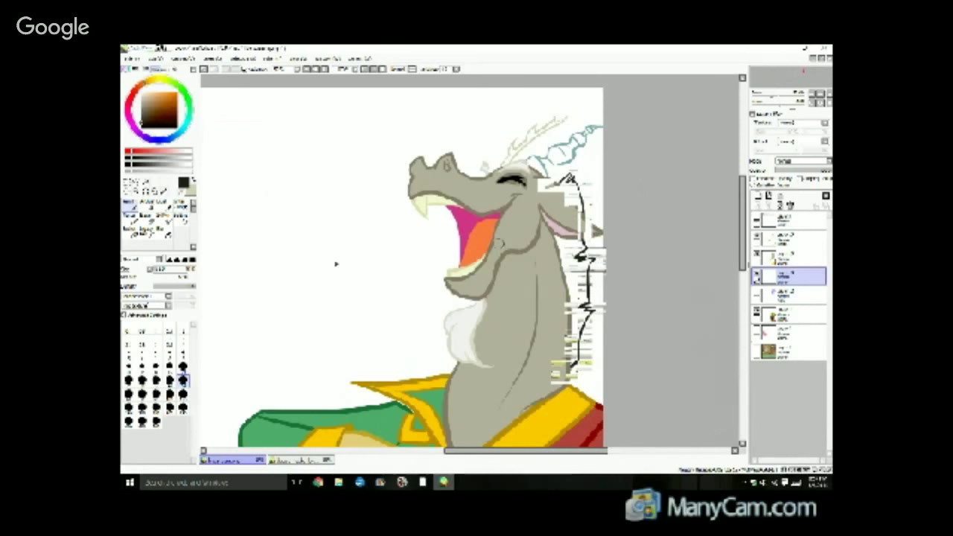
{"action": "left_click", "coordinate": [149, 220]}
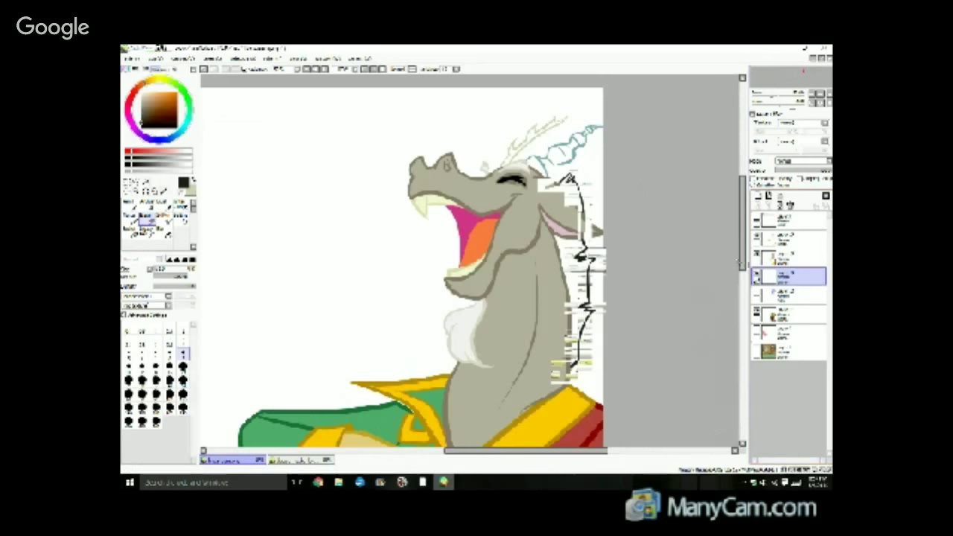
{"action": "left_click_drag", "start_coordinate": [740, 255], "coordinate": [741, 272]}
{"action": "scroll", "coordinate": [733, 269], "scroll_direction": "down", "scroll_amount": 3}
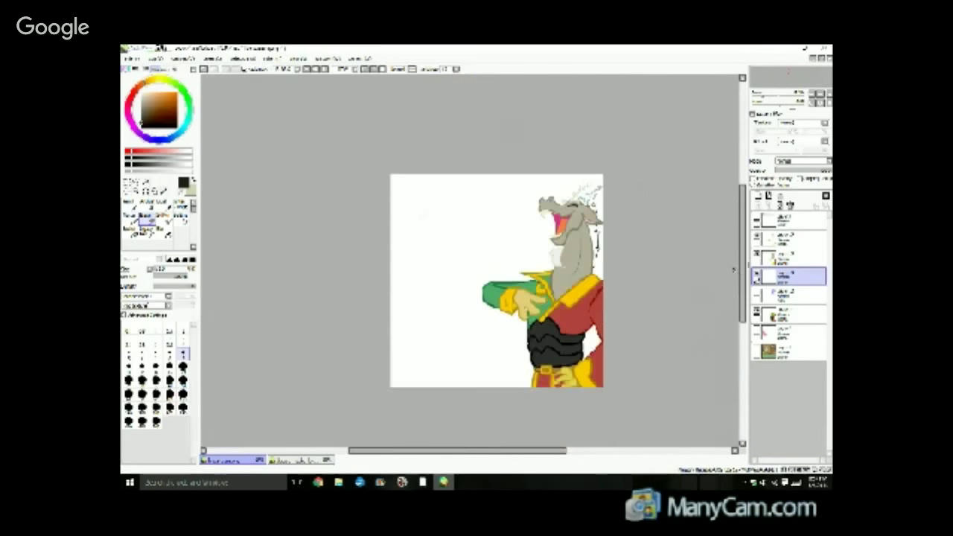
{"action": "key", "text": "plus"}
{"action": "key", "text": "plus"}
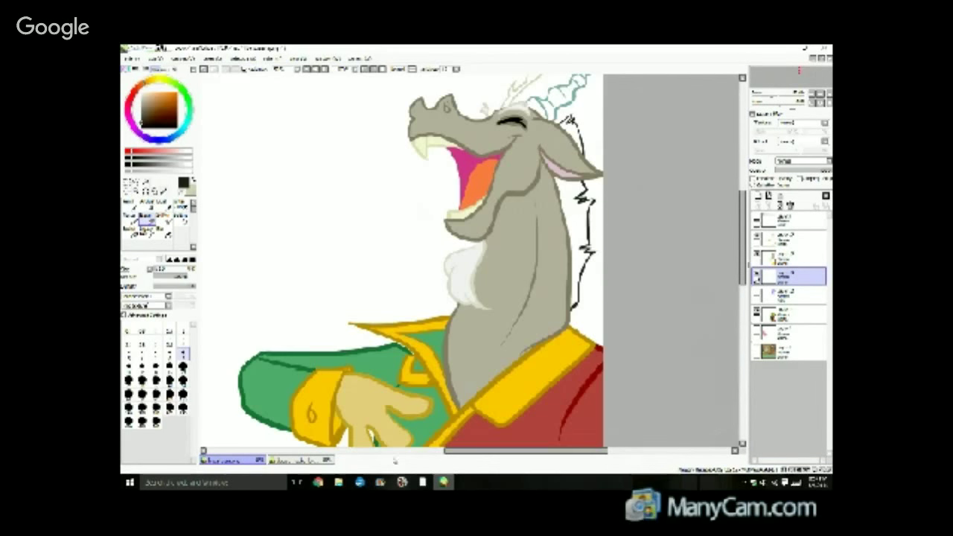
{"action": "left_click", "coordinate": [290, 461]}
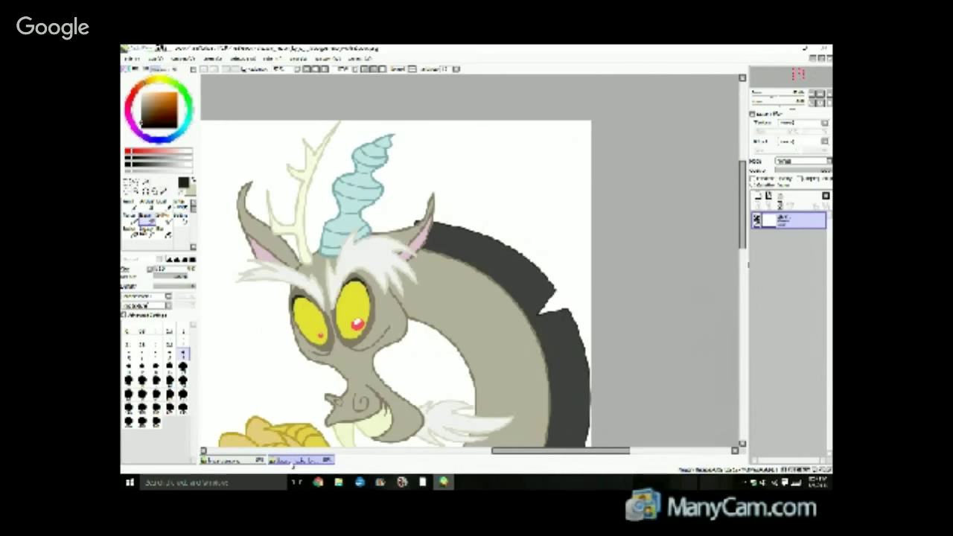
{"action": "left_click", "coordinate": [163, 192]}
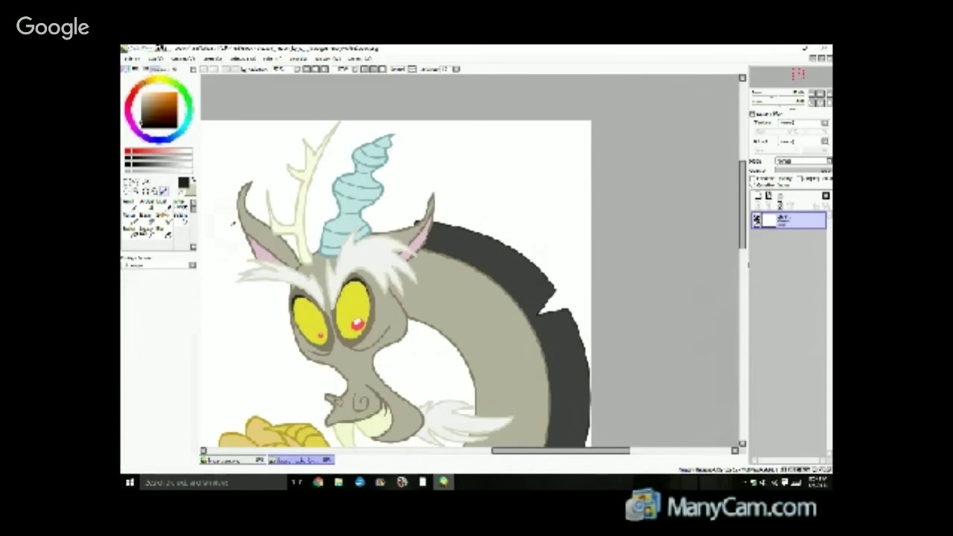
{"action": "left_click", "coordinate": [231, 459]}
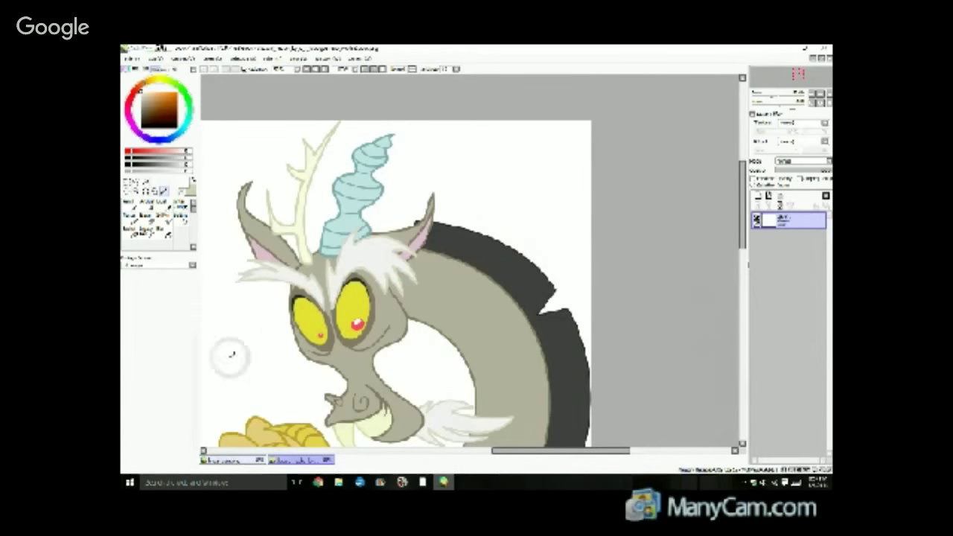
Ready the Bucket tool and add a new layer directly beneath the horn, antler and mane outline layer.
{"action": "left_click", "coordinate": [133, 235]}
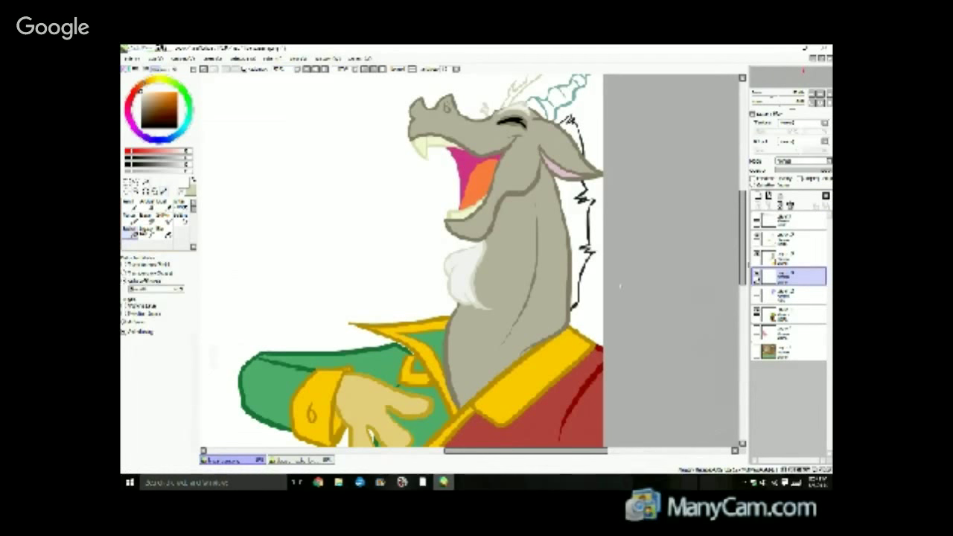
{"action": "left_click", "coordinate": [788, 296]}
{"action": "left_click", "coordinate": [758, 195]}
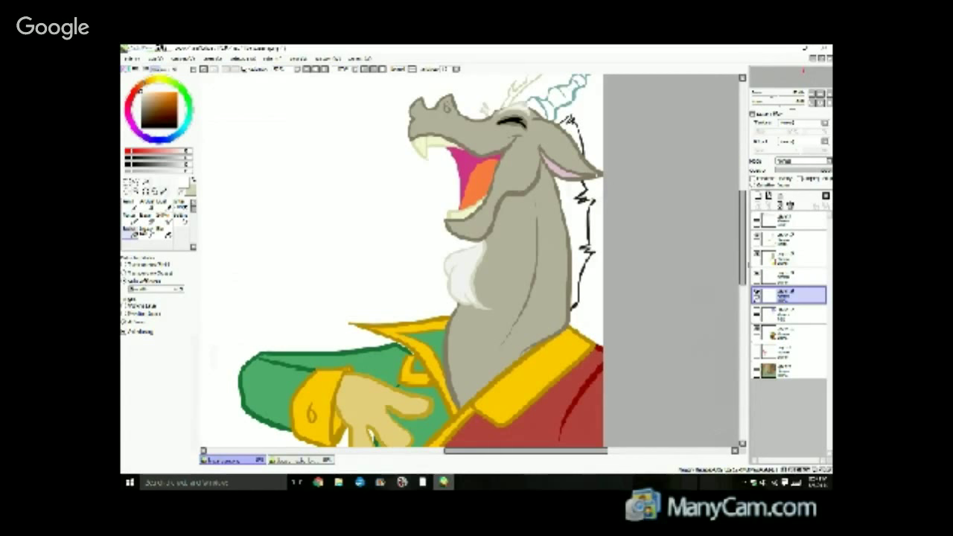
{"action": "scroll", "coordinate": [611, 178], "scroll_direction": "down", "scroll_amount": 3}
{"action": "scroll", "coordinate": [611, 178], "scroll_direction": "up", "scroll_amount": 4}
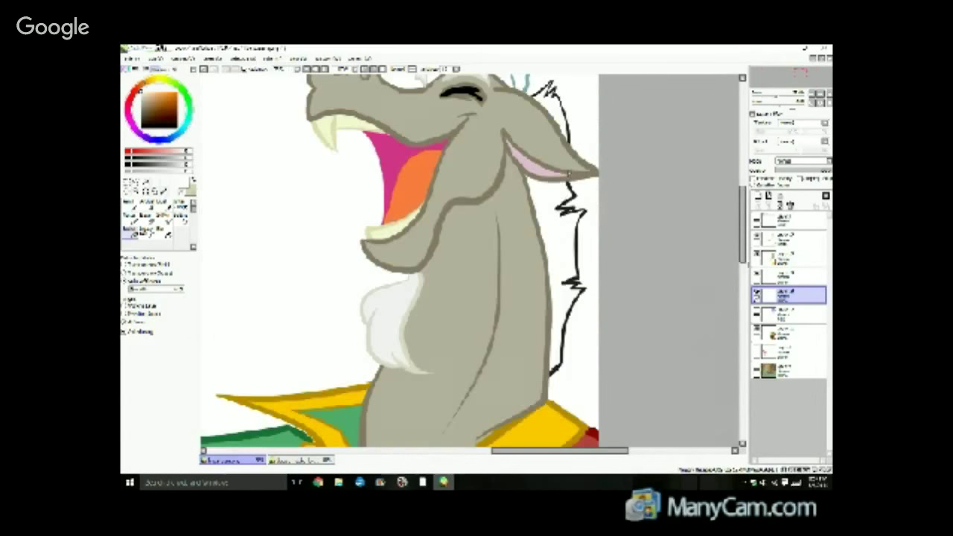
{"action": "scroll", "coordinate": [619, 207], "scroll_direction": "down", "scroll_amount": 3}
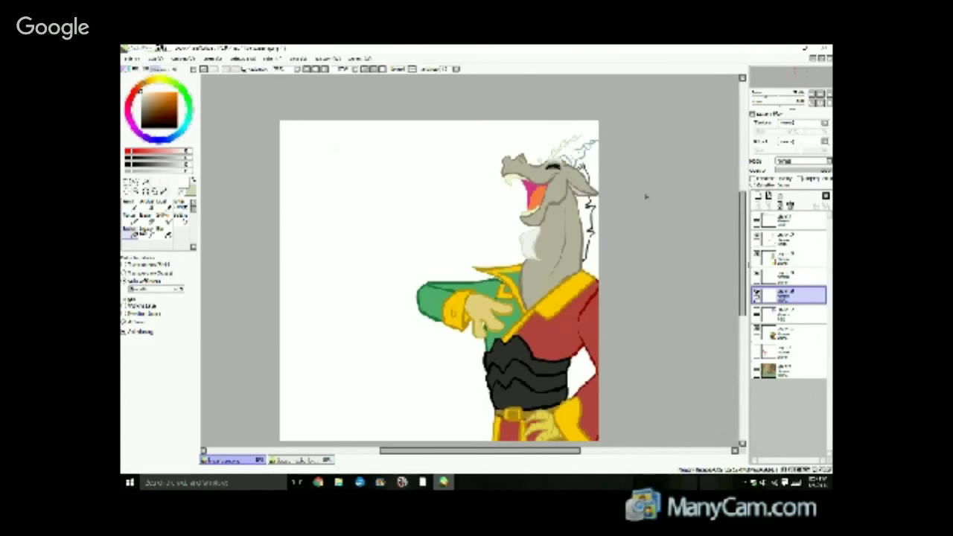
{"action": "scroll", "coordinate": [492, 258], "scroll_direction": "down", "scroll_amount": 1}
{"action": "scroll", "coordinate": [491, 258], "scroll_direction": "up", "scroll_amount": 1}
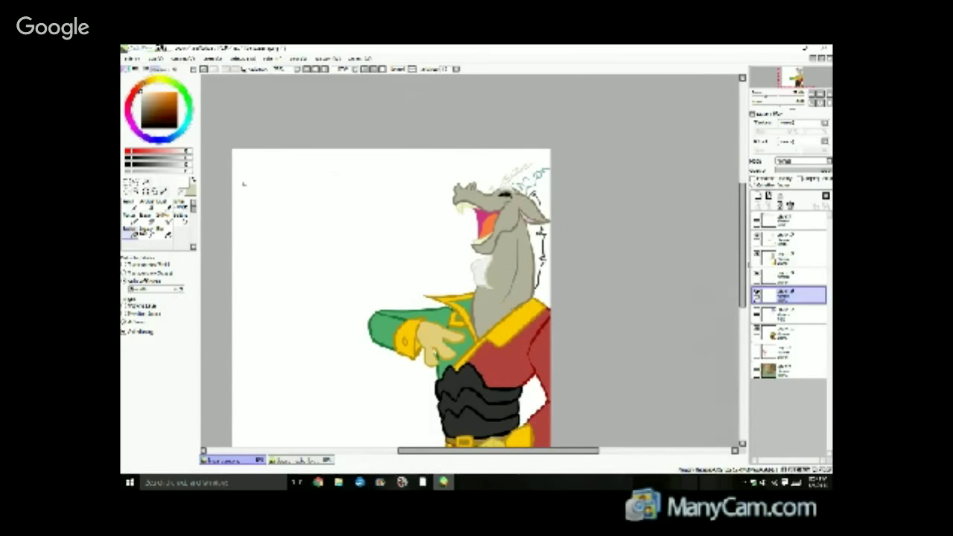
{"action": "scroll", "coordinate": [400, 258], "scroll_direction": "up", "scroll_amount": 1}
Sample the mane's dark grey fill colour from the reference picture and return to the dragon drawing.
{"action": "left_click", "coordinate": [301, 460]}
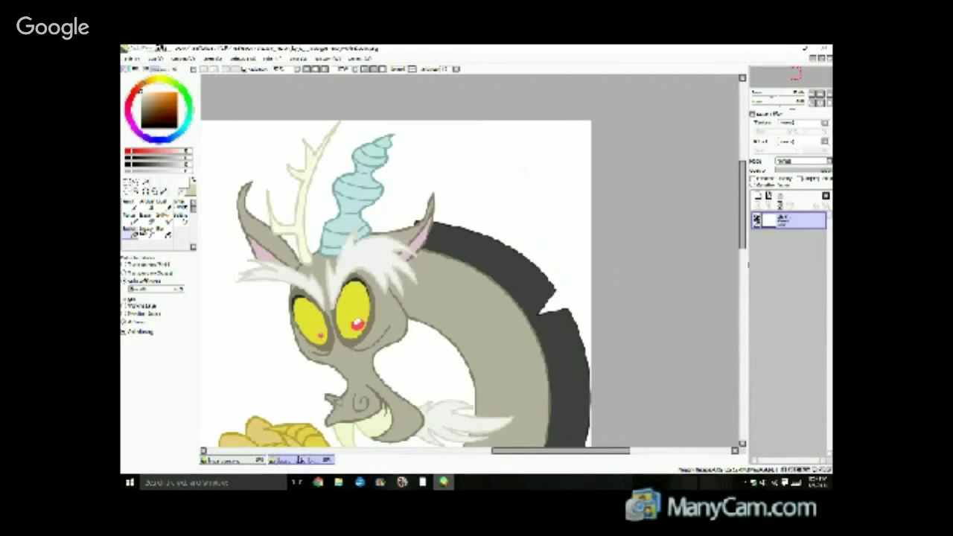
{"action": "left_click", "coordinate": [165, 192]}
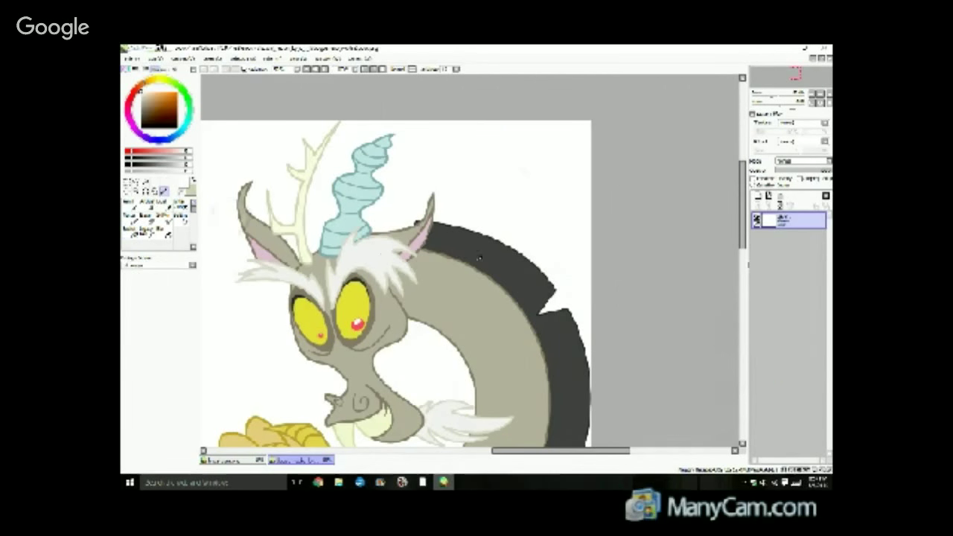
{"action": "left_click", "coordinate": [475, 253]}
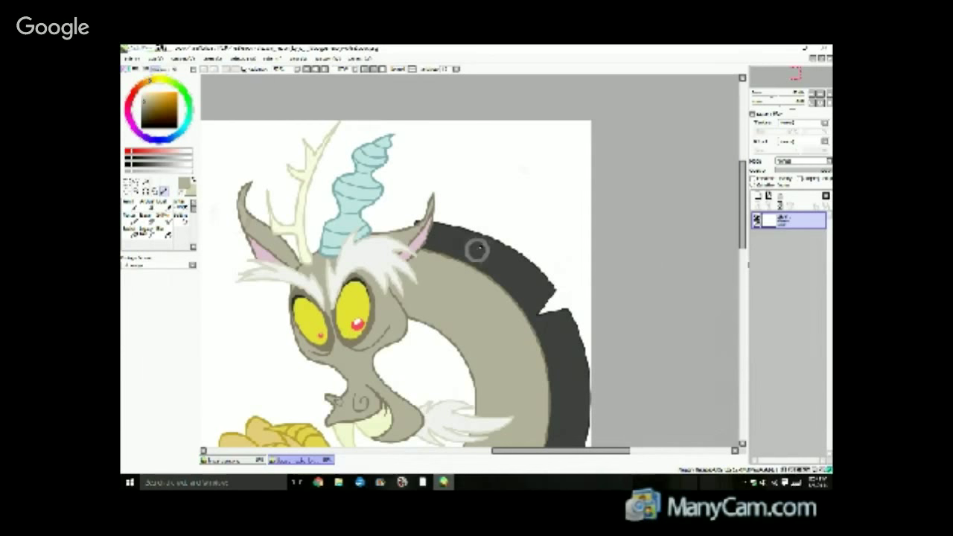
{"action": "left_click", "coordinate": [480, 253]}
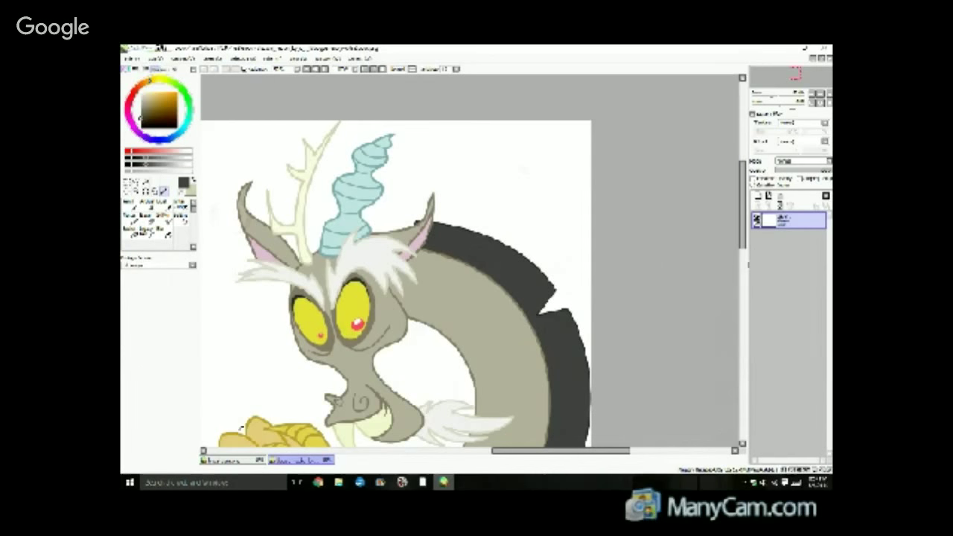
{"action": "left_click", "coordinate": [227, 460]}
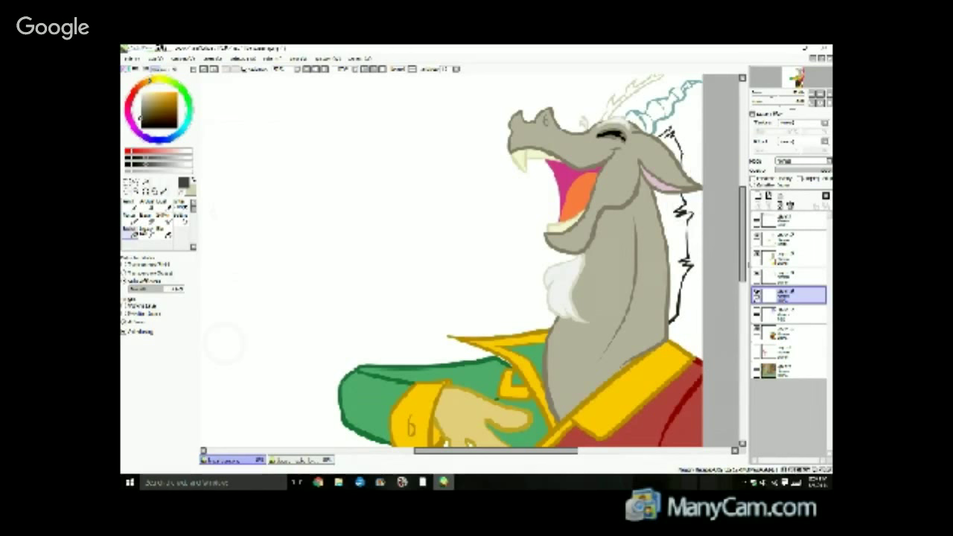
Fill the mane behind the neck and above the ear with dark grey on the new layer, touching up its edges with the pencil.
{"action": "left_click", "coordinate": [680, 231]}
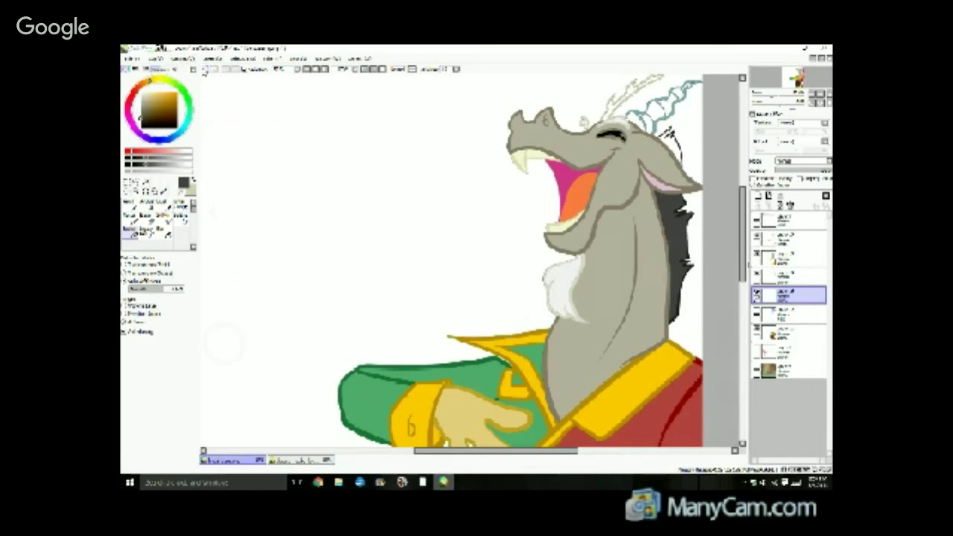
{"action": "key", "text": "ctrl+z"}
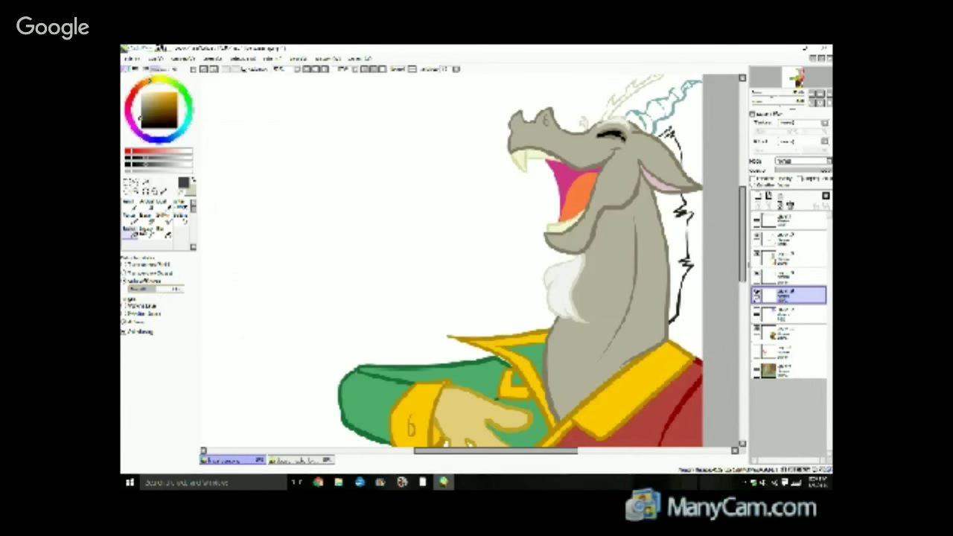
{"action": "key", "text": "ctrl+y"}
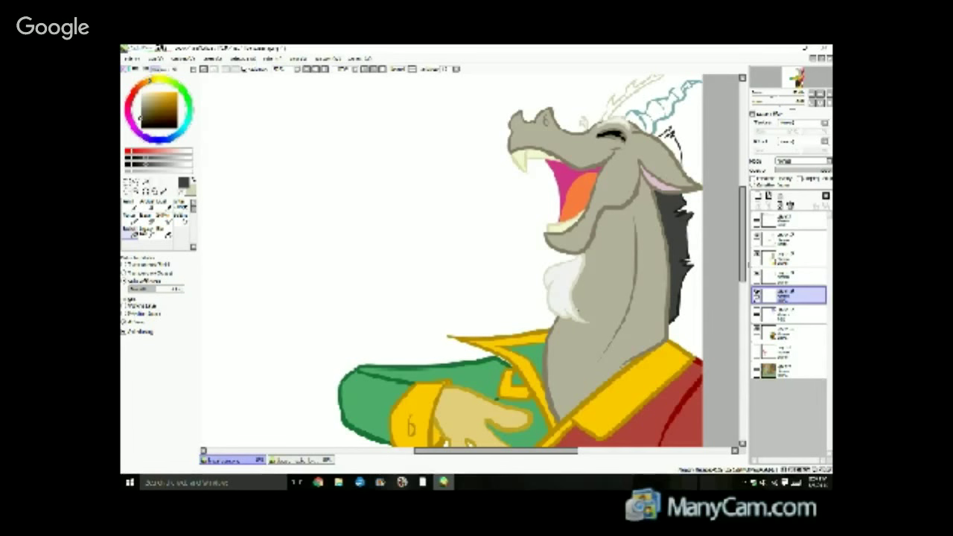
{"action": "left_click_drag", "start_coordinate": [458, 452], "coordinate": [520, 452]}
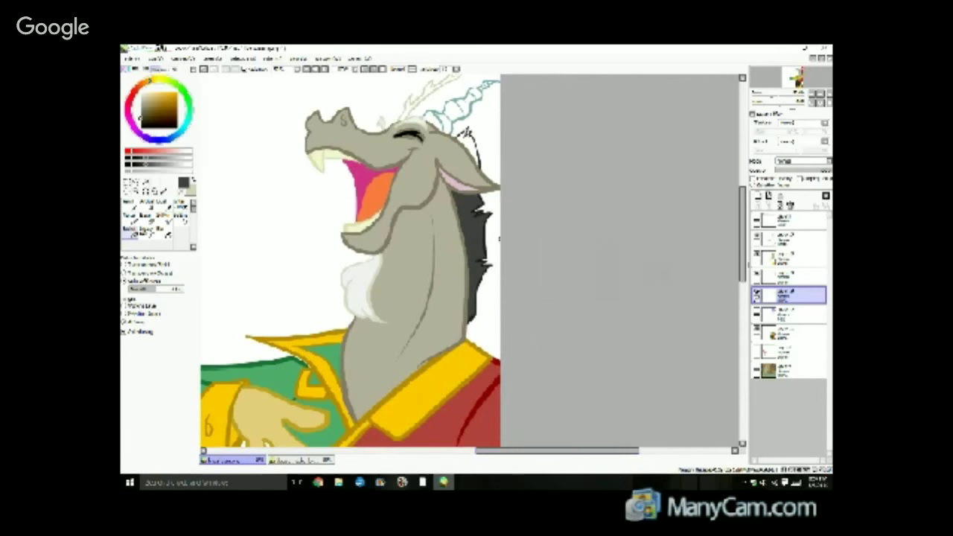
{"action": "left_click", "coordinate": [474, 153]}
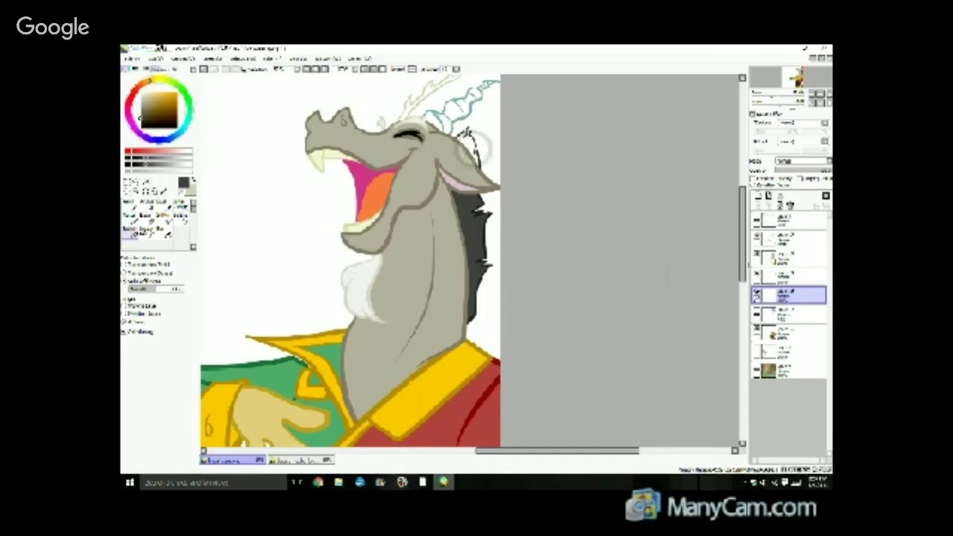
{"action": "left_click", "coordinate": [130, 202]}
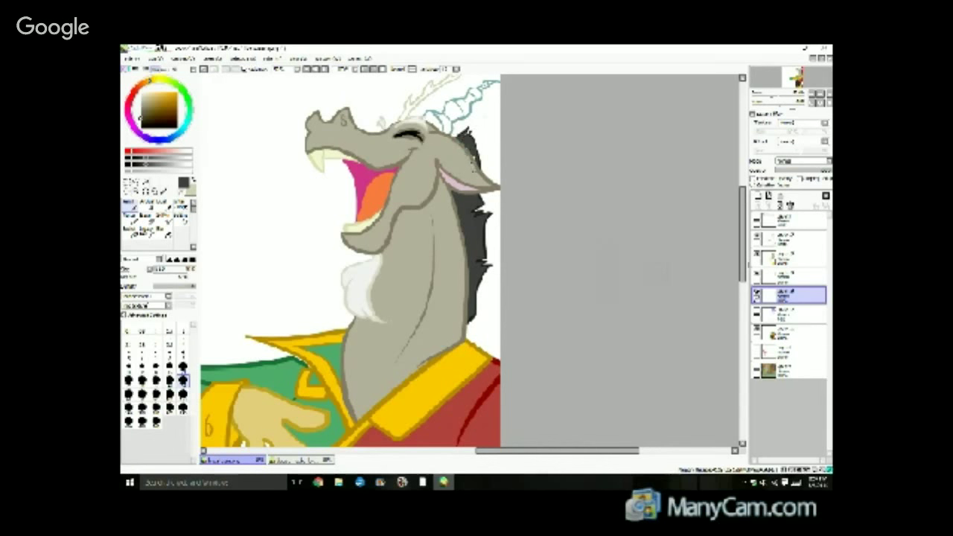
{"action": "left_click_drag", "start_coordinate": [446, 191], "coordinate": [463, 216]}
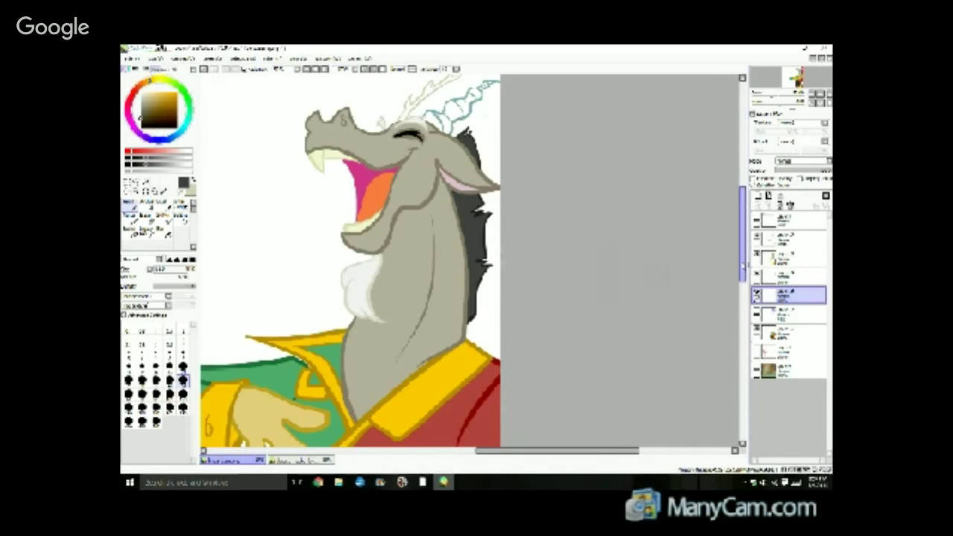
Sample the horn's pale blue and the antler's pale cream from the reference picture as the two active colours and return to the drawing.
{"action": "left_click_drag", "start_coordinate": [743, 224], "coordinate": [742, 197]}
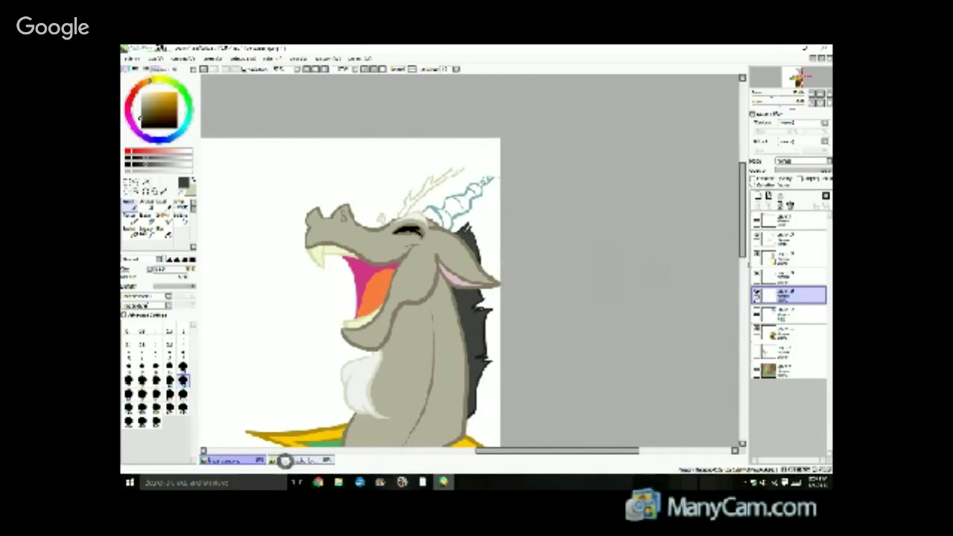
{"action": "left_click", "coordinate": [286, 459]}
{"action": "left_click", "coordinate": [163, 192]}
{"action": "left_click", "coordinate": [359, 176]}
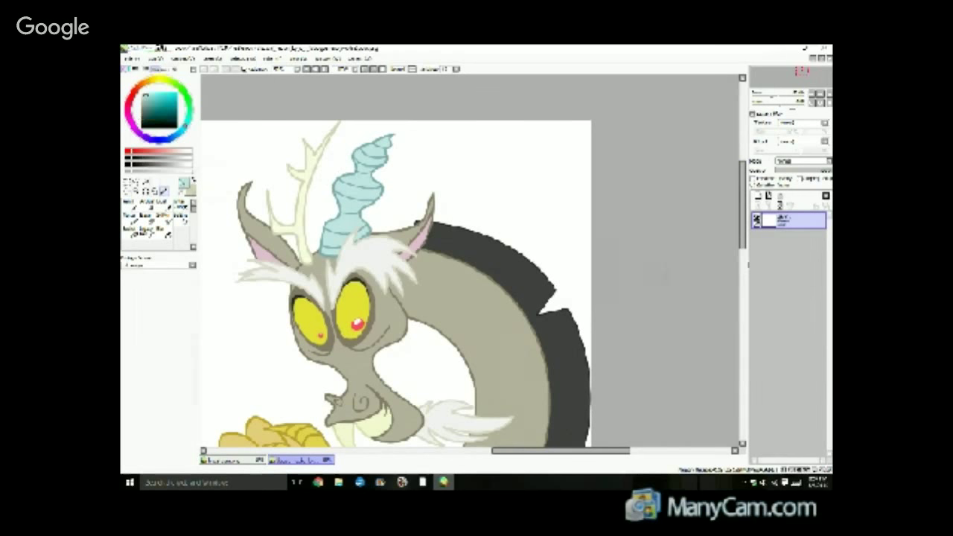
{"action": "left_click", "coordinate": [194, 181]}
{"action": "left_click", "coordinate": [304, 175]}
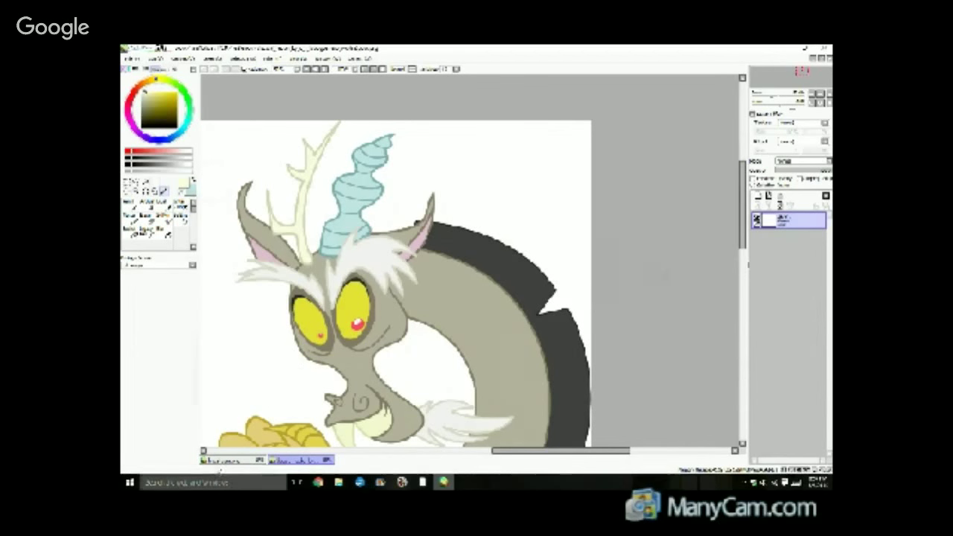
{"action": "left_click", "coordinate": [232, 459]}
Bucket-fill the dragon's antler with pale cream and all segments of the twisted horn with pale blue.
{"action": "left_click", "coordinate": [130, 233]}
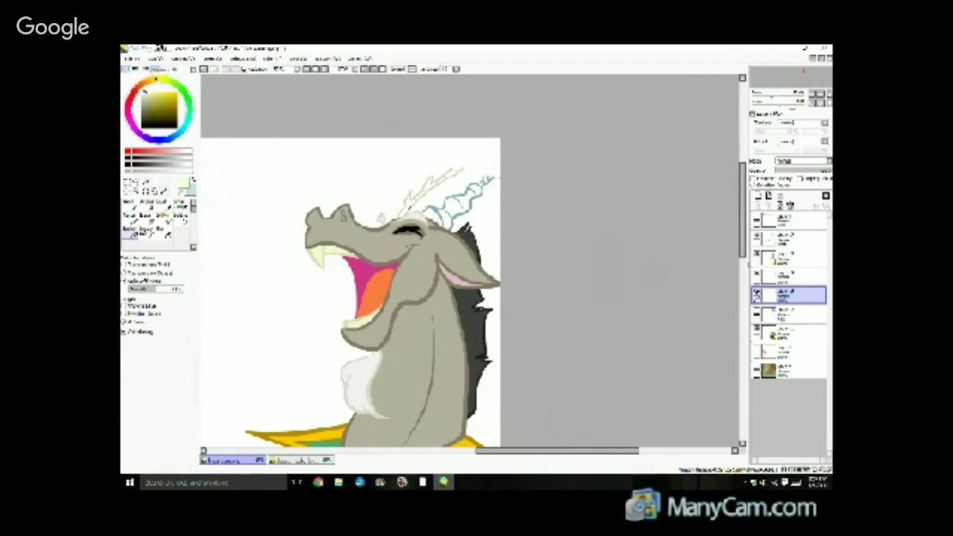
{"action": "left_click", "coordinate": [409, 205]}
{"action": "left_click", "coordinate": [195, 181]}
{"action": "left_click", "coordinate": [489, 178]}
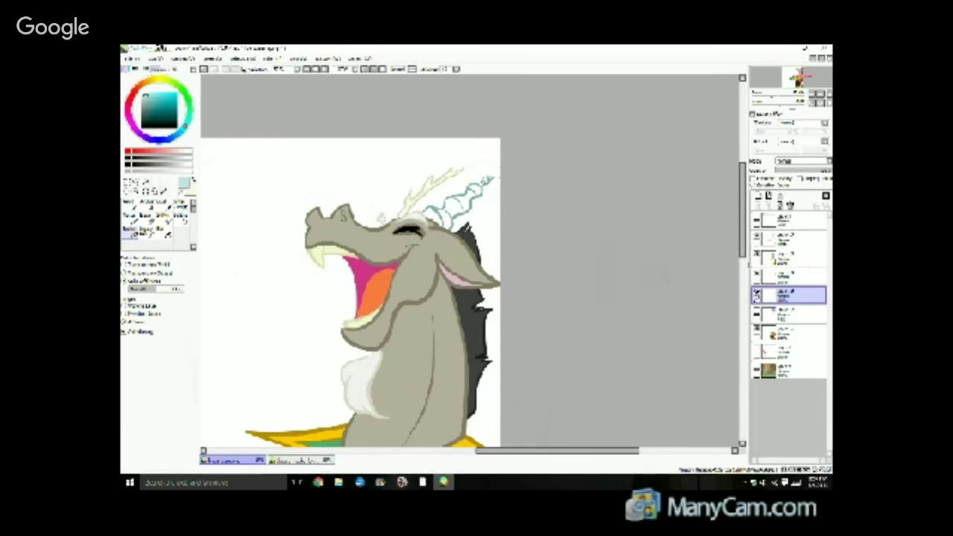
{"action": "left_click", "coordinate": [485, 181]}
{"action": "left_click", "coordinate": [484, 184]}
{"action": "left_click", "coordinate": [472, 193]}
{"action": "left_click", "coordinate": [463, 200]}
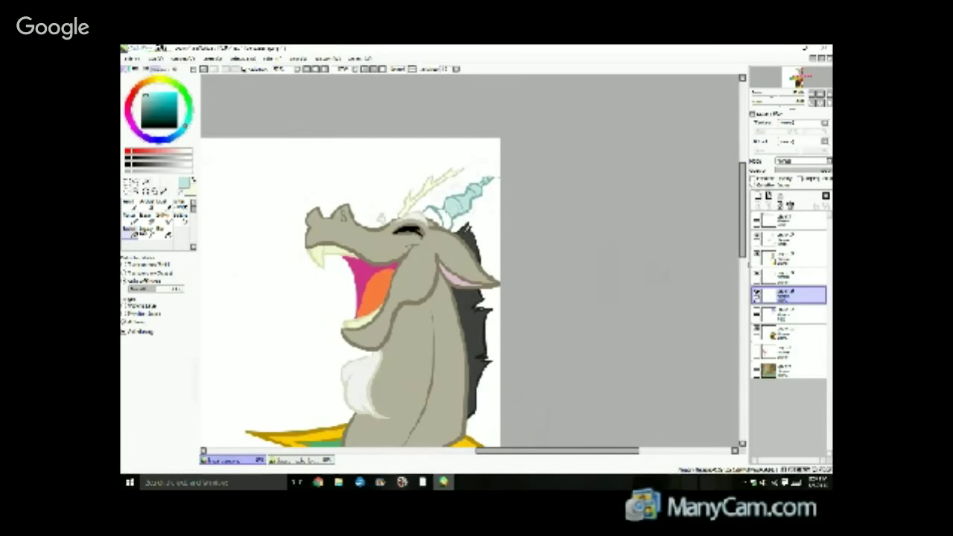
{"action": "left_click", "coordinate": [444, 217]}
{"action": "left_click", "coordinate": [435, 217]}
{"action": "scroll", "coordinate": [483, 293], "scroll_direction": "down", "scroll_amount": 5}
{"action": "scroll", "coordinate": [483, 293], "scroll_direction": "up", "scroll_amount": 5}
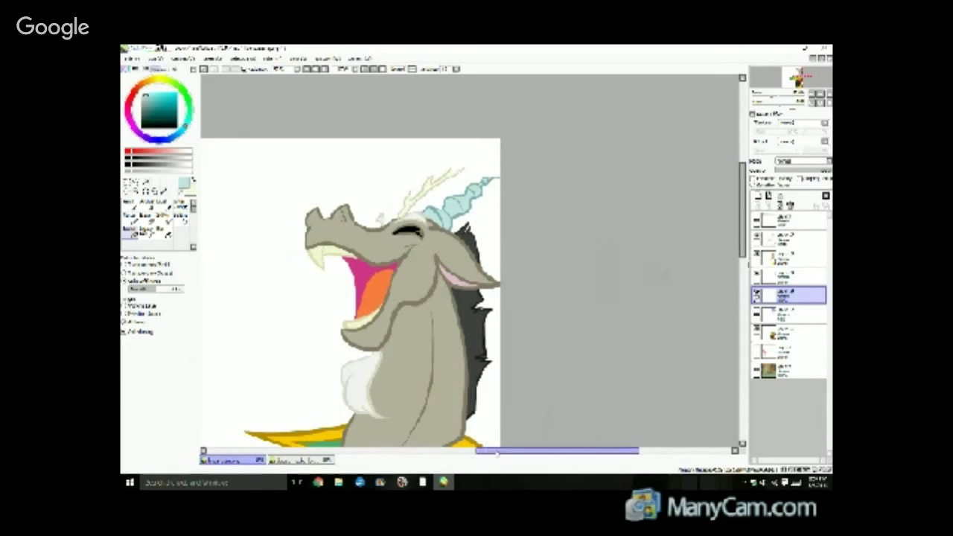
Compare the whole dragon drawing with the character's full body in the reference picture and close the reference picture.
{"action": "left_click", "coordinate": [462, 451]}
{"action": "scroll", "coordinate": [581, 342], "scroll_direction": "down", "scroll_amount": 2}
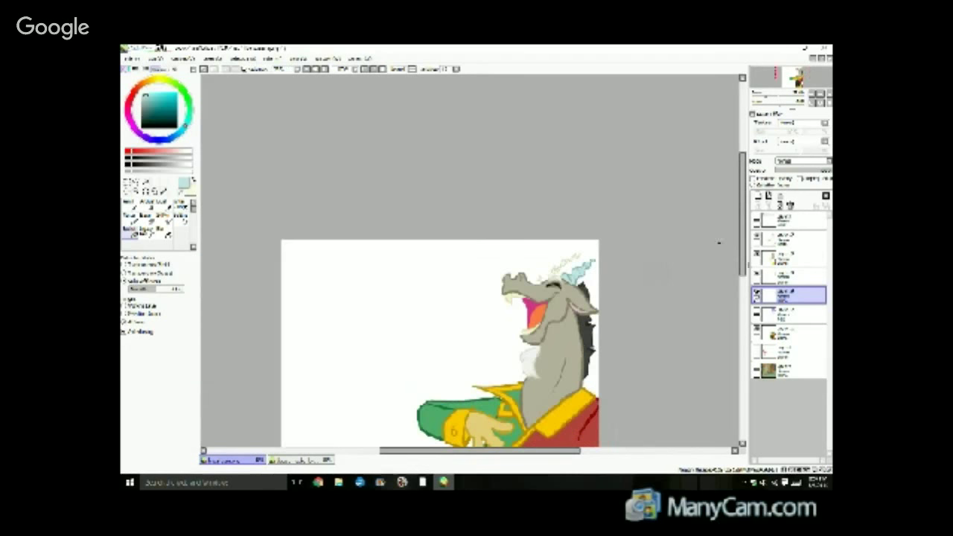
{"action": "left_click_drag", "start_coordinate": [743, 219], "coordinate": [722, 273]}
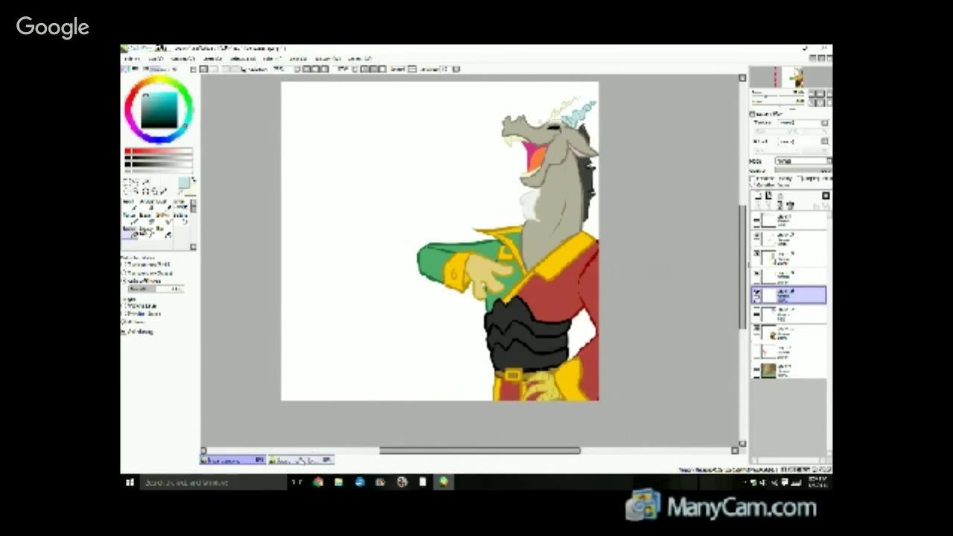
{"action": "left_click", "coordinate": [301, 461]}
{"action": "scroll", "coordinate": [417, 365], "scroll_direction": "down", "scroll_amount": 2}
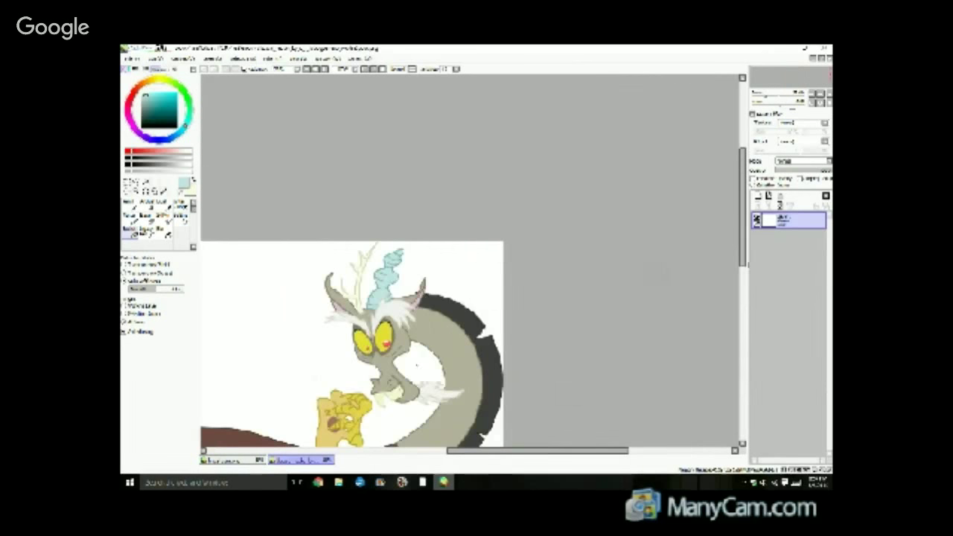
{"action": "scroll", "coordinate": [231, 390], "scroll_direction": "down", "scroll_amount": 2}
{"action": "left_click_drag", "start_coordinate": [506, 451], "coordinate": [430, 453]}
{"action": "scroll", "coordinate": [396, 451], "scroll_direction": "up", "scroll_amount": 2}
{"action": "scroll", "coordinate": [404, 438], "scroll_direction": "up", "scroll_amount": 2}
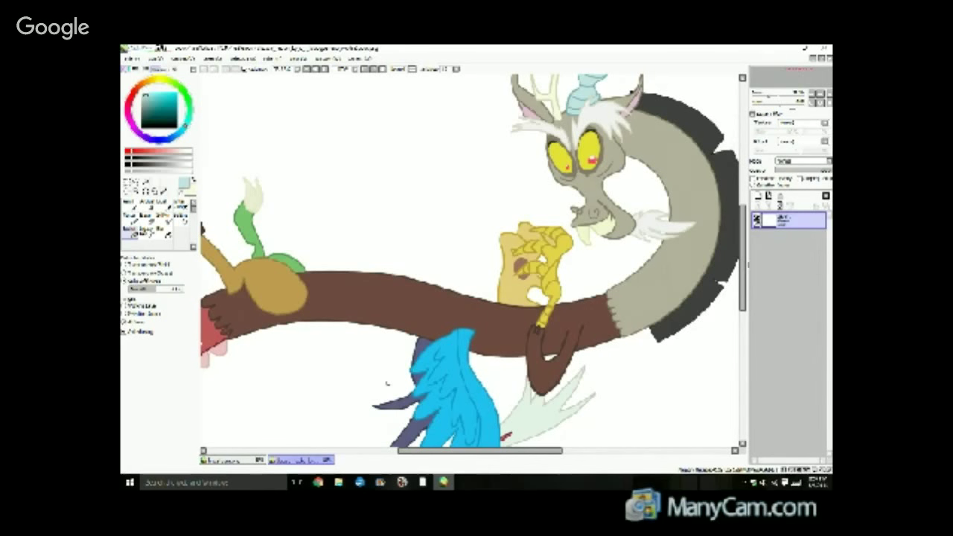
{"action": "scroll", "coordinate": [387, 382], "scroll_direction": "down", "scroll_amount": 1}
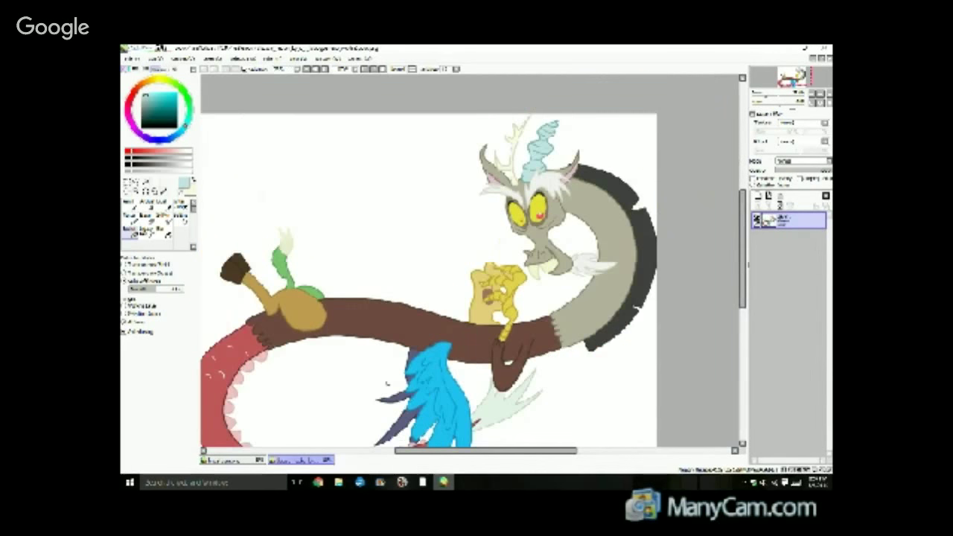
{"action": "left_click", "coordinate": [237, 461]}
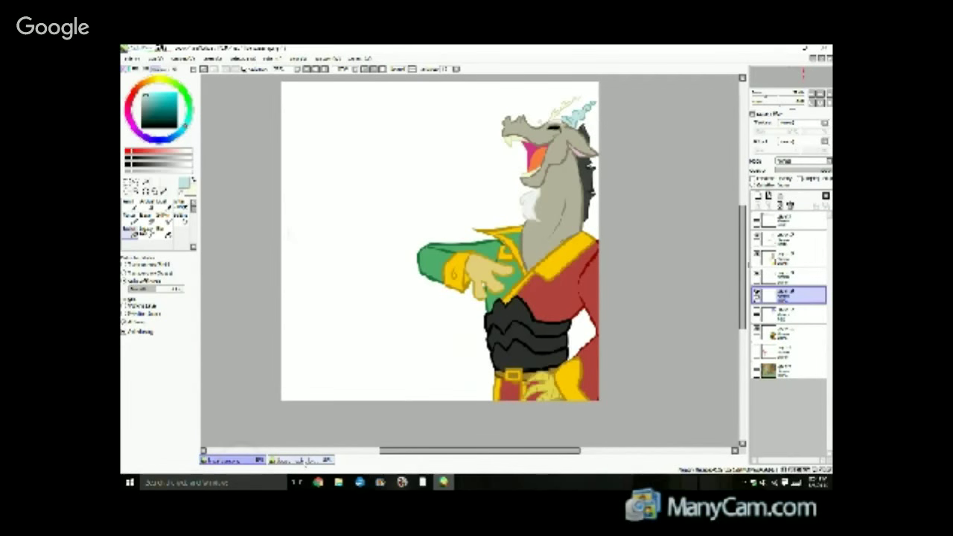
{"action": "left_click", "coordinate": [302, 460]}
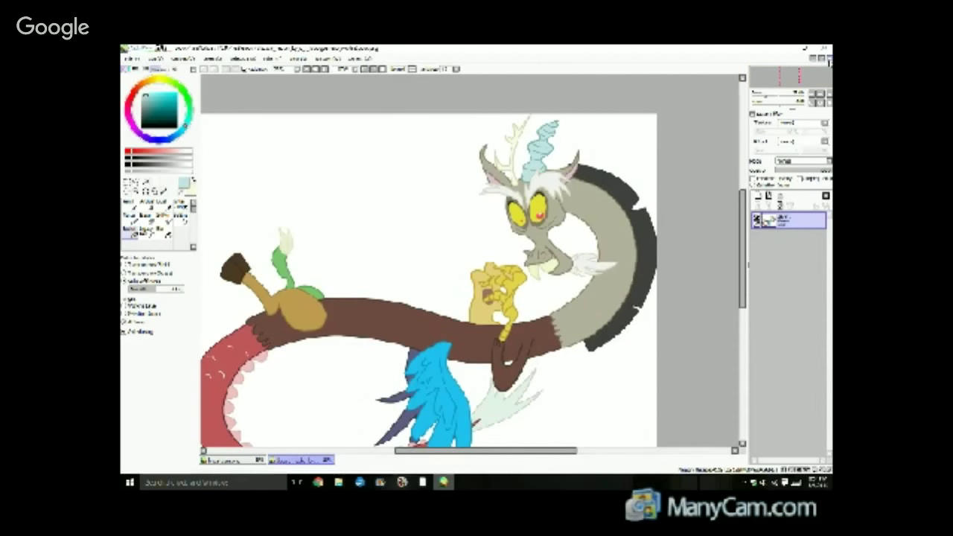
{"action": "left_click", "coordinate": [827, 58]}
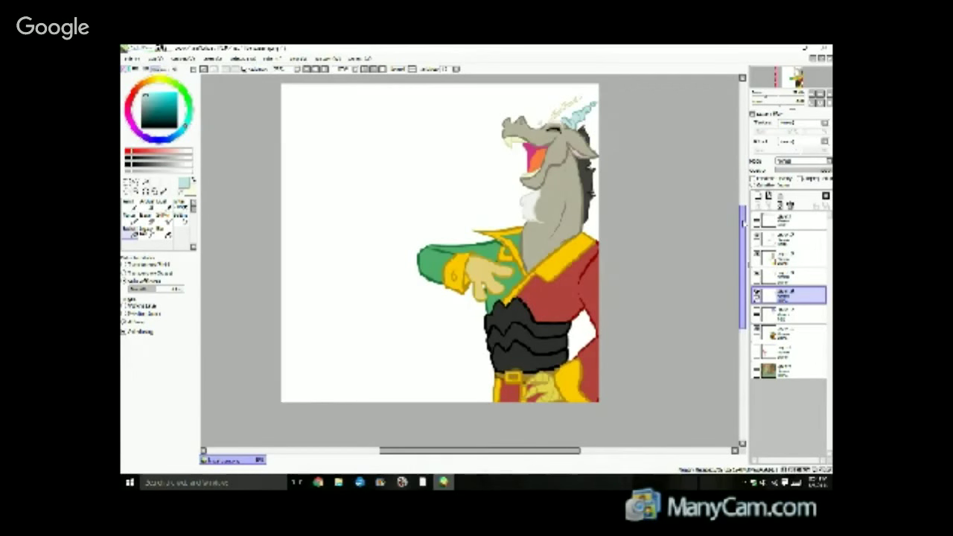
Show the room background layer behind the dragon and briefly hide and reshow the body colour layer to check it.
{"action": "mouse_move", "coordinate": [744, 223]}
{"action": "left_mouse_down"}
{"action": "mouse_move", "coordinate": [744, 207]}
{"action": "mouse_move", "coordinate": [742, 220]}
{"action": "left_mouse_up"}
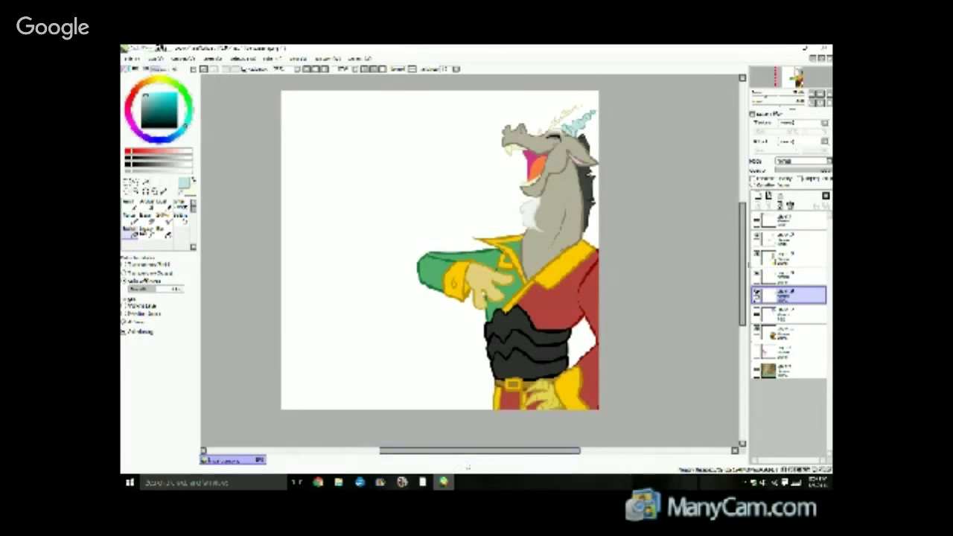
{"action": "mouse_move", "coordinate": [468, 451]}
{"action": "left_mouse_down"}
{"action": "mouse_move", "coordinate": [483, 452]}
{"action": "mouse_move", "coordinate": [468, 452]}
{"action": "left_mouse_up"}
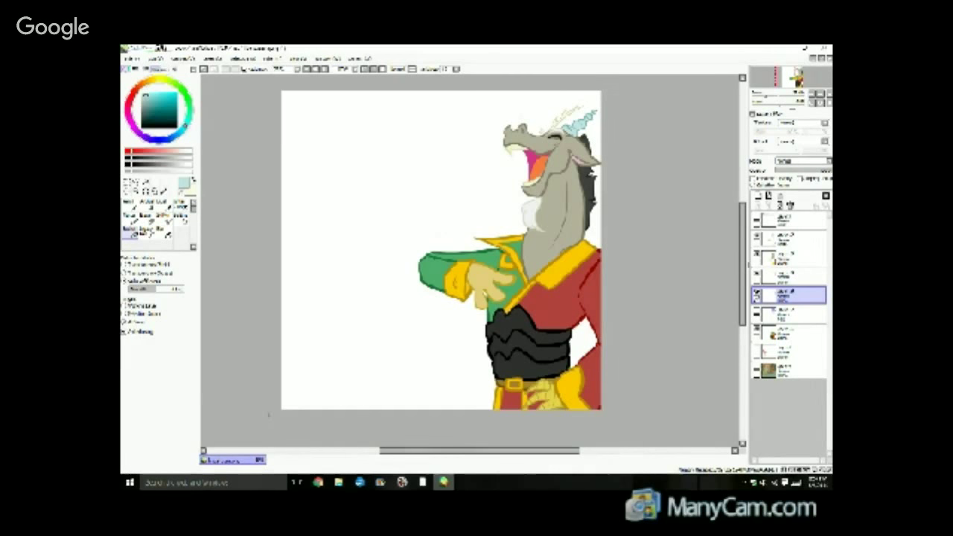
{"action": "mouse_move", "coordinate": [571, 450]}
{"action": "left_mouse_down"}
{"action": "mouse_move", "coordinate": [588, 451]}
{"action": "mouse_move", "coordinate": [577, 450]}
{"action": "left_mouse_up"}
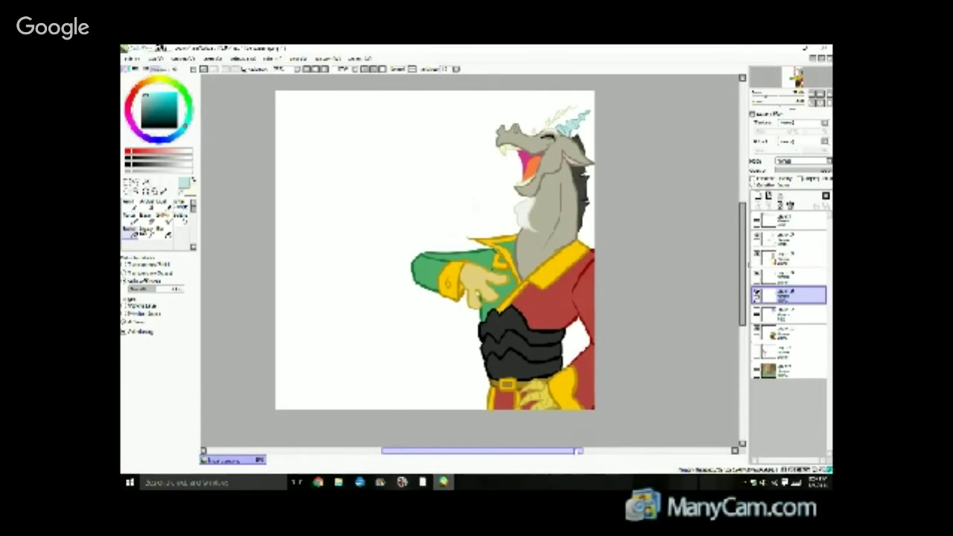
{"action": "left_click", "coordinate": [757, 366]}
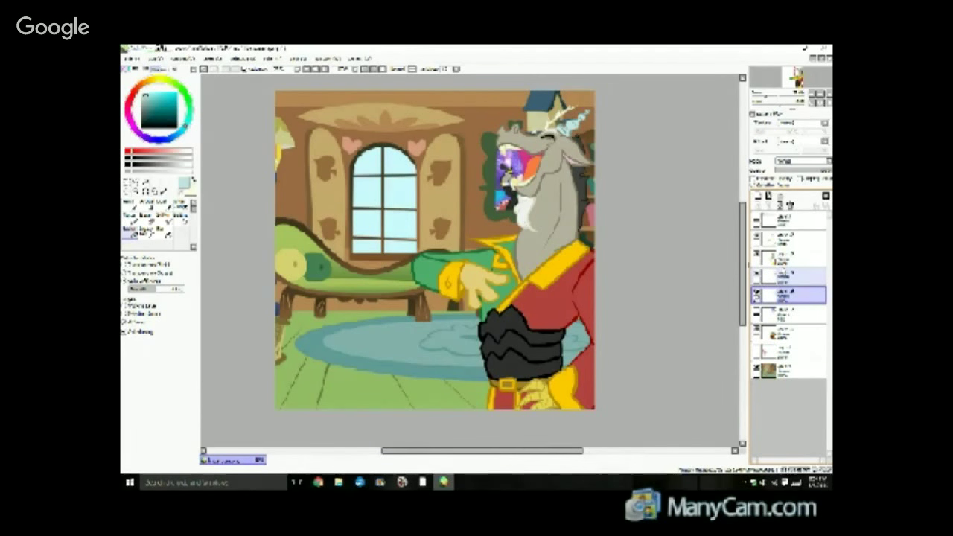
{"action": "left_click", "coordinate": [760, 276]}
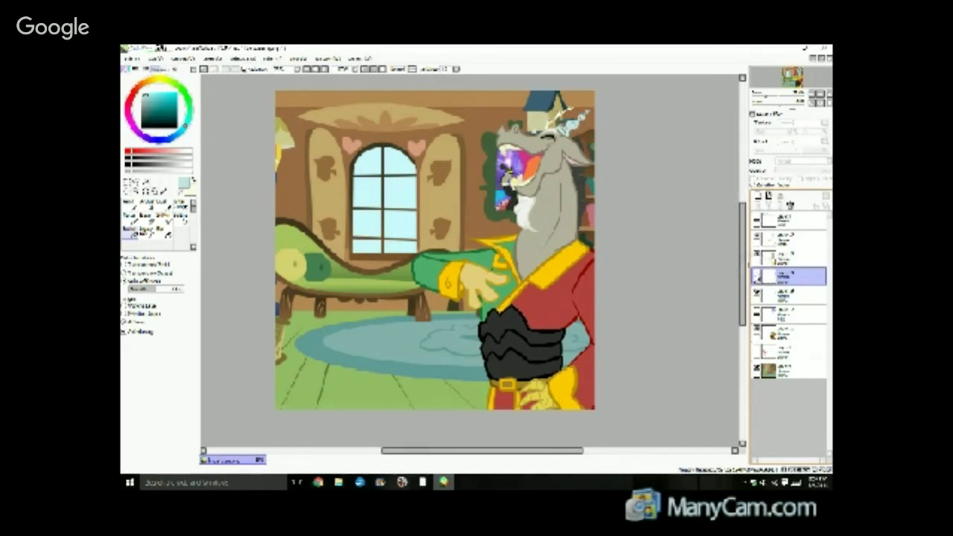
{"action": "left_click", "coordinate": [757, 255]}
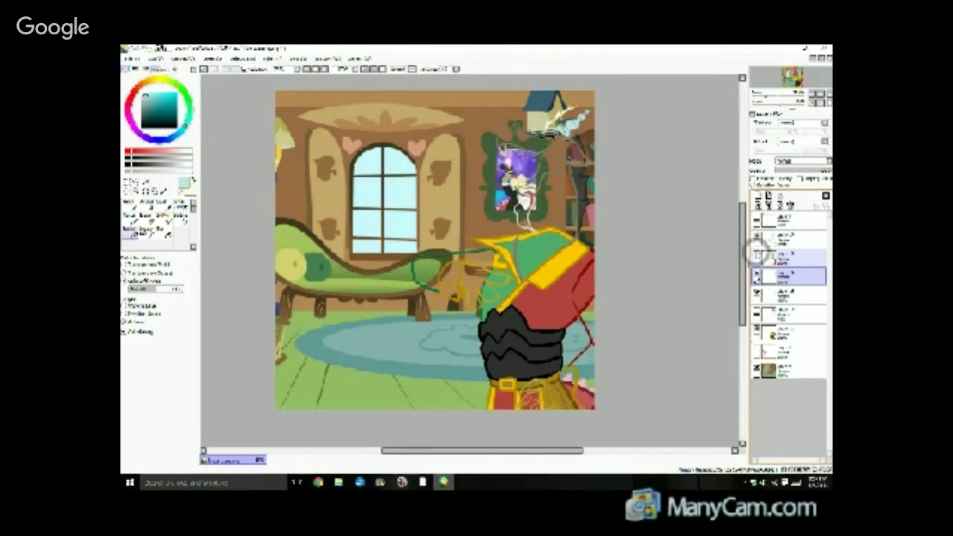
{"action": "left_click", "coordinate": [757, 254]}
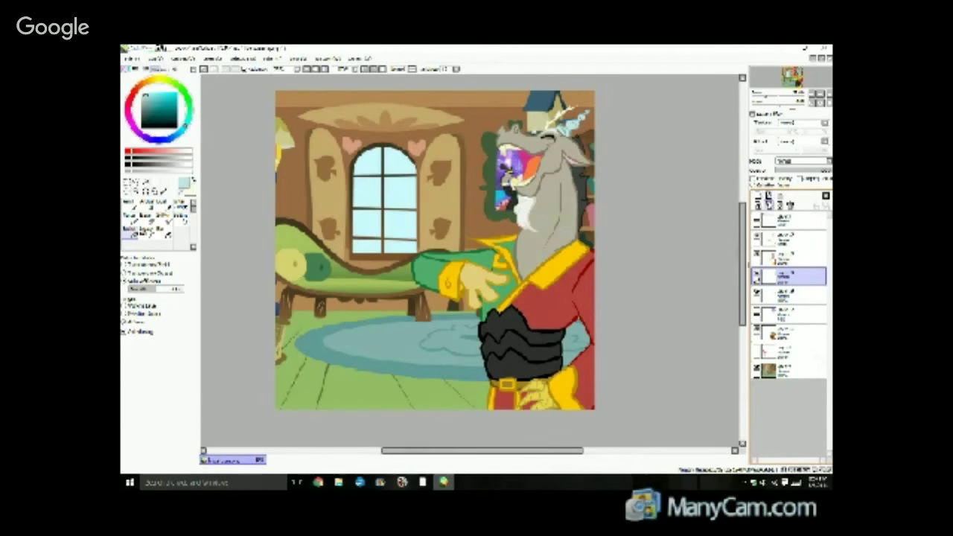
Merge the dragon's separate outline and colour layers down into fewer layers above the room background.
{"action": "left_click", "coordinate": [770, 206]}
{"action": "left_click", "coordinate": [776, 238]}
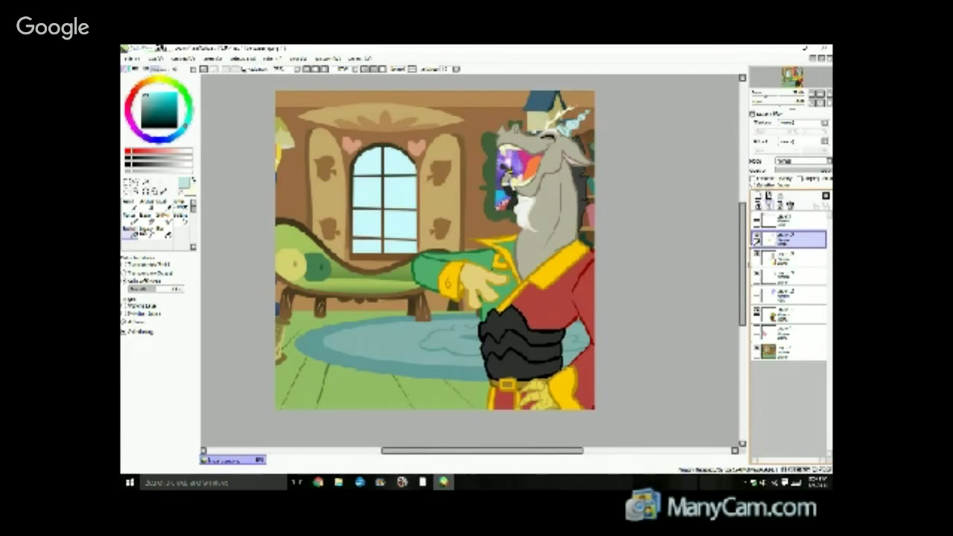
{"action": "left_click", "coordinate": [770, 206]}
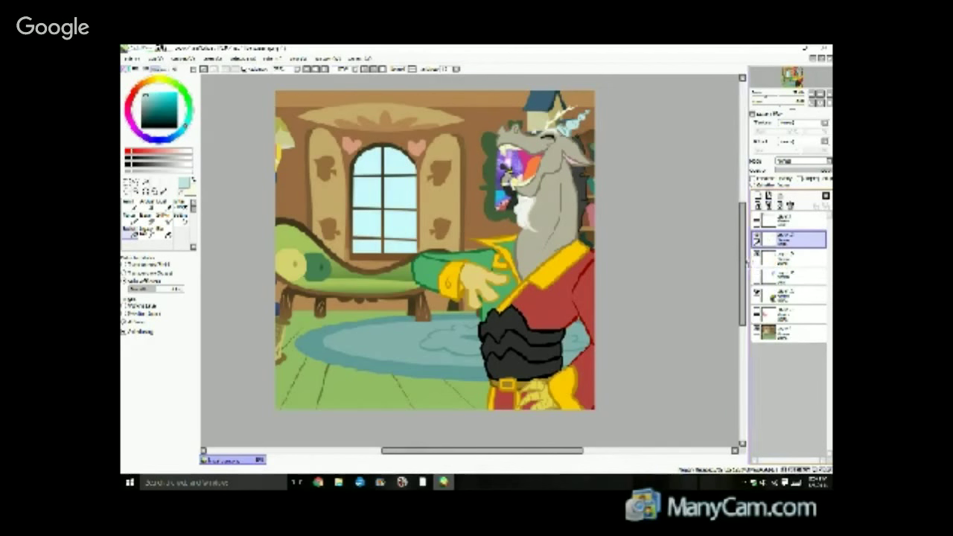
{"action": "left_click", "coordinate": [785, 274]}
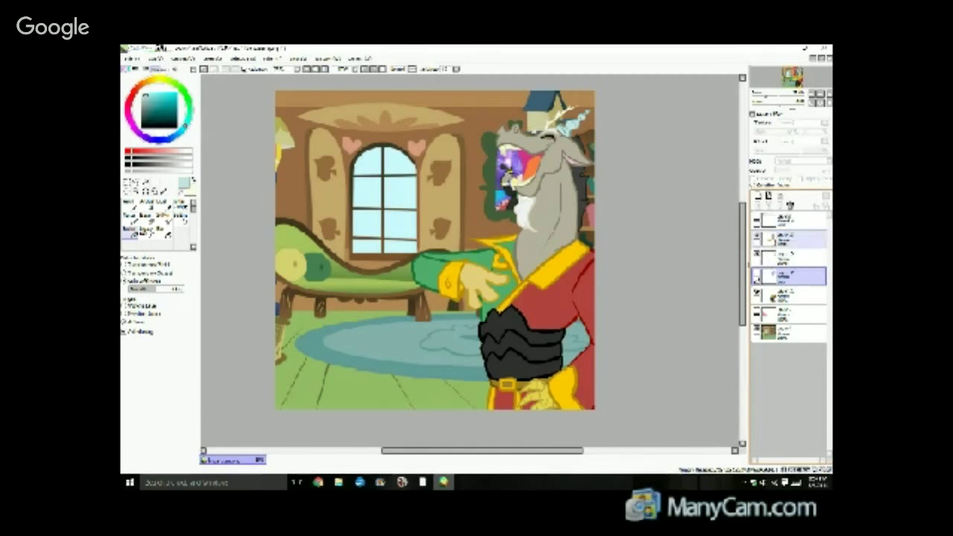
{"action": "left_click", "coordinate": [788, 205]}
{"action": "left_click", "coordinate": [782, 238]}
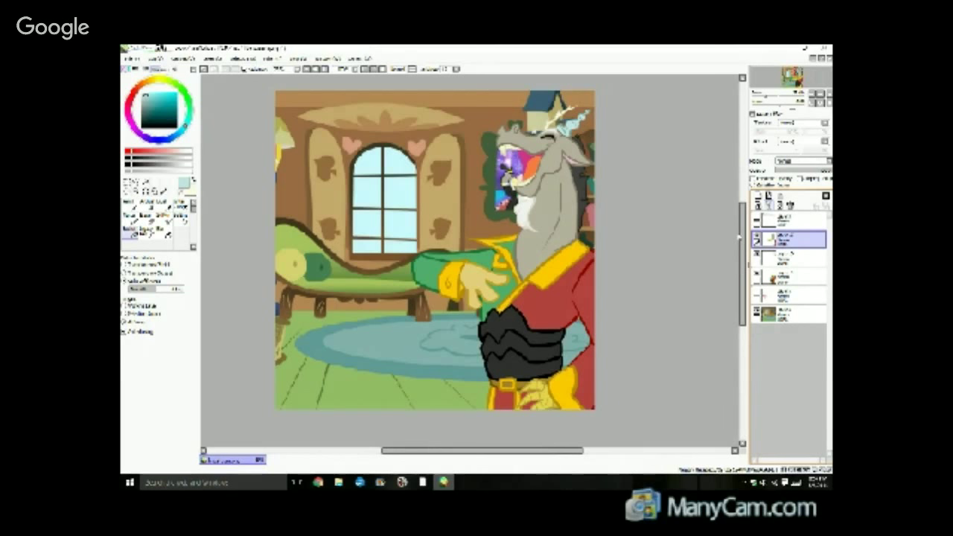
{"action": "key", "text": "ctrl+e"}
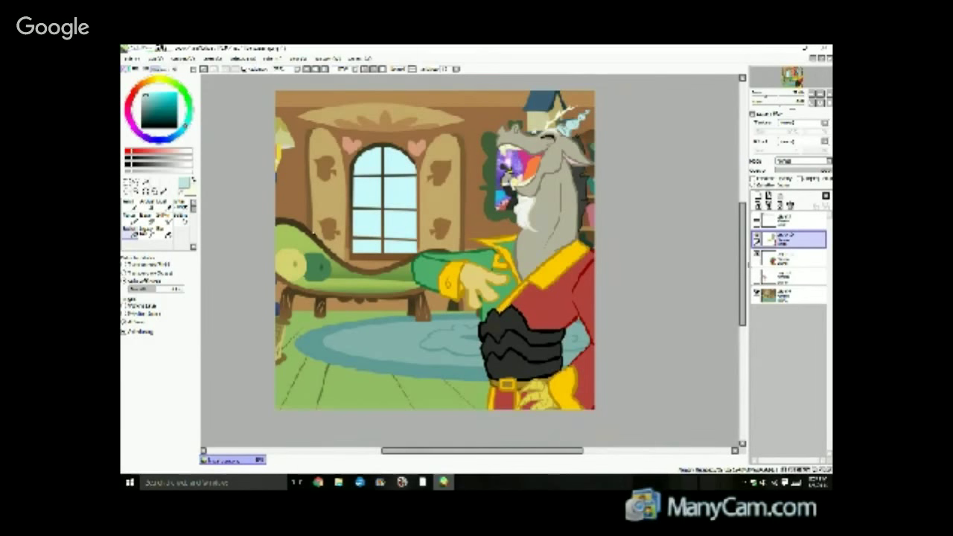
Switch to the YouTube live stream page in the browser to read its chat and return to the dragon drawing.
{"action": "scroll", "coordinate": [313, 235], "scroll_direction": "up", "scroll_amount": 1}
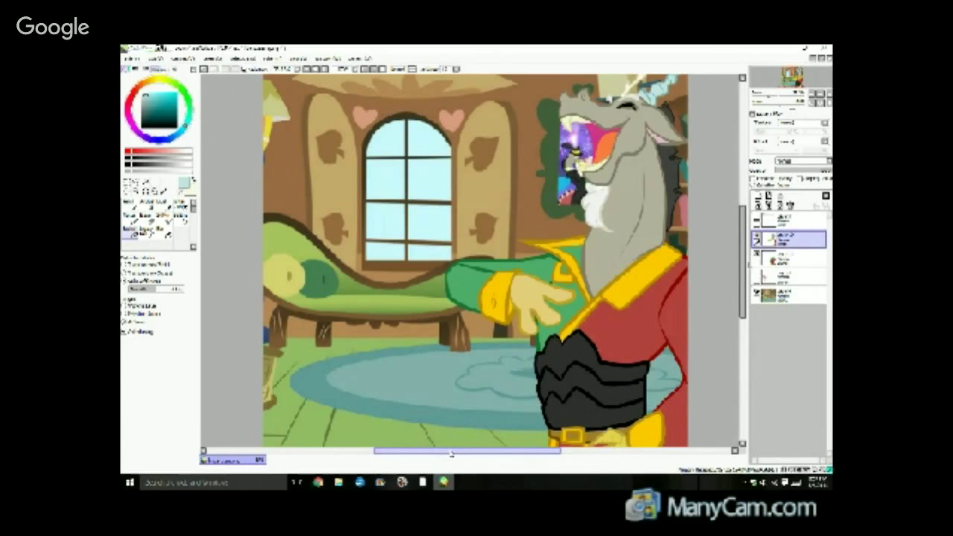
{"action": "left_click_drag", "start_coordinate": [452, 454], "coordinate": [449, 453]}
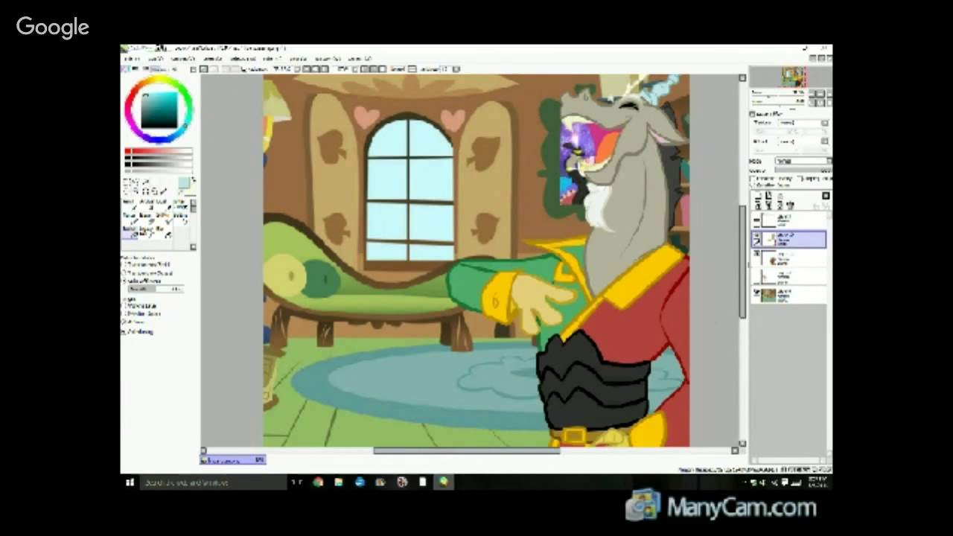
{"action": "mouse_move", "coordinate": [318, 482]}
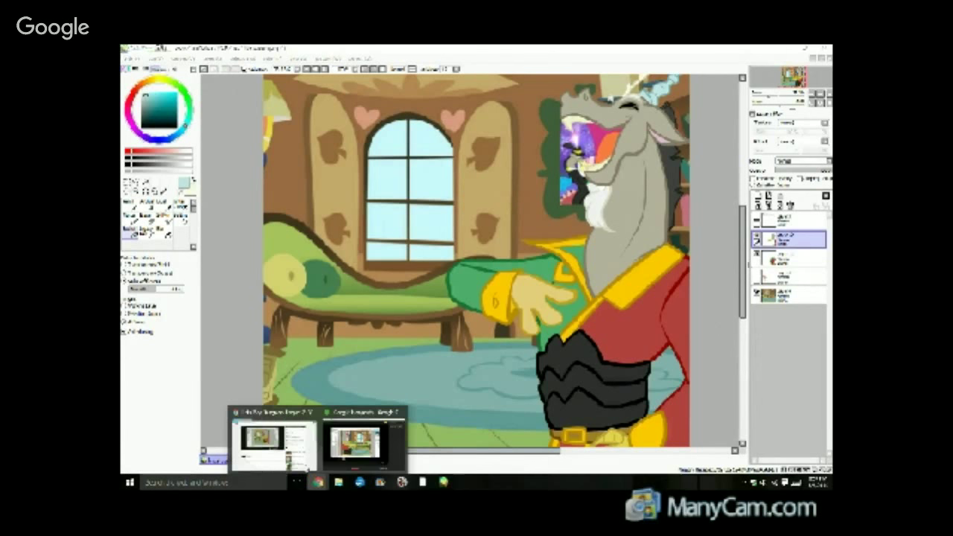
{"action": "left_click", "coordinate": [287, 441]}
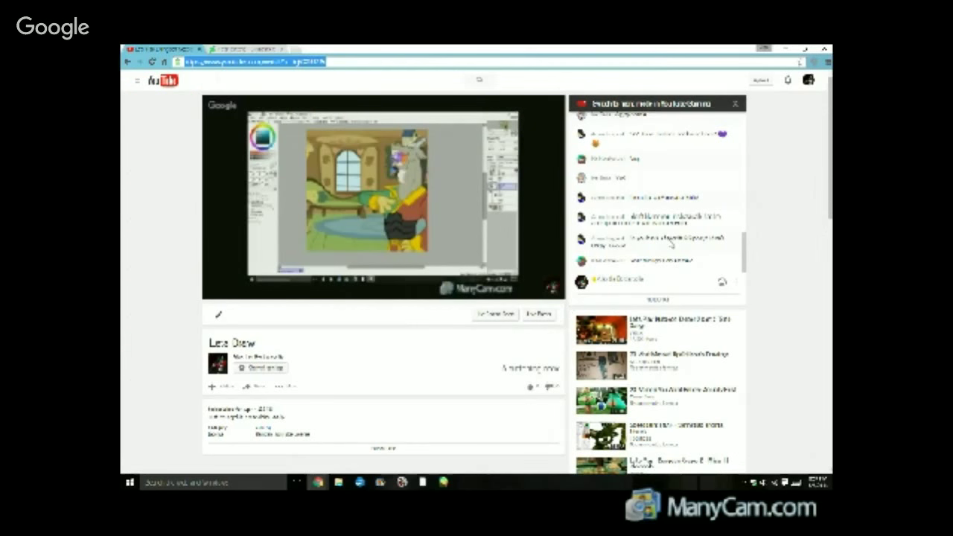
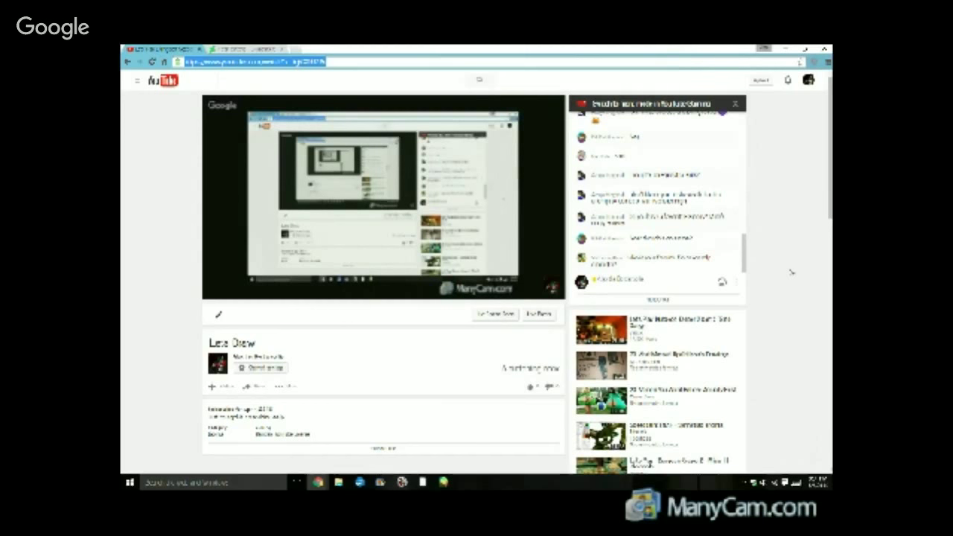
{"action": "left_click", "coordinate": [443, 482]}
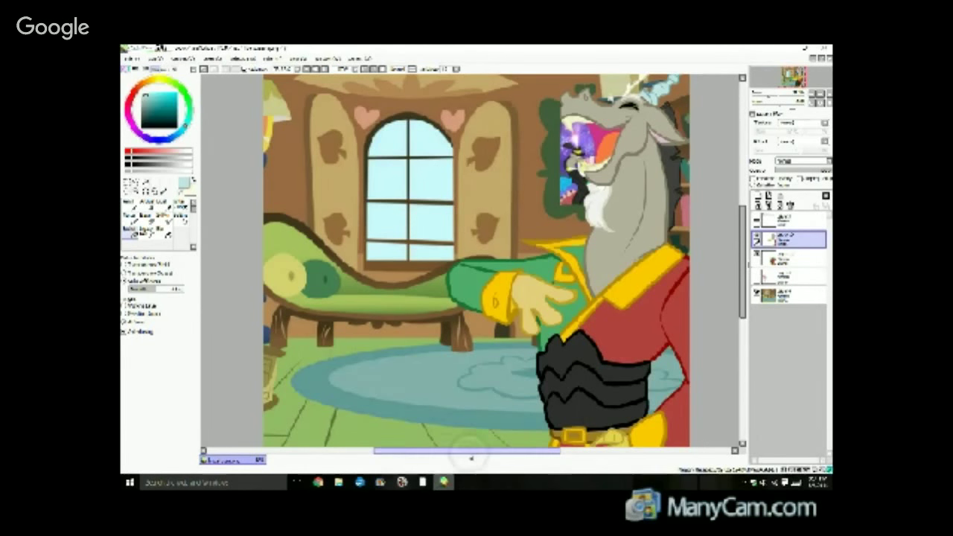
{"action": "left_click_drag", "start_coordinate": [471, 452], "coordinate": [475, 453]}
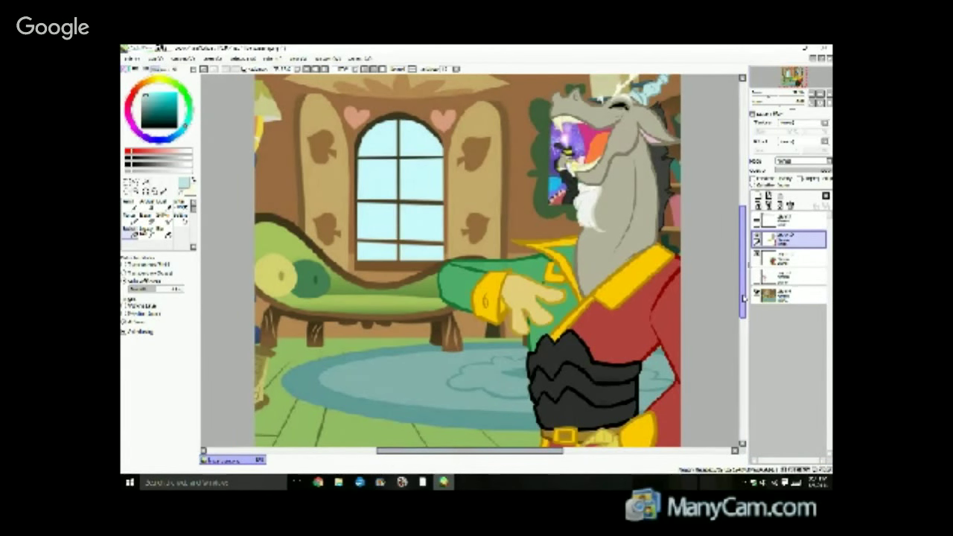
{"action": "mouse_move", "coordinate": [742, 300]}
{"action": "left_mouse_down"}
{"action": "mouse_move", "coordinate": [743, 329]}
{"action": "mouse_move", "coordinate": [749, 278]}
{"action": "mouse_move", "coordinate": [738, 333]}
{"action": "mouse_move", "coordinate": [741, 297]}
{"action": "left_mouse_up"}
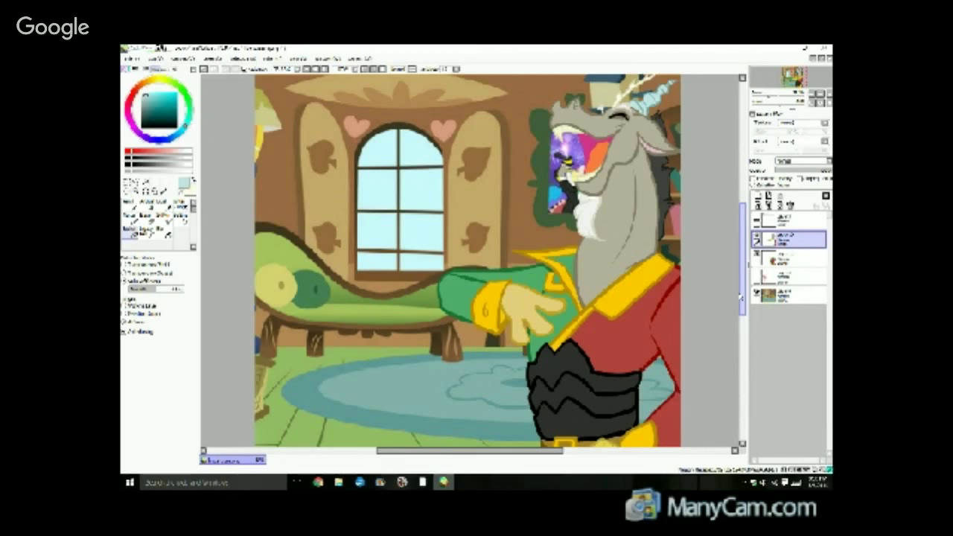
Show the red sketch of the second character on the sofa and add a new layer above it.
{"action": "left_click_drag", "start_coordinate": [741, 297], "coordinate": [740, 313]}
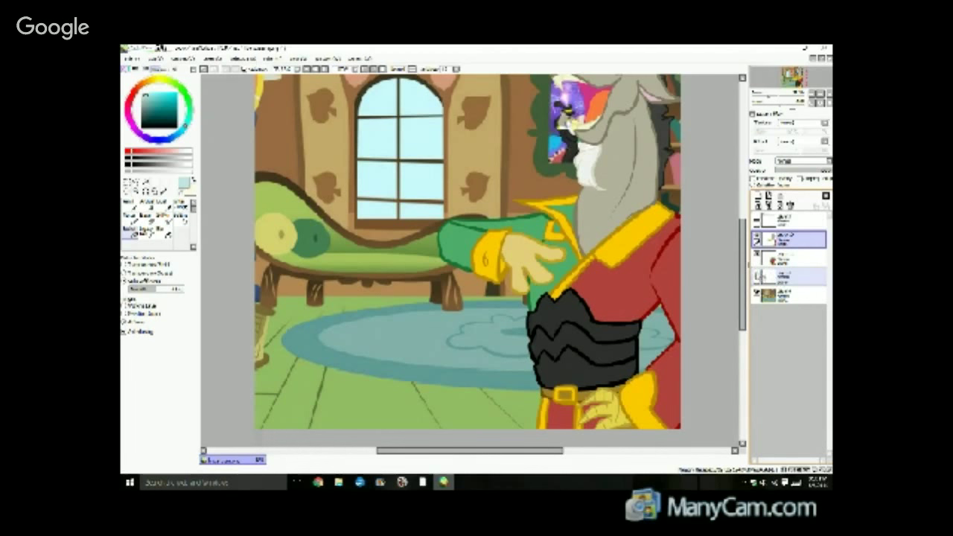
{"action": "left_click", "coordinate": [757, 277]}
{"action": "left_click", "coordinate": [782, 277]}
{"action": "left_click", "coordinate": [758, 197]}
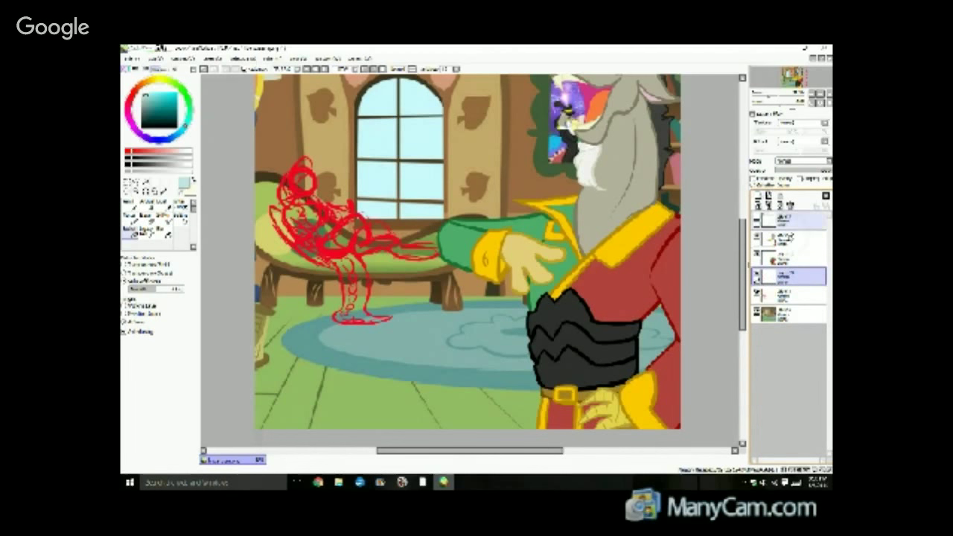
Lower the red sketch layer's opacity to about half and make the new layer above it active for outlining.
{"action": "left_click", "coordinate": [800, 298]}
{"action": "left_click", "coordinate": [795, 171]}
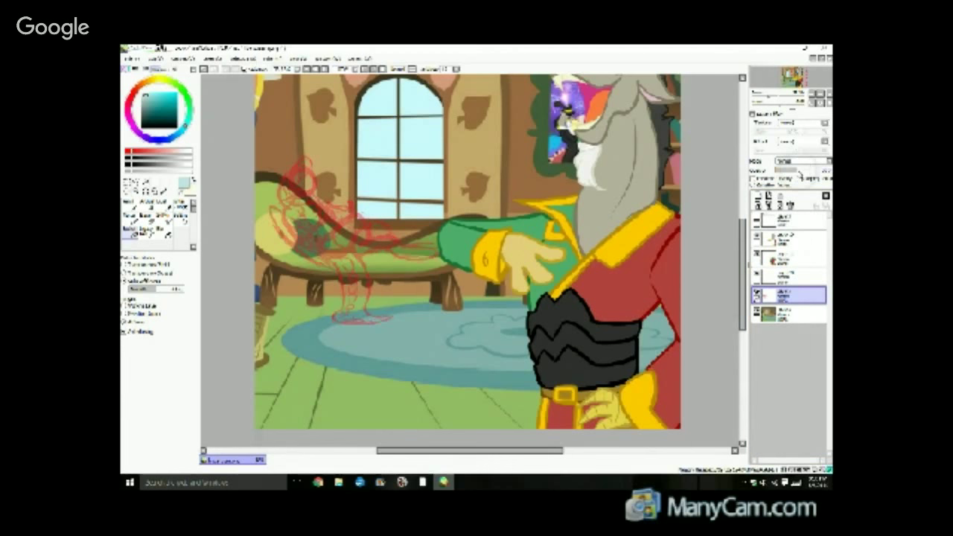
{"action": "left_click", "coordinate": [790, 277]}
{"action": "scroll", "coordinate": [267, 216], "scroll_direction": "up", "scroll_amount": 3}
{"action": "scroll", "coordinate": [328, 220], "scroll_direction": "down", "scroll_amount": 1}
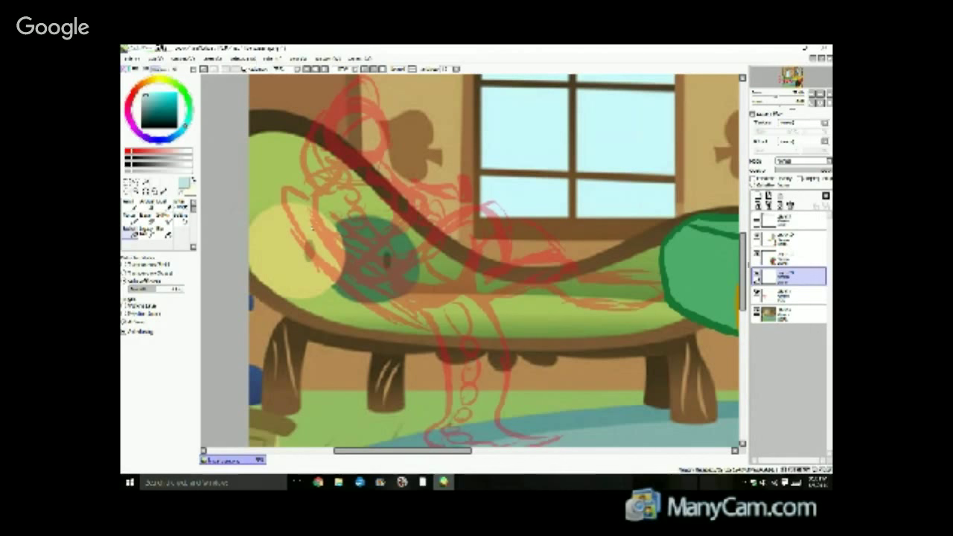
{"action": "scroll", "coordinate": [290, 227], "scroll_direction": "down", "scroll_amount": 1}
{"action": "scroll", "coordinate": [287, 230], "scroll_direction": "up", "scroll_amount": 1}
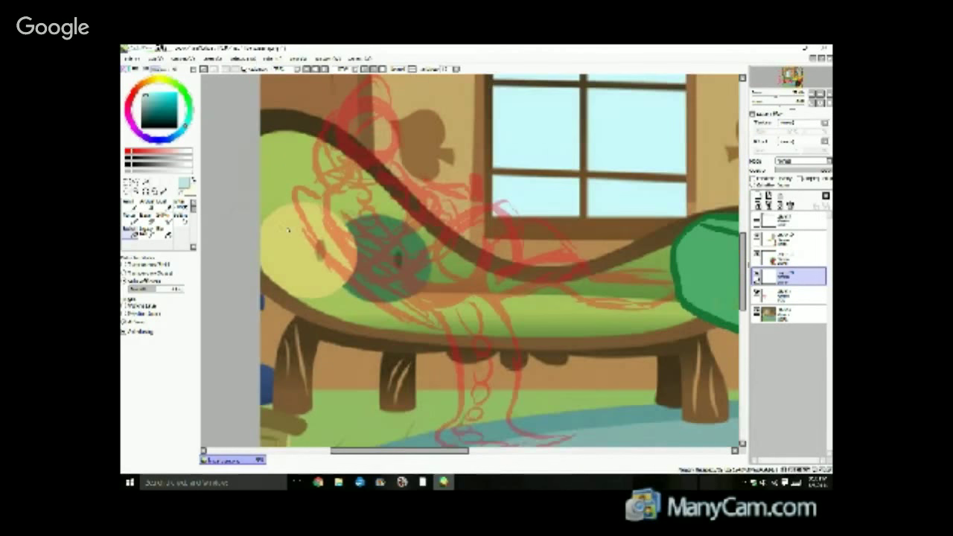
Switch to the YouTube live stream page to check its chat and return to the drawing.
{"action": "left_click", "coordinate": [319, 482]}
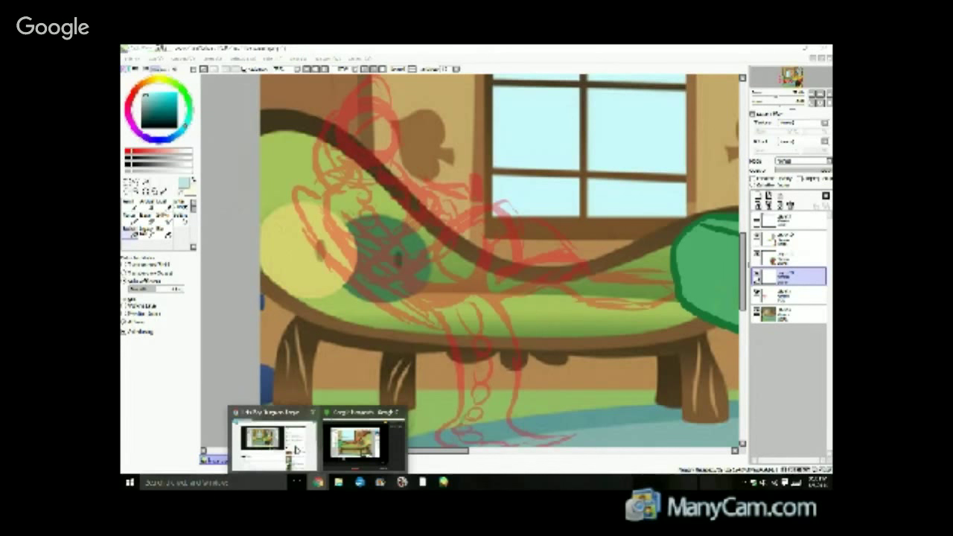
{"action": "left_click", "coordinate": [296, 449]}
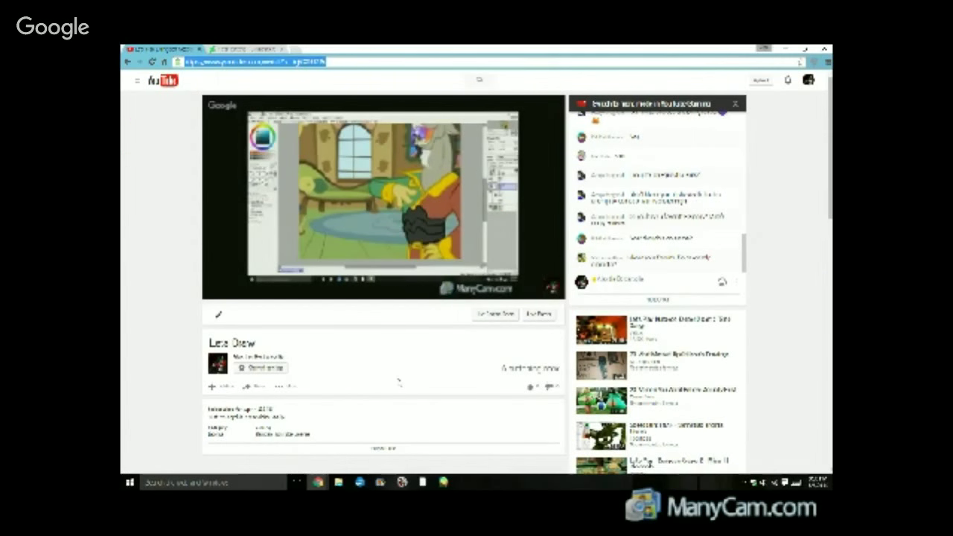
{"action": "left_click", "coordinate": [443, 481]}
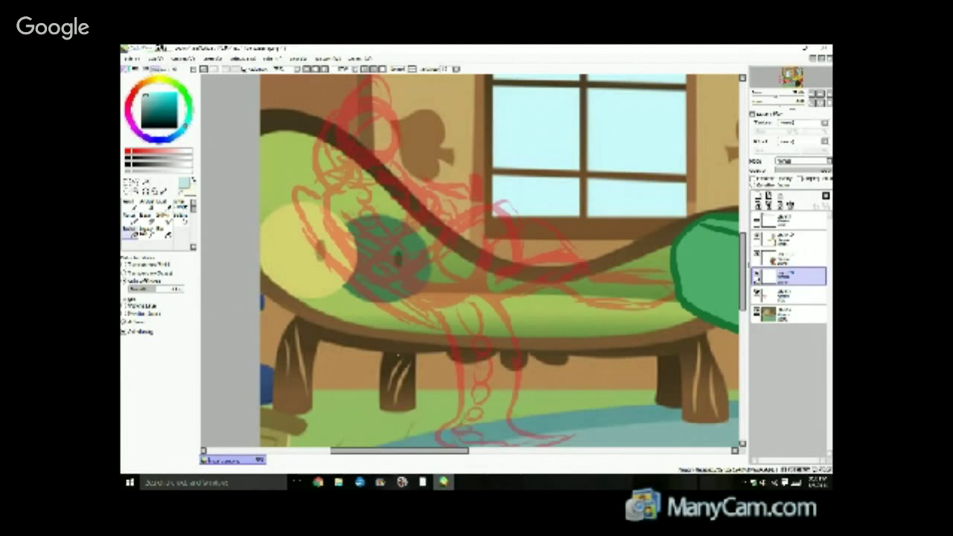
Outline the front of the second character's snout in blue with a smaller pencil brush, redoing the first stroke.
{"action": "left_click", "coordinate": [135, 207]}
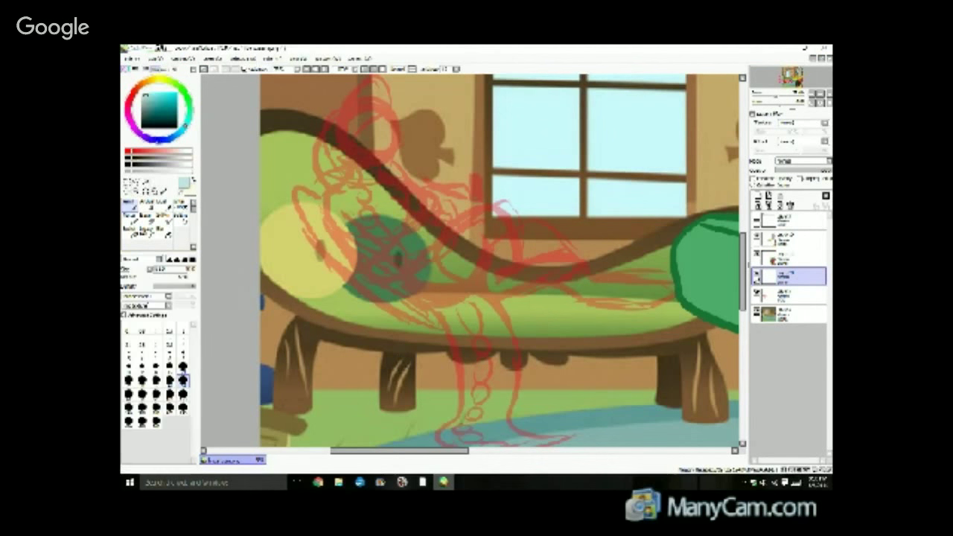
{"action": "left_click", "coordinate": [158, 140]}
{"action": "left_click", "coordinate": [177, 100]}
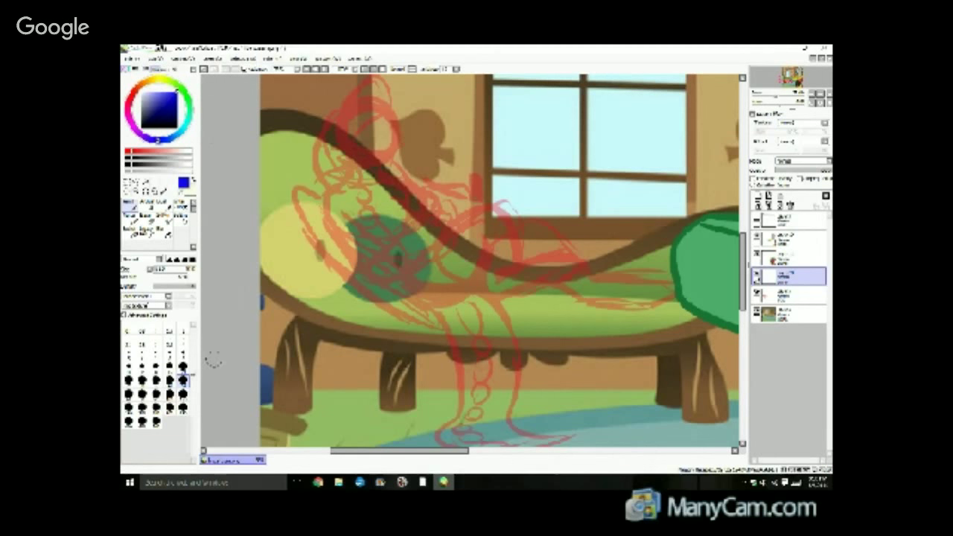
{"action": "left_click", "coordinate": [182, 367]}
{"action": "left_click_drag", "start_coordinate": [395, 145], "coordinate": [397, 156]}
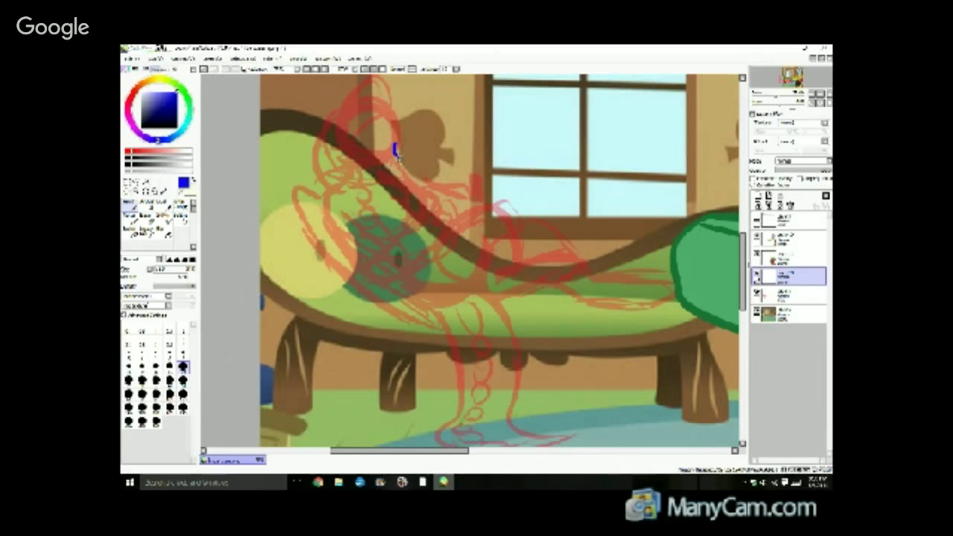
{"action": "left_click", "coordinate": [204, 69]}
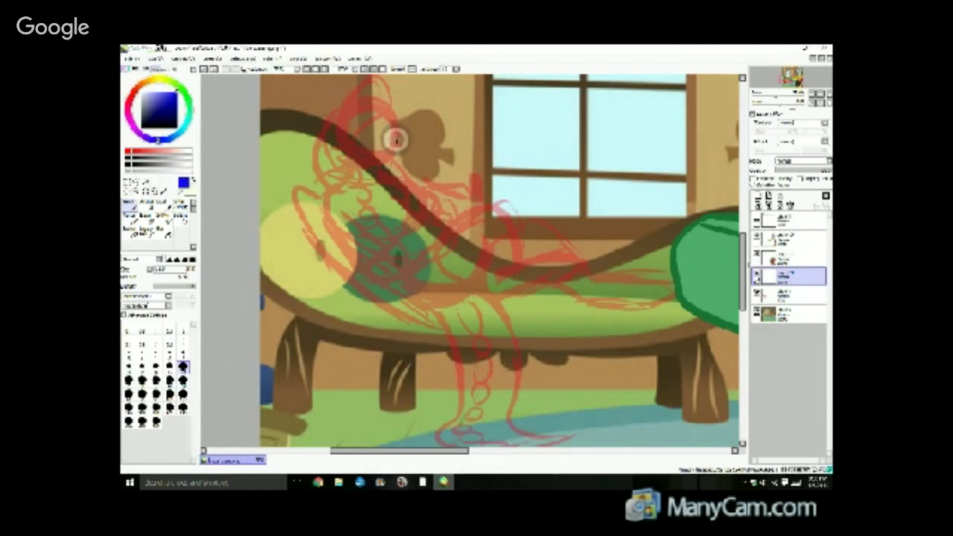
{"action": "left_click_drag", "start_coordinate": [396, 140], "coordinate": [396, 161]}
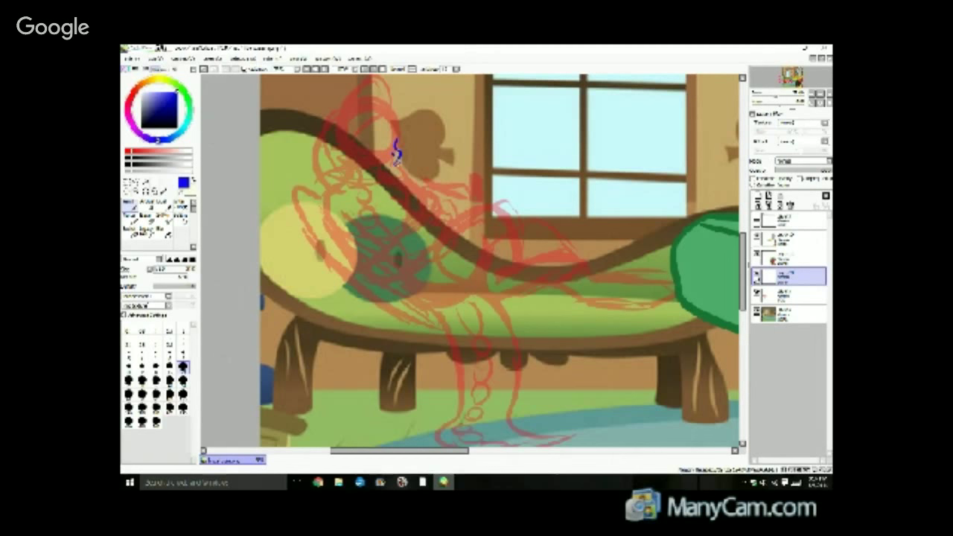
{"action": "scroll", "coordinate": [338, 166], "scroll_direction": "up", "scroll_amount": 2}
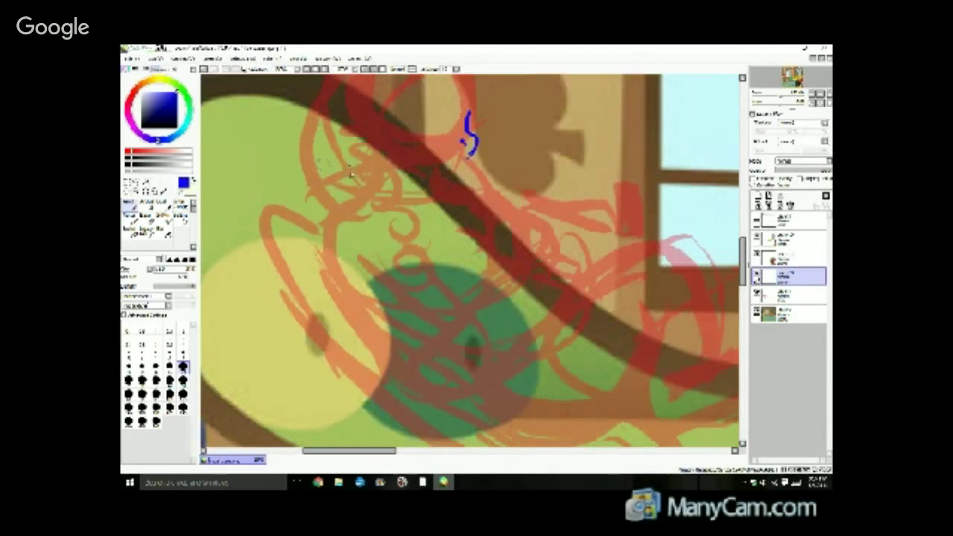
{"action": "scroll", "coordinate": [352, 174], "scroll_direction": "down", "scroll_amount": 1}
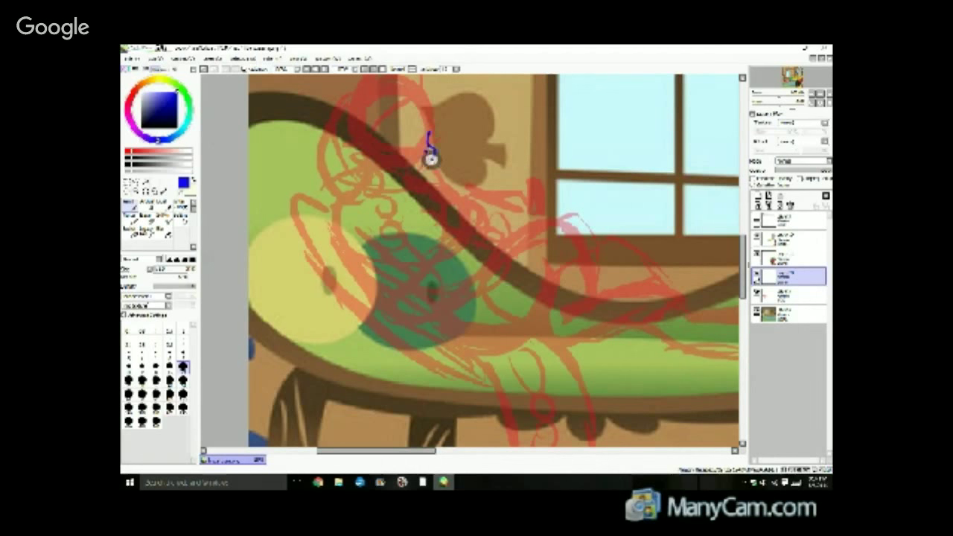
Rework the snout strokes and draw the blue mouth line running back from the snout along the red sketch.
{"action": "left_click", "coordinate": [204, 68]}
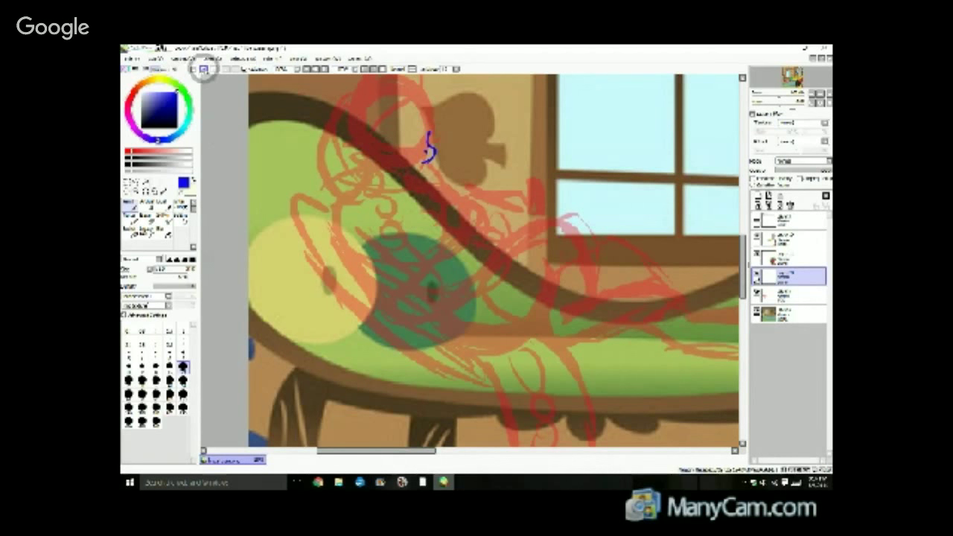
{"action": "left_click", "coordinate": [203, 69]}
{"action": "left_click", "coordinate": [203, 69]}
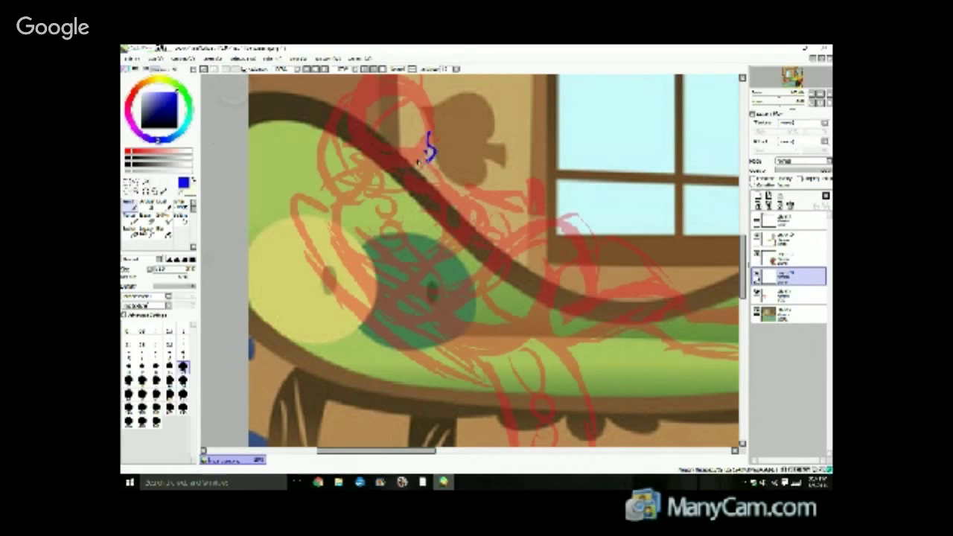
{"action": "left_click_drag", "start_coordinate": [432, 155], "coordinate": [403, 153]}
{"action": "left_click", "coordinate": [203, 68]}
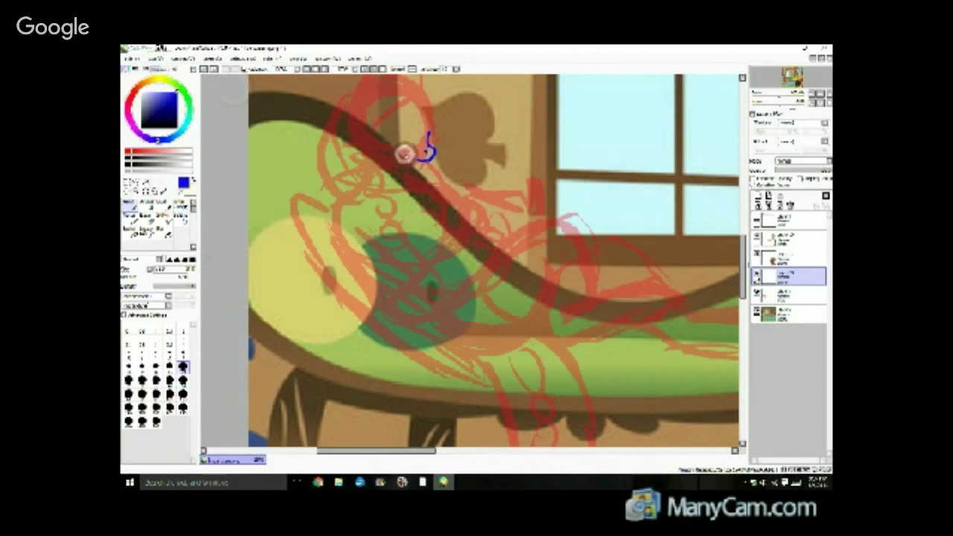
{"action": "left_click_drag", "start_coordinate": [408, 157], "coordinate": [403, 155]}
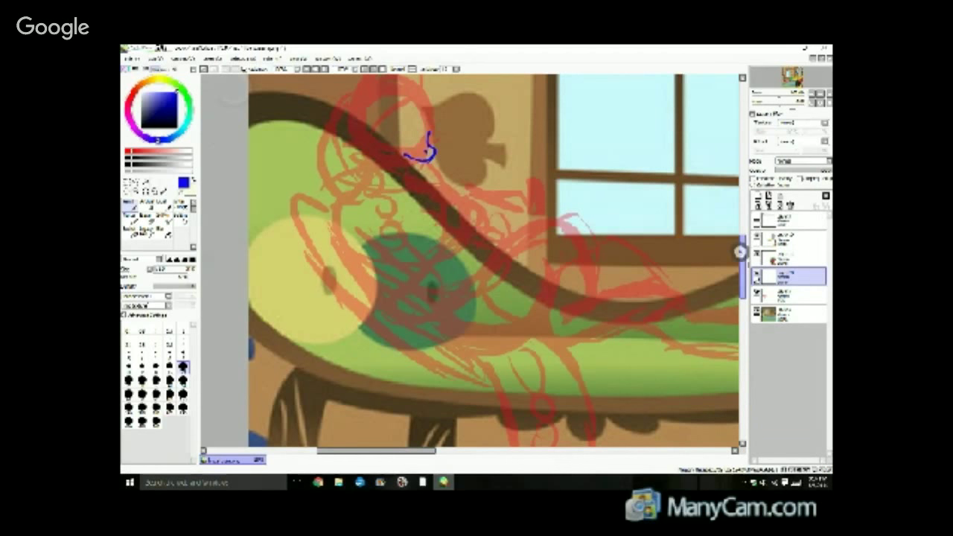
{"action": "mouse_move", "coordinate": [743, 257]}
{"action": "left_mouse_down"}
{"action": "mouse_move", "coordinate": [740, 231]}
{"action": "mouse_move", "coordinate": [740, 248]}
{"action": "left_mouse_up"}
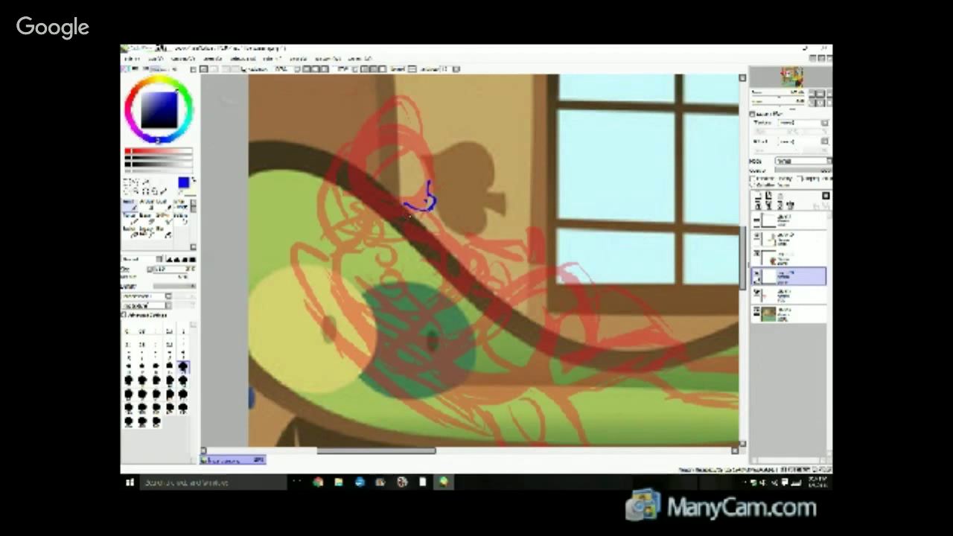
Draw the second character's chin, jaw, half-closed eye and forehead profile in blue.
{"action": "mouse_move", "coordinate": [435, 201]}
{"action": "left_mouse_down"}
{"action": "mouse_move", "coordinate": [396, 217]}
{"action": "mouse_move", "coordinate": [384, 195]}
{"action": "mouse_move", "coordinate": [391, 212]}
{"action": "mouse_move", "coordinate": [427, 215]}
{"action": "left_mouse_up"}
{"action": "mouse_move", "coordinate": [403, 179]}
{"action": "left_mouse_down"}
{"action": "mouse_move", "coordinate": [431, 175]}
{"action": "mouse_move", "coordinate": [424, 191]}
{"action": "left_mouse_up"}
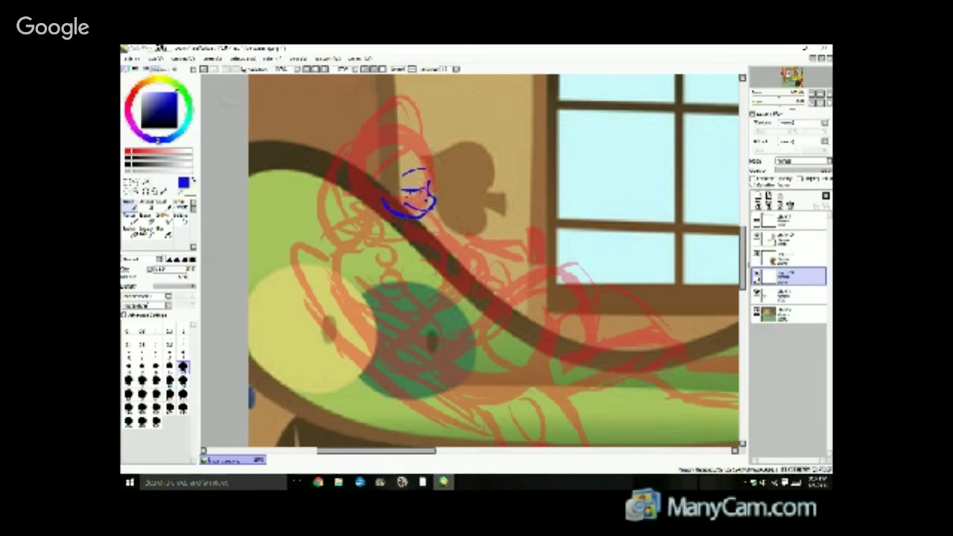
{"action": "mouse_move", "coordinate": [406, 199]}
{"action": "left_mouse_down"}
{"action": "mouse_move", "coordinate": [417, 199]}
{"action": "mouse_move", "coordinate": [422, 182]}
{"action": "left_mouse_up"}
{"action": "left_click_drag", "start_coordinate": [431, 168], "coordinate": [430, 191]}
{"action": "left_click_drag", "start_coordinate": [423, 155], "coordinate": [432, 205]}
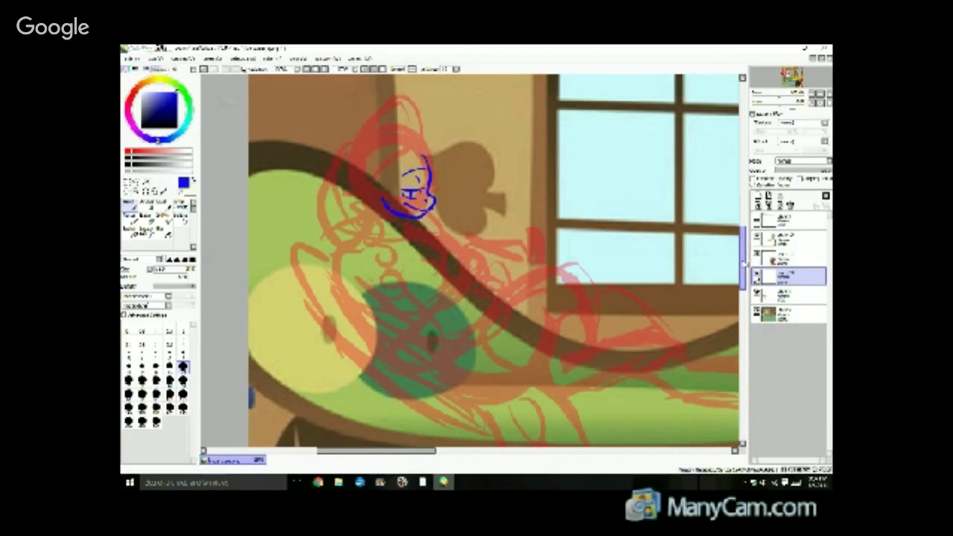
{"action": "mouse_move", "coordinate": [742, 257]}
{"action": "left_mouse_down"}
{"action": "mouse_move", "coordinate": [734, 317]}
{"action": "mouse_move", "coordinate": [734, 257]}
{"action": "mouse_move", "coordinate": [734, 267]}
{"action": "left_mouse_up"}
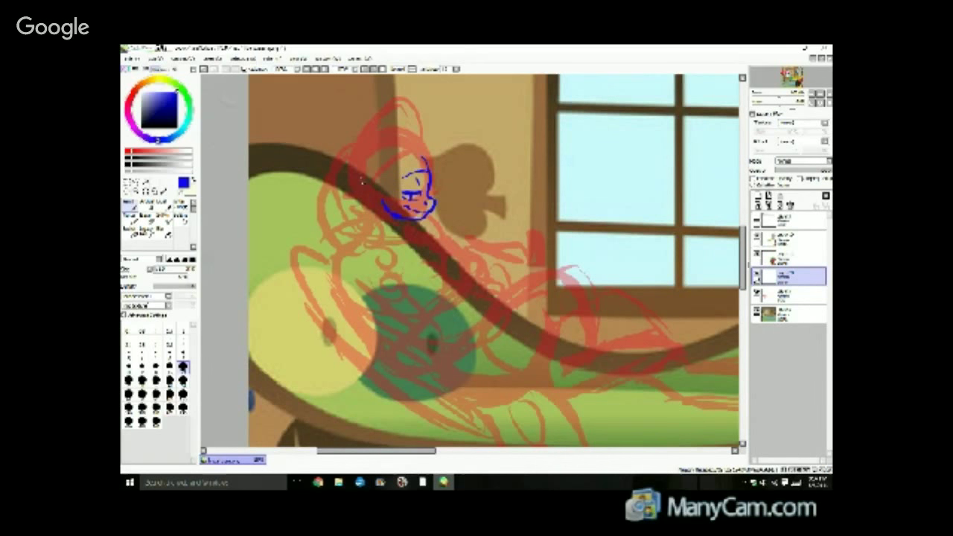
Draw the second character's pointed ear with its inner line and the fringe edge above the face.
{"action": "mouse_move", "coordinate": [365, 191]}
{"action": "left_mouse_down"}
{"action": "mouse_move", "coordinate": [391, 126]}
{"action": "mouse_move", "coordinate": [369, 143]}
{"action": "mouse_move", "coordinate": [392, 126]}
{"action": "mouse_move", "coordinate": [396, 156]}
{"action": "mouse_move", "coordinate": [385, 168]}
{"action": "mouse_move", "coordinate": [392, 134]}
{"action": "left_mouse_up"}
{"action": "left_click", "coordinate": [203, 69]}
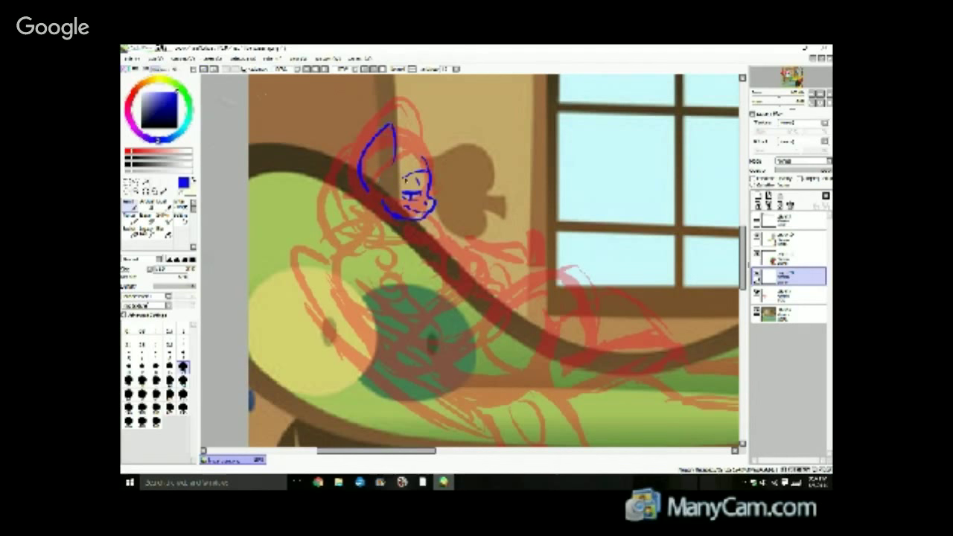
{"action": "left_click_drag", "start_coordinate": [378, 183], "coordinate": [391, 134]}
{"action": "key", "text": "ctrl+z"}
{"action": "mouse_move", "coordinate": [431, 175]}
{"action": "left_mouse_down"}
{"action": "mouse_move", "coordinate": [432, 147]}
{"action": "mouse_move", "coordinate": [391, 184]}
{"action": "left_mouse_up"}
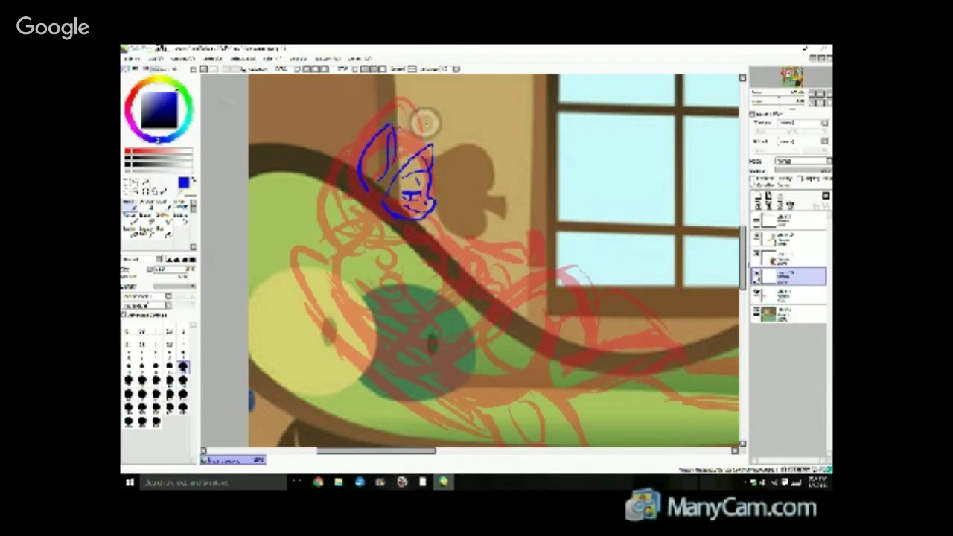
Outline the hair curving over the head and draw the long braid hanging down behind the face.
{"action": "mouse_move", "coordinate": [399, 128]}
{"action": "left_mouse_down"}
{"action": "mouse_move", "coordinate": [433, 126]}
{"action": "mouse_move", "coordinate": [440, 139]}
{"action": "mouse_move", "coordinate": [431, 165]}
{"action": "mouse_move", "coordinate": [383, 177]}
{"action": "mouse_move", "coordinate": [380, 220]}
{"action": "mouse_move", "coordinate": [385, 203]}
{"action": "left_mouse_up"}
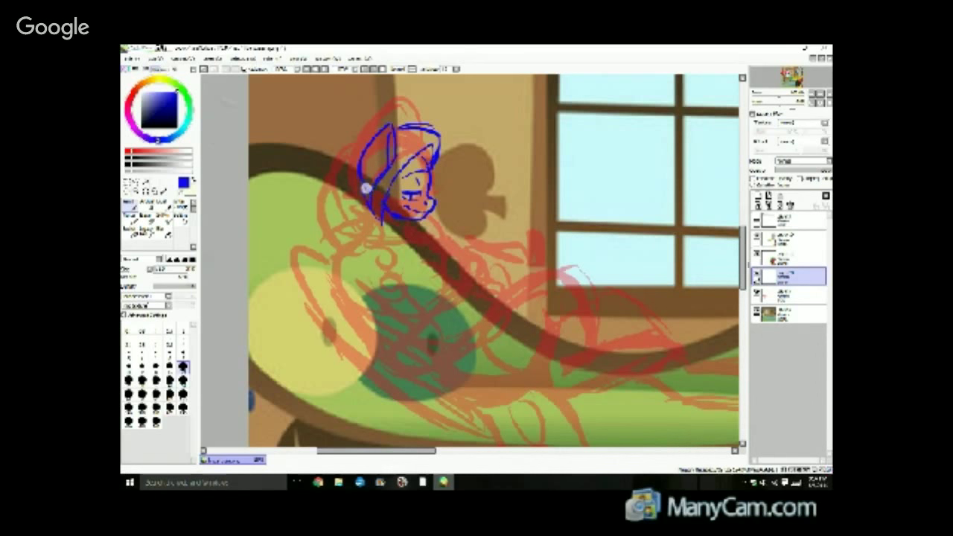
{"action": "left_click_drag", "start_coordinate": [371, 201], "coordinate": [379, 216]}
{"action": "left_click_drag", "start_coordinate": [395, 153], "coordinate": [385, 177]}
{"action": "left_click_drag", "start_coordinate": [370, 213], "coordinate": [377, 237]}
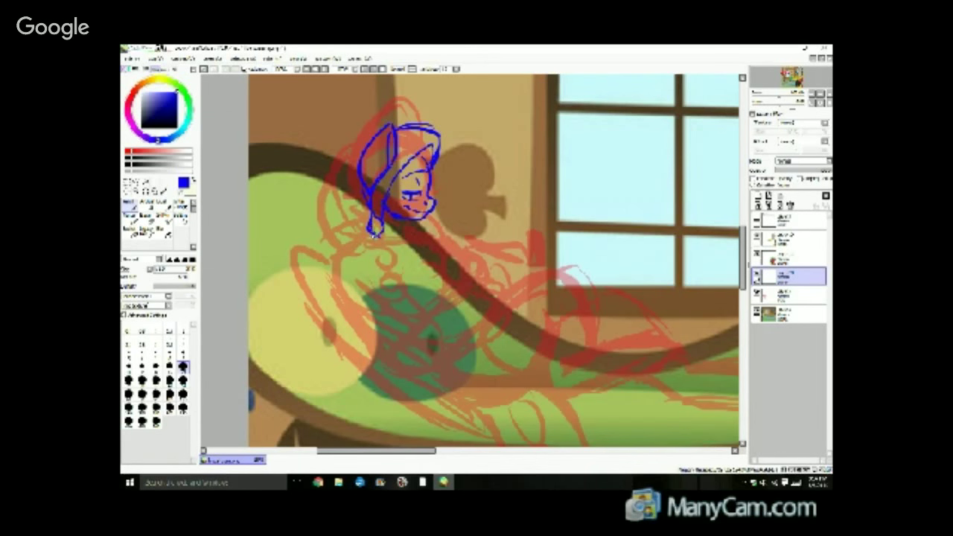
{"action": "mouse_move", "coordinate": [374, 237]}
{"action": "left_mouse_down"}
{"action": "mouse_move", "coordinate": [380, 256]}
{"action": "mouse_move", "coordinate": [387, 240]}
{"action": "mouse_move", "coordinate": [374, 263]}
{"action": "mouse_move", "coordinate": [401, 296]}
{"action": "left_mouse_up"}
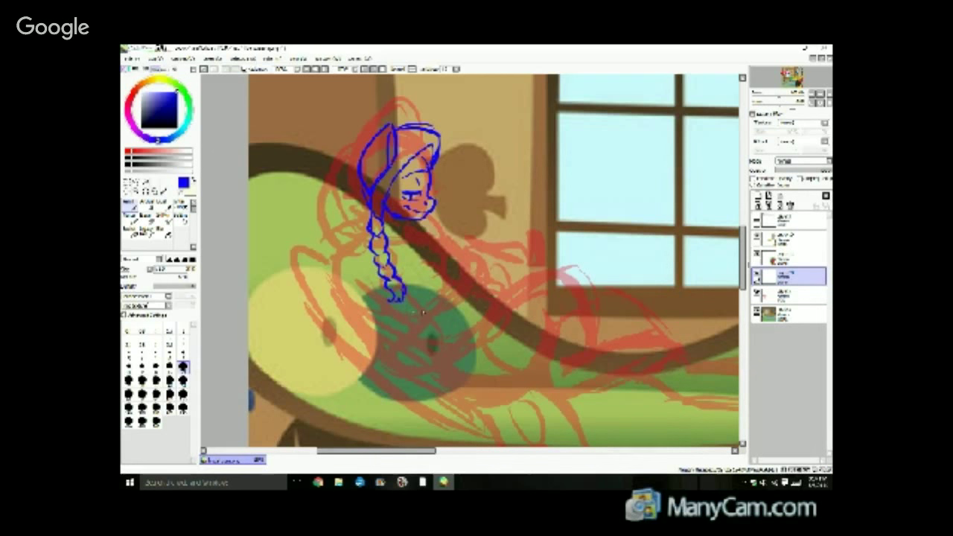
Examine the blue head and braid outline against the rest of the red body sketch on the sofa.
{"action": "scroll", "coordinate": [738, 282], "scroll_direction": "down", "scroll_amount": 3}
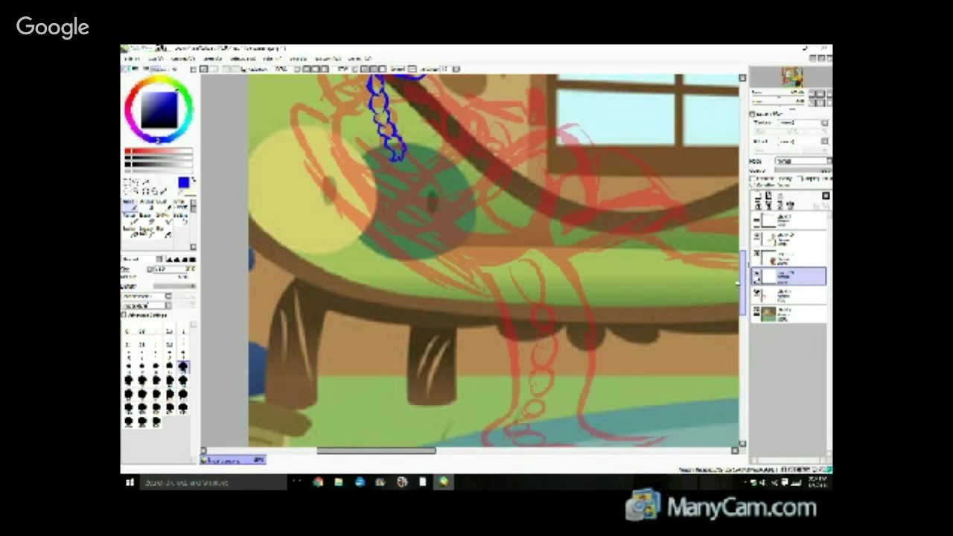
{"action": "scroll", "coordinate": [735, 269], "scroll_direction": "up", "scroll_amount": 5}
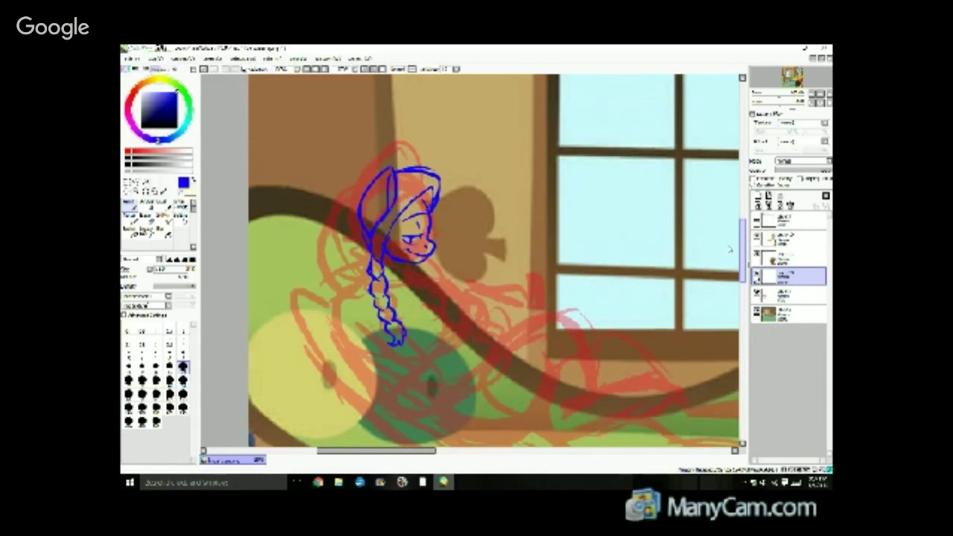
{"action": "scroll", "coordinate": [727, 234], "scroll_direction": "up", "scroll_amount": 2}
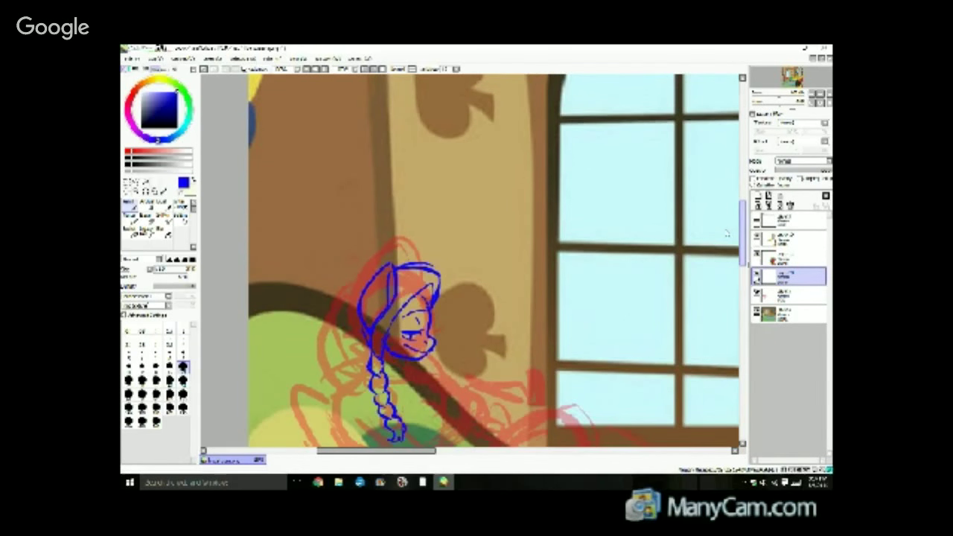
{"action": "left_click_drag", "start_coordinate": [728, 233], "coordinate": [727, 252]}
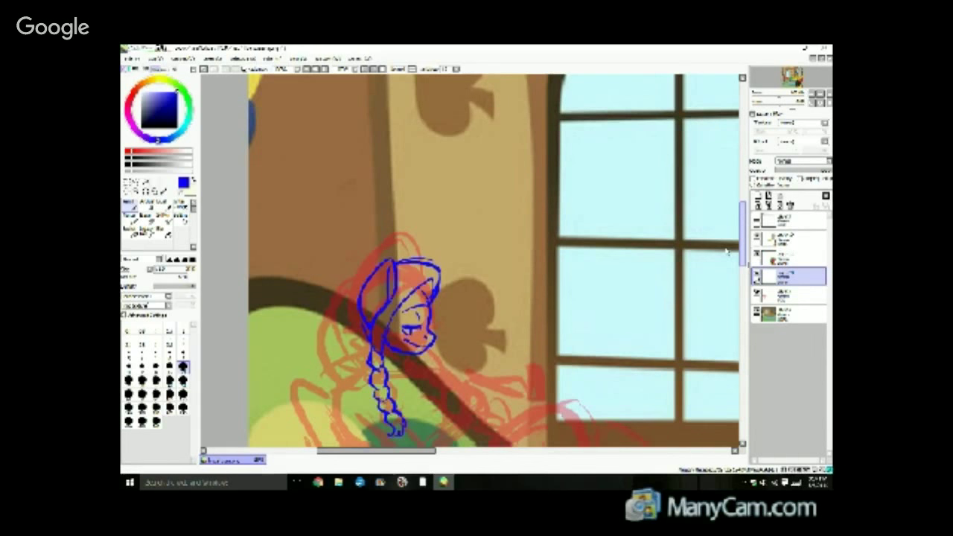
{"action": "scroll", "coordinate": [728, 254], "scroll_direction": "down", "scroll_amount": 3}
{"action": "scroll", "coordinate": [727, 270], "scroll_direction": "down", "scroll_amount": 1}
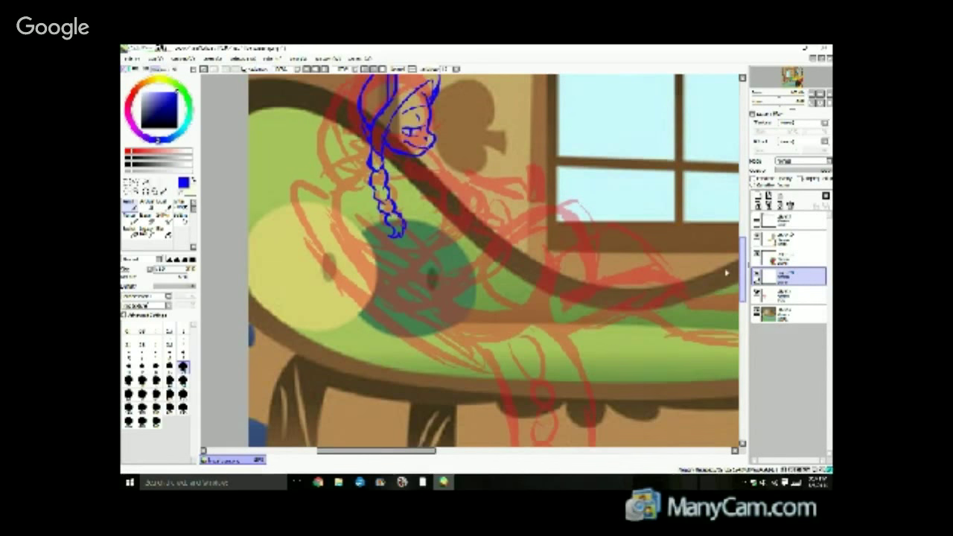
{"action": "scroll", "coordinate": [727, 272], "scroll_direction": "down", "scroll_amount": 3}
{"action": "scroll", "coordinate": [726, 271], "scroll_direction": "up", "scroll_amount": 6}
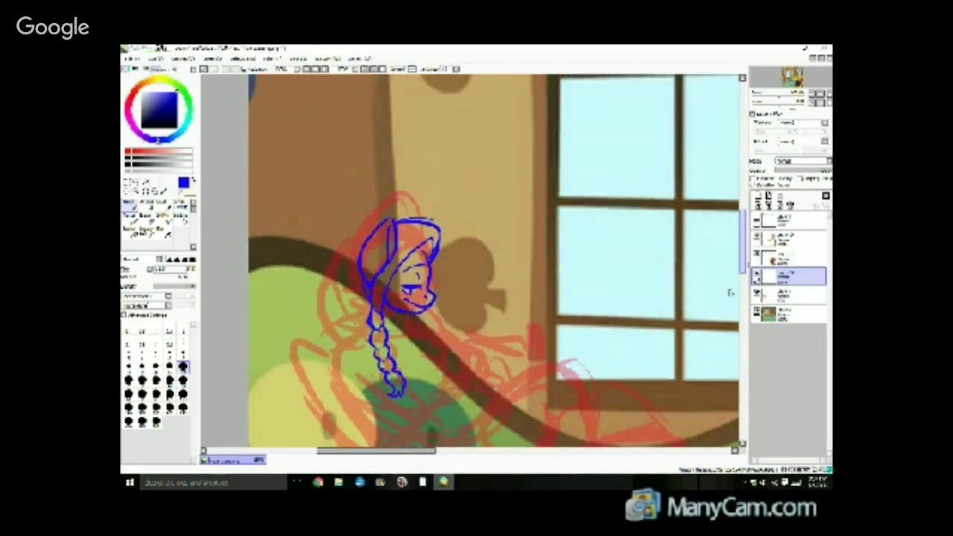
{"action": "scroll", "coordinate": [727, 270], "scroll_direction": "down", "scroll_amount": 6}
{"action": "scroll", "coordinate": [726, 270], "scroll_direction": "up", "scroll_amount": 6}
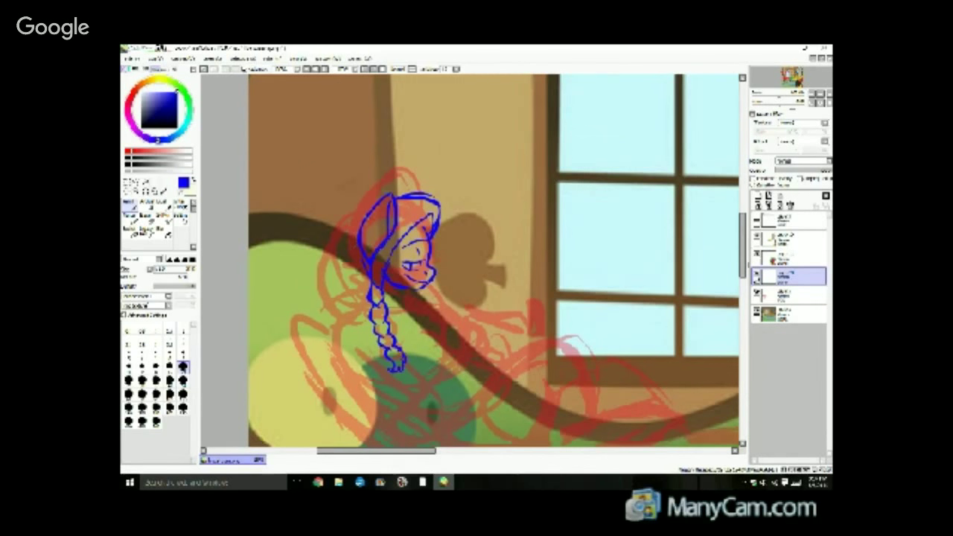
Draw the large curved hair mass behind the second character's head with its inner strand lines in blue.
{"action": "mouse_move", "coordinate": [376, 203]}
{"action": "left_mouse_down"}
{"action": "mouse_move", "coordinate": [345, 227]}
{"action": "mouse_move", "coordinate": [331, 277]}
{"action": "mouse_move", "coordinate": [367, 309]}
{"action": "left_mouse_up"}
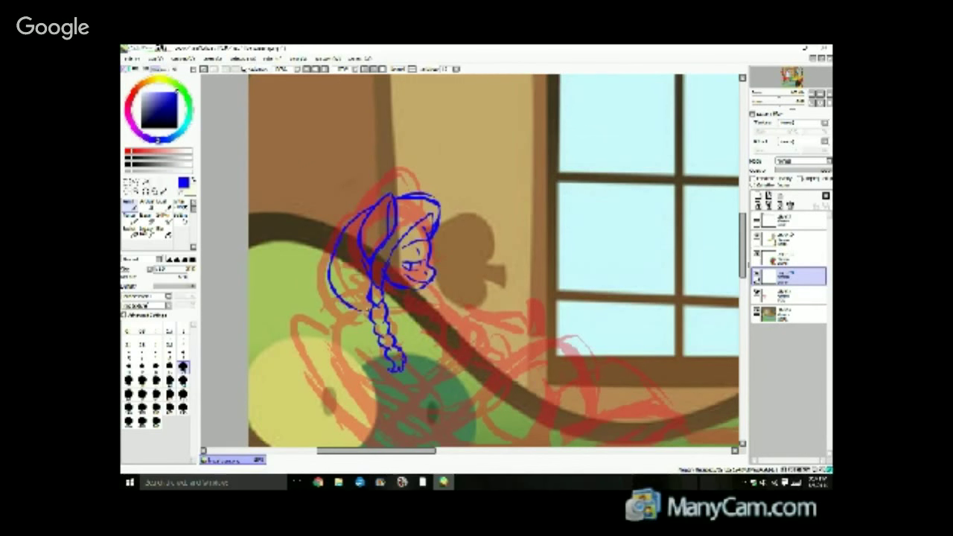
{"action": "mouse_move", "coordinate": [373, 211]}
{"action": "left_mouse_down"}
{"action": "mouse_move", "coordinate": [346, 231]}
{"action": "mouse_move", "coordinate": [329, 286]}
{"action": "left_mouse_up"}
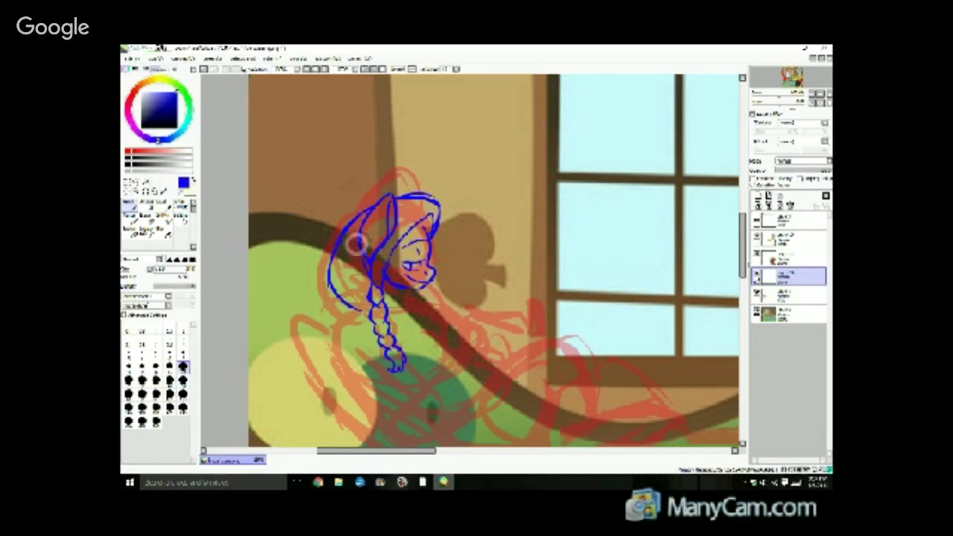
{"action": "mouse_move", "coordinate": [358, 240]}
{"action": "left_mouse_down"}
{"action": "mouse_move", "coordinate": [347, 270]}
{"action": "mouse_move", "coordinate": [364, 307]}
{"action": "left_mouse_up"}
{"action": "left_click_drag", "start_coordinate": [360, 233], "coordinate": [362, 310]}
{"action": "left_click_drag", "start_coordinate": [371, 276], "coordinate": [364, 308]}
{"action": "key", "text": "ctrl+z"}
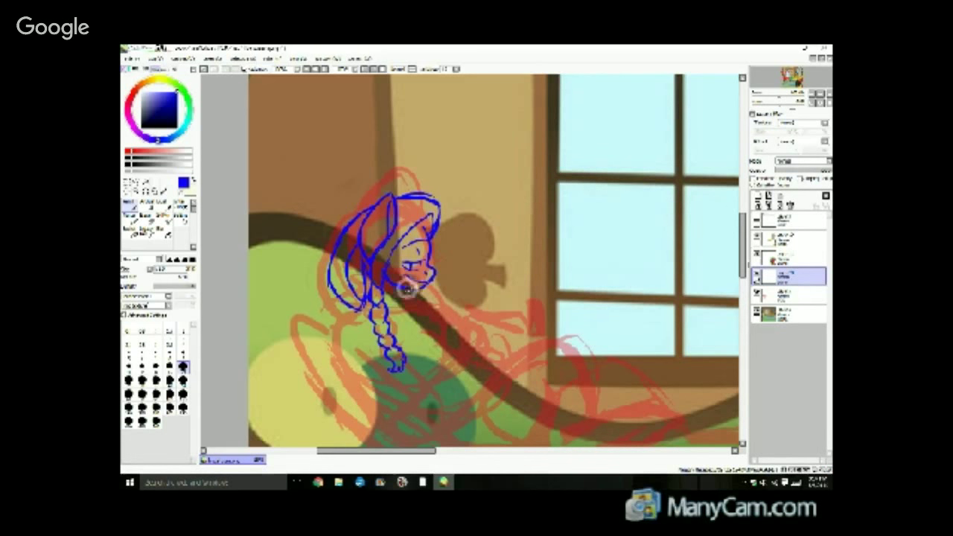
{"action": "mouse_move", "coordinate": [414, 279]}
{"action": "left_mouse_down"}
{"action": "mouse_move", "coordinate": [400, 305]}
{"action": "mouse_move", "coordinate": [369, 307]}
{"action": "mouse_move", "coordinate": [422, 324]}
{"action": "left_mouse_up"}
{"action": "key", "text": "ctrl+z"}
{"action": "key", "text": "ctrl+z"}
{"action": "key", "text": "ctrl+z"}
{"action": "key", "text": "ctrl+z"}
{"action": "key", "text": "ctrl+z"}
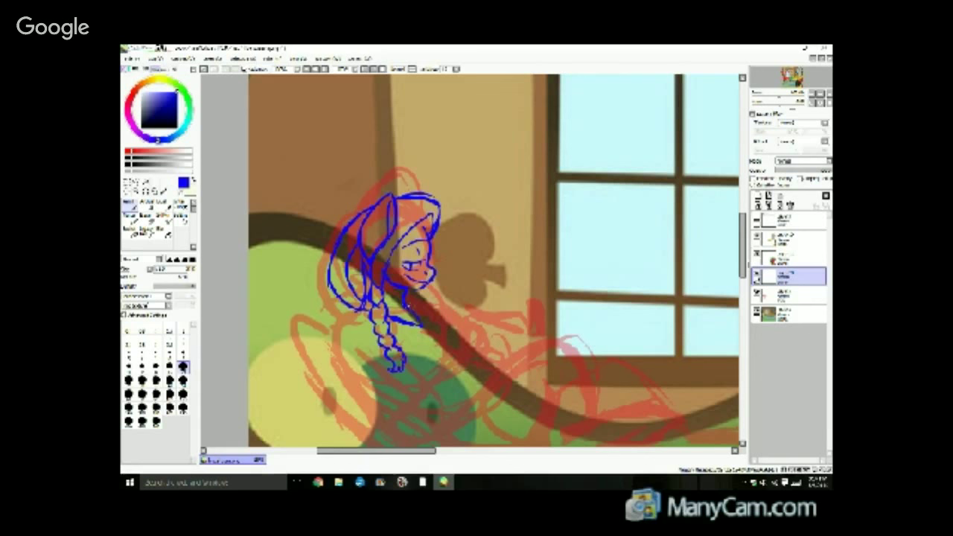
{"action": "key", "text": "ctrl+z"}
Draw the second character's neck below the chin and the shoulder lines on both sides of the braid.
{"action": "left_click_drag", "start_coordinate": [403, 288], "coordinate": [422, 324]}
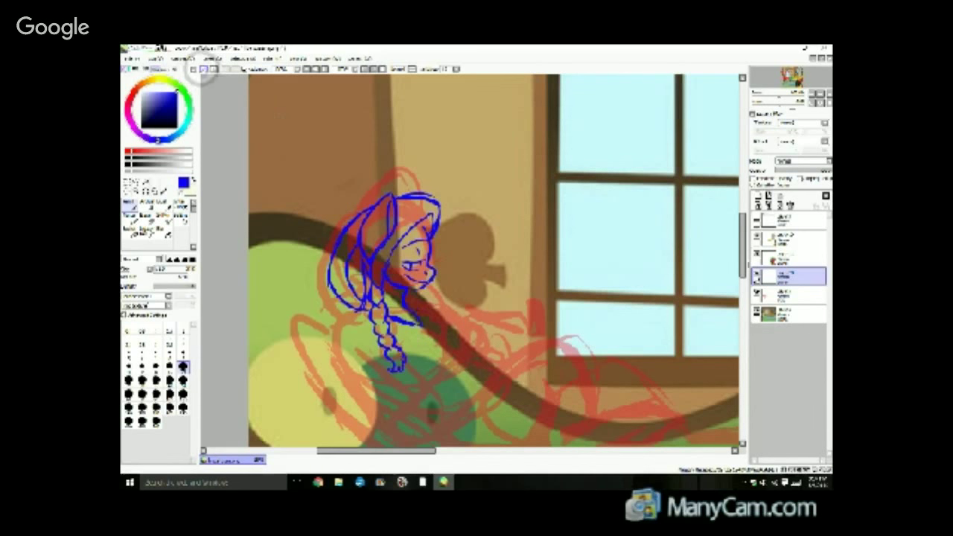
{"action": "left_click", "coordinate": [202, 68]}
{"action": "left_click", "coordinate": [203, 69]}
{"action": "left_click", "coordinate": [203, 69]}
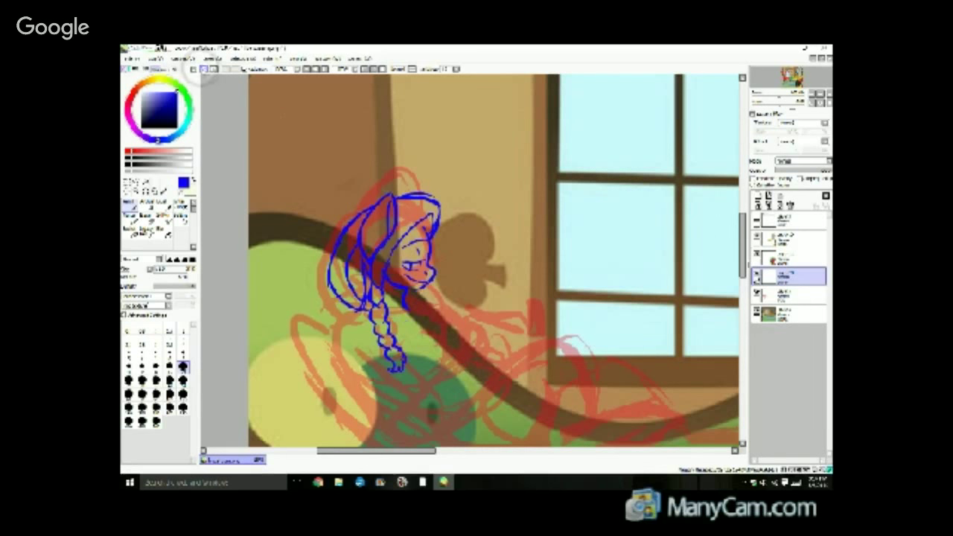
{"action": "mouse_move", "coordinate": [408, 307]}
{"action": "left_mouse_down"}
{"action": "mouse_move", "coordinate": [438, 320]}
{"action": "mouse_move", "coordinate": [410, 328]}
{"action": "left_mouse_up"}
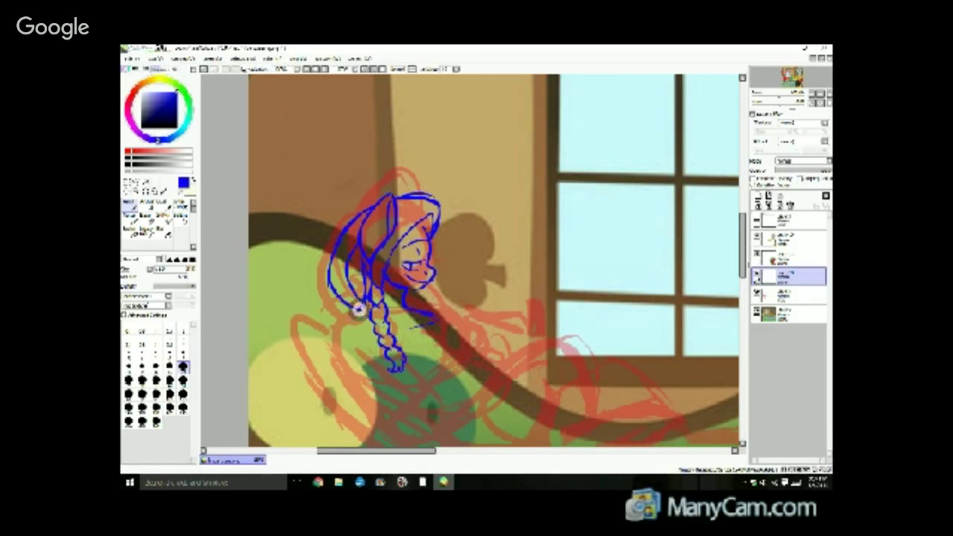
{"action": "mouse_move", "coordinate": [360, 311]}
{"action": "left_mouse_down"}
{"action": "mouse_move", "coordinate": [376, 327]}
{"action": "mouse_move", "coordinate": [412, 326]}
{"action": "left_mouse_up"}
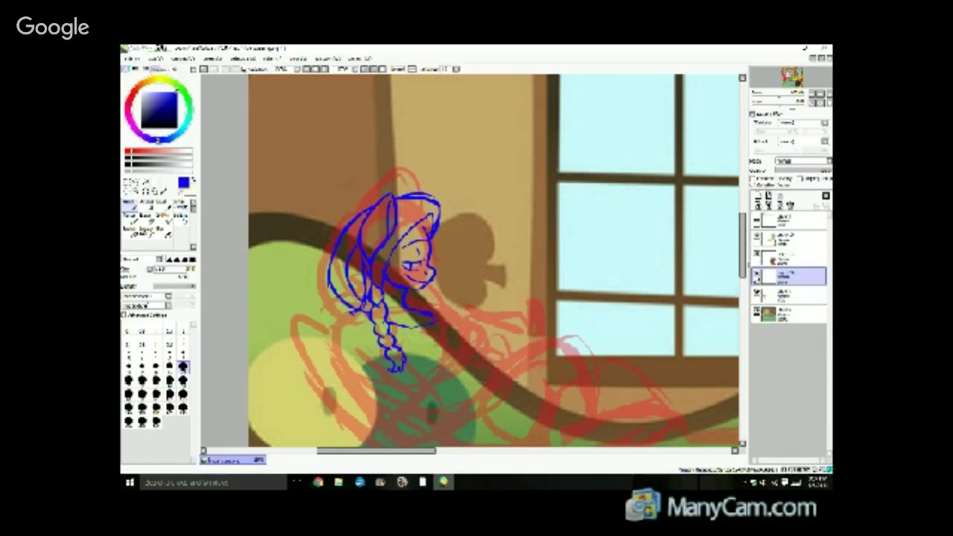
Draw the chest curve and the outstretched arm ending in a raised hand over the red sketch.
{"action": "mouse_move", "coordinate": [358, 319]}
{"action": "left_mouse_down"}
{"action": "mouse_move", "coordinate": [418, 344]}
{"action": "mouse_move", "coordinate": [433, 318]}
{"action": "mouse_move", "coordinate": [410, 308]}
{"action": "mouse_move", "coordinate": [455, 322]}
{"action": "left_mouse_up"}
{"action": "mouse_move", "coordinate": [436, 332]}
{"action": "left_mouse_down"}
{"action": "mouse_move", "coordinate": [442, 359]}
{"action": "mouse_move", "coordinate": [413, 350]}
{"action": "mouse_move", "coordinate": [448, 358]}
{"action": "left_mouse_up"}
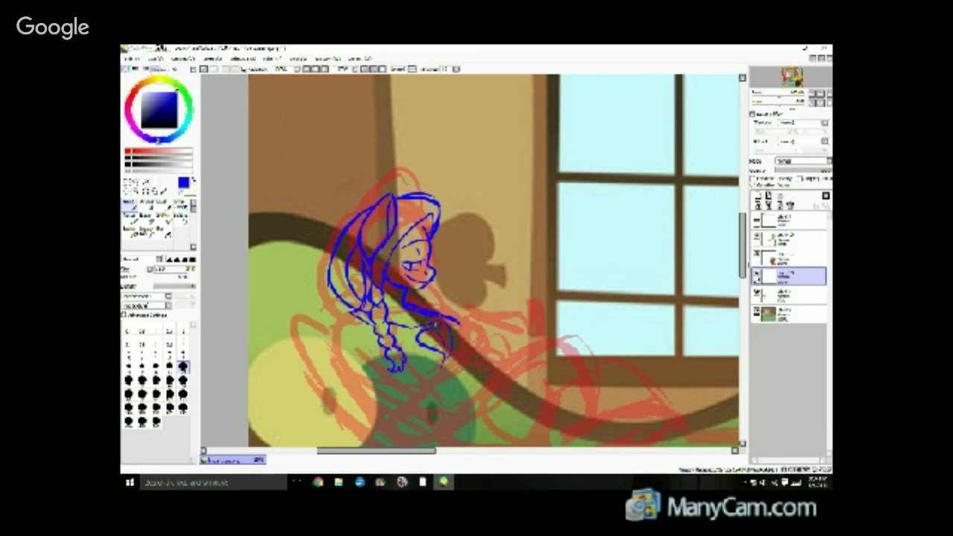
{"action": "mouse_move", "coordinate": [414, 289]}
{"action": "left_mouse_down"}
{"action": "mouse_move", "coordinate": [441, 306]}
{"action": "mouse_move", "coordinate": [421, 306]}
{"action": "left_mouse_up"}
{"action": "scroll", "coordinate": [734, 246], "scroll_direction": "down", "scroll_amount": 2}
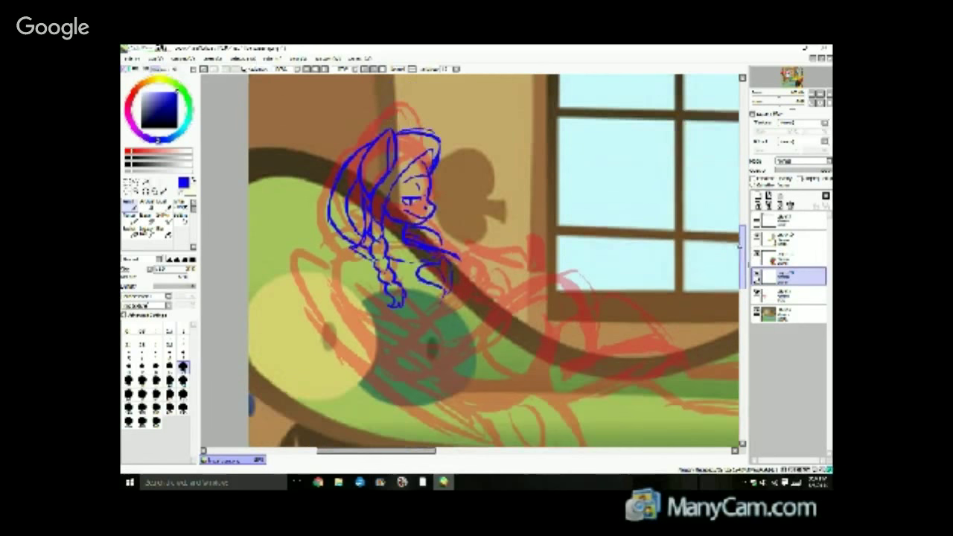
{"action": "mouse_move", "coordinate": [450, 260]}
{"action": "left_mouse_down"}
{"action": "mouse_move", "coordinate": [460, 298]}
{"action": "mouse_move", "coordinate": [519, 273]}
{"action": "mouse_move", "coordinate": [524, 244]}
{"action": "mouse_move", "coordinate": [521, 273]}
{"action": "mouse_move", "coordinate": [462, 274]}
{"action": "left_mouse_up"}
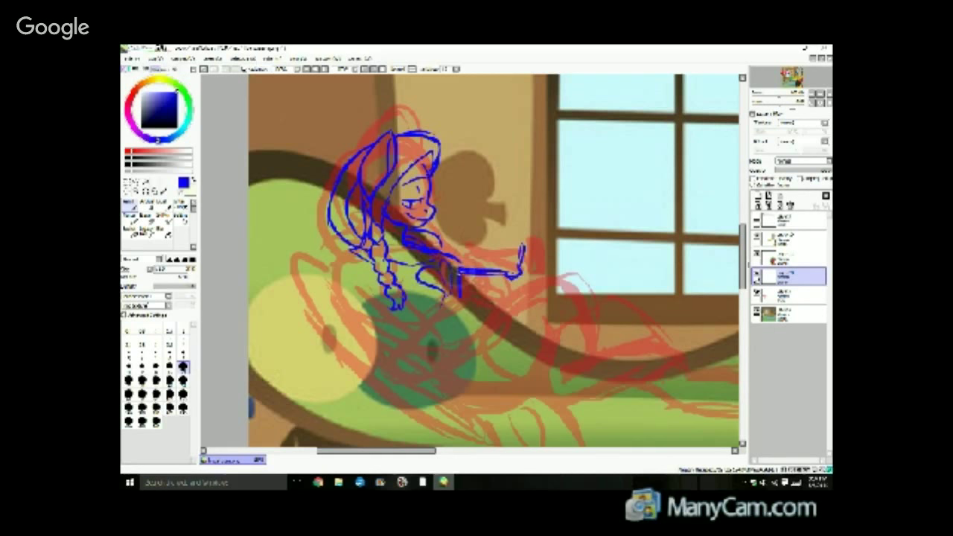
{"action": "mouse_move", "coordinate": [506, 275]}
{"action": "left_mouse_down"}
{"action": "mouse_move", "coordinate": [503, 297]}
{"action": "mouse_move", "coordinate": [522, 286]}
{"action": "mouse_move", "coordinate": [509, 240]}
{"action": "mouse_move", "coordinate": [500, 260]}
{"action": "mouse_move", "coordinate": [456, 263]}
{"action": "left_mouse_up"}
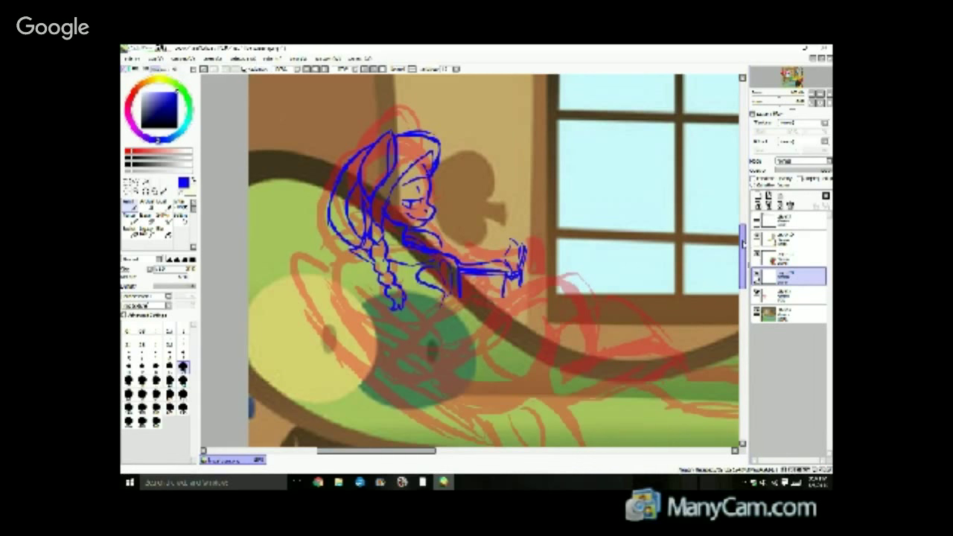
Outline the rounded lower body, sweeping from the back around the underside and up below the outstretched arm.
{"action": "left_click_drag", "start_coordinate": [743, 242], "coordinate": [719, 246]}
{"action": "left_click_drag", "start_coordinate": [460, 281], "coordinate": [411, 322]}
{"action": "mouse_move", "coordinate": [461, 281]}
{"action": "left_mouse_down"}
{"action": "mouse_move", "coordinate": [503, 280]}
{"action": "mouse_move", "coordinate": [484, 293]}
{"action": "left_mouse_up"}
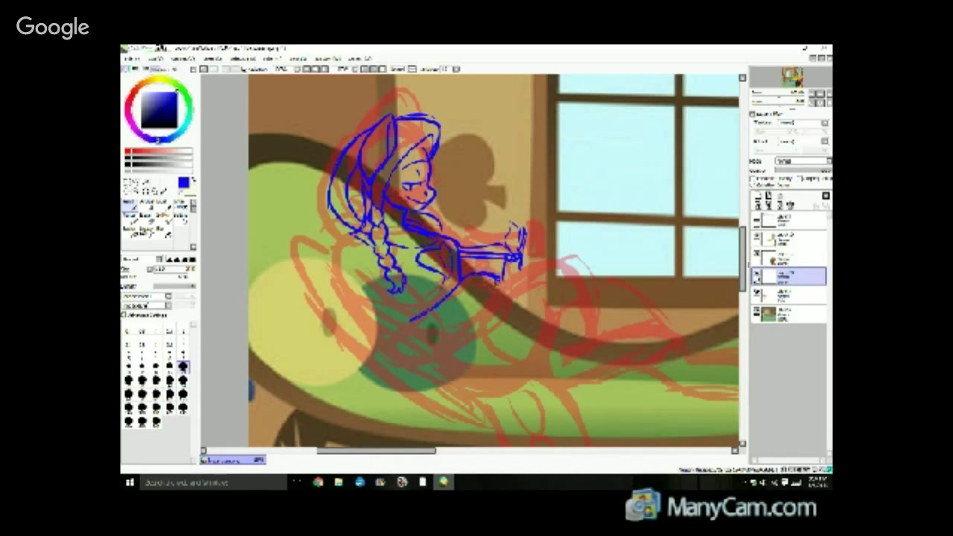
{"action": "mouse_move", "coordinate": [514, 265]}
{"action": "left_mouse_down"}
{"action": "mouse_move", "coordinate": [497, 280]}
{"action": "mouse_move", "coordinate": [489, 317]}
{"action": "mouse_move", "coordinate": [399, 358]}
{"action": "mouse_move", "coordinate": [452, 342]}
{"action": "mouse_move", "coordinate": [419, 361]}
{"action": "left_mouse_up"}
{"action": "left_click", "coordinate": [148, 220]}
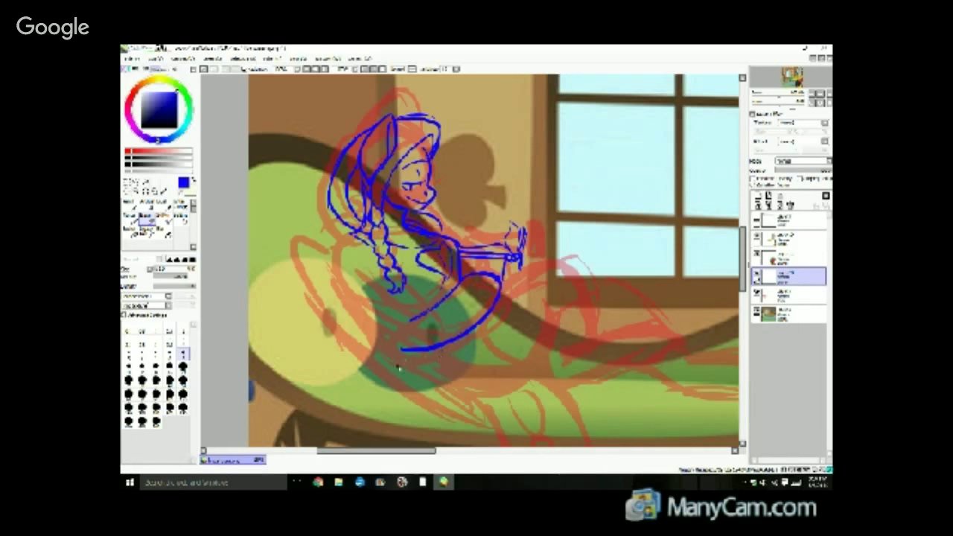
{"action": "key", "text": "n"}
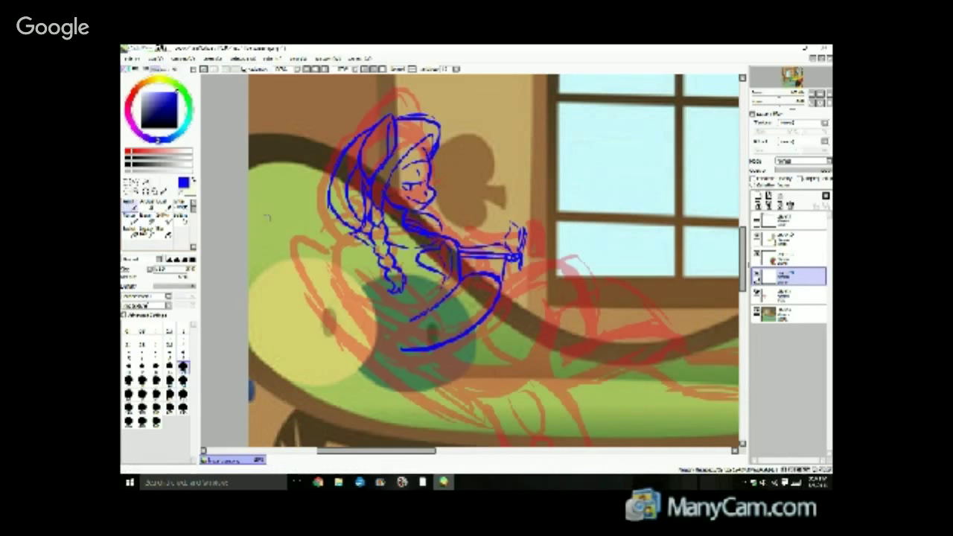
{"action": "mouse_move", "coordinate": [347, 235]}
{"action": "left_mouse_down"}
{"action": "mouse_move", "coordinate": [371, 318]}
{"action": "mouse_move", "coordinate": [364, 312]}
{"action": "mouse_move", "coordinate": [406, 350]}
{"action": "left_mouse_up"}
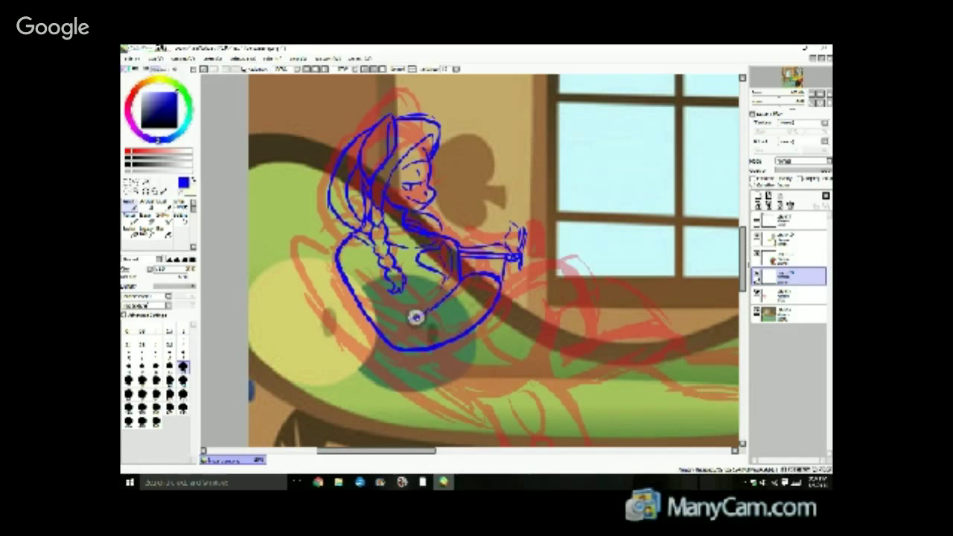
Draw the inner body lines beneath the braid and add cross bands on the rounded lower body, erasing the excess stroke.
{"action": "left_click_drag", "start_coordinate": [380, 273], "coordinate": [406, 319]}
{"action": "left_click_drag", "start_coordinate": [357, 252], "coordinate": [366, 260]}
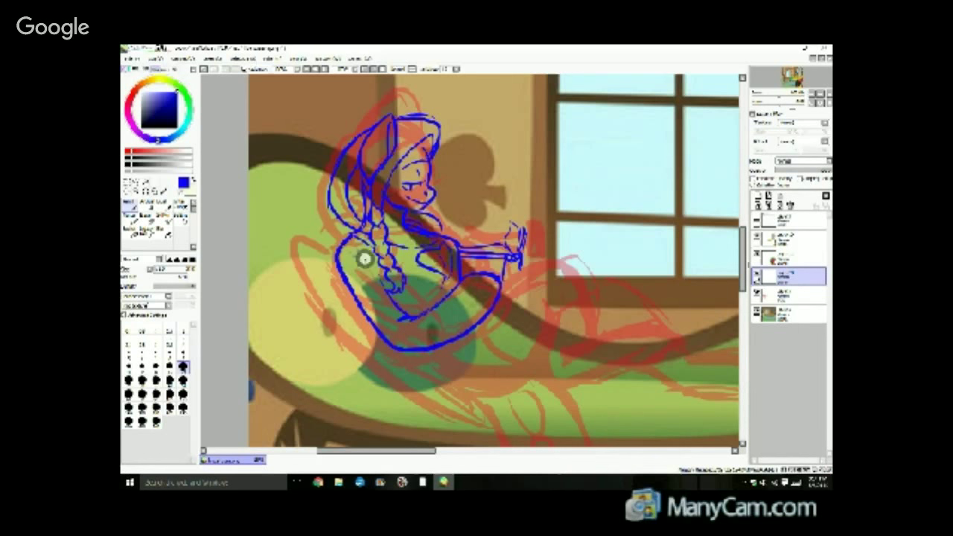
{"action": "left_click_drag", "start_coordinate": [404, 286], "coordinate": [406, 319]}
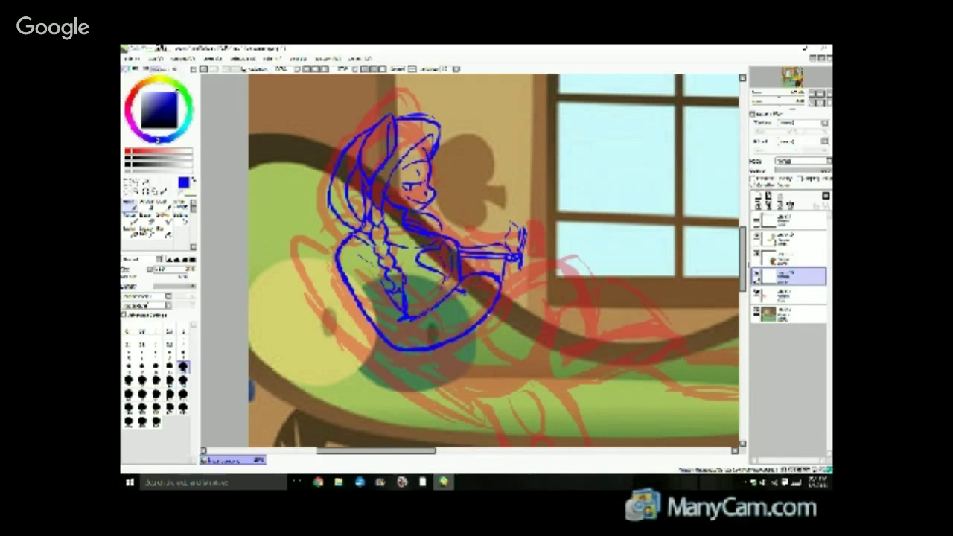
{"action": "mouse_move", "coordinate": [439, 306]}
{"action": "left_mouse_down"}
{"action": "mouse_move", "coordinate": [473, 335]}
{"action": "mouse_move", "coordinate": [490, 318]}
{"action": "mouse_move", "coordinate": [472, 333]}
{"action": "mouse_move", "coordinate": [466, 312]}
{"action": "left_mouse_up"}
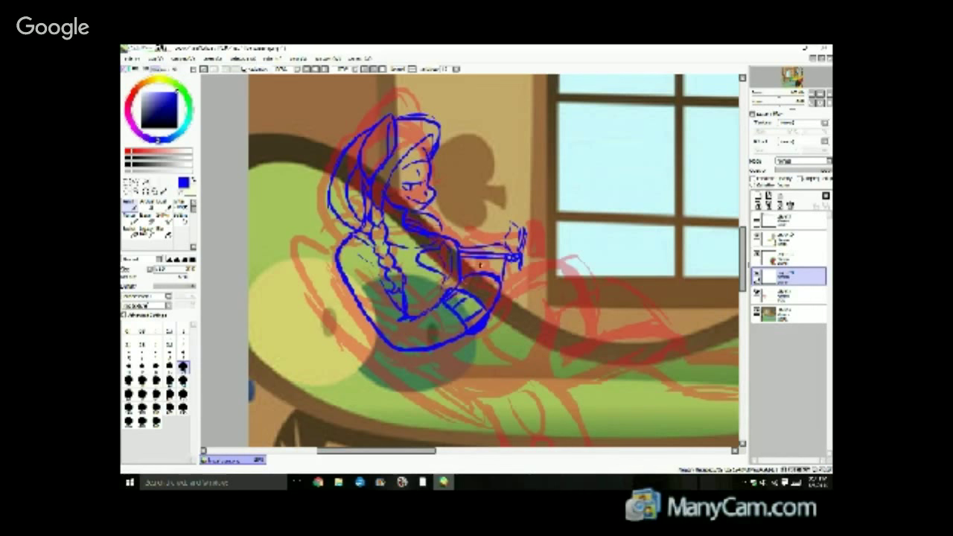
{"action": "left_click", "coordinate": [147, 220]}
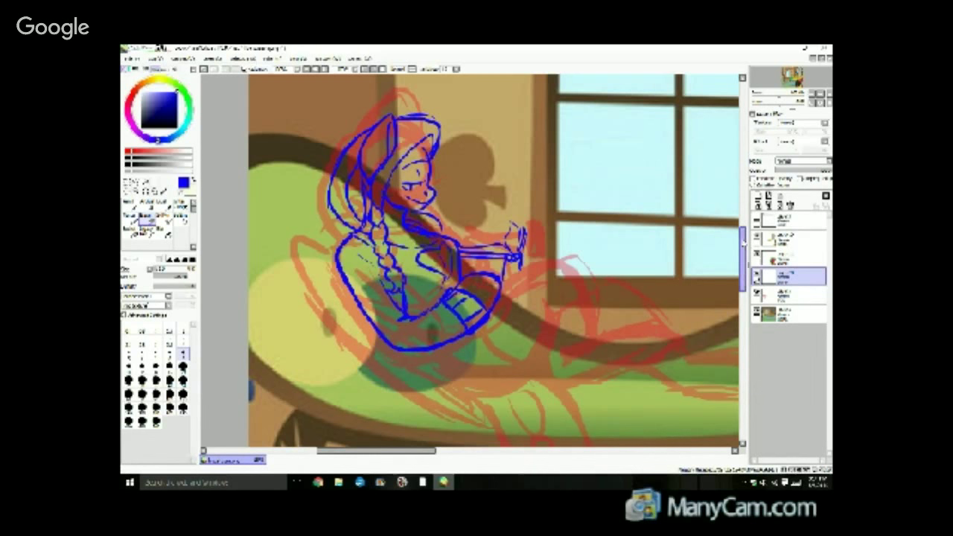
{"action": "left_click_drag", "start_coordinate": [743, 250], "coordinate": [698, 233]}
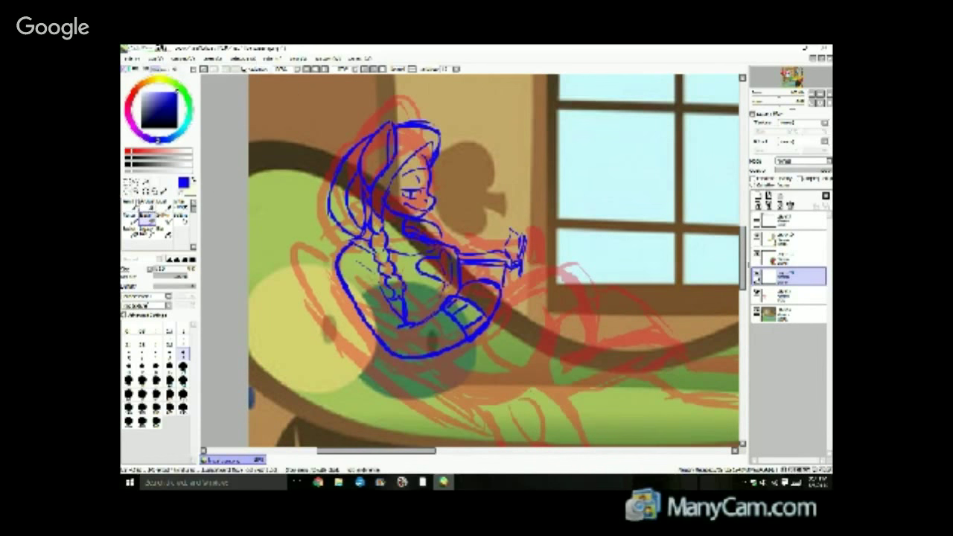
Draw the top edge of the tail at the sofa seat and the upper braid links hanging down its middle.
{"action": "left_click", "coordinate": [131, 206]}
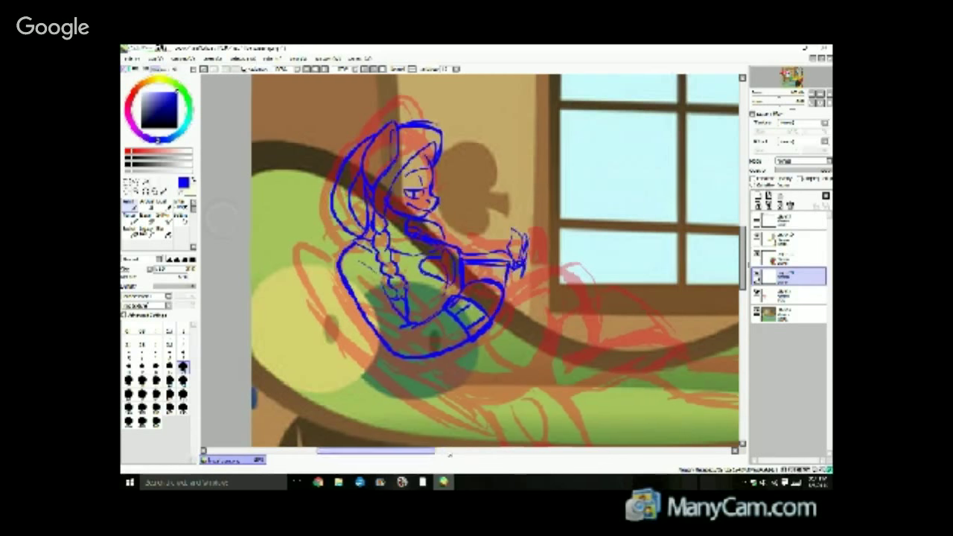
{"action": "left_click_drag", "start_coordinate": [444, 448], "coordinate": [463, 448]}
{"action": "left_click_drag", "start_coordinate": [743, 274], "coordinate": [744, 291]}
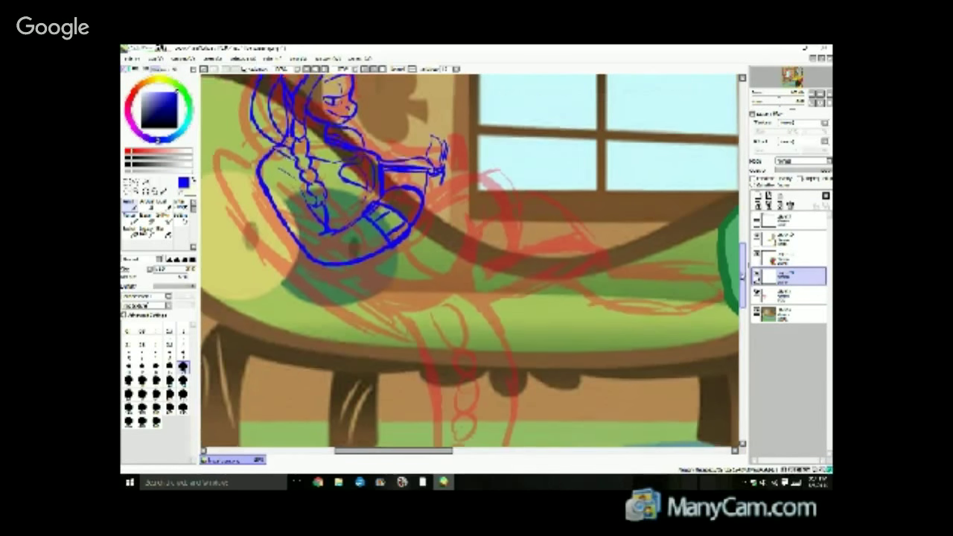
{"action": "mouse_move", "coordinate": [386, 300]}
{"action": "left_mouse_down"}
{"action": "mouse_move", "coordinate": [444, 288]}
{"action": "mouse_move", "coordinate": [447, 336]}
{"action": "left_mouse_up"}
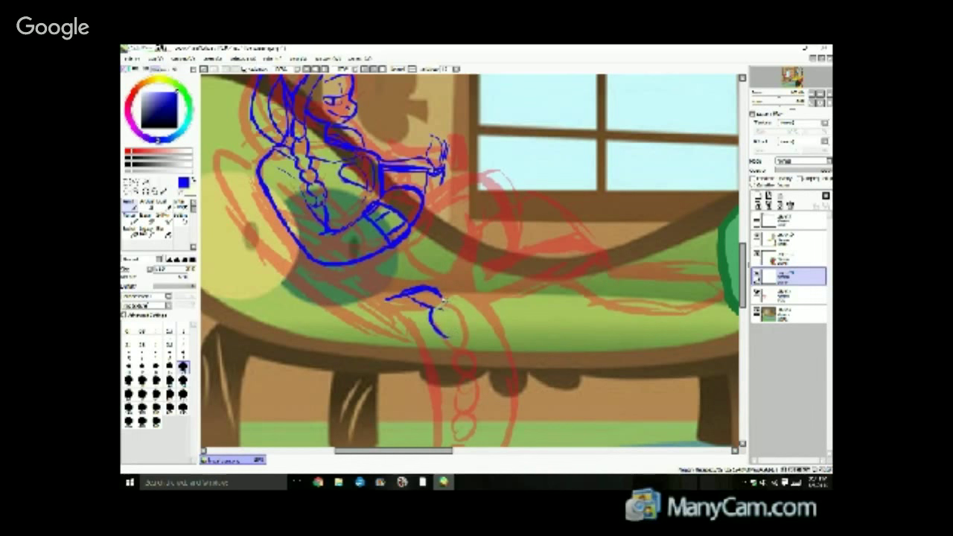
{"action": "mouse_move", "coordinate": [442, 298]}
{"action": "left_mouse_down"}
{"action": "mouse_move", "coordinate": [459, 314]}
{"action": "mouse_move", "coordinate": [461, 365]}
{"action": "left_mouse_up"}
{"action": "mouse_move", "coordinate": [456, 331]}
{"action": "left_mouse_down"}
{"action": "mouse_move", "coordinate": [462, 371]}
{"action": "mouse_move", "coordinate": [452, 368]}
{"action": "mouse_move", "coordinate": [452, 376]}
{"action": "mouse_move", "coordinate": [465, 373]}
{"action": "mouse_move", "coordinate": [465, 362]}
{"action": "mouse_move", "coordinate": [476, 382]}
{"action": "mouse_move", "coordinate": [458, 385]}
{"action": "mouse_move", "coordinate": [456, 400]}
{"action": "mouse_move", "coordinate": [474, 394]}
{"action": "mouse_move", "coordinate": [453, 420]}
{"action": "mouse_move", "coordinate": [458, 407]}
{"action": "mouse_move", "coordinate": [460, 435]}
{"action": "mouse_move", "coordinate": [475, 412]}
{"action": "mouse_move", "coordinate": [462, 430]}
{"action": "left_mouse_up"}
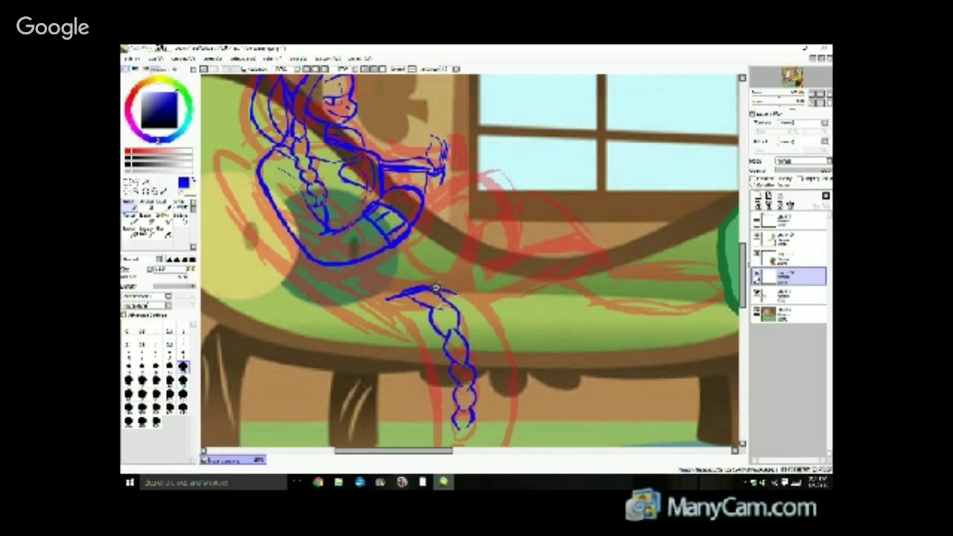
Outline both upper sides of the tail where it drapes over the sofa's front edge.
{"action": "left_click_drag", "start_coordinate": [445, 289], "coordinate": [496, 316]}
{"action": "mouse_move", "coordinate": [456, 291]}
{"action": "left_mouse_down"}
{"action": "mouse_move", "coordinate": [487, 311]}
{"action": "mouse_move", "coordinate": [502, 346]}
{"action": "left_mouse_up"}
{"action": "left_click_drag", "start_coordinate": [479, 301], "coordinate": [513, 372]}
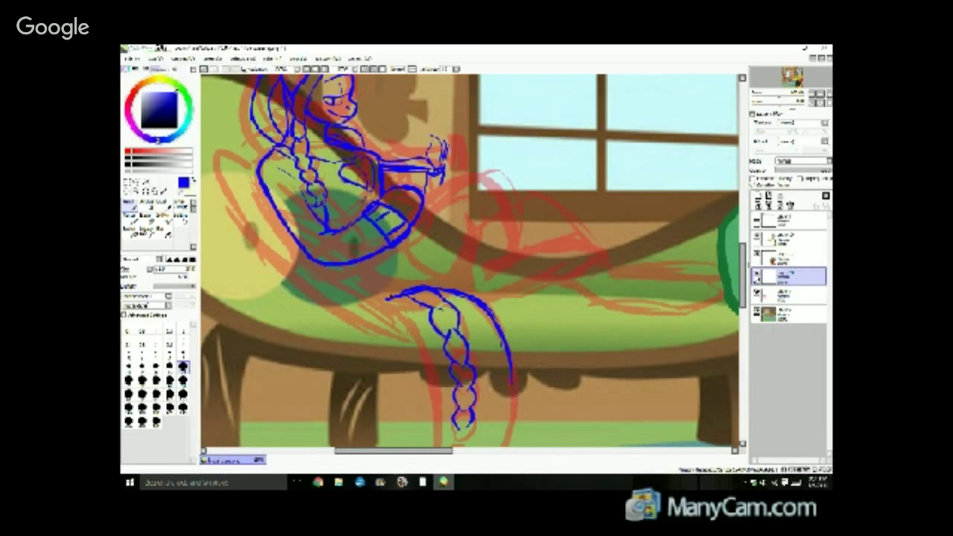
{"action": "mouse_move", "coordinate": [388, 303]}
{"action": "left_mouse_down"}
{"action": "mouse_move", "coordinate": [406, 320]}
{"action": "mouse_move", "coordinate": [427, 380]}
{"action": "left_mouse_up"}
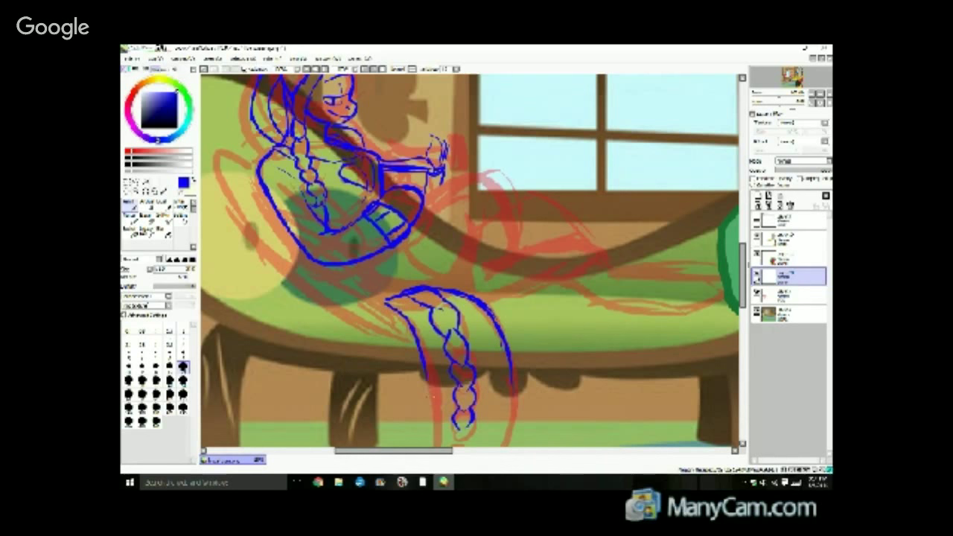
Outline the lower tail down to the rug, curving it sideways into a jagged tip.
{"action": "left_click_drag", "start_coordinate": [743, 281], "coordinate": [743, 305]}
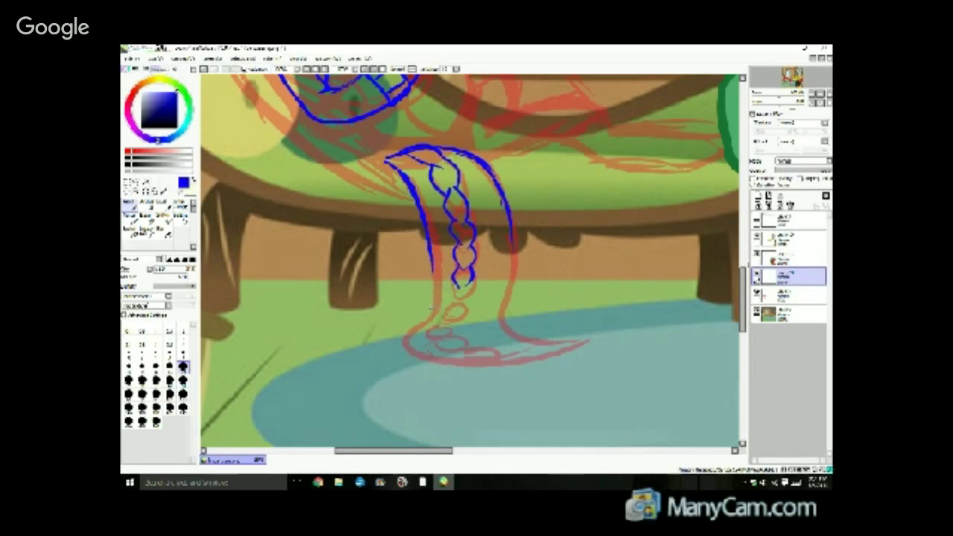
{"action": "mouse_move", "coordinate": [429, 246]}
{"action": "left_mouse_down"}
{"action": "mouse_move", "coordinate": [436, 277]}
{"action": "mouse_move", "coordinate": [409, 334]}
{"action": "mouse_move", "coordinate": [421, 368]}
{"action": "mouse_move", "coordinate": [574, 363]}
{"action": "left_mouse_up"}
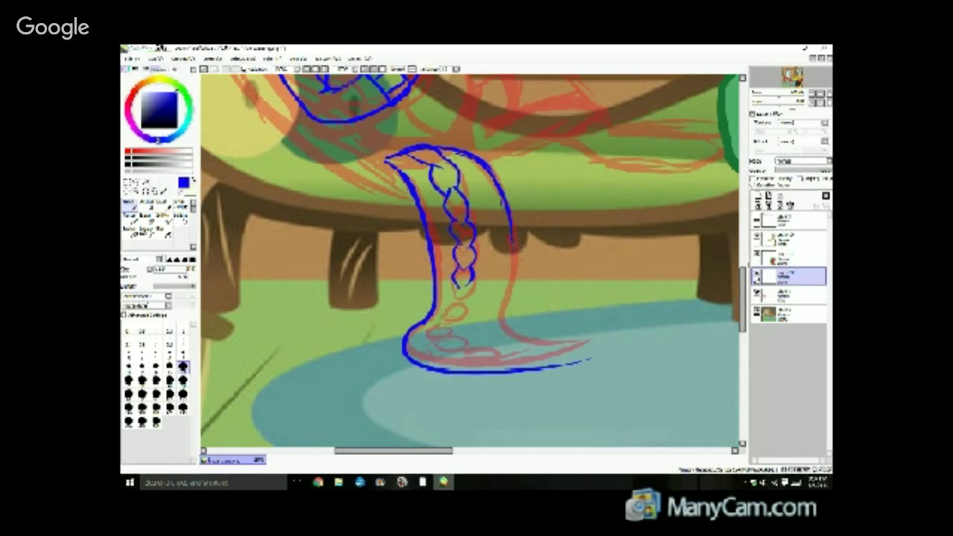
{"action": "mouse_move", "coordinate": [513, 242]}
{"action": "left_mouse_down"}
{"action": "mouse_move", "coordinate": [501, 324]}
{"action": "mouse_move", "coordinate": [555, 344]}
{"action": "mouse_move", "coordinate": [585, 333]}
{"action": "mouse_move", "coordinate": [566, 350]}
{"action": "mouse_move", "coordinate": [574, 362]}
{"action": "mouse_move", "coordinate": [553, 368]}
{"action": "mouse_move", "coordinate": [581, 355]}
{"action": "left_mouse_up"}
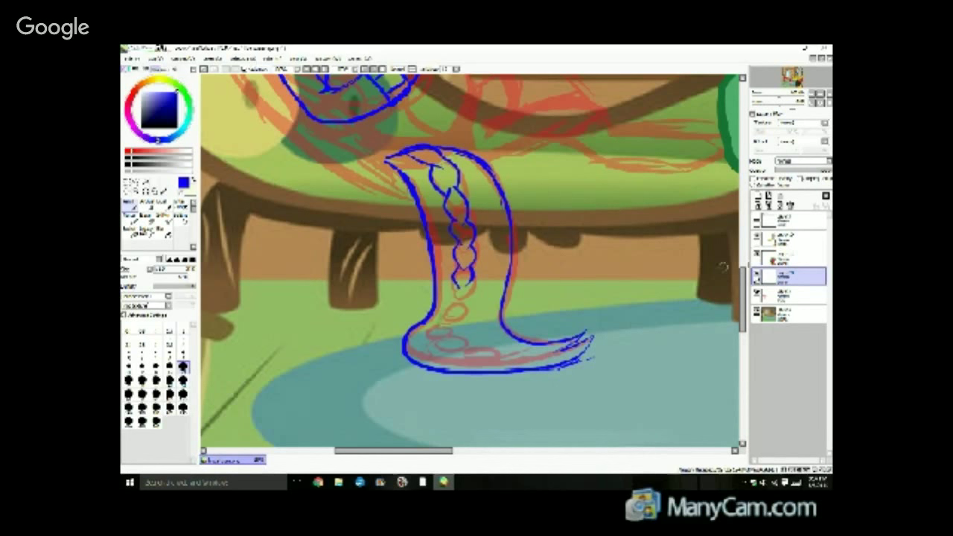
{"action": "left_click_drag", "start_coordinate": [744, 278], "coordinate": [744, 277]}
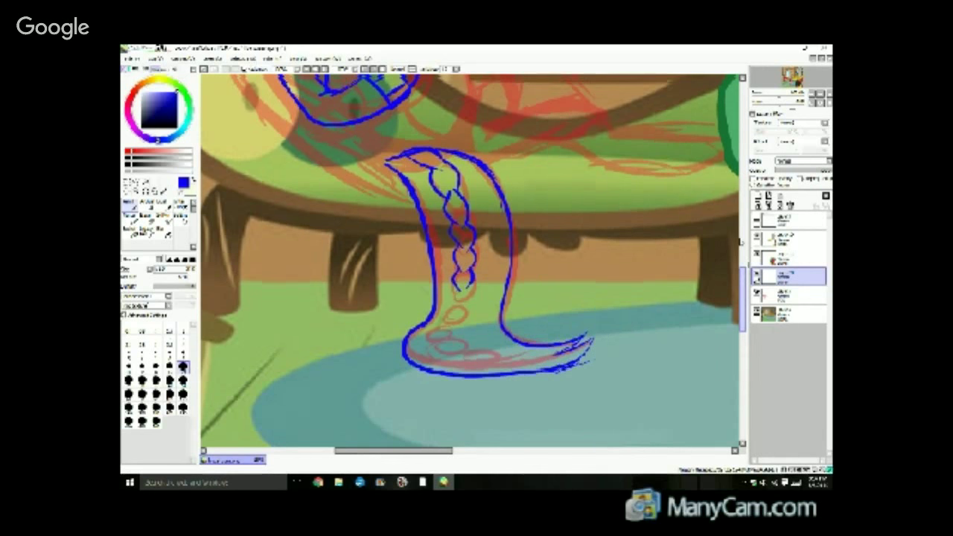
Continue the tail's braid along its bend onto the rug and erase the excess at the braid's end.
{"action": "left_click_drag", "start_coordinate": [741, 242], "coordinate": [739, 272]}
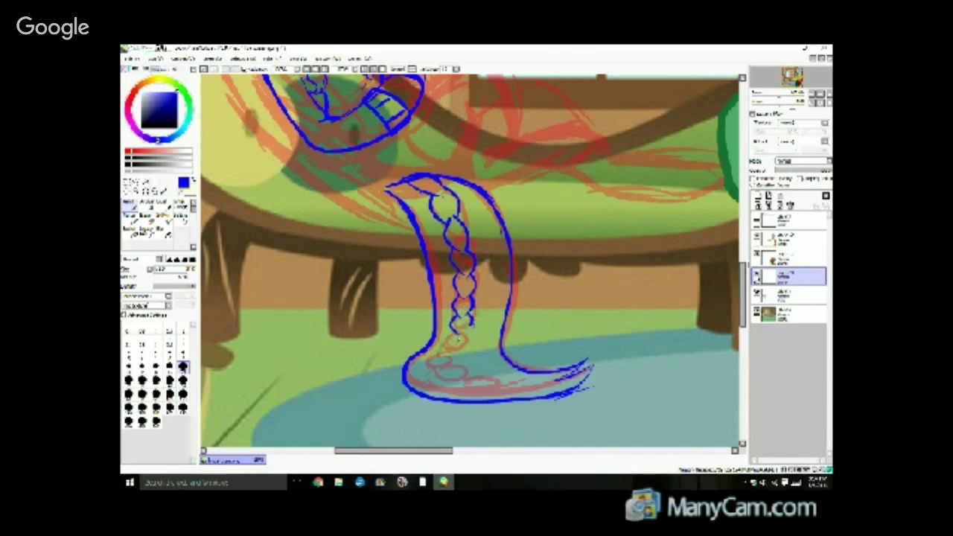
{"action": "mouse_move", "coordinate": [453, 331]}
{"action": "left_mouse_down"}
{"action": "mouse_move", "coordinate": [452, 354]}
{"action": "mouse_move", "coordinate": [448, 345]}
{"action": "mouse_move", "coordinate": [437, 354]}
{"action": "mouse_move", "coordinate": [454, 359]}
{"action": "mouse_move", "coordinate": [437, 359]}
{"action": "mouse_move", "coordinate": [433, 374]}
{"action": "mouse_move", "coordinate": [449, 360]}
{"action": "mouse_move", "coordinate": [455, 368]}
{"action": "mouse_move", "coordinate": [441, 373]}
{"action": "mouse_move", "coordinate": [445, 383]}
{"action": "mouse_move", "coordinate": [461, 378]}
{"action": "mouse_move", "coordinate": [453, 368]}
{"action": "mouse_move", "coordinate": [484, 371]}
{"action": "mouse_move", "coordinate": [457, 384]}
{"action": "mouse_move", "coordinate": [504, 381]}
{"action": "left_mouse_up"}
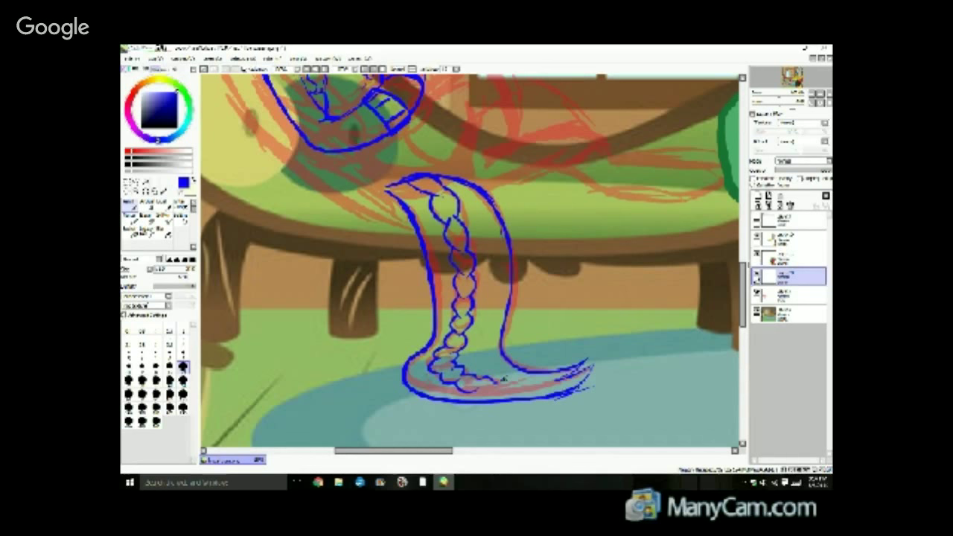
{"action": "left_click", "coordinate": [147, 220]}
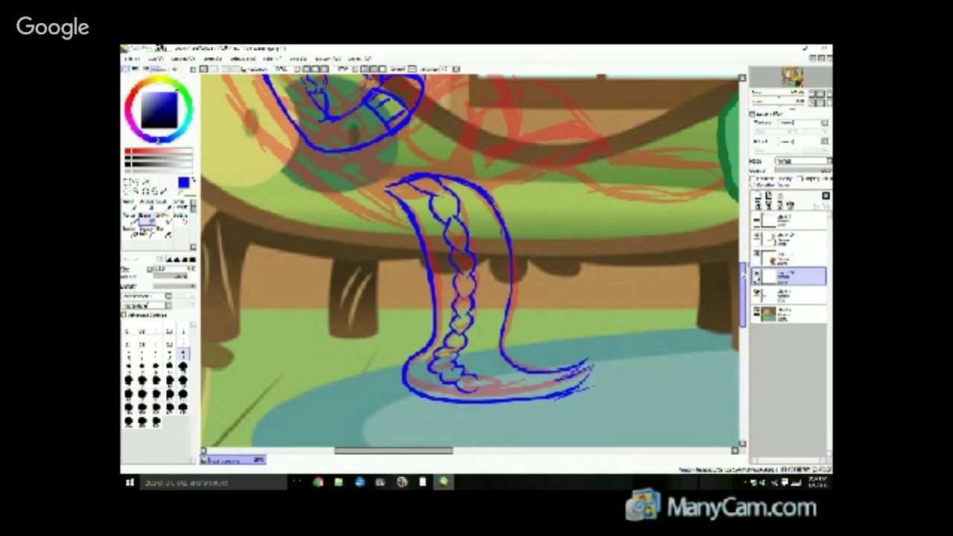
{"action": "mouse_move", "coordinate": [742, 274]}
{"action": "left_mouse_down"}
{"action": "mouse_move", "coordinate": [737, 236]}
{"action": "mouse_move", "coordinate": [734, 281]}
{"action": "mouse_move", "coordinate": [734, 226]}
{"action": "left_mouse_up"}
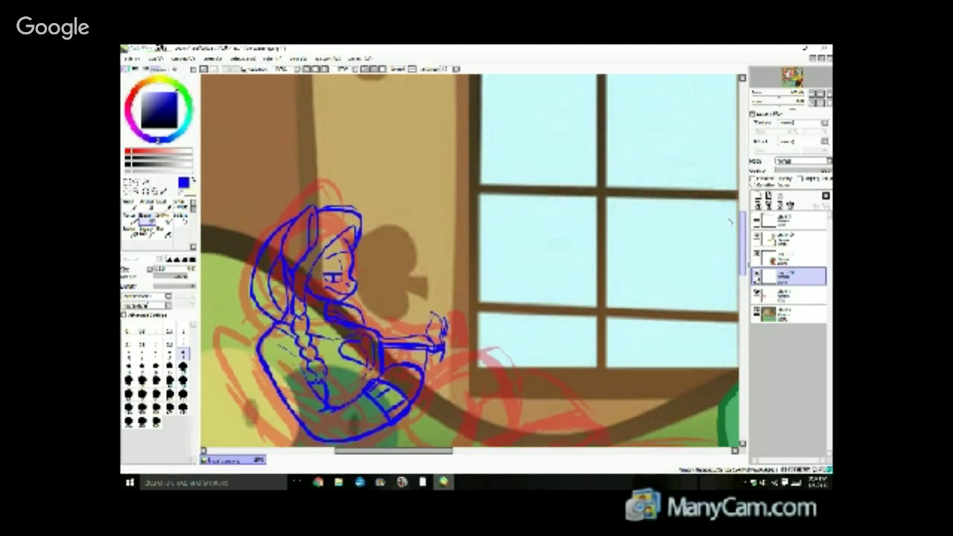
Draw the waist and hip from below the knotted top to the tail, and the underside of the bent leg's thigh.
{"action": "scroll", "coordinate": [728, 224], "scroll_direction": "down", "scroll_amount": 4}
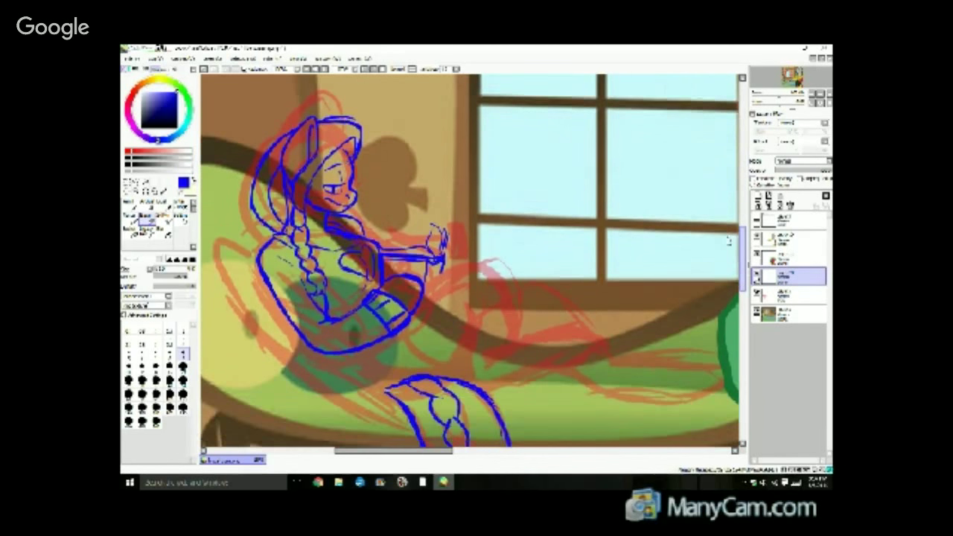
{"action": "scroll", "coordinate": [719, 254], "scroll_direction": "down", "scroll_amount": 4}
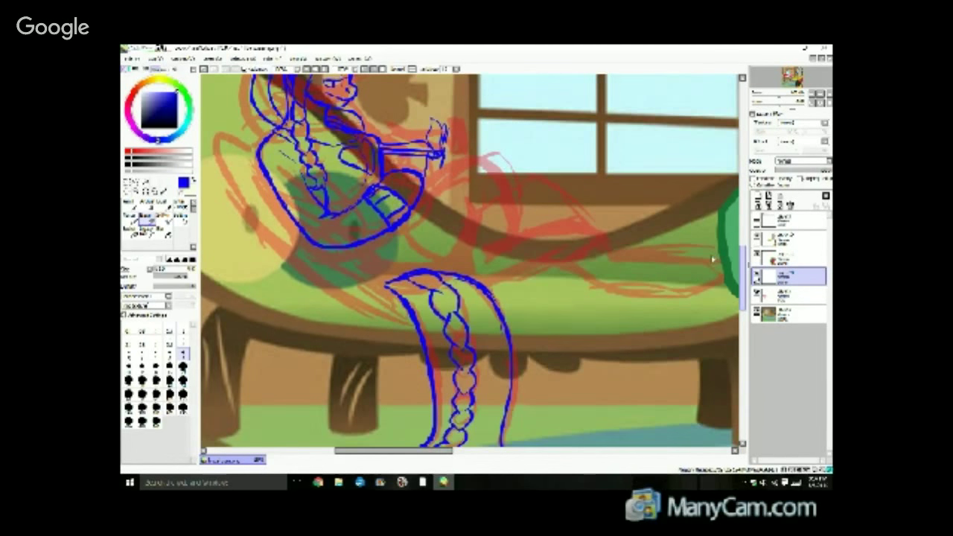
{"action": "scroll", "coordinate": [711, 264], "scroll_direction": "down", "scroll_amount": 5}
{"action": "scroll", "coordinate": [704, 274], "scroll_direction": "up", "scroll_amount": 3}
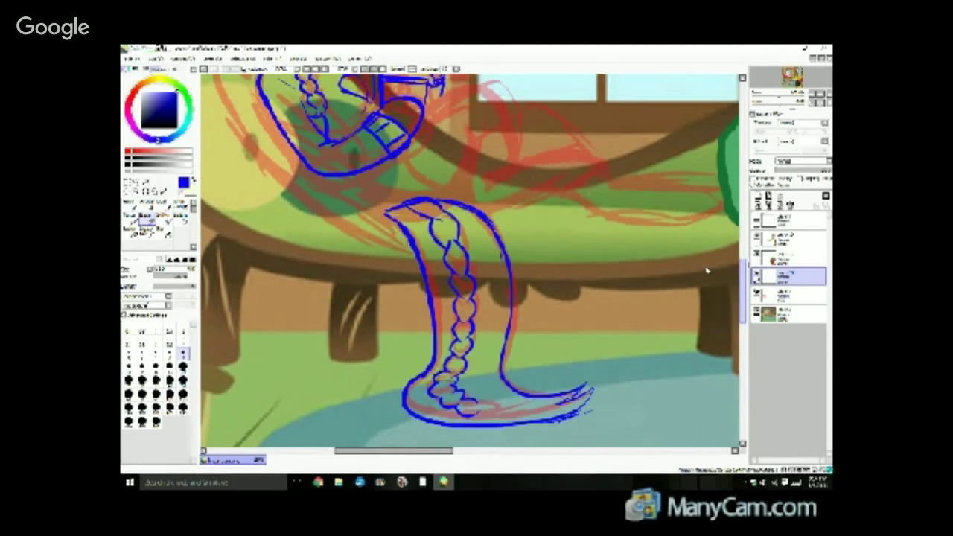
{"action": "scroll", "coordinate": [708, 270], "scroll_direction": "up", "scroll_amount": 6}
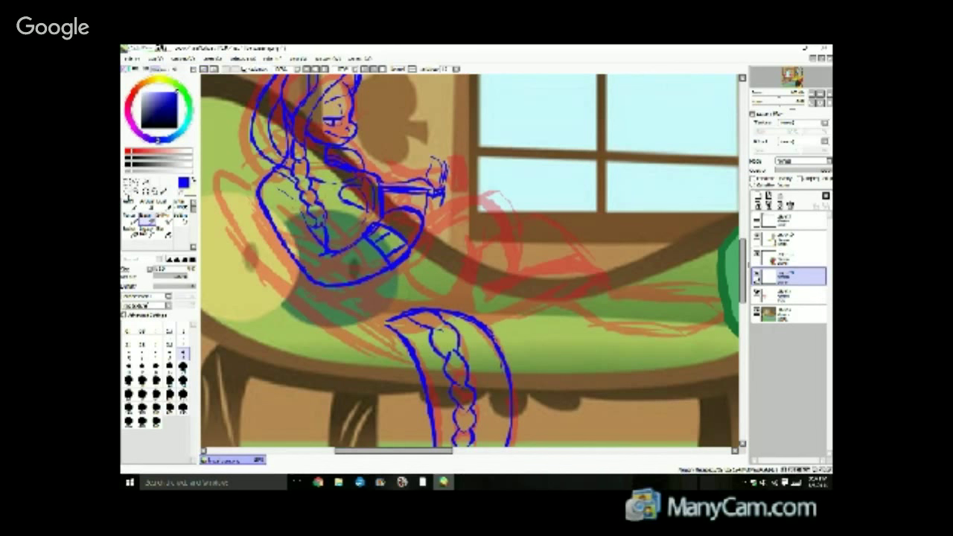
{"action": "left_click", "coordinate": [129, 206]}
{"action": "mouse_move", "coordinate": [375, 281]}
{"action": "left_mouse_down"}
{"action": "mouse_move", "coordinate": [398, 289]}
{"action": "mouse_move", "coordinate": [409, 253]}
{"action": "mouse_move", "coordinate": [388, 289]}
{"action": "mouse_move", "coordinate": [358, 303]}
{"action": "mouse_move", "coordinate": [355, 292]}
{"action": "mouse_move", "coordinate": [379, 320]}
{"action": "mouse_move", "coordinate": [359, 303]}
{"action": "mouse_move", "coordinate": [374, 288]}
{"action": "mouse_move", "coordinate": [358, 302]}
{"action": "left_mouse_up"}
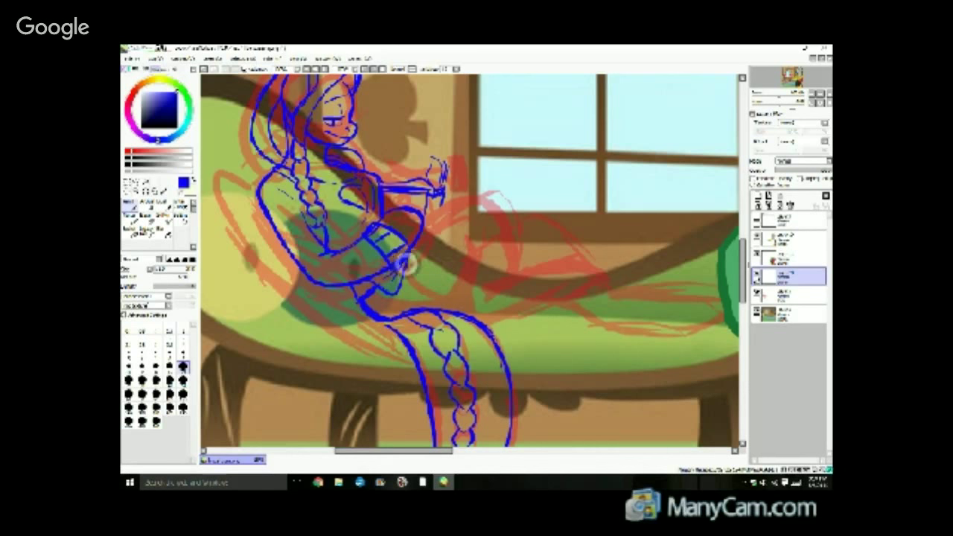
{"action": "mouse_move", "coordinate": [415, 280]}
{"action": "left_mouse_down"}
{"action": "mouse_move", "coordinate": [453, 302]}
{"action": "mouse_move", "coordinate": [466, 278]}
{"action": "mouse_move", "coordinate": [453, 307]}
{"action": "left_mouse_up"}
{"action": "key", "text": "ctrl+z"}
{"action": "key", "text": "ctrl+z"}
{"action": "left_click_drag", "start_coordinate": [470, 237], "coordinate": [452, 307]}
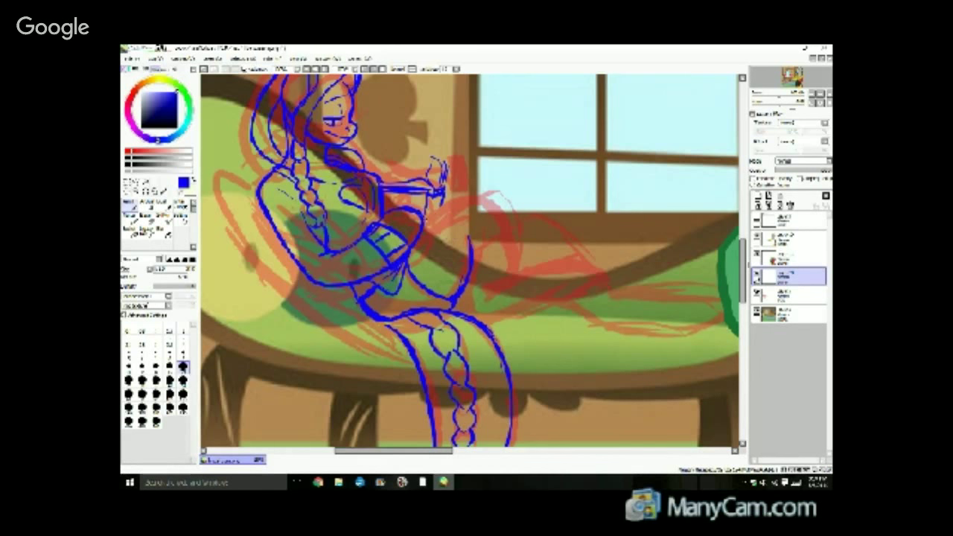
Draw the raised knee and outline the bent leg's lower part, ending in a pointed hoof on the sofa.
{"action": "mouse_move", "coordinate": [444, 195]}
{"action": "left_mouse_down"}
{"action": "mouse_move", "coordinate": [503, 203]}
{"action": "mouse_move", "coordinate": [509, 270]}
{"action": "left_mouse_up"}
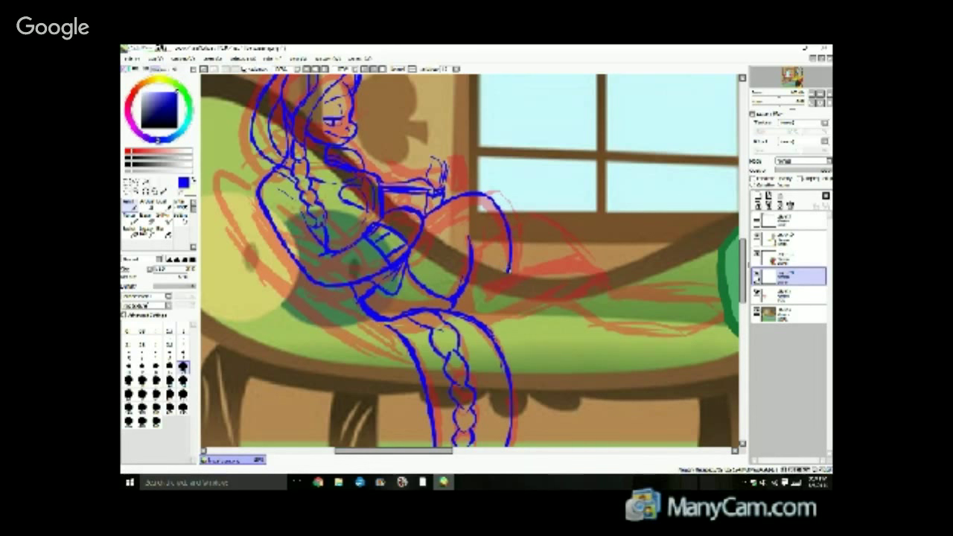
{"action": "mouse_move", "coordinate": [505, 274]}
{"action": "left_mouse_down"}
{"action": "mouse_move", "coordinate": [560, 255]}
{"action": "mouse_move", "coordinate": [597, 266]}
{"action": "mouse_move", "coordinate": [572, 291]}
{"action": "mouse_move", "coordinate": [477, 317]}
{"action": "mouse_move", "coordinate": [459, 292]}
{"action": "left_mouse_up"}
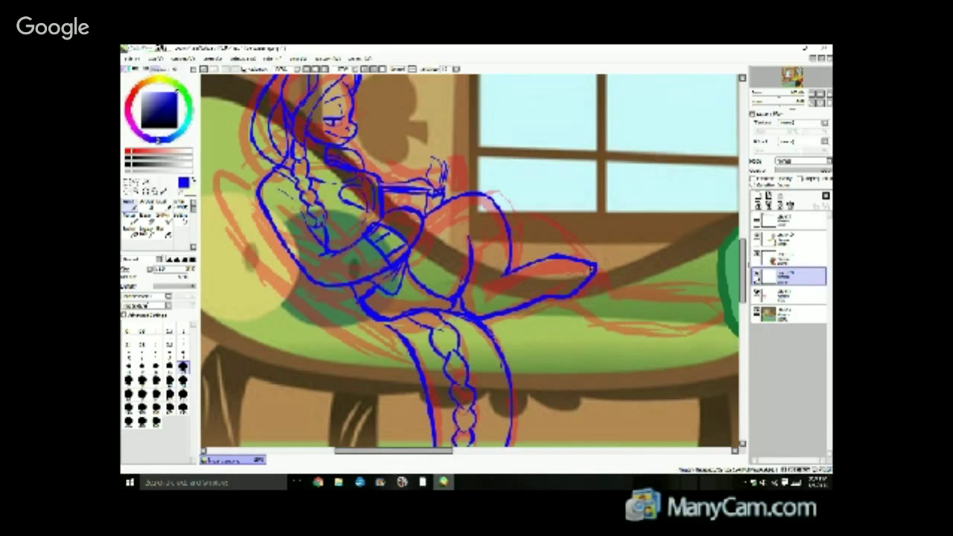
{"action": "left_click_drag", "start_coordinate": [564, 295], "coordinate": [590, 266]}
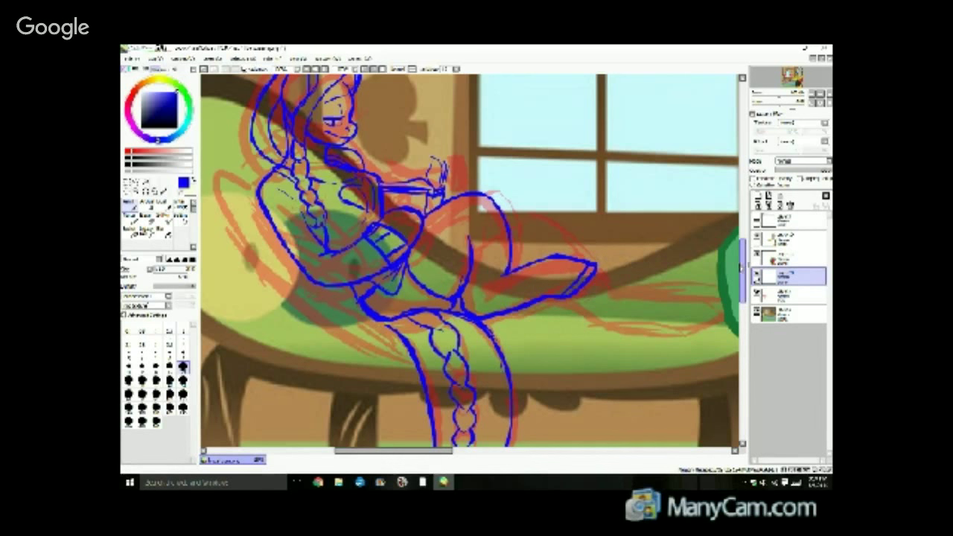
Outline the long folded wing shape behind the character's back, with its layered tips pointing down toward the tail.
{"action": "mouse_move", "coordinate": [746, 266]}
{"action": "left_mouse_down"}
{"action": "mouse_move", "coordinate": [745, 246]}
{"action": "mouse_move", "coordinate": [730, 294]}
{"action": "mouse_move", "coordinate": [732, 258]}
{"action": "left_mouse_up"}
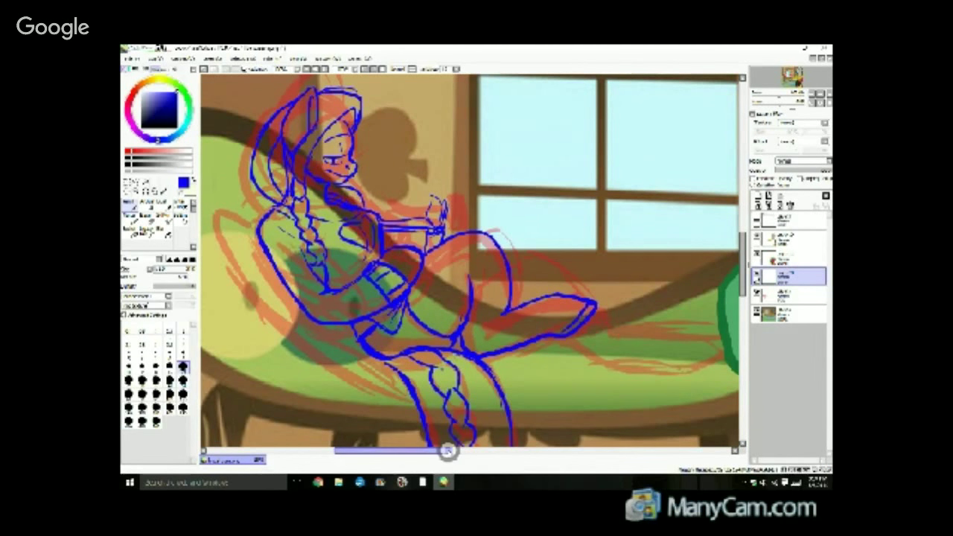
{"action": "mouse_move", "coordinate": [448, 452]}
{"action": "left_mouse_down"}
{"action": "mouse_move", "coordinate": [467, 450]}
{"action": "mouse_move", "coordinate": [430, 439]}
{"action": "left_mouse_up"}
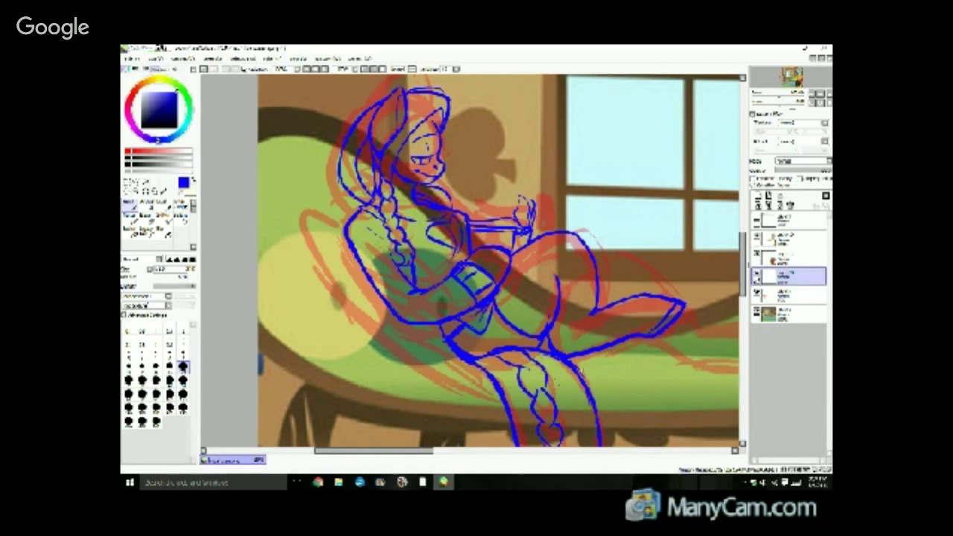
{"action": "scroll", "coordinate": [730, 300], "scroll_direction": "down", "scroll_amount": 3}
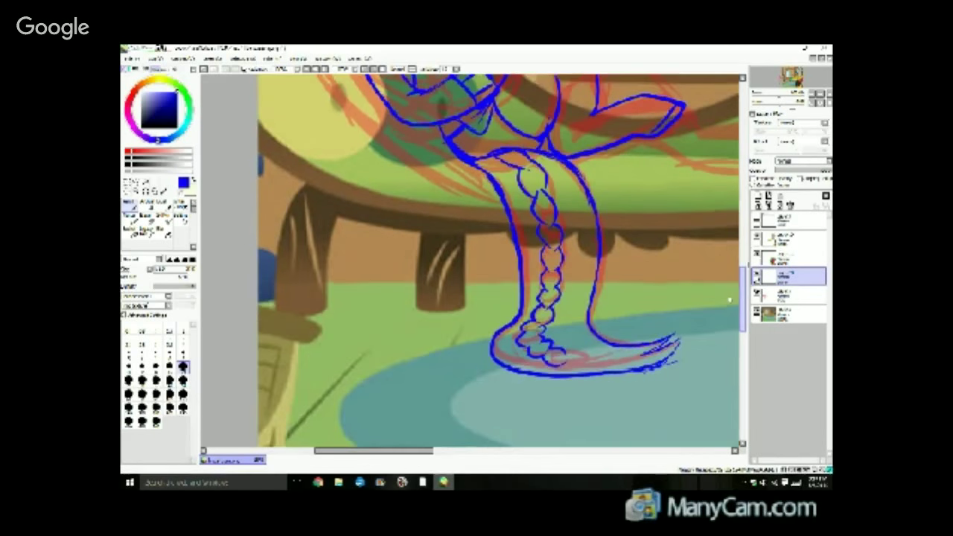
{"action": "scroll", "coordinate": [730, 299], "scroll_direction": "up", "scroll_amount": 4}
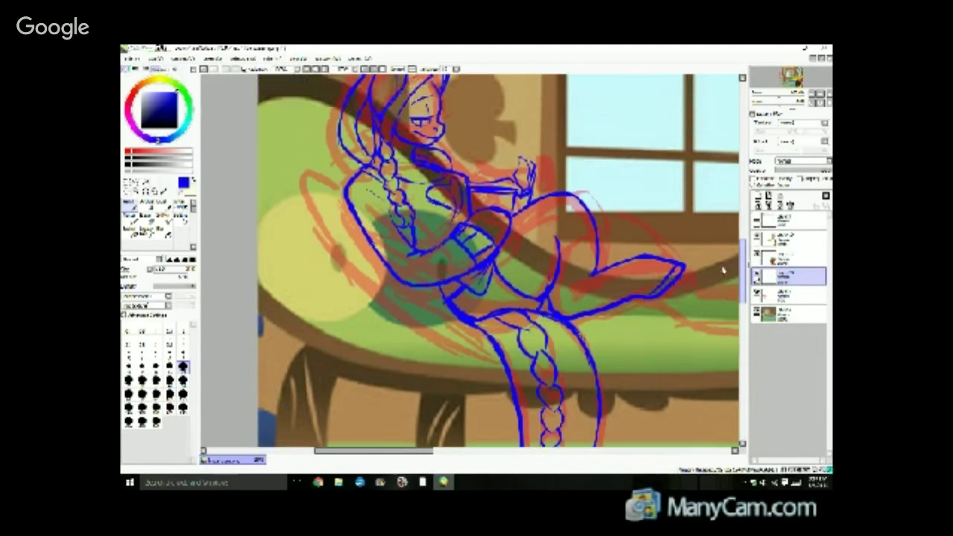
{"action": "scroll", "coordinate": [718, 249], "scroll_direction": "down", "scroll_amount": 2}
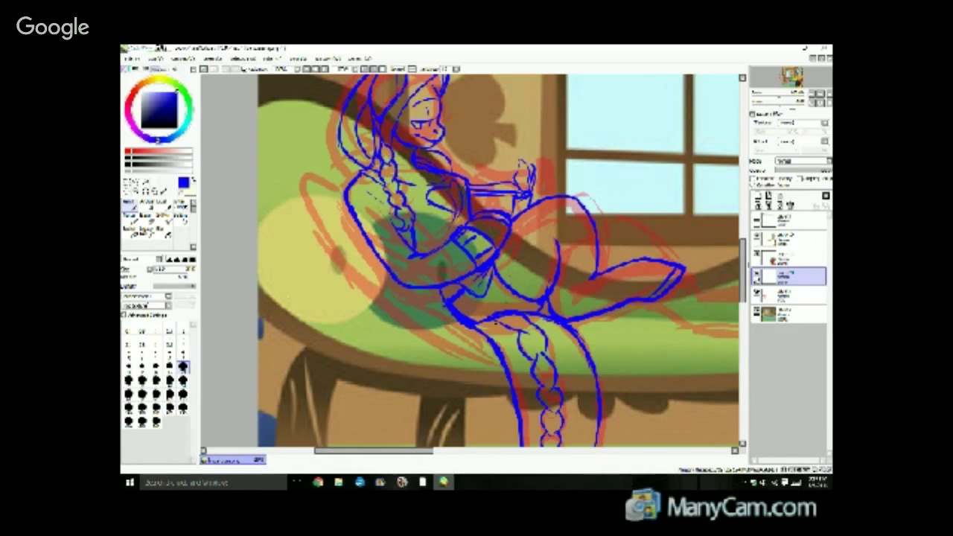
{"action": "mouse_move", "coordinate": [365, 191]}
{"action": "left_mouse_down"}
{"action": "mouse_move", "coordinate": [336, 163]}
{"action": "mouse_move", "coordinate": [311, 171]}
{"action": "mouse_move", "coordinate": [316, 214]}
{"action": "left_mouse_up"}
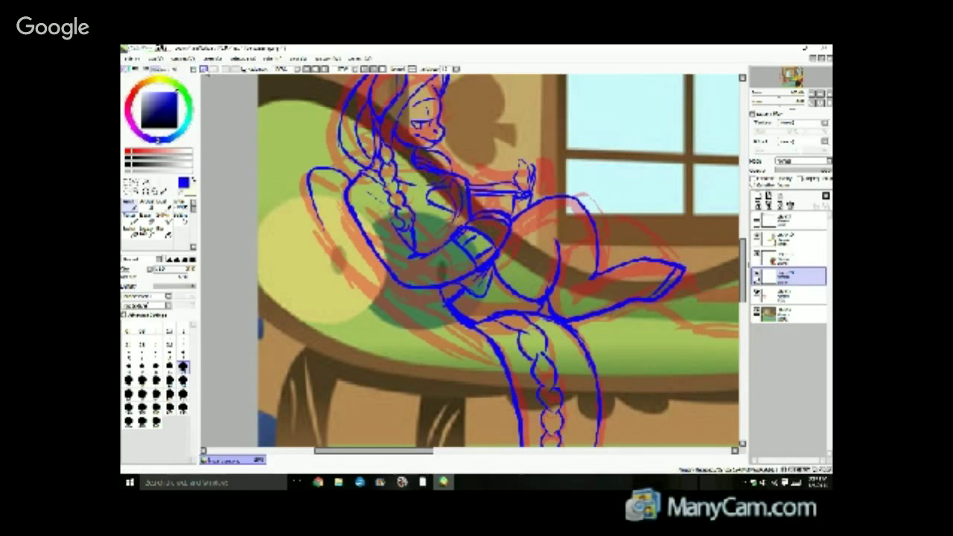
{"action": "key", "text": "ctrl+z"}
{"action": "mouse_move", "coordinate": [350, 185]}
{"action": "left_mouse_down"}
{"action": "mouse_move", "coordinate": [339, 166]}
{"action": "mouse_move", "coordinate": [327, 167]}
{"action": "mouse_move", "coordinate": [312, 237]}
{"action": "mouse_move", "coordinate": [339, 285]}
{"action": "mouse_move", "coordinate": [359, 289]}
{"action": "mouse_move", "coordinate": [363, 254]}
{"action": "mouse_move", "coordinate": [376, 277]}
{"action": "mouse_move", "coordinate": [350, 277]}
{"action": "mouse_move", "coordinate": [381, 326]}
{"action": "mouse_move", "coordinate": [451, 366]}
{"action": "mouse_move", "coordinate": [372, 269]}
{"action": "mouse_move", "coordinate": [426, 328]}
{"action": "mouse_move", "coordinate": [481, 350]}
{"action": "left_mouse_up"}
{"action": "mouse_move", "coordinate": [393, 275]}
{"action": "left_mouse_down"}
{"action": "mouse_move", "coordinate": [476, 327]}
{"action": "mouse_move", "coordinate": [458, 352]}
{"action": "mouse_move", "coordinate": [435, 344]}
{"action": "mouse_move", "coordinate": [488, 354]}
{"action": "mouse_move", "coordinate": [458, 350]}
{"action": "left_mouse_up"}
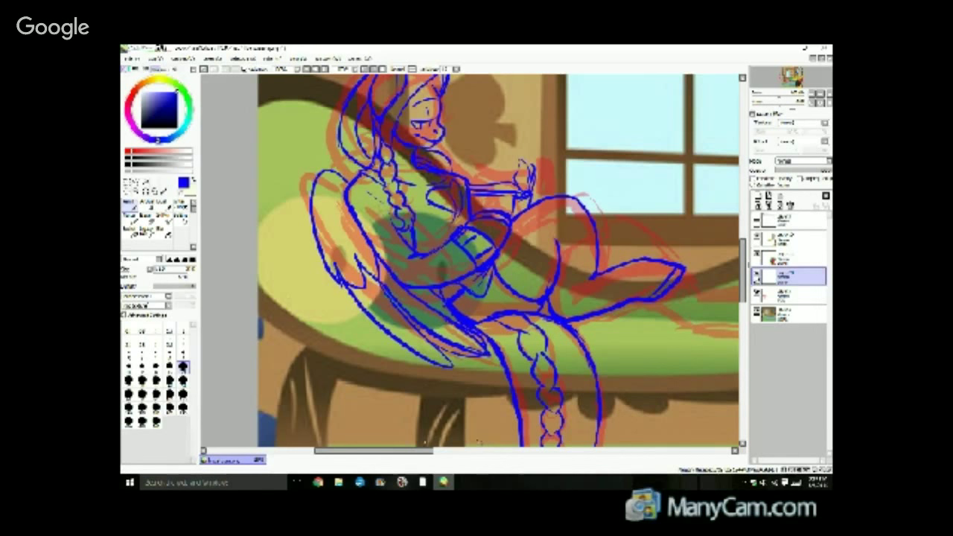
Outline the second leg stretched along the sofa with its hoof near the green sleeve, and add joint lines where the legs cross.
{"action": "left_click_drag", "start_coordinate": [412, 452], "coordinate": [449, 455]}
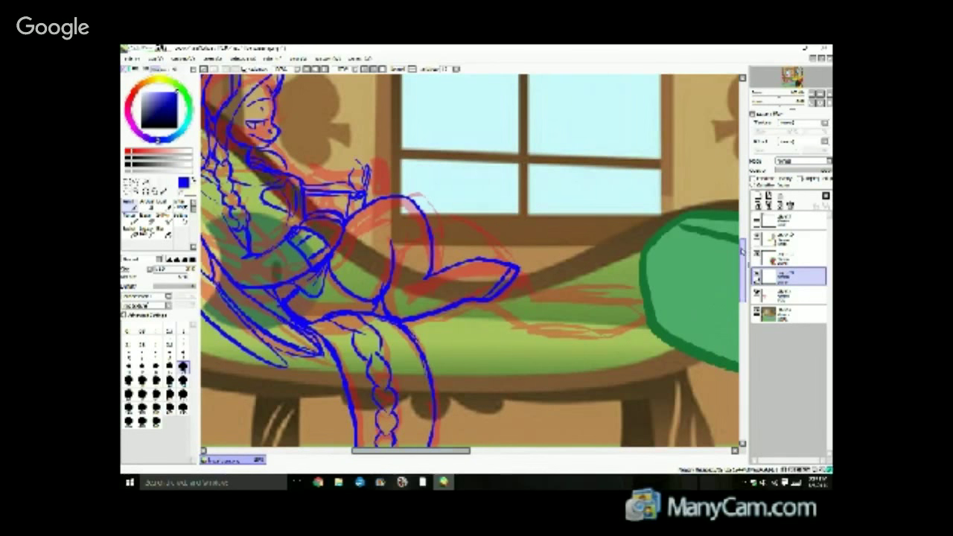
{"action": "mouse_move", "coordinate": [743, 259]}
{"action": "left_mouse_down"}
{"action": "mouse_move", "coordinate": [742, 242]}
{"action": "mouse_move", "coordinate": [742, 253]}
{"action": "left_mouse_up"}
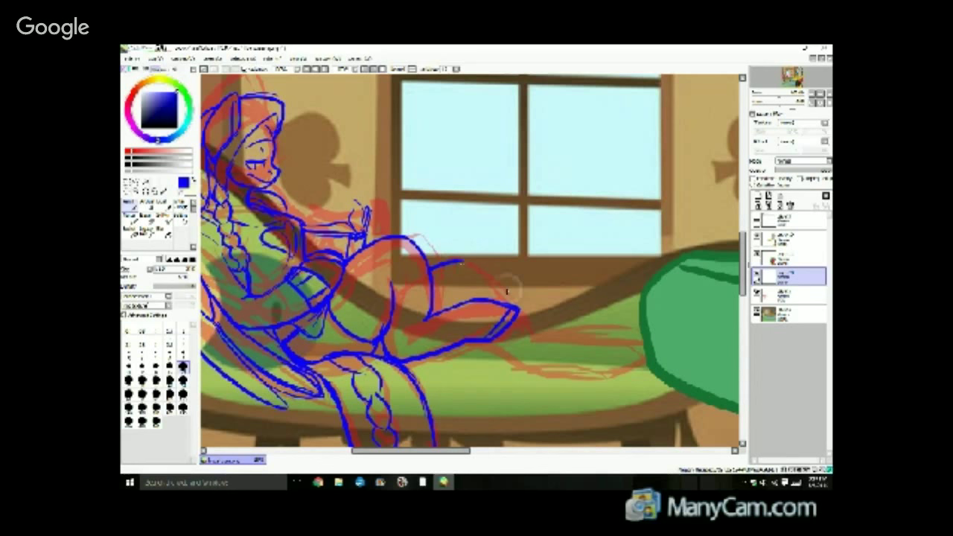
{"action": "mouse_move", "coordinate": [464, 264]}
{"action": "left_mouse_down"}
{"action": "mouse_move", "coordinate": [489, 272]}
{"action": "mouse_move", "coordinate": [537, 327]}
{"action": "mouse_move", "coordinate": [637, 346]}
{"action": "mouse_move", "coordinate": [602, 374]}
{"action": "left_mouse_up"}
{"action": "key", "text": "ctrl+z"}
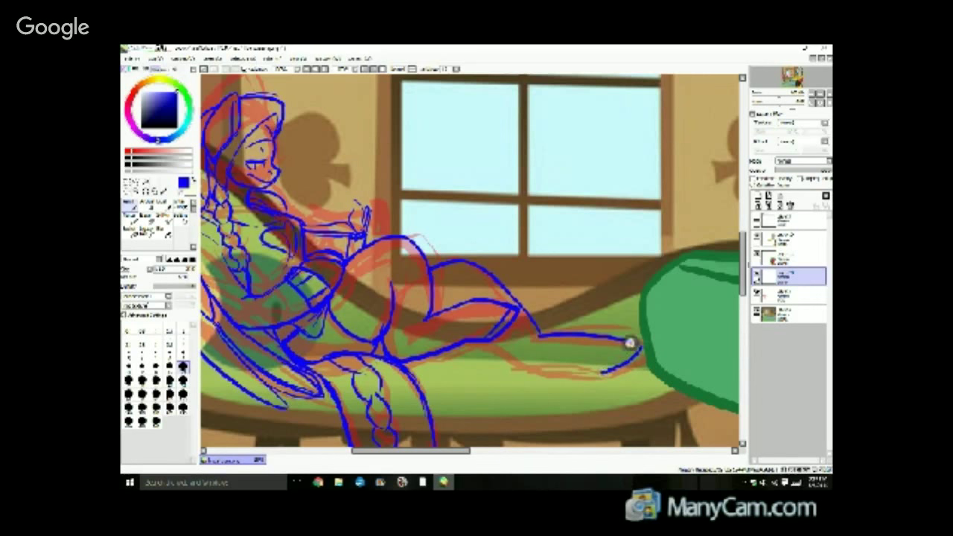
{"action": "mouse_move", "coordinate": [633, 343]}
{"action": "left_mouse_down"}
{"action": "mouse_move", "coordinate": [604, 373]}
{"action": "mouse_move", "coordinate": [522, 369]}
{"action": "mouse_move", "coordinate": [488, 344]}
{"action": "left_mouse_up"}
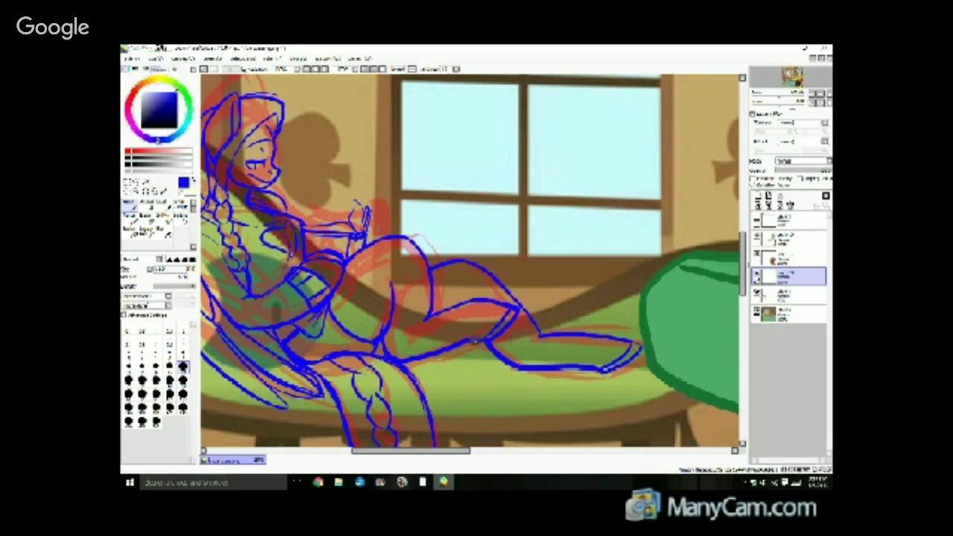
{"action": "left_click_drag", "start_coordinate": [474, 341], "coordinate": [496, 353]}
{"action": "left_click_drag", "start_coordinate": [516, 302], "coordinate": [543, 336]}
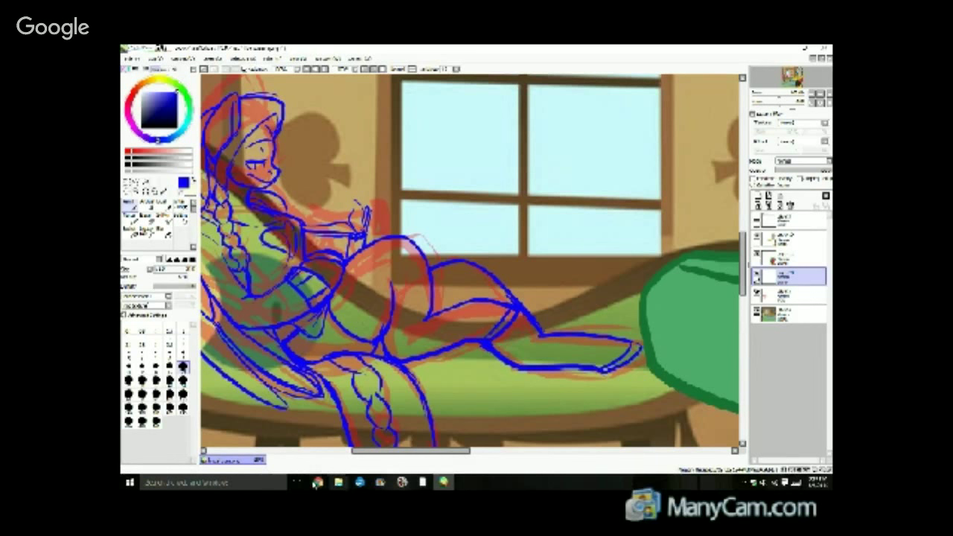
Switch to the YouTube live stream page in the browser to check its chat, and return to the drawing.
{"action": "mouse_move", "coordinate": [319, 481]}
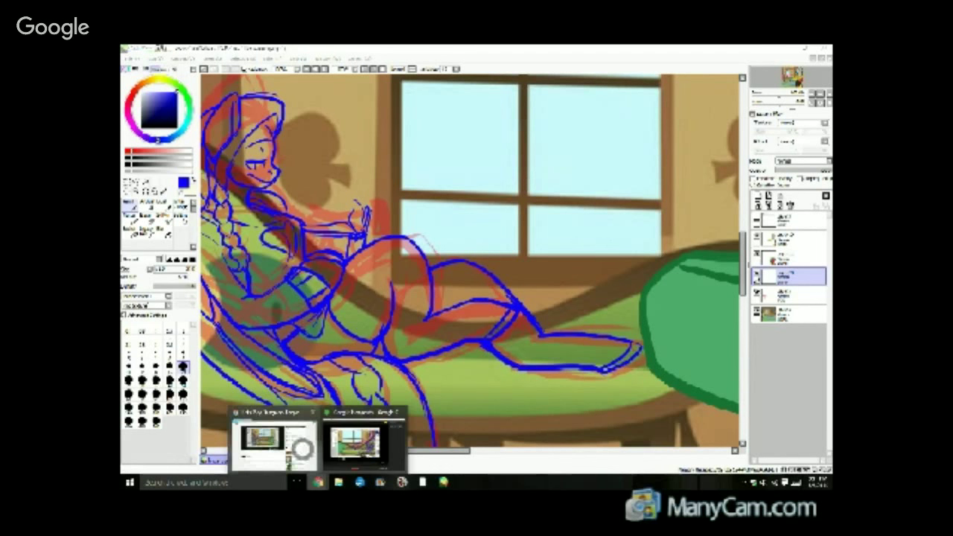
{"action": "left_click", "coordinate": [299, 451]}
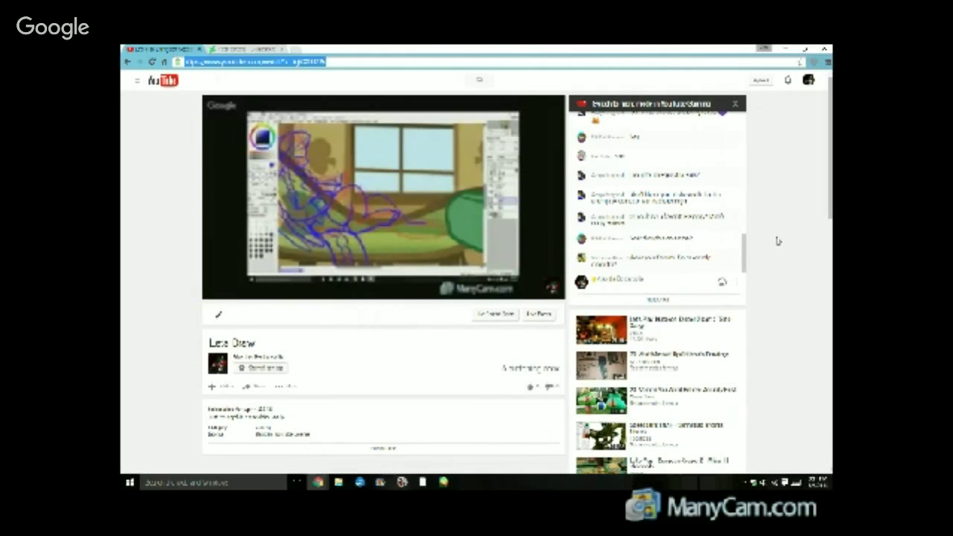
{"action": "left_click", "coordinate": [445, 483]}
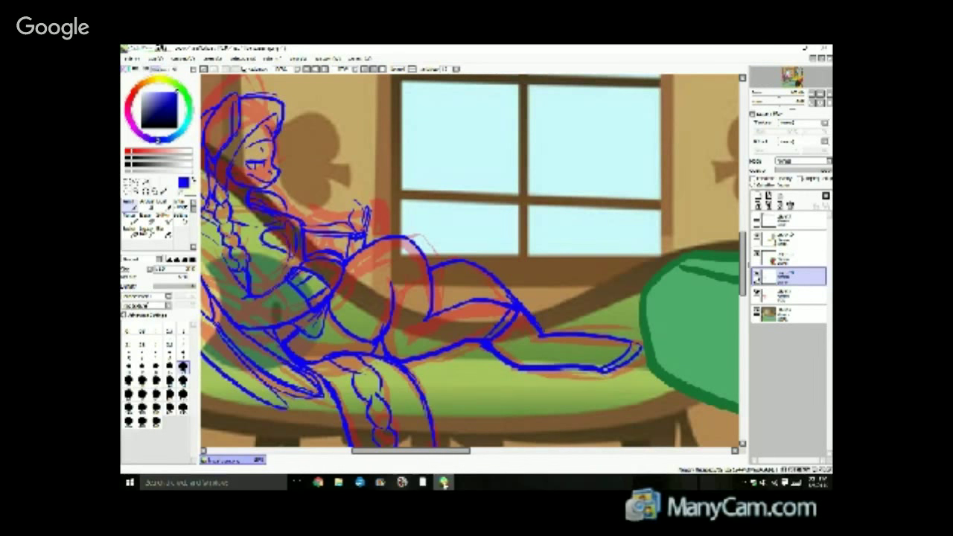
Delete the red sketch layer and lower the opacity of the blue outline layer.
{"action": "scroll", "coordinate": [409, 375], "scroll_direction": "down", "scroll_amount": 4}
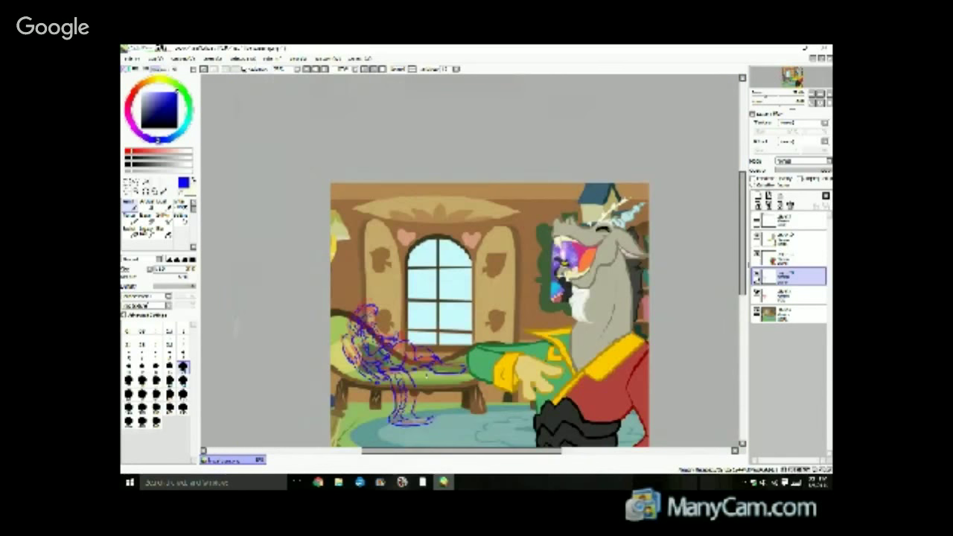
{"action": "scroll", "coordinate": [426, 377], "scroll_direction": "up", "scroll_amount": 3}
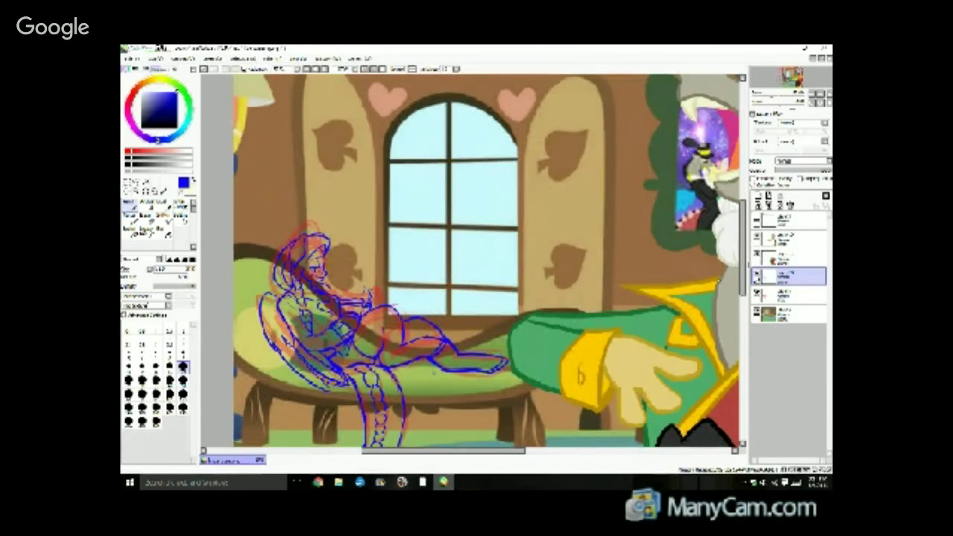
{"action": "left_click", "coordinate": [802, 291]}
{"action": "left_click", "coordinate": [790, 206]}
{"action": "left_click", "coordinate": [791, 210]}
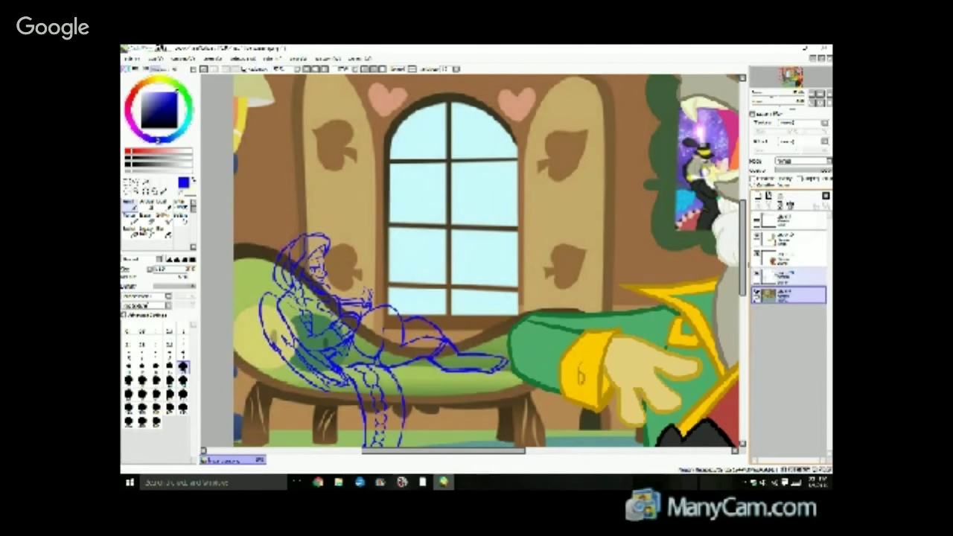
{"action": "left_click", "coordinate": [811, 171]}
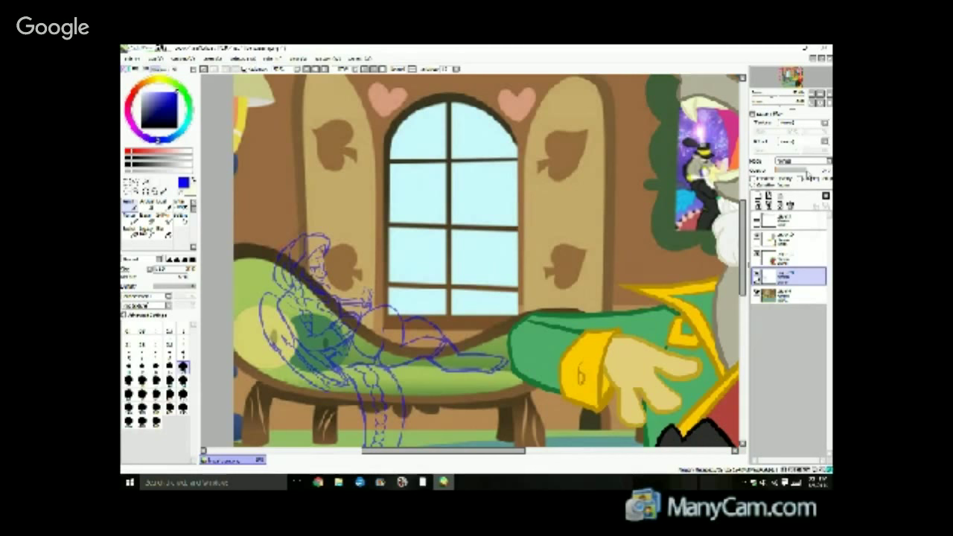
Examine the faded blue outline on the sofa against the dragon and the whole room scene.
{"action": "left_click_drag", "start_coordinate": [426, 451], "coordinate": [403, 451]}
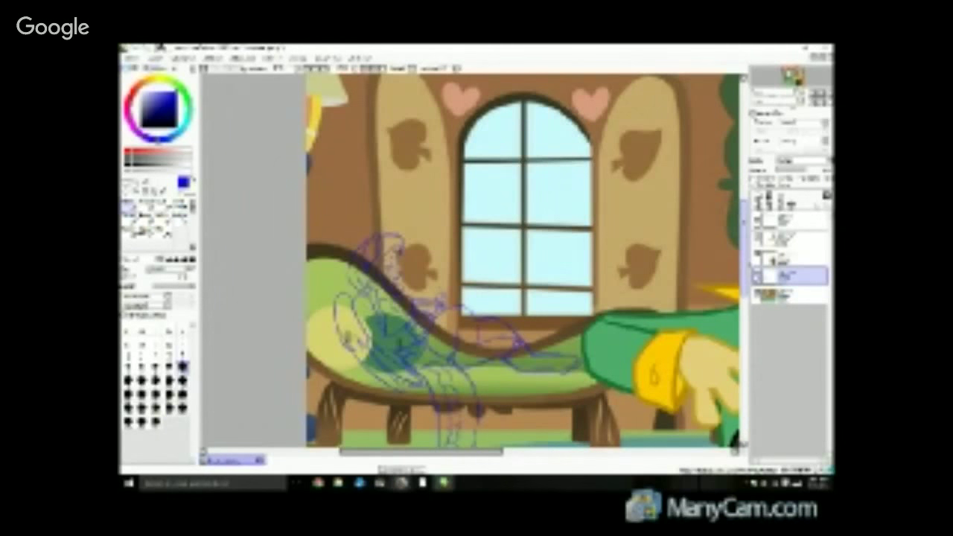
{"action": "left_click_drag", "start_coordinate": [744, 245], "coordinate": [743, 268]}
{"action": "scroll", "coordinate": [527, 262], "scroll_direction": "down", "scroll_amount": 2}
{"action": "scroll", "coordinate": [521, 260], "scroll_direction": "up", "scroll_amount": 4}
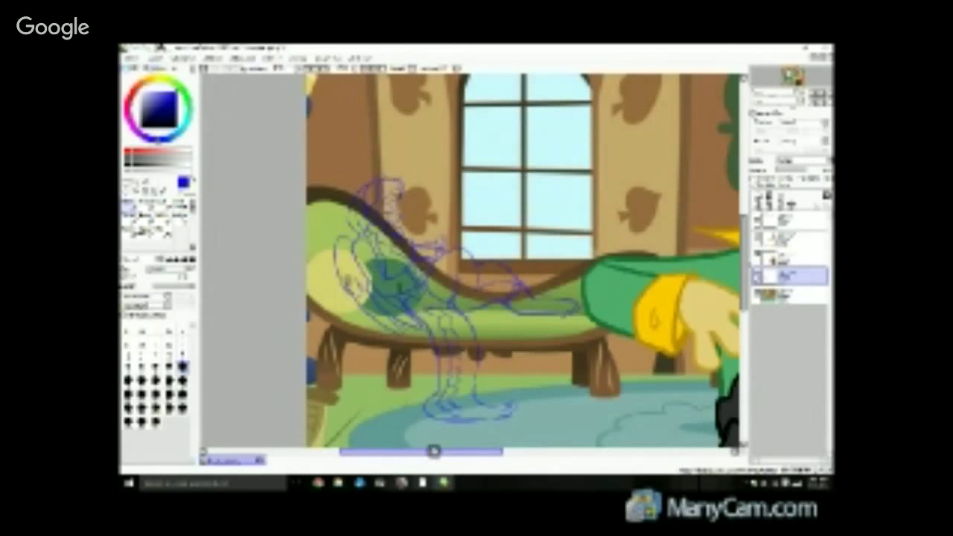
{"action": "scroll", "coordinate": [435, 451], "scroll_direction": "right", "scroll_amount": 5}
{"action": "scroll", "coordinate": [488, 358], "scroll_direction": "down", "scroll_amount": 1}
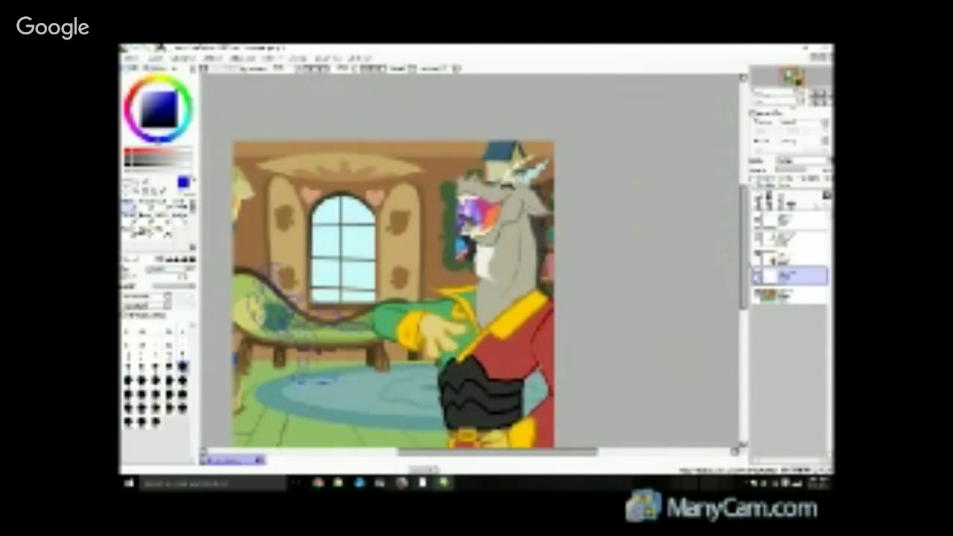
{"action": "scroll", "coordinate": [539, 375], "scroll_direction": "up", "scroll_amount": 1}
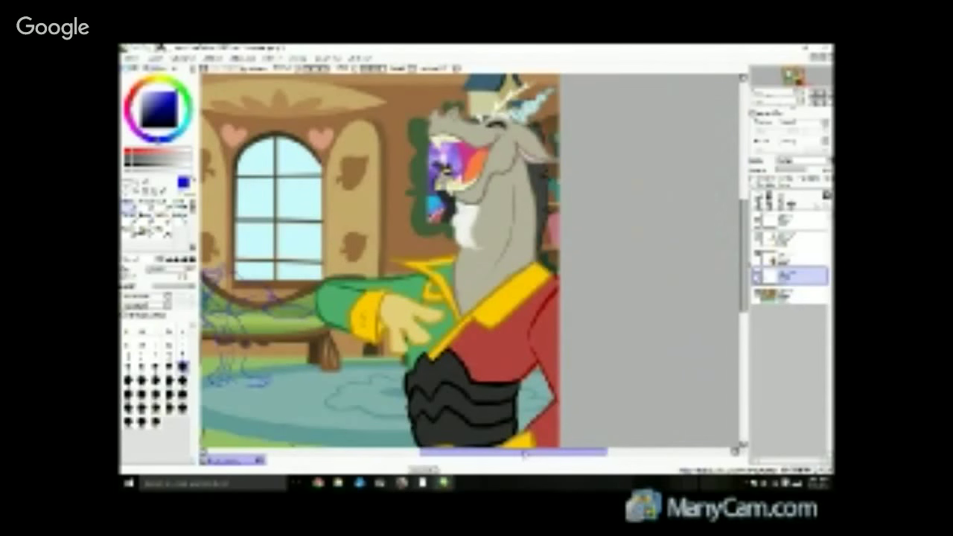
{"action": "left_click_drag", "start_coordinate": [524, 453], "coordinate": [470, 453]}
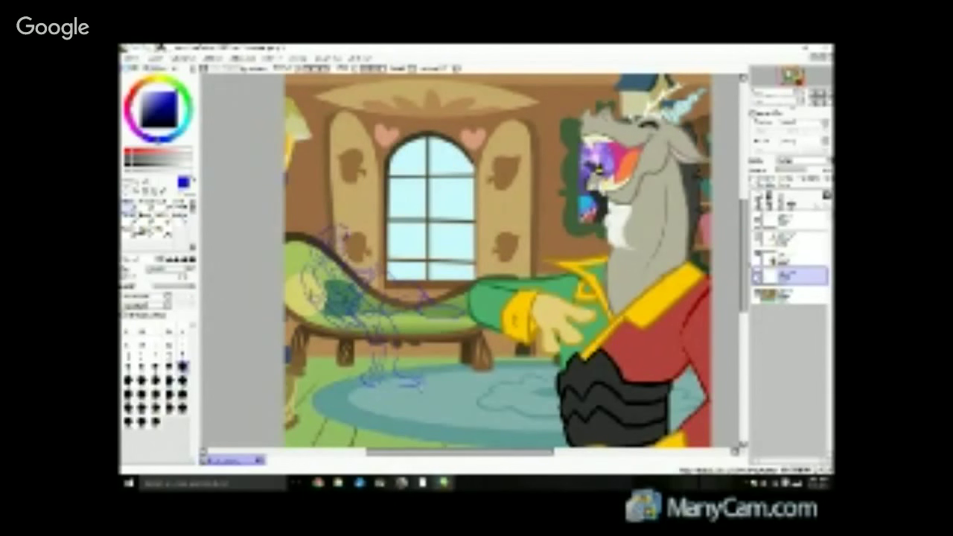
{"action": "scroll", "coordinate": [406, 417], "scroll_direction": "up", "scroll_amount": 1}
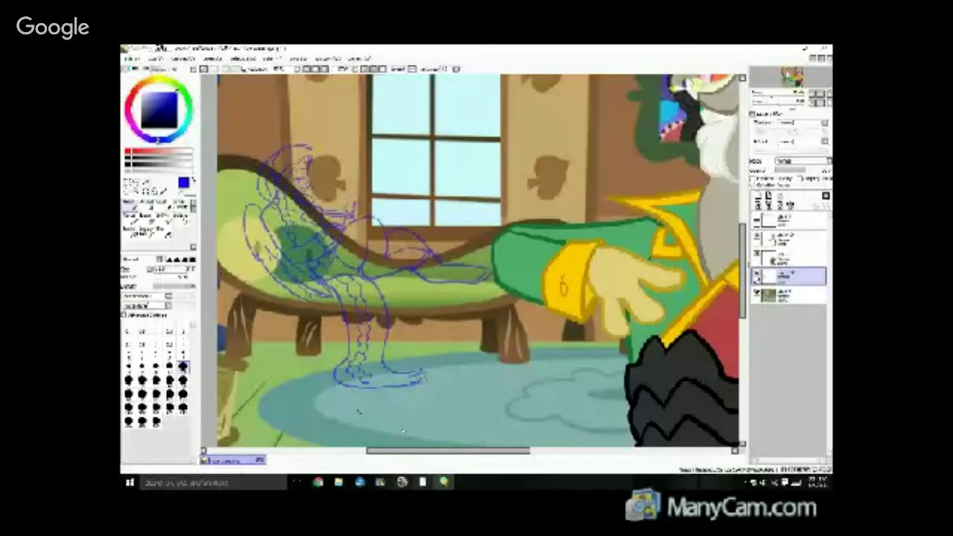
{"action": "left_click_drag", "start_coordinate": [416, 452], "coordinate": [403, 451]}
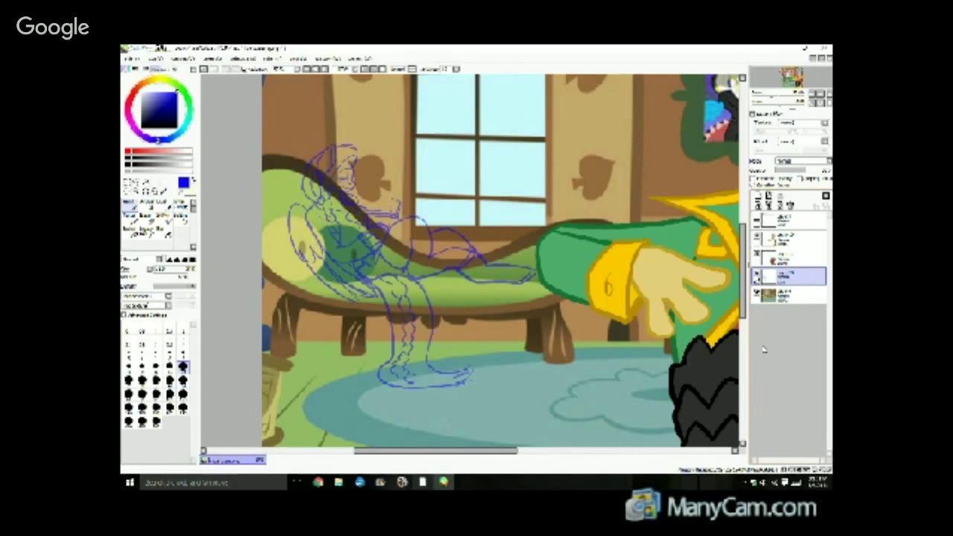
Examine how the reclining figure's blue outline sits between the sofa, the rug and the dragon's green sleeve.
{"action": "scroll", "coordinate": [627, 377], "scroll_direction": "down", "scroll_amount": 2}
{"action": "left_click_drag", "start_coordinate": [743, 330], "coordinate": [744, 318]}
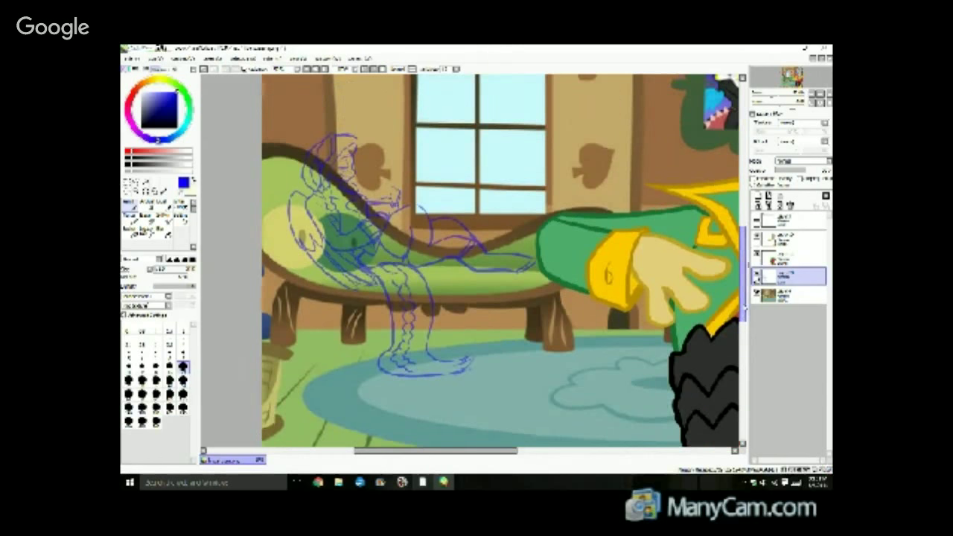
{"action": "scroll", "coordinate": [501, 315], "scroll_direction": "down", "scroll_amount": 3}
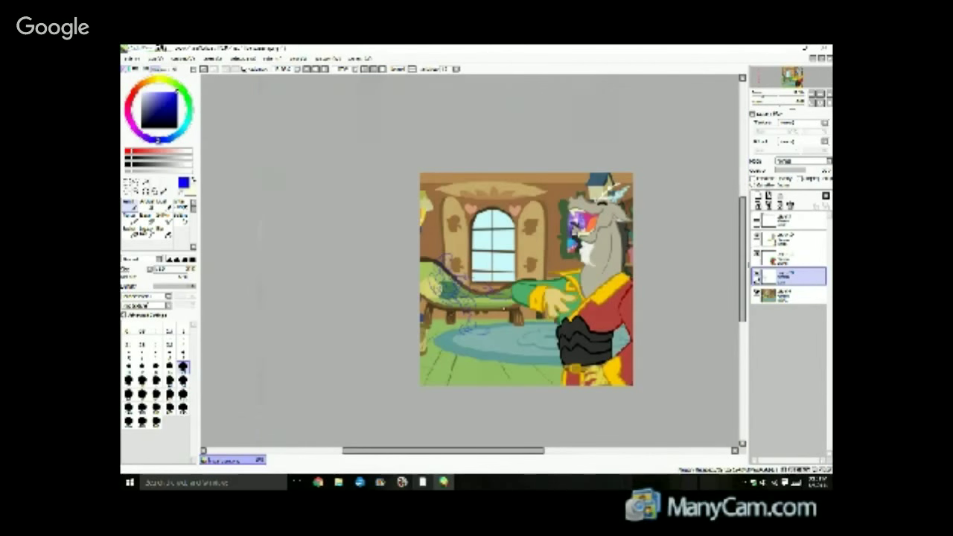
{"action": "scroll", "coordinate": [501, 303], "scroll_direction": "up", "scroll_amount": 2}
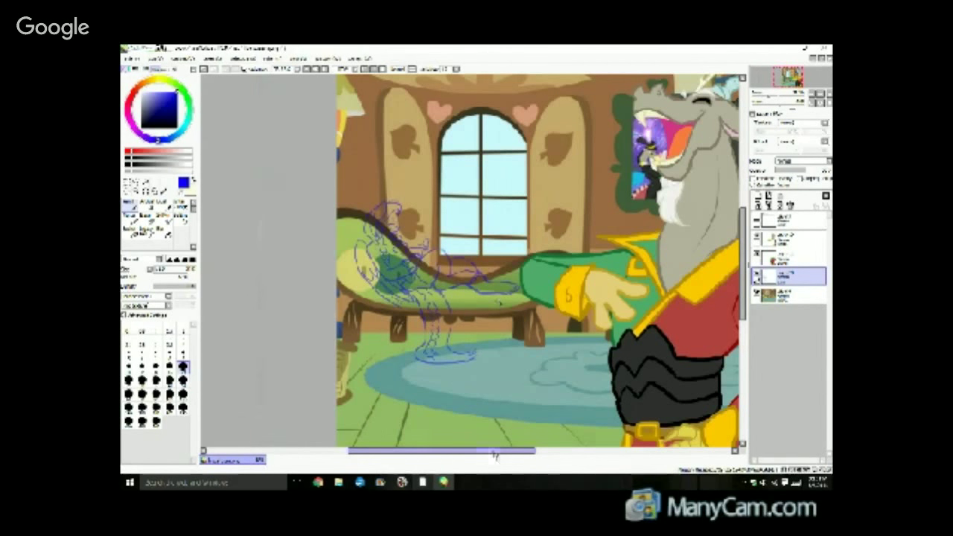
{"action": "left_click_drag", "start_coordinate": [497, 452], "coordinate": [519, 451]}
{"action": "scroll", "coordinate": [589, 432], "scroll_direction": "down", "scroll_amount": 2}
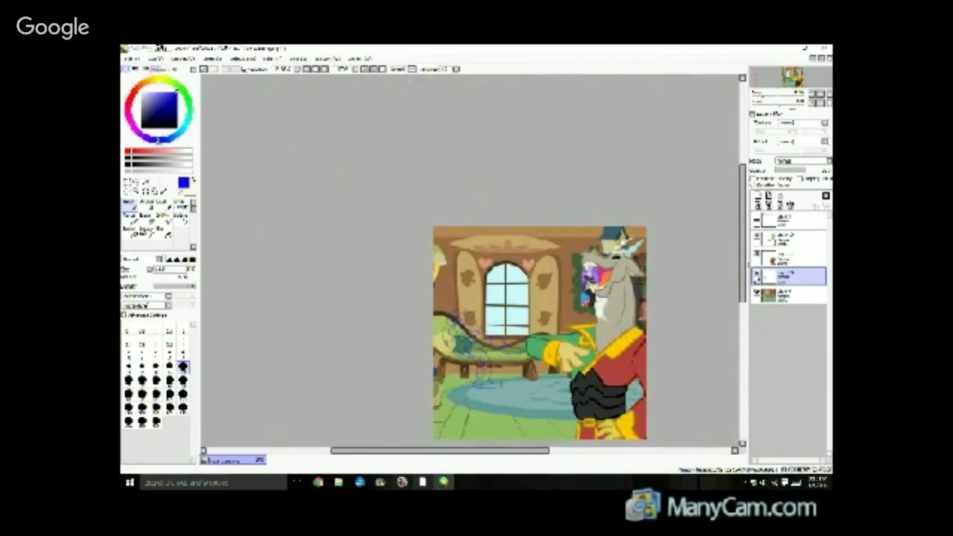
{"action": "scroll", "coordinate": [481, 389], "scroll_direction": "up", "scroll_amount": 3}
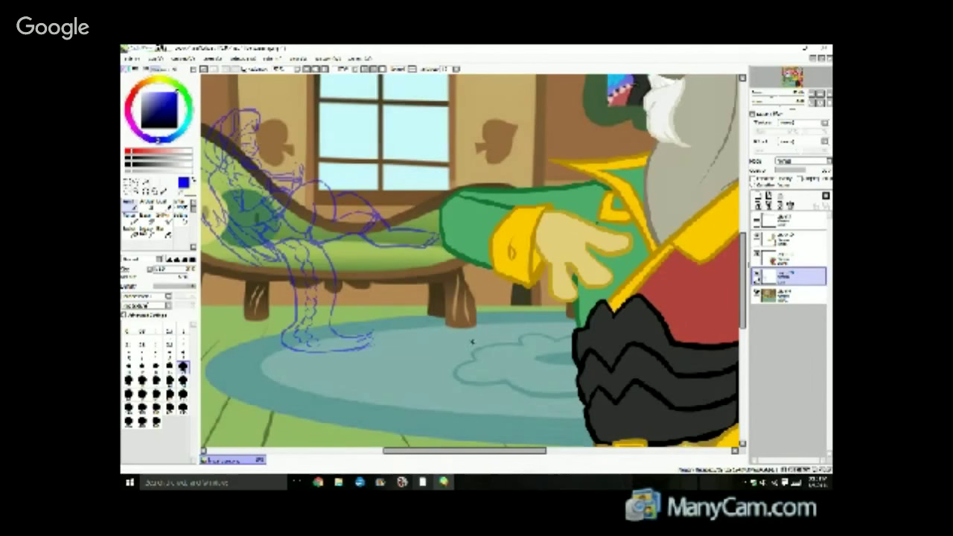
{"action": "scroll", "coordinate": [472, 342], "scroll_direction": "down", "scroll_amount": 3}
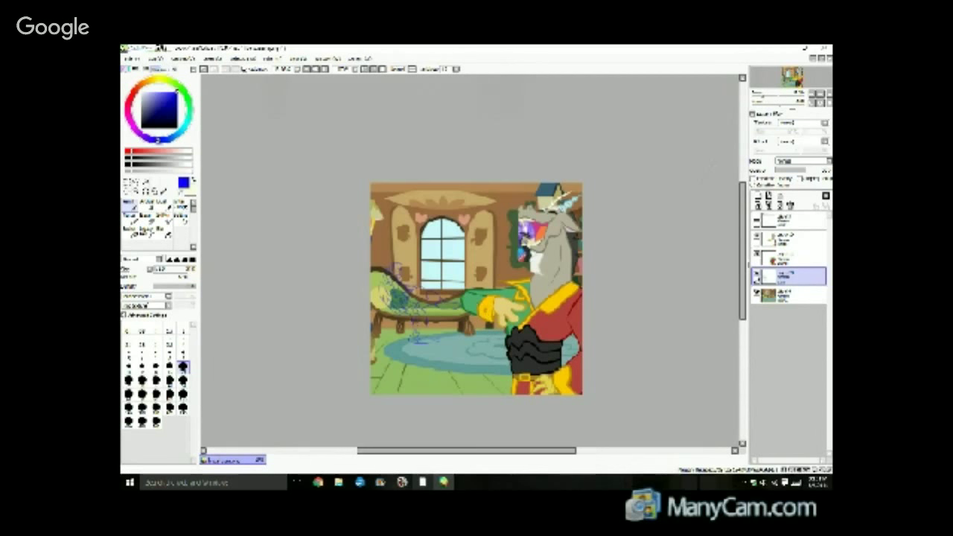
Open the canvas file browser and search the character reference folder and the folder of earlier scene drawings for a picture.
{"action": "left_click", "coordinate": [131, 58]}
{"action": "left_click", "coordinate": [141, 75]}
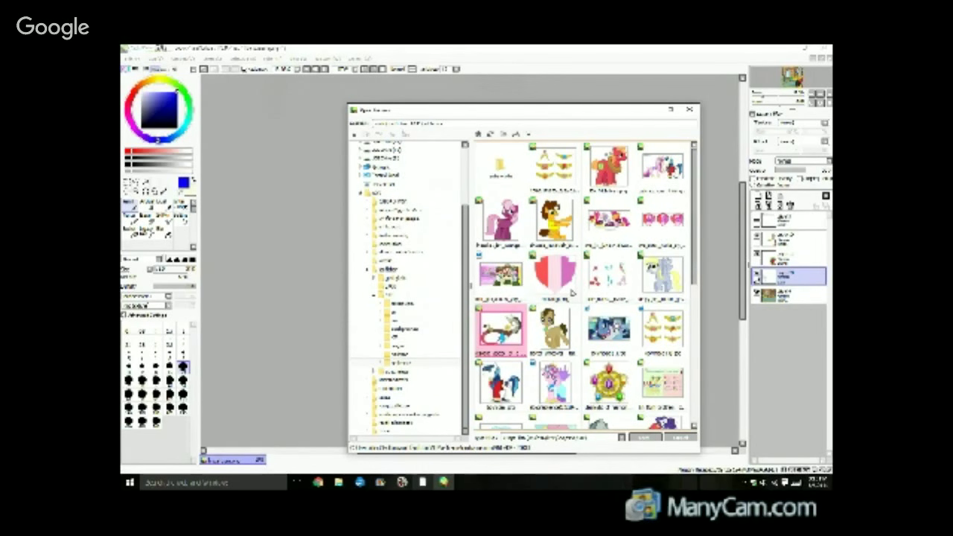
{"action": "scroll", "coordinate": [572, 292], "scroll_direction": "down", "scroll_amount": 3}
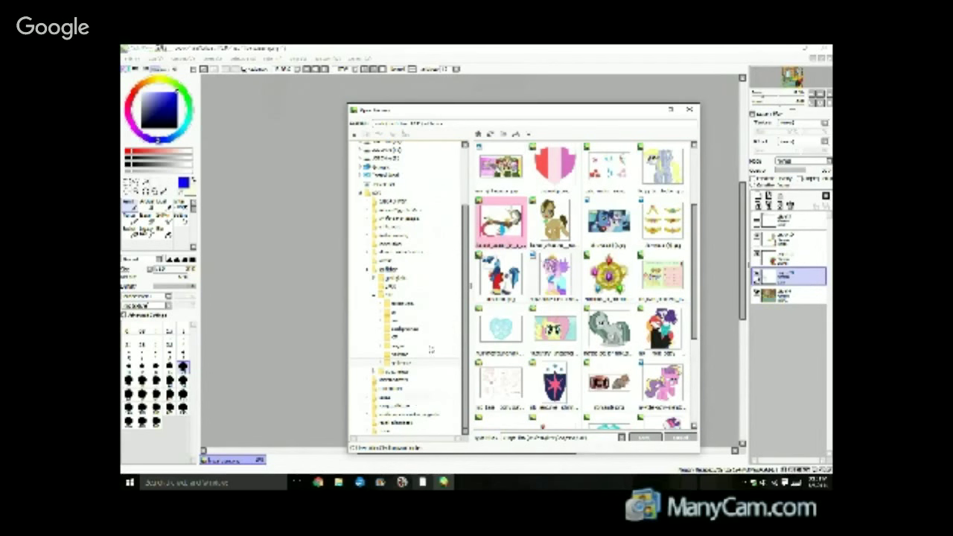
{"action": "left_click", "coordinate": [415, 320]}
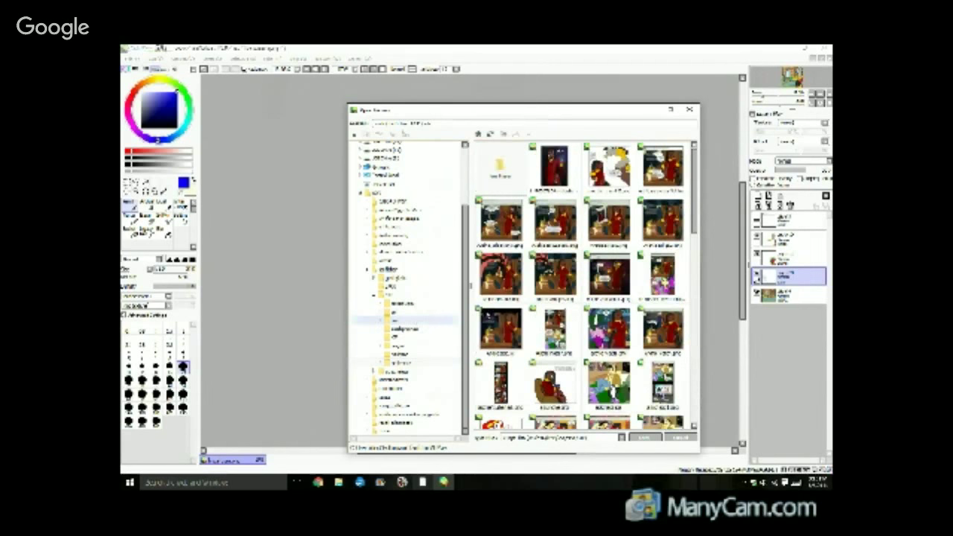
{"action": "scroll", "coordinate": [581, 283], "scroll_direction": "down", "scroll_amount": 3}
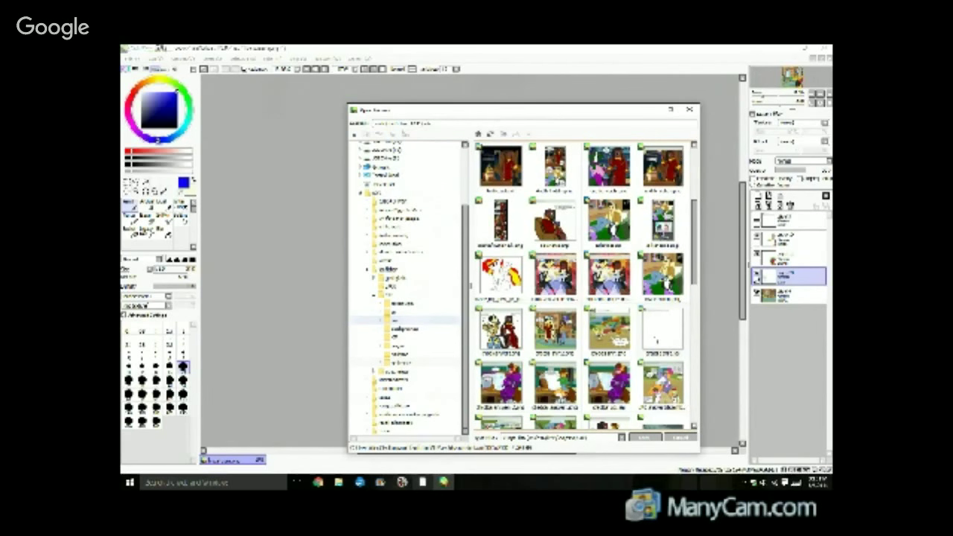
{"action": "scroll", "coordinate": [581, 283], "scroll_direction": "down", "scroll_amount": 1}
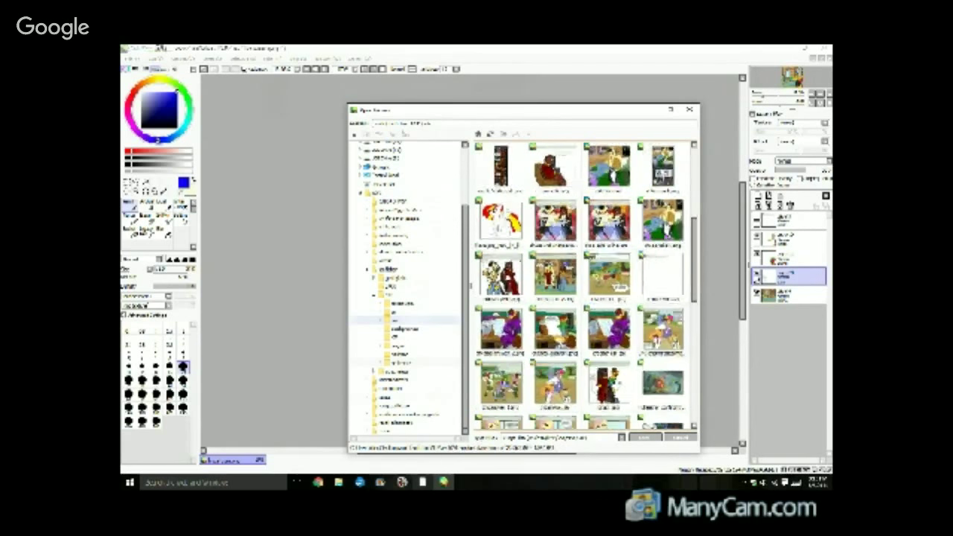
{"action": "scroll", "coordinate": [585, 283], "scroll_direction": "down", "scroll_amount": 3}
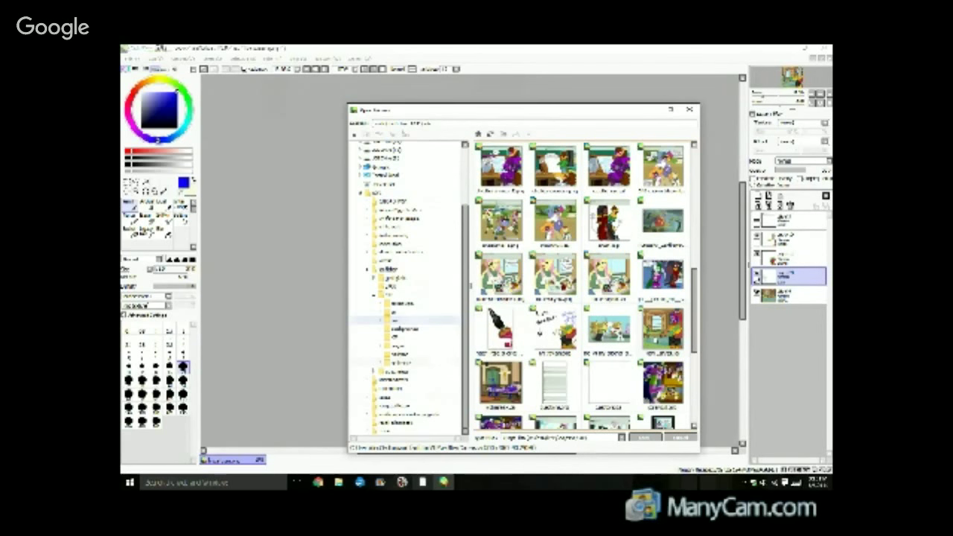
{"action": "scroll", "coordinate": [585, 283], "scroll_direction": "down", "scroll_amount": 3}
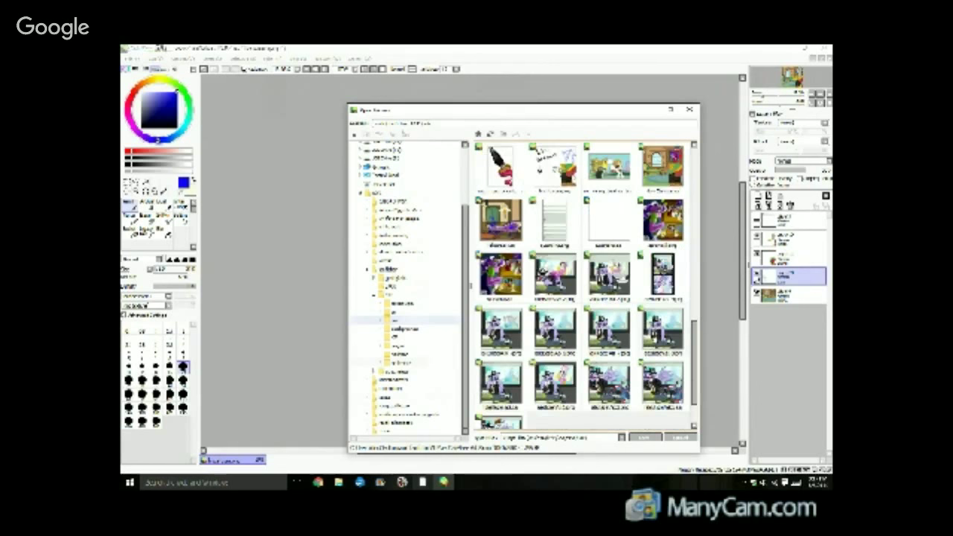
{"action": "scroll", "coordinate": [585, 283], "scroll_direction": "down", "scroll_amount": 1}
{"action": "scroll", "coordinate": [585, 283], "scroll_direction": "up", "scroll_amount": 4}
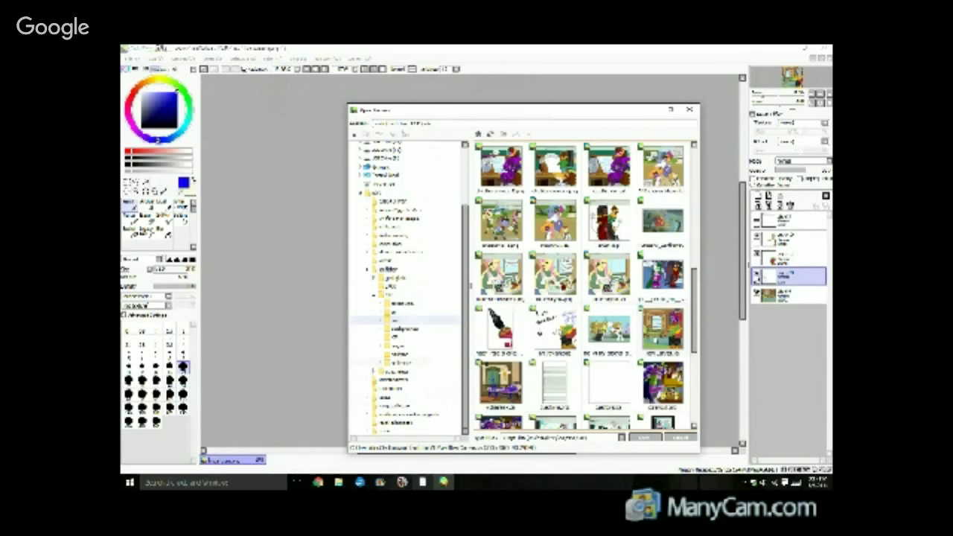
{"action": "scroll", "coordinate": [585, 283], "scroll_direction": "up", "scroll_amount": 4}
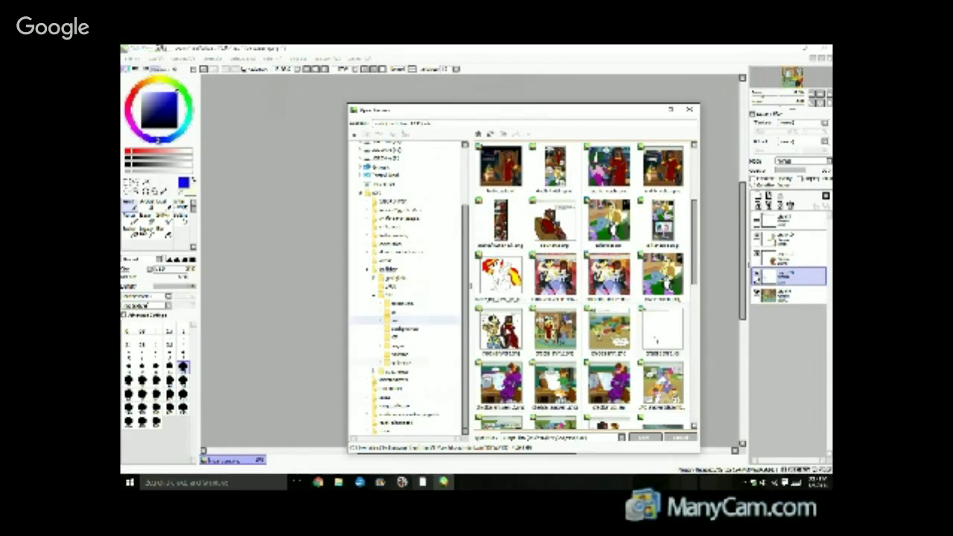
{"action": "scroll", "coordinate": [584, 283], "scroll_direction": "up", "scroll_amount": 3}
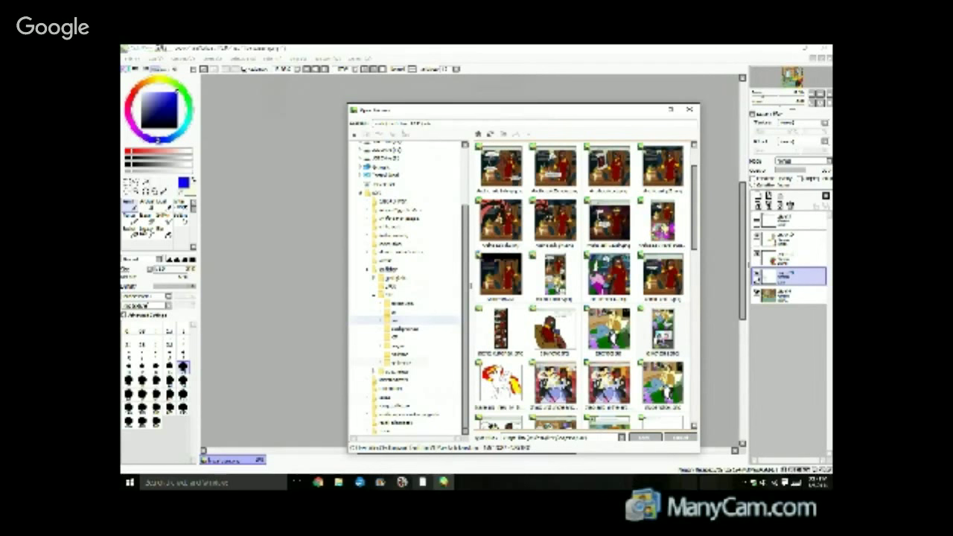
Find and open the comic picture of the pink-haired character holding a scrapbook as a reference alongside the current drawing.
{"action": "scroll", "coordinate": [584, 283], "scroll_direction": "down", "scroll_amount": 5}
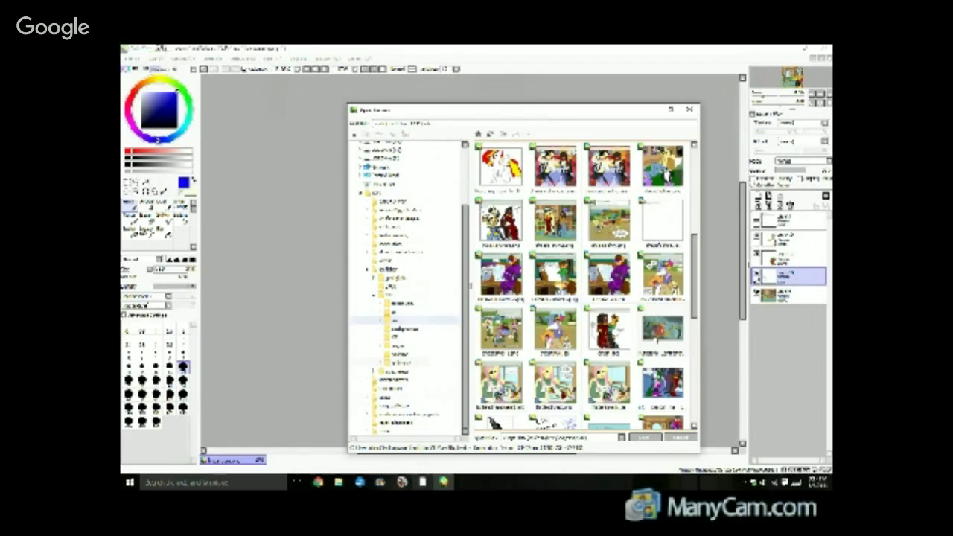
{"action": "scroll", "coordinate": [581, 283], "scroll_direction": "down", "scroll_amount": 2}
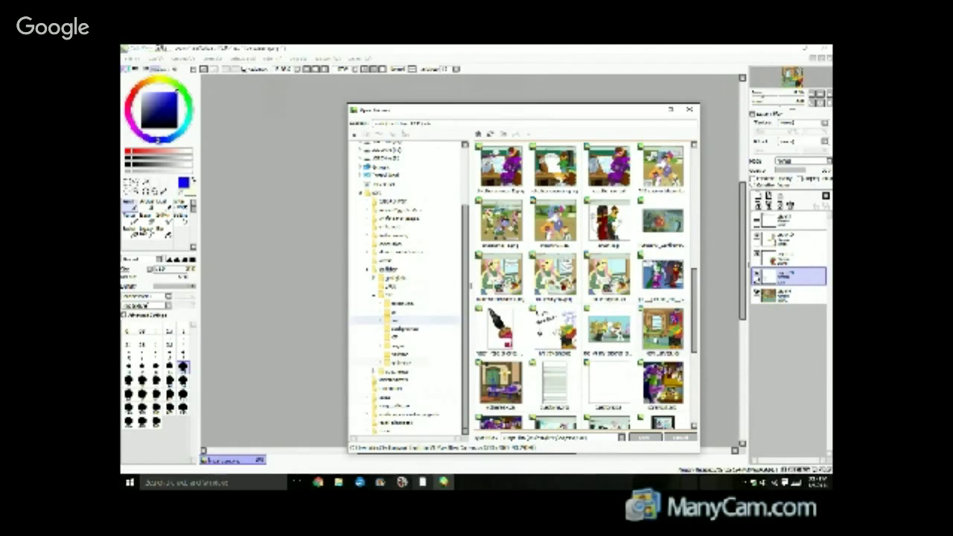
{"action": "scroll", "coordinate": [581, 283], "scroll_direction": "down", "scroll_amount": 1}
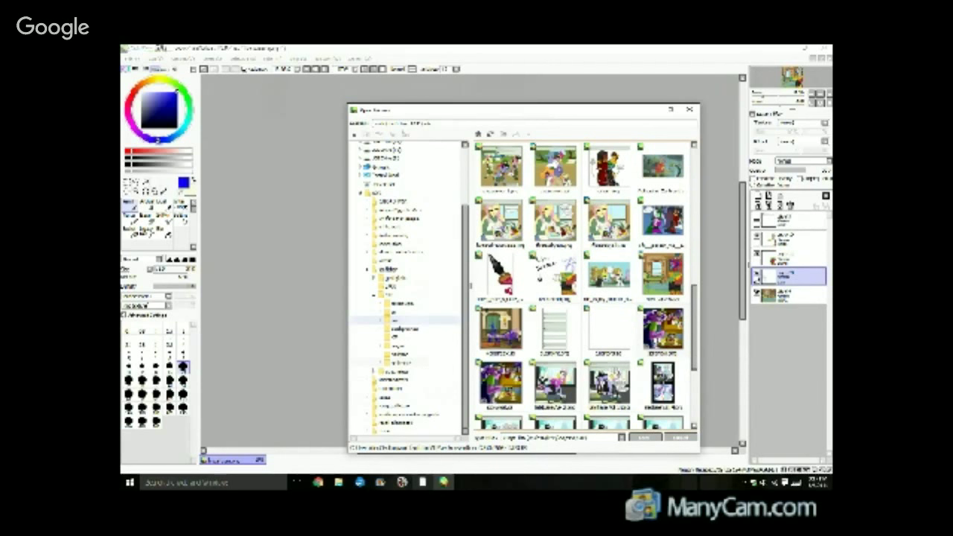
{"action": "scroll", "coordinate": [581, 283], "scroll_direction": "up", "scroll_amount": 2}
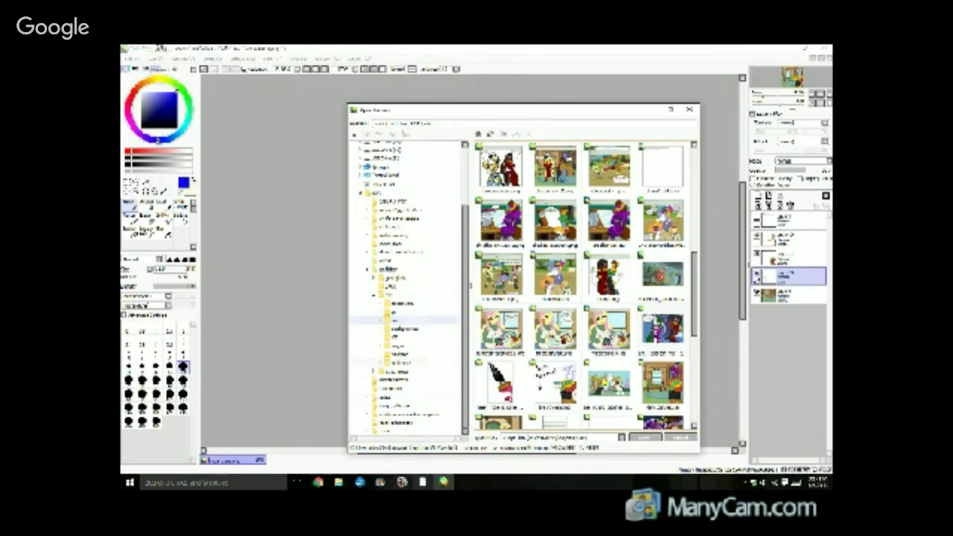
{"action": "scroll", "coordinate": [581, 283], "scroll_direction": "up", "scroll_amount": 1}
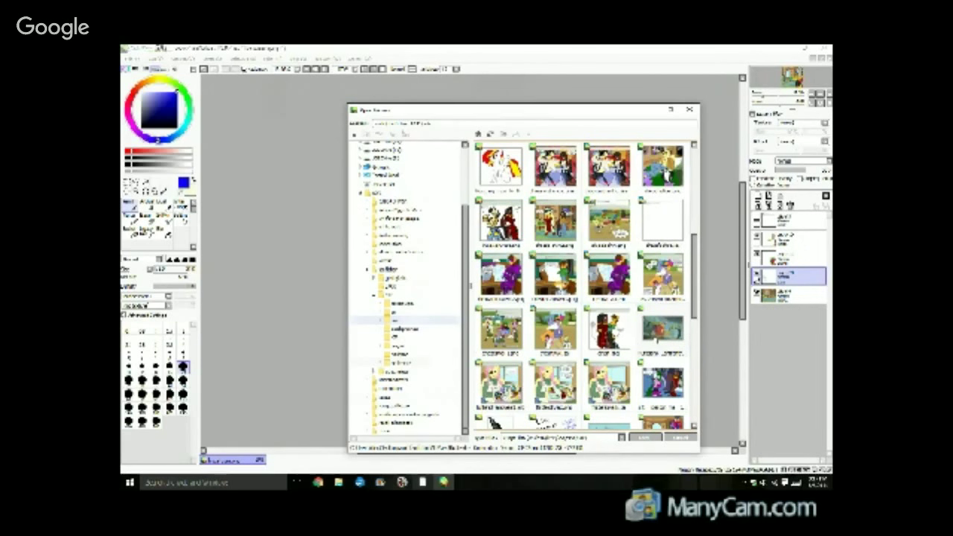
{"action": "scroll", "coordinate": [581, 283], "scroll_direction": "up", "scroll_amount": 2}
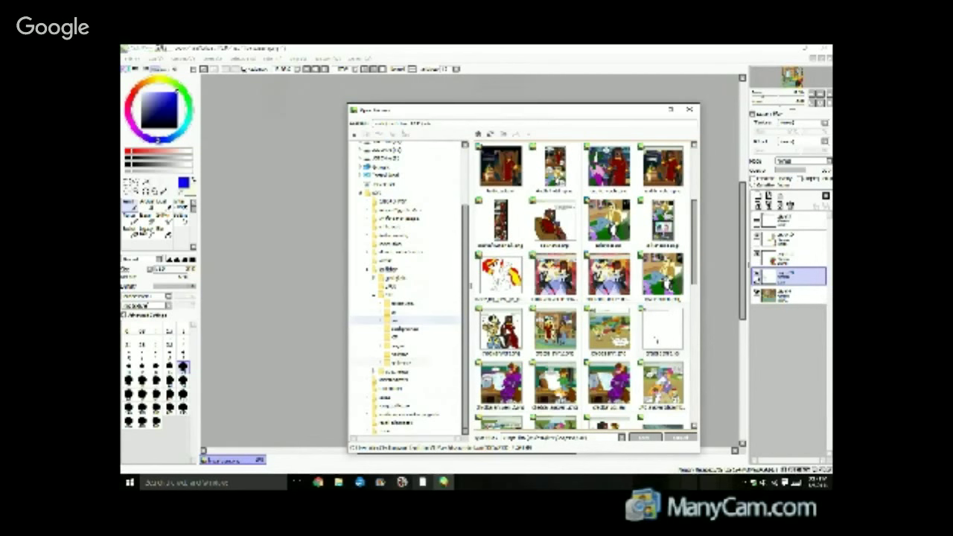
{"action": "scroll", "coordinate": [585, 284], "scroll_direction": "down", "scroll_amount": 1}
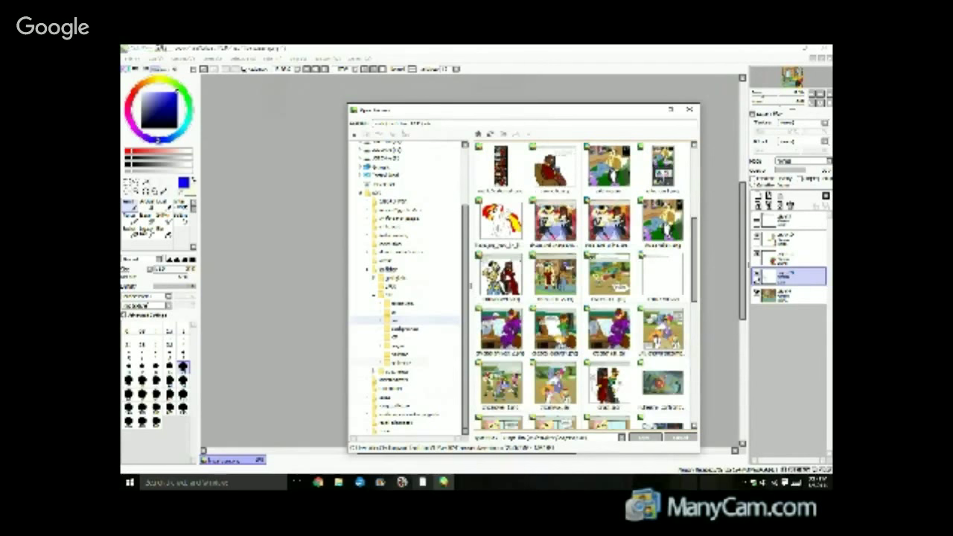
{"action": "scroll", "coordinate": [584, 284], "scroll_direction": "down", "scroll_amount": 2}
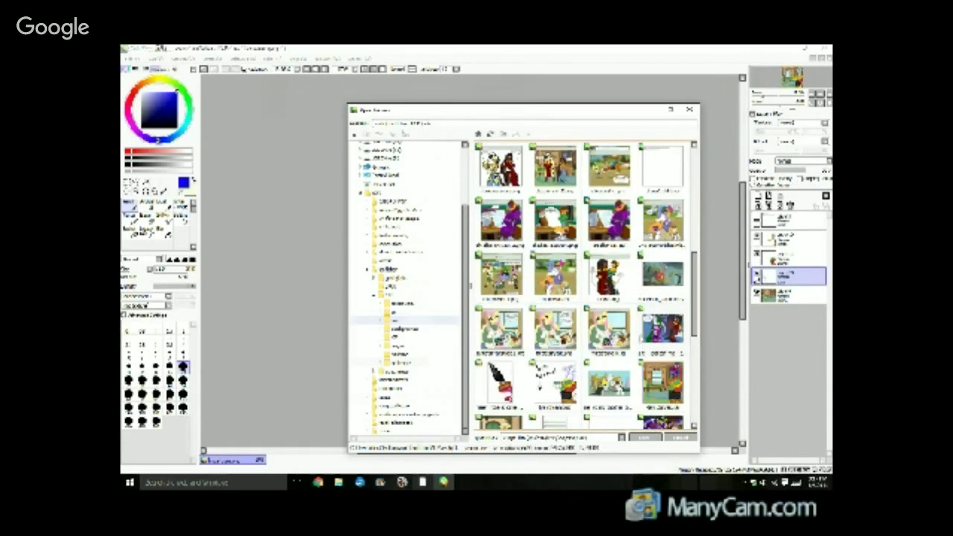
{"action": "left_click", "coordinate": [555, 328]}
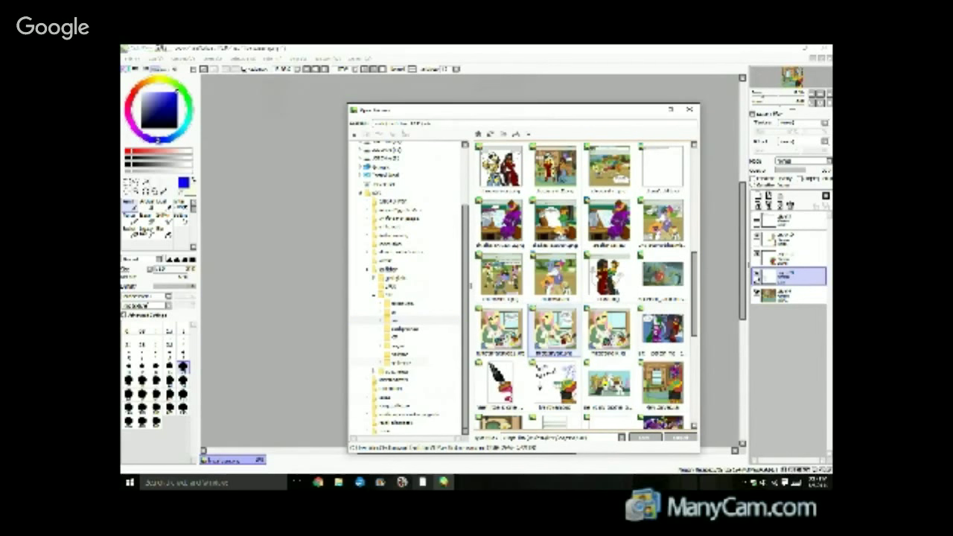
{"action": "left_click", "coordinate": [647, 438]}
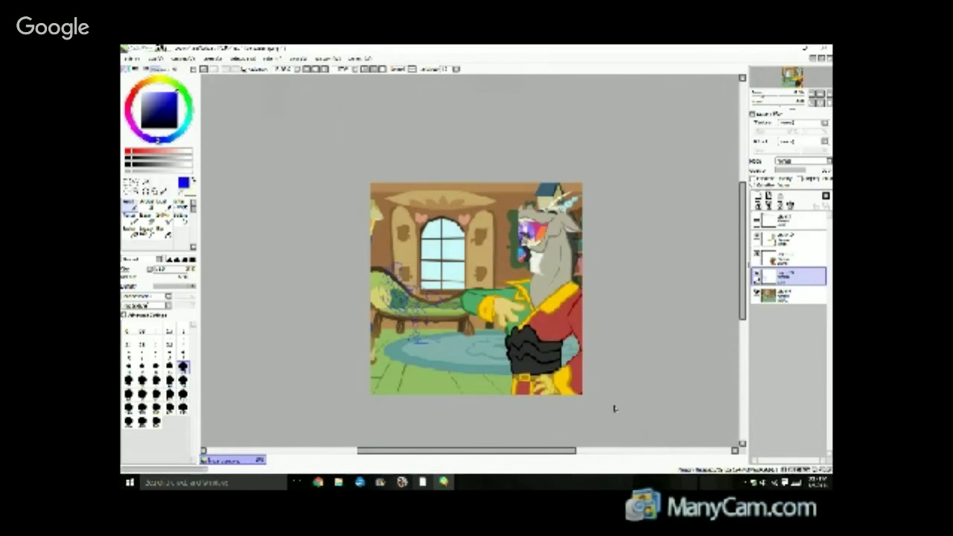
Examine the reference picture up close, covering the character's green sweater, apron, braid and scrapbook.
{"action": "scroll", "coordinate": [348, 392], "scroll_direction": "up", "scroll_amount": 1}
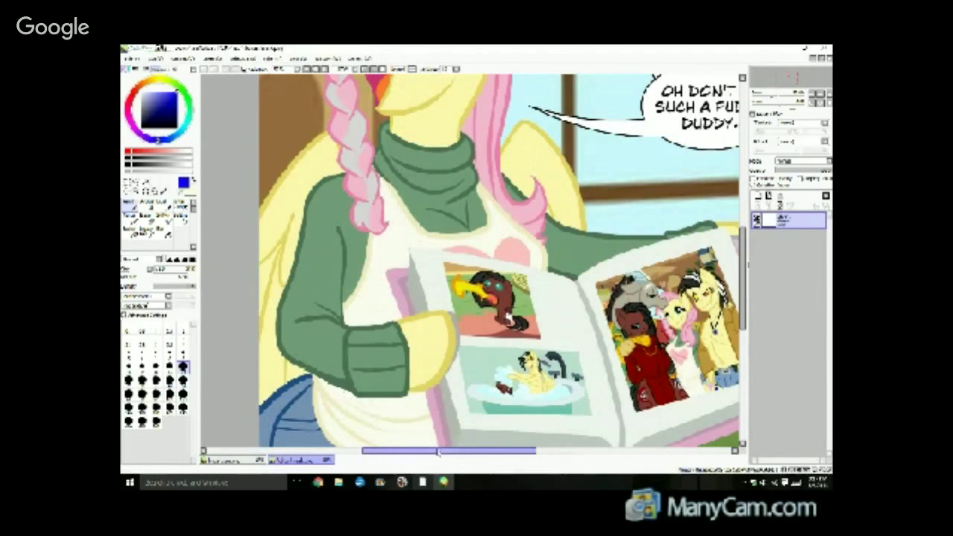
{"action": "left_click_drag", "start_coordinate": [436, 453], "coordinate": [428, 453]}
{"action": "scroll", "coordinate": [443, 333], "scroll_direction": "down", "scroll_amount": 1}
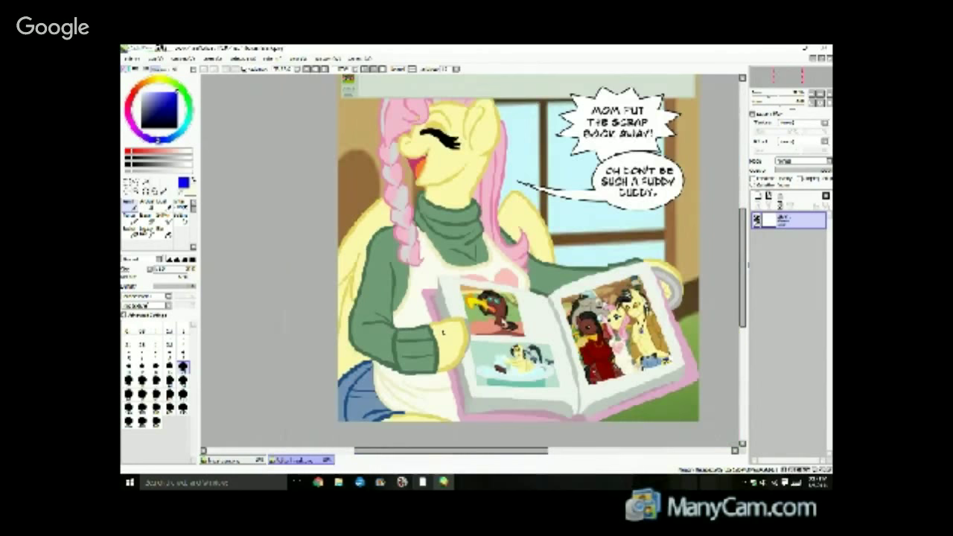
{"action": "scroll", "coordinate": [591, 345], "scroll_direction": "up", "scroll_amount": 1}
{"action": "scroll", "coordinate": [584, 354], "scroll_direction": "up", "scroll_amount": 1}
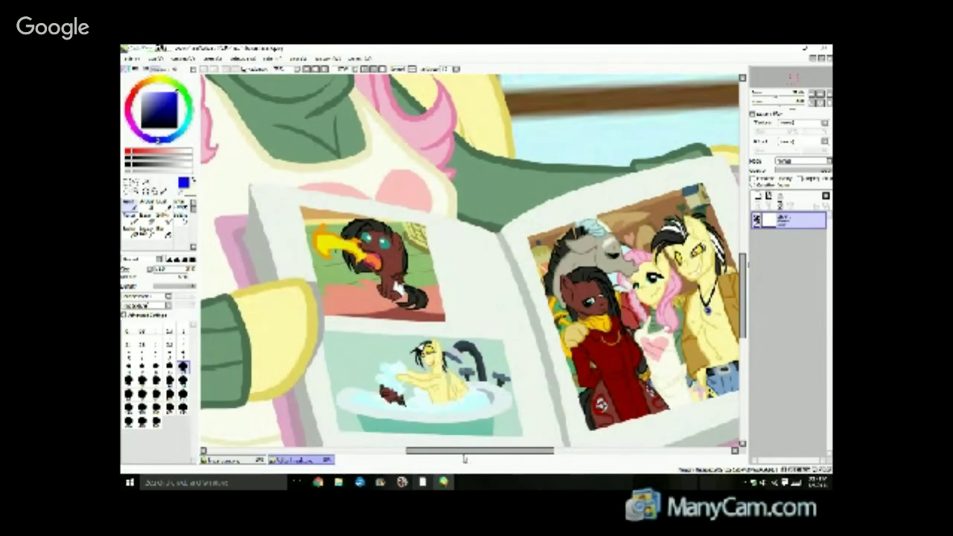
{"action": "left_click_drag", "start_coordinate": [461, 456], "coordinate": [395, 443]}
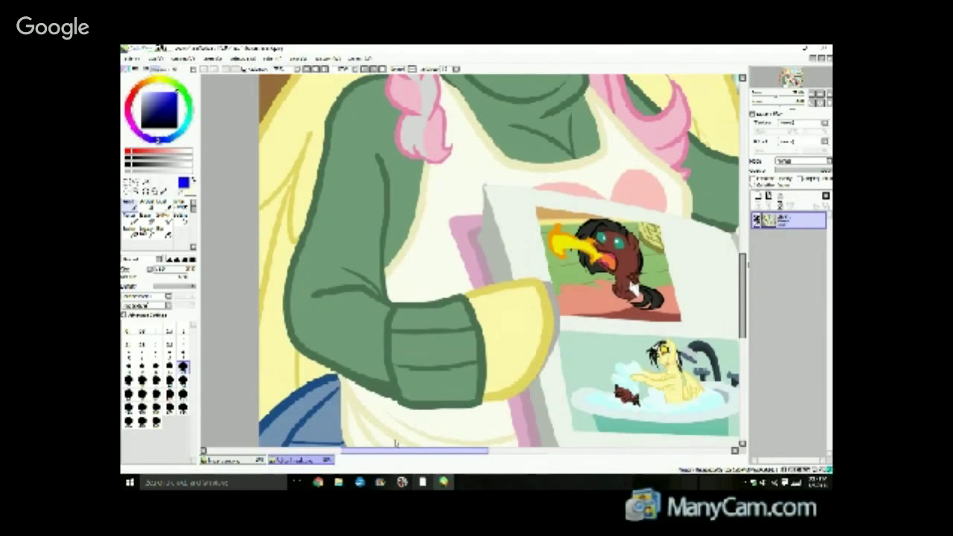
{"action": "scroll", "coordinate": [491, 371], "scroll_direction": "down", "scroll_amount": 3}
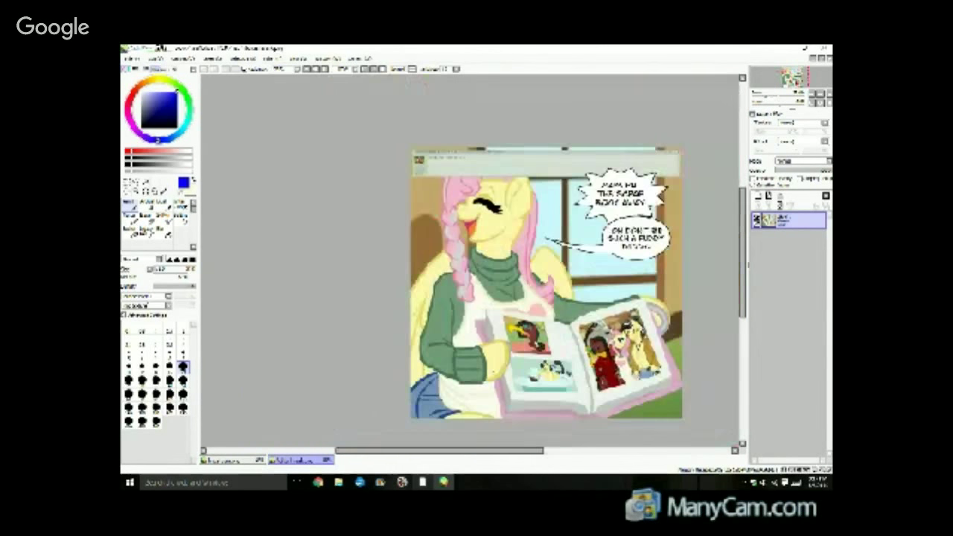
{"action": "scroll", "coordinate": [565, 254], "scroll_direction": "up", "scroll_amount": 1}
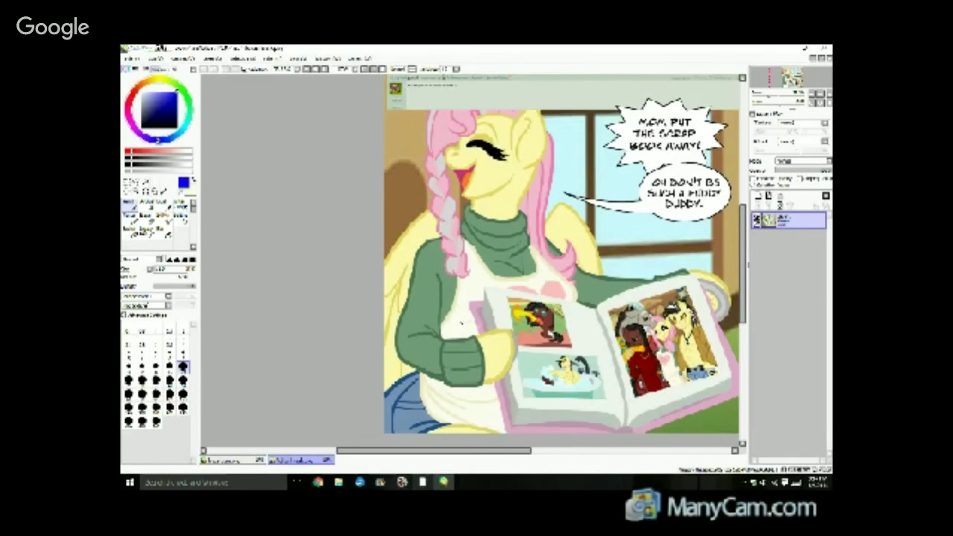
{"action": "scroll", "coordinate": [461, 323], "scroll_direction": "up", "scroll_amount": 1}
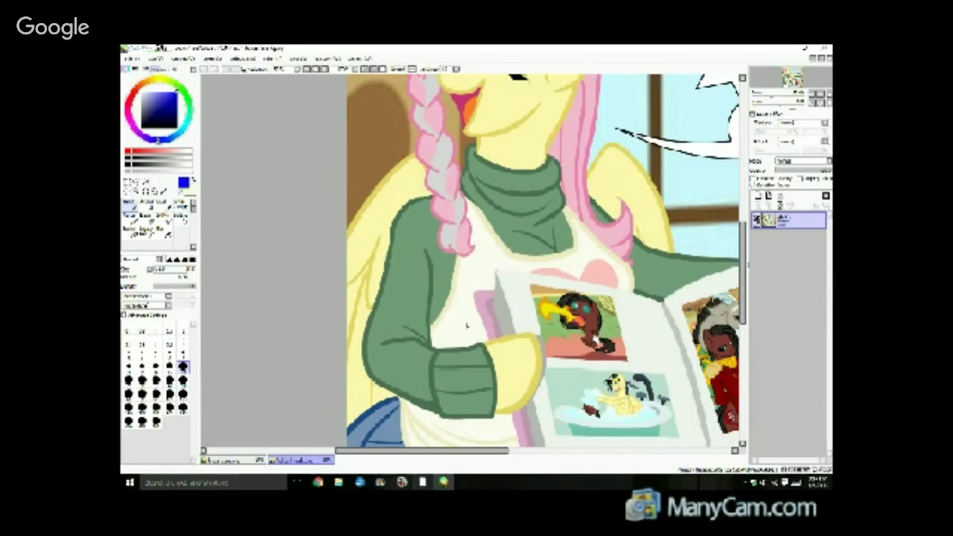
Sample the dark green outline colour from the character's sweater in the reference picture.
{"action": "left_click", "coordinate": [163, 191]}
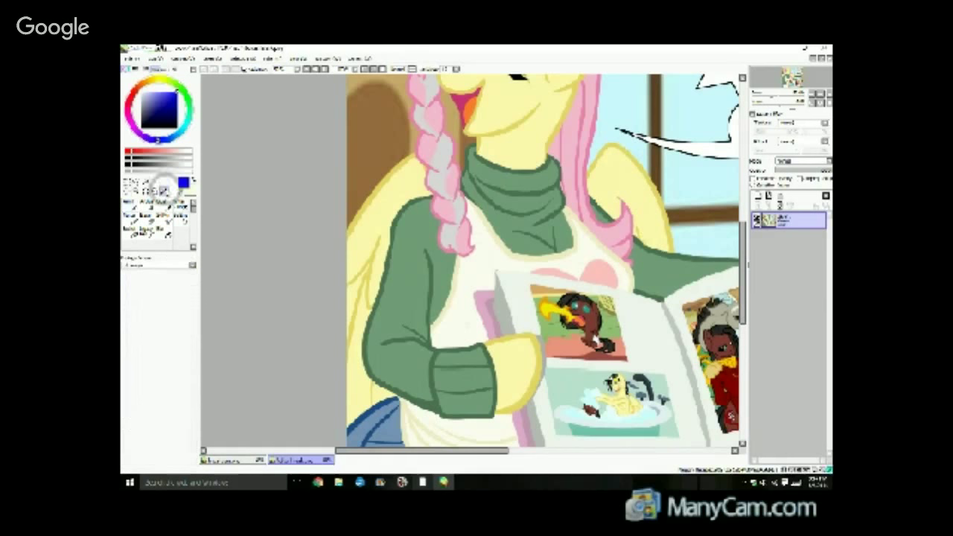
{"action": "left_click", "coordinate": [406, 204]}
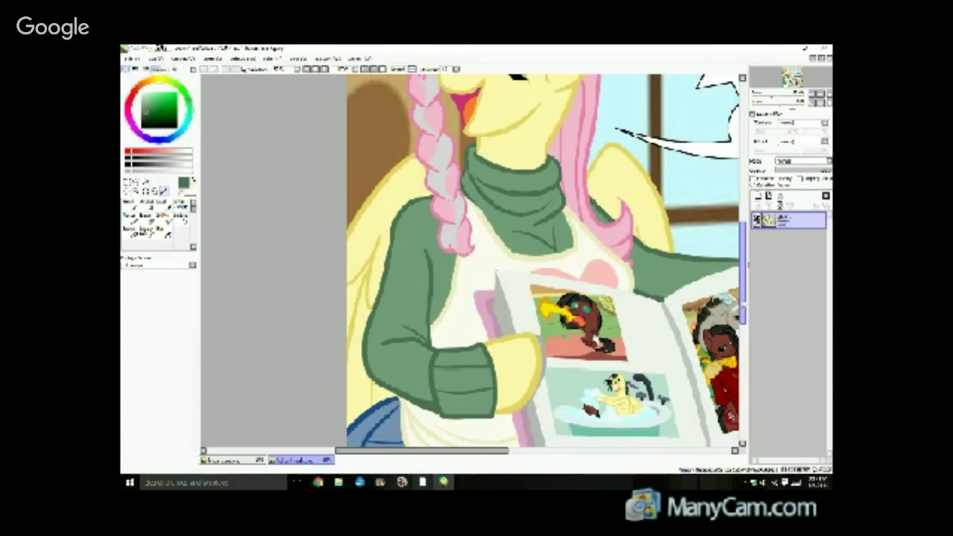
{"action": "mouse_move", "coordinate": [743, 302]}
{"action": "left_mouse_down"}
{"action": "mouse_move", "coordinate": [746, 264]}
{"action": "mouse_move", "coordinate": [752, 297]}
{"action": "left_mouse_up"}
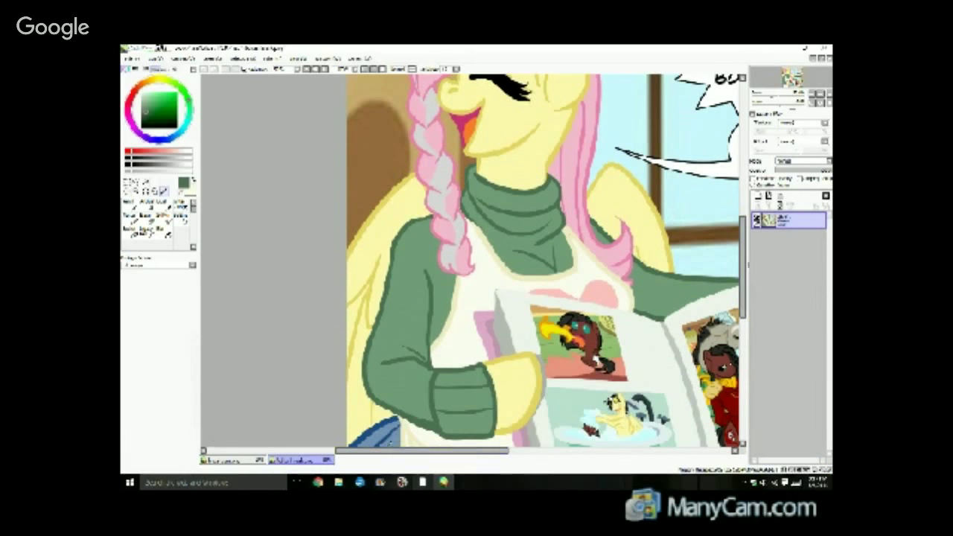
{"action": "left_click_drag", "start_coordinate": [389, 448], "coordinate": [458, 451]}
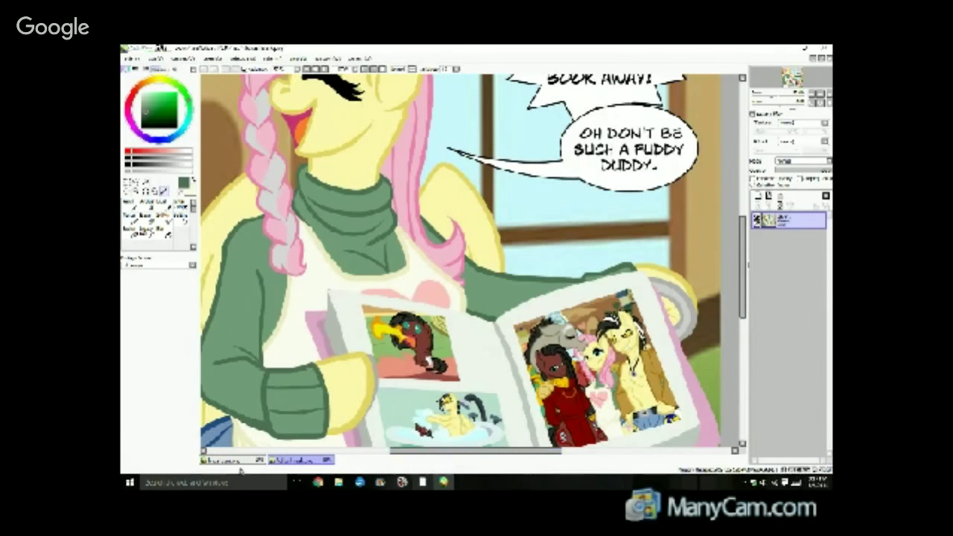
Check the YouTube live stream page in the browser, and return to the blue figure sketch on the couch.
{"action": "left_click", "coordinate": [239, 460]}
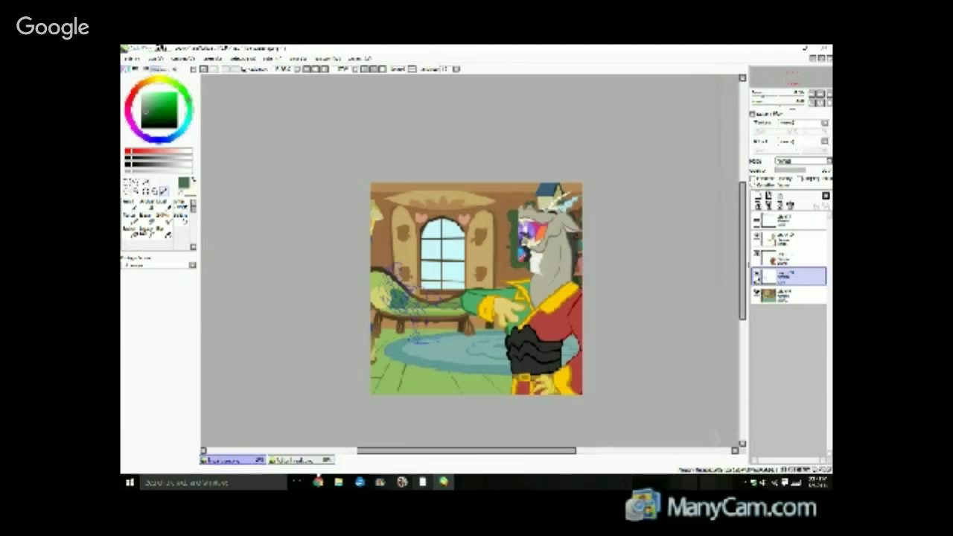
{"action": "mouse_move", "coordinate": [318, 482]}
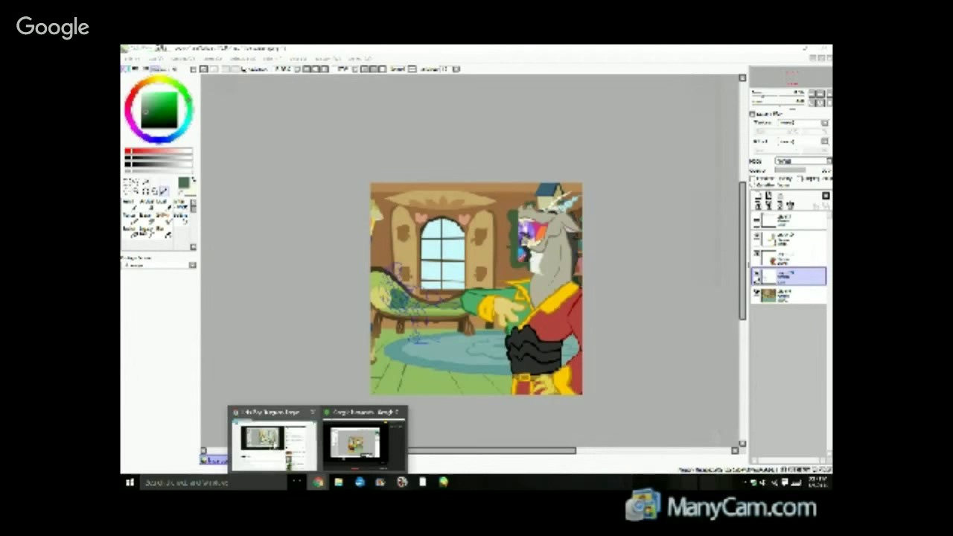
{"action": "left_click", "coordinate": [274, 445]}
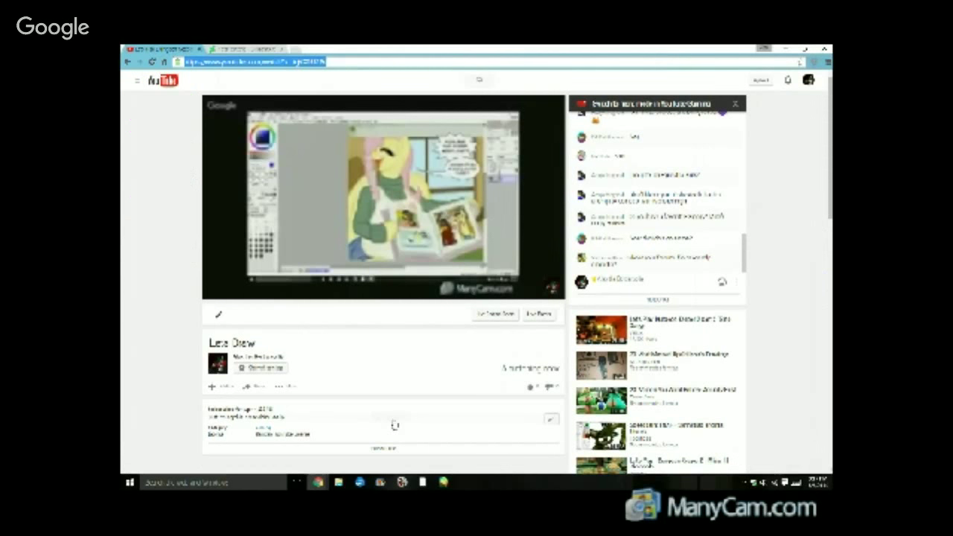
{"action": "left_click", "coordinate": [442, 483]}
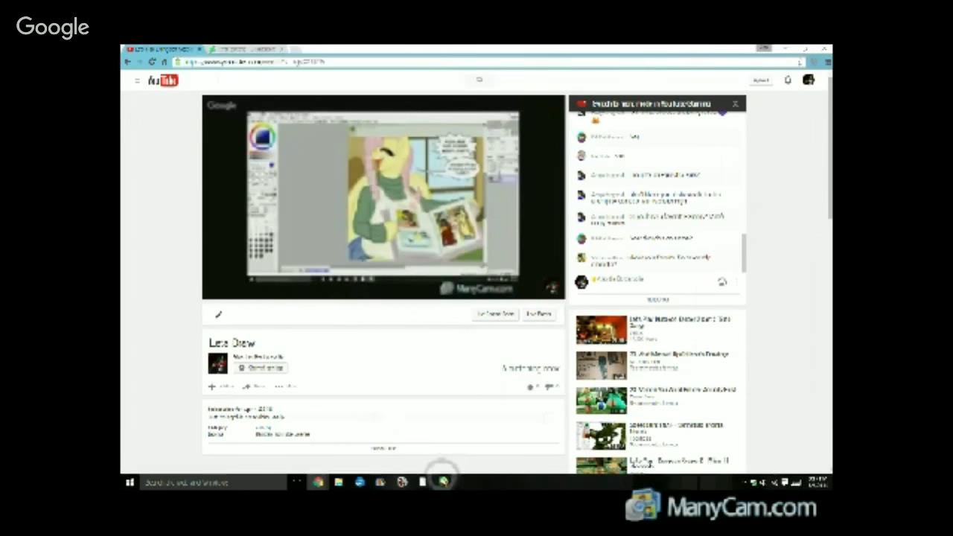
{"action": "scroll", "coordinate": [482, 340], "scroll_direction": "up", "scroll_amount": 2}
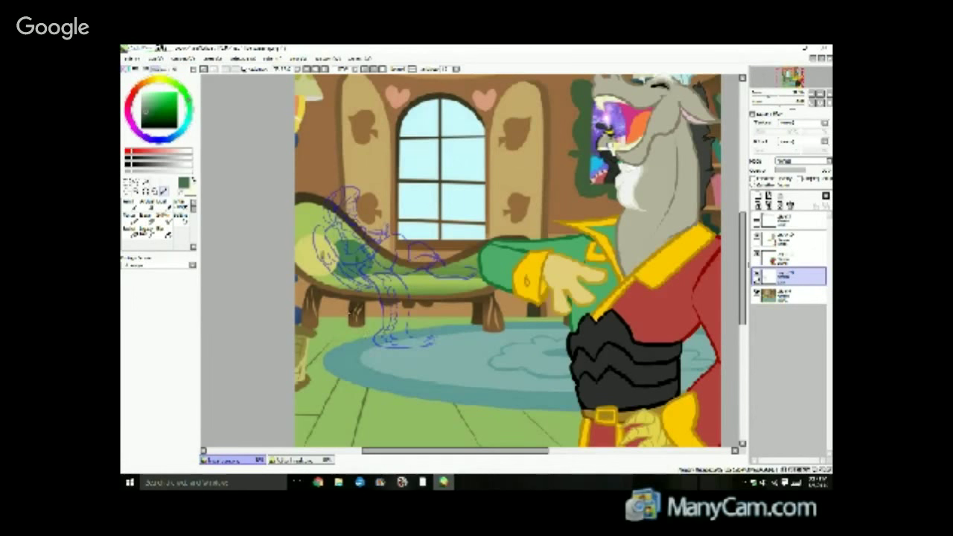
{"action": "scroll", "coordinate": [302, 247], "scroll_direction": "up", "scroll_amount": 1}
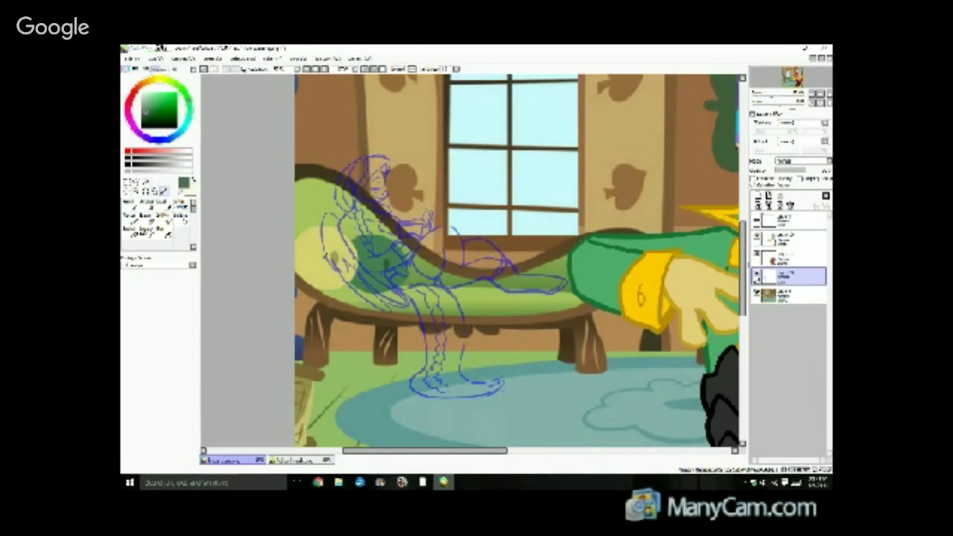
{"action": "scroll", "coordinate": [370, 228], "scroll_direction": "up", "scroll_amount": 1}
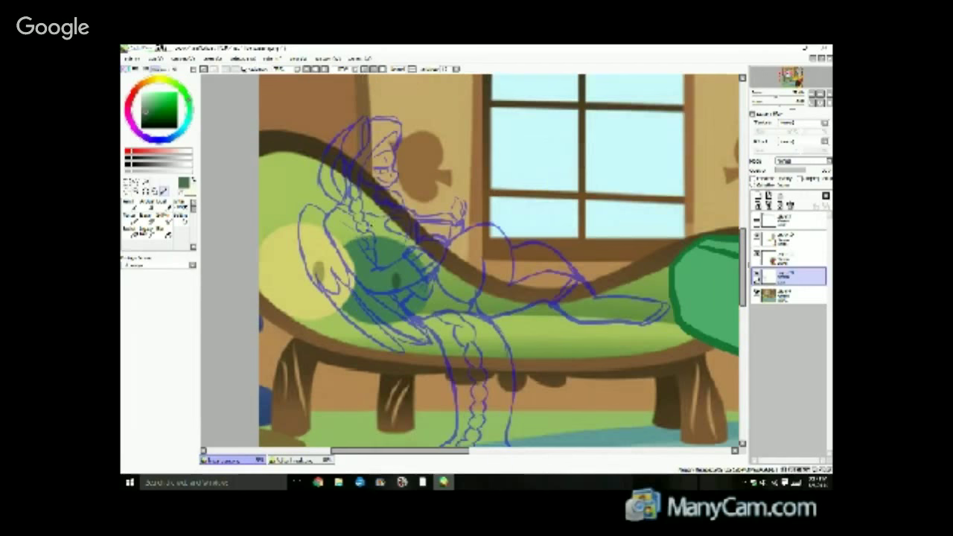
Switch to the scrapbook reference picture and sample the wing's yellow and the sweater collar's dark green.
{"action": "left_click", "coordinate": [302, 460]}
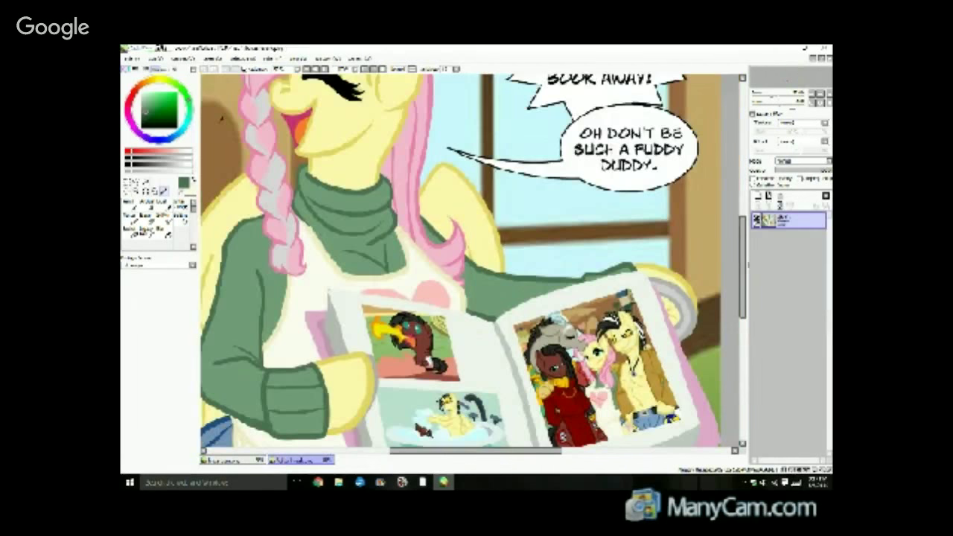
{"action": "left_click", "coordinate": [244, 177], "text": "alt"}
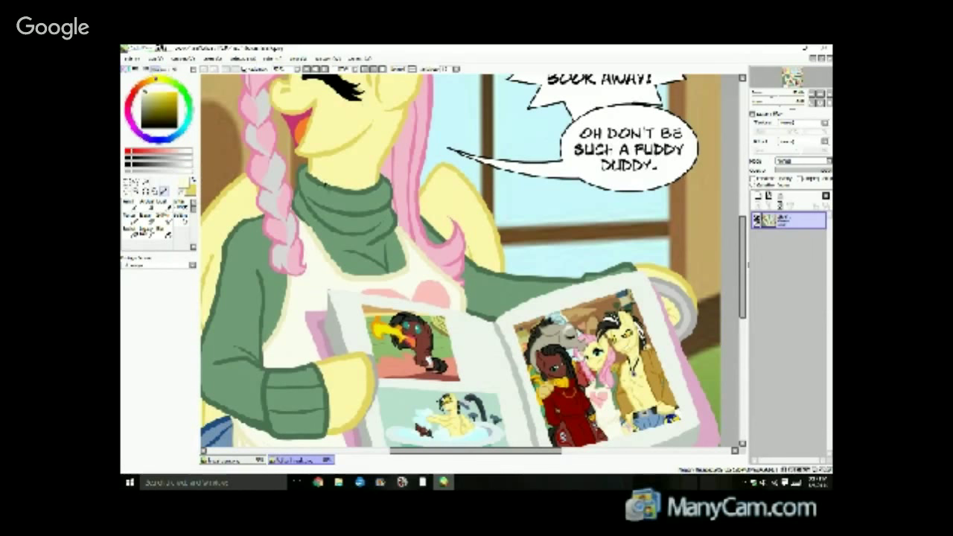
{"action": "left_click", "coordinate": [302, 170], "text": "alt"}
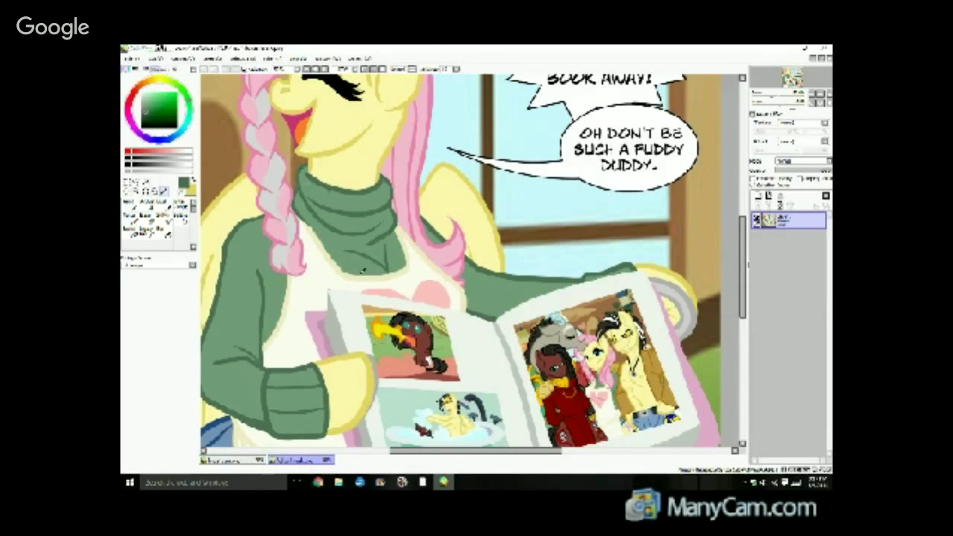
Compare the character's clothing and hair in the scrapbook reference with the blue figure sketch on the couch.
{"action": "scroll", "coordinate": [363, 271], "scroll_direction": "down", "scroll_amount": 2}
{"action": "scroll", "coordinate": [298, 299], "scroll_direction": "up", "scroll_amount": 3}
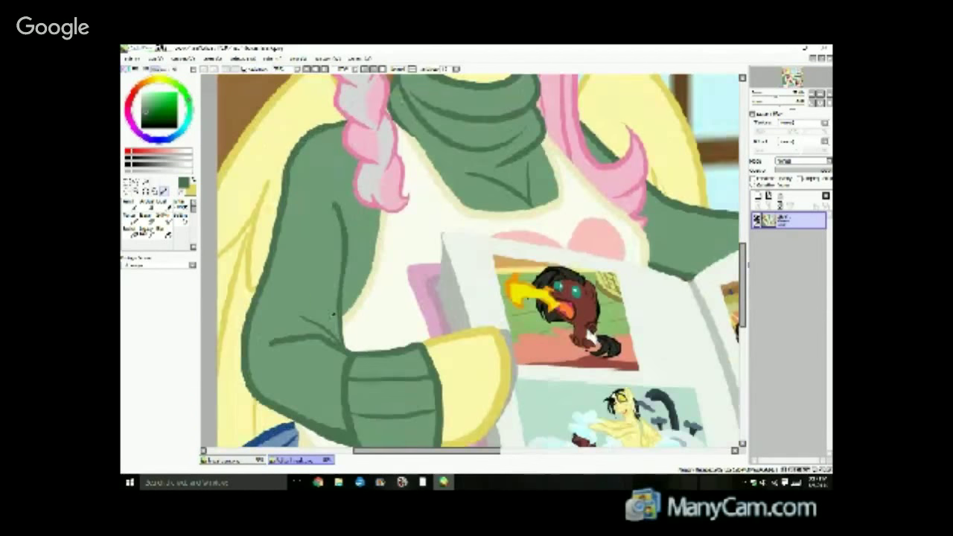
{"action": "scroll", "coordinate": [320, 312], "scroll_direction": "down", "scroll_amount": 2}
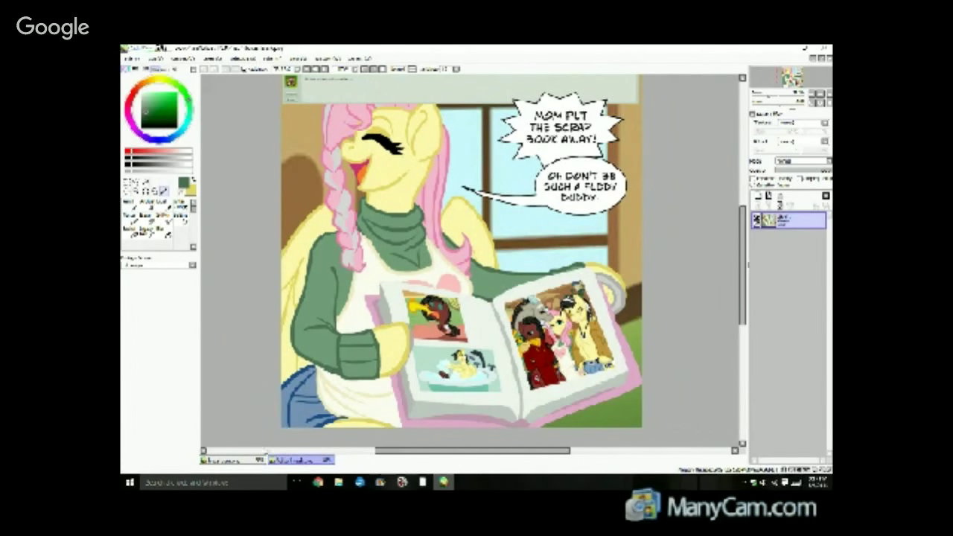
{"action": "left_click", "coordinate": [232, 460]}
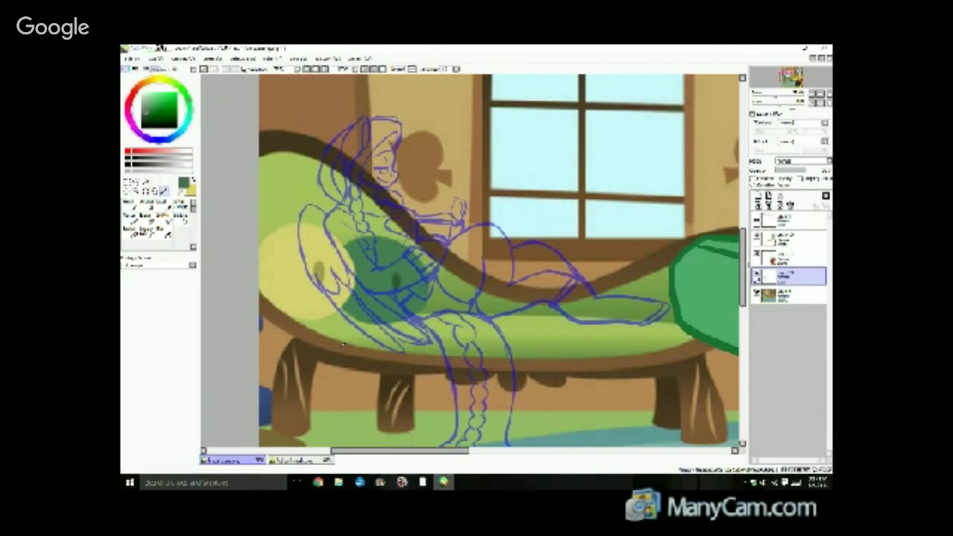
{"action": "scroll", "coordinate": [343, 344], "scroll_direction": "up", "scroll_amount": 1}
{"action": "left_click", "coordinate": [319, 459]}
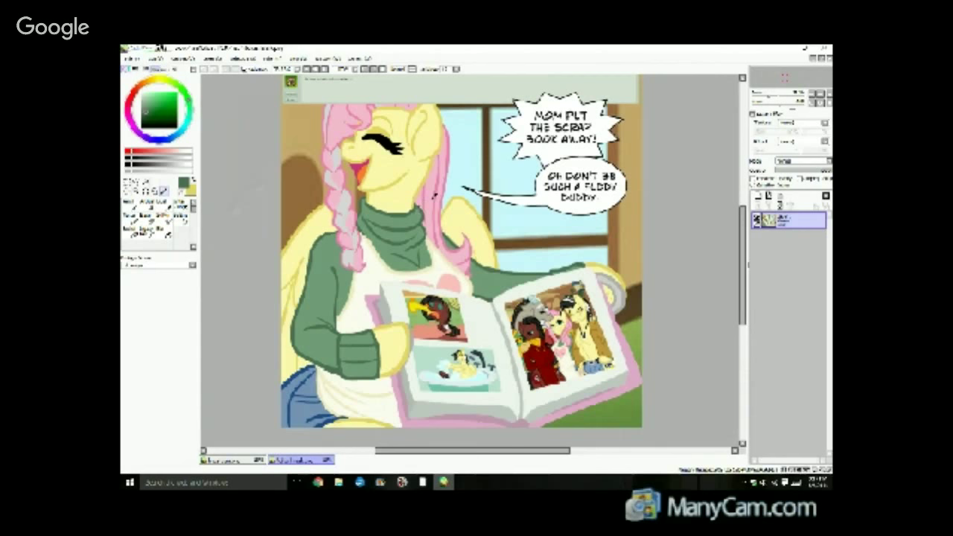
Take a closer look at the scrapbook reference, return to the couch drawing and add a new layer above the blue sketch.
{"action": "scroll", "coordinate": [423, 202], "scroll_direction": "up", "scroll_amount": 1}
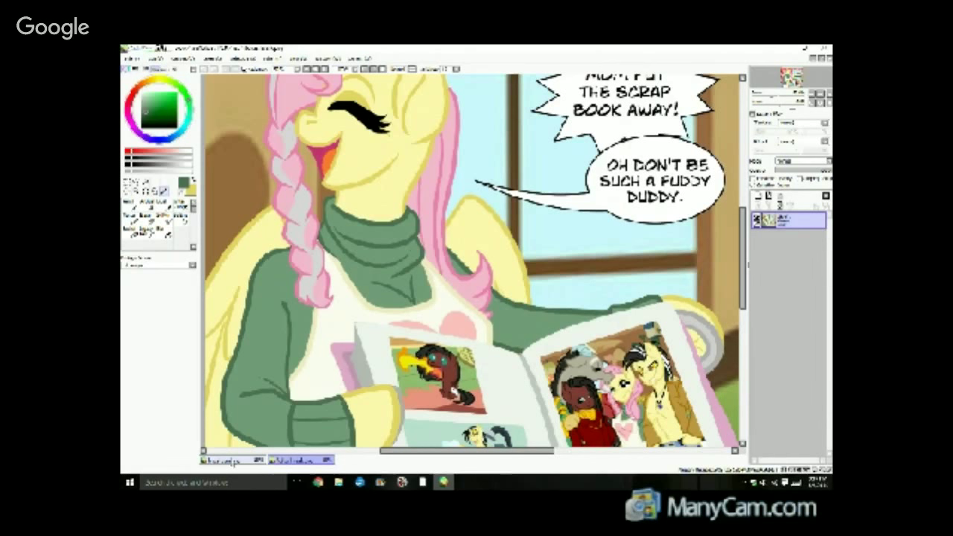
{"action": "left_click", "coordinate": [231, 460]}
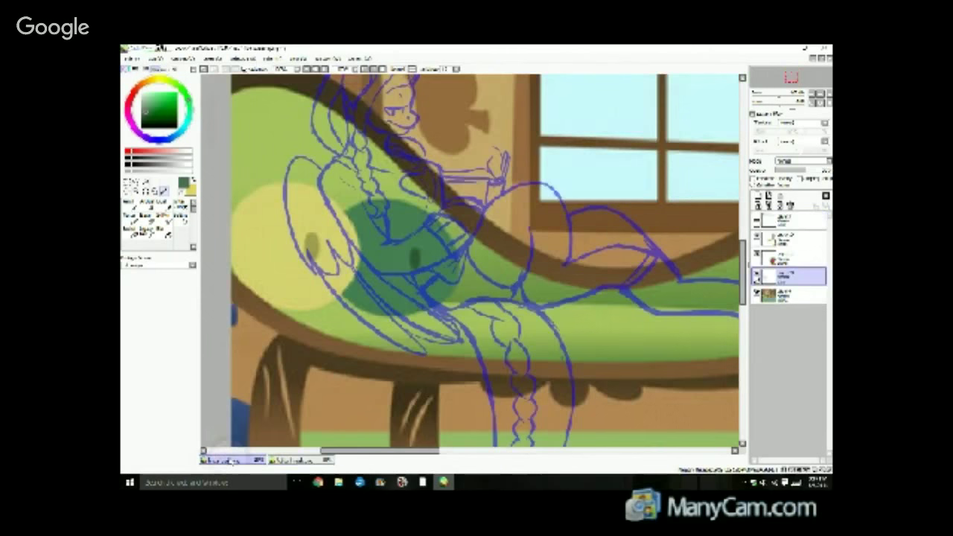
{"action": "scroll", "coordinate": [488, 289], "scroll_direction": "down", "scroll_amount": 2}
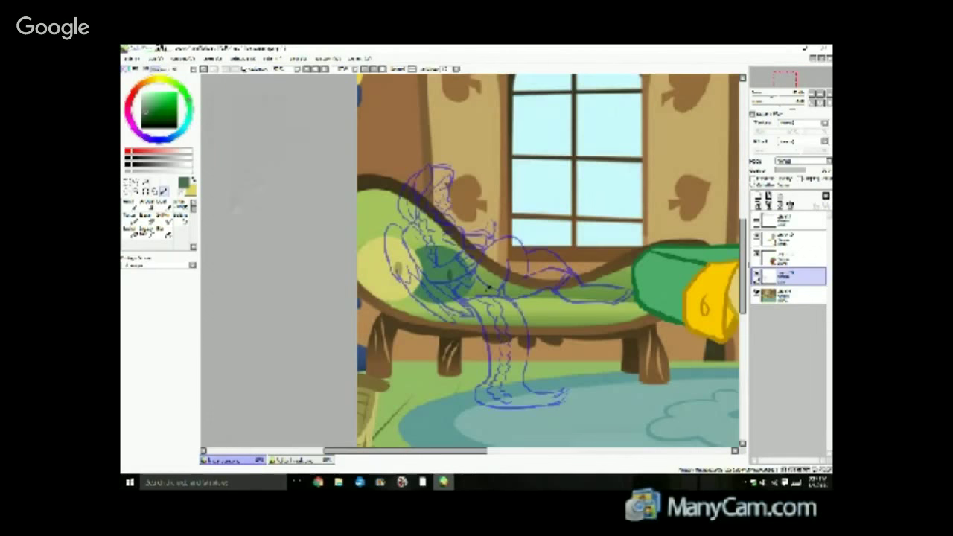
{"action": "scroll", "coordinate": [489, 289], "scroll_direction": "up", "scroll_amount": 3}
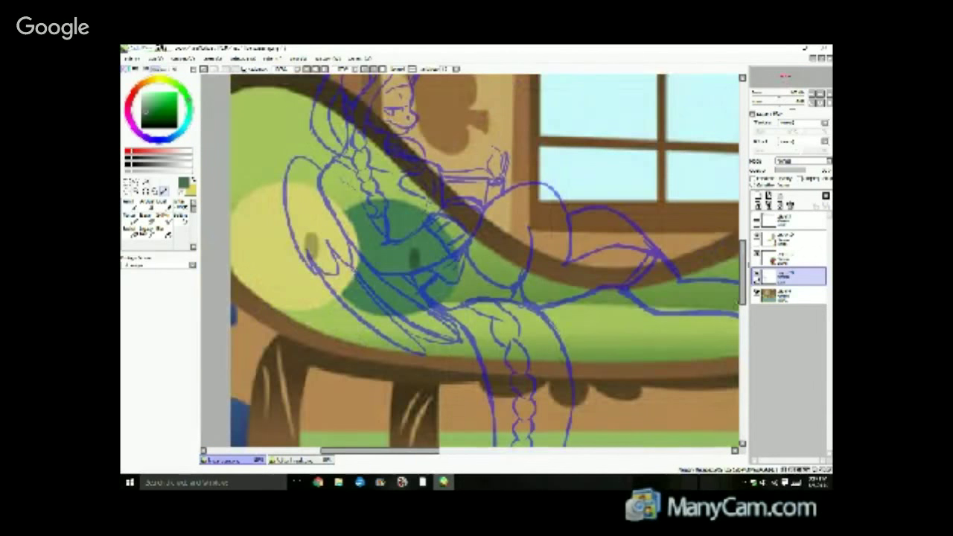
{"action": "left_click", "coordinate": [758, 197]}
Outline the hand at the end of the sleeve cuff in yellow over the blue sketch.
{"action": "left_click_drag", "start_coordinate": [742, 249], "coordinate": [743, 240]}
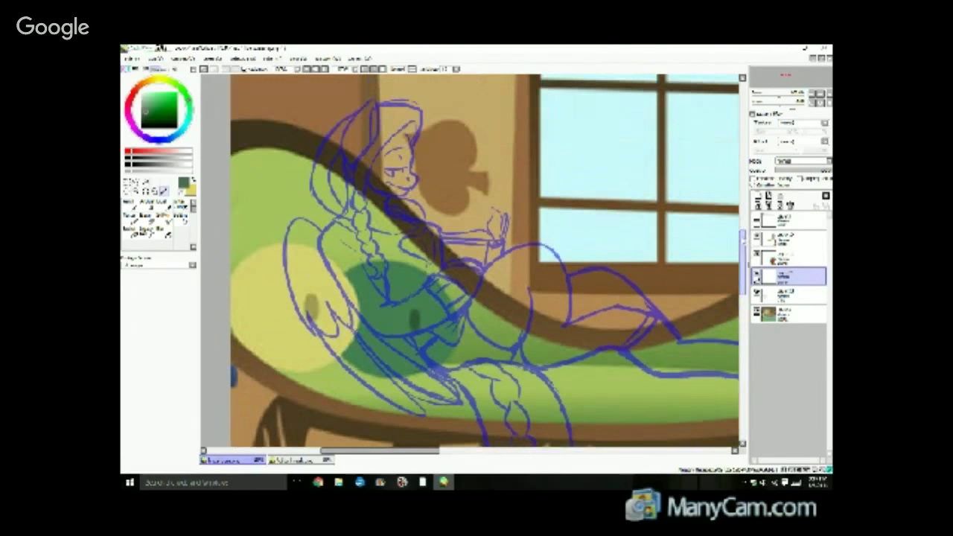
{"action": "scroll", "coordinate": [403, 248], "scroll_direction": "up", "scroll_amount": 1}
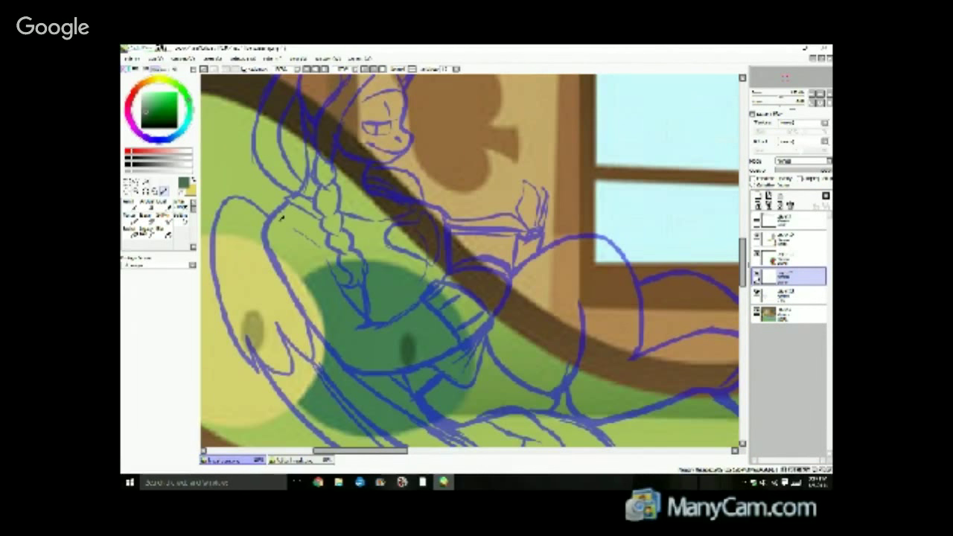
{"action": "left_click", "coordinate": [129, 202]}
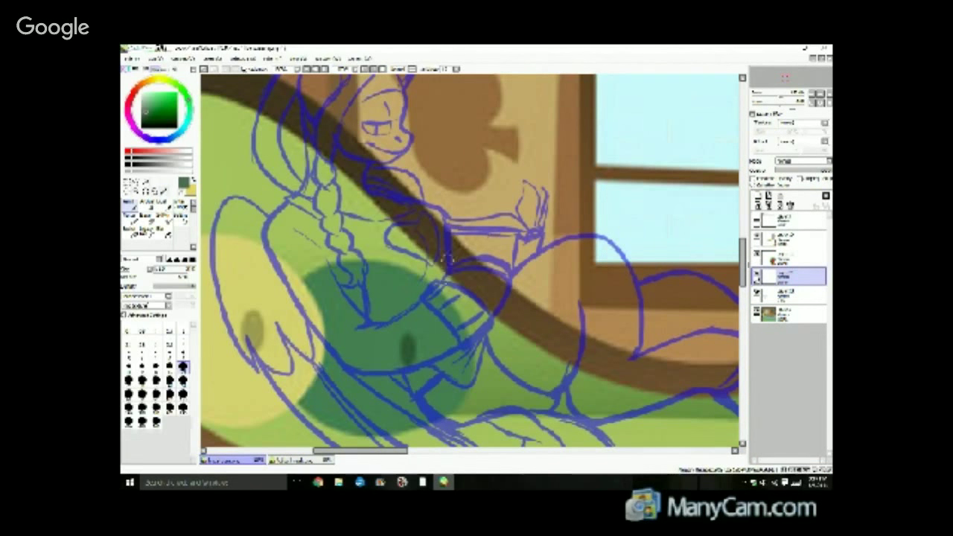
{"action": "left_click_drag", "start_coordinate": [448, 273], "coordinate": [506, 279]}
{"action": "key", "text": "x"}
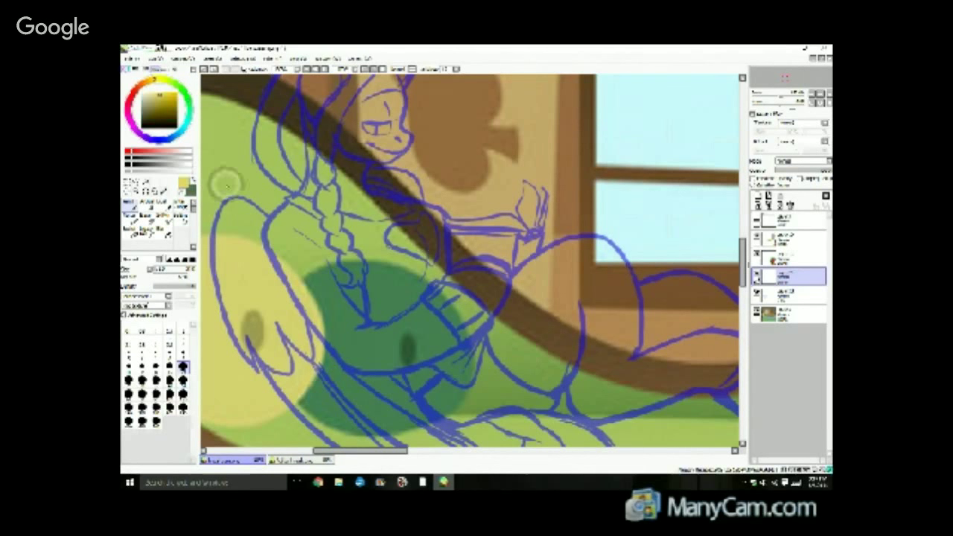
{"action": "left_click_drag", "start_coordinate": [437, 283], "coordinate": [511, 270]}
{"action": "left_click", "coordinate": [201, 69]}
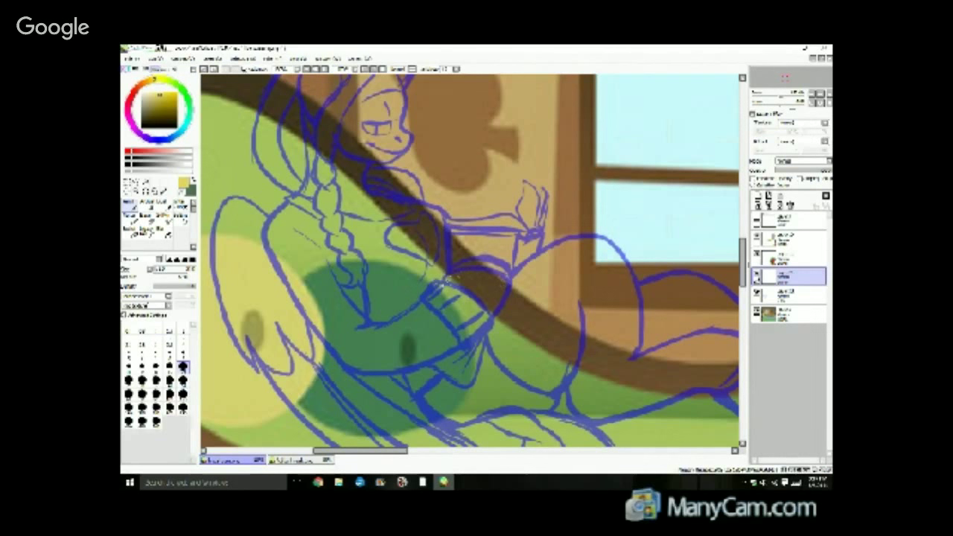
{"action": "mouse_move", "coordinate": [445, 277]}
{"action": "left_mouse_down"}
{"action": "mouse_move", "coordinate": [503, 283]}
{"action": "mouse_move", "coordinate": [484, 326]}
{"action": "left_mouse_up"}
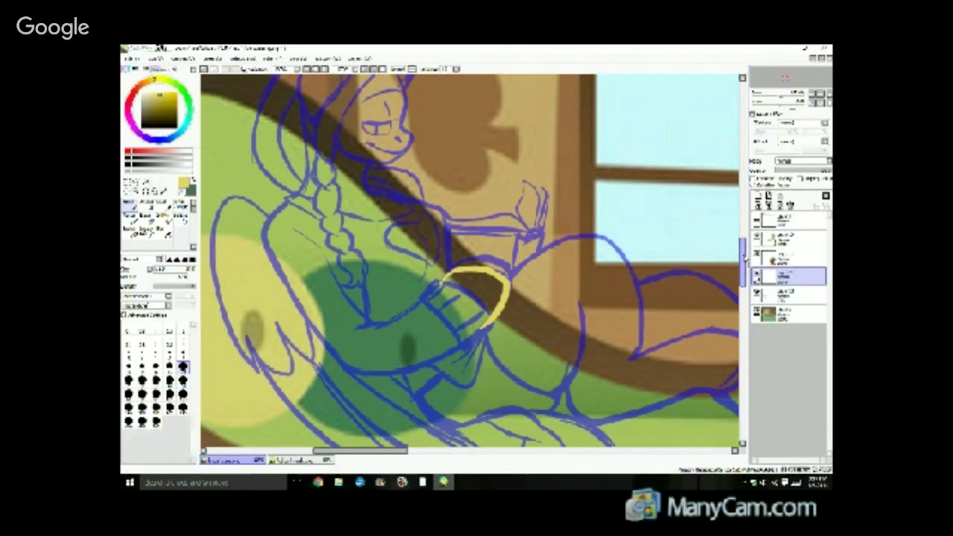
Outline the figure's ear and face profile in yellow over the blue sketch.
{"action": "left_click_drag", "start_coordinate": [743, 257], "coordinate": [743, 242]}
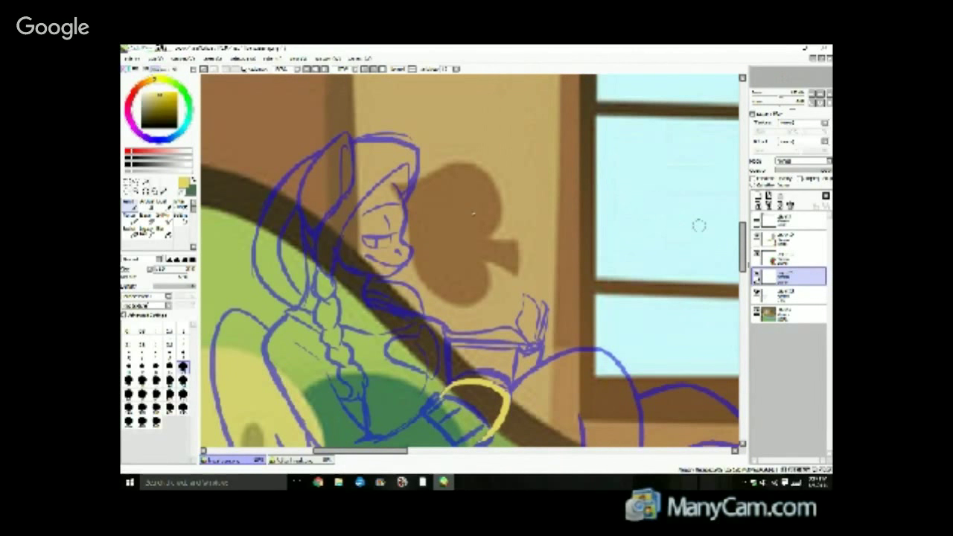
{"action": "mouse_move", "coordinate": [315, 235]}
{"action": "left_mouse_down"}
{"action": "mouse_move", "coordinate": [356, 184]}
{"action": "mouse_move", "coordinate": [346, 148]}
{"action": "left_mouse_up"}
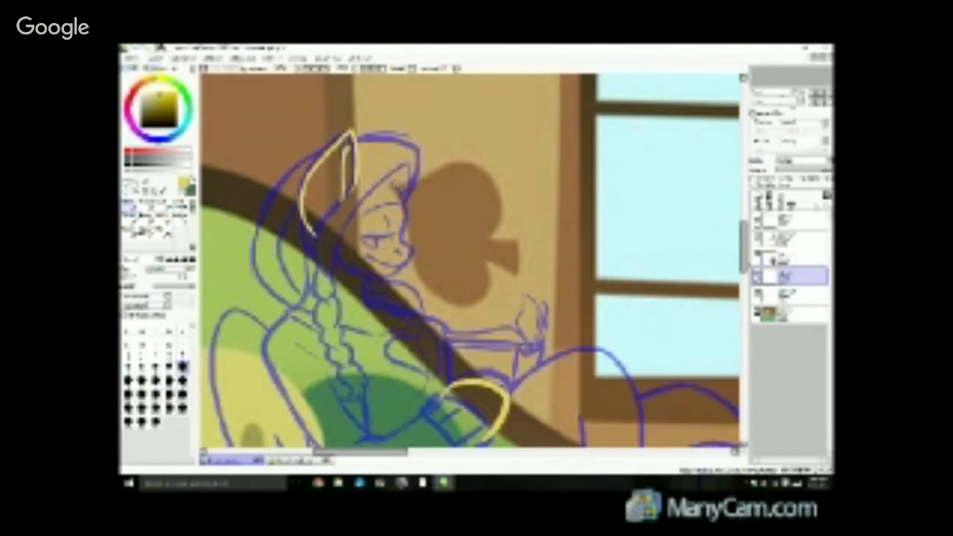
{"action": "mouse_move", "coordinate": [388, 173]}
{"action": "left_mouse_down"}
{"action": "mouse_move", "coordinate": [412, 259]}
{"action": "mouse_move", "coordinate": [367, 267]}
{"action": "mouse_move", "coordinate": [361, 245]}
{"action": "mouse_move", "coordinate": [377, 264]}
{"action": "mouse_move", "coordinate": [369, 267]}
{"action": "mouse_move", "coordinate": [405, 256]}
{"action": "left_mouse_up"}
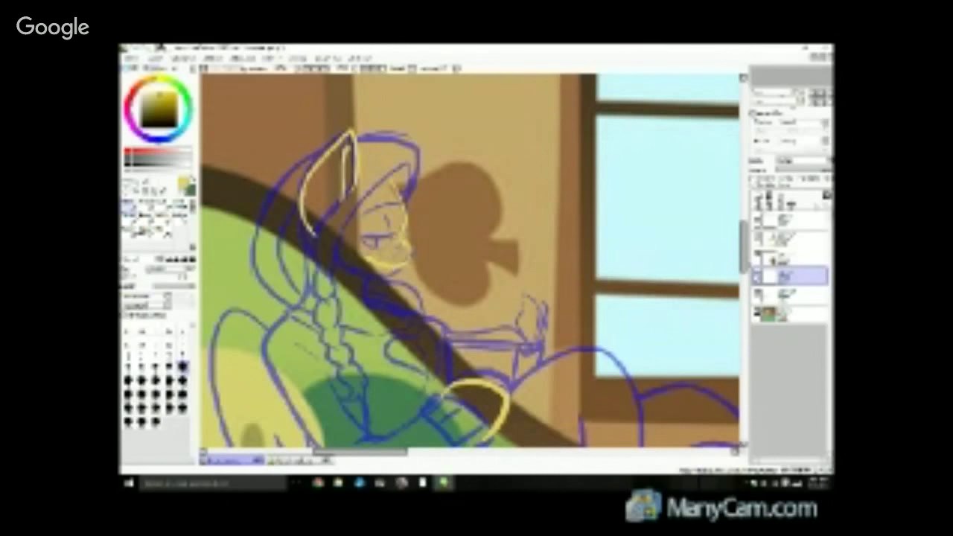
{"action": "mouse_move", "coordinate": [391, 218]}
{"action": "left_mouse_down"}
{"action": "mouse_move", "coordinate": [394, 233]}
{"action": "mouse_move", "coordinate": [371, 214]}
{"action": "mouse_move", "coordinate": [389, 211]}
{"action": "left_mouse_up"}
Outline the jaw and the front and back of the neck in yellow.
{"action": "left_click_drag", "start_coordinate": [406, 267], "coordinate": [347, 262]}
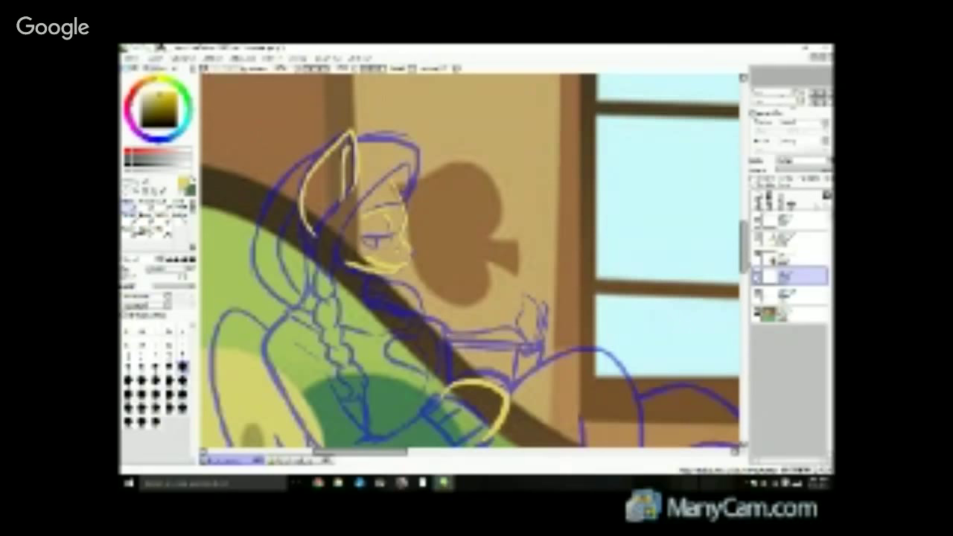
{"action": "left_click", "coordinate": [214, 70]}
{"action": "mouse_move", "coordinate": [402, 268]}
{"action": "left_mouse_down"}
{"action": "mouse_move", "coordinate": [382, 278]}
{"action": "mouse_move", "coordinate": [337, 255]}
{"action": "mouse_move", "coordinate": [365, 289]}
{"action": "left_mouse_up"}
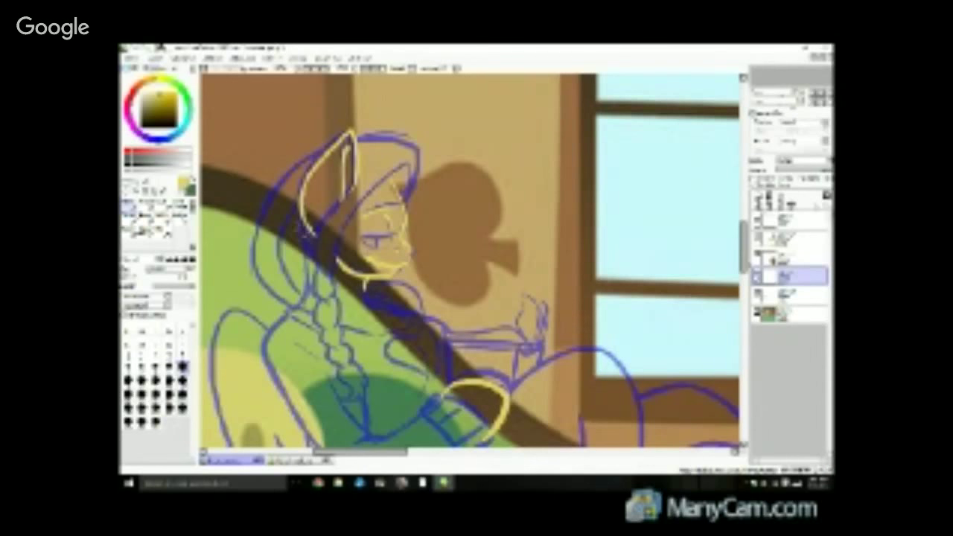
{"action": "left_click_drag", "start_coordinate": [303, 223], "coordinate": [306, 276]}
{"action": "left_click_drag", "start_coordinate": [304, 225], "coordinate": [307, 283]}
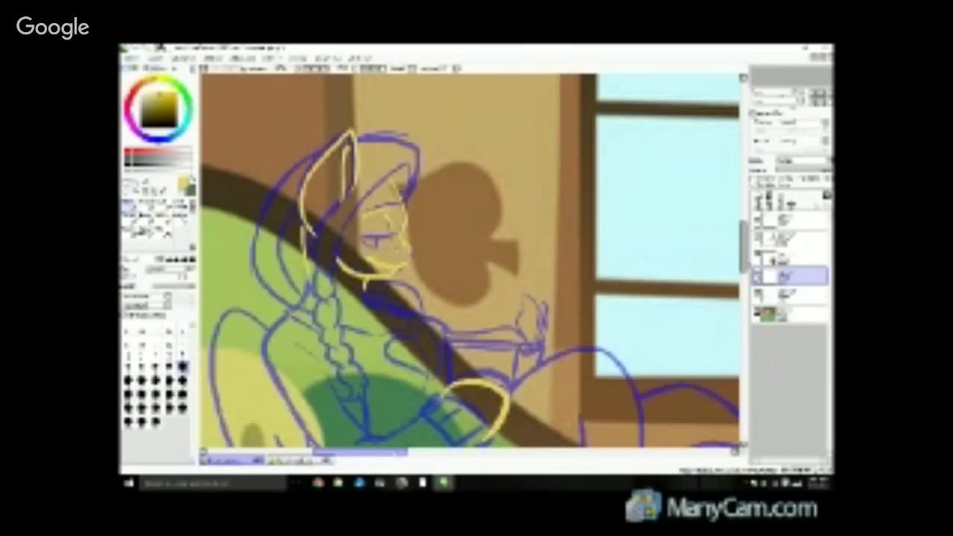
{"action": "left_click_drag", "start_coordinate": [398, 452], "coordinate": [390, 452]}
{"action": "left_click_drag", "start_coordinate": [743, 248], "coordinate": [738, 279]}
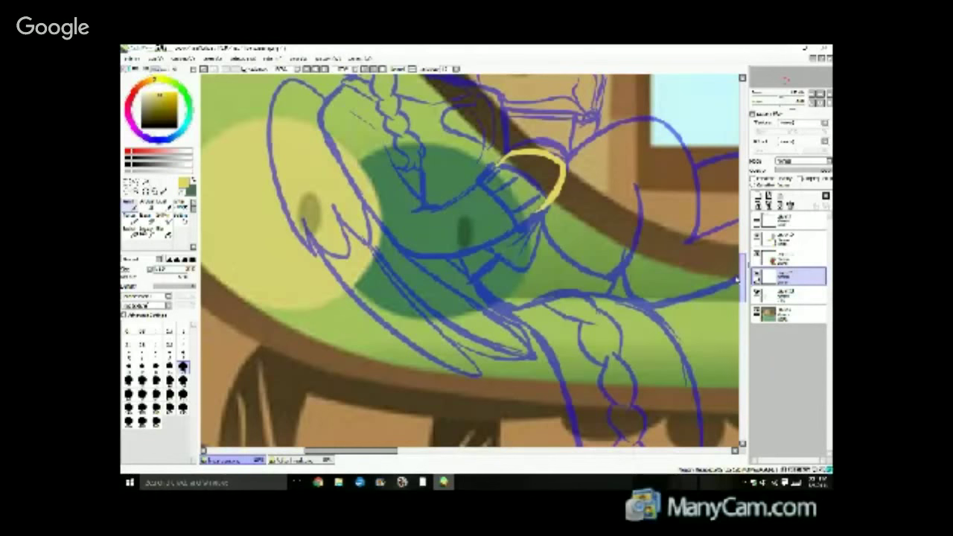
{"action": "scroll", "coordinate": [737, 279], "scroll_direction": "up", "scroll_amount": 5}
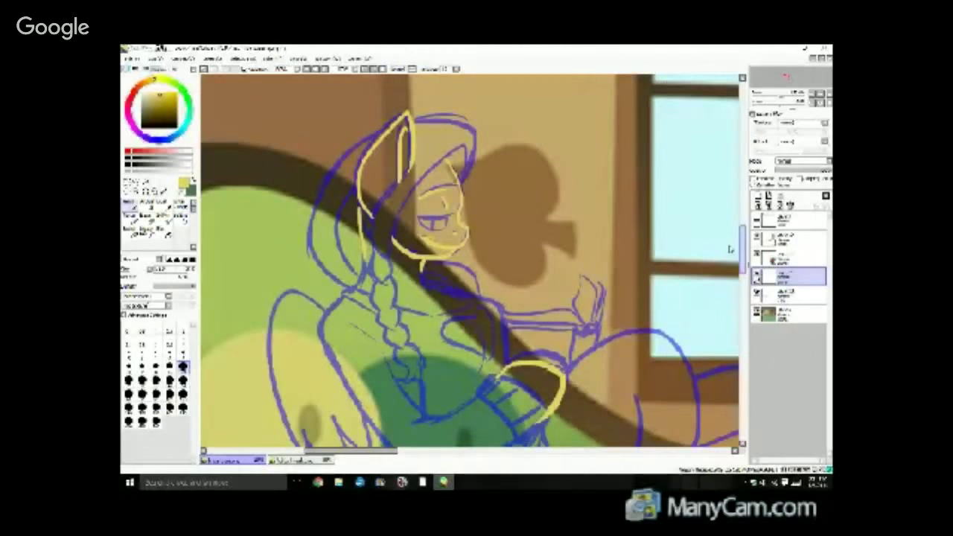
{"action": "scroll", "coordinate": [731, 250], "scroll_direction": "down", "scroll_amount": 1}
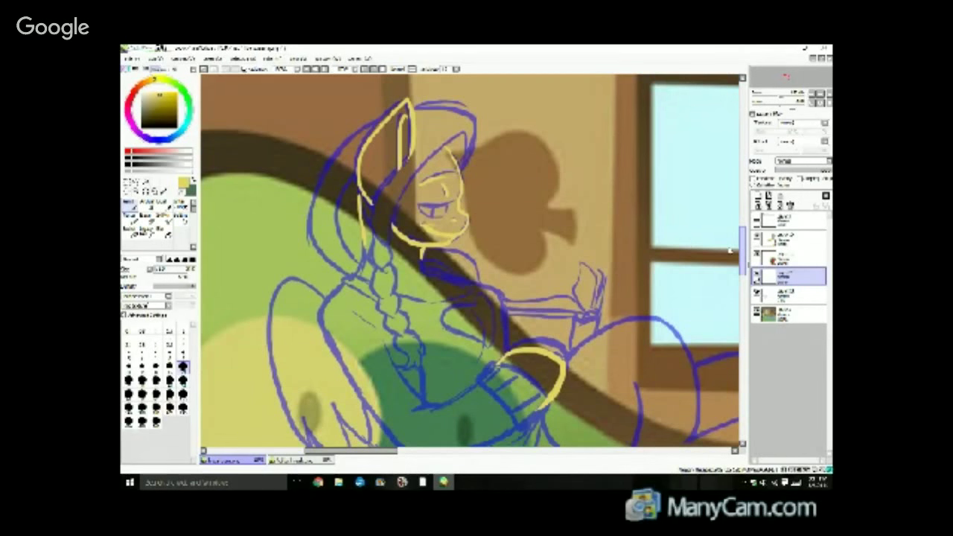
{"action": "scroll", "coordinate": [731, 251], "scroll_direction": "down", "scroll_amount": 1}
{"action": "scroll", "coordinate": [729, 254], "scroll_direction": "down", "scroll_amount": 3}
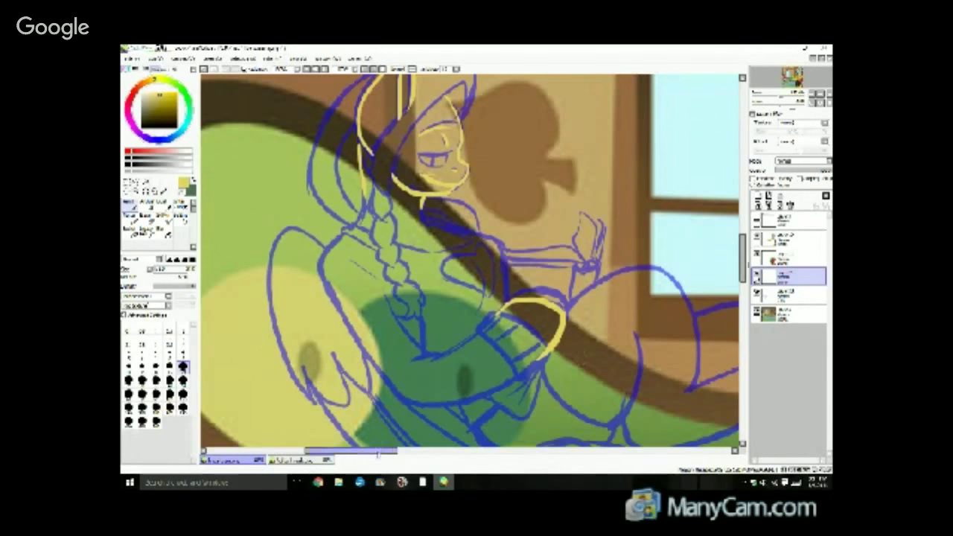
{"action": "mouse_move", "coordinate": [379, 452]}
{"action": "left_mouse_down"}
{"action": "mouse_move", "coordinate": [413, 451]}
{"action": "mouse_move", "coordinate": [366, 452]}
{"action": "left_mouse_up"}
{"action": "left_click_drag", "start_coordinate": [743, 257], "coordinate": [743, 235]}
{"action": "mouse_move", "coordinate": [509, 248]}
{"action": "left_mouse_down"}
{"action": "mouse_move", "coordinate": [528, 274]}
{"action": "mouse_move", "coordinate": [527, 296]}
{"action": "left_mouse_up"}
{"action": "key", "text": "ctrl+z"}
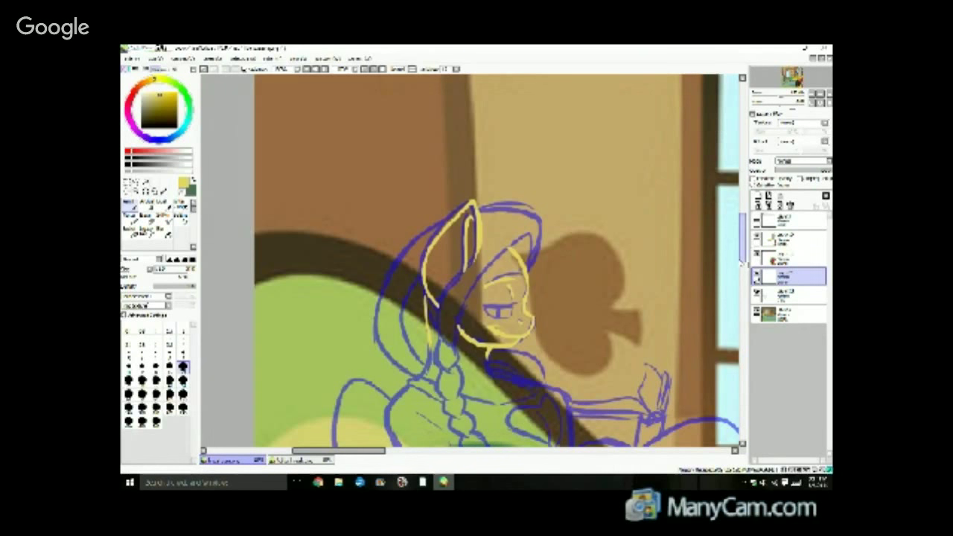
Add a new layer above the yellow line work and outline the sweater's turtleneck collar in dark green.
{"action": "left_click_drag", "start_coordinate": [741, 239], "coordinate": [737, 276]}
{"action": "left_click", "coordinate": [759, 197]}
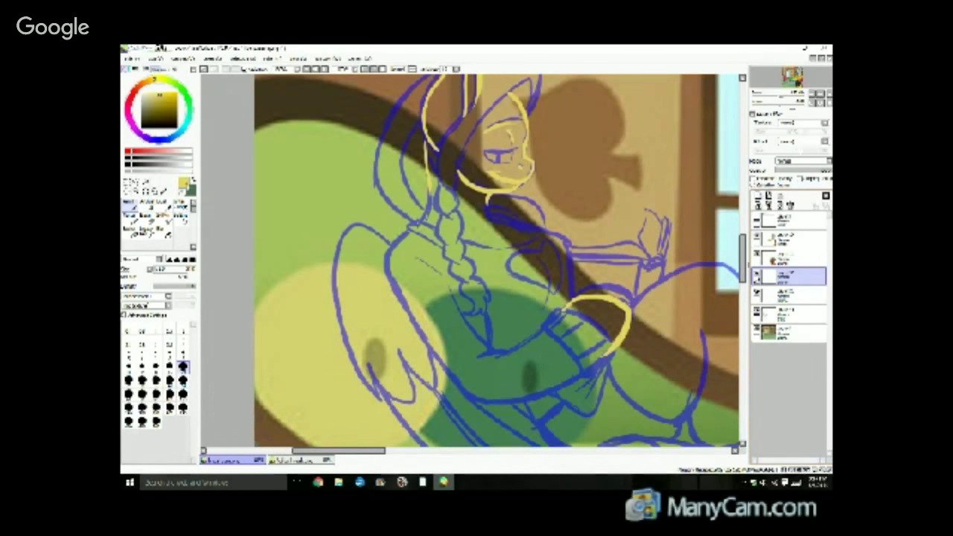
{"action": "left_click", "coordinate": [194, 181]}
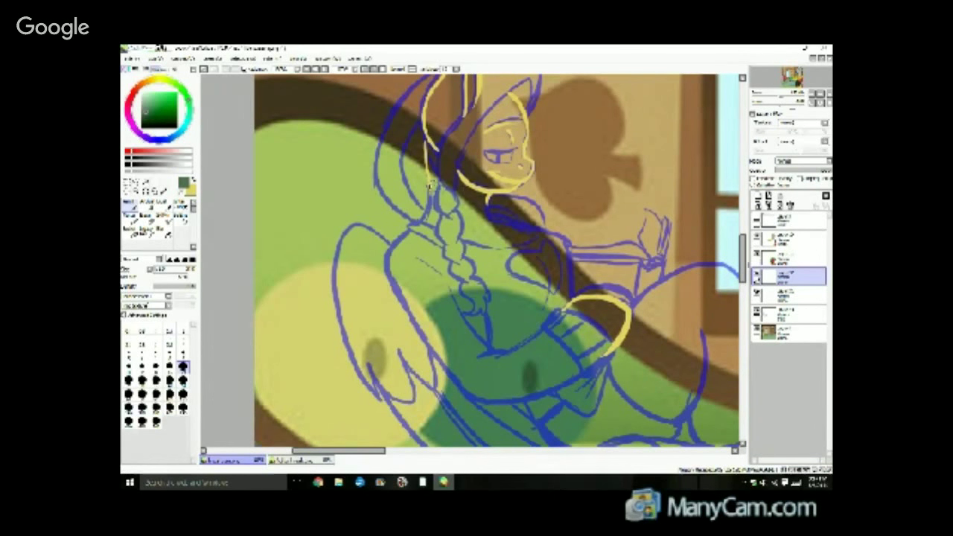
{"action": "left_click_drag", "start_coordinate": [429, 185], "coordinate": [489, 199]}
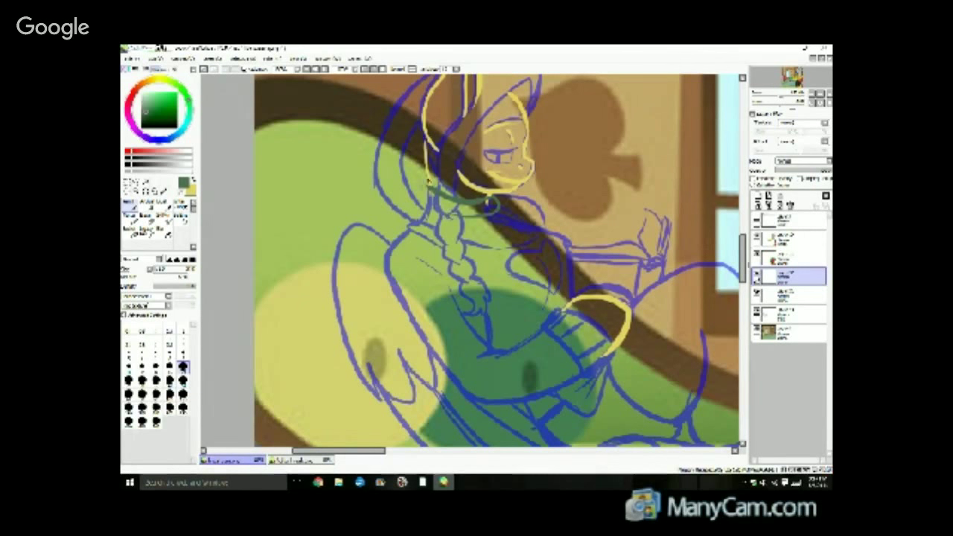
{"action": "mouse_move", "coordinate": [423, 186]}
{"action": "left_mouse_down"}
{"action": "mouse_move", "coordinate": [425, 203]}
{"action": "mouse_move", "coordinate": [456, 217]}
{"action": "mouse_move", "coordinate": [439, 221]}
{"action": "mouse_move", "coordinate": [490, 217]}
{"action": "left_mouse_up"}
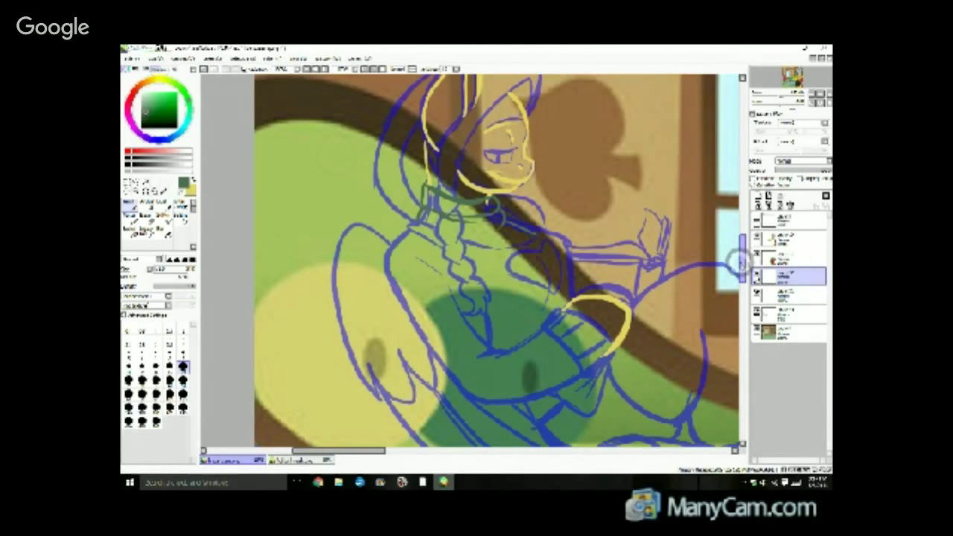
{"action": "mouse_move", "coordinate": [742, 263]}
{"action": "left_mouse_down"}
{"action": "mouse_move", "coordinate": [742, 292]}
{"action": "mouse_move", "coordinate": [742, 257]}
{"action": "left_mouse_up"}
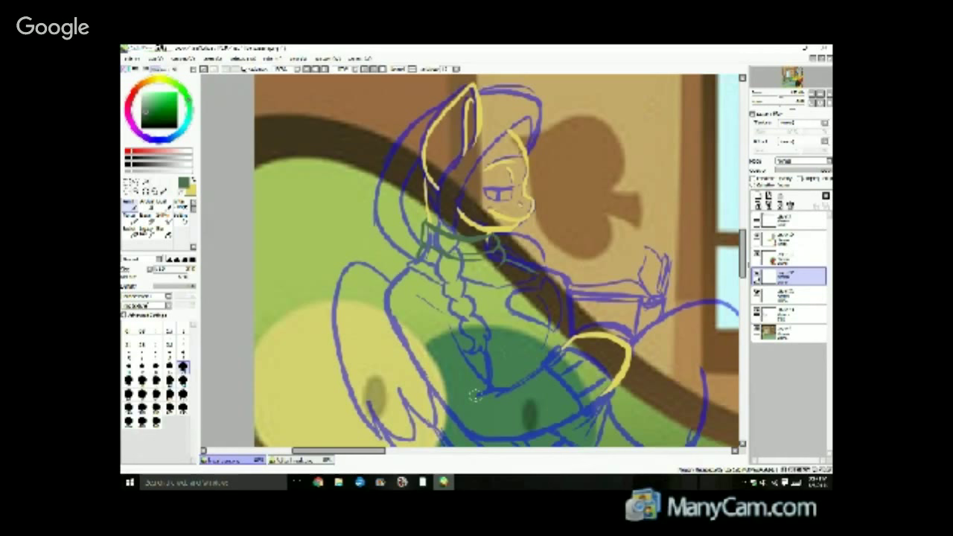
Check the YouTube live stream page and its chat in the browser, and return to the couch drawing.
{"action": "left_click", "coordinate": [319, 483]}
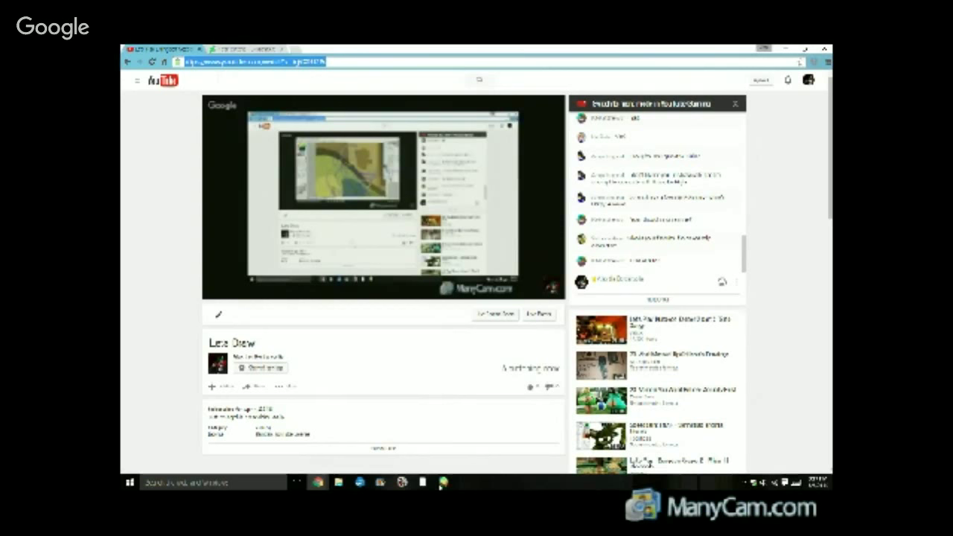
{"action": "mouse_move", "coordinate": [443, 483]}
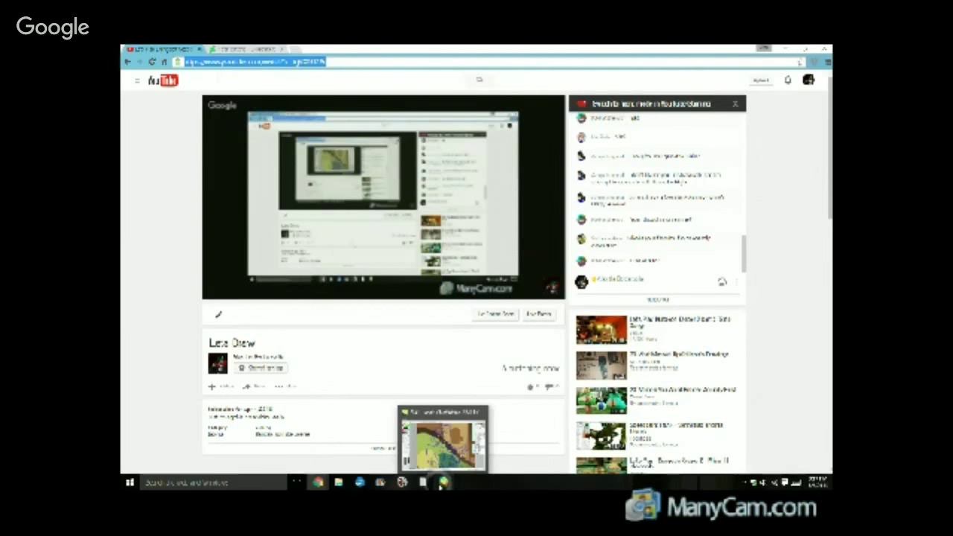
{"action": "left_click", "coordinate": [444, 483]}
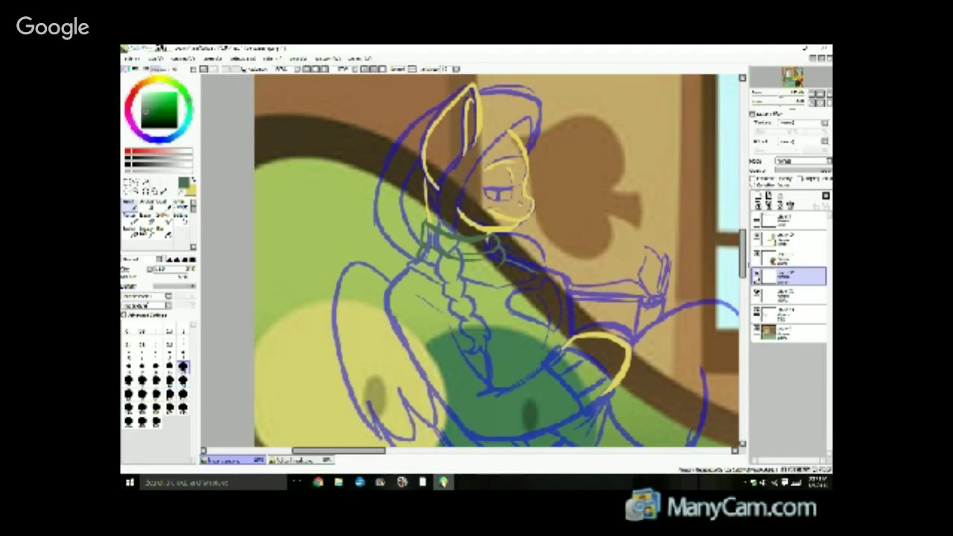
Examine the figure's head, collar, torso and legs on the couch at different zoom levels.
{"action": "scroll", "coordinate": [470, 261], "scroll_direction": "down", "scroll_amount": 1}
{"action": "left_click_drag", "start_coordinate": [743, 236], "coordinate": [744, 263]}
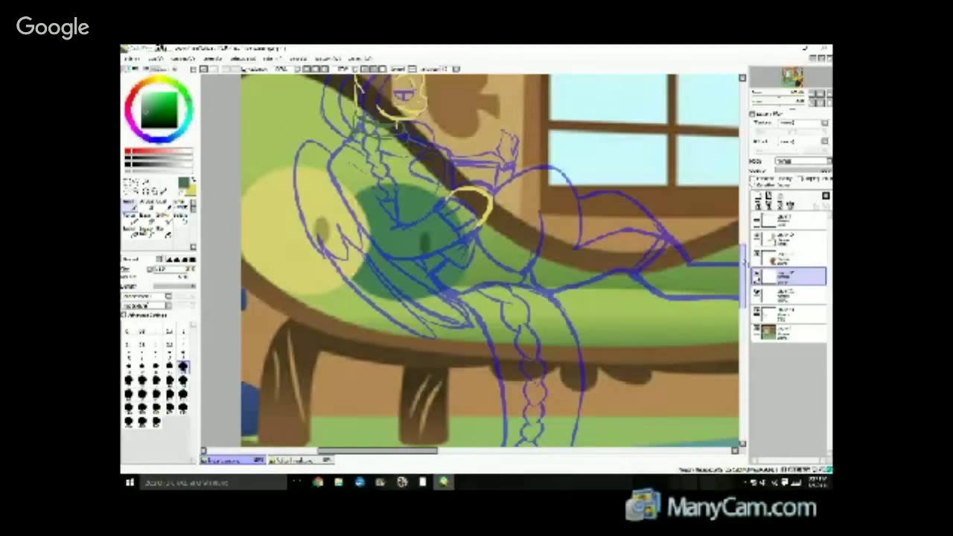
{"action": "scroll", "coordinate": [489, 261], "scroll_direction": "up", "scroll_amount": 3}
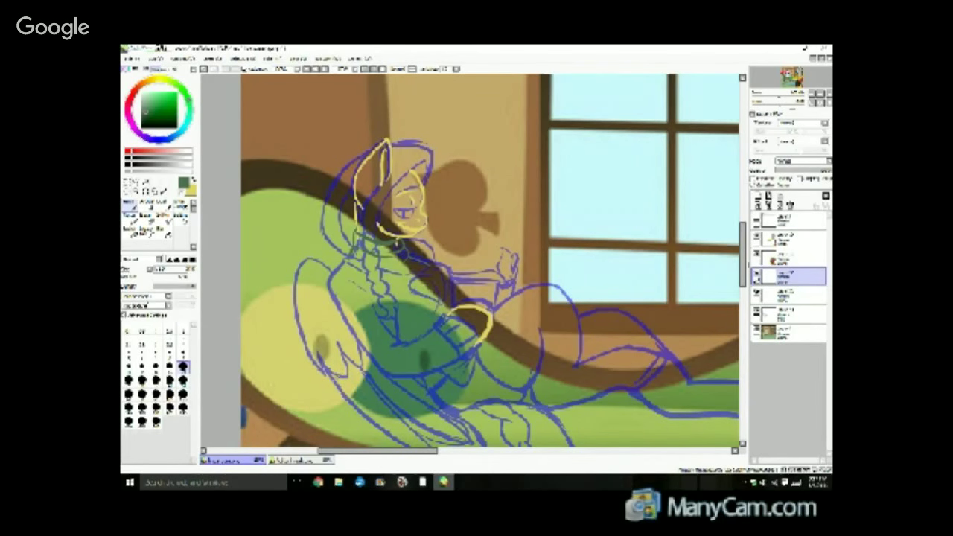
{"action": "scroll", "coordinate": [336, 357], "scroll_direction": "up", "scroll_amount": 1}
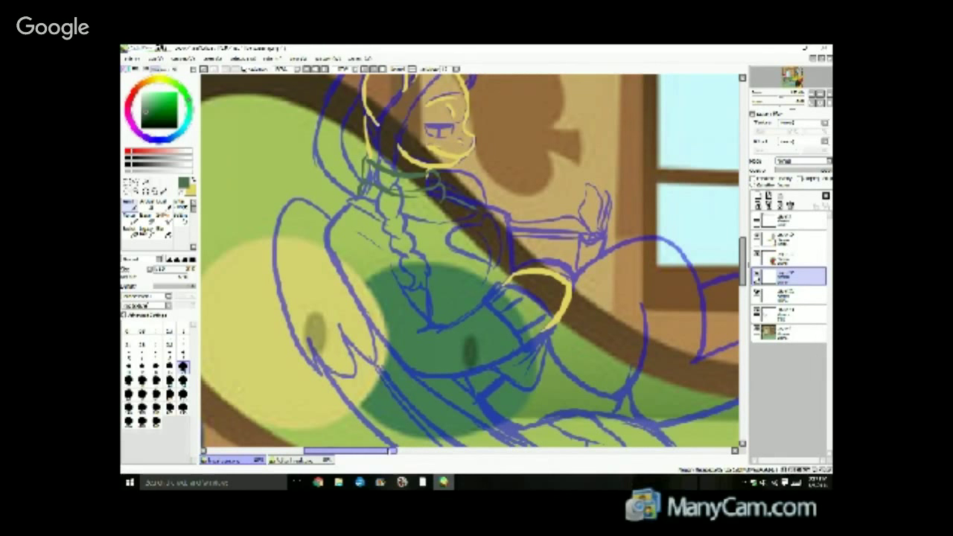
{"action": "mouse_move", "coordinate": [387, 451]}
{"action": "left_mouse_down"}
{"action": "mouse_move", "coordinate": [454, 437]}
{"action": "mouse_move", "coordinate": [382, 434]}
{"action": "left_mouse_up"}
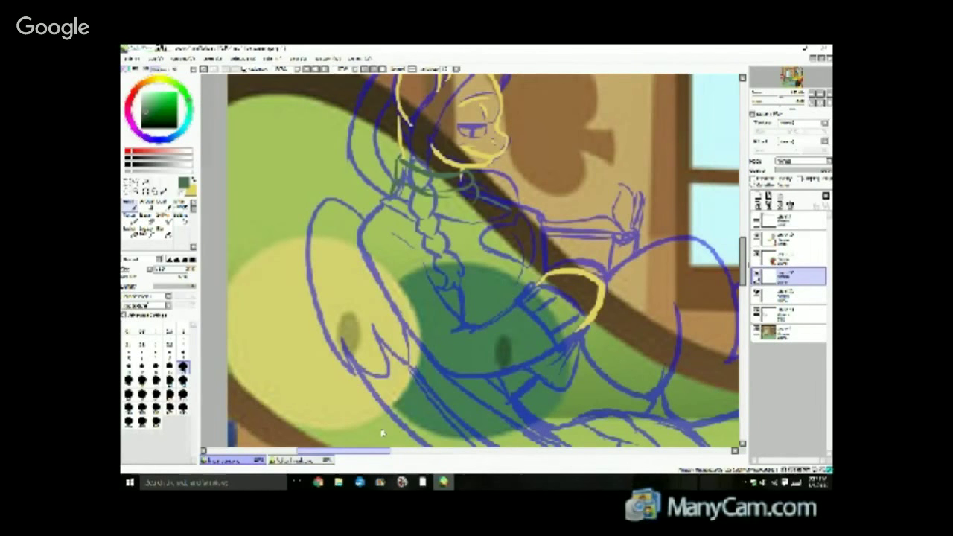
{"action": "mouse_move", "coordinate": [382, 433]}
{"action": "left_mouse_down"}
{"action": "mouse_move", "coordinate": [413, 432]}
{"action": "mouse_move", "coordinate": [385, 432]}
{"action": "left_mouse_up"}
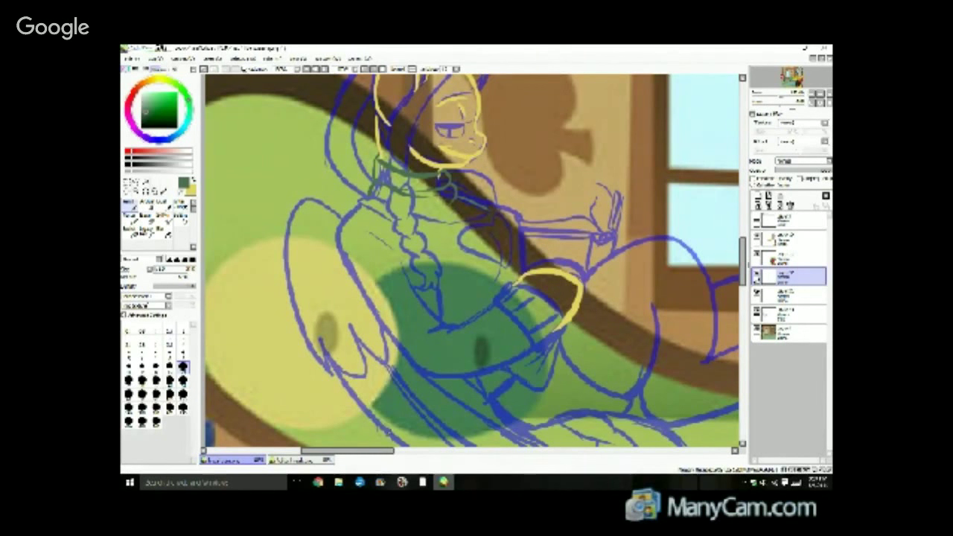
{"action": "mouse_move", "coordinate": [742, 263]}
{"action": "left_mouse_down"}
{"action": "mouse_move", "coordinate": [744, 245]}
{"action": "mouse_move", "coordinate": [745, 257]}
{"action": "left_mouse_up"}
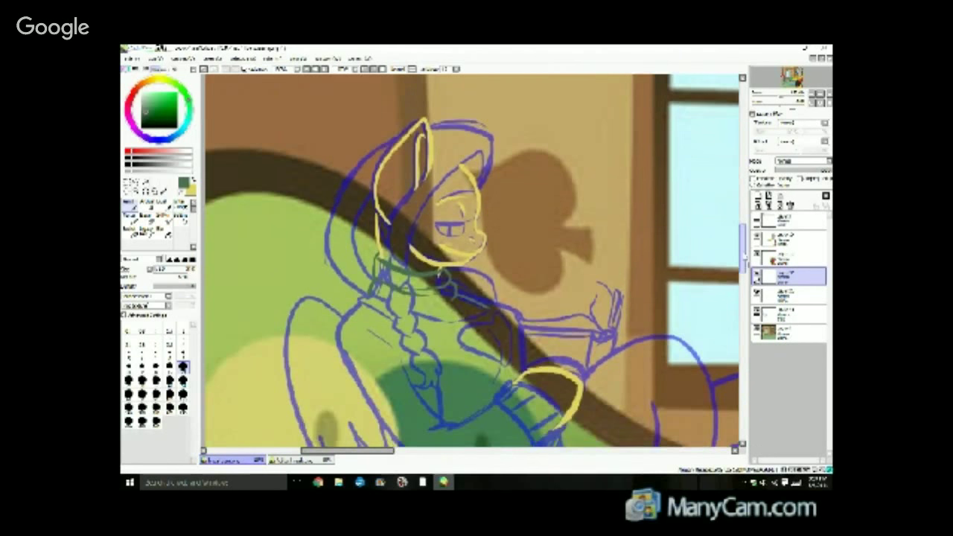
Outline the sweater's ribbed cuff at the wrist in dark green and hide the background picture layer.
{"action": "scroll", "coordinate": [742, 257], "scroll_direction": "down", "scroll_amount": 5}
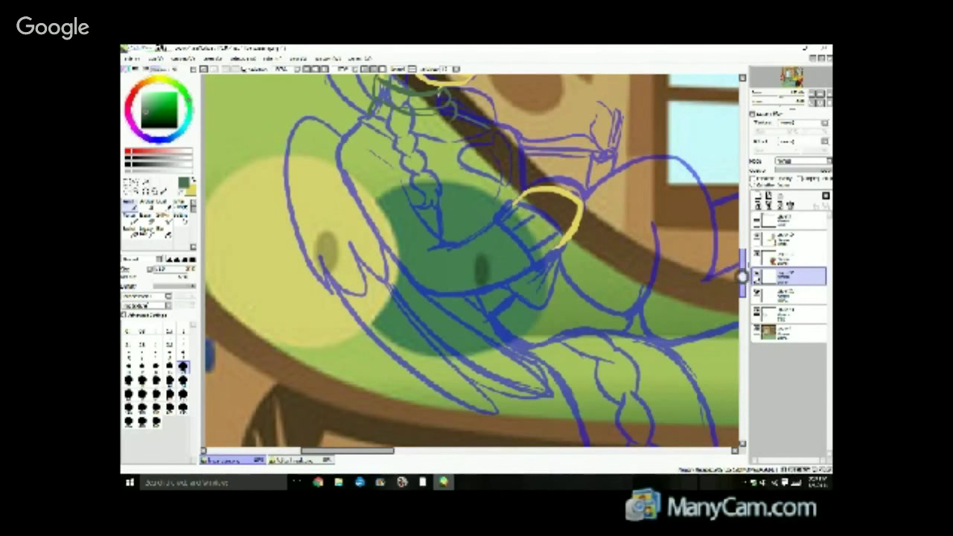
{"action": "mouse_move", "coordinate": [742, 279]}
{"action": "left_mouse_down"}
{"action": "mouse_move", "coordinate": [734, 244]}
{"action": "mouse_move", "coordinate": [723, 272]}
{"action": "left_mouse_up"}
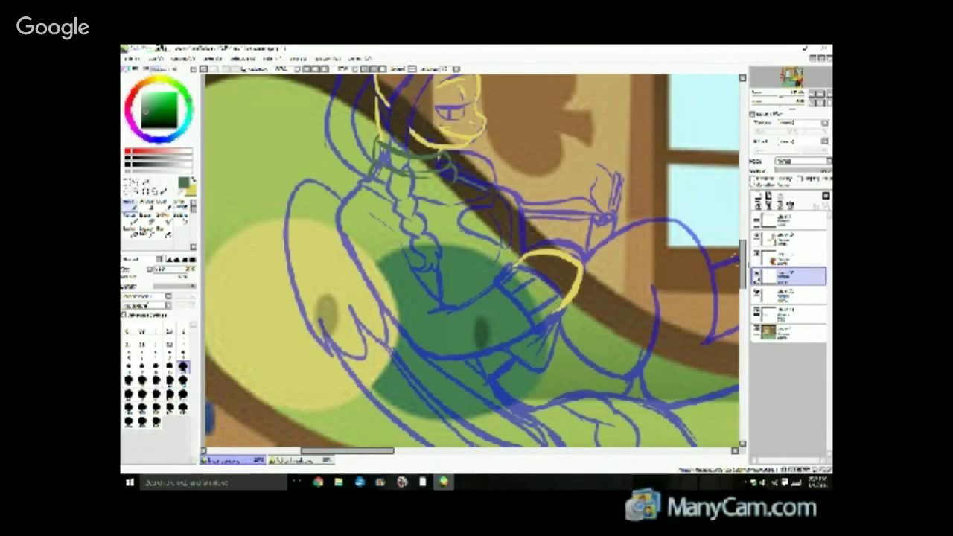
{"action": "mouse_move", "coordinate": [745, 261]}
{"action": "left_mouse_down"}
{"action": "mouse_move", "coordinate": [745, 246]}
{"action": "mouse_move", "coordinate": [741, 255]}
{"action": "left_mouse_up"}
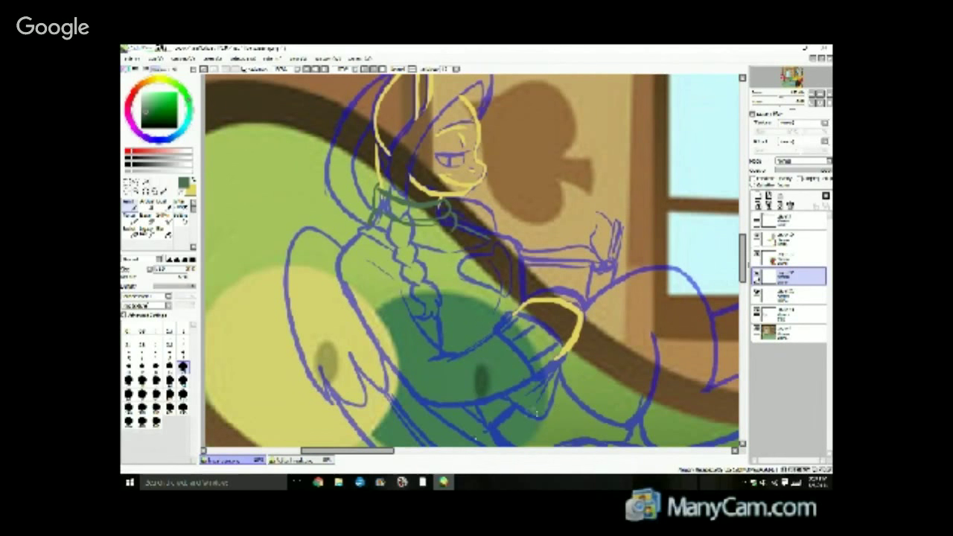
{"action": "mouse_move", "coordinate": [373, 452]}
{"action": "left_mouse_down"}
{"action": "mouse_move", "coordinate": [396, 455]}
{"action": "mouse_move", "coordinate": [366, 452]}
{"action": "mouse_move", "coordinate": [397, 450]}
{"action": "mouse_move", "coordinate": [380, 444]}
{"action": "left_mouse_up"}
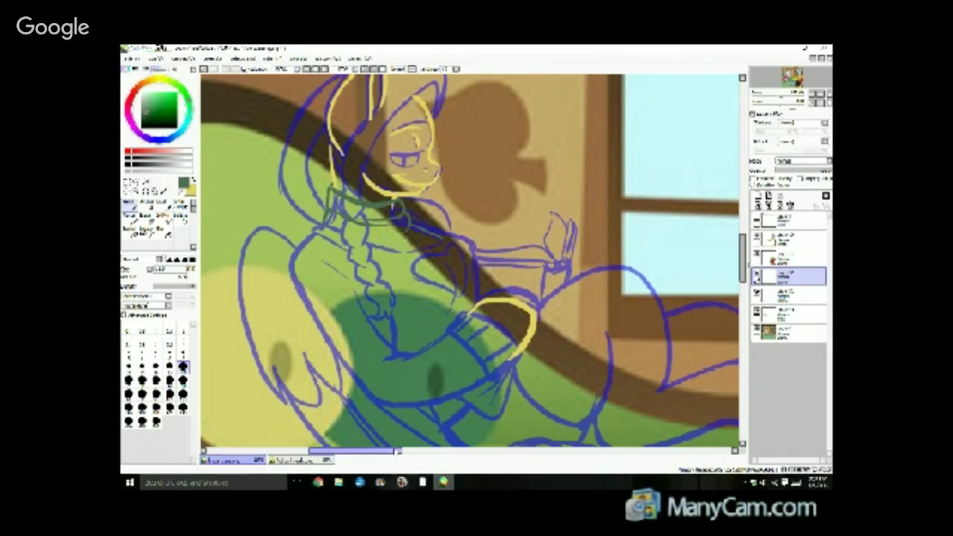
{"action": "left_click", "coordinate": [396, 450]}
{"action": "mouse_move", "coordinate": [396, 449]}
{"action": "left_mouse_down"}
{"action": "mouse_move", "coordinate": [438, 450]}
{"action": "mouse_move", "coordinate": [389, 451]}
{"action": "left_mouse_up"}
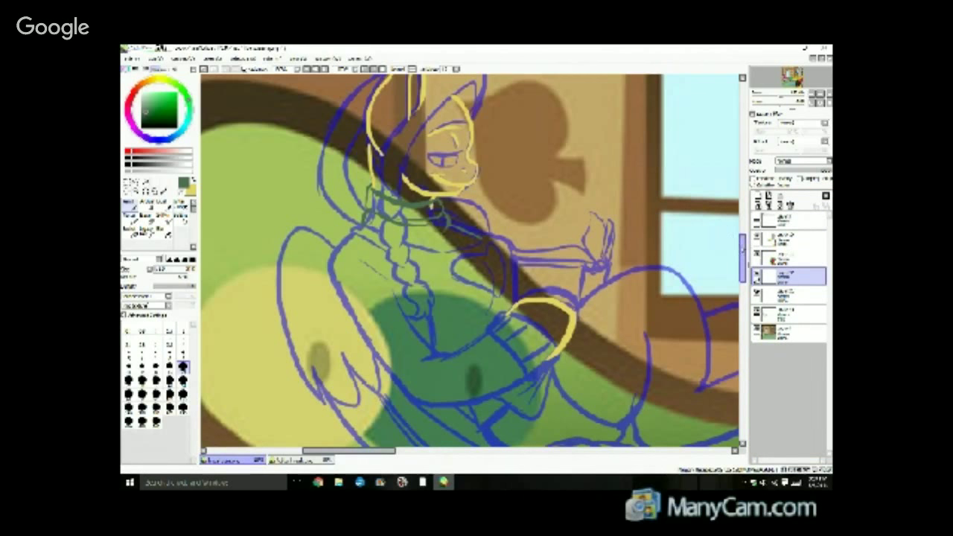
{"action": "left_click_drag", "start_coordinate": [742, 244], "coordinate": [740, 259]}
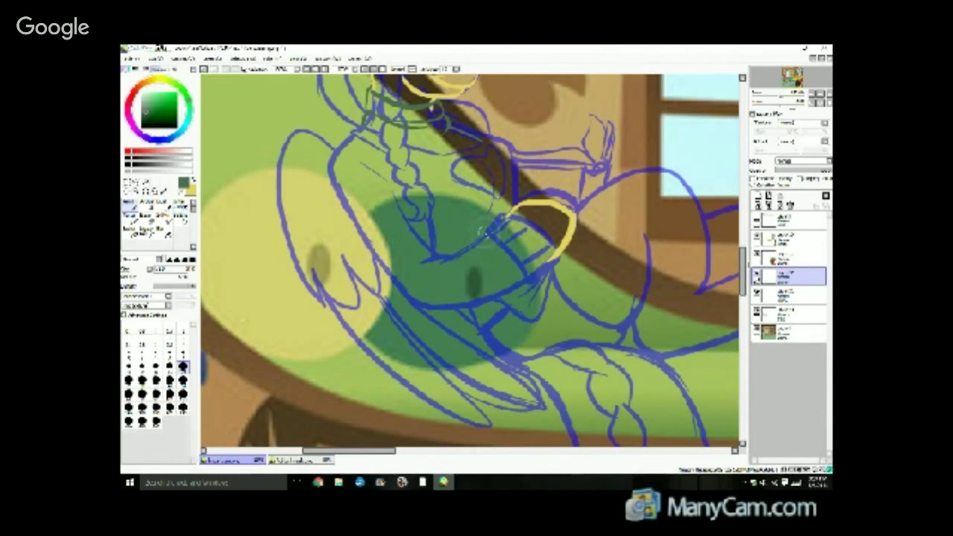
{"action": "mouse_move", "coordinate": [506, 216]}
{"action": "left_mouse_down"}
{"action": "mouse_move", "coordinate": [553, 237]}
{"action": "mouse_move", "coordinate": [561, 258]}
{"action": "left_mouse_up"}
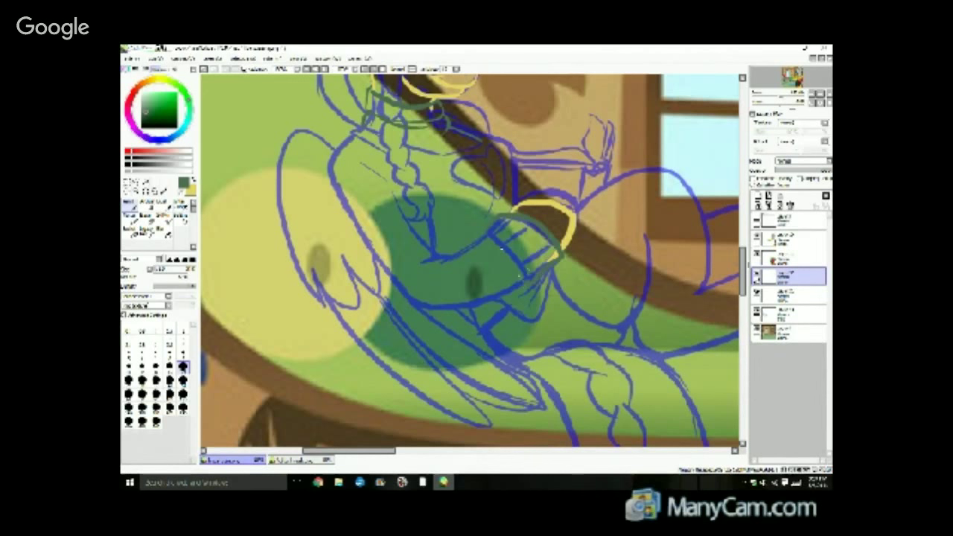
{"action": "mouse_move", "coordinate": [490, 234]}
{"action": "left_mouse_down"}
{"action": "mouse_move", "coordinate": [528, 278]}
{"action": "mouse_move", "coordinate": [545, 245]}
{"action": "mouse_move", "coordinate": [526, 273]}
{"action": "left_mouse_up"}
{"action": "mouse_move", "coordinate": [530, 223]}
{"action": "left_mouse_down"}
{"action": "mouse_move", "coordinate": [508, 240]}
{"action": "mouse_move", "coordinate": [486, 237]}
{"action": "left_mouse_up"}
{"action": "mouse_move", "coordinate": [742, 272]}
{"action": "left_mouse_down"}
{"action": "mouse_move", "coordinate": [736, 249]}
{"action": "mouse_move", "coordinate": [736, 270]}
{"action": "left_mouse_up"}
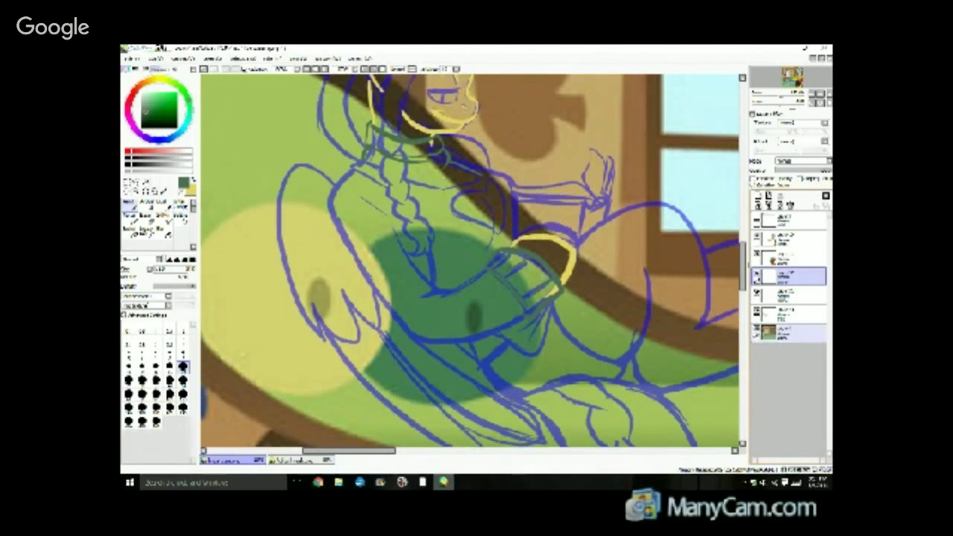
{"action": "left_click", "coordinate": [757, 334]}
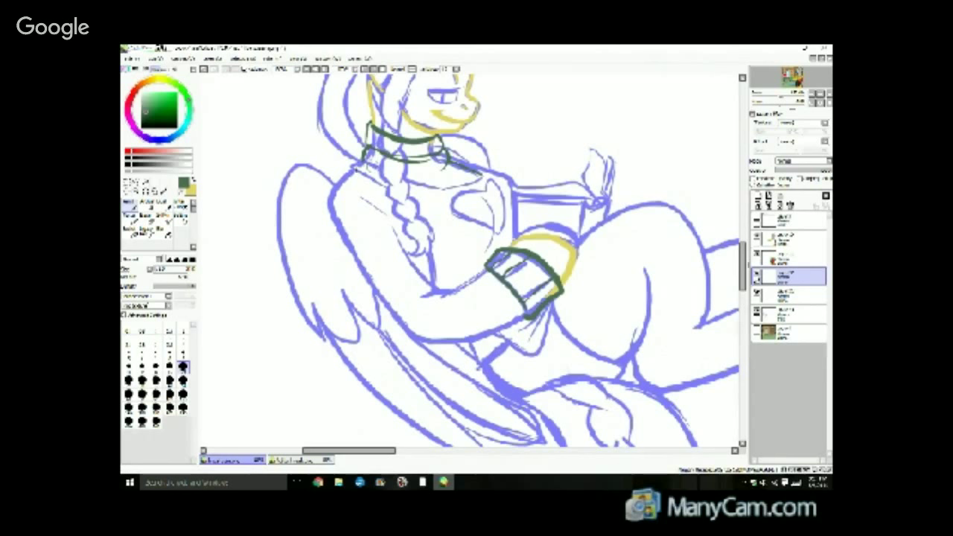
Try to outline the outer edge of the sweater sleeve from the shoulder to the elbow in dark green.
{"action": "mouse_move", "coordinate": [352, 169]}
{"action": "left_mouse_down"}
{"action": "mouse_move", "coordinate": [335, 220]}
{"action": "mouse_move", "coordinate": [373, 288]}
{"action": "left_mouse_up"}
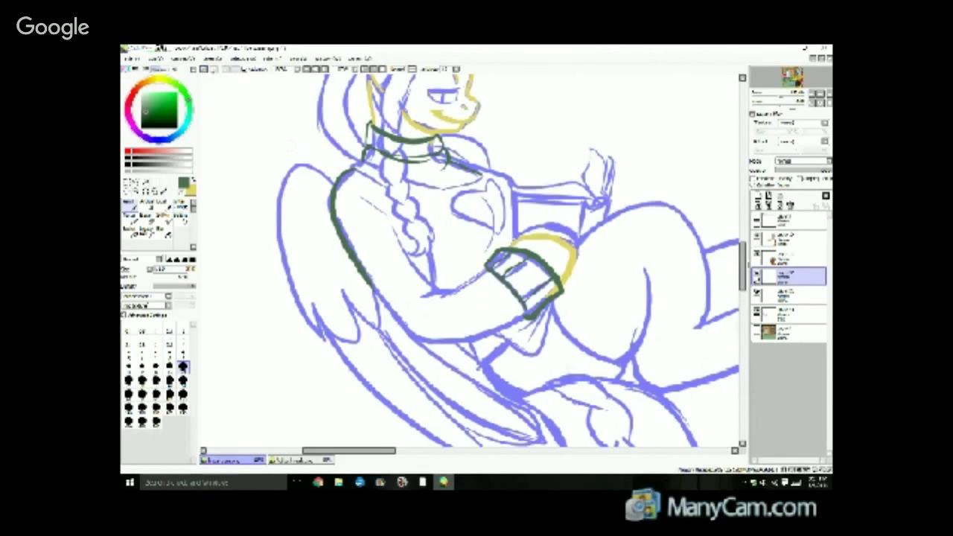
{"action": "left_click", "coordinate": [195, 68]}
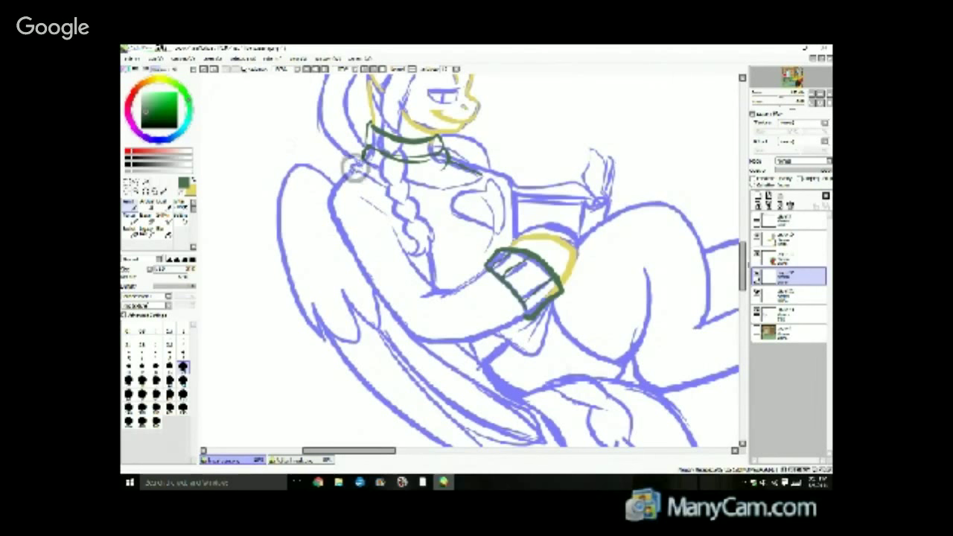
{"action": "mouse_move", "coordinate": [354, 168]}
{"action": "left_mouse_down"}
{"action": "mouse_move", "coordinate": [339, 183]}
{"action": "mouse_move", "coordinate": [360, 265]}
{"action": "mouse_move", "coordinate": [415, 336]}
{"action": "left_mouse_up"}
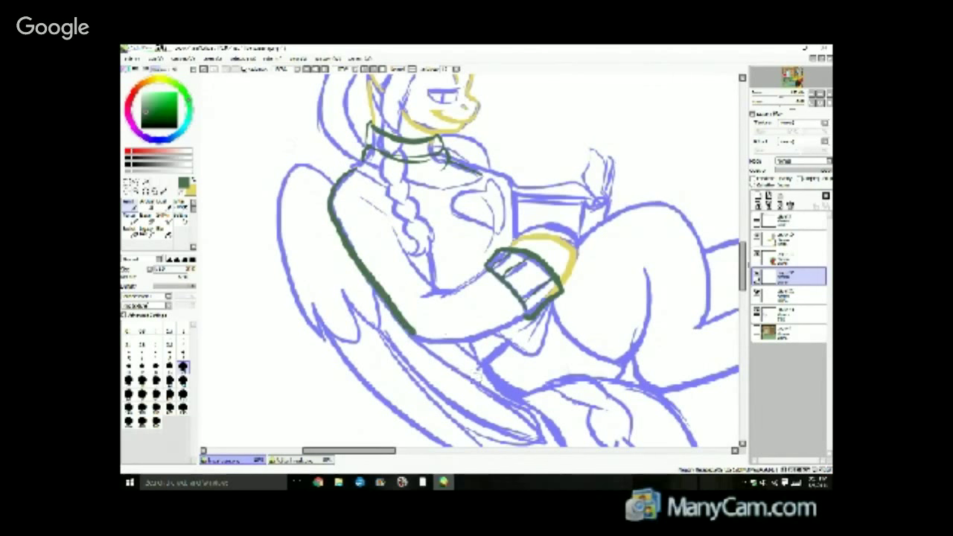
{"action": "left_click", "coordinate": [195, 68]}
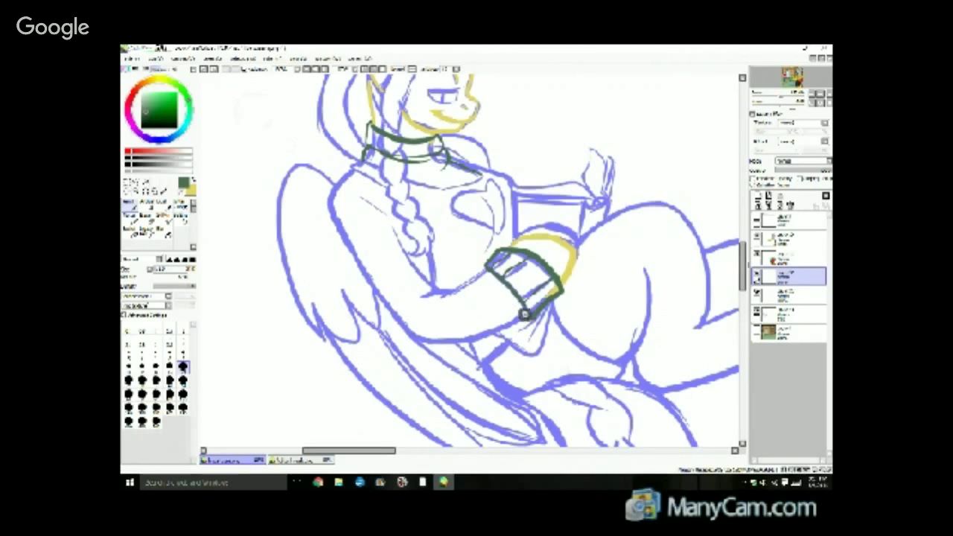
Try several dark green strokes for the underside of the forearm, from the cuff to the elbow.
{"action": "mouse_move", "coordinate": [525, 314]}
{"action": "left_mouse_down"}
{"action": "mouse_move", "coordinate": [473, 346]}
{"action": "mouse_move", "coordinate": [370, 327]}
{"action": "left_mouse_up"}
{"action": "left_click", "coordinate": [195, 69]}
{"action": "mouse_move", "coordinate": [498, 325]}
{"action": "left_mouse_down"}
{"action": "mouse_move", "coordinate": [431, 336]}
{"action": "mouse_move", "coordinate": [412, 328]}
{"action": "left_mouse_up"}
{"action": "key", "text": "ctrl+z"}
{"action": "mouse_move", "coordinate": [528, 316]}
{"action": "left_mouse_down"}
{"action": "mouse_move", "coordinate": [442, 333]}
{"action": "mouse_move", "coordinate": [397, 326]}
{"action": "left_mouse_up"}
{"action": "key", "text": "ctrl+z"}
{"action": "left_click_drag", "start_coordinate": [530, 317], "coordinate": [431, 336]}
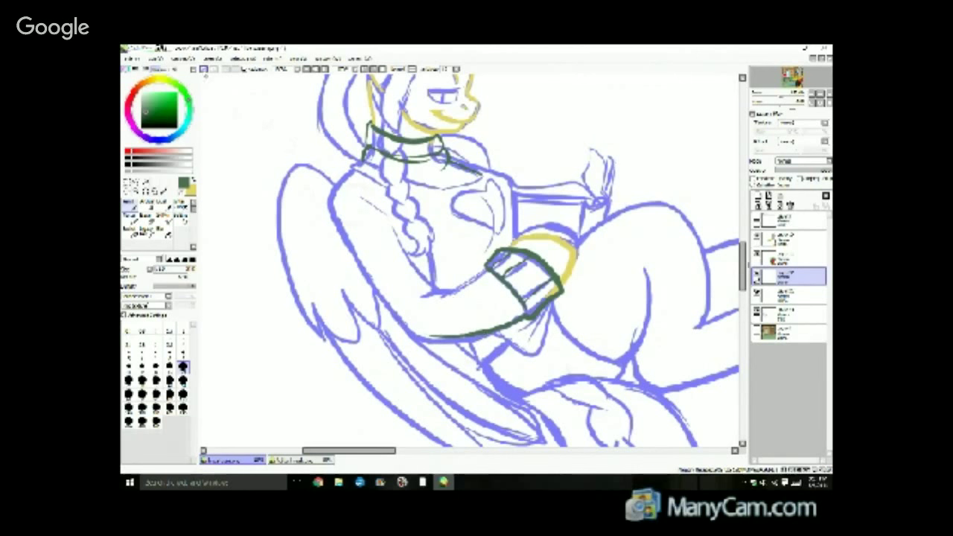
{"action": "left_click", "coordinate": [205, 72]}
{"action": "mouse_move", "coordinate": [527, 318]}
{"action": "left_mouse_down"}
{"action": "mouse_move", "coordinate": [468, 340]}
{"action": "mouse_move", "coordinate": [410, 346]}
{"action": "left_mouse_up"}
{"action": "key", "text": "ctrl+z"}
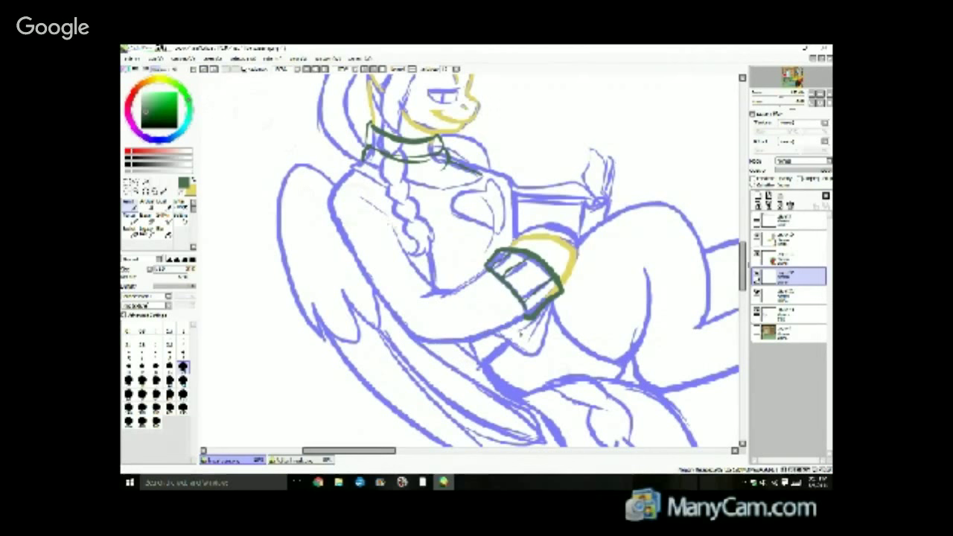
Outline the forearm's underside and the sleeve's inner edge in dark green, and erase the lower line's excess end near the elbow.
{"action": "mouse_move", "coordinate": [529, 315]}
{"action": "left_mouse_down"}
{"action": "mouse_move", "coordinate": [447, 345]}
{"action": "mouse_move", "coordinate": [423, 340]}
{"action": "left_mouse_up"}
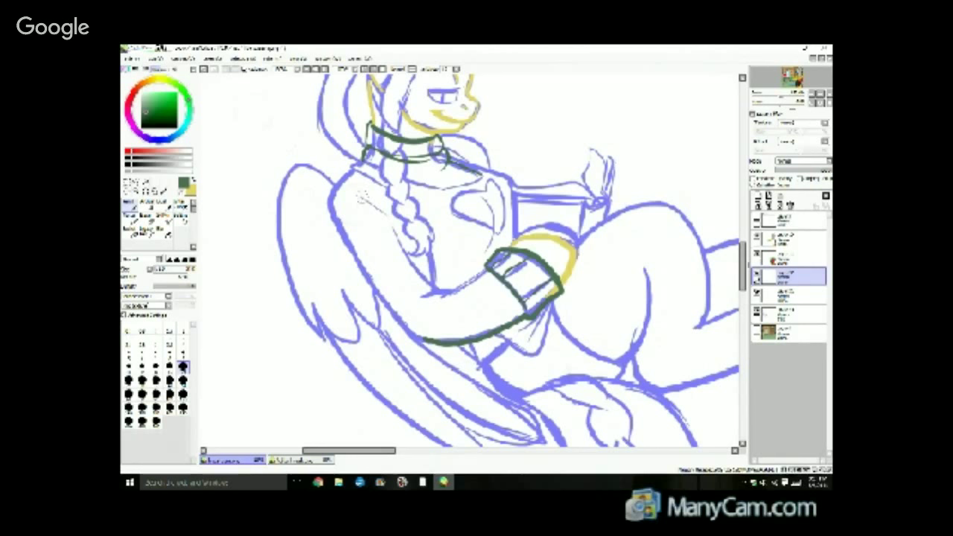
{"action": "mouse_move", "coordinate": [356, 197]}
{"action": "left_mouse_down"}
{"action": "mouse_move", "coordinate": [394, 225]}
{"action": "mouse_move", "coordinate": [429, 287]}
{"action": "mouse_move", "coordinate": [446, 291]}
{"action": "mouse_move", "coordinate": [412, 298]}
{"action": "left_mouse_up"}
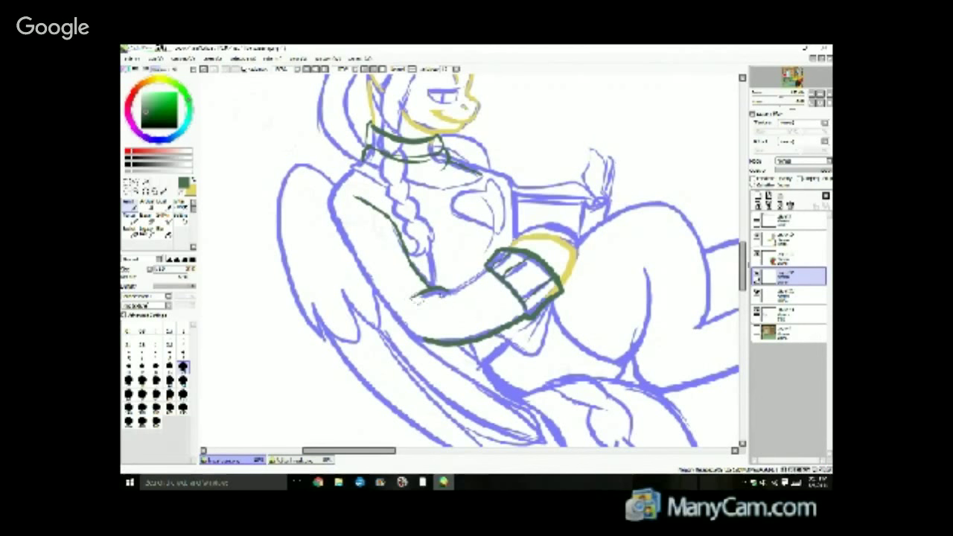
{"action": "left_click_drag", "start_coordinate": [489, 262], "coordinate": [430, 296]}
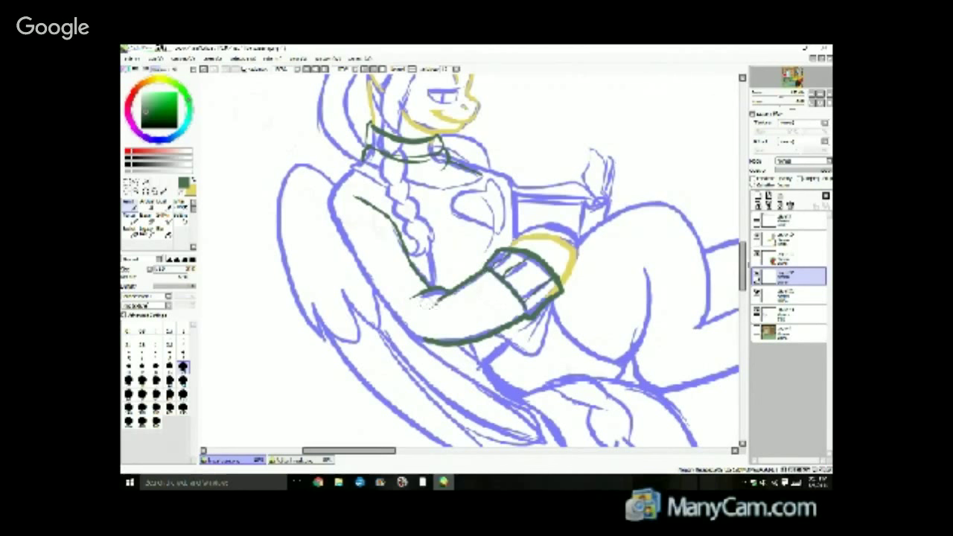
{"action": "left_click", "coordinate": [147, 221]}
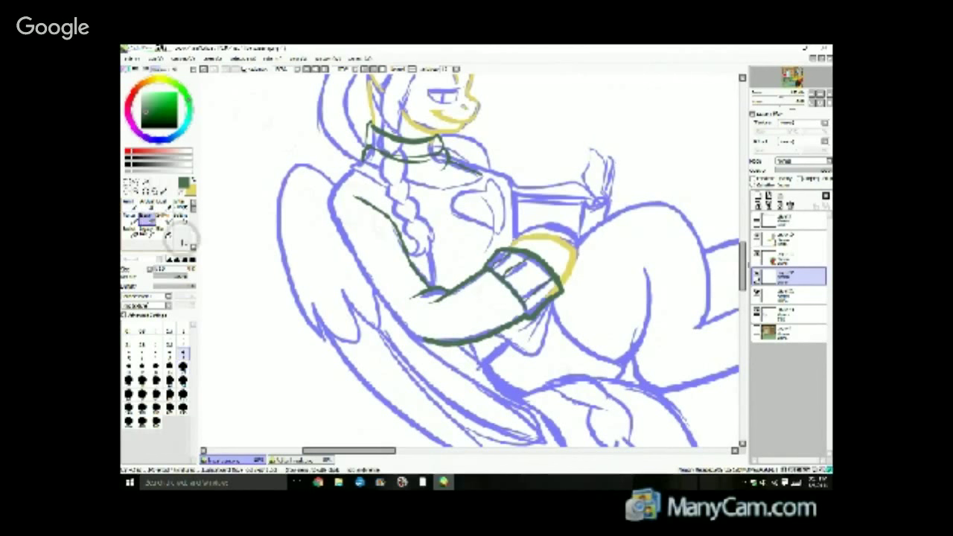
{"action": "mouse_move", "coordinate": [437, 335]}
{"action": "left_mouse_down"}
{"action": "mouse_move", "coordinate": [448, 332]}
{"action": "mouse_move", "coordinate": [446, 340]}
{"action": "left_mouse_up"}
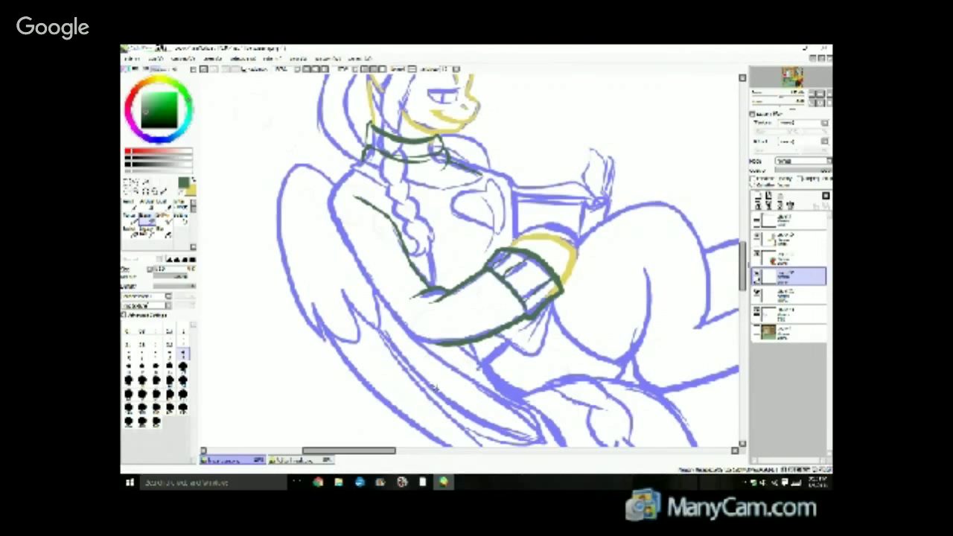
Outline the sleeve's outer edge in dark green from the collar over the shoulder to the elbow, redoing uneven strokes.
{"action": "left_click", "coordinate": [131, 206]}
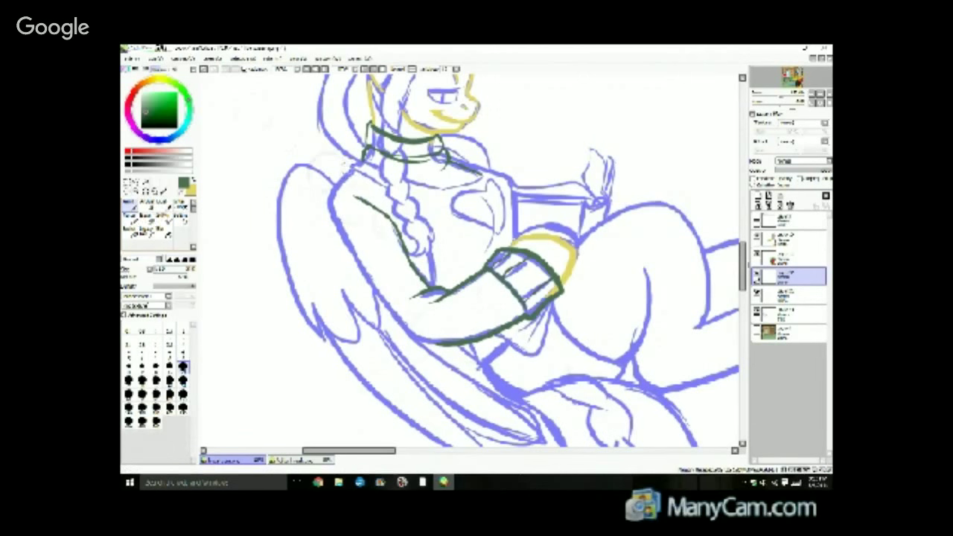
{"action": "mouse_move", "coordinate": [360, 165]}
{"action": "left_mouse_down"}
{"action": "mouse_move", "coordinate": [331, 201]}
{"action": "mouse_move", "coordinate": [417, 320]}
{"action": "left_mouse_up"}
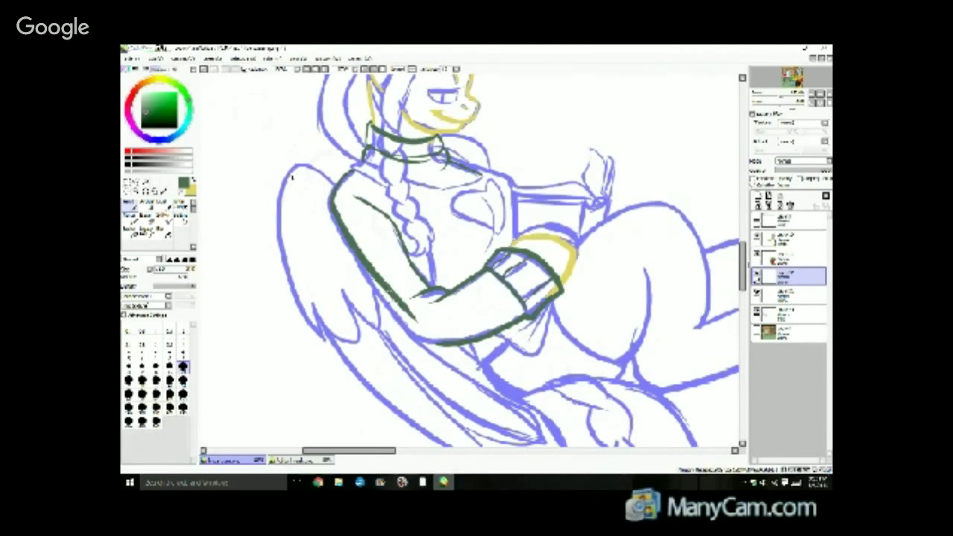
{"action": "left_click", "coordinate": [203, 68]}
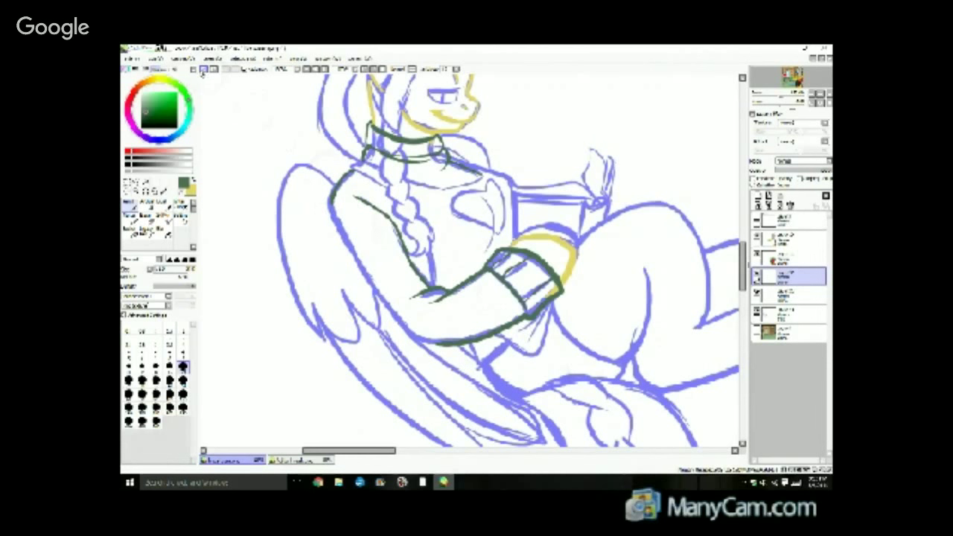
{"action": "left_click", "coordinate": [202, 70]}
{"action": "mouse_move", "coordinate": [364, 159]}
{"action": "left_mouse_down"}
{"action": "mouse_move", "coordinate": [341, 179]}
{"action": "mouse_move", "coordinate": [332, 211]}
{"action": "mouse_move", "coordinate": [421, 335]}
{"action": "left_mouse_up"}
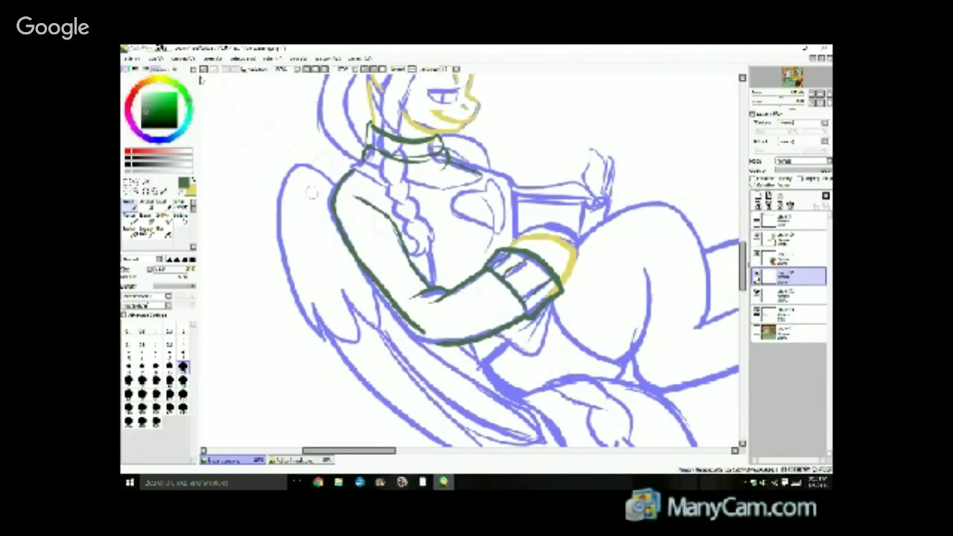
{"action": "left_click", "coordinate": [204, 69]}
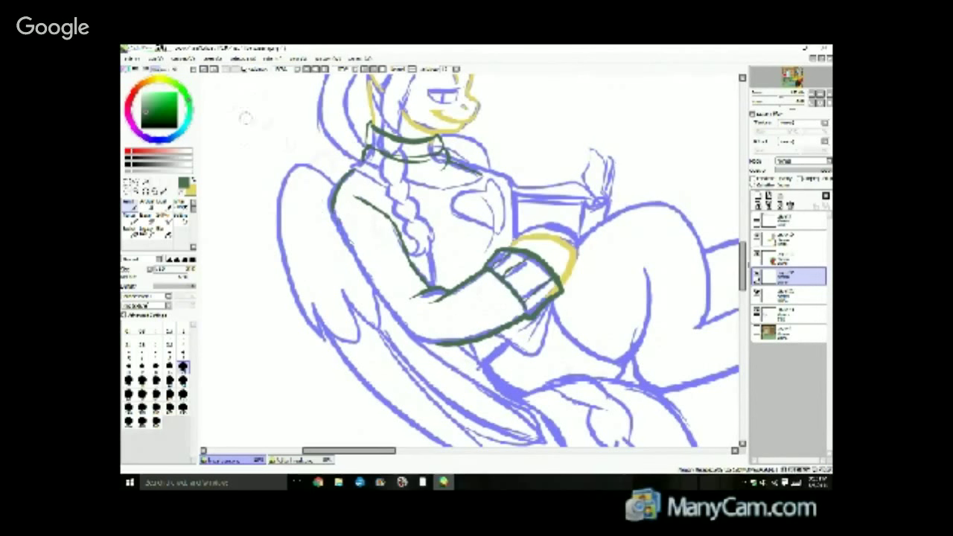
{"action": "mouse_move", "coordinate": [334, 213]}
{"action": "left_mouse_down"}
{"action": "mouse_move", "coordinate": [412, 328]}
{"action": "mouse_move", "coordinate": [423, 330]}
{"action": "mouse_move", "coordinate": [389, 318]}
{"action": "mouse_move", "coordinate": [328, 193]}
{"action": "mouse_move", "coordinate": [408, 328]}
{"action": "left_mouse_up"}
{"action": "left_click", "coordinate": [203, 69]}
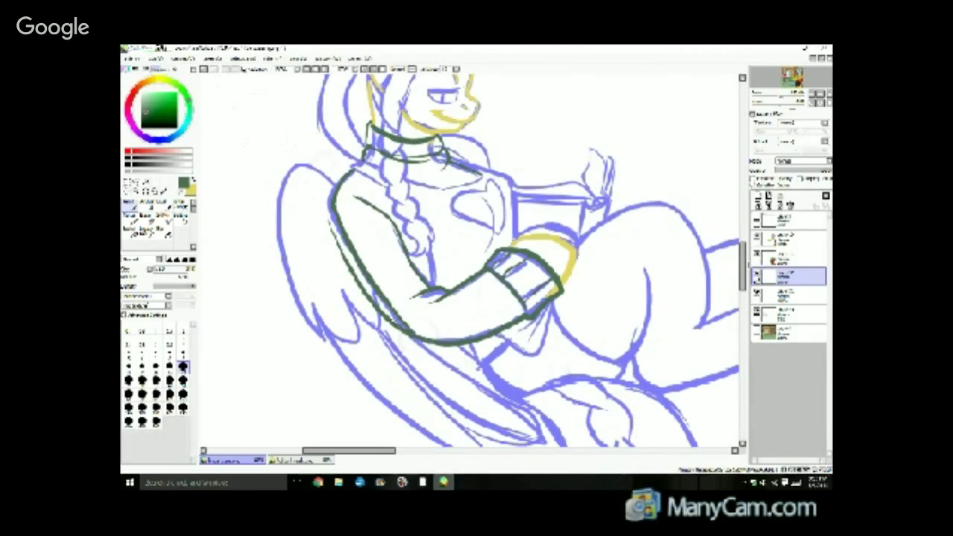
Erase the rough outer edges of the green sleeve line along the upper arm and above the elbow.
{"action": "key", "text": "e"}
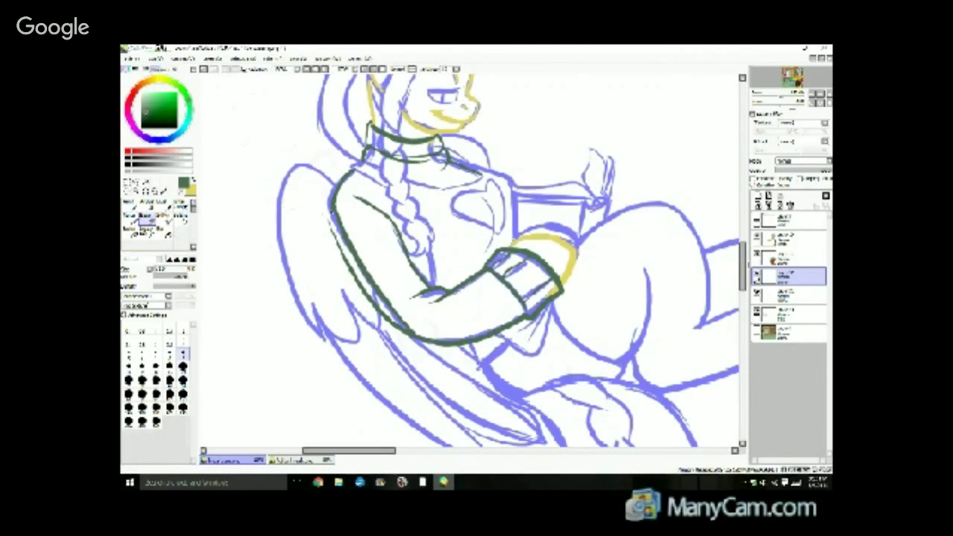
{"action": "mouse_move", "coordinate": [330, 207]}
{"action": "left_mouse_down"}
{"action": "mouse_move", "coordinate": [365, 299]}
{"action": "mouse_move", "coordinate": [344, 261]}
{"action": "left_mouse_up"}
{"action": "mouse_move", "coordinate": [371, 302]}
{"action": "left_mouse_down"}
{"action": "mouse_move", "coordinate": [400, 336]}
{"action": "mouse_move", "coordinate": [390, 320]}
{"action": "left_mouse_up"}
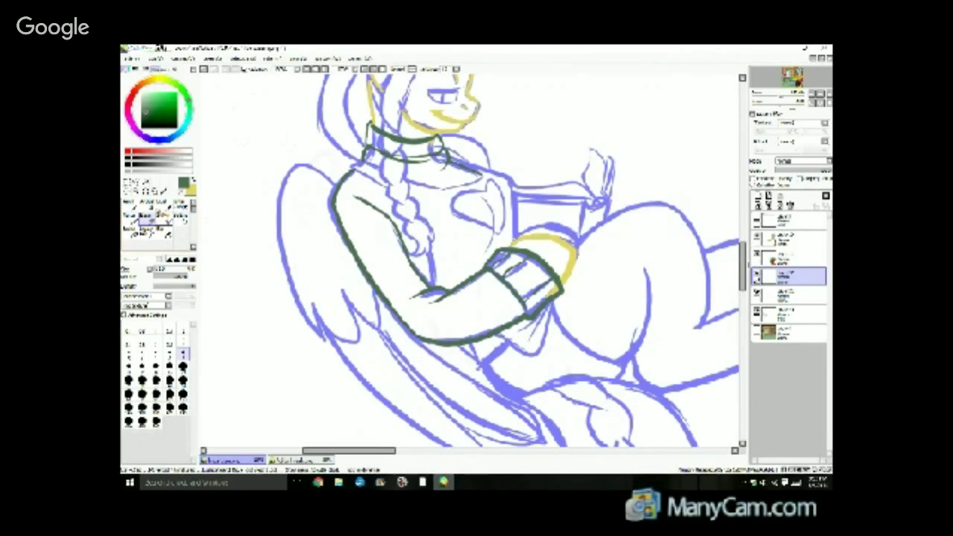
{"action": "left_click", "coordinate": [132, 208]}
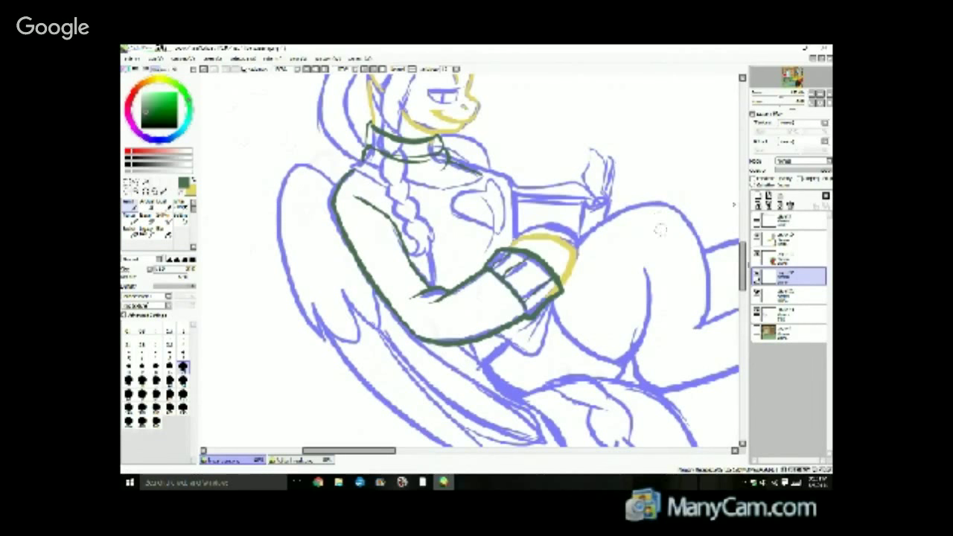
Select the yellow line work layer and toggle its visibility and that of the green sweater layer to check their contents.
{"action": "left_click_drag", "start_coordinate": [745, 262], "coordinate": [730, 245]}
{"action": "left_click", "coordinate": [146, 219]}
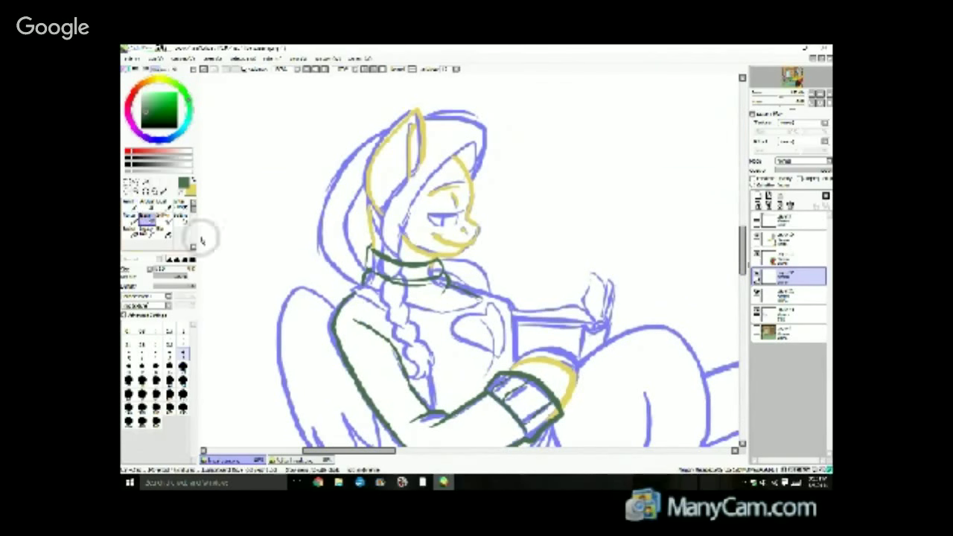
{"action": "left_click", "coordinate": [776, 299]}
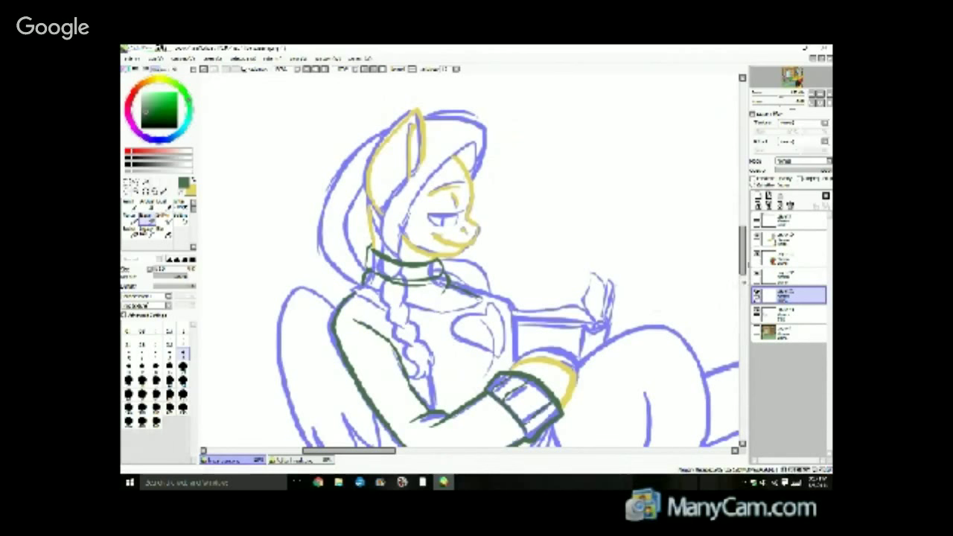
{"action": "scroll", "coordinate": [736, 255], "scroll_direction": "down", "scroll_amount": 3}
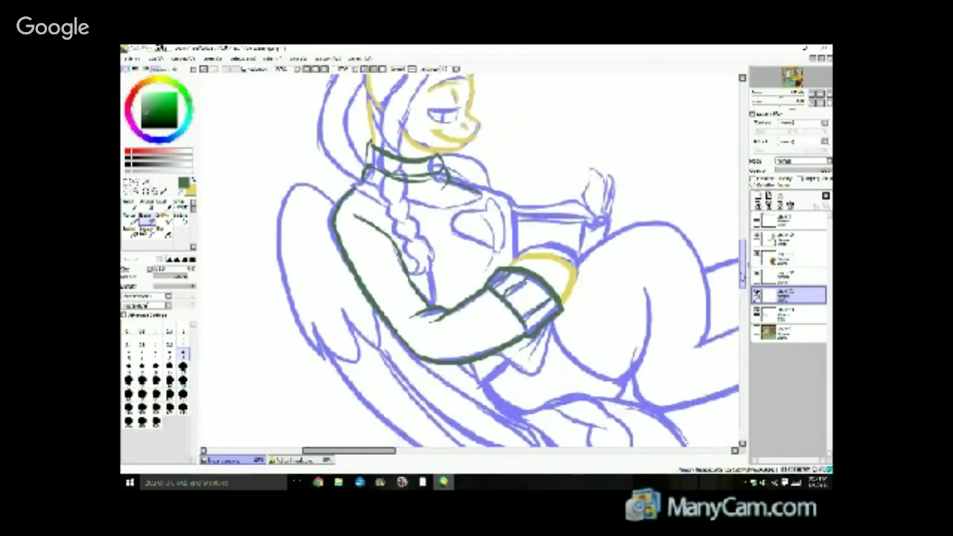
{"action": "scroll", "coordinate": [742, 275], "scroll_direction": "down", "scroll_amount": 1}
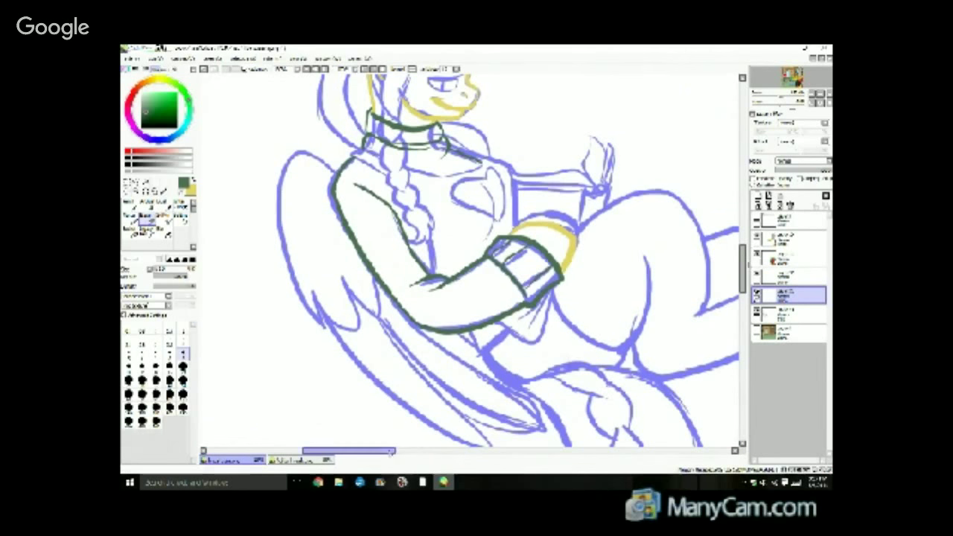
{"action": "left_click_drag", "start_coordinate": [391, 452], "coordinate": [399, 451]}
{"action": "left_click", "coordinate": [758, 295]}
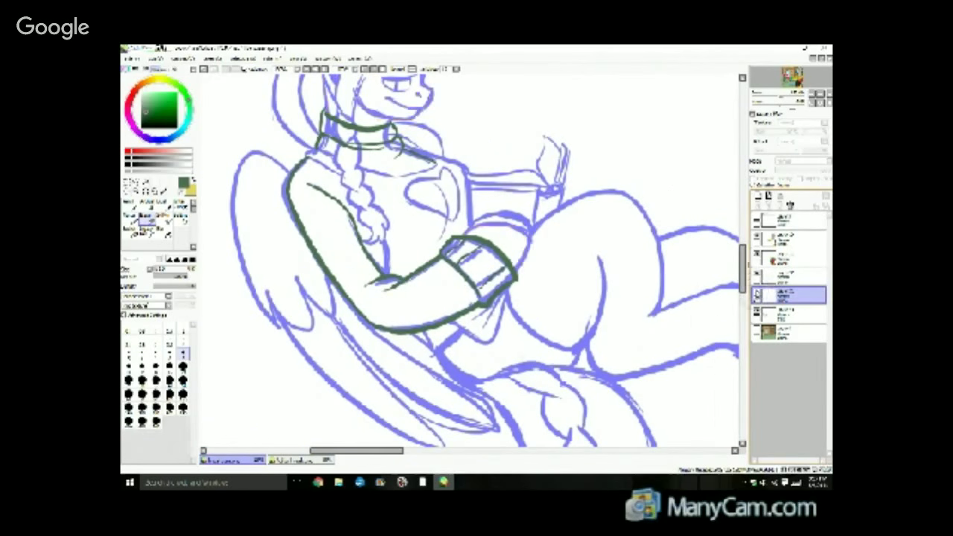
{"action": "left_click", "coordinate": [758, 295]}
{"action": "left_click", "coordinate": [758, 277]}
{"action": "left_click", "coordinate": [758, 276]}
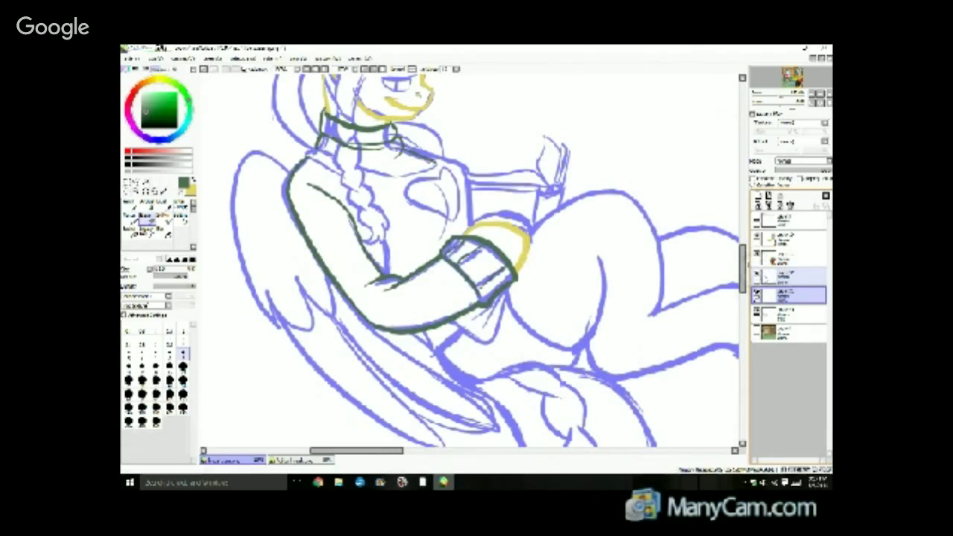
Outline the small section of the sweater's hem below the forearm in dark green on the layer above.
{"action": "left_click", "coordinate": [790, 276]}
{"action": "left_click", "coordinate": [131, 202]}
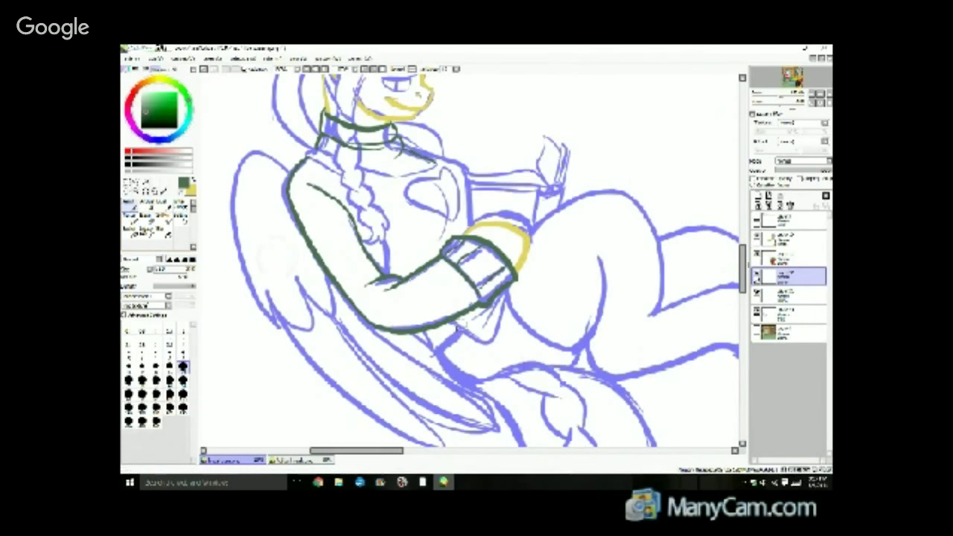
{"action": "mouse_move", "coordinate": [463, 326]}
{"action": "left_mouse_down"}
{"action": "mouse_move", "coordinate": [438, 355]}
{"action": "mouse_move", "coordinate": [419, 328]}
{"action": "left_mouse_up"}
Merge the green sweater line layer with the one below and add an empty layer beneath it for yellow lines.
{"action": "mouse_move", "coordinate": [744, 263]}
{"action": "left_mouse_down"}
{"action": "mouse_move", "coordinate": [744, 227]}
{"action": "mouse_move", "coordinate": [743, 245]}
{"action": "mouse_move", "coordinate": [728, 258]}
{"action": "mouse_move", "coordinate": [720, 239]}
{"action": "mouse_move", "coordinate": [717, 259]}
{"action": "mouse_move", "coordinate": [714, 238]}
{"action": "left_mouse_up"}
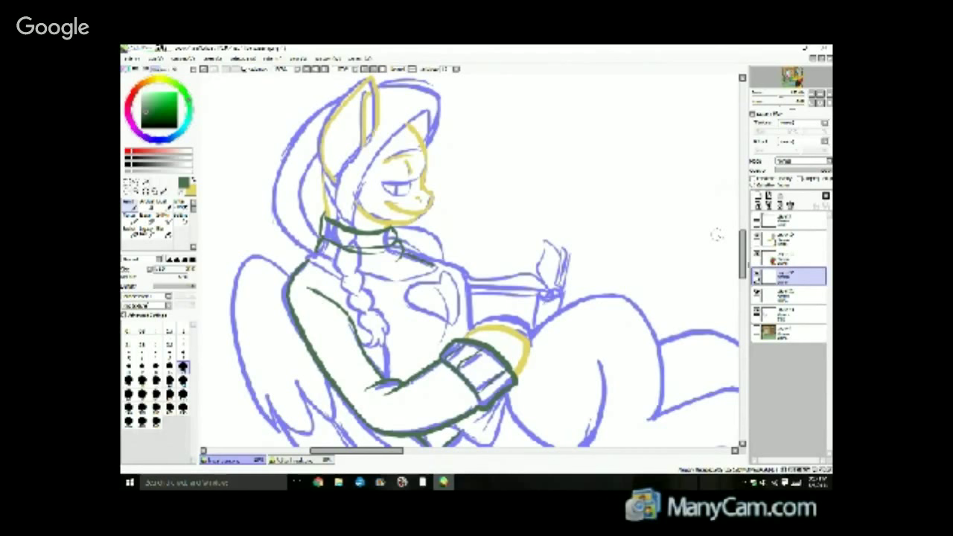
{"action": "scroll", "coordinate": [575, 296], "scroll_direction": "down", "scroll_amount": 2}
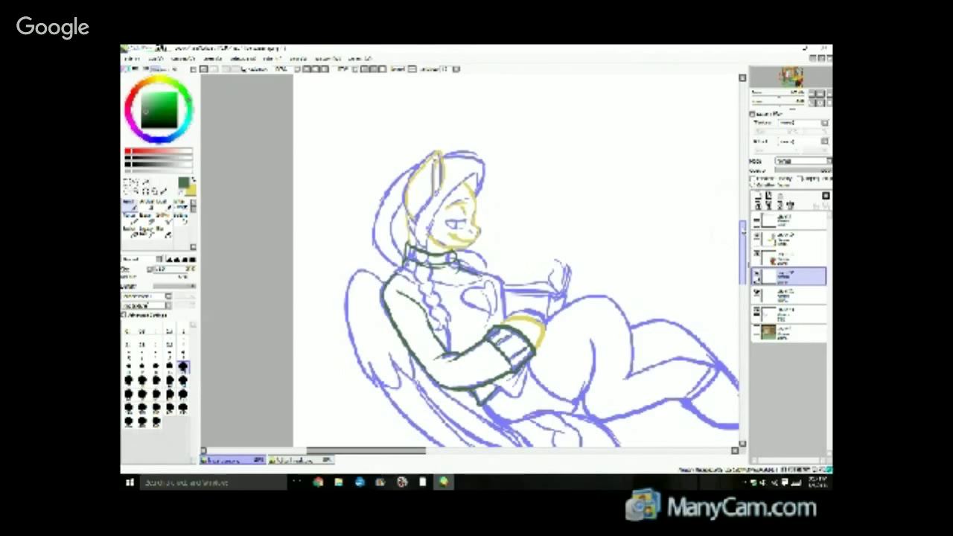
{"action": "left_click_drag", "start_coordinate": [743, 232], "coordinate": [744, 241]}
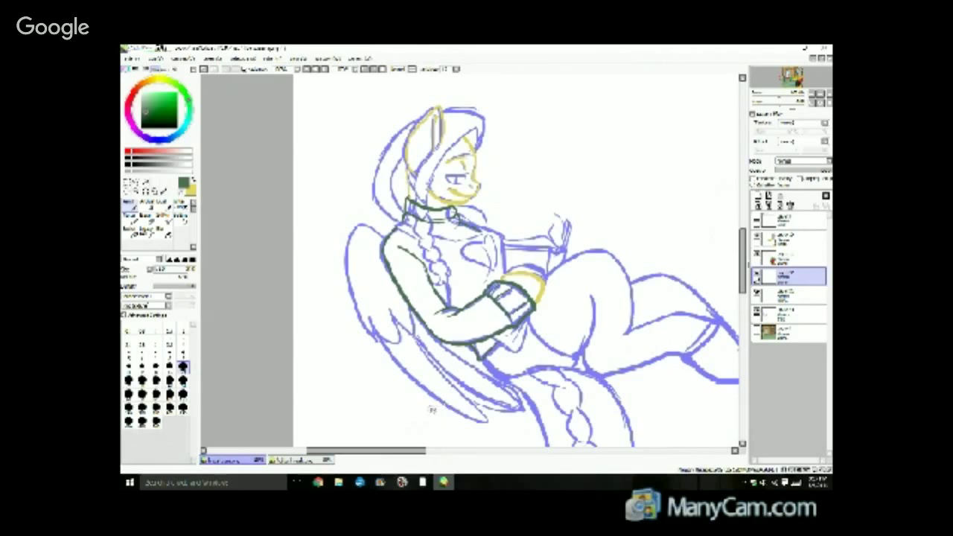
{"action": "scroll", "coordinate": [477, 376], "scroll_direction": "up", "scroll_amount": 2}
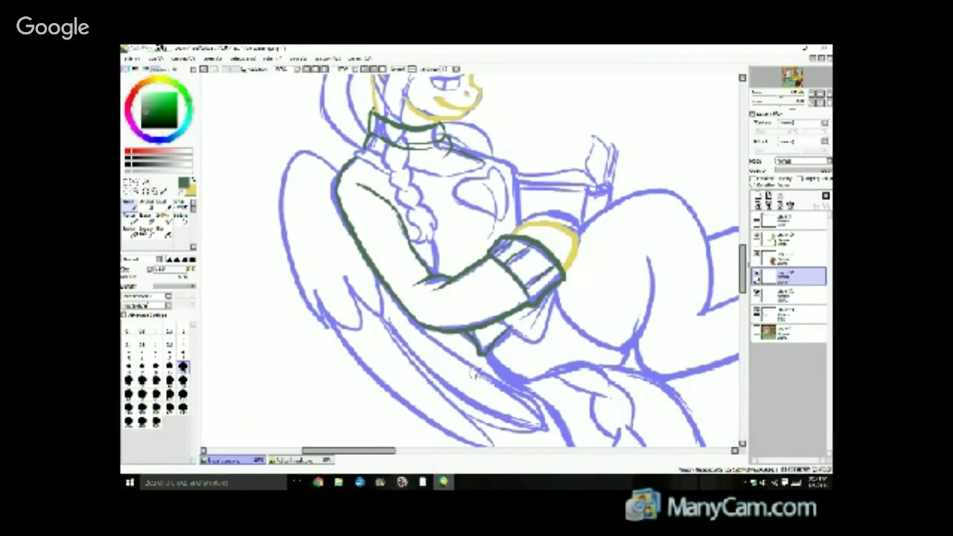
{"action": "left_click", "coordinate": [190, 187]}
{"action": "left_click", "coordinate": [757, 277]}
{"action": "left_click", "coordinate": [757, 277]}
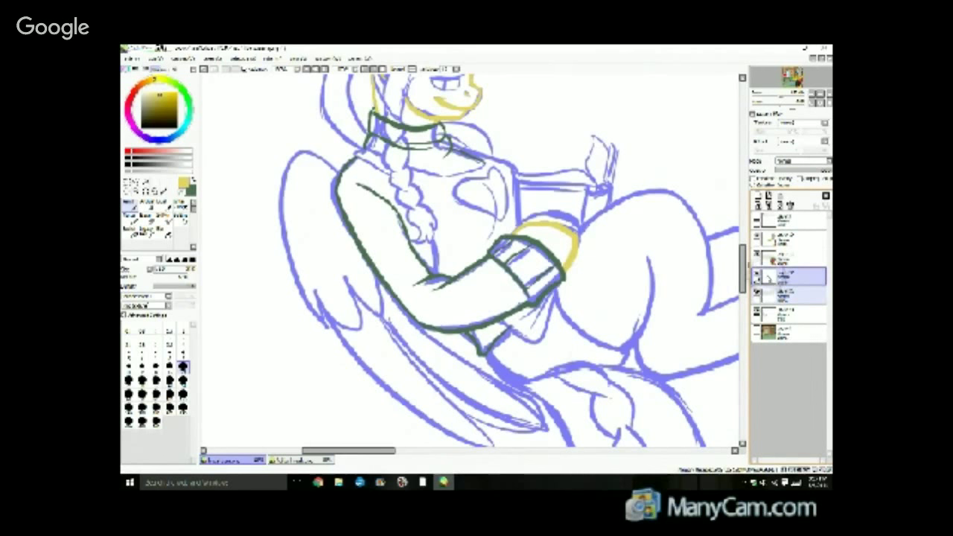
{"action": "left_click", "coordinate": [769, 205]}
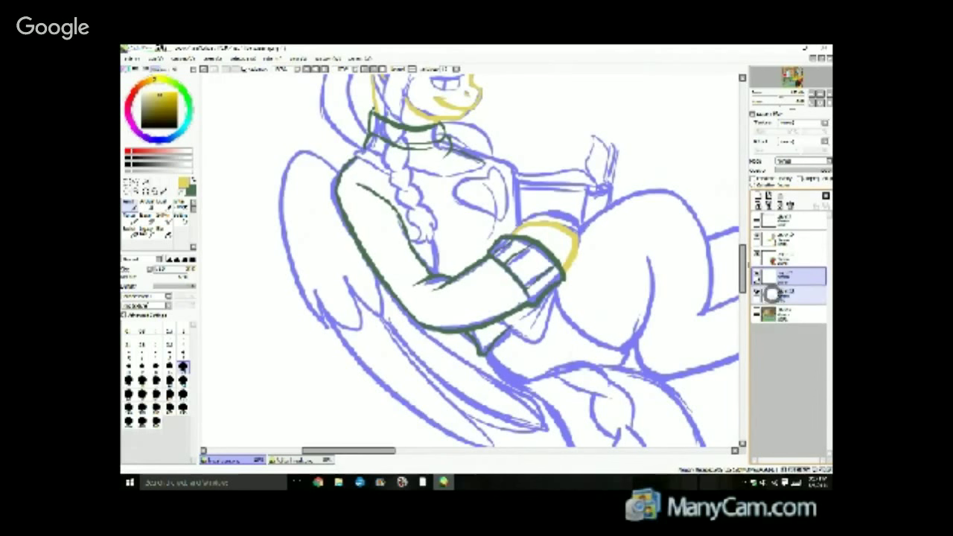
{"action": "left_click", "coordinate": [773, 295]}
{"action": "left_click", "coordinate": [759, 198]}
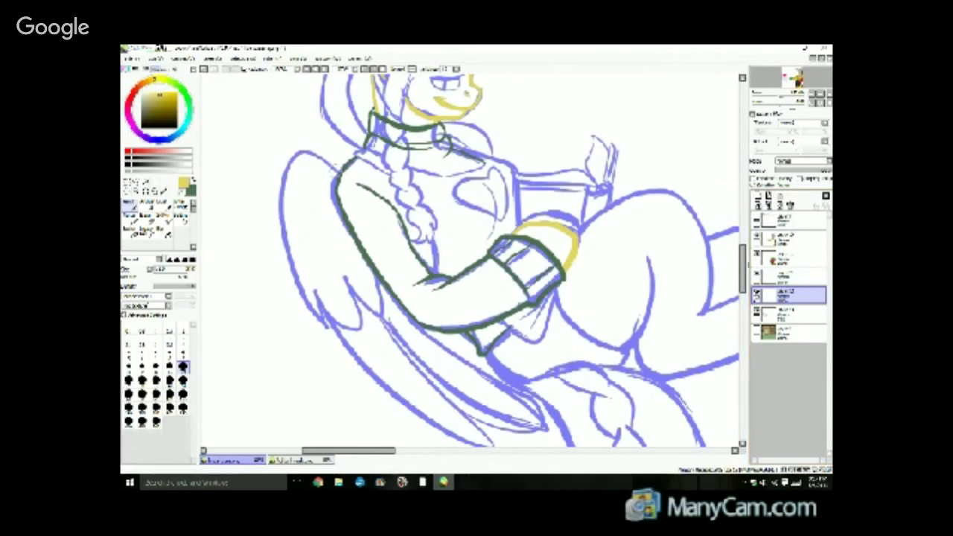
Outline the upper wing and its short scalloped feathers in yellow, and erase the outer line's excess end.
{"action": "mouse_move", "coordinate": [339, 170]}
{"action": "left_mouse_down"}
{"action": "mouse_move", "coordinate": [292, 153]}
{"action": "mouse_move", "coordinate": [339, 347]}
{"action": "left_mouse_up"}
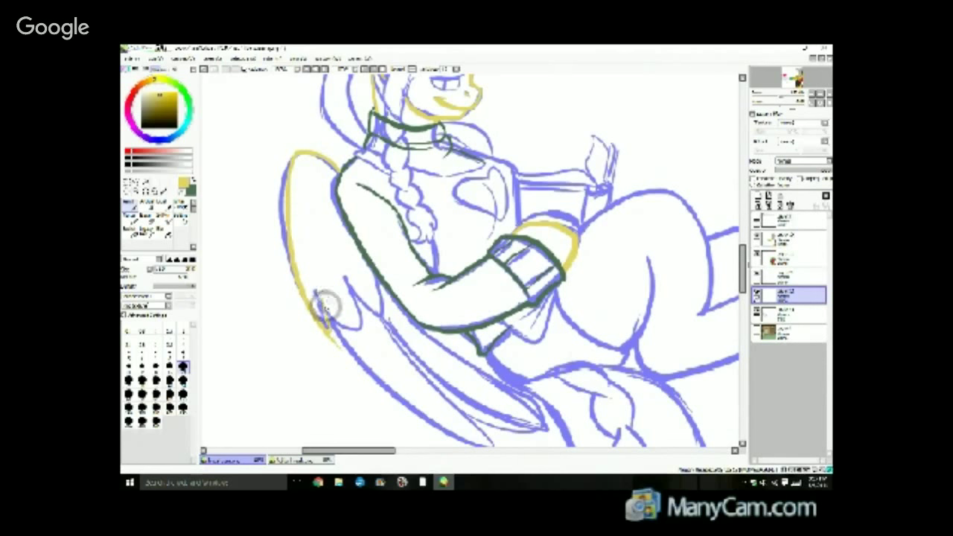
{"action": "mouse_move", "coordinate": [324, 304]}
{"action": "left_mouse_down"}
{"action": "mouse_move", "coordinate": [360, 323]}
{"action": "mouse_move", "coordinate": [348, 287]}
{"action": "mouse_move", "coordinate": [381, 298]}
{"action": "mouse_move", "coordinate": [380, 279]}
{"action": "left_mouse_up"}
{"action": "left_click", "coordinate": [149, 220]}
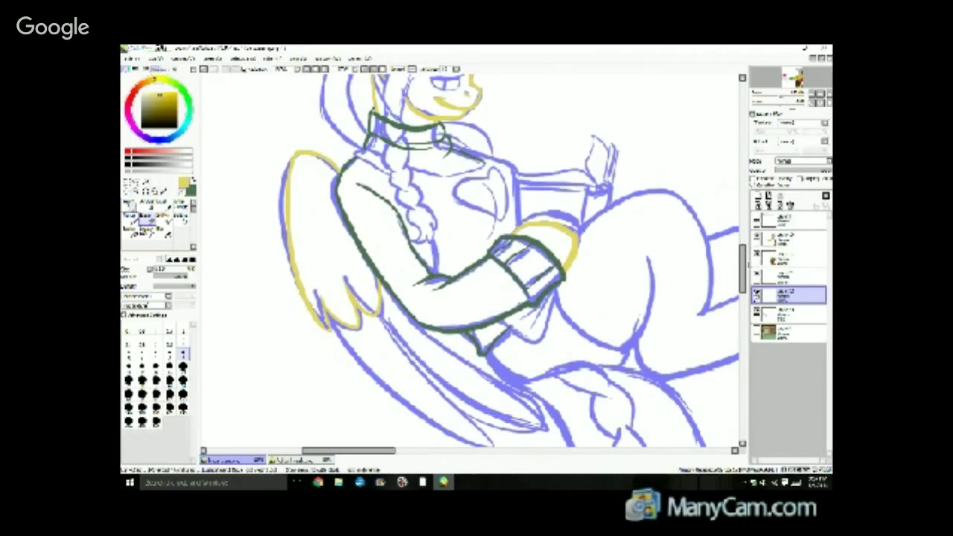
{"action": "left_click", "coordinate": [131, 205]}
{"action": "left_click_drag", "start_coordinate": [743, 292], "coordinate": [733, 245]}
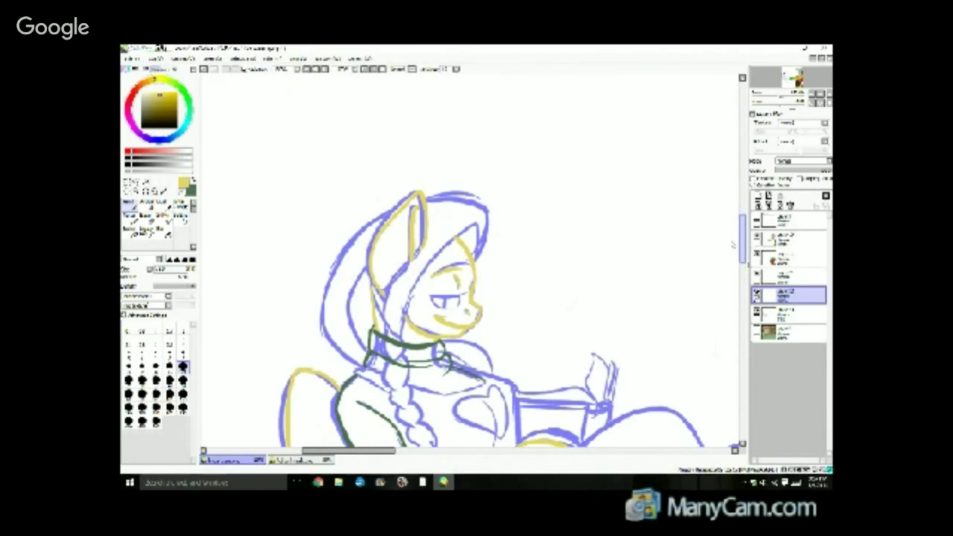
{"action": "left_click_drag", "start_coordinate": [733, 244], "coordinate": [723, 262]}
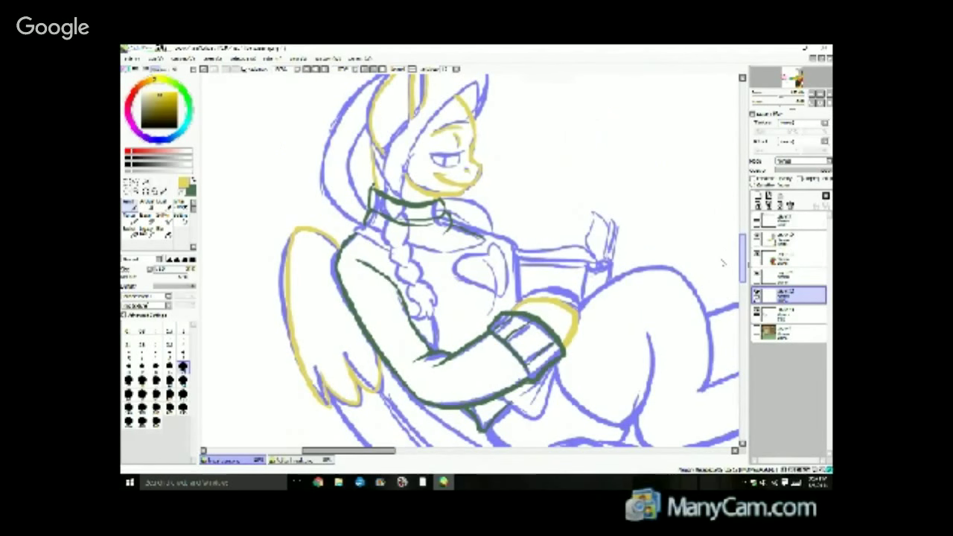
{"action": "mouse_move", "coordinate": [722, 262]}
{"action": "left_mouse_down"}
{"action": "mouse_move", "coordinate": [729, 243]}
{"action": "mouse_move", "coordinate": [718, 269]}
{"action": "mouse_move", "coordinate": [722, 249]}
{"action": "mouse_move", "coordinate": [717, 260]}
{"action": "left_mouse_up"}
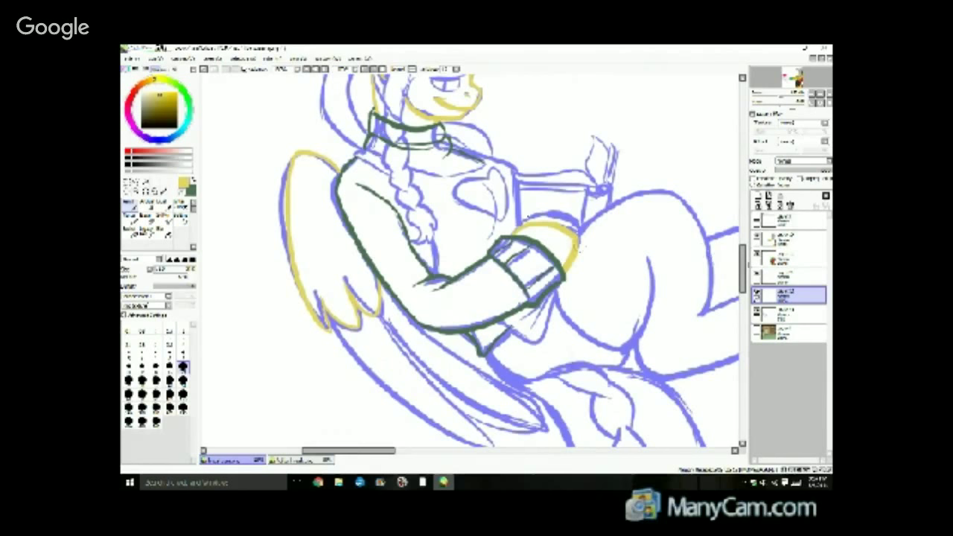
{"action": "scroll", "coordinate": [528, 217], "scroll_direction": "down", "scroll_amount": 2}
{"action": "scroll", "coordinate": [530, 215], "scroll_direction": "up", "scroll_amount": 2}
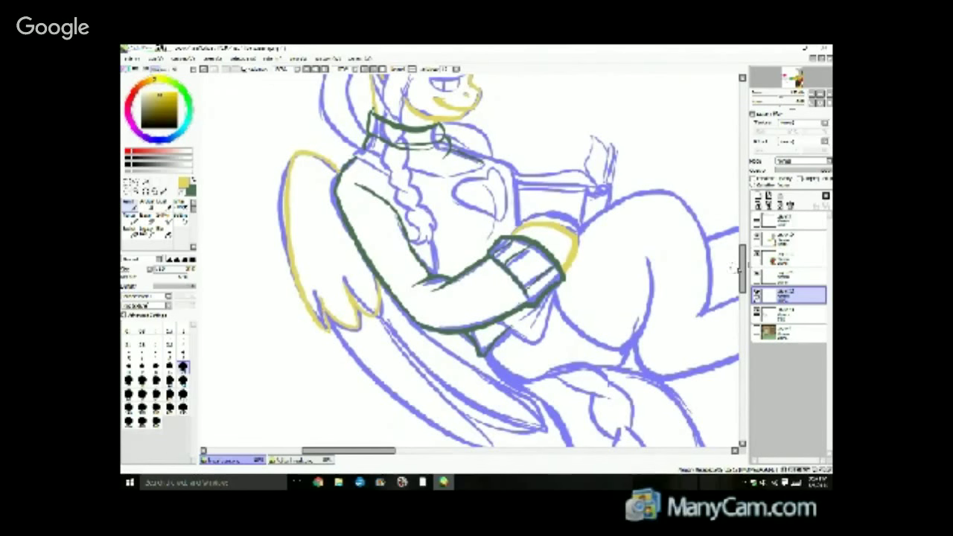
Outline the wing's lowest long feather in yellow, redoing the lower edge to follow the sketch and cleaning up its tip.
{"action": "mouse_move", "coordinate": [743, 267]}
{"action": "left_mouse_down"}
{"action": "mouse_move", "coordinate": [748, 234]}
{"action": "mouse_move", "coordinate": [740, 282]}
{"action": "left_mouse_up"}
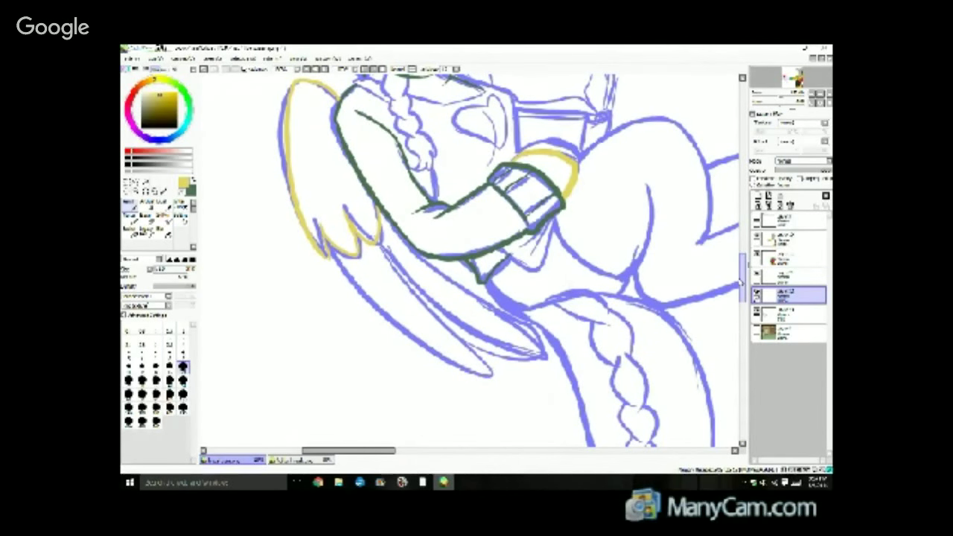
{"action": "mouse_move", "coordinate": [741, 283]}
{"action": "left_mouse_down"}
{"action": "mouse_move", "coordinate": [741, 243]}
{"action": "mouse_move", "coordinate": [743, 289]}
{"action": "left_mouse_up"}
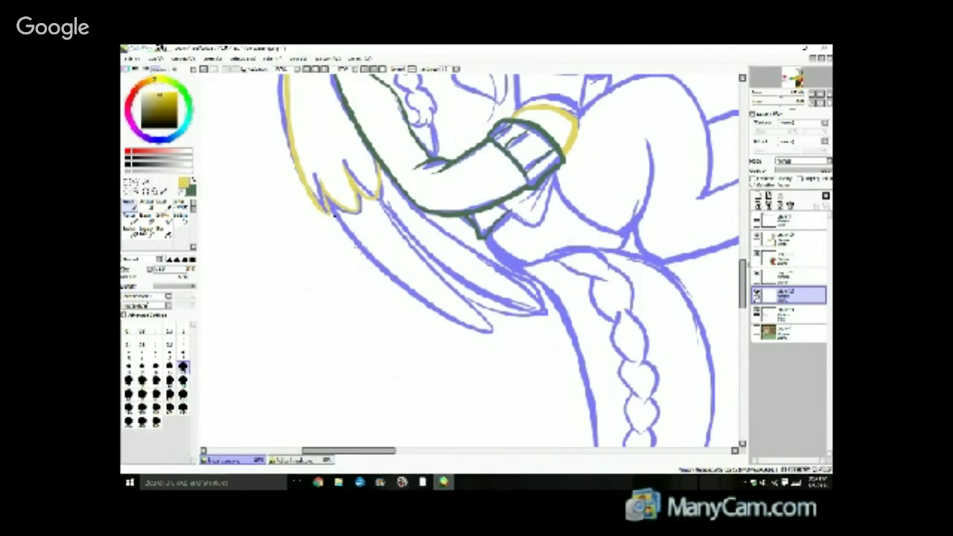
{"action": "mouse_move", "coordinate": [328, 198]}
{"action": "left_mouse_down"}
{"action": "mouse_move", "coordinate": [341, 242]}
{"action": "mouse_move", "coordinate": [483, 349]}
{"action": "left_mouse_up"}
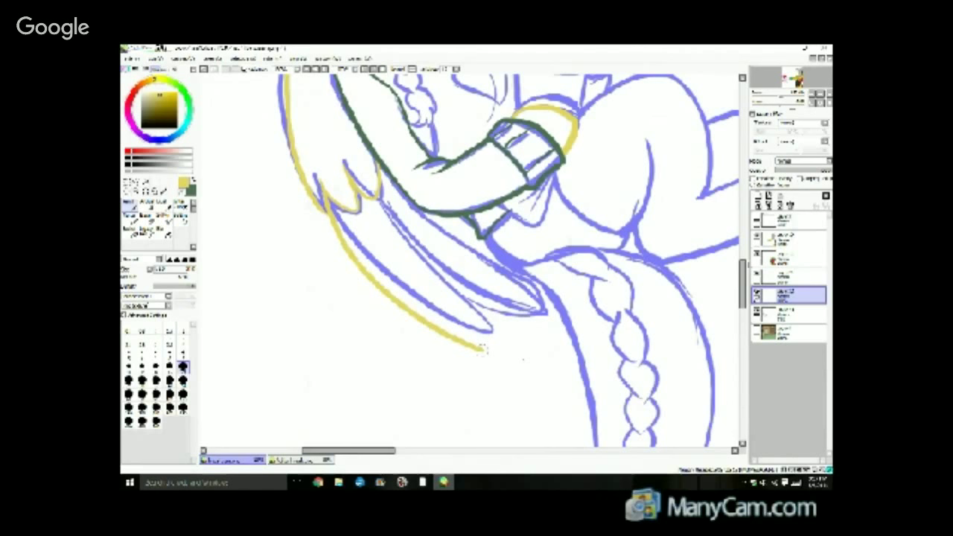
{"action": "key", "text": "ctrl+z"}
{"action": "left_click_drag", "start_coordinate": [328, 204], "coordinate": [491, 327]}
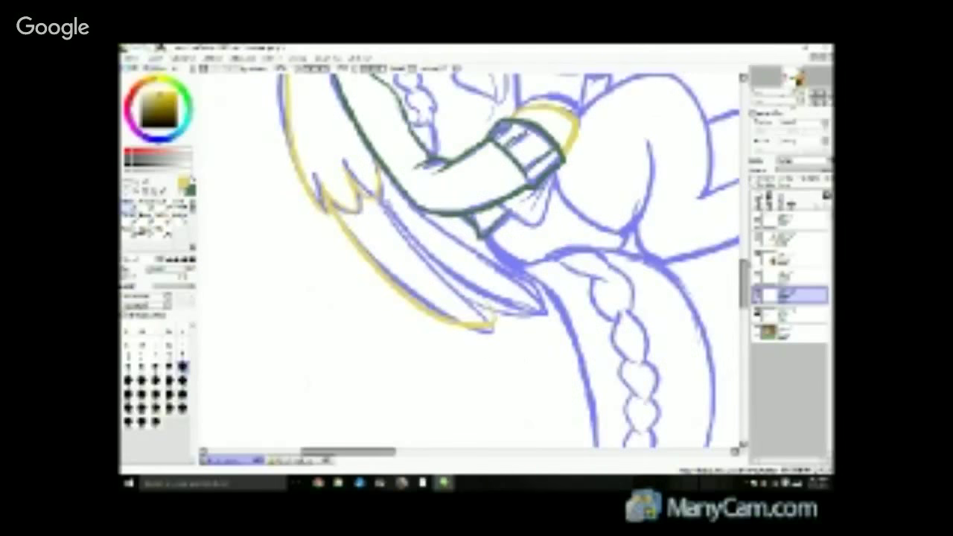
{"action": "left_click_drag", "start_coordinate": [377, 202], "coordinate": [494, 324]}
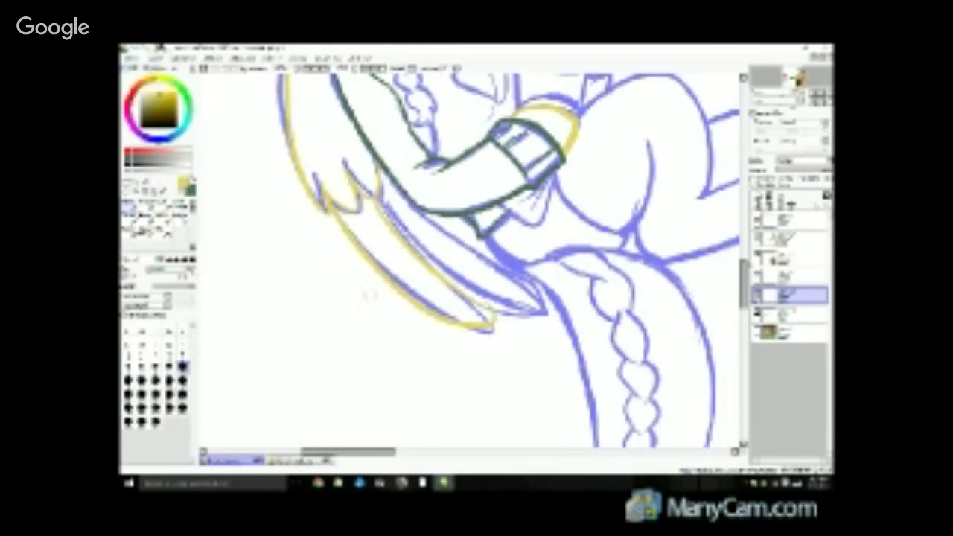
{"action": "left_click", "coordinate": [145, 221]}
{"action": "left_click_drag", "start_coordinate": [491, 304], "coordinate": [504, 314]}
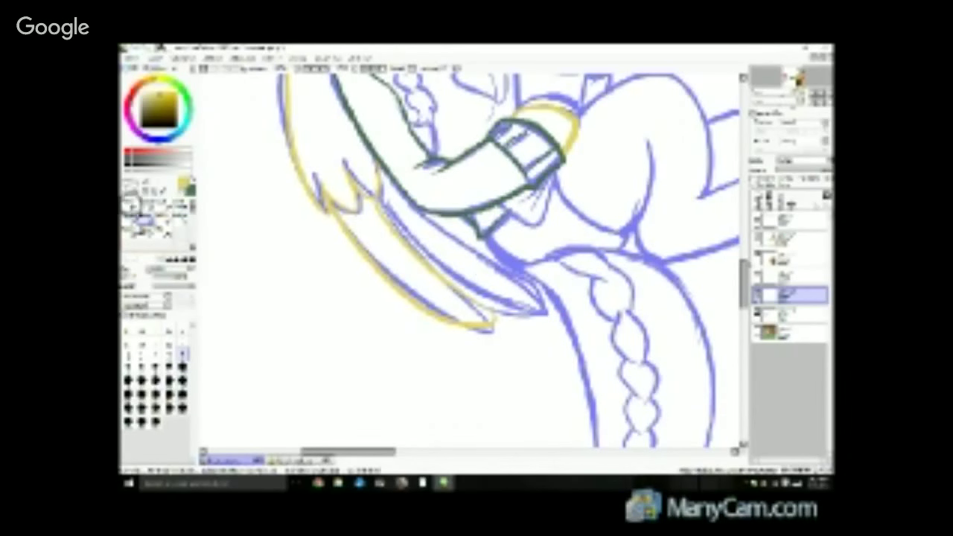
Outline the second long wing feather in yellow, from beneath the sleeve to its tip, and trim the overshooting end.
{"action": "left_click", "coordinate": [130, 206]}
{"action": "mouse_move", "coordinate": [383, 212]}
{"action": "left_mouse_down"}
{"action": "mouse_move", "coordinate": [439, 268]}
{"action": "mouse_move", "coordinate": [553, 306]}
{"action": "left_mouse_up"}
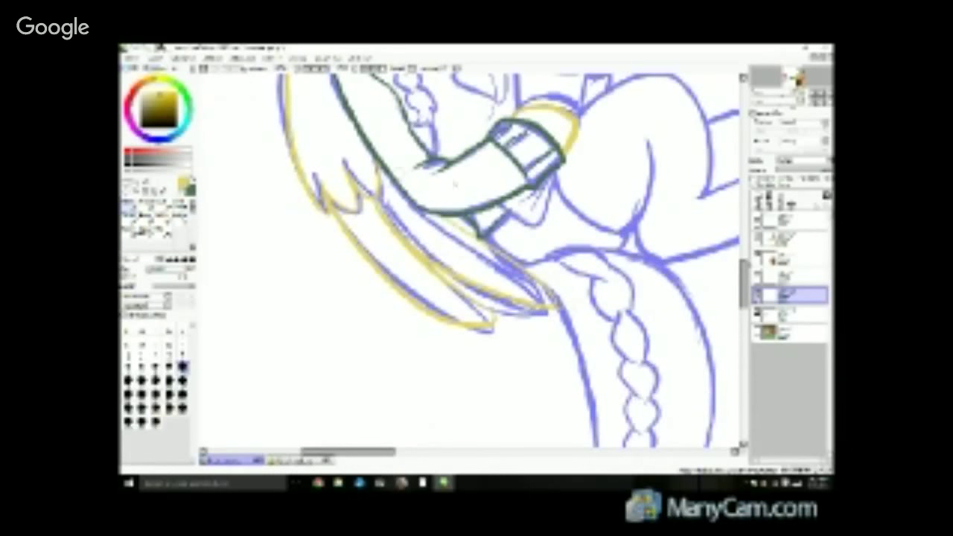
{"action": "left_click", "coordinate": [145, 221]}
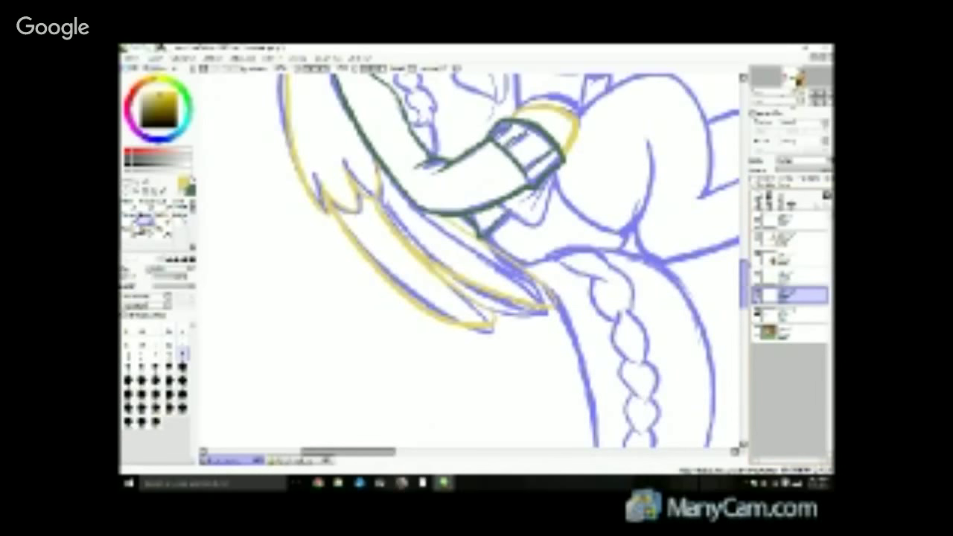
Outline the near leg in yellow from the waist over the thigh to the curved lower end, including the inner crease, redoing uneven strokes.
{"action": "mouse_move", "coordinate": [743, 279]}
{"action": "left_mouse_down"}
{"action": "mouse_move", "coordinate": [743, 239]}
{"action": "mouse_move", "coordinate": [743, 284]}
{"action": "mouse_move", "coordinate": [743, 273]}
{"action": "left_mouse_up"}
{"action": "mouse_move", "coordinate": [385, 455]}
{"action": "left_mouse_down"}
{"action": "mouse_move", "coordinate": [445, 452]}
{"action": "mouse_move", "coordinate": [376, 452]}
{"action": "mouse_move", "coordinate": [426, 451]}
{"action": "left_mouse_up"}
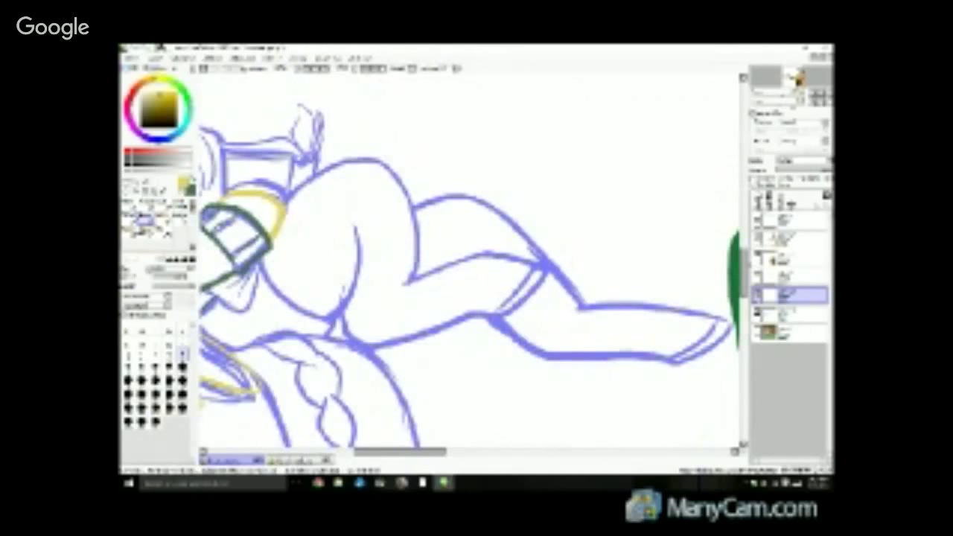
{"action": "left_click", "coordinate": [131, 209]}
{"action": "mouse_move", "coordinate": [289, 198]}
{"action": "left_mouse_down"}
{"action": "mouse_move", "coordinate": [322, 172]}
{"action": "mouse_move", "coordinate": [362, 165]}
{"action": "mouse_move", "coordinate": [394, 192]}
{"action": "left_mouse_up"}
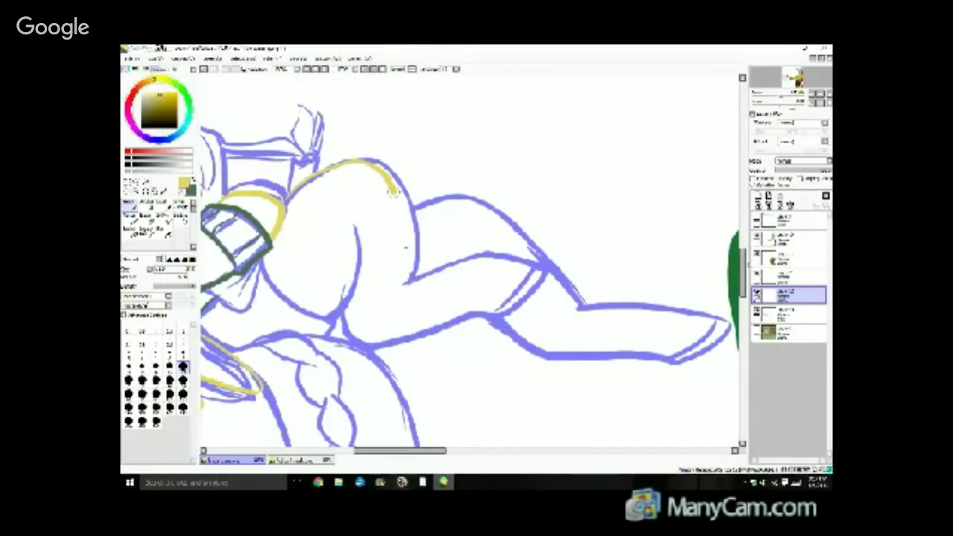
{"action": "key", "text": "ctrl+z"}
{"action": "left_click_drag", "start_coordinate": [289, 198], "coordinate": [366, 163]}
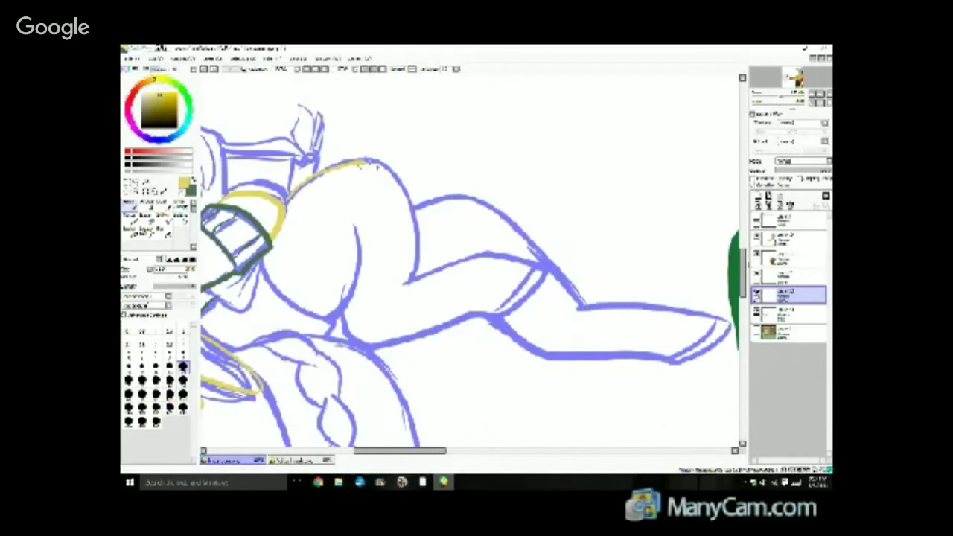
{"action": "left_click", "coordinate": [205, 69]}
{"action": "mouse_move", "coordinate": [288, 200]}
{"action": "left_mouse_down"}
{"action": "mouse_move", "coordinate": [341, 166]}
{"action": "mouse_move", "coordinate": [377, 168]}
{"action": "mouse_move", "coordinate": [411, 217]}
{"action": "mouse_move", "coordinate": [408, 282]}
{"action": "left_mouse_up"}
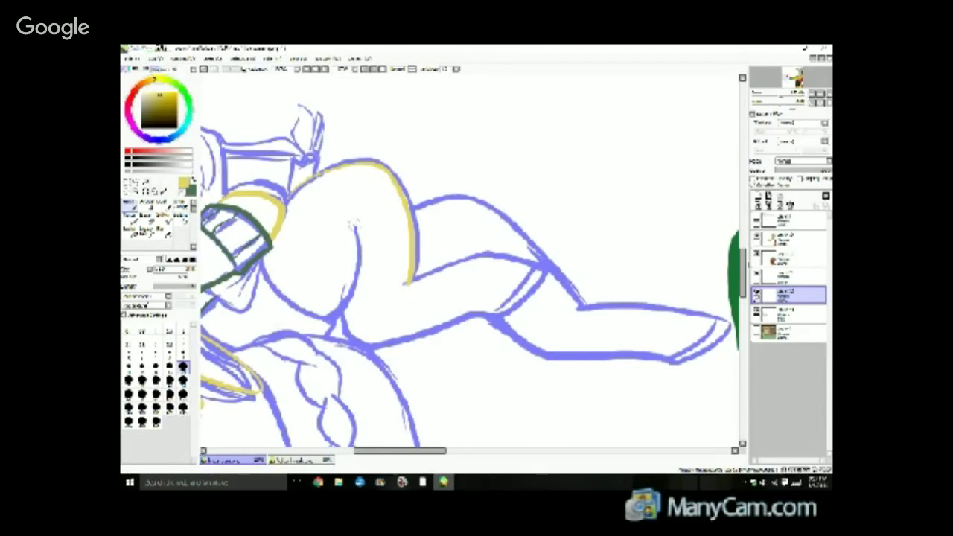
{"action": "mouse_move", "coordinate": [355, 224]}
{"action": "left_mouse_down"}
{"action": "mouse_move", "coordinate": [362, 261]}
{"action": "mouse_move", "coordinate": [325, 320]}
{"action": "left_mouse_up"}
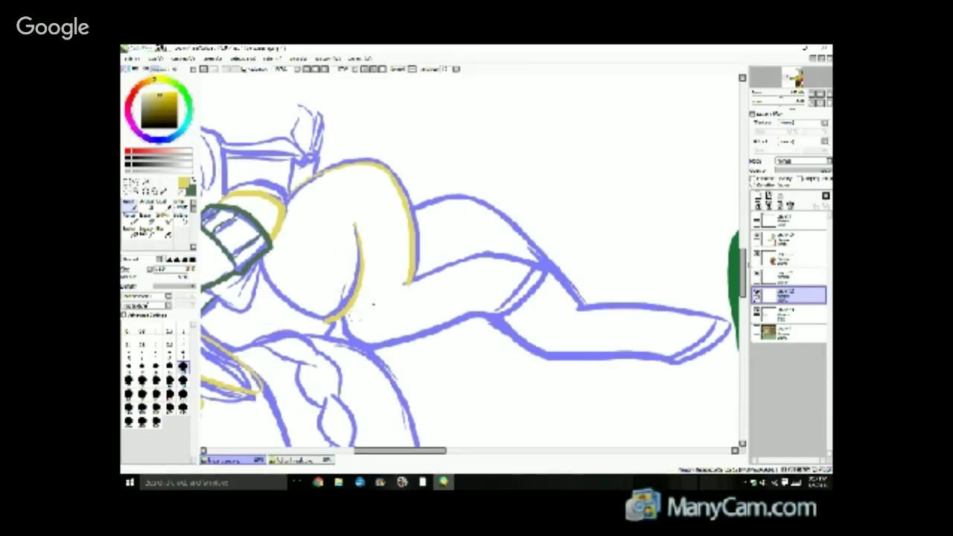
{"action": "mouse_move", "coordinate": [409, 281]}
{"action": "left_mouse_down"}
{"action": "mouse_move", "coordinate": [497, 262]}
{"action": "mouse_move", "coordinate": [543, 270]}
{"action": "mouse_move", "coordinate": [516, 305]}
{"action": "mouse_move", "coordinate": [491, 317]}
{"action": "mouse_move", "coordinate": [466, 315]}
{"action": "mouse_move", "coordinate": [362, 344]}
{"action": "mouse_move", "coordinate": [347, 337]}
{"action": "mouse_move", "coordinate": [345, 311]}
{"action": "left_mouse_up"}
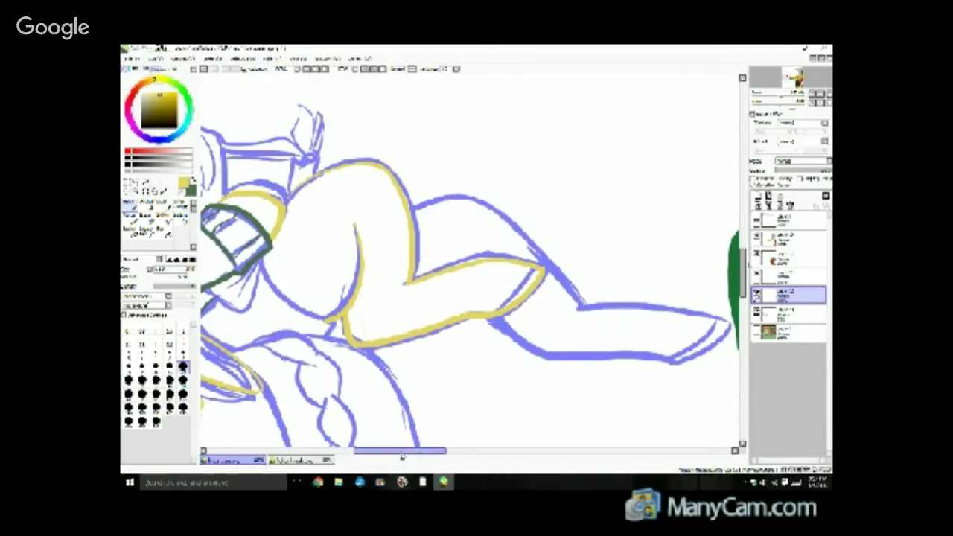
Erase the curved yellow edge closing the near leg's lower end, redraw it further in, and clean up its upper corner.
{"action": "left_click_drag", "start_coordinate": [402, 456], "coordinate": [428, 455]}
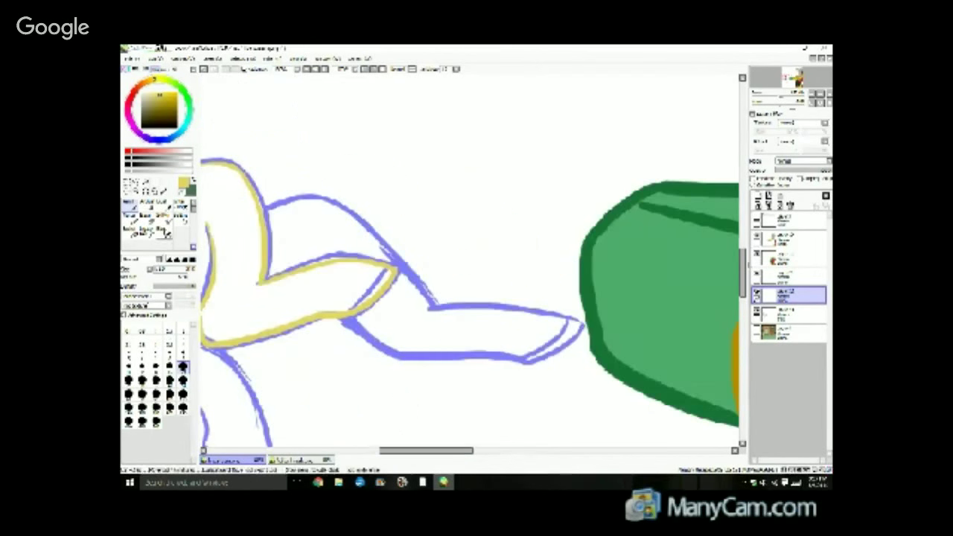
{"action": "mouse_move", "coordinate": [384, 282]}
{"action": "left_mouse_down"}
{"action": "mouse_move", "coordinate": [396, 259]}
{"action": "mouse_move", "coordinate": [392, 268]}
{"action": "mouse_move", "coordinate": [404, 270]}
{"action": "mouse_move", "coordinate": [372, 309]}
{"action": "mouse_move", "coordinate": [344, 322]}
{"action": "left_mouse_up"}
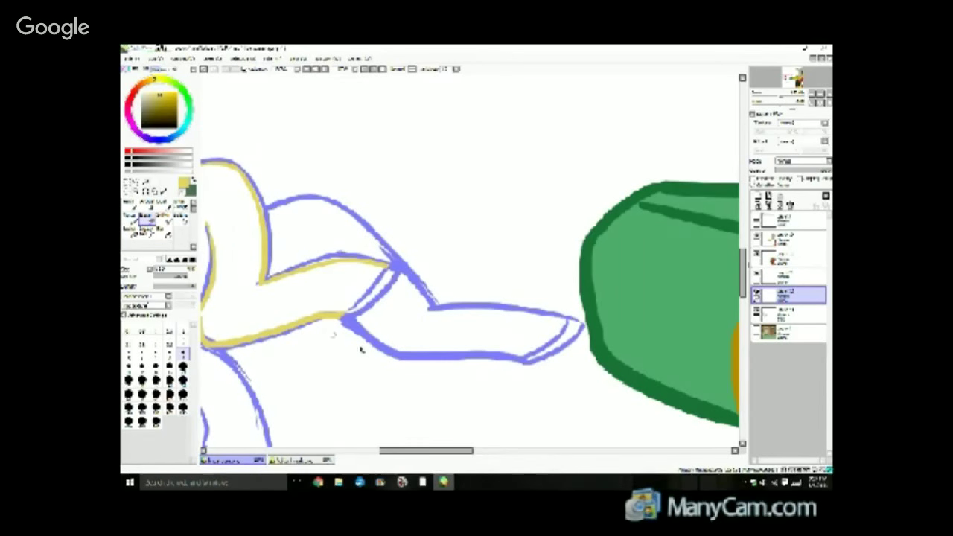
{"action": "left_click", "coordinate": [134, 208]}
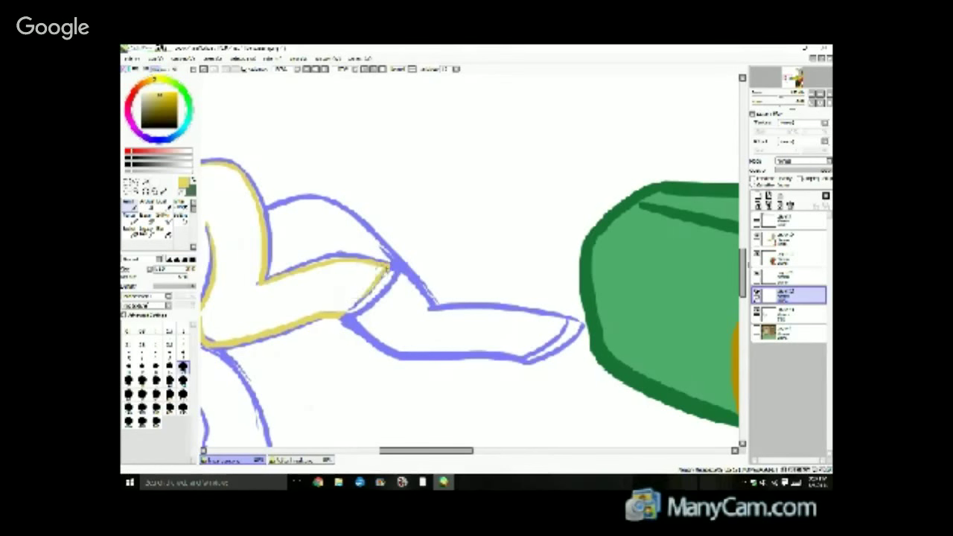
{"action": "left_click_drag", "start_coordinate": [390, 266], "coordinate": [345, 315]}
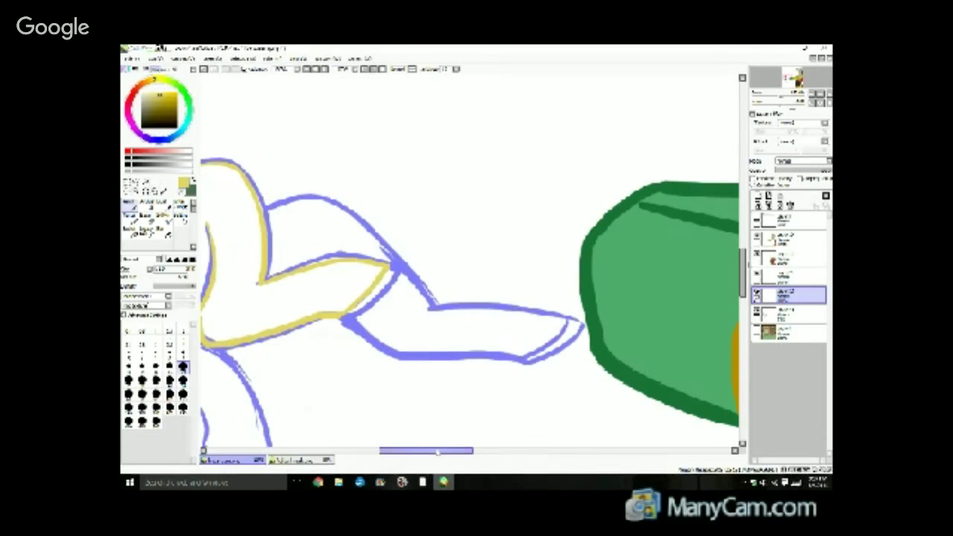
{"action": "left_click_drag", "start_coordinate": [426, 450], "coordinate": [398, 450]}
{"action": "key", "text": "e"}
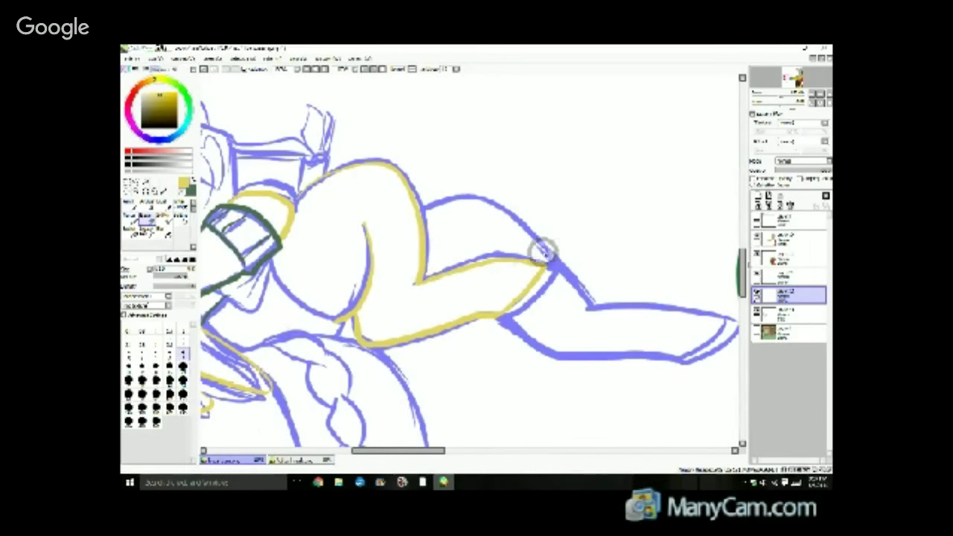
{"action": "left_click_drag", "start_coordinate": [543, 257], "coordinate": [551, 266]}
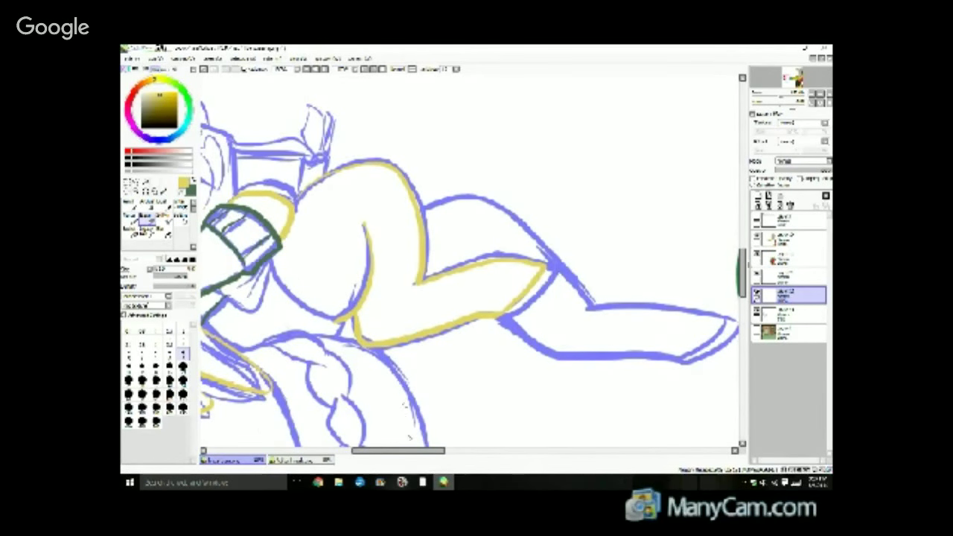
{"action": "left_click_drag", "start_coordinate": [415, 453], "coordinate": [376, 453]}
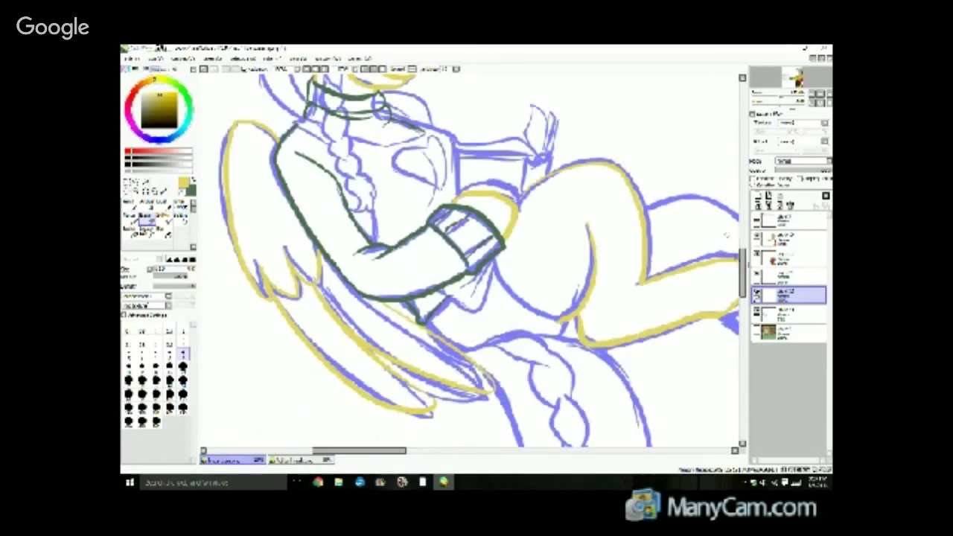
{"action": "mouse_move", "coordinate": [745, 268]}
{"action": "left_mouse_down"}
{"action": "mouse_move", "coordinate": [745, 236]}
{"action": "mouse_move", "coordinate": [739, 273]}
{"action": "left_mouse_up"}
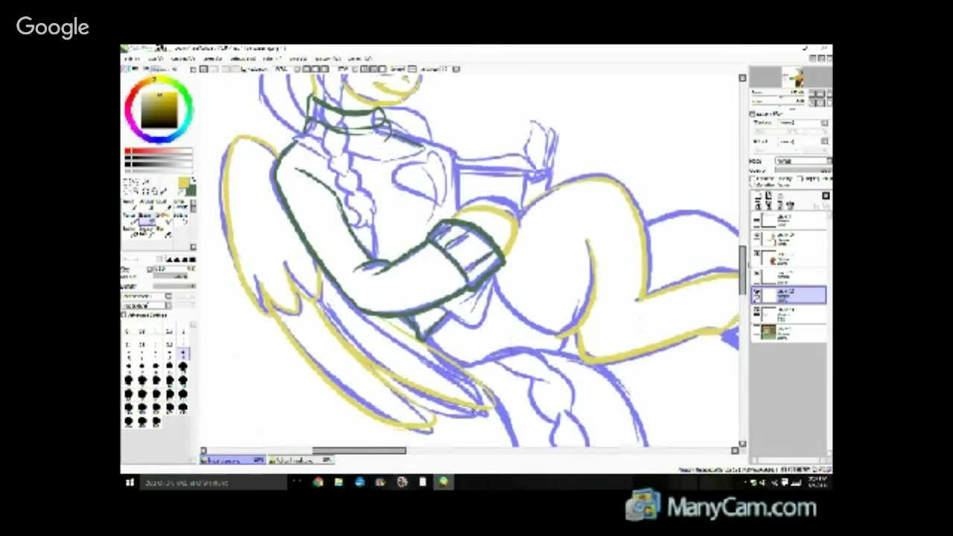
{"action": "left_click_drag", "start_coordinate": [387, 451], "coordinate": [398, 431]}
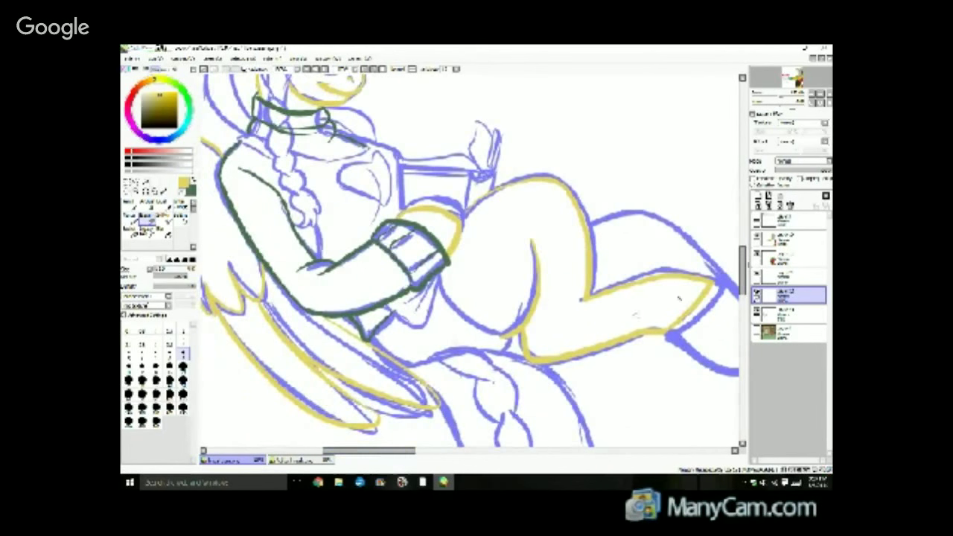
{"action": "left_click_drag", "start_coordinate": [740, 270], "coordinate": [721, 266]}
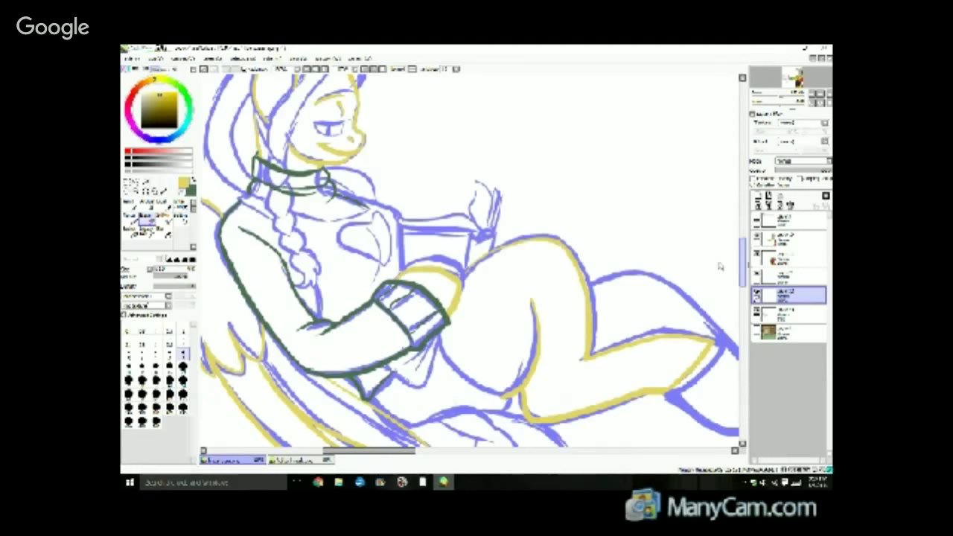
{"action": "left_click_drag", "start_coordinate": [720, 266], "coordinate": [719, 268]}
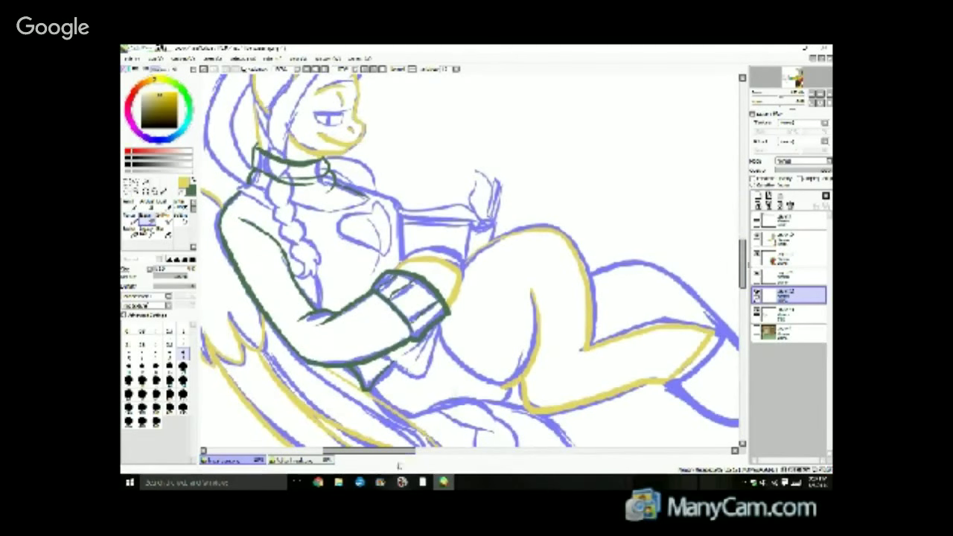
{"action": "mouse_move", "coordinate": [397, 455]}
{"action": "left_mouse_down"}
{"action": "mouse_move", "coordinate": [419, 457]}
{"action": "mouse_move", "coordinate": [392, 445]}
{"action": "mouse_move", "coordinate": [425, 447]}
{"action": "mouse_move", "coordinate": [404, 447]}
{"action": "left_mouse_up"}
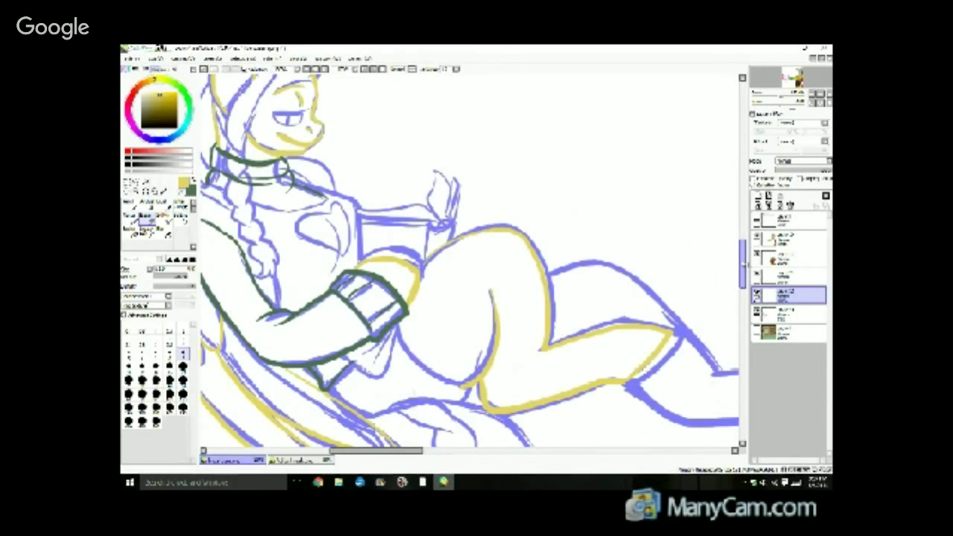
{"action": "mouse_move", "coordinate": [742, 263]}
{"action": "left_mouse_down"}
{"action": "mouse_move", "coordinate": [729, 313]}
{"action": "mouse_move", "coordinate": [727, 253]}
{"action": "mouse_move", "coordinate": [725, 274]}
{"action": "mouse_move", "coordinate": [740, 244]}
{"action": "mouse_move", "coordinate": [741, 270]}
{"action": "left_mouse_up"}
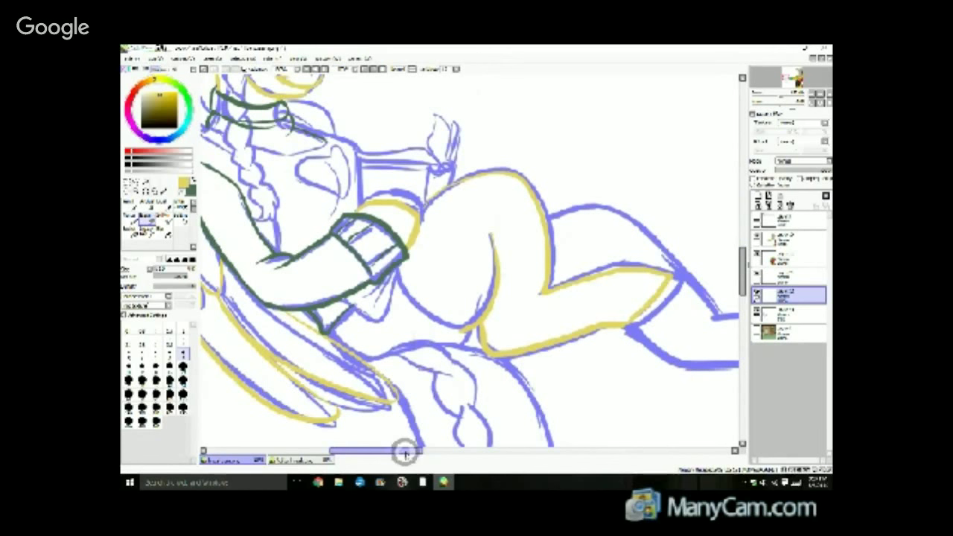
{"action": "mouse_move", "coordinate": [404, 453]}
{"action": "left_mouse_down"}
{"action": "mouse_move", "coordinate": [511, 451]}
{"action": "mouse_move", "coordinate": [415, 439]}
{"action": "left_mouse_up"}
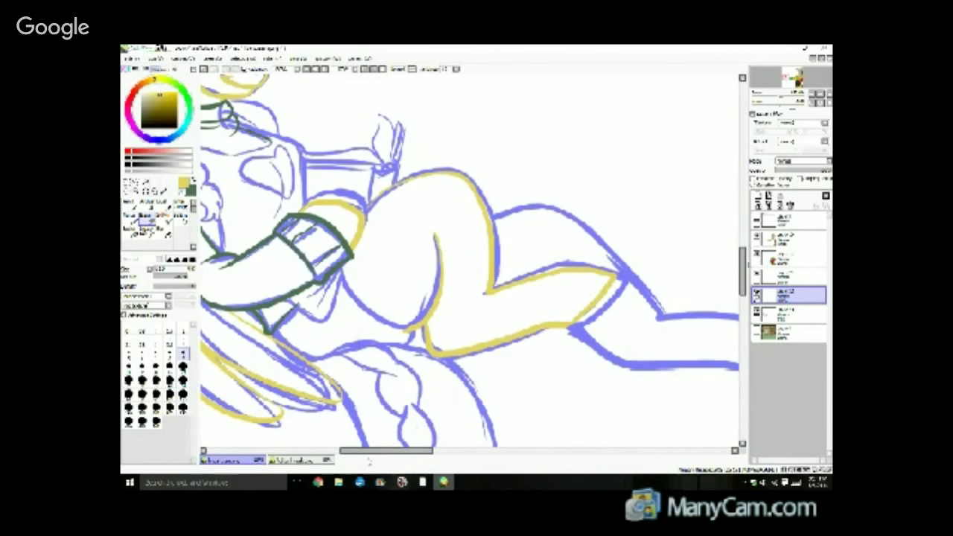
Switch to the browser, go from the YouTube stream page to the DeviantArt notifications, and dismiss the commission journal notification.
{"action": "mouse_move", "coordinate": [318, 483]}
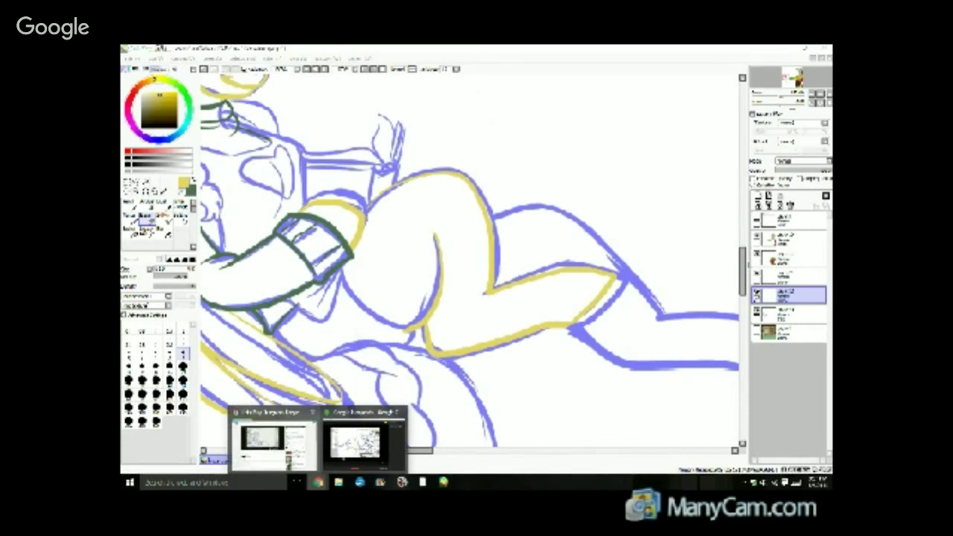
{"action": "left_click", "coordinate": [272, 439]}
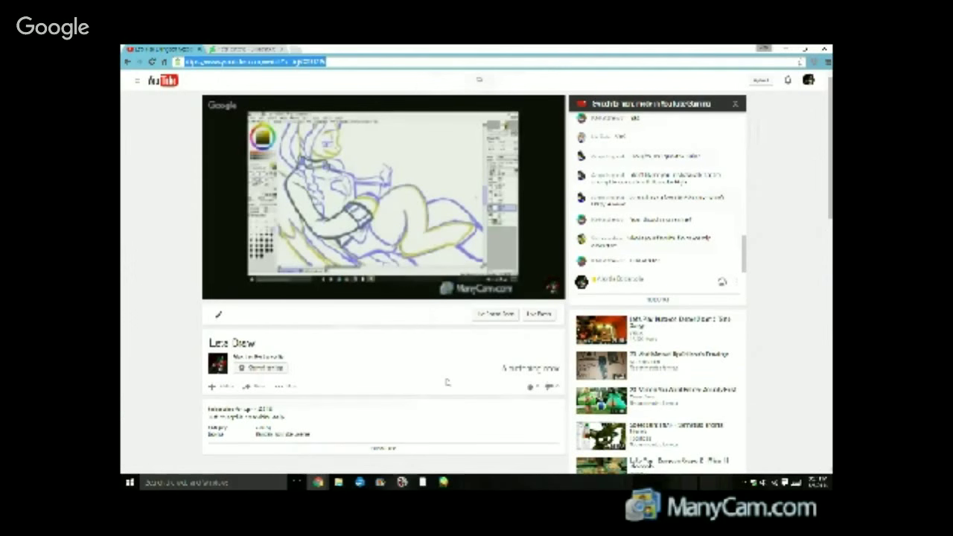
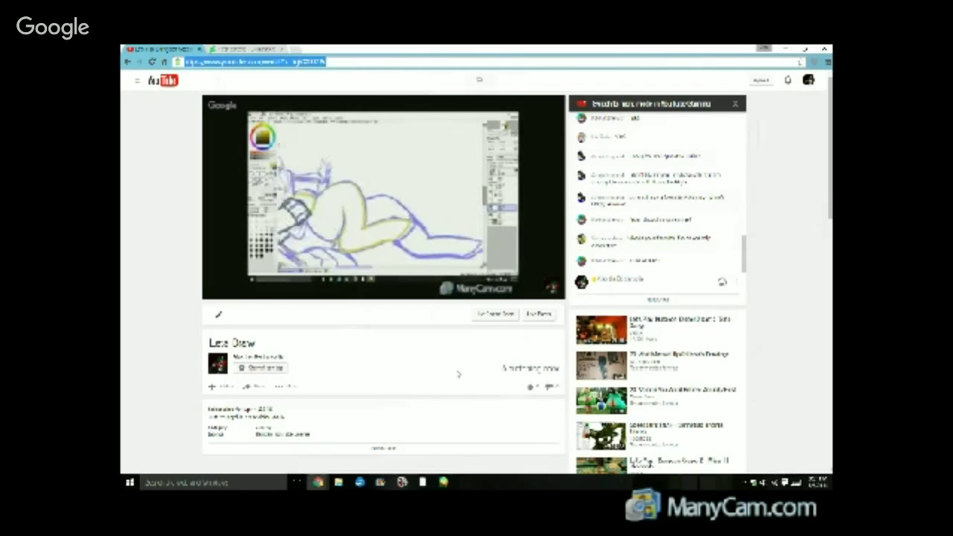
{"action": "left_click", "coordinate": [224, 47]}
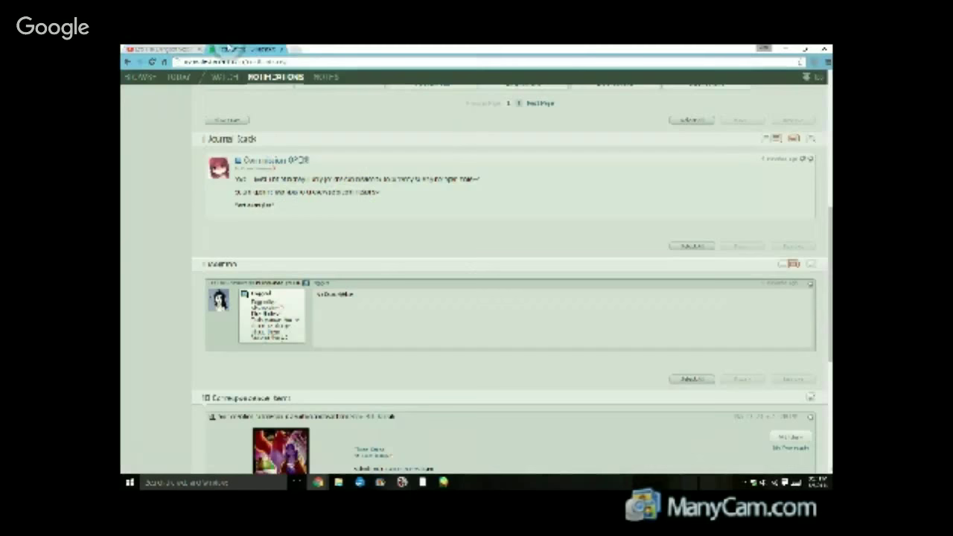
{"action": "left_click", "coordinate": [811, 159]}
Dismiss every group deviation notification except the artwork of the white-haired cat-eared character.
{"action": "scroll", "coordinate": [552, 250], "scroll_direction": "up", "scroll_amount": 2}
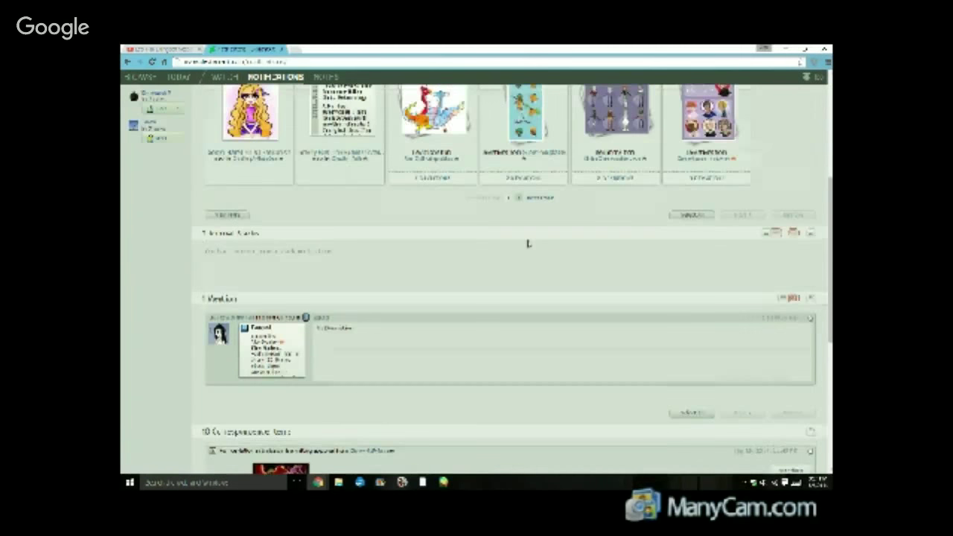
{"action": "scroll", "coordinate": [528, 244], "scroll_direction": "up", "scroll_amount": 2}
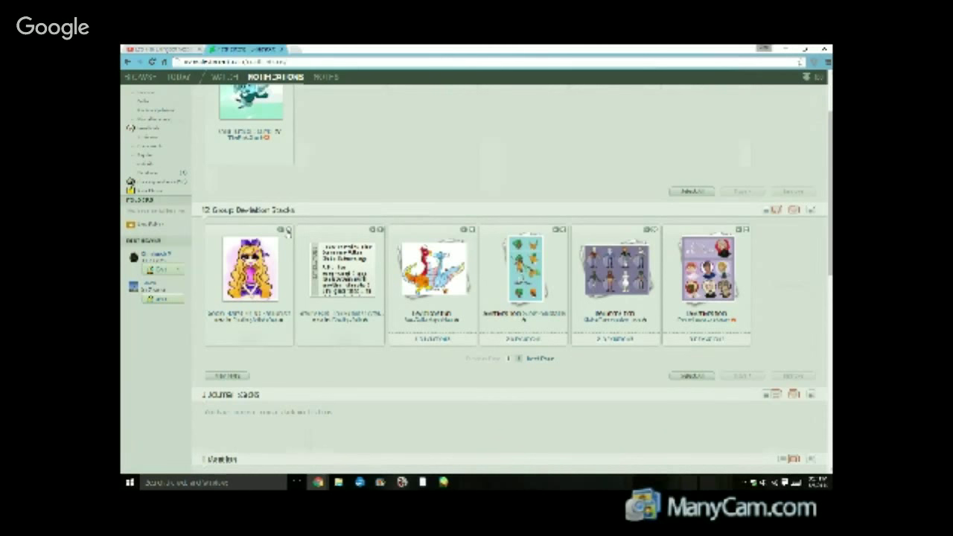
{"action": "left_click", "coordinate": [286, 231]}
{"action": "left_click", "coordinate": [286, 230]}
{"action": "left_click", "coordinate": [286, 230]}
{"action": "left_click", "coordinate": [286, 231]}
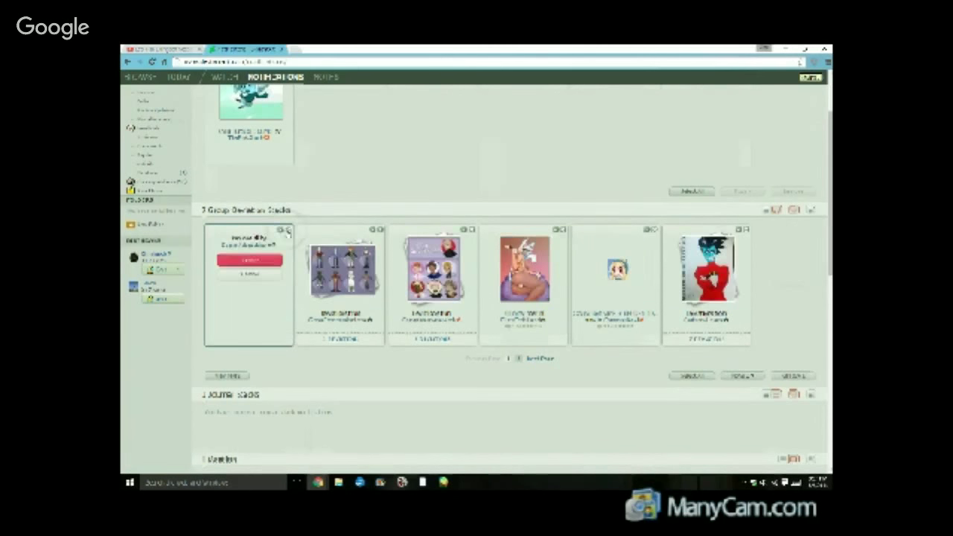
{"action": "left_click", "coordinate": [286, 231]}
{"action": "left_click", "coordinate": [286, 231]}
{"action": "left_click", "coordinate": [286, 231]}
{"action": "left_click", "coordinate": [286, 231]}
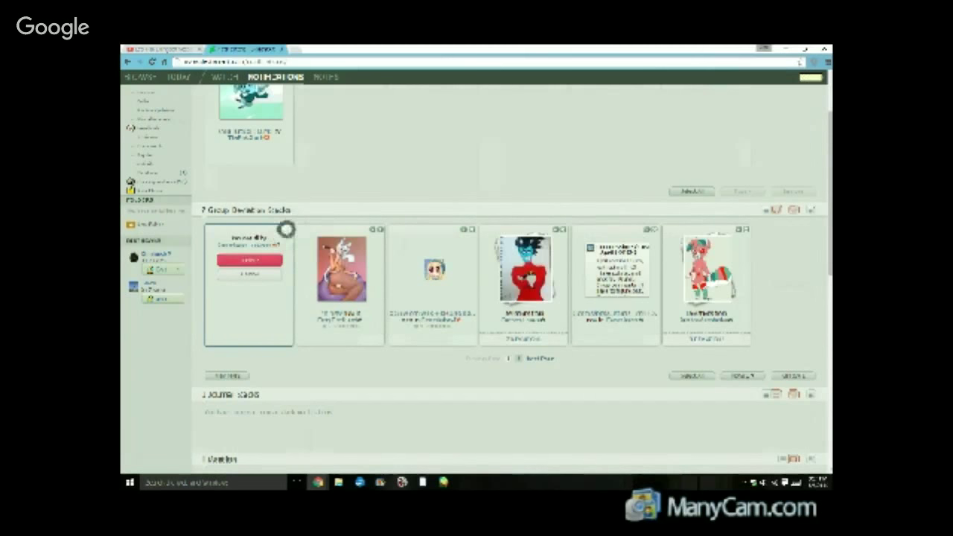
{"action": "left_click", "coordinate": [286, 231]}
{"action": "left_click", "coordinate": [379, 231]}
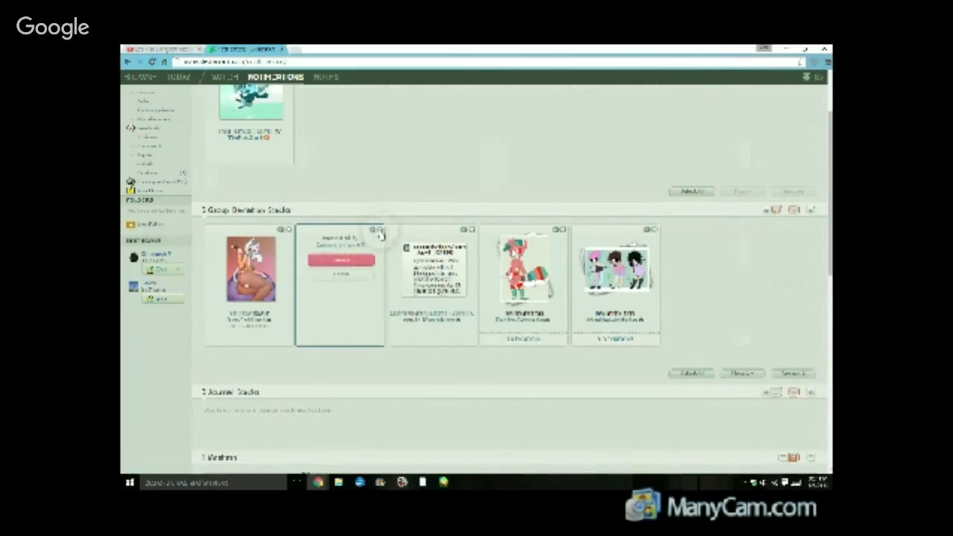
{"action": "left_click", "coordinate": [379, 231]}
{"action": "left_click", "coordinate": [380, 231]}
{"action": "left_click", "coordinate": [379, 231]}
{"action": "left_click", "coordinate": [379, 231]}
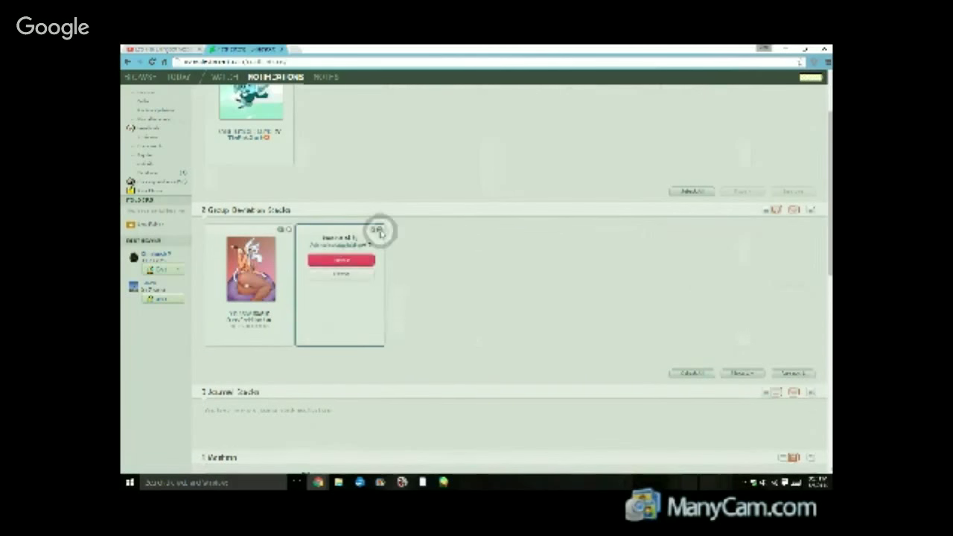
{"action": "left_click", "coordinate": [379, 231]}
View the cat-eared character artwork full size, return to the notifications, and dismiss it along with the remaining single deviation.
{"action": "left_click", "coordinate": [261, 271]}
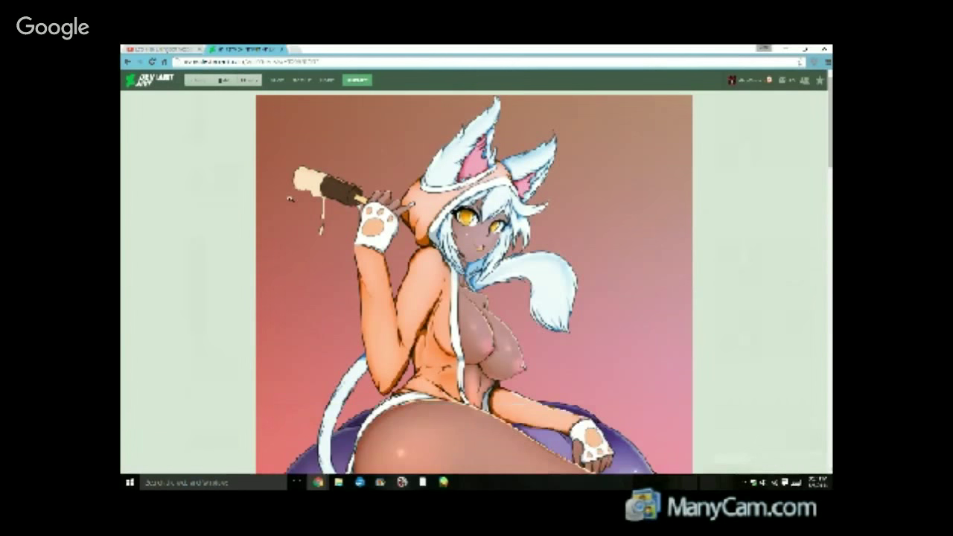
{"action": "left_click", "coordinate": [128, 63]}
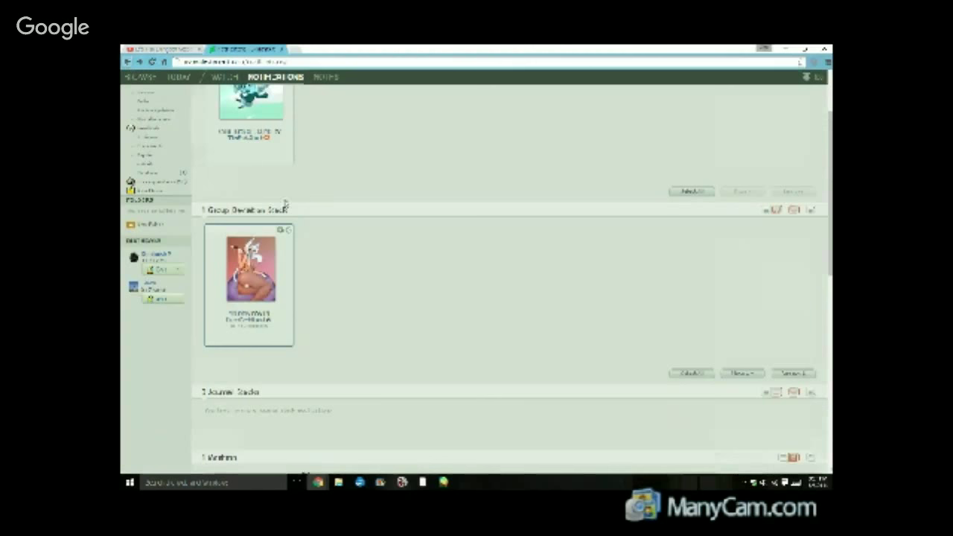
{"action": "left_click", "coordinate": [289, 230]}
{"action": "scroll", "coordinate": [291, 224], "scroll_direction": "up", "scroll_amount": 2}
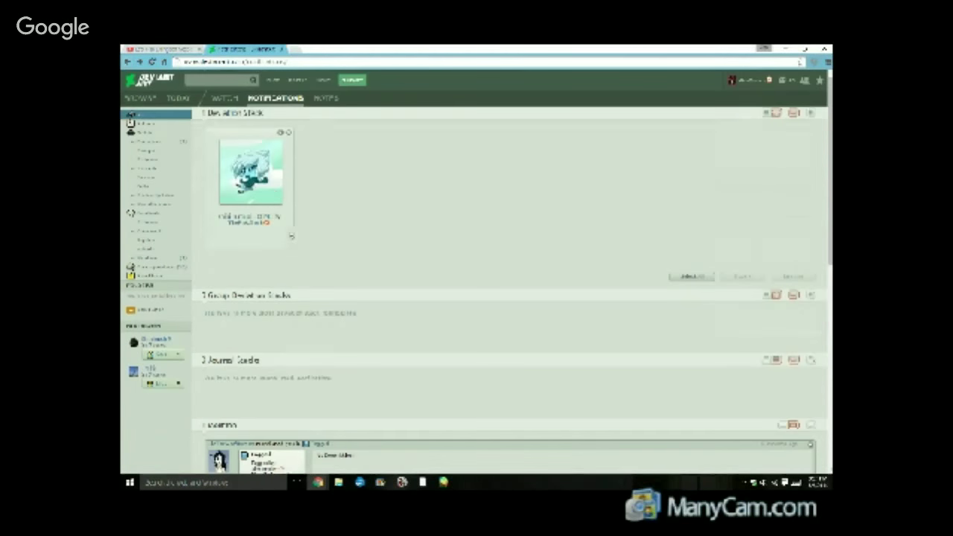
{"action": "left_click", "coordinate": [288, 135]}
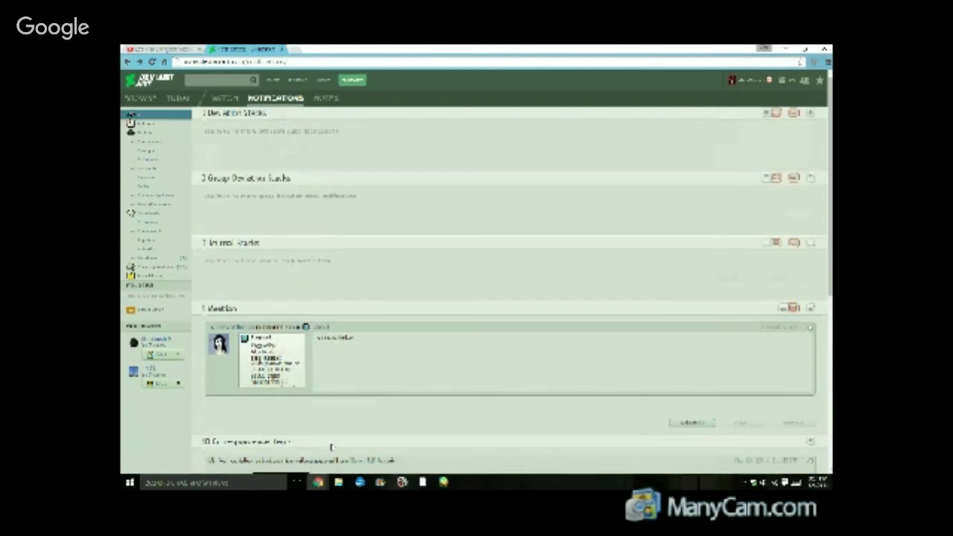
Open the mentioned "Tagged" journal, glance at the live stream page, and examine the journal's rules, facts and questions.
{"action": "scroll", "coordinate": [331, 446], "scroll_direction": "down", "scroll_amount": 2}
{"action": "left_click", "coordinate": [318, 251]}
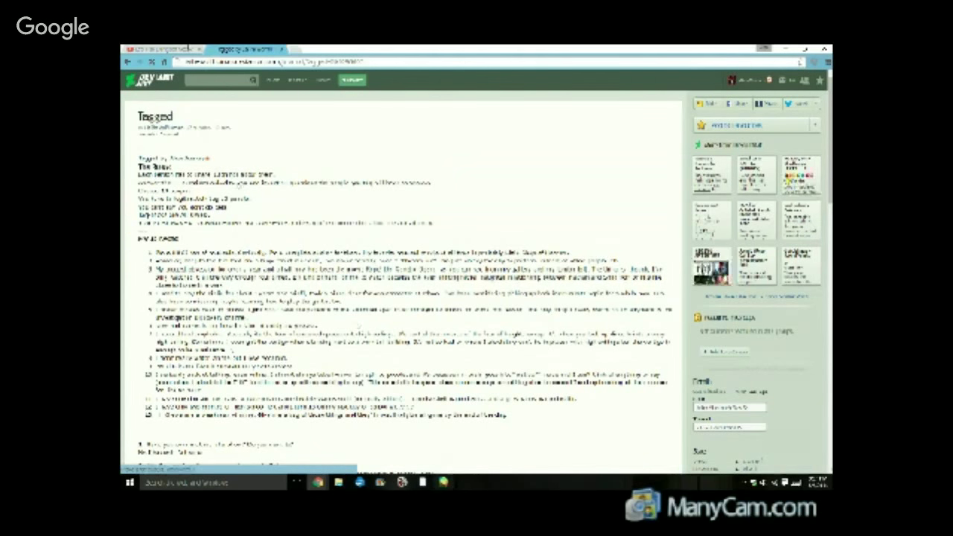
{"action": "left_click", "coordinate": [187, 47]}
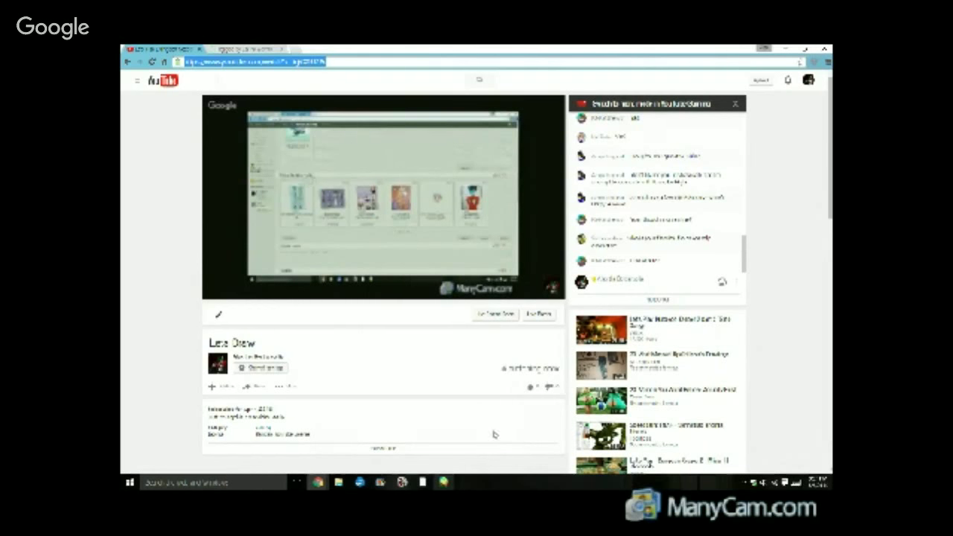
{"action": "left_click", "coordinate": [242, 49]}
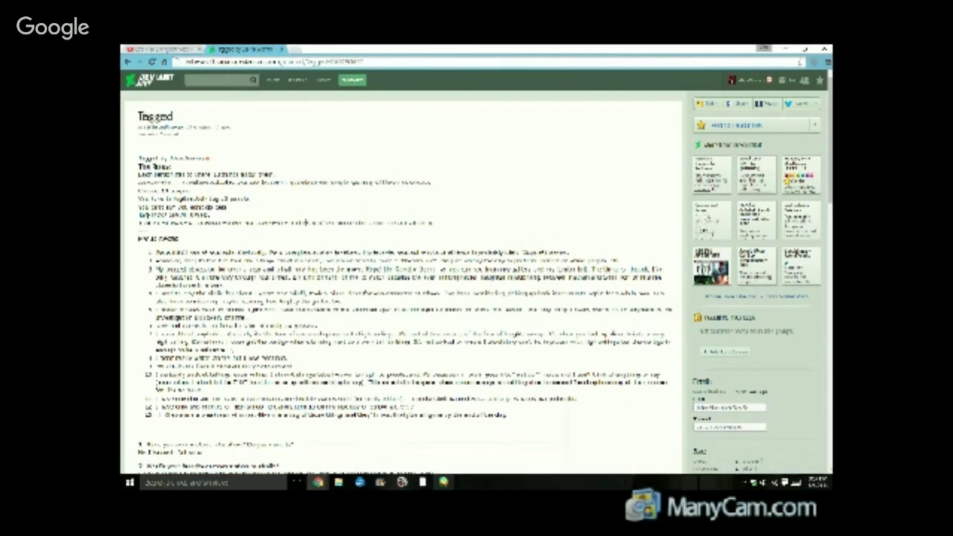
{"action": "scroll", "coordinate": [402, 269], "scroll_direction": "down", "scroll_amount": 3}
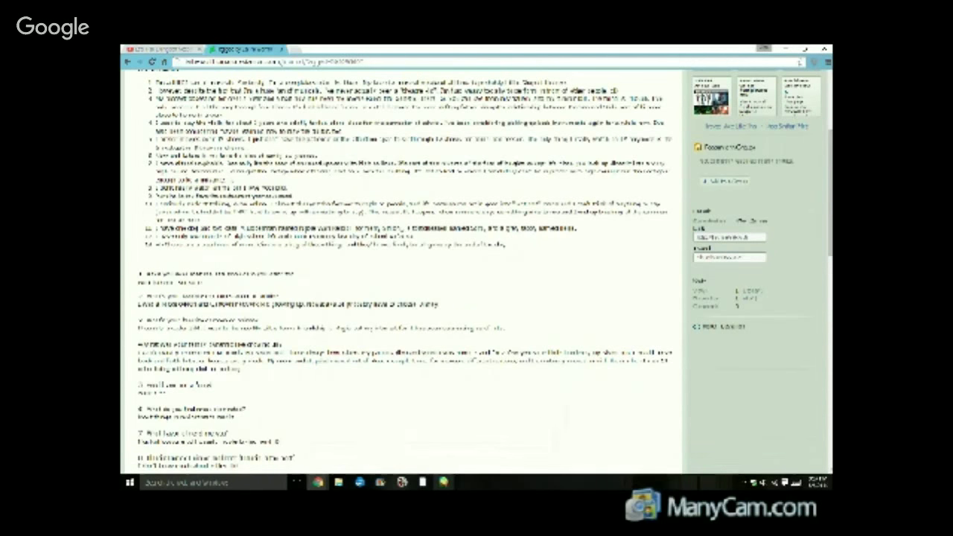
{"action": "scroll", "coordinate": [308, 237], "scroll_direction": "down", "scroll_amount": 3}
{"action": "scroll", "coordinate": [308, 234], "scroll_direction": "up", "scroll_amount": 5}
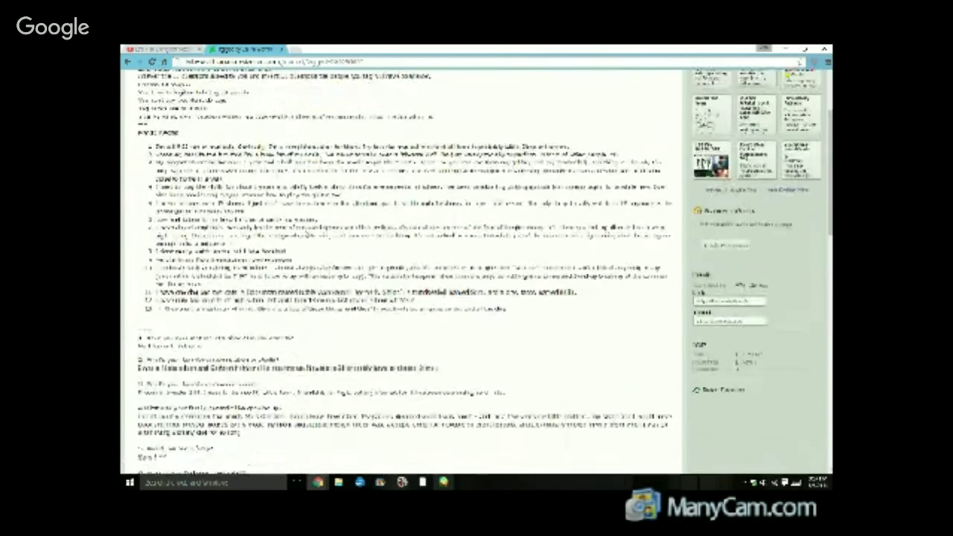
{"action": "scroll", "coordinate": [308, 233], "scroll_direction": "up", "scroll_amount": 2}
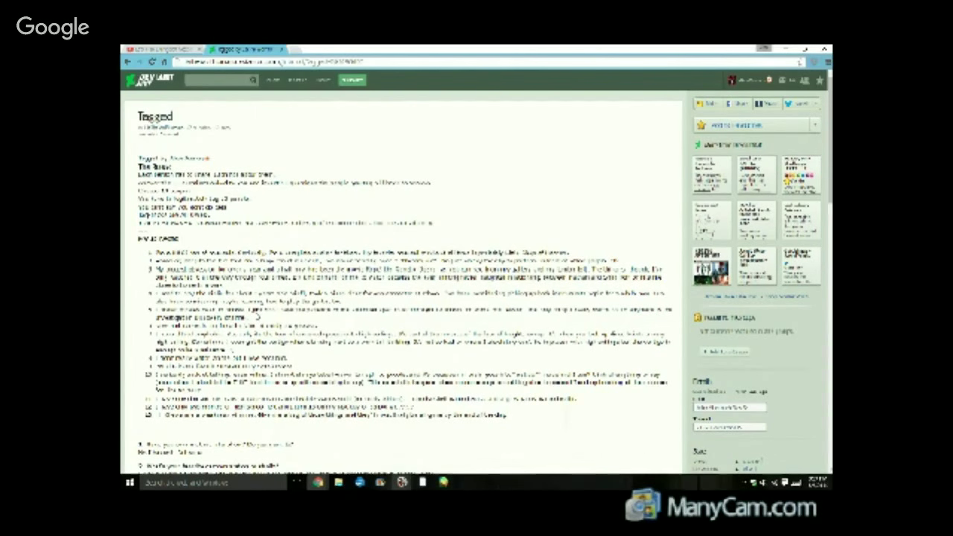
{"action": "scroll", "coordinate": [257, 318], "scroll_direction": "down", "scroll_amount": 1}
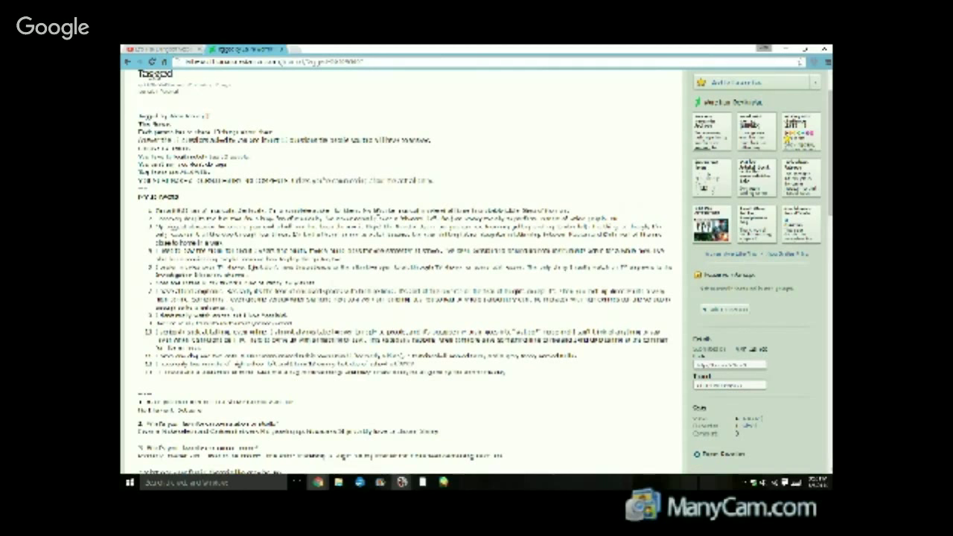
Check the chat on the YouTube stream page between readings of the "Tagged" journal, and continue down to its numbered questions.
{"action": "left_click", "coordinate": [177, 49]}
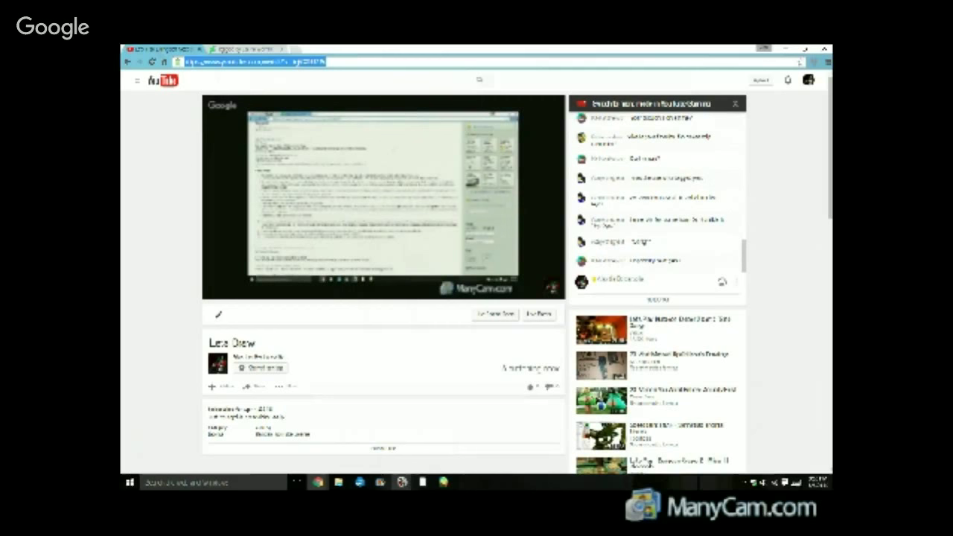
{"action": "left_click", "coordinate": [212, 49]}
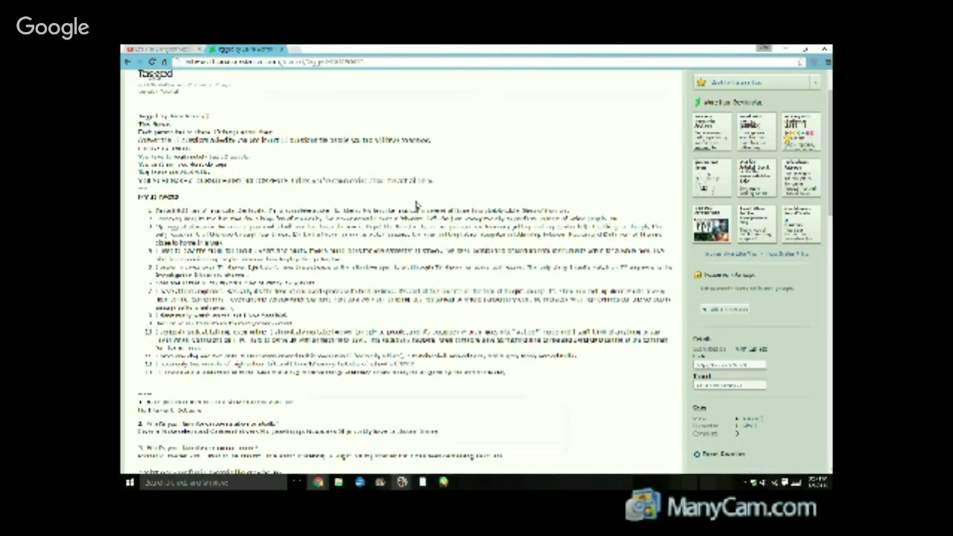
{"action": "left_click", "coordinate": [163, 48]}
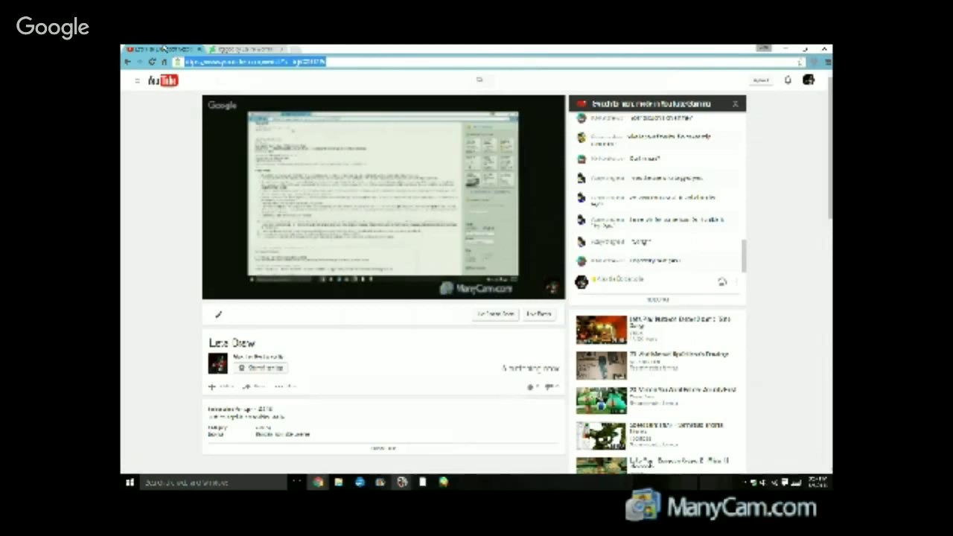
{"action": "left_click", "coordinate": [222, 49]}
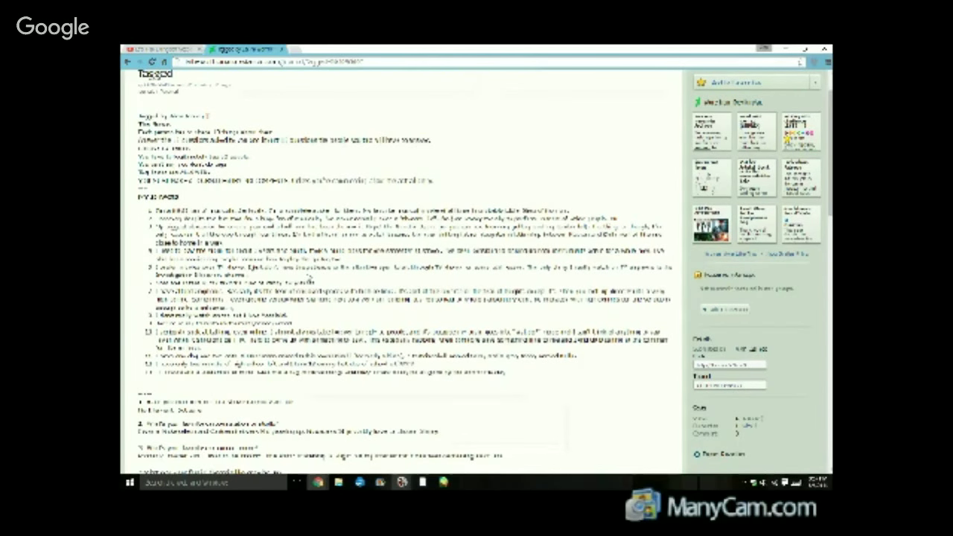
{"action": "scroll", "coordinate": [309, 276], "scroll_direction": "down", "scroll_amount": 1}
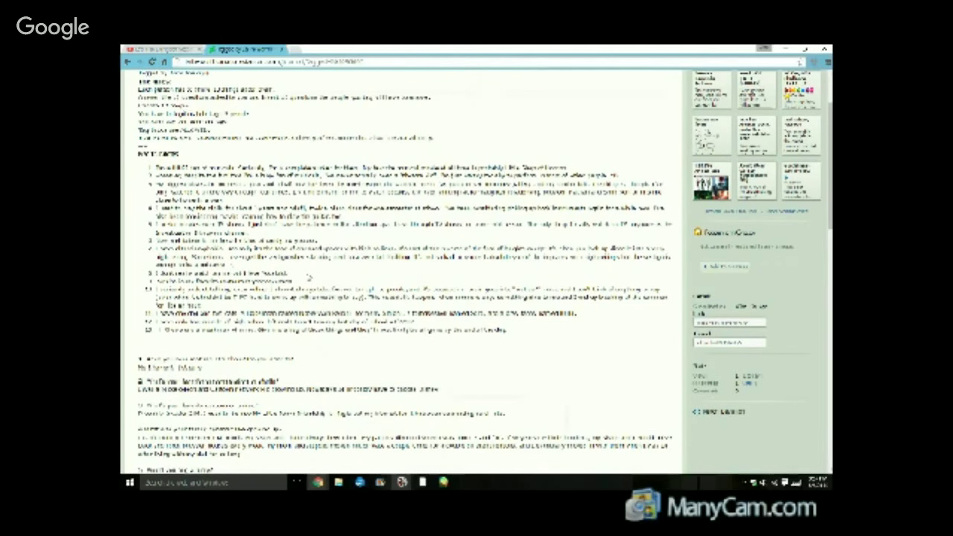
{"action": "scroll", "coordinate": [309, 276], "scroll_direction": "down", "scroll_amount": 2}
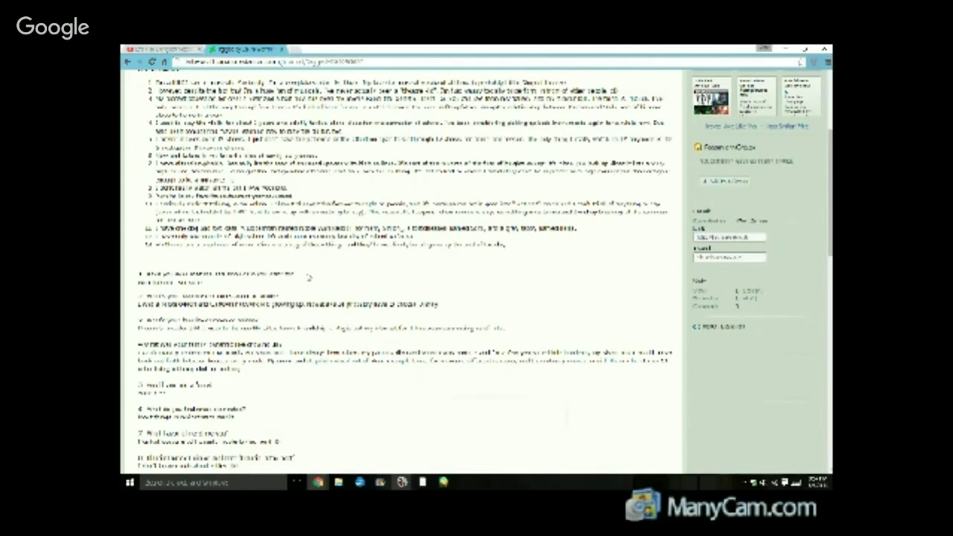
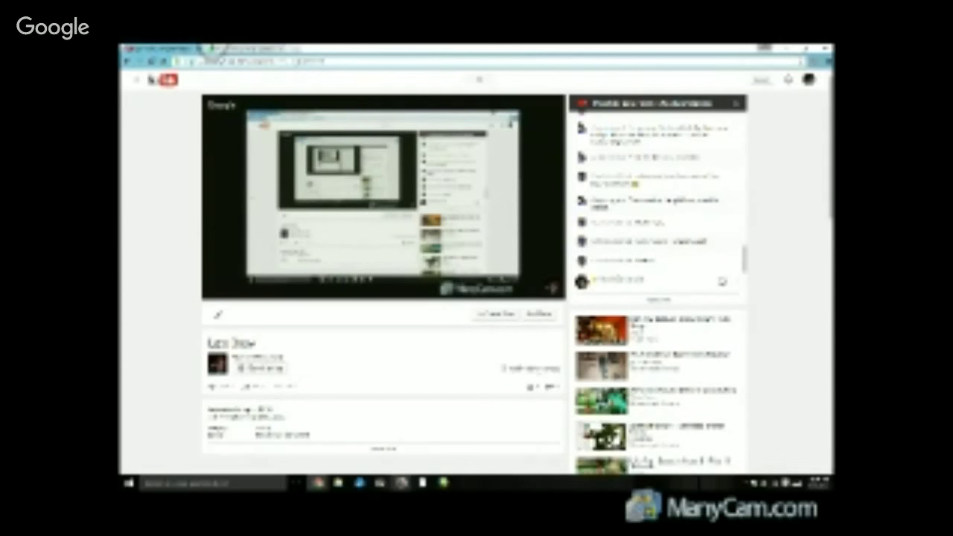
Switch back to DeviantArt and open the account's own profile and its artwork gallery.
{"action": "left_click", "coordinate": [224, 48]}
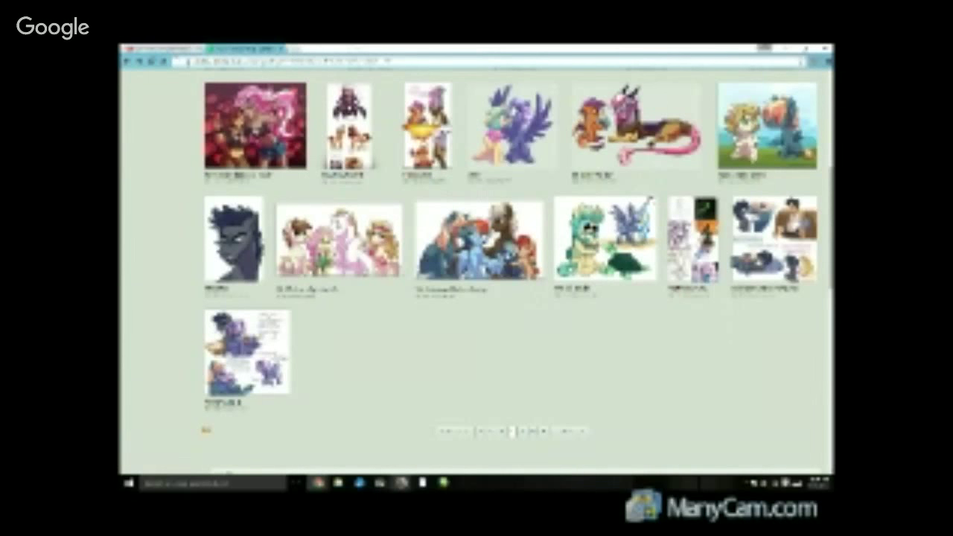
{"action": "scroll", "coordinate": [477, 261], "scroll_direction": "up", "scroll_amount": 7}
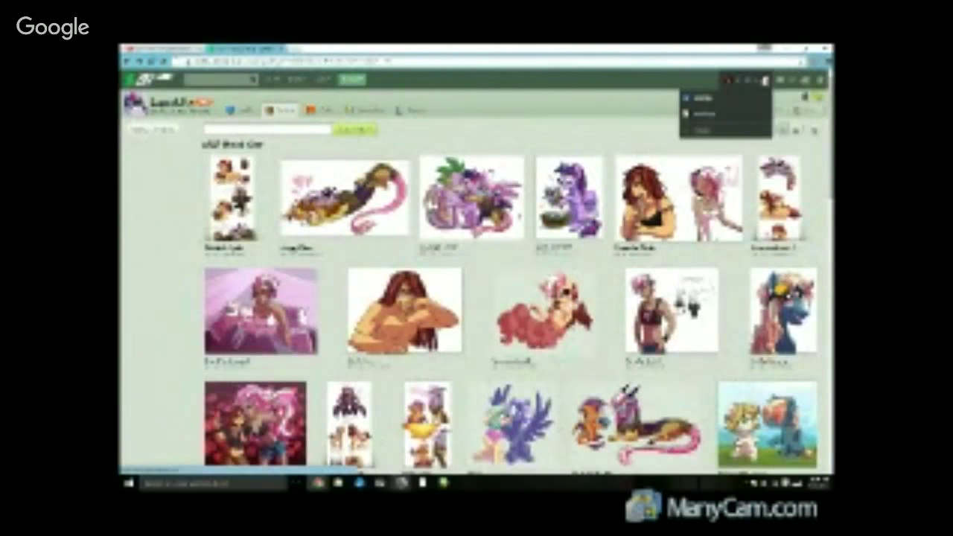
{"action": "left_click", "coordinate": [767, 80]}
{"action": "left_click", "coordinate": [774, 81]}
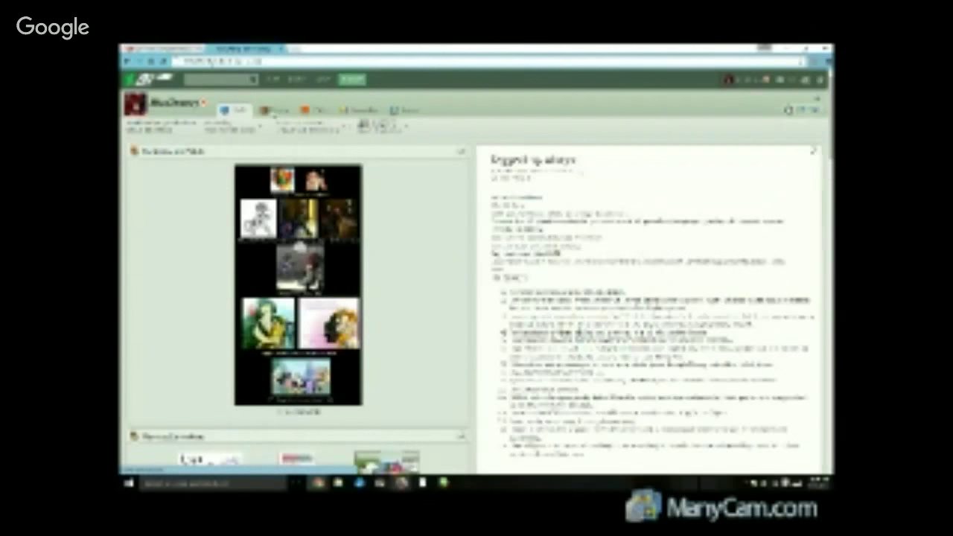
{"action": "left_click", "coordinate": [271, 110]}
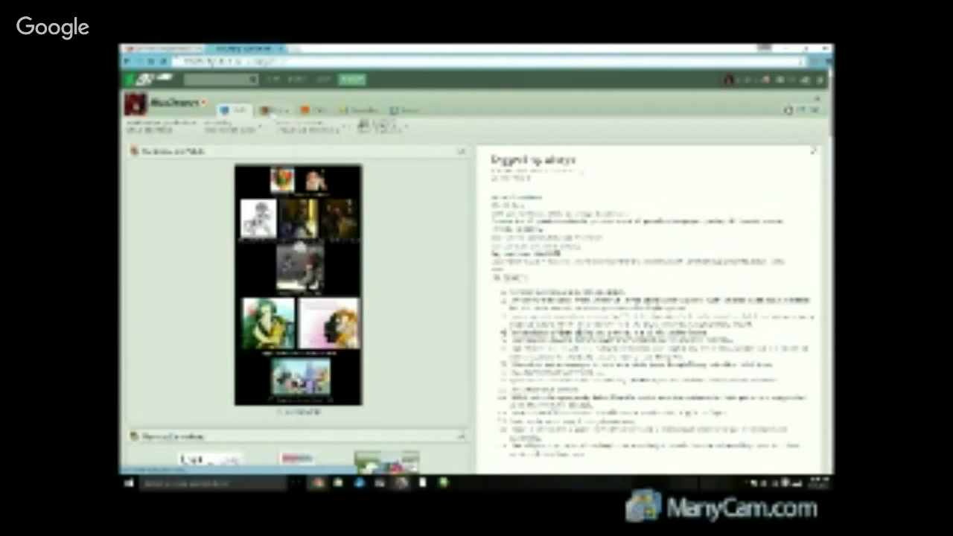
Jump to the last page of the gallery, examine its artworks, and look through the page before it.
{"action": "scroll", "coordinate": [339, 206], "scroll_direction": "down", "scroll_amount": 3}
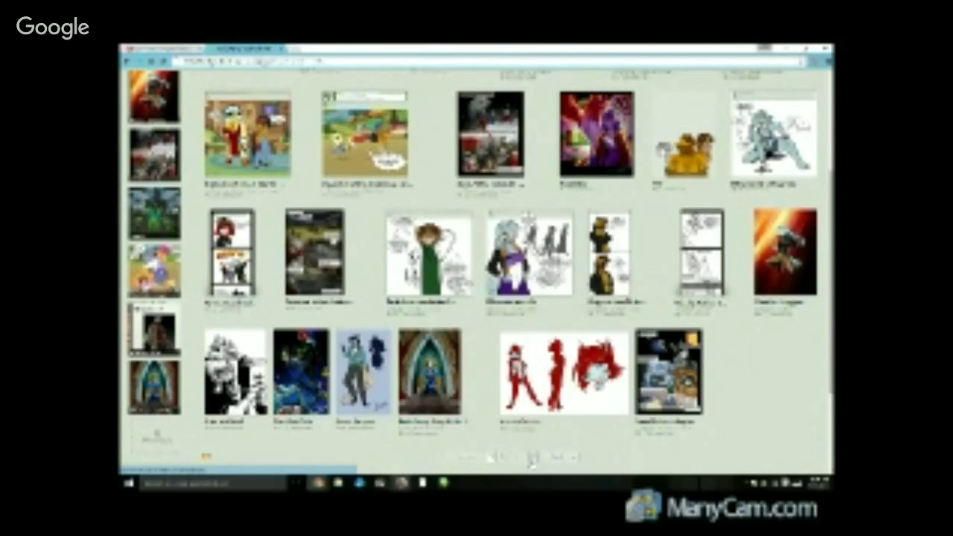
{"action": "left_click", "coordinate": [533, 458]}
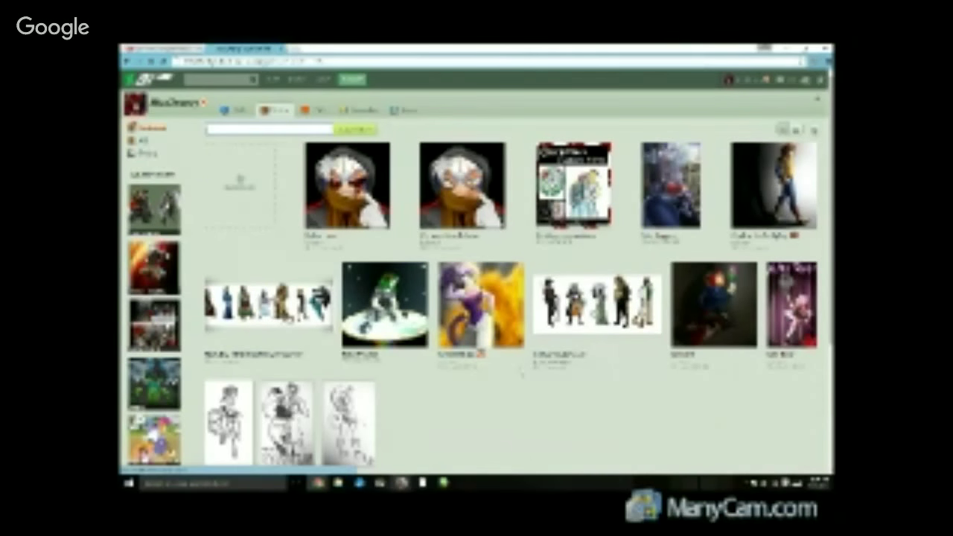
{"action": "scroll", "coordinate": [521, 372], "scroll_direction": "down", "scroll_amount": 1}
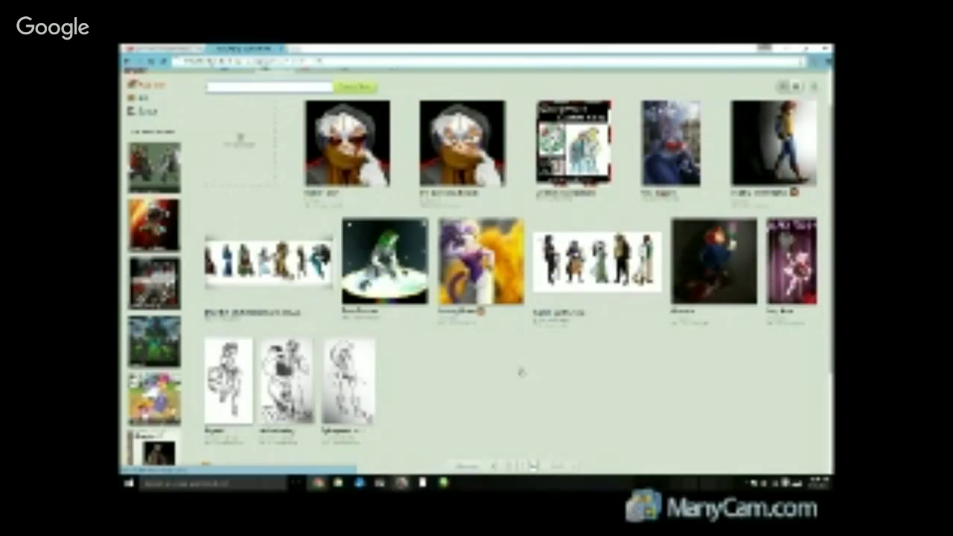
{"action": "scroll", "coordinate": [522, 371], "scroll_direction": "down", "scroll_amount": 2}
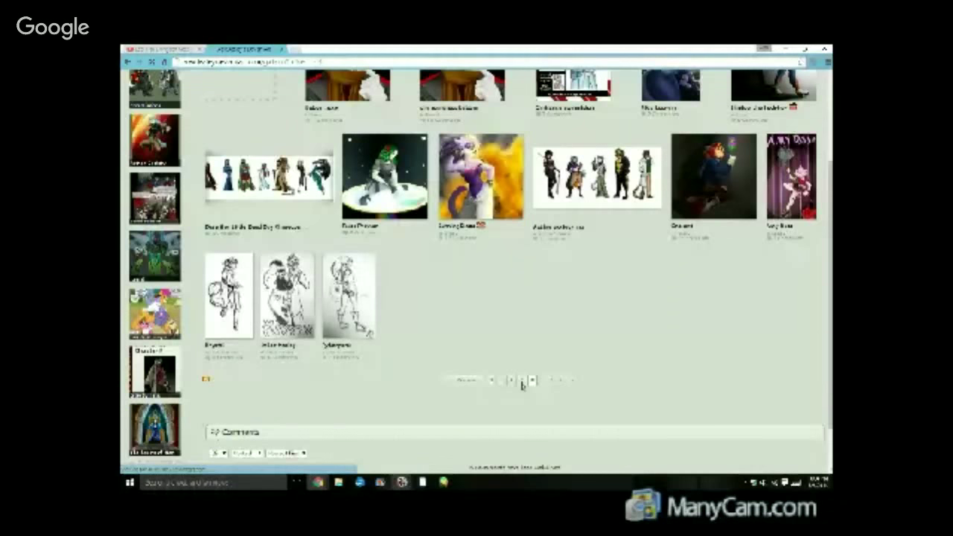
{"action": "left_click", "coordinate": [522, 382]}
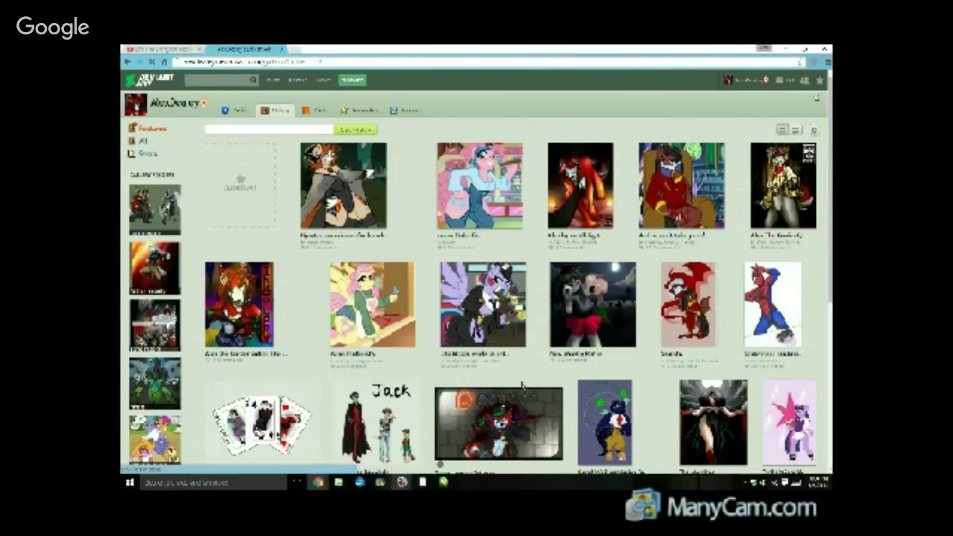
{"action": "scroll", "coordinate": [522, 385], "scroll_direction": "down", "scroll_amount": 6}
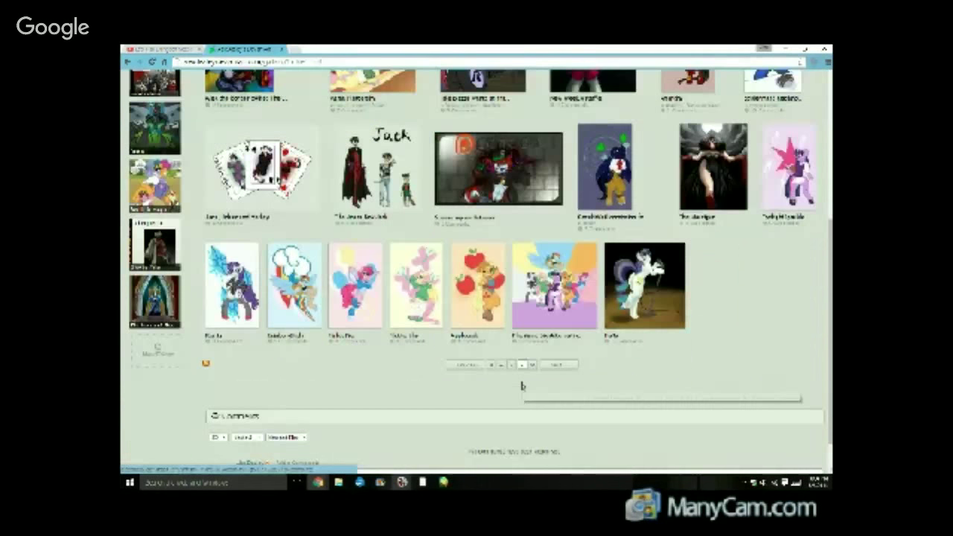
Go further back through the gallery pages, examining the comic pages and character artworks on each.
{"action": "scroll", "coordinate": [522, 383], "scroll_direction": "up", "scroll_amount": 5}
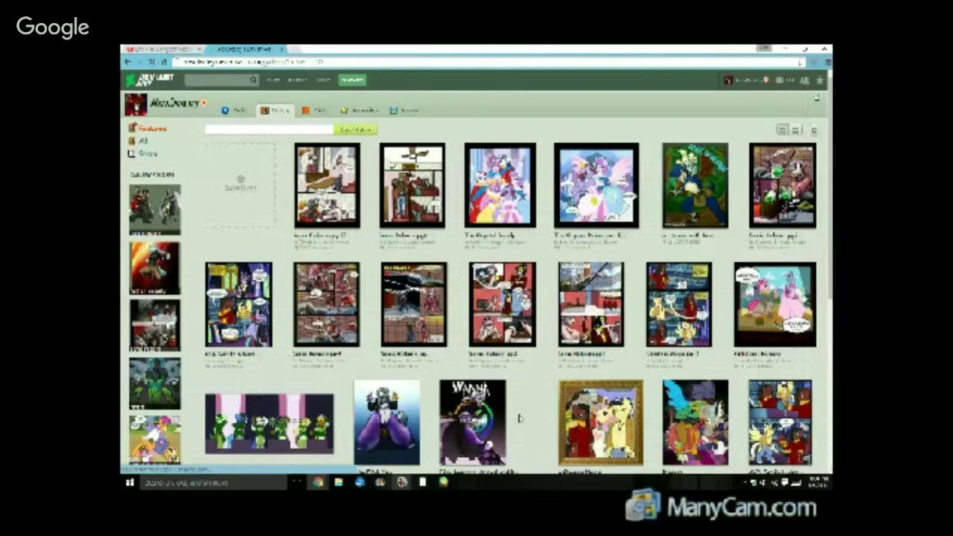
{"action": "scroll", "coordinate": [519, 418], "scroll_direction": "down", "scroll_amount": 3}
{"action": "left_click", "coordinate": [511, 416]}
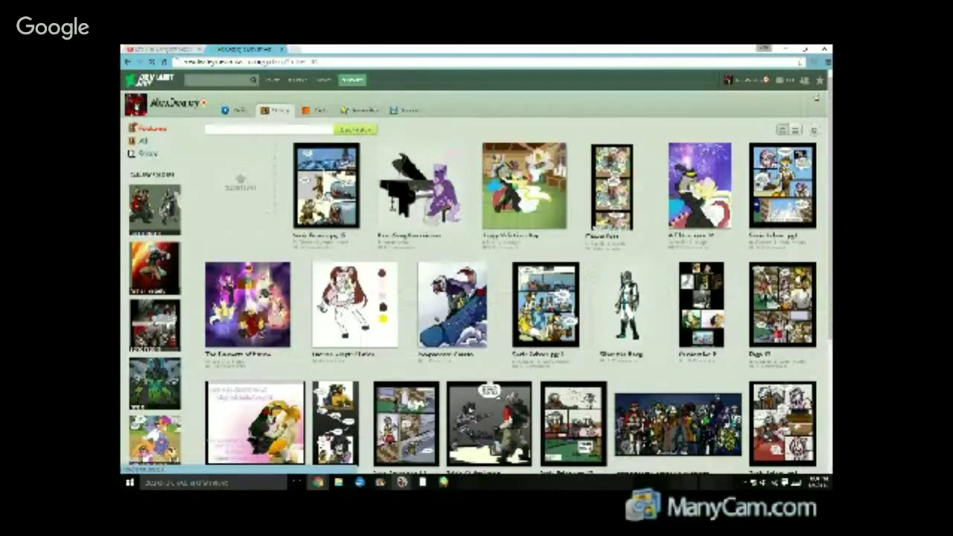
{"action": "scroll", "coordinate": [510, 417], "scroll_direction": "down", "scroll_amount": 3}
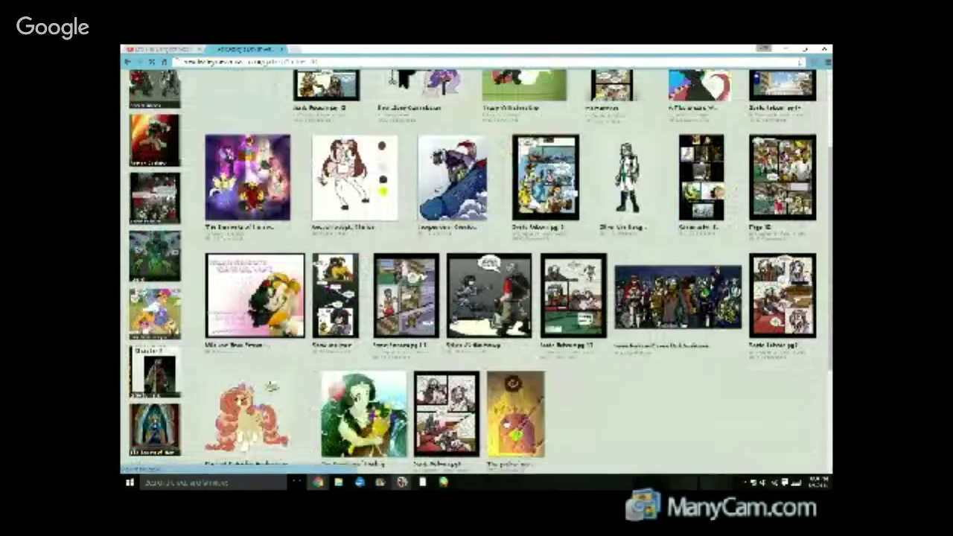
{"action": "scroll", "coordinate": [507, 418], "scroll_direction": "up", "scroll_amount": 3}
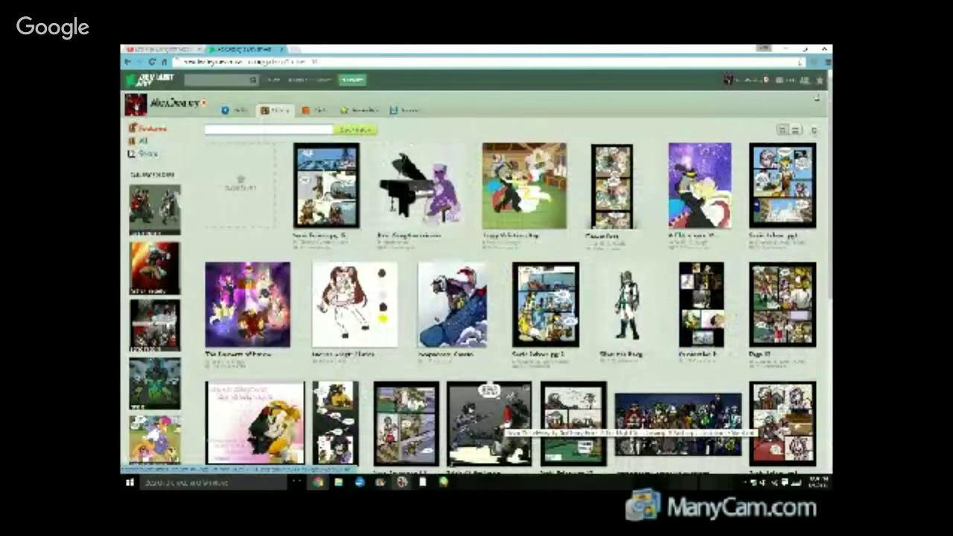
{"action": "scroll", "coordinate": [507, 425], "scroll_direction": "down", "scroll_amount": 4}
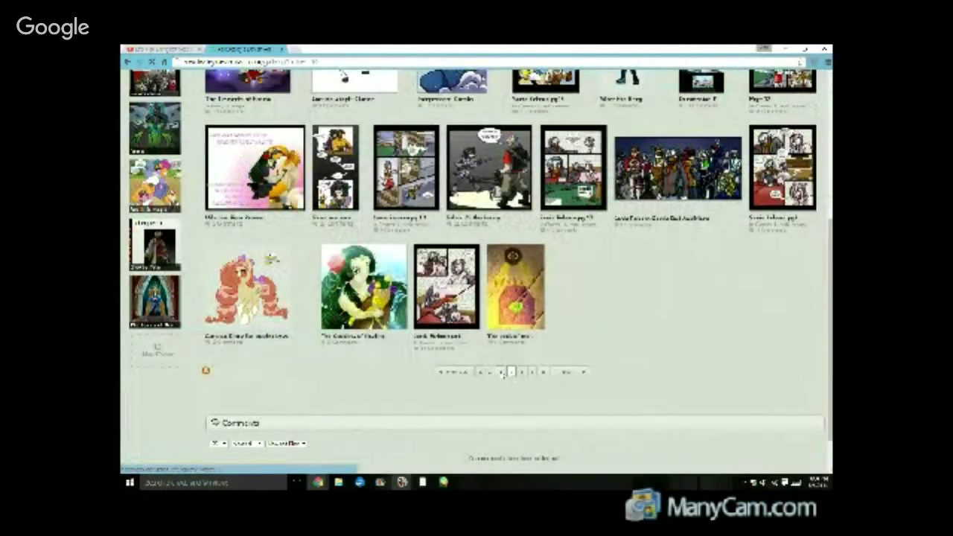
Open the preceding gallery page and examine its artworks, including the "Thanks for Listening" chapters.
{"action": "left_click", "coordinate": [503, 374]}
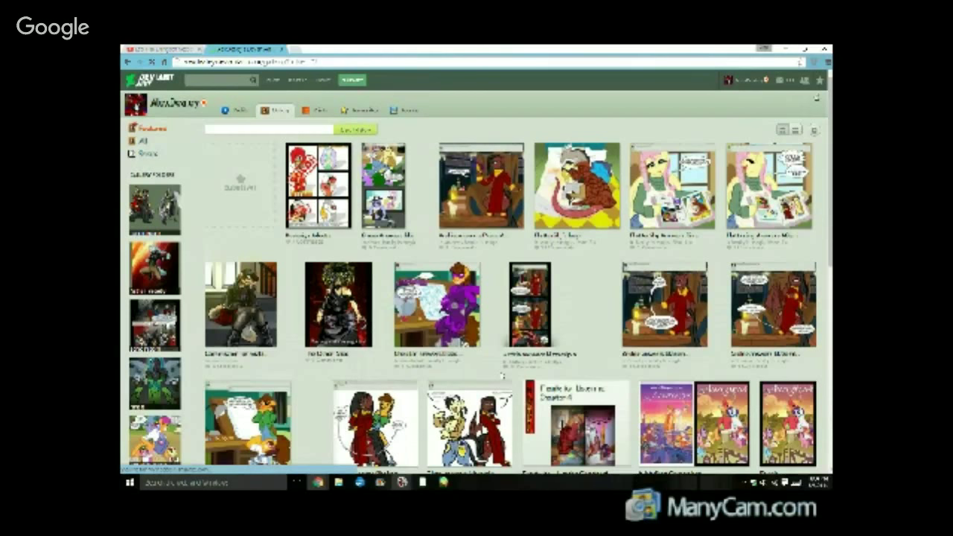
{"action": "scroll", "coordinate": [503, 374], "scroll_direction": "down", "scroll_amount": 2}
{"action": "scroll", "coordinate": [477, 268], "scroll_direction": "down", "scroll_amount": 4}
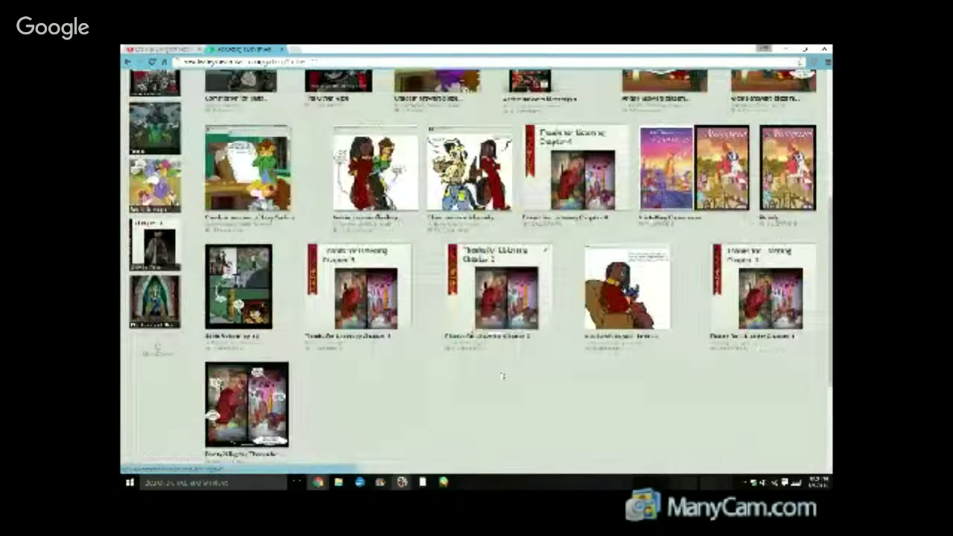
{"action": "scroll", "coordinate": [476, 268], "scroll_direction": "up", "scroll_amount": 4}
{"action": "scroll", "coordinate": [476, 268], "scroll_direction": "up", "scroll_amount": 3}
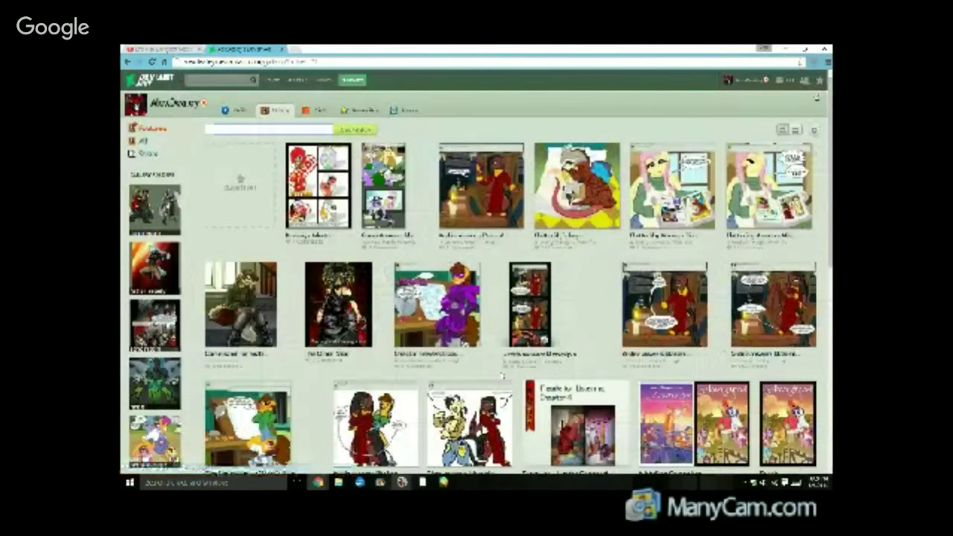
{"action": "scroll", "coordinate": [450, 369], "scroll_direction": "down", "scroll_amount": 5}
{"action": "scroll", "coordinate": [449, 370], "scroll_direction": "down", "scroll_amount": 2}
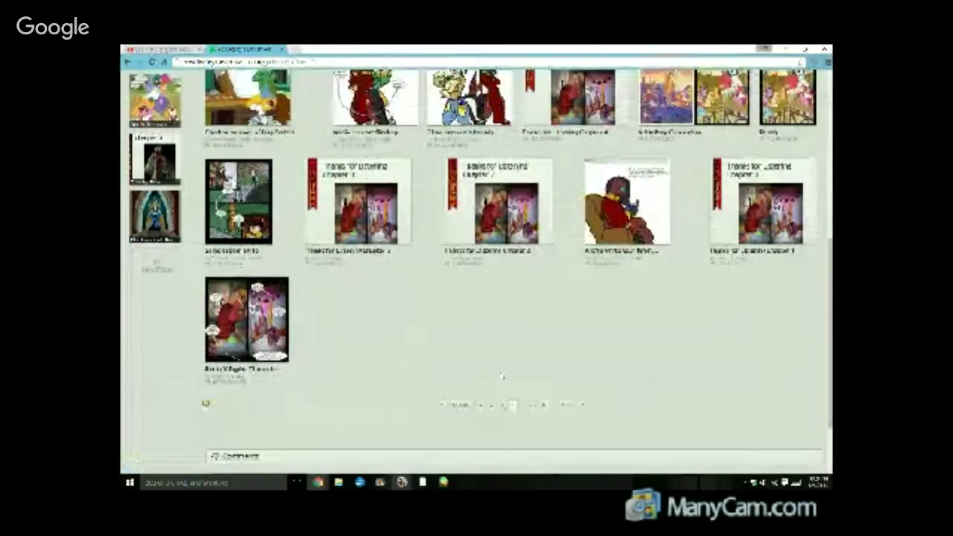
Load the Fur Affinity bookmark in a new tab, checking the YouTube stream chat meanwhile, and return to the DeviantArt gallery.
{"action": "left_click", "coordinate": [296, 50]}
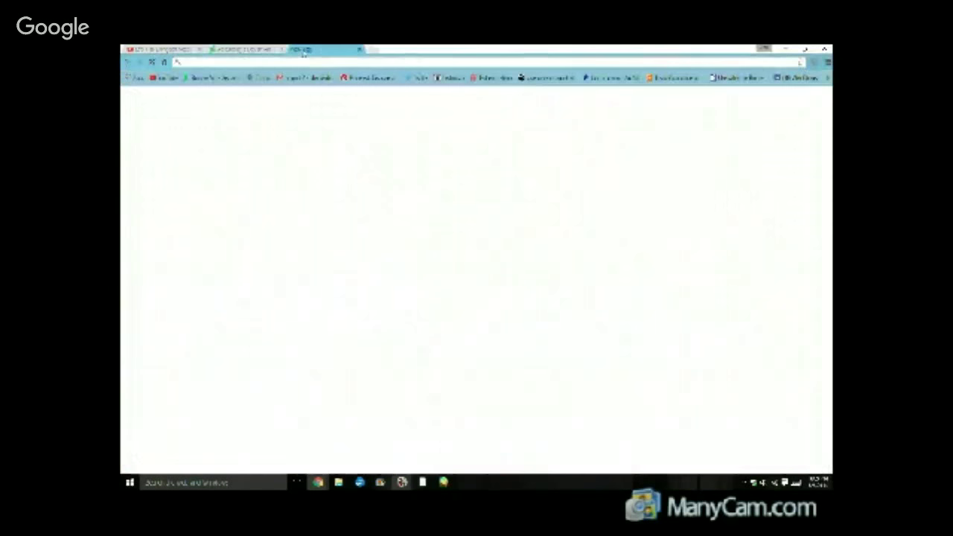
{"action": "left_click", "coordinate": [525, 80]}
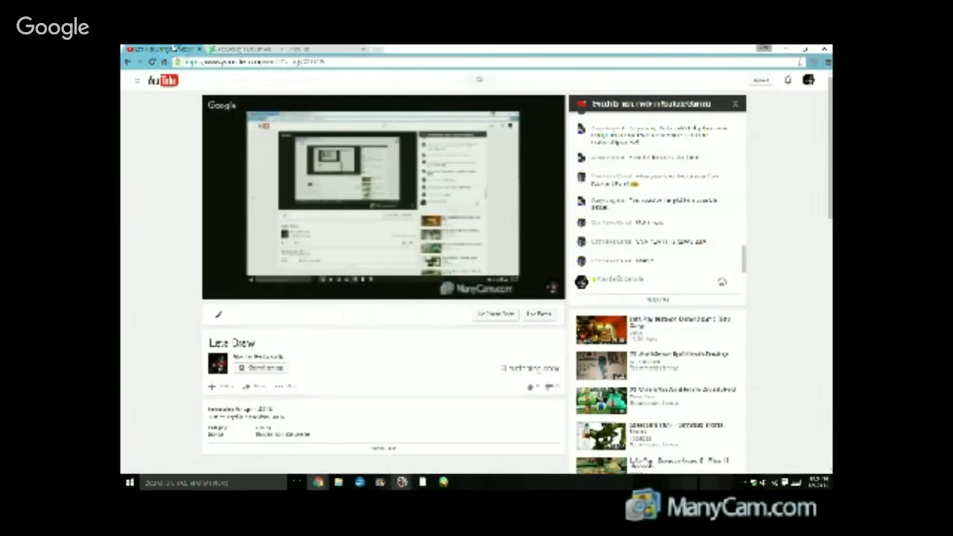
{"action": "left_click", "coordinate": [242, 49]}
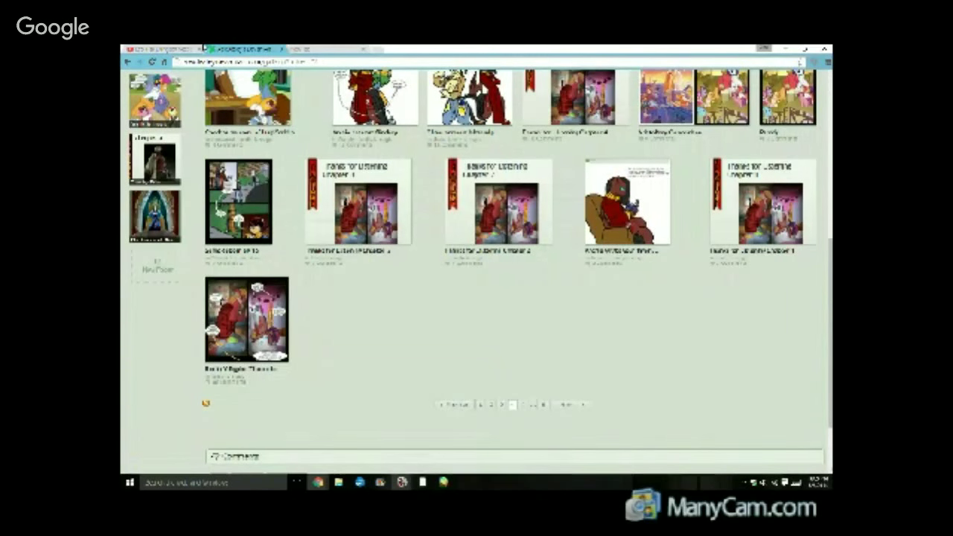
{"action": "key", "text": "ctrl+shift+Tab"}
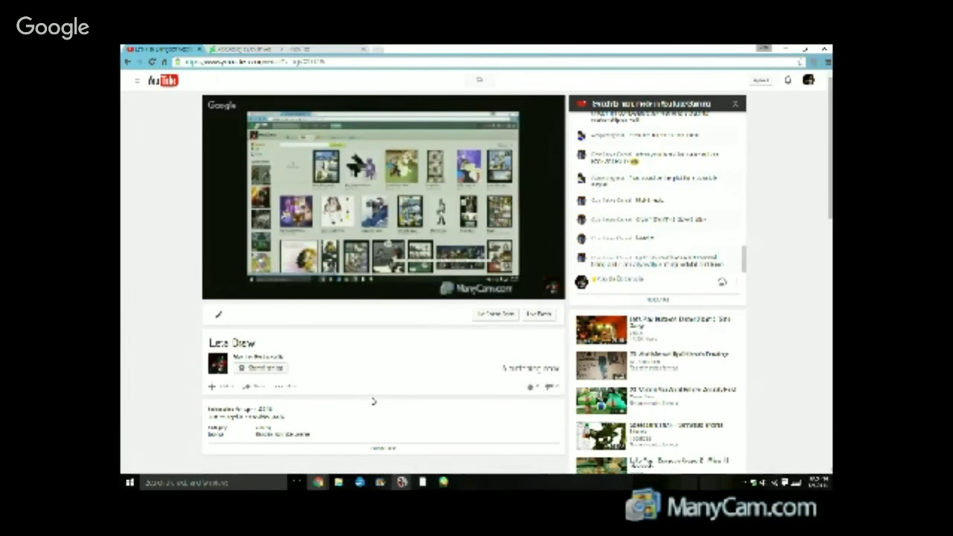
{"action": "left_click", "coordinate": [316, 50]}
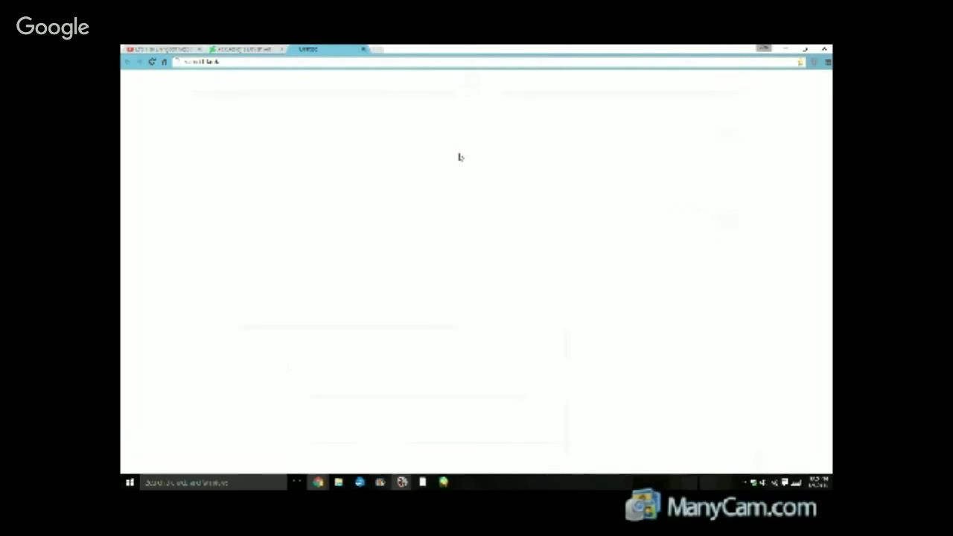
{"action": "left_click", "coordinate": [250, 49]}
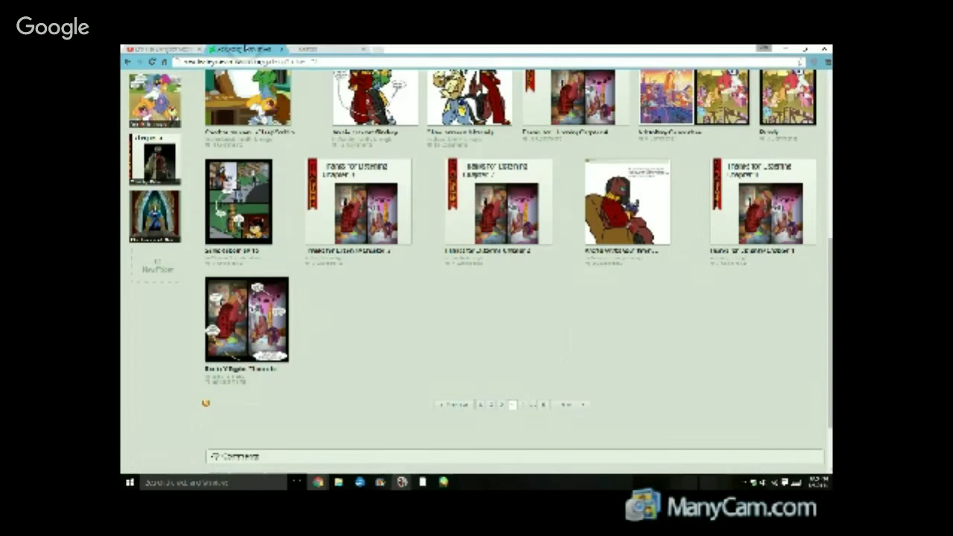
Review the current gallery page again and examine the preceding one, with its "Dead to Me" chapters and comics.
{"action": "scroll", "coordinate": [511, 268], "scroll_direction": "up", "scroll_amount": 2}
{"action": "scroll", "coordinate": [588, 321], "scroll_direction": "up", "scroll_amount": 4}
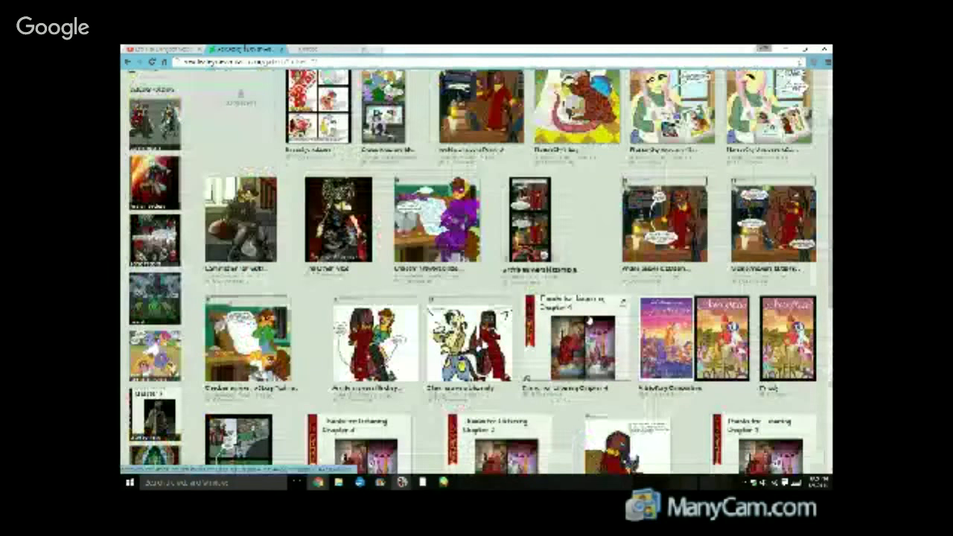
{"action": "scroll", "coordinate": [588, 320], "scroll_direction": "up", "scroll_amount": 2}
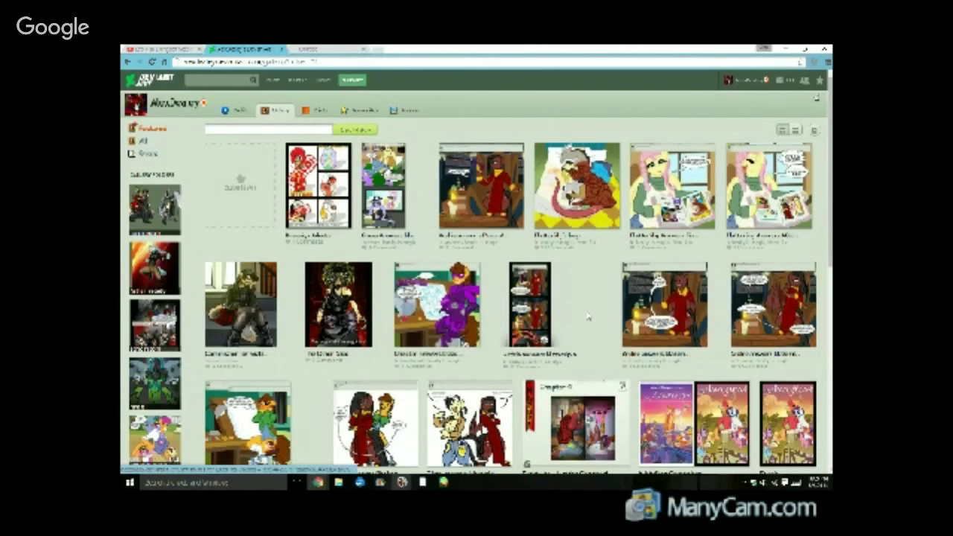
{"action": "scroll", "coordinate": [586, 304], "scroll_direction": "down", "scroll_amount": 12}
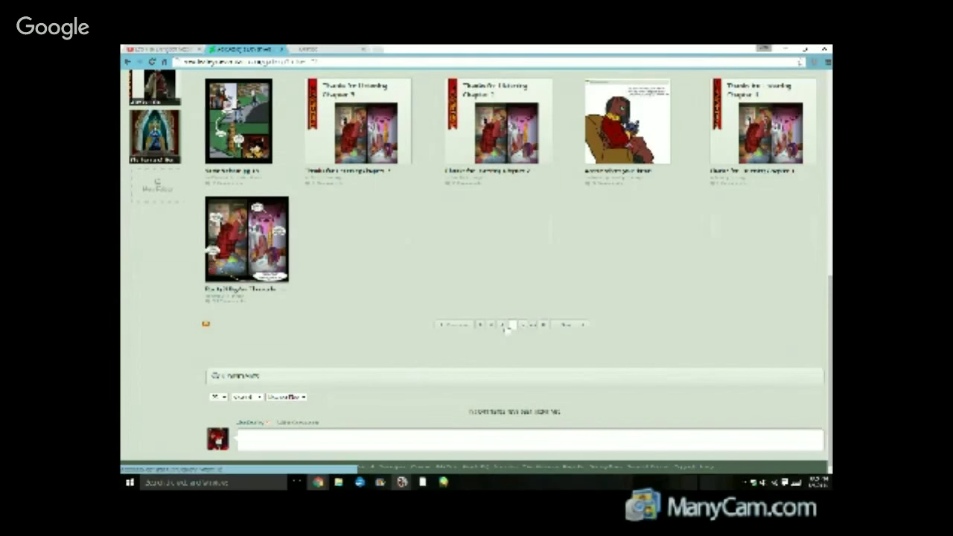
{"action": "left_click", "coordinate": [503, 326]}
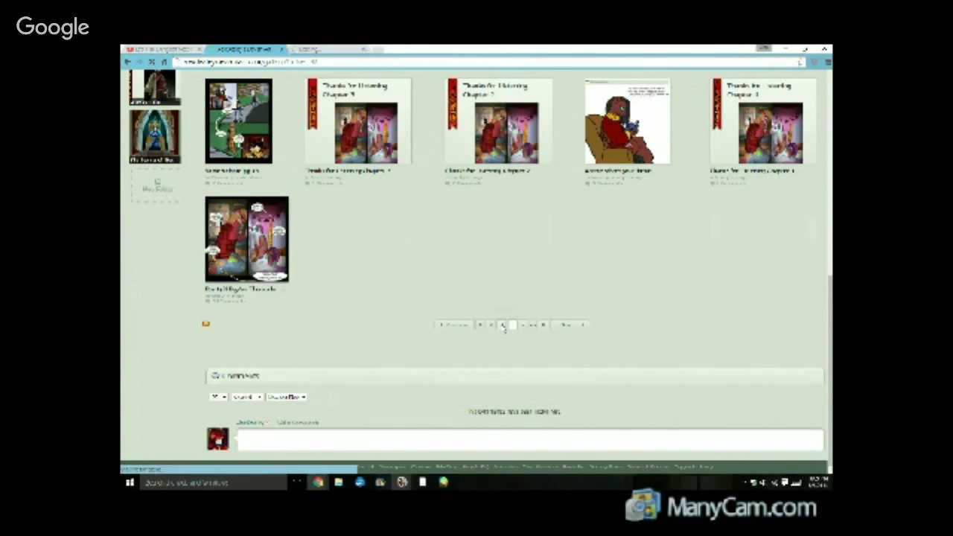
{"action": "scroll", "coordinate": [504, 331], "scroll_direction": "down", "scroll_amount": 3}
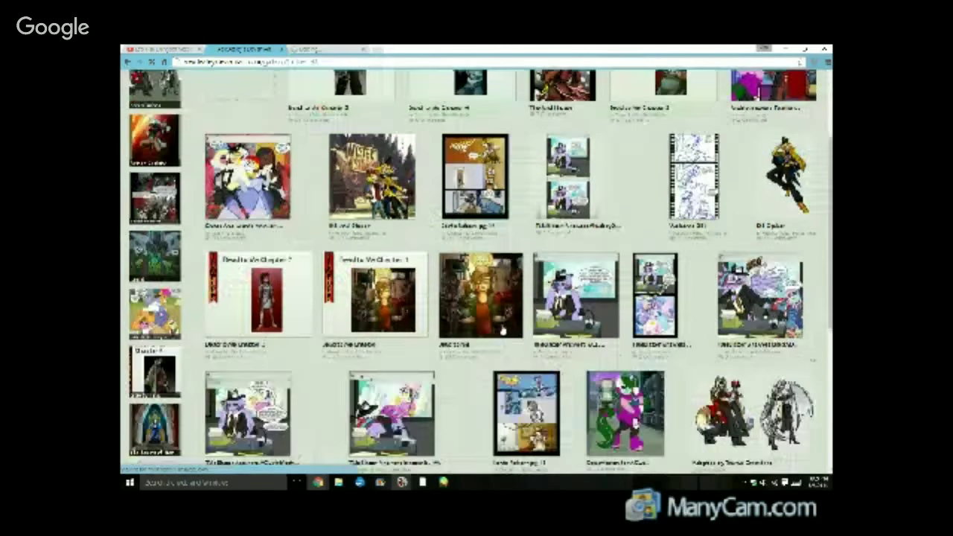
{"action": "scroll", "coordinate": [503, 332], "scroll_direction": "down", "scroll_amount": 3}
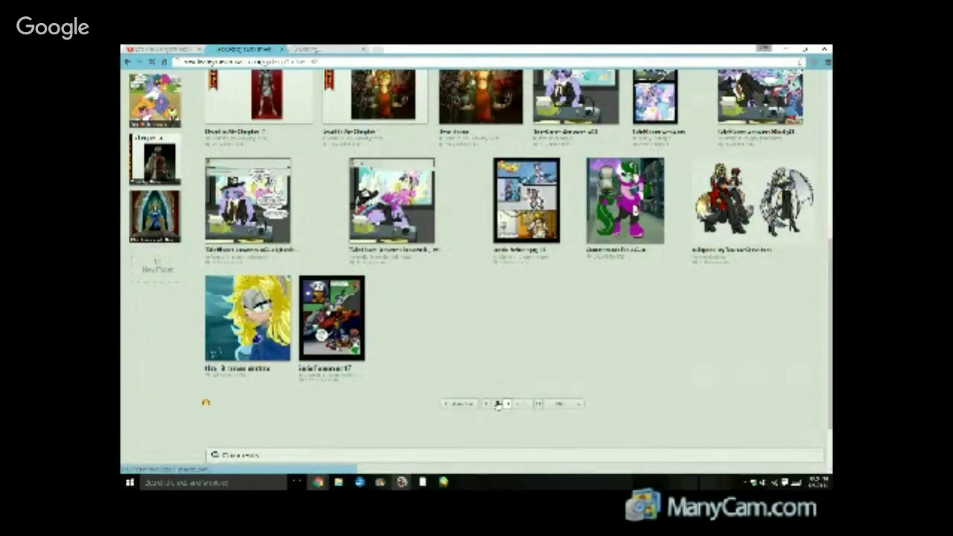
Open the second page of the gallery, look over its artworks, and switch to the Fur Affinity profile.
{"action": "left_click", "coordinate": [498, 403]}
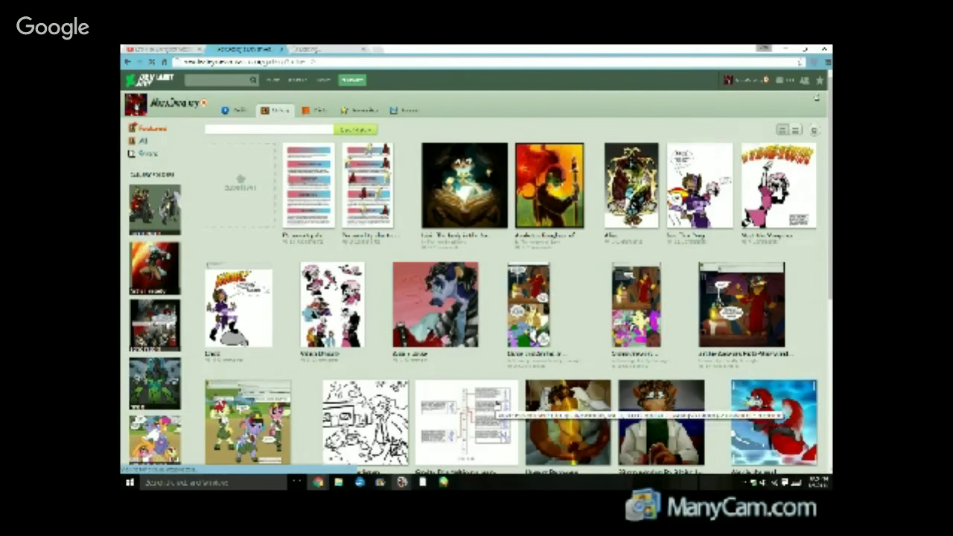
{"action": "scroll", "coordinate": [496, 405], "scroll_direction": "down", "scroll_amount": 3}
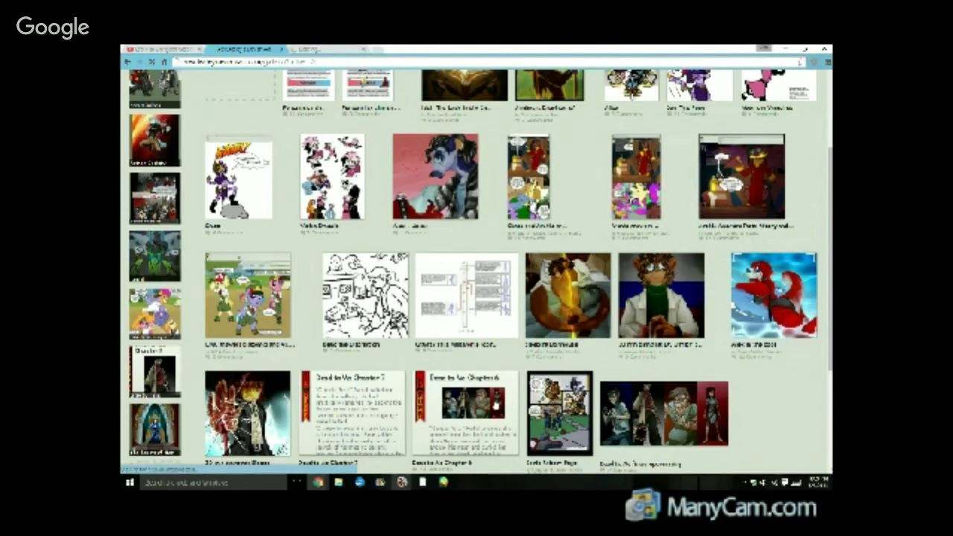
{"action": "scroll", "coordinate": [491, 370], "scroll_direction": "down", "scroll_amount": 3}
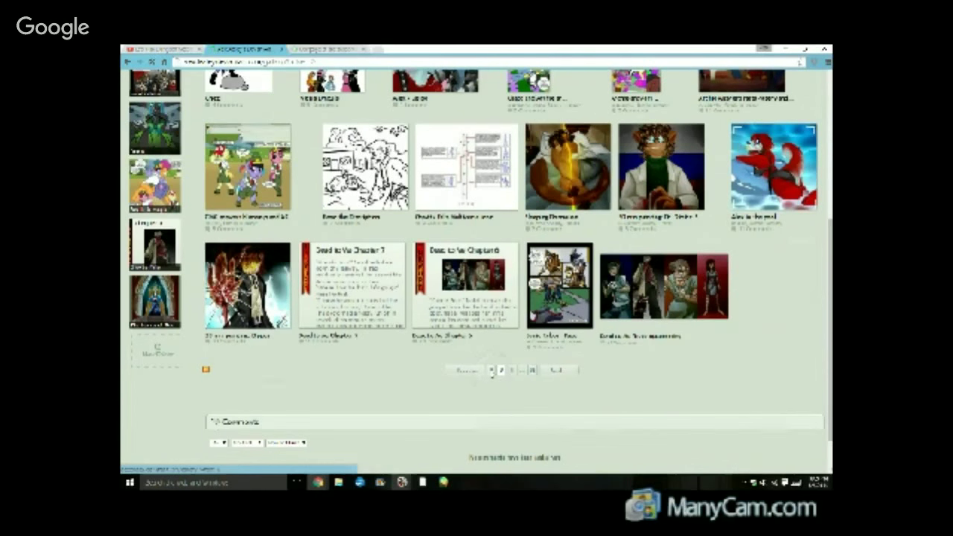
{"action": "left_click", "coordinate": [329, 48]}
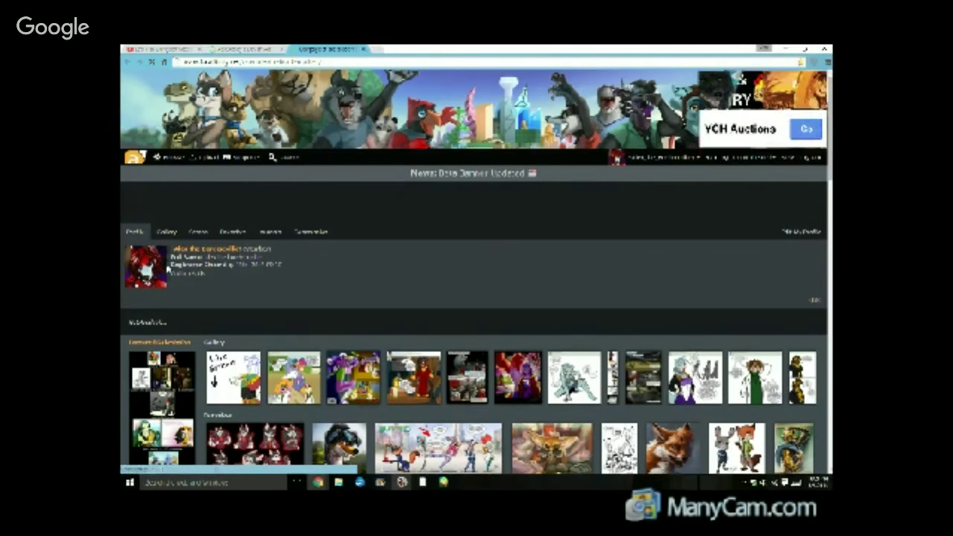
Open the artist's Fur Affinity gallery, glance over its newest artworks, and check the YouTube stream chat.
{"action": "left_click", "coordinate": [167, 233]}
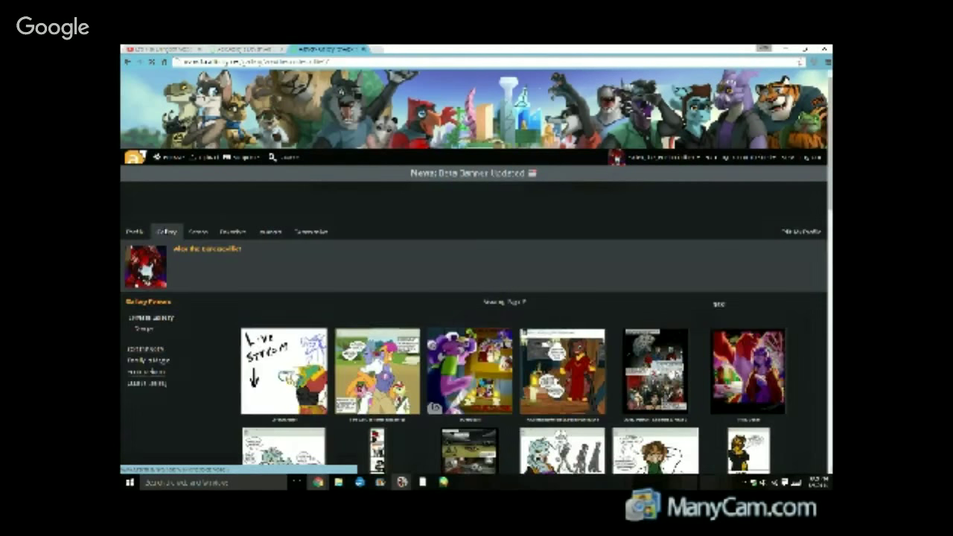
{"action": "scroll", "coordinate": [462, 255], "scroll_direction": "down", "scroll_amount": 2}
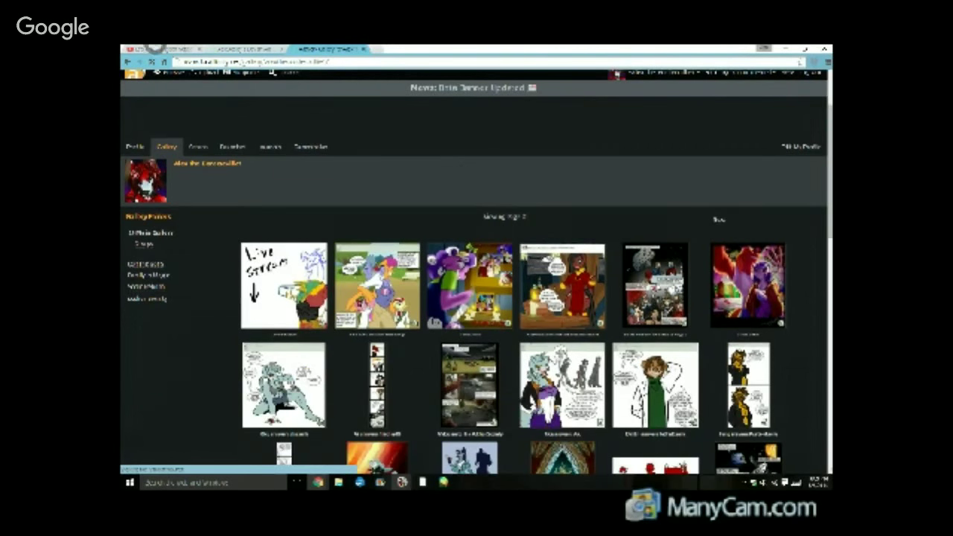
{"action": "left_click", "coordinate": [160, 48]}
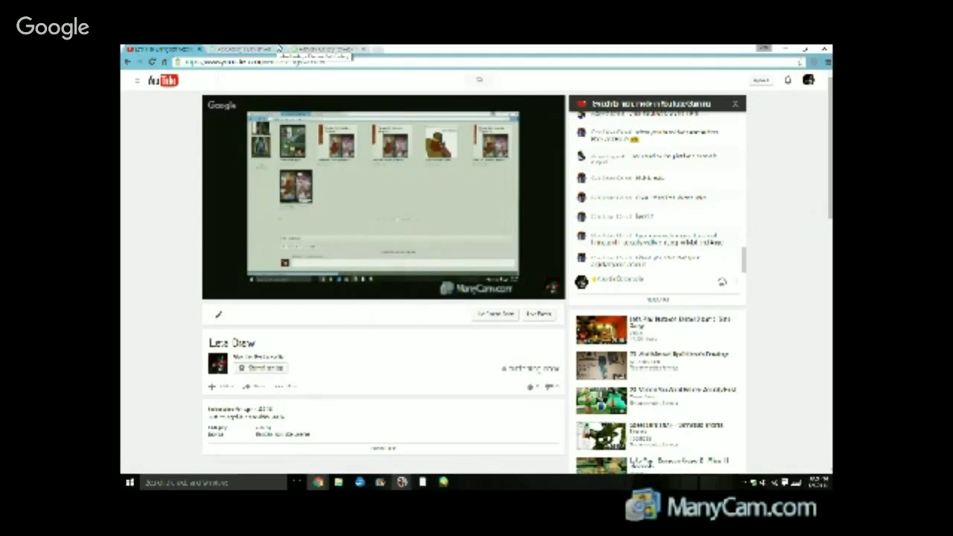
Look over the first page of the DeviantArt gallery and bring up the site's submission options.
{"action": "left_click", "coordinate": [249, 49]}
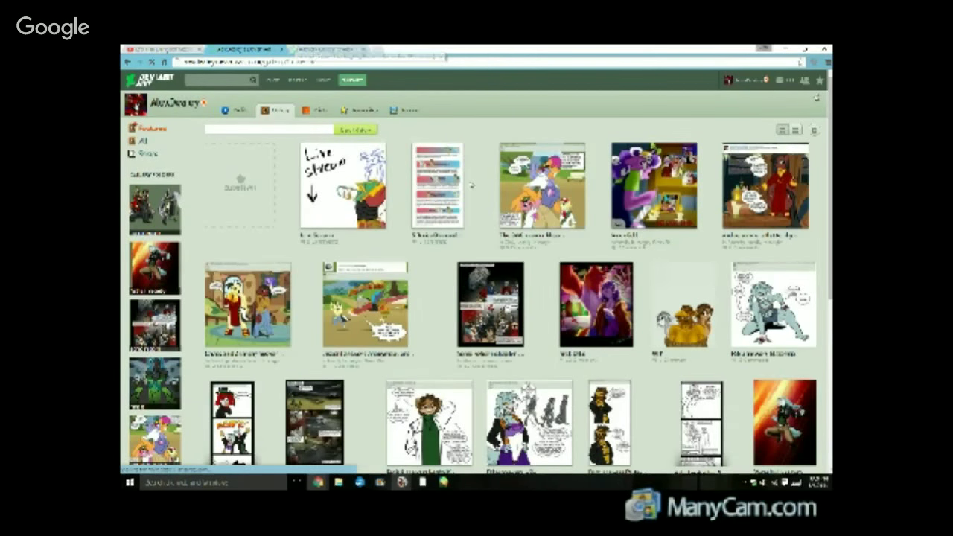
{"action": "scroll", "coordinate": [472, 193], "scroll_direction": "down", "scroll_amount": 5}
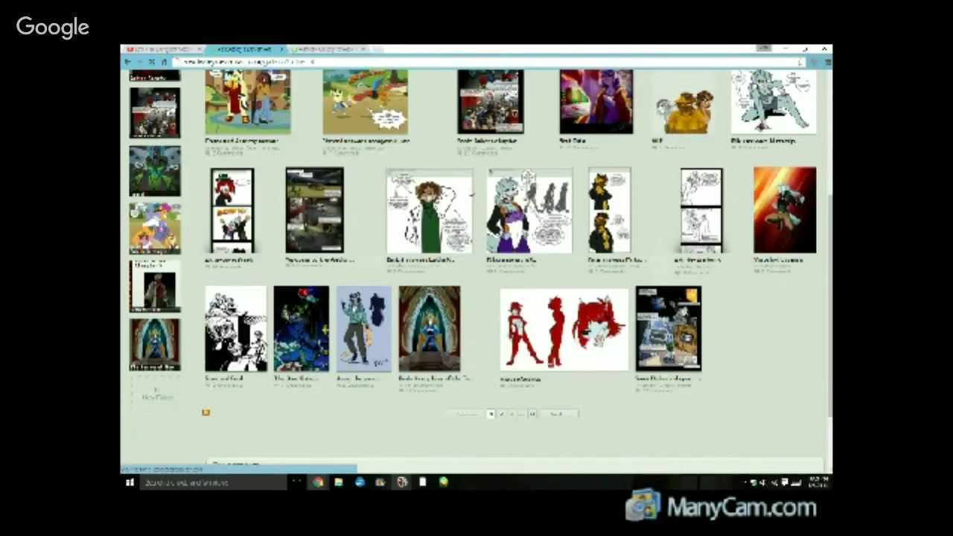
{"action": "scroll", "coordinate": [471, 193], "scroll_direction": "up", "scroll_amount": 5}
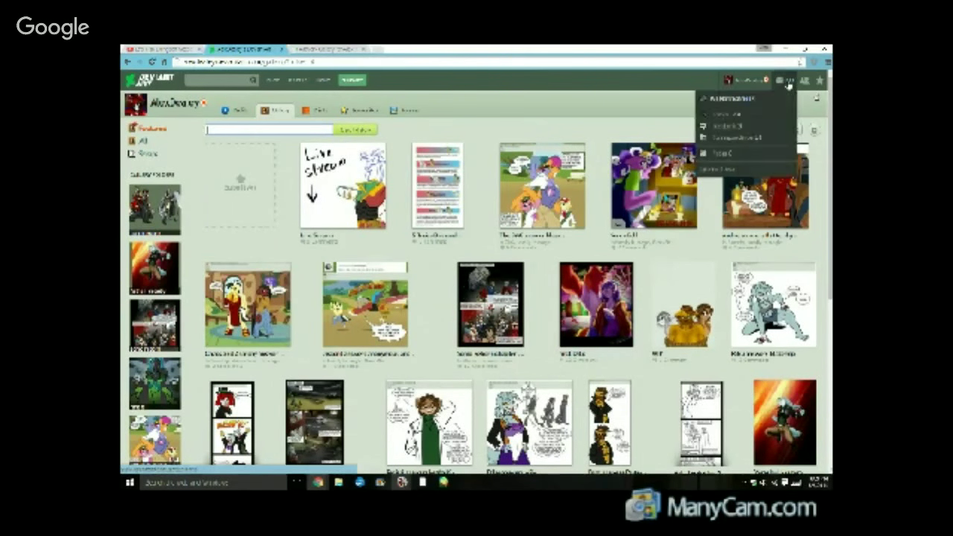
{"action": "left_click", "coordinate": [353, 78]}
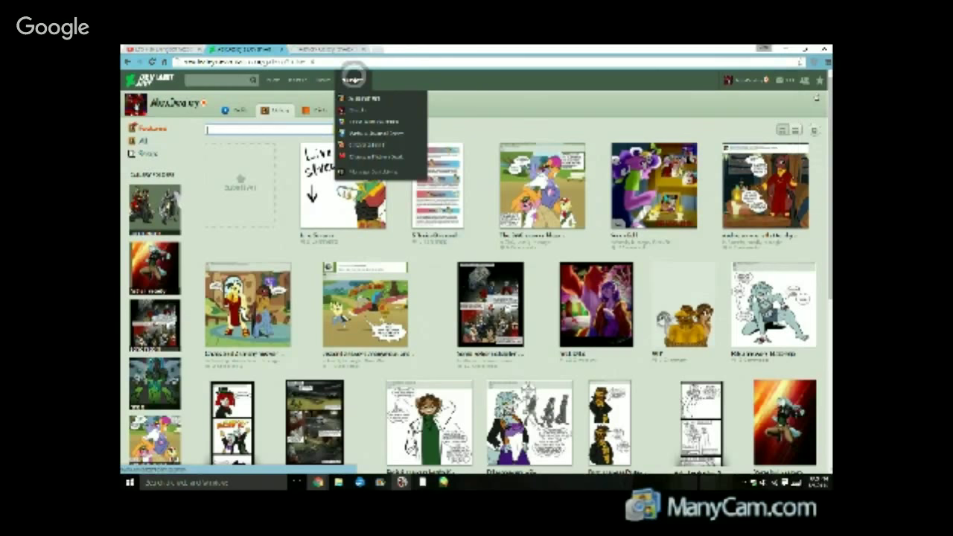
Check the Scraps section on Fur Affinity, and return to the main gallery to review its whole first page.
{"action": "left_click", "coordinate": [316, 49]}
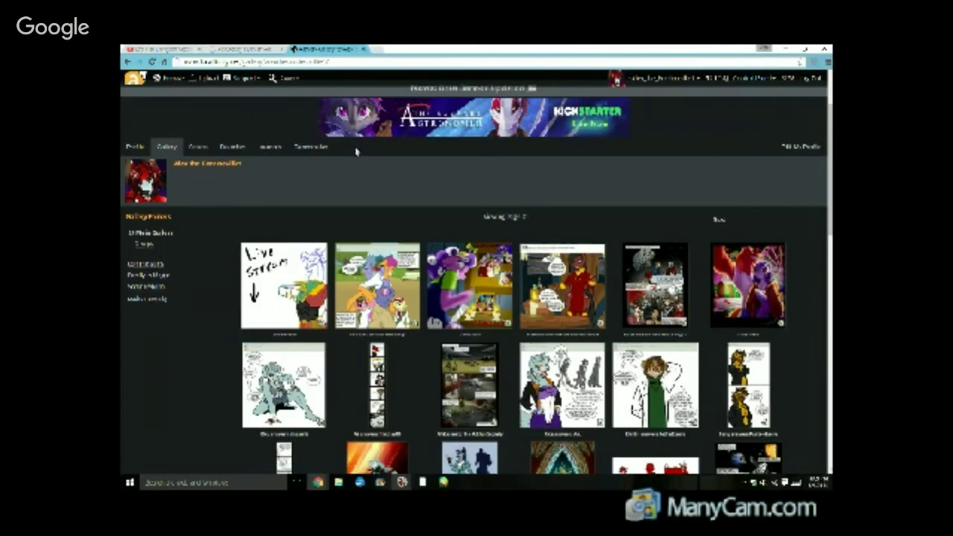
{"action": "left_click", "coordinate": [195, 148]}
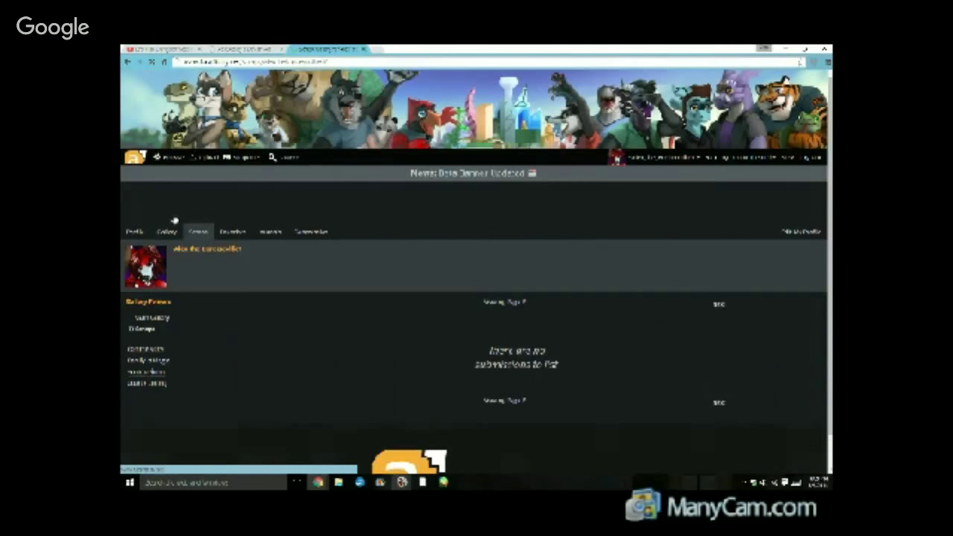
{"action": "left_click", "coordinate": [167, 232]}
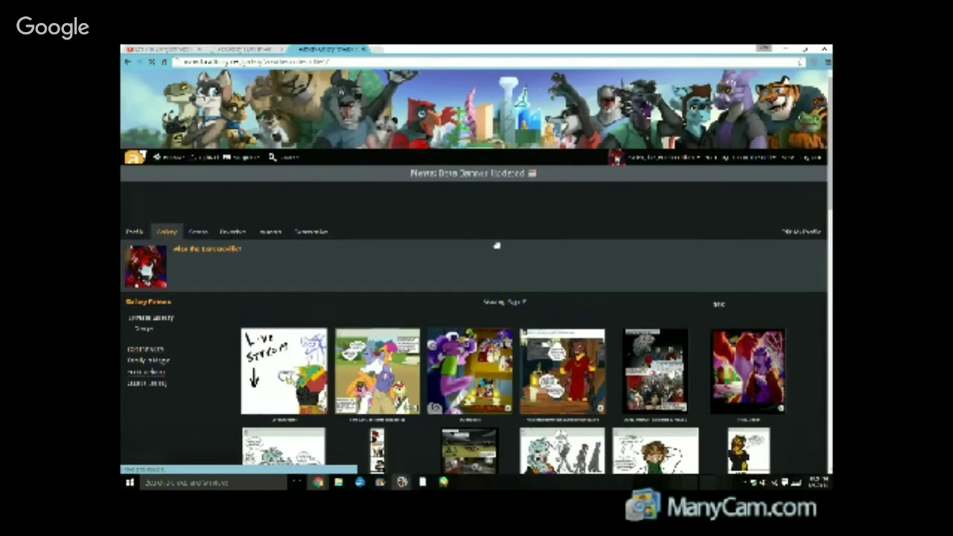
{"action": "scroll", "coordinate": [496, 245], "scroll_direction": "down", "scroll_amount": 7}
{"action": "scroll", "coordinate": [707, 357], "scroll_direction": "down", "scroll_amount": 5}
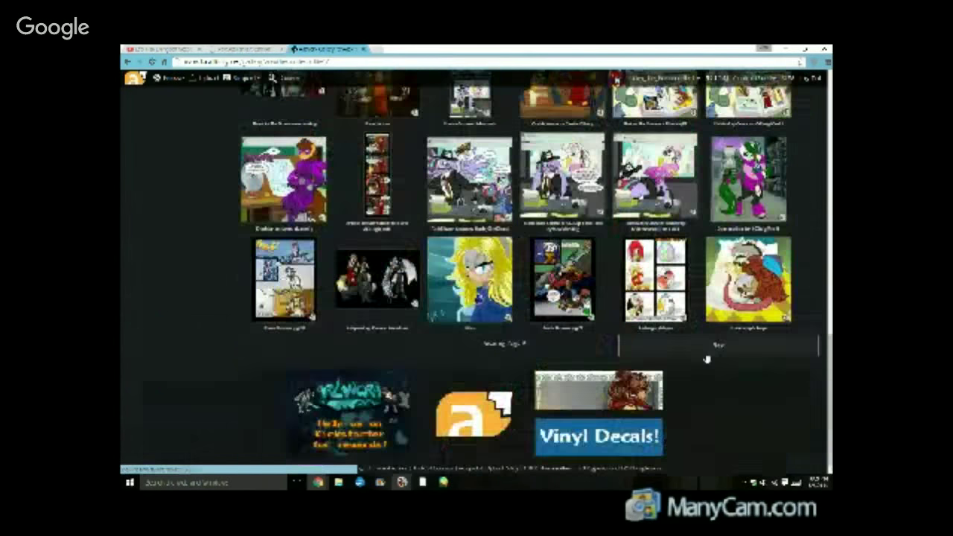
Look through all the artworks on the second and third pages of the Fur Affinity gallery.
{"action": "left_click", "coordinate": [706, 355]}
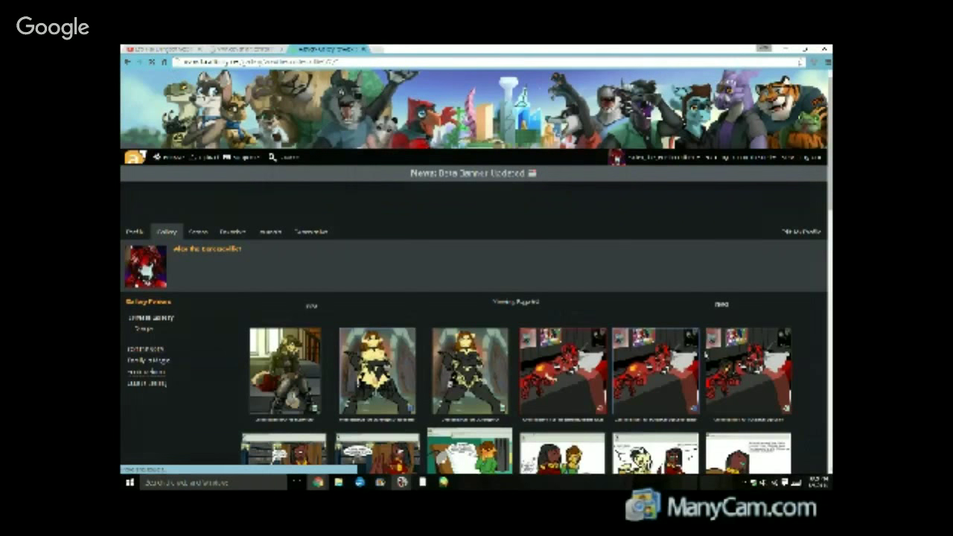
{"action": "scroll", "coordinate": [707, 357], "scroll_direction": "down", "scroll_amount": 15}
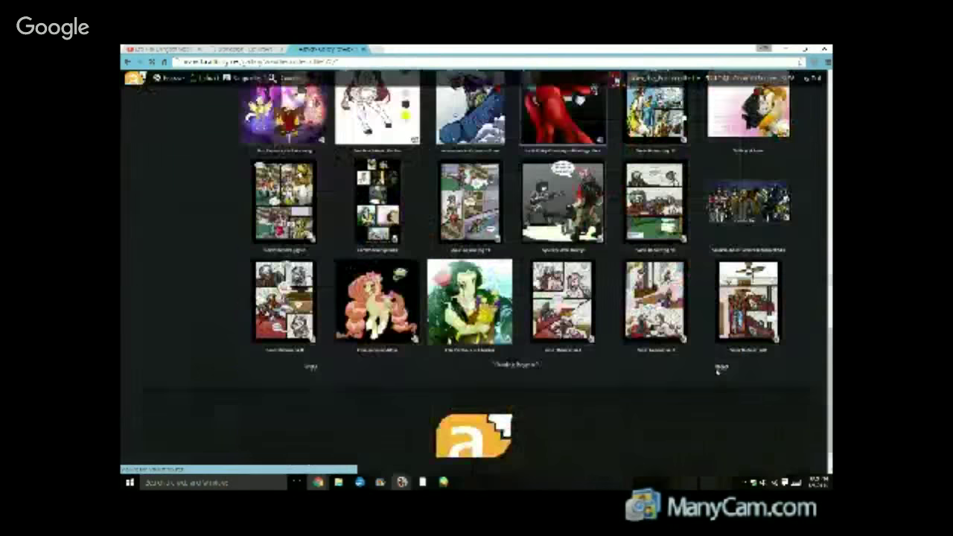
{"action": "left_click", "coordinate": [722, 348]}
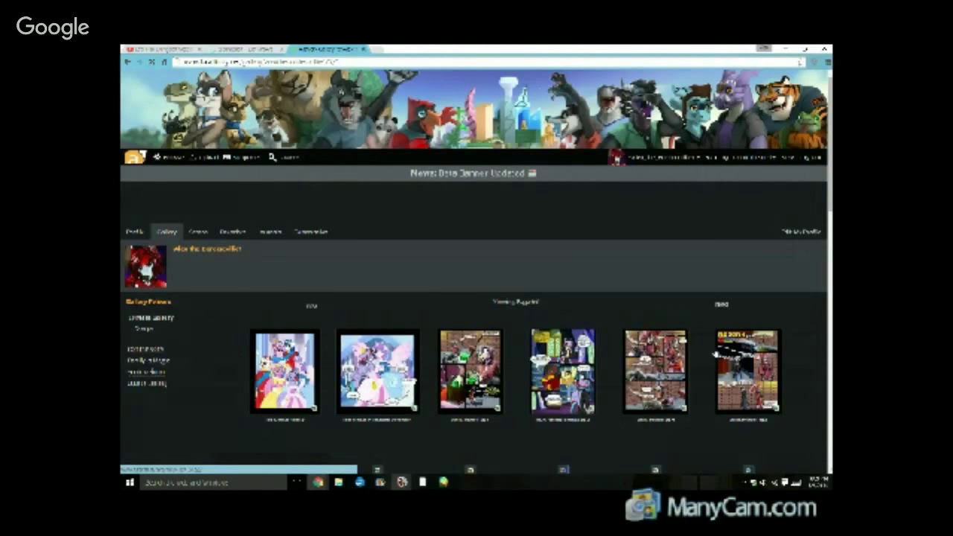
{"action": "scroll", "coordinate": [715, 356], "scroll_direction": "down", "scroll_amount": 5}
{"action": "scroll", "coordinate": [715, 355], "scroll_direction": "down", "scroll_amount": 10}
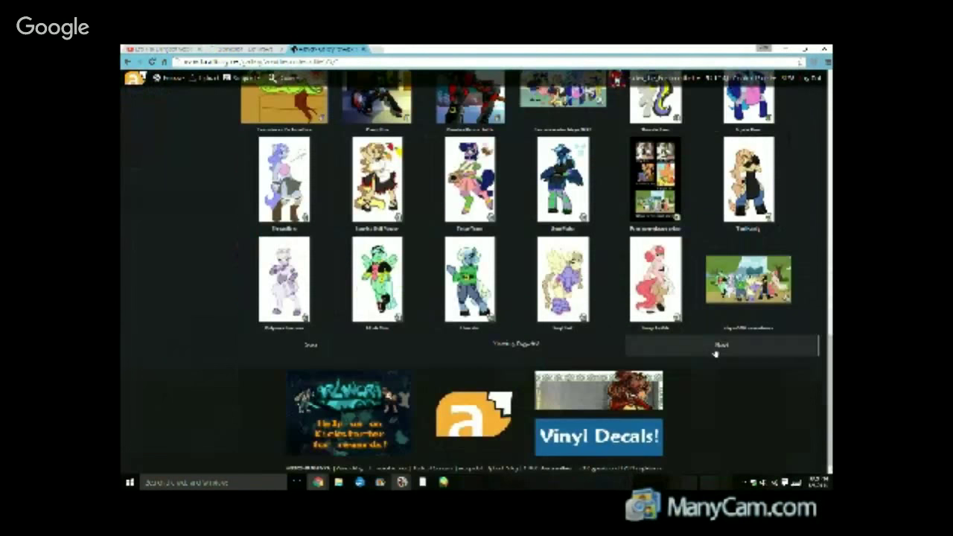
Open the fourth page of the Fur Affinity gallery, examine its artworks, and try to advance further.
{"action": "left_click", "coordinate": [715, 351]}
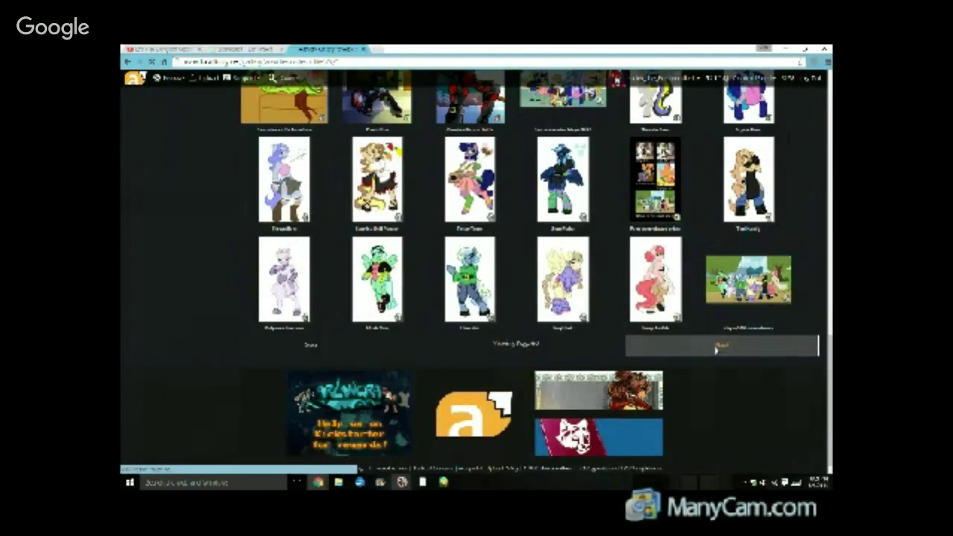
{"action": "scroll", "coordinate": [716, 352], "scroll_direction": "down", "scroll_amount": 3}
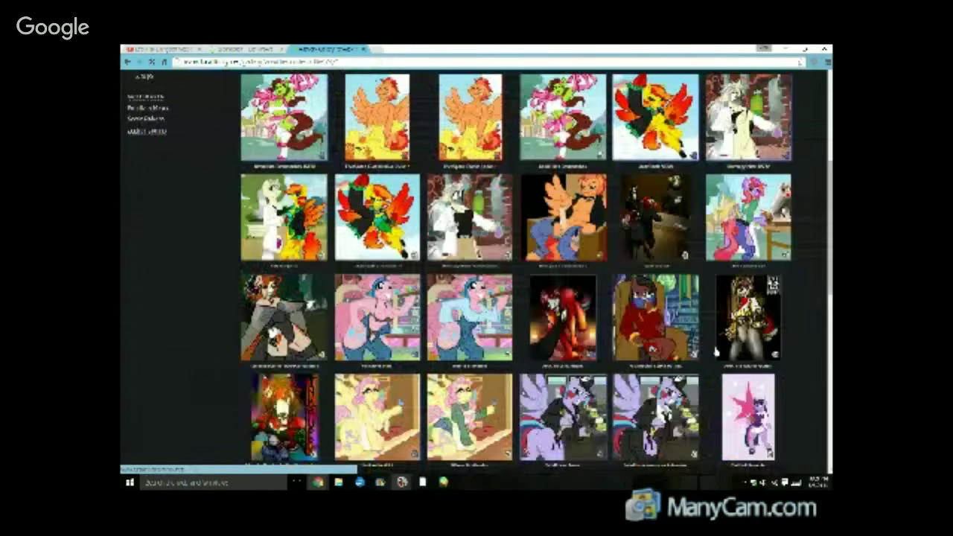
{"action": "scroll", "coordinate": [717, 352], "scroll_direction": "down", "scroll_amount": 10}
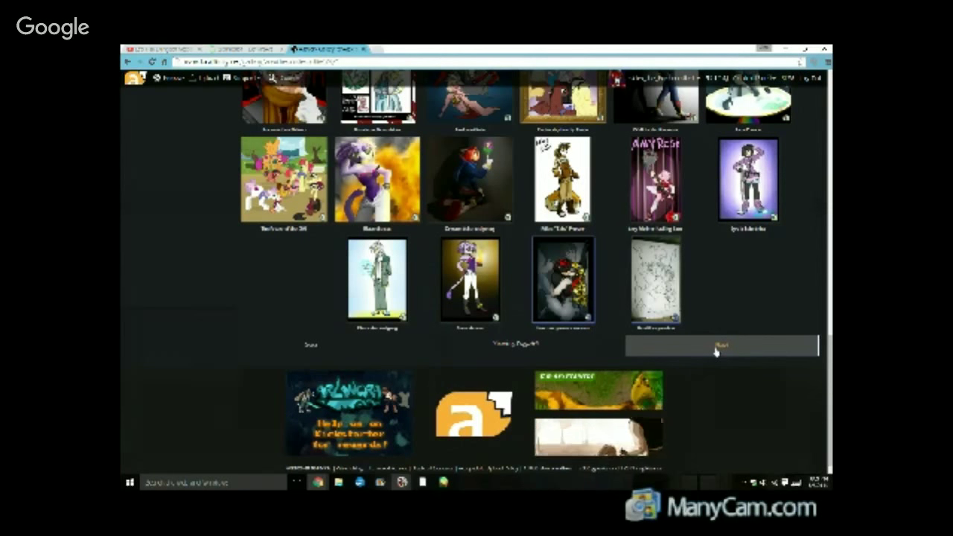
{"action": "left_click", "coordinate": [717, 350]}
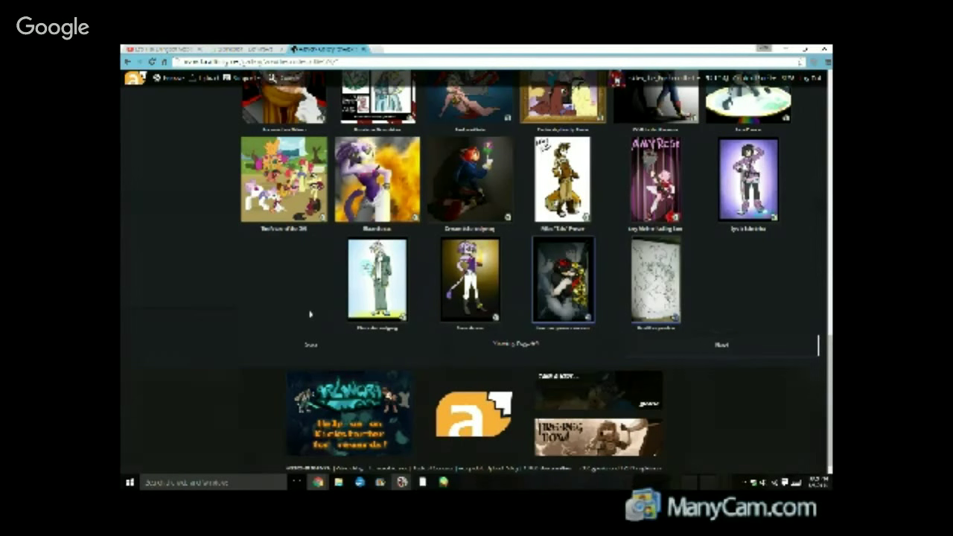
{"action": "left_click", "coordinate": [743, 346]}
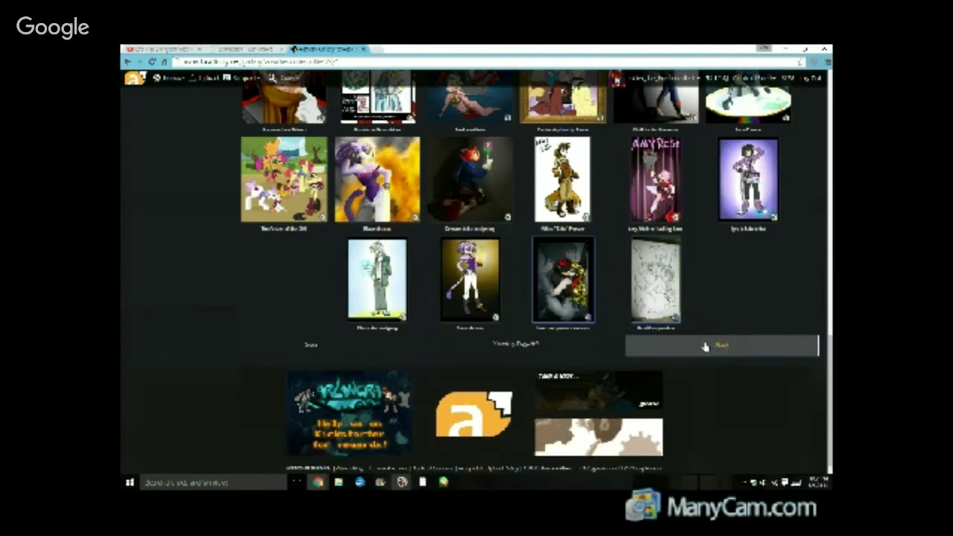
Open DeviantArt's art submission page, and switch to PaintTool SAI to check the line art and the scrapbook comic.
{"action": "left_click", "coordinate": [225, 48]}
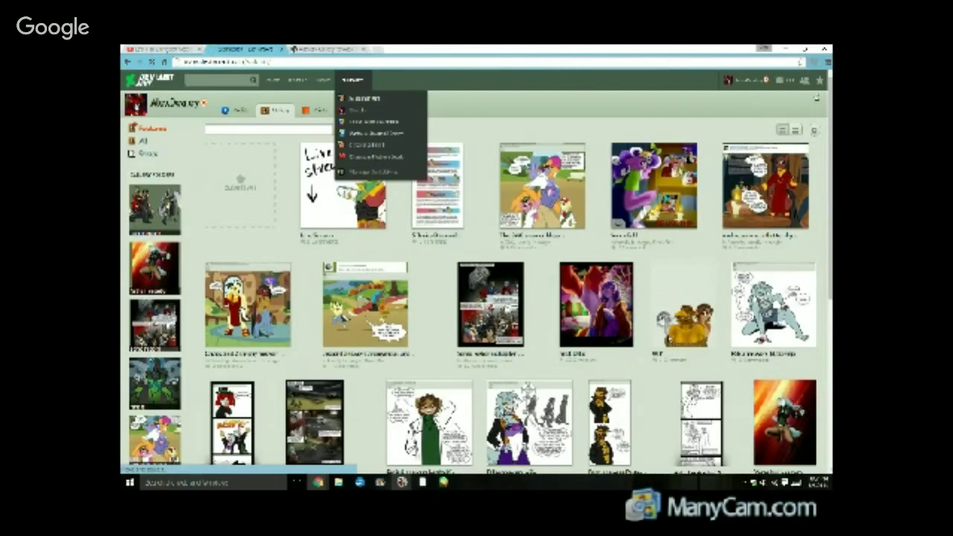
{"action": "left_click", "coordinate": [361, 98]}
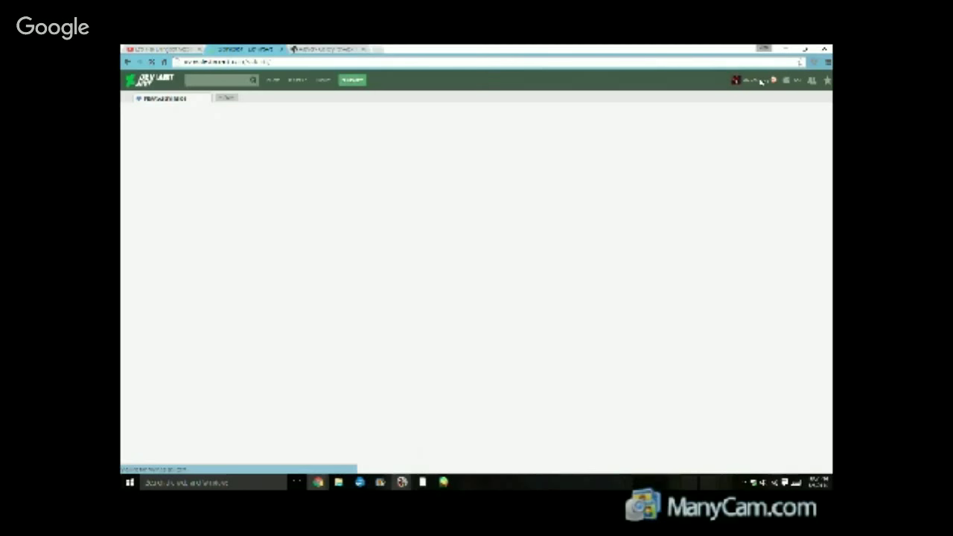
{"action": "left_click", "coordinate": [442, 484]}
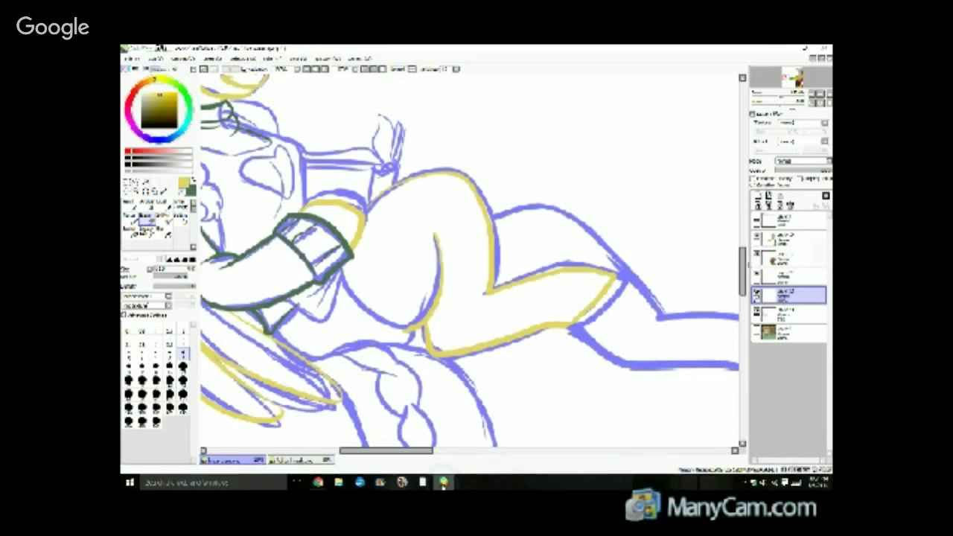
{"action": "scroll", "coordinate": [456, 400], "scroll_direction": "down", "scroll_amount": 3}
{"action": "scroll", "coordinate": [456, 400], "scroll_direction": "up", "scroll_amount": 1}
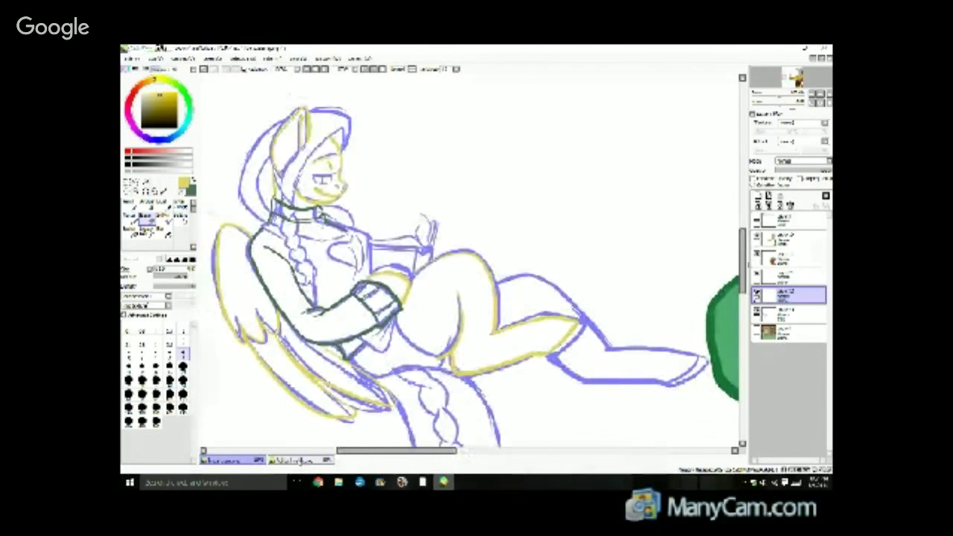
{"action": "left_click", "coordinate": [310, 460]}
Switch back to Chrome, load the DeviantArt notifications, check the YouTube stream chat, and return to the Fur Affinity gallery.
{"action": "mouse_move", "coordinate": [317, 483]}
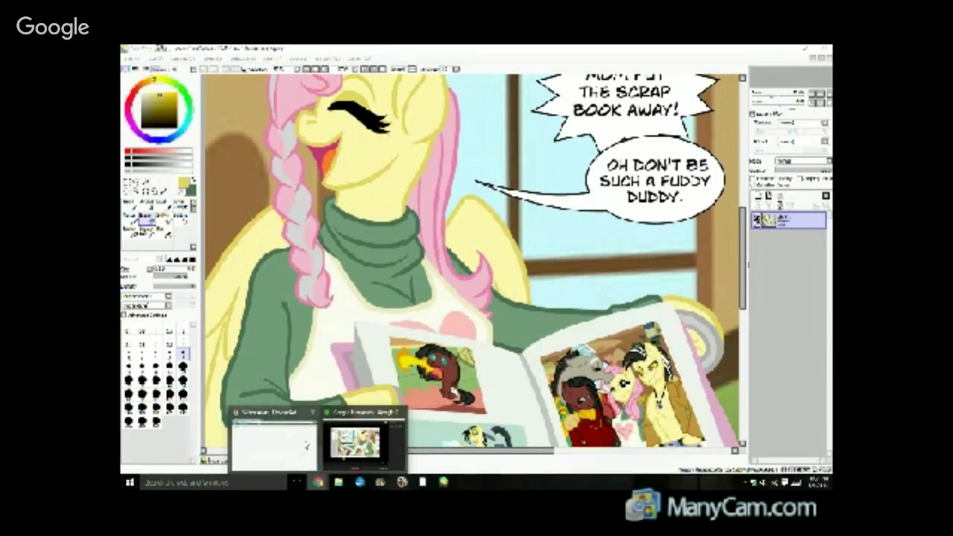
{"action": "left_click", "coordinate": [302, 447]}
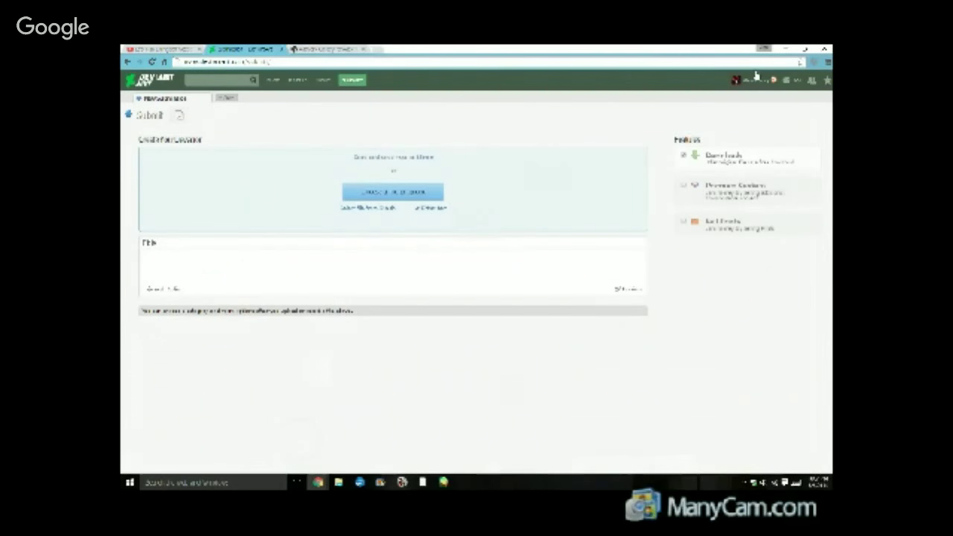
{"action": "left_click", "coordinate": [799, 80]}
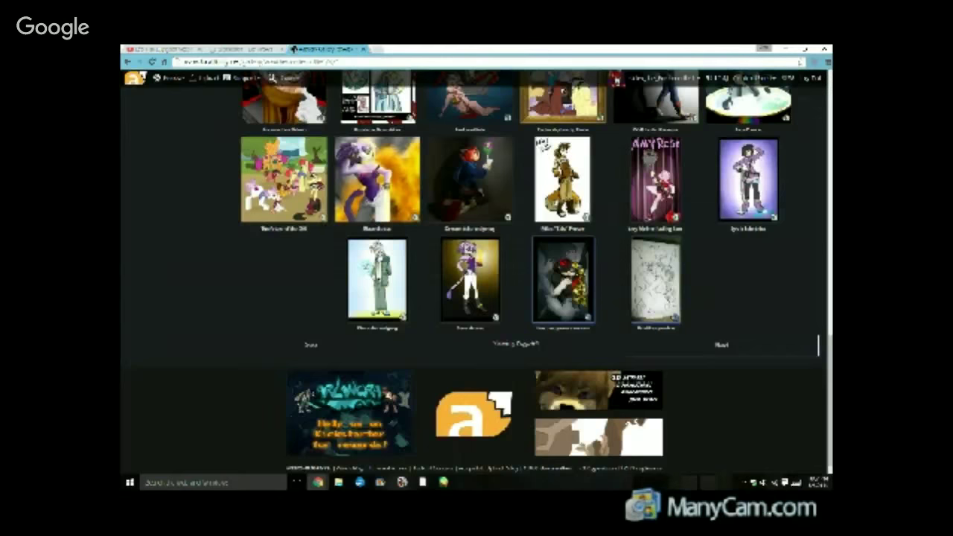
{"action": "left_click", "coordinate": [170, 49]}
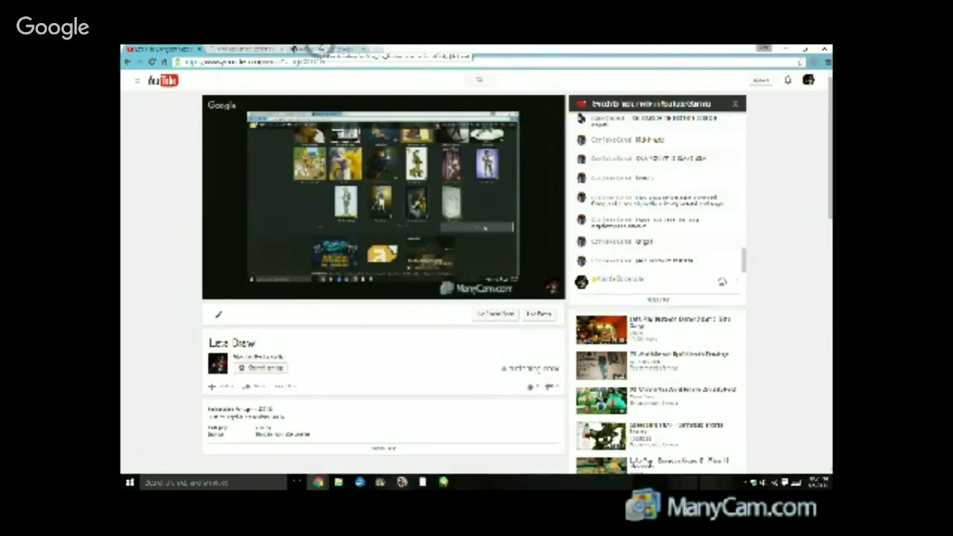
{"action": "left_click", "coordinate": [320, 49]}
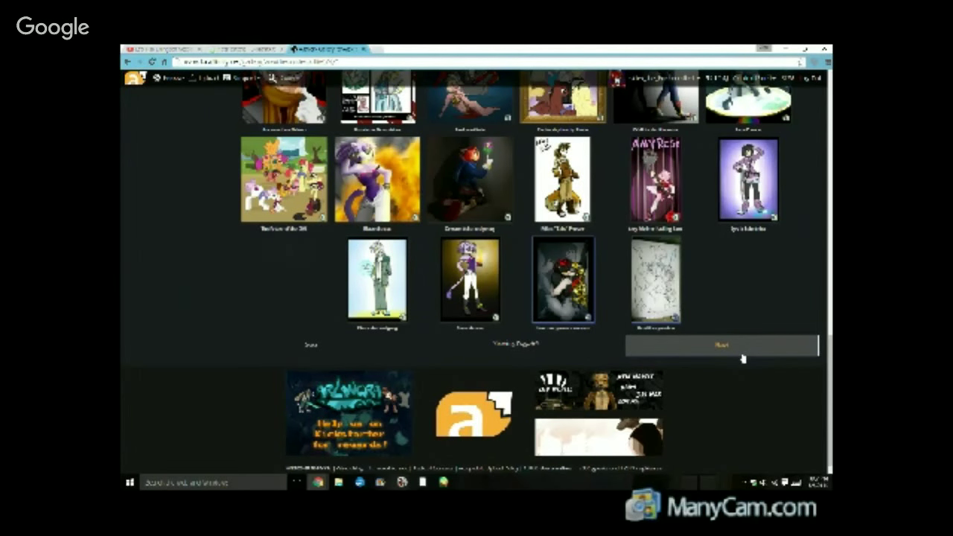
Go back from the Fur Affinity front page to the throne artwork and examine it in enlarged and reduced view.
{"action": "left_click", "coordinate": [742, 358]}
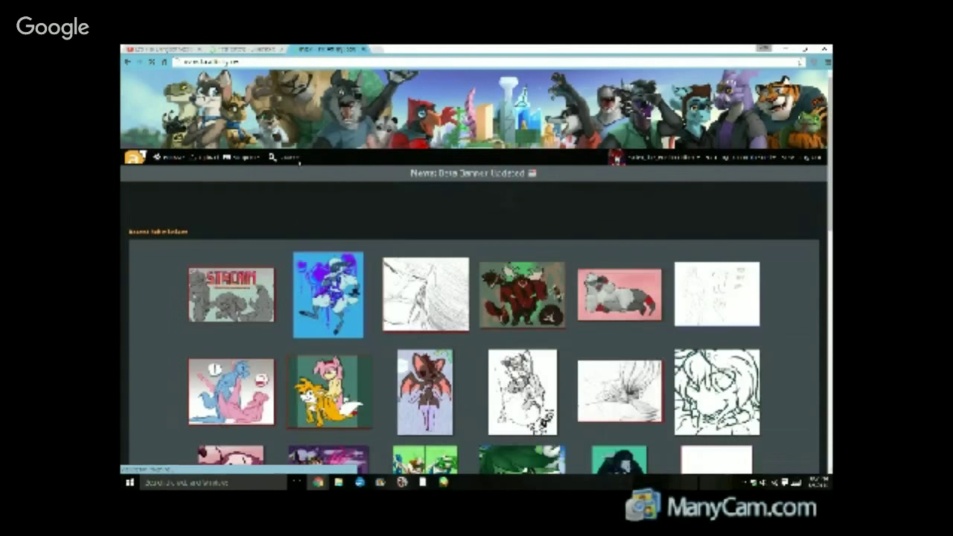
{"action": "left_click", "coordinate": [126, 63]}
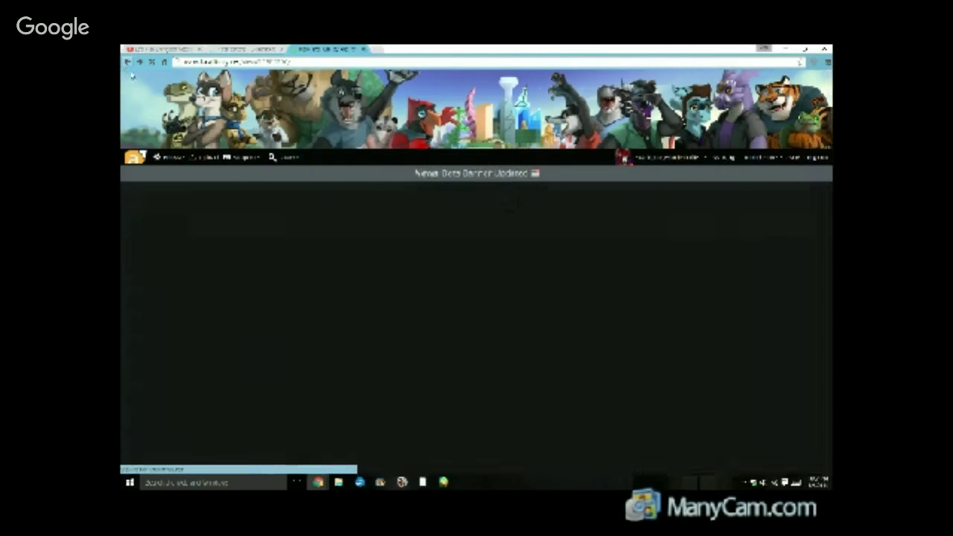
{"action": "scroll", "coordinate": [755, 323], "scroll_direction": "down", "scroll_amount": 3}
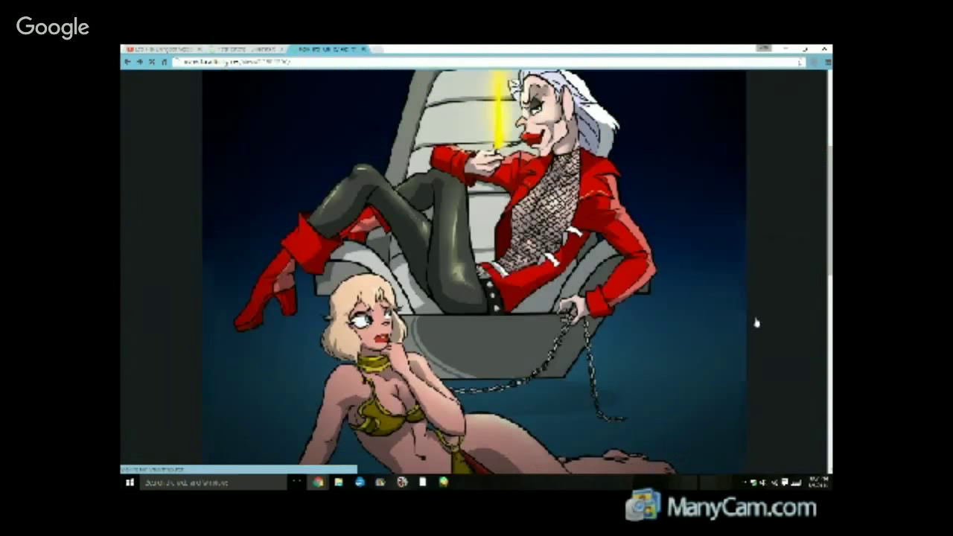
{"action": "scroll", "coordinate": [753, 361], "scroll_direction": "up", "scroll_amount": 1}
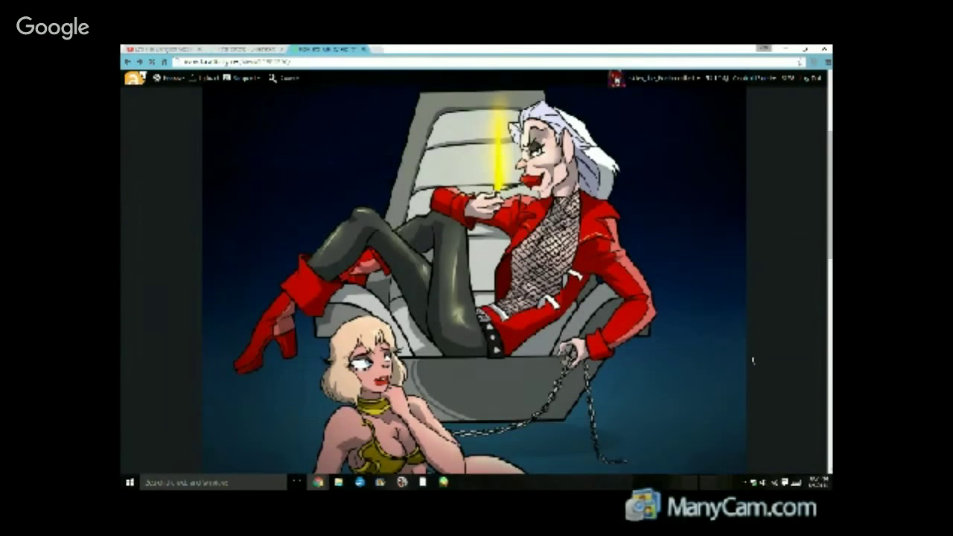
{"action": "left_click", "coordinate": [686, 291]}
{"action": "scroll", "coordinate": [685, 287], "scroll_direction": "up", "scroll_amount": 1}
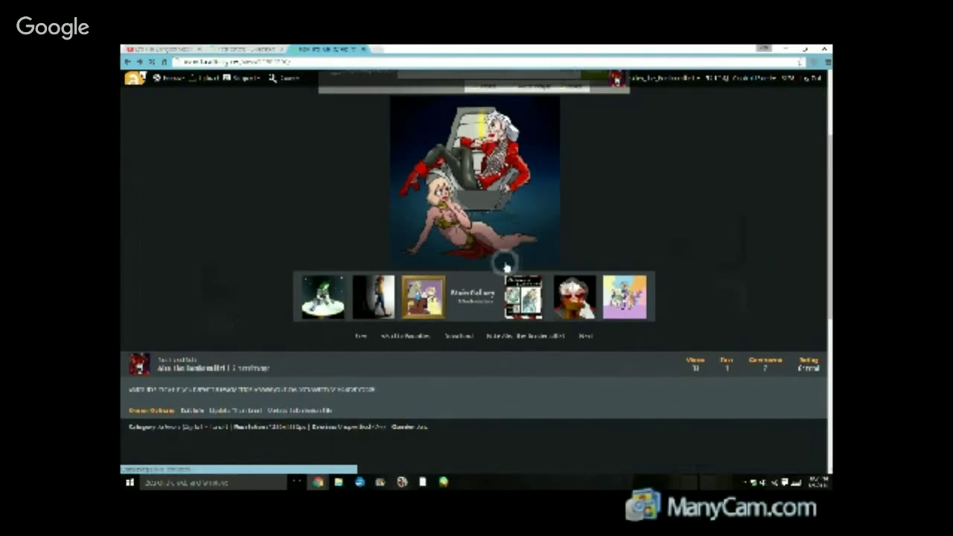
{"action": "left_click", "coordinate": [503, 261]}
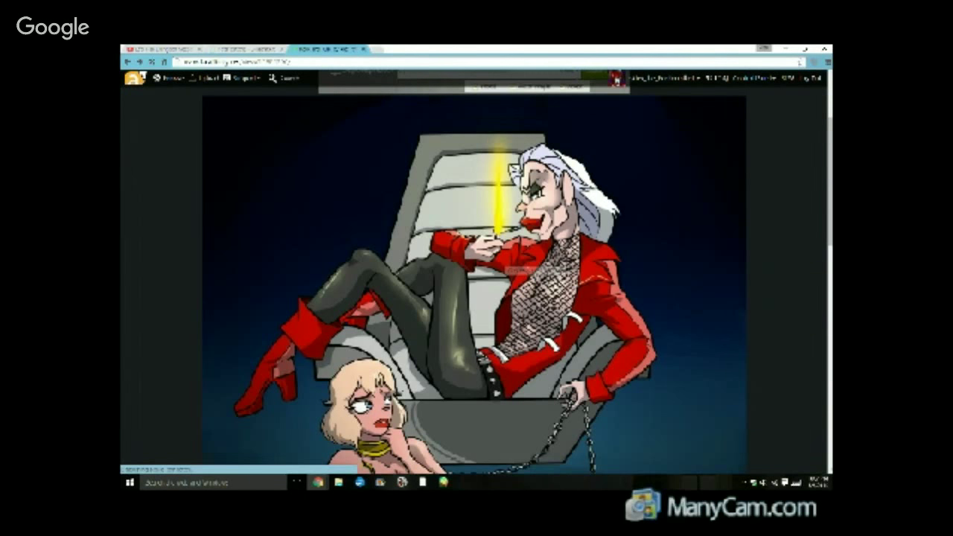
Examine the throne artwork, comparing the chained figure in the foreground with the seated figure above.
{"action": "scroll", "coordinate": [504, 261], "scroll_direction": "down", "scroll_amount": 3}
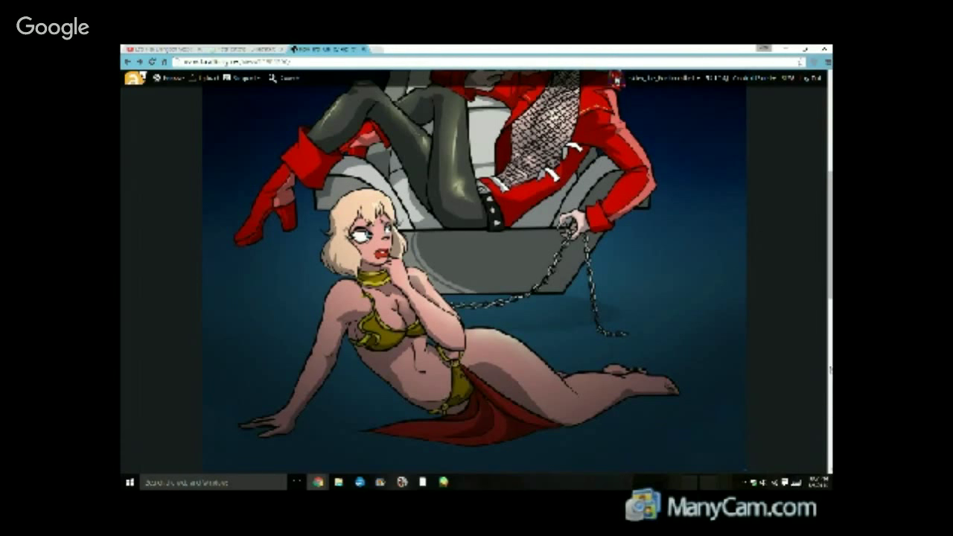
{"action": "scroll", "coordinate": [475, 272], "scroll_direction": "up", "scroll_amount": 2}
{"action": "scroll", "coordinate": [475, 272], "scroll_direction": "up", "scroll_amount": 1}
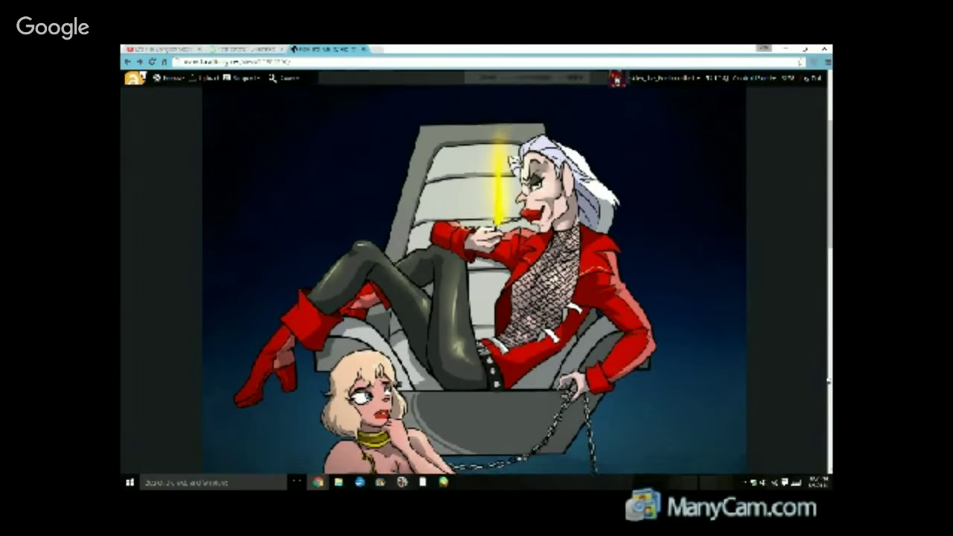
{"action": "scroll", "coordinate": [476, 271], "scroll_direction": "down", "scroll_amount": 1}
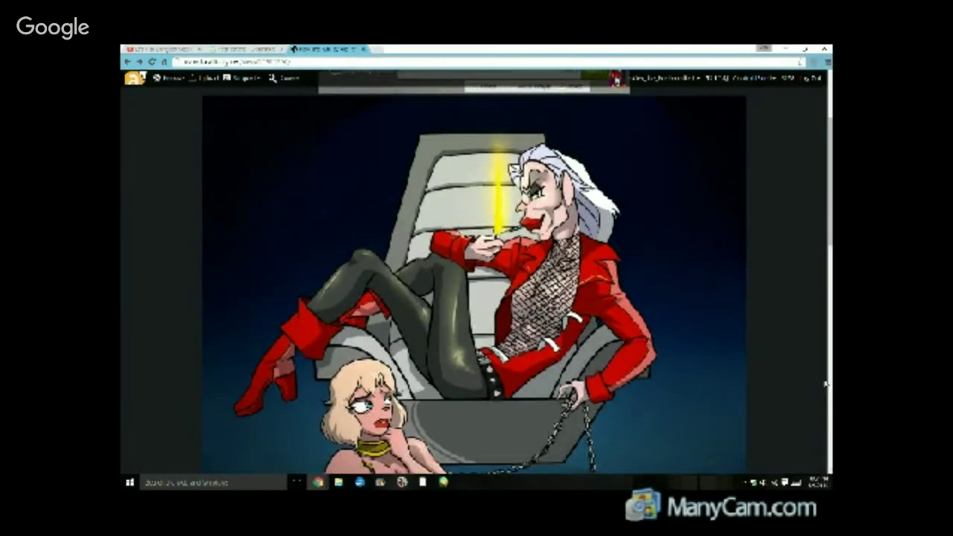
{"action": "scroll", "coordinate": [475, 272], "scroll_direction": "down", "scroll_amount": 1}
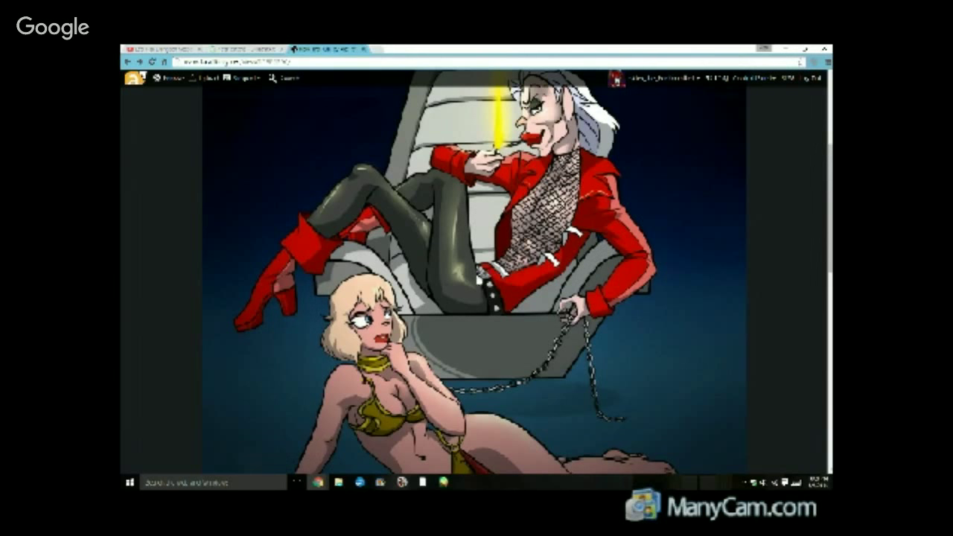
{"action": "scroll", "coordinate": [542, 339], "scroll_direction": "up", "scroll_amount": 1}
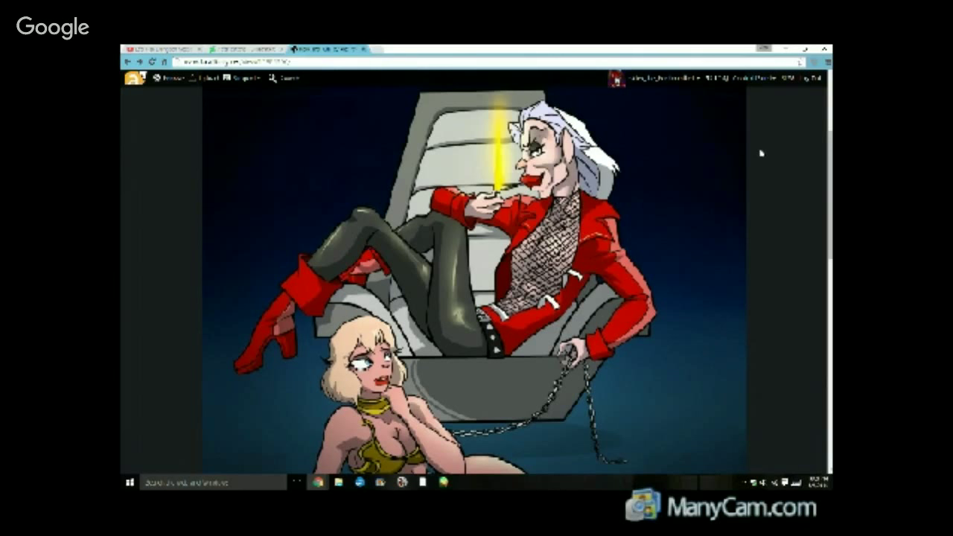
Load the Fur Affinity notifications and read the new comment reply on the live stream submission.
{"action": "left_click", "coordinate": [718, 82]}
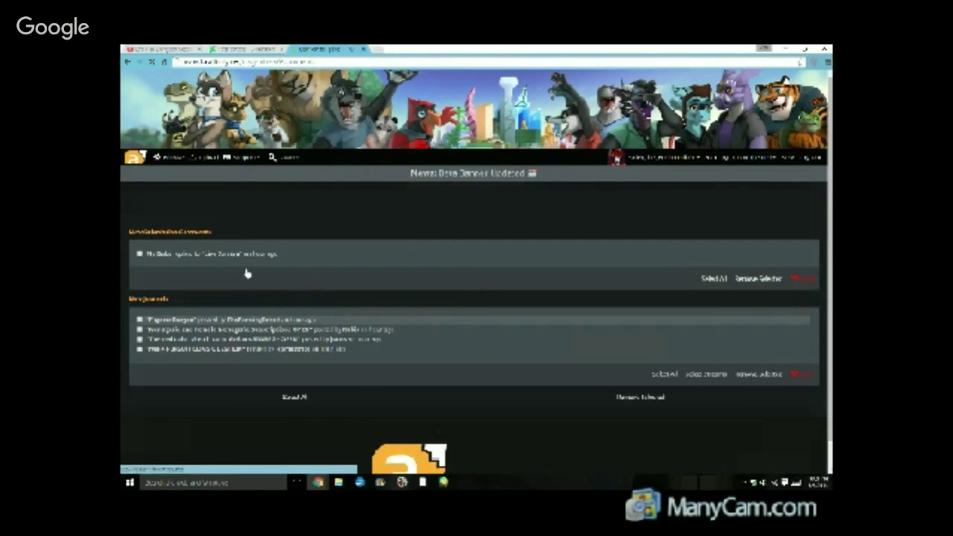
{"action": "left_click", "coordinate": [231, 257]}
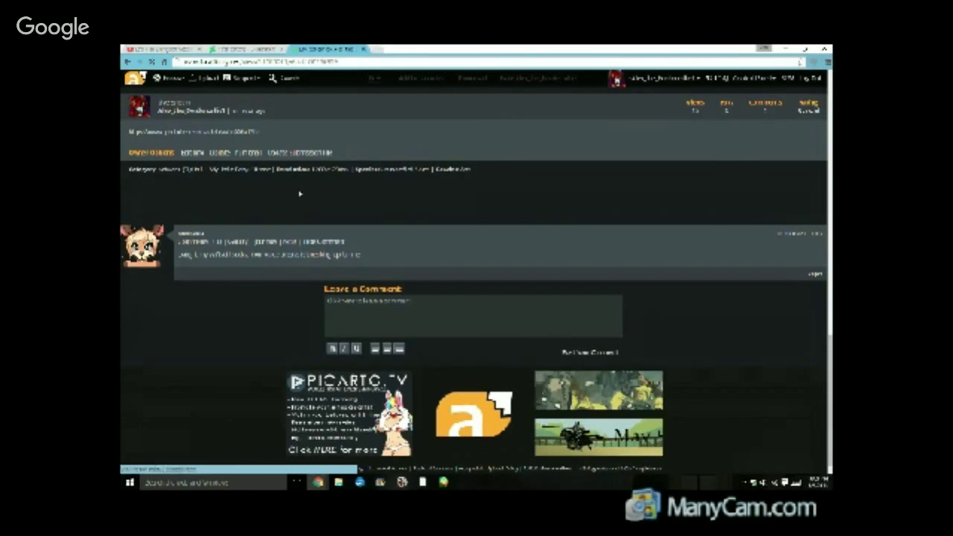
In the DeviantArt notifications, remove the activity notification and the mention.
{"action": "left_click", "coordinate": [244, 49]}
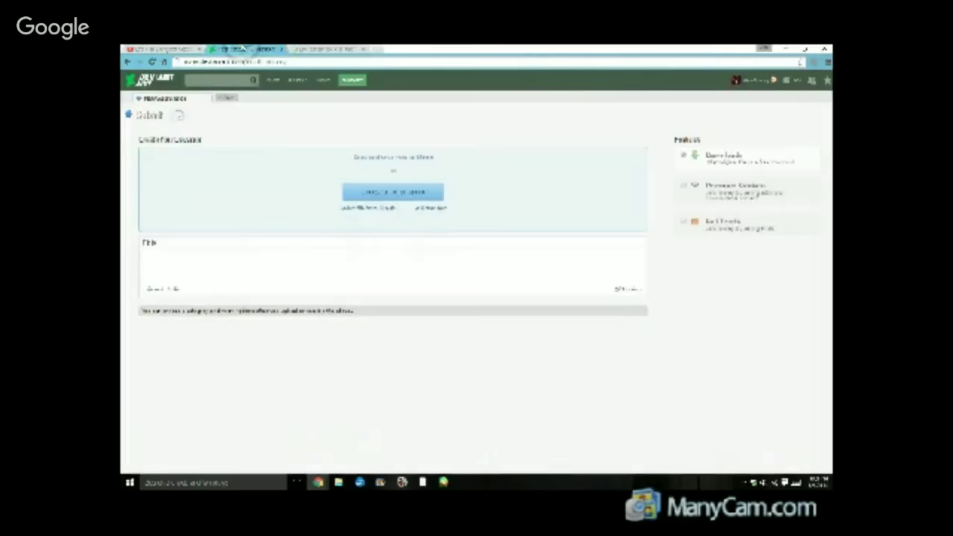
{"action": "scroll", "coordinate": [604, 344], "scroll_direction": "down", "scroll_amount": 4}
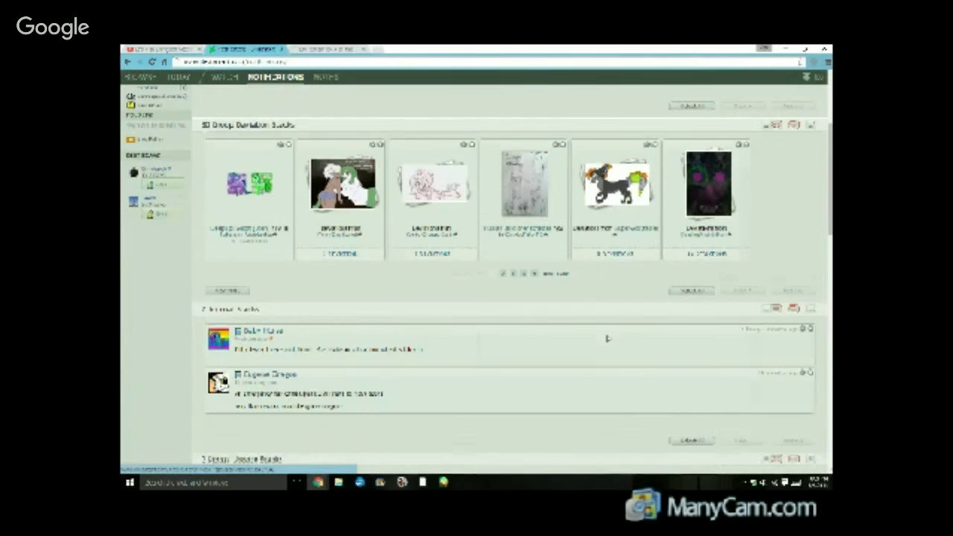
{"action": "scroll", "coordinate": [607, 339], "scroll_direction": "down", "scroll_amount": 5}
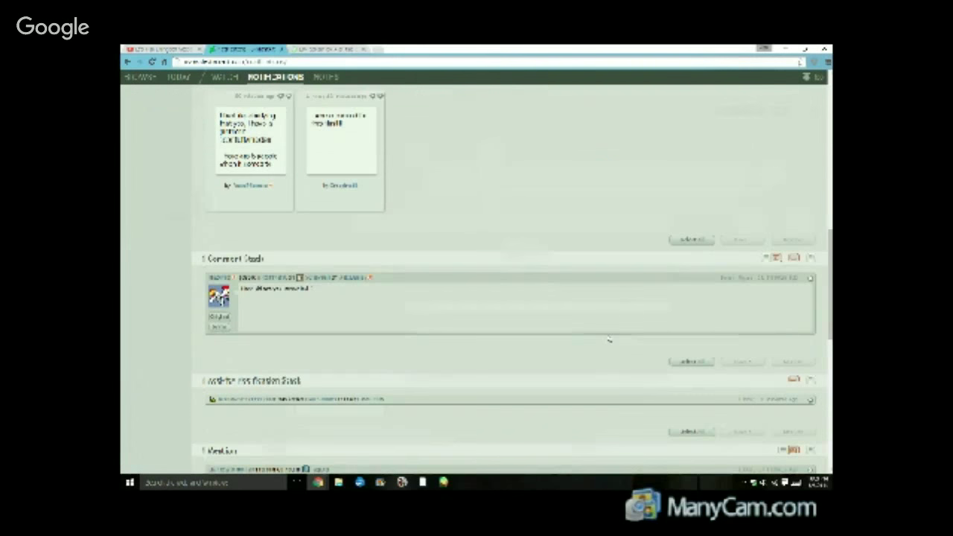
{"action": "scroll", "coordinate": [794, 401], "scroll_direction": "down", "scroll_amount": 2}
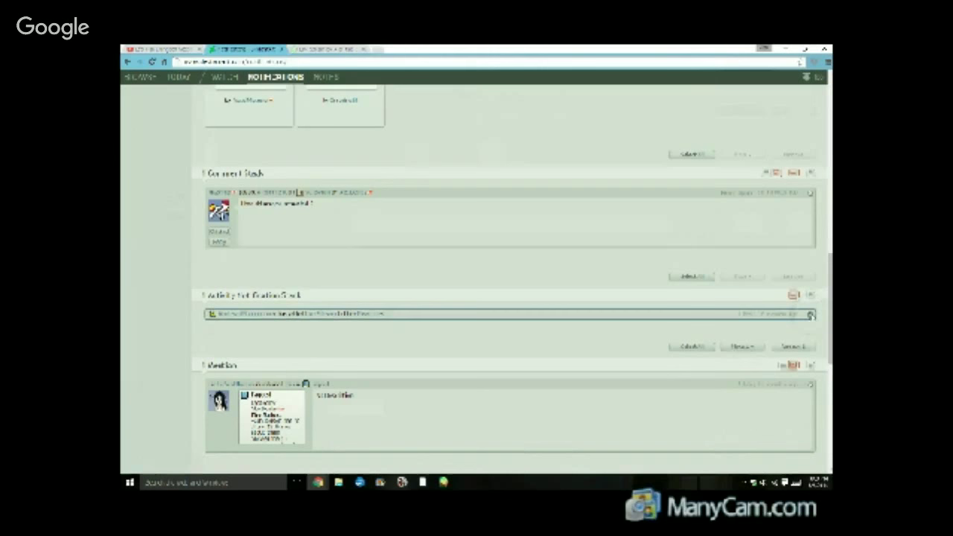
{"action": "left_click", "coordinate": [812, 318]}
{"action": "scroll", "coordinate": [801, 302], "scroll_direction": "down", "scroll_amount": 4}
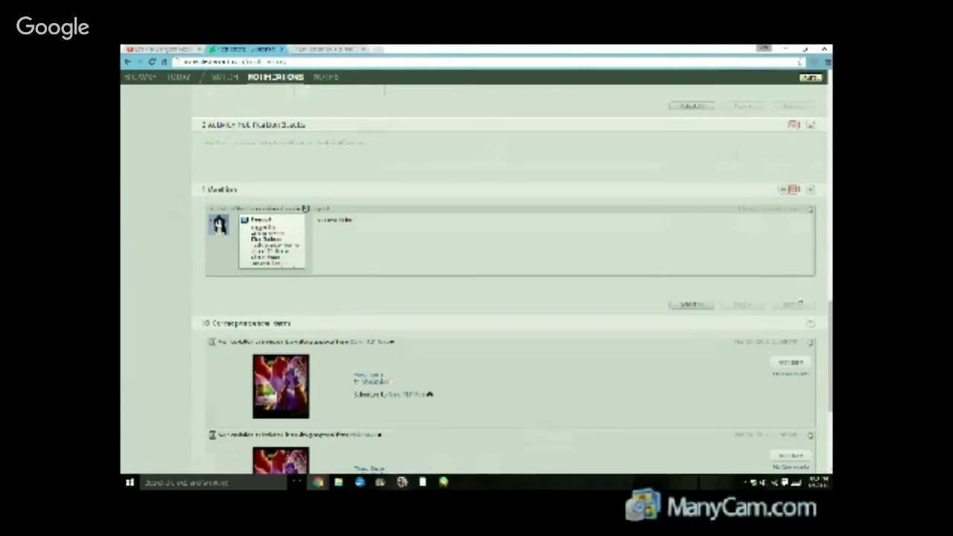
{"action": "left_click", "coordinate": [811, 210]}
{"action": "scroll", "coordinate": [712, 236], "scroll_direction": "up", "scroll_amount": 6}
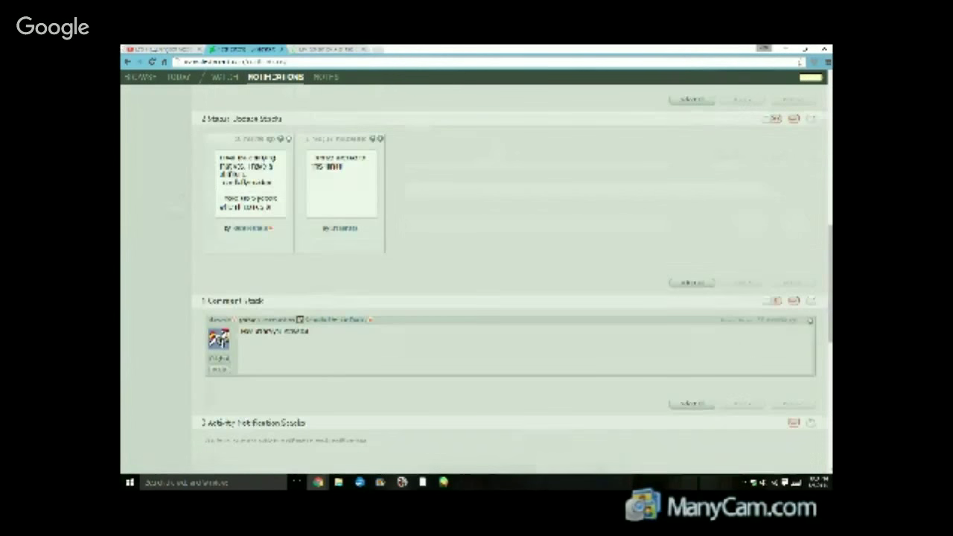
Check the YouTube stream chat and look over the commented live stream submission on Fur Affinity.
{"action": "left_click", "coordinate": [163, 49]}
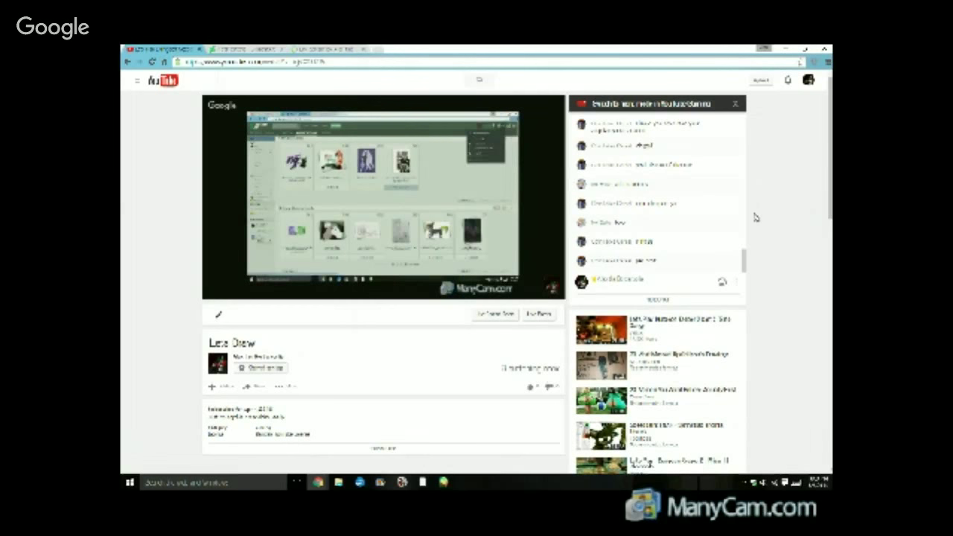
{"action": "left_click", "coordinate": [298, 48]}
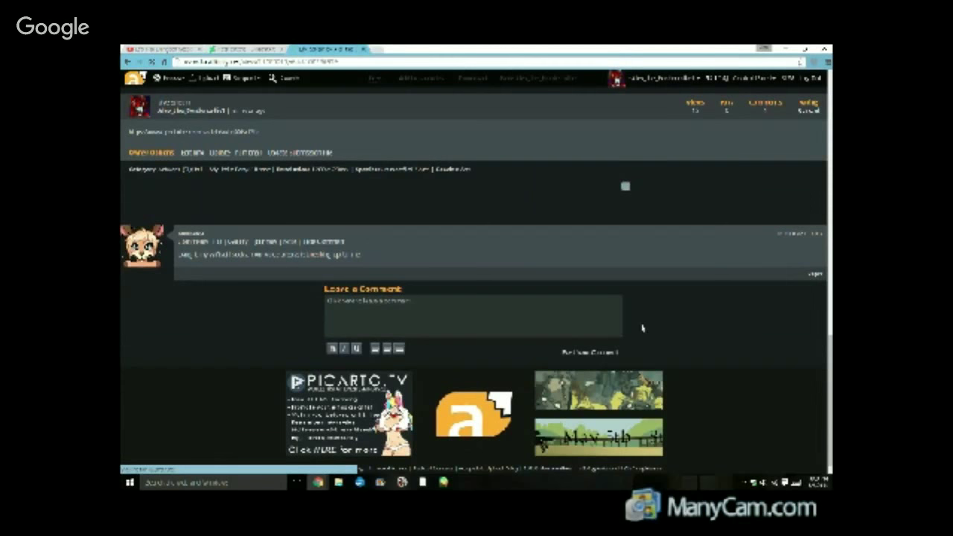
{"action": "scroll", "coordinate": [566, 274], "scroll_direction": "up", "scroll_amount": 4}
{"action": "scroll", "coordinate": [265, 198], "scroll_direction": "up", "scroll_amount": 3}
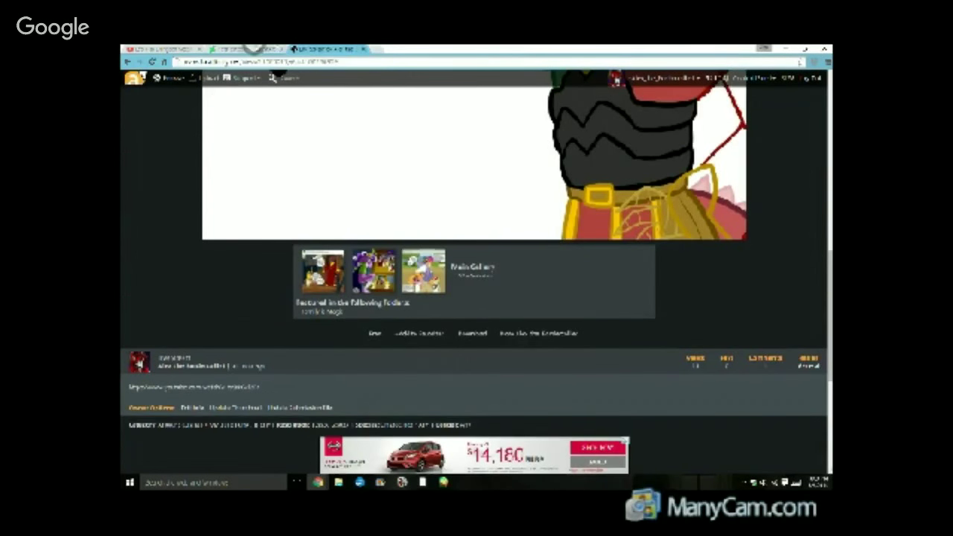
Return to the DeviantArt notifications and clear the status updates and journal notifications.
{"action": "left_click", "coordinate": [246, 49]}
{"action": "scroll", "coordinate": [300, 290], "scroll_direction": "up", "scroll_amount": 1}
{"action": "scroll", "coordinate": [300, 290], "scroll_direction": "up", "scroll_amount": 3}
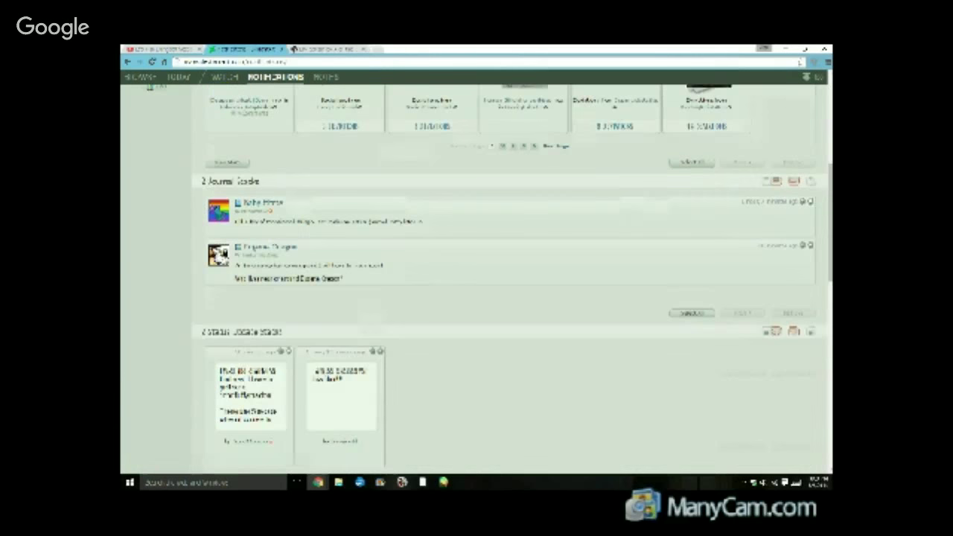
{"action": "left_click", "coordinate": [289, 351]}
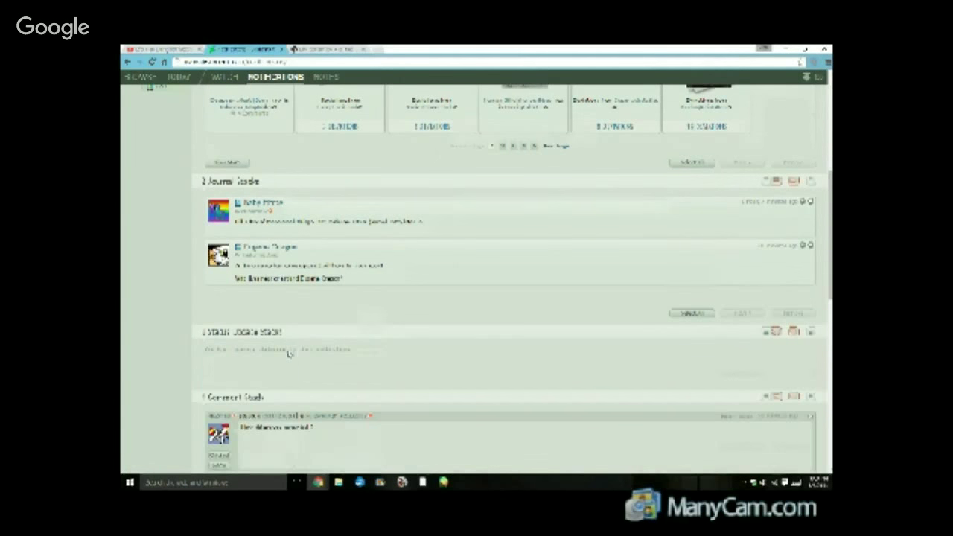
{"action": "left_click", "coordinate": [810, 204]}
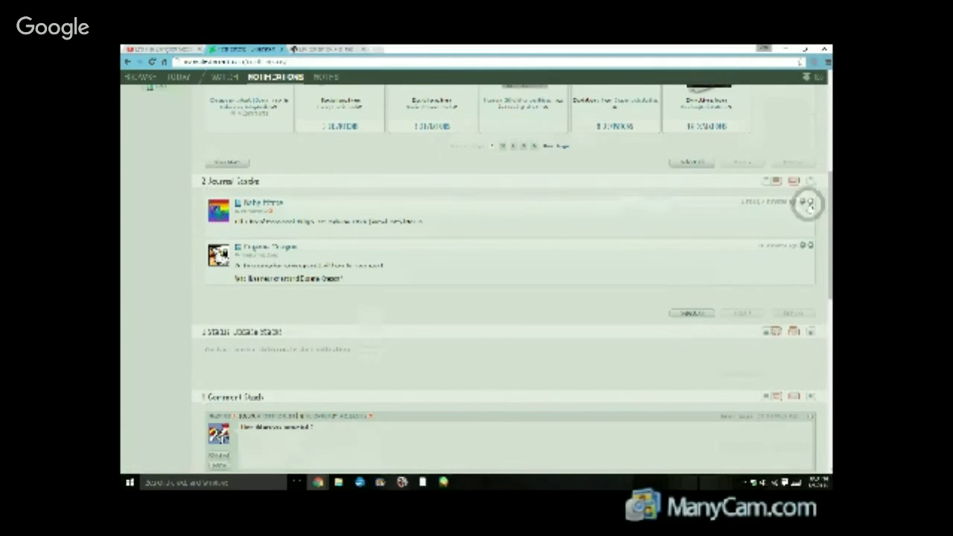
Open the comic page among the new DeviantArt deviations, with a brief check of the YouTube stream chat.
{"action": "scroll", "coordinate": [817, 205], "scroll_direction": "up", "scroll_amount": 5}
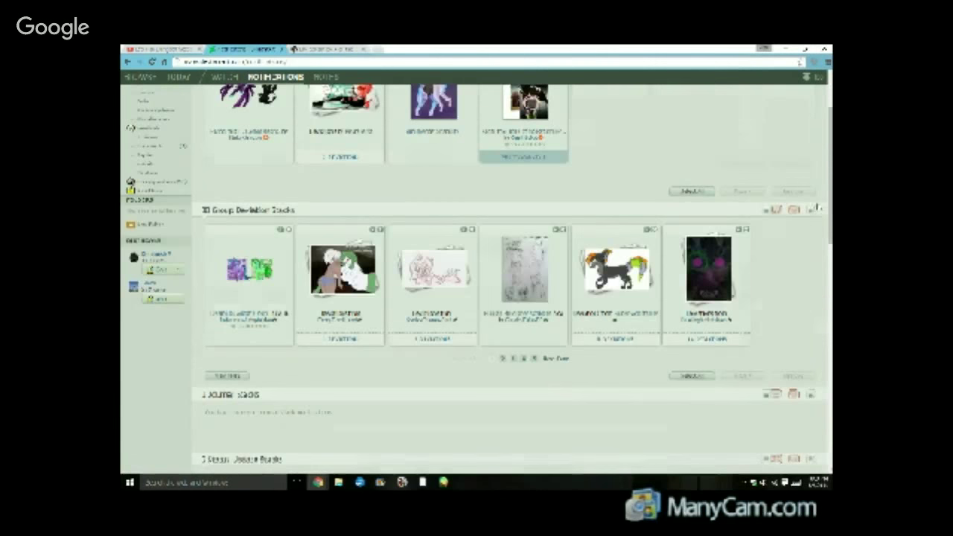
{"action": "scroll", "coordinate": [819, 209], "scroll_direction": "up", "scroll_amount": 2}
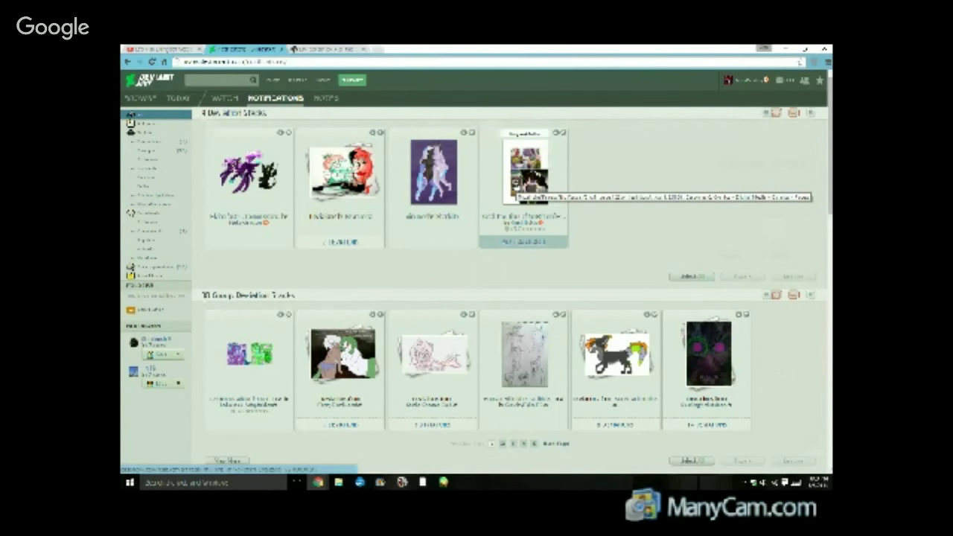
{"action": "left_click", "coordinate": [514, 182]}
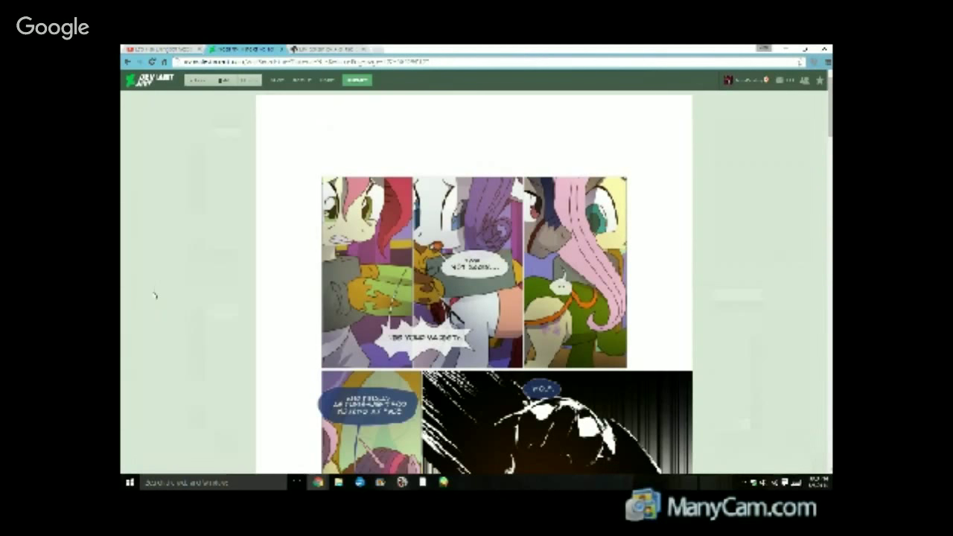
{"action": "left_click", "coordinate": [152, 48]}
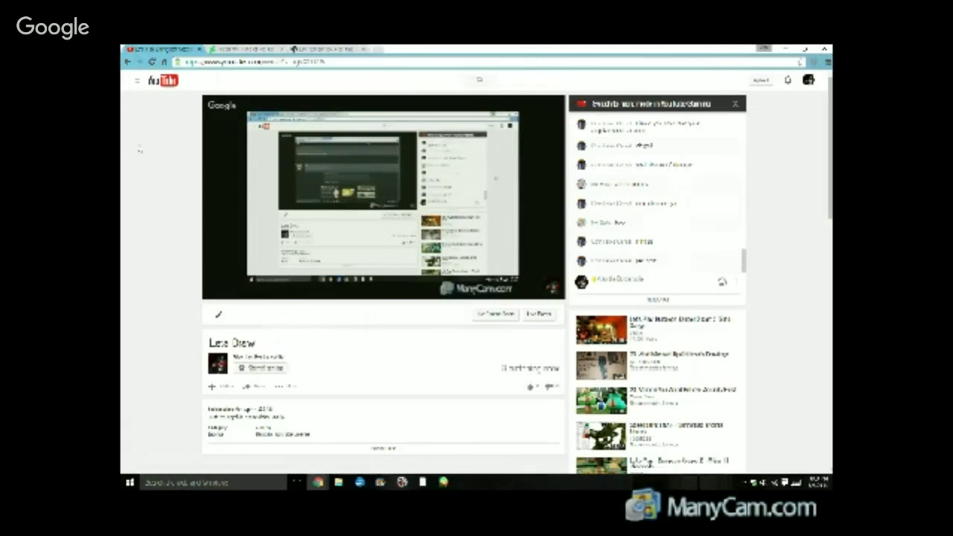
{"action": "left_click", "coordinate": [230, 49]}
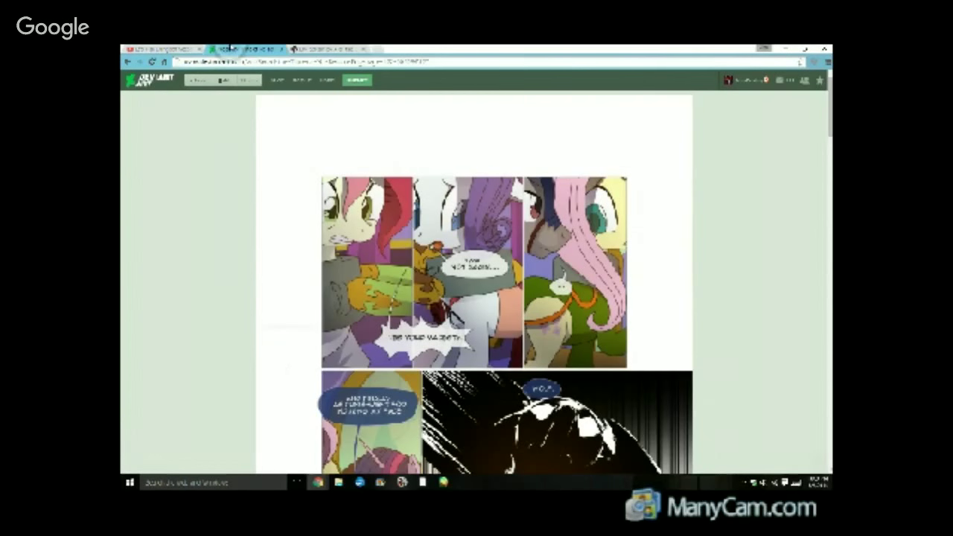
Switch to the line art document in PaintTool SAI and examine the reclining winged pony's traced outlines.
{"action": "left_click", "coordinate": [444, 483]}
{"action": "left_click", "coordinate": [231, 459]}
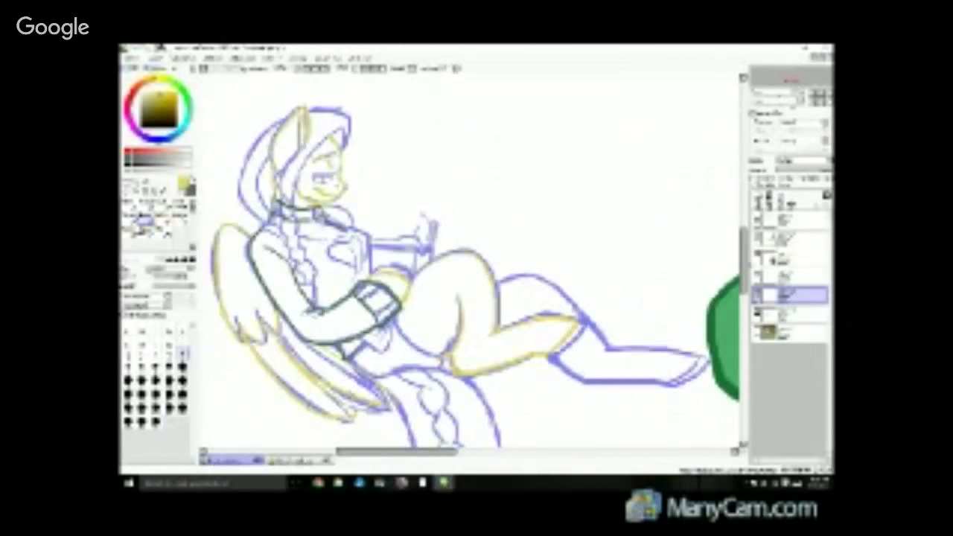
{"action": "scroll", "coordinate": [353, 396], "scroll_direction": "down", "scroll_amount": 2}
{"action": "scroll", "coordinate": [353, 397], "scroll_direction": "up", "scroll_amount": 2}
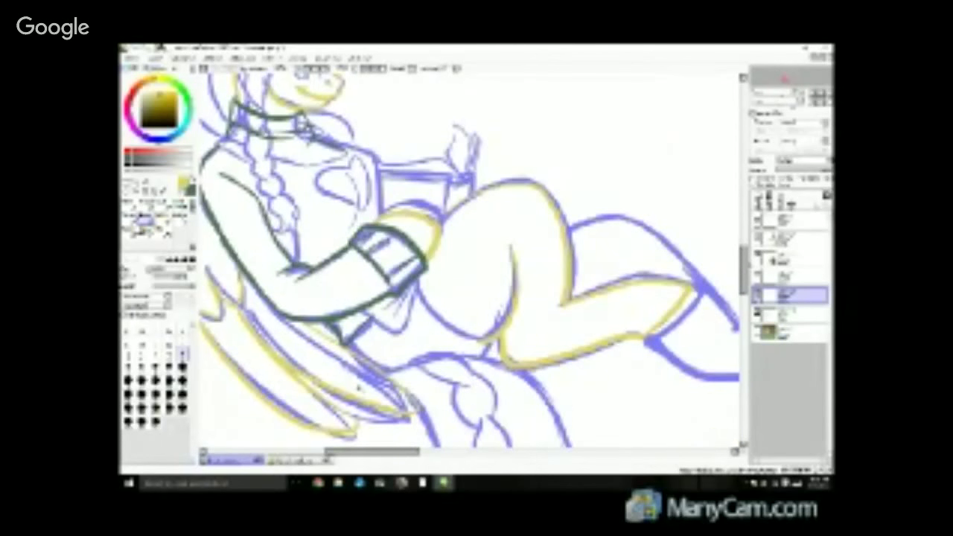
{"action": "scroll", "coordinate": [360, 390], "scroll_direction": "up", "scroll_amount": 1}
{"action": "scroll", "coordinate": [361, 389], "scroll_direction": "down", "scroll_amount": 1}
{"action": "scroll", "coordinate": [395, 406], "scroll_direction": "down", "scroll_amount": 2}
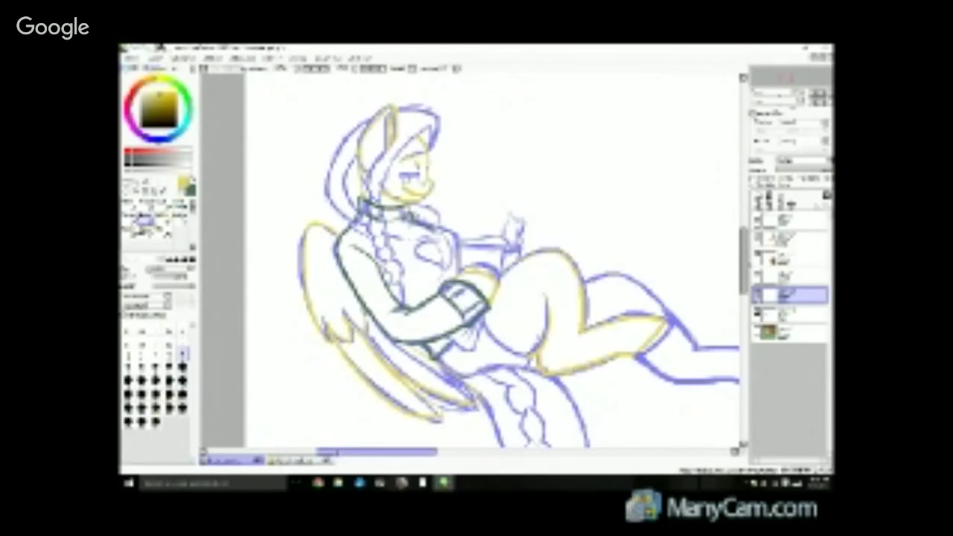
{"action": "left_click_drag", "start_coordinate": [339, 447], "coordinate": [351, 448]}
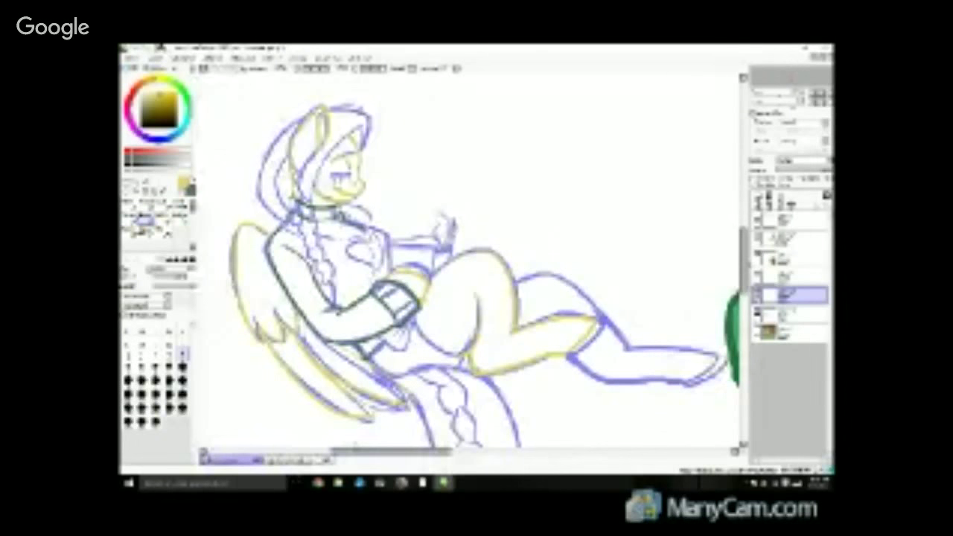
{"action": "scroll", "coordinate": [351, 444], "scroll_direction": "up", "scroll_amount": 2}
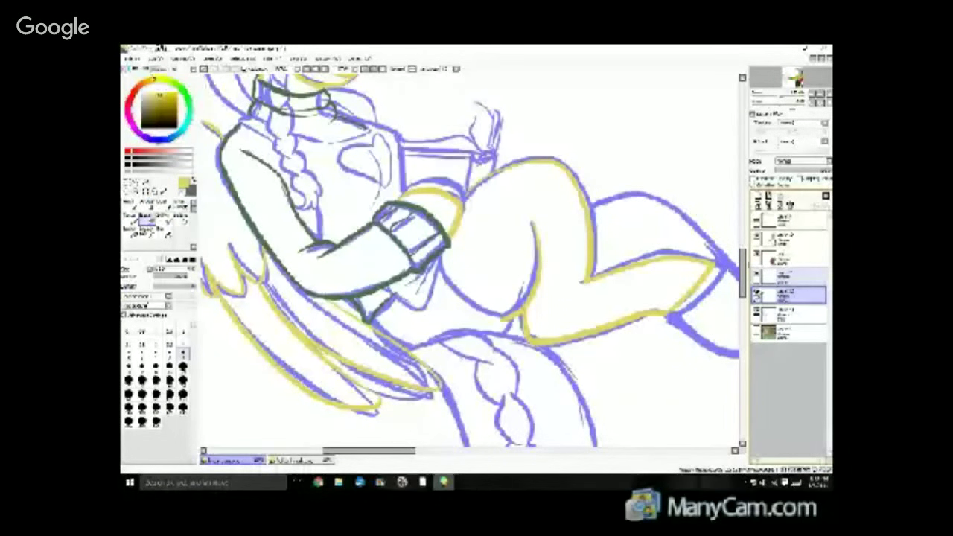
Add a layer beneath the near leg's outline and trace the far leg's upper contour in yellow from the thigh to the foot.
{"action": "left_click", "coordinate": [758, 196]}
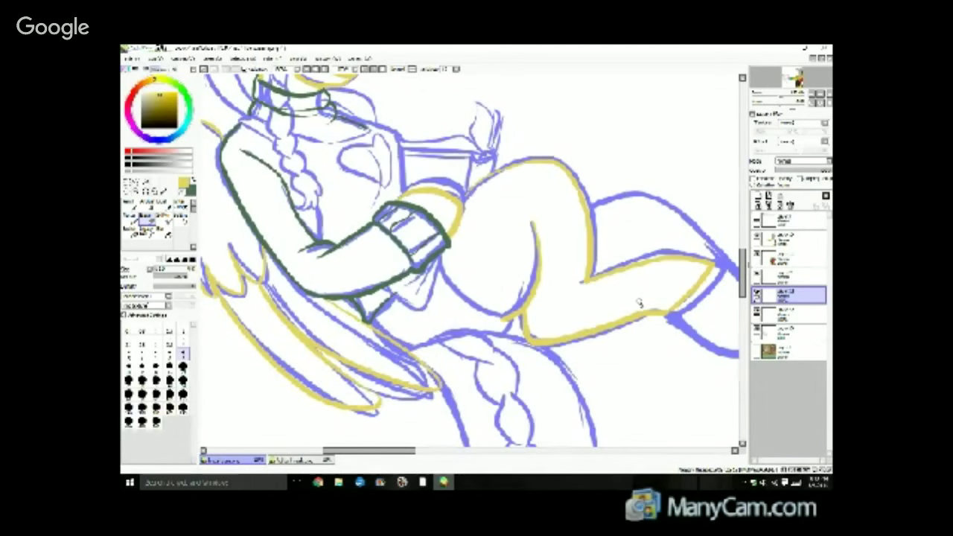
{"action": "left_click", "coordinate": [797, 314]}
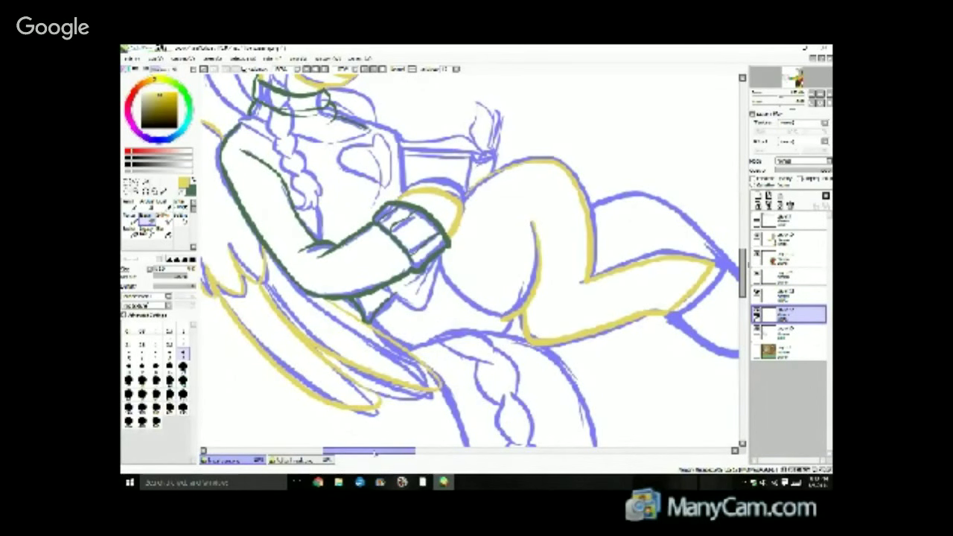
{"action": "left_click_drag", "start_coordinate": [369, 451], "coordinate": [422, 451]}
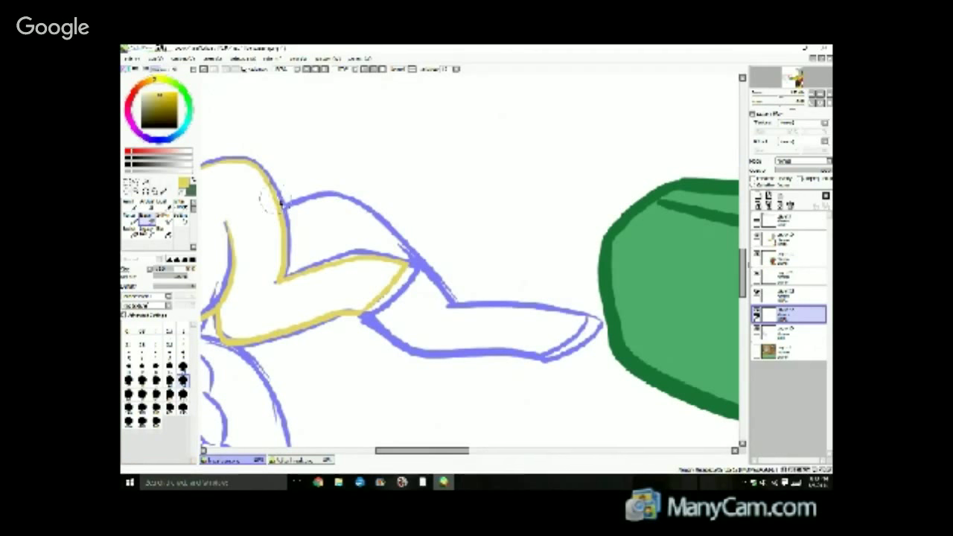
{"action": "left_click", "coordinate": [183, 366]}
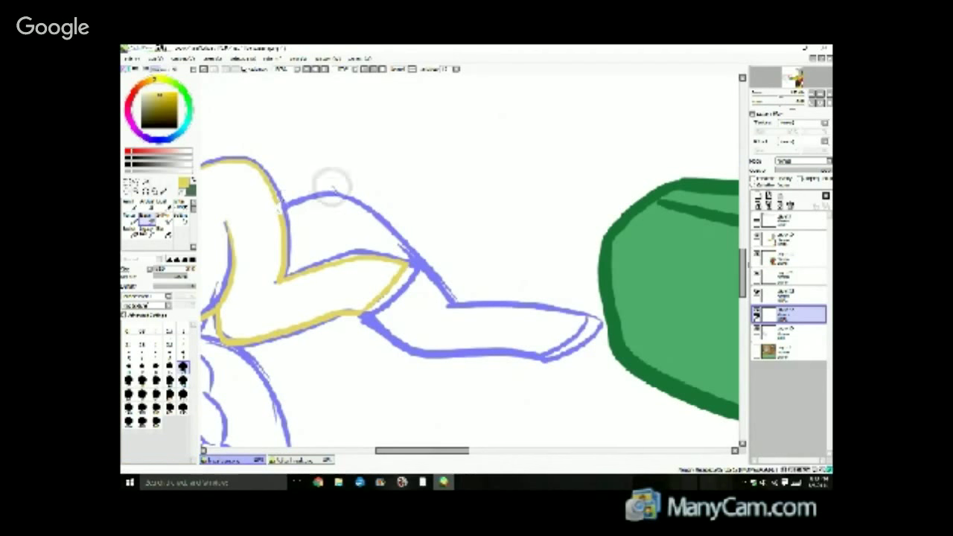
{"action": "key", "text": "n"}
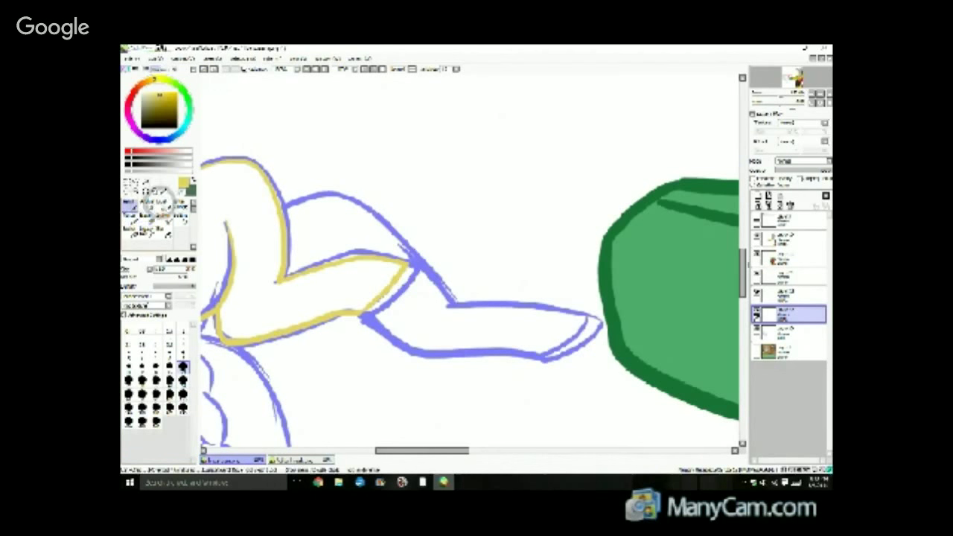
{"action": "left_click_drag", "start_coordinate": [283, 205], "coordinate": [300, 199]}
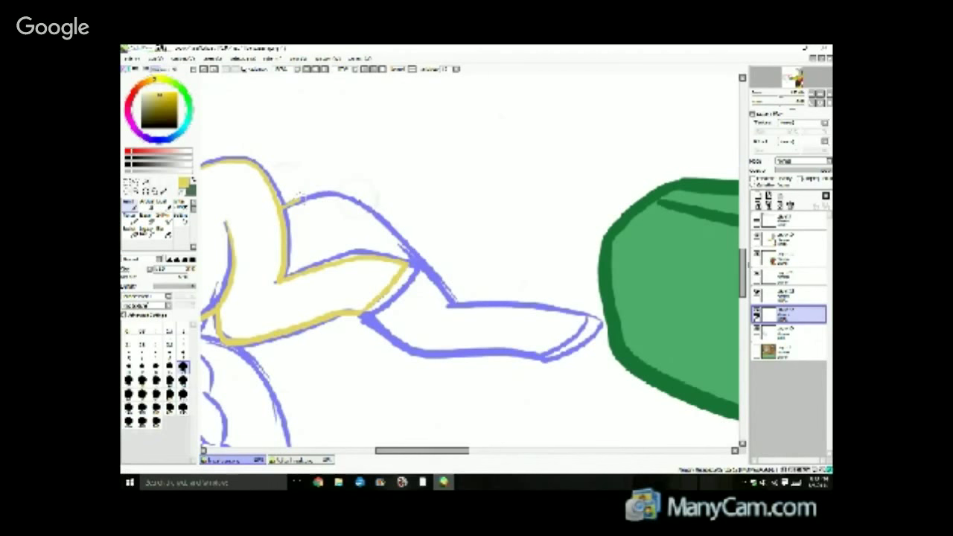
{"action": "left_click_drag", "start_coordinate": [289, 198], "coordinate": [436, 261]}
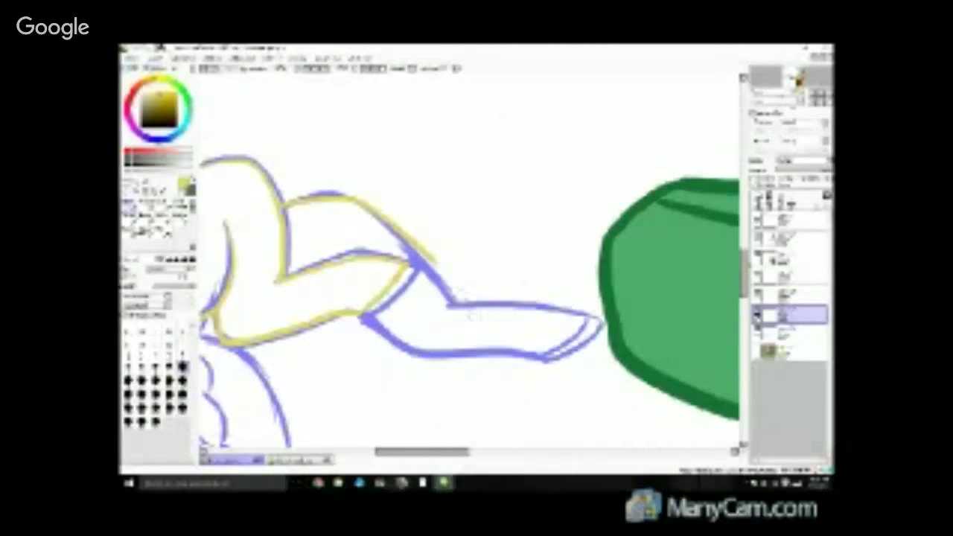
{"action": "left_click", "coordinate": [201, 67]}
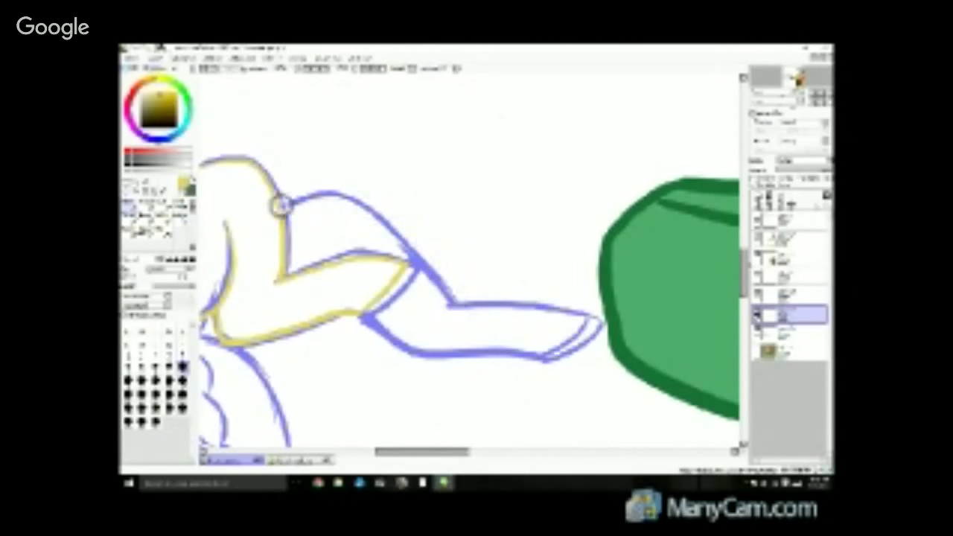
{"action": "mouse_move", "coordinate": [277, 203]}
{"action": "left_mouse_down"}
{"action": "mouse_move", "coordinate": [359, 207]}
{"action": "mouse_move", "coordinate": [470, 321]}
{"action": "mouse_move", "coordinate": [458, 308]}
{"action": "mouse_move", "coordinate": [594, 323]}
{"action": "left_mouse_up"}
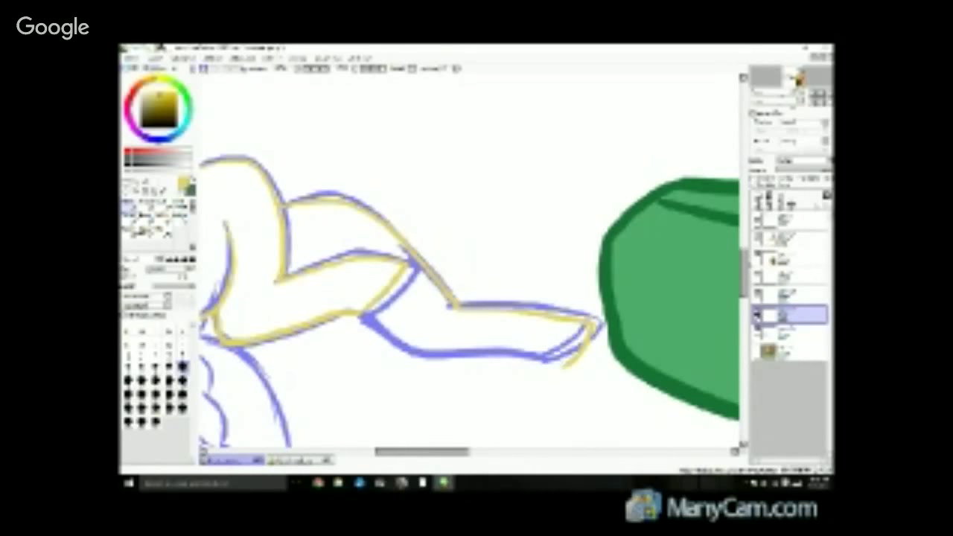
Redraw the top of the far foot in yellow and carry the outline around its tip and along the underside.
{"action": "left_click", "coordinate": [202, 67]}
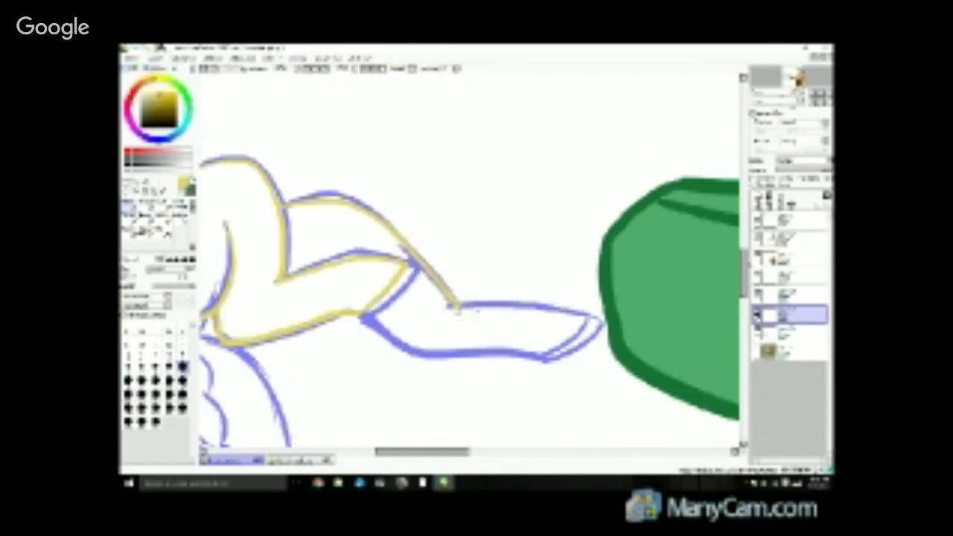
{"action": "mouse_move", "coordinate": [454, 306]}
{"action": "left_mouse_down"}
{"action": "mouse_move", "coordinate": [596, 328]}
{"action": "mouse_move", "coordinate": [565, 362]}
{"action": "left_mouse_up"}
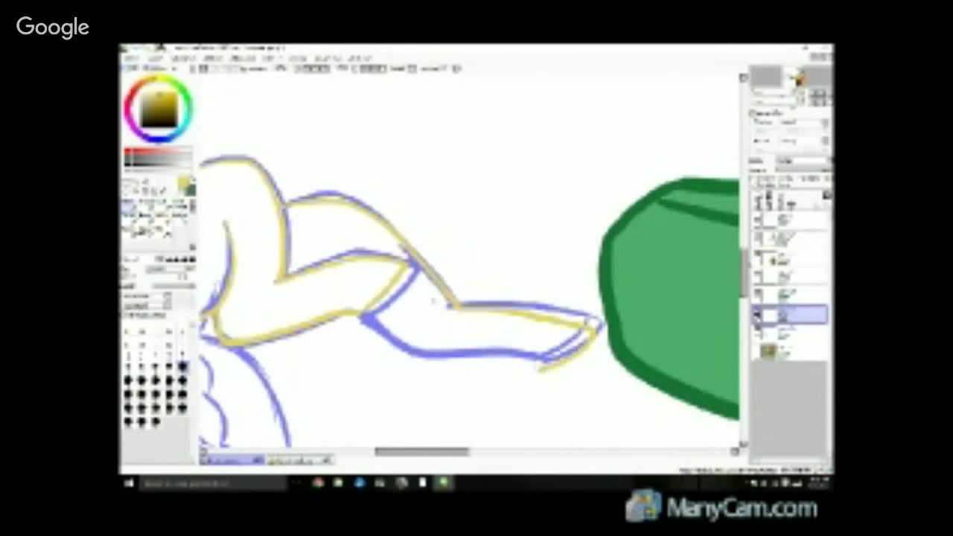
{"action": "left_click", "coordinate": [199, 67]}
{"action": "left_click", "coordinate": [199, 67]}
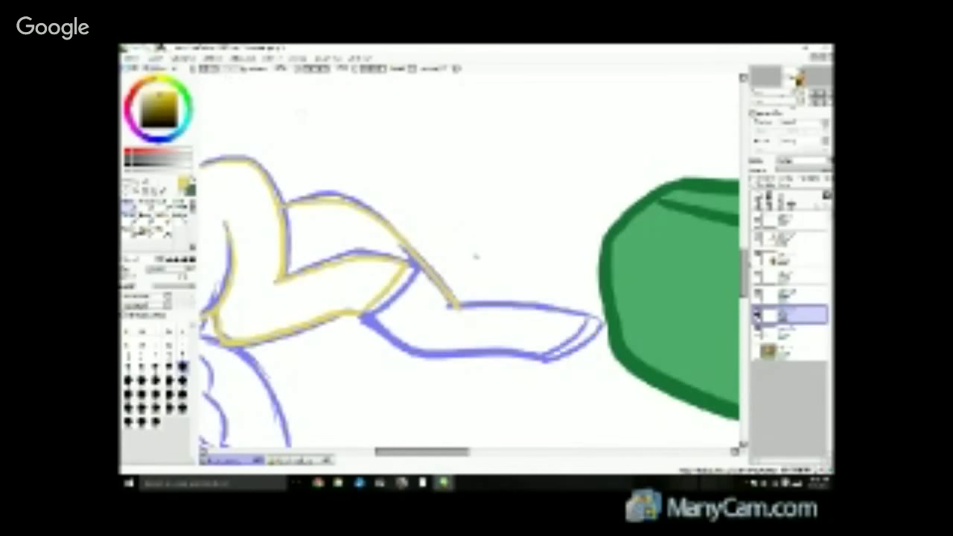
{"action": "mouse_move", "coordinate": [450, 305]}
{"action": "left_mouse_down"}
{"action": "mouse_move", "coordinate": [580, 320]}
{"action": "mouse_move", "coordinate": [573, 342]}
{"action": "mouse_move", "coordinate": [542, 354]}
{"action": "mouse_move", "coordinate": [386, 347]}
{"action": "left_mouse_up"}
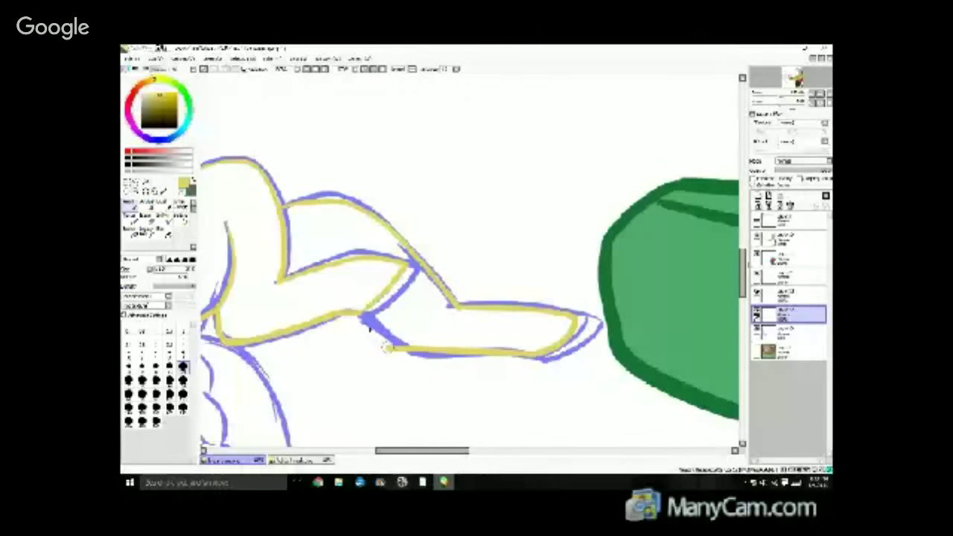
Redo the far foot's underside as a yellow line curving up to the leg behind the knee.
{"action": "key", "text": "ctrl+z"}
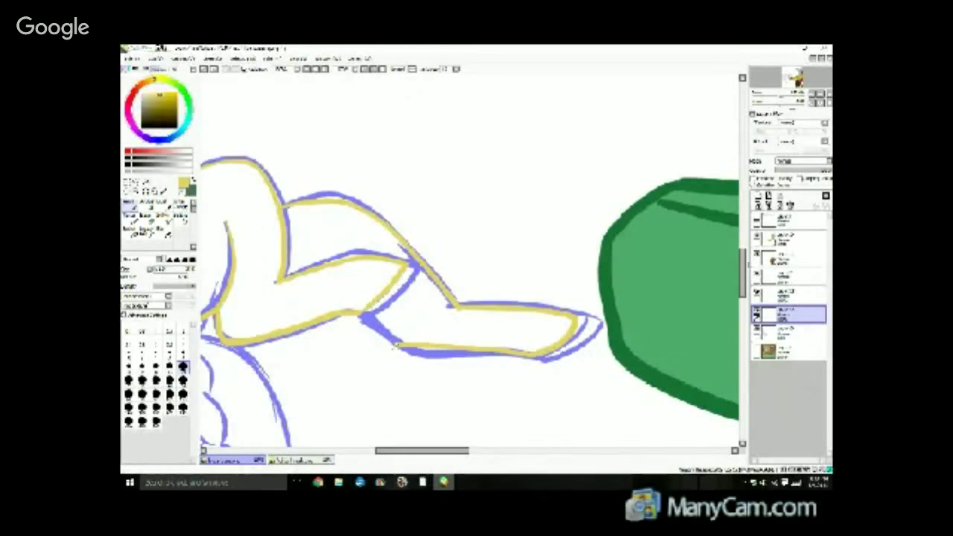
{"action": "key", "text": "ctrl+z"}
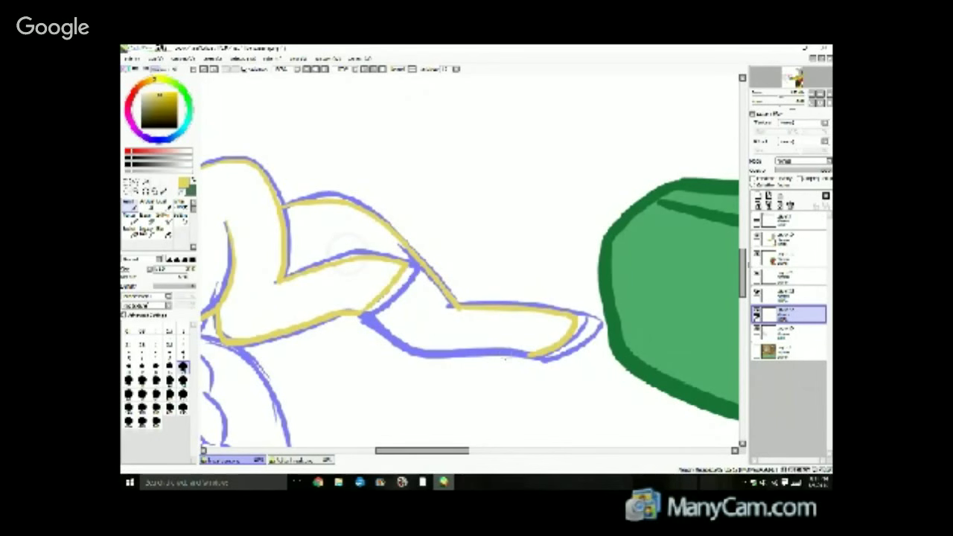
{"action": "left_click_drag", "start_coordinate": [532, 355], "coordinate": [394, 352]}
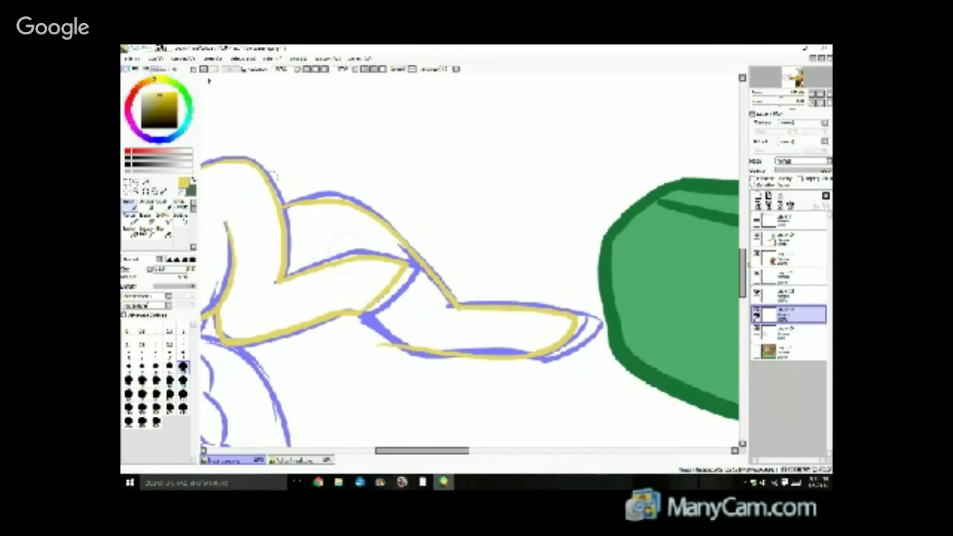
{"action": "left_click", "coordinate": [204, 70]}
{"action": "mouse_move", "coordinate": [530, 356]}
{"action": "left_mouse_down"}
{"action": "mouse_move", "coordinate": [414, 347]}
{"action": "mouse_move", "coordinate": [377, 317]}
{"action": "left_mouse_up"}
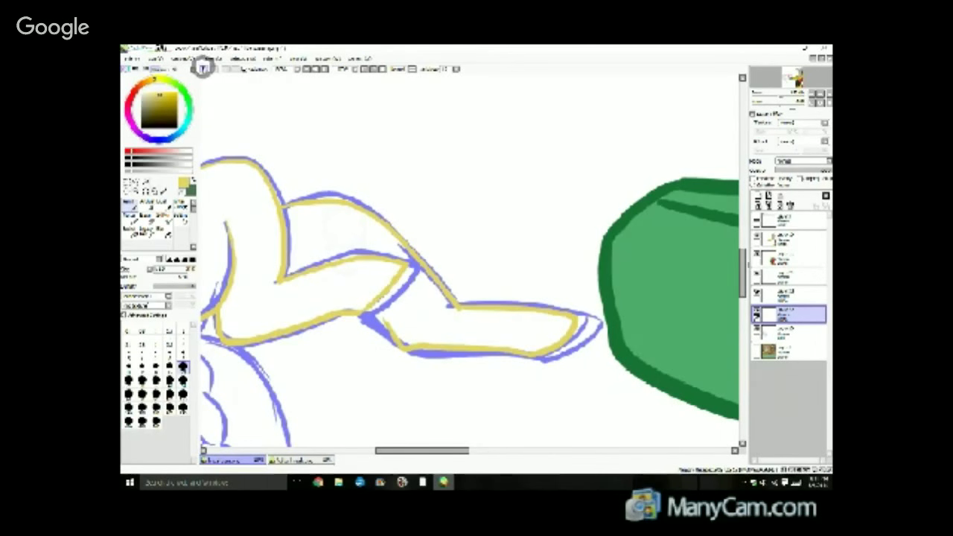
{"action": "left_click", "coordinate": [203, 68]}
{"action": "mouse_move", "coordinate": [379, 312]}
{"action": "left_mouse_down"}
{"action": "mouse_move", "coordinate": [435, 352]}
{"action": "mouse_move", "coordinate": [424, 347]}
{"action": "mouse_move", "coordinate": [548, 359]}
{"action": "left_mouse_up"}
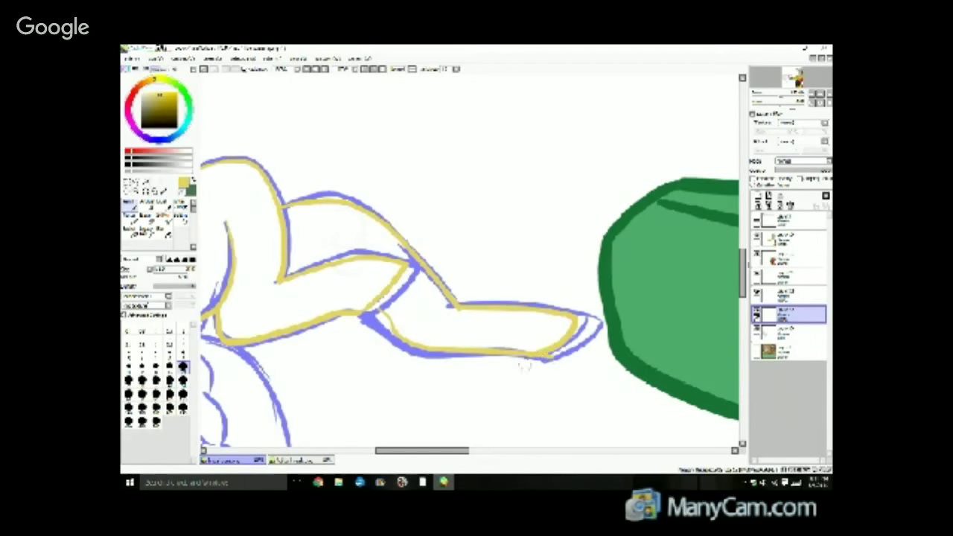
{"action": "left_click", "coordinate": [204, 68]}
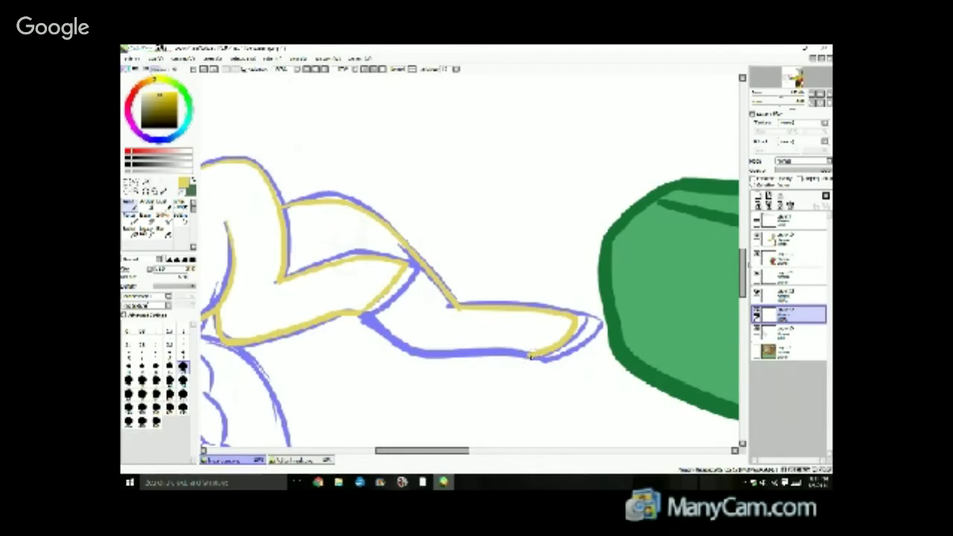
{"action": "mouse_move", "coordinate": [525, 353]}
{"action": "left_mouse_down"}
{"action": "mouse_move", "coordinate": [428, 347]}
{"action": "mouse_move", "coordinate": [393, 307]}
{"action": "left_mouse_up"}
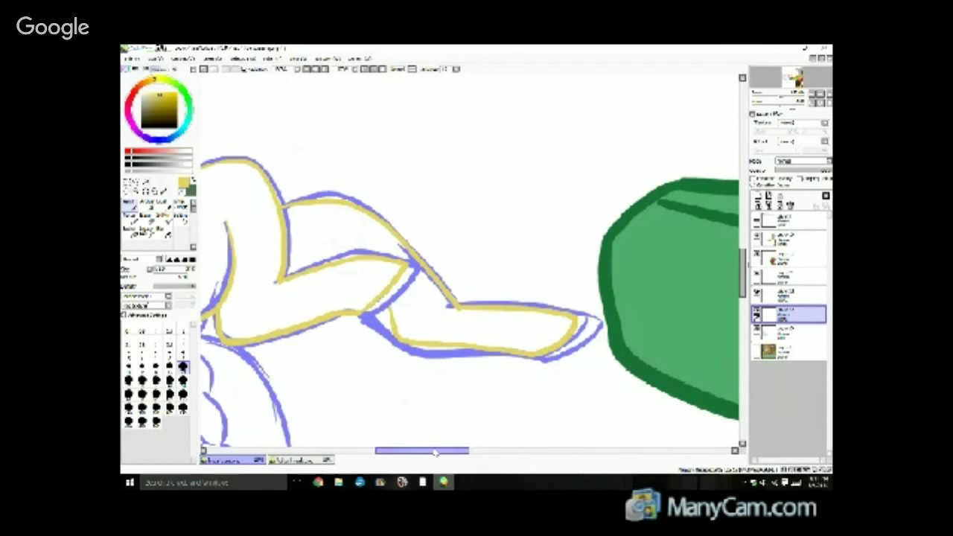
Look over the reclining pony's traced outlines from the legs up to the head.
{"action": "left_click_drag", "start_coordinate": [432, 450], "coordinate": [406, 450]}
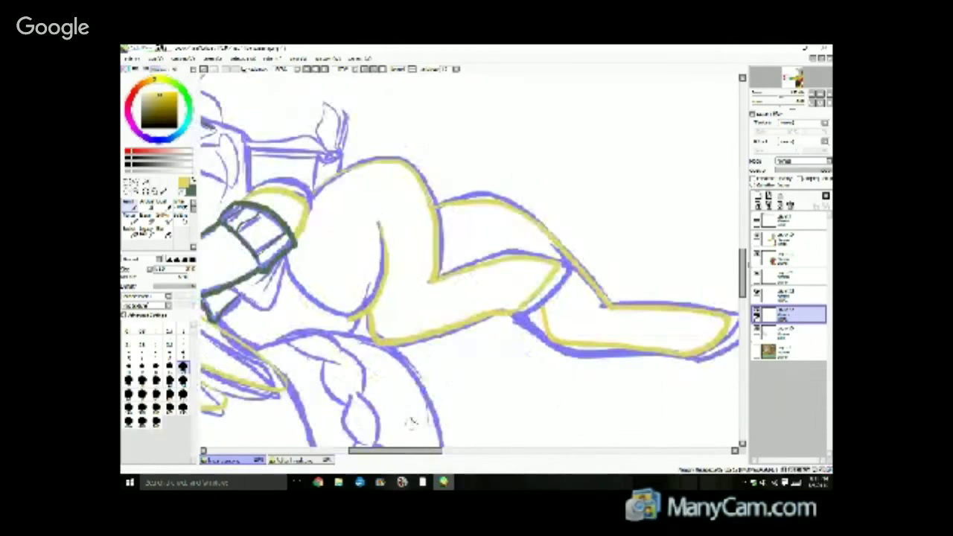
{"action": "scroll", "coordinate": [413, 419], "scroll_direction": "down", "scroll_amount": 4}
{"action": "scroll", "coordinate": [416, 421], "scroll_direction": "up", "scroll_amount": 4}
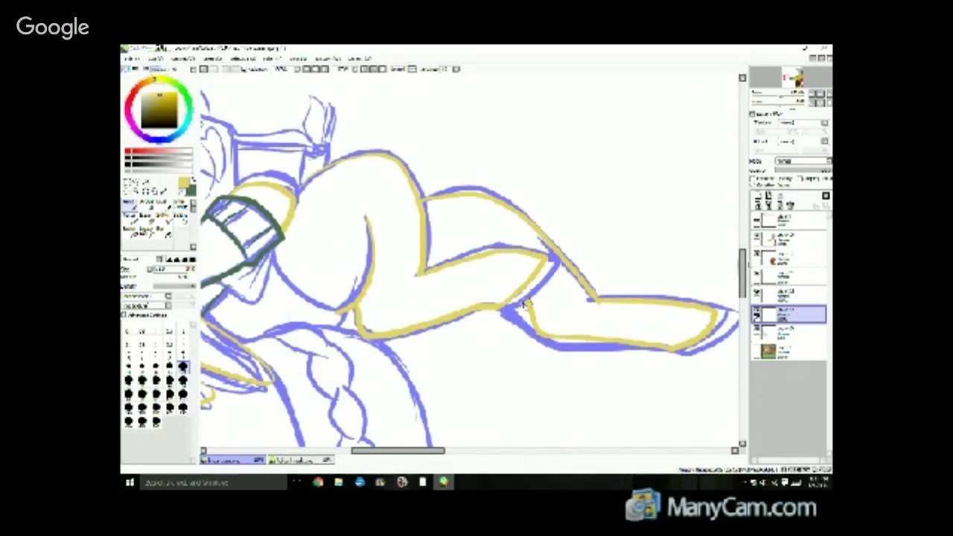
{"action": "left_click_drag", "start_coordinate": [399, 451], "coordinate": [372, 451]}
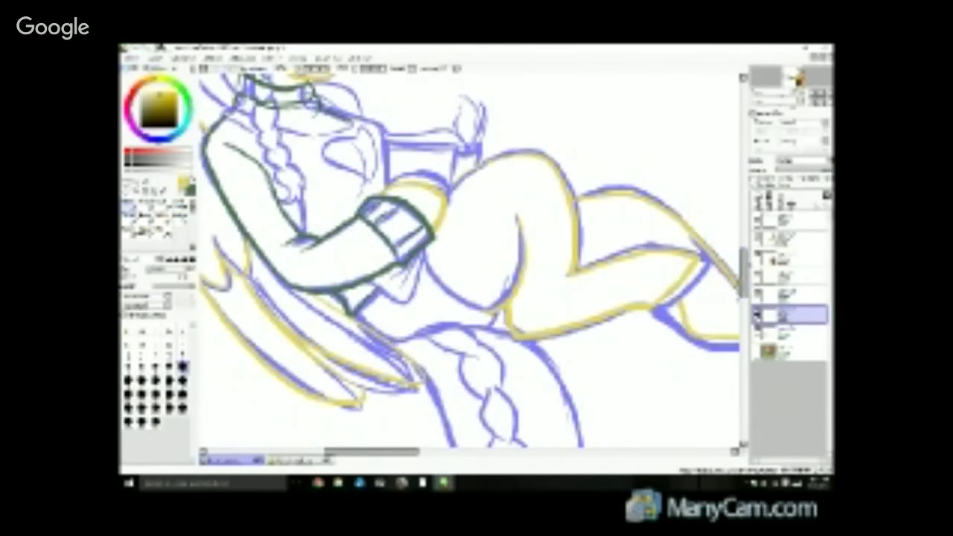
{"action": "left_click_drag", "start_coordinate": [743, 280], "coordinate": [743, 261]}
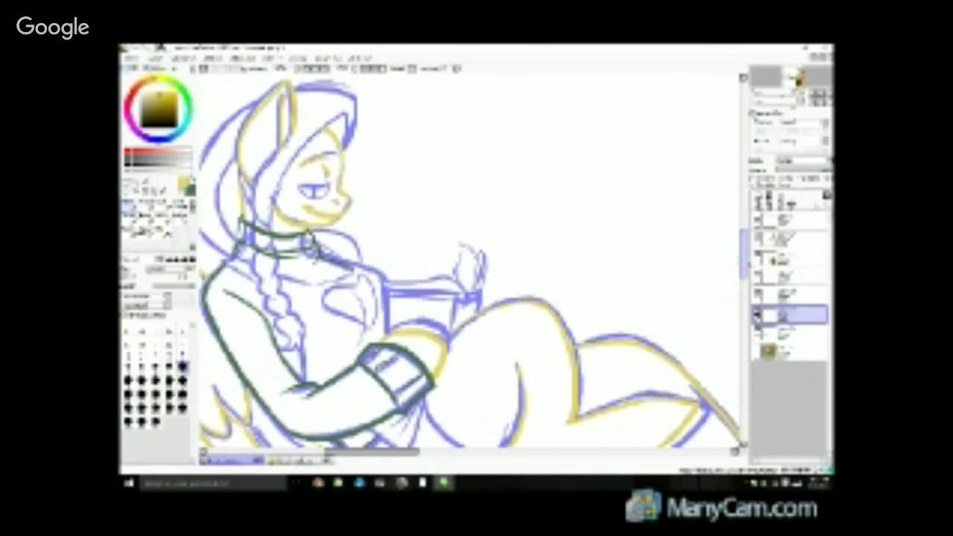
{"action": "scroll", "coordinate": [469, 261], "scroll_direction": "down", "scroll_amount": 1}
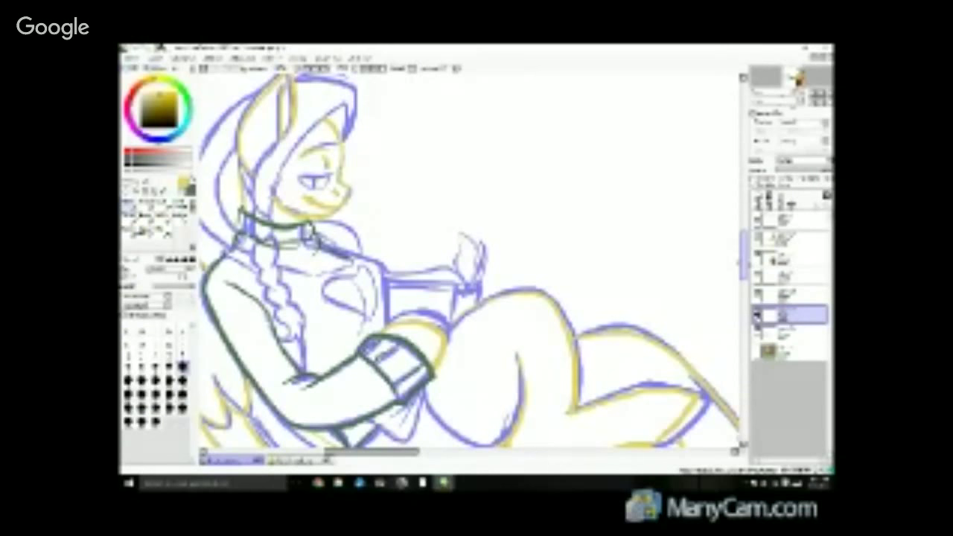
{"action": "scroll", "coordinate": [469, 261], "scroll_direction": "up", "scroll_amount": 3}
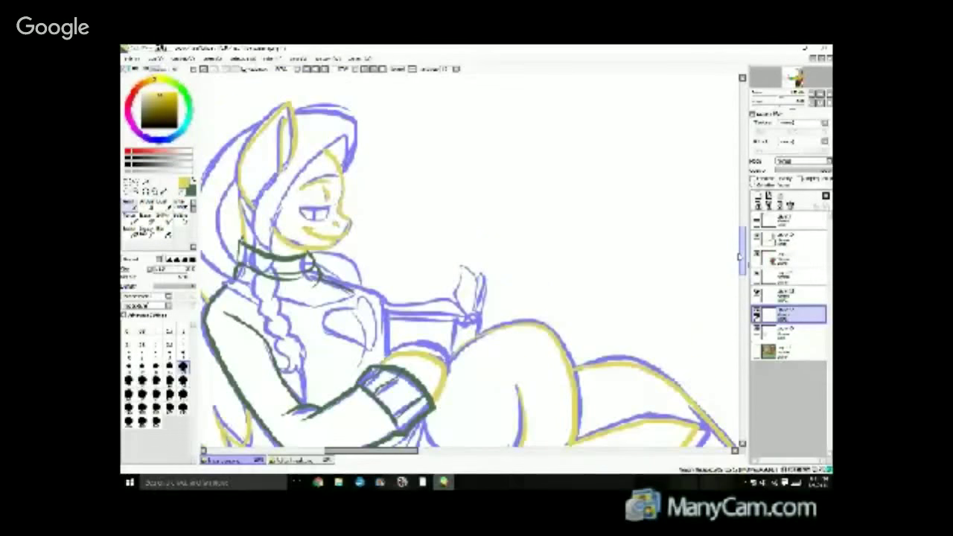
{"action": "scroll", "coordinate": [470, 271], "scroll_direction": "up", "scroll_amount": 5}
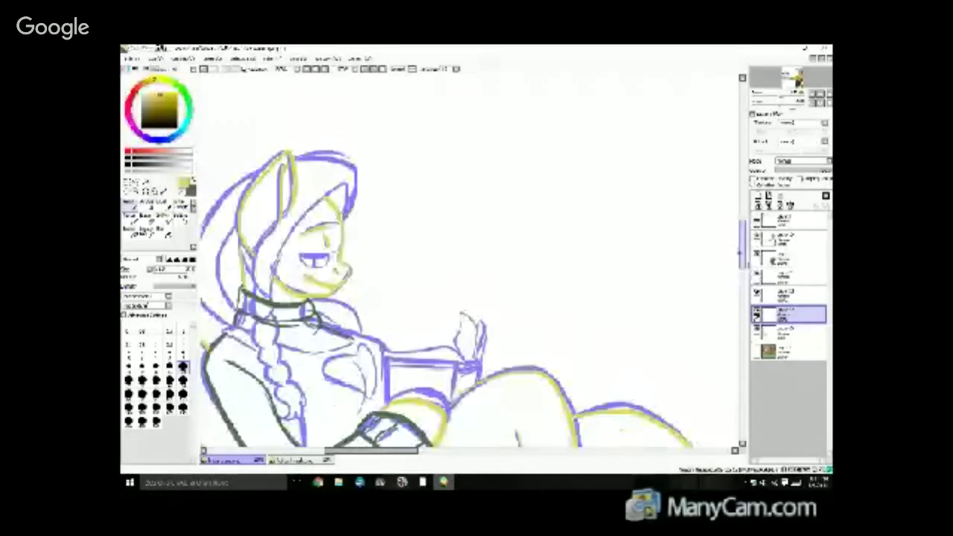
{"action": "left_click_drag", "start_coordinate": [741, 254], "coordinate": [743, 286]}
Select the layer above the leg outlines and sample grey from the coloured comic page for the pen.
{"action": "left_click", "coordinate": [770, 277]}
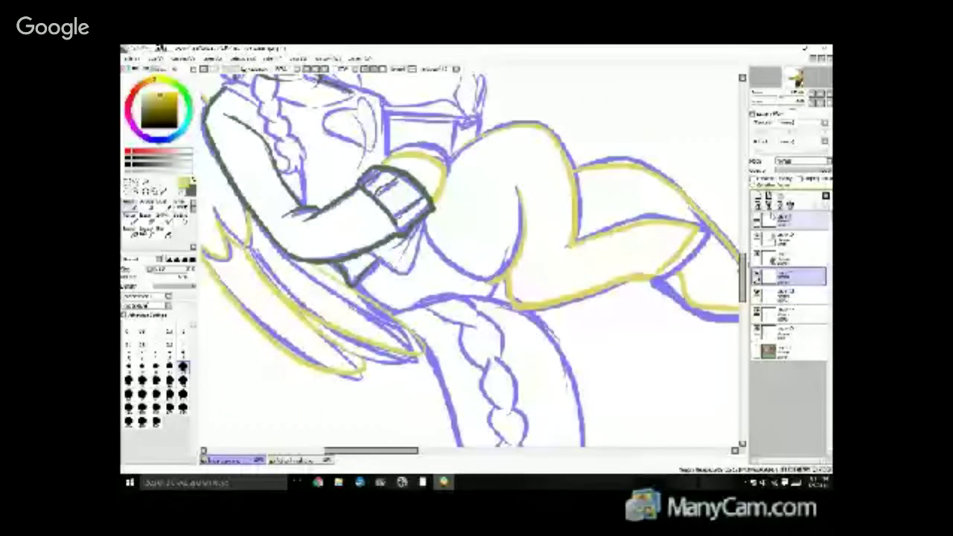
{"action": "left_click", "coordinate": [295, 459]}
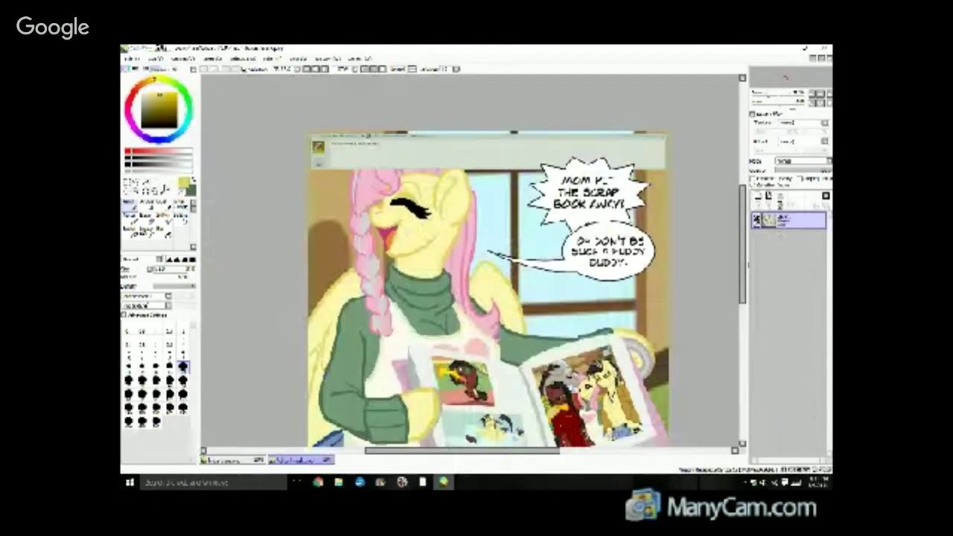
{"action": "left_click", "coordinate": [165, 191]}
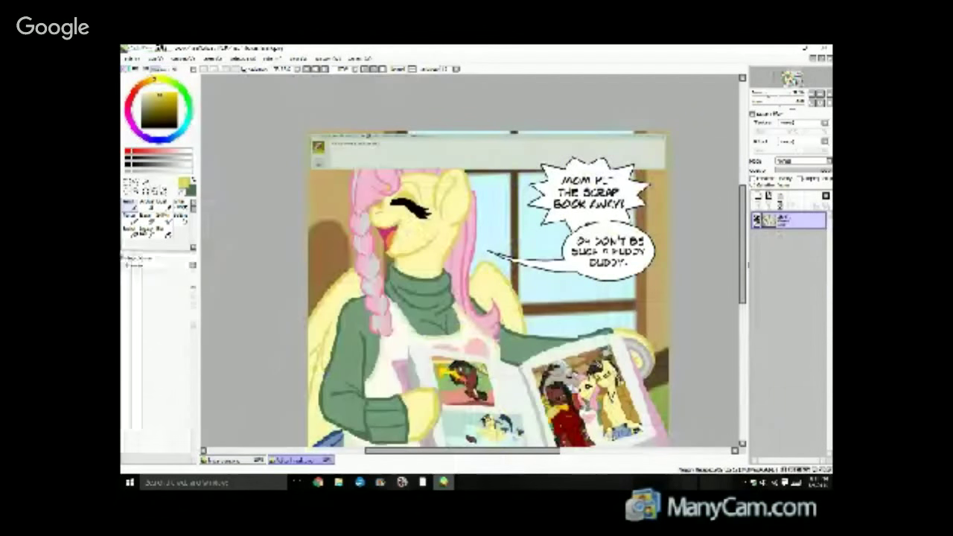
{"action": "left_click", "coordinate": [423, 384]}
{"action": "left_click", "coordinate": [216, 462]}
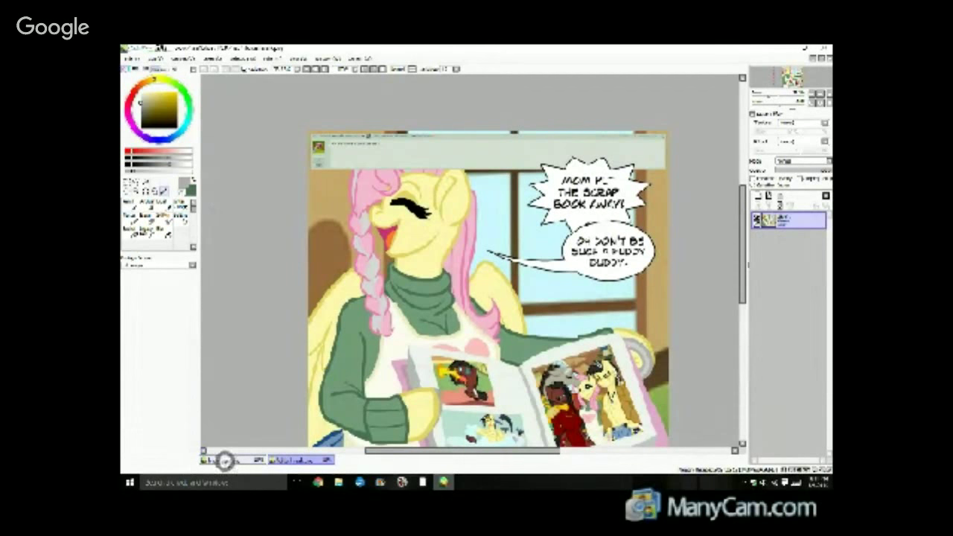
{"action": "key", "text": "n"}
Draw a curved grey line over the blue sketch line below the near knee.
{"action": "left_click_drag", "start_coordinate": [416, 452], "coordinate": [463, 451]}
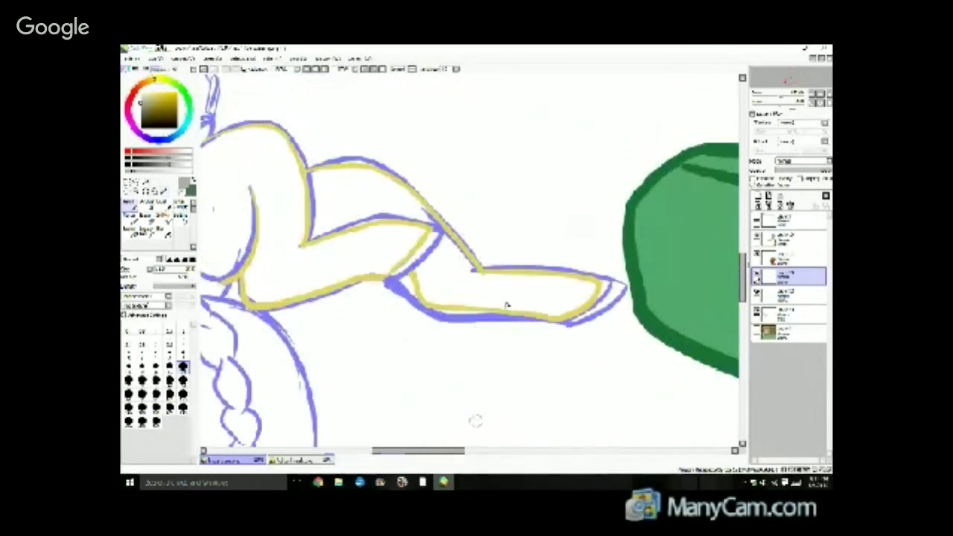
{"action": "left_click_drag", "start_coordinate": [434, 231], "coordinate": [395, 277]}
{"action": "left_click", "coordinate": [202, 68]}
{"action": "left_click_drag", "start_coordinate": [439, 233], "coordinate": [392, 280]}
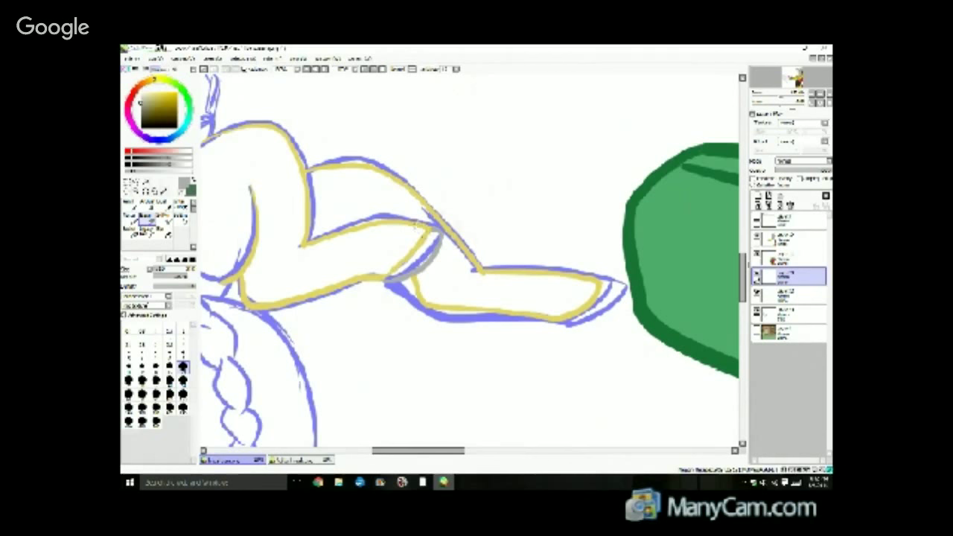
{"action": "left_click", "coordinate": [790, 295]}
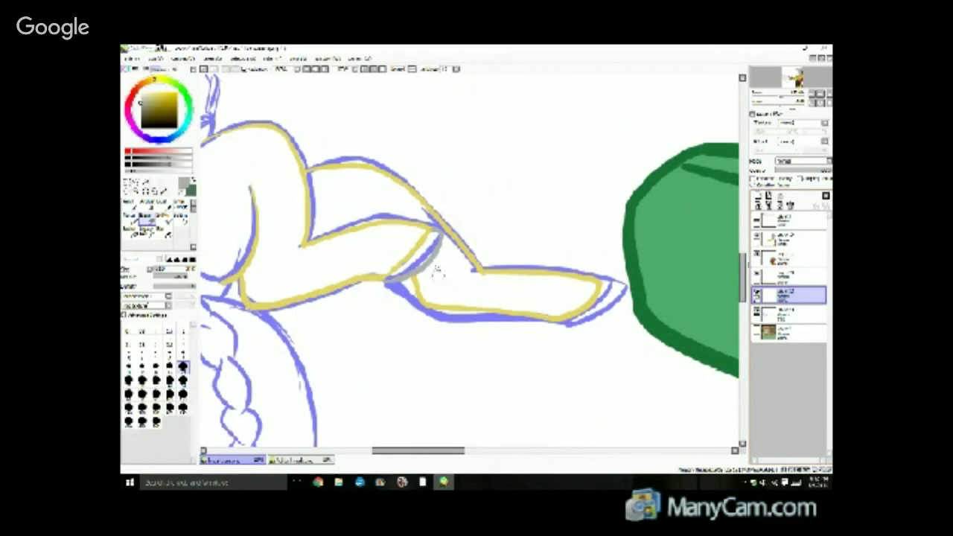
{"action": "left_click", "coordinate": [170, 367]}
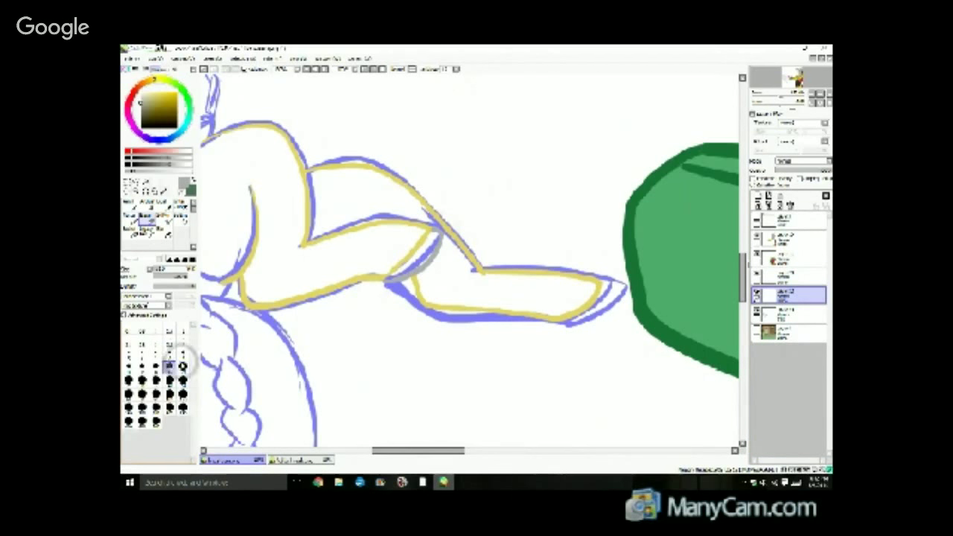
{"action": "left_click_drag", "start_coordinate": [401, 282], "coordinate": [430, 255]}
{"action": "key", "text": "ctrl+z"}
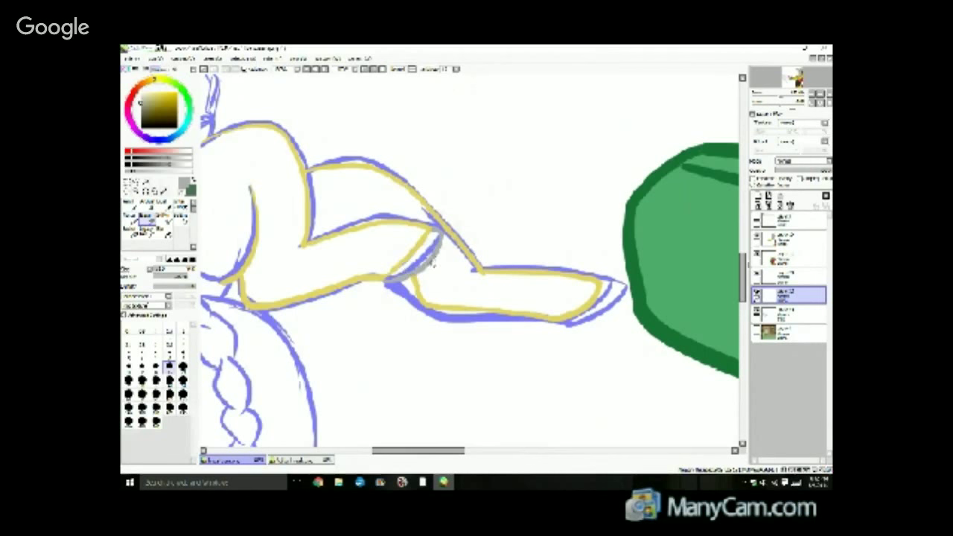
{"action": "left_click", "coordinate": [182, 367]}
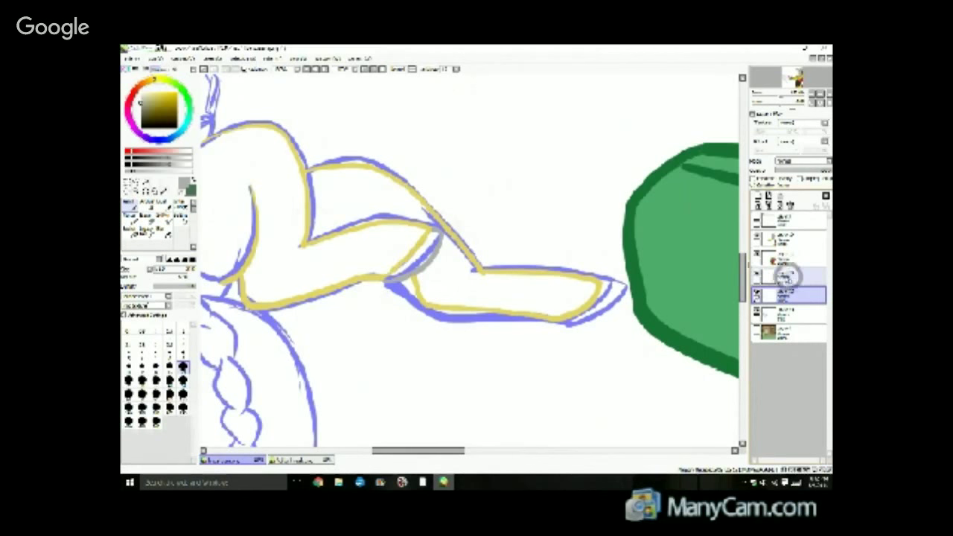
Draw a curved grey line around the end of the far foot on the grey line layer, and erase its overshoot.
{"action": "left_click", "coordinate": [768, 276]}
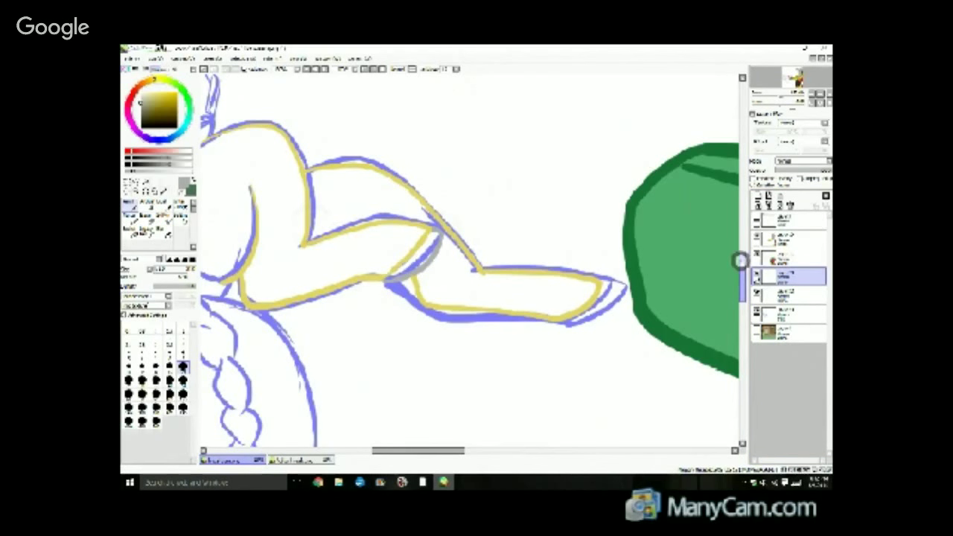
{"action": "left_click_drag", "start_coordinate": [742, 263], "coordinate": [742, 250]}
{"action": "scroll", "coordinate": [697, 276], "scroll_direction": "down", "scroll_amount": 2}
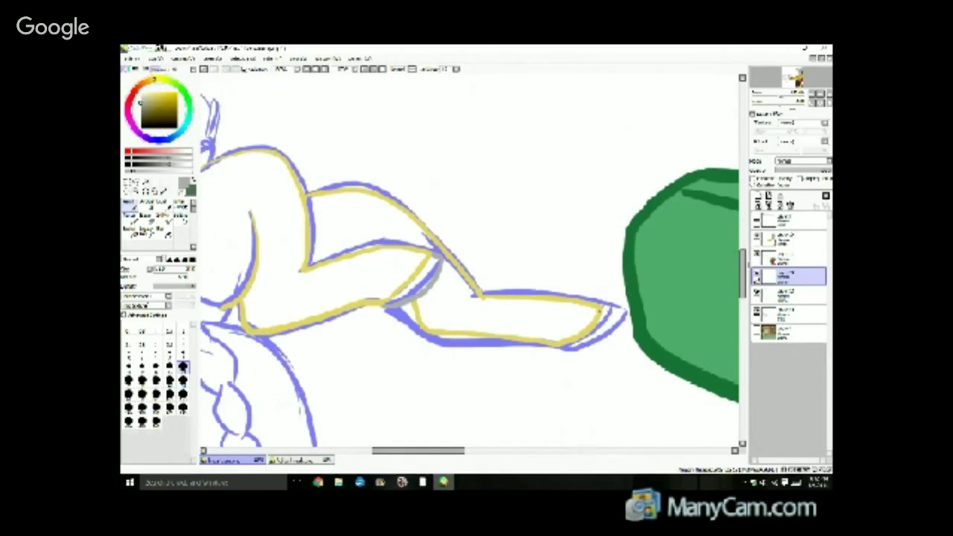
{"action": "mouse_move", "coordinate": [612, 307]}
{"action": "left_mouse_down"}
{"action": "mouse_move", "coordinate": [583, 347]}
{"action": "mouse_move", "coordinate": [555, 346]}
{"action": "left_mouse_up"}
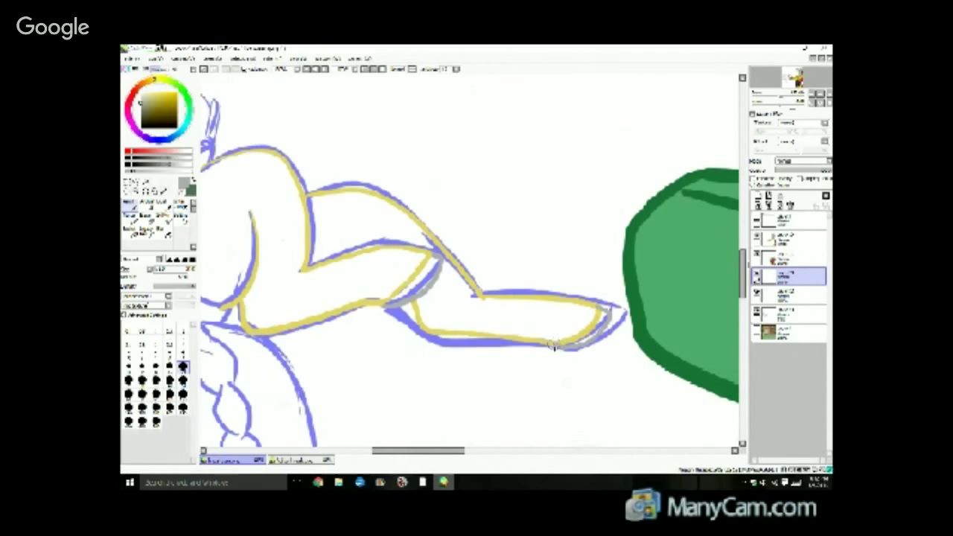
{"action": "left_click", "coordinate": [148, 219]}
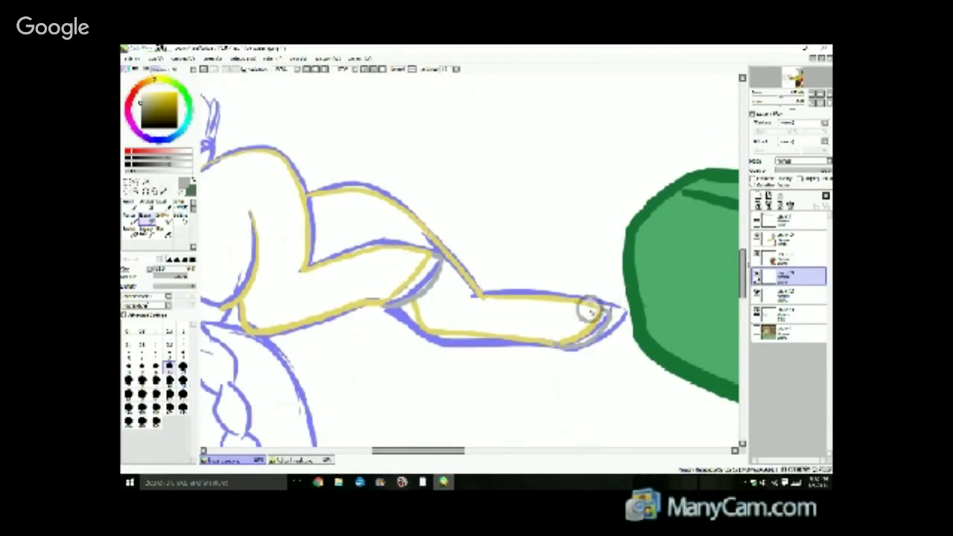
{"action": "left_click_drag", "start_coordinate": [591, 312], "coordinate": [597, 314]}
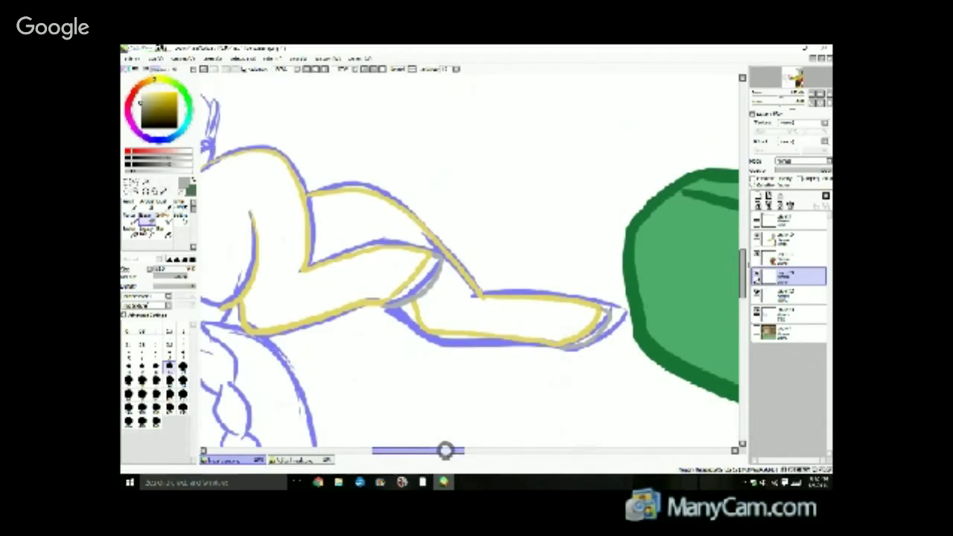
Look over the reclining pony's outlines from the legs to the head and torso.
{"action": "left_click_drag", "start_coordinate": [446, 450], "coordinate": [390, 449]}
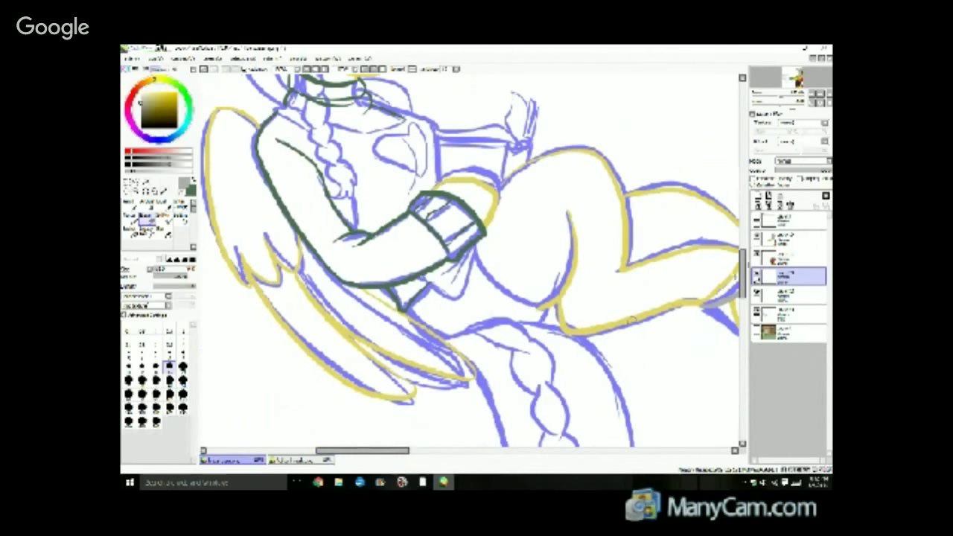
{"action": "mouse_move", "coordinate": [744, 267]}
{"action": "left_mouse_down"}
{"action": "mouse_move", "coordinate": [744, 231]}
{"action": "mouse_move", "coordinate": [739, 267]}
{"action": "mouse_move", "coordinate": [733, 245]}
{"action": "mouse_move", "coordinate": [730, 251]}
{"action": "left_mouse_up"}
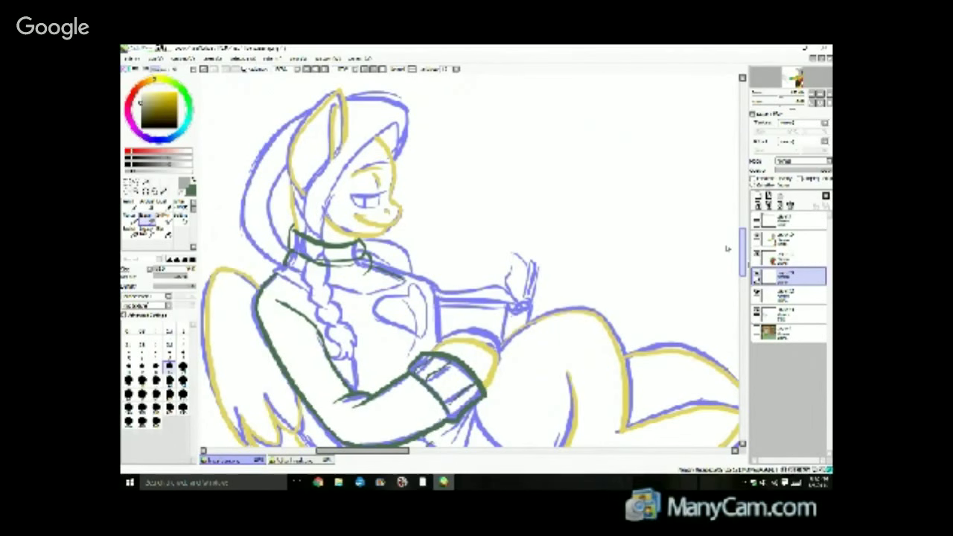
{"action": "left_click_drag", "start_coordinate": [728, 249], "coordinate": [726, 253]}
{"action": "scroll", "coordinate": [726, 254], "scroll_direction": "up", "scroll_amount": 2}
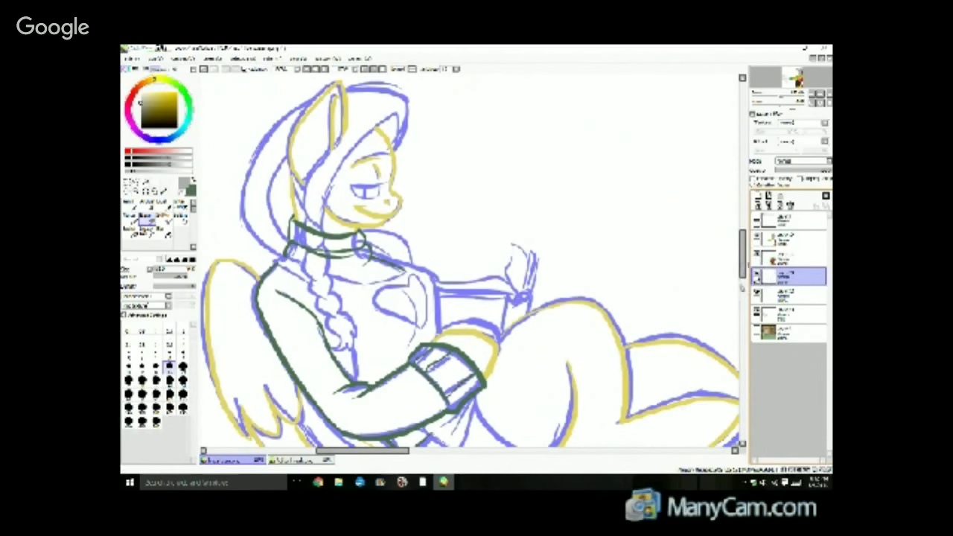
{"action": "left_click", "coordinate": [396, 451]}
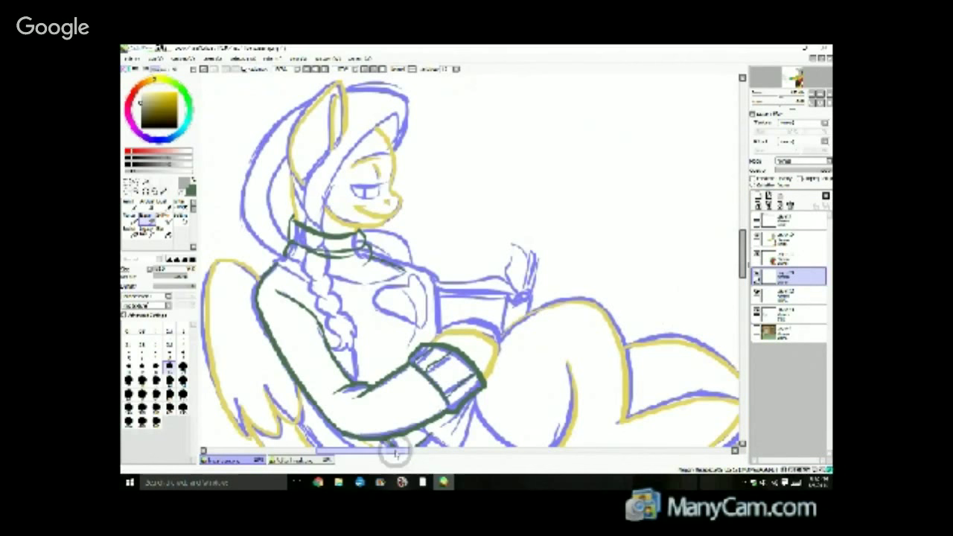
{"action": "mouse_move", "coordinate": [396, 451]}
{"action": "left_mouse_down"}
{"action": "mouse_move", "coordinate": [386, 457]}
{"action": "mouse_move", "coordinate": [403, 466]}
{"action": "left_mouse_up"}
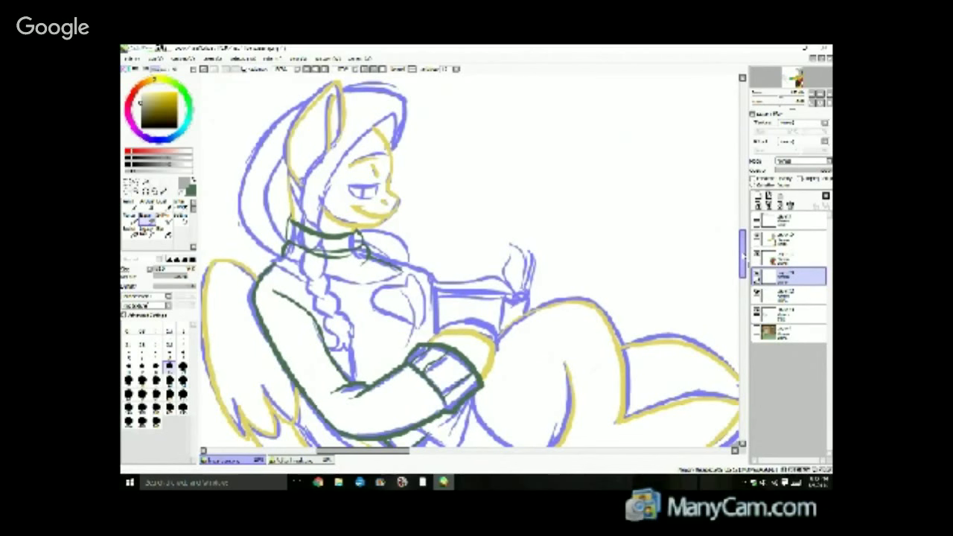
{"action": "left_click", "coordinate": [742, 254]}
{"action": "mouse_move", "coordinate": [742, 254]}
{"action": "left_mouse_down"}
{"action": "mouse_move", "coordinate": [742, 284]}
{"action": "mouse_move", "coordinate": [733, 247]}
{"action": "mouse_move", "coordinate": [727, 268]}
{"action": "left_mouse_up"}
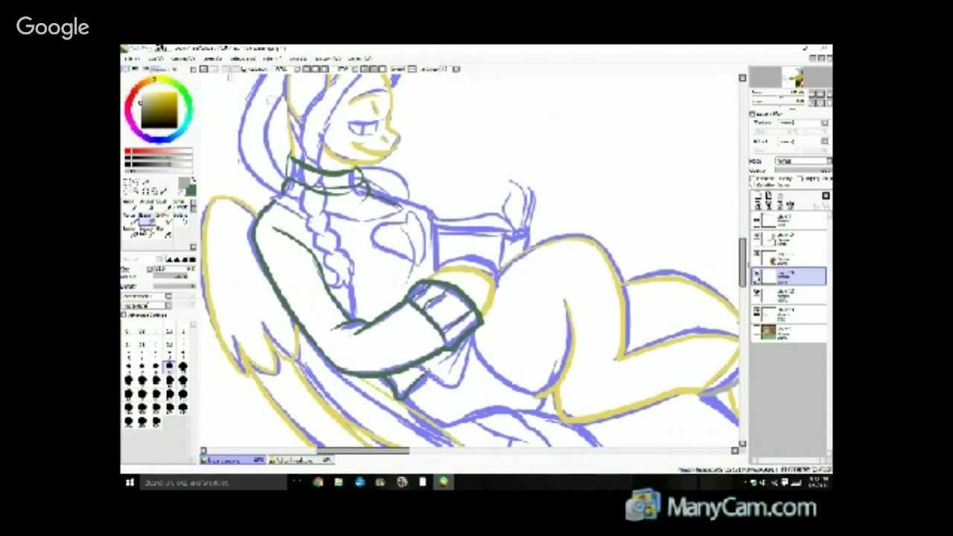
Undo the last stroke and draw a curved grey line along the blue sketch line above the cuffed hand.
{"action": "left_click", "coordinate": [204, 69]}
{"action": "left_click", "coordinate": [132, 204]}
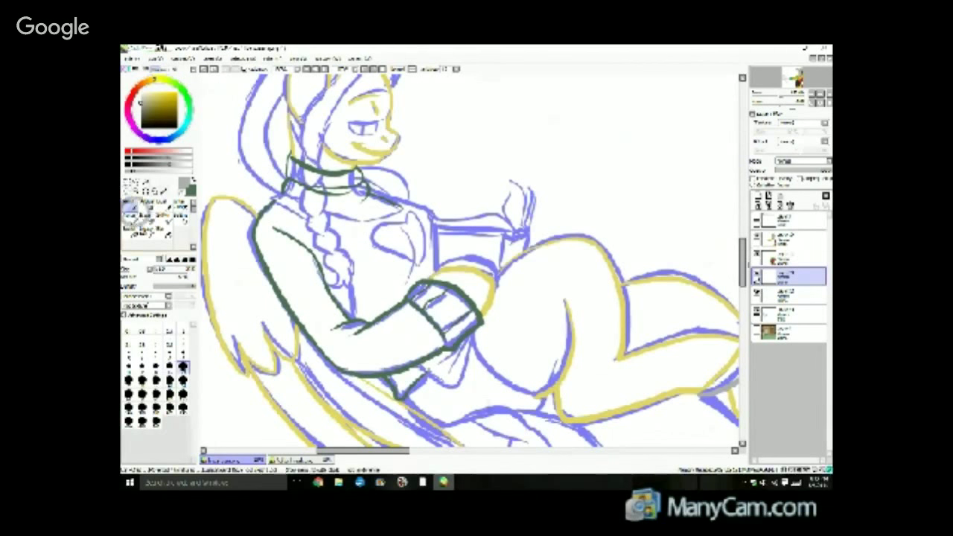
{"action": "left_click_drag", "start_coordinate": [396, 452], "coordinate": [362, 450]}
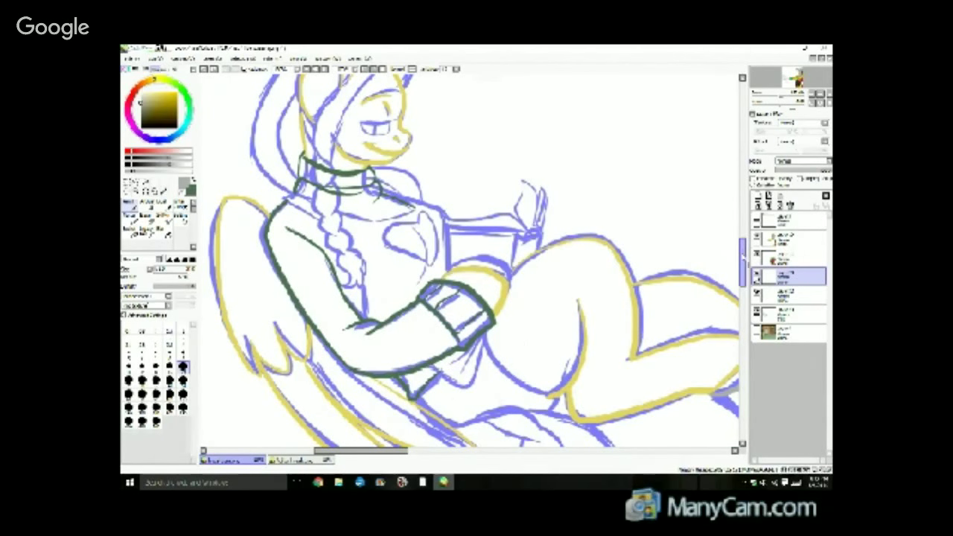
{"action": "left_click_drag", "start_coordinate": [742, 258], "coordinate": [720, 250]}
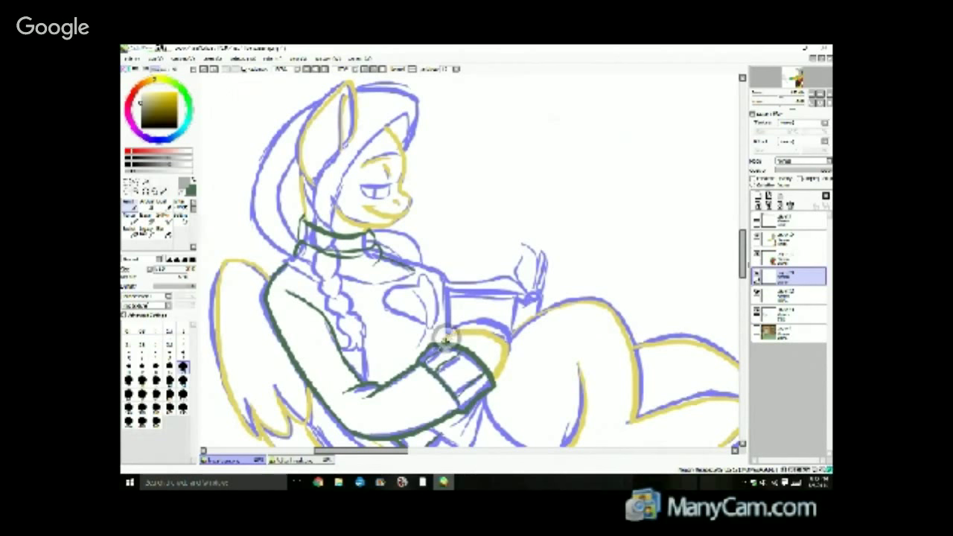
{"action": "left_click_drag", "start_coordinate": [464, 324], "coordinate": [503, 332]}
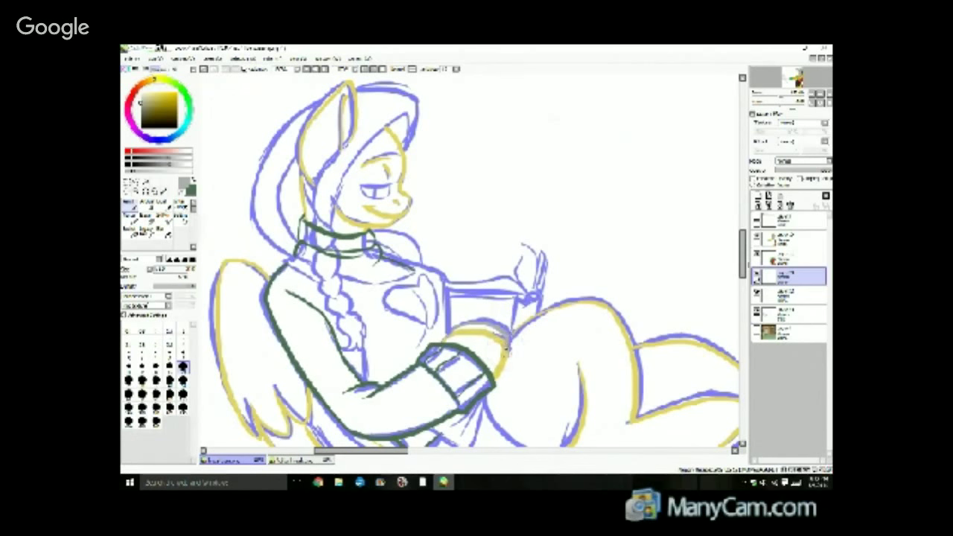
{"action": "left_click", "coordinate": [146, 221]}
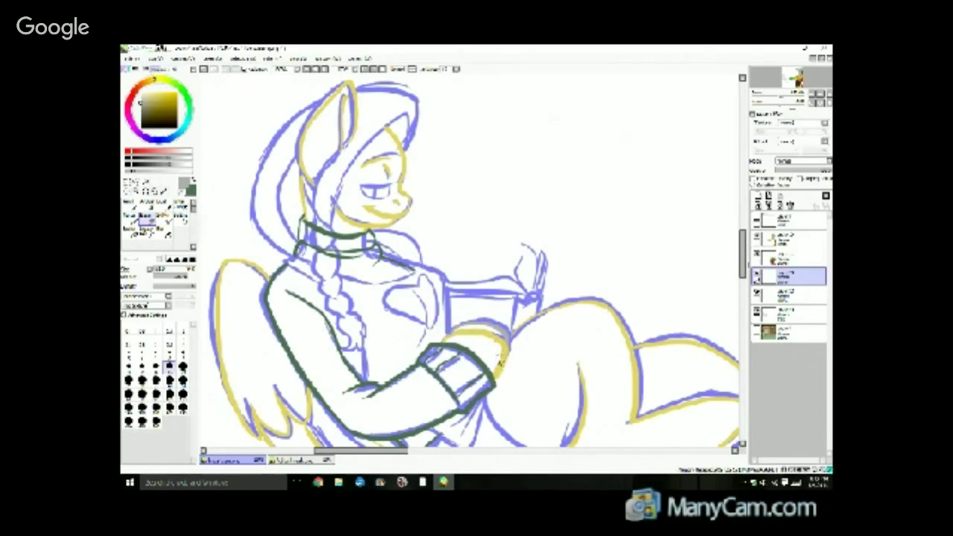
Select the layer below the grey lines and sample yellow from the wing outline for the pen.
{"action": "left_click", "coordinate": [782, 295]}
{"action": "left_click", "coordinate": [163, 192]}
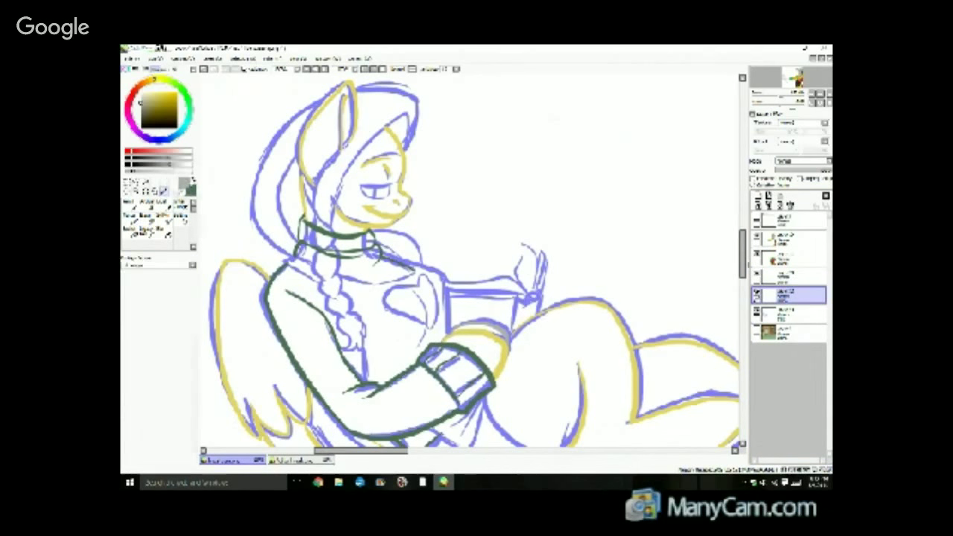
{"action": "left_click", "coordinate": [194, 181]}
{"action": "left_click", "coordinate": [228, 260]}
{"action": "left_click", "coordinate": [129, 206]}
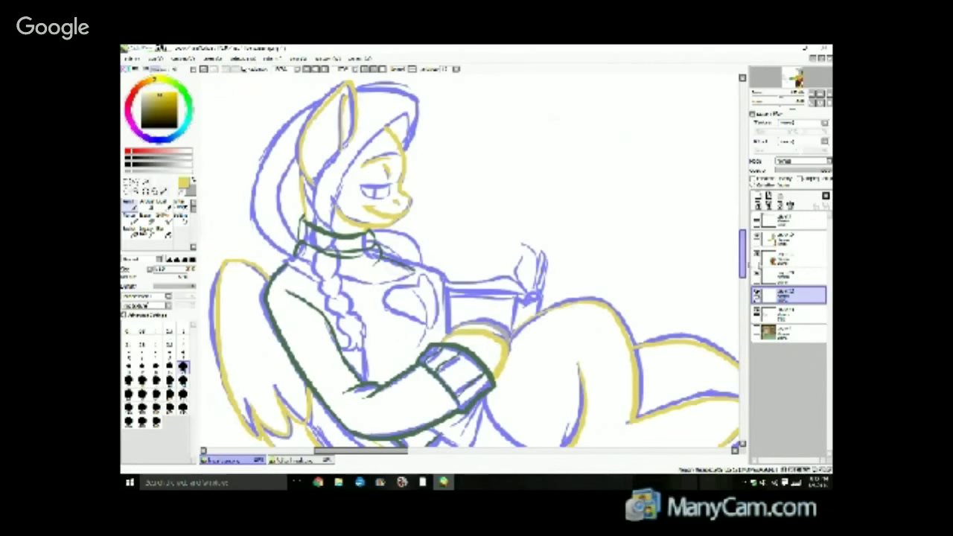
Look over the drawing from the pony's head down to the wing feathers and braided tail.
{"action": "scroll", "coordinate": [740, 244], "scroll_direction": "down", "scroll_amount": 1}
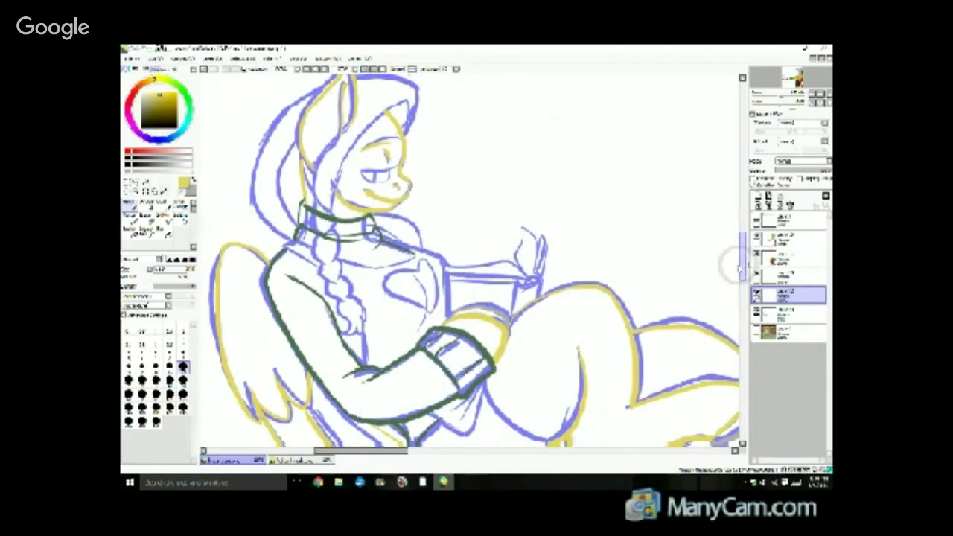
{"action": "left_click_drag", "start_coordinate": [740, 268], "coordinate": [728, 241]}
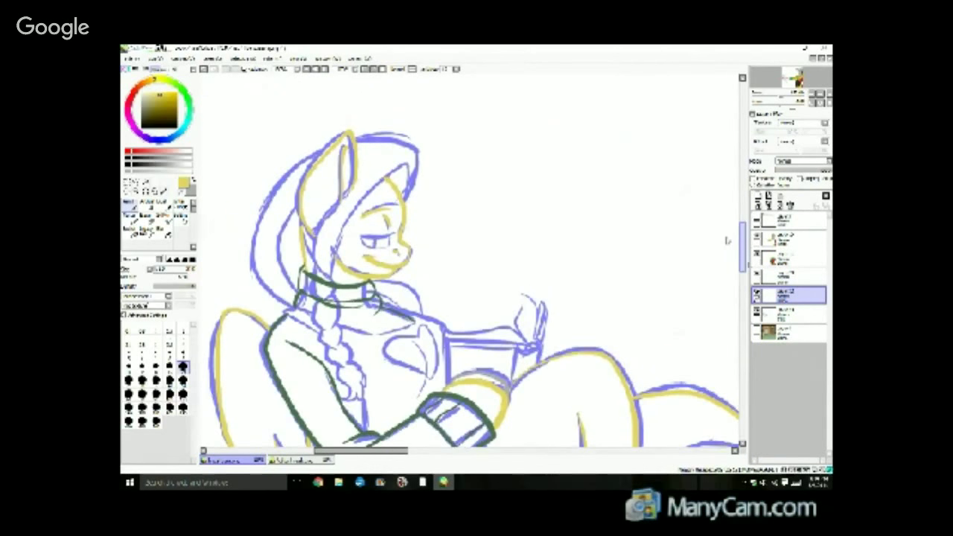
{"action": "scroll", "coordinate": [727, 240], "scroll_direction": "down", "scroll_amount": 9}
{"action": "scroll", "coordinate": [727, 240], "scroll_direction": "up", "scroll_amount": 9}
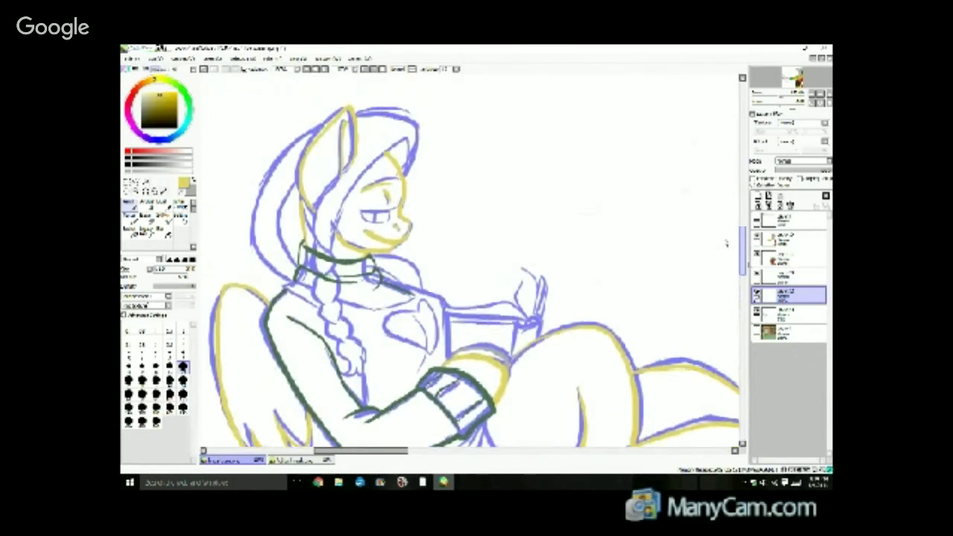
{"action": "left_click_drag", "start_coordinate": [726, 241], "coordinate": [726, 240]}
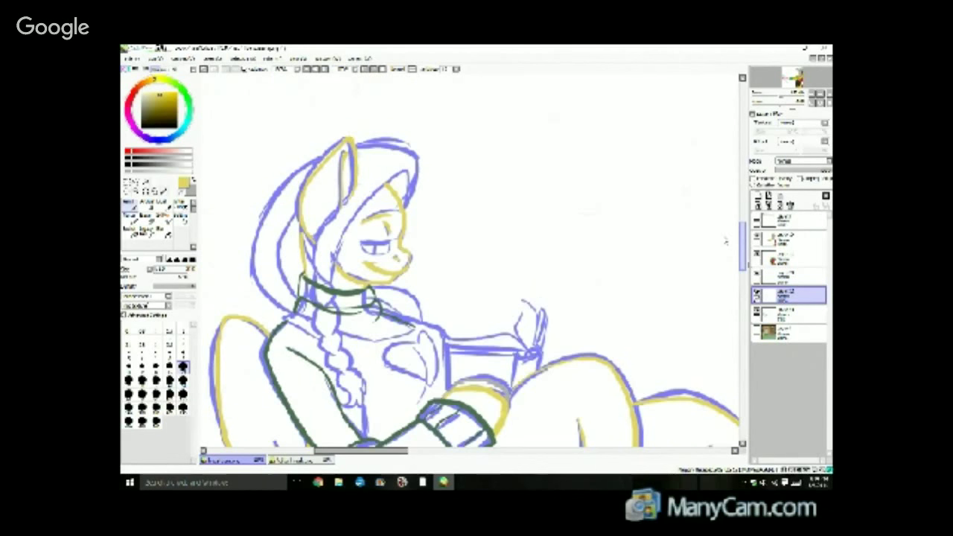
{"action": "scroll", "coordinate": [727, 241], "scroll_direction": "up", "scroll_amount": 1}
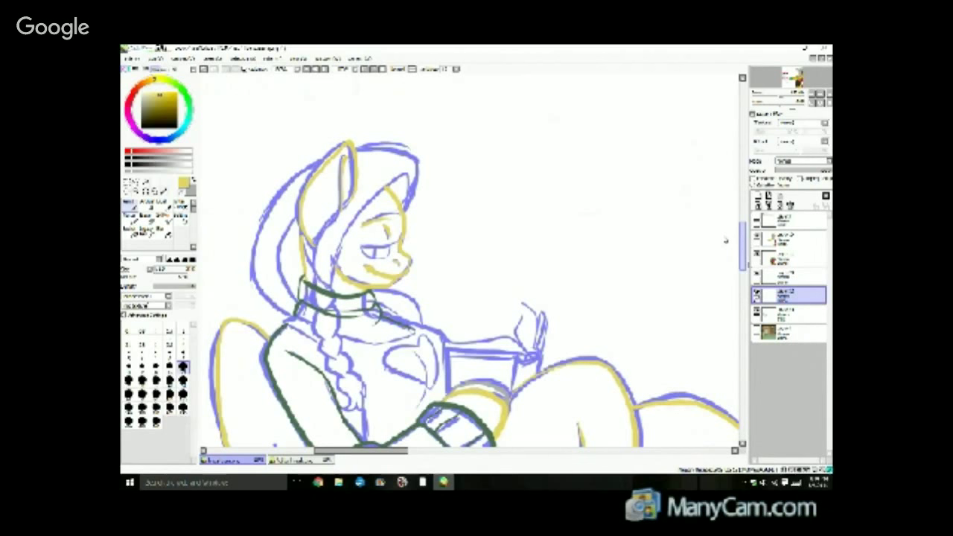
{"action": "scroll", "coordinate": [726, 240], "scroll_direction": "down", "scroll_amount": 10}
{"action": "scroll", "coordinate": [710, 302], "scroll_direction": "up", "scroll_amount": 5}
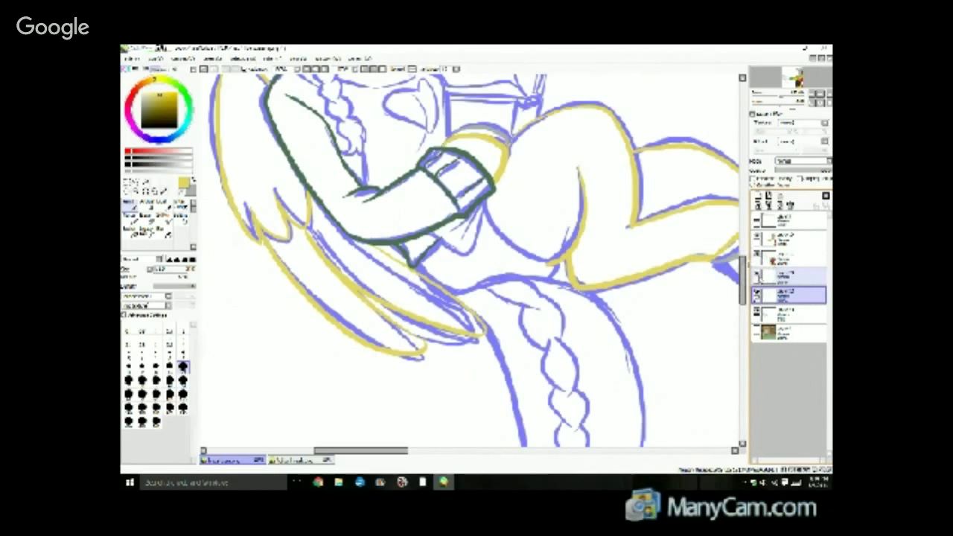
Select the grey line layer and sample pale cream from the coloured comic page for the pen.
{"action": "left_click", "coordinate": [787, 277]}
{"action": "left_click", "coordinate": [769, 205]}
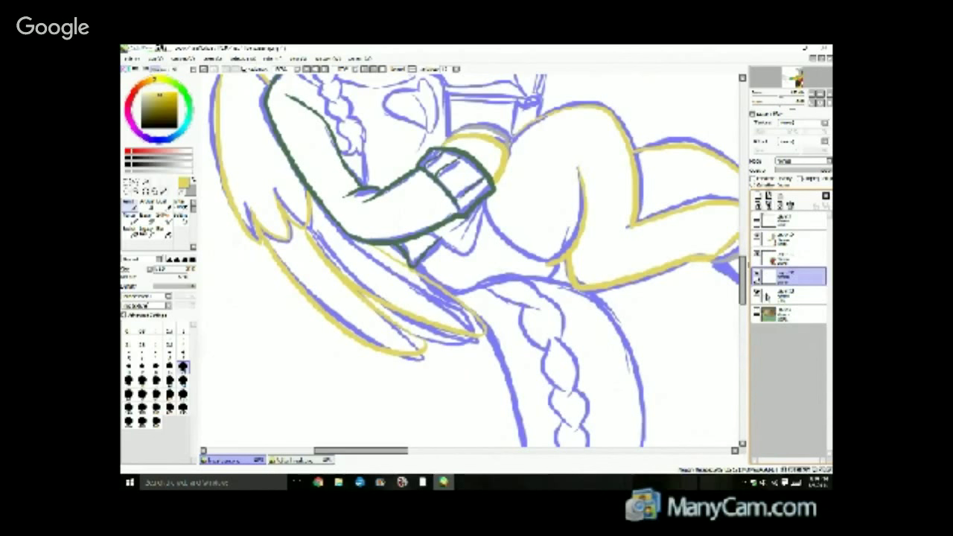
{"action": "key", "text": "ctrl+z"}
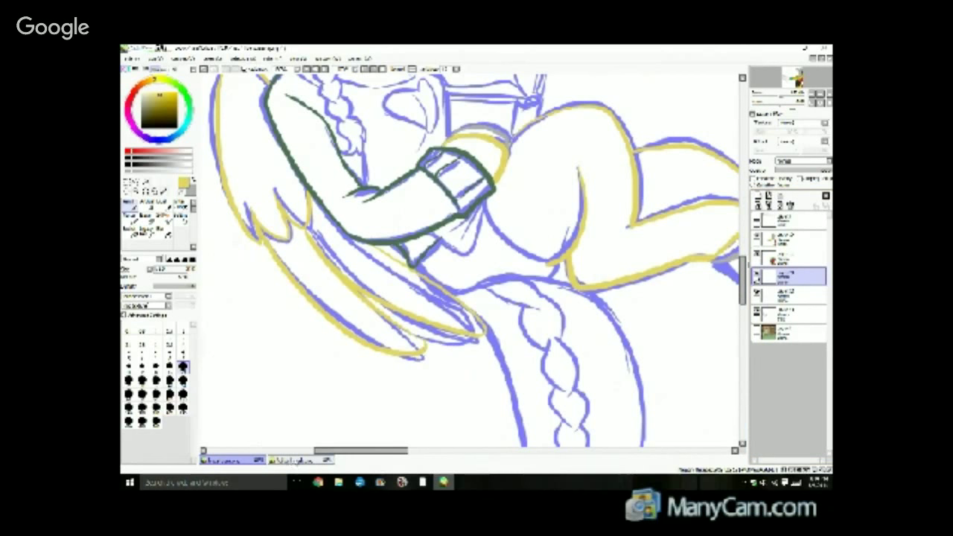
{"action": "left_click", "coordinate": [298, 459]}
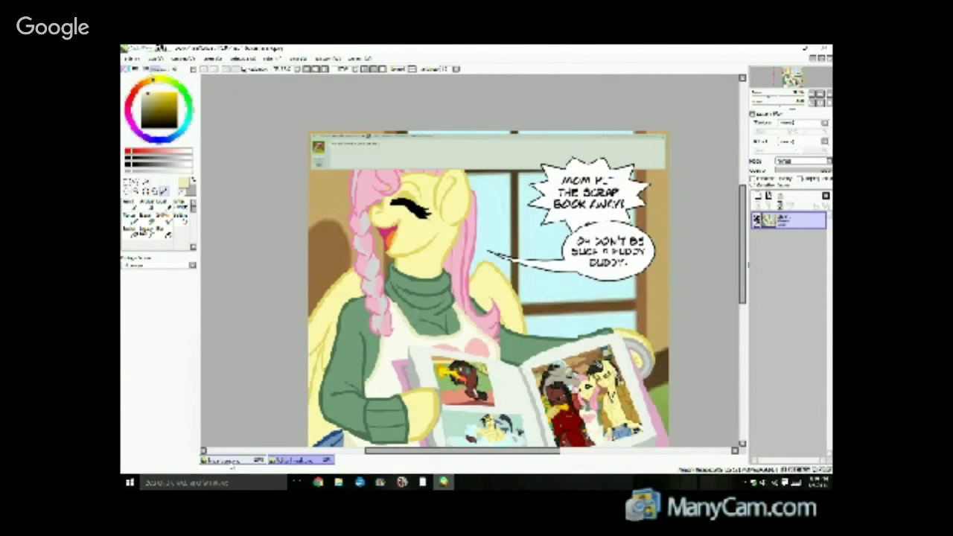
{"action": "left_click", "coordinate": [233, 461]}
{"action": "left_click", "coordinate": [131, 207]}
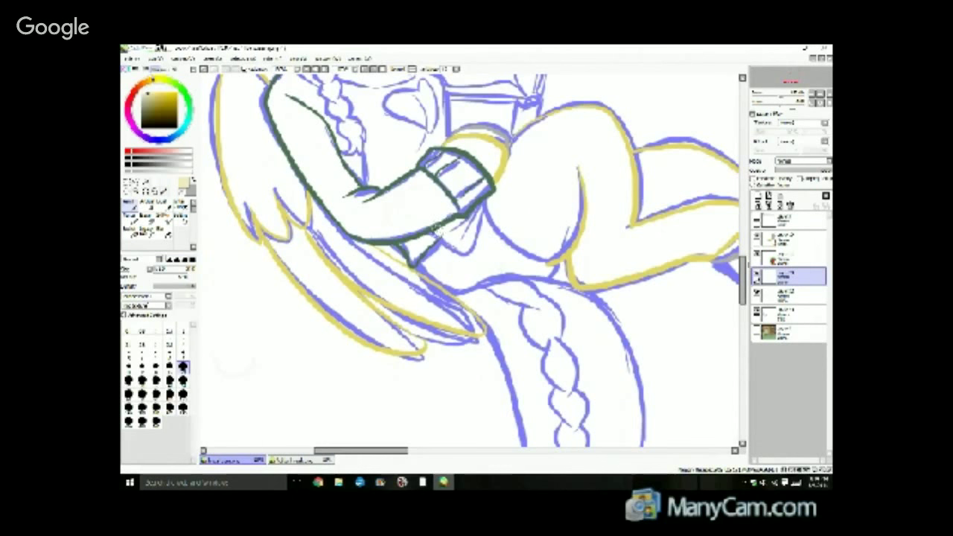
Trace the pointed cloth shape below the sweater cuff with cream lines, and erase the overshoot at the cuff.
{"action": "mouse_move", "coordinate": [437, 230]}
{"action": "left_mouse_down"}
{"action": "mouse_move", "coordinate": [466, 253]}
{"action": "mouse_move", "coordinate": [487, 205]}
{"action": "left_mouse_up"}
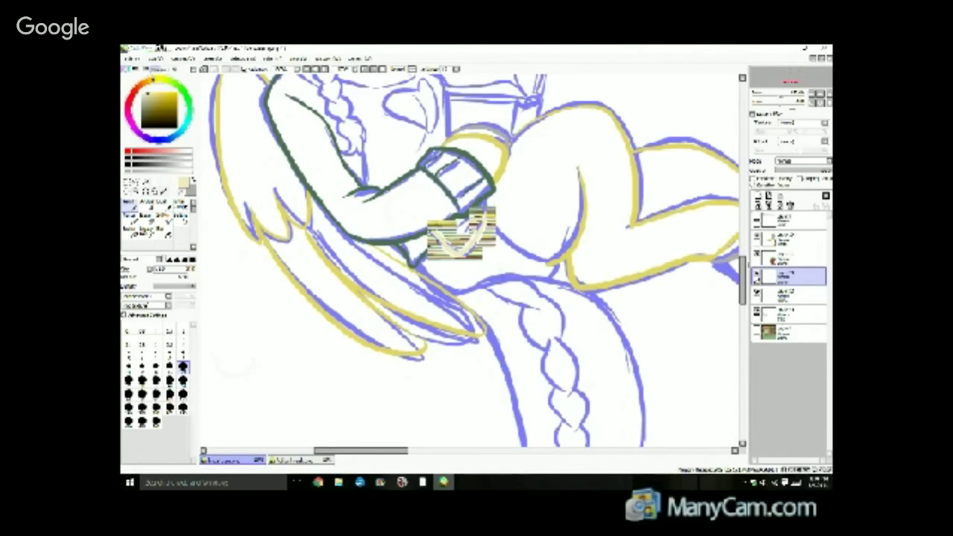
{"action": "mouse_move", "coordinate": [429, 233]}
{"action": "left_mouse_down"}
{"action": "mouse_move", "coordinate": [463, 246]}
{"action": "mouse_move", "coordinate": [491, 193]}
{"action": "mouse_move", "coordinate": [463, 171]}
{"action": "mouse_move", "coordinate": [480, 203]}
{"action": "mouse_move", "coordinate": [482, 193]}
{"action": "mouse_move", "coordinate": [450, 229]}
{"action": "left_mouse_up"}
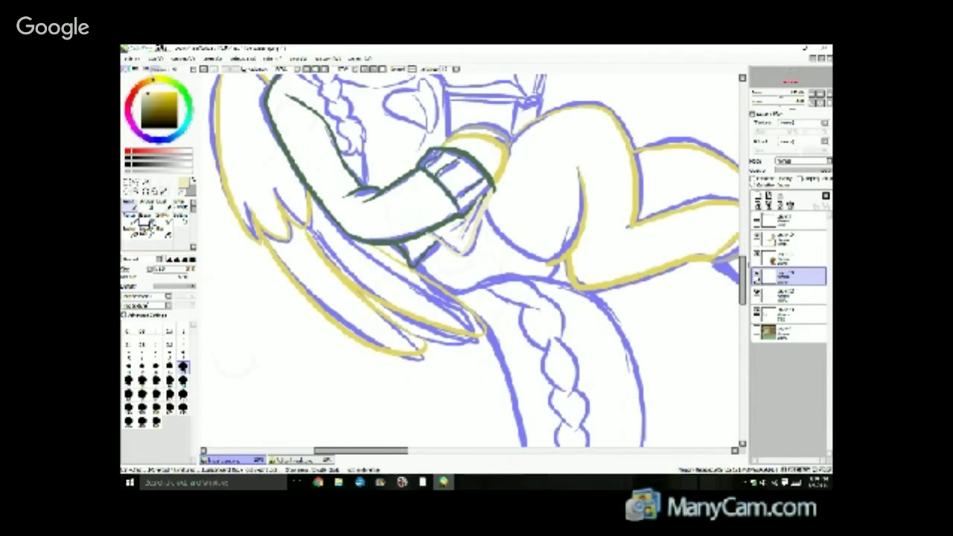
{"action": "left_click", "coordinate": [147, 219]}
{"action": "mouse_move", "coordinate": [484, 197]}
{"action": "left_mouse_down"}
{"action": "mouse_move", "coordinate": [463, 216]}
{"action": "mouse_move", "coordinate": [491, 190]}
{"action": "left_mouse_up"}
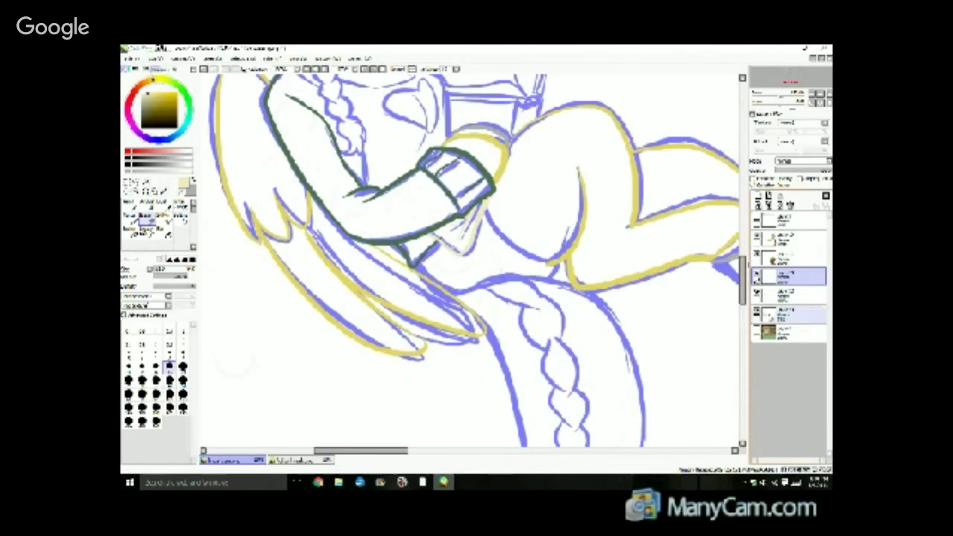
Enlarge the eraser by one preset size, fade the blue sketch lines, and reselect the grey line layer.
{"action": "left_click", "coordinate": [785, 293]}
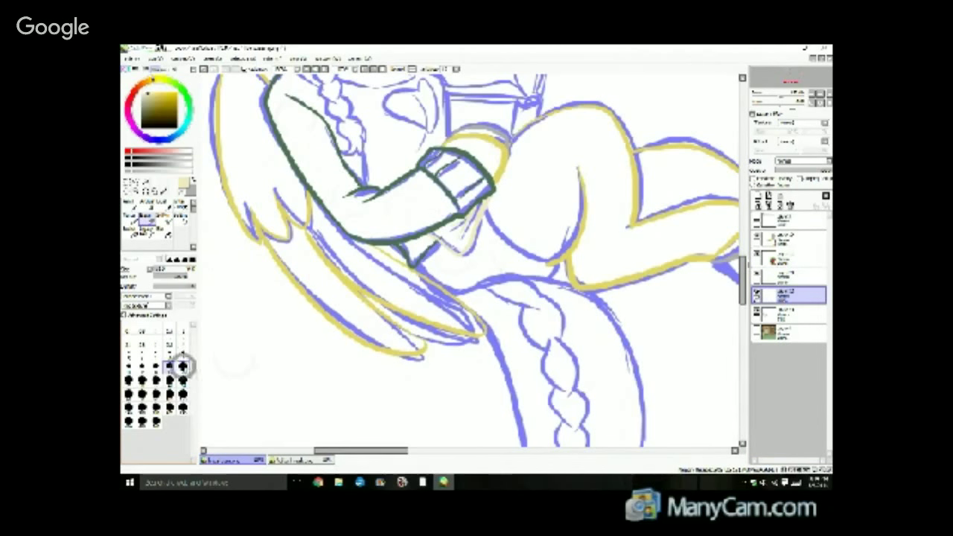
{"action": "left_click", "coordinate": [183, 365]}
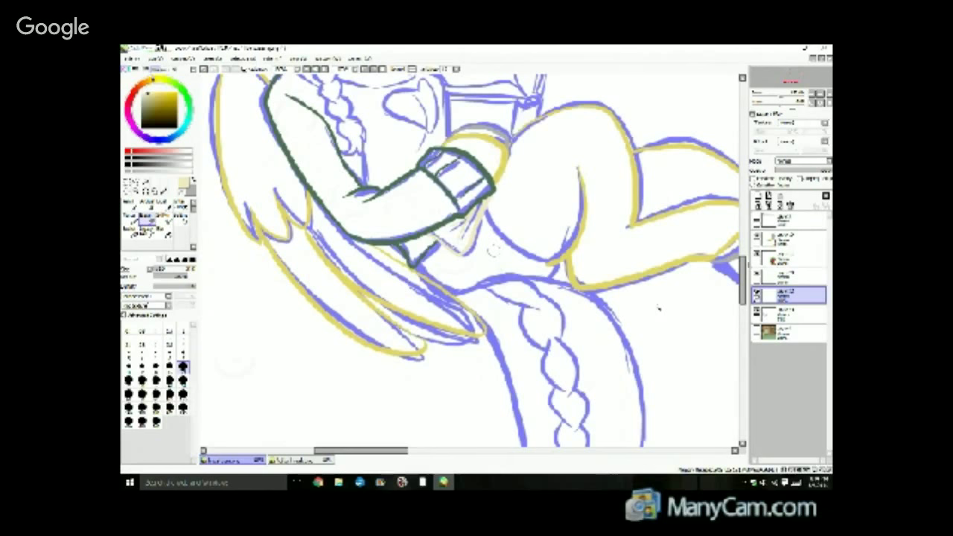
{"action": "left_click", "coordinate": [778, 275]}
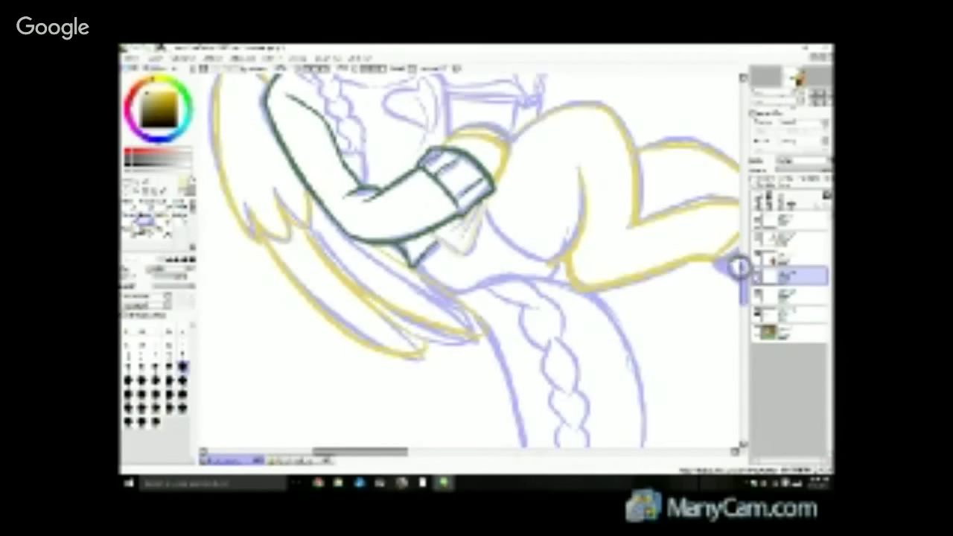
{"action": "left_click_drag", "start_coordinate": [742, 266], "coordinate": [730, 239]}
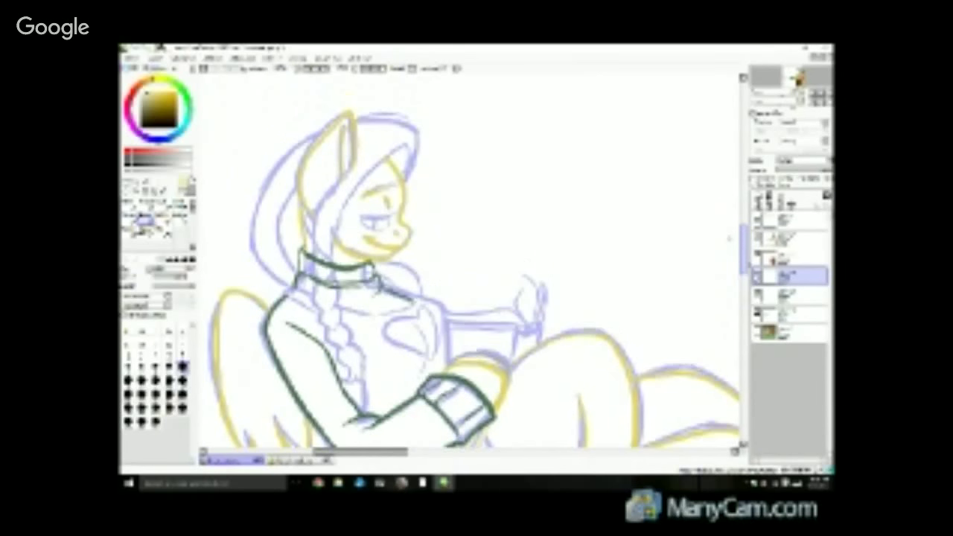
{"action": "scroll", "coordinate": [728, 237], "scroll_direction": "up", "scroll_amount": 4}
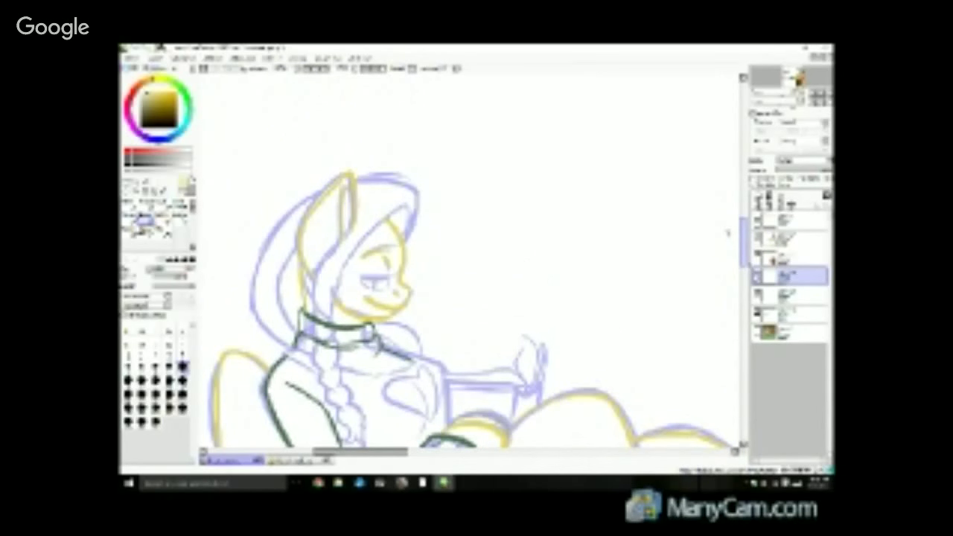
{"action": "scroll", "coordinate": [728, 233], "scroll_direction": "down", "scroll_amount": 6}
{"action": "scroll", "coordinate": [727, 246], "scroll_direction": "up", "scroll_amount": 3}
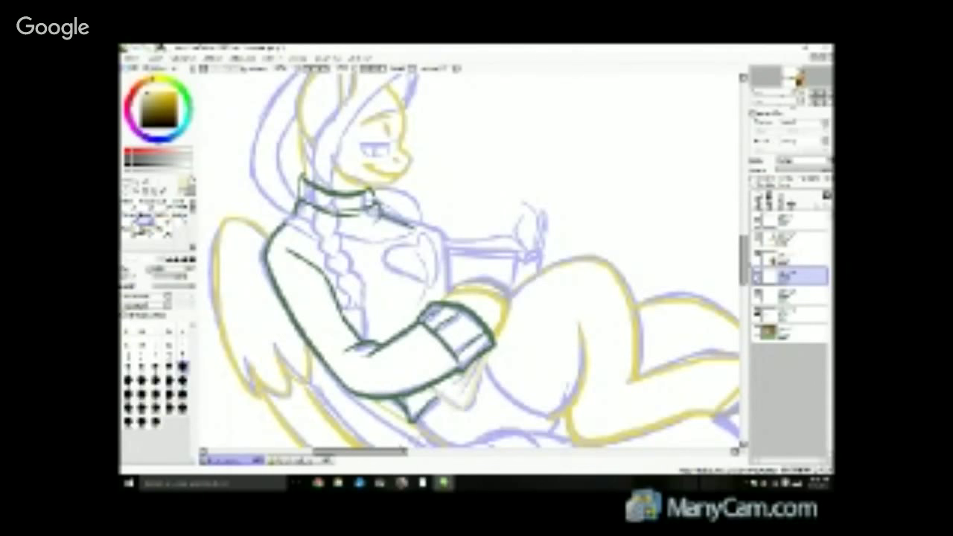
Switch to the browser to check the comic page, the live stream picture and the YouTube broadcast with its chat, then return to PaintTool SAI.
{"action": "mouse_move", "coordinate": [319, 482]}
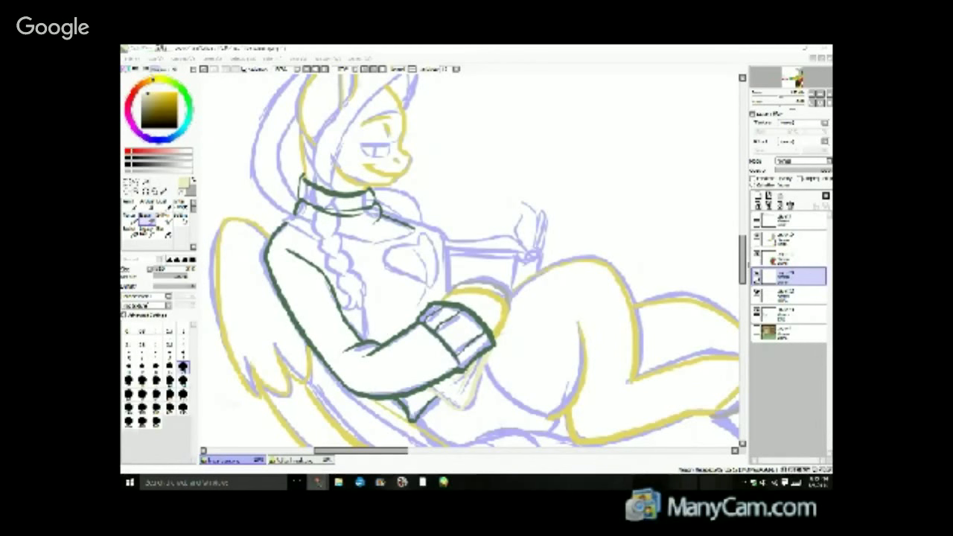
{"action": "left_click", "coordinate": [319, 483]}
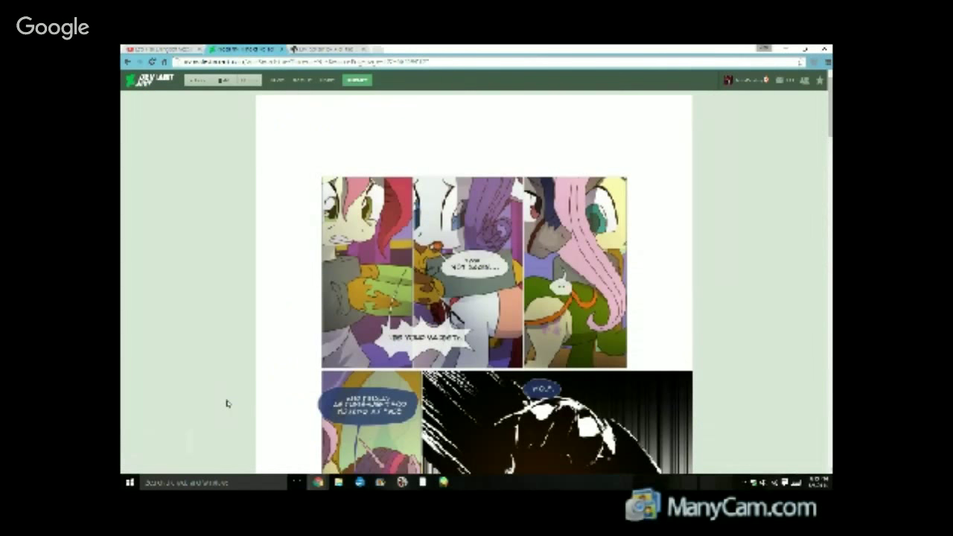
{"action": "key", "text": "ctrl+Tab"}
{"action": "scroll", "coordinate": [622, 238], "scroll_direction": "up", "scroll_amount": 5}
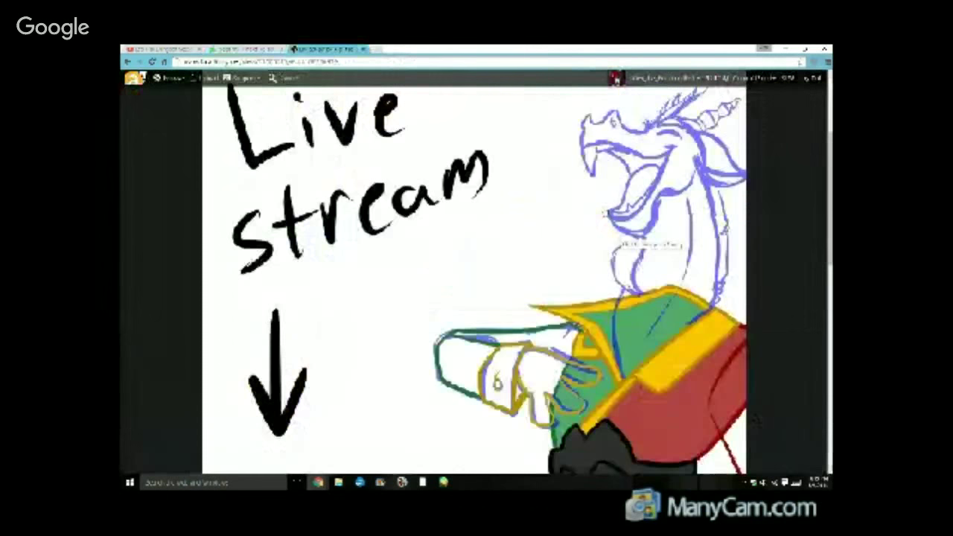
{"action": "left_click", "coordinate": [169, 49]}
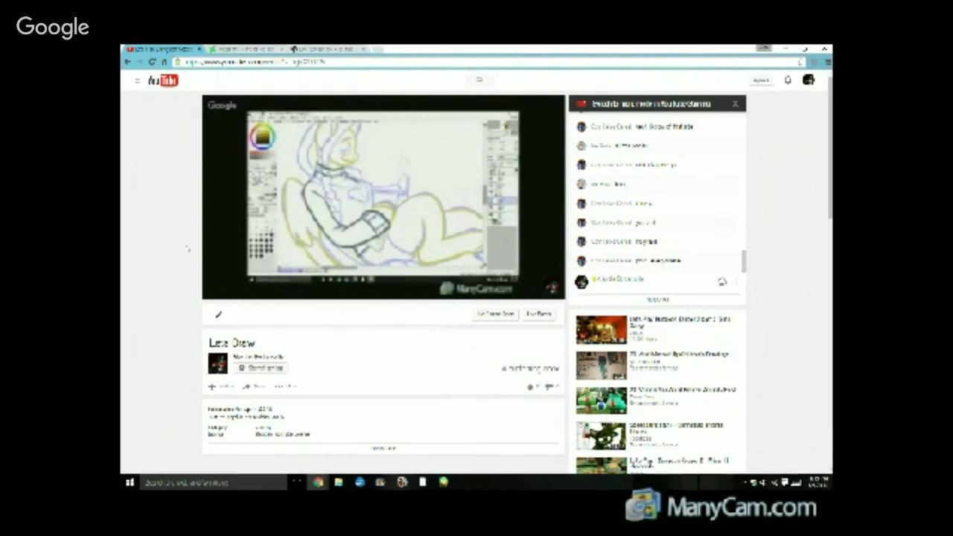
{"action": "left_click", "coordinate": [444, 481]}
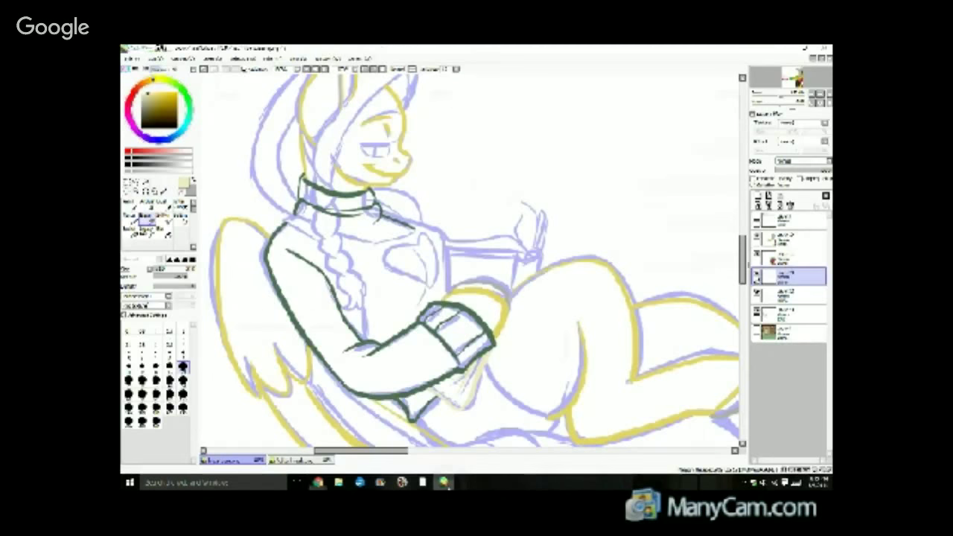
{"action": "mouse_move", "coordinate": [315, 482]}
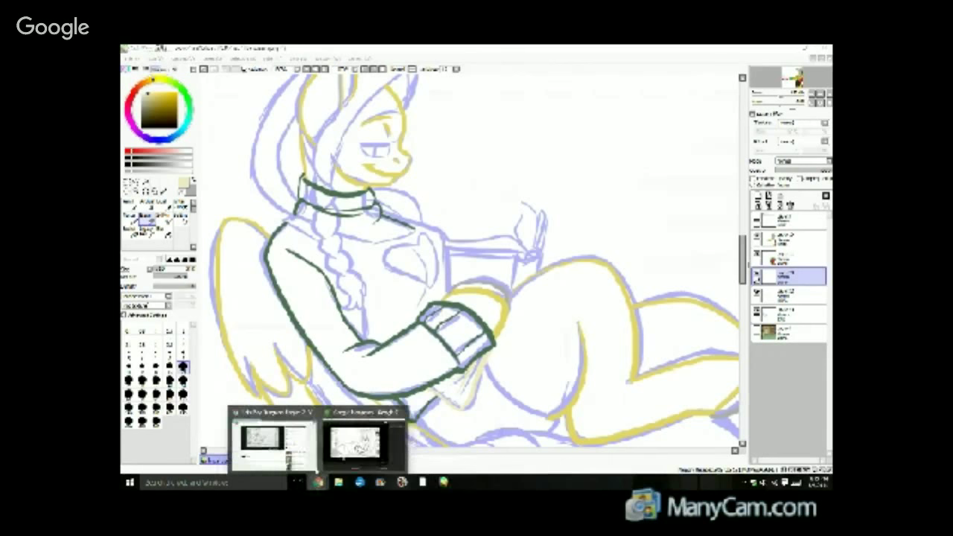
{"action": "left_click", "coordinate": [304, 459]}
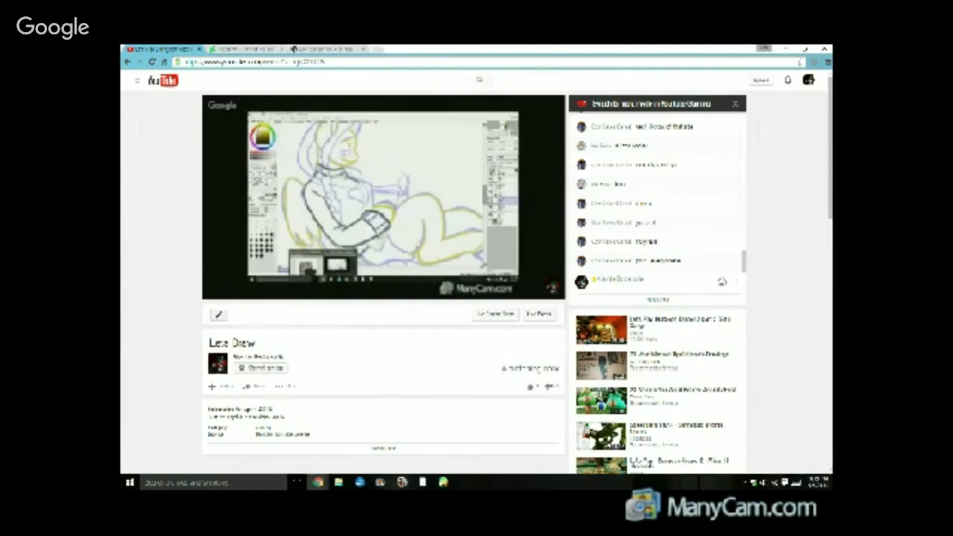
{"action": "left_click", "coordinate": [444, 482]}
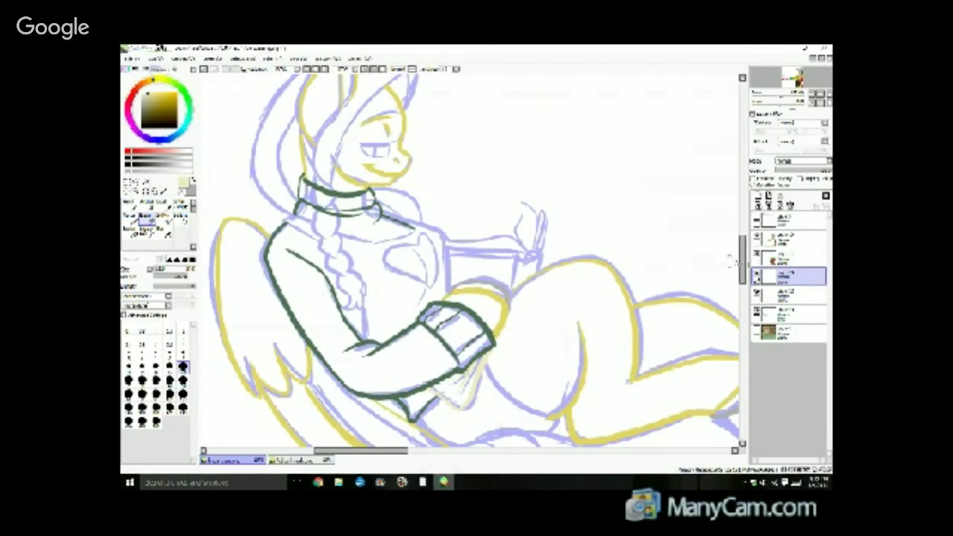
Trace the apron's shoulder-to-sleeve edge, its neckline and the far chest edge with cream pen lines, undoing and redrawing misplaced strokes.
{"action": "mouse_move", "coordinate": [743, 253]}
{"action": "left_mouse_down"}
{"action": "mouse_move", "coordinate": [739, 275]}
{"action": "mouse_move", "coordinate": [741, 256]}
{"action": "left_mouse_up"}
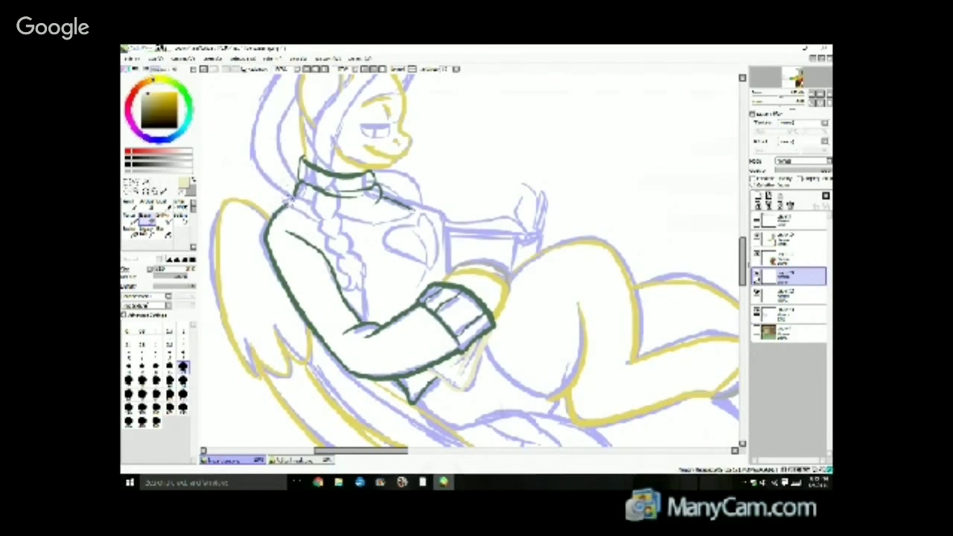
{"action": "left_click", "coordinate": [127, 203]}
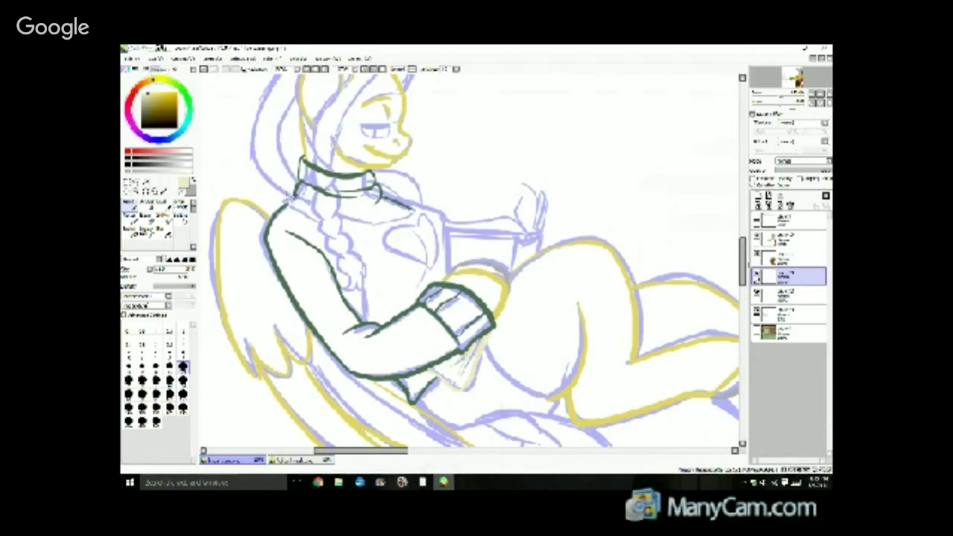
{"action": "mouse_move", "coordinate": [287, 200]}
{"action": "left_mouse_down"}
{"action": "mouse_move", "coordinate": [360, 267]}
{"action": "mouse_move", "coordinate": [371, 320]}
{"action": "left_mouse_up"}
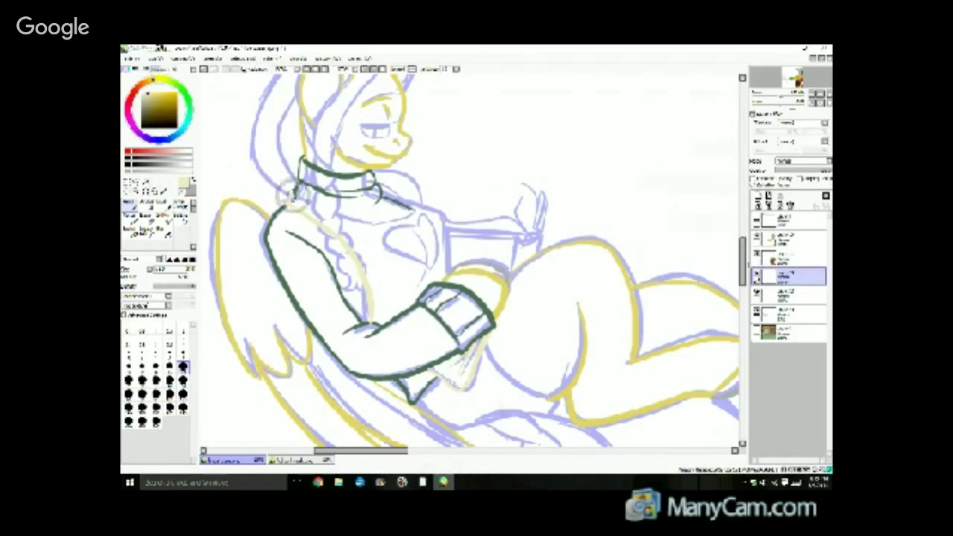
{"action": "left_click_drag", "start_coordinate": [295, 198], "coordinate": [376, 222]}
{"action": "key", "text": "ctrl+z"}
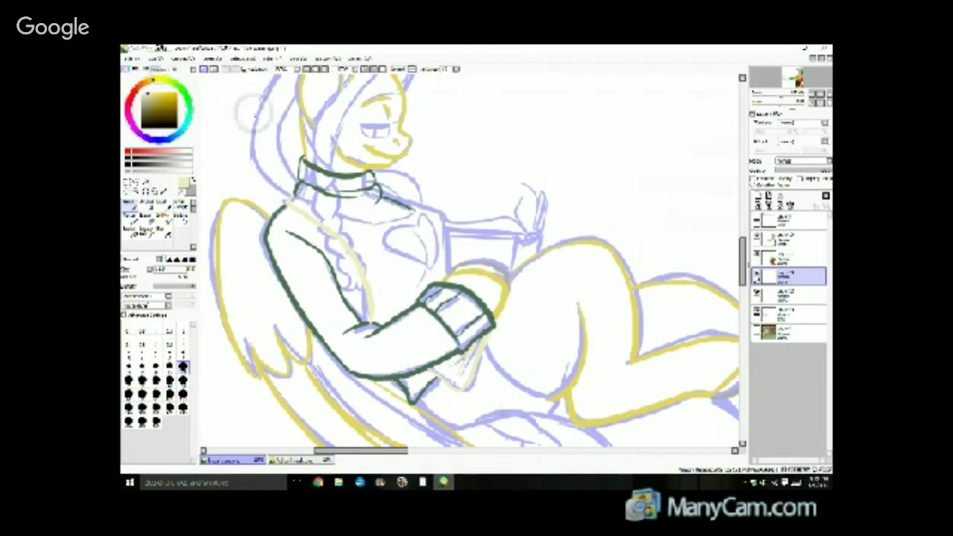
{"action": "mouse_move", "coordinate": [292, 200]}
{"action": "left_mouse_down"}
{"action": "mouse_move", "coordinate": [377, 222]}
{"action": "mouse_move", "coordinate": [413, 212]}
{"action": "mouse_move", "coordinate": [444, 218]}
{"action": "mouse_move", "coordinate": [449, 282]}
{"action": "left_mouse_up"}
{"action": "left_click", "coordinate": [203, 69]}
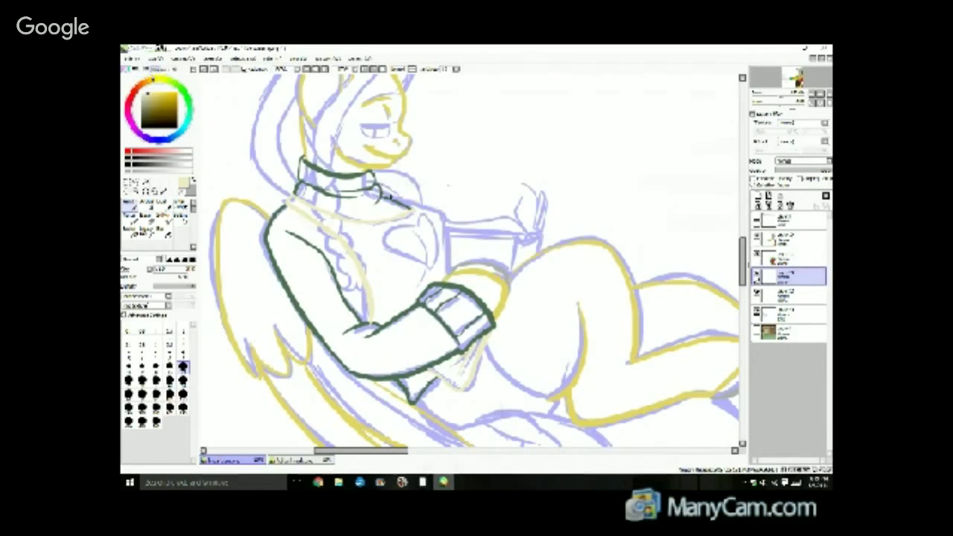
{"action": "mouse_move", "coordinate": [411, 200]}
{"action": "left_mouse_down"}
{"action": "mouse_move", "coordinate": [456, 242]}
{"action": "mouse_move", "coordinate": [452, 265]}
{"action": "left_mouse_up"}
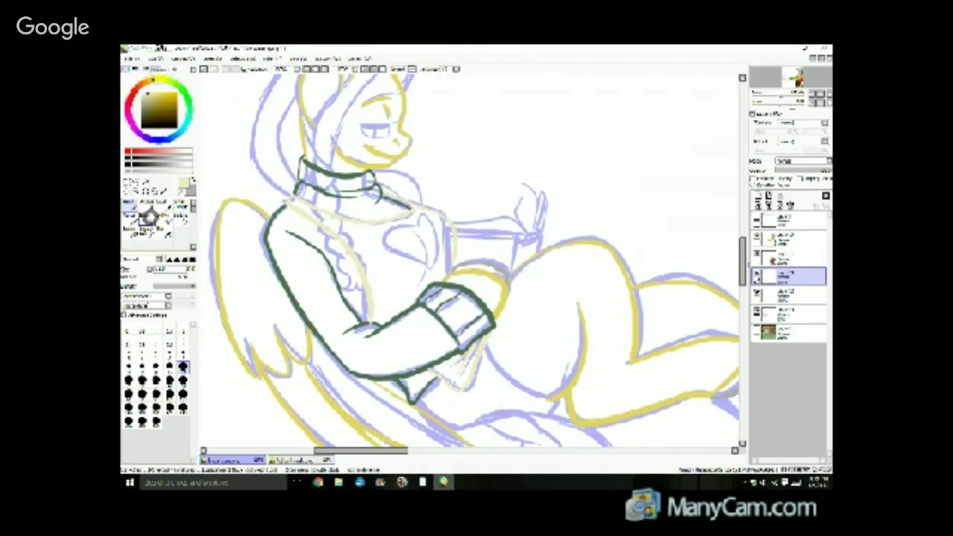
Trace the curved chest contour beside the heart in cream on the grey line layer.
{"action": "left_click", "coordinate": [789, 296]}
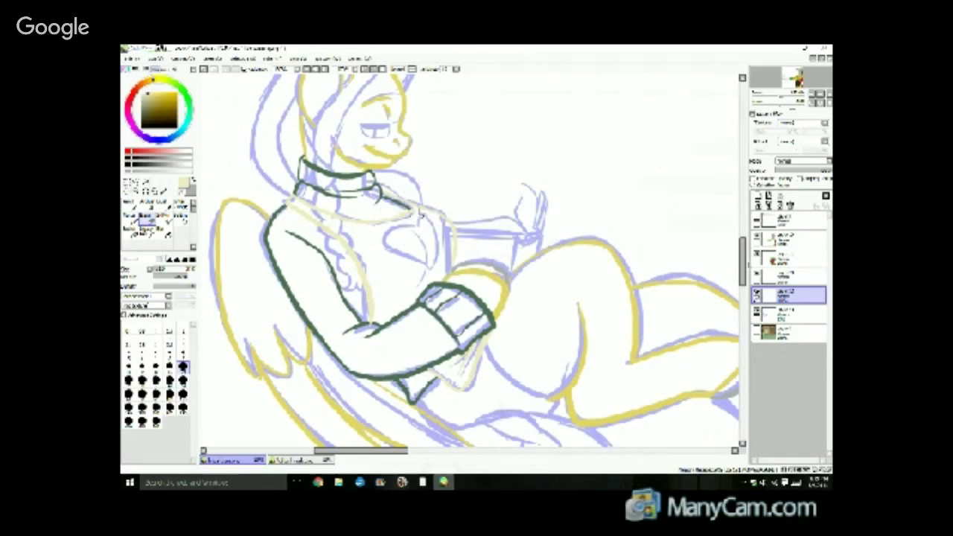
{"action": "left_click", "coordinate": [129, 205]}
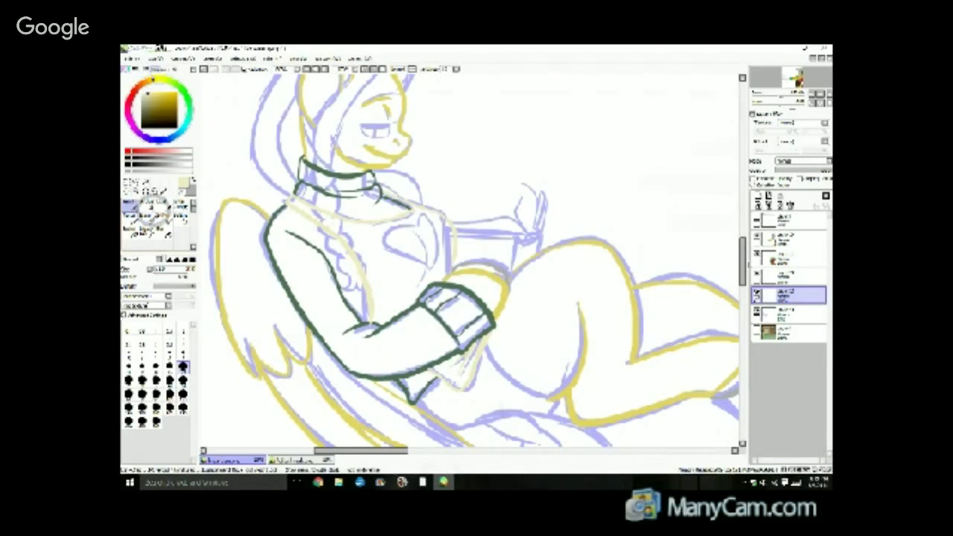
{"action": "left_click", "coordinate": [783, 275]}
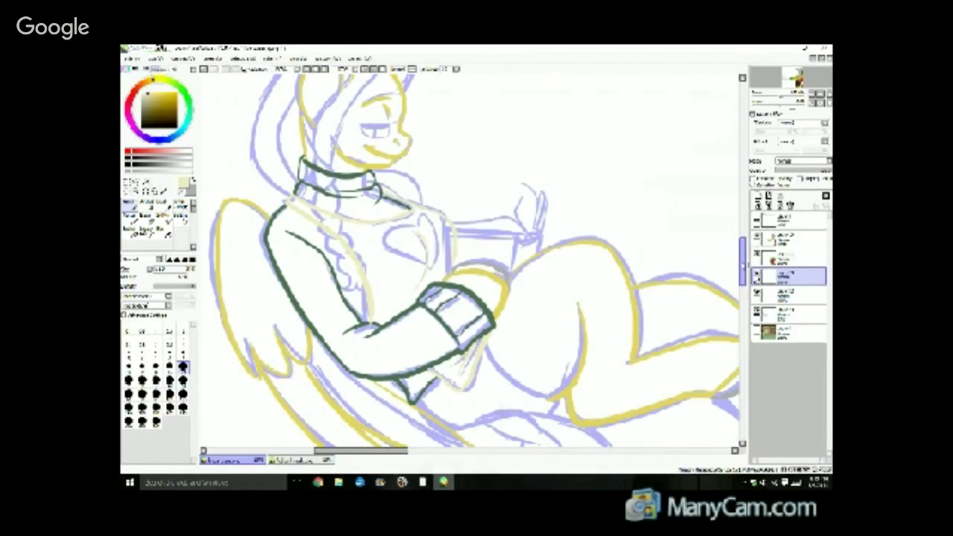
{"action": "mouse_move", "coordinate": [743, 263]}
{"action": "left_mouse_down"}
{"action": "mouse_move", "coordinate": [742, 277]}
{"action": "mouse_move", "coordinate": [743, 269]}
{"action": "left_mouse_up"}
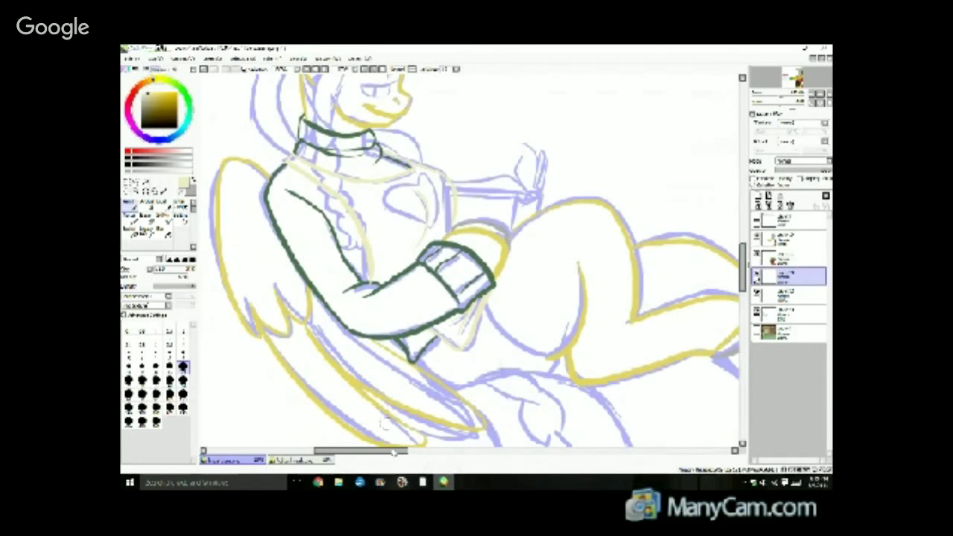
{"action": "left_click_drag", "start_coordinate": [423, 455], "coordinate": [425, 456]}
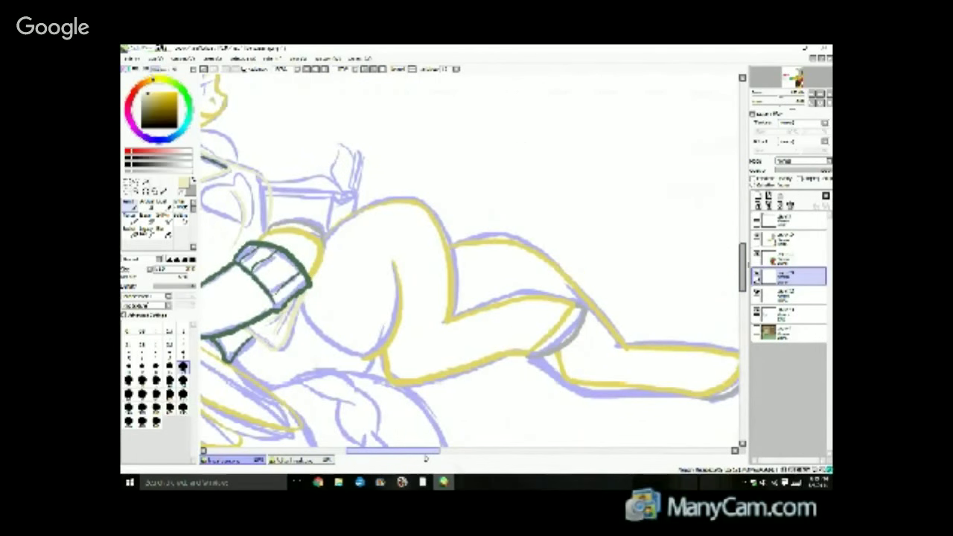
{"action": "mouse_move", "coordinate": [411, 453]}
{"action": "left_mouse_down"}
{"action": "mouse_move", "coordinate": [379, 456]}
{"action": "mouse_move", "coordinate": [436, 452]}
{"action": "mouse_move", "coordinate": [382, 452]}
{"action": "left_mouse_up"}
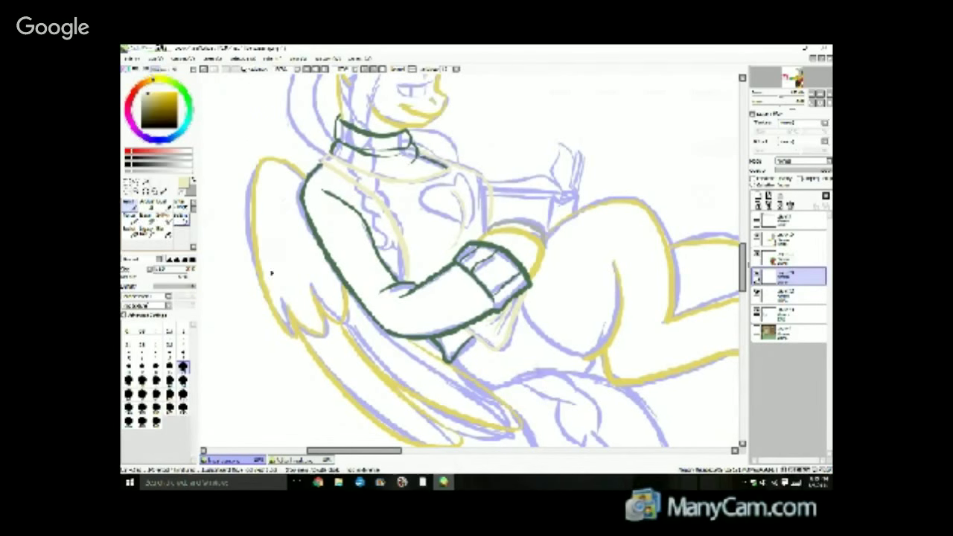
Sample a grey tone from the coloured comic page and return to the pony drawing.
{"action": "left_click", "coordinate": [297, 460]}
{"action": "left_click", "coordinate": [162, 192]}
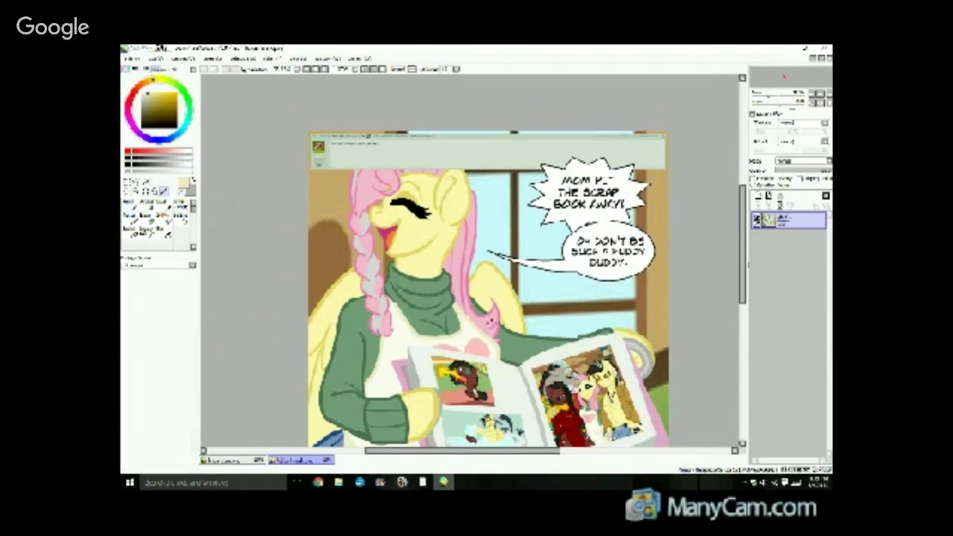
{"action": "left_click", "coordinate": [229, 458]}
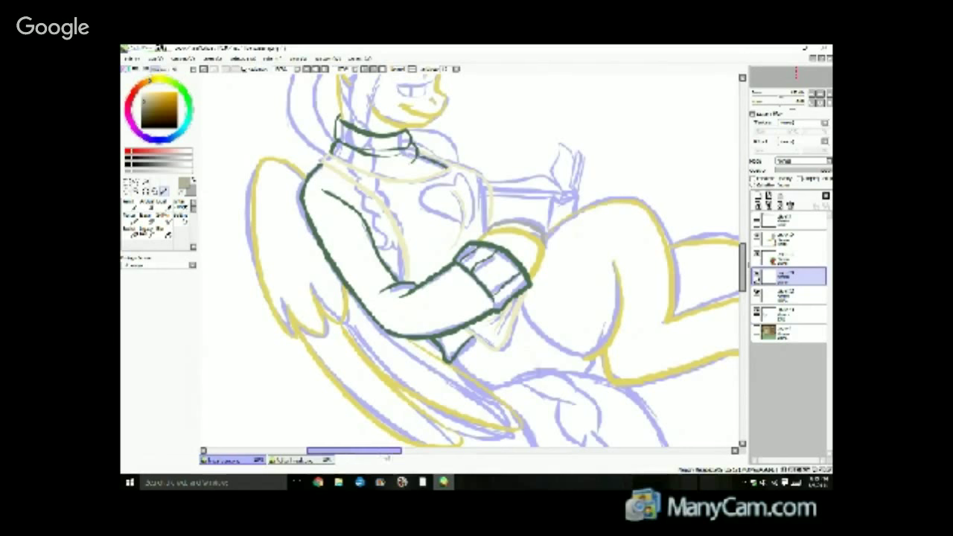
Toggle the grey line layer's visibility to check its lines, and add a new layer above it.
{"action": "left_click_drag", "start_coordinate": [380, 452], "coordinate": [394, 451]}
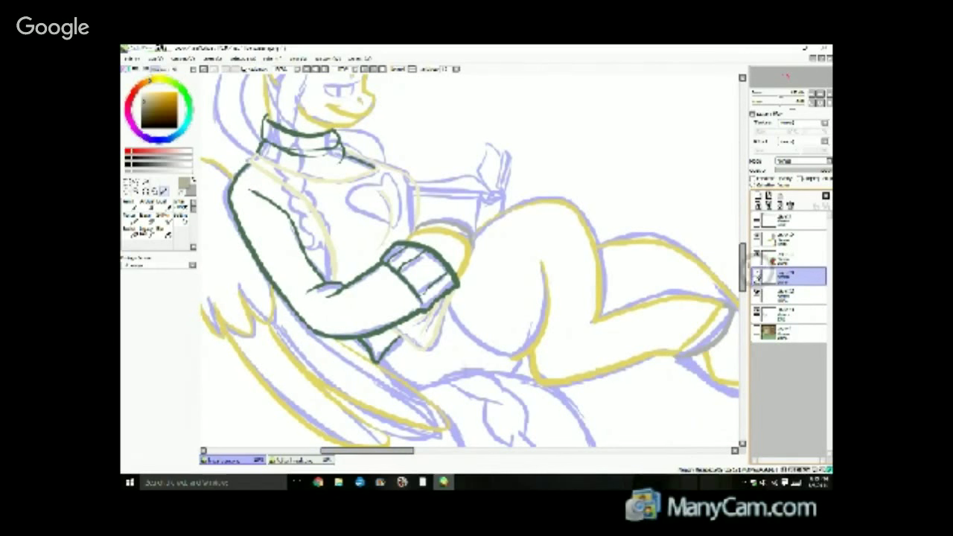
{"action": "left_click", "coordinate": [757, 275]}
{"action": "left_click", "coordinate": [757, 274]}
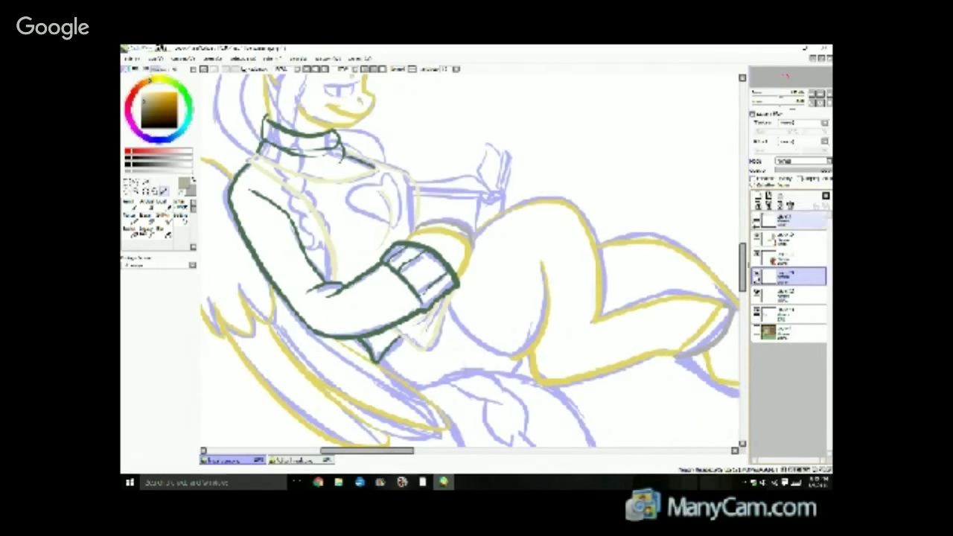
{"action": "scroll", "coordinate": [737, 253], "scroll_direction": "up", "scroll_amount": 3}
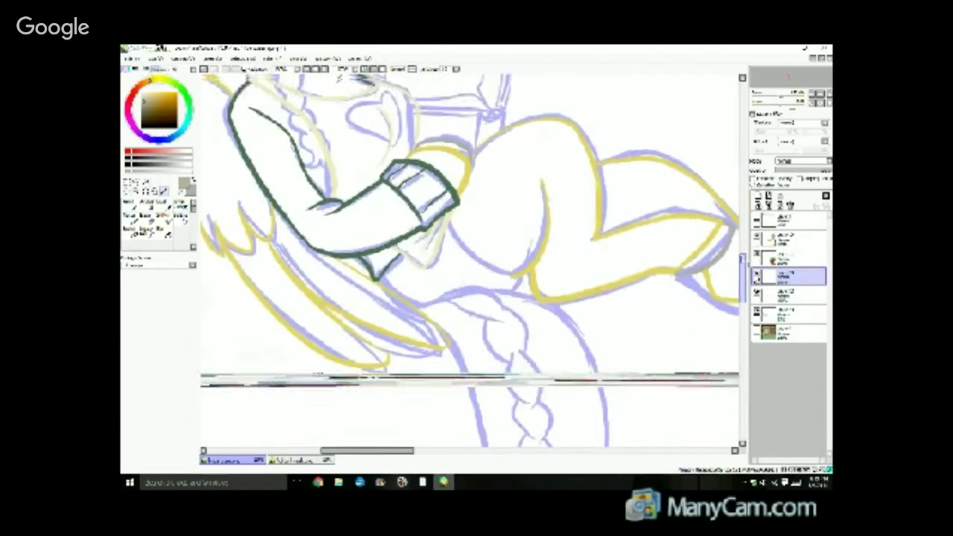
{"action": "left_click", "coordinate": [779, 290]}
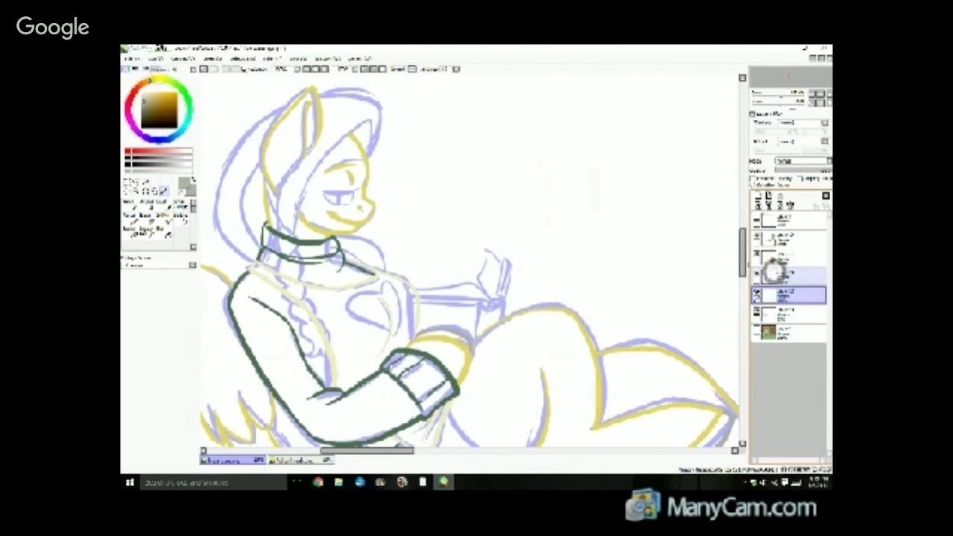
{"action": "left_click", "coordinate": [775, 274]}
{"action": "left_click", "coordinate": [758, 196]}
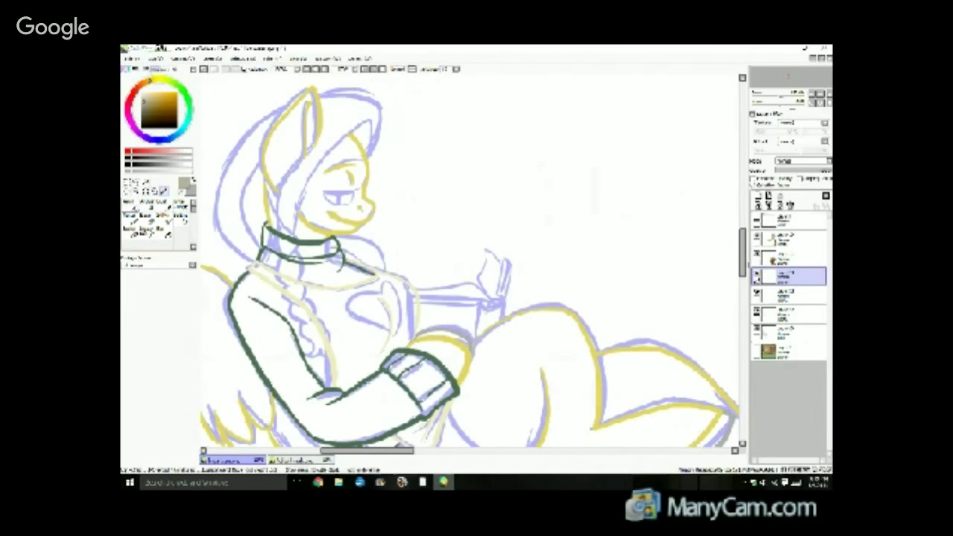
Outline and fill the area between the chest and the foreleg above the sweater cuff in muted blue, adding a thin upright stroke at its far end.
{"action": "left_click", "coordinate": [131, 206]}
{"action": "left_click", "coordinate": [176, 136]}
{"action": "left_click", "coordinate": [155, 99]}
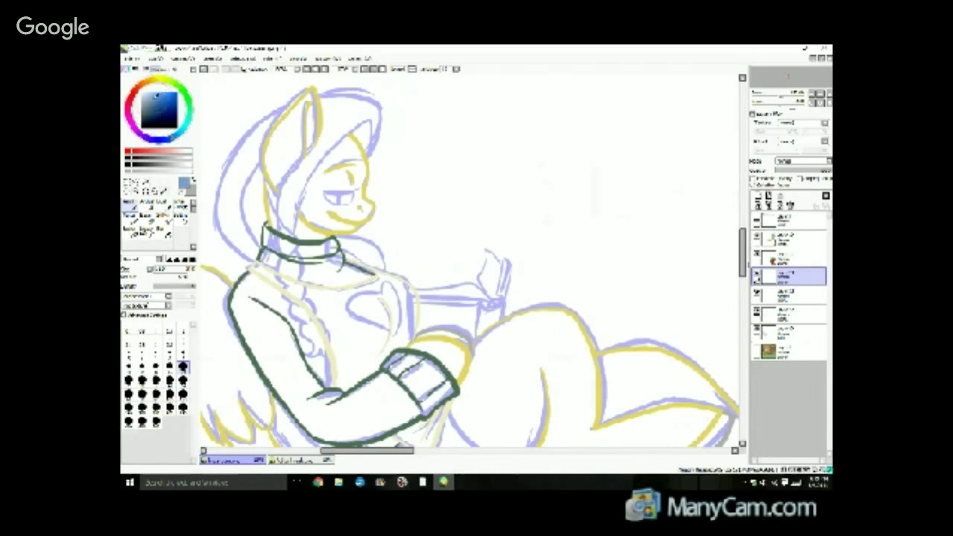
{"action": "left_click_drag", "start_coordinate": [396, 299], "coordinate": [397, 345]}
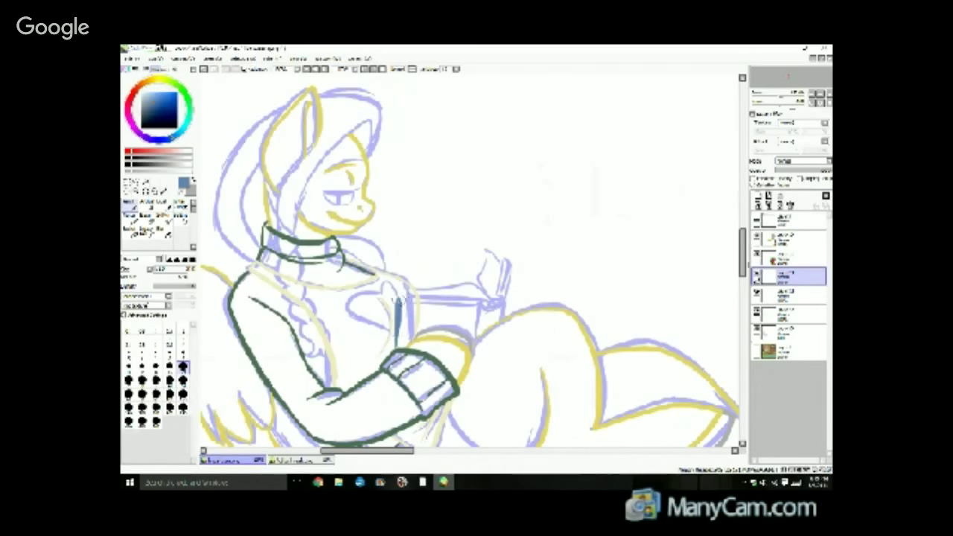
{"action": "left_click_drag", "start_coordinate": [397, 299], "coordinate": [481, 311]}
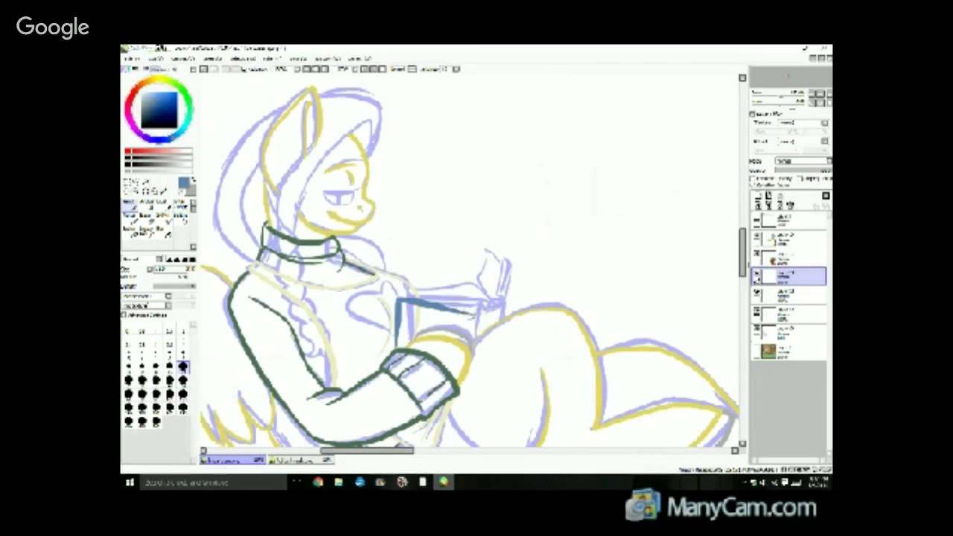
{"action": "mouse_move", "coordinate": [456, 309]}
{"action": "left_mouse_down"}
{"action": "mouse_move", "coordinate": [485, 313]}
{"action": "mouse_move", "coordinate": [492, 279]}
{"action": "left_mouse_up"}
{"action": "mouse_move", "coordinate": [485, 314]}
{"action": "left_mouse_down"}
{"action": "mouse_move", "coordinate": [475, 337]}
{"action": "mouse_move", "coordinate": [484, 314]}
{"action": "mouse_move", "coordinate": [461, 330]}
{"action": "mouse_move", "coordinate": [470, 319]}
{"action": "mouse_move", "coordinate": [456, 317]}
{"action": "mouse_move", "coordinate": [474, 343]}
{"action": "mouse_move", "coordinate": [474, 332]}
{"action": "mouse_move", "coordinate": [468, 347]}
{"action": "mouse_move", "coordinate": [444, 313]}
{"action": "mouse_move", "coordinate": [402, 306]}
{"action": "mouse_move", "coordinate": [400, 348]}
{"action": "mouse_move", "coordinate": [406, 306]}
{"action": "mouse_move", "coordinate": [416, 335]}
{"action": "mouse_move", "coordinate": [415, 313]}
{"action": "mouse_move", "coordinate": [426, 313]}
{"action": "mouse_move", "coordinate": [429, 330]}
{"action": "mouse_move", "coordinate": [426, 315]}
{"action": "mouse_move", "coordinate": [439, 329]}
{"action": "mouse_move", "coordinate": [432, 313]}
{"action": "mouse_move", "coordinate": [454, 324]}
{"action": "left_mouse_up"}
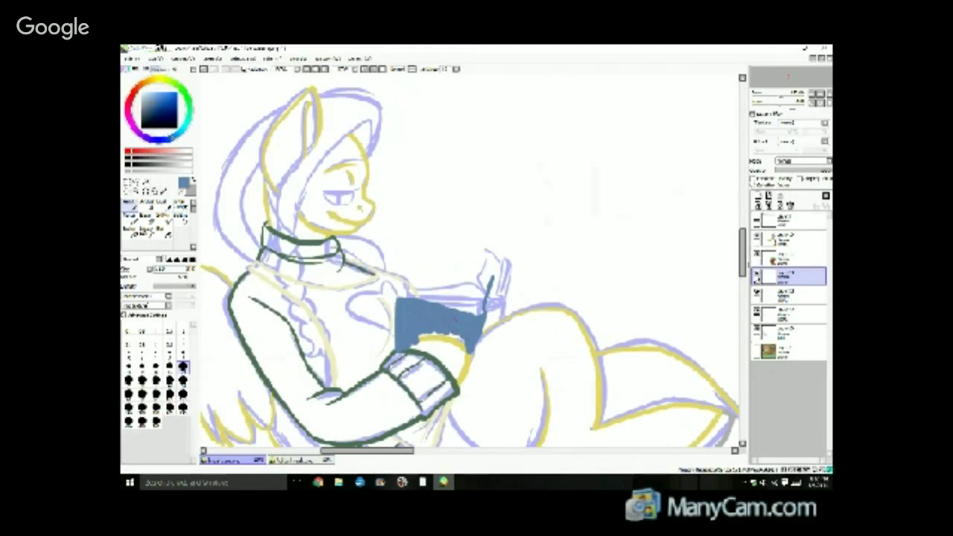
Identify the layer holding the yellow body lines by toggling layer visibility, and select the hoof outline above the sweater cuff with the Magic Wand.
{"action": "left_click", "coordinate": [146, 181]}
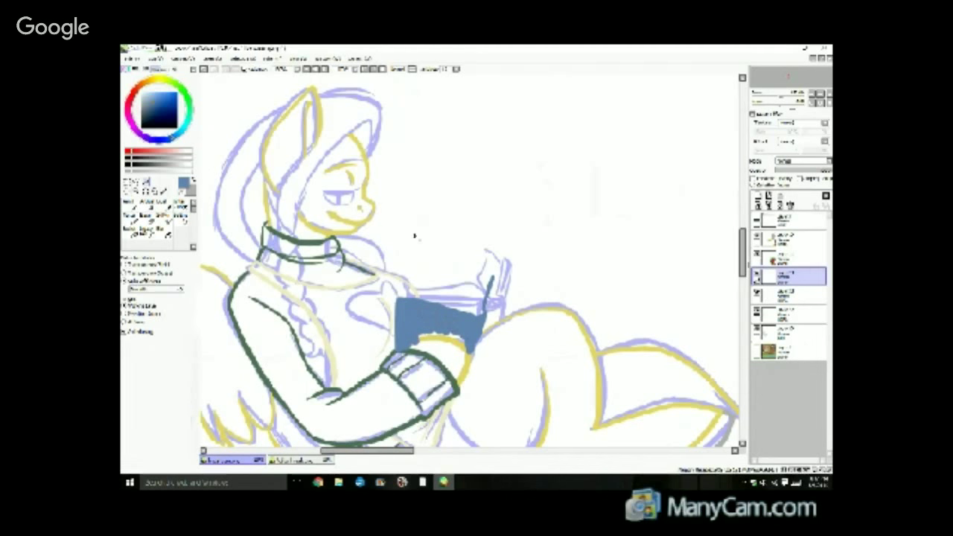
{"action": "left_click", "coordinate": [763, 297]}
{"action": "left_click", "coordinate": [758, 292]}
{"action": "left_click", "coordinate": [758, 292]}
{"action": "left_click", "coordinate": [760, 277]}
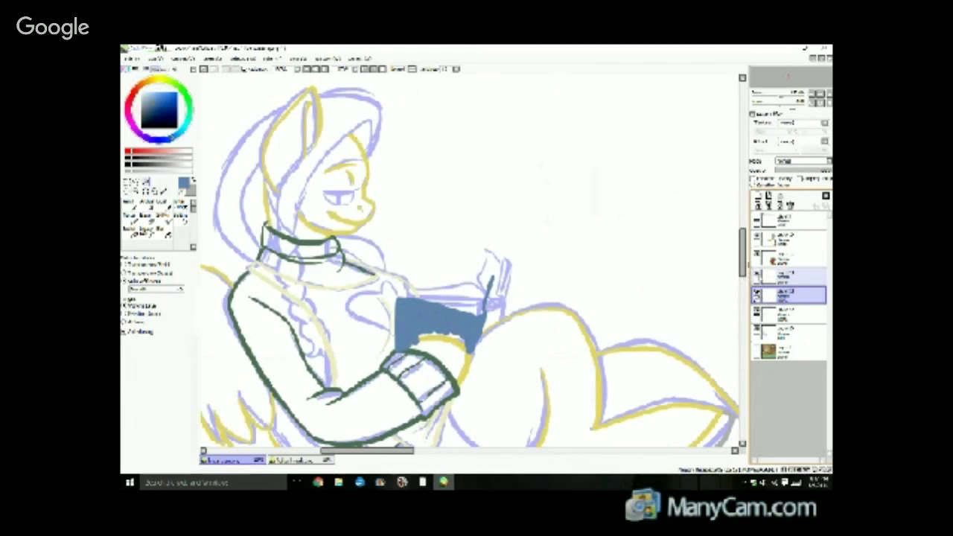
{"action": "left_click", "coordinate": [757, 277]}
{"action": "left_click", "coordinate": [757, 277]}
{"action": "left_click", "coordinate": [775, 311], "text": "ctrl"}
{"action": "left_click", "coordinate": [757, 311]}
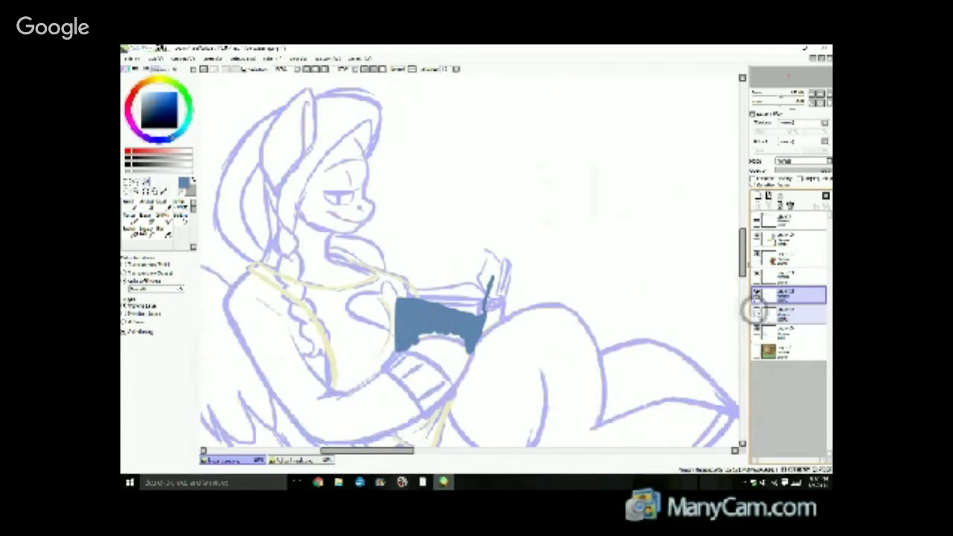
{"action": "left_click", "coordinate": [757, 311]}
{"action": "left_click", "coordinate": [756, 315]}
{"action": "left_click", "coordinate": [462, 380]}
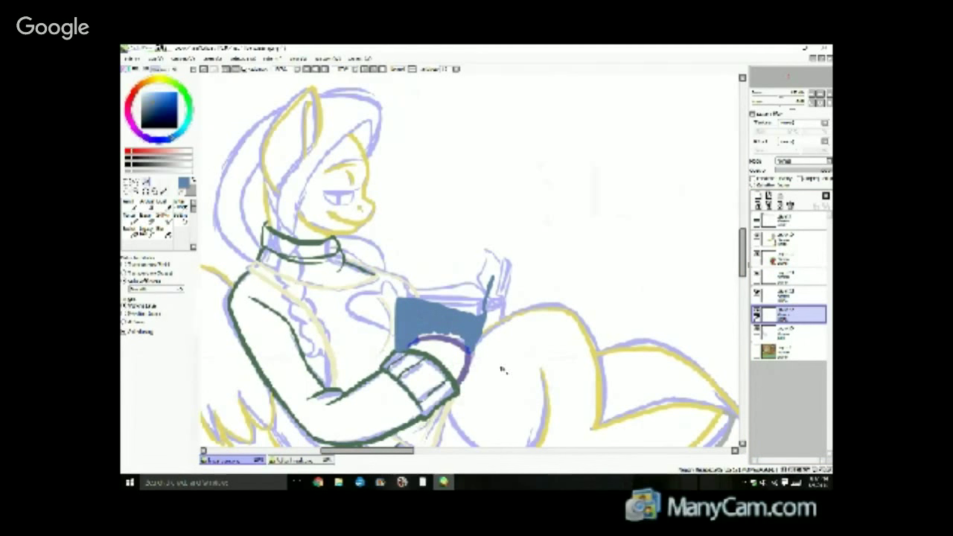
Reselect the wrist area below the blue book and extend the selection along the edge where the book meets the hand.
{"action": "left_click", "coordinate": [205, 70]}
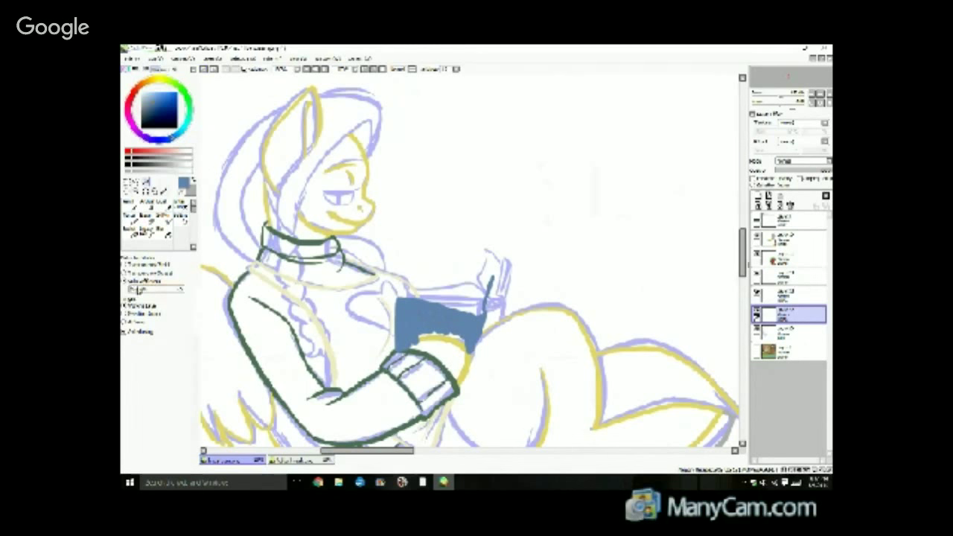
{"action": "left_click", "coordinate": [142, 289]}
{"action": "left_click", "coordinate": [464, 378]}
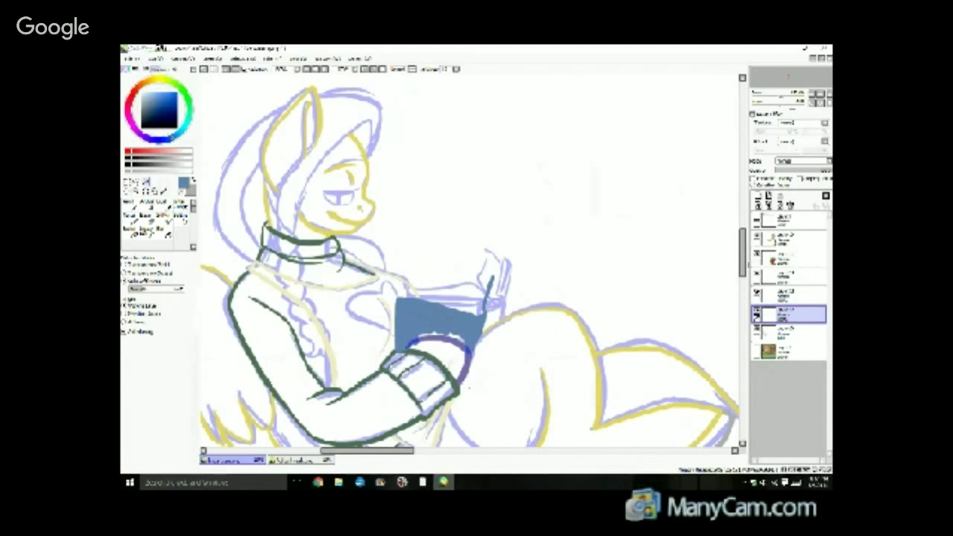
{"action": "left_click_drag", "start_coordinate": [410, 345], "coordinate": [471, 350]}
Try to clear the selected area where the blue book fill overlaps the wrist.
{"action": "left_click", "coordinate": [775, 295]}
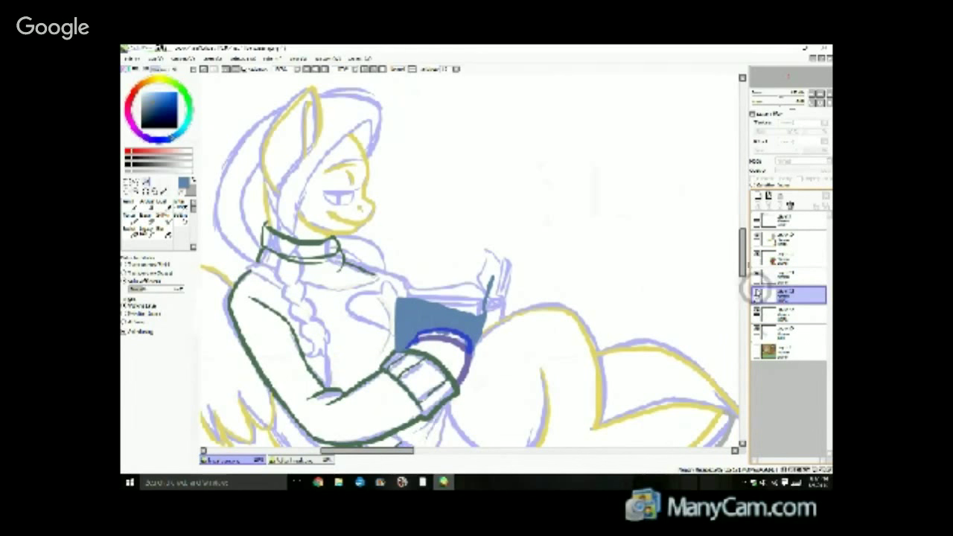
{"action": "left_click", "coordinate": [774, 275]}
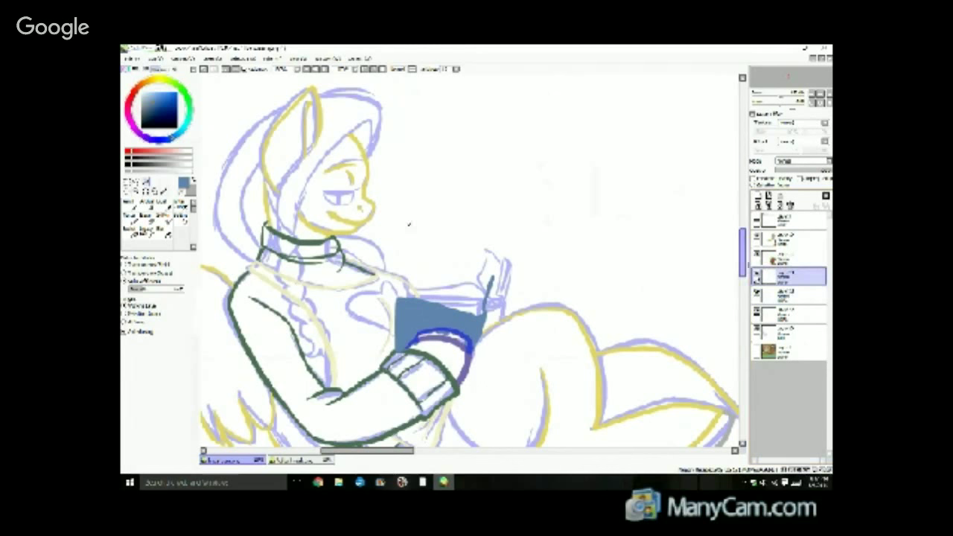
{"action": "left_click", "coordinate": [155, 58]}
{"action": "left_click", "coordinate": [164, 88]}
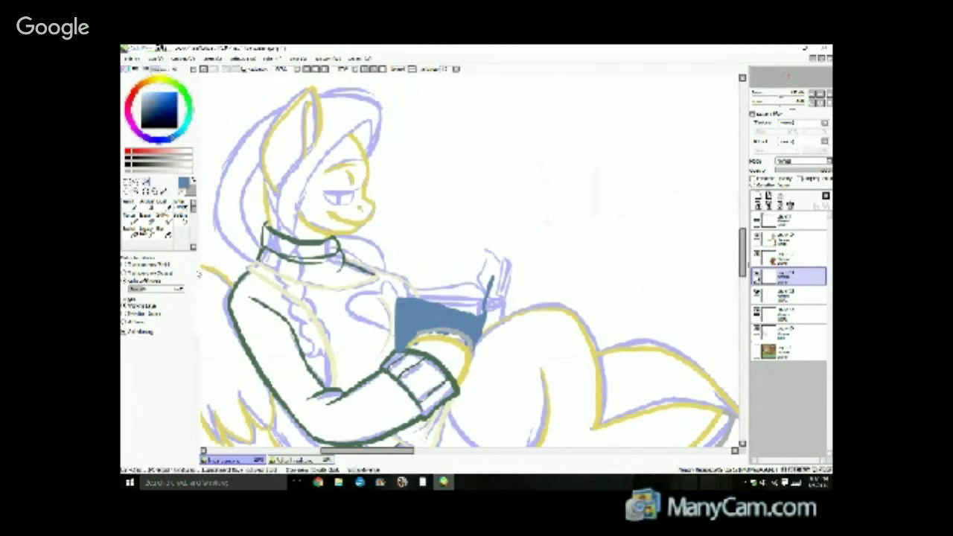
{"action": "left_click", "coordinate": [204, 69]}
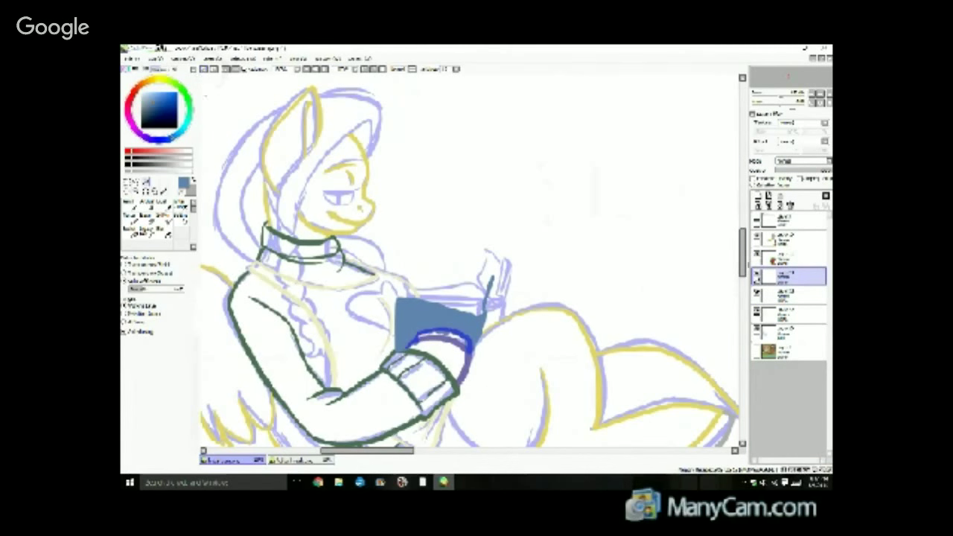
Rearrange the layers around the book fill and trim the blue overlap along the wrist.
{"action": "left_click_drag", "start_coordinate": [799, 279], "coordinate": [782, 318]}
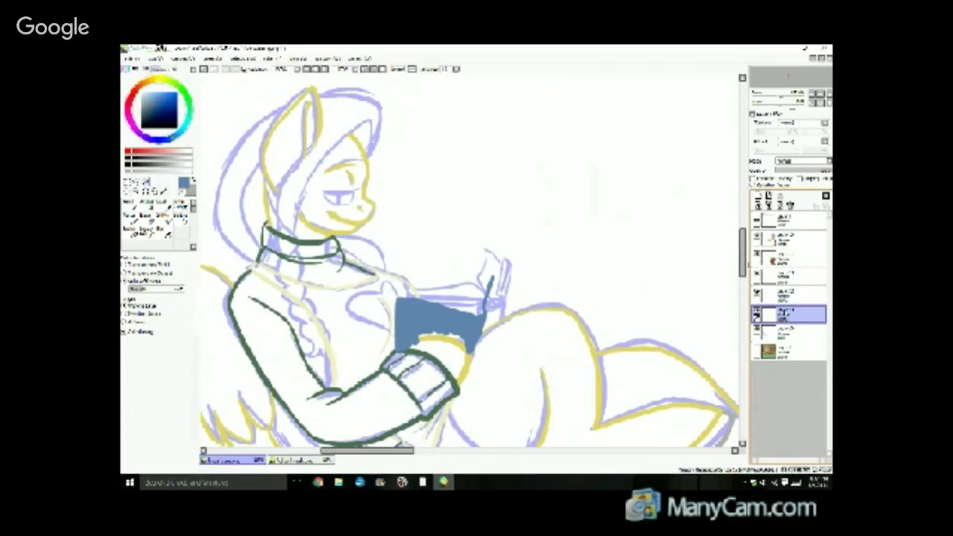
{"action": "left_click_drag", "start_coordinate": [782, 276], "coordinate": [772, 295]}
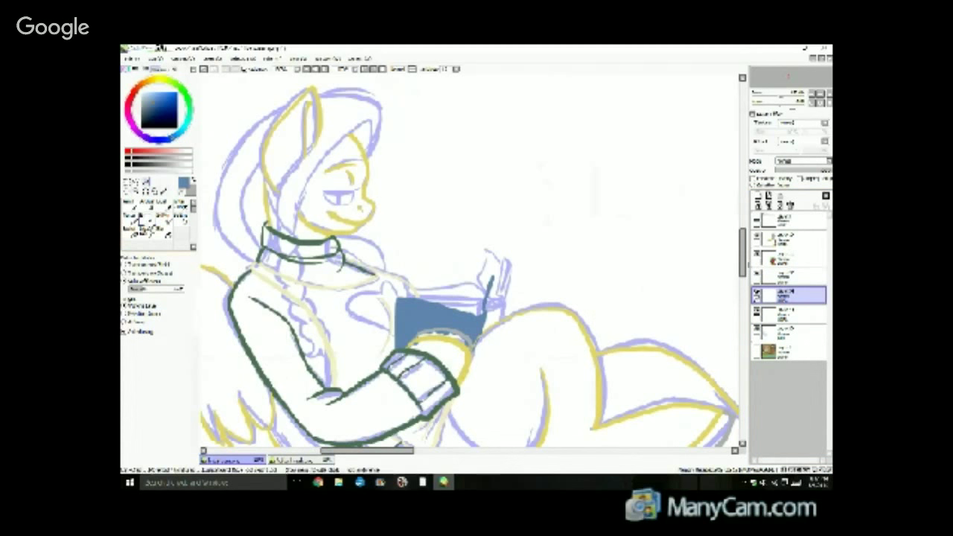
Identify the yellow and green line-art layer by toggling its visibility, and make it active with a smaller brush size.
{"action": "left_click", "coordinate": [144, 218]}
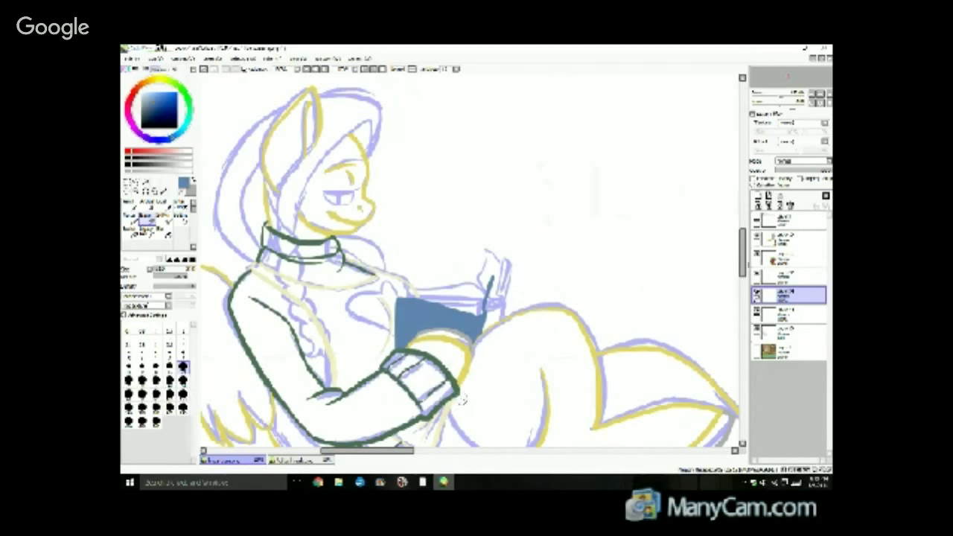
{"action": "left_click", "coordinate": [757, 274]}
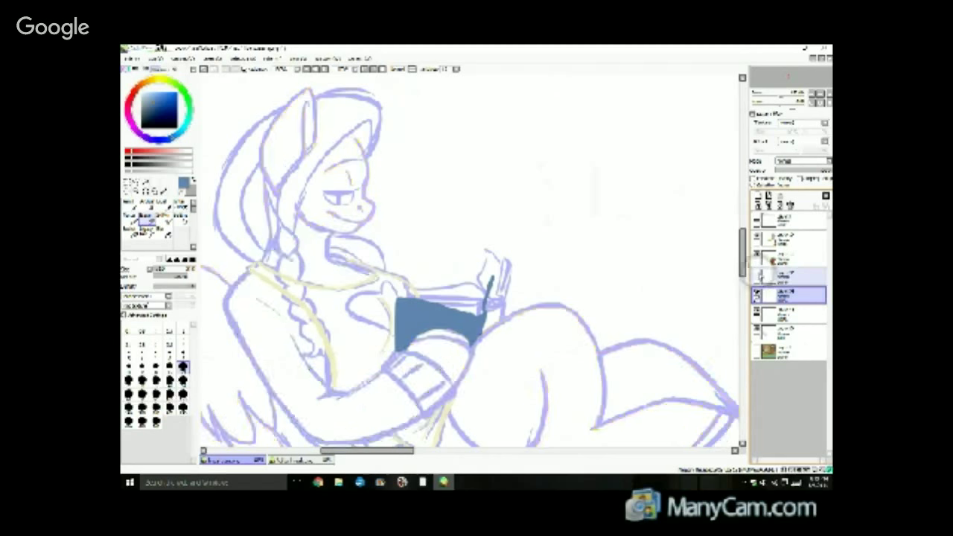
{"action": "left_click", "coordinate": [757, 274]}
{"action": "left_click", "coordinate": [785, 276]}
{"action": "left_click", "coordinate": [183, 354]}
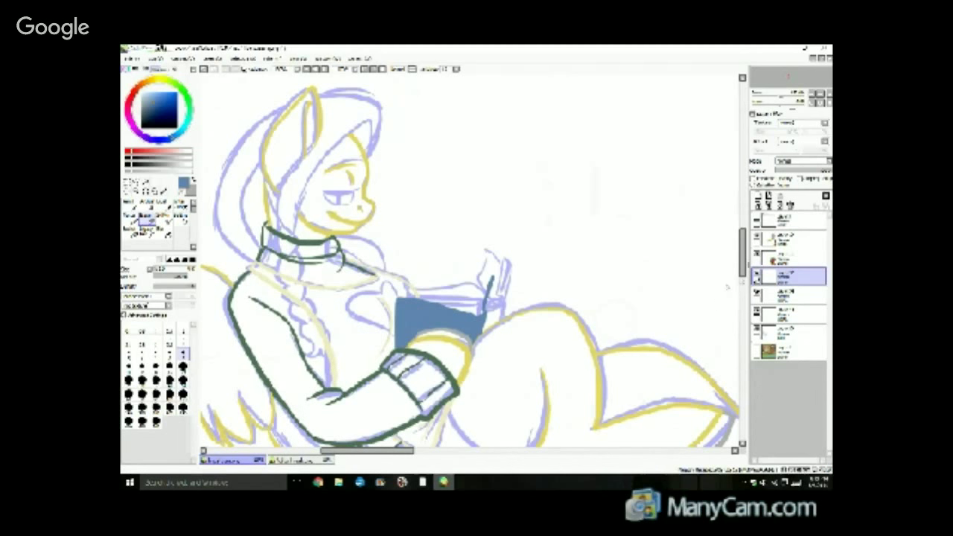
Examine the reading pony's line art and sketch from the head and wing to the legs and braided tail.
{"action": "mouse_move", "coordinate": [742, 263]}
{"action": "left_mouse_down"}
{"action": "mouse_move", "coordinate": [742, 290]}
{"action": "mouse_move", "coordinate": [742, 275]}
{"action": "left_mouse_up"}
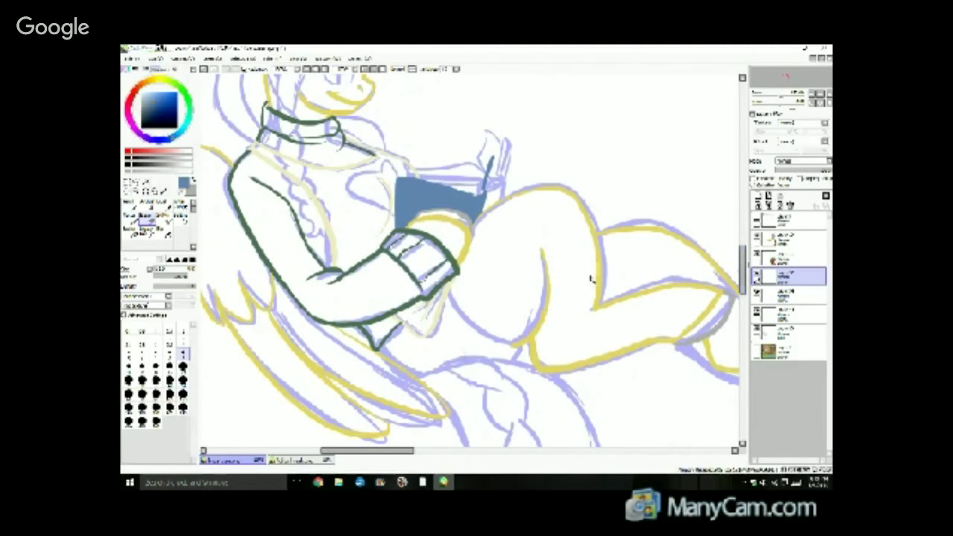
{"action": "scroll", "coordinate": [590, 275], "scroll_direction": "down", "scroll_amount": 4}
{"action": "scroll", "coordinate": [597, 222], "scroll_direction": "up", "scroll_amount": 2}
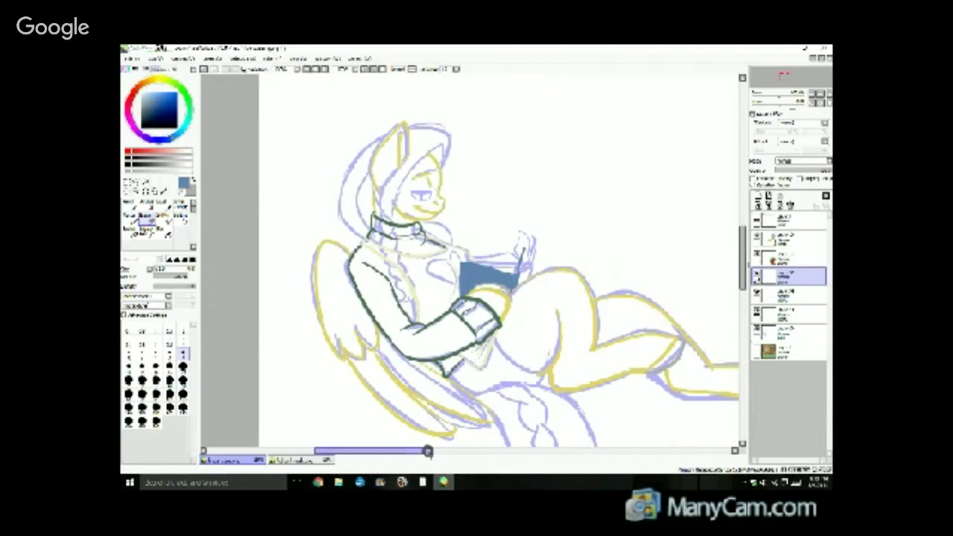
{"action": "left_click_drag", "start_coordinate": [429, 451], "coordinate": [448, 451]}
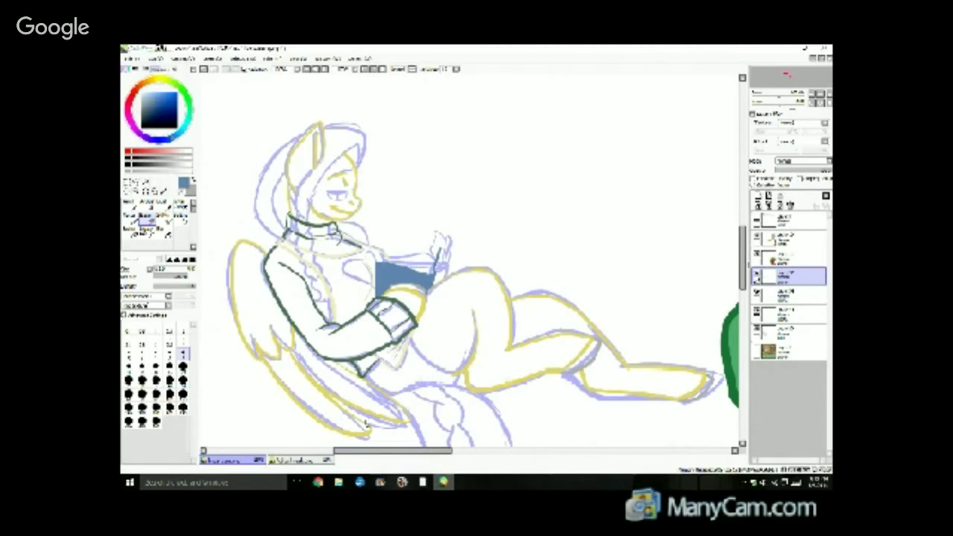
{"action": "mouse_move", "coordinate": [368, 455]}
{"action": "left_mouse_down"}
{"action": "mouse_move", "coordinate": [419, 455]}
{"action": "mouse_move", "coordinate": [353, 454]}
{"action": "mouse_move", "coordinate": [531, 436]}
{"action": "mouse_move", "coordinate": [437, 416]}
{"action": "mouse_move", "coordinate": [552, 421]}
{"action": "left_mouse_up"}
{"action": "scroll", "coordinate": [484, 342], "scroll_direction": "down", "scroll_amount": 4}
{"action": "scroll", "coordinate": [302, 326], "scroll_direction": "up", "scroll_amount": 2}
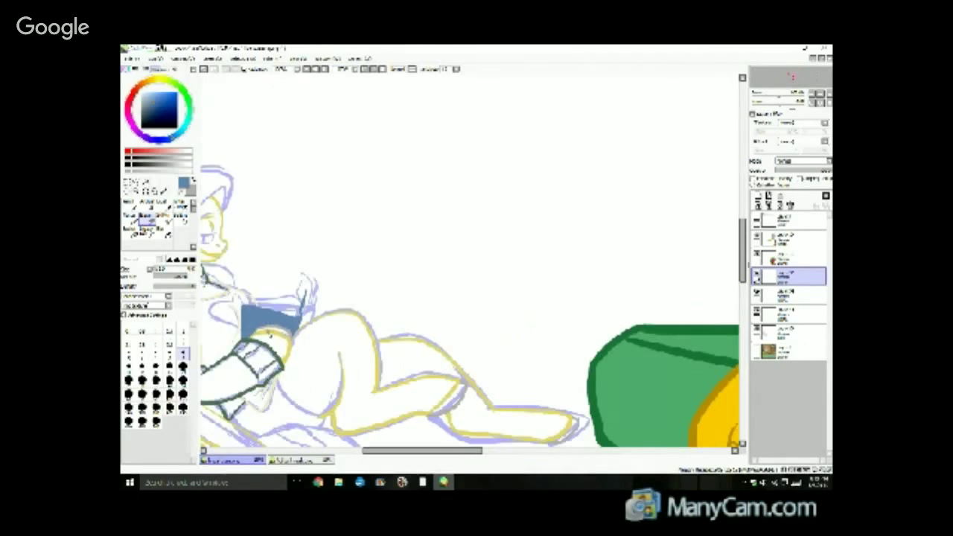
{"action": "left_click_drag", "start_coordinate": [416, 453], "coordinate": [393, 458]}
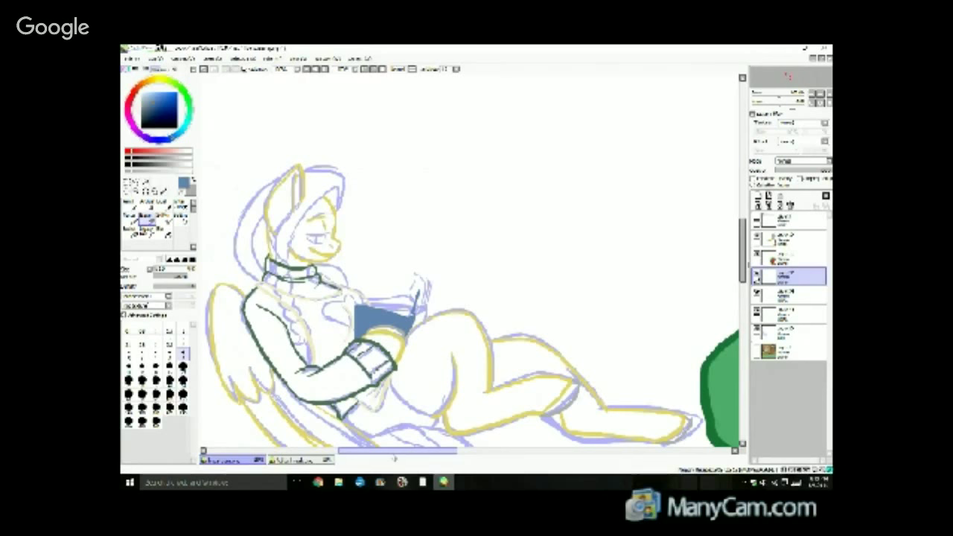
{"action": "left_click_drag", "start_coordinate": [393, 458], "coordinate": [388, 458]}
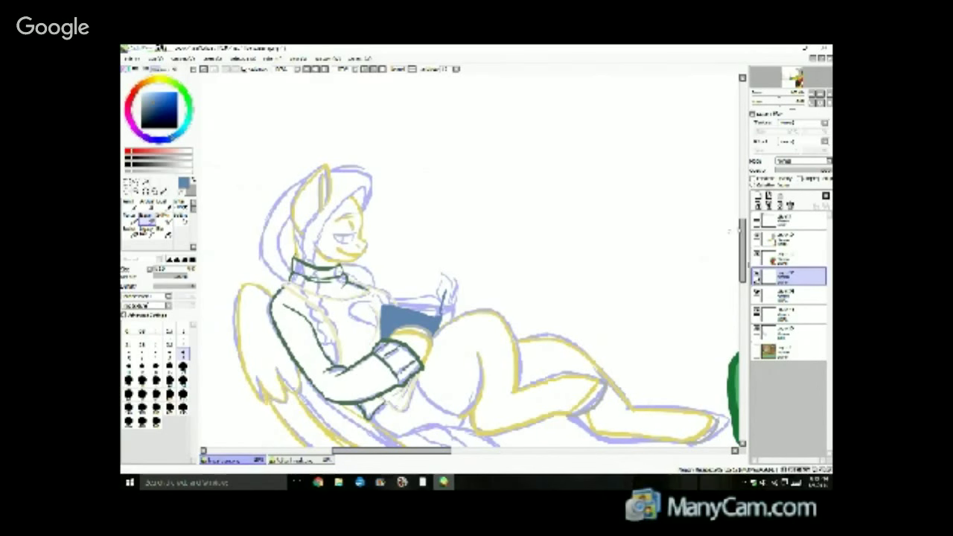
{"action": "left_click_drag", "start_coordinate": [741, 228], "coordinate": [741, 185]}
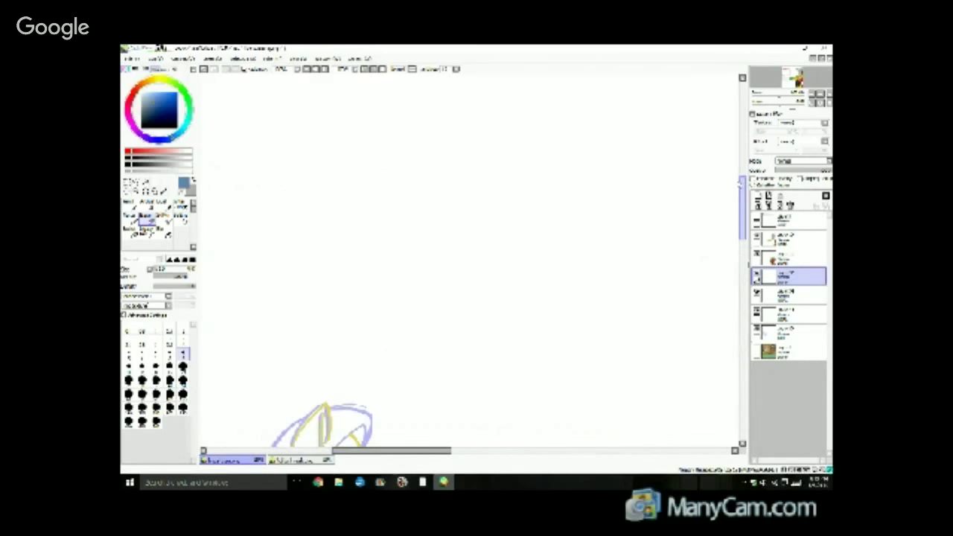
{"action": "scroll", "coordinate": [699, 247], "scroll_direction": "down", "scroll_amount": 5}
{"action": "scroll", "coordinate": [699, 247], "scroll_direction": "down", "scroll_amount": 3}
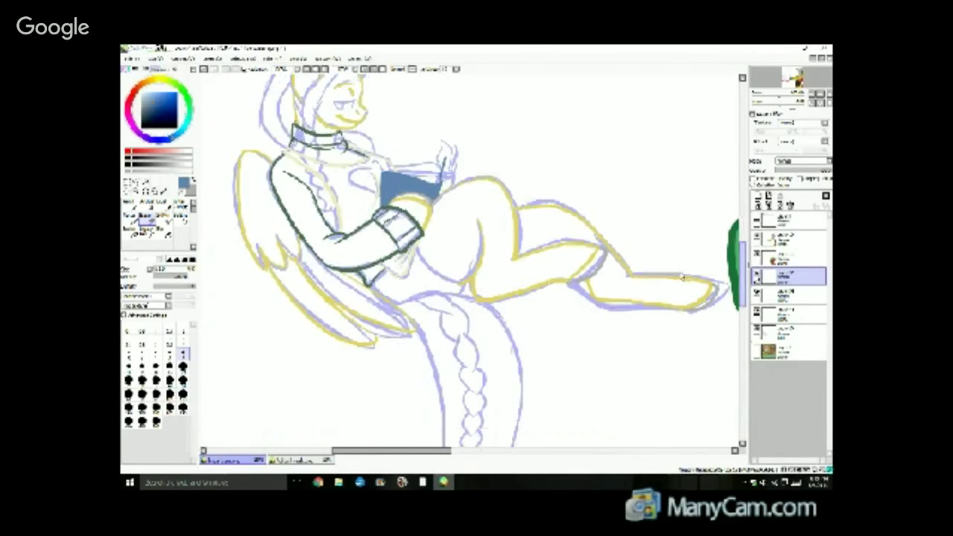
{"action": "scroll", "coordinate": [681, 263], "scroll_direction": "up", "scroll_amount": 5}
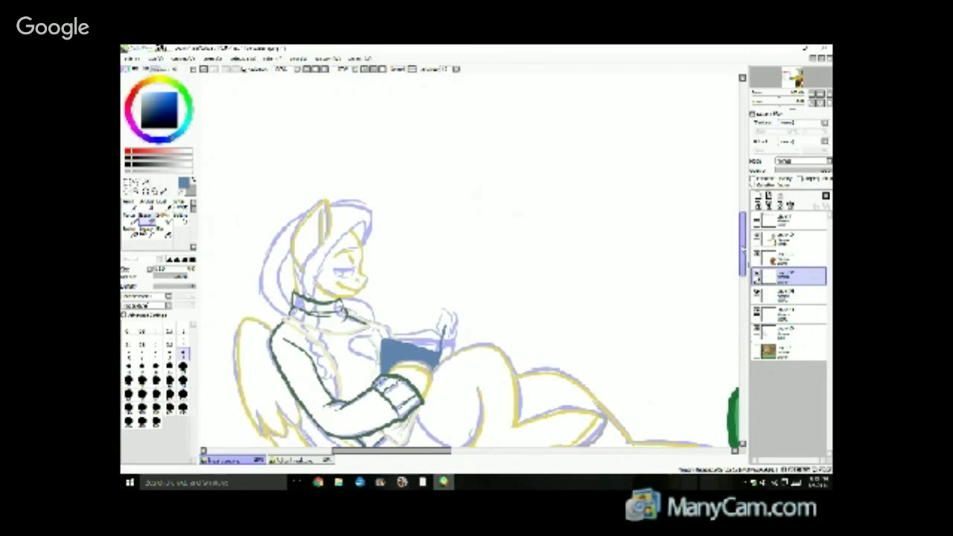
{"action": "left_click_drag", "start_coordinate": [741, 243], "coordinate": [743, 260]}
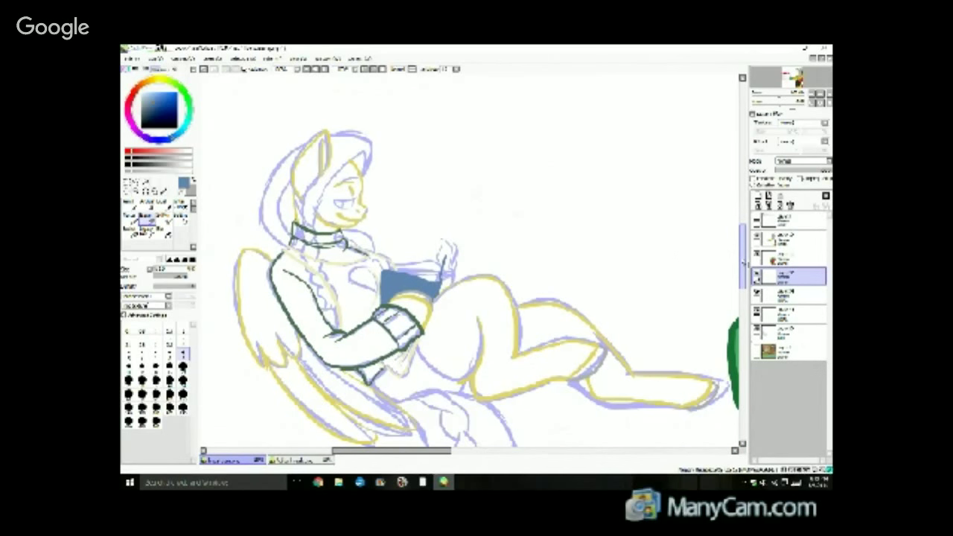
{"action": "scroll", "coordinate": [276, 270], "scroll_direction": "up", "scroll_amount": 2}
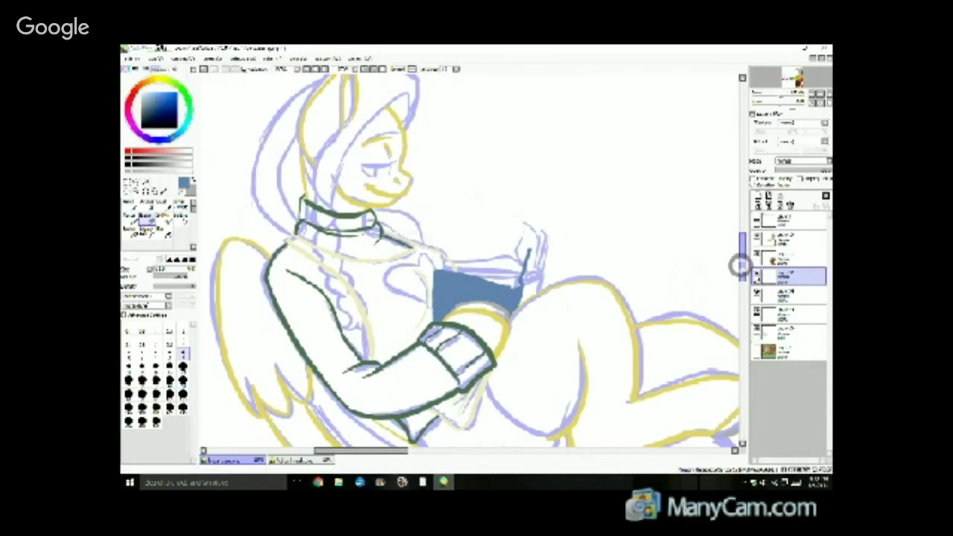
{"action": "left_click_drag", "start_coordinate": [744, 270], "coordinate": [729, 292]}
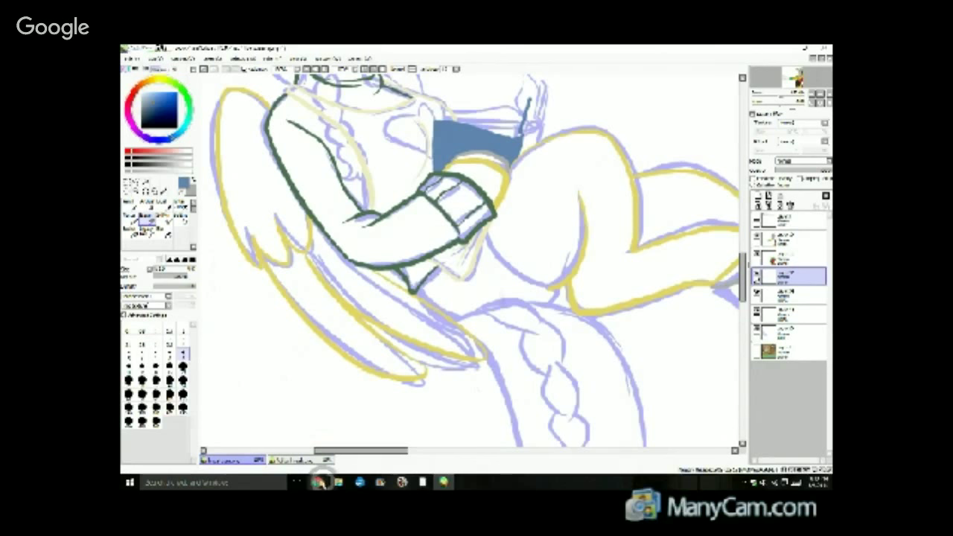
Switch to Chrome and check the YouTube live stream page and its chat.
{"action": "mouse_move", "coordinate": [318, 483]}
{"action": "left_click", "coordinate": [345, 451]}
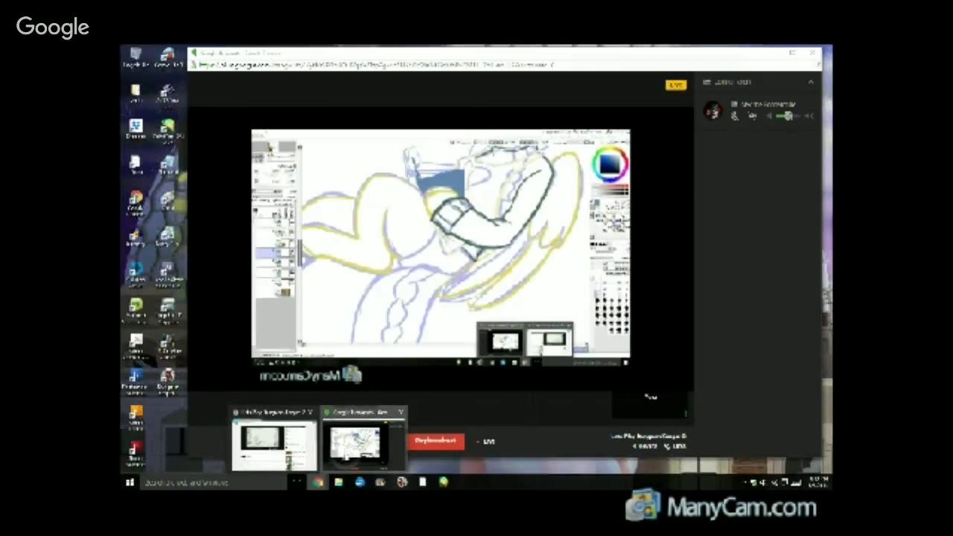
{"action": "mouse_move", "coordinate": [319, 483]}
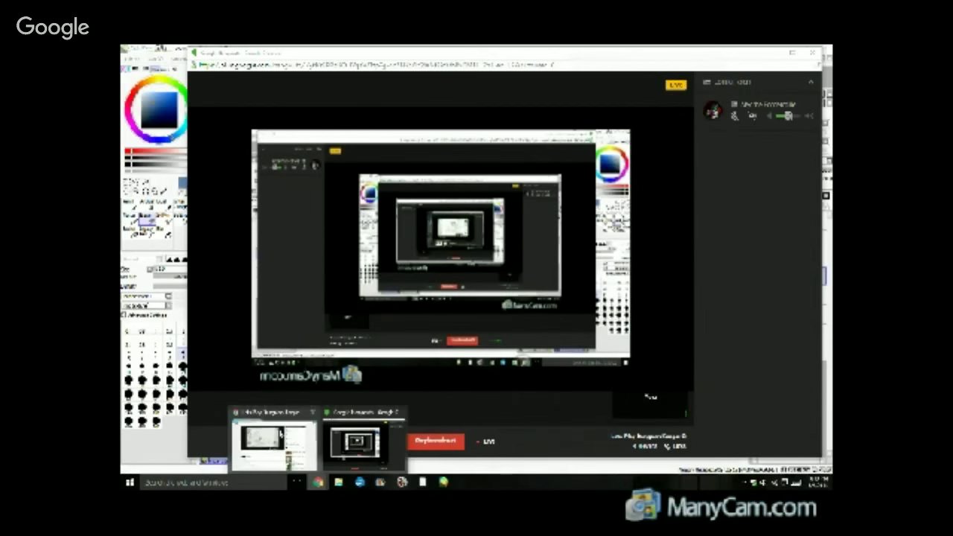
{"action": "left_click", "coordinate": [280, 436]}
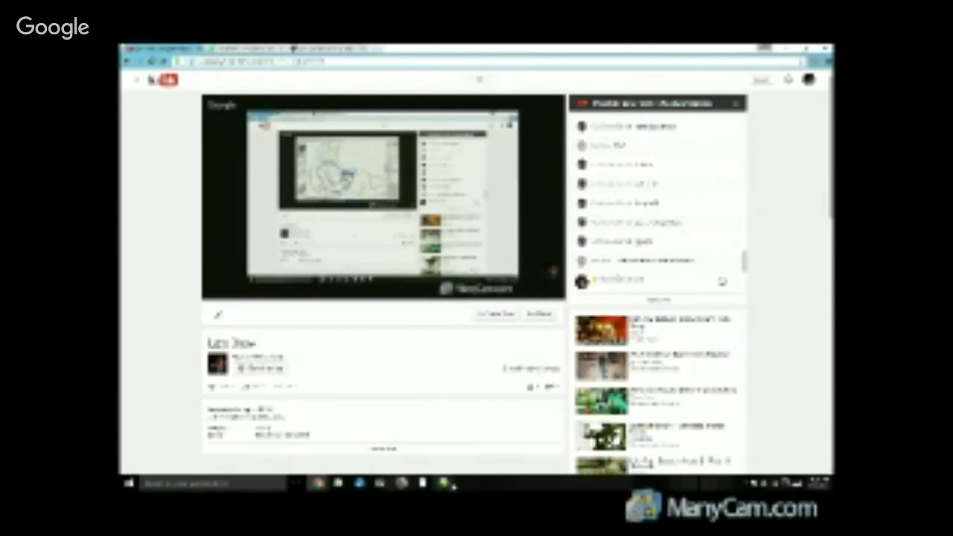
Switch back to PaintTool SAI and review the pony's body, wing and tail sketch.
{"action": "left_click", "coordinate": [442, 483]}
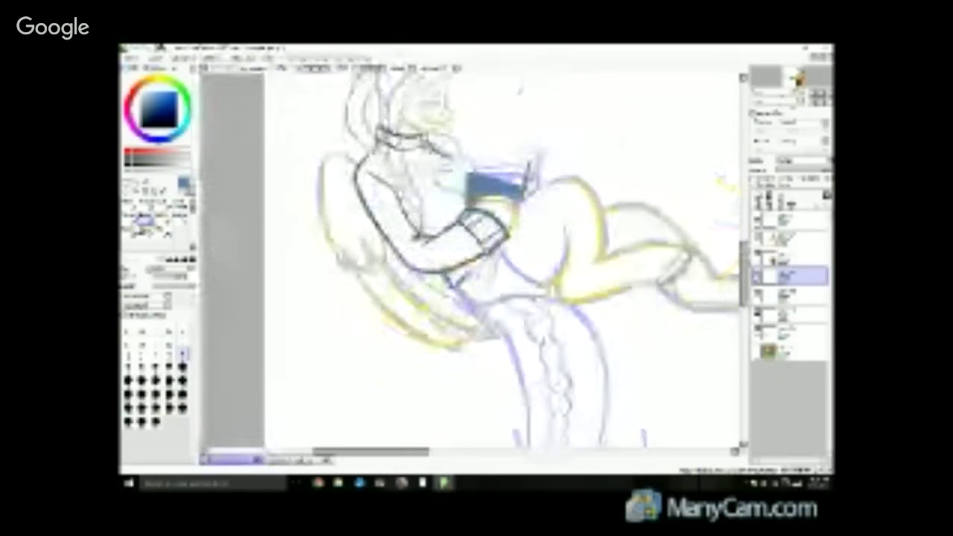
{"action": "scroll", "coordinate": [557, 269], "scroll_direction": "up", "scroll_amount": 1}
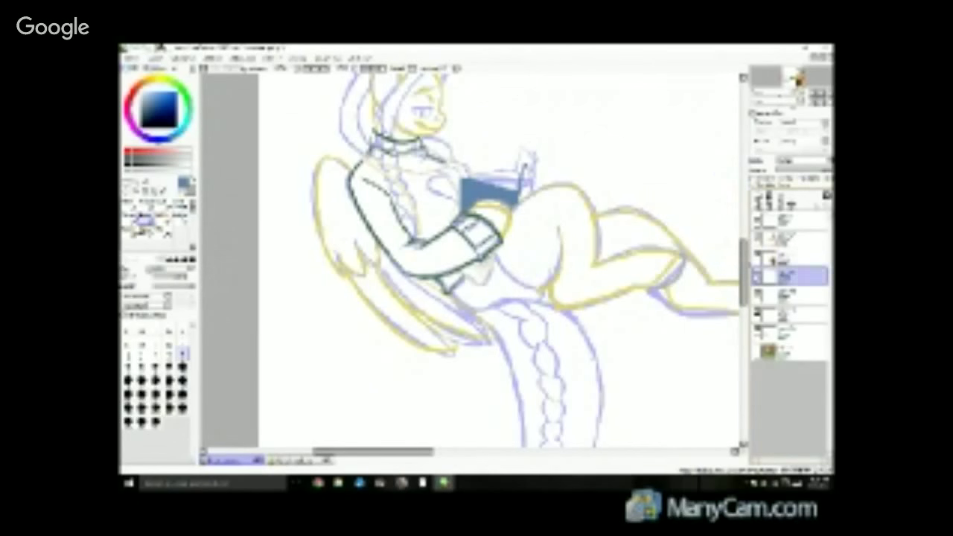
{"action": "left_click_drag", "start_coordinate": [746, 273], "coordinate": [746, 266]}
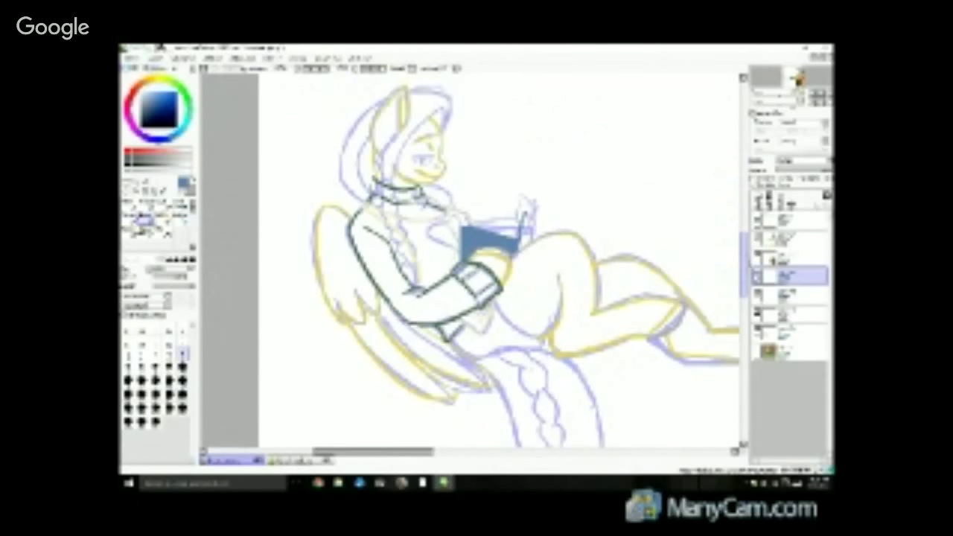
{"action": "scroll", "coordinate": [524, 267], "scroll_direction": "up", "scroll_amount": 6}
{"action": "scroll", "coordinate": [524, 267], "scroll_direction": "down", "scroll_amount": 7}
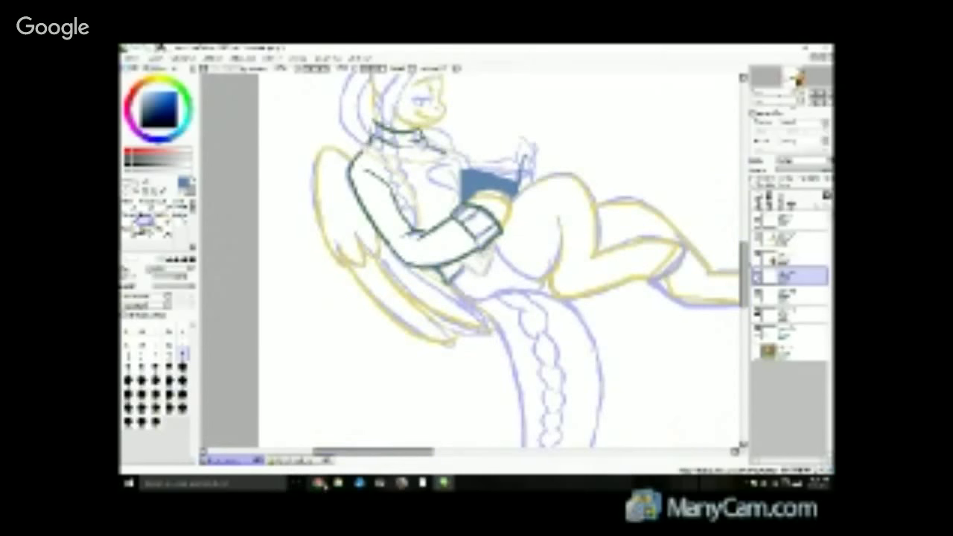
Switch to Chrome, open a new tab beside the live stream artwork page, and return to the YouTube stream page.
{"action": "mouse_move", "coordinate": [319, 483]}
{"action": "left_click", "coordinate": [272, 440]}
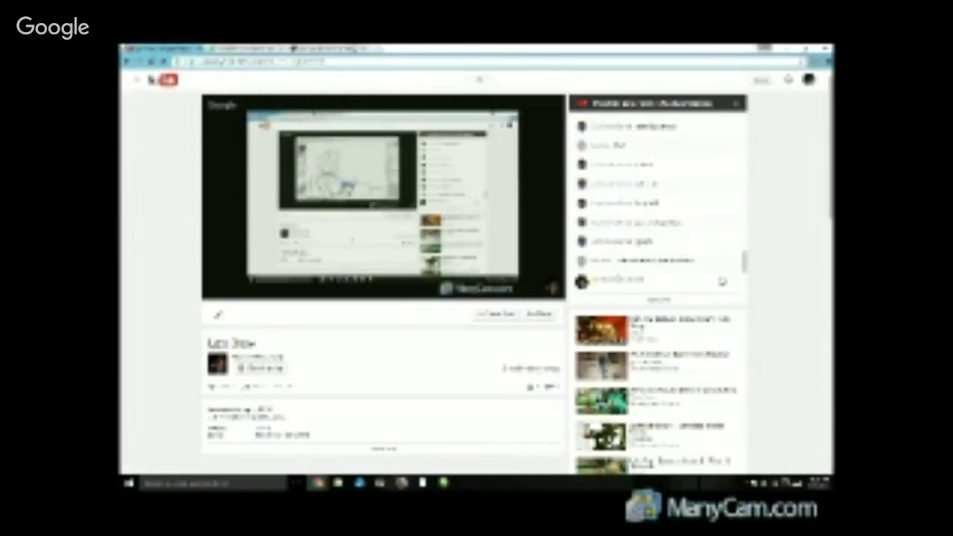
{"action": "left_click", "coordinate": [332, 48]}
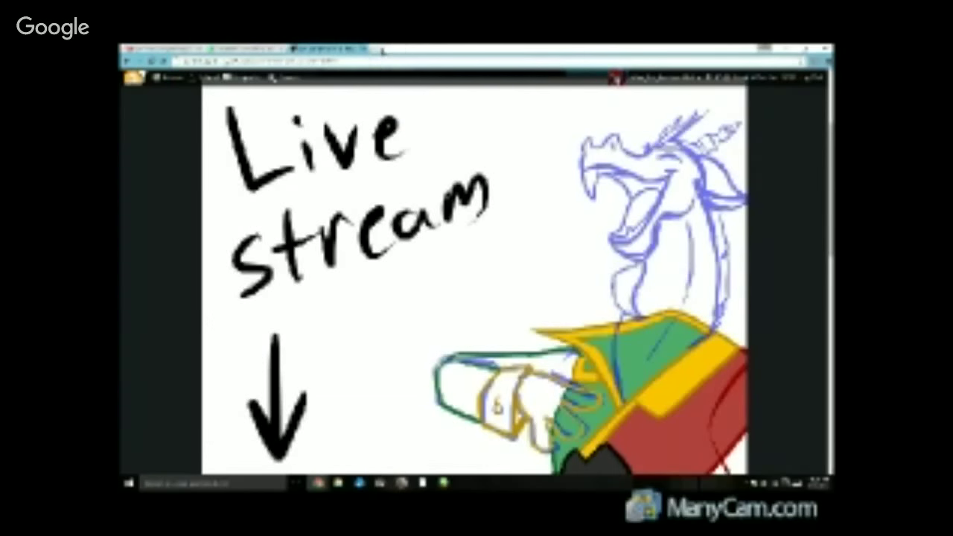
{"action": "left_click", "coordinate": [383, 49]}
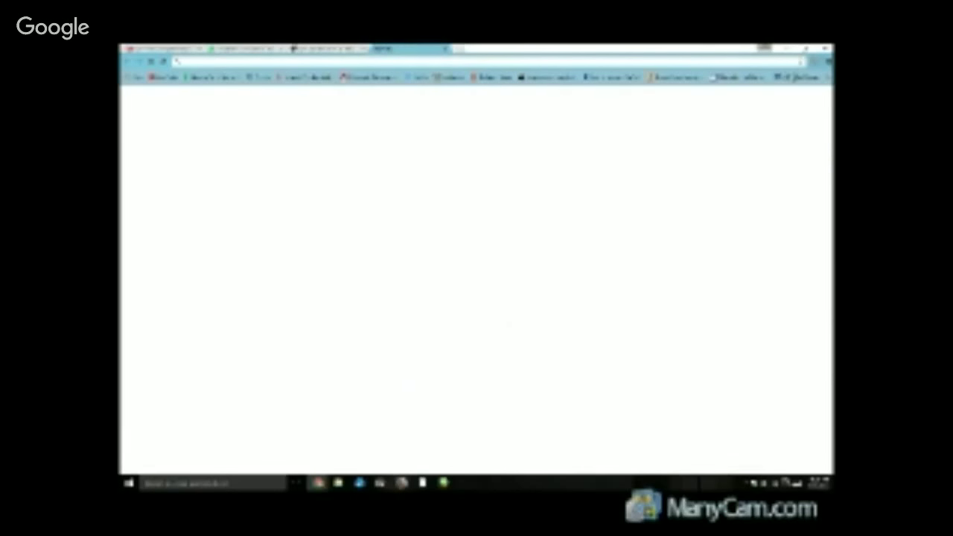
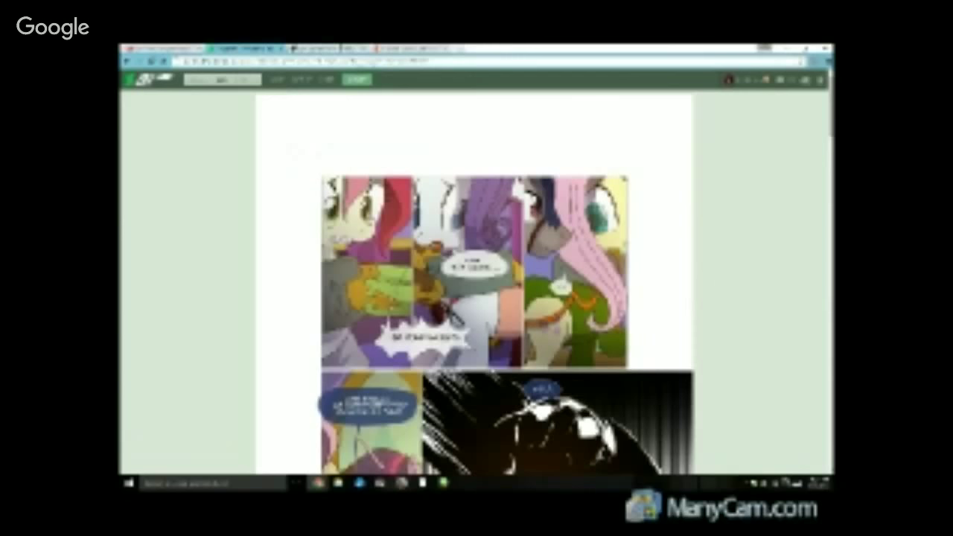
{"action": "left_click", "coordinate": [341, 48]}
{"action": "left_click", "coordinate": [152, 49]}
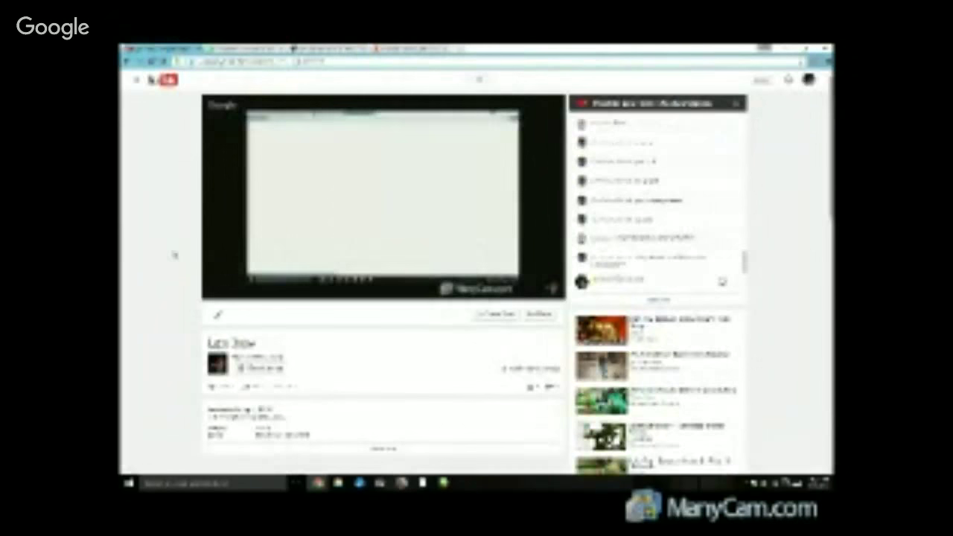
Paste the copied text into the YouTube stream's live chat and send it.
{"action": "right_click", "coordinate": [635, 283]}
{"action": "left_click", "coordinate": [610, 281]}
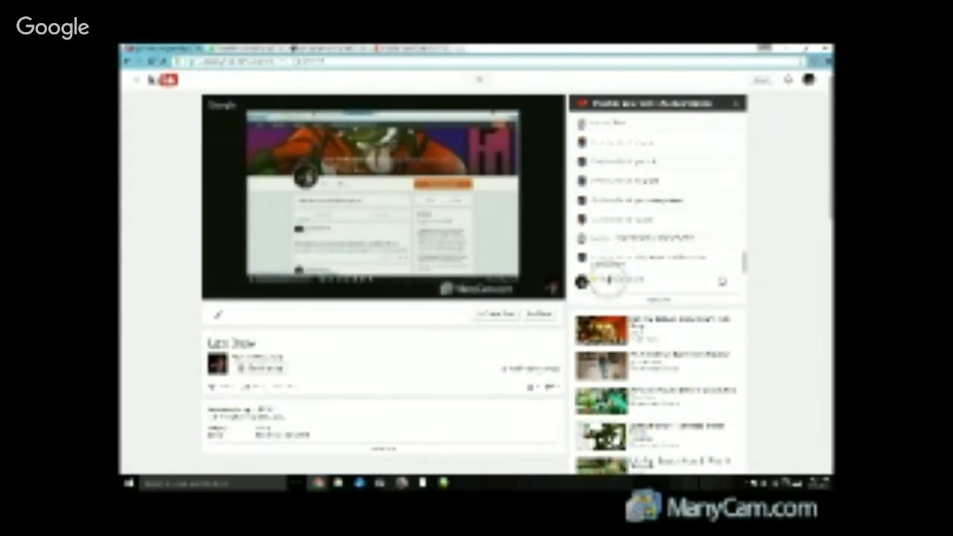
{"action": "right_click", "coordinate": [610, 281]}
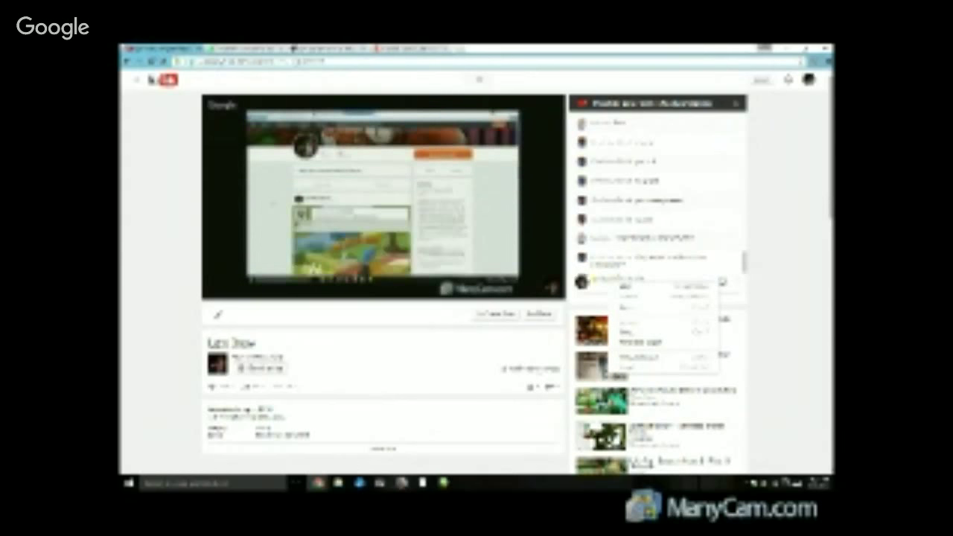
{"action": "left_click", "coordinate": [589, 274]}
{"action": "left_click", "coordinate": [638, 278]}
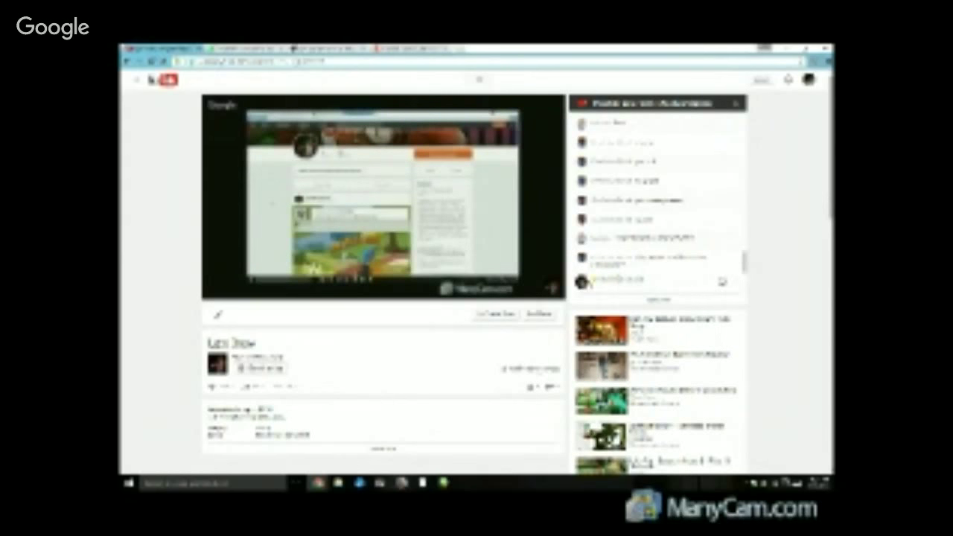
{"action": "right_click", "coordinate": [612, 289]}
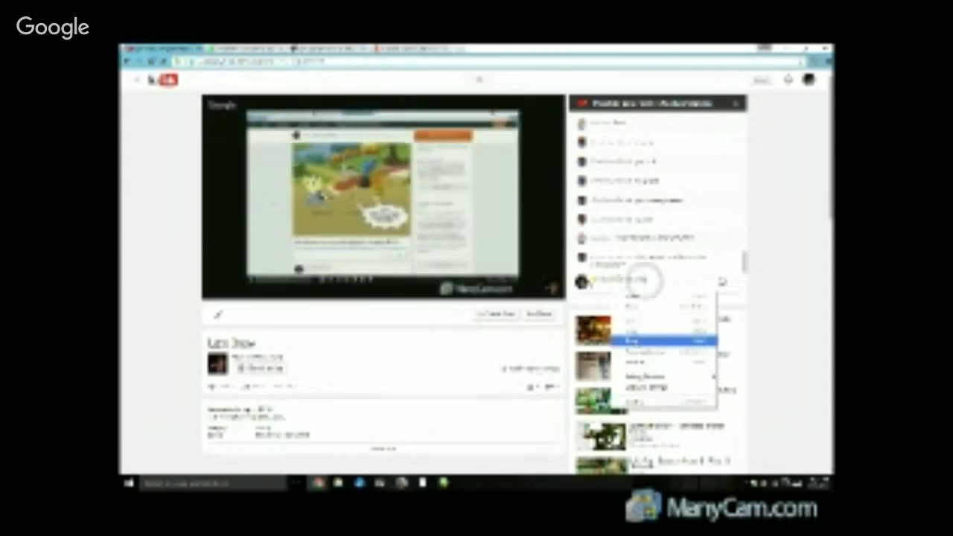
{"action": "left_click", "coordinate": [631, 340]}
{"action": "key", "text": "Return"}
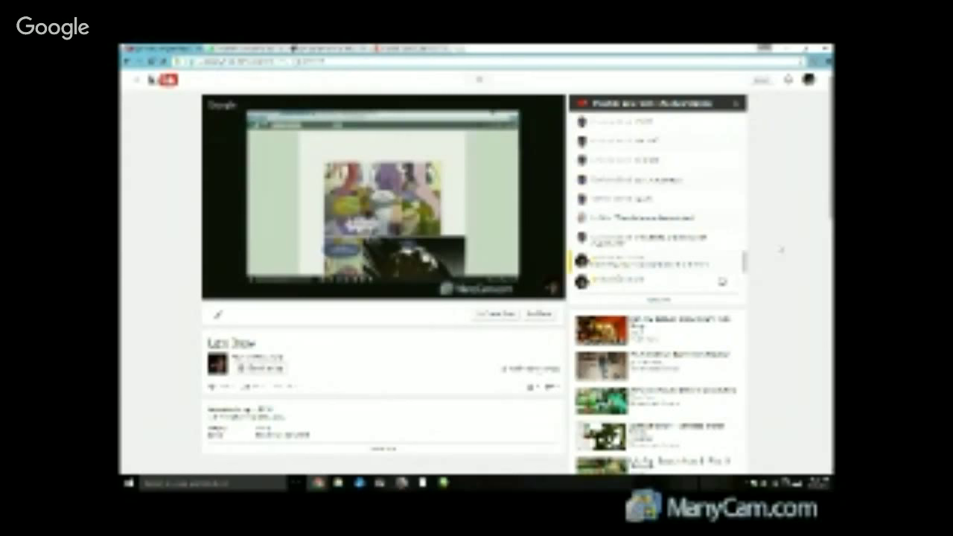
Open the live stream artwork page and look it over down to the comment section.
{"action": "left_click", "coordinate": [330, 49]}
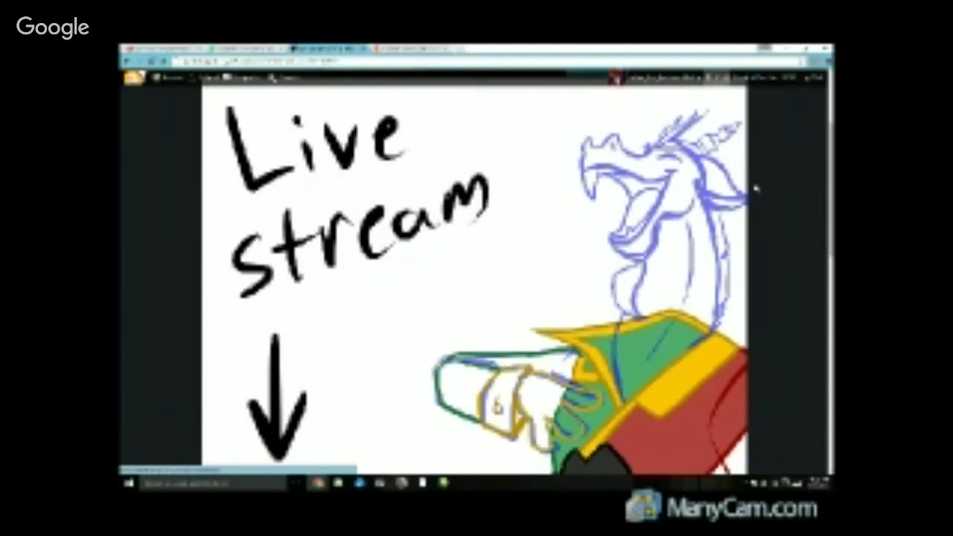
{"action": "scroll", "coordinate": [756, 188], "scroll_direction": "down", "scroll_amount": 5}
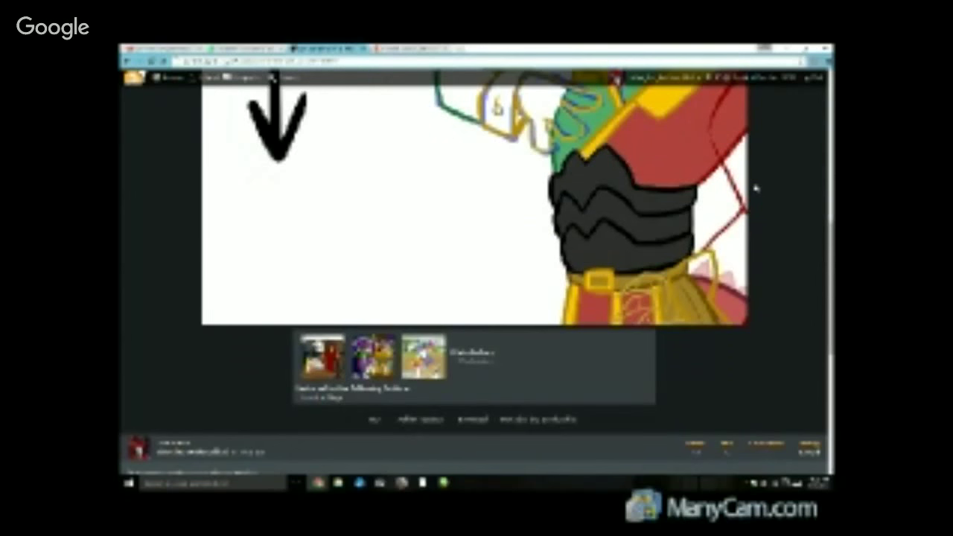
{"action": "scroll", "coordinate": [756, 188], "scroll_direction": "down", "scroll_amount": 2}
{"action": "scroll", "coordinate": [756, 189], "scroll_direction": "down", "scroll_amount": 2}
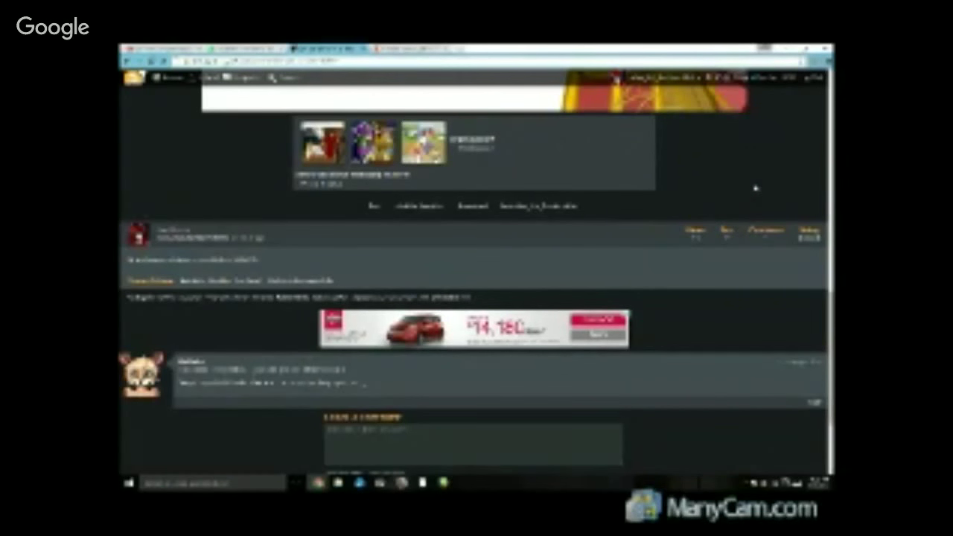
Switch to the Patreon page and look through the comic page posts around Sonic Reborn chapter 2 page 3.
{"action": "key", "text": "ctrl+Tab"}
{"action": "scroll", "coordinate": [636, 244], "scroll_direction": "up", "scroll_amount": 2}
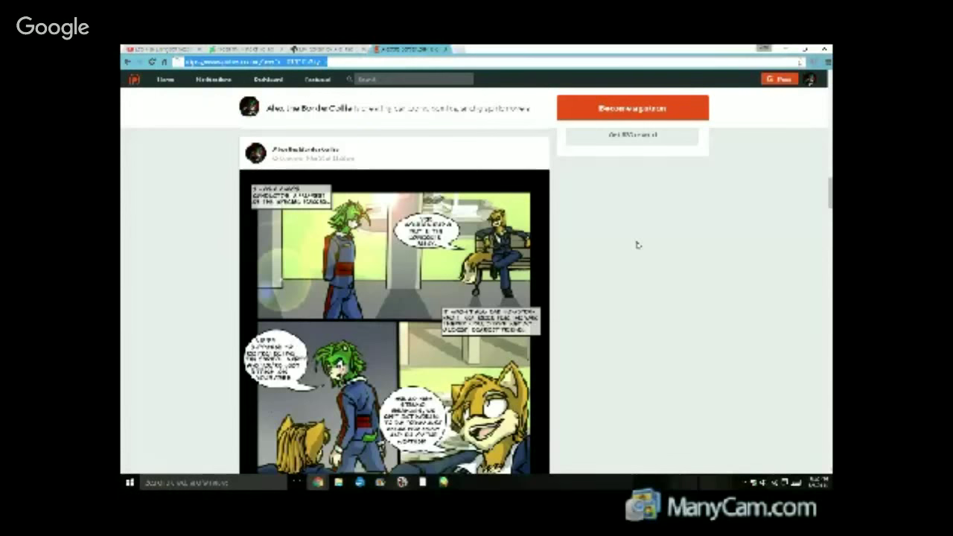
{"action": "scroll", "coordinate": [637, 245], "scroll_direction": "down", "scroll_amount": 8}
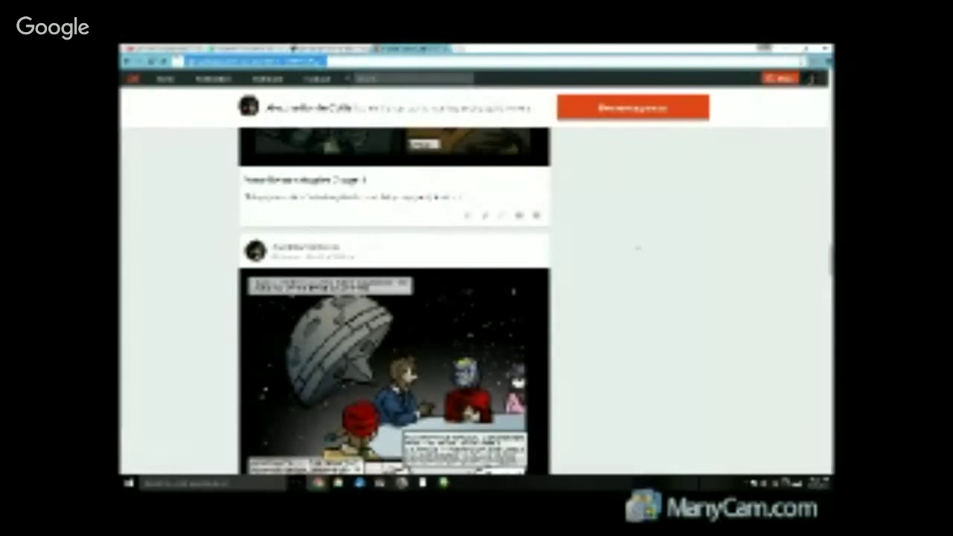
{"action": "scroll", "coordinate": [637, 248], "scroll_direction": "down", "scroll_amount": 3}
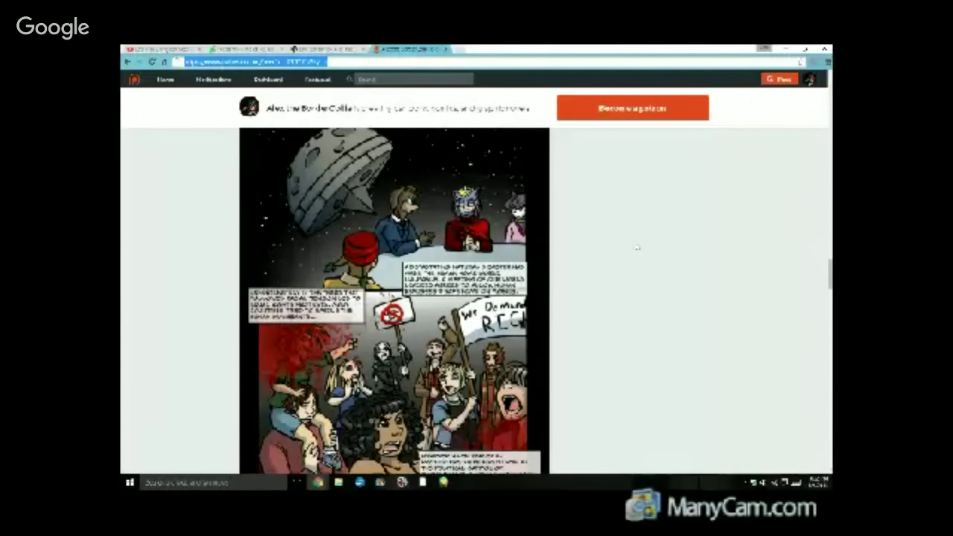
{"action": "scroll", "coordinate": [637, 248], "scroll_direction": "up", "scroll_amount": 5}
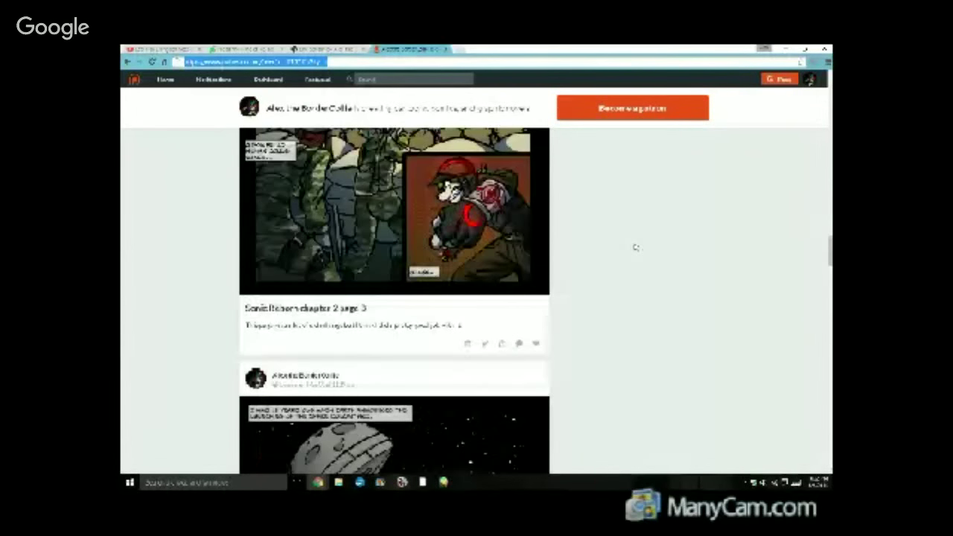
{"action": "scroll", "coordinate": [633, 246], "scroll_direction": "up", "scroll_amount": 15}
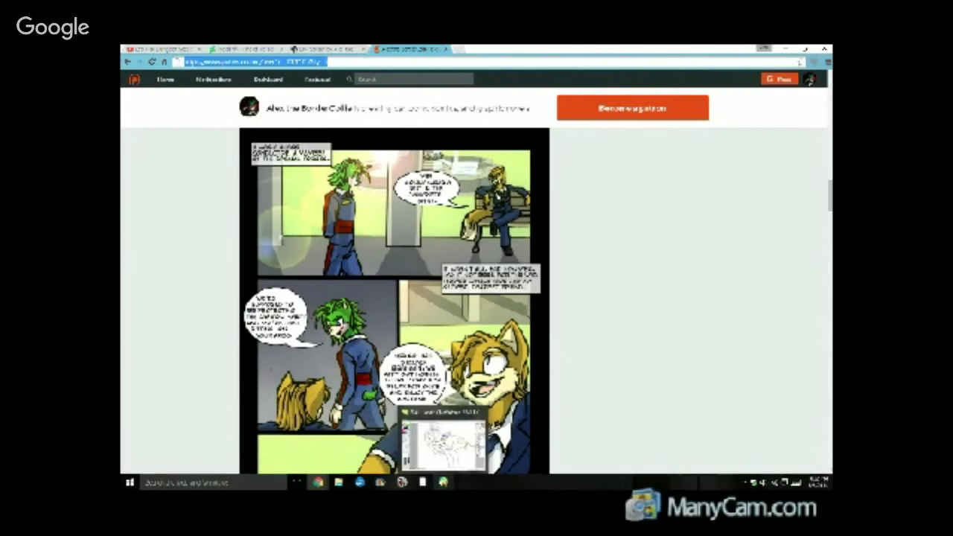
Switch back to PaintTool SAI and review the reading pony beside the large costumed character.
{"action": "left_click", "coordinate": [440, 479]}
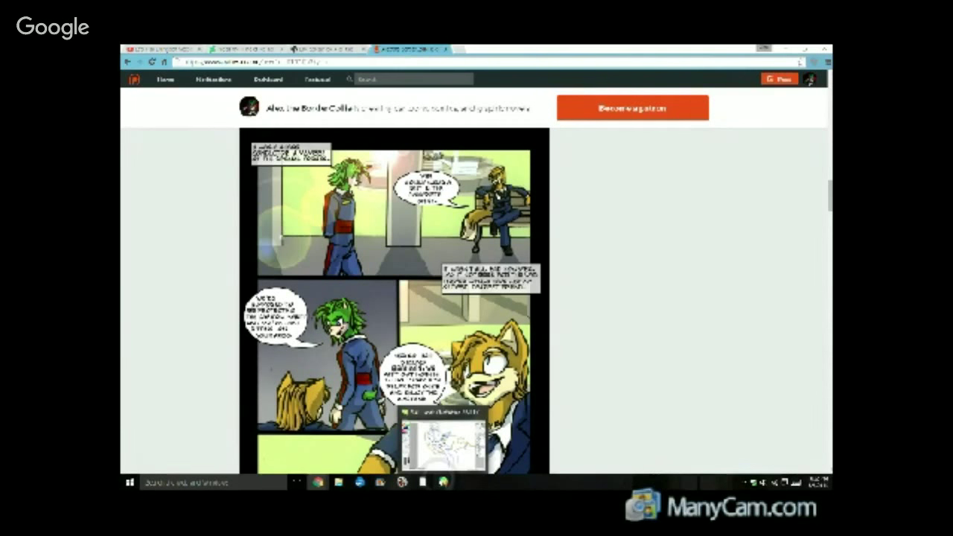
{"action": "left_click", "coordinate": [442, 483]}
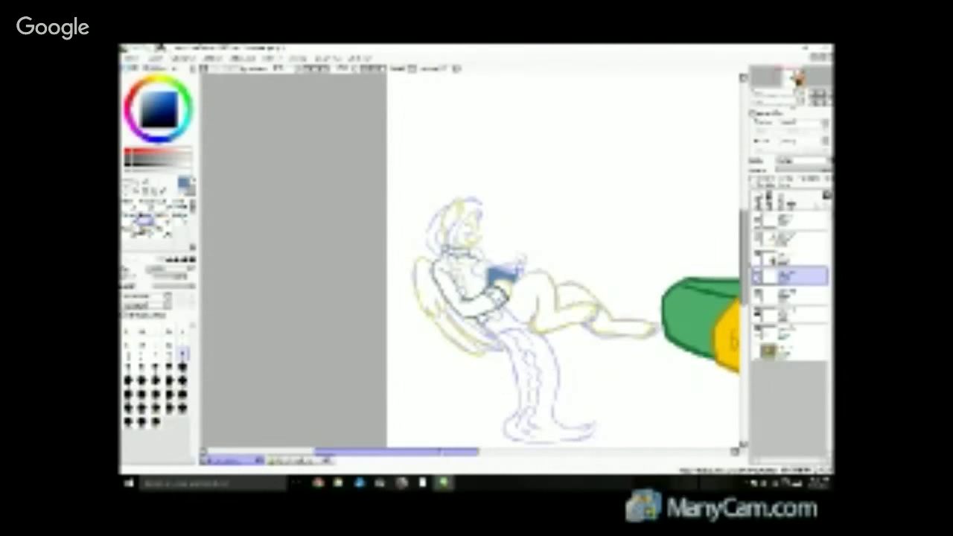
{"action": "left_click_drag", "start_coordinate": [455, 452], "coordinate": [481, 452]}
{"action": "scroll", "coordinate": [480, 375], "scroll_direction": "down", "scroll_amount": 2}
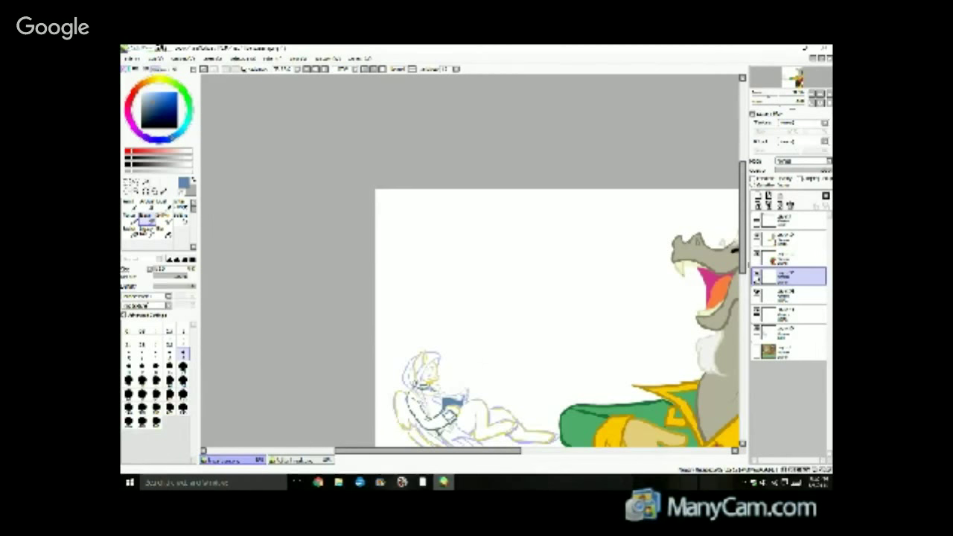
{"action": "scroll", "coordinate": [445, 386], "scroll_direction": "up", "scroll_amount": 3}
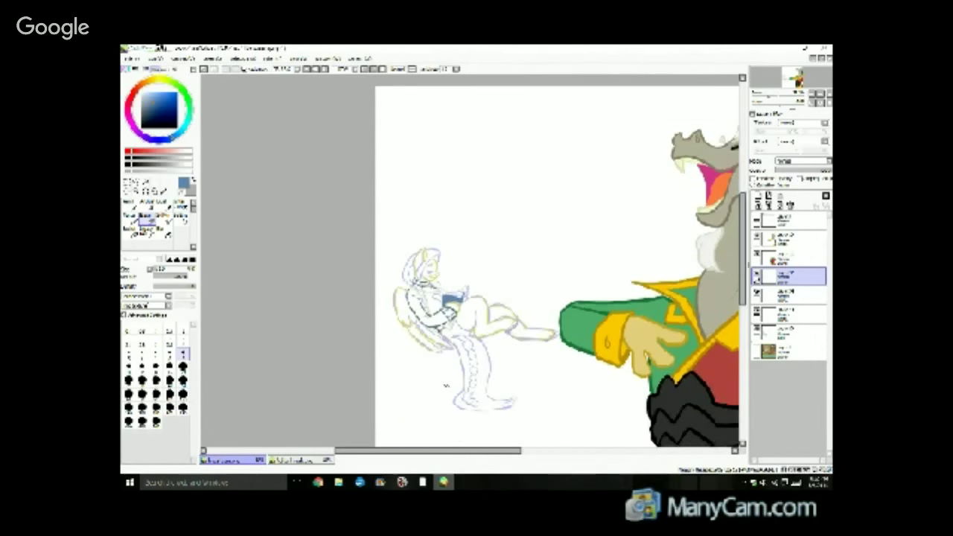
Toggle the visibility of the line art layers over the pony's legs to compare them with the sketch.
{"action": "scroll", "coordinate": [574, 318], "scroll_direction": "up", "scroll_amount": 2}
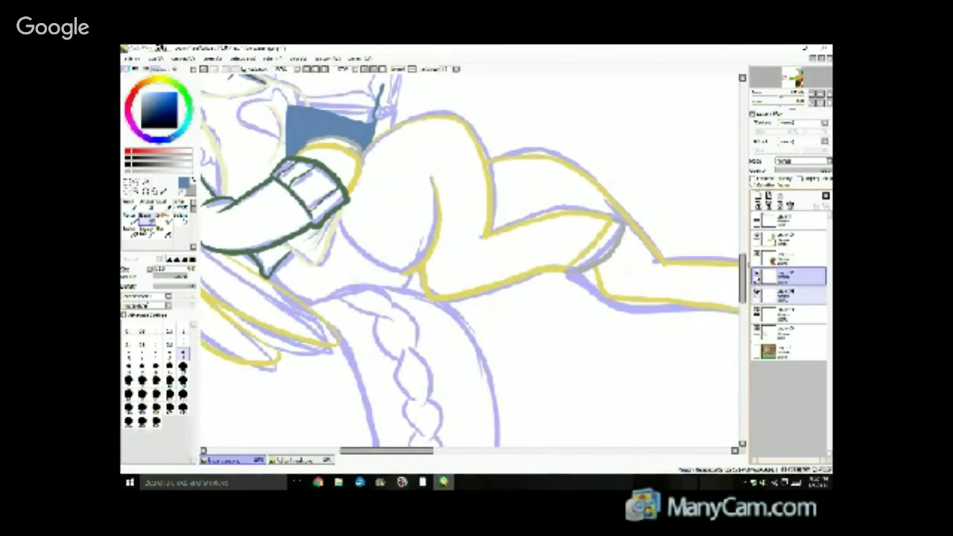
{"action": "left_click", "coordinate": [758, 292]}
{"action": "left_click", "coordinate": [757, 293]}
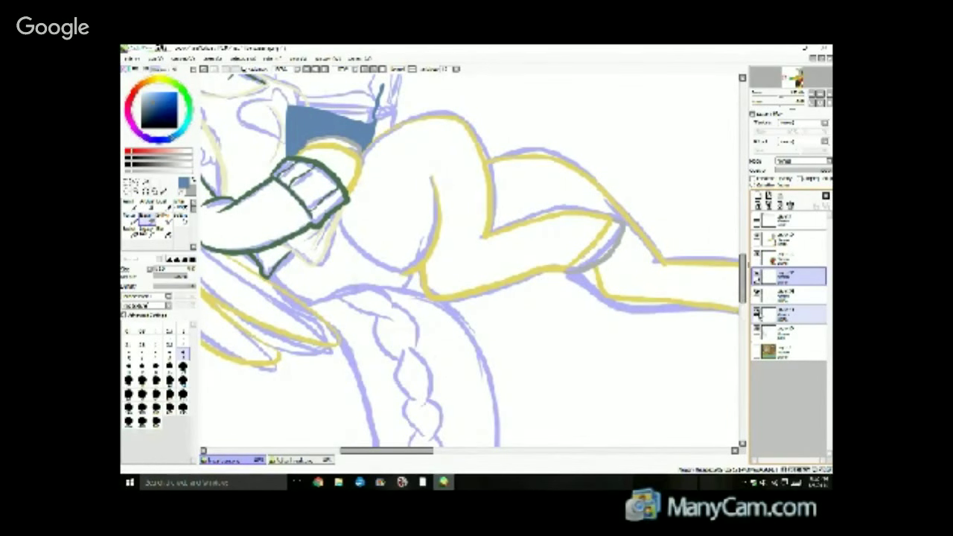
{"action": "left_click", "coordinate": [758, 295]}
{"action": "left_click", "coordinate": [758, 294]}
{"action": "left_click", "coordinate": [757, 279]}
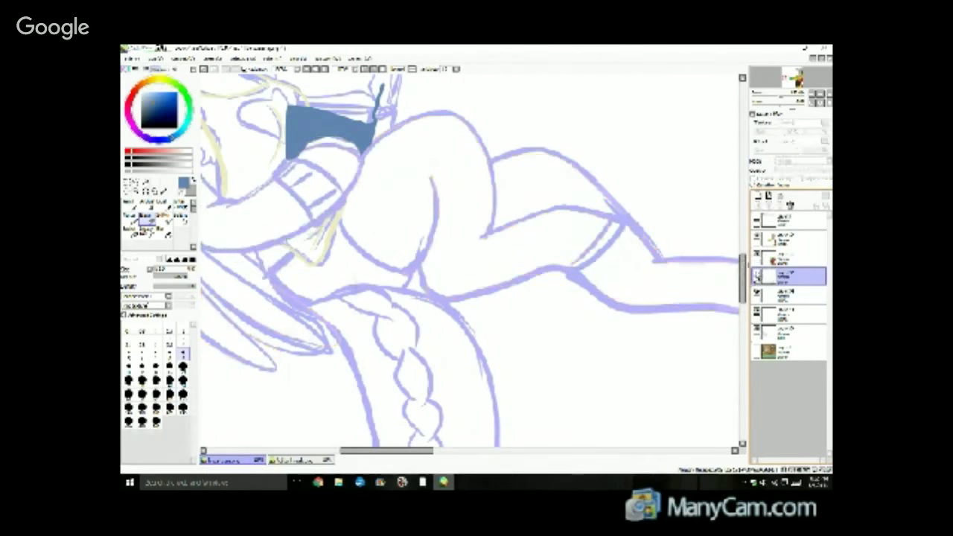
{"action": "left_click", "coordinate": [757, 278]}
Sample the yellow outline colour and draw a curved pen line at the pony's knee above the lower leg.
{"action": "left_click_drag", "start_coordinate": [417, 452], "coordinate": [456, 452]}
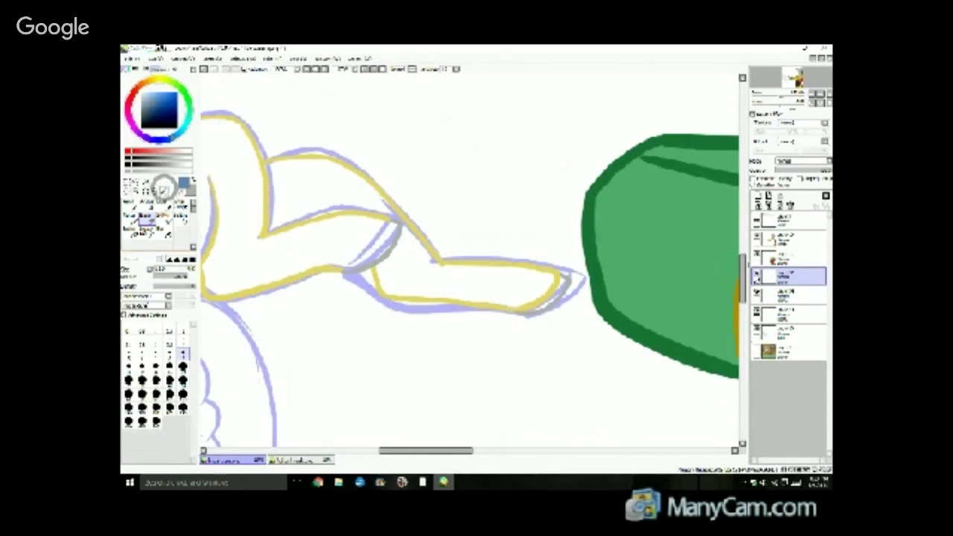
{"action": "left_click", "coordinate": [163, 192]}
{"action": "left_click", "coordinate": [262, 154]}
{"action": "key", "text": "n"}
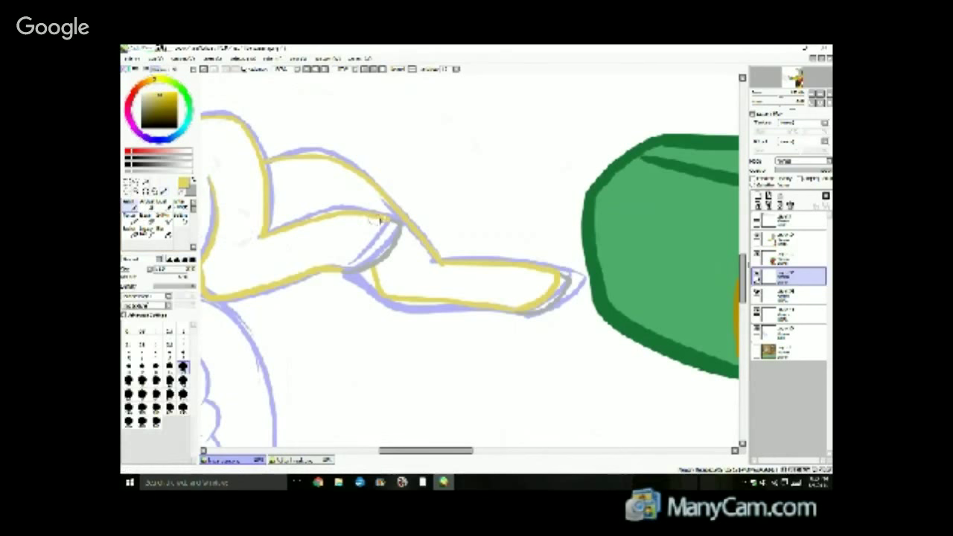
{"action": "left_click_drag", "start_coordinate": [391, 218], "coordinate": [348, 266]}
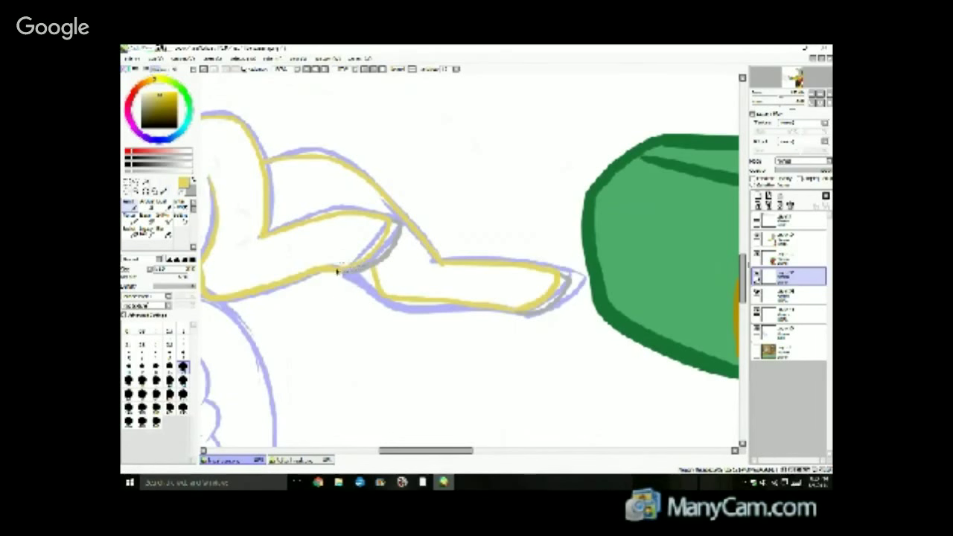
Identify and select the layer holding the blue book cover, and erase along the cover's upper edge to trim it.
{"action": "left_click_drag", "start_coordinate": [414, 452], "coordinate": [340, 456]}
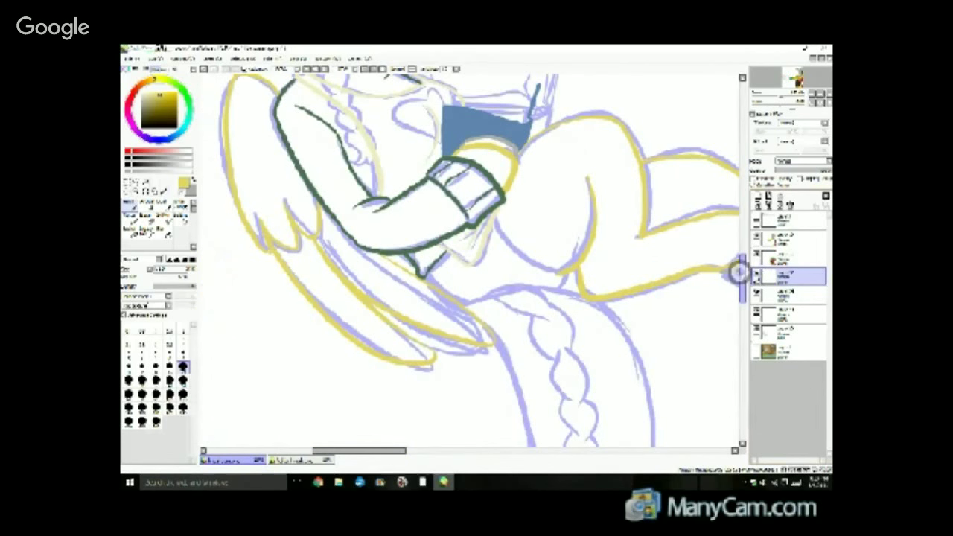
{"action": "mouse_move", "coordinate": [742, 273]}
{"action": "left_mouse_down"}
{"action": "mouse_move", "coordinate": [743, 224]}
{"action": "mouse_move", "coordinate": [737, 271]}
{"action": "mouse_move", "coordinate": [738, 258]}
{"action": "left_mouse_up"}
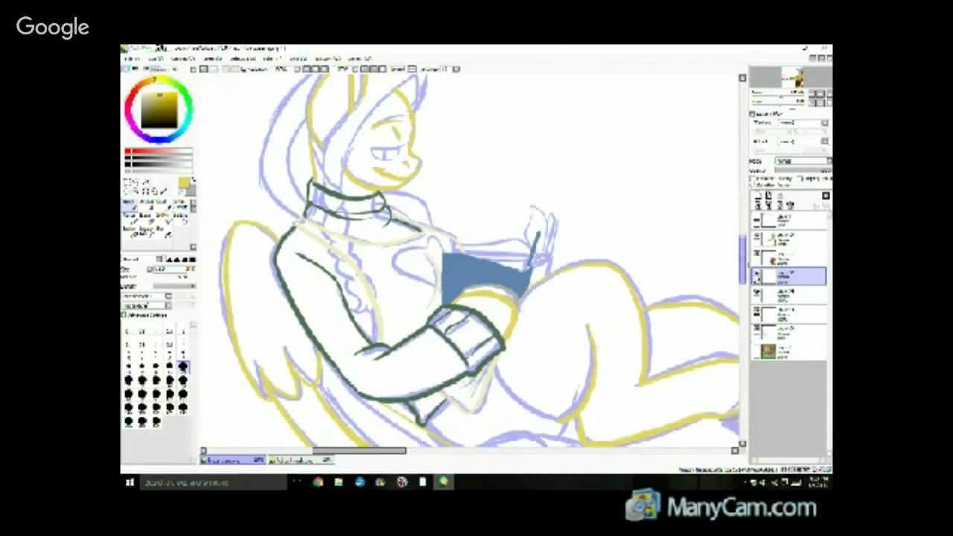
{"action": "left_click", "coordinate": [758, 294]}
{"action": "left_click", "coordinate": [757, 294]}
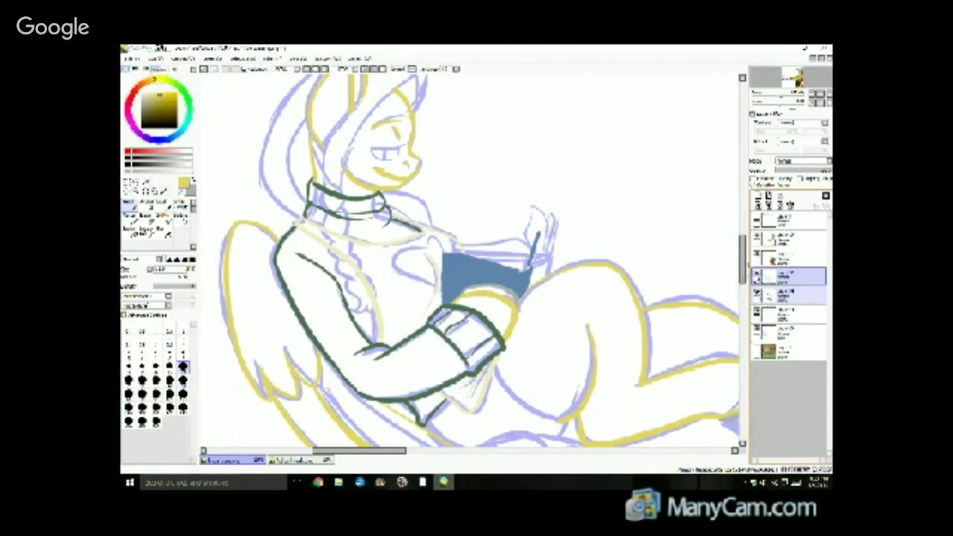
{"action": "left_click", "coordinate": [779, 296]}
{"action": "left_click", "coordinate": [150, 218]}
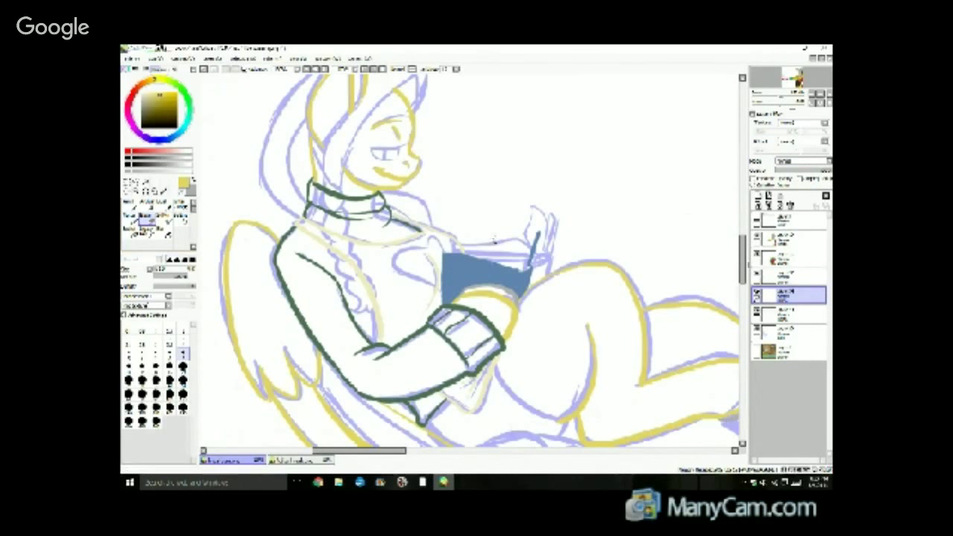
{"action": "left_click_drag", "start_coordinate": [520, 266], "coordinate": [524, 270]}
{"action": "left_click_drag", "start_coordinate": [518, 269], "coordinate": [375, 244]}
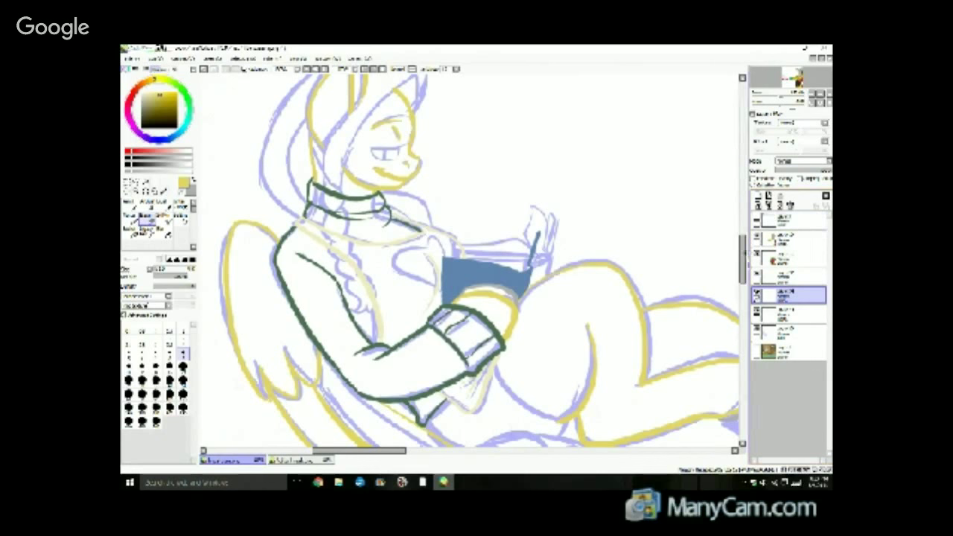
Add a new layer directly beneath the book cover's layer and set the pen colour to light grey.
{"action": "mouse_move", "coordinate": [741, 258]}
{"action": "left_mouse_down"}
{"action": "mouse_move", "coordinate": [740, 239]}
{"action": "mouse_move", "coordinate": [708, 291]}
{"action": "mouse_move", "coordinate": [702, 228]}
{"action": "left_mouse_up"}
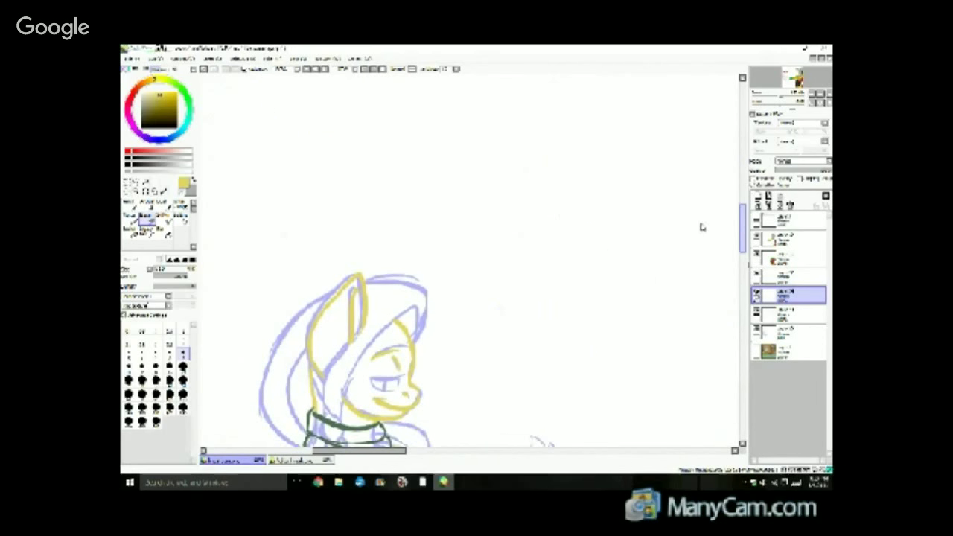
{"action": "scroll", "coordinate": [677, 252], "scroll_direction": "down", "scroll_amount": 5}
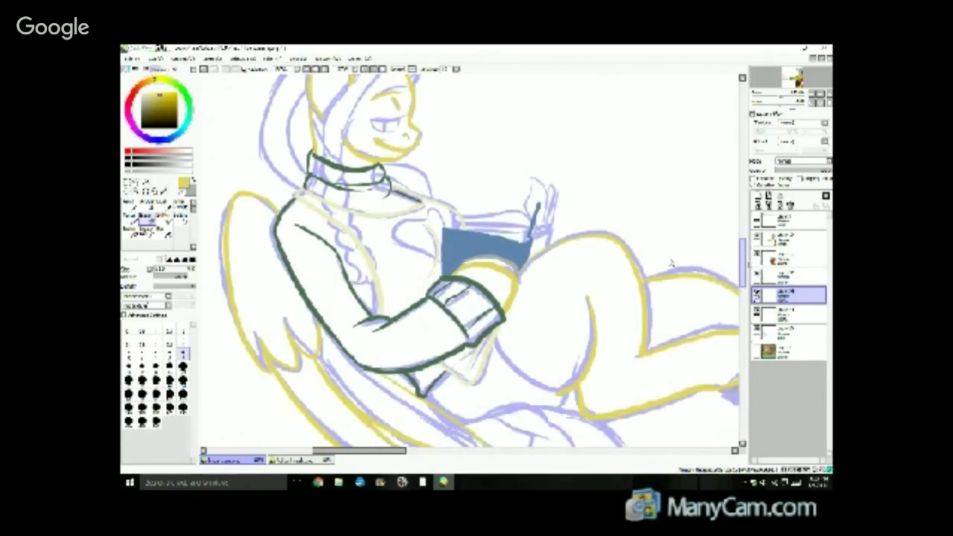
{"action": "scroll", "coordinate": [669, 255], "scroll_direction": "down", "scroll_amount": 1}
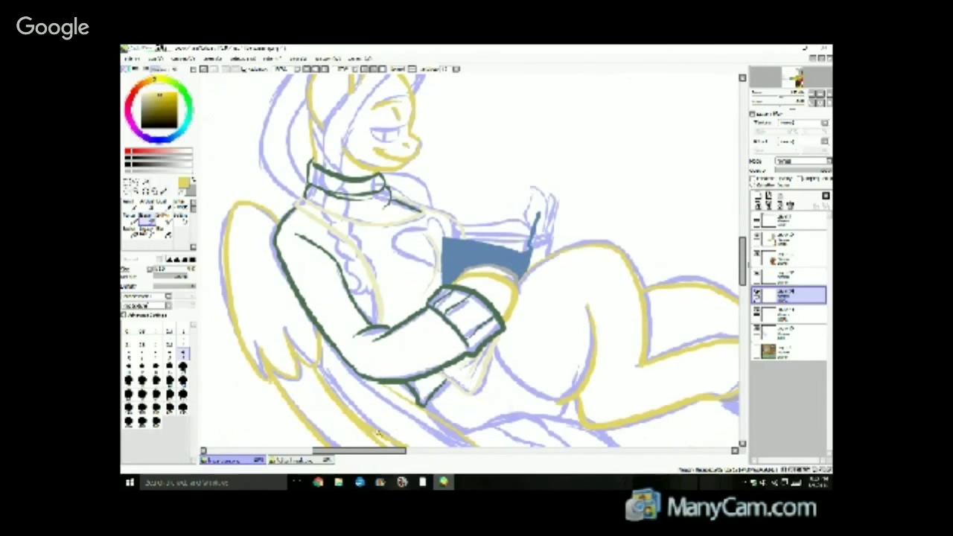
{"action": "left_click_drag", "start_coordinate": [382, 450], "coordinate": [387, 450]}
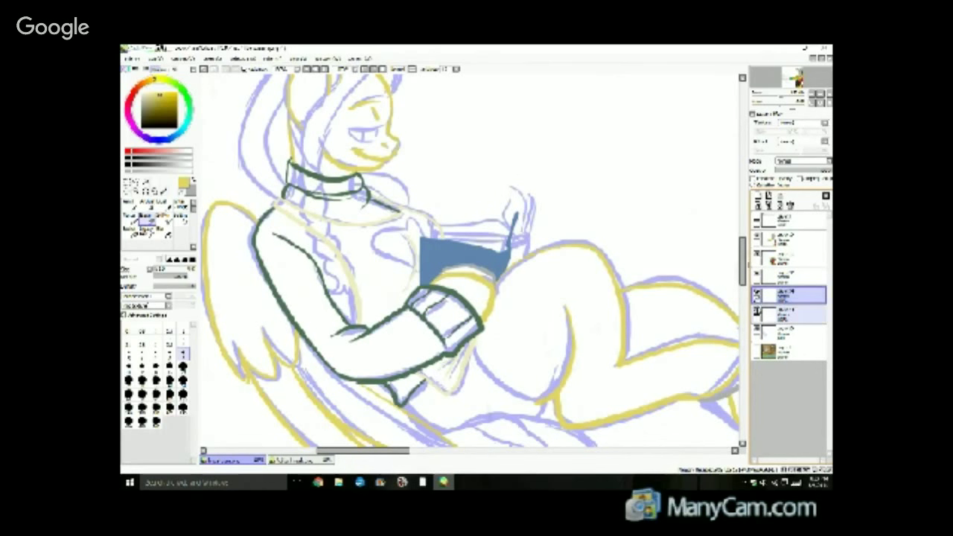
{"action": "left_click", "coordinate": [759, 313]}
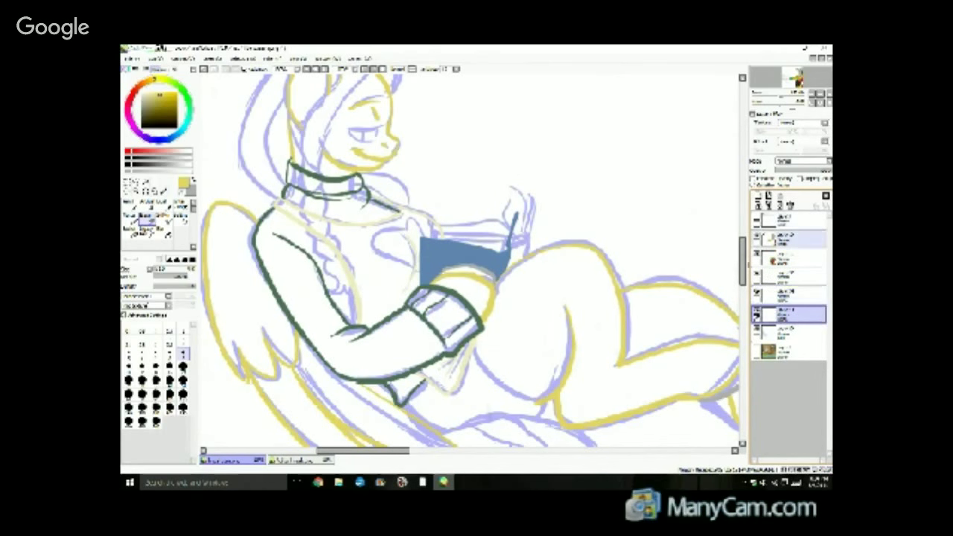
{"action": "left_click", "coordinate": [758, 196]}
{"action": "left_click", "coordinate": [131, 205]}
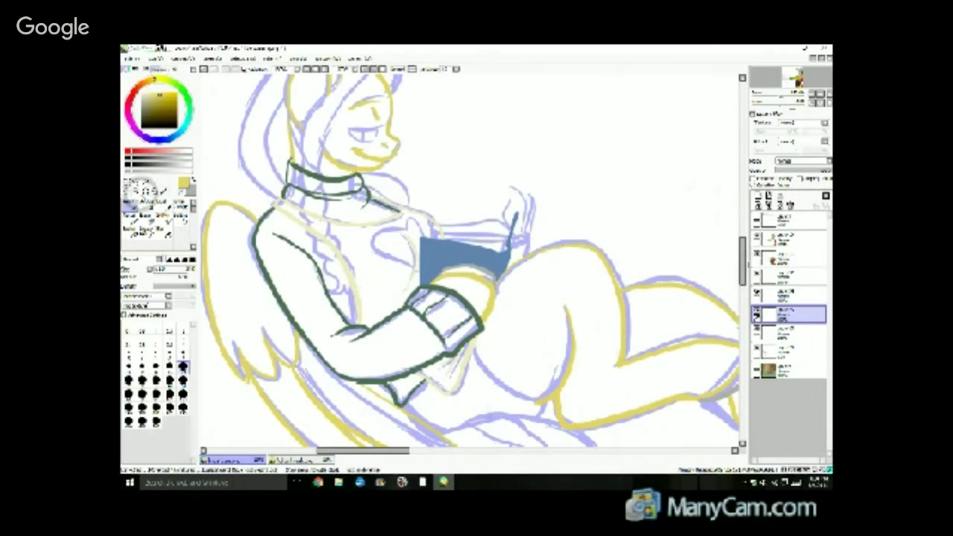
{"action": "left_click", "coordinate": [147, 101]}
{"action": "left_click_drag", "start_coordinate": [146, 102], "coordinate": [137, 98]}
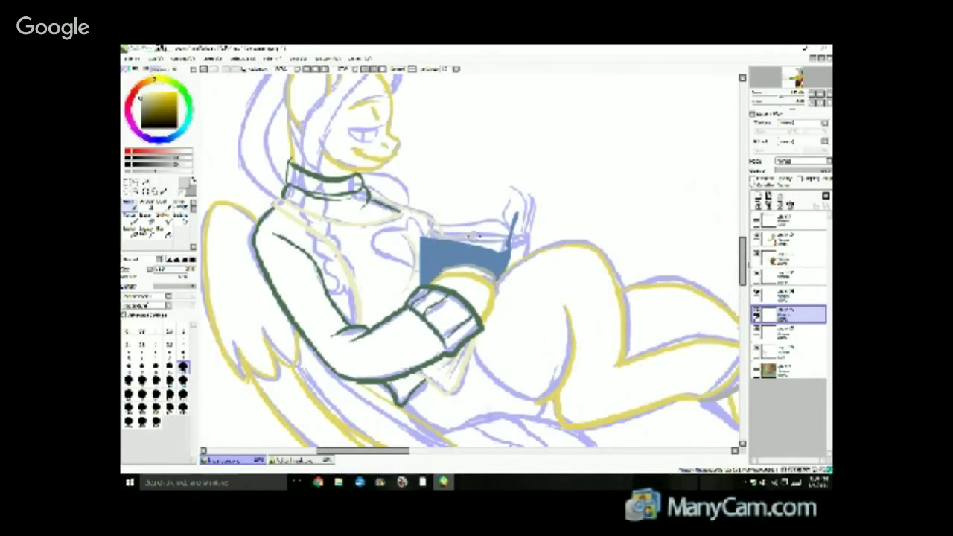
Draw the light grey page edges along the top and outer side of the blue book cover.
{"action": "left_click_drag", "start_coordinate": [471, 237], "coordinate": [511, 237]}
{"action": "mouse_move", "coordinate": [509, 218]}
{"action": "left_mouse_down"}
{"action": "mouse_move", "coordinate": [502, 243]}
{"action": "mouse_move", "coordinate": [508, 216]}
{"action": "left_mouse_up"}
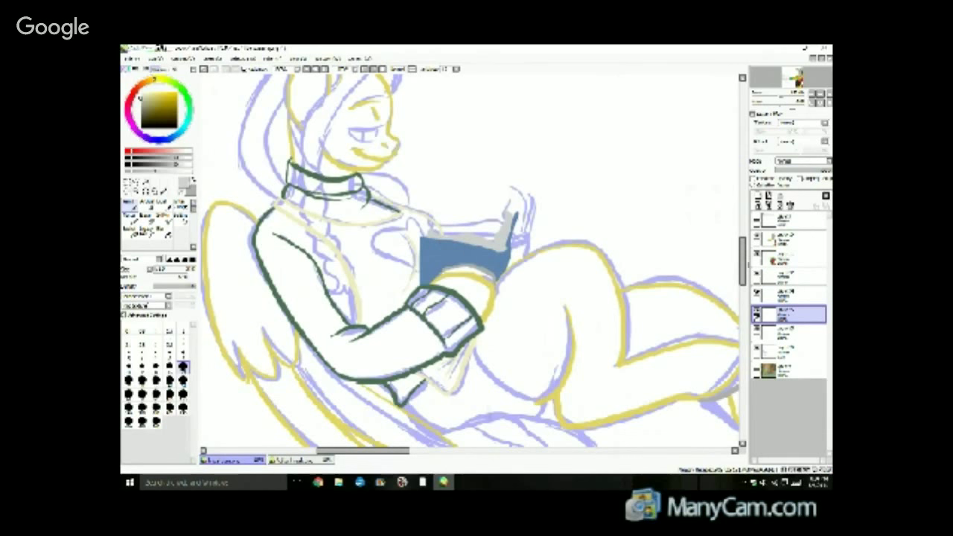
{"action": "left_click_drag", "start_coordinate": [497, 250], "coordinate": [504, 249]}
Merge the line art layer above the book down twice and toggle the merged layer's visibility to check its content.
{"action": "mouse_move", "coordinate": [743, 250]}
{"action": "left_mouse_down"}
{"action": "mouse_move", "coordinate": [740, 221]}
{"action": "mouse_move", "coordinate": [739, 253]}
{"action": "left_mouse_up"}
{"action": "left_click", "coordinate": [775, 276]}
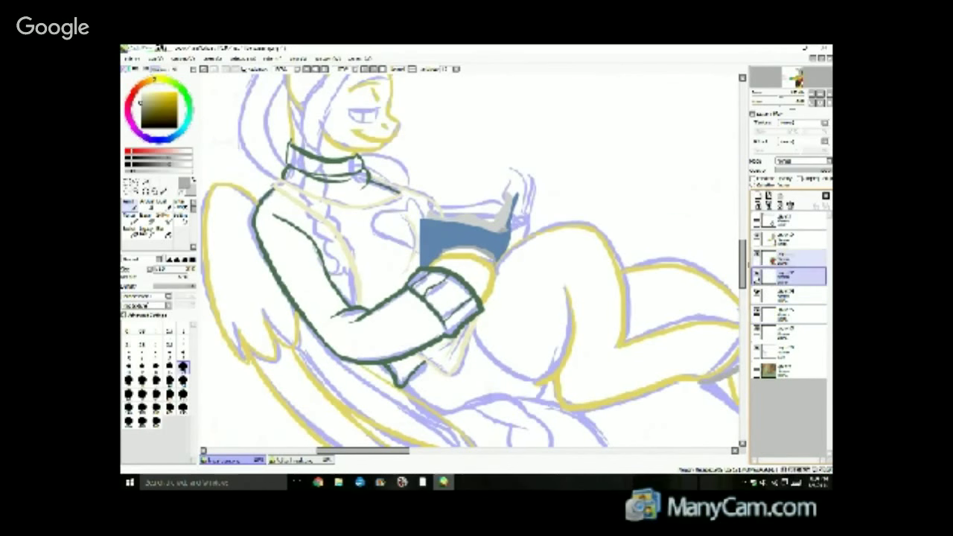
{"action": "left_click", "coordinate": [771, 206]}
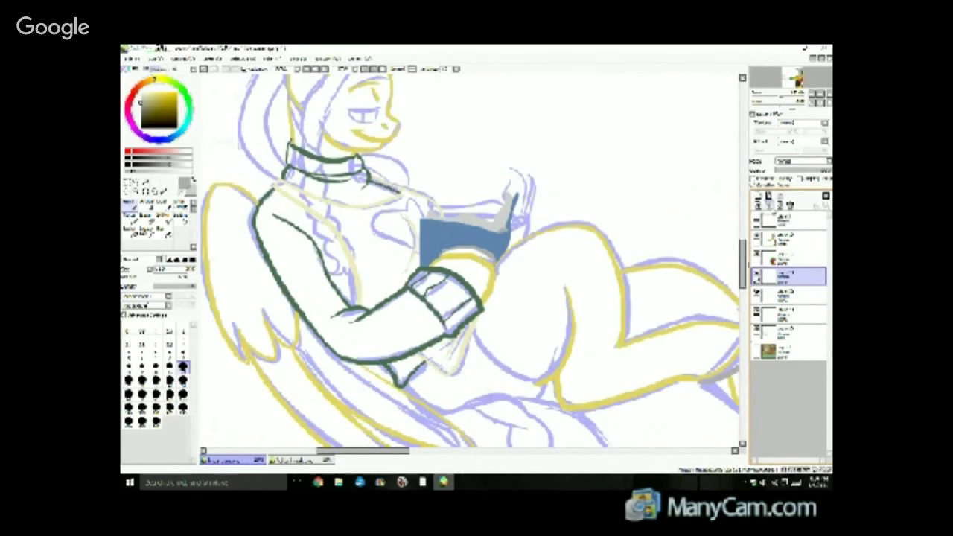
{"action": "left_click", "coordinate": [770, 206]}
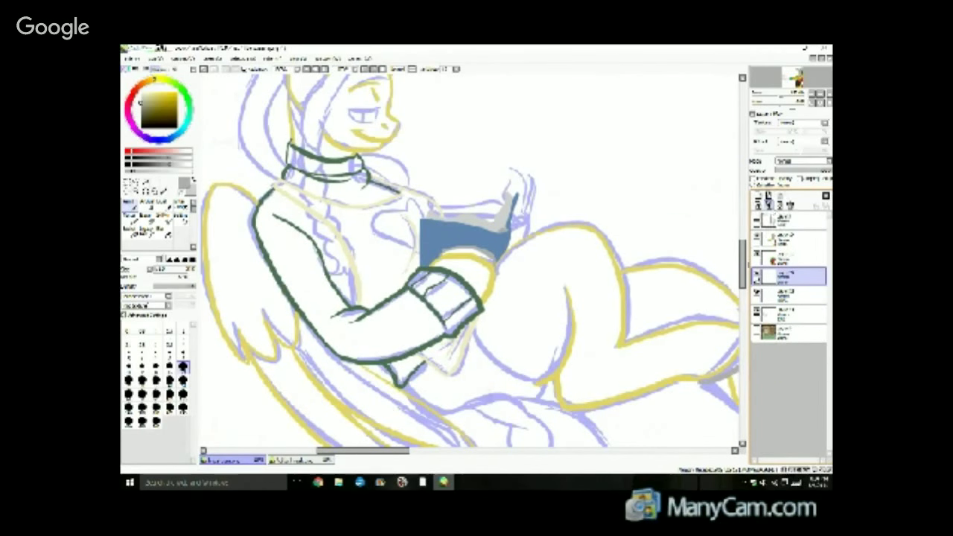
{"action": "left_click", "coordinate": [758, 277]}
{"action": "left_click", "coordinate": [757, 277]}
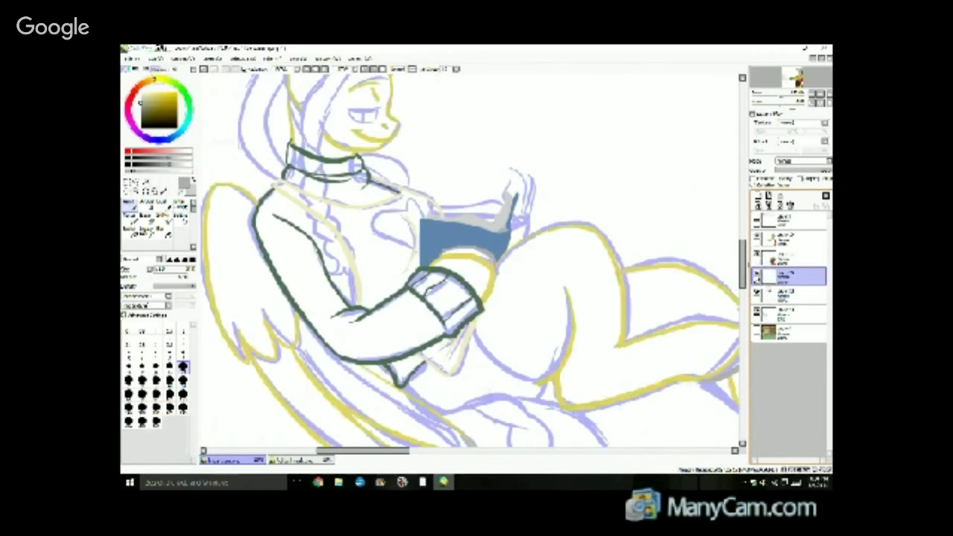
On a new layer, draw short lines in the sampled yellow outline colour between the book's outer edge and the thigh, and merge the layers.
{"action": "left_click", "coordinate": [777, 296]}
{"action": "left_click", "coordinate": [759, 196]}
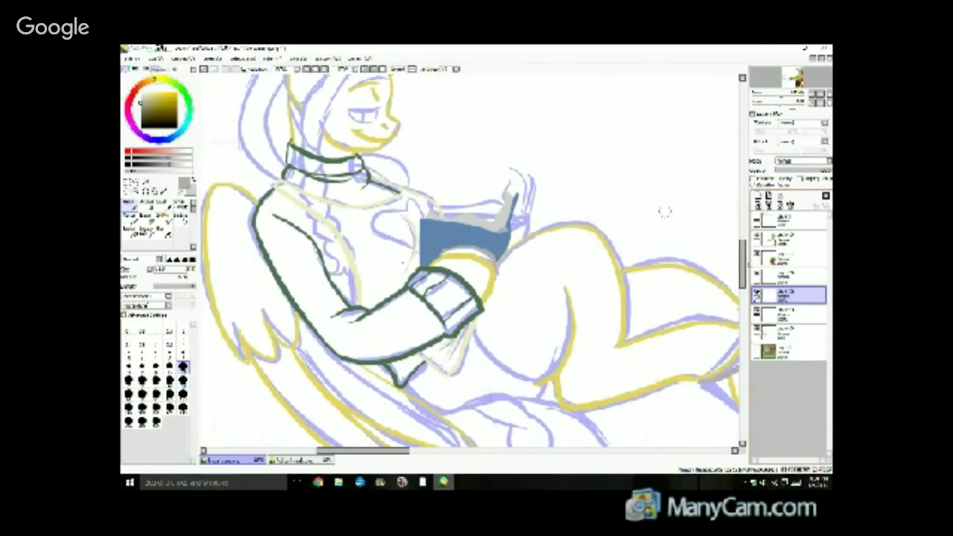
{"action": "left_click", "coordinate": [163, 192]}
{"action": "left_click", "coordinate": [490, 273]}
{"action": "left_click_drag", "start_coordinate": [514, 221], "coordinate": [532, 235]}
{"action": "left_click", "coordinate": [163, 191]}
{"action": "left_click", "coordinate": [492, 253]}
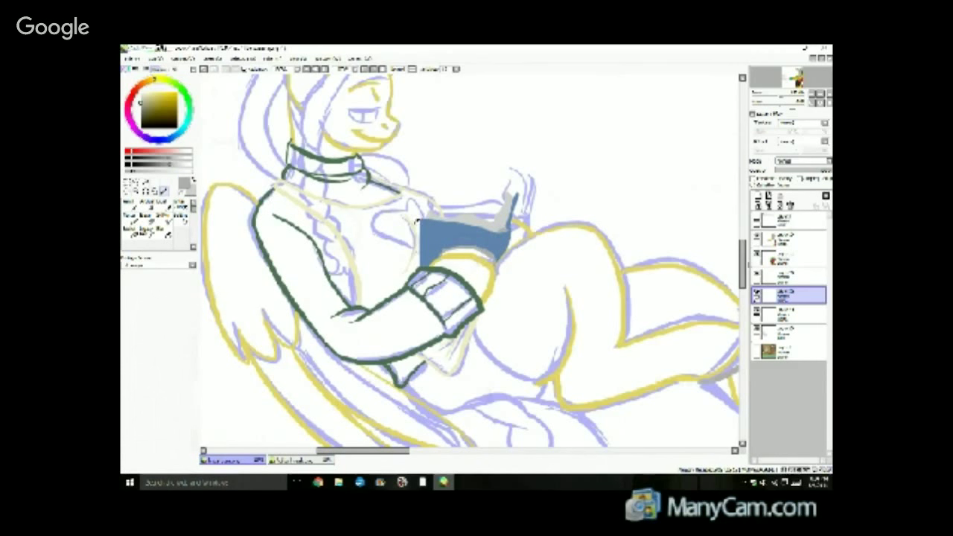
{"action": "left_click", "coordinate": [129, 205]}
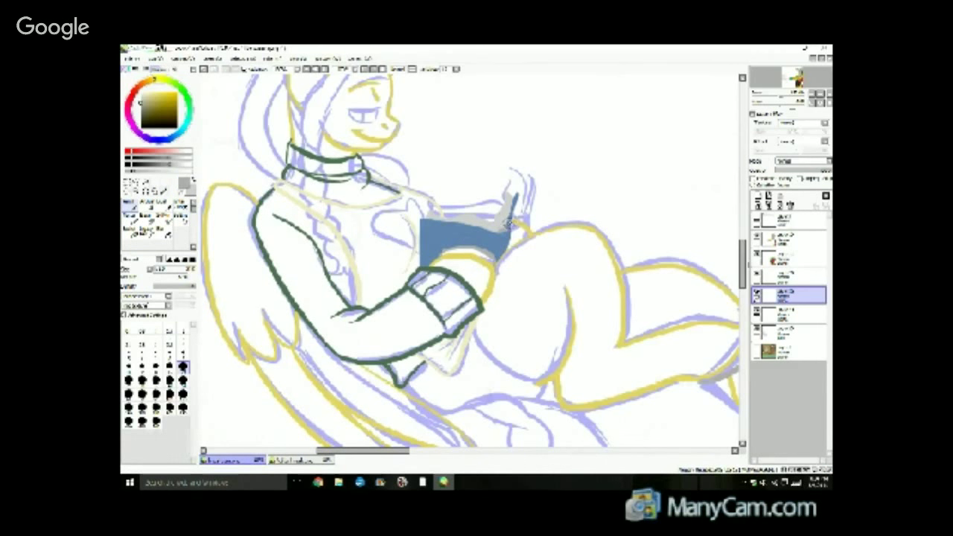
{"action": "left_click_drag", "start_coordinate": [511, 223], "coordinate": [513, 240]}
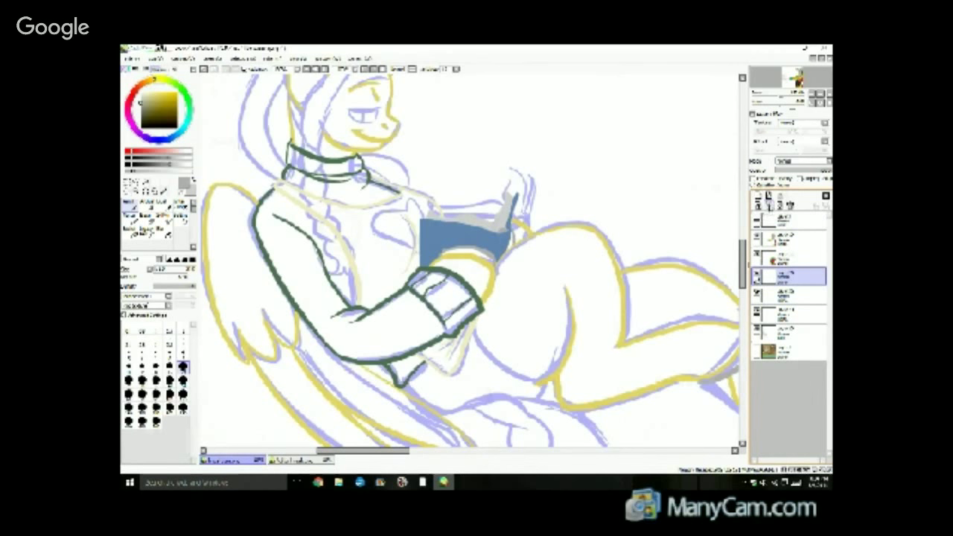
{"action": "left_click", "coordinate": [768, 201]}
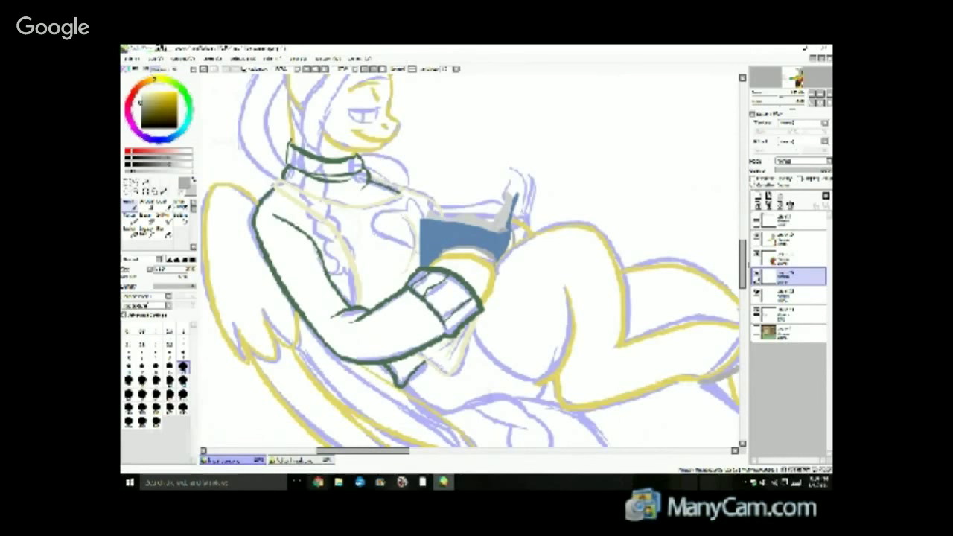
Switch to the Chrome browser, close the extra comic tabs, and bring up the YouTube live stream page with its chat.
{"action": "mouse_move", "coordinate": [318, 481]}
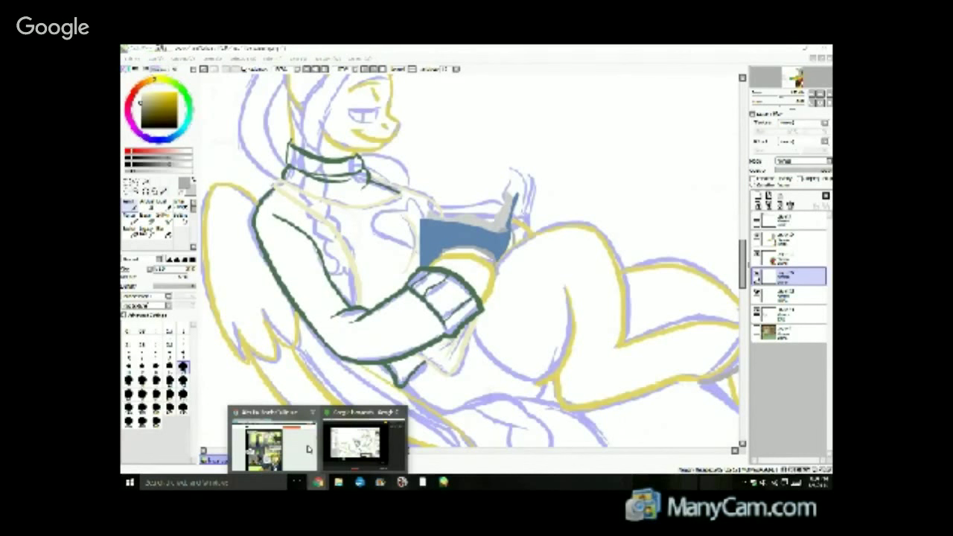
{"action": "mouse_move", "coordinate": [304, 439]}
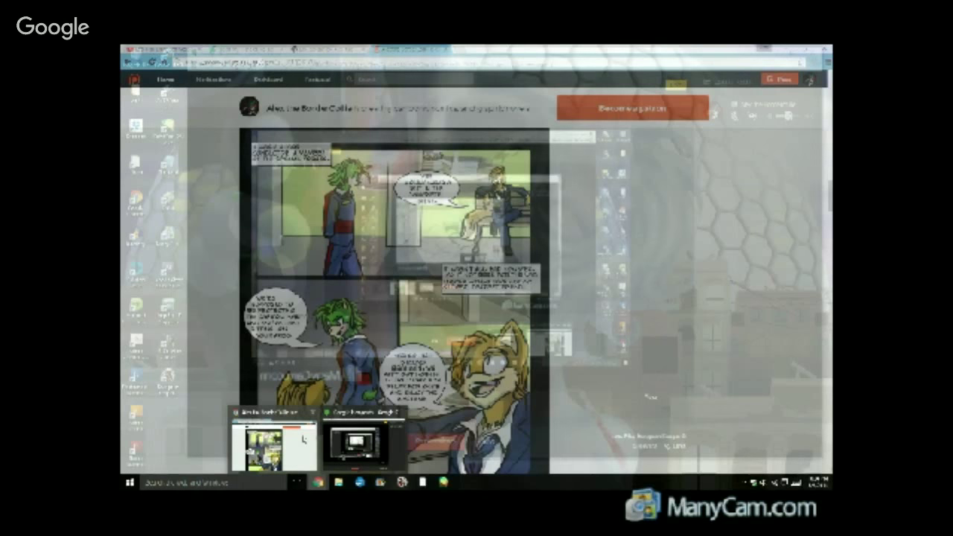
{"action": "left_click", "coordinate": [303, 439]}
{"action": "left_click", "coordinate": [364, 48]}
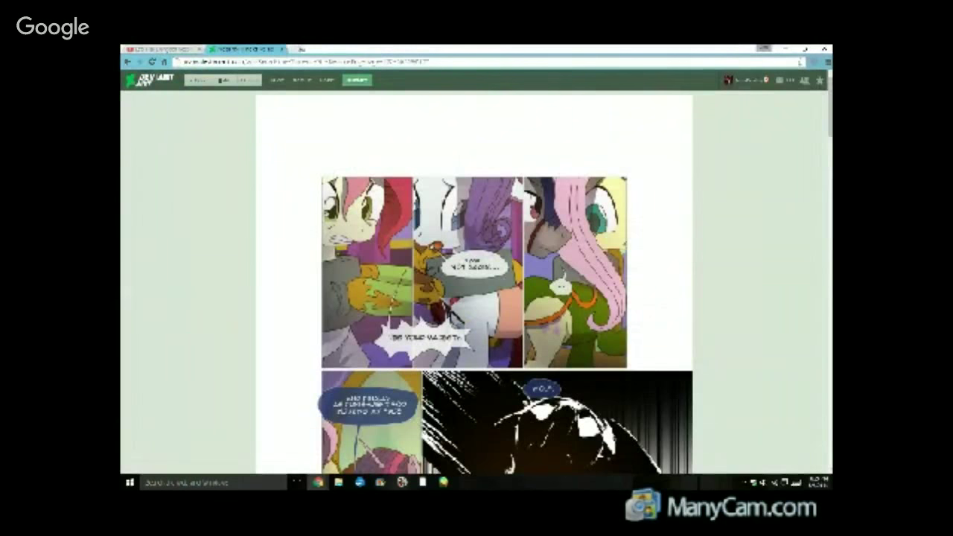
{"action": "left_click", "coordinate": [152, 48]}
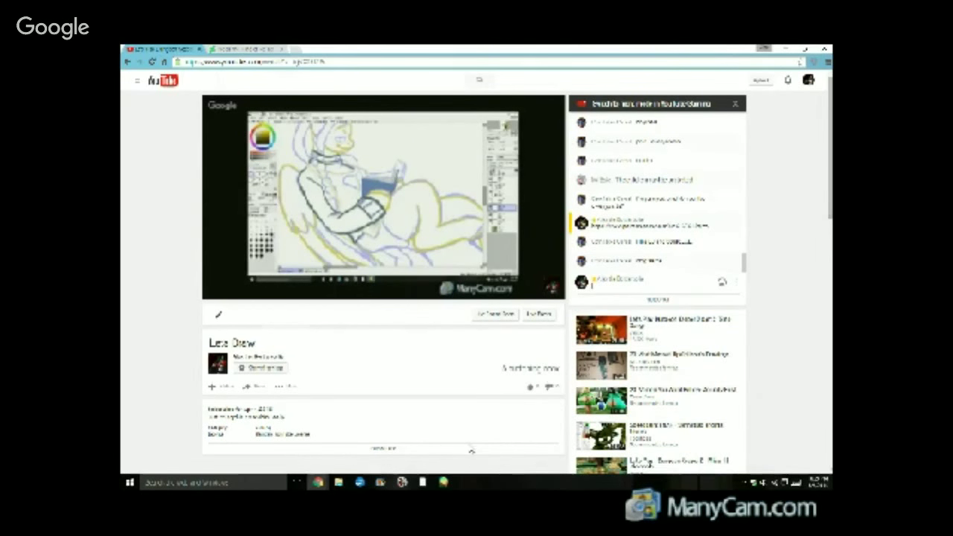
Switch back to PaintTool SAI and add a new layer for the line art of the pony's tail.
{"action": "mouse_move", "coordinate": [445, 484]}
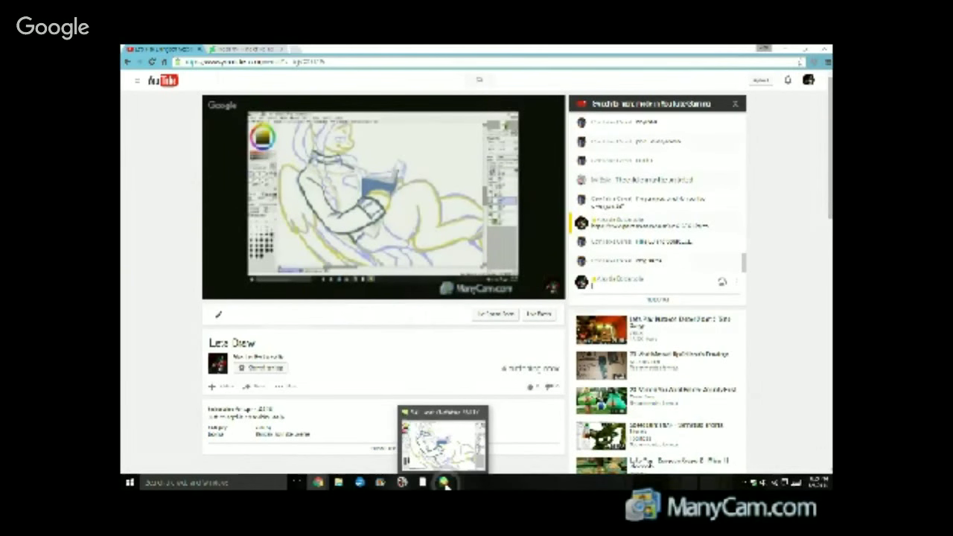
{"action": "left_click", "coordinate": [445, 484]}
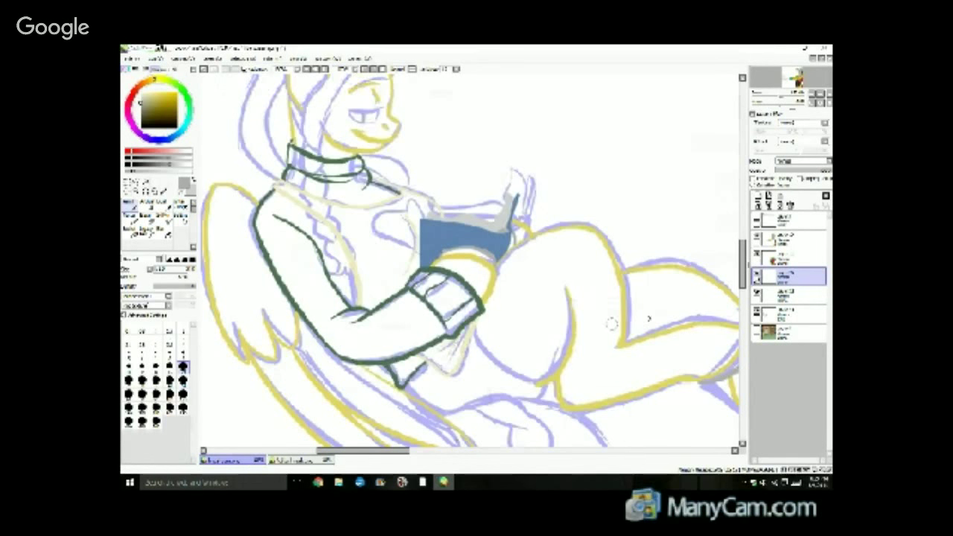
{"action": "scroll", "coordinate": [612, 325], "scroll_direction": "down", "scroll_amount": 3}
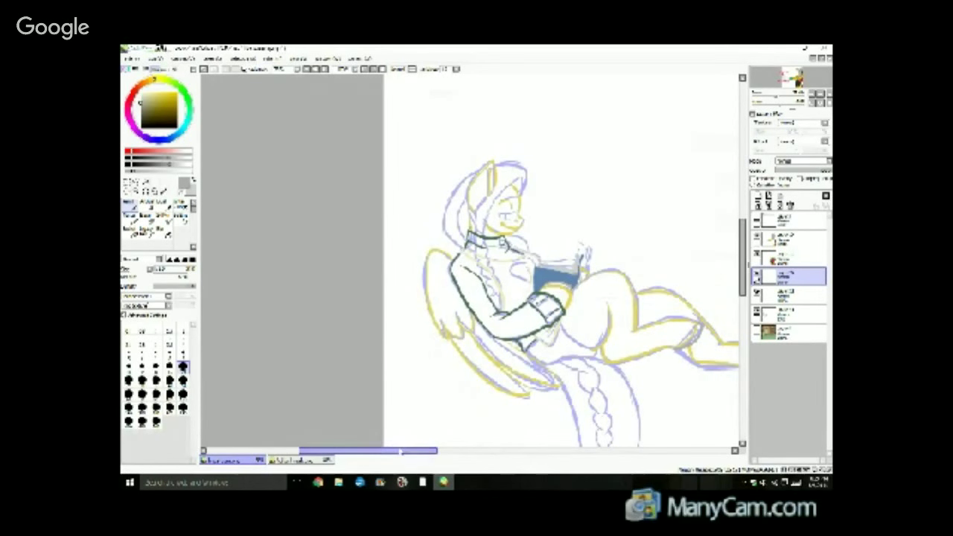
{"action": "left_click_drag", "start_coordinate": [444, 451], "coordinate": [485, 451]}
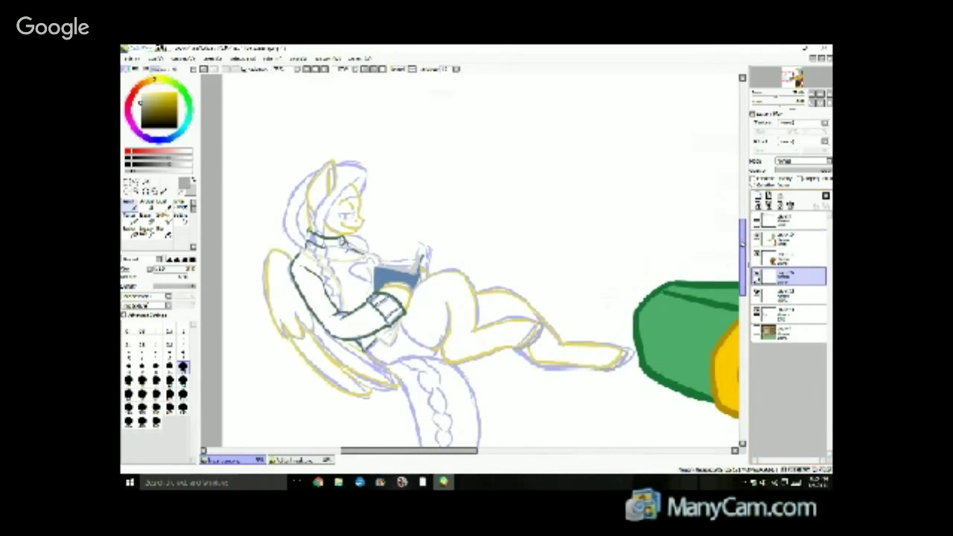
{"action": "left_click_drag", "start_coordinate": [742, 281], "coordinate": [742, 305]}
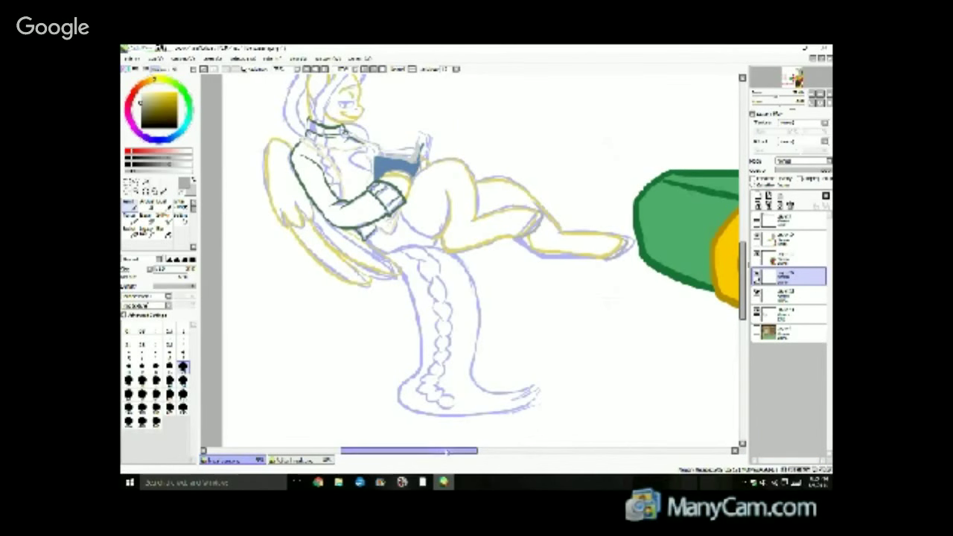
{"action": "left_click_drag", "start_coordinate": [445, 450], "coordinate": [427, 450]}
{"action": "left_click", "coordinate": [759, 197]}
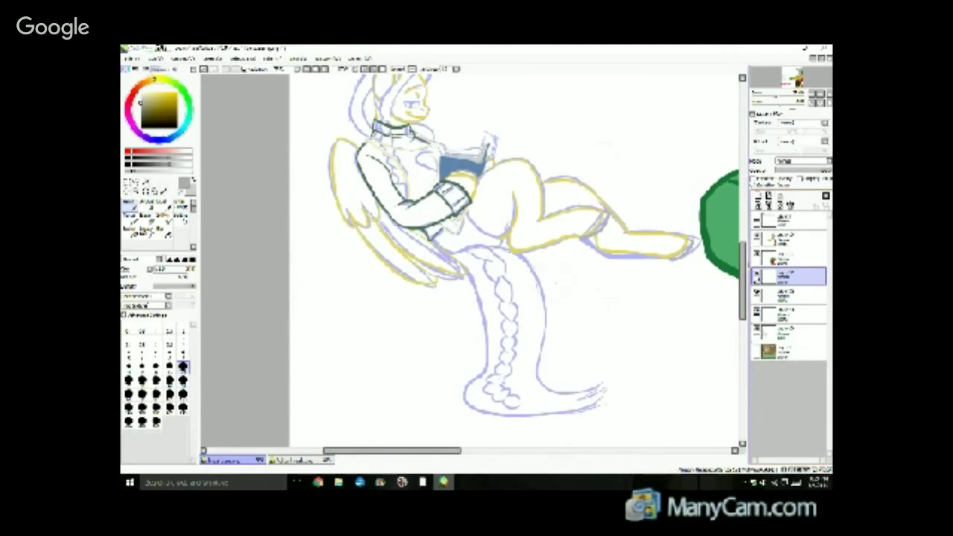
Sample the pink outline colour from the mane in the reference comic image and return to the sketch with the pen.
{"action": "scroll", "coordinate": [461, 313], "scroll_direction": "up", "scroll_amount": 1}
{"action": "left_click", "coordinate": [292, 460]}
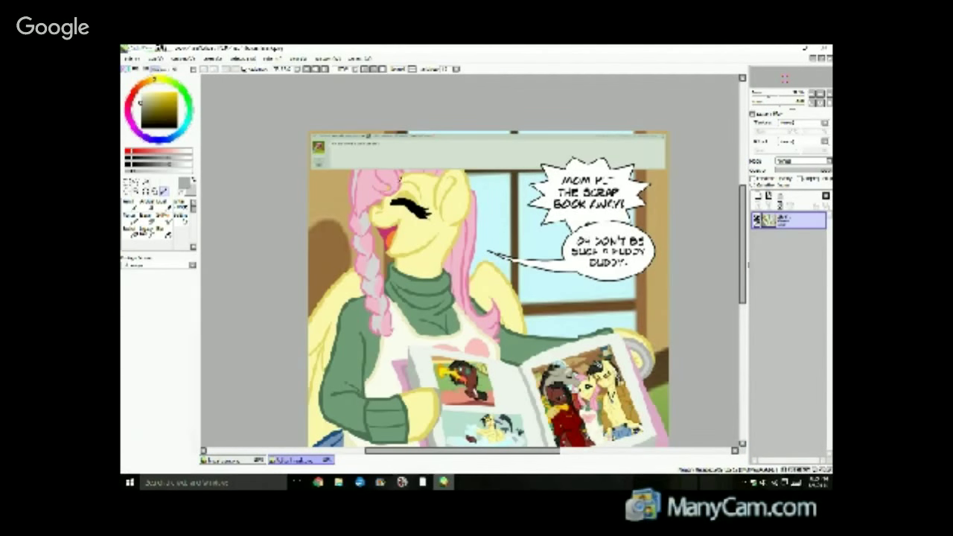
{"action": "left_click", "coordinate": [402, 166], "text": "alt"}
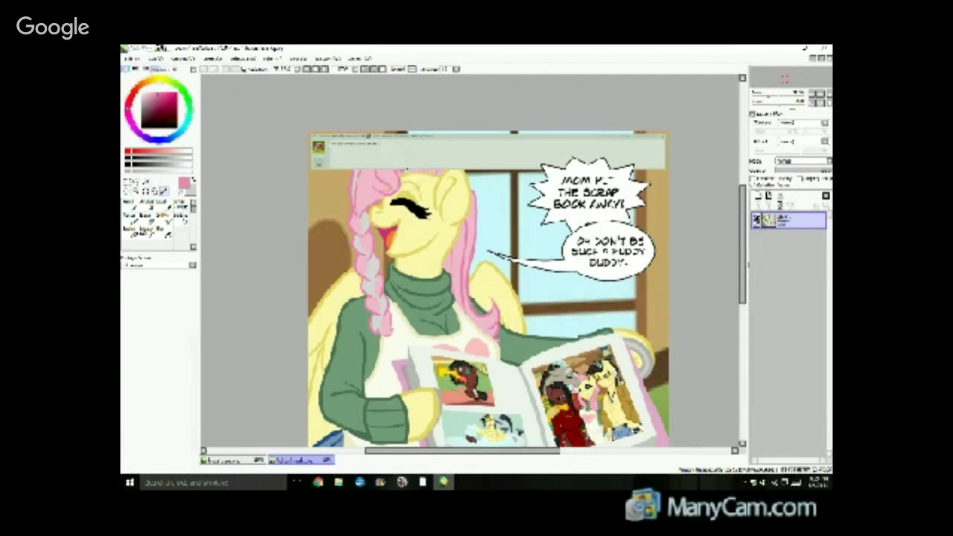
{"action": "scroll", "coordinate": [412, 171], "scroll_direction": "up", "scroll_amount": 1}
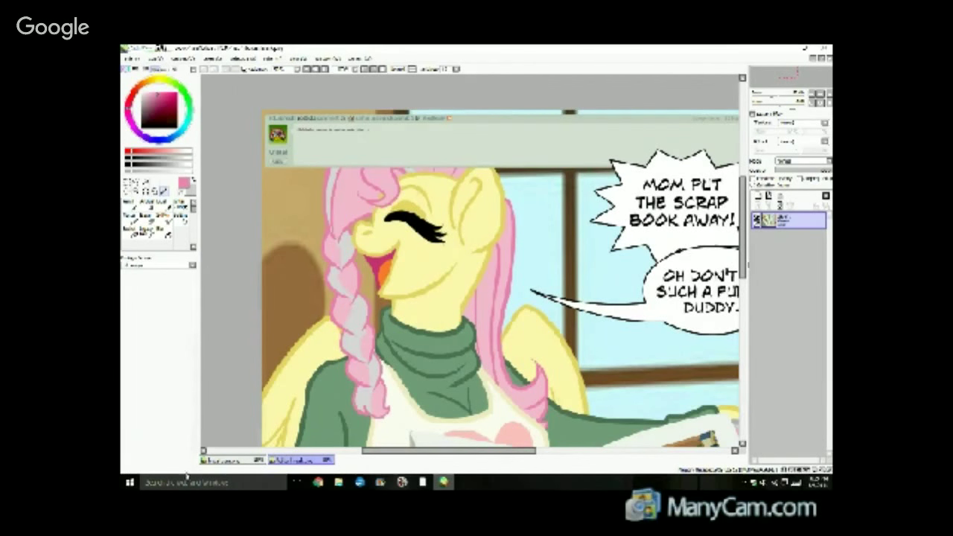
{"action": "left_click", "coordinate": [221, 460]}
{"action": "left_click", "coordinate": [128, 202]}
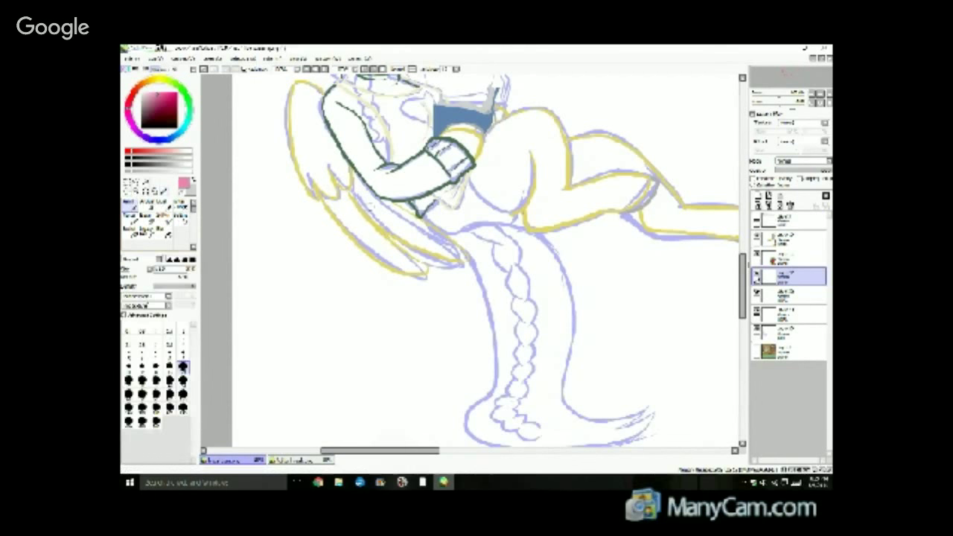
Outline the upper and middle links of the tail's braid in pink from the tail base, redrawing the links that miss the sketch.
{"action": "mouse_move", "coordinate": [461, 230]}
{"action": "left_mouse_down"}
{"action": "mouse_move", "coordinate": [511, 232]}
{"action": "mouse_move", "coordinate": [496, 240]}
{"action": "mouse_move", "coordinate": [480, 235]}
{"action": "mouse_move", "coordinate": [509, 229]}
{"action": "left_mouse_up"}
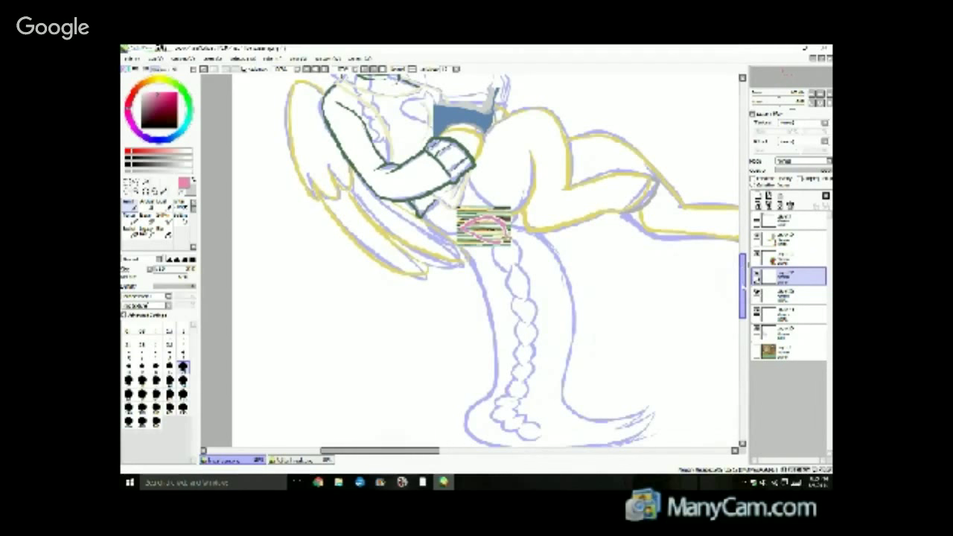
{"action": "mouse_move", "coordinate": [743, 288]}
{"action": "left_mouse_down"}
{"action": "mouse_move", "coordinate": [743, 304]}
{"action": "mouse_move", "coordinate": [744, 297]}
{"action": "left_mouse_up"}
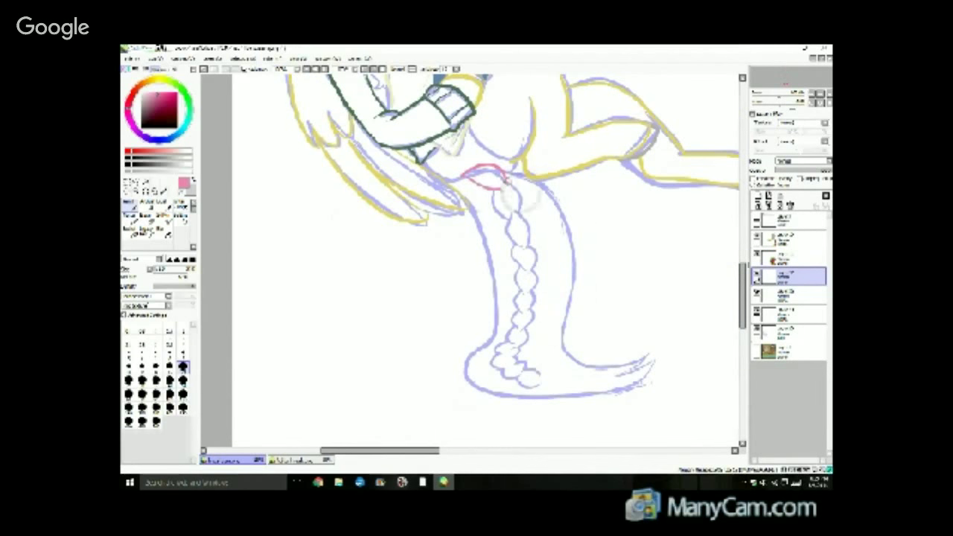
{"action": "mouse_move", "coordinate": [507, 178]}
{"action": "left_mouse_down"}
{"action": "mouse_move", "coordinate": [524, 210]}
{"action": "mouse_move", "coordinate": [514, 217]}
{"action": "mouse_move", "coordinate": [526, 225]}
{"action": "mouse_move", "coordinate": [515, 263]}
{"action": "mouse_move", "coordinate": [523, 274]}
{"action": "mouse_move", "coordinate": [532, 261]}
{"action": "mouse_move", "coordinate": [523, 298]}
{"action": "left_mouse_up"}
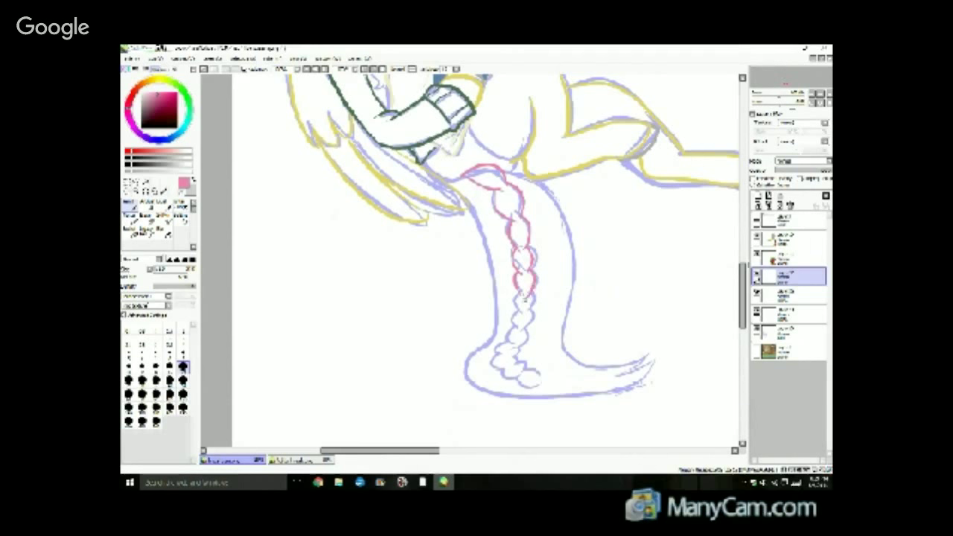
{"action": "left_click", "coordinate": [204, 69]}
{"action": "left_click_drag", "start_coordinate": [531, 270], "coordinate": [526, 298]}
{"action": "key", "text": "ctrl+z"}
{"action": "left_click_drag", "start_coordinate": [529, 300], "coordinate": [523, 303]}
{"action": "left_click", "coordinate": [204, 69]}
{"action": "left_click_drag", "start_coordinate": [533, 273], "coordinate": [525, 295]}
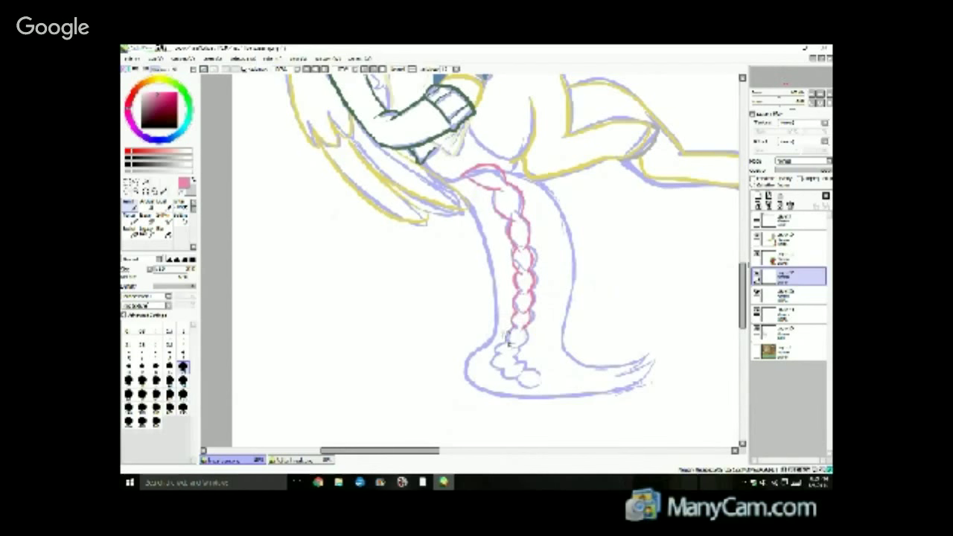
Outline the remaining lower links of the tail's braid in pink down to its tip.
{"action": "mouse_move", "coordinate": [523, 329]}
{"action": "left_mouse_down"}
{"action": "mouse_move", "coordinate": [507, 351]}
{"action": "mouse_move", "coordinate": [516, 356]}
{"action": "mouse_move", "coordinate": [496, 348]}
{"action": "mouse_move", "coordinate": [501, 373]}
{"action": "left_mouse_up"}
{"action": "left_click", "coordinate": [204, 69]}
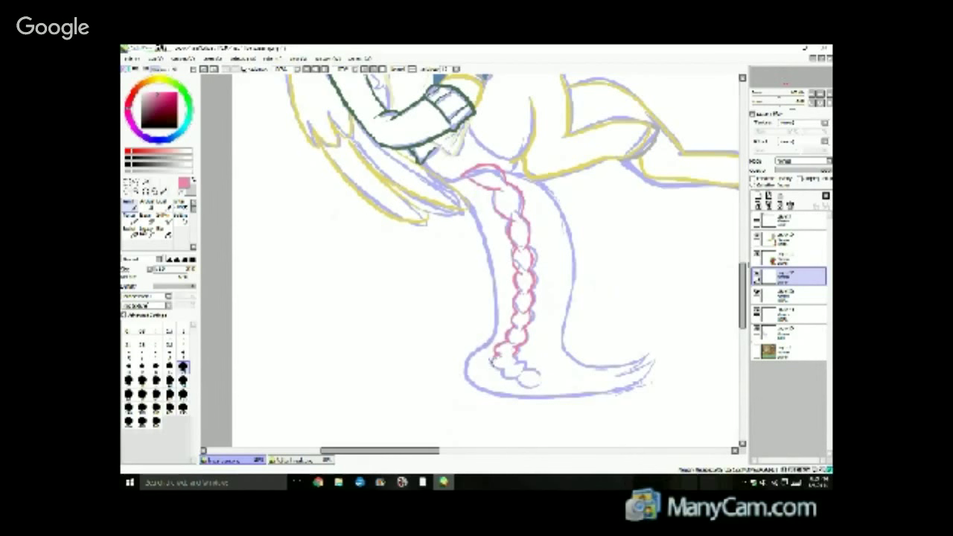
{"action": "left_click_drag", "start_coordinate": [503, 347], "coordinate": [515, 370]}
{"action": "left_click_drag", "start_coordinate": [516, 364], "coordinate": [543, 386]}
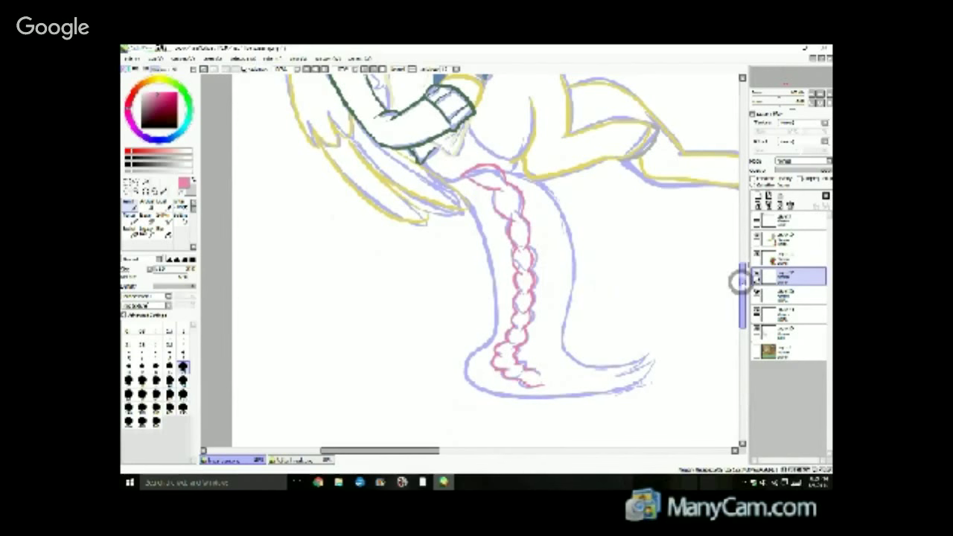
{"action": "scroll", "coordinate": [742, 278], "scroll_direction": "up", "scroll_amount": 3}
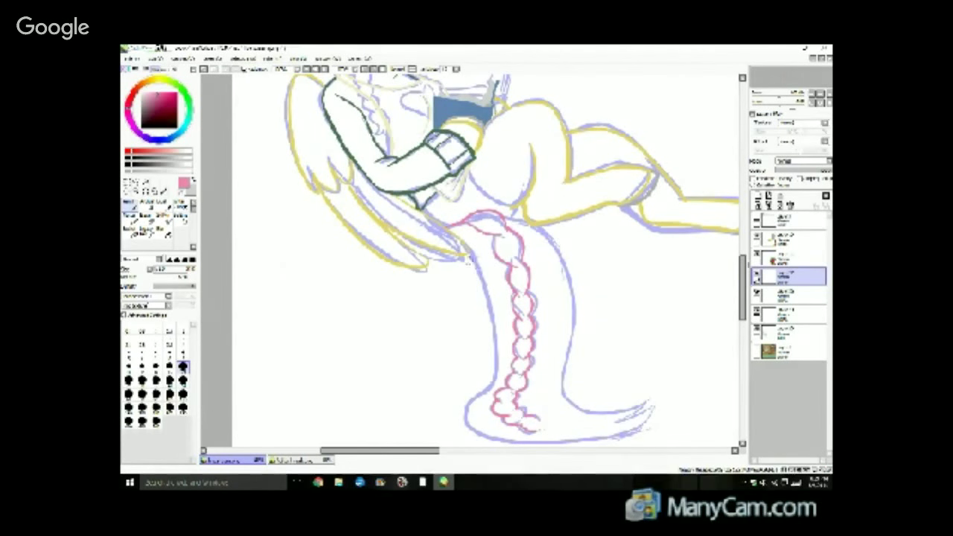
{"action": "mouse_move", "coordinate": [464, 248]}
{"action": "left_mouse_down"}
{"action": "mouse_move", "coordinate": [490, 320]}
{"action": "mouse_move", "coordinate": [477, 436]}
{"action": "mouse_move", "coordinate": [595, 446]}
{"action": "mouse_move", "coordinate": [654, 421]}
{"action": "left_mouse_up"}
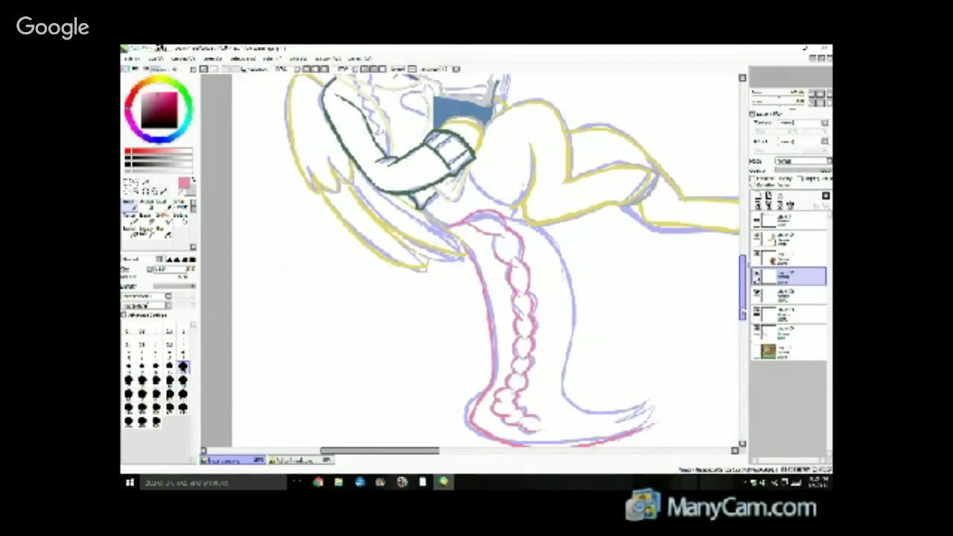
{"action": "left_click_drag", "start_coordinate": [740, 318], "coordinate": [740, 326]}
{"action": "key", "text": "ctrl+z"}
{"action": "key", "text": "ctrl+z"}
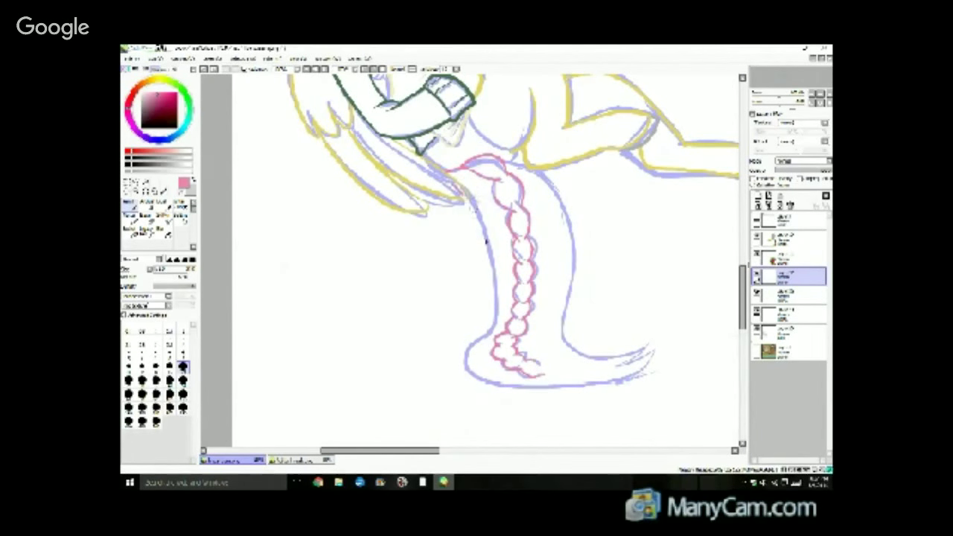
Draw the tail's pink outer outline beside the braid from its base under the wing down to the lower curl.
{"action": "mouse_move", "coordinate": [451, 175]}
{"action": "left_mouse_down"}
{"action": "mouse_move", "coordinate": [489, 265]}
{"action": "mouse_move", "coordinate": [490, 335]}
{"action": "left_mouse_up"}
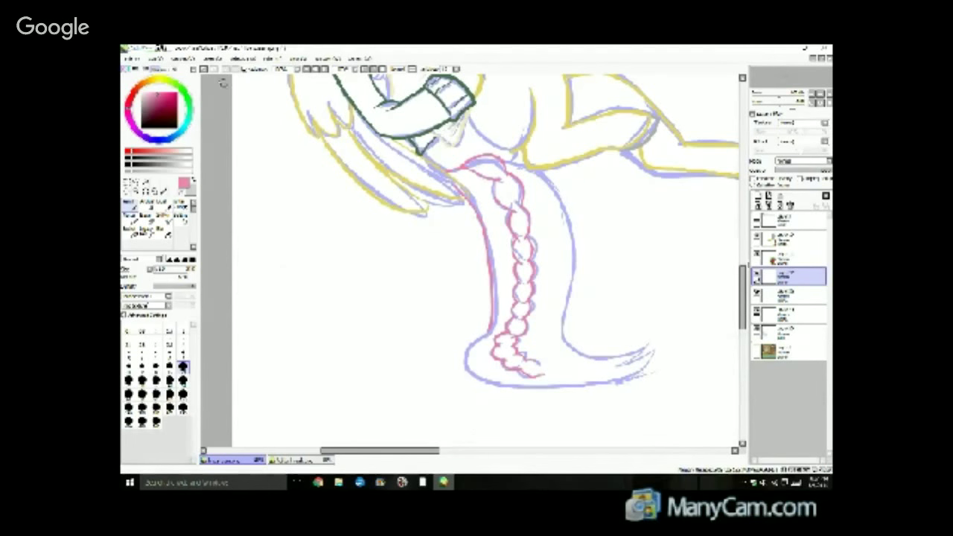
{"action": "key", "text": "ctrl+z"}
{"action": "mouse_move", "coordinate": [449, 180]}
{"action": "left_mouse_down"}
{"action": "mouse_move", "coordinate": [487, 237]}
{"action": "mouse_move", "coordinate": [491, 331]}
{"action": "mouse_move", "coordinate": [485, 353]}
{"action": "mouse_move", "coordinate": [489, 328]}
{"action": "mouse_move", "coordinate": [470, 351]}
{"action": "mouse_move", "coordinate": [482, 387]}
{"action": "mouse_move", "coordinate": [589, 399]}
{"action": "mouse_move", "coordinate": [639, 381]}
{"action": "mouse_move", "coordinate": [584, 317]}
{"action": "mouse_move", "coordinate": [611, 390]}
{"action": "mouse_move", "coordinate": [633, 383]}
{"action": "left_mouse_up"}
{"action": "key", "text": "ctrl+z"}
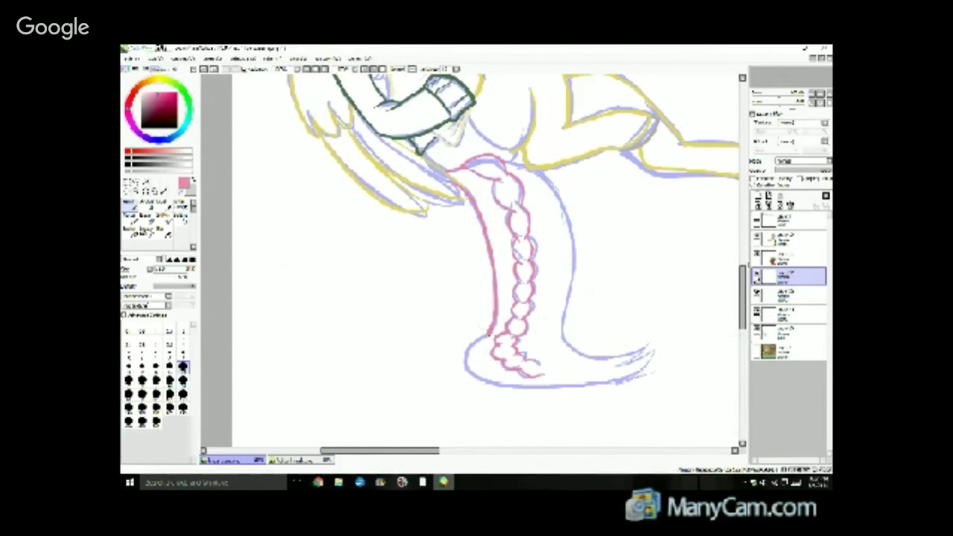
Complete the tail's pink outline around the lower curl and down its other side, finishing with loose strands at the tip.
{"action": "mouse_move", "coordinate": [490, 333]}
{"action": "left_mouse_down"}
{"action": "mouse_move", "coordinate": [469, 366]}
{"action": "mouse_move", "coordinate": [523, 391]}
{"action": "mouse_move", "coordinate": [612, 379]}
{"action": "left_mouse_up"}
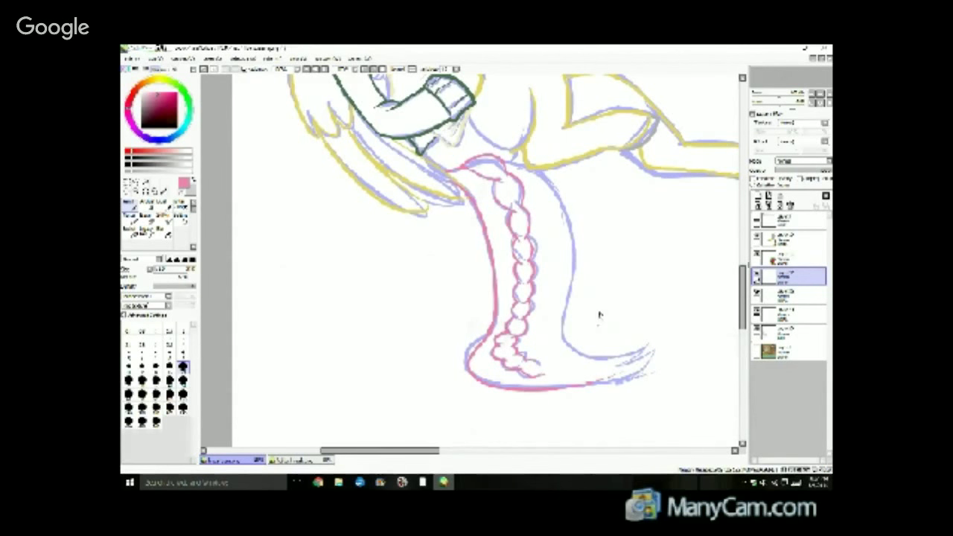
{"action": "mouse_move", "coordinate": [507, 161]}
{"action": "left_mouse_down"}
{"action": "mouse_move", "coordinate": [555, 195]}
{"action": "mouse_move", "coordinate": [569, 246]}
{"action": "mouse_move", "coordinate": [565, 349]}
{"action": "left_mouse_up"}
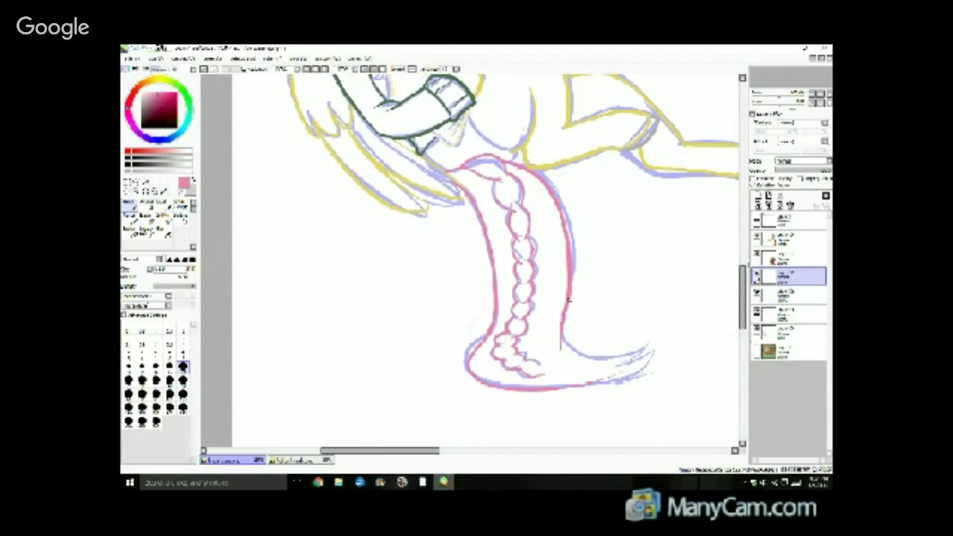
{"action": "left_click", "coordinate": [204, 69]}
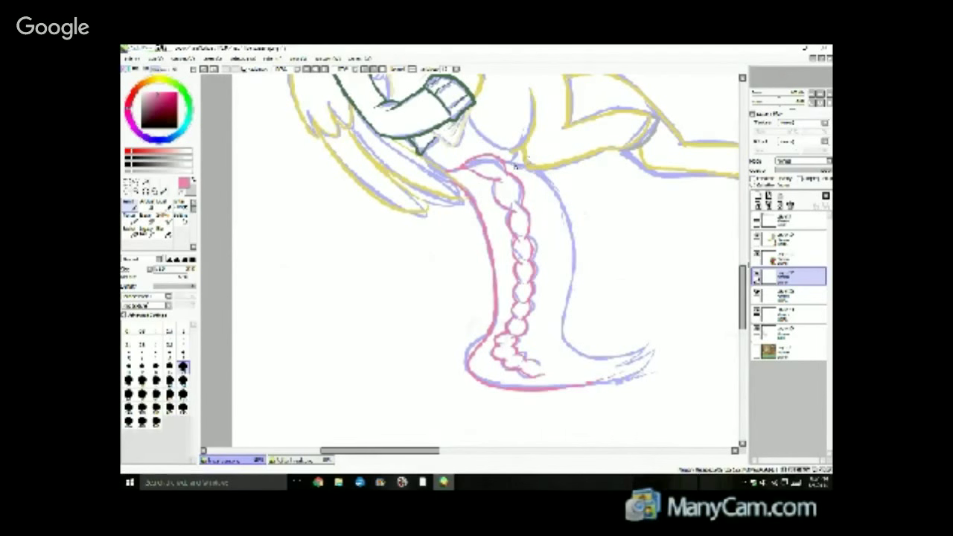
{"action": "mouse_move", "coordinate": [523, 164]}
{"action": "left_mouse_down"}
{"action": "mouse_move", "coordinate": [556, 194]}
{"action": "mouse_move", "coordinate": [562, 307]}
{"action": "mouse_move", "coordinate": [578, 335]}
{"action": "mouse_move", "coordinate": [560, 333]}
{"action": "mouse_move", "coordinate": [593, 365]}
{"action": "mouse_move", "coordinate": [625, 353]}
{"action": "mouse_move", "coordinate": [591, 368]}
{"action": "mouse_move", "coordinate": [619, 358]}
{"action": "left_mouse_up"}
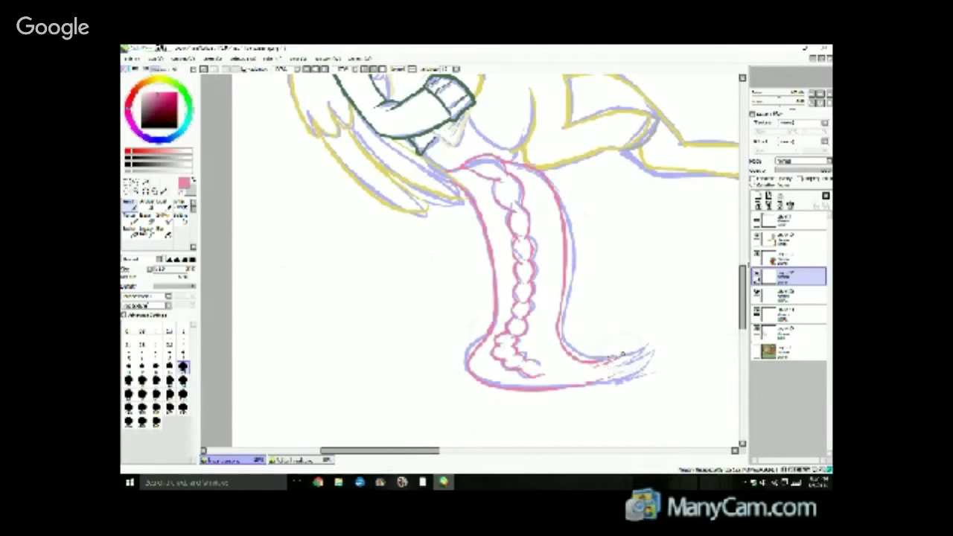
{"action": "mouse_move", "coordinate": [599, 364]}
{"action": "left_mouse_down"}
{"action": "mouse_move", "coordinate": [624, 352]}
{"action": "mouse_move", "coordinate": [639, 354]}
{"action": "mouse_move", "coordinate": [623, 365]}
{"action": "mouse_move", "coordinate": [638, 368]}
{"action": "left_mouse_up"}
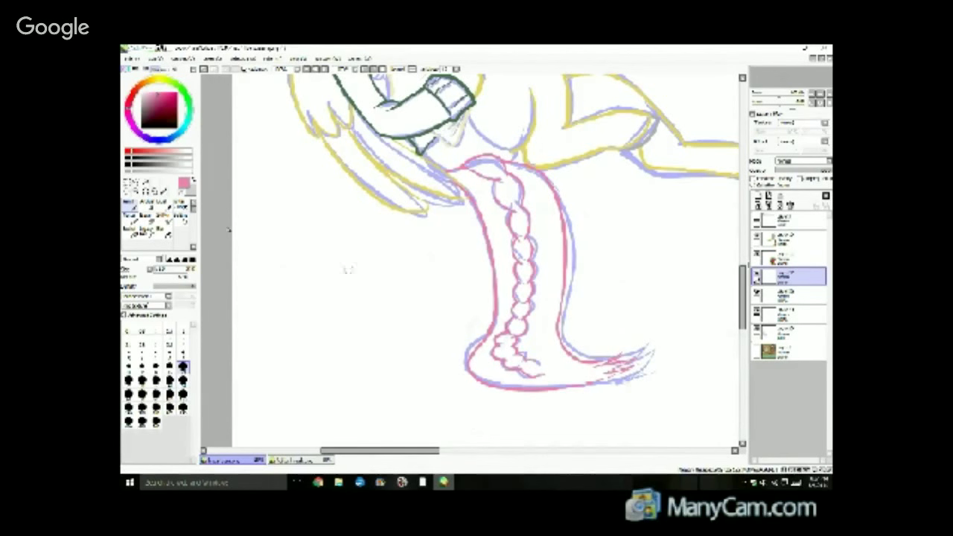
{"action": "left_click", "coordinate": [147, 220]}
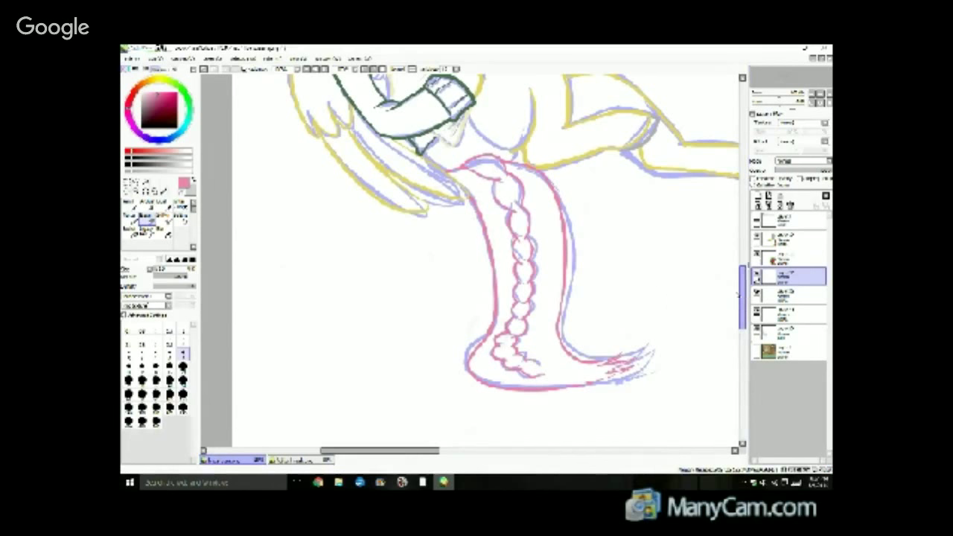
Outline the pony's forelock, the mane beside the face and the braid hanging over the sweater in pink.
{"action": "mouse_move", "coordinate": [744, 295]}
{"action": "left_mouse_down"}
{"action": "mouse_move", "coordinate": [734, 248]}
{"action": "mouse_move", "coordinate": [732, 275]}
{"action": "mouse_move", "coordinate": [744, 245]}
{"action": "left_mouse_up"}
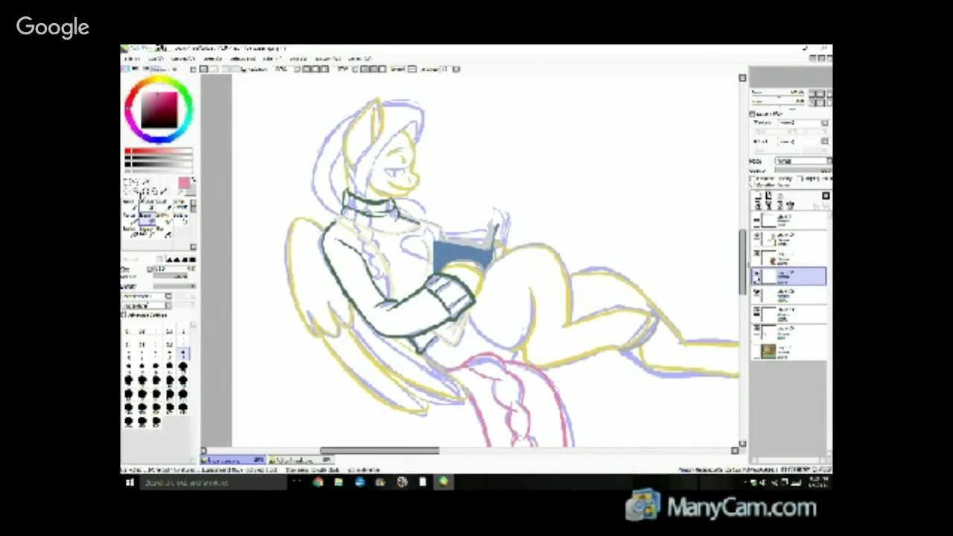
{"action": "key", "text": "n"}
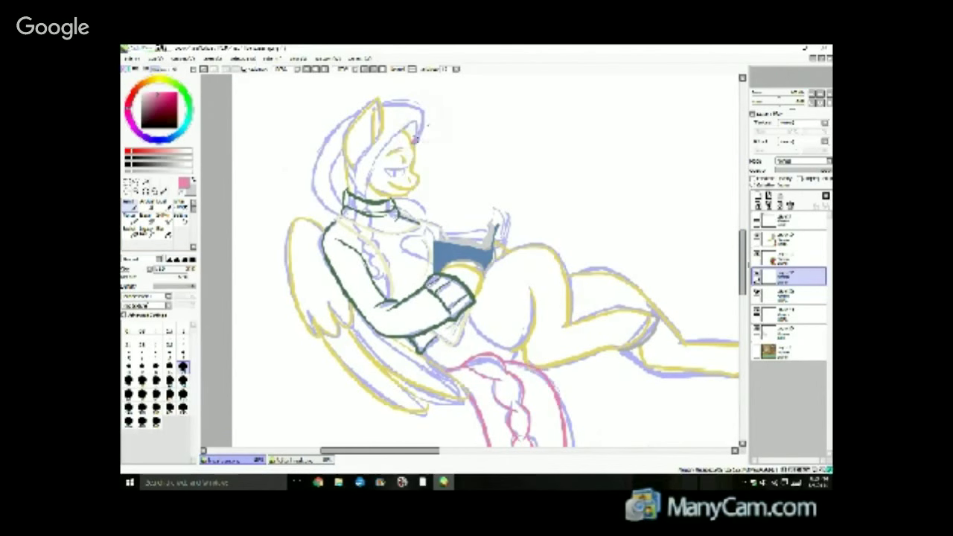
{"action": "mouse_move", "coordinate": [419, 141]}
{"action": "left_mouse_down"}
{"action": "mouse_move", "coordinate": [429, 114]}
{"action": "mouse_move", "coordinate": [415, 99]}
{"action": "mouse_move", "coordinate": [381, 99]}
{"action": "left_mouse_up"}
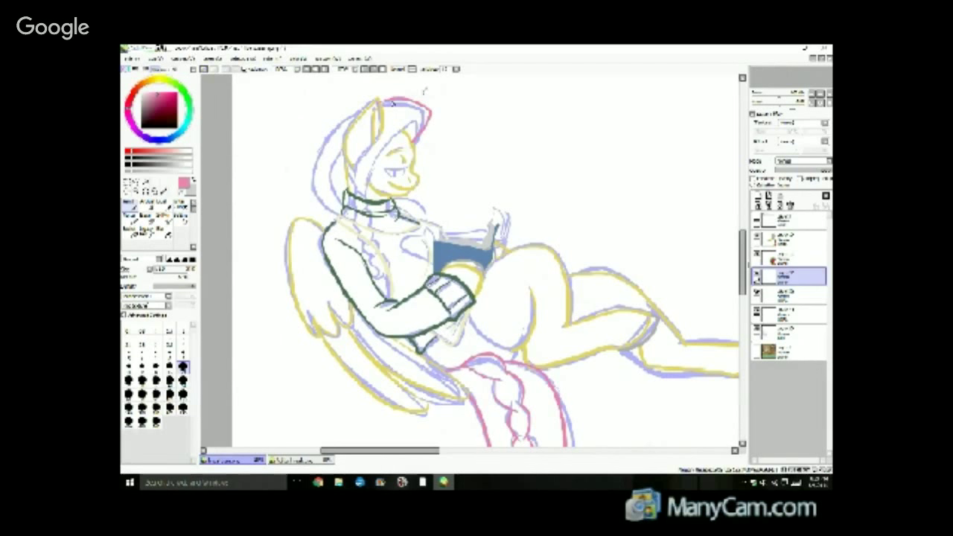
{"action": "left_click", "coordinate": [204, 68]}
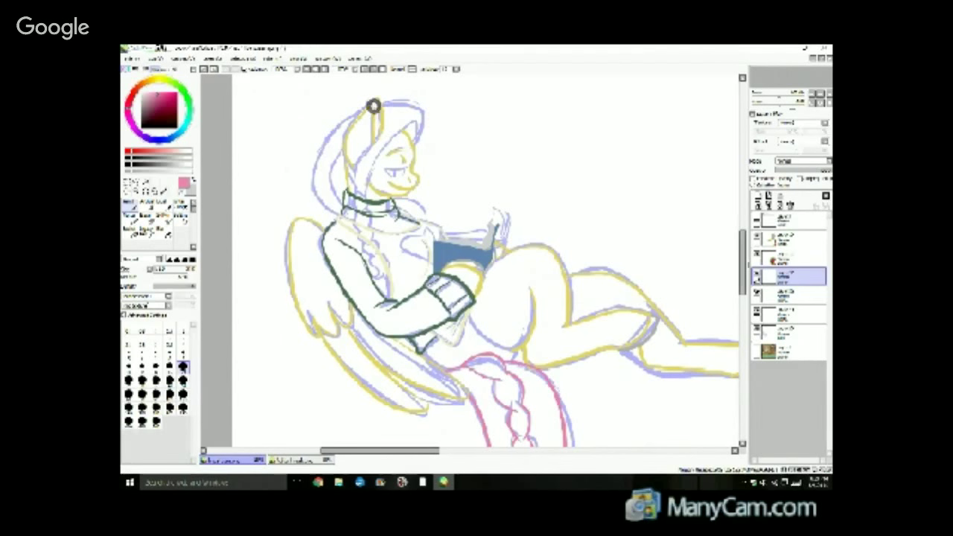
{"action": "mouse_move", "coordinate": [374, 102]}
{"action": "left_mouse_down"}
{"action": "mouse_move", "coordinate": [406, 103]}
{"action": "mouse_move", "coordinate": [423, 140]}
{"action": "left_mouse_up"}
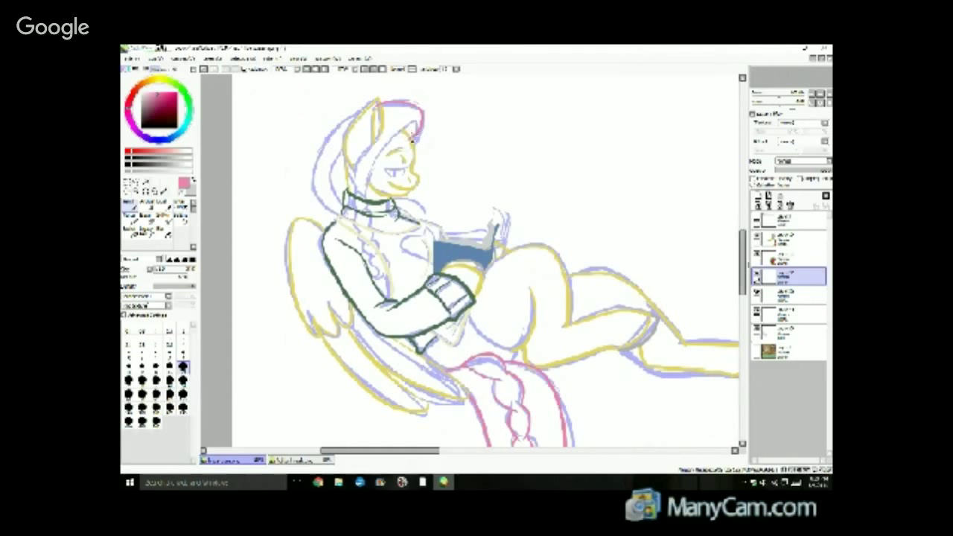
{"action": "mouse_move", "coordinate": [422, 117]}
{"action": "left_mouse_down"}
{"action": "mouse_move", "coordinate": [376, 158]}
{"action": "mouse_move", "coordinate": [361, 199]}
{"action": "mouse_move", "coordinate": [377, 277]}
{"action": "mouse_move", "coordinate": [379, 256]}
{"action": "left_mouse_up"}
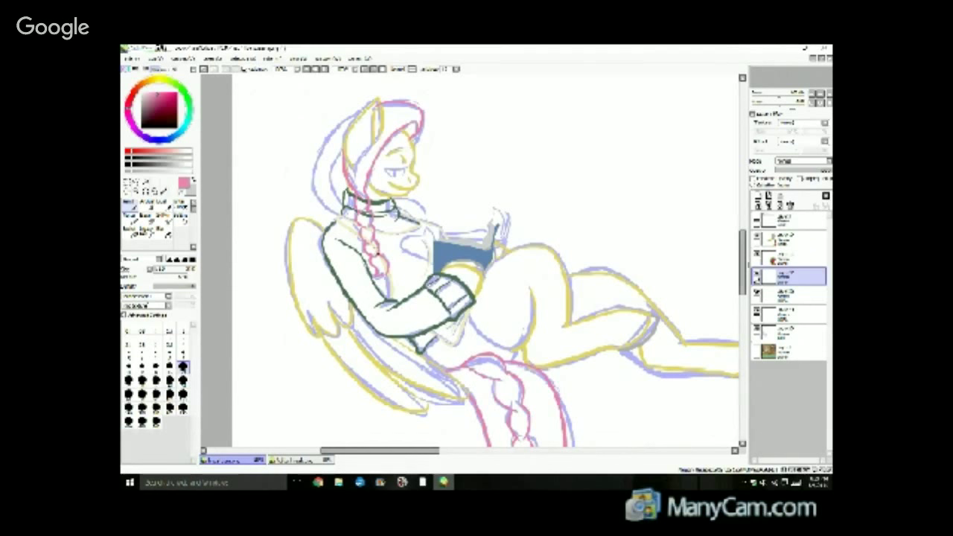
Draw the pink outline of the back of the mane from behind the ear to the nape, plus the lock beside the collar.
{"action": "mouse_move", "coordinate": [367, 109]}
{"action": "left_mouse_down"}
{"action": "mouse_move", "coordinate": [329, 140]}
{"action": "mouse_move", "coordinate": [320, 208]}
{"action": "mouse_move", "coordinate": [342, 214]}
{"action": "left_mouse_up"}
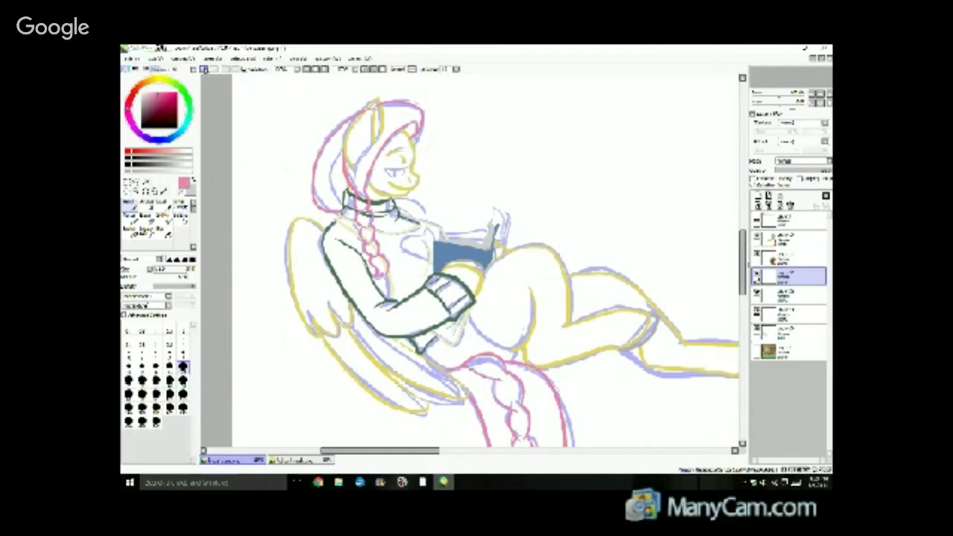
{"action": "left_click", "coordinate": [204, 69]}
{"action": "mouse_move", "coordinate": [370, 110]}
{"action": "left_mouse_down"}
{"action": "mouse_move", "coordinate": [342, 124]}
{"action": "mouse_move", "coordinate": [347, 214]}
{"action": "left_mouse_up"}
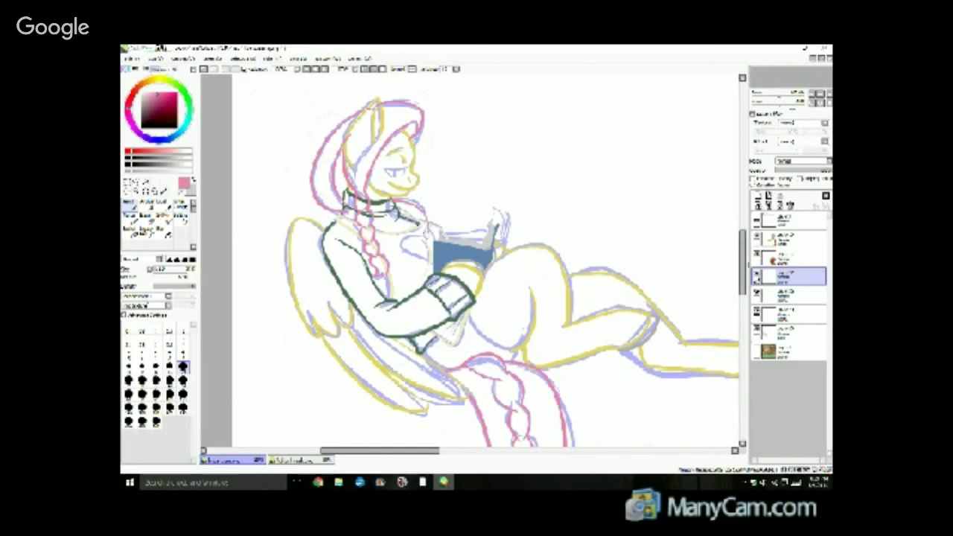
Lasso the back of the mane and the lock beside the collar, cut and paste them, and move the pasted layer lower in the stack.
{"action": "left_click", "coordinate": [147, 220]}
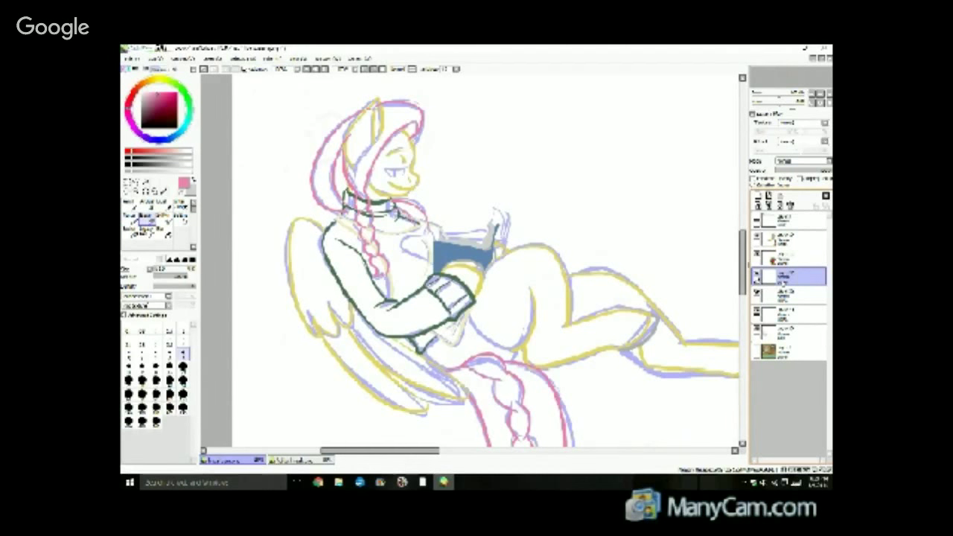
{"action": "left_click", "coordinate": [136, 182]}
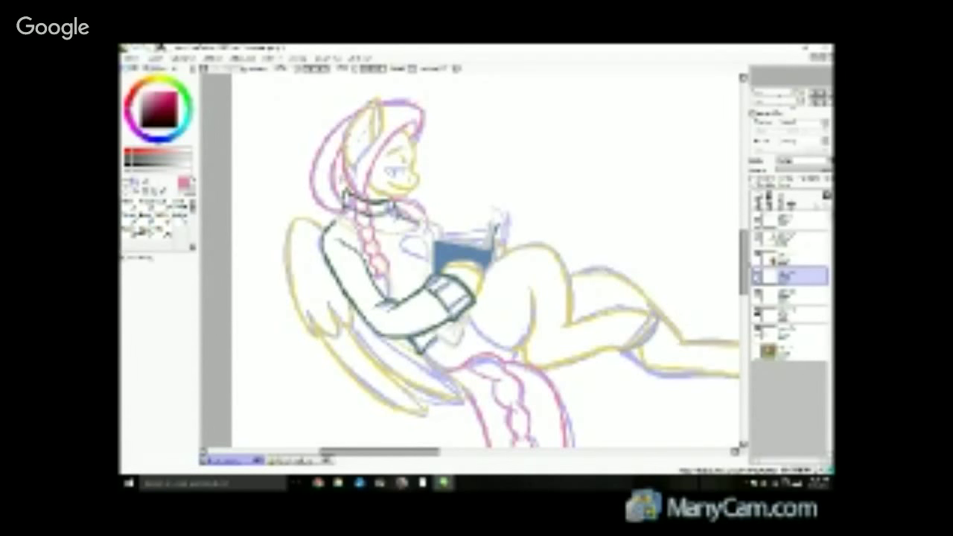
{"action": "mouse_move", "coordinate": [302, 214]}
{"action": "left_mouse_down"}
{"action": "mouse_move", "coordinate": [324, 100]}
{"action": "mouse_move", "coordinate": [354, 85]}
{"action": "left_mouse_up"}
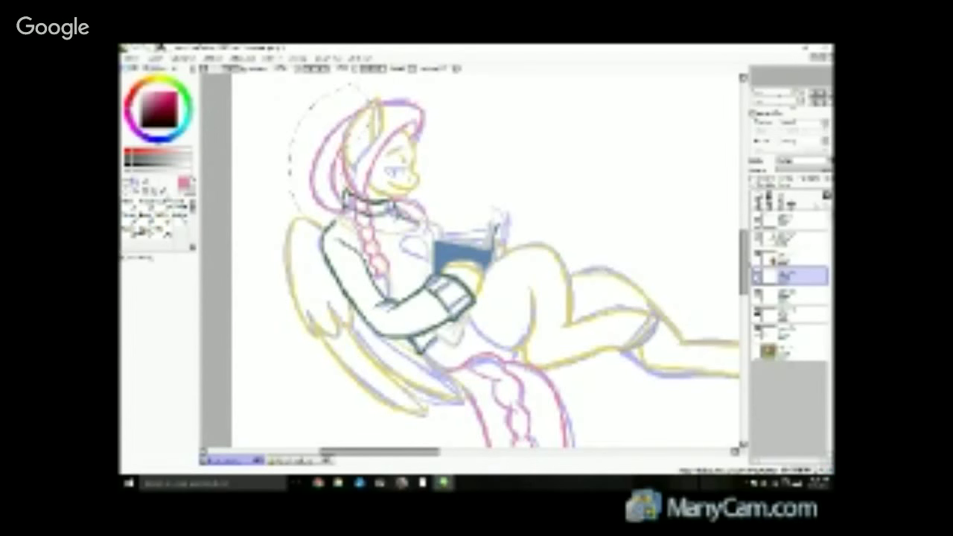
{"action": "left_click", "coordinate": [164, 220]}
{"action": "mouse_move", "coordinate": [390, 203]}
{"action": "left_mouse_down"}
{"action": "mouse_move", "coordinate": [420, 213]}
{"action": "mouse_move", "coordinate": [429, 235]}
{"action": "left_mouse_up"}
{"action": "left_click", "coordinate": [133, 183]}
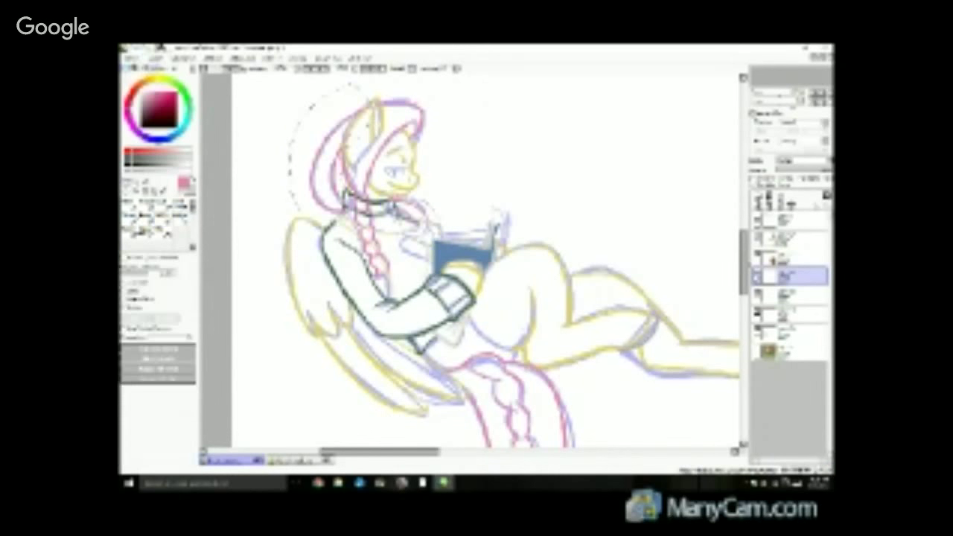
{"action": "left_click", "coordinate": [156, 59]}
{"action": "left_click", "coordinate": [162, 87]}
{"action": "left_click", "coordinate": [155, 58]}
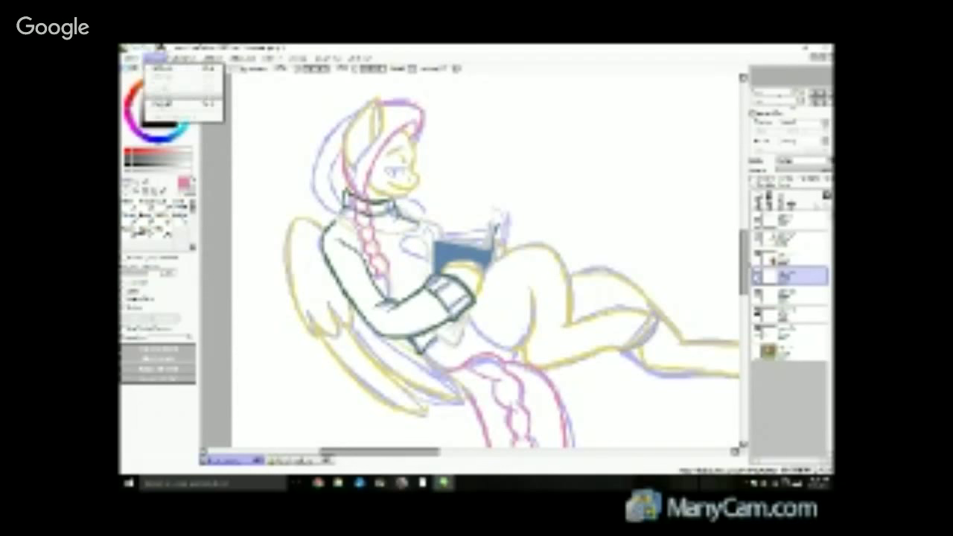
{"action": "left_click", "coordinate": [162, 102]}
{"action": "left_click_drag", "start_coordinate": [788, 277], "coordinate": [783, 342]}
Pick the eraser, check the layer beneath the pink outlines by toggling its visibility, and merge it with the layer below.
{"action": "left_click", "coordinate": [145, 220]}
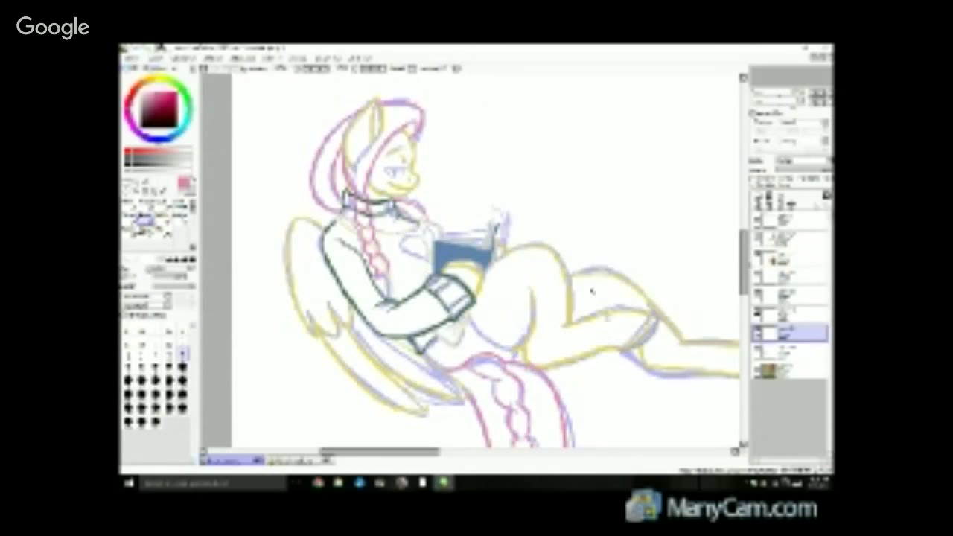
{"action": "left_click", "coordinate": [778, 315], "text": "ctrl"}
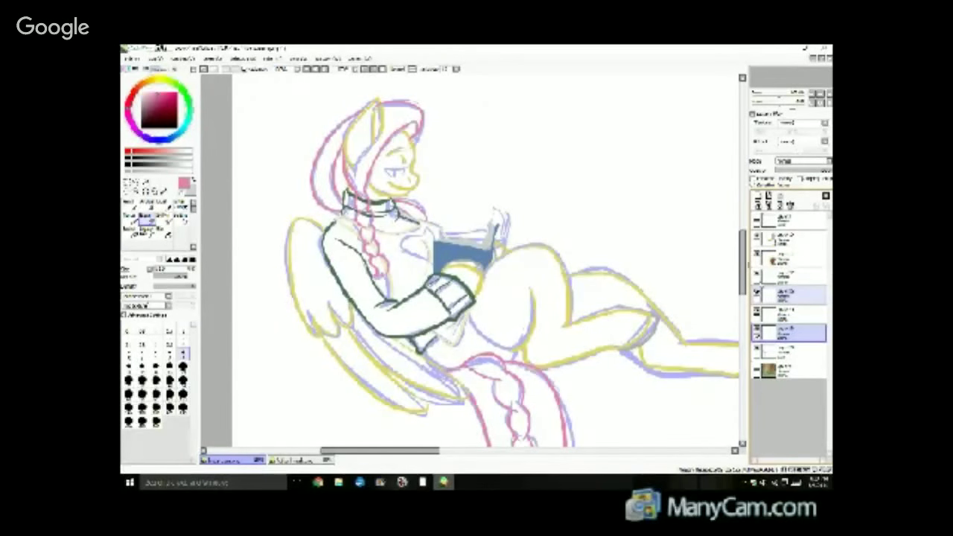
{"action": "left_click", "coordinate": [765, 283]}
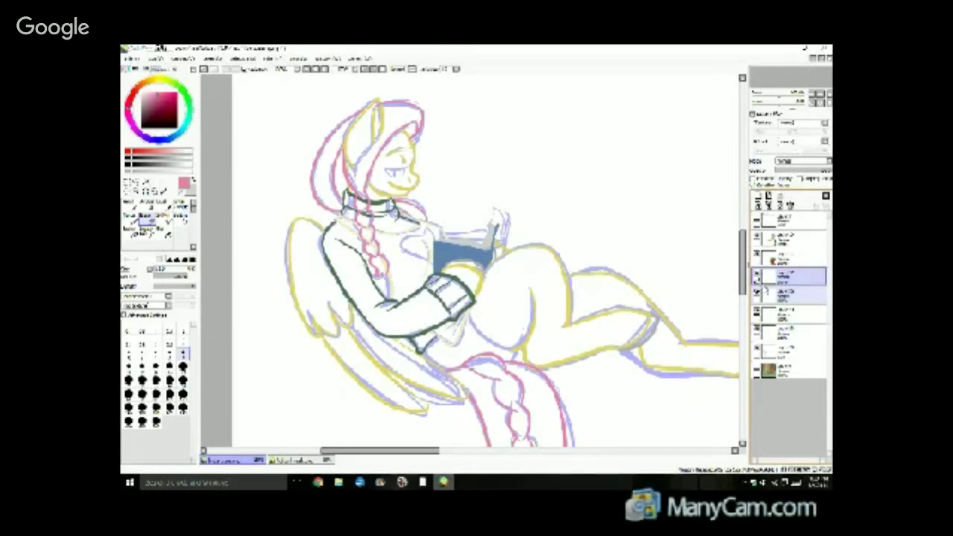
{"action": "left_click", "coordinate": [768, 293], "text": "ctrl"}
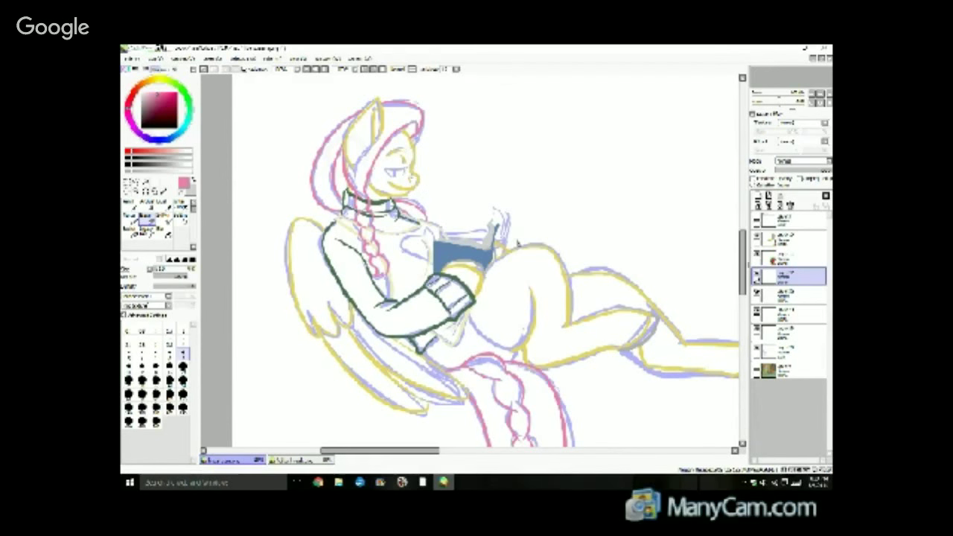
{"action": "left_click", "coordinate": [777, 297]}
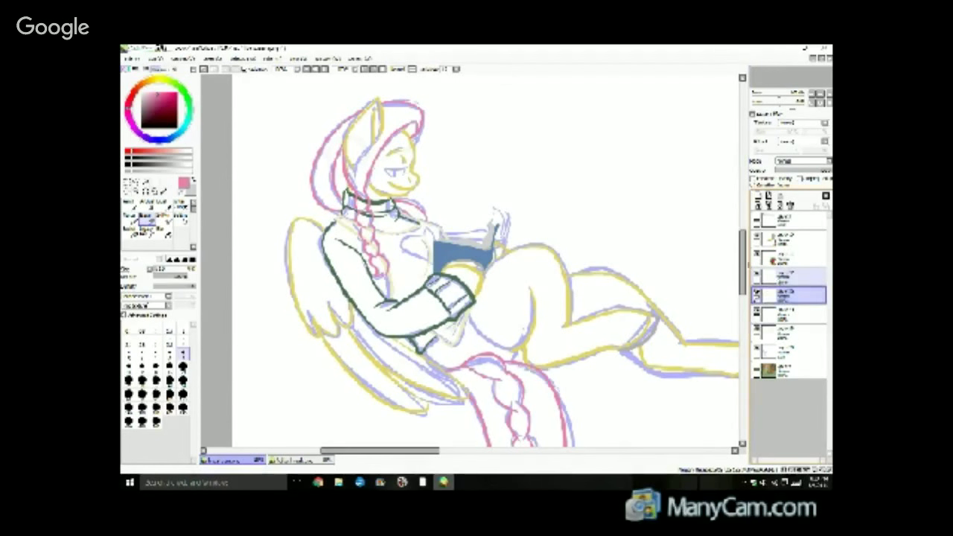
{"action": "left_click", "coordinate": [781, 272]}
{"action": "left_click", "coordinate": [758, 292]}
{"action": "left_click", "coordinate": [758, 292]}
{"action": "left_click", "coordinate": [775, 296]}
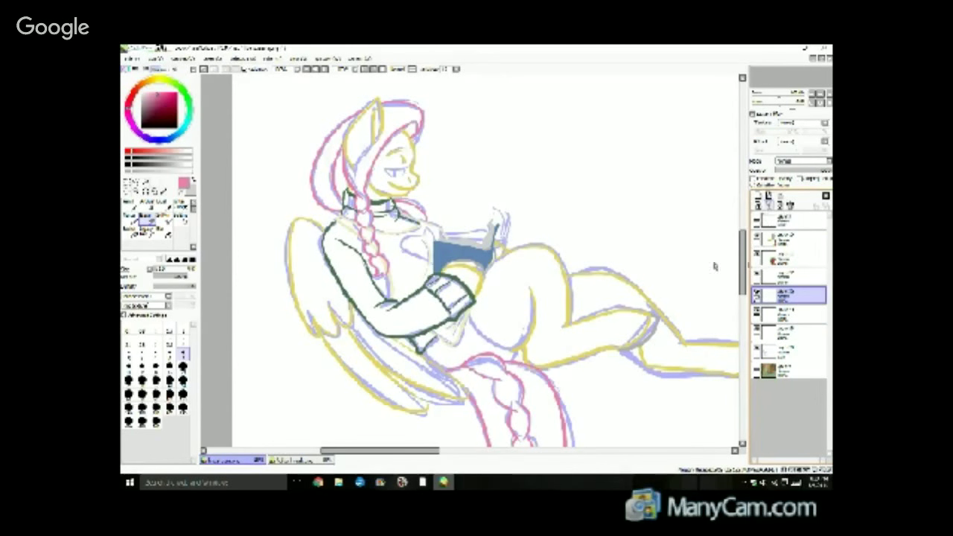
{"action": "key", "text": "ctrl+e"}
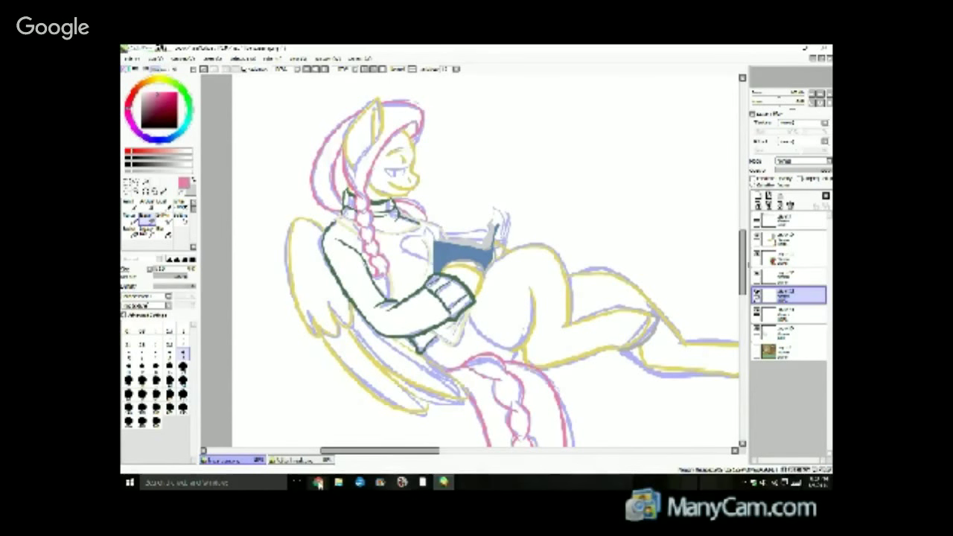
Check the chat on the YouTube live stream page and return to the drawing.
{"action": "mouse_move", "coordinate": [318, 484]}
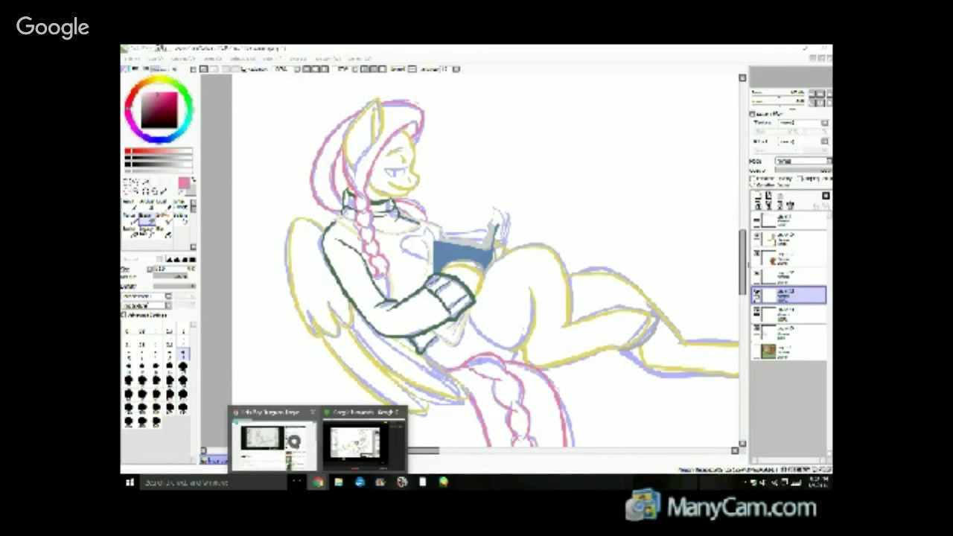
{"action": "left_click", "coordinate": [296, 446]}
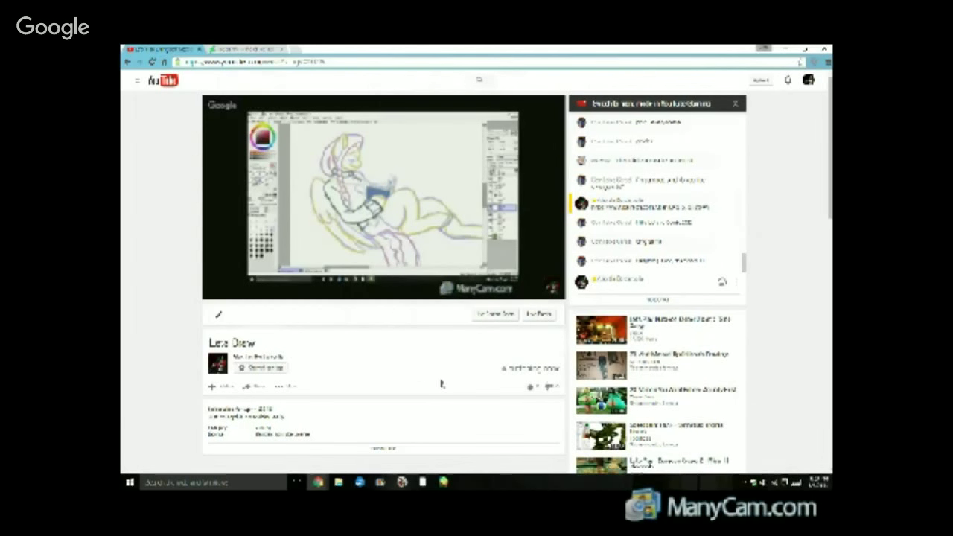
{"action": "left_click", "coordinate": [443, 482]}
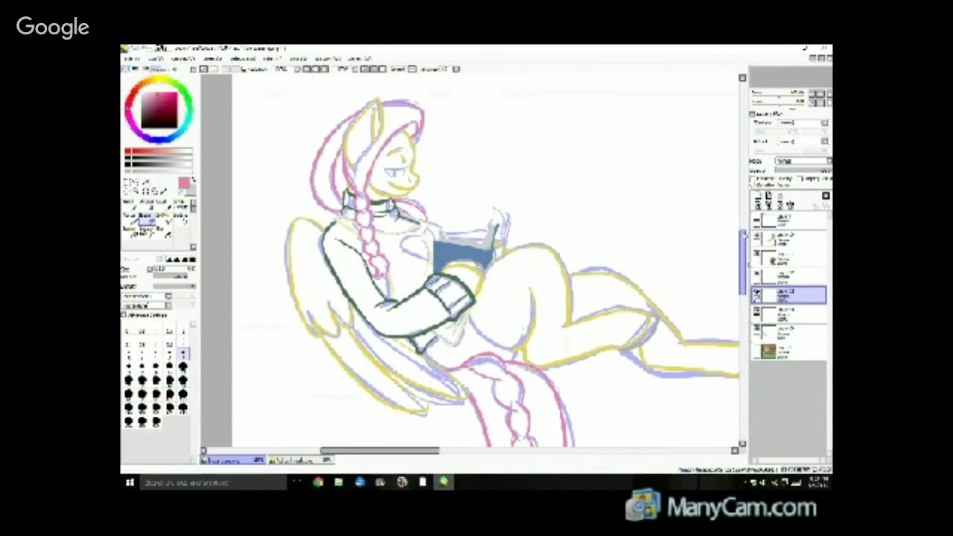
Check the pink outline layer's visibility, add a new layer at its place in the stack, and switch to the reference comic image.
{"action": "left_click_drag", "start_coordinate": [742, 237], "coordinate": [741, 248]}
{"action": "left_click", "coordinate": [409, 452]}
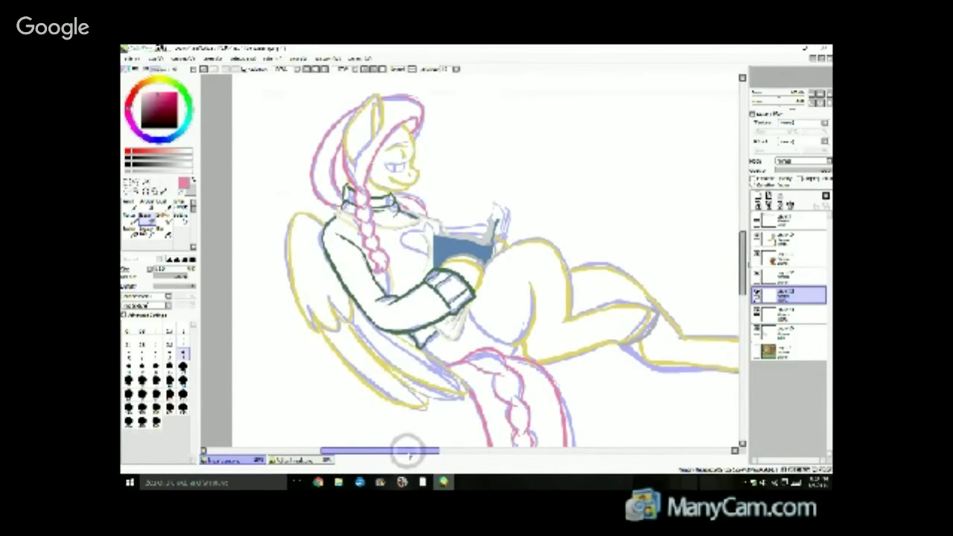
{"action": "mouse_move", "coordinate": [409, 452]}
{"action": "left_mouse_down"}
{"action": "mouse_move", "coordinate": [463, 452]}
{"action": "mouse_move", "coordinate": [429, 452]}
{"action": "left_mouse_up"}
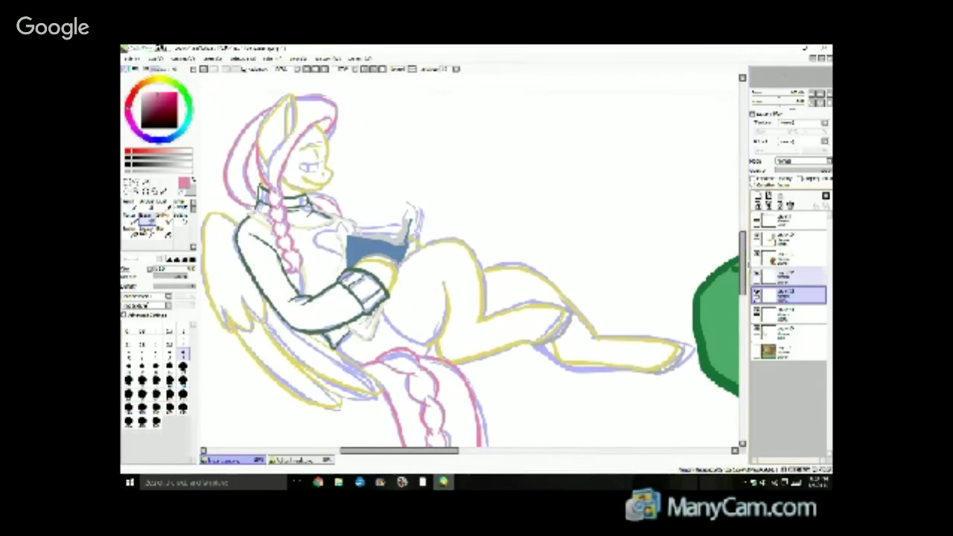
{"action": "mouse_move", "coordinate": [743, 285]}
{"action": "left_mouse_down"}
{"action": "mouse_move", "coordinate": [742, 318]}
{"action": "mouse_move", "coordinate": [742, 274]}
{"action": "left_mouse_up"}
{"action": "left_click", "coordinate": [757, 274]}
{"action": "left_click", "coordinate": [758, 275]}
{"action": "left_click", "coordinate": [773, 276]}
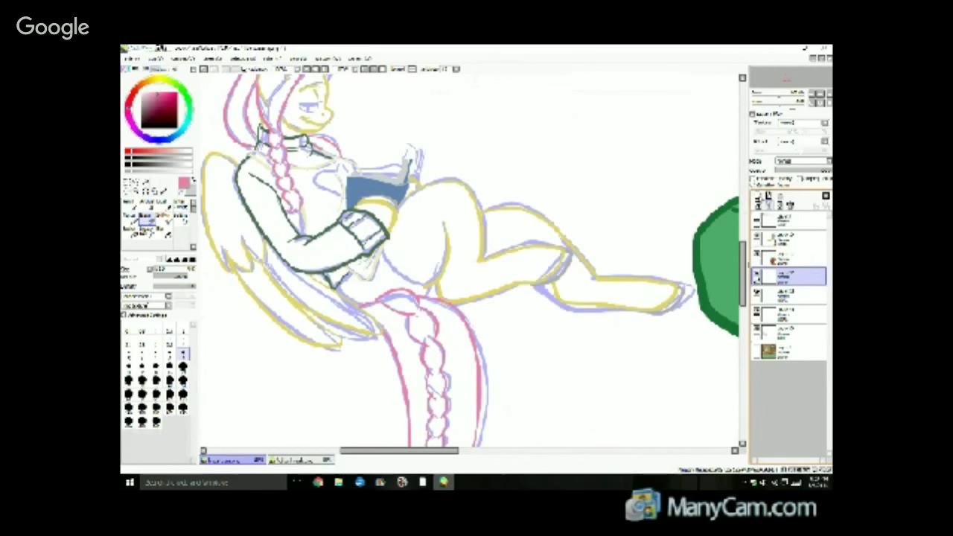
{"action": "left_click", "coordinate": [760, 198]}
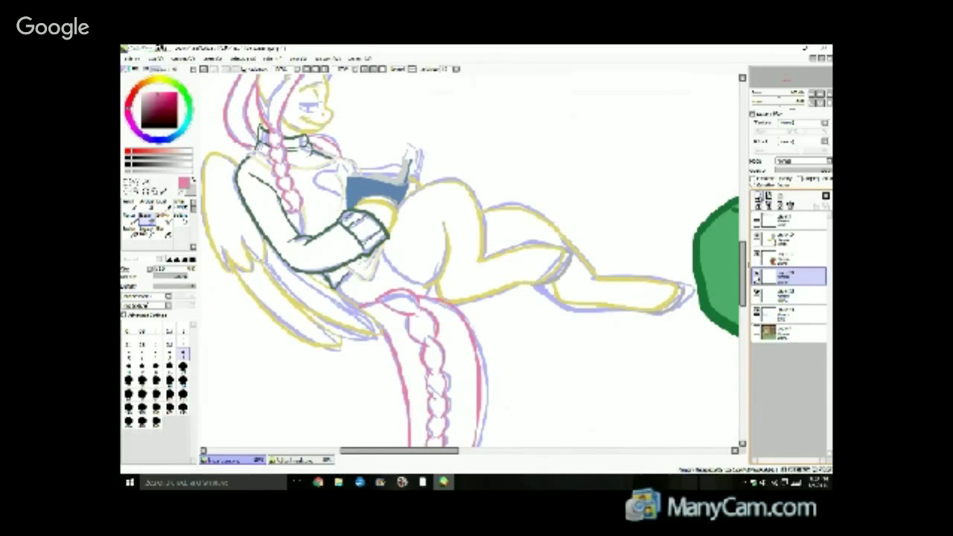
{"action": "left_click", "coordinate": [760, 197]}
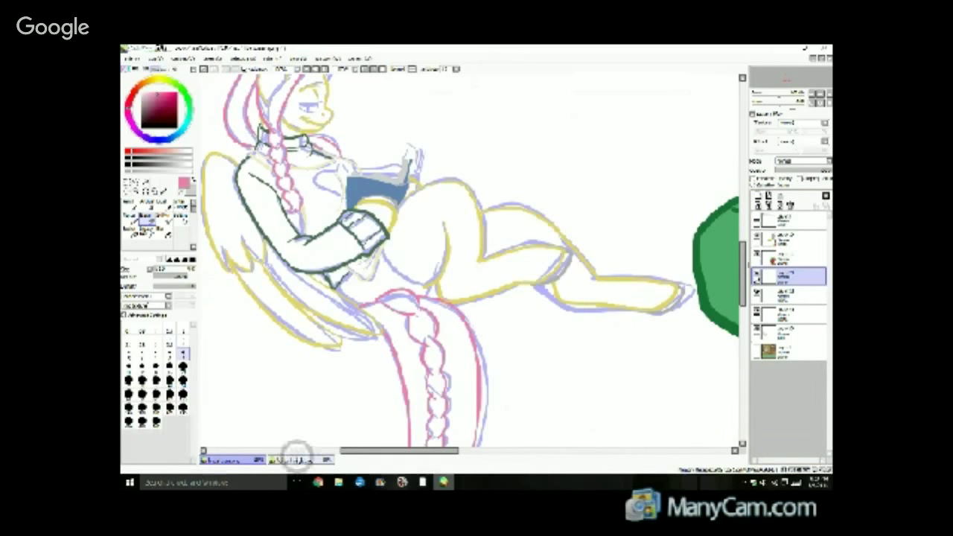
{"action": "left_click", "coordinate": [298, 460]}
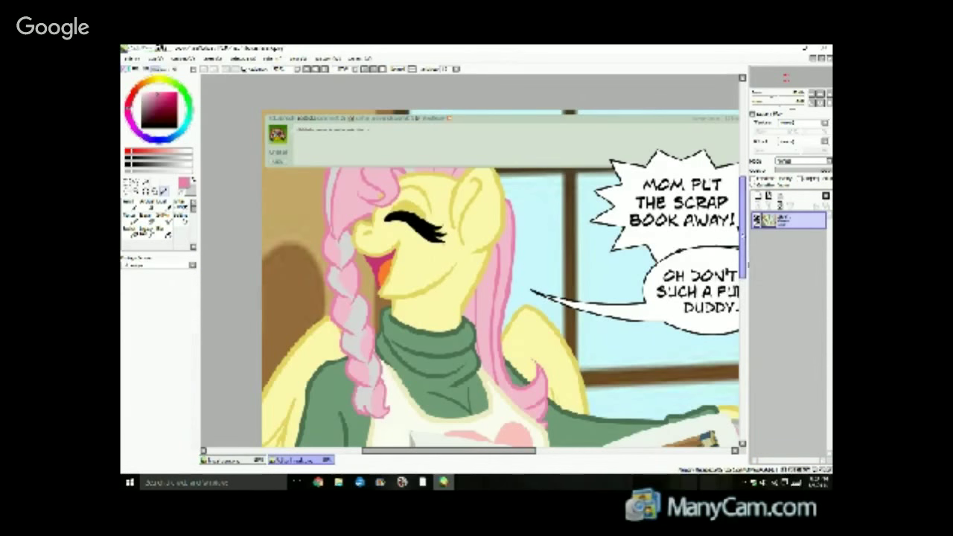
Sample the blue of the jeans from the reference comic image and return to the pony drawing.
{"action": "scroll", "coordinate": [730, 271], "scroll_direction": "down", "scroll_amount": 5}
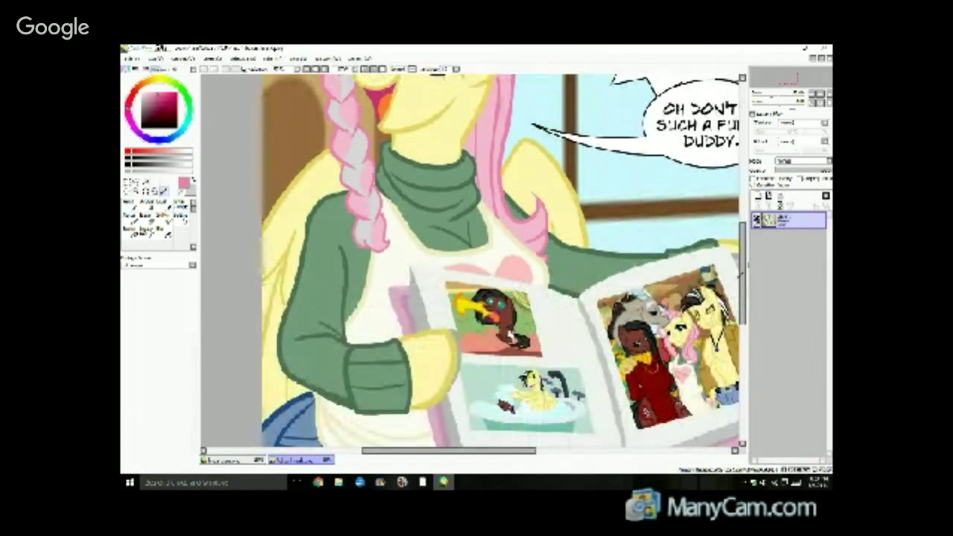
{"action": "scroll", "coordinate": [736, 273], "scroll_direction": "down", "scroll_amount": 2}
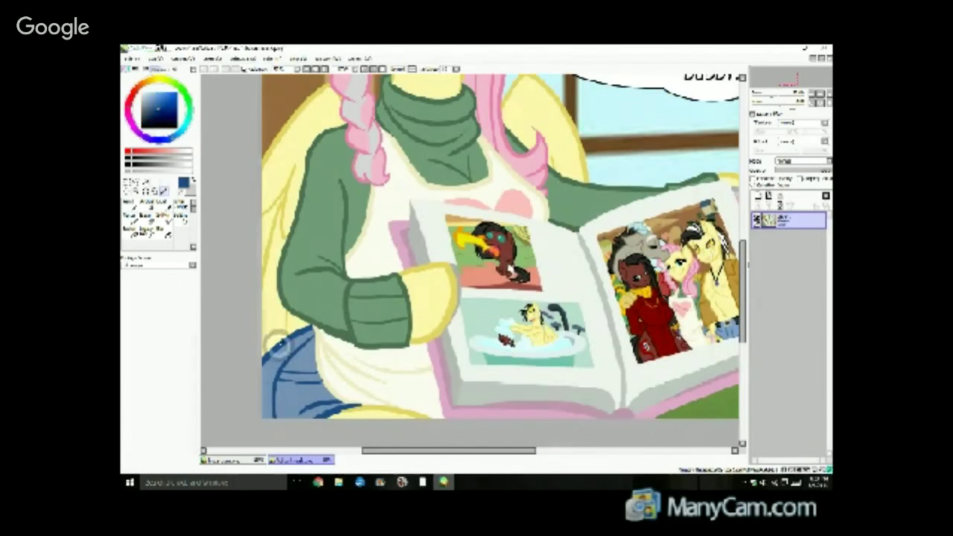
{"action": "left_click", "coordinate": [227, 458]}
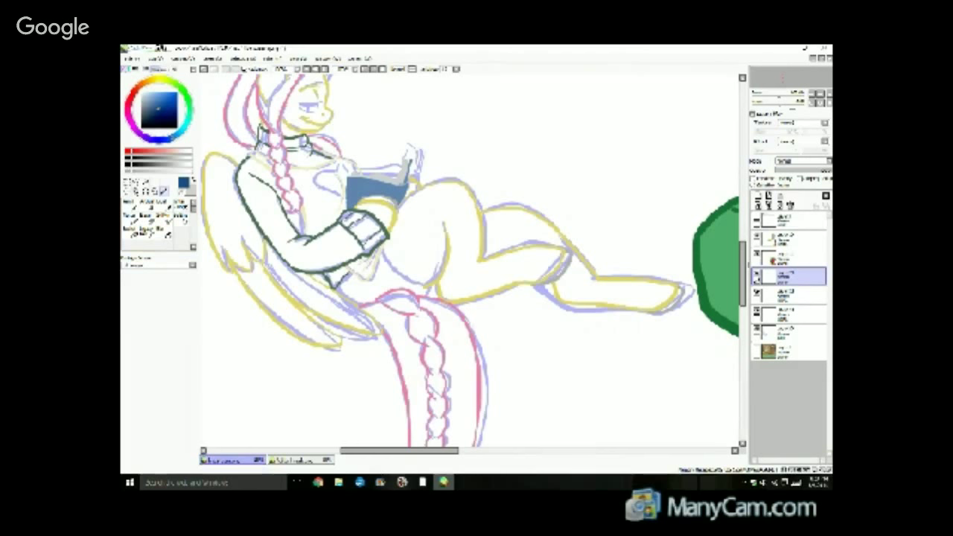
Draw the blue curved waistline of the jeans from the sweater cuff down to the hip, undoing and redrawing unsatisfactory strokes.
{"action": "left_click", "coordinate": [134, 204]}
{"action": "mouse_move", "coordinate": [381, 252]}
{"action": "left_mouse_down"}
{"action": "mouse_move", "coordinate": [390, 269]}
{"action": "mouse_move", "coordinate": [432, 285]}
{"action": "left_mouse_up"}
{"action": "key", "text": "ctrl+z"}
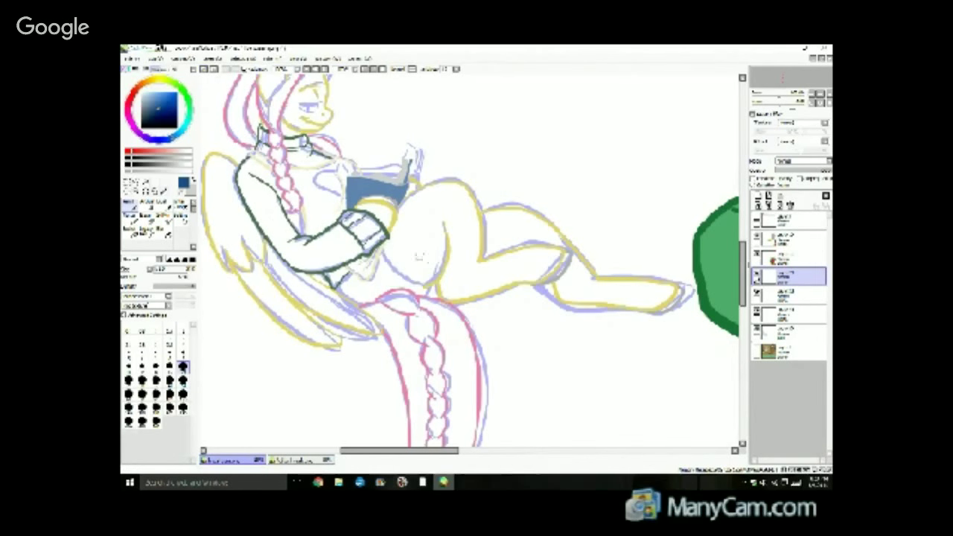
{"action": "mouse_move", "coordinate": [429, 286]}
{"action": "left_mouse_down"}
{"action": "mouse_move", "coordinate": [407, 283]}
{"action": "mouse_move", "coordinate": [376, 250]}
{"action": "left_mouse_up"}
{"action": "left_click", "coordinate": [205, 68]}
{"action": "mouse_move", "coordinate": [428, 287]}
{"action": "left_mouse_down"}
{"action": "mouse_move", "coordinate": [392, 268]}
{"action": "mouse_move", "coordinate": [381, 247]}
{"action": "left_mouse_up"}
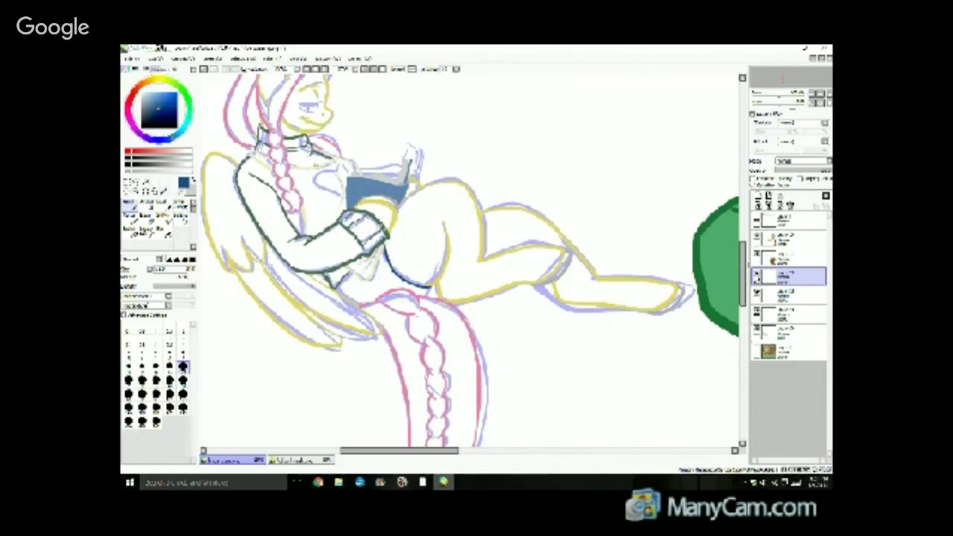
{"action": "left_click", "coordinate": [204, 68]}
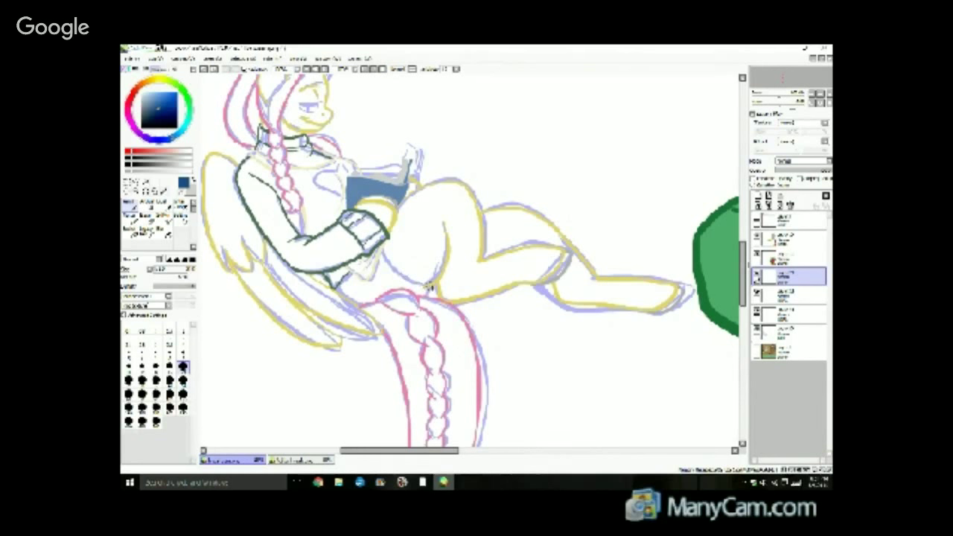
{"action": "mouse_move", "coordinate": [429, 287]}
{"action": "left_mouse_down"}
{"action": "mouse_move", "coordinate": [391, 278]}
{"action": "mouse_move", "coordinate": [378, 230]}
{"action": "left_mouse_up"}
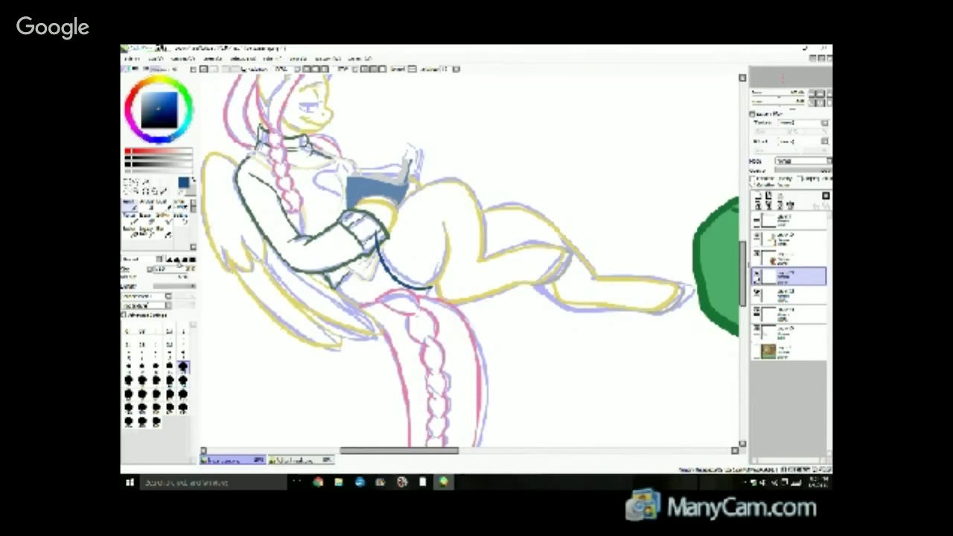
Erase the end of the blue waistline overlapping the sweater cuff and add a short stroke at its hip end.
{"action": "left_click", "coordinate": [143, 216]}
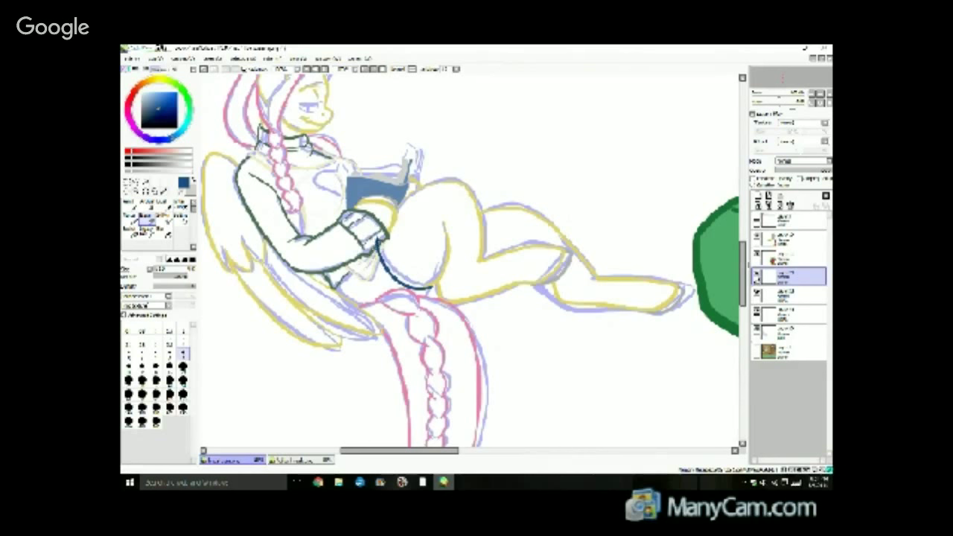
{"action": "left_click_drag", "start_coordinate": [379, 236], "coordinate": [377, 259]}
{"action": "left_click", "coordinate": [128, 202]}
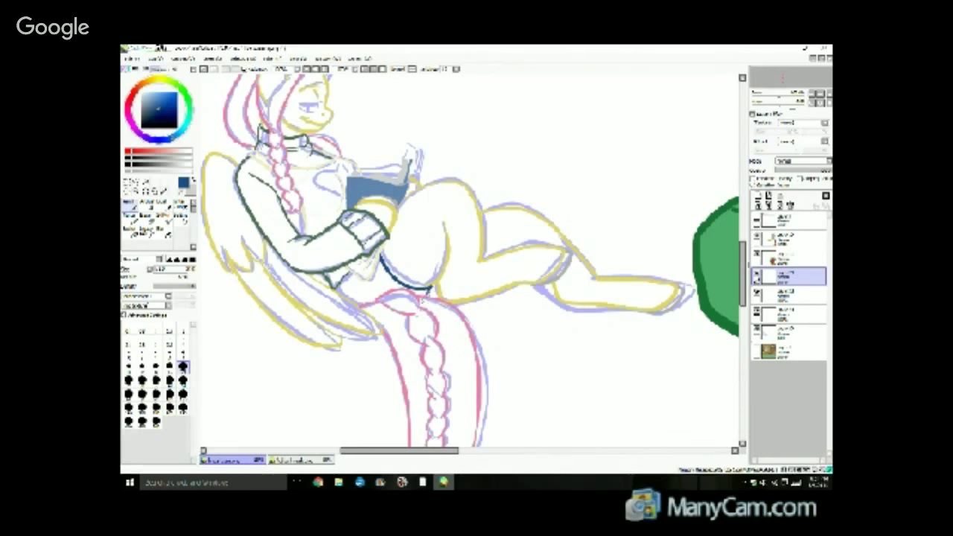
{"action": "left_click", "coordinate": [144, 219]}
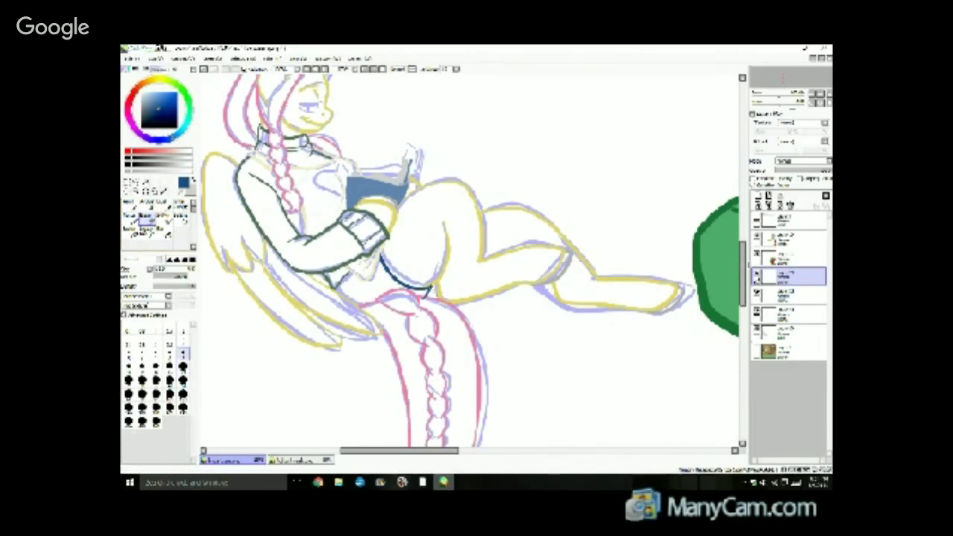
{"action": "mouse_move", "coordinate": [434, 286]}
{"action": "left_mouse_down"}
{"action": "mouse_move", "coordinate": [435, 295]}
{"action": "mouse_move", "coordinate": [404, 296]}
{"action": "left_mouse_up"}
{"action": "key", "text": "ctrl+z"}
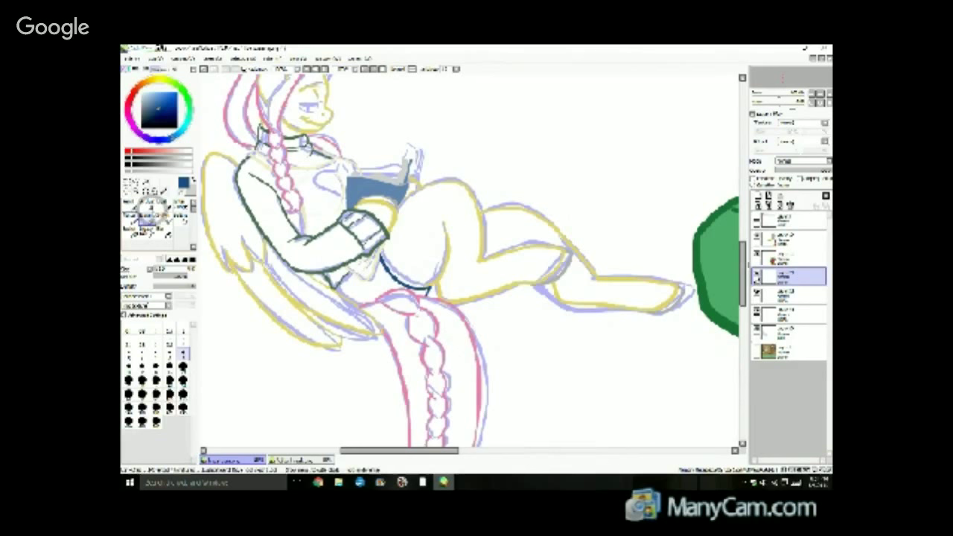
Draw the blue back edge of the jeans below the sweater hem, erasing the first stroke and redrawing it.
{"action": "left_click", "coordinate": [130, 206]}
{"action": "mouse_move", "coordinate": [339, 286]}
{"action": "left_mouse_down"}
{"action": "mouse_move", "coordinate": [341, 298]}
{"action": "mouse_move", "coordinate": [364, 305]}
{"action": "left_mouse_up"}
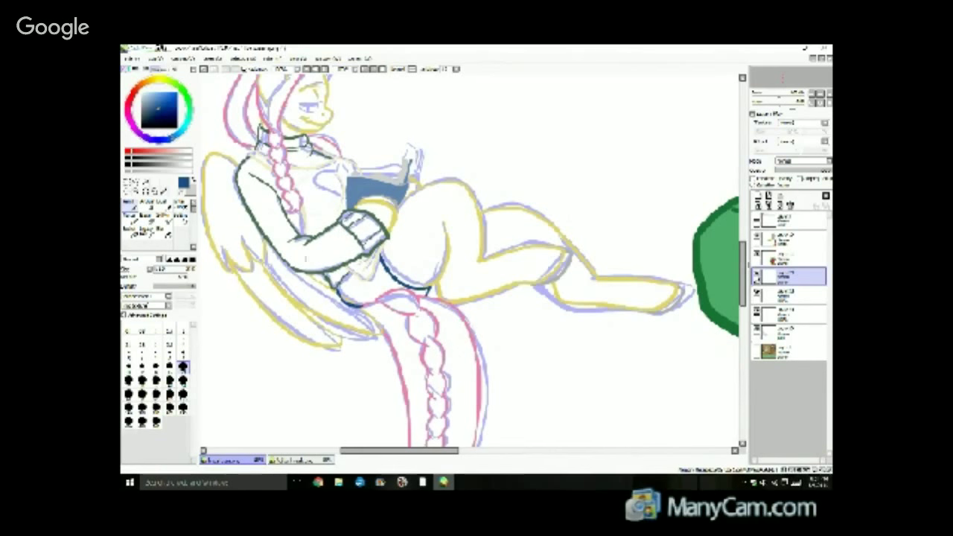
{"action": "left_click", "coordinate": [146, 214]}
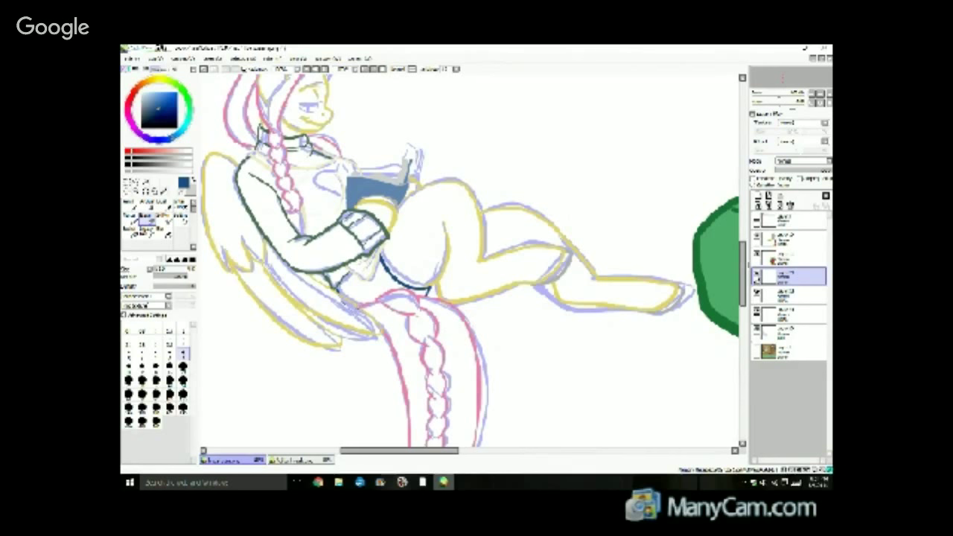
{"action": "left_click", "coordinate": [129, 202]}
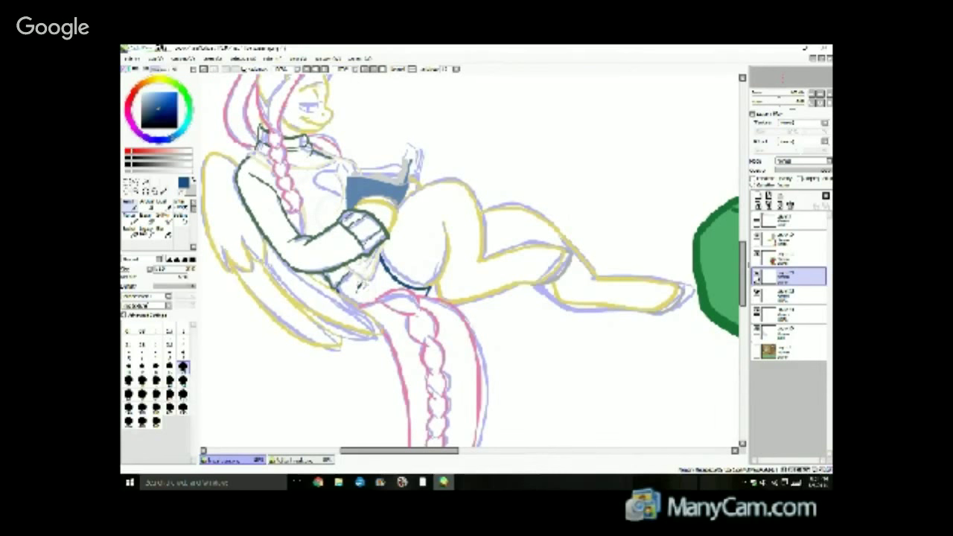
{"action": "mouse_move", "coordinate": [340, 288]}
{"action": "left_mouse_down"}
{"action": "mouse_move", "coordinate": [357, 297]}
{"action": "mouse_move", "coordinate": [384, 286]}
{"action": "left_mouse_up"}
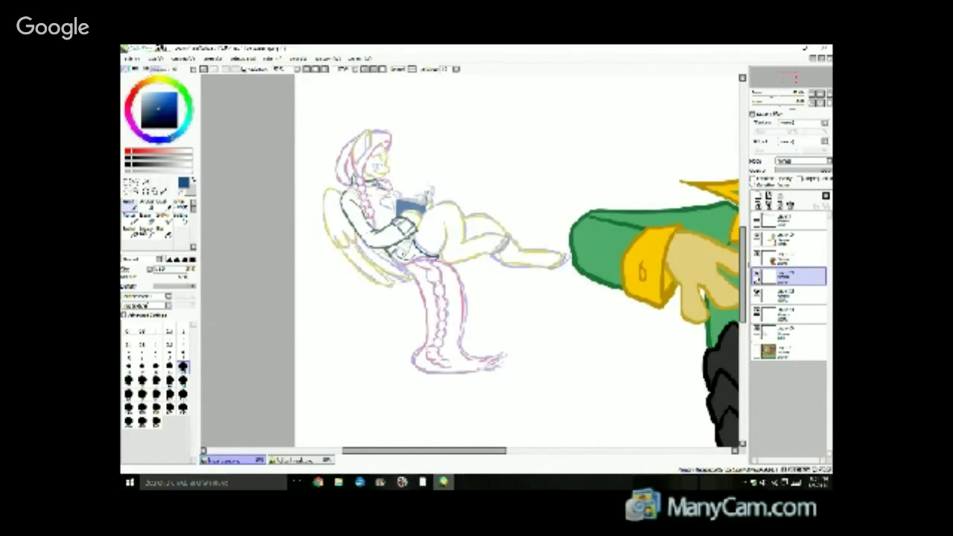
With the sketch hidden, merge the blue line layer with the two layers below, add a new layer above, and show the sketch again.
{"action": "scroll", "coordinate": [435, 195], "scroll_direction": "down", "scroll_amount": 2}
{"action": "left_click", "coordinate": [757, 331]}
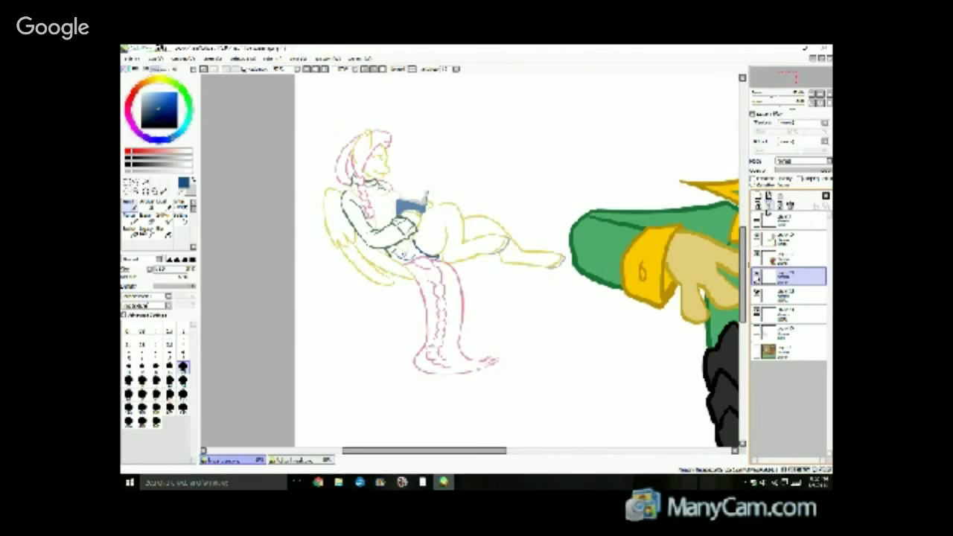
{"action": "double_click", "coordinate": [768, 208]}
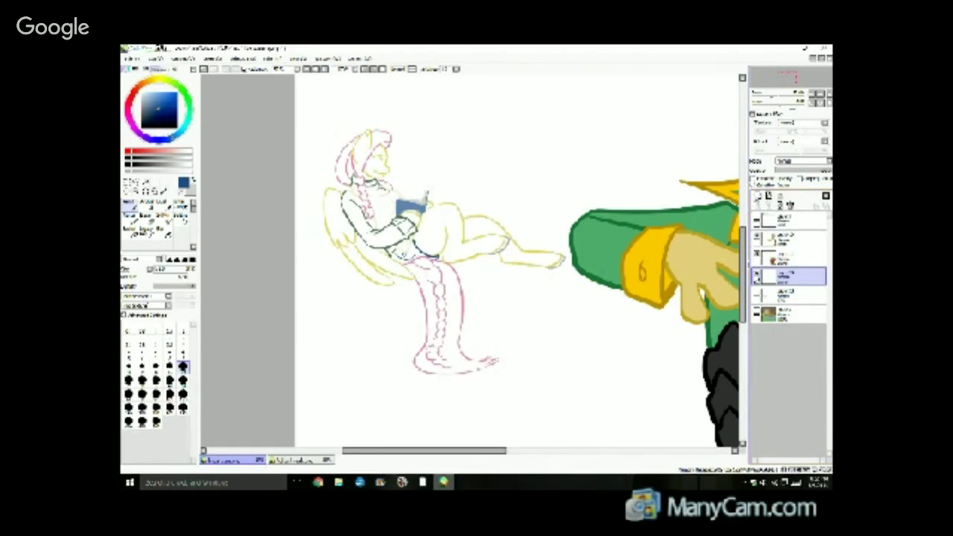
{"action": "left_click", "coordinate": [758, 197]}
{"action": "left_click", "coordinate": [757, 311]}
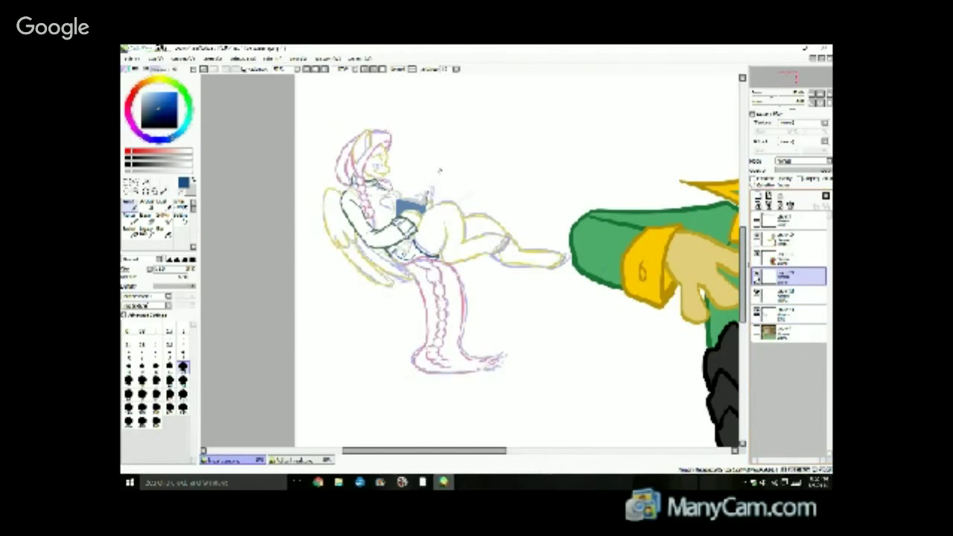
Check the chat on the YouTube live stream page and open the artwork gallery of the DeviantArt profile.
{"action": "scroll", "coordinate": [426, 162], "scroll_direction": "up", "scroll_amount": 4}
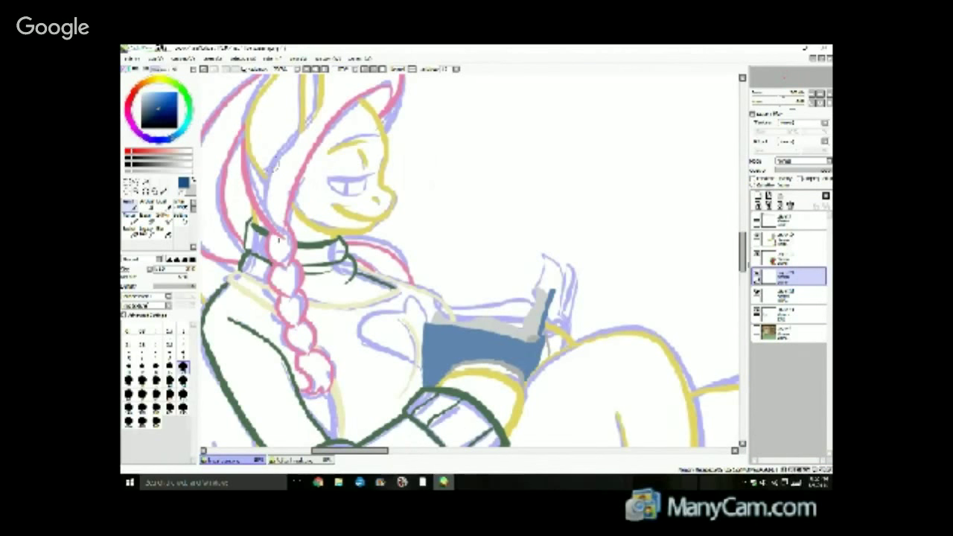
{"action": "mouse_move", "coordinate": [317, 483]}
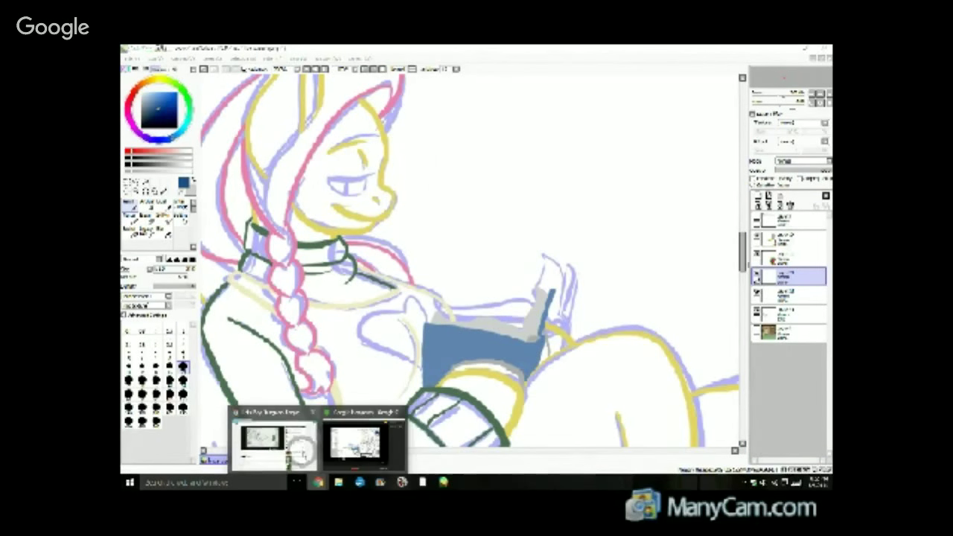
{"action": "left_click", "coordinate": [301, 453]}
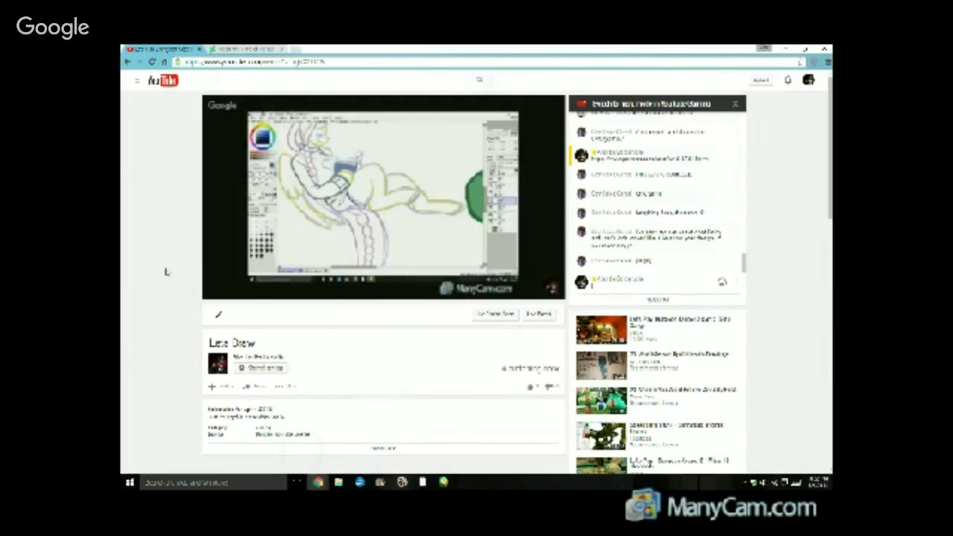
{"action": "left_click", "coordinate": [231, 48]}
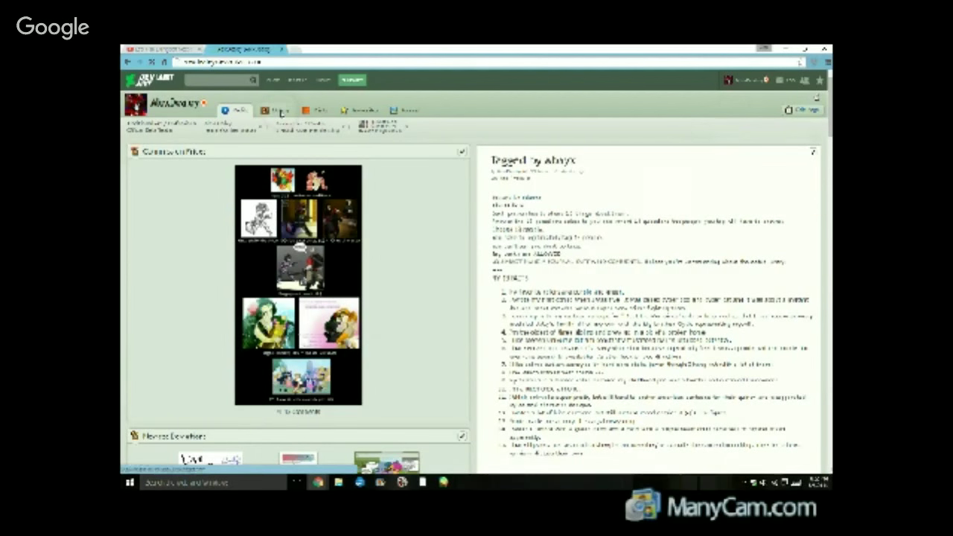
{"action": "left_click", "coordinate": [280, 112]}
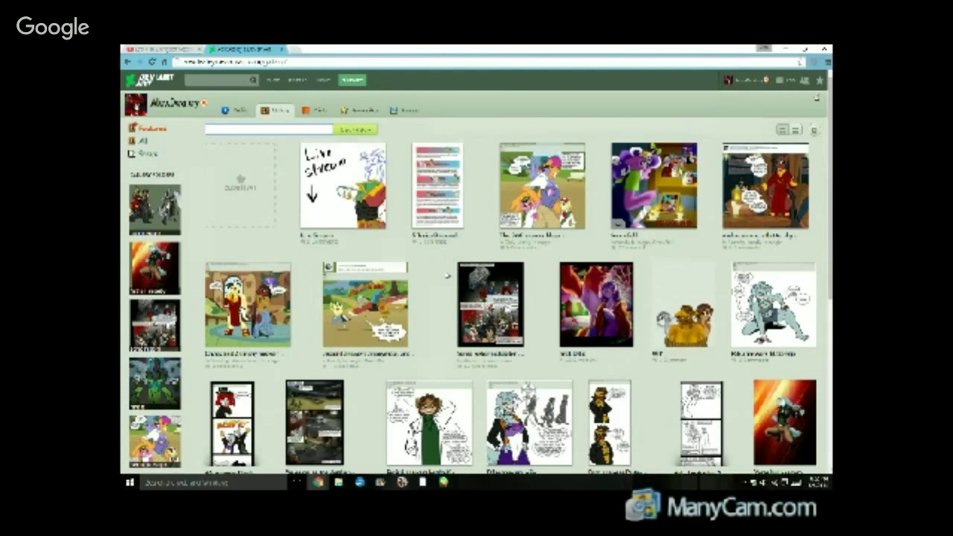
Open the park comic with the scout ponies from the gallery, look it over, and return to the gallery.
{"action": "left_click", "coordinate": [563, 192]}
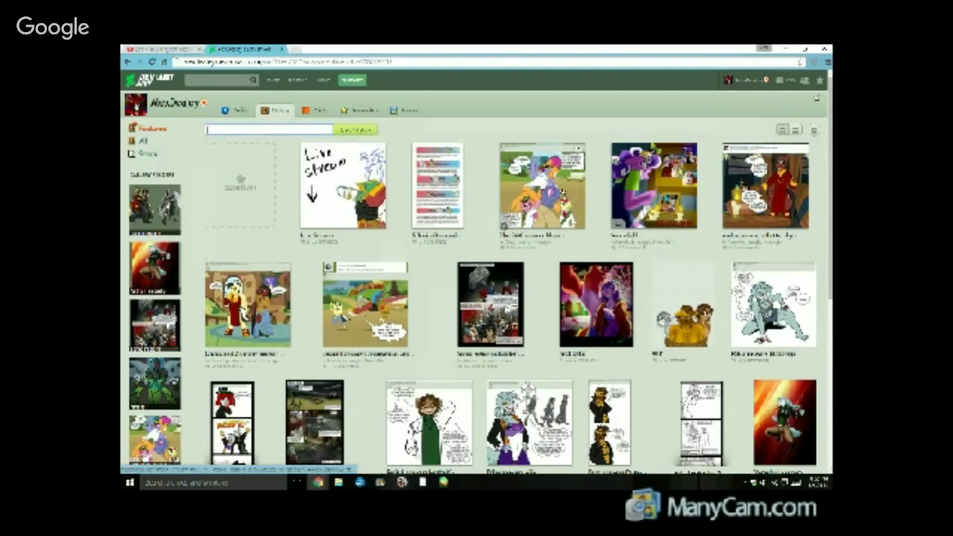
{"action": "scroll", "coordinate": [394, 338], "scroll_direction": "down", "scroll_amount": 3}
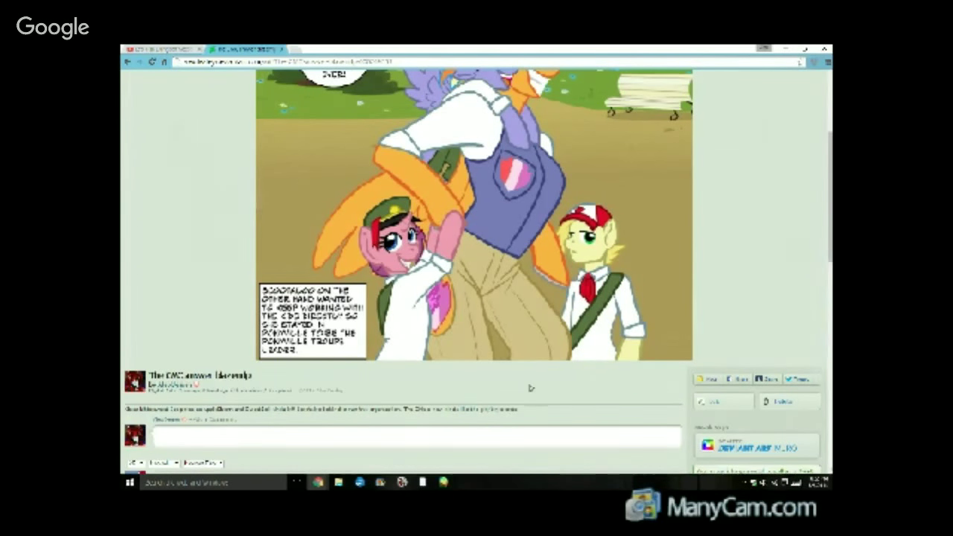
{"action": "scroll", "coordinate": [530, 387], "scroll_direction": "up", "scroll_amount": 3}
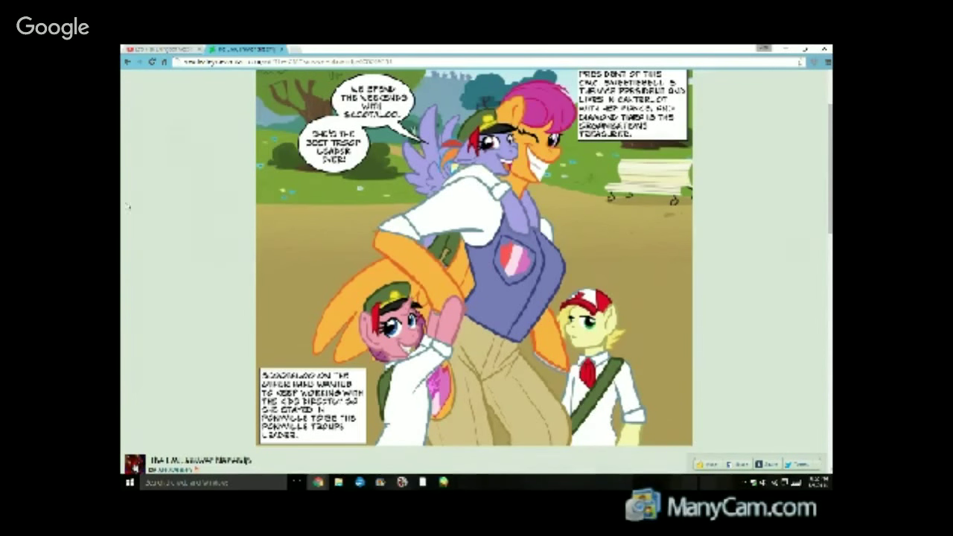
{"action": "scroll", "coordinate": [181, 172], "scroll_direction": "down", "scroll_amount": 1}
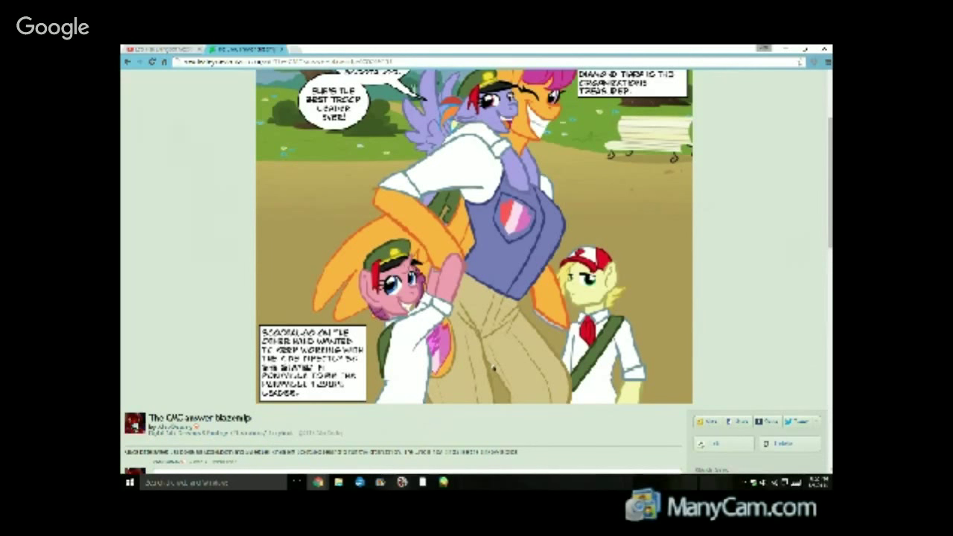
{"action": "scroll", "coordinate": [494, 367], "scroll_direction": "up", "scroll_amount": 1}
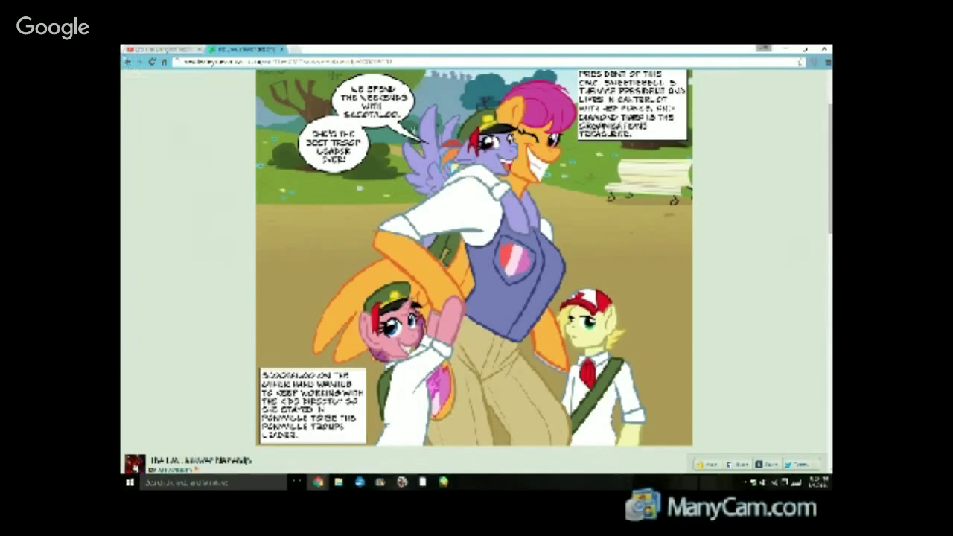
{"action": "left_click", "coordinate": [128, 63]}
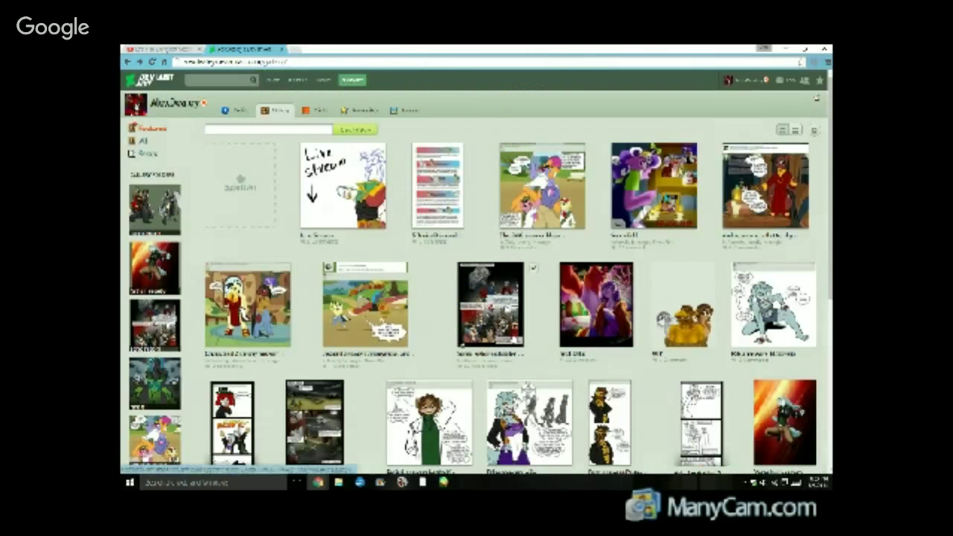
Browse the second, third and fourth pages of the artwork gallery and open the Elements of Harmony picture.
{"action": "scroll", "coordinate": [502, 333], "scroll_direction": "down", "scroll_amount": 5}
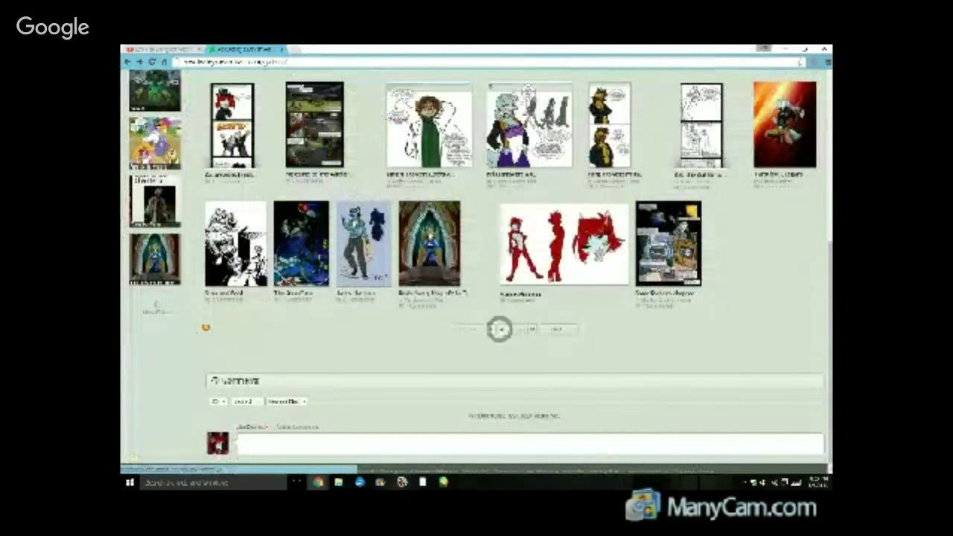
{"action": "left_click", "coordinate": [502, 330]}
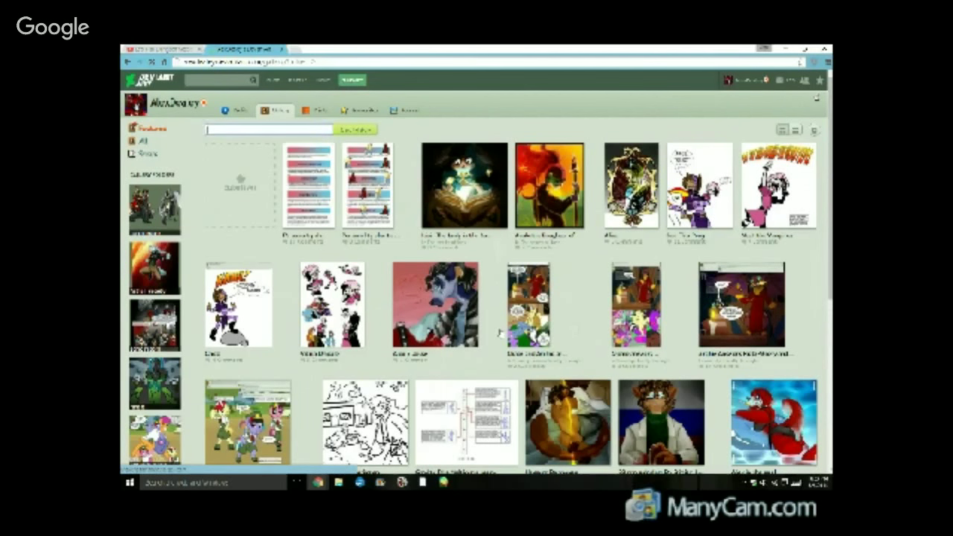
{"action": "scroll", "coordinate": [502, 334], "scroll_direction": "down", "scroll_amount": 5}
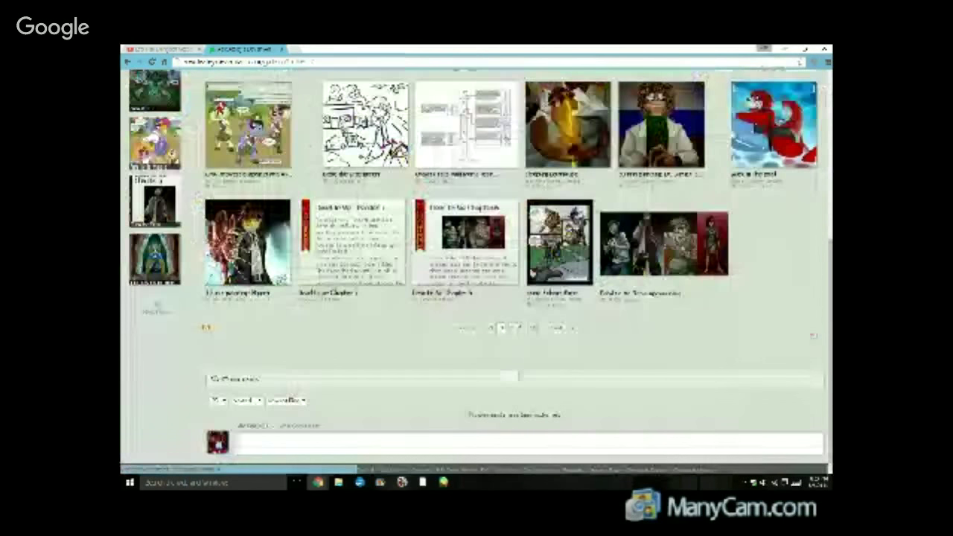
{"action": "left_click", "coordinate": [514, 327]}
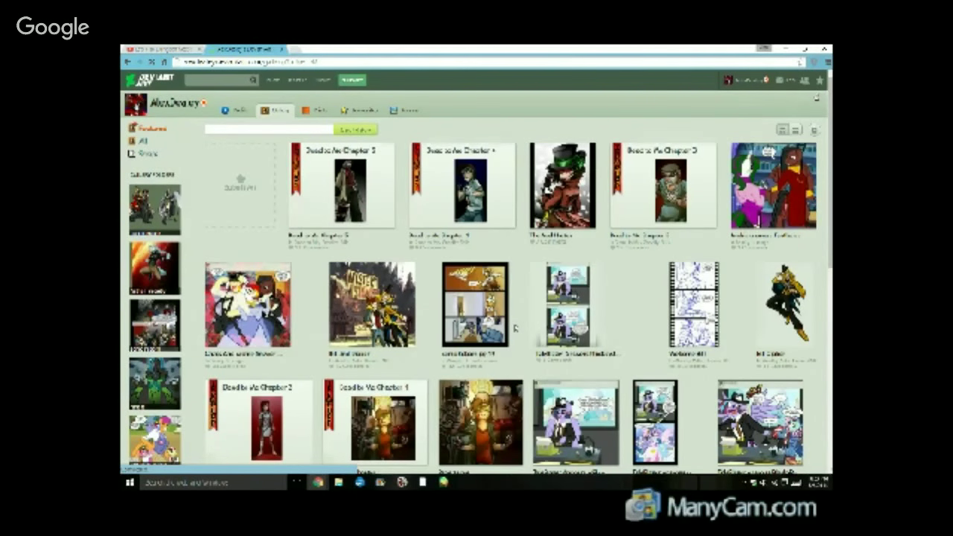
{"action": "scroll", "coordinate": [515, 327], "scroll_direction": "down", "scroll_amount": 5}
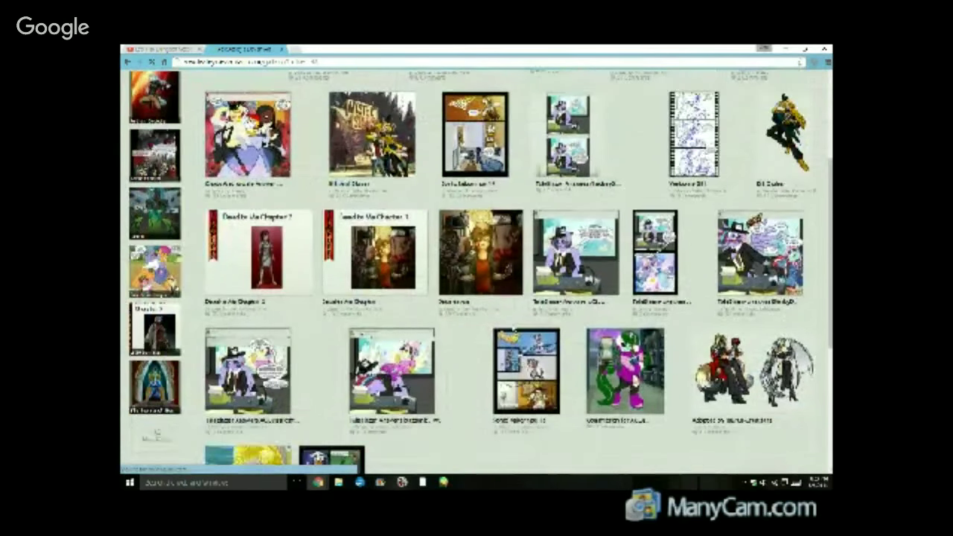
{"action": "scroll", "coordinate": [514, 329], "scroll_direction": "down", "scroll_amount": 3}
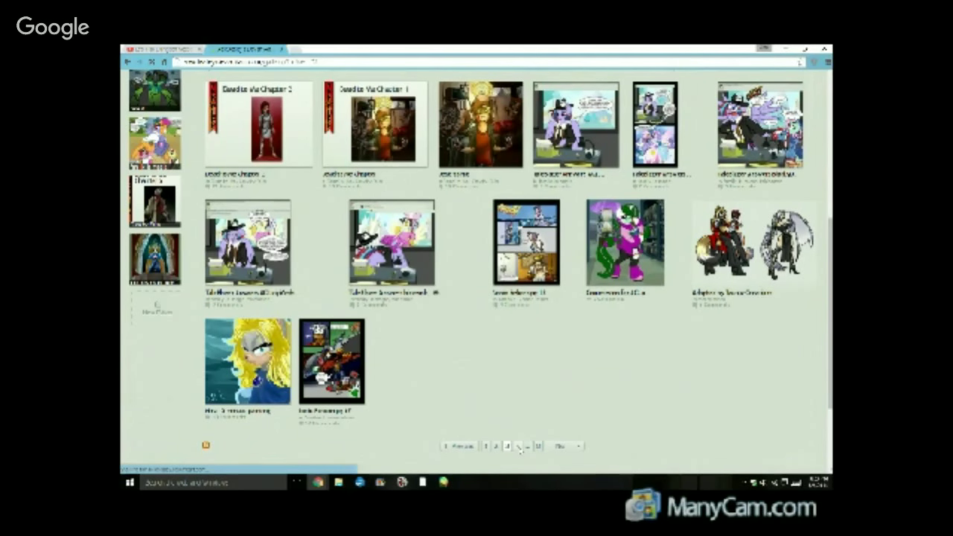
{"action": "left_click", "coordinate": [521, 447]}
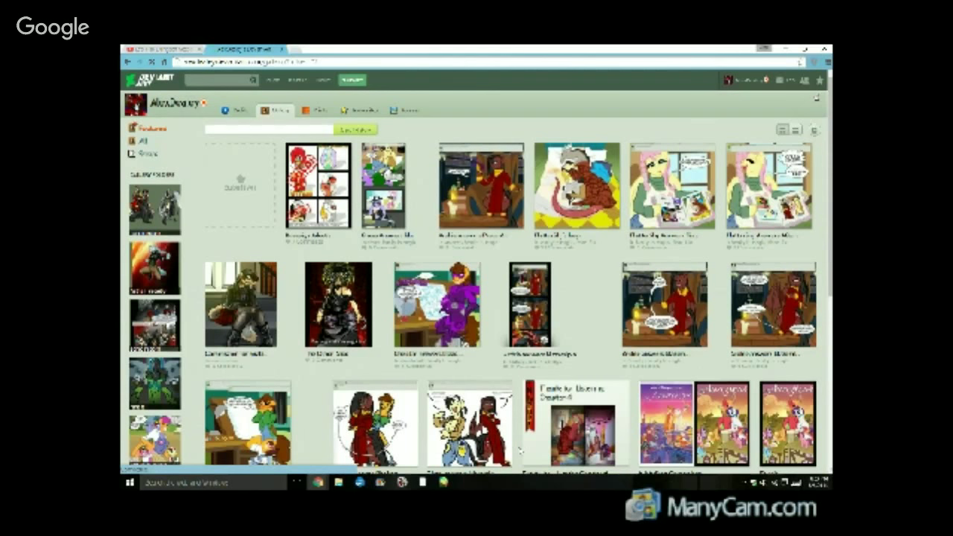
{"action": "scroll", "coordinate": [521, 449], "scroll_direction": "down", "scroll_amount": 3}
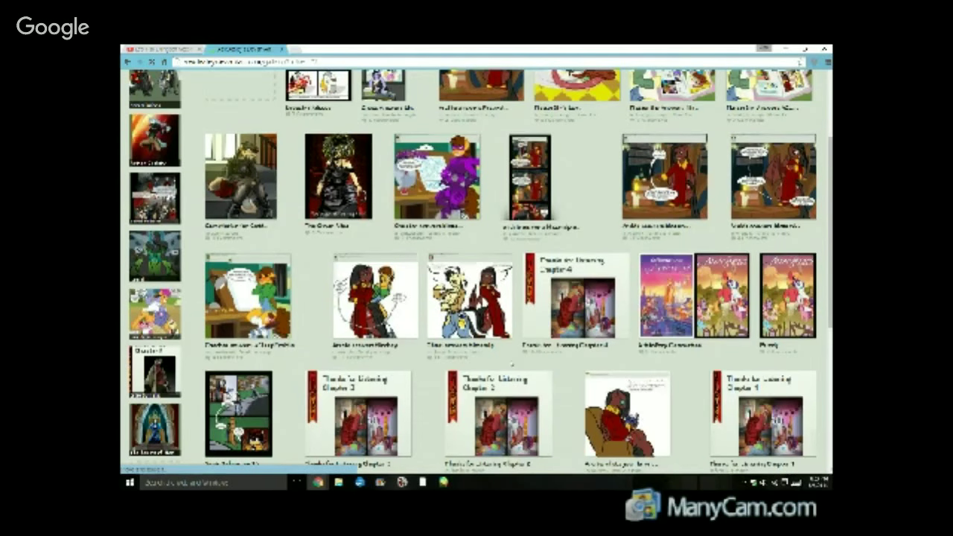
{"action": "scroll", "coordinate": [513, 365], "scroll_direction": "down", "scroll_amount": 5}
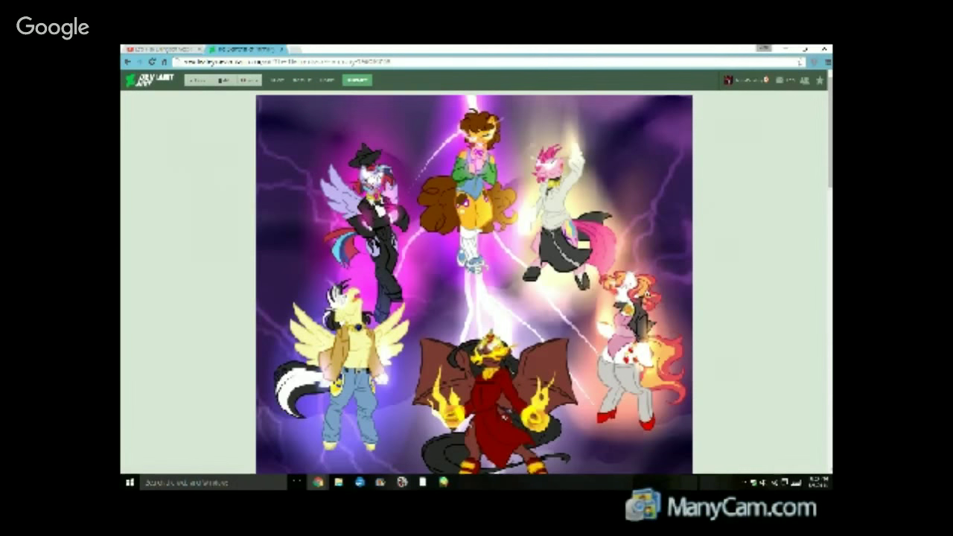
Examine the Elements of Harmony picture from the characters at its top down to the description below it.
{"action": "scroll", "coordinate": [633, 294], "scroll_direction": "down", "scroll_amount": 1}
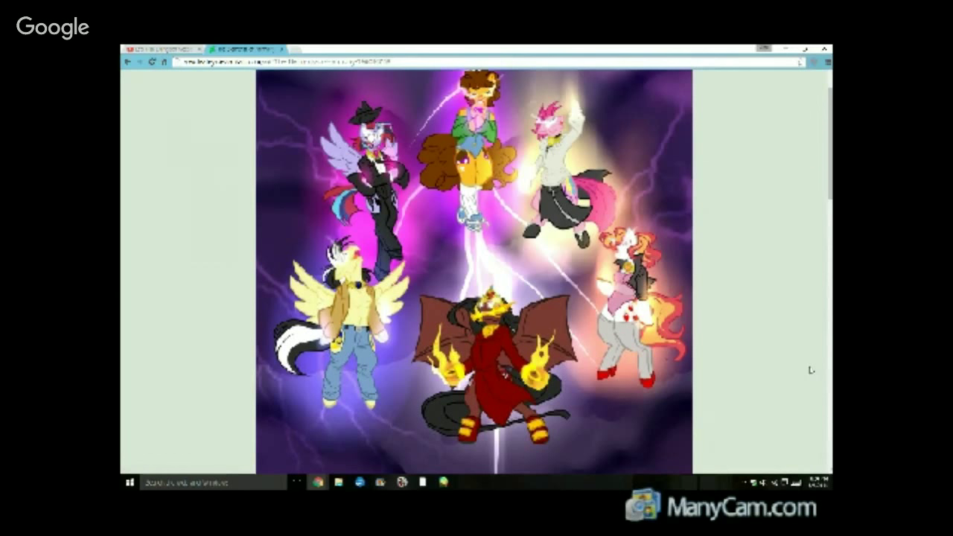
{"action": "scroll", "coordinate": [810, 370], "scroll_direction": "up", "scroll_amount": 1}
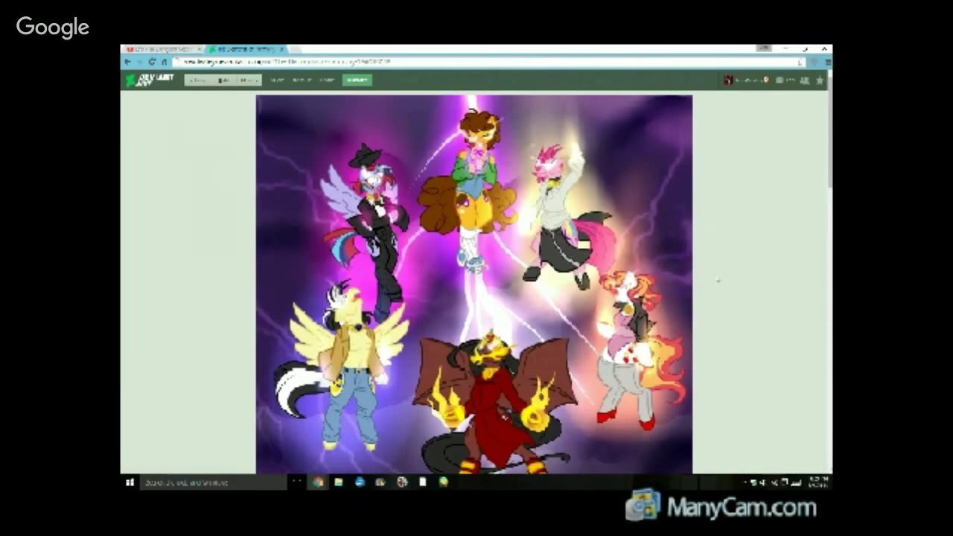
{"action": "scroll", "coordinate": [715, 277], "scroll_direction": "down", "scroll_amount": 3}
{"action": "scroll", "coordinate": [713, 279], "scroll_direction": "up", "scroll_amount": 1}
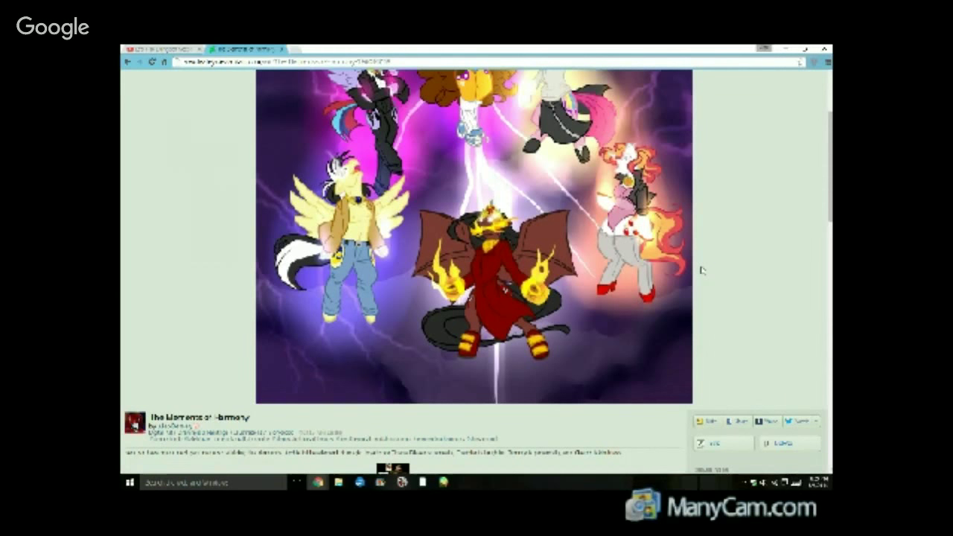
{"action": "scroll", "coordinate": [695, 268], "scroll_direction": "up", "scroll_amount": 3}
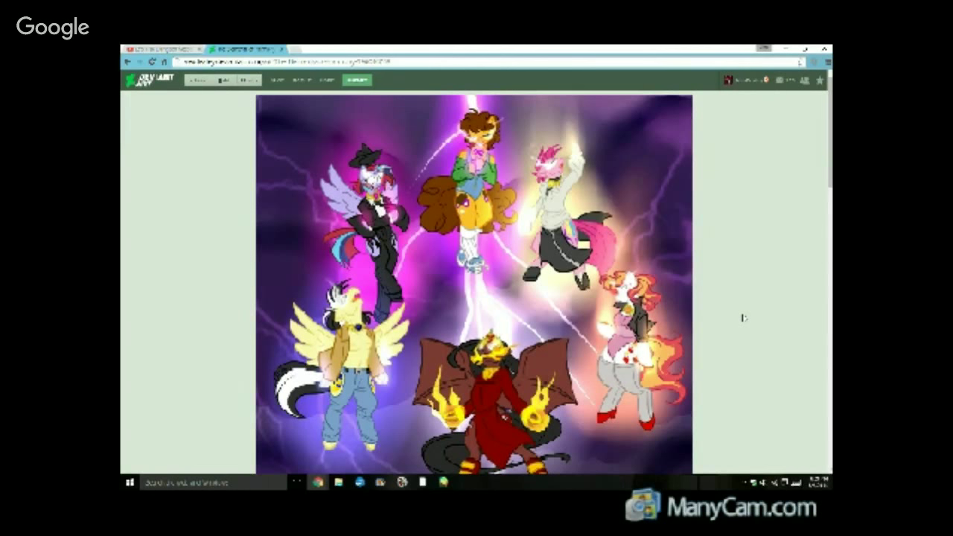
{"action": "scroll", "coordinate": [742, 318], "scroll_direction": "down", "scroll_amount": 2}
{"action": "scroll", "coordinate": [739, 318], "scroll_direction": "up", "scroll_amount": 1}
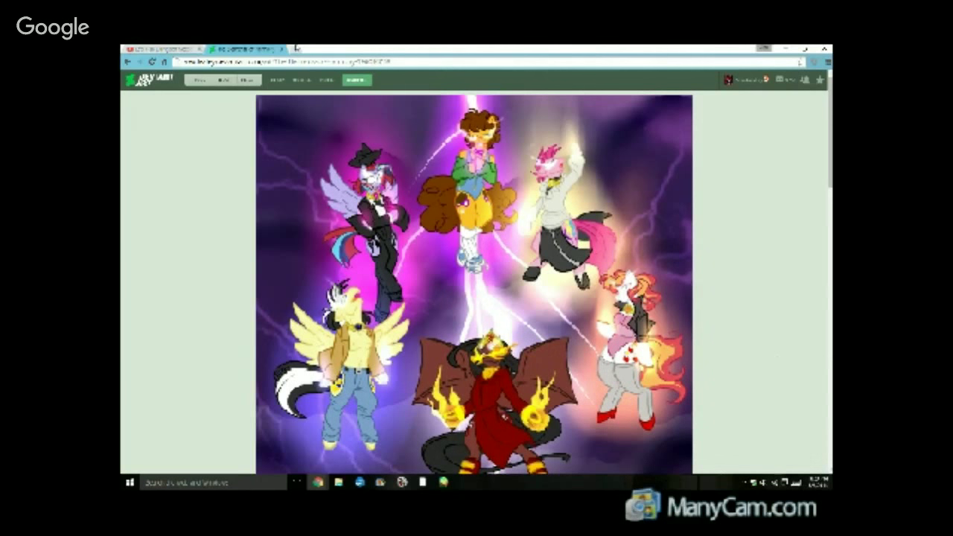
Read the newest chat messages on the YouTube live stream page and return to view the Elements of Harmony picture.
{"action": "left_click", "coordinate": [146, 48]}
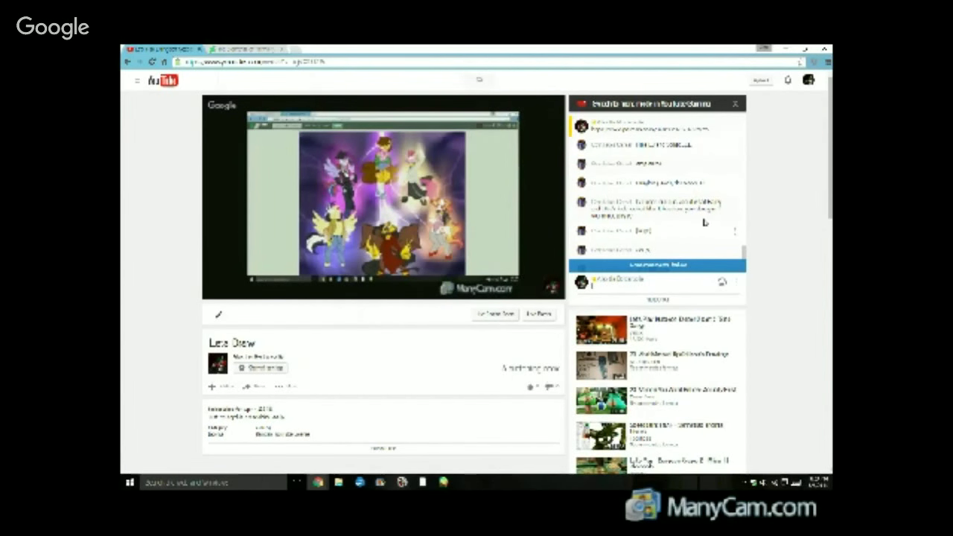
{"action": "scroll", "coordinate": [705, 222], "scroll_direction": "down", "scroll_amount": 3}
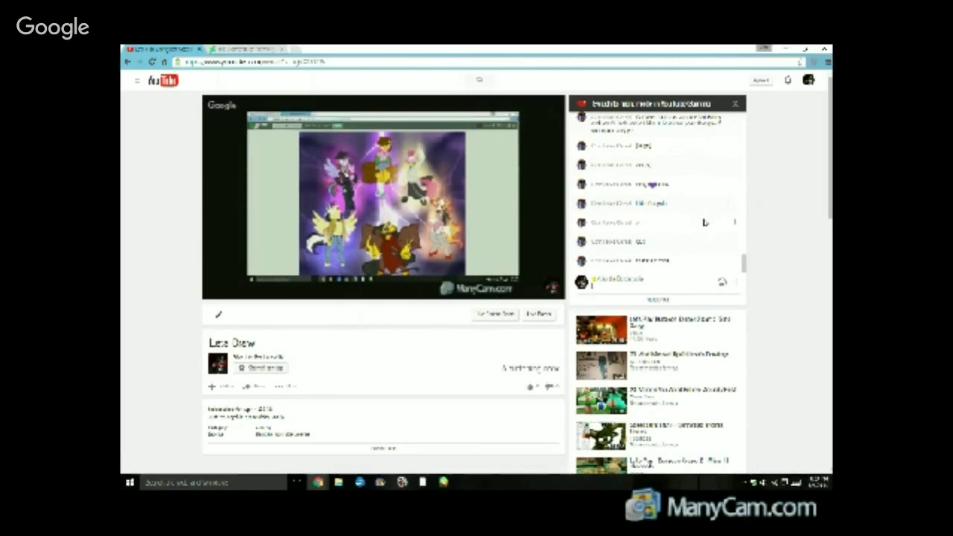
{"action": "scroll", "coordinate": [704, 222], "scroll_direction": "down", "scroll_amount": 1}
{"action": "scroll", "coordinate": [794, 213], "scroll_direction": "up", "scroll_amount": 1}
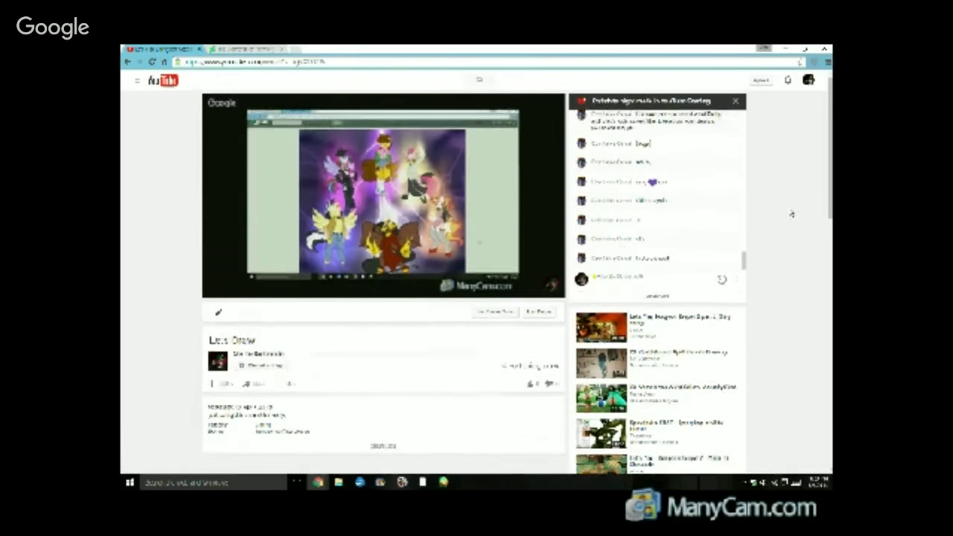
{"action": "key", "text": "ctrl+Tab"}
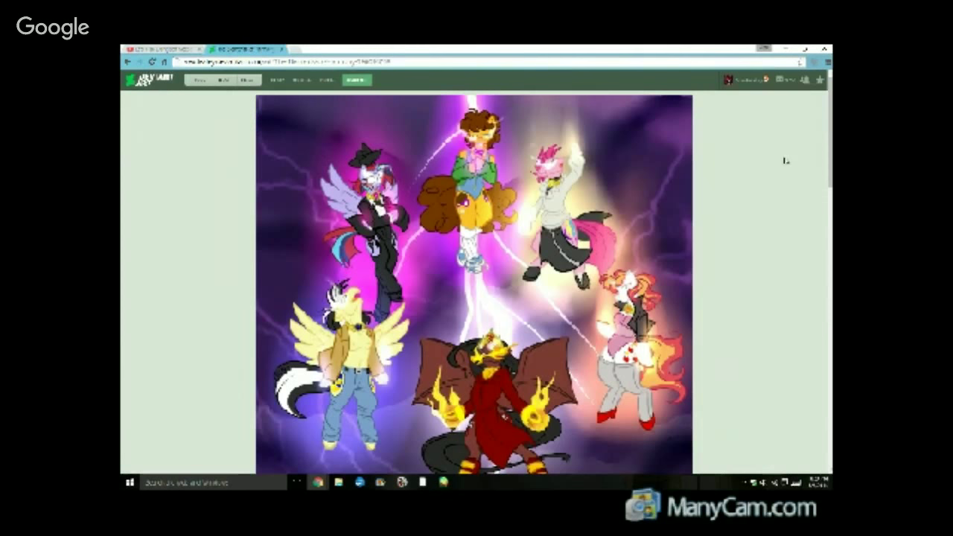
{"action": "scroll", "coordinate": [786, 161], "scroll_direction": "down", "scroll_amount": 3}
{"action": "scroll", "coordinate": [788, 163], "scroll_direction": "up", "scroll_amount": 3}
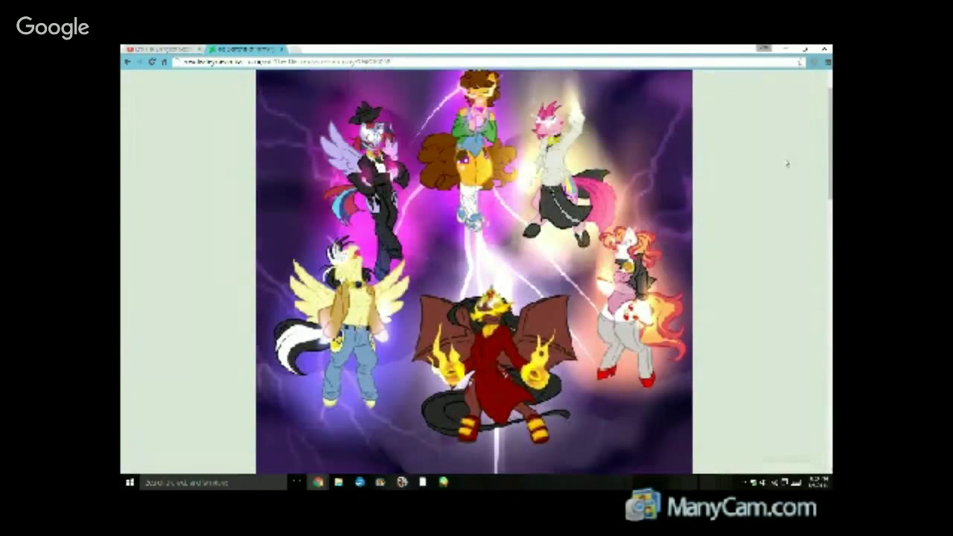
{"action": "scroll", "coordinate": [788, 163], "scroll_direction": "up", "scroll_amount": 1}
Open the account's DeviantArt notifications and look through the deviation, journal and comment stacks.
{"action": "left_click", "coordinate": [131, 49]}
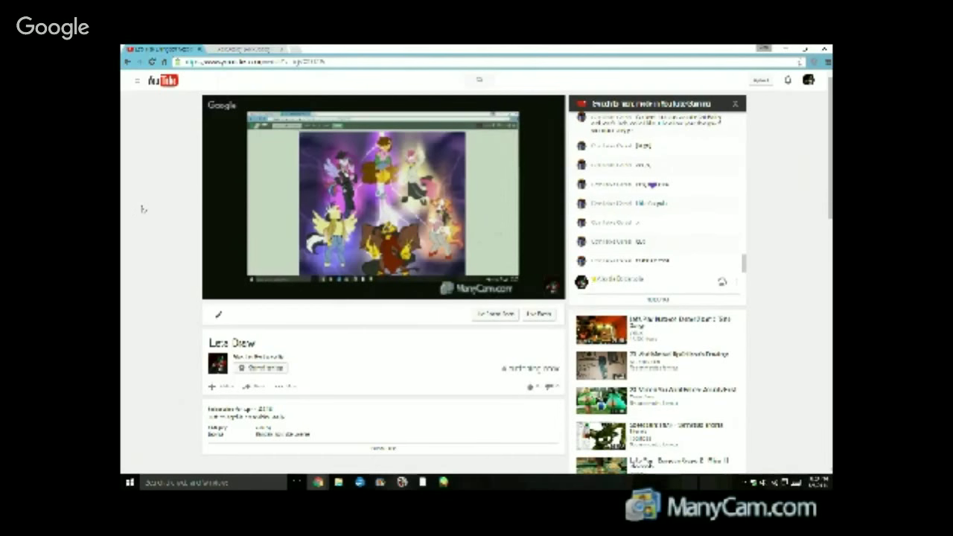
{"action": "left_click", "coordinate": [249, 49]}
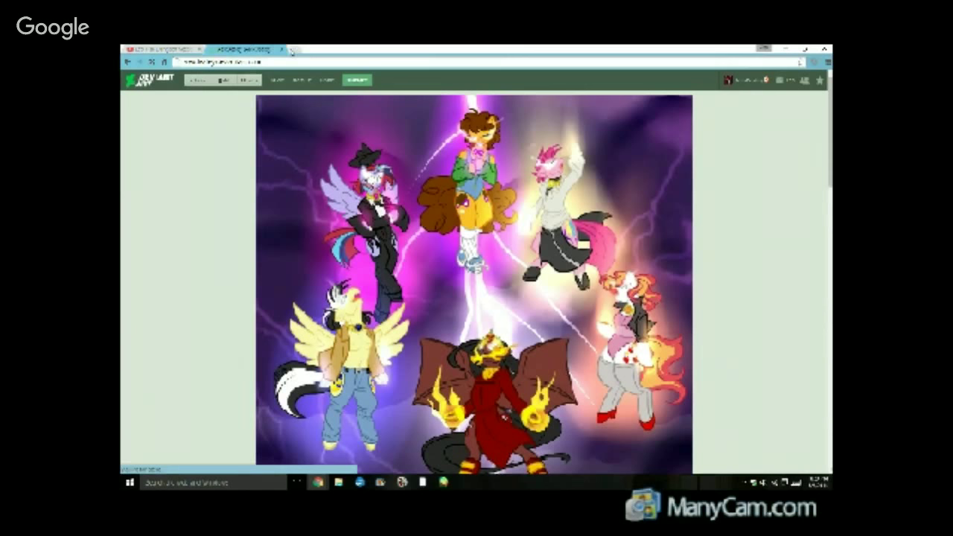
{"action": "left_click", "coordinate": [788, 82]}
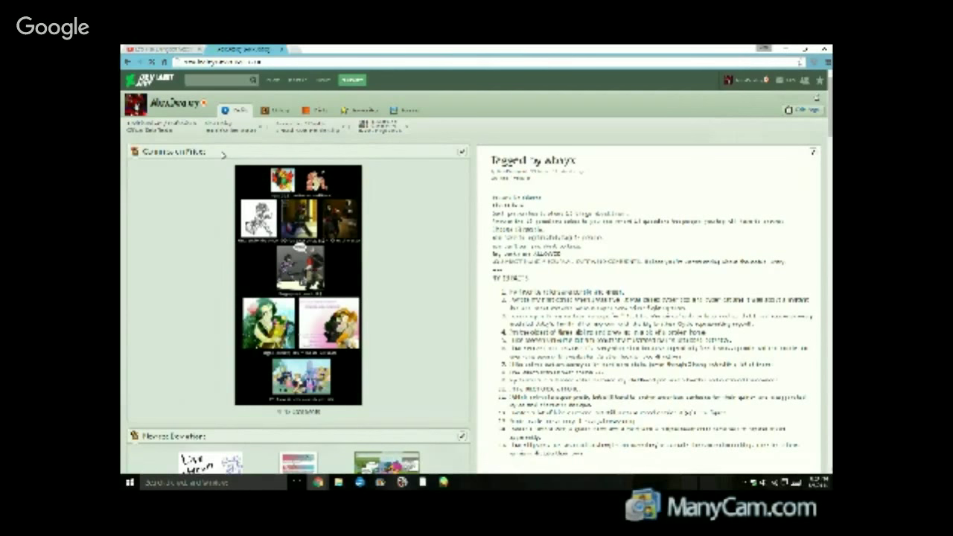
{"action": "left_click", "coordinate": [222, 154]}
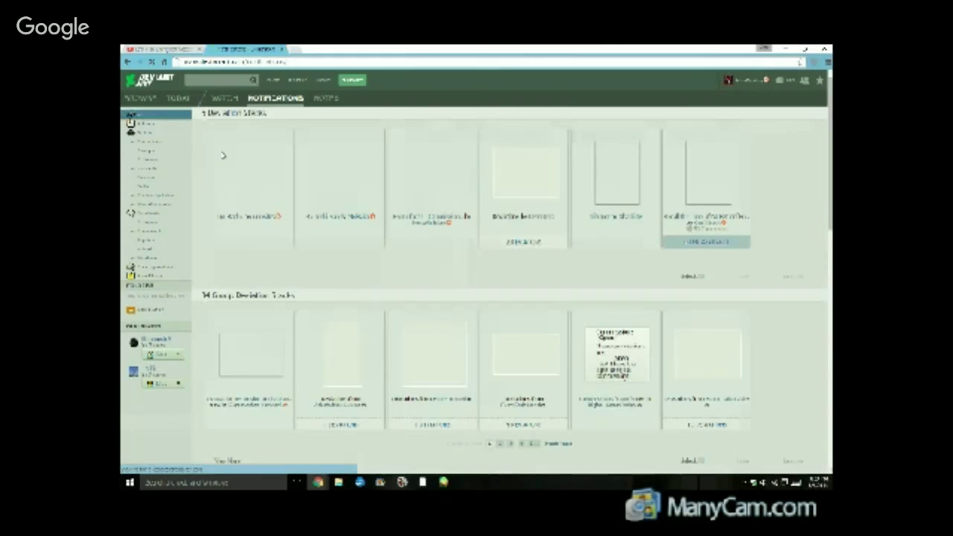
{"action": "scroll", "coordinate": [431, 226], "scroll_direction": "down", "scroll_amount": 3}
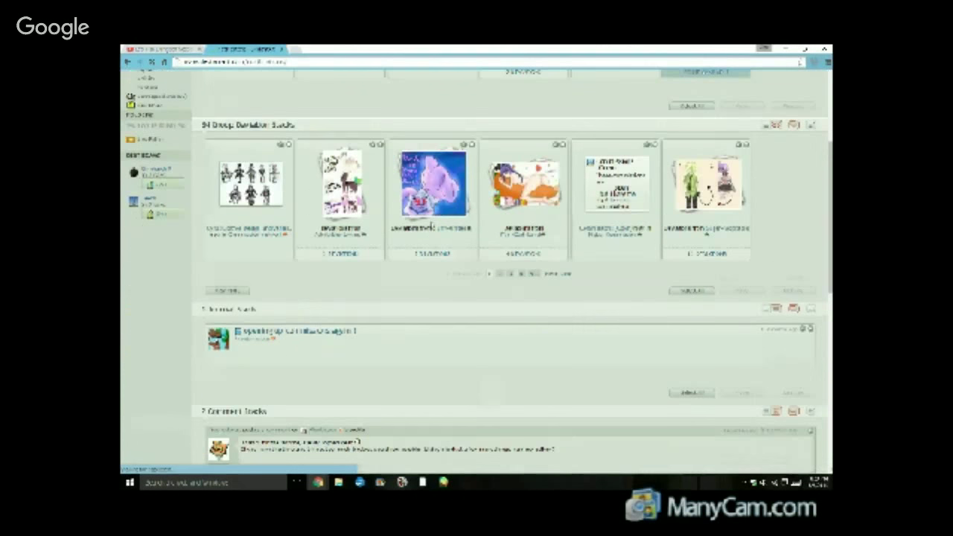
{"action": "scroll", "coordinate": [431, 230], "scroll_direction": "down", "scroll_amount": 3}
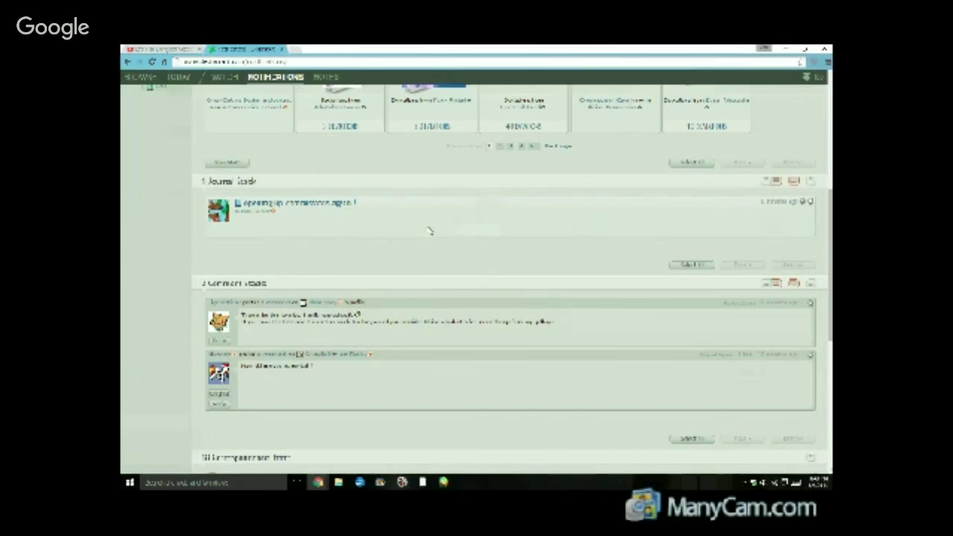
Open the DeviantArt profile of the first commenter in the notifications, glance at the stream chat, and browse the first page of the commenter's gallery.
{"action": "left_click", "coordinate": [223, 304]}
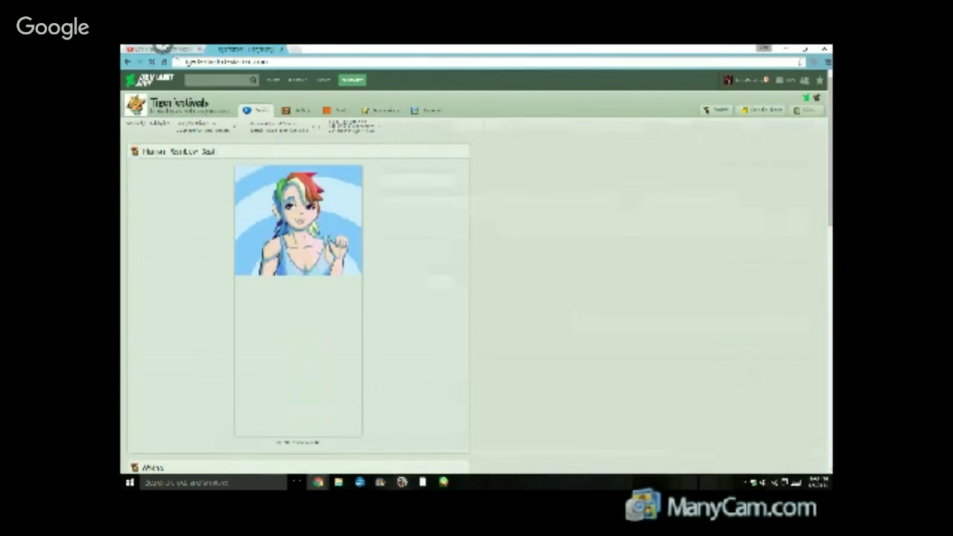
{"action": "left_click", "coordinate": [164, 48]}
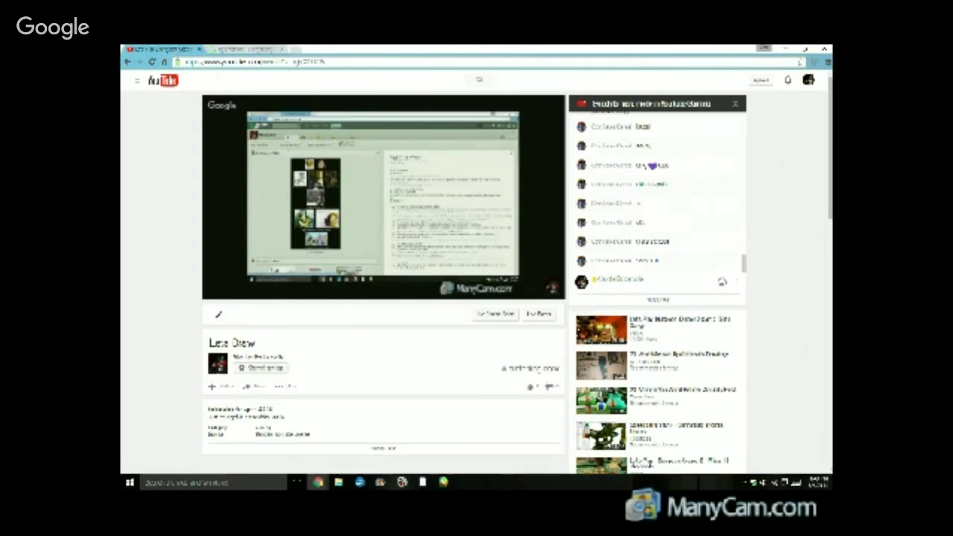
{"action": "left_click", "coordinate": [233, 48]}
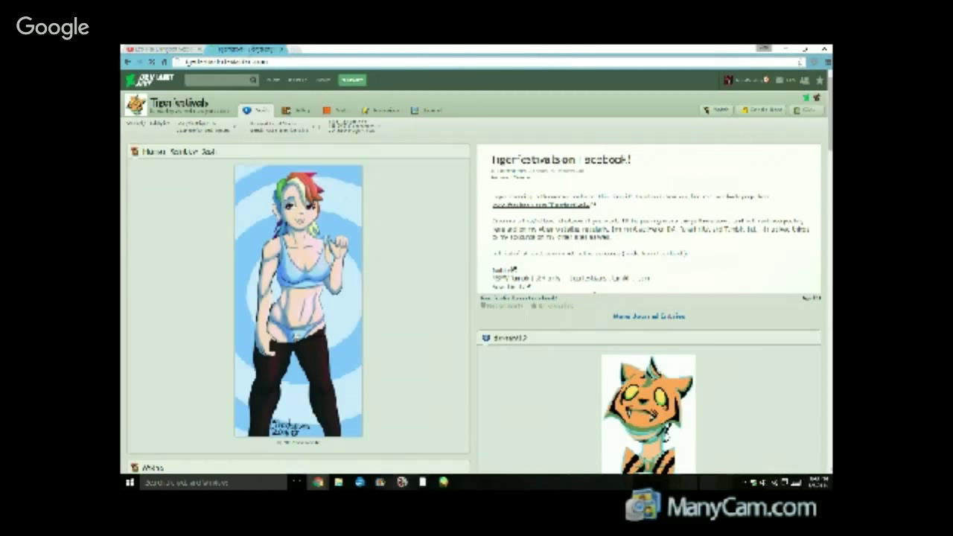
{"action": "left_click", "coordinate": [292, 111]}
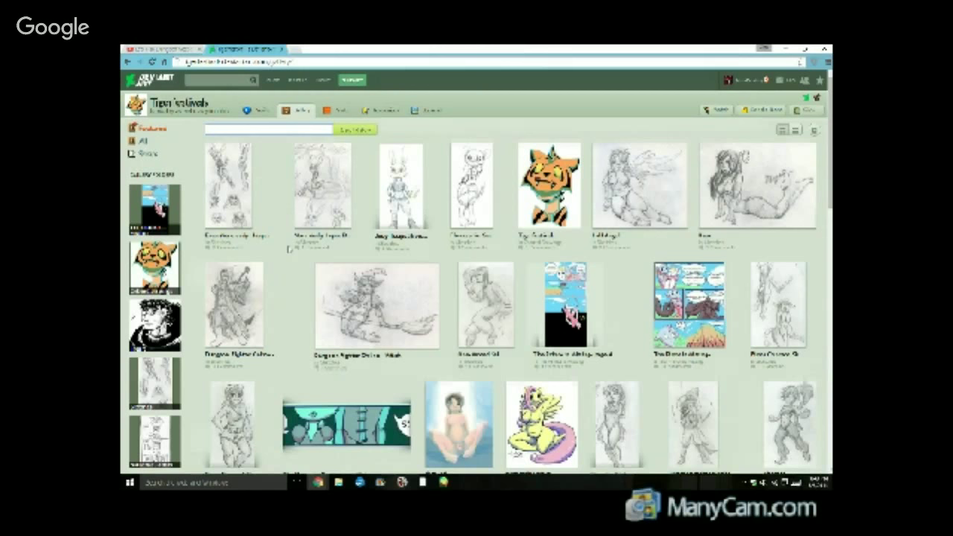
{"action": "scroll", "coordinate": [290, 250], "scroll_direction": "down", "scroll_amount": 1}
{"action": "scroll", "coordinate": [289, 249], "scroll_direction": "down", "scroll_amount": 3}
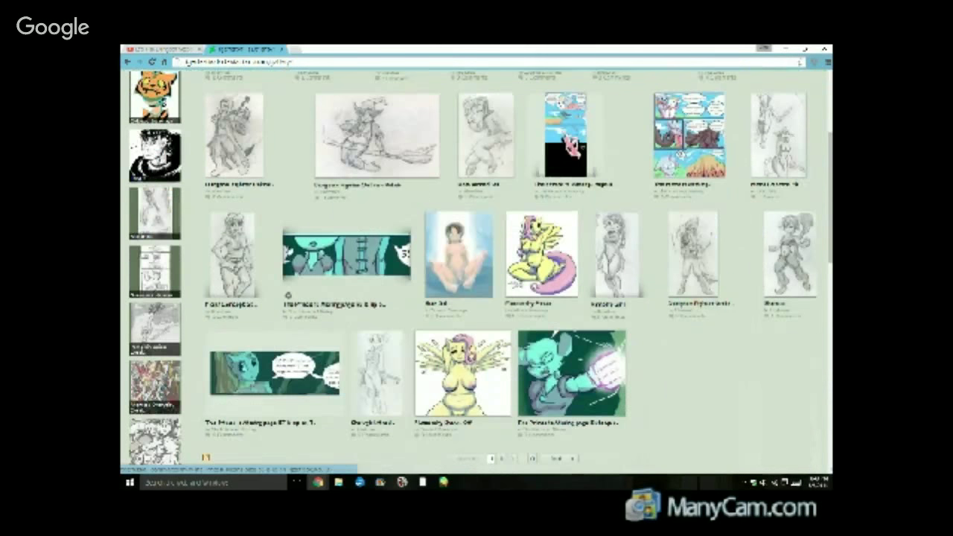
{"action": "scroll", "coordinate": [288, 253], "scroll_direction": "down", "scroll_amount": 1}
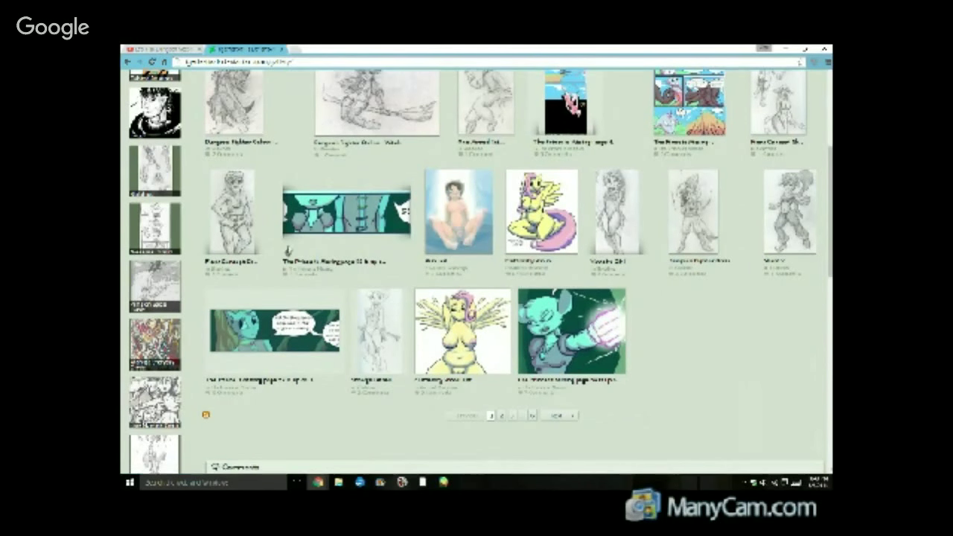
{"action": "scroll", "coordinate": [288, 252], "scroll_direction": "up", "scroll_amount": 5}
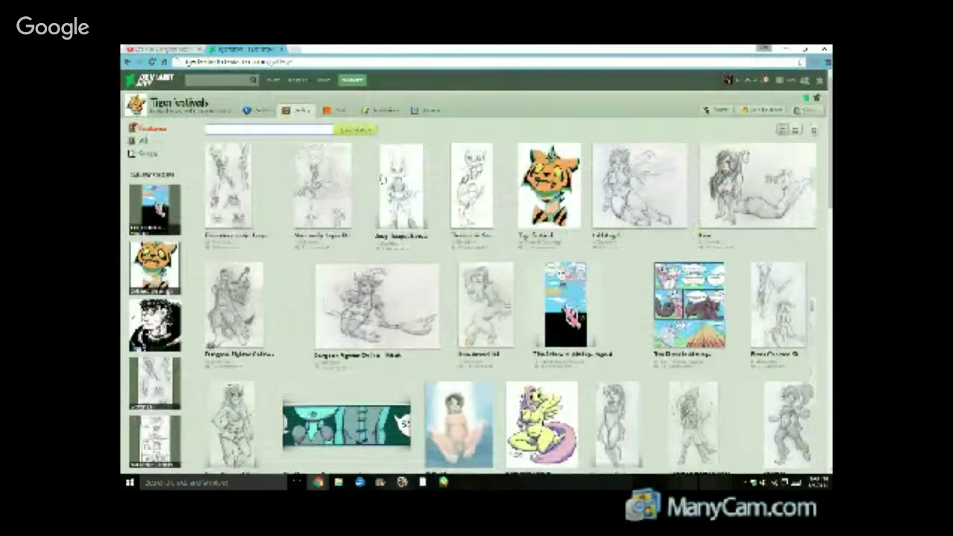
Return to the own DeviantArt profile, check the live stream chat, and switch back to the reclining pony drawing in PaintTool SAI.
{"action": "left_click", "coordinate": [747, 81]}
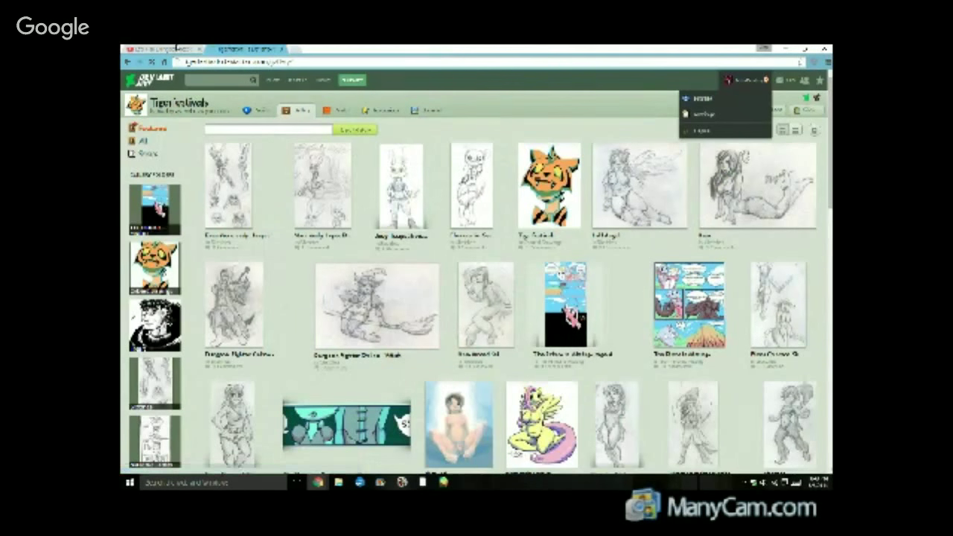
{"action": "left_click", "coordinate": [176, 47]}
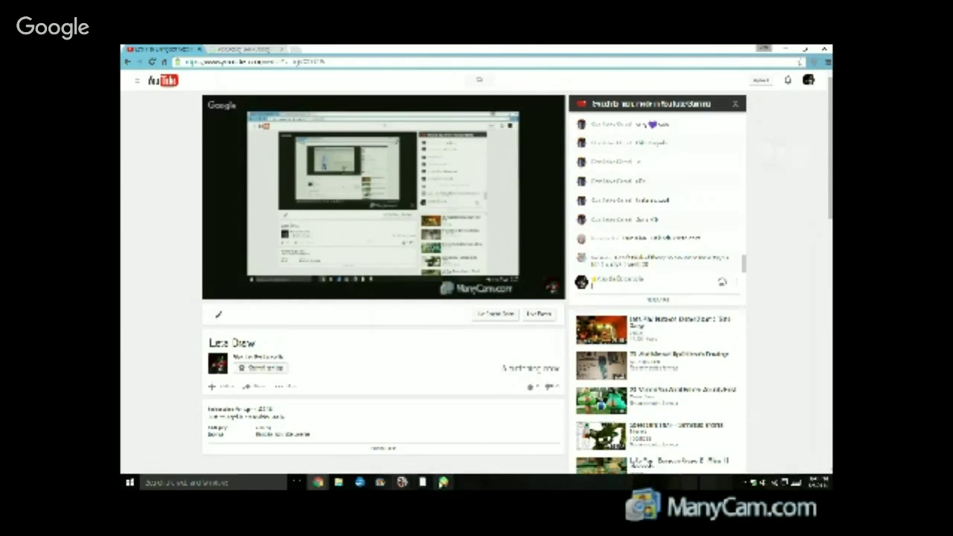
{"action": "left_click", "coordinate": [444, 483]}
{"action": "scroll", "coordinate": [462, 317], "scroll_direction": "down", "scroll_amount": 3}
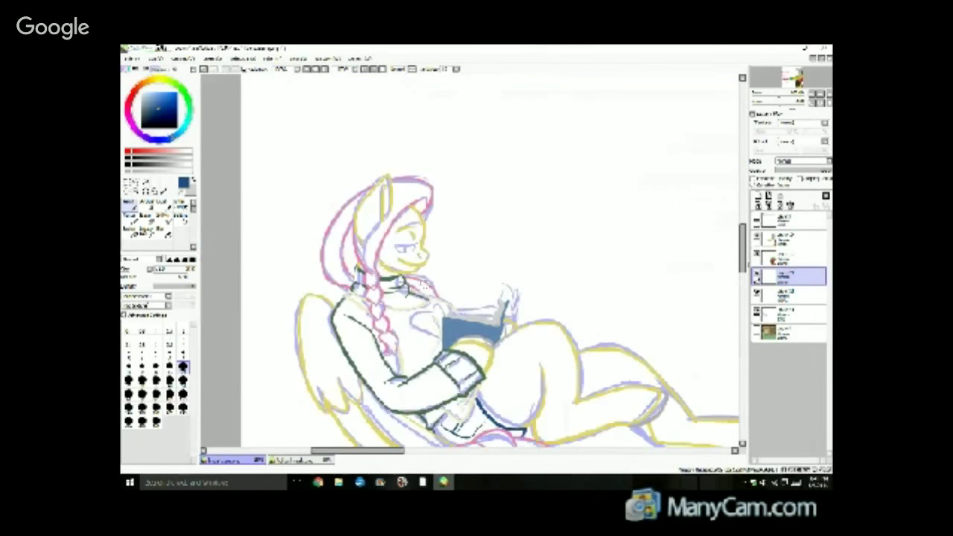
Choose black as the drawing colour and merge the selected layer into the layer directly below it.
{"action": "scroll", "coordinate": [469, 260], "scroll_direction": "down", "scroll_amount": 3}
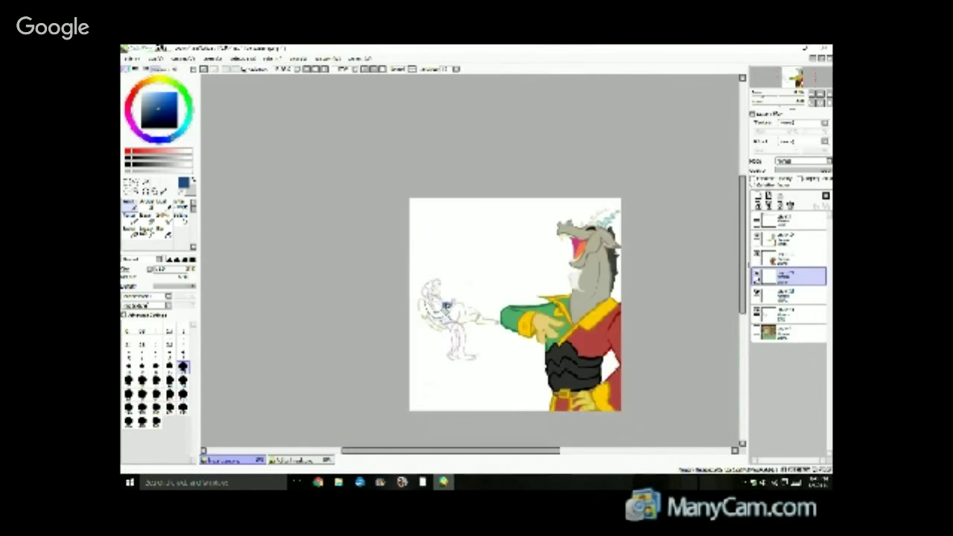
{"action": "scroll", "coordinate": [414, 317], "scroll_direction": "up", "scroll_amount": 3}
{"action": "scroll", "coordinate": [558, 230], "scroll_direction": "up", "scroll_amount": 5}
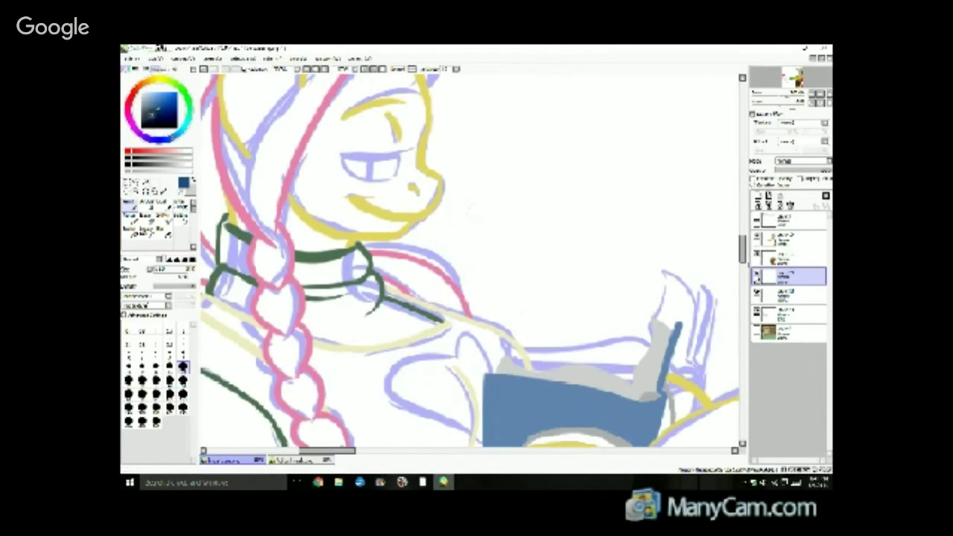
{"action": "left_click_drag", "start_coordinate": [152, 113], "coordinate": [128, 278]}
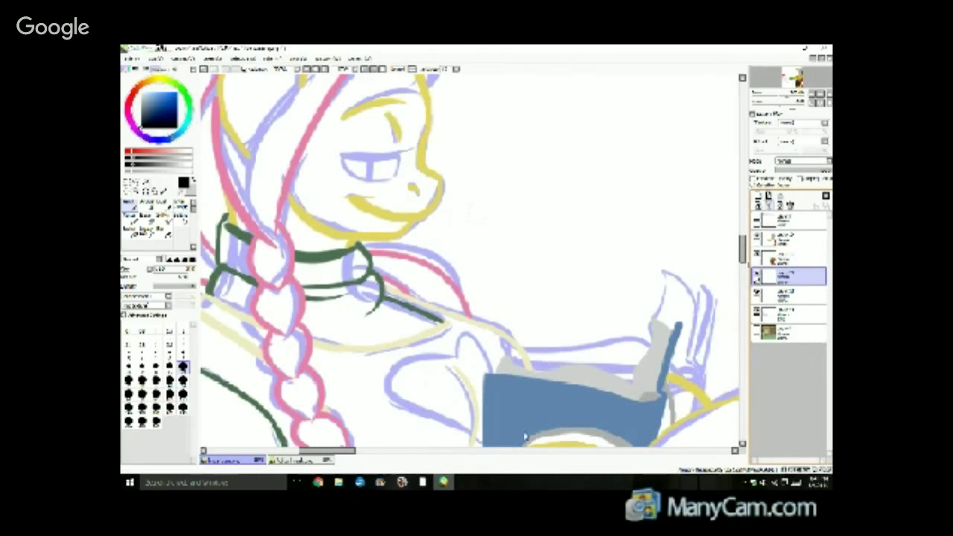
{"action": "key", "text": "ctrl+e"}
{"action": "key", "text": "Page_Down"}
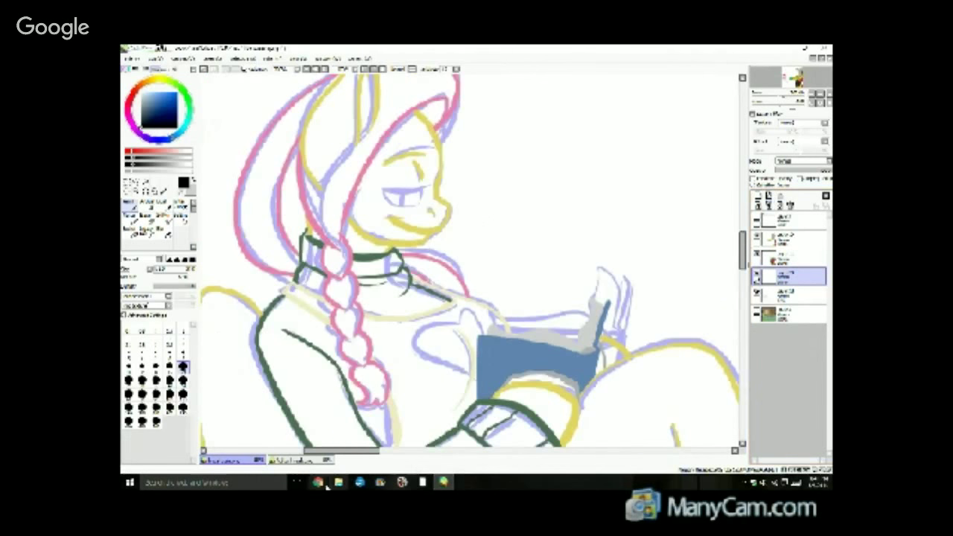
Draw the pony's half-closed eye in black with an upper lid, lashes and lower curve, and erase the stray outer tip.
{"action": "scroll", "coordinate": [648, 396], "scroll_direction": "down", "scroll_amount": 1}
{"action": "scroll", "coordinate": [622, 424], "scroll_direction": "down", "scroll_amount": 3}
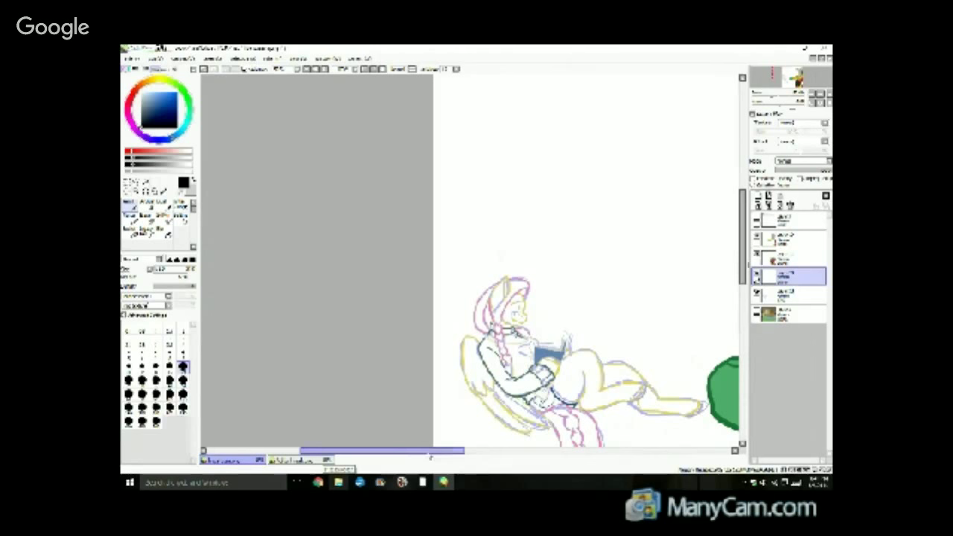
{"action": "mouse_move", "coordinate": [430, 453]}
{"action": "left_mouse_down"}
{"action": "mouse_move", "coordinate": [536, 464]}
{"action": "mouse_move", "coordinate": [469, 426]}
{"action": "left_mouse_up"}
{"action": "scroll", "coordinate": [375, 344], "scroll_direction": "up", "scroll_amount": 3}
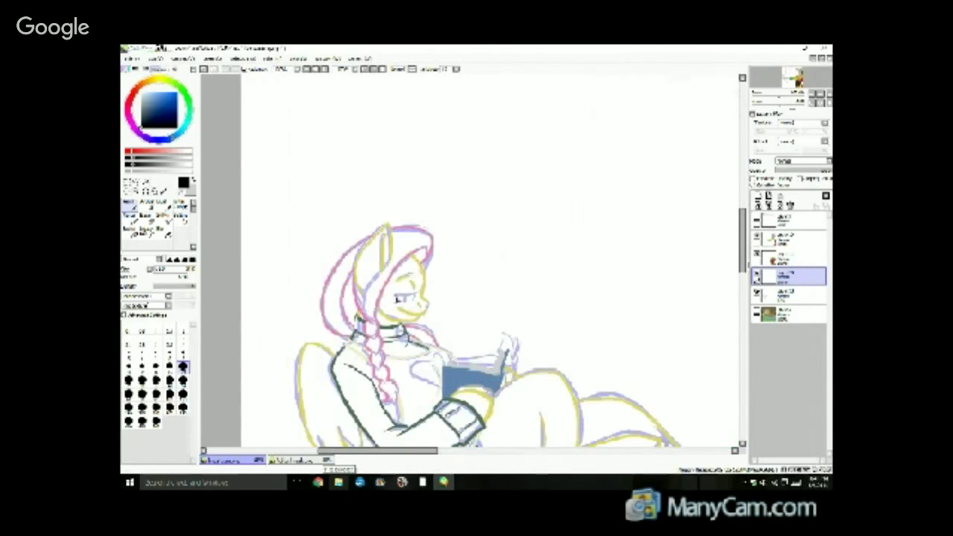
{"action": "scroll", "coordinate": [400, 296], "scroll_direction": "up", "scroll_amount": 2}
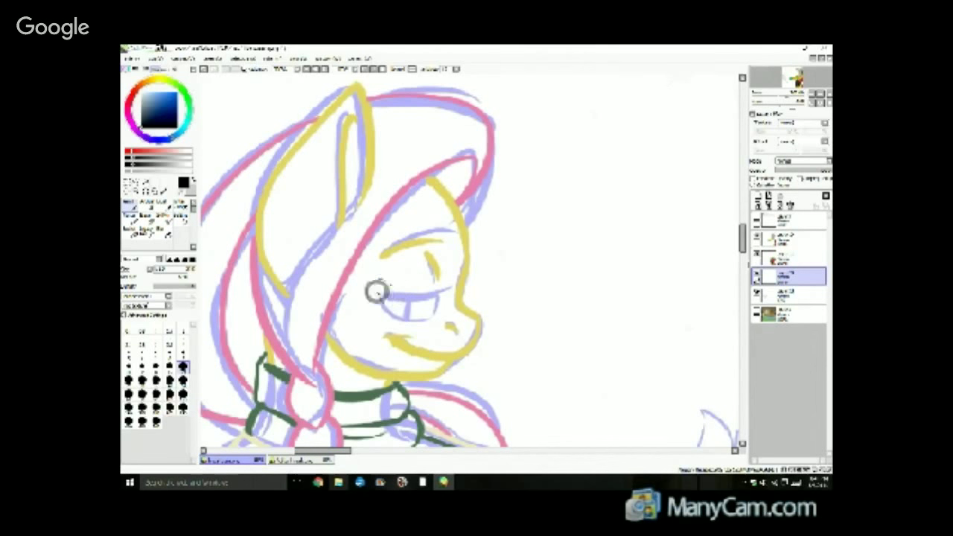
{"action": "left_click_drag", "start_coordinate": [377, 291], "coordinate": [447, 289]}
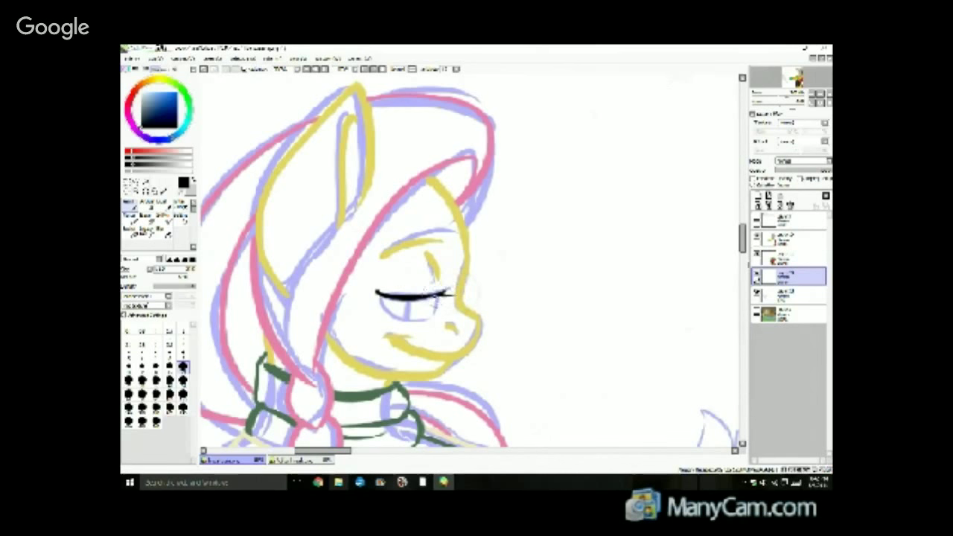
{"action": "left_click_drag", "start_coordinate": [430, 295], "coordinate": [448, 300]}
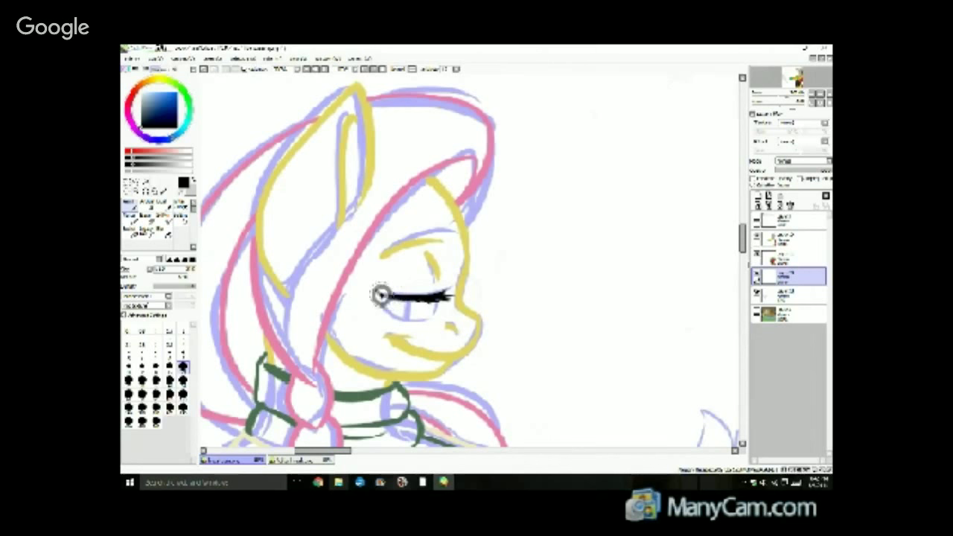
{"action": "left_click_drag", "start_coordinate": [381, 296], "coordinate": [417, 320]}
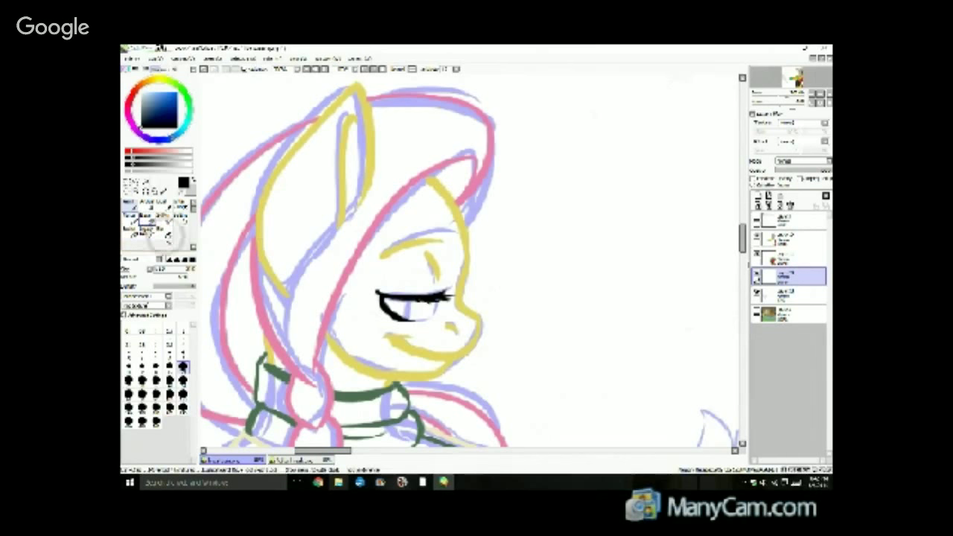
{"action": "left_click", "coordinate": [145, 217]}
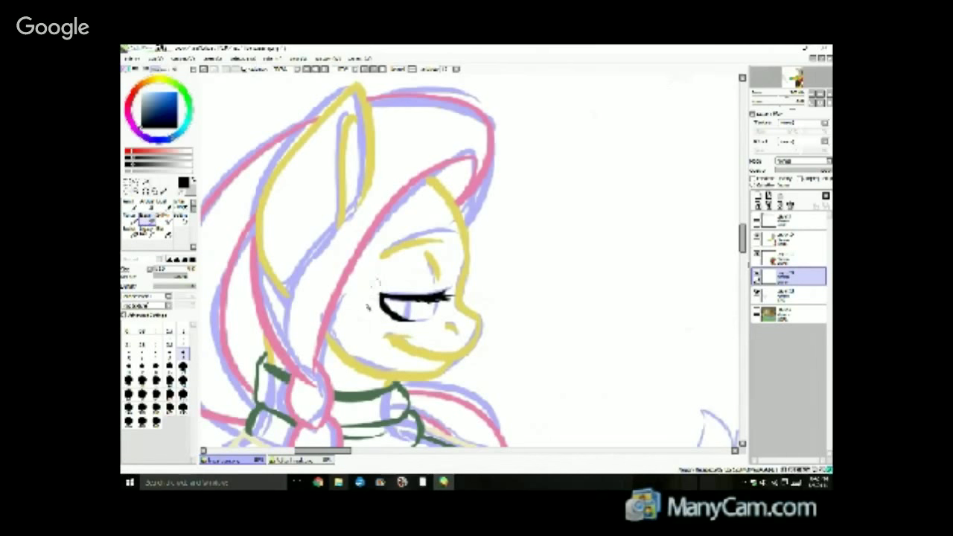
{"action": "left_click", "coordinate": [128, 201]}
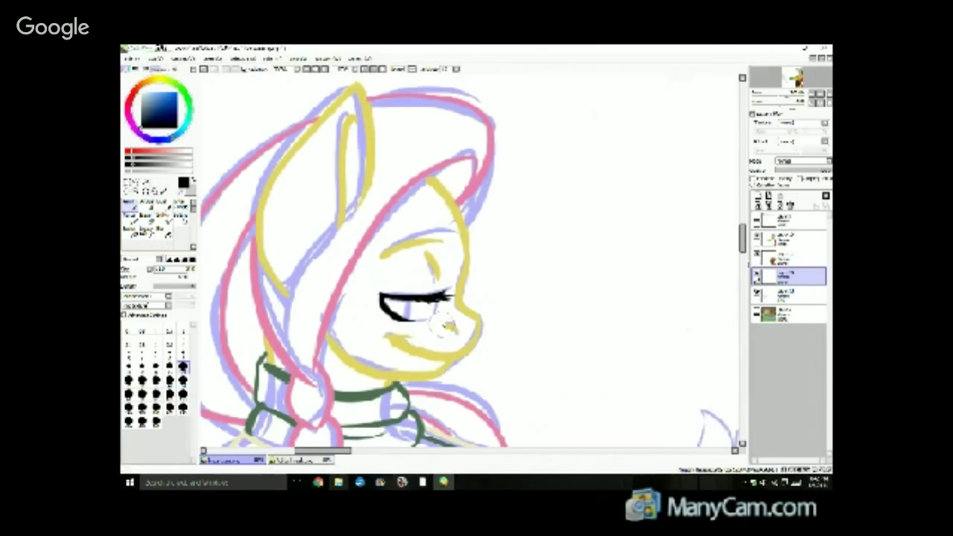
Look over the whole picture, check the live stream chat on YouTube, and return to the drawing in PaintTool SAI.
{"action": "scroll", "coordinate": [629, 438], "scroll_direction": "down", "scroll_amount": 3}
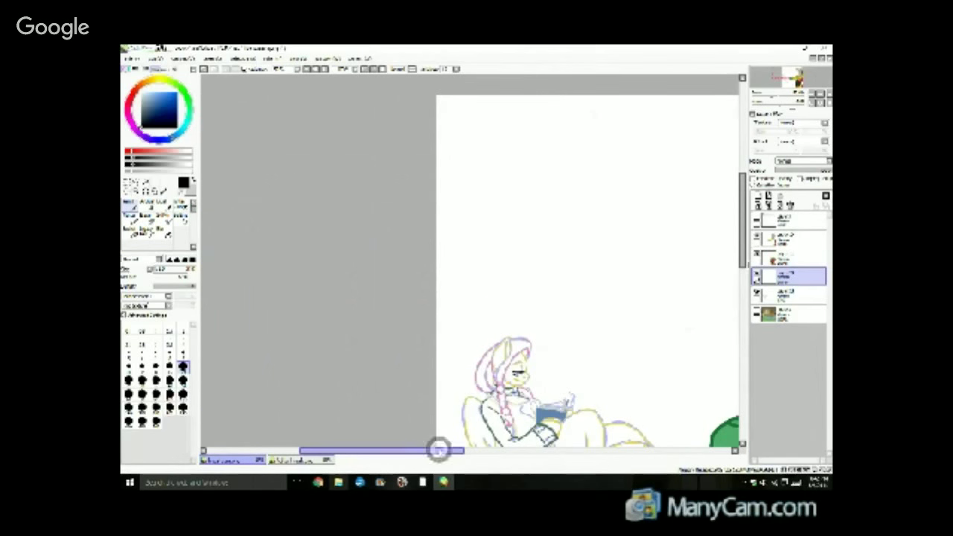
{"action": "scroll", "coordinate": [514, 298], "scroll_direction": "down", "scroll_amount": 4}
{"action": "scroll", "coordinate": [514, 298], "scroll_direction": "up", "scroll_amount": 2}
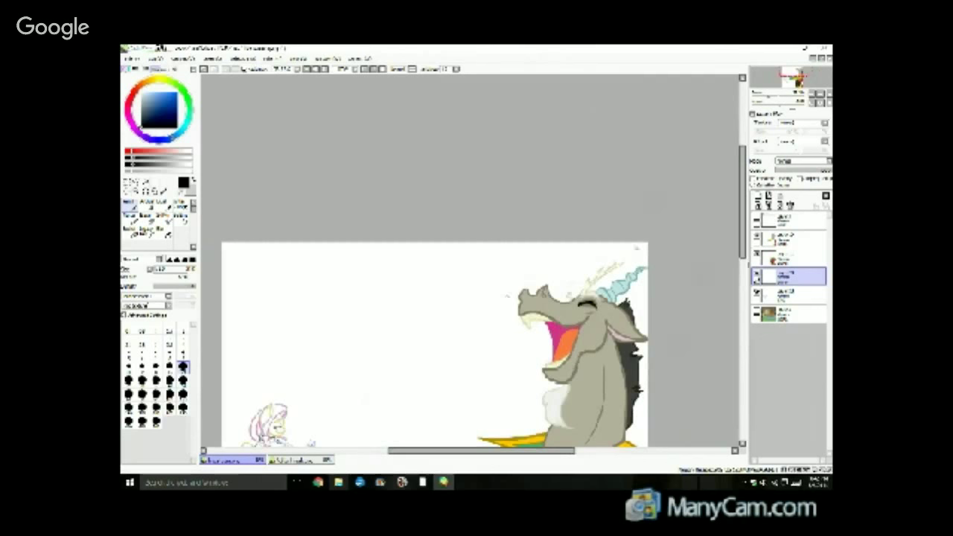
{"action": "scroll", "coordinate": [726, 263], "scroll_direction": "down", "scroll_amount": 2}
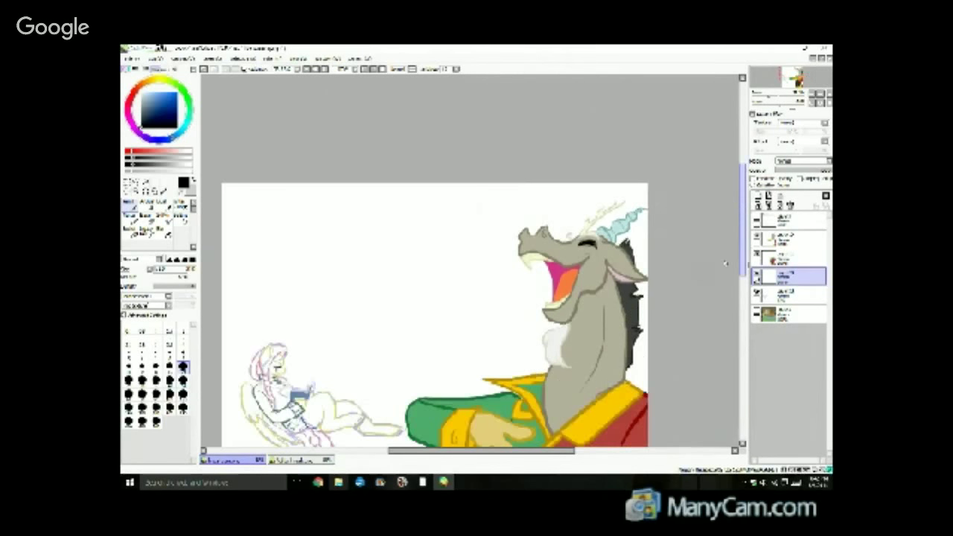
{"action": "left_click_drag", "start_coordinate": [725, 263], "coordinate": [725, 304]}
{"action": "scroll", "coordinate": [333, 304], "scroll_direction": "up", "scroll_amount": 1}
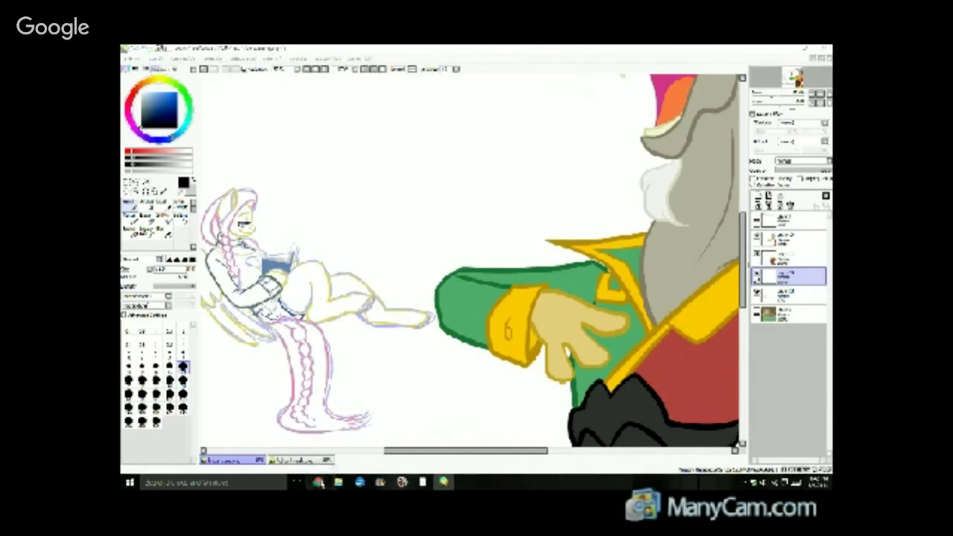
{"action": "mouse_move", "coordinate": [318, 482]}
{"action": "left_click", "coordinate": [299, 462]}
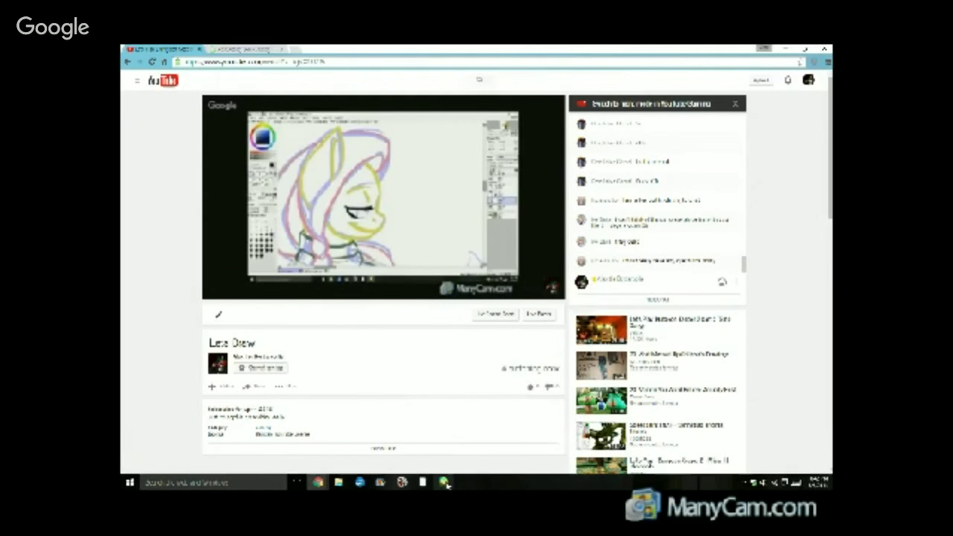
{"action": "mouse_move", "coordinate": [445, 484]}
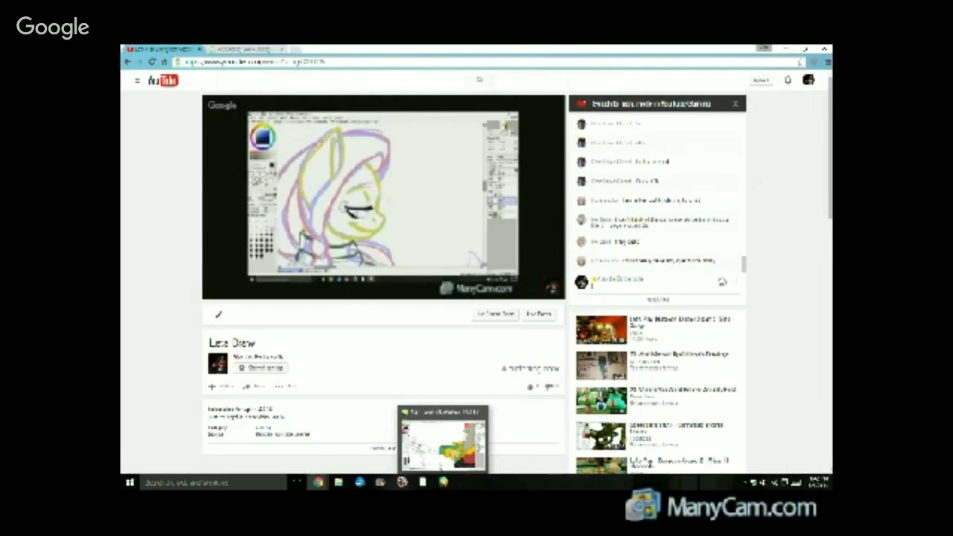
{"action": "left_click", "coordinate": [436, 445]}
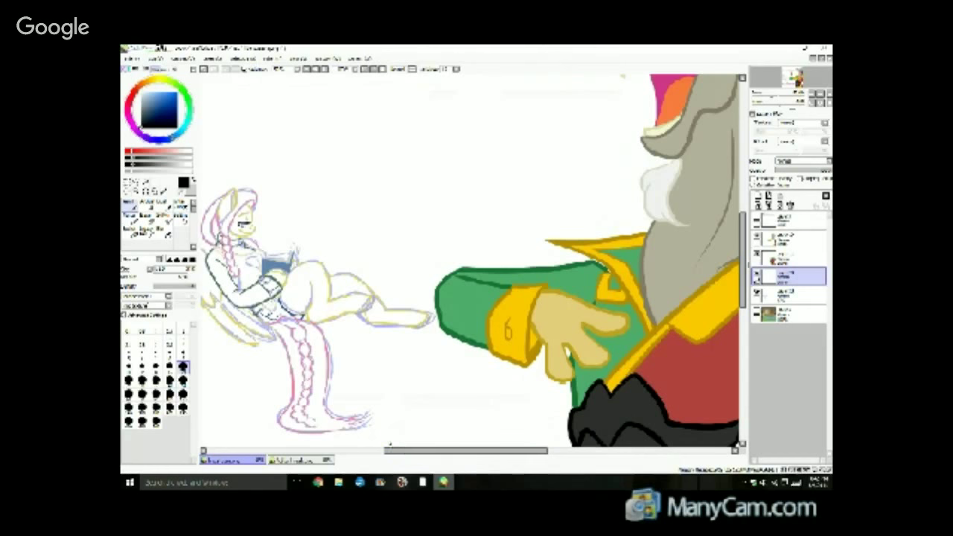
Delete the violet sketch layer and add a new layer between the pony's line art and the background layer.
{"action": "left_click_drag", "start_coordinate": [412, 456], "coordinate": [369, 456]}
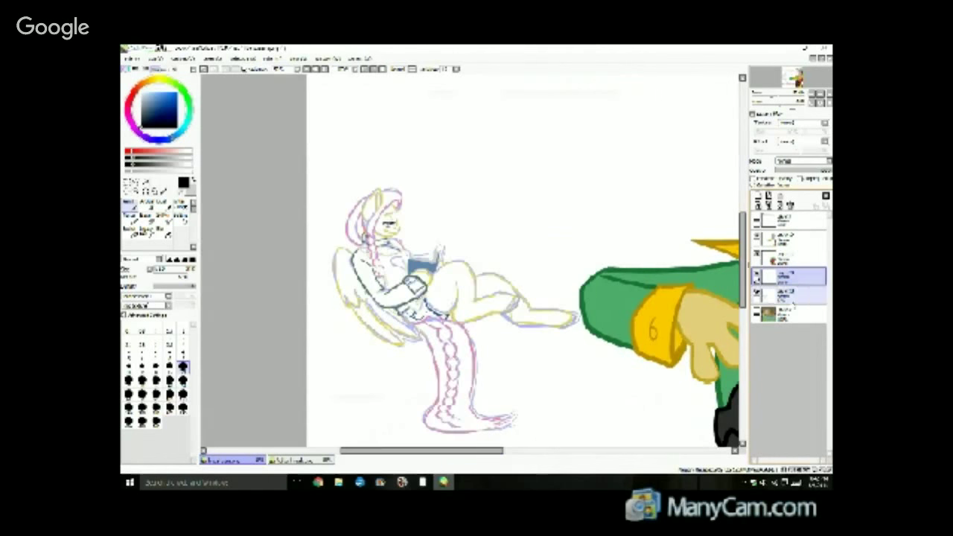
{"action": "left_click", "coordinate": [790, 295]}
{"action": "left_click", "coordinate": [791, 206]}
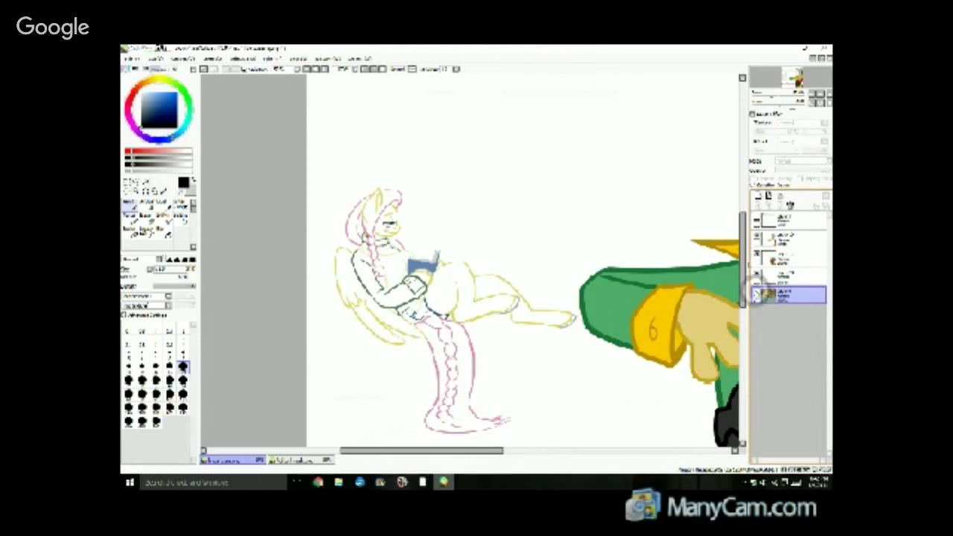
{"action": "left_click", "coordinate": [757, 295]}
{"action": "left_click", "coordinate": [757, 295]}
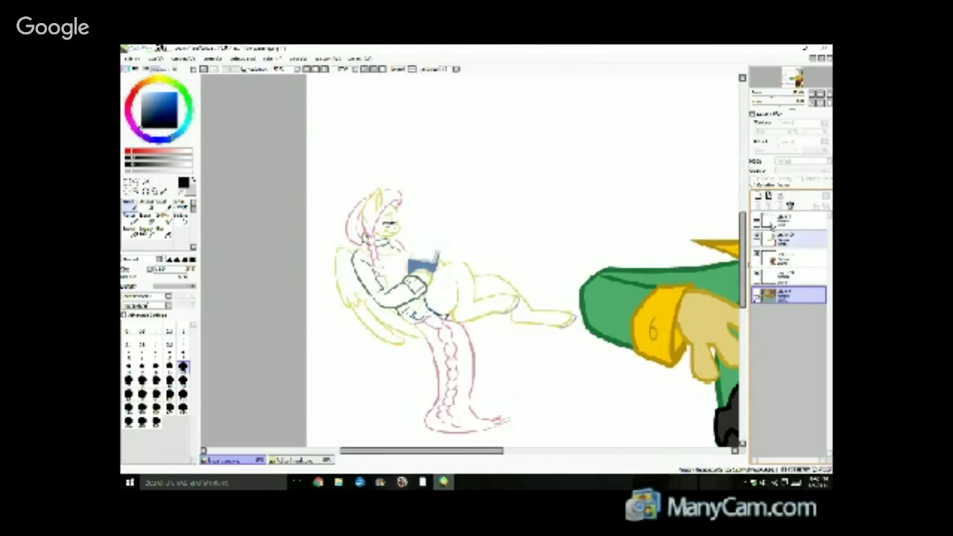
{"action": "left_click", "coordinate": [759, 196]}
Sample the wing's pale yellow and the sweater sleeve's green from the reference picture, and return to the pony drawing.
{"action": "scroll", "coordinate": [384, 264], "scroll_direction": "up", "scroll_amount": 3}
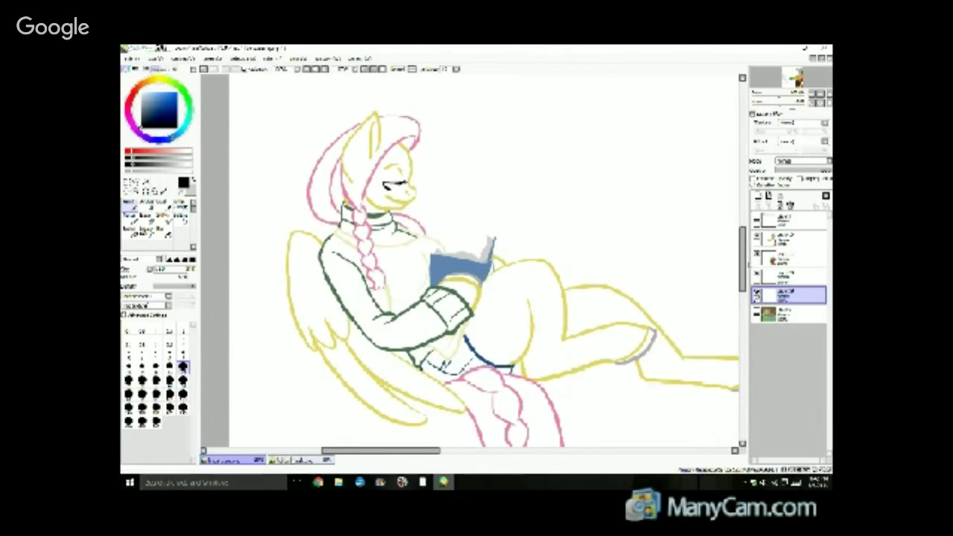
{"action": "left_click", "coordinate": [298, 459]}
{"action": "left_click", "coordinate": [164, 192]}
{"action": "left_click", "coordinate": [296, 138]}
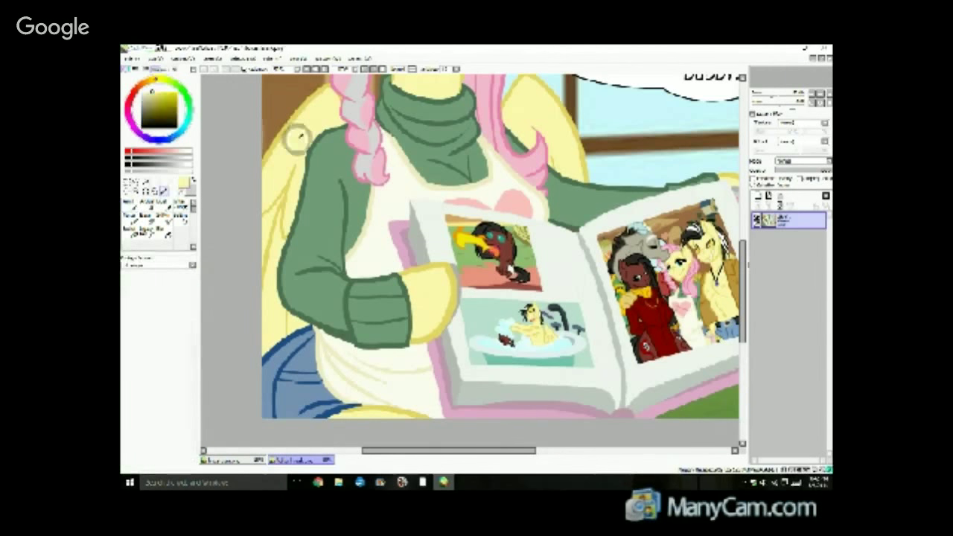
{"action": "left_click", "coordinate": [320, 235], "text": "alt"}
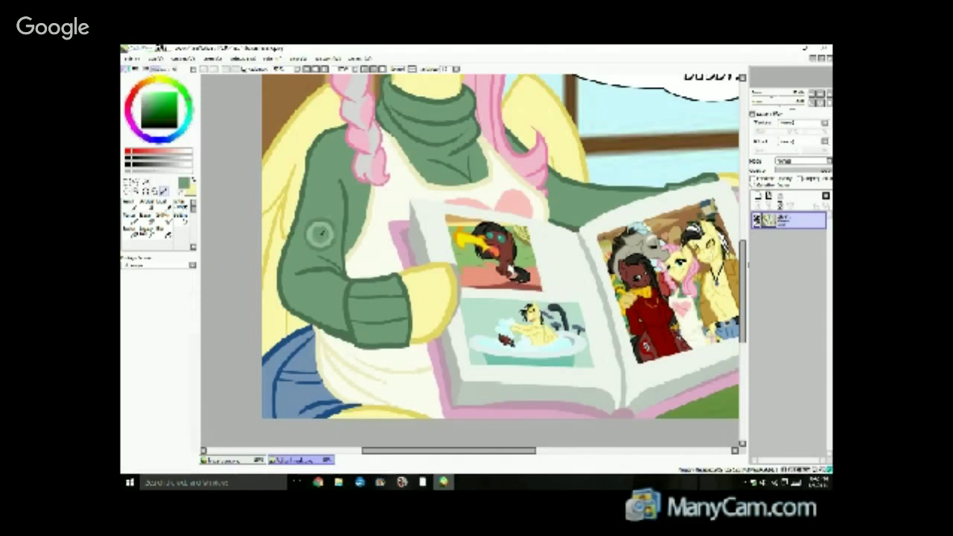
{"action": "left_click", "coordinate": [225, 460]}
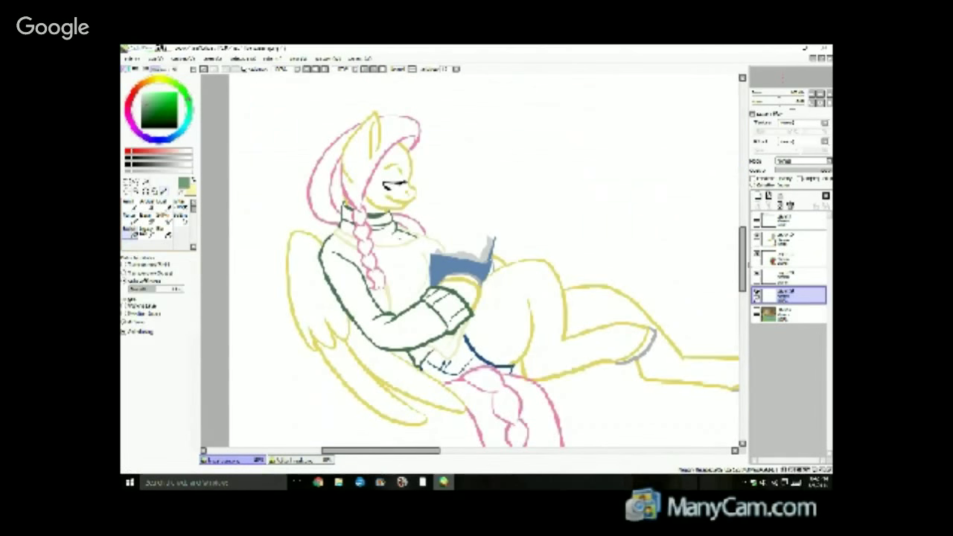
Fill the pony's sweater sleeve and turtleneck collar with the sampled green on the new layer.
{"action": "left_click", "coordinate": [346, 239]}
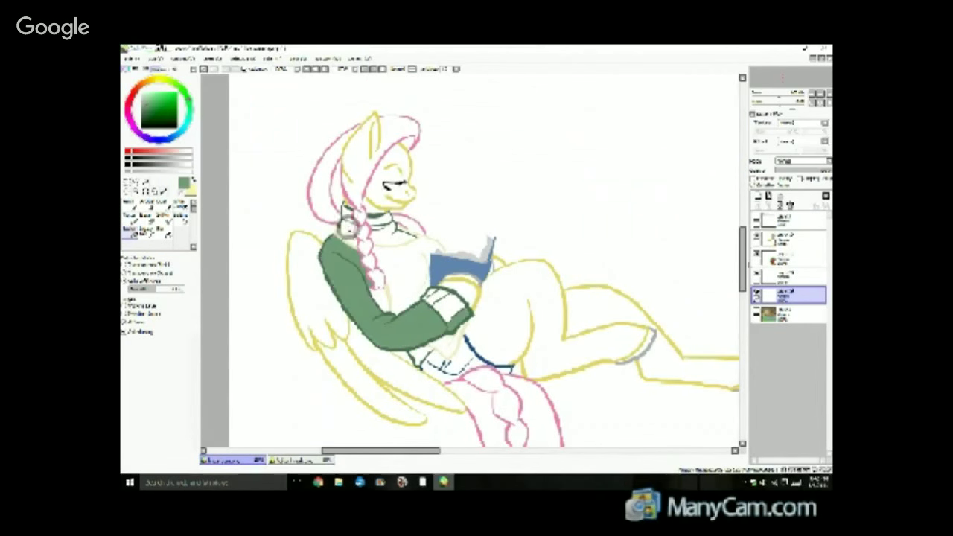
{"action": "left_click", "coordinate": [350, 215]}
{"action": "left_click", "coordinate": [381, 221]}
{"action": "left_click", "coordinate": [388, 235]}
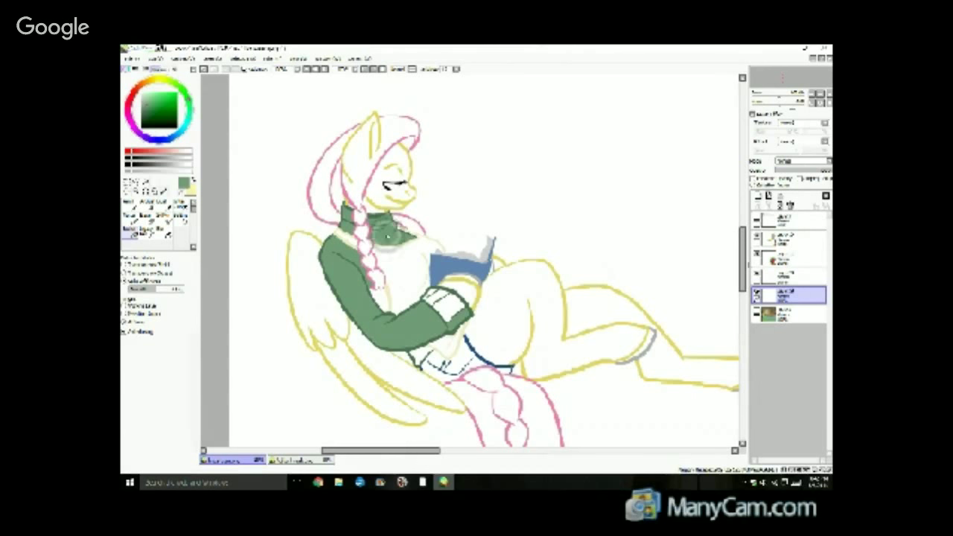
{"action": "key", "text": "n"}
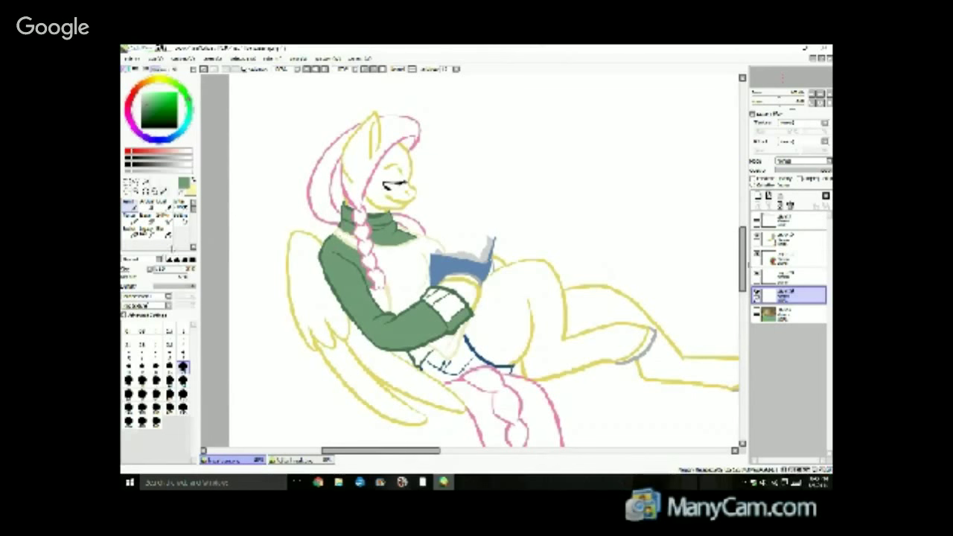
Fill the sweater's cuff, the hem at the waist and the gap beside the braid with the same green.
{"action": "left_click", "coordinate": [132, 234]}
{"action": "left_click", "coordinate": [450, 308]}
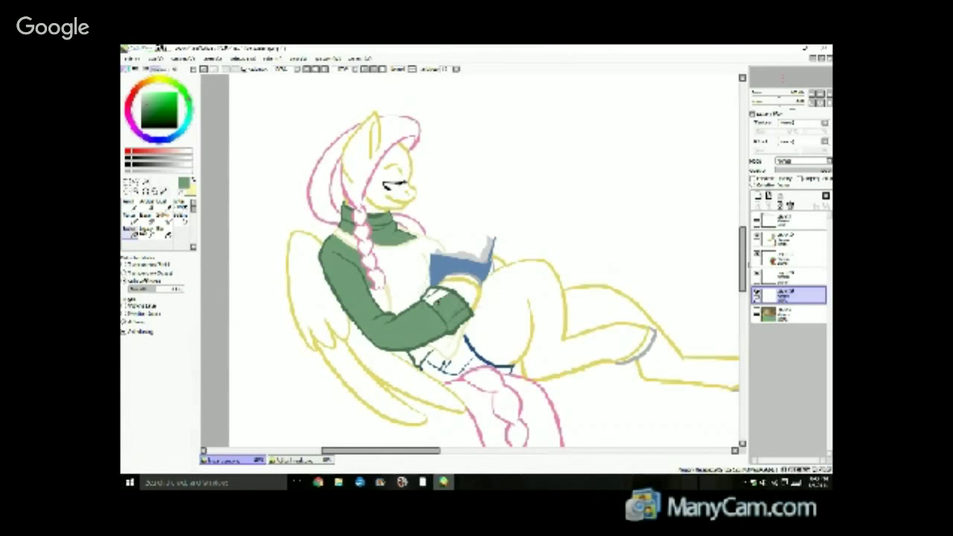
{"action": "left_click", "coordinate": [433, 296]}
{"action": "left_click", "coordinate": [418, 356]}
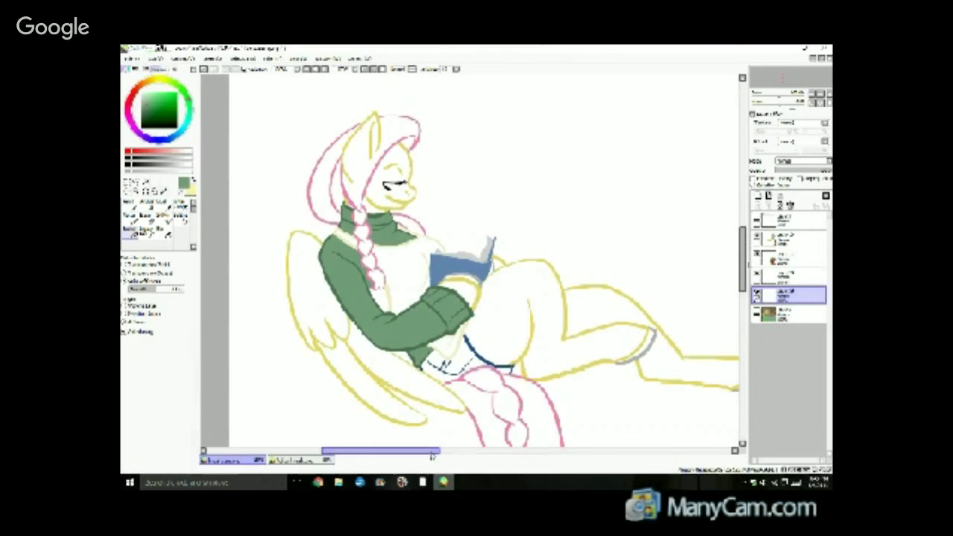
{"action": "mouse_move", "coordinate": [432, 454]}
{"action": "left_mouse_down"}
{"action": "mouse_move", "coordinate": [462, 453]}
{"action": "mouse_move", "coordinate": [431, 451]}
{"action": "mouse_move", "coordinate": [455, 452]}
{"action": "mouse_move", "coordinate": [444, 452]}
{"action": "left_mouse_up"}
{"action": "left_click", "coordinate": [380, 296]}
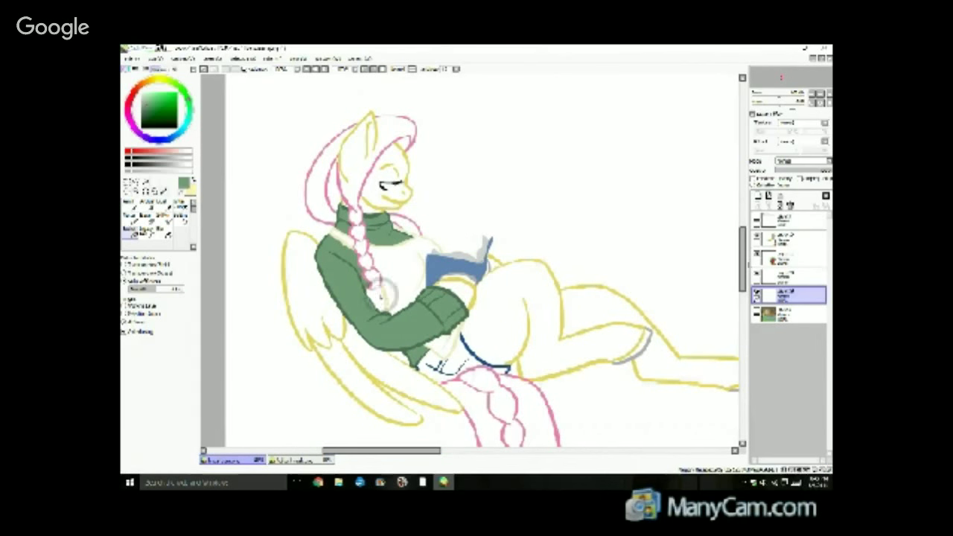
{"action": "left_click", "coordinate": [131, 204]}
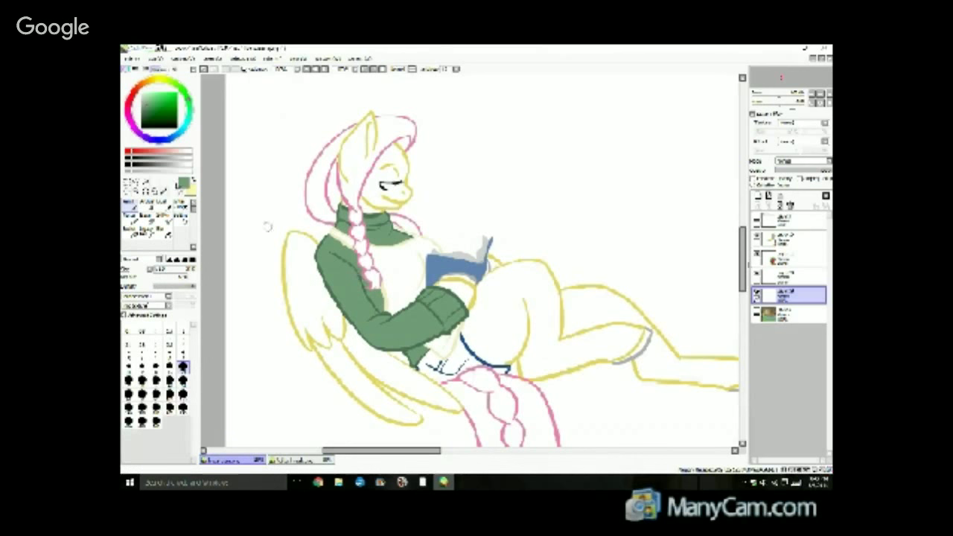
Switch to the sampled pale yellow and fill the feather sections of the pony's wing.
{"action": "left_click", "coordinate": [192, 179]}
{"action": "left_click", "coordinate": [132, 232]}
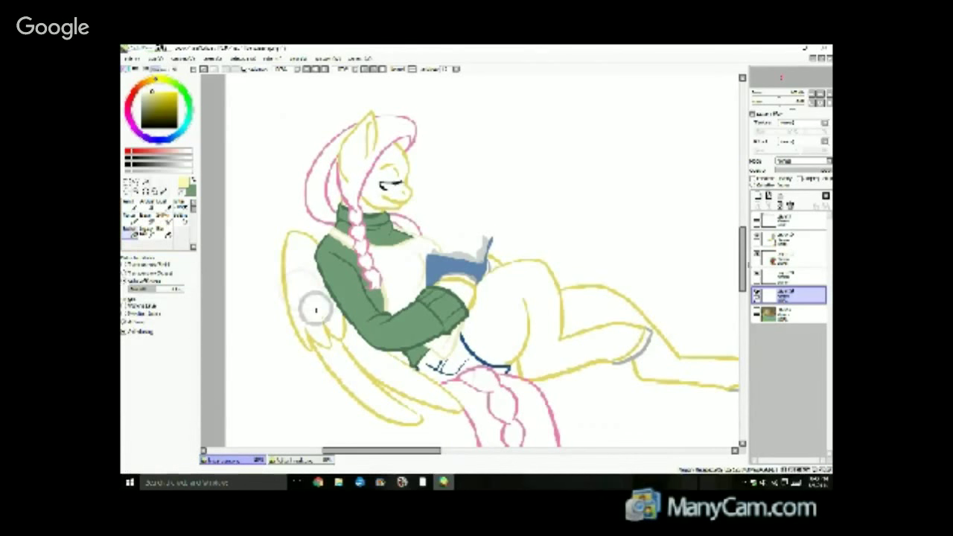
{"action": "left_click", "coordinate": [316, 310]}
{"action": "left_click", "coordinate": [348, 371]}
{"action": "left_click", "coordinate": [367, 358]}
{"action": "left_click", "coordinate": [407, 359]}
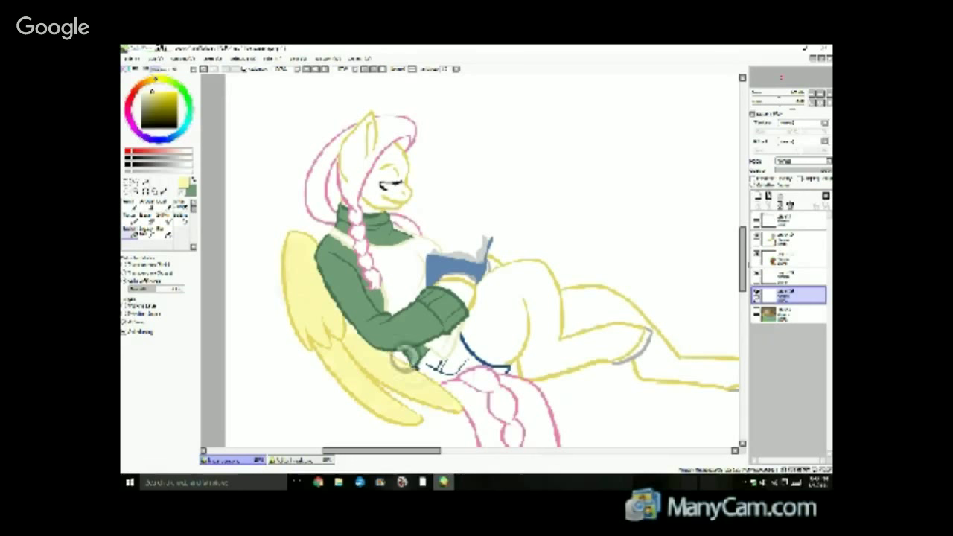
Fill the pony's remaining wing area, both legs, face and neck with the pale yellow.
{"action": "left_click", "coordinate": [417, 368]}
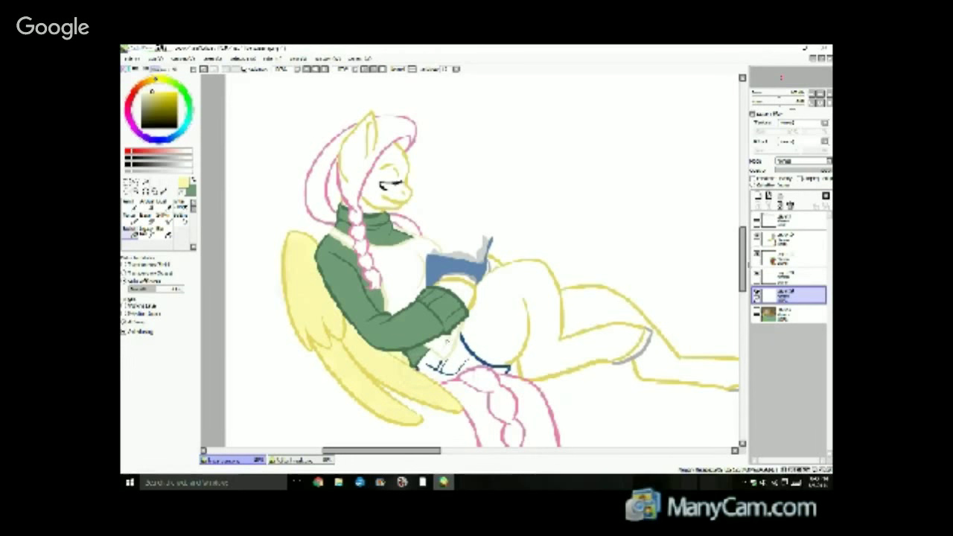
{"action": "left_click", "coordinate": [496, 299]}
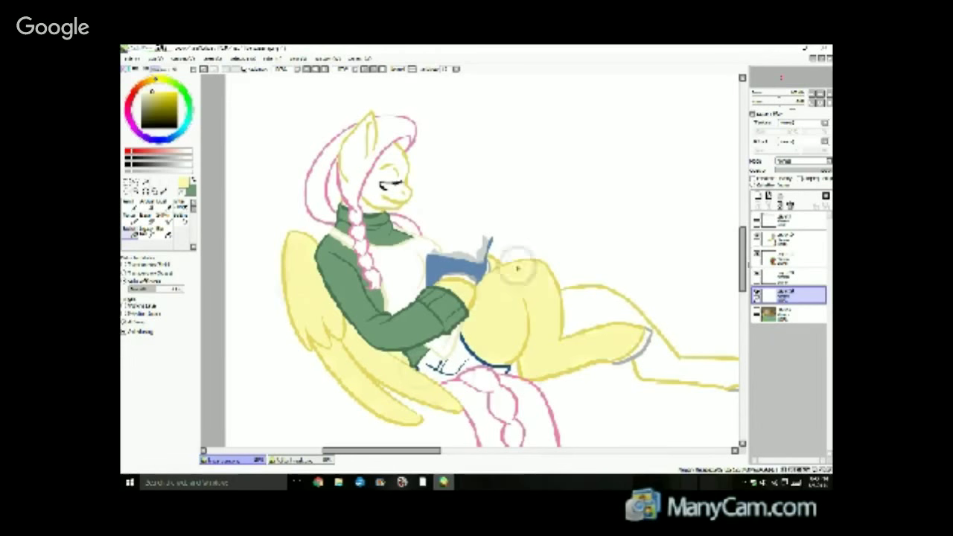
{"action": "left_click", "coordinate": [600, 318]}
{"action": "left_click", "coordinate": [371, 189]}
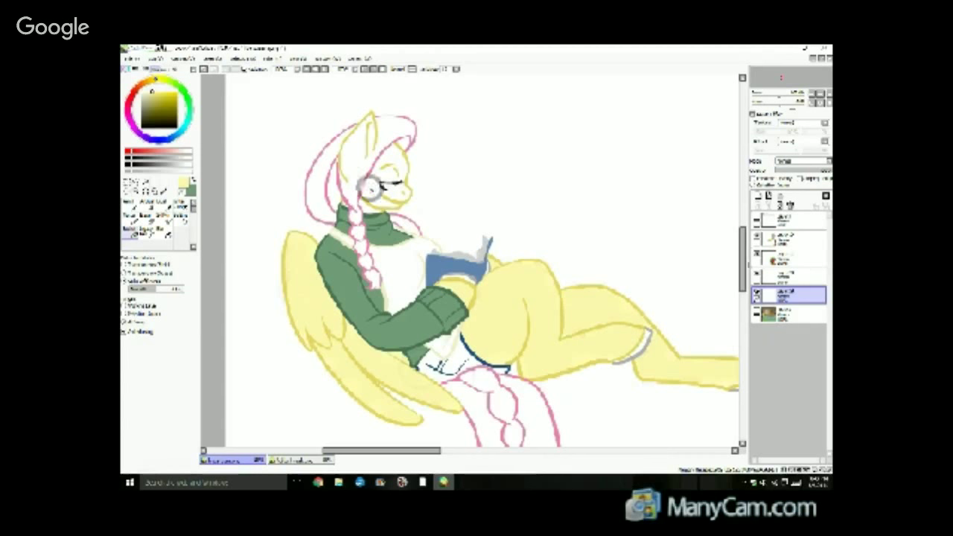
{"action": "left_click", "coordinate": [361, 207]}
{"action": "left_click", "coordinate": [348, 197]}
{"action": "left_click", "coordinate": [349, 199]}
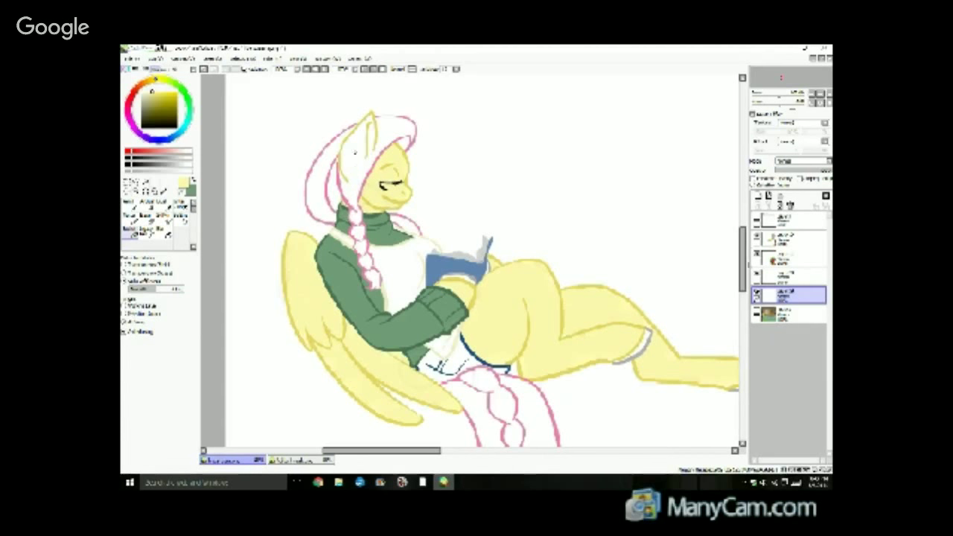
Sample the mane's pink outline colour and brush in the missing line below the ear on the line art layer.
{"action": "left_click", "coordinate": [194, 179]}
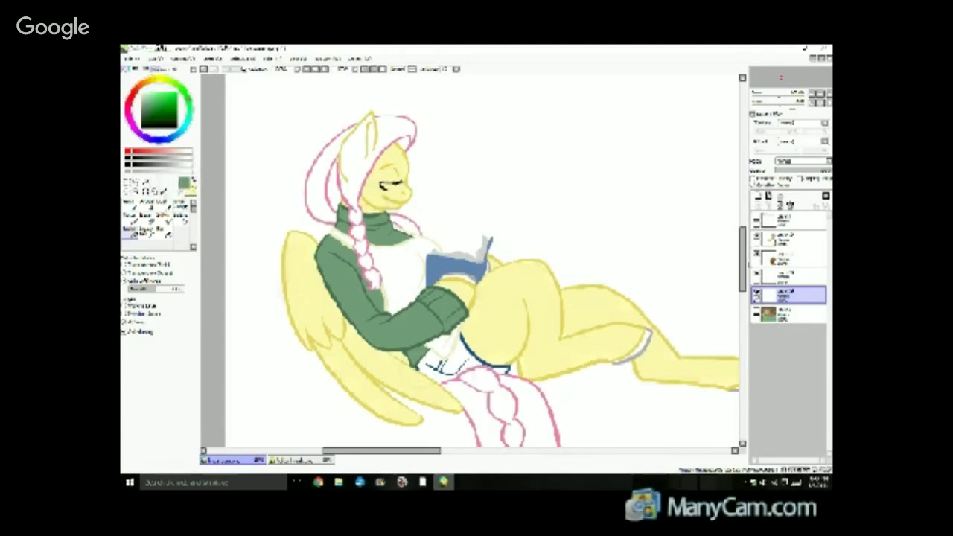
{"action": "left_click", "coordinate": [163, 191]}
{"action": "left_click", "coordinate": [332, 141]}
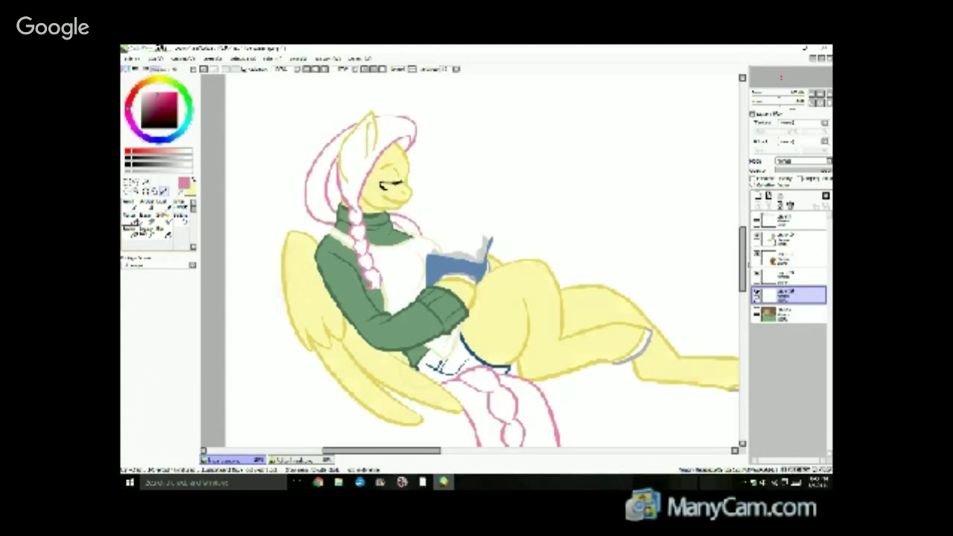
{"action": "left_click", "coordinate": [132, 208]}
{"action": "left_click", "coordinate": [803, 277]}
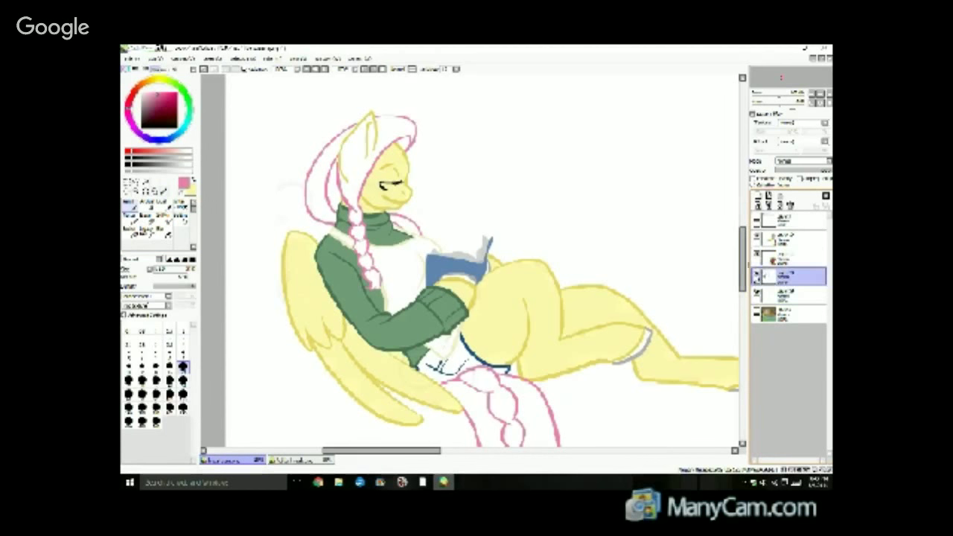
{"action": "left_click", "coordinate": [758, 274]}
{"action": "left_click", "coordinate": [758, 274]}
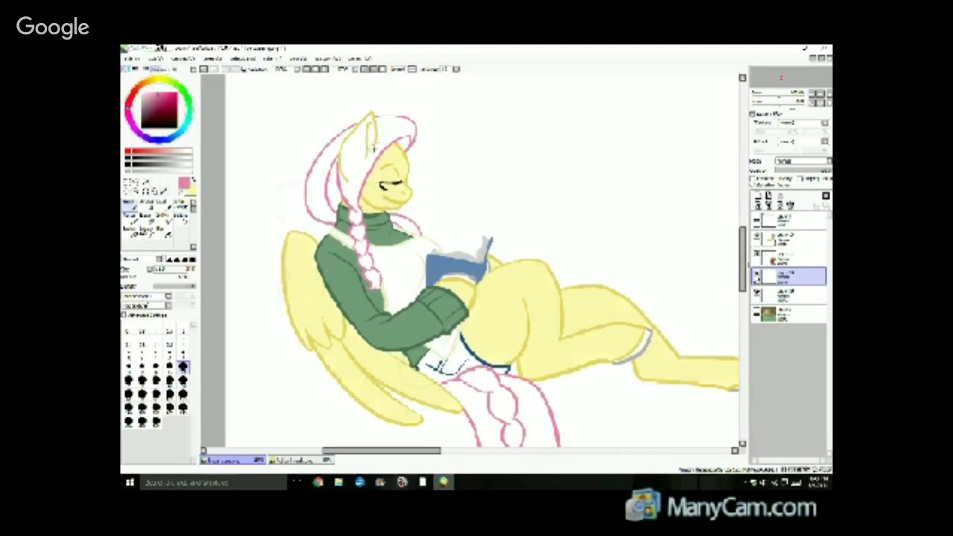
{"action": "left_click_drag", "start_coordinate": [375, 147], "coordinate": [350, 192]}
Return to the flat colour layer and sample the hoof's light grey from the reference picture for filling the pony drawing.
{"action": "left_click", "coordinate": [782, 296], "text": "ctrl"}
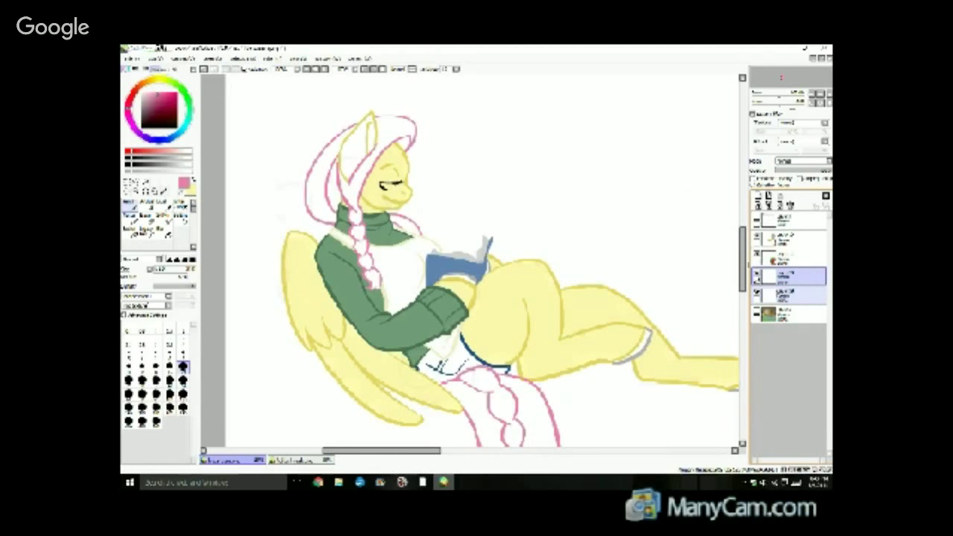
{"action": "left_click", "coordinate": [780, 294], "text": "ctrl"}
{"action": "mouse_move", "coordinate": [742, 285]}
{"action": "left_mouse_down"}
{"action": "mouse_move", "coordinate": [742, 312]}
{"action": "mouse_move", "coordinate": [734, 270]}
{"action": "mouse_move", "coordinate": [733, 282]}
{"action": "left_mouse_up"}
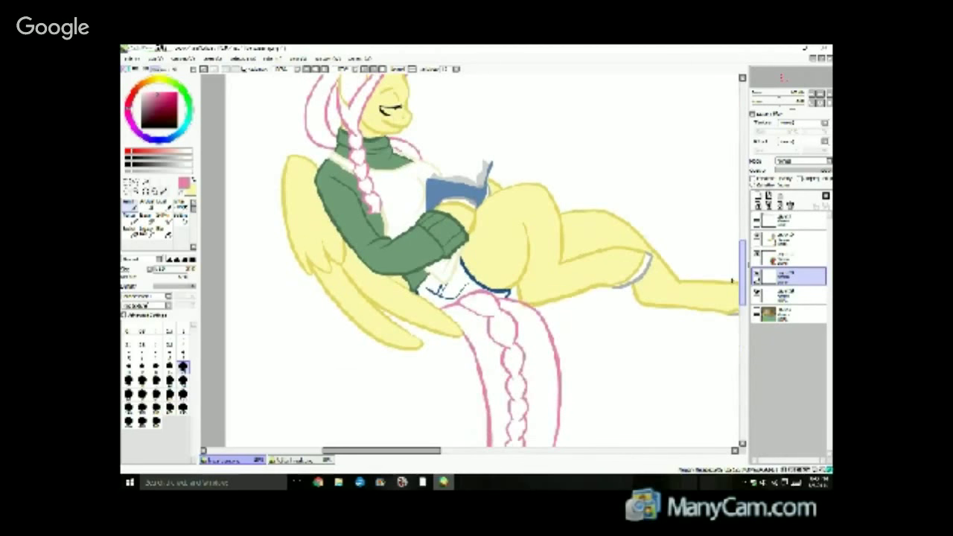
{"action": "left_click", "coordinate": [783, 295]}
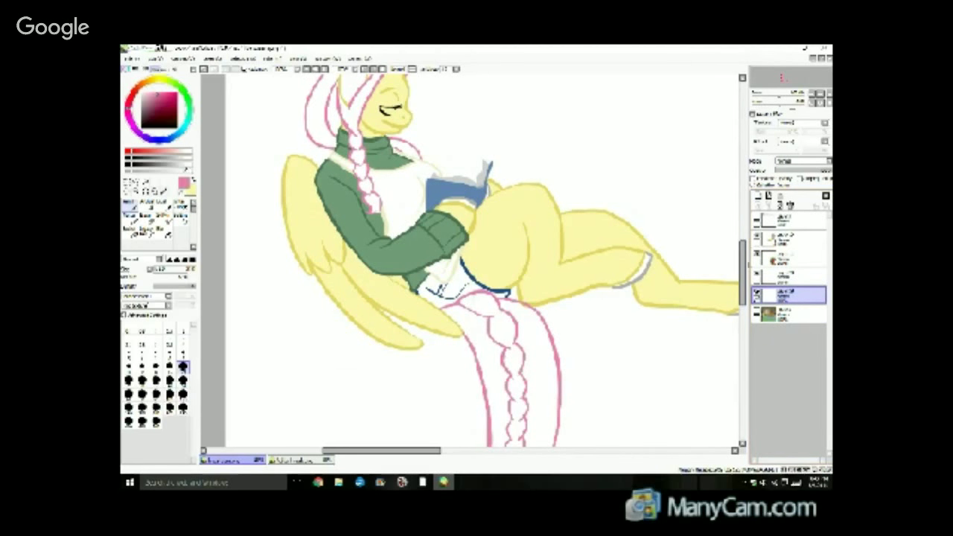
{"action": "left_click", "coordinate": [165, 192]}
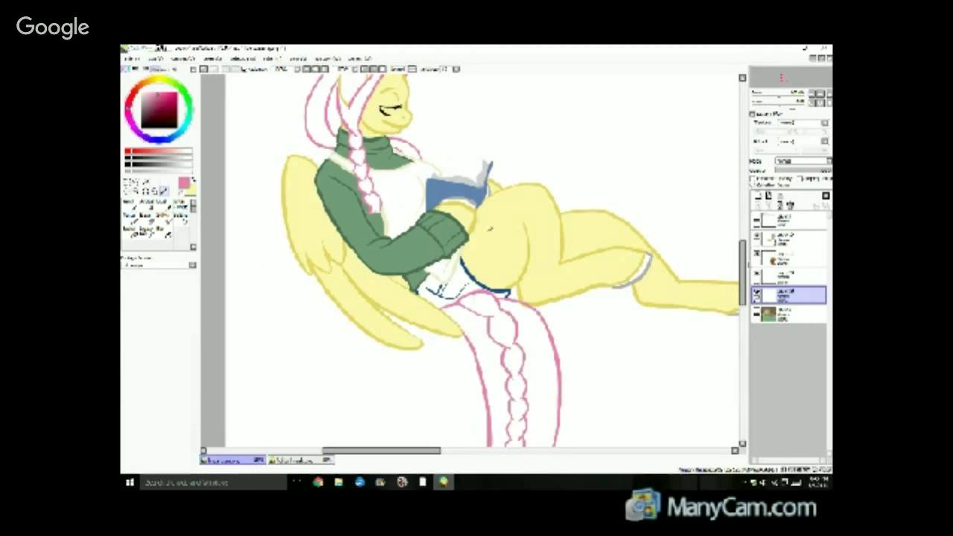
{"action": "left_click", "coordinate": [302, 461]}
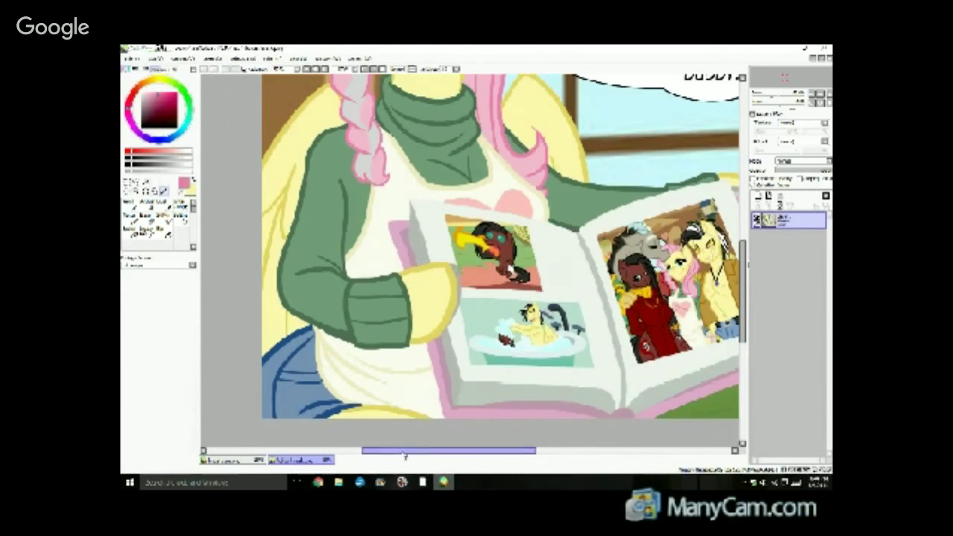
{"action": "left_click_drag", "start_coordinate": [405, 451], "coordinate": [445, 451]}
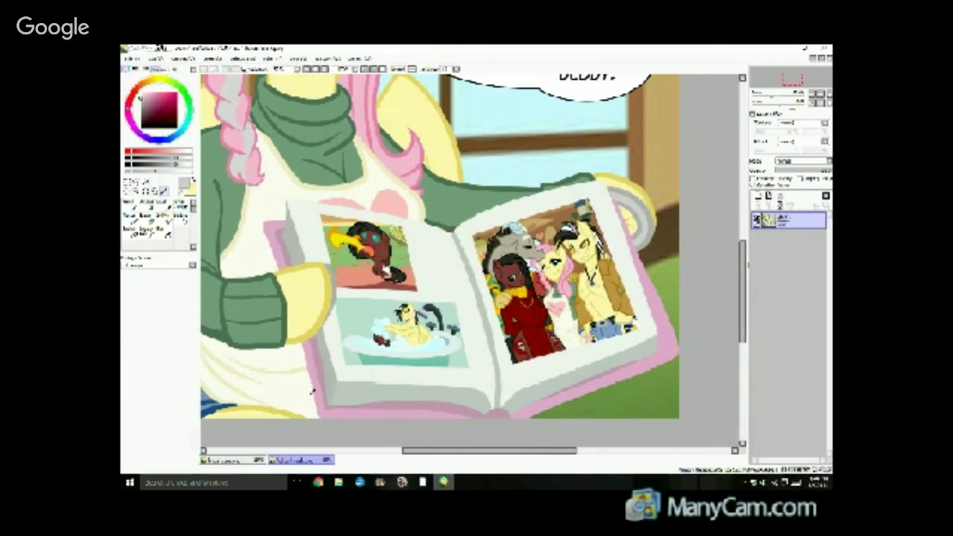
{"action": "left_click", "coordinate": [231, 461]}
{"action": "left_click", "coordinate": [132, 237]}
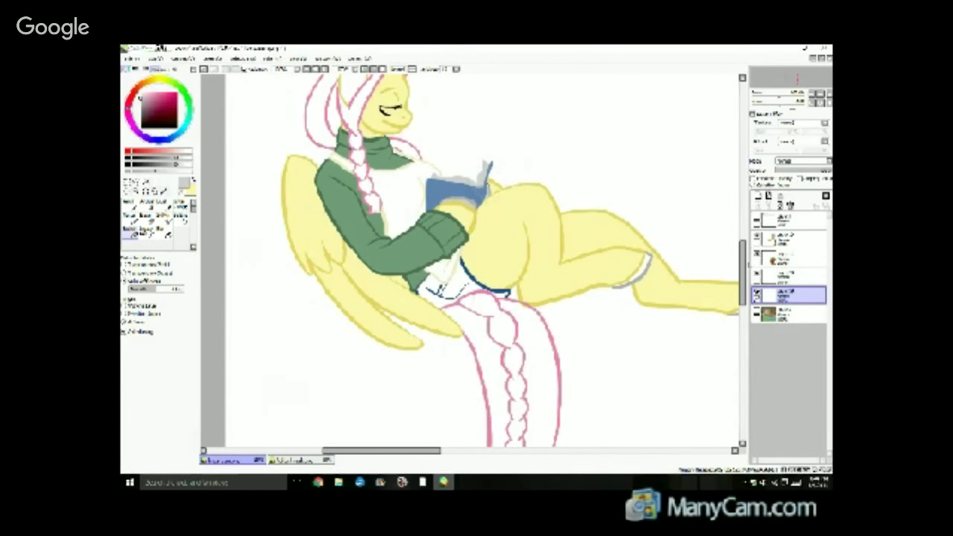
{"action": "left_click", "coordinate": [501, 216]}
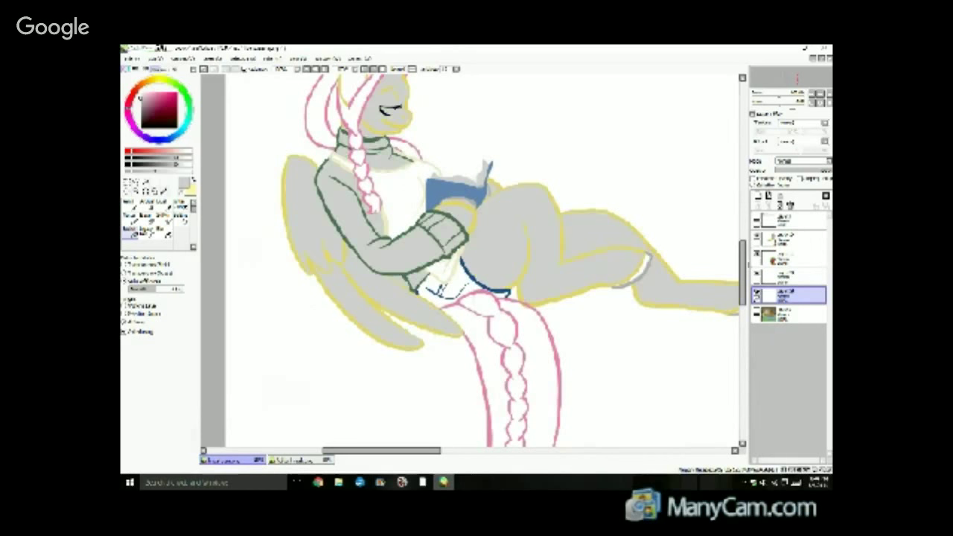
{"action": "left_click", "coordinate": [203, 69]}
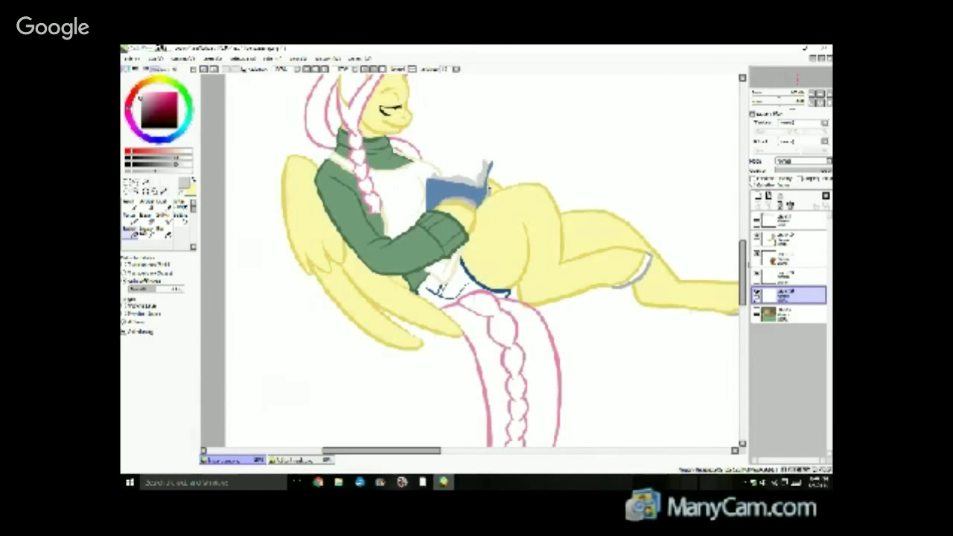
{"action": "left_click", "coordinate": [489, 168]}
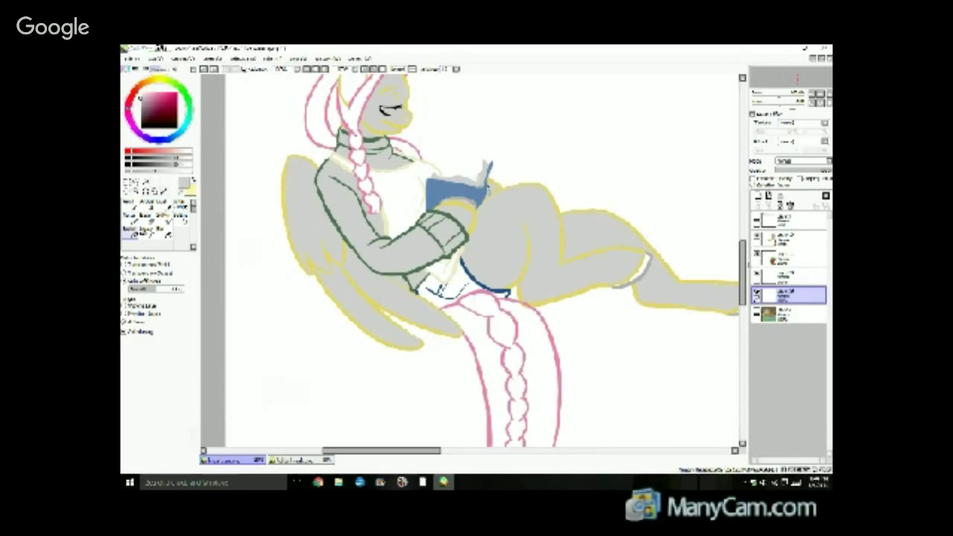
{"action": "key", "text": "ctrl+z"}
{"action": "key", "text": "ctrl+z"}
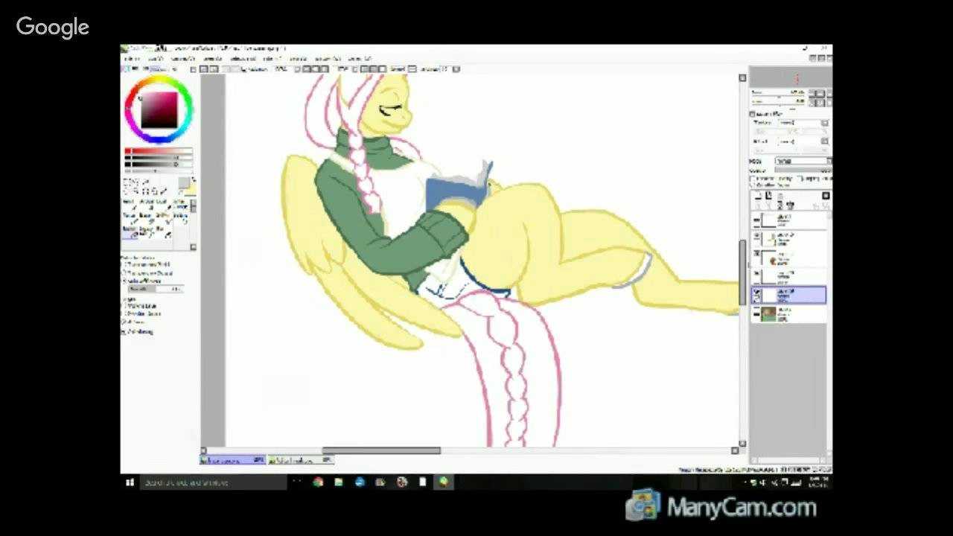
{"action": "key", "text": "ctrl+y"}
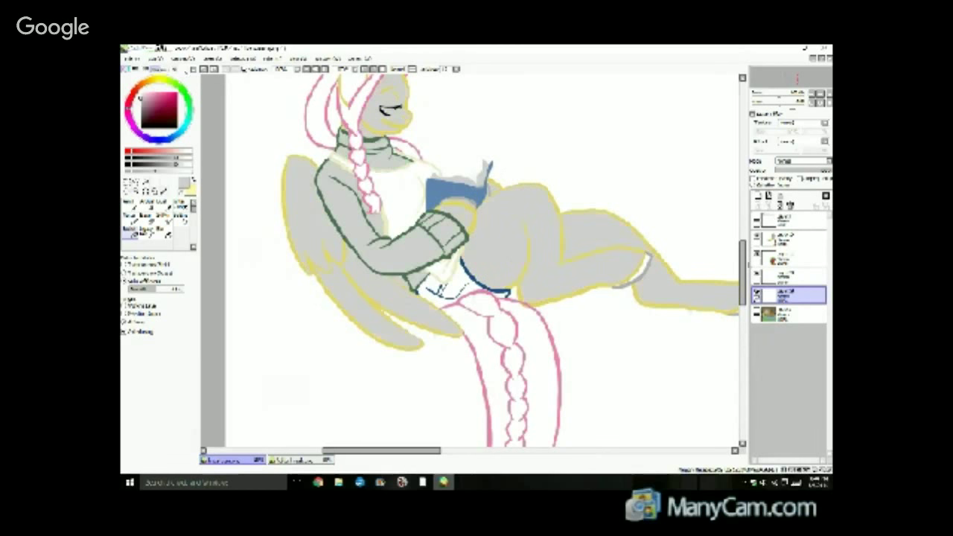
{"action": "key", "text": "ctrl+z"}
Brush light grey onto the hoof edge beside the book and fill the hooves of both legs with the same grey.
{"action": "key", "text": "b"}
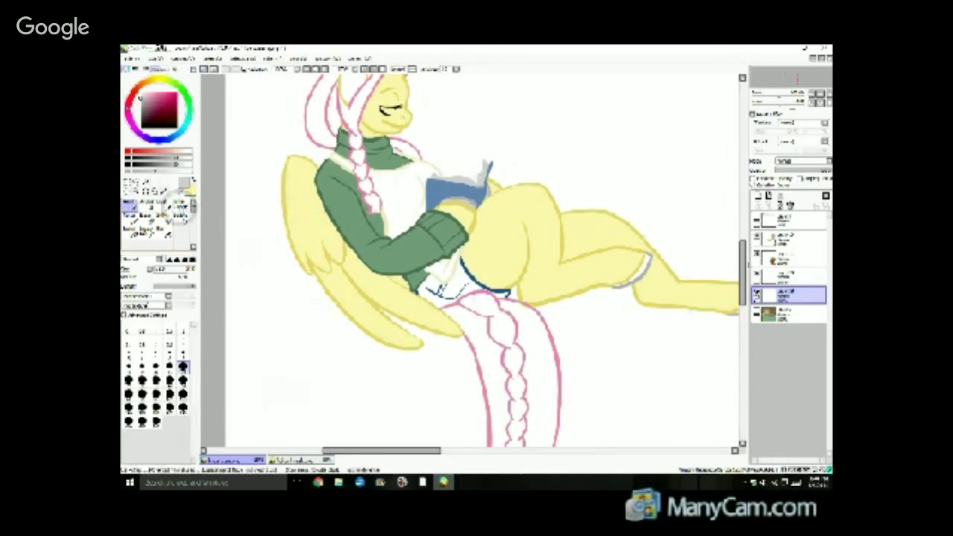
{"action": "left_click_drag", "start_coordinate": [489, 178], "coordinate": [488, 189]}
{"action": "left_click", "coordinate": [130, 232]}
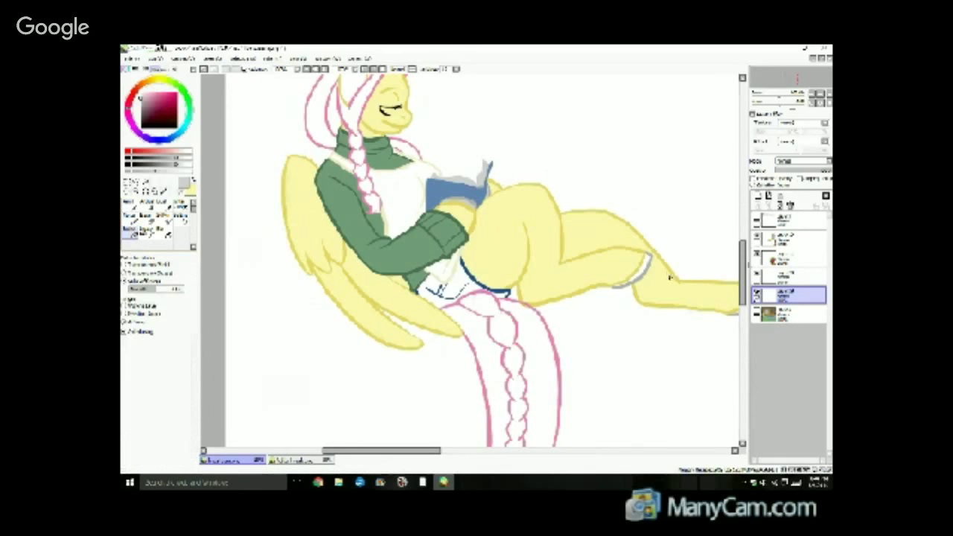
{"action": "left_click", "coordinate": [645, 264]}
{"action": "mouse_move", "coordinate": [432, 452]}
{"action": "left_mouse_down"}
{"action": "mouse_move", "coordinate": [463, 451]}
{"action": "mouse_move", "coordinate": [418, 460]}
{"action": "left_mouse_up"}
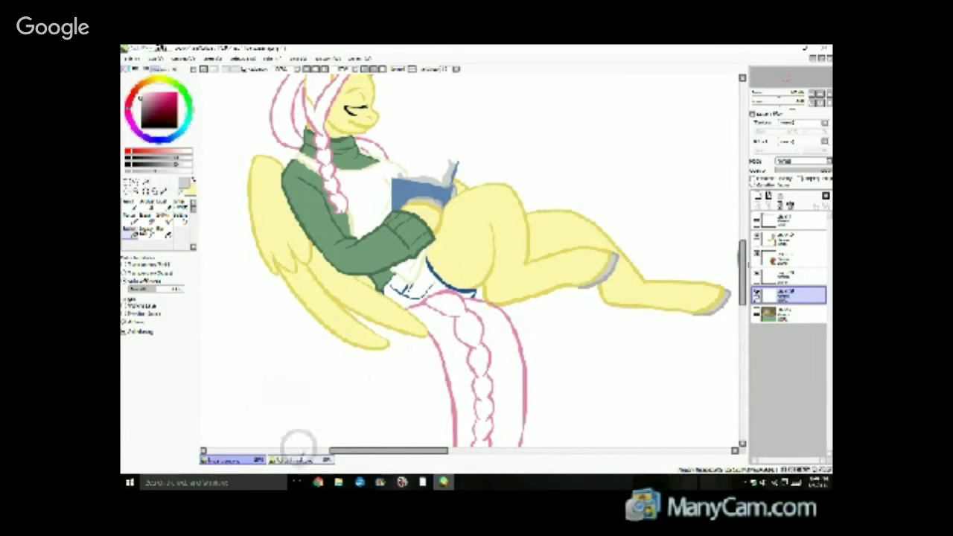
Sample the apron's cream and its heart's light pink from the reference picture, and return to the pony drawing.
{"action": "left_click", "coordinate": [296, 460]}
{"action": "left_click", "coordinate": [163, 192]}
{"action": "left_click", "coordinate": [263, 197]}
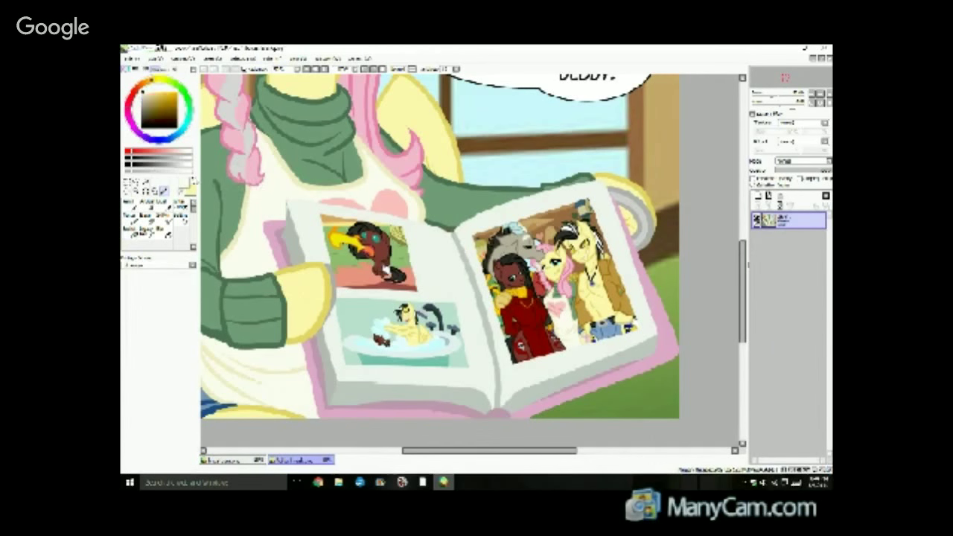
{"action": "left_click", "coordinate": [193, 181]}
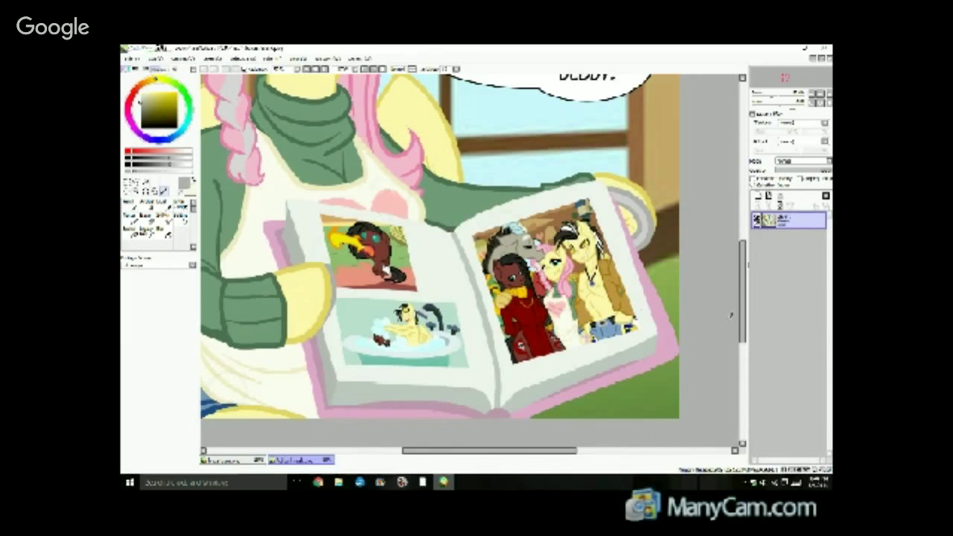
{"action": "left_click_drag", "start_coordinate": [742, 305], "coordinate": [742, 290]}
{"action": "right_click", "coordinate": [389, 257]}
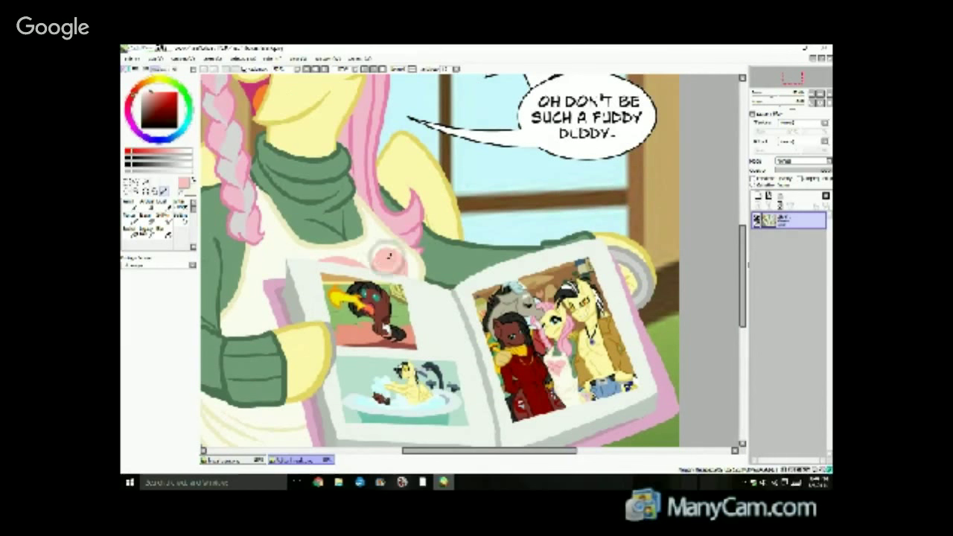
{"action": "left_click", "coordinate": [227, 459]}
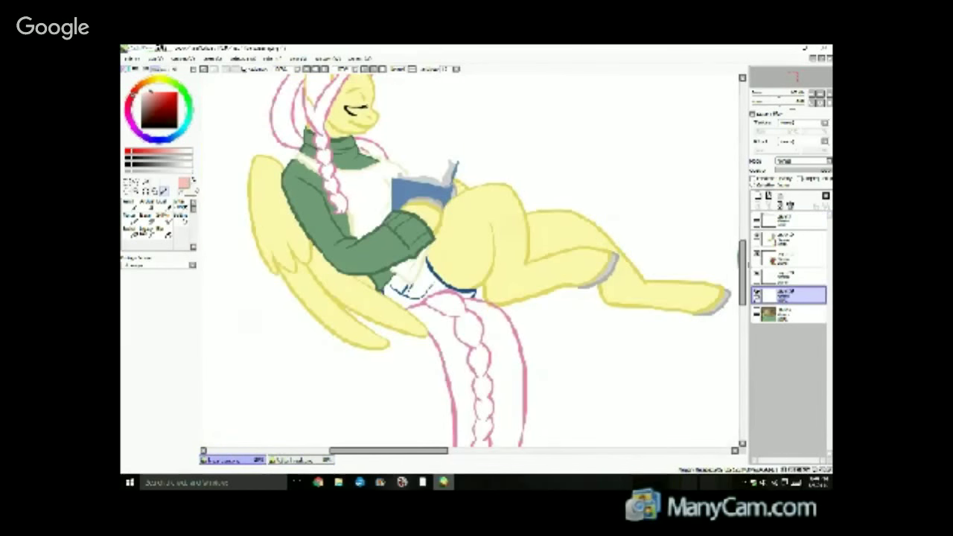
Fill the apron with the sampled cream and outline a light pink heart on its chest, partly behind the book.
{"action": "left_click", "coordinate": [194, 179]}
{"action": "left_click", "coordinate": [131, 233]}
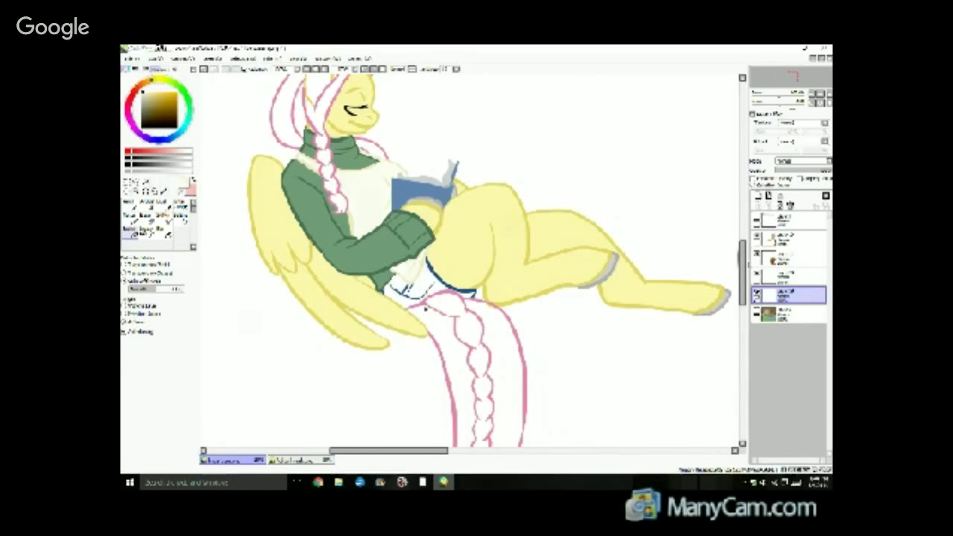
{"action": "left_click", "coordinate": [132, 205]}
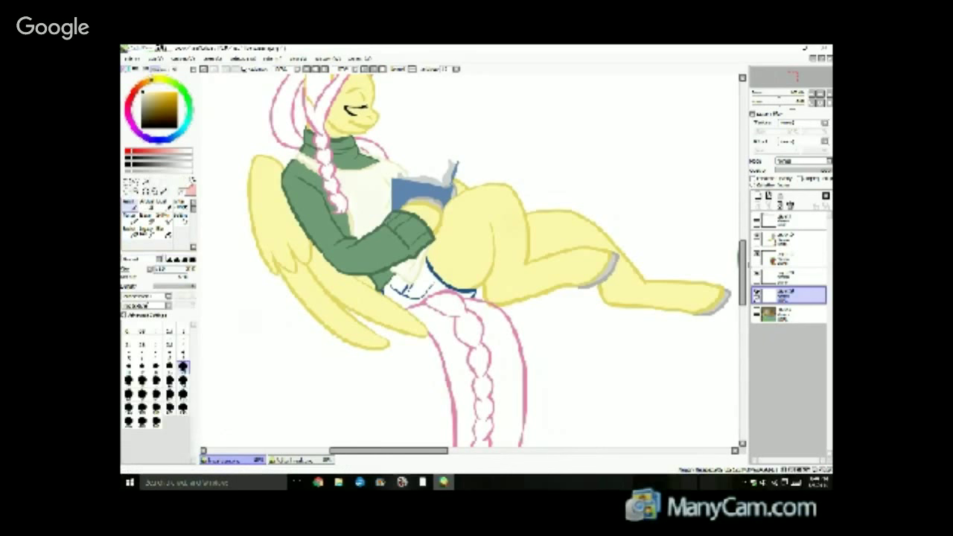
{"action": "left_click", "coordinate": [194, 181]}
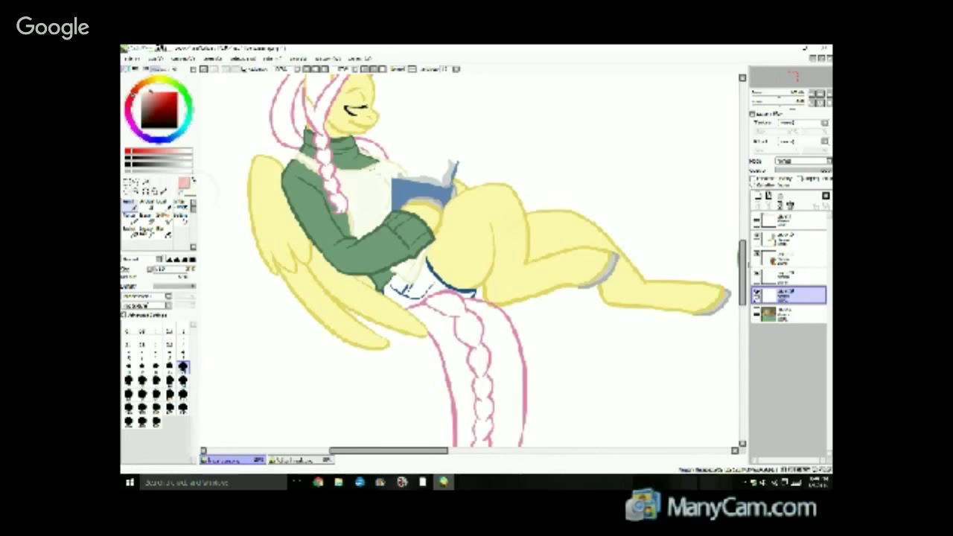
{"action": "mouse_move", "coordinate": [386, 179]}
{"action": "left_mouse_down"}
{"action": "mouse_move", "coordinate": [368, 180]}
{"action": "mouse_move", "coordinate": [383, 210]}
{"action": "mouse_move", "coordinate": [391, 173]}
{"action": "left_mouse_up"}
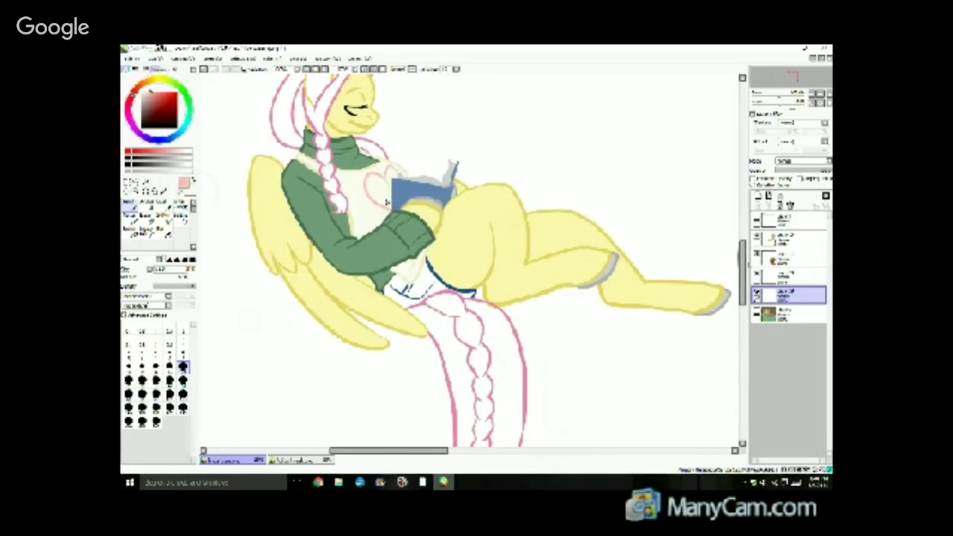
Lower the bucket's colour tolerance and fill the apron's heart with the light pink.
{"action": "left_click", "coordinate": [128, 233]}
{"action": "left_click", "coordinate": [378, 194]}
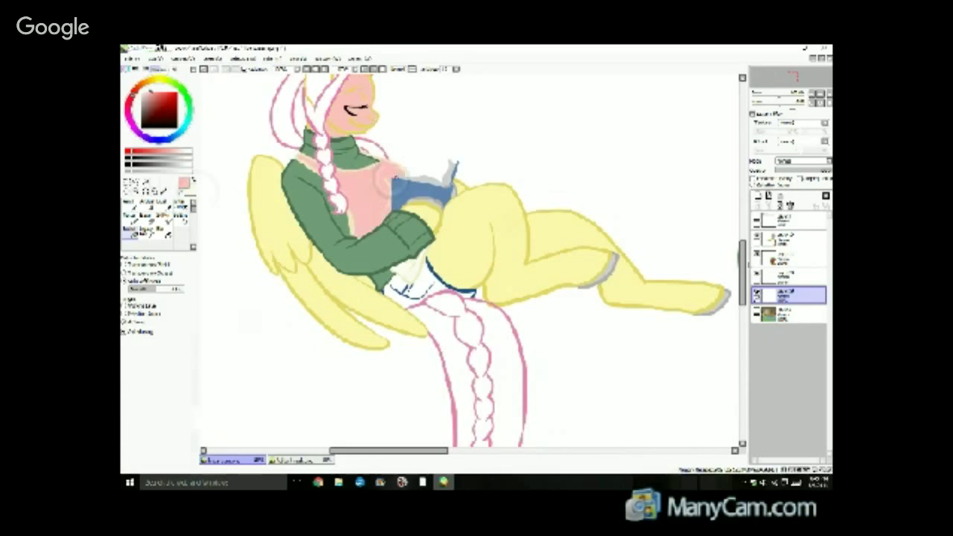
{"action": "left_click", "coordinate": [204, 69]}
{"action": "left_click", "coordinate": [138, 289]}
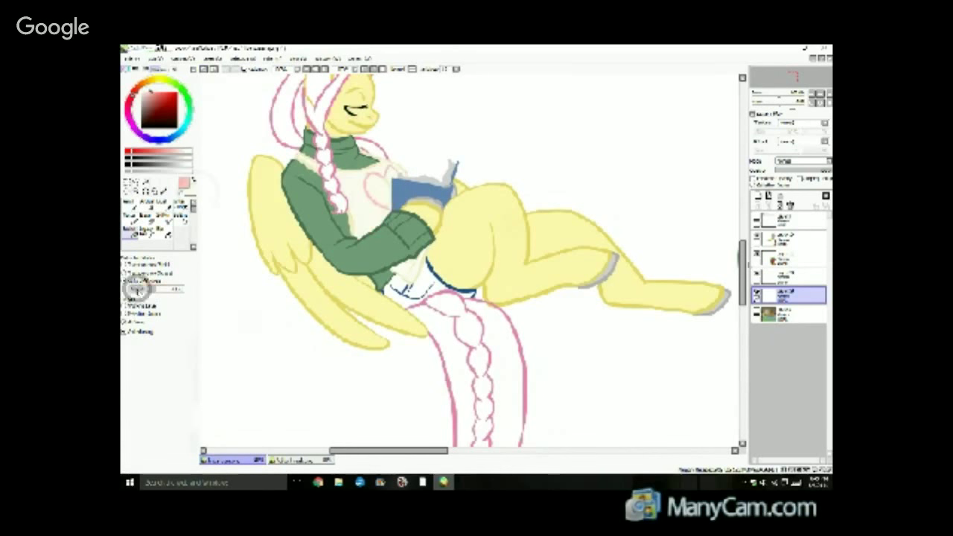
{"action": "left_click", "coordinate": [384, 184]}
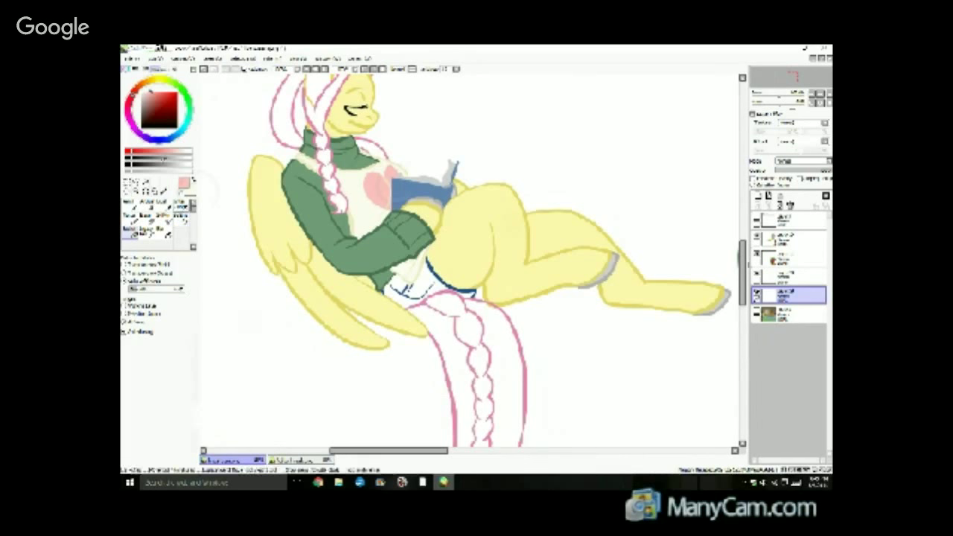
Choose a darker pink and outline the apron's heart with it on the layer above the fill layer.
{"action": "left_click", "coordinate": [152, 96]}
{"action": "left_click", "coordinate": [131, 209]}
{"action": "left_click", "coordinate": [386, 209]}
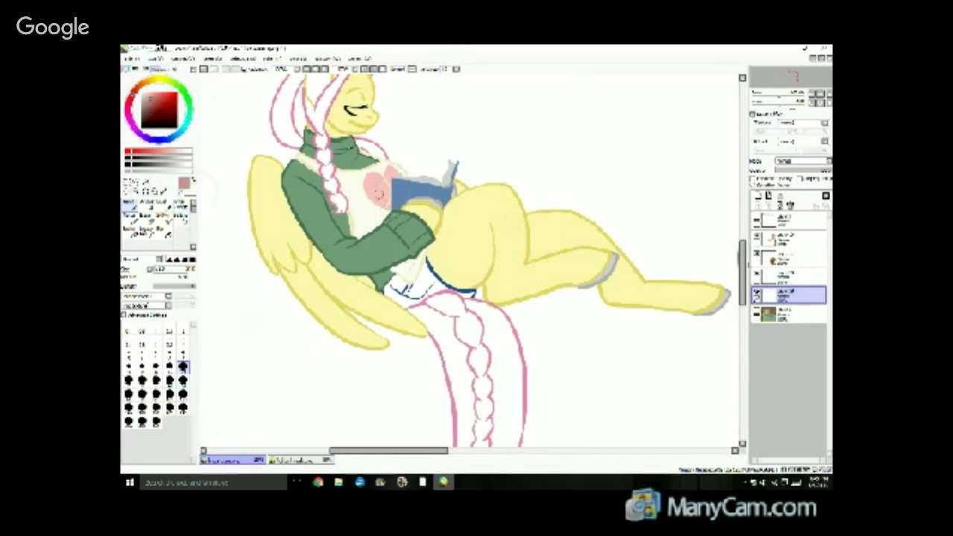
{"action": "left_click", "coordinate": [789, 276]}
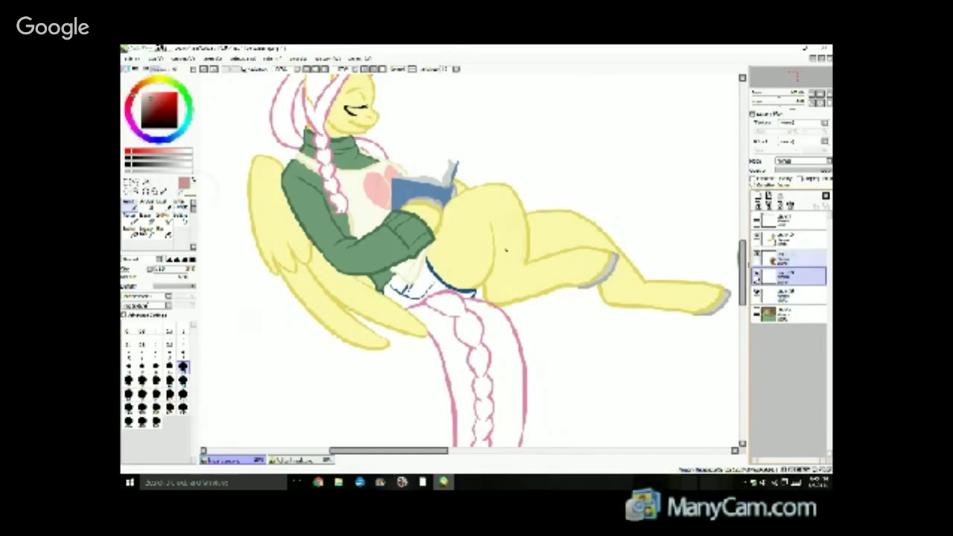
{"action": "left_click", "coordinate": [386, 210]}
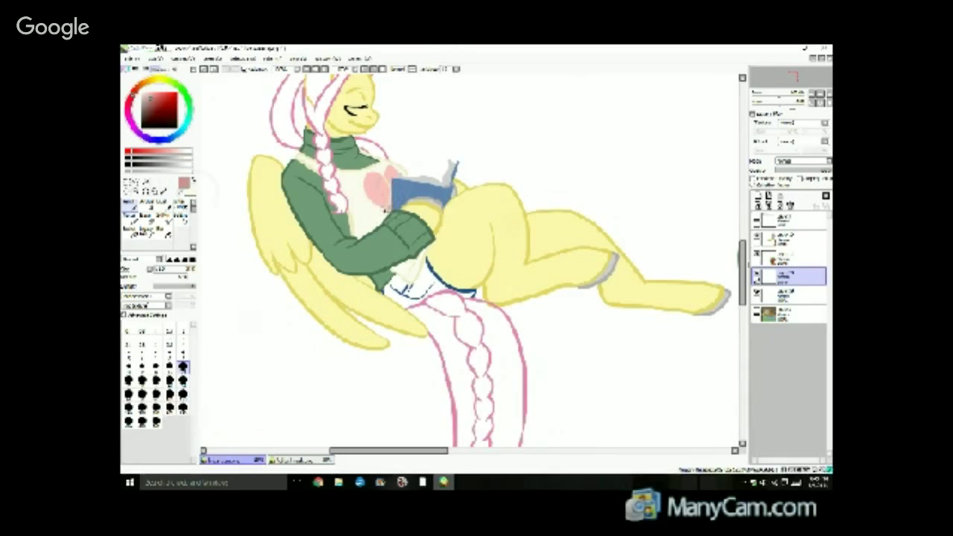
{"action": "left_click", "coordinate": [131, 233]}
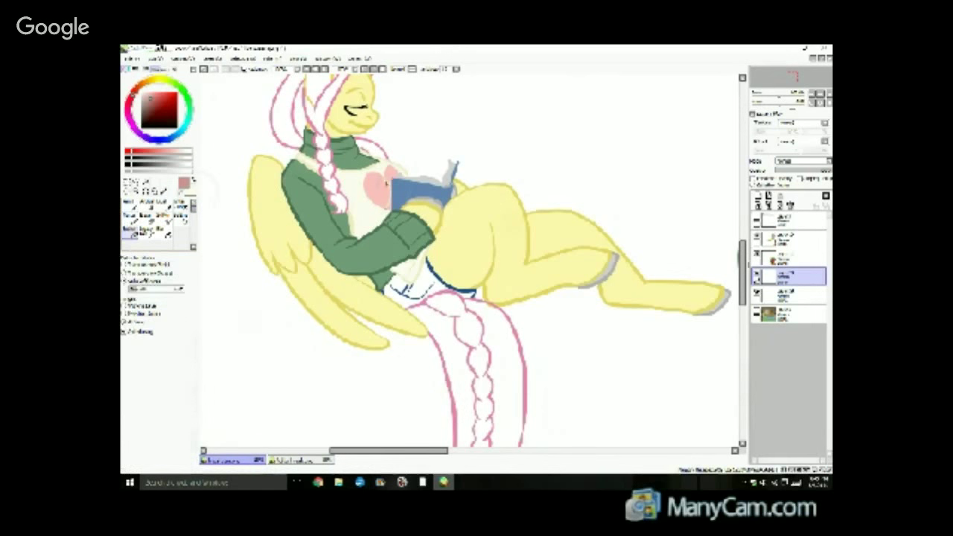
{"action": "left_click", "coordinate": [387, 181]}
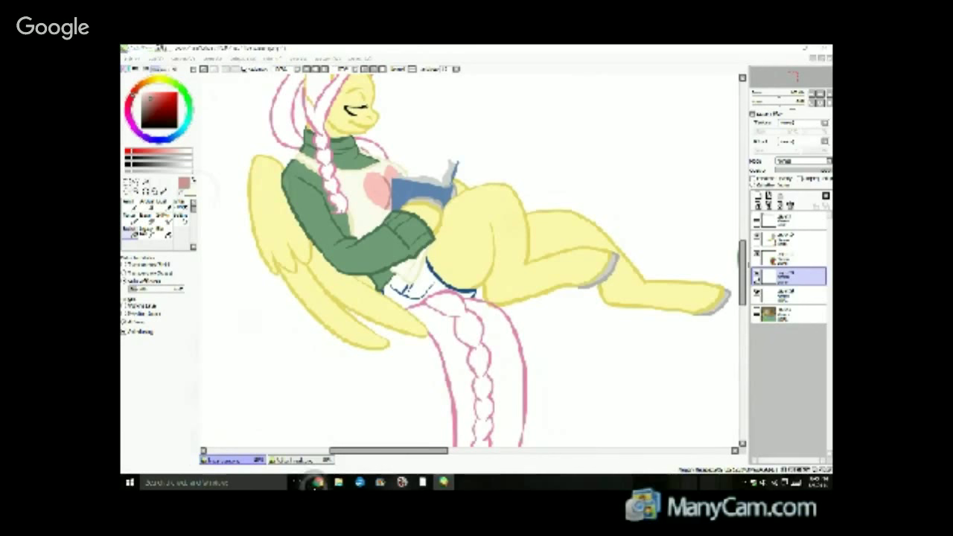
Switch to the browser to read the live stream's chat, and return to the pony drawing.
{"action": "mouse_move", "coordinate": [318, 482]}
{"action": "left_click", "coordinate": [297, 454]}
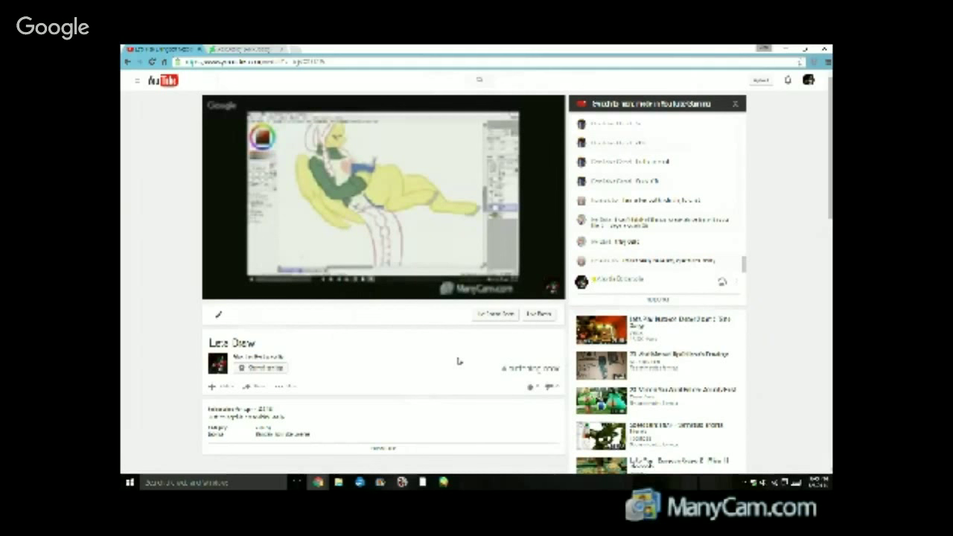
{"action": "left_click", "coordinate": [604, 243]}
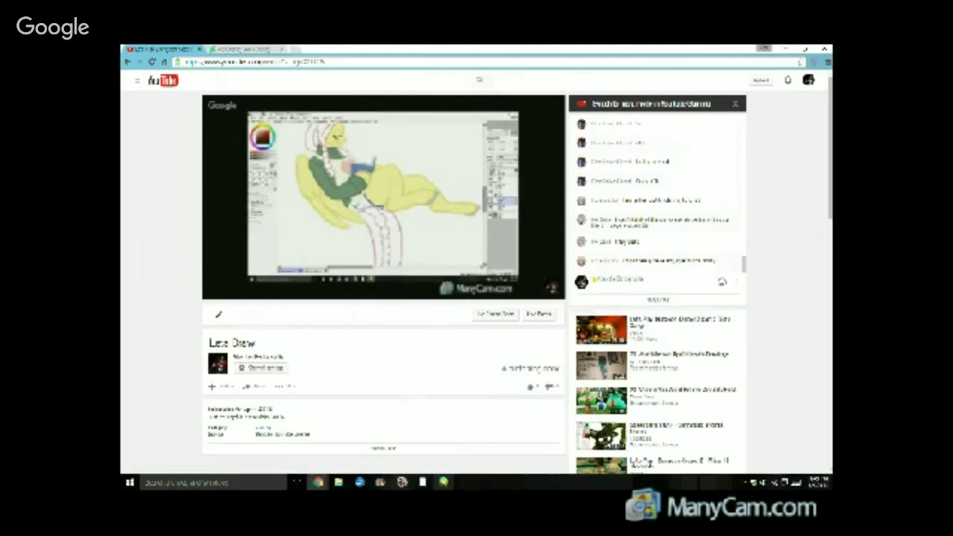
{"action": "left_click", "coordinate": [443, 483]}
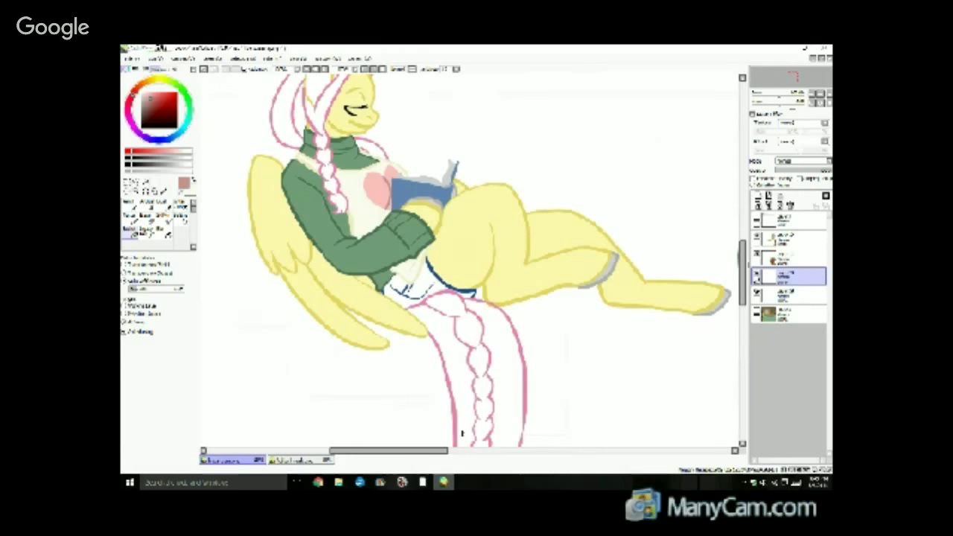
Sample the dark pink of the tail's outline and touch up the lines of the braided tail with it.
{"action": "mouse_move", "coordinate": [742, 301]}
{"action": "left_mouse_down"}
{"action": "mouse_move", "coordinate": [740, 325]}
{"action": "mouse_move", "coordinate": [738, 317]}
{"action": "left_mouse_up"}
{"action": "scroll", "coordinate": [737, 317], "scroll_direction": "up", "scroll_amount": 3}
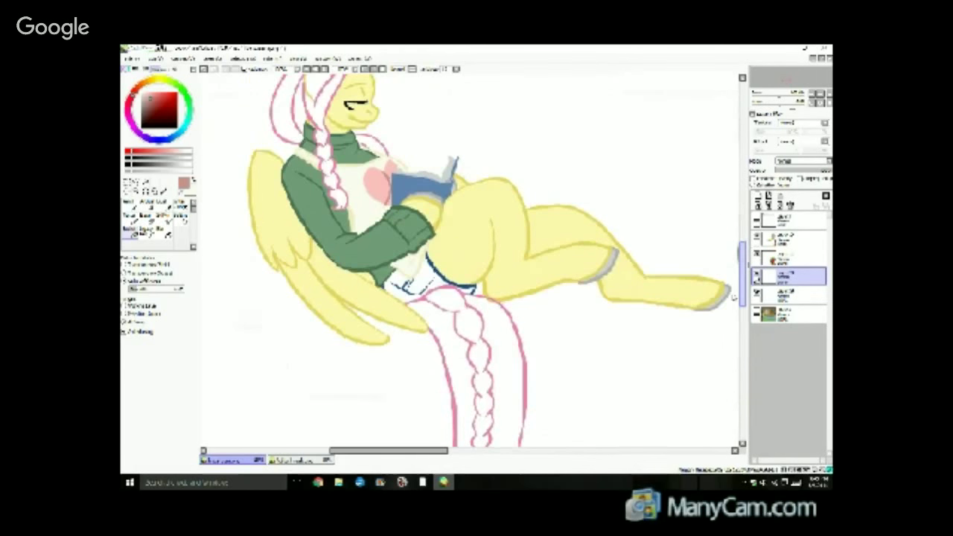
{"action": "scroll", "coordinate": [734, 297], "scroll_direction": "down", "scroll_amount": 3}
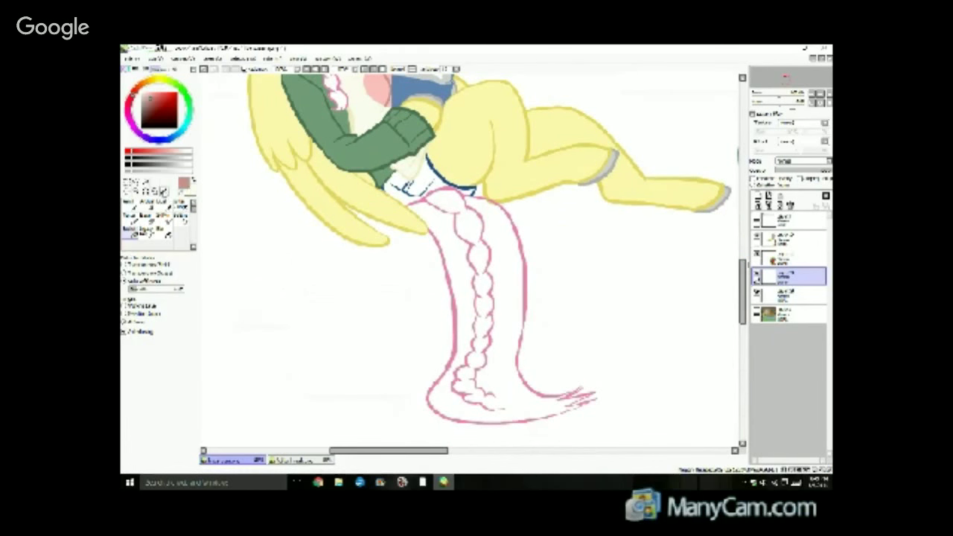
{"action": "left_click", "coordinate": [164, 191]}
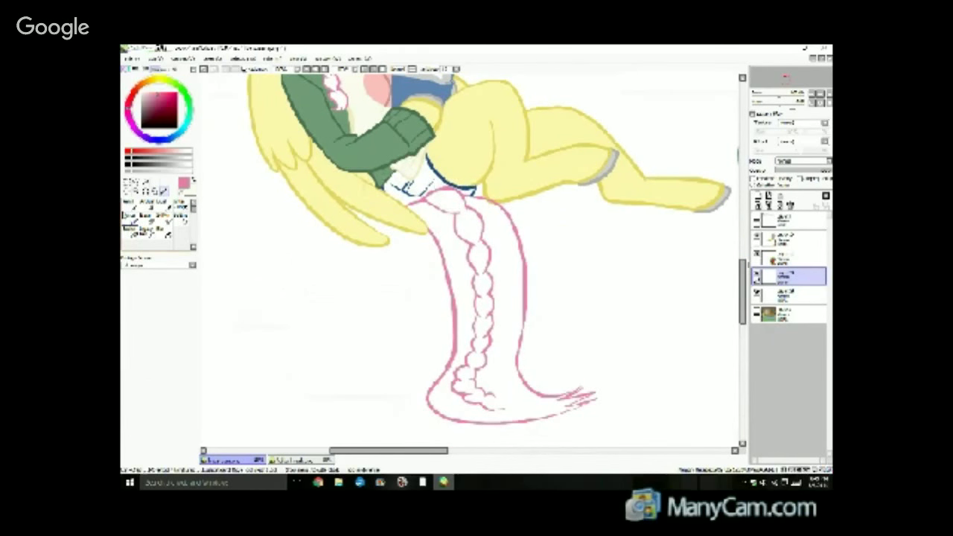
{"action": "left_click", "coordinate": [128, 202]}
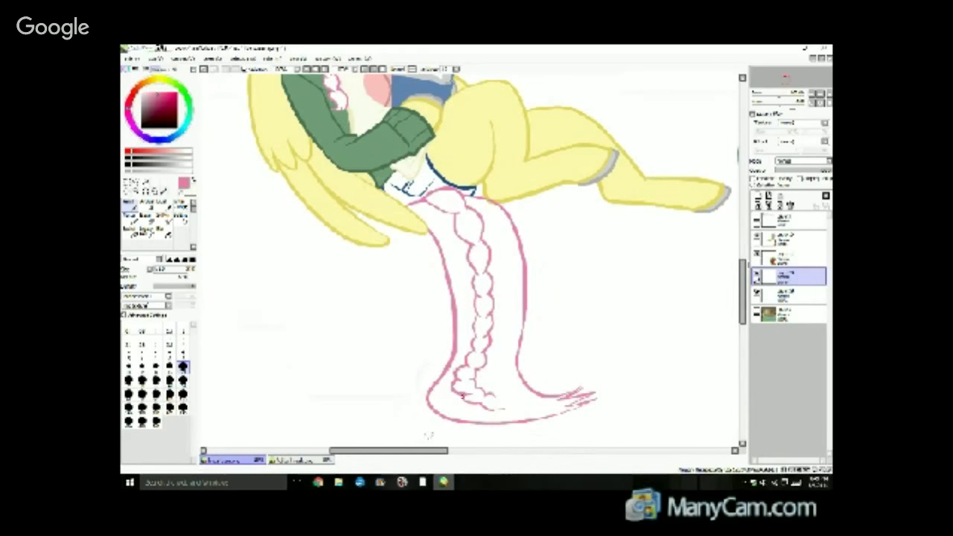
{"action": "left_click", "coordinate": [147, 220]}
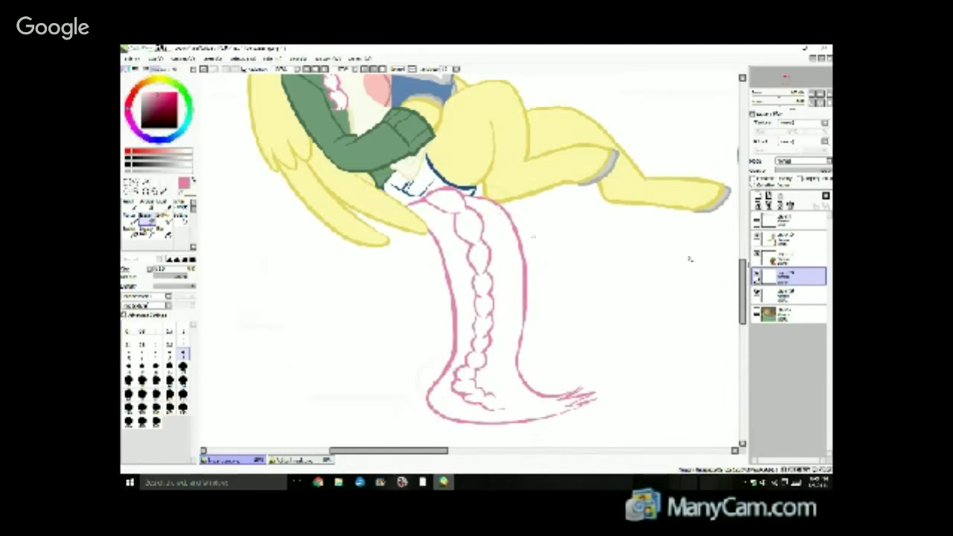
{"action": "mouse_move", "coordinate": [742, 271]}
{"action": "left_mouse_down"}
{"action": "mouse_move", "coordinate": [742, 220]}
{"action": "mouse_move", "coordinate": [743, 257]}
{"action": "left_mouse_up"}
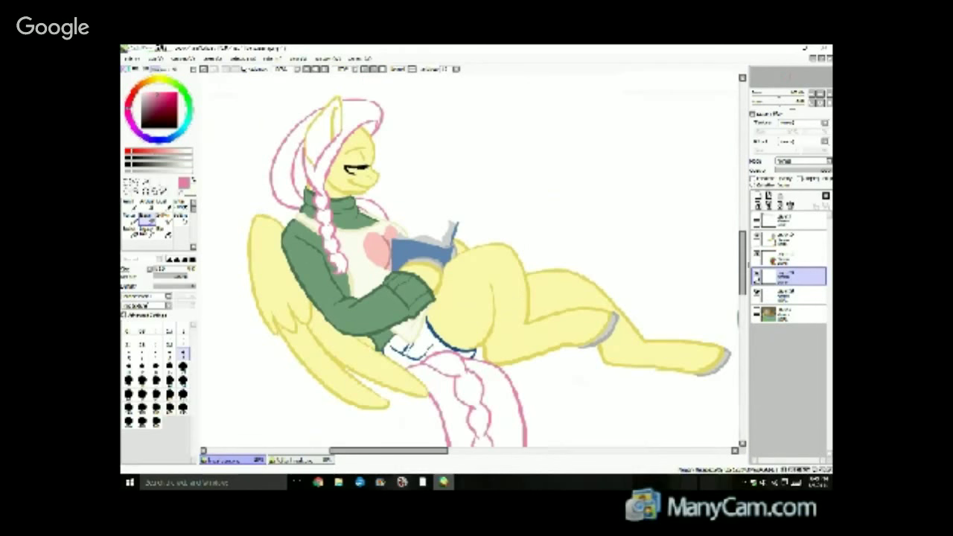
Sample the body's light yellow and fill the pony's ear with it.
{"action": "left_click", "coordinate": [164, 192]}
{"action": "left_click", "coordinate": [264, 234]}
{"action": "left_click", "coordinate": [132, 233]}
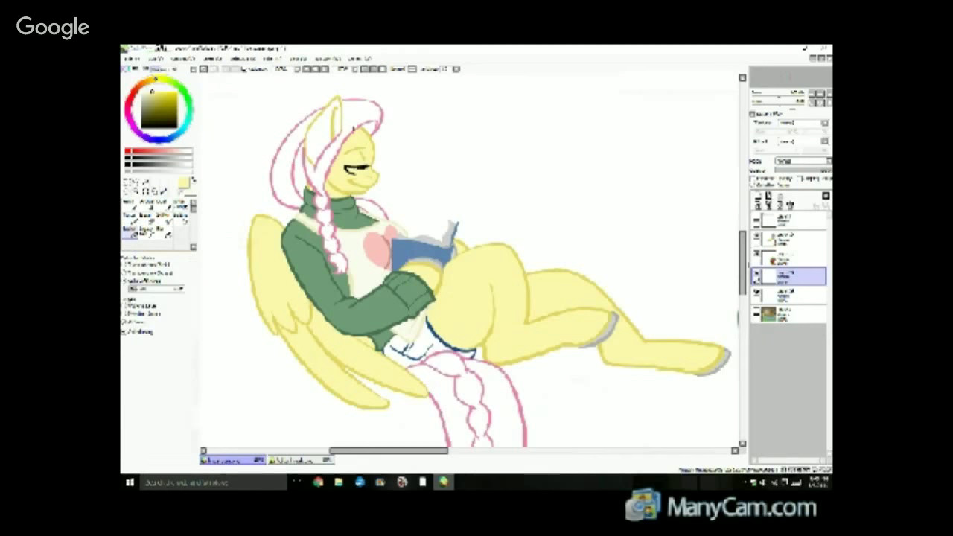
{"action": "left_click", "coordinate": [321, 135]}
Pick an off-white and brush in the white of the pony's eye on the fill layer.
{"action": "left_click", "coordinate": [132, 204]}
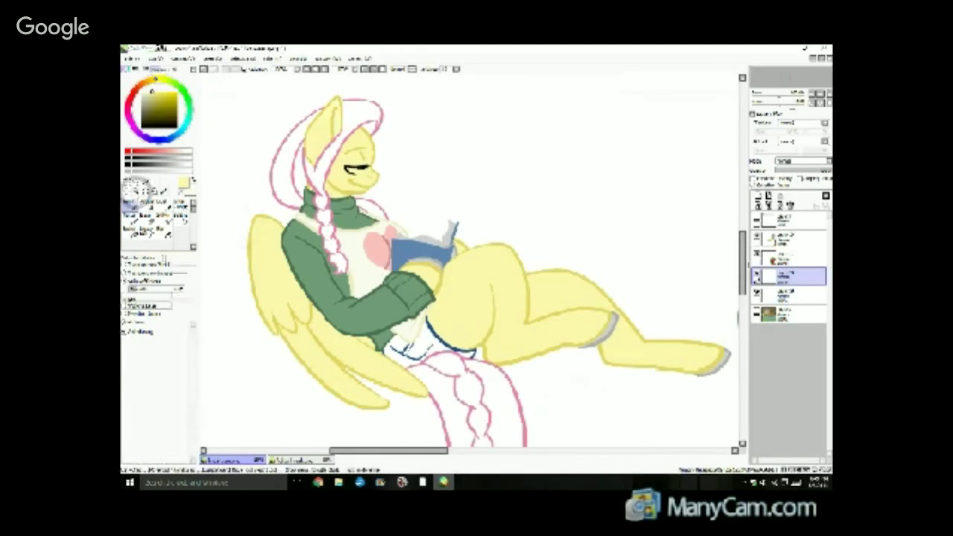
{"action": "left_click", "coordinate": [141, 93]}
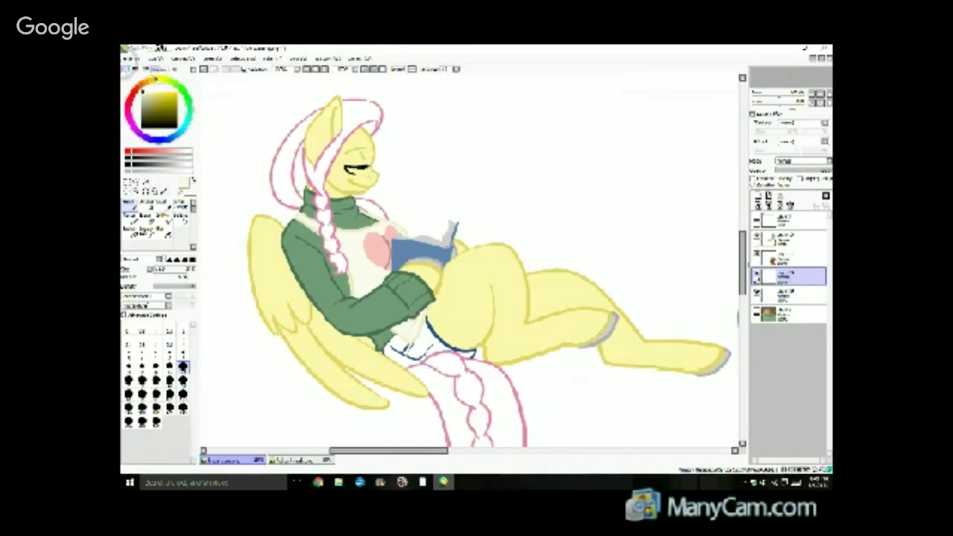
{"action": "left_click", "coordinate": [790, 295]}
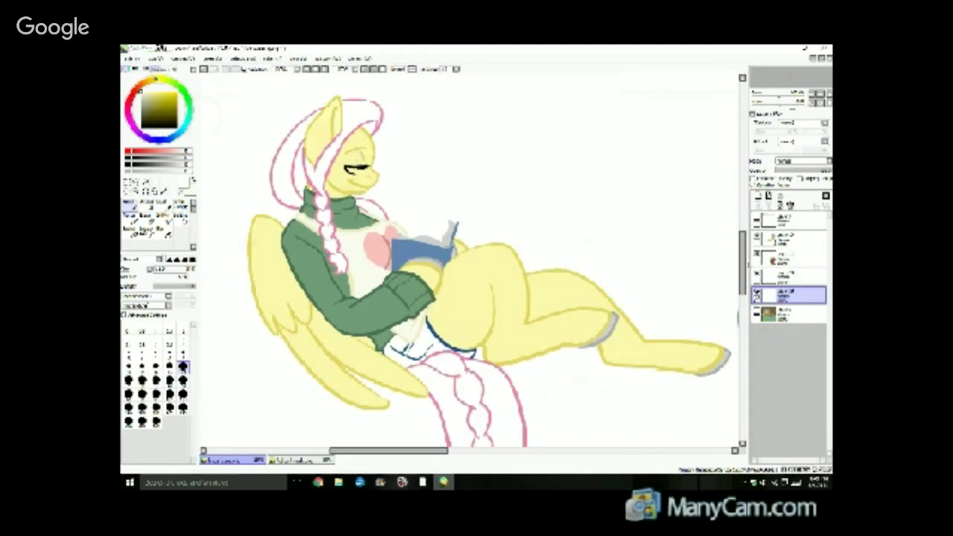
{"action": "left_click_drag", "start_coordinate": [364, 169], "coordinate": [350, 170]}
Sample the braid's light grey and pink from the reference picture into the two colour slots, and return to the drawing.
{"action": "left_click", "coordinate": [296, 460]}
{"action": "left_click", "coordinate": [165, 192]}
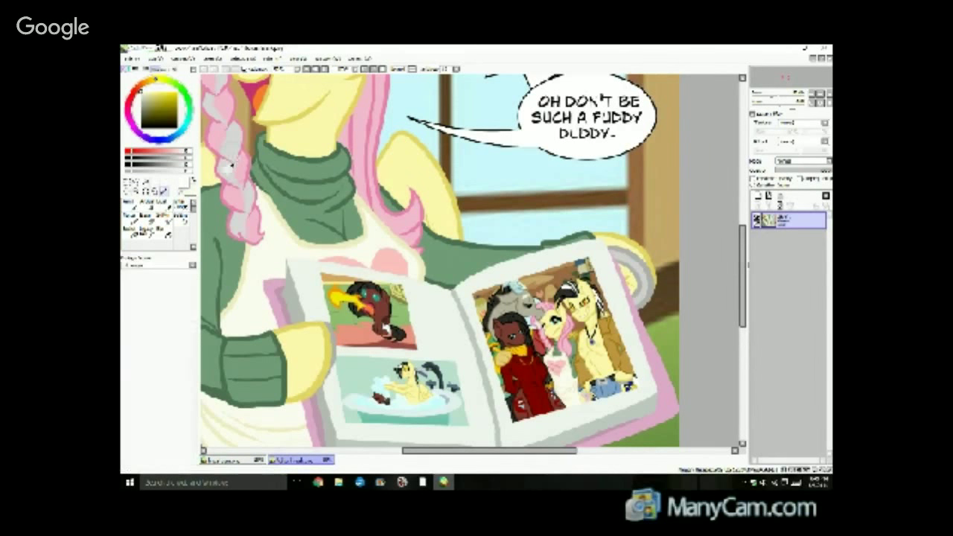
{"action": "left_click", "coordinate": [225, 166]}
{"action": "left_click", "coordinate": [194, 181]}
{"action": "left_click", "coordinate": [210, 173]}
{"action": "left_click", "coordinate": [234, 193]}
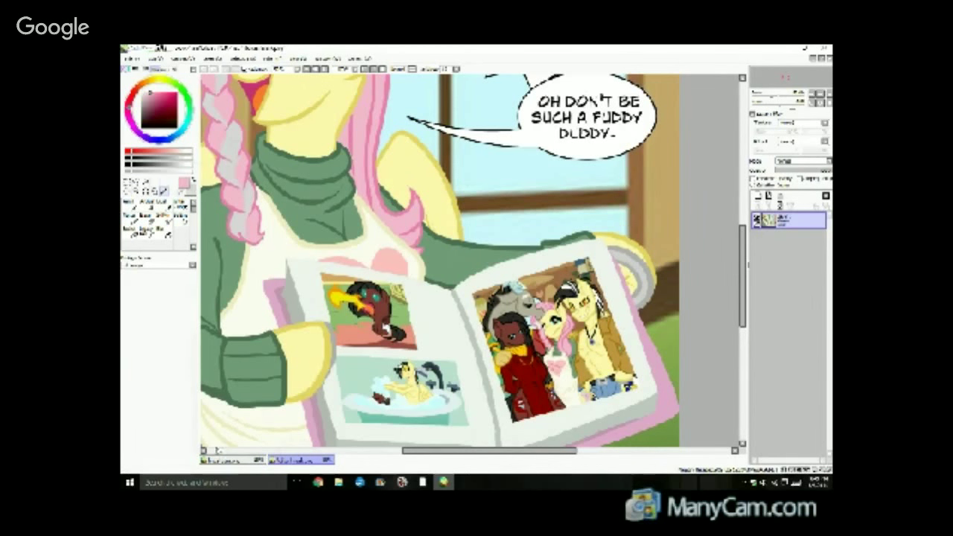
{"action": "left_click", "coordinate": [226, 459]}
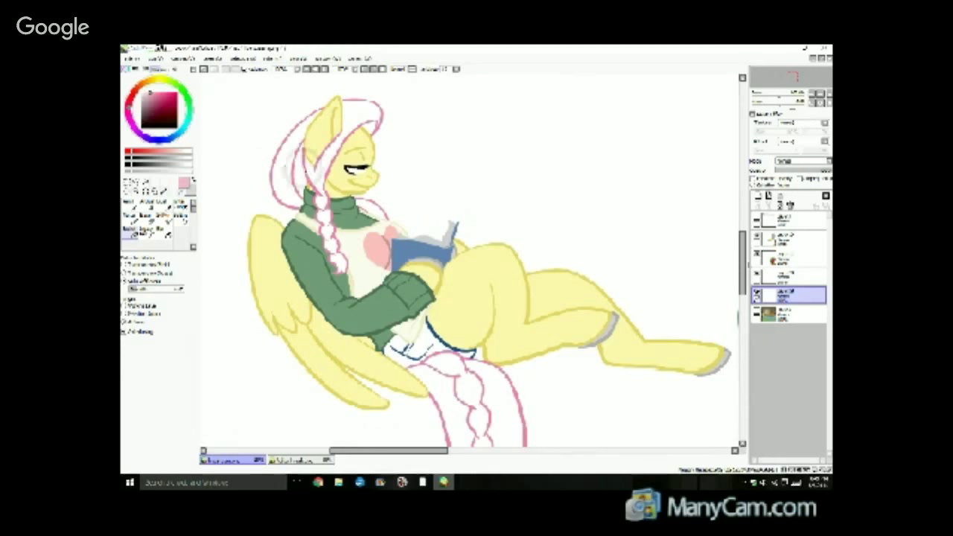
Raise the bucket's colour tolerance and fill the mane, its braid and the tail with the sampled pink.
{"action": "left_click", "coordinate": [300, 167]}
{"action": "left_click", "coordinate": [204, 70]}
{"action": "left_click", "coordinate": [156, 289]}
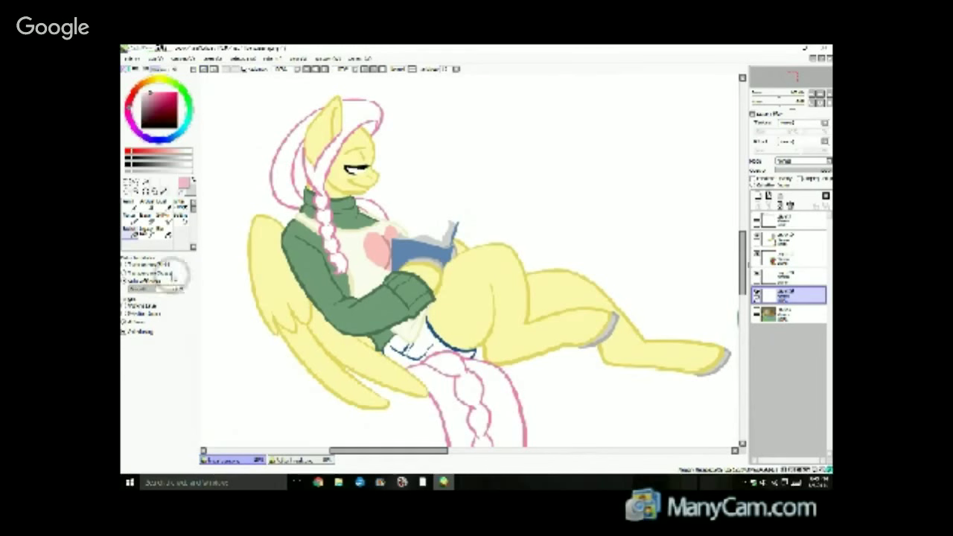
{"action": "left_click", "coordinate": [289, 183]}
{"action": "left_click", "coordinate": [320, 187]}
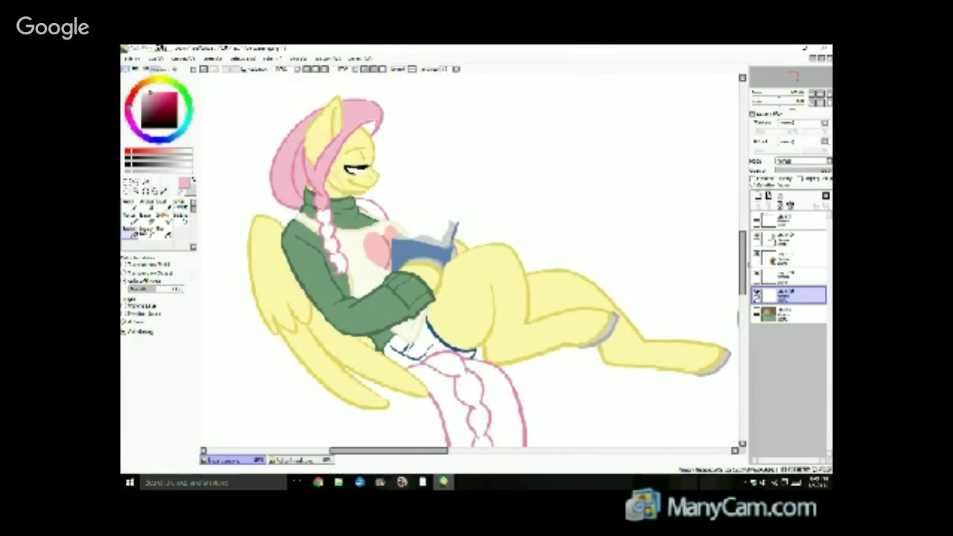
{"action": "left_click", "coordinate": [328, 235]}
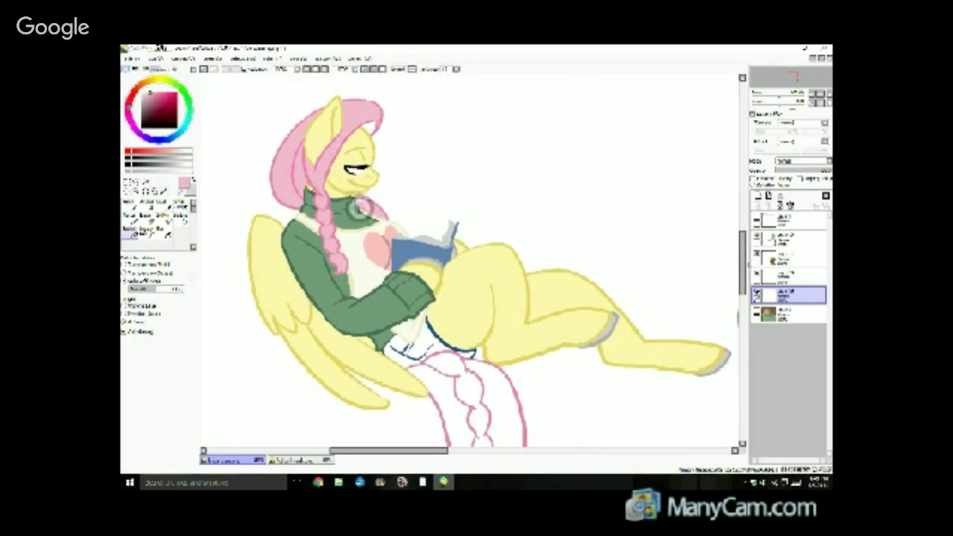
{"action": "left_click", "coordinate": [445, 378]}
{"action": "mouse_move", "coordinate": [743, 239]}
{"action": "left_mouse_down"}
{"action": "mouse_move", "coordinate": [737, 271]}
{"action": "mouse_move", "coordinate": [734, 237]}
{"action": "left_mouse_up"}
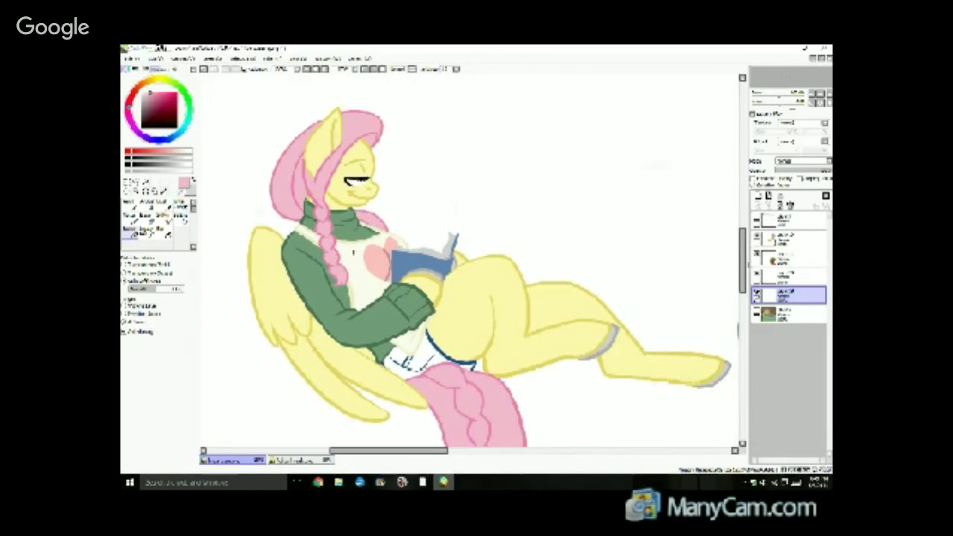
Brush light grey streaks onto the mane's front lock and braid, and fill the front lock's streak with the same grey.
{"action": "left_click", "coordinate": [130, 205]}
{"action": "left_click", "coordinate": [318, 139], "text": "alt"}
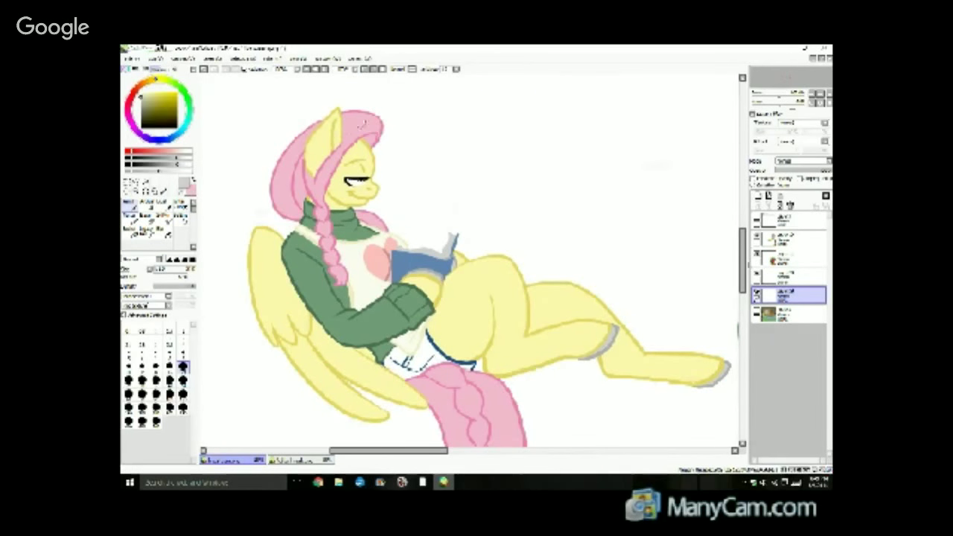
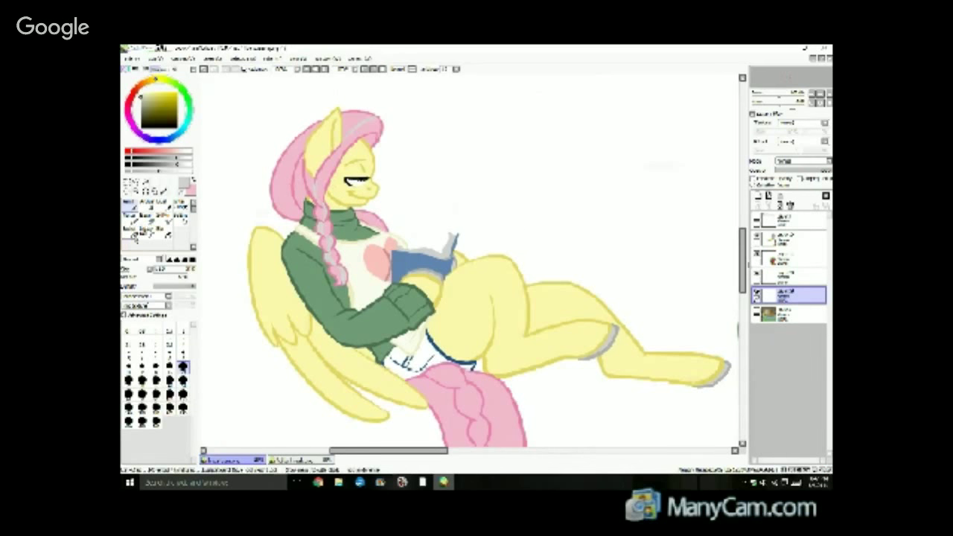
{"action": "left_click", "coordinate": [131, 234]}
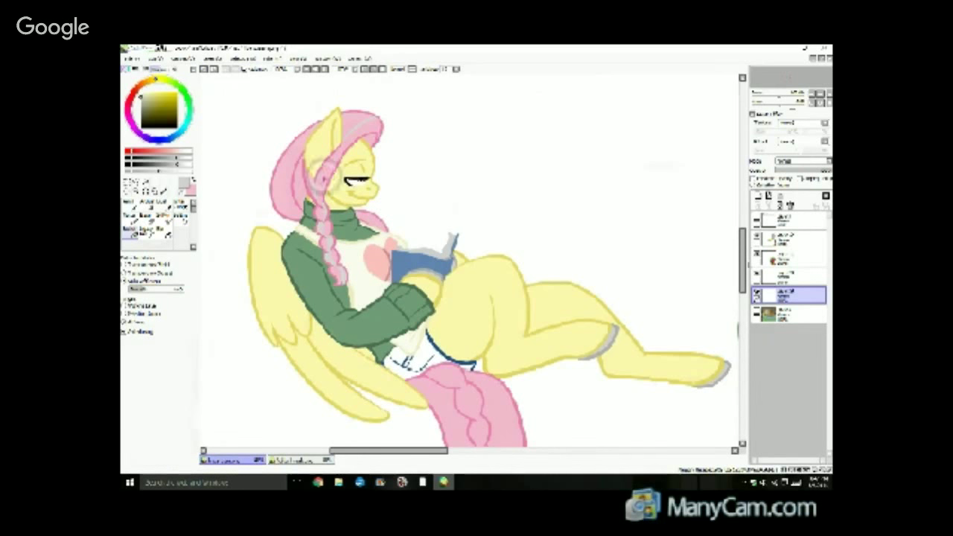
{"action": "left_click", "coordinate": [325, 181]}
{"action": "left_click", "coordinate": [204, 68]}
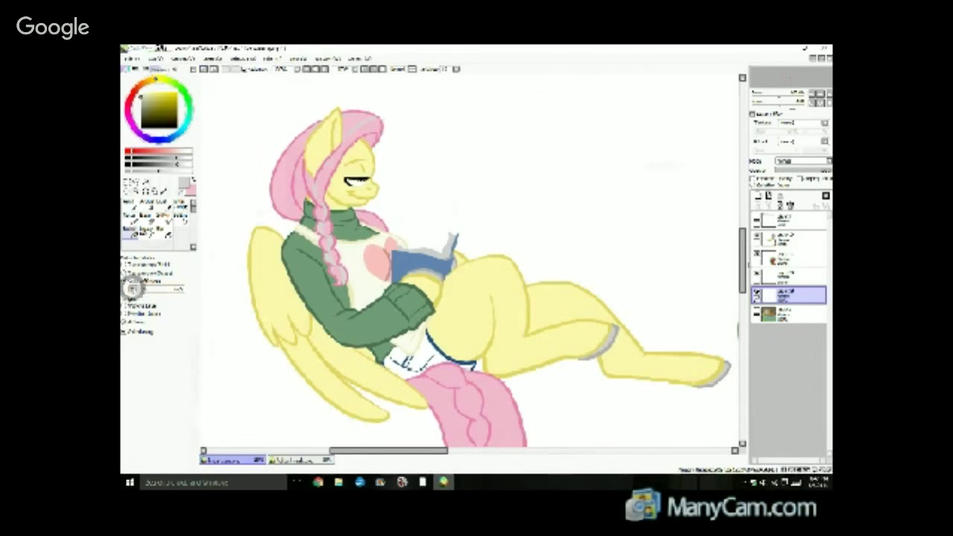
{"action": "left_click", "coordinate": [356, 132]}
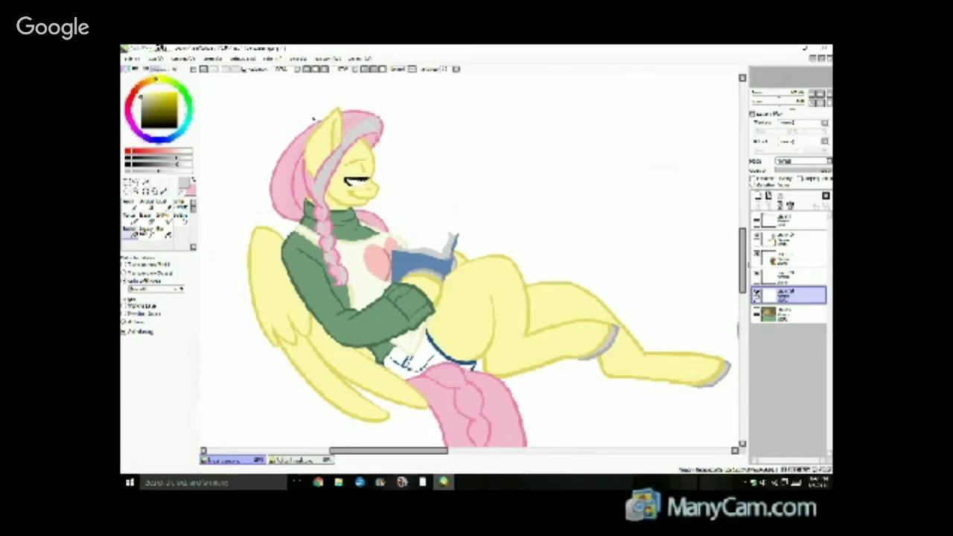
{"action": "left_click", "coordinate": [130, 206]}
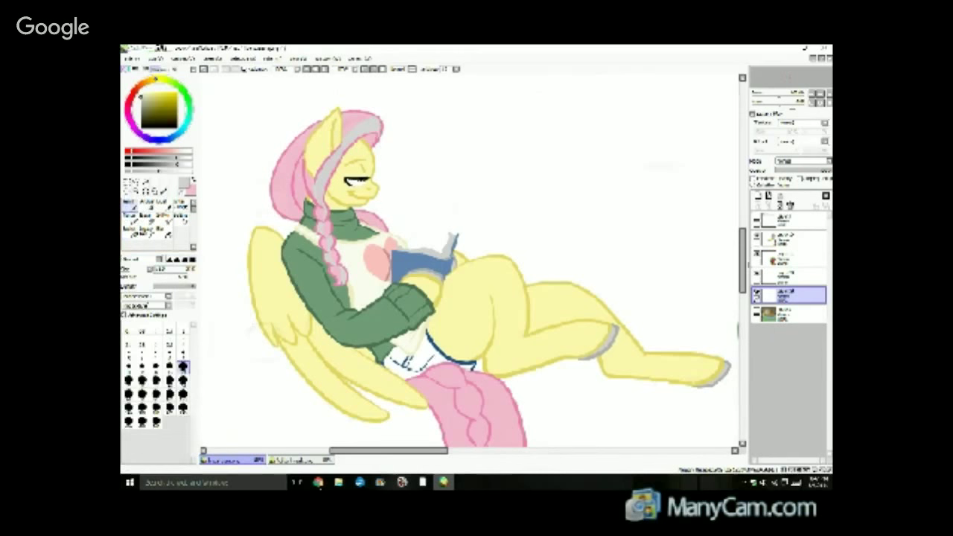
Check the live stream's page and chat in the browser again and go back to the drawing program.
{"action": "left_click", "coordinate": [319, 484]}
{"action": "mouse_move", "coordinate": [319, 484]}
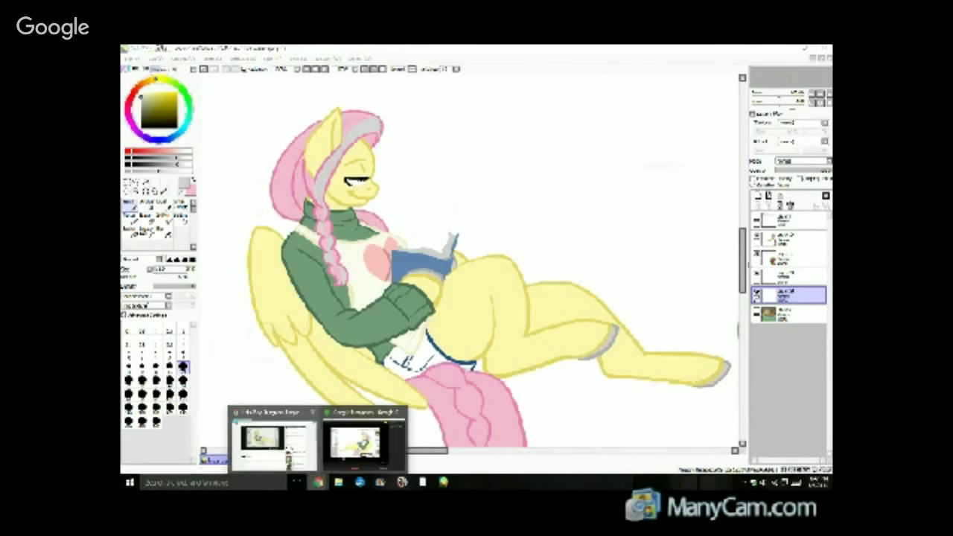
{"action": "left_click", "coordinate": [293, 446]}
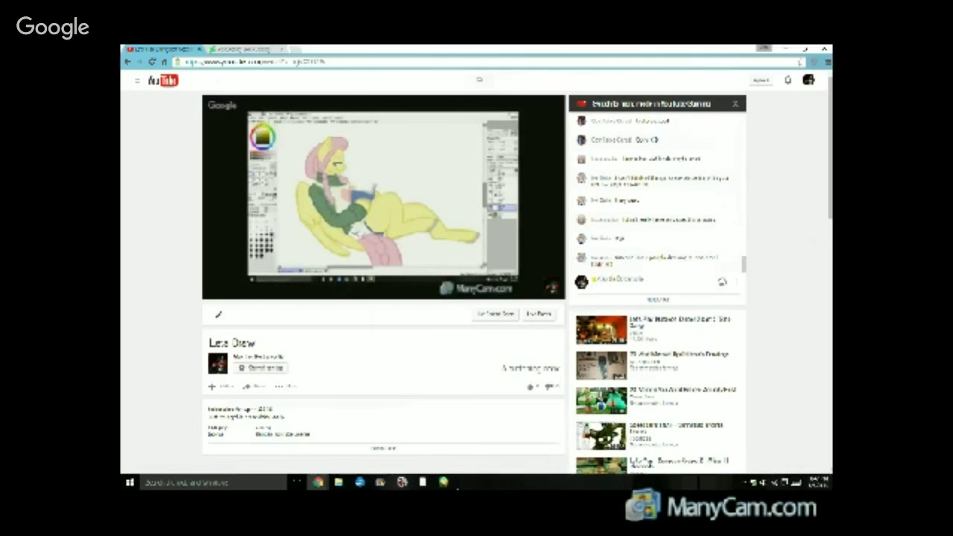
{"action": "mouse_move", "coordinate": [445, 484]}
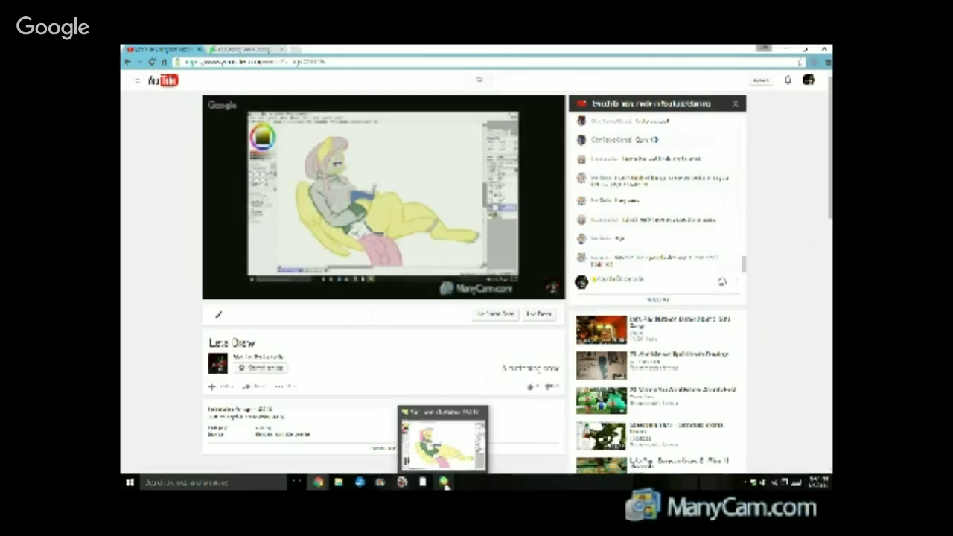
{"action": "left_click", "coordinate": [445, 483]}
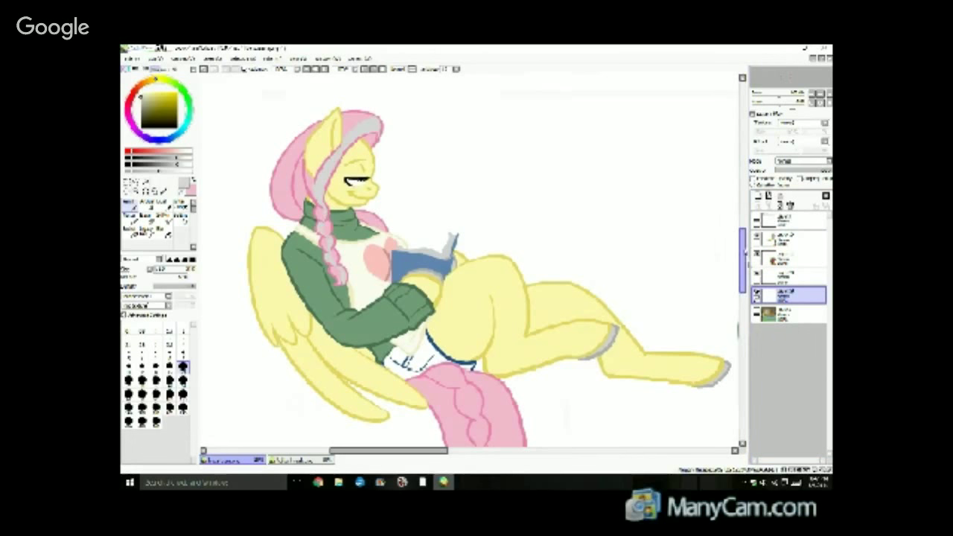
View the drawing's lower part, look at the live stream and its chat in the browser, and return to the drawing program.
{"action": "left_click_drag", "start_coordinate": [742, 253], "coordinate": [743, 273]}
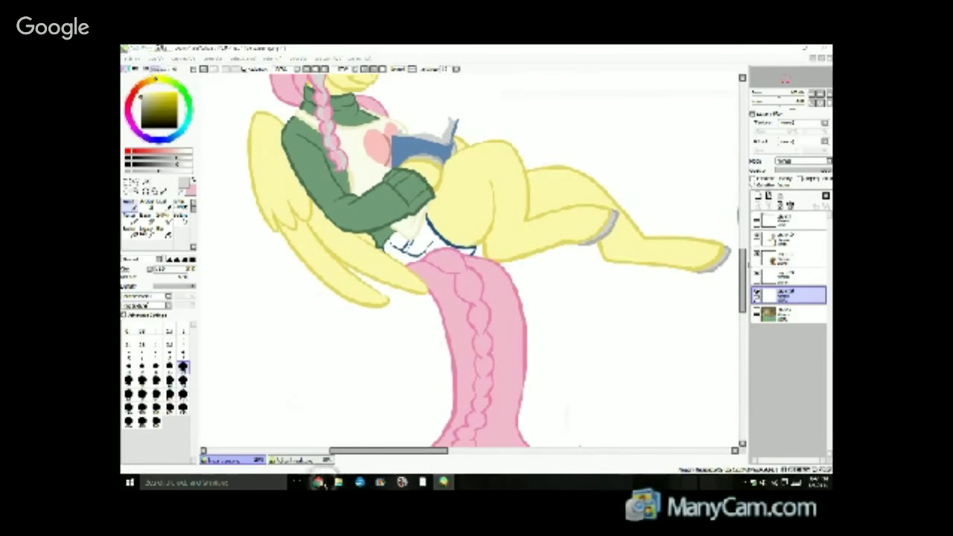
{"action": "mouse_move", "coordinate": [318, 483]}
{"action": "left_click", "coordinate": [294, 456]}
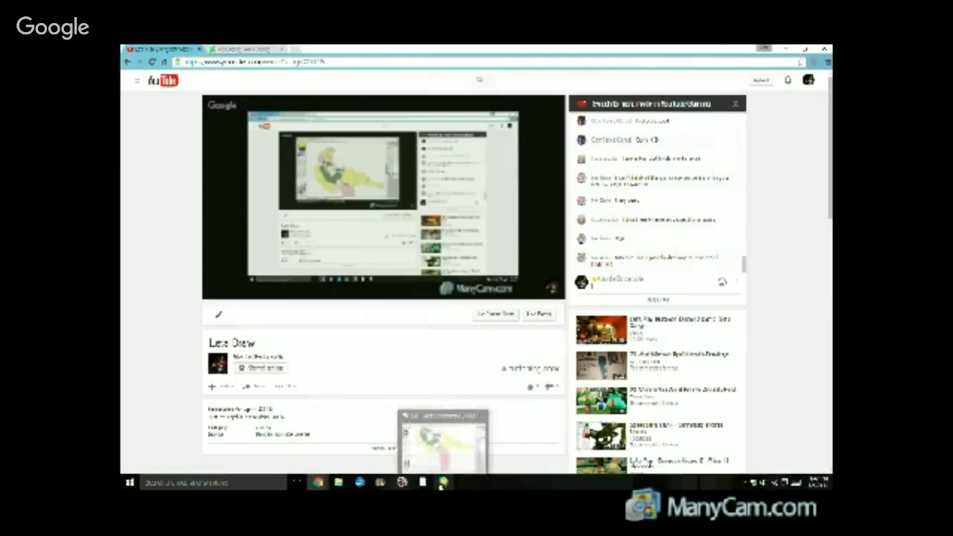
{"action": "left_click", "coordinate": [444, 482]}
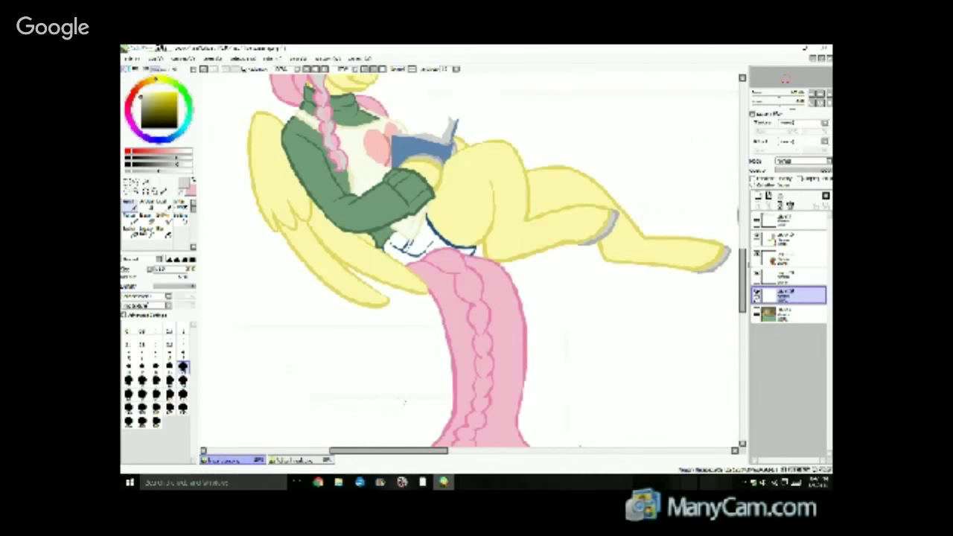
Sample the blue of the pony's trousers from the reference picture as the drawing colour and return to the drawing.
{"action": "left_click", "coordinate": [165, 192]}
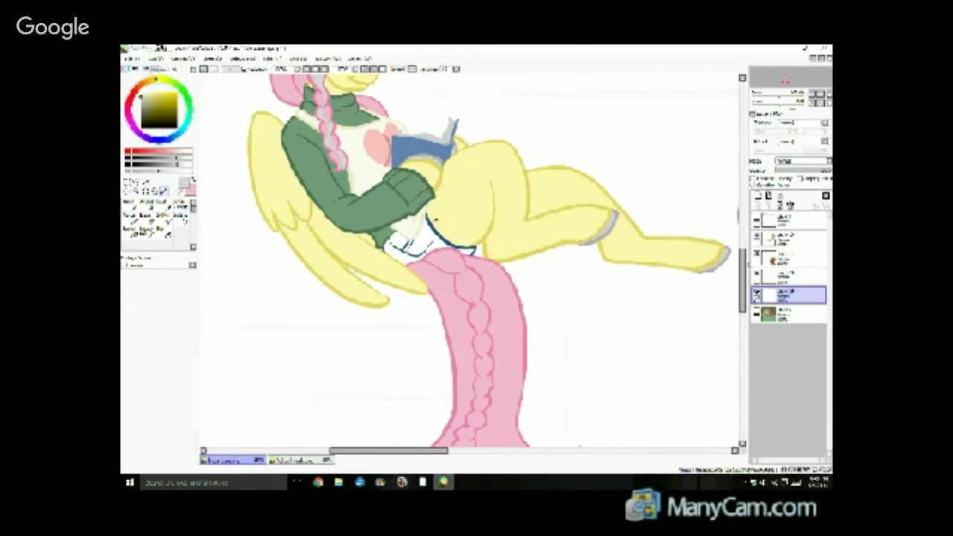
{"action": "left_click", "coordinate": [430, 224]}
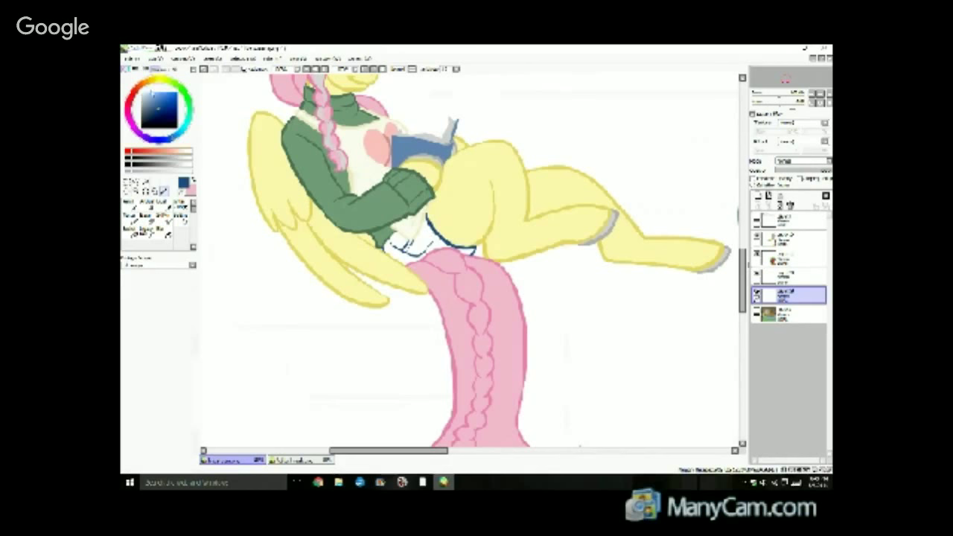
{"action": "left_click", "coordinate": [290, 461]}
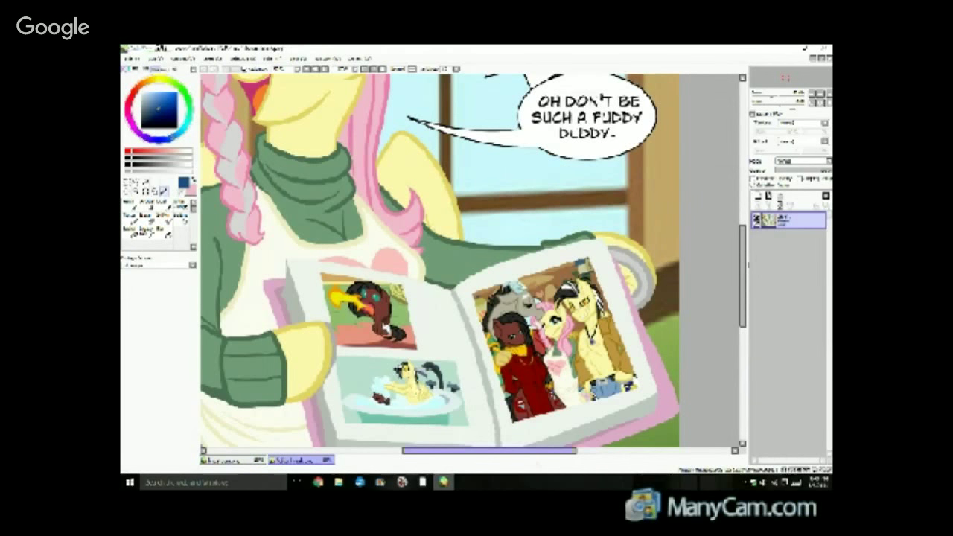
{"action": "left_click_drag", "start_coordinate": [444, 451], "coordinate": [380, 451]}
{"action": "left_click", "coordinate": [375, 423]}
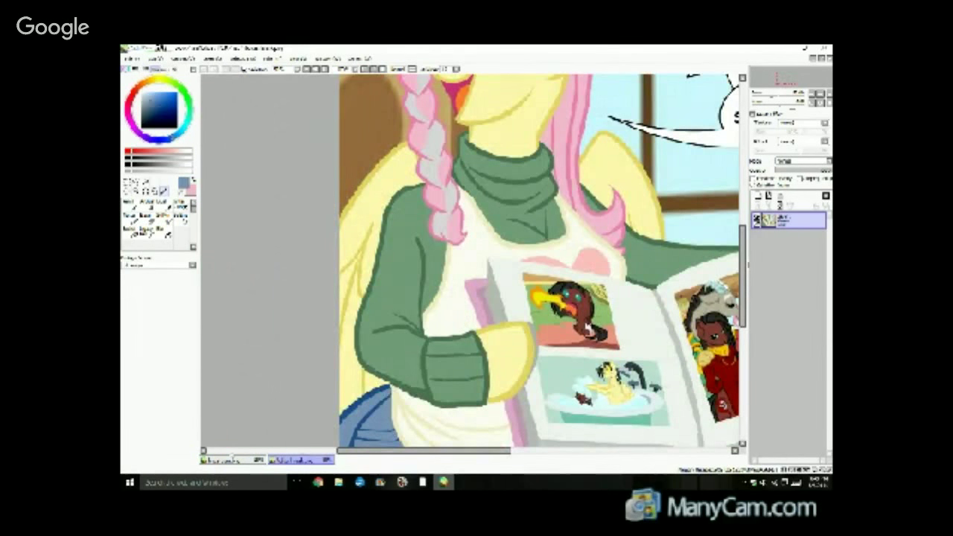
{"action": "left_click", "coordinate": [227, 460]}
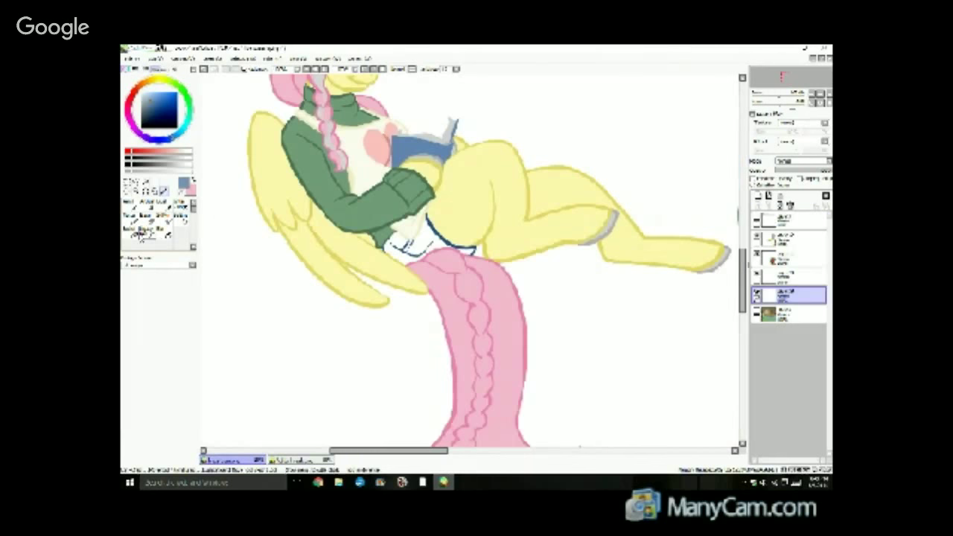
Raise the bucket's colour tolerance and fill the white areas of the pony's shorts with the sampled blue.
{"action": "left_click", "coordinate": [433, 236]}
{"action": "left_click", "coordinate": [205, 68]}
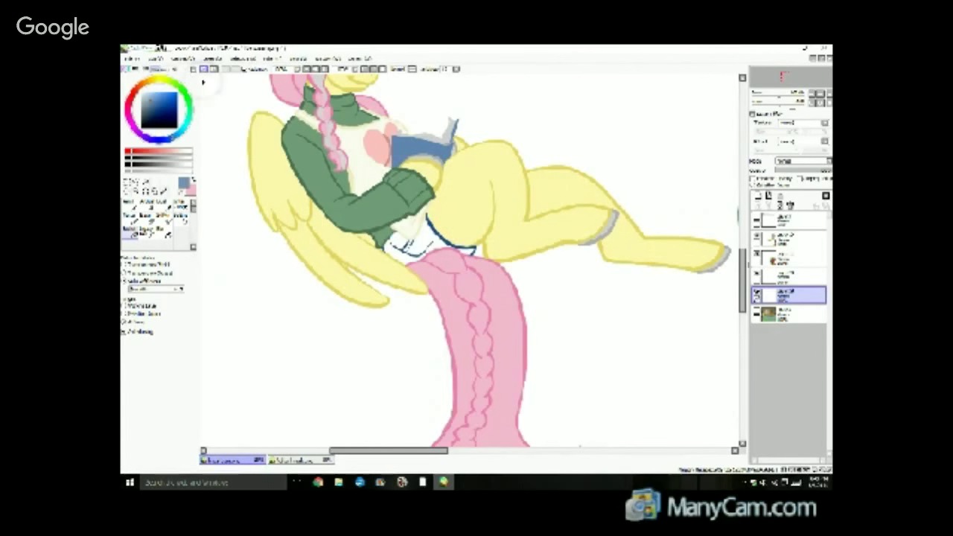
{"action": "left_click", "coordinate": [175, 291]}
{"action": "left_click", "coordinate": [401, 245]}
{"action": "left_click", "coordinate": [429, 242]}
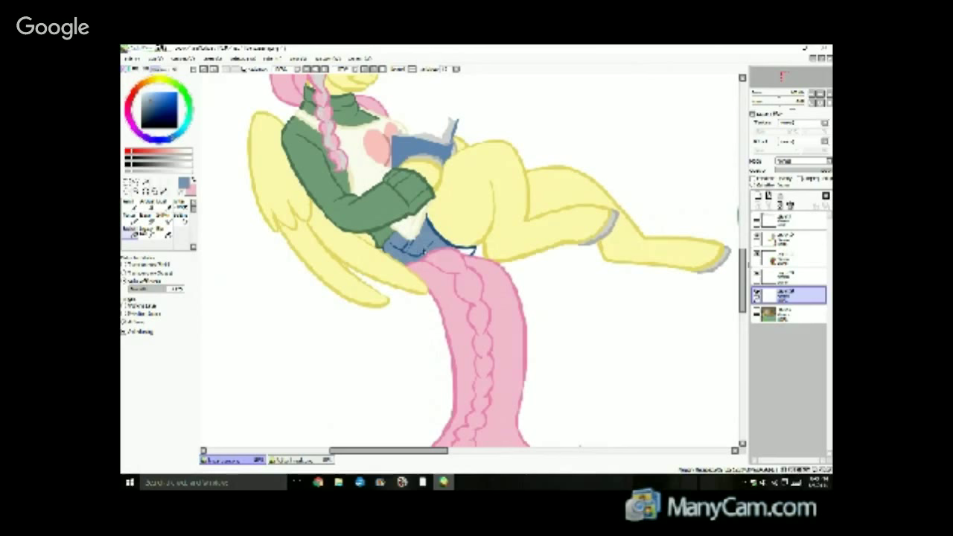
{"action": "left_click", "coordinate": [466, 252]}
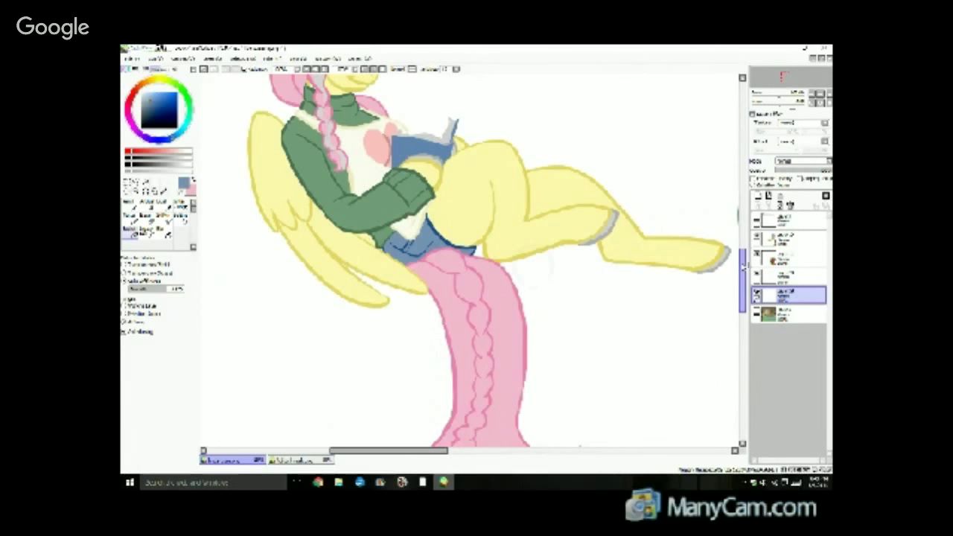
Turn on the background room layer and review the coloured pony within the whole picture.
{"action": "scroll", "coordinate": [735, 232], "scroll_direction": "up", "scroll_amount": 3}
{"action": "scroll", "coordinate": [735, 232], "scroll_direction": "down", "scroll_amount": 1}
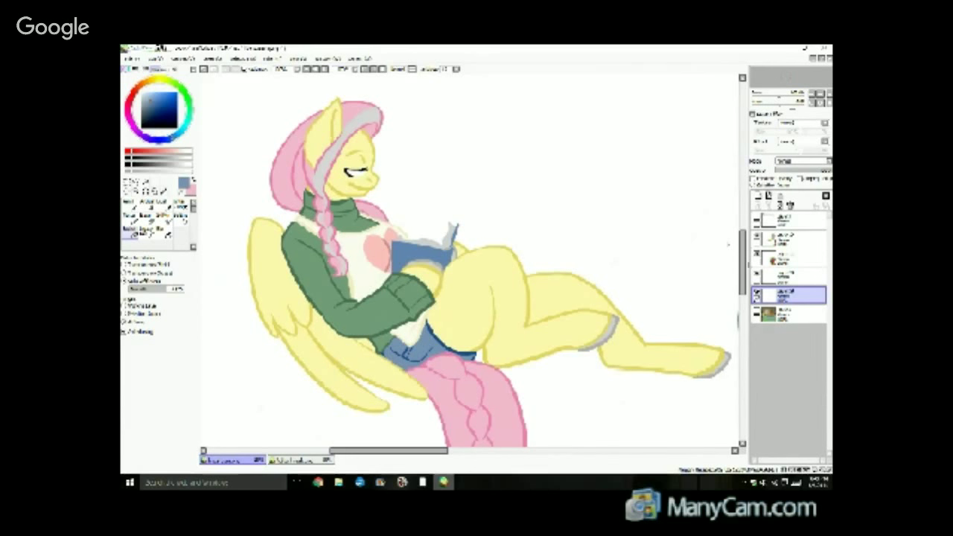
{"action": "scroll", "coordinate": [617, 239], "scroll_direction": "down", "scroll_amount": 2}
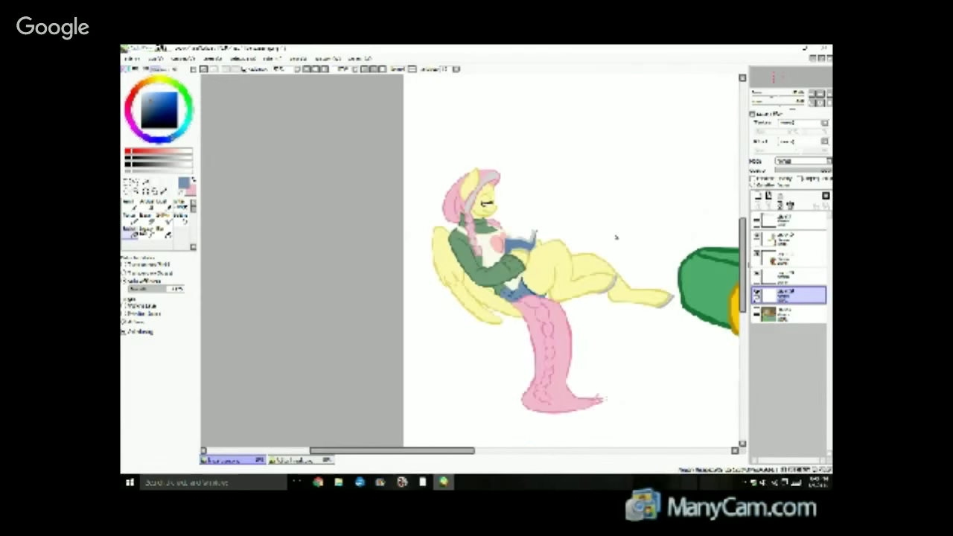
{"action": "left_click_drag", "start_coordinate": [423, 454], "coordinate": [495, 452]}
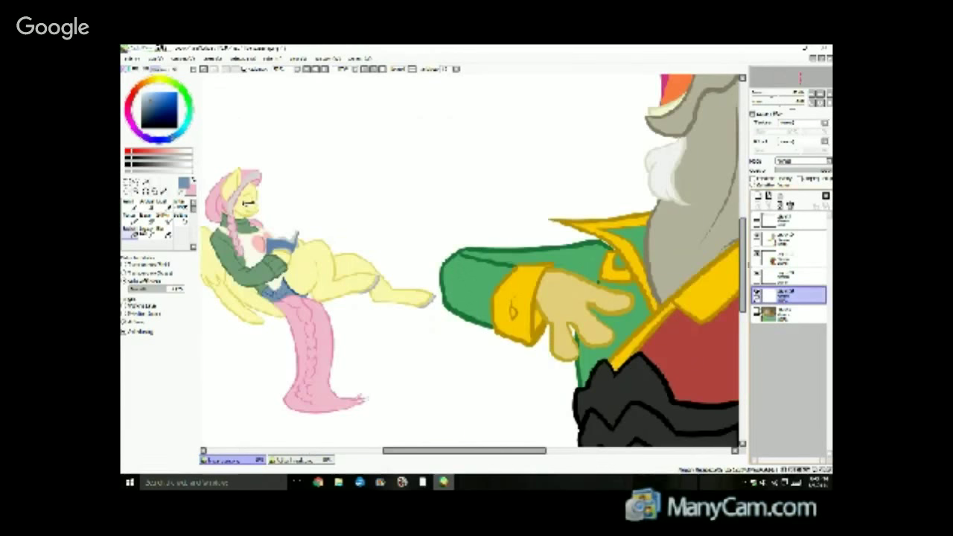
{"action": "left_click", "coordinate": [756, 311]}
{"action": "scroll", "coordinate": [331, 264], "scroll_direction": "down", "scroll_amount": 2}
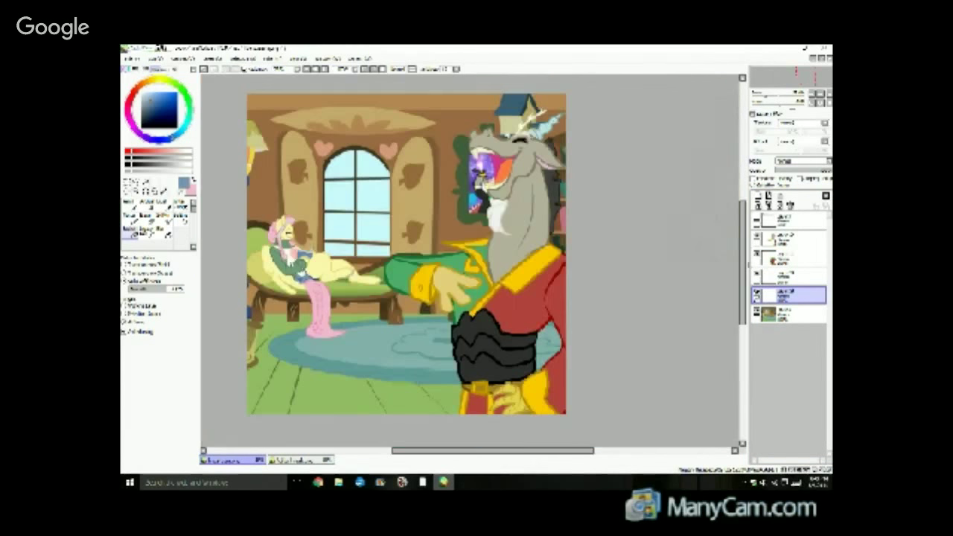
{"action": "key", "text": "ctrl+plus"}
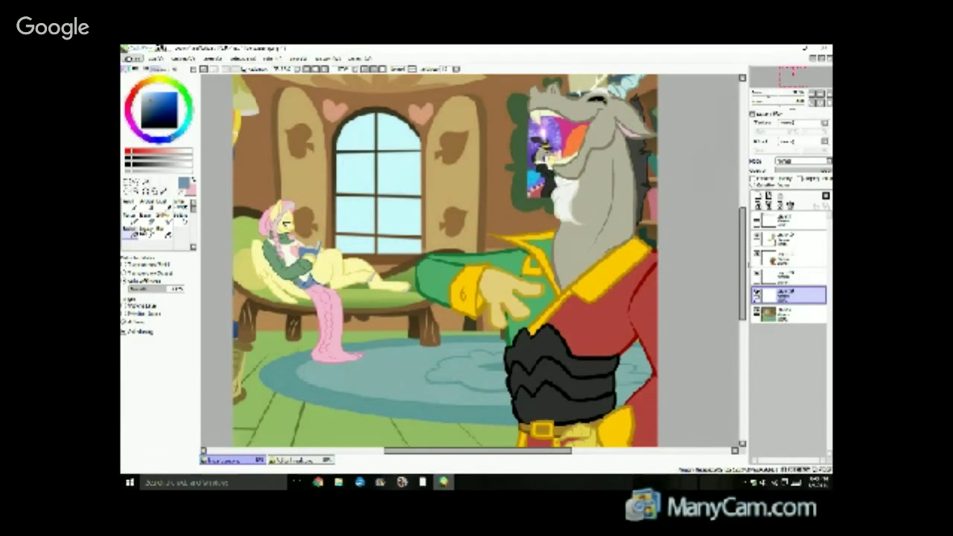
Open the teal pony eye picture from the subfolder of the reference artwork folder.
{"action": "left_click", "coordinate": [132, 57]}
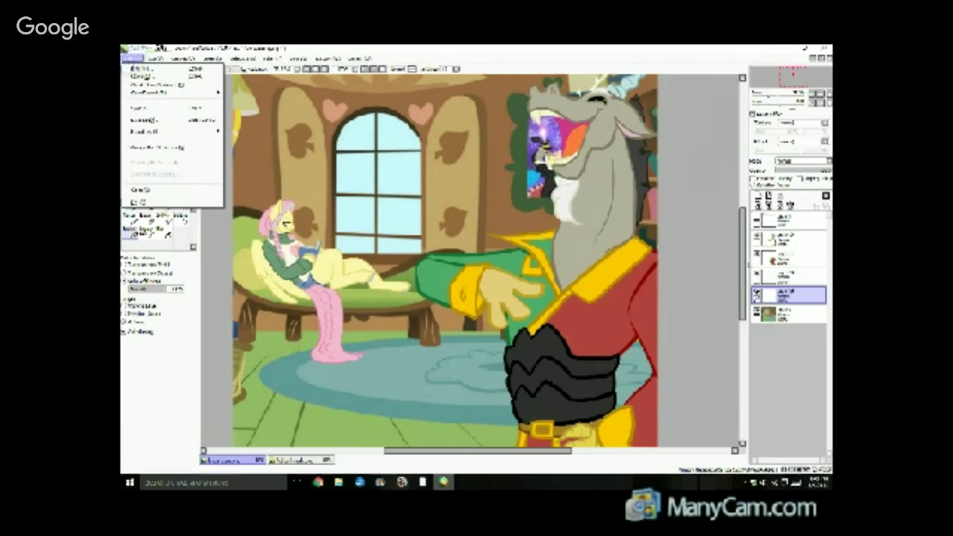
{"action": "left_click", "coordinate": [142, 76]}
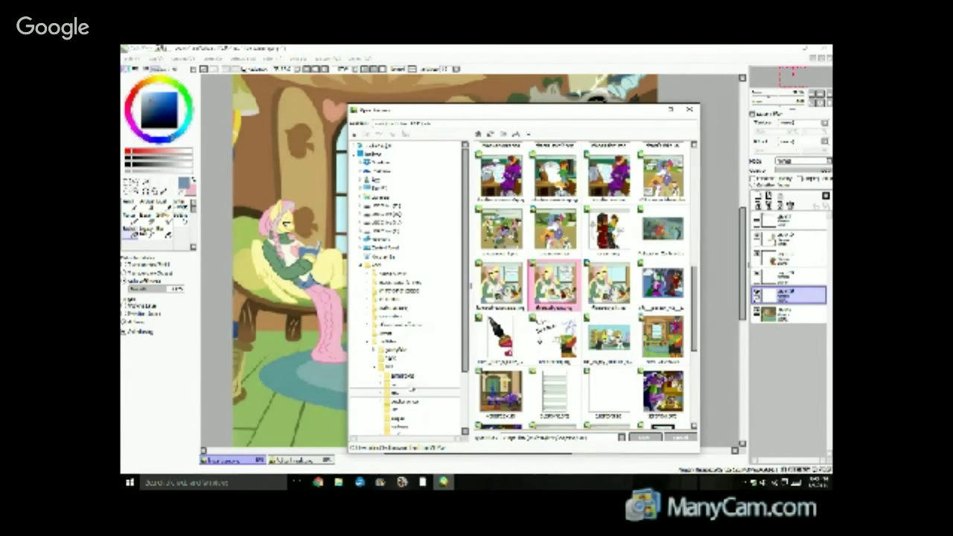
{"action": "scroll", "coordinate": [410, 391], "scroll_direction": "down", "scroll_amount": 1}
{"action": "left_click", "coordinate": [409, 407]}
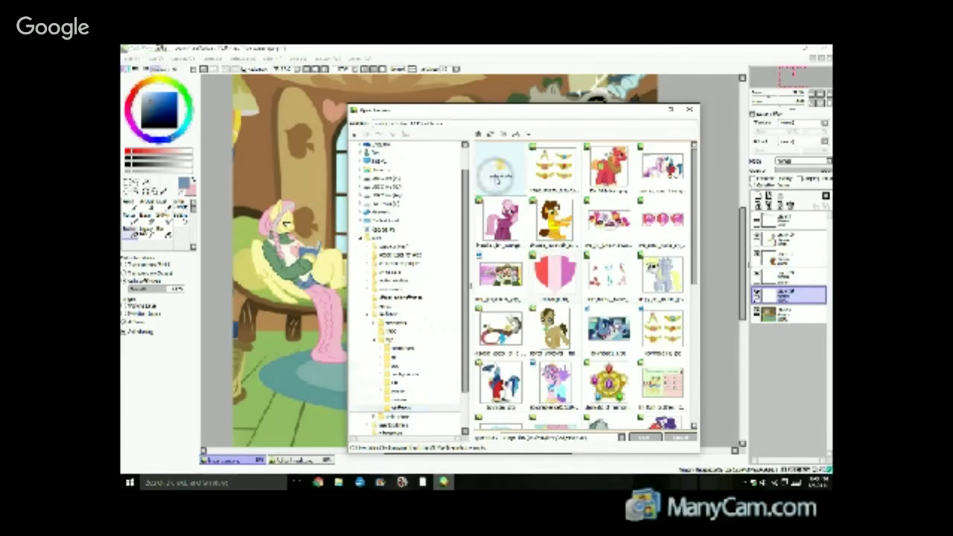
{"action": "double_click", "coordinate": [497, 177]}
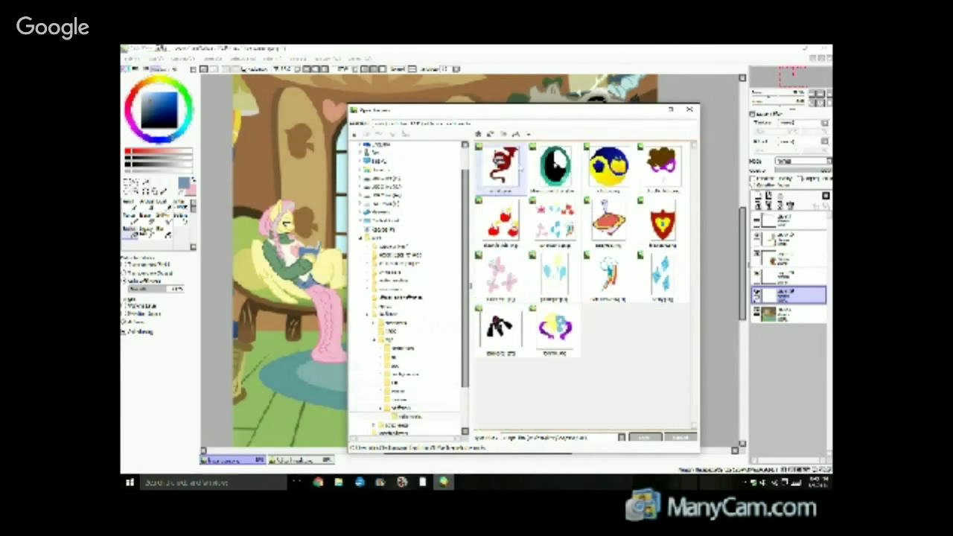
{"action": "left_click", "coordinate": [645, 437]}
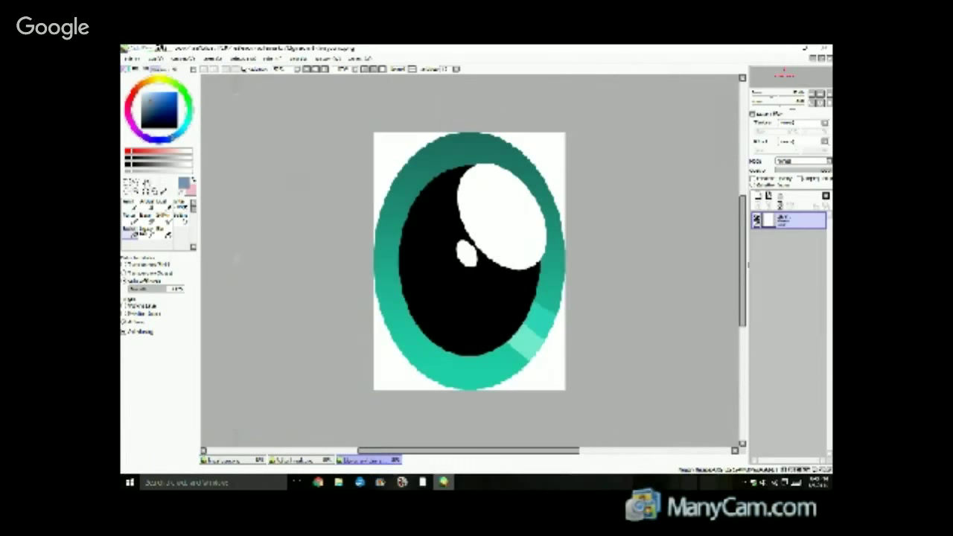
Copy the entire eye picture and paste it into the drawing of the room scene.
{"action": "left_click", "coordinate": [127, 182]}
{"action": "key", "text": "ctrl+a"}
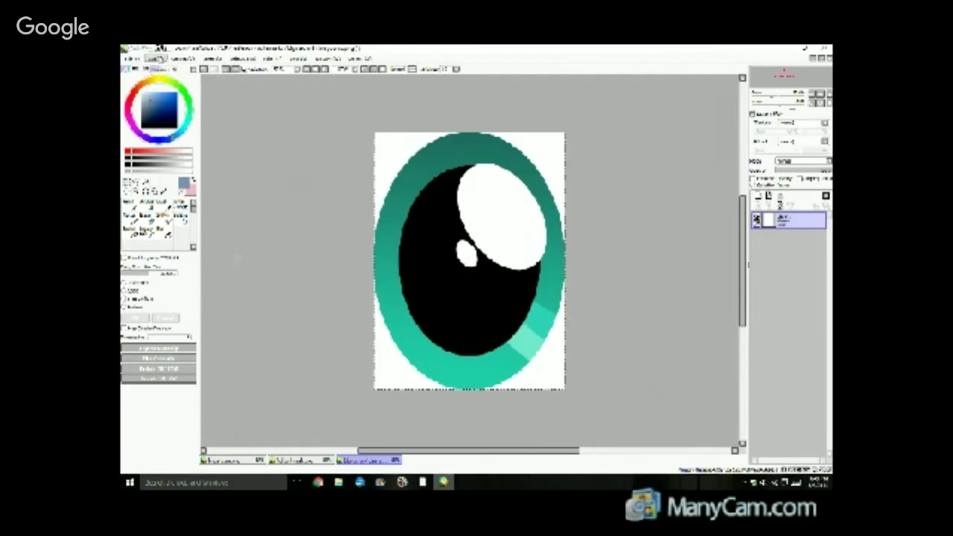
{"action": "left_click", "coordinate": [155, 58]}
{"action": "left_click", "coordinate": [170, 97]}
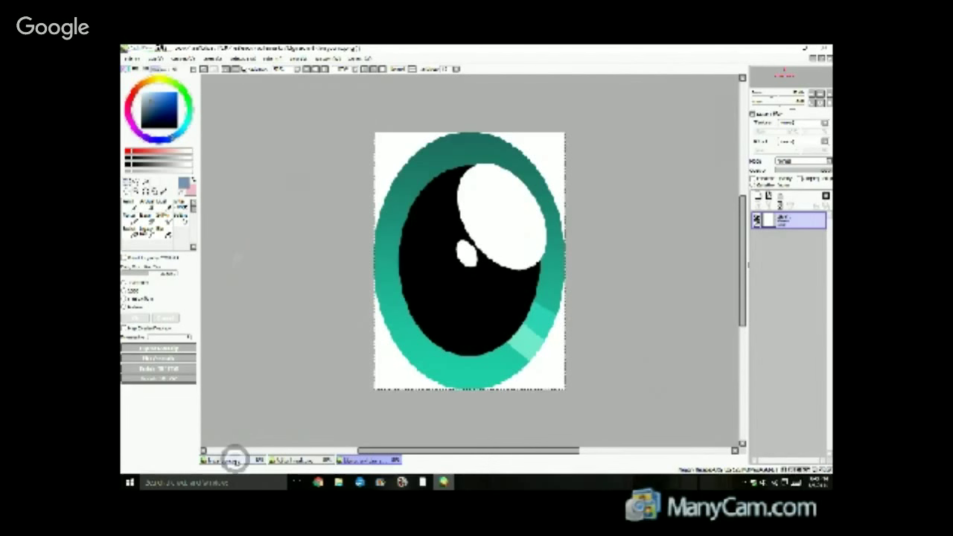
{"action": "left_click", "coordinate": [234, 460]}
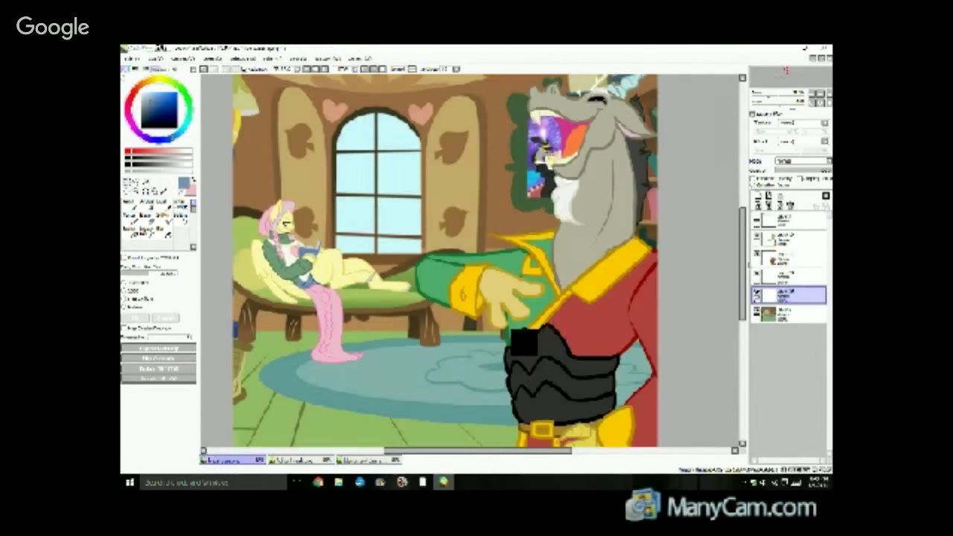
{"action": "left_click", "coordinate": [155, 58]}
{"action": "left_click", "coordinate": [176, 108]}
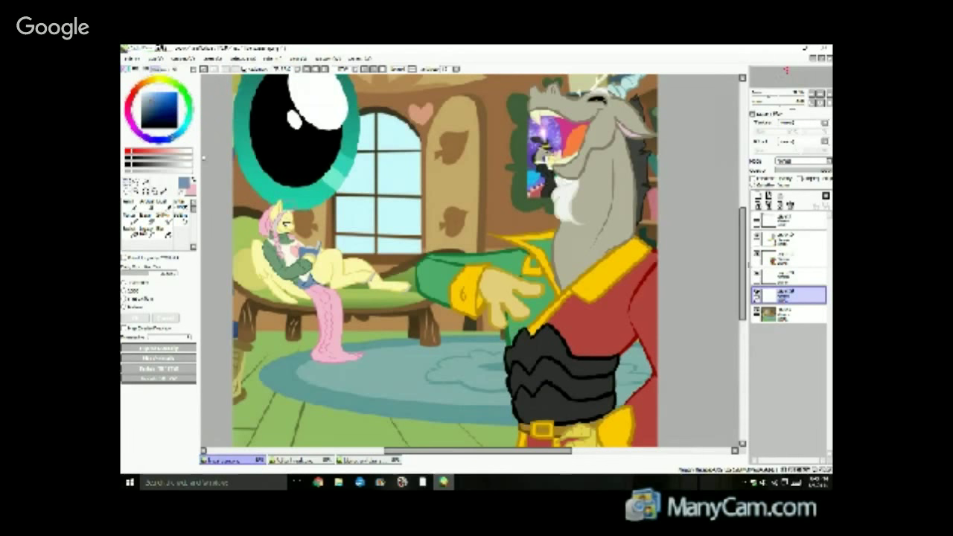
Transform the pasted eye, shrinking it to about the size of the pony's head and moving it over the face.
{"action": "left_click", "coordinate": [145, 281]}
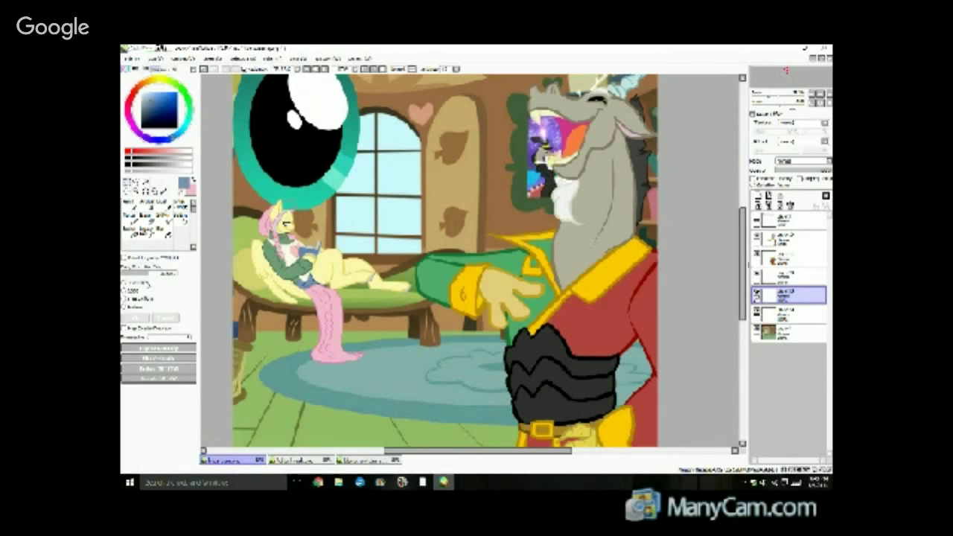
{"action": "left_click", "coordinate": [146, 283]}
{"action": "scroll", "coordinate": [301, 144], "scroll_direction": "up", "scroll_amount": 3}
{"action": "left_click_drag", "start_coordinate": [313, 163], "coordinate": [371, 250]}
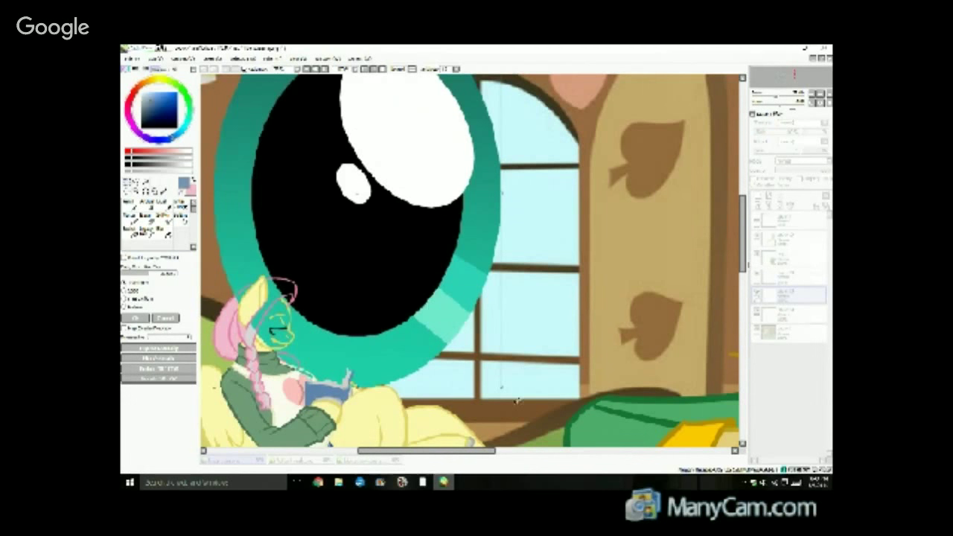
{"action": "left_click_drag", "start_coordinate": [499, 386], "coordinate": [235, 157]}
{"action": "left_click_drag", "start_coordinate": [253, 91], "coordinate": [298, 360]}
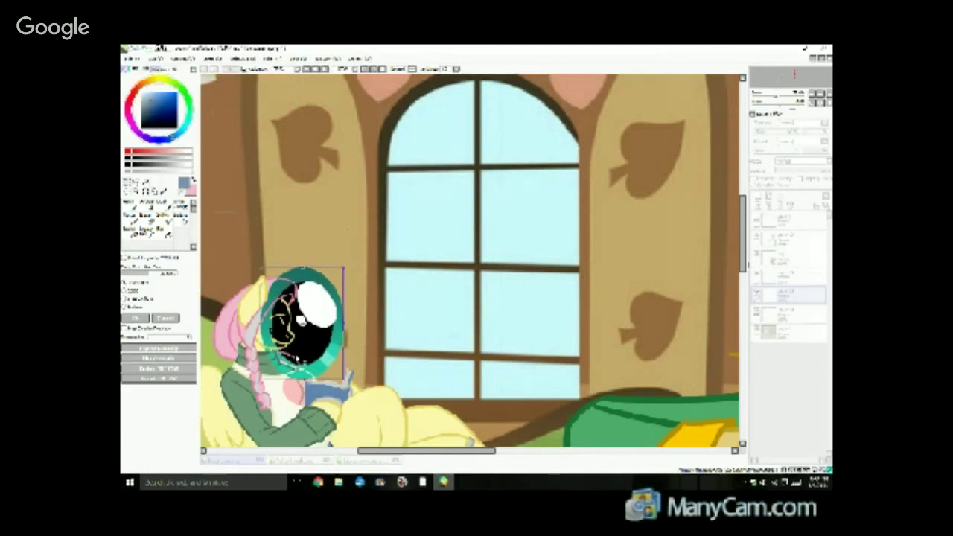
Shrink the pasted eye further to fit the pony's half-closed eye, place it there and apply the transformation.
{"action": "scroll", "coordinate": [305, 361], "scroll_direction": "up", "scroll_amount": 2}
{"action": "scroll", "coordinate": [328, 379], "scroll_direction": "up", "scroll_amount": 3}
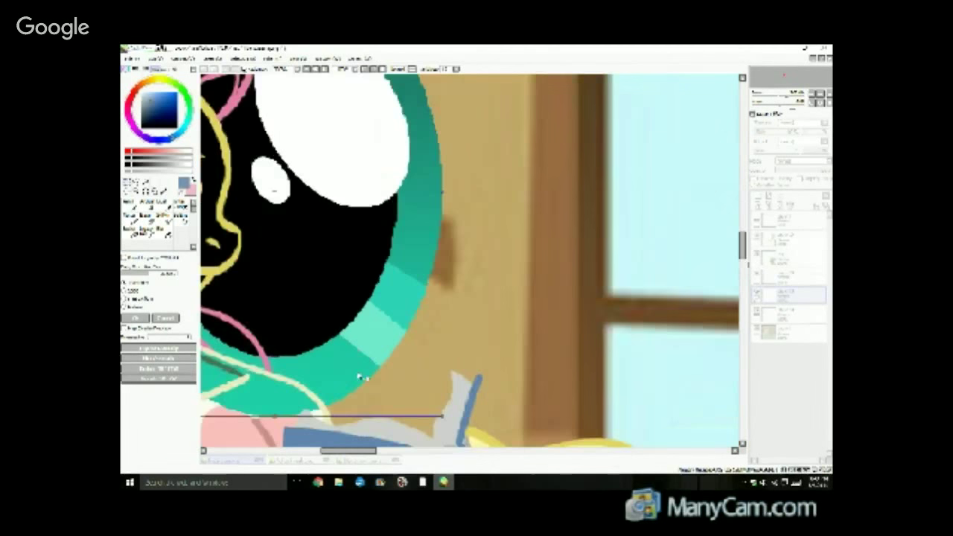
{"action": "scroll", "coordinate": [359, 378], "scroll_direction": "down", "scroll_amount": 1}
{"action": "left_click_drag", "start_coordinate": [414, 402], "coordinate": [232, 262]}
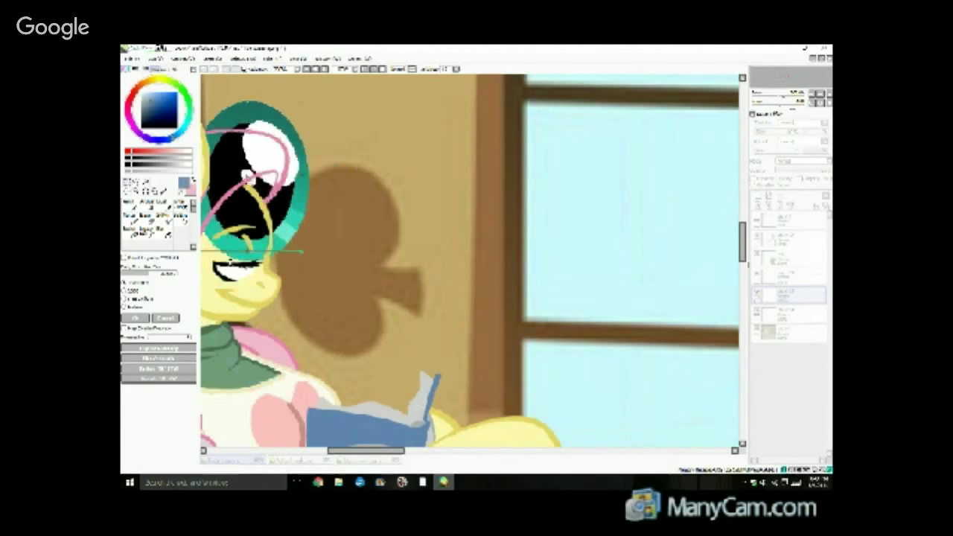
{"action": "left_click_drag", "start_coordinate": [302, 251], "coordinate": [265, 258]}
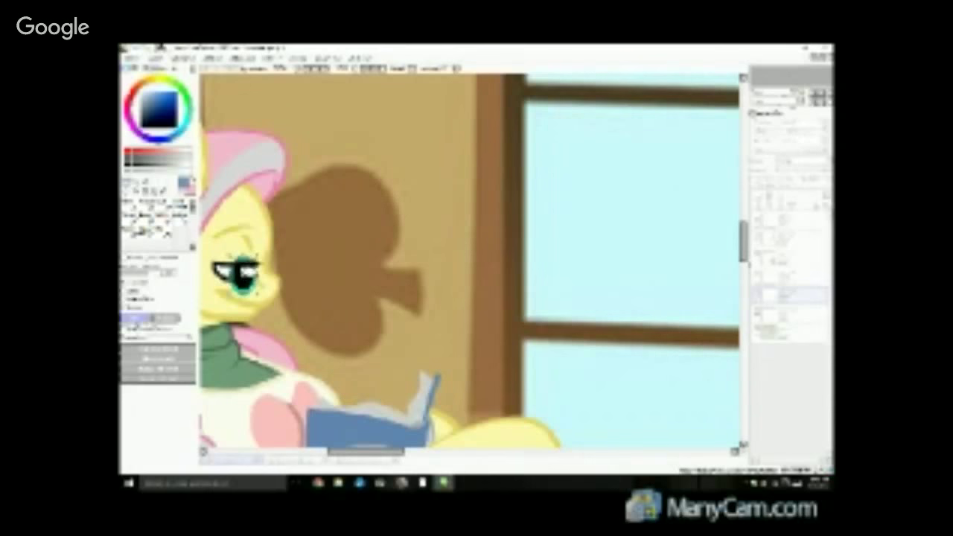
{"action": "left_click", "coordinate": [136, 319]}
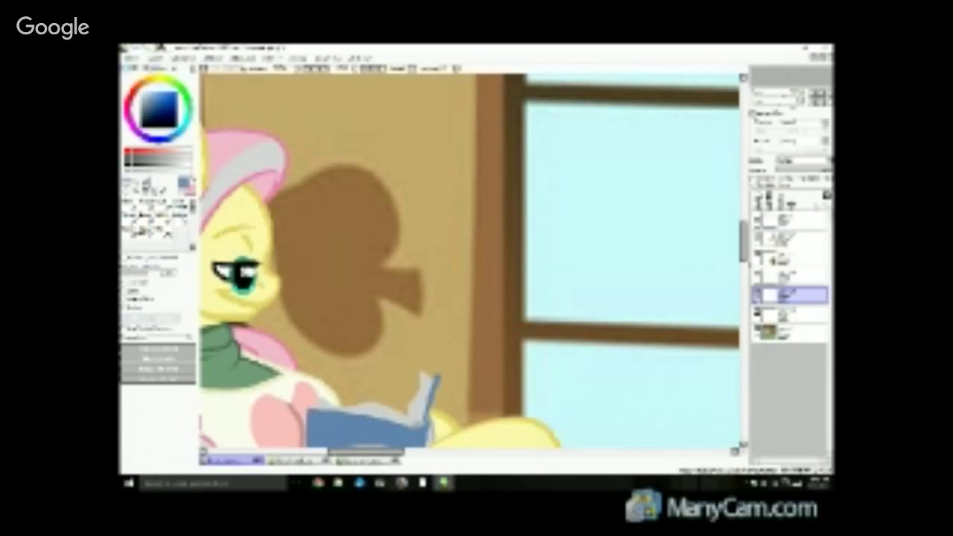
Select the pony's face area from the layer below and cut the part of the pasted eye that overlaps it.
{"action": "left_click", "coordinate": [145, 183]}
{"action": "left_click", "coordinate": [804, 316]}
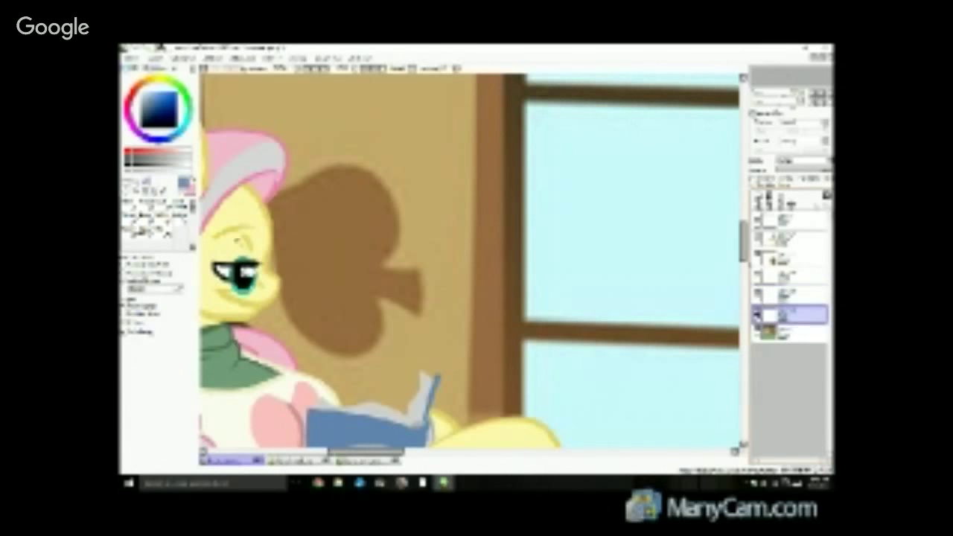
{"action": "left_click", "coordinate": [237, 242]}
{"action": "left_click", "coordinate": [790, 295]}
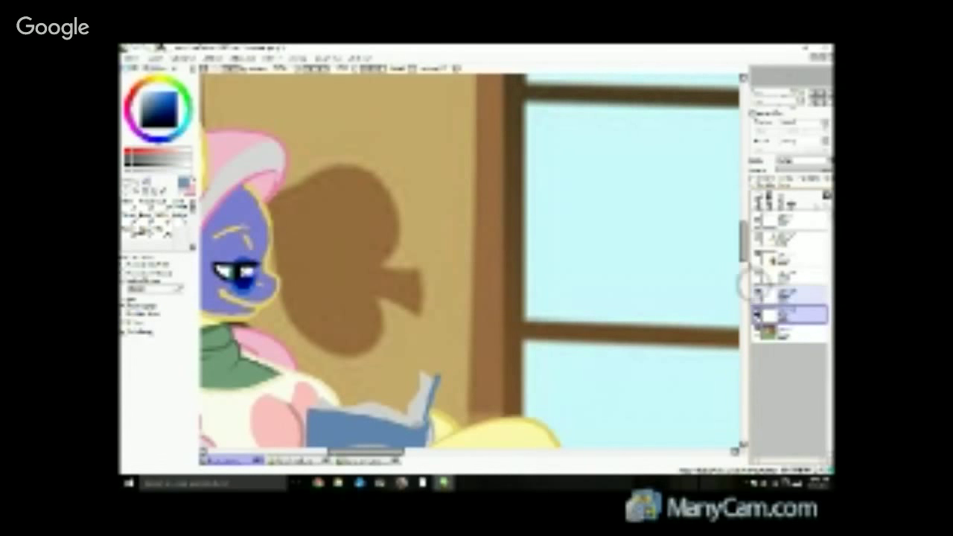
{"action": "left_click", "coordinate": [155, 57]}
{"action": "left_click", "coordinate": [160, 88]}
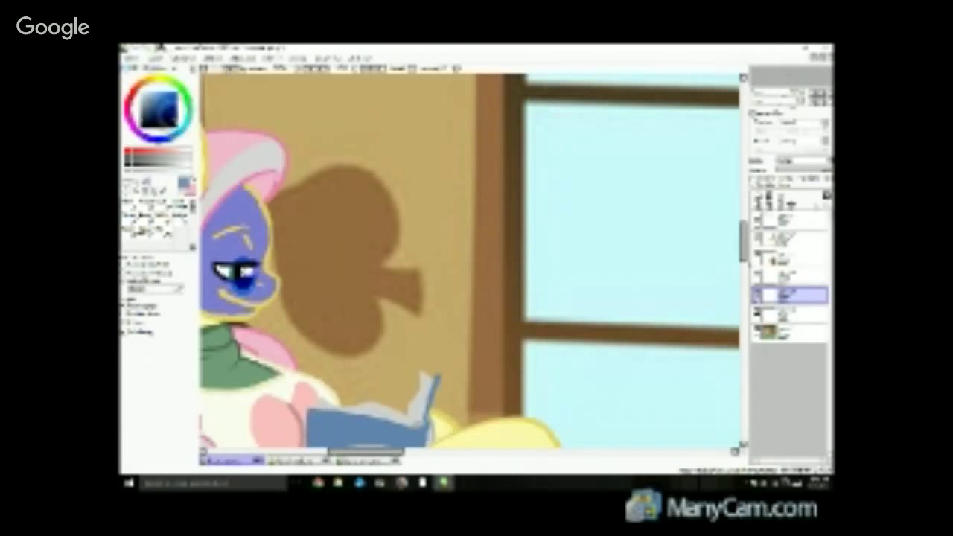
Save the room scene drawing as a PNG image in the folder of finished pictures, accepting the default PNG options.
{"action": "scroll", "coordinate": [387, 289], "scroll_direction": "down", "scroll_amount": 3}
{"action": "scroll", "coordinate": [385, 290], "scroll_direction": "down", "scroll_amount": 2}
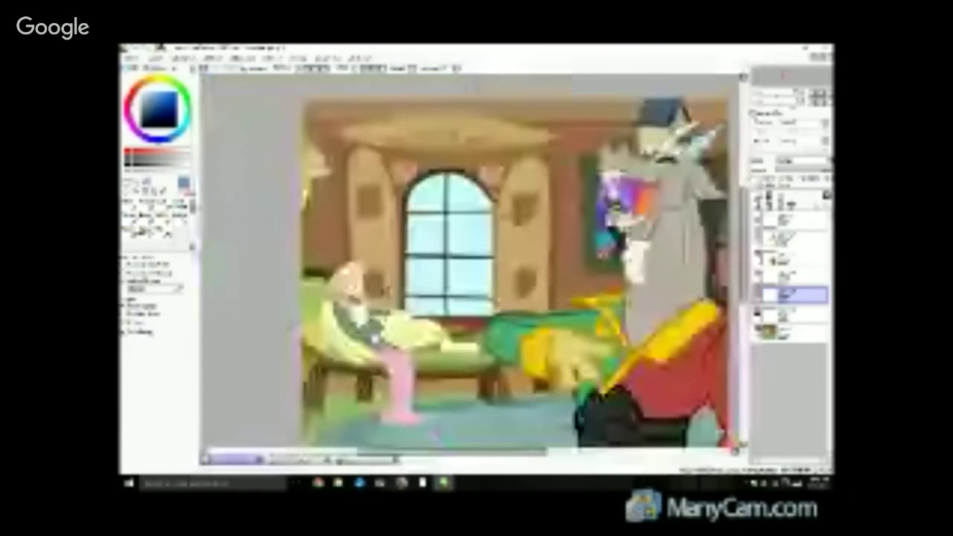
{"action": "scroll", "coordinate": [495, 288], "scroll_direction": "down", "scroll_amount": 2}
{"action": "scroll", "coordinate": [495, 287], "scroll_direction": "up", "scroll_amount": 1}
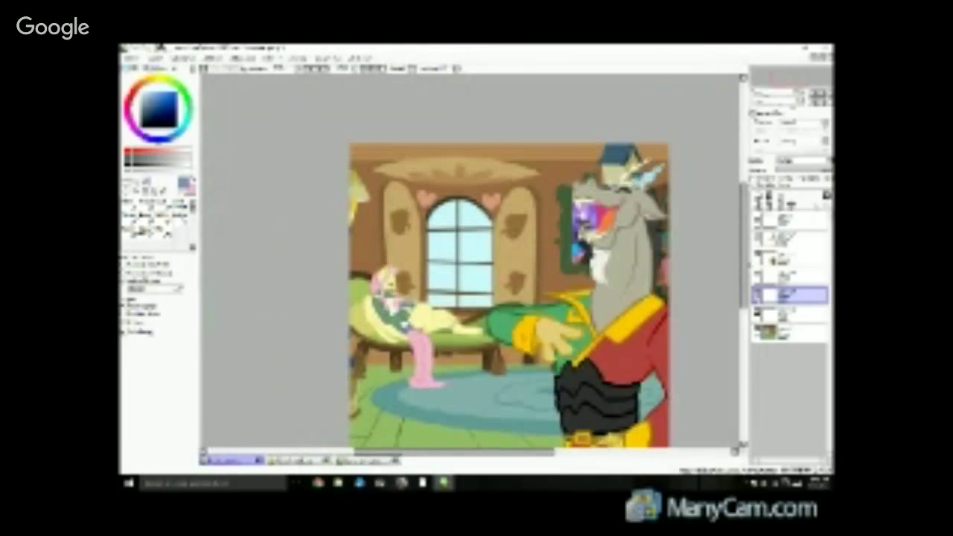
{"action": "scroll", "coordinate": [516, 277], "scroll_direction": "up", "scroll_amount": 1}
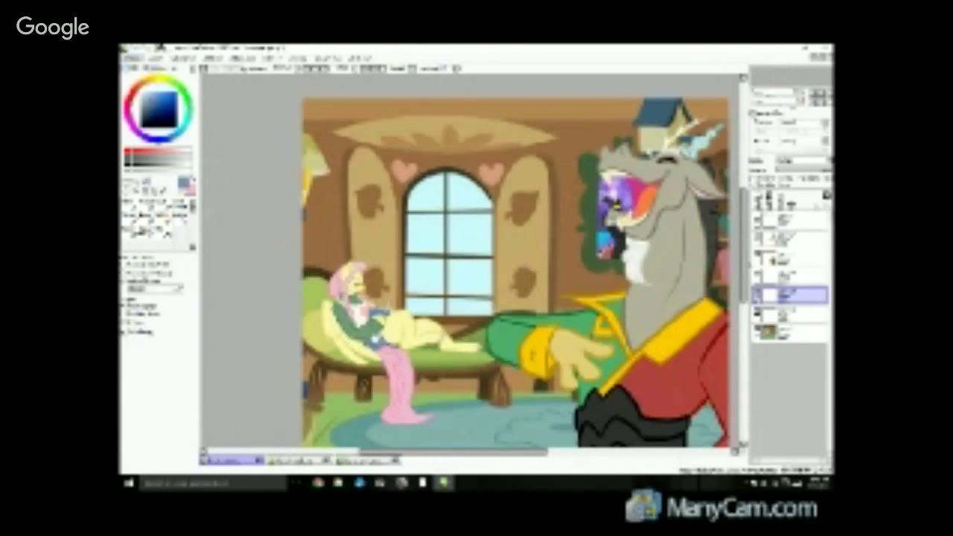
{"action": "left_click", "coordinate": [131, 58]}
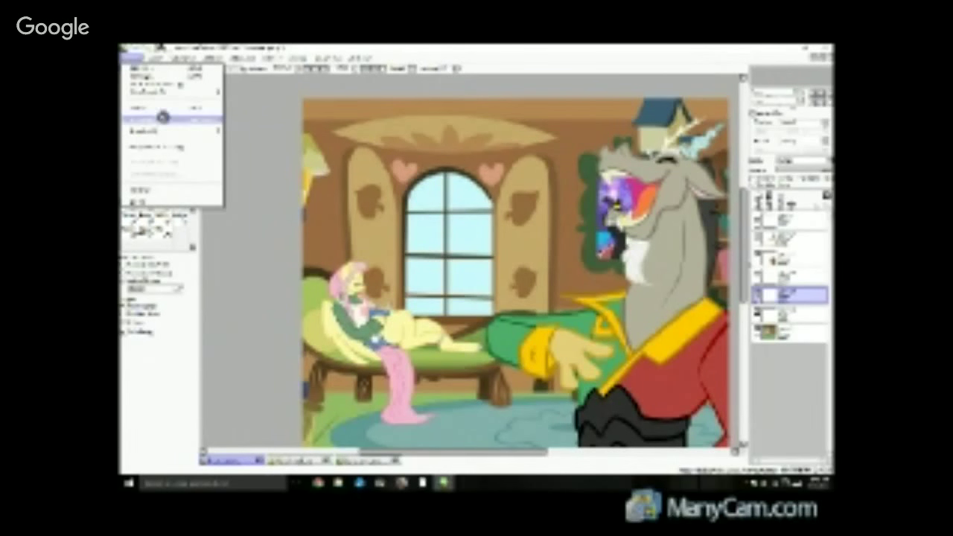
{"action": "left_click", "coordinate": [165, 119]}
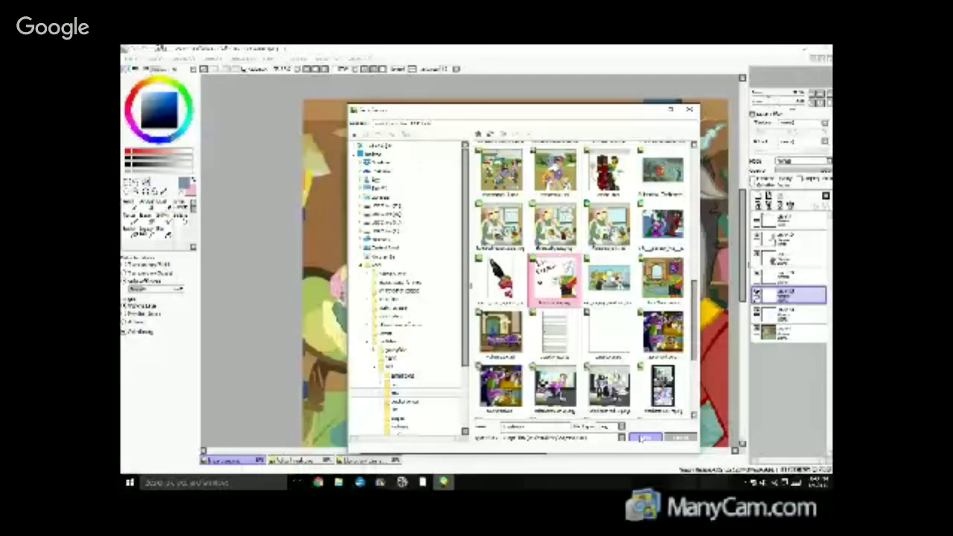
{"action": "left_click", "coordinate": [644, 437]}
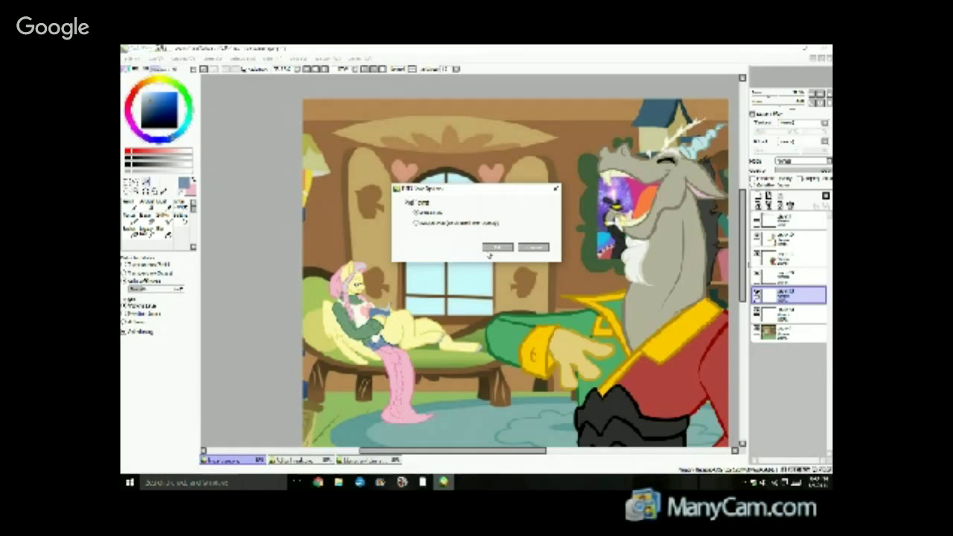
{"action": "left_click", "coordinate": [496, 247]}
Switch to the browser's YouTube live stream page, read the viewers' chat messages and return to the drawing.
{"action": "mouse_move", "coordinate": [318, 482]}
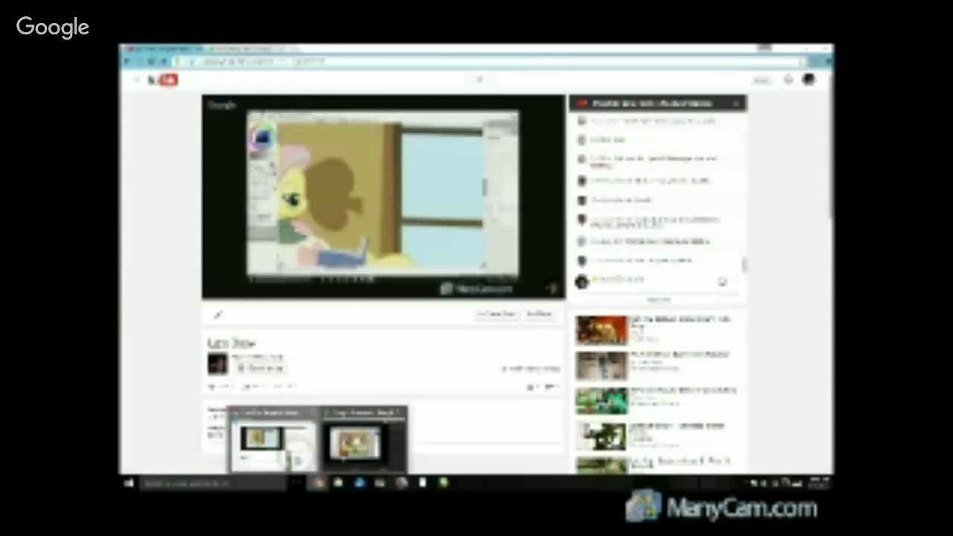
{"action": "left_click", "coordinate": [356, 444]}
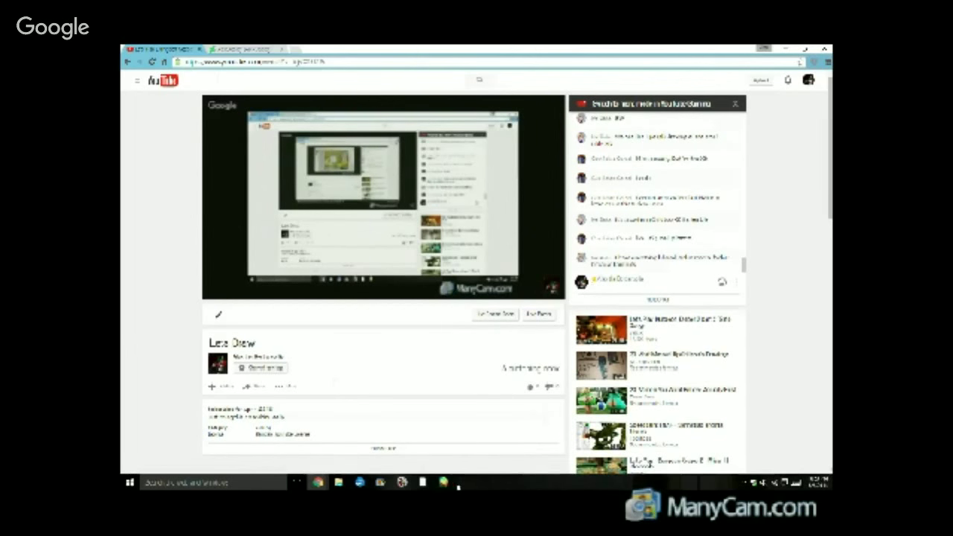
{"action": "mouse_move", "coordinate": [452, 487]}
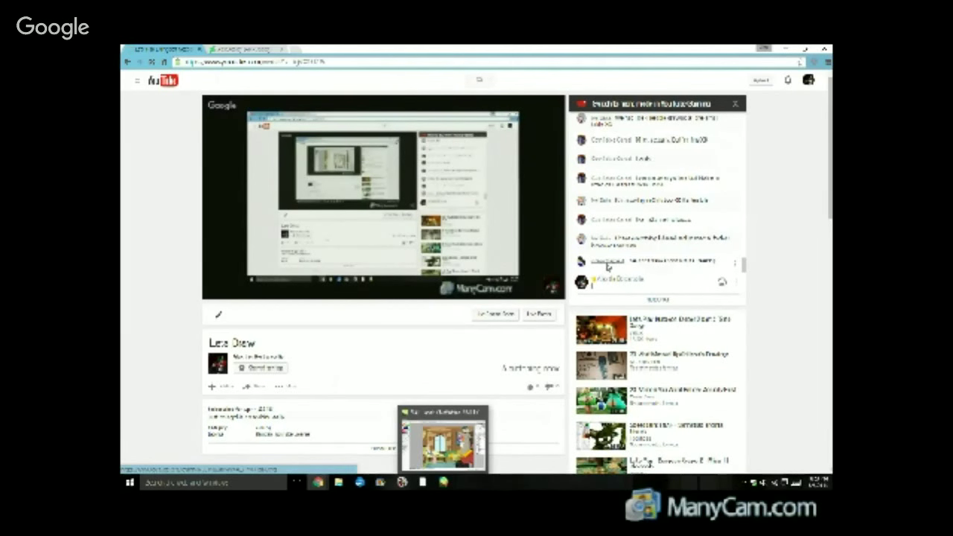
{"action": "mouse_move", "coordinate": [608, 266]}
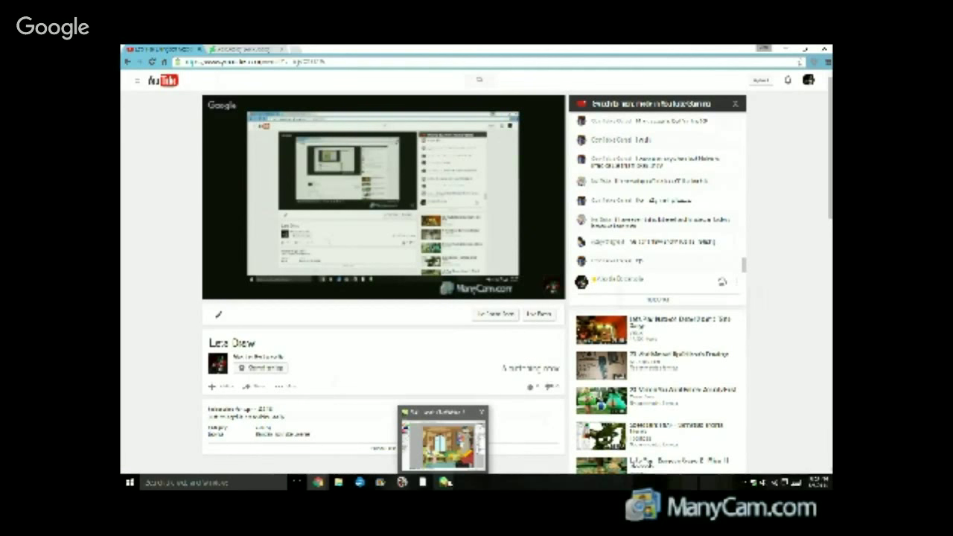
{"action": "left_click", "coordinate": [443, 482]}
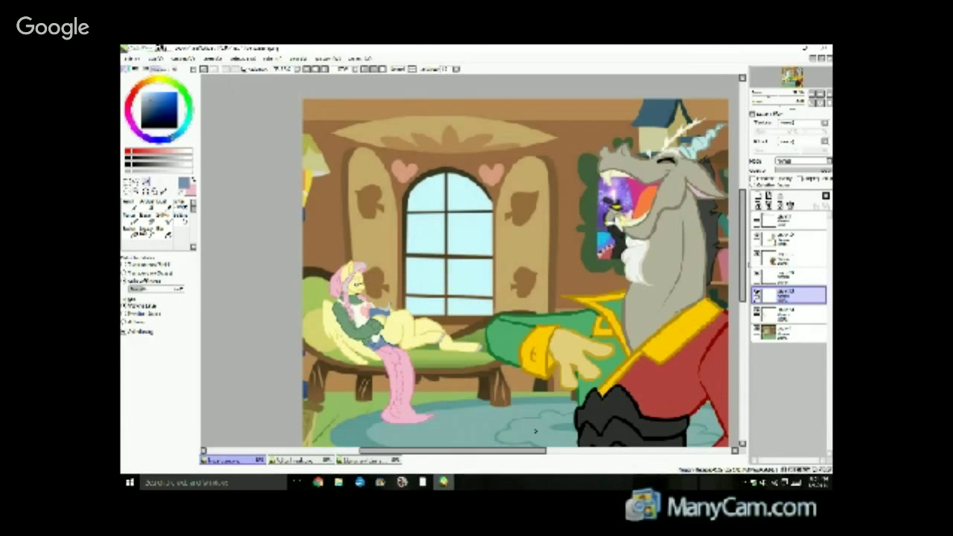
Examine the whole room scene, including the reclining pony and the large laughing character in the foreground.
{"action": "scroll", "coordinate": [536, 431], "scroll_direction": "down", "scroll_amount": 1}
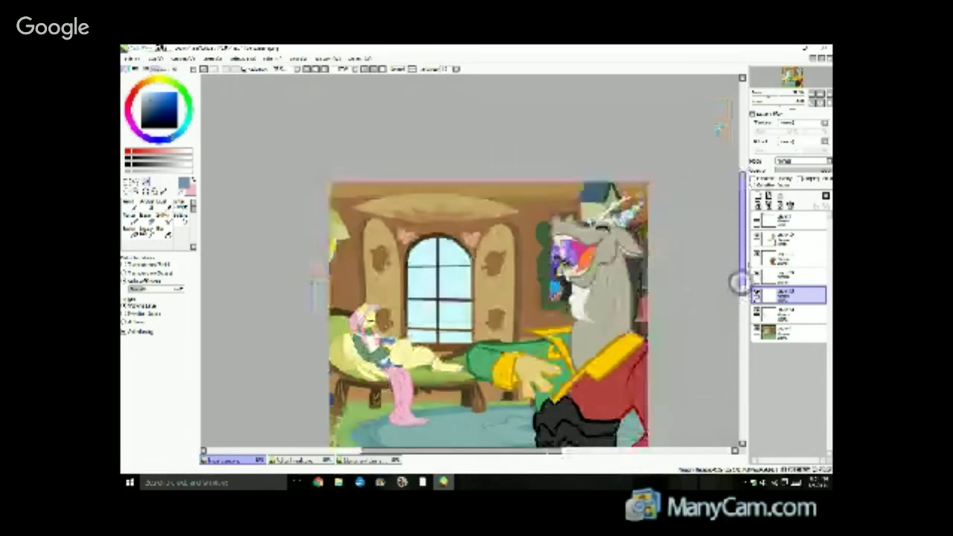
{"action": "left_click_drag", "start_coordinate": [741, 281], "coordinate": [740, 310]}
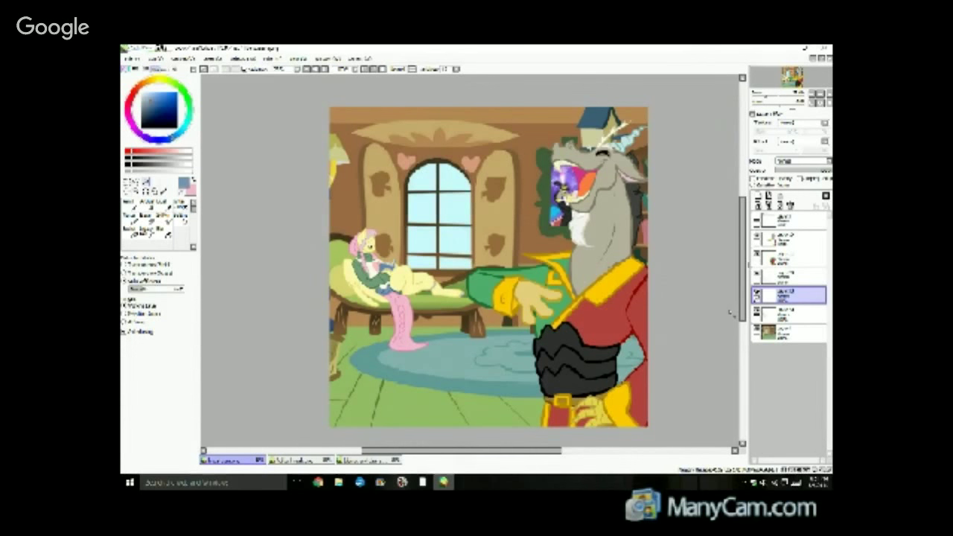
{"action": "scroll", "coordinate": [732, 314], "scroll_direction": "down", "scroll_amount": 1}
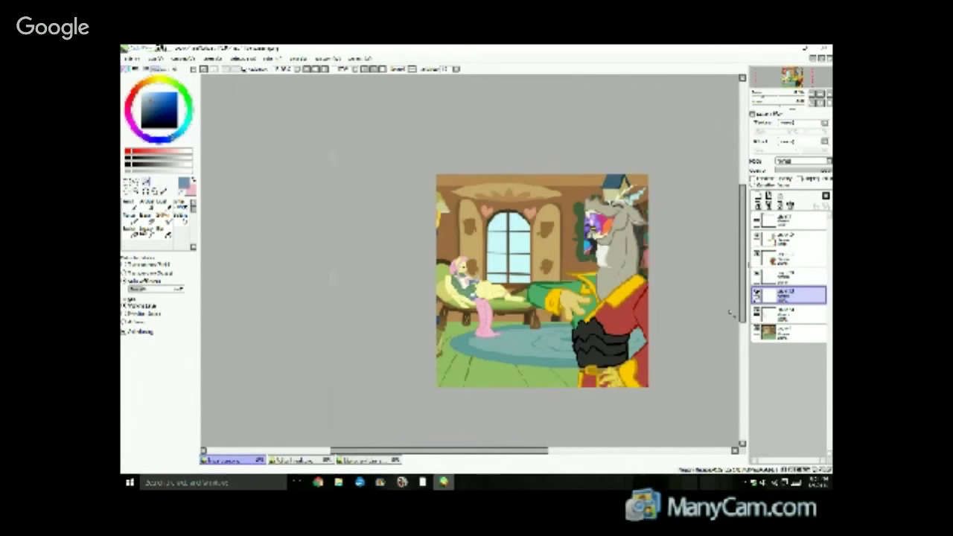
{"action": "scroll", "coordinate": [731, 314], "scroll_direction": "up", "scroll_amount": 1}
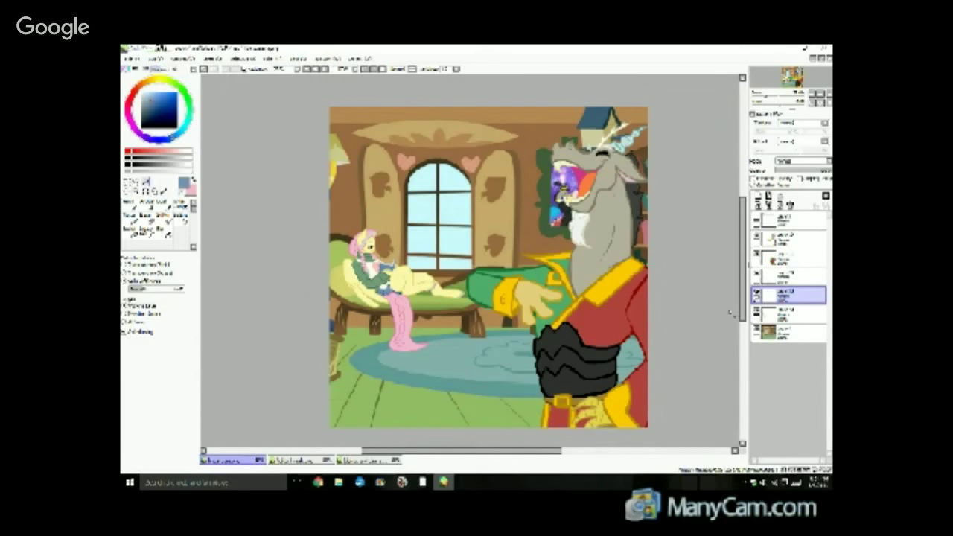
{"action": "scroll", "coordinate": [731, 314], "scroll_direction": "up", "scroll_amount": 2}
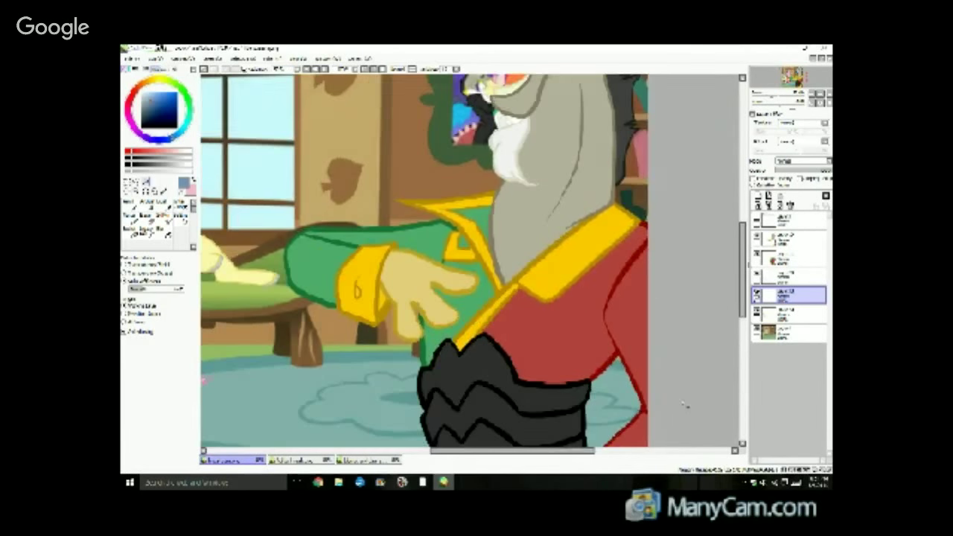
{"action": "scroll", "coordinate": [683, 405], "scroll_direction": "down", "scroll_amount": 2}
{"action": "scroll", "coordinate": [684, 404], "scroll_direction": "up", "scroll_amount": 1}
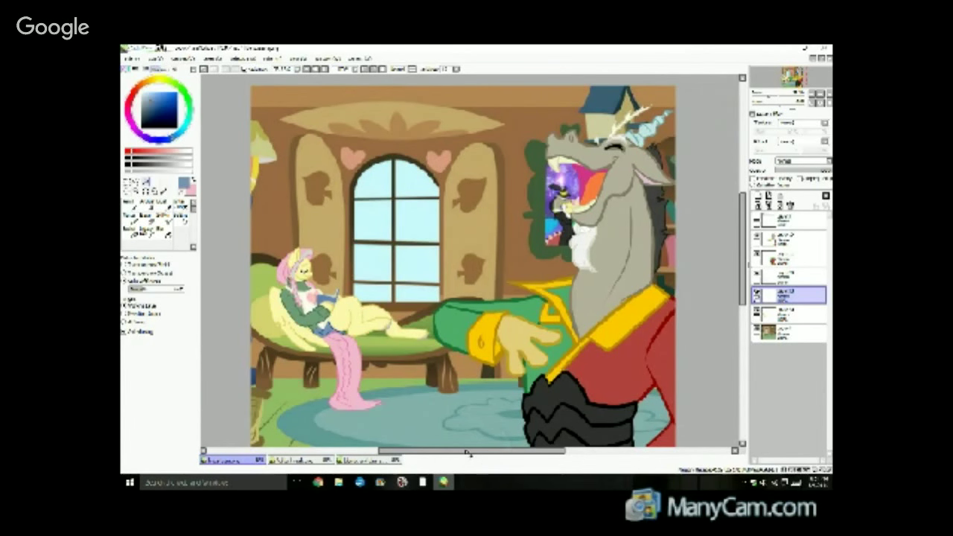
{"action": "left_click", "coordinate": [567, 414]}
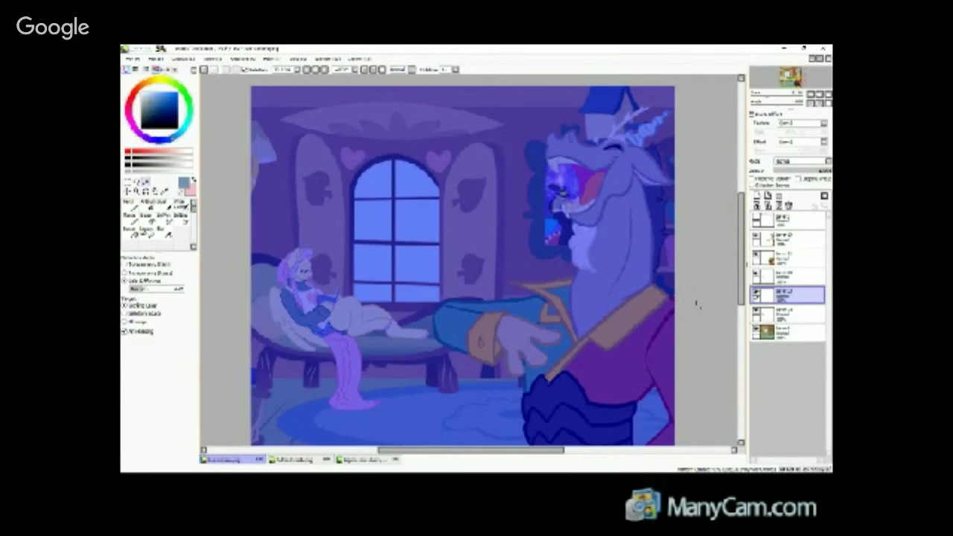
{"action": "scroll", "coordinate": [698, 303], "scroll_direction": "down", "scroll_amount": 2}
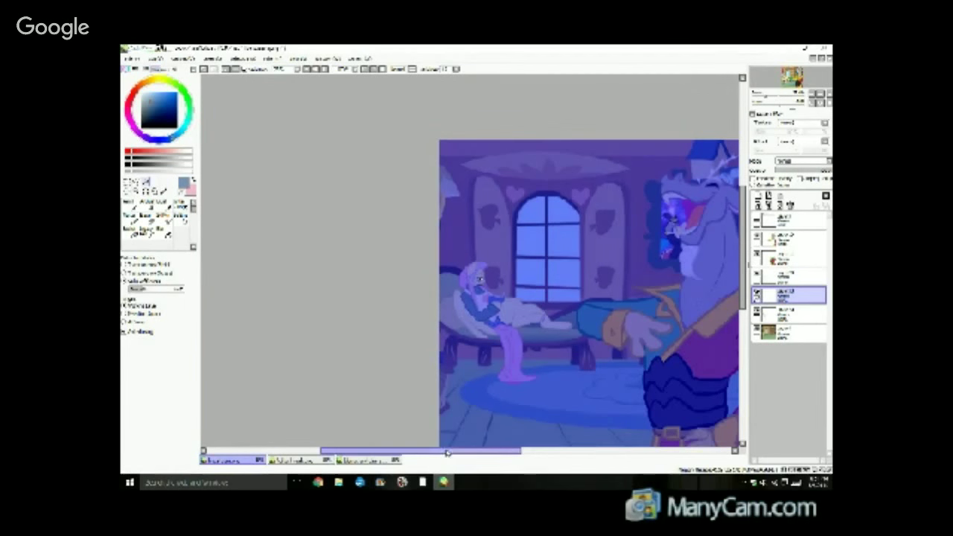
{"action": "left_click_drag", "start_coordinate": [445, 448], "coordinate": [482, 448]}
{"action": "left_click", "coordinate": [586, 385]}
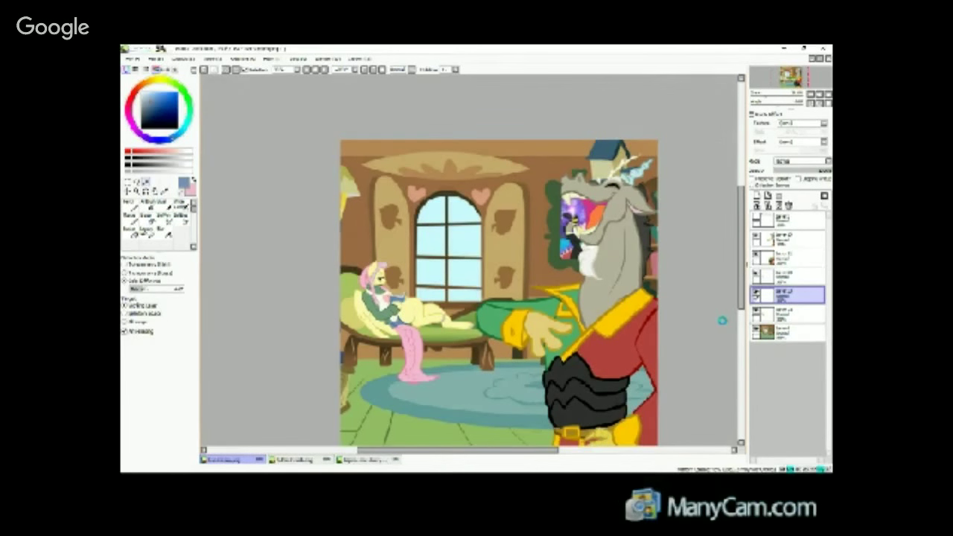
{"action": "scroll", "coordinate": [656, 315], "scroll_direction": "up", "scroll_amount": 1}
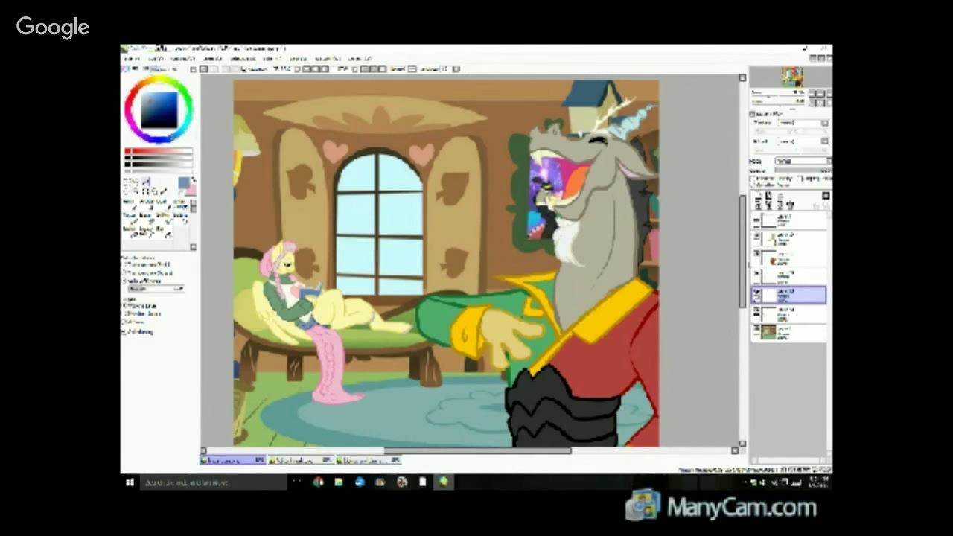
Start saving the room scene as a new file and look through the pictures already in the destination folder.
{"action": "mouse_move", "coordinate": [319, 483]}
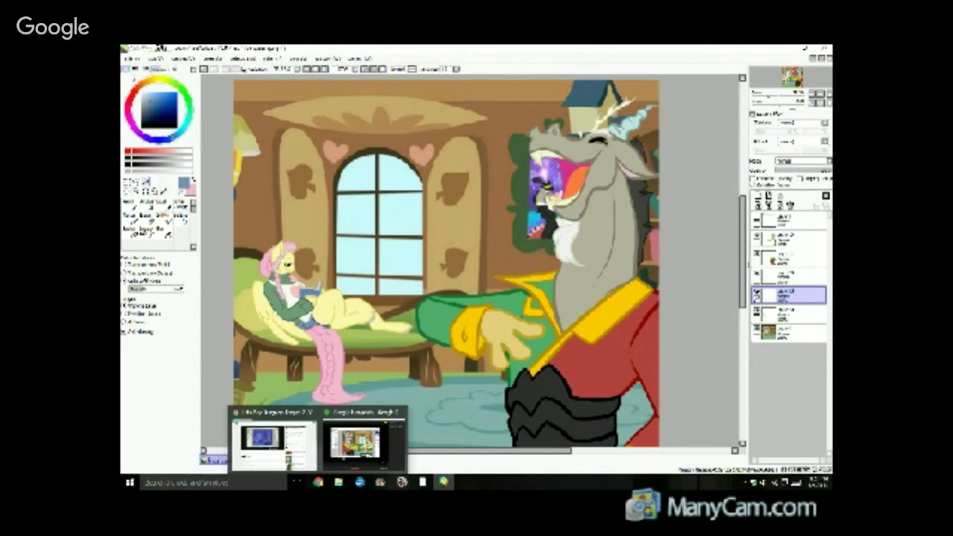
{"action": "left_click", "coordinate": [133, 58]}
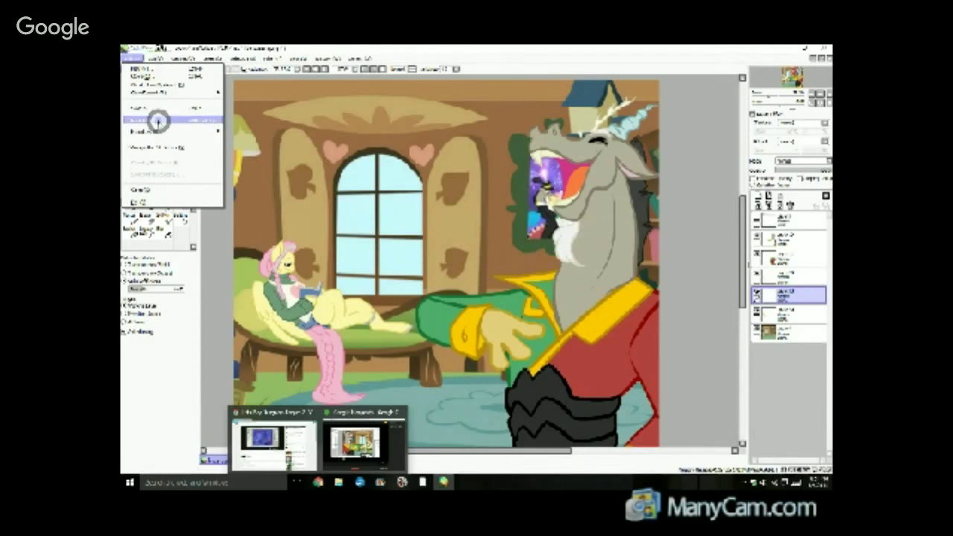
{"action": "left_click", "coordinate": [152, 120]}
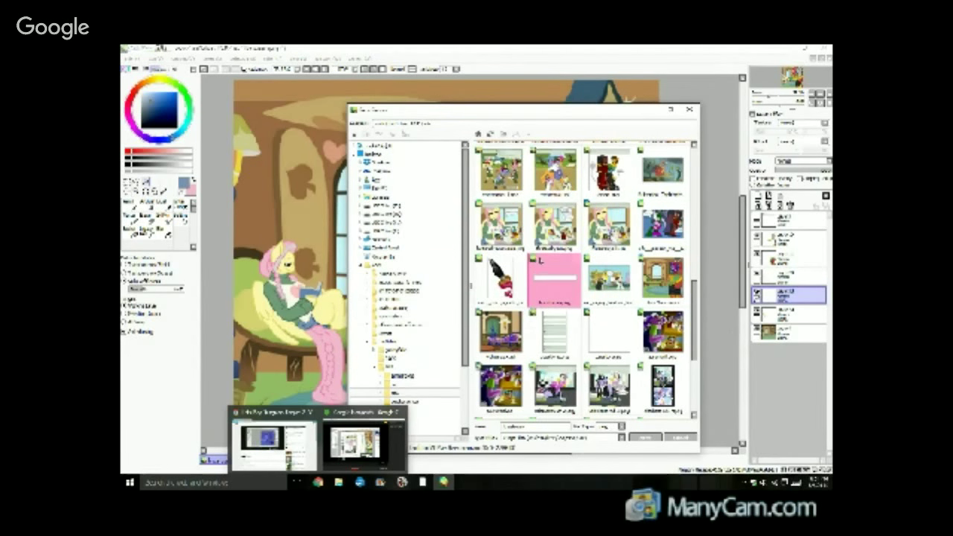
{"action": "scroll", "coordinate": [630, 299], "scroll_direction": "down", "scroll_amount": 5}
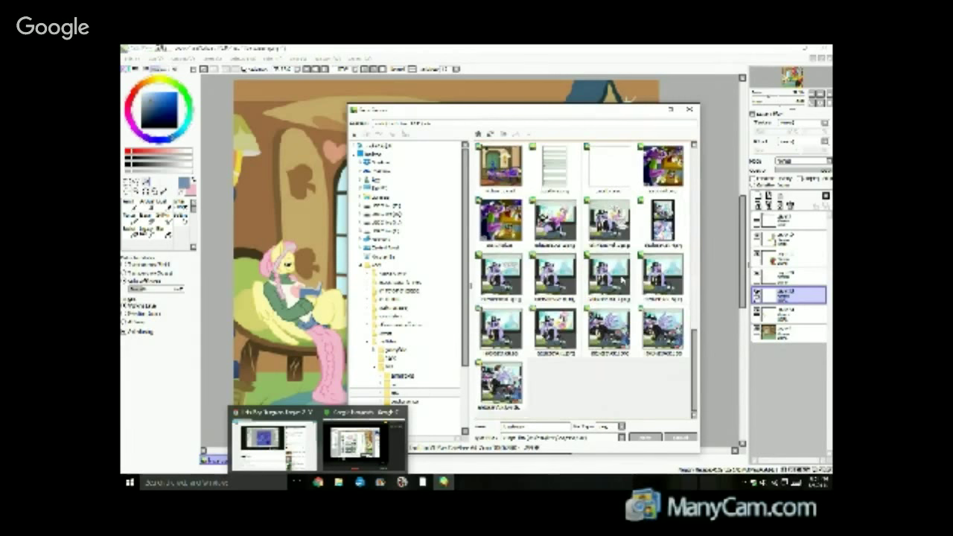
{"action": "scroll", "coordinate": [630, 298], "scroll_direction": "up", "scroll_amount": 5}
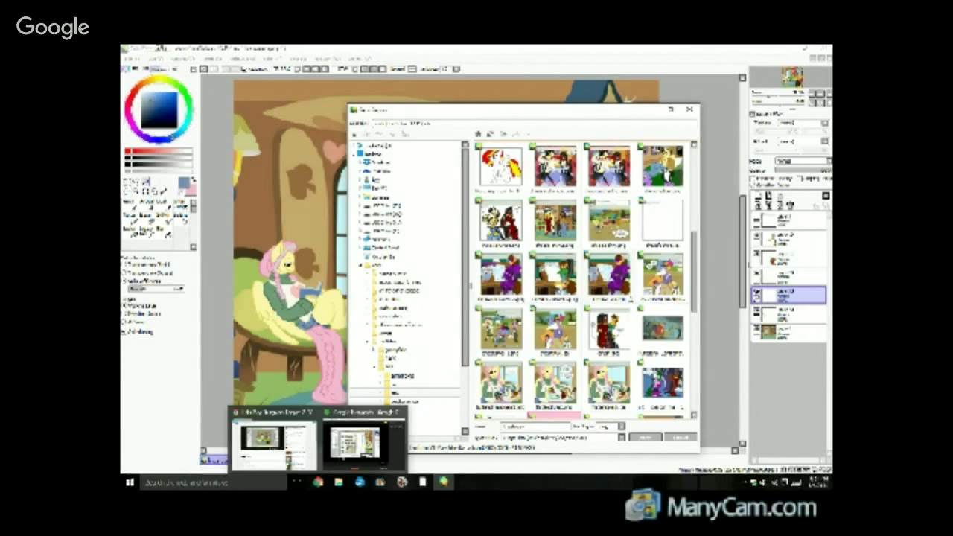
{"action": "scroll", "coordinate": [630, 298], "scroll_direction": "up", "scroll_amount": 4}
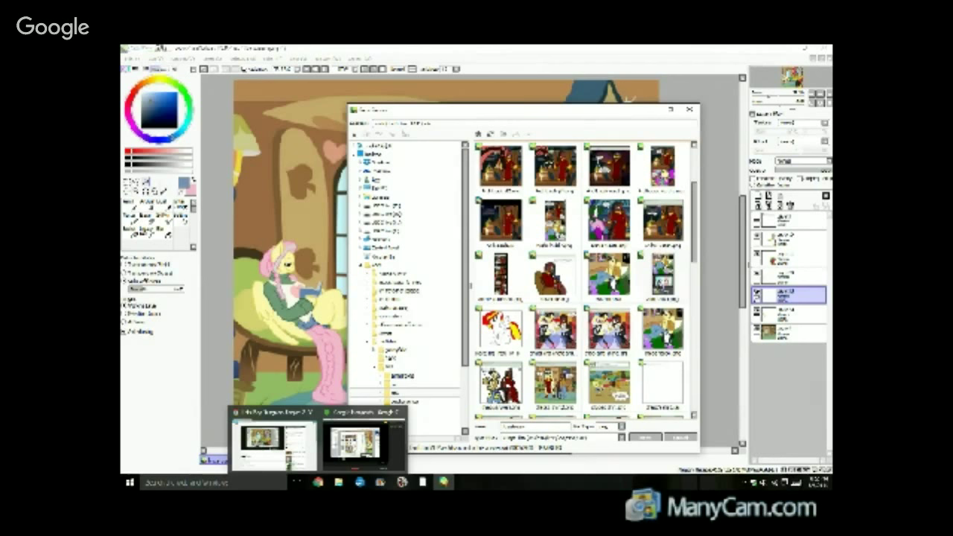
{"action": "scroll", "coordinate": [585, 275], "scroll_direction": "up", "scroll_amount": 2}
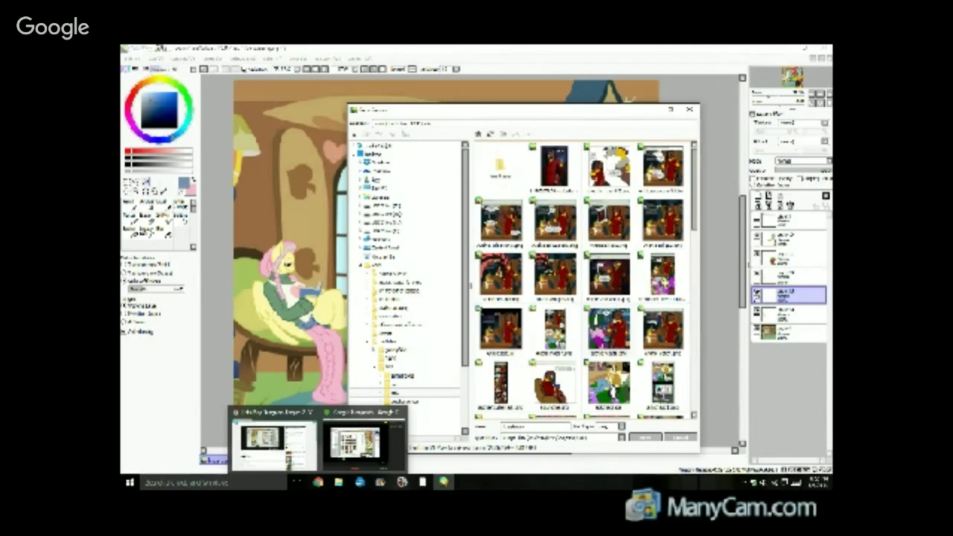
{"action": "scroll", "coordinate": [585, 279], "scroll_direction": "down", "scroll_amount": 3}
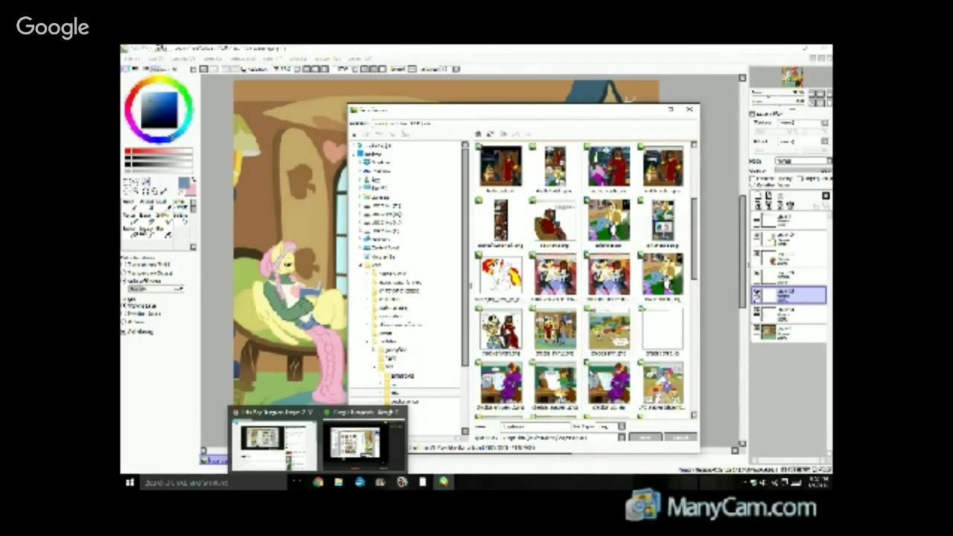
{"action": "scroll", "coordinate": [600, 373], "scroll_direction": "down", "scroll_amount": 5}
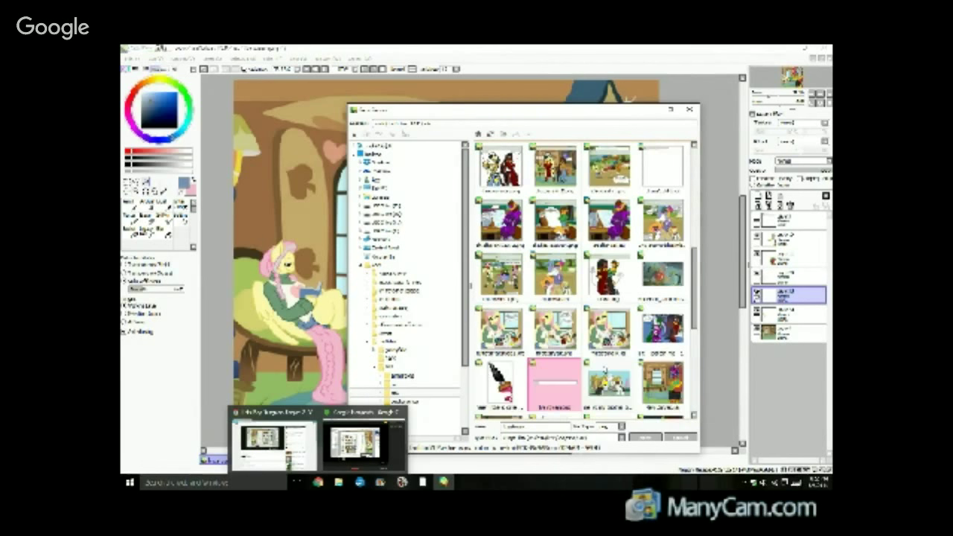
{"action": "scroll", "coordinate": [605, 370], "scroll_direction": "up", "scroll_amount": 3}
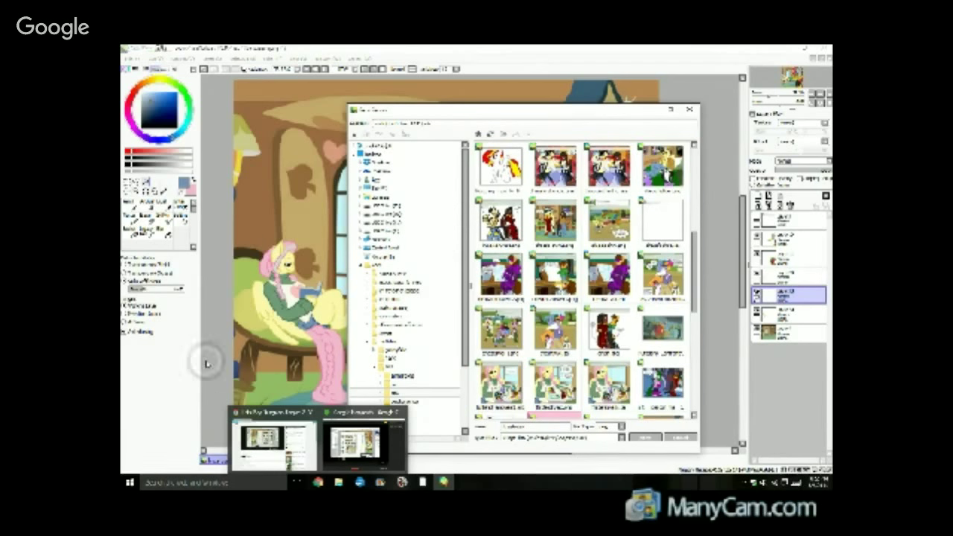
{"action": "scroll", "coordinate": [588, 283], "scroll_direction": "down", "scroll_amount": 3}
{"action": "scroll", "coordinate": [648, 345], "scroll_direction": "down", "scroll_amount": 2}
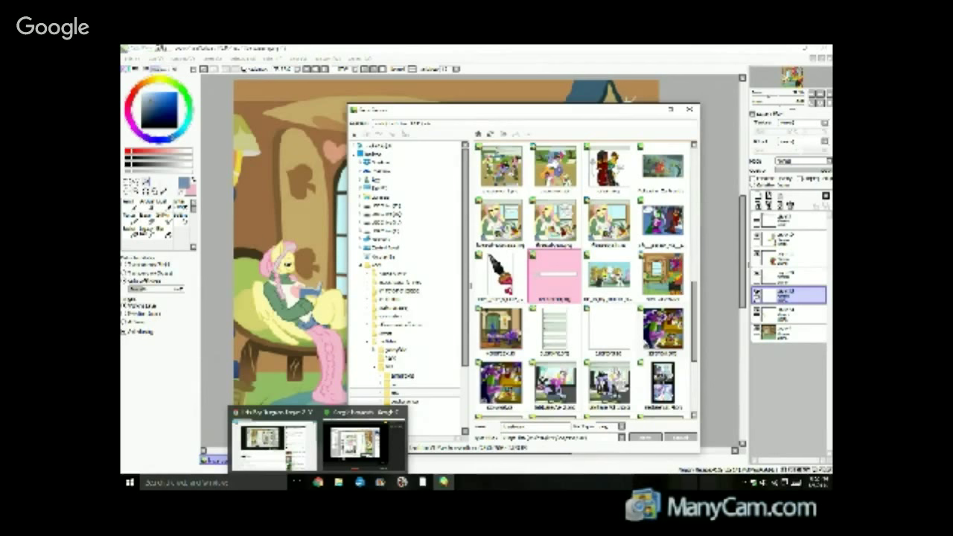
{"action": "scroll", "coordinate": [647, 343], "scroll_direction": "up", "scroll_amount": 5}
{"action": "scroll", "coordinate": [647, 342], "scroll_direction": "up", "scroll_amount": 5}
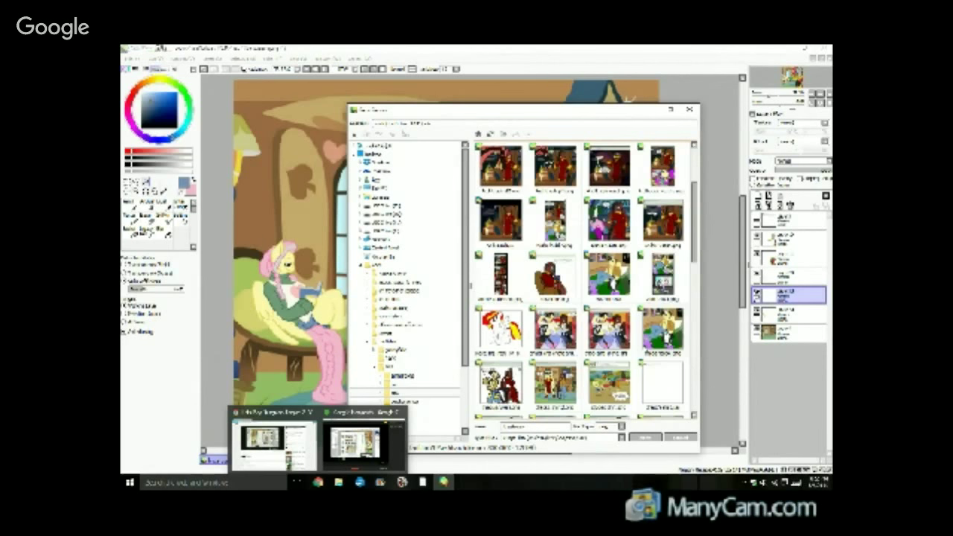
{"action": "scroll", "coordinate": [646, 343], "scroll_direction": "down", "scroll_amount": 10}
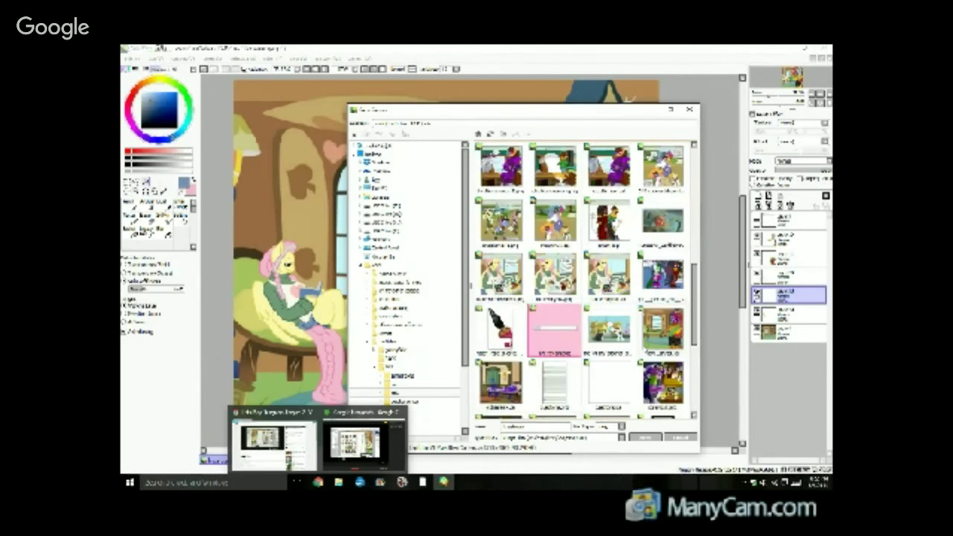
{"action": "scroll", "coordinate": [585, 280], "scroll_direction": "down", "scroll_amount": 4}
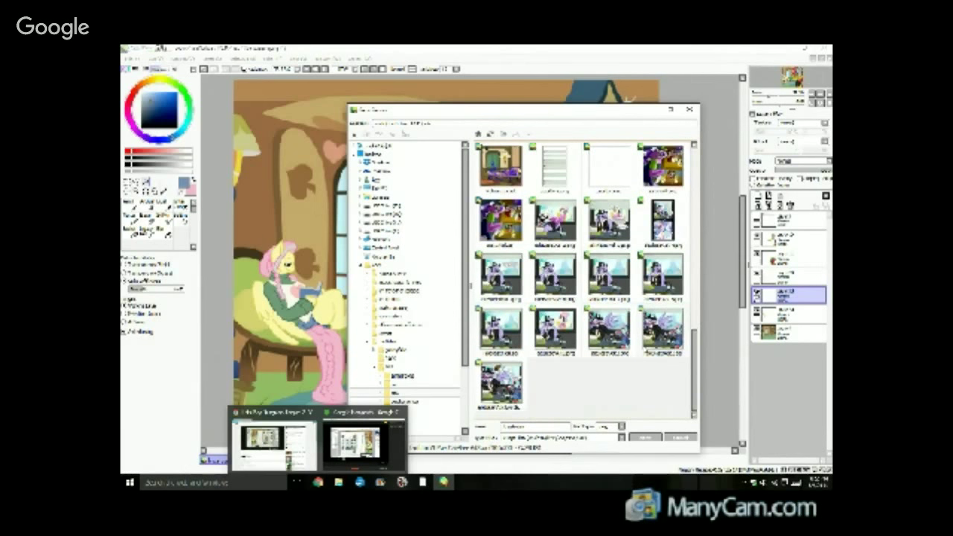
{"action": "scroll", "coordinate": [585, 280], "scroll_direction": "up", "scroll_amount": 2}
{"action": "scroll", "coordinate": [588, 283], "scroll_direction": "up", "scroll_amount": 1}
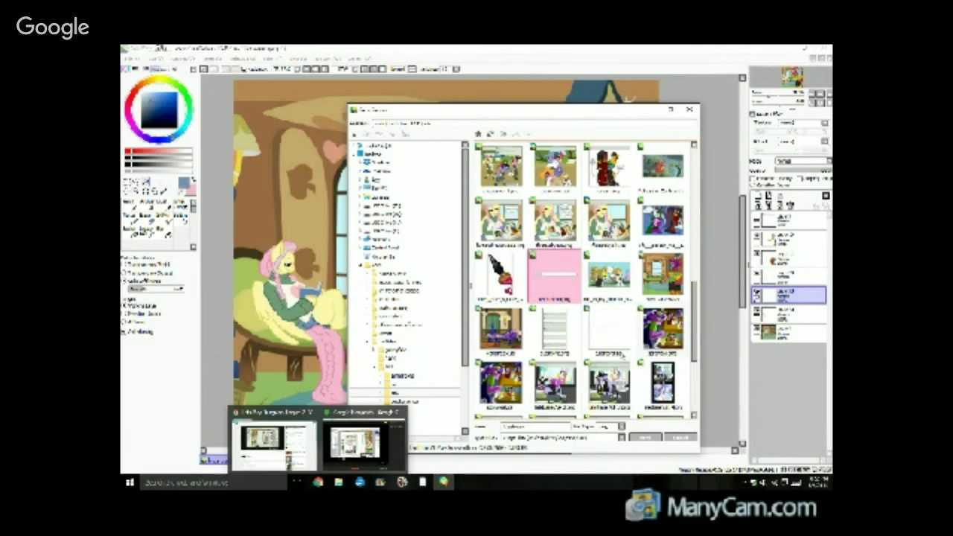
Save the room scene in another file format under its existing name, and choose to wait for the program to respond.
{"action": "left_click", "coordinate": [605, 428]}
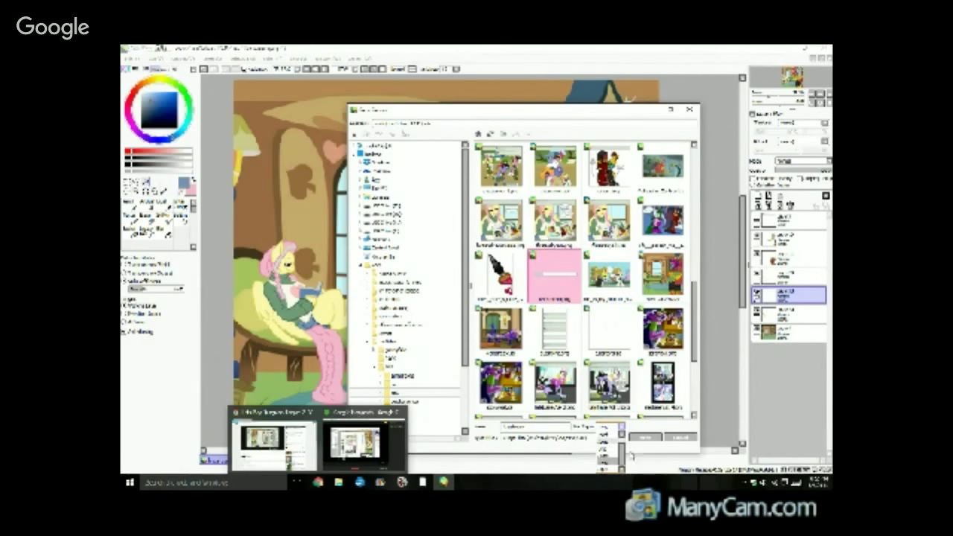
{"action": "left_click_drag", "start_coordinate": [622, 453], "coordinate": [629, 427]}
{"action": "left_click", "coordinate": [610, 438]}
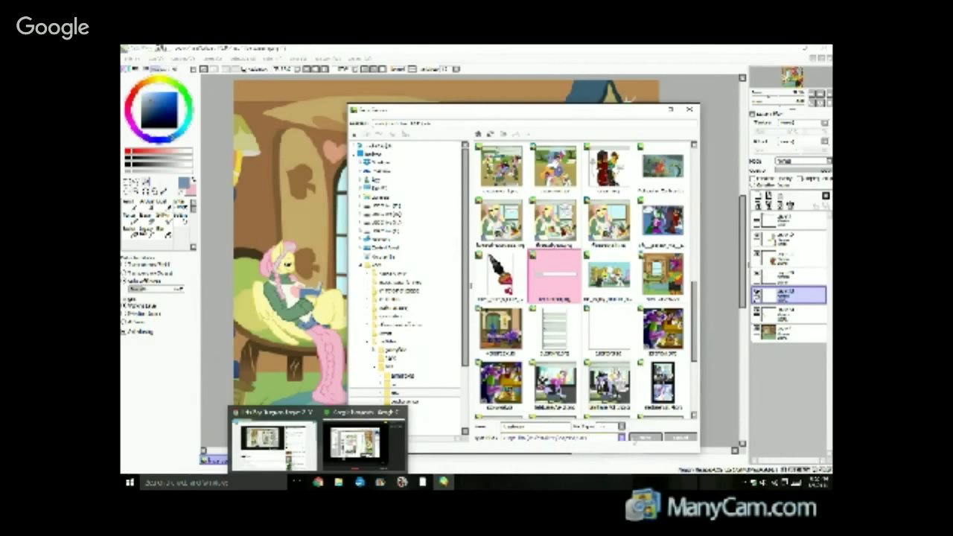
{"action": "left_click", "coordinate": [641, 439]}
{"action": "left_click", "coordinate": [642, 438]}
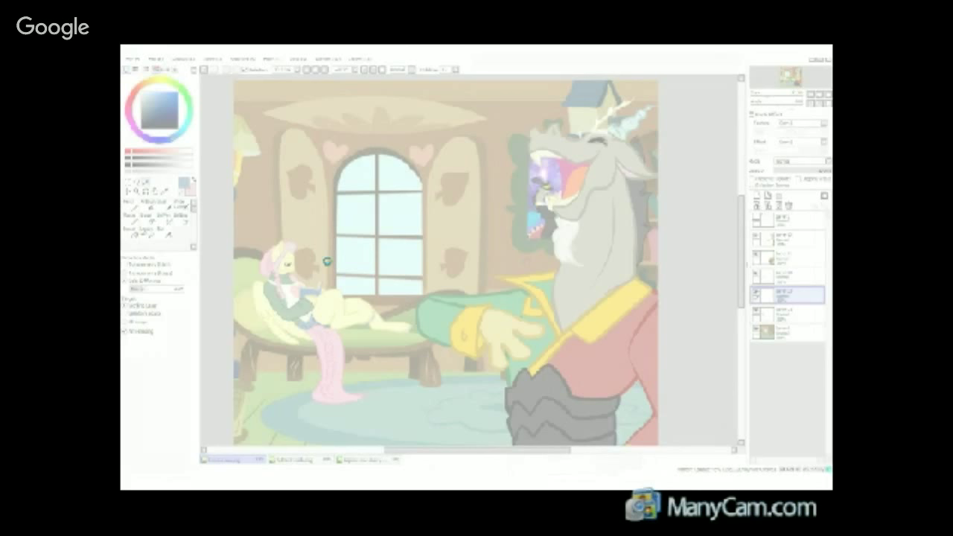
{"action": "key", "text": "ctrl+s"}
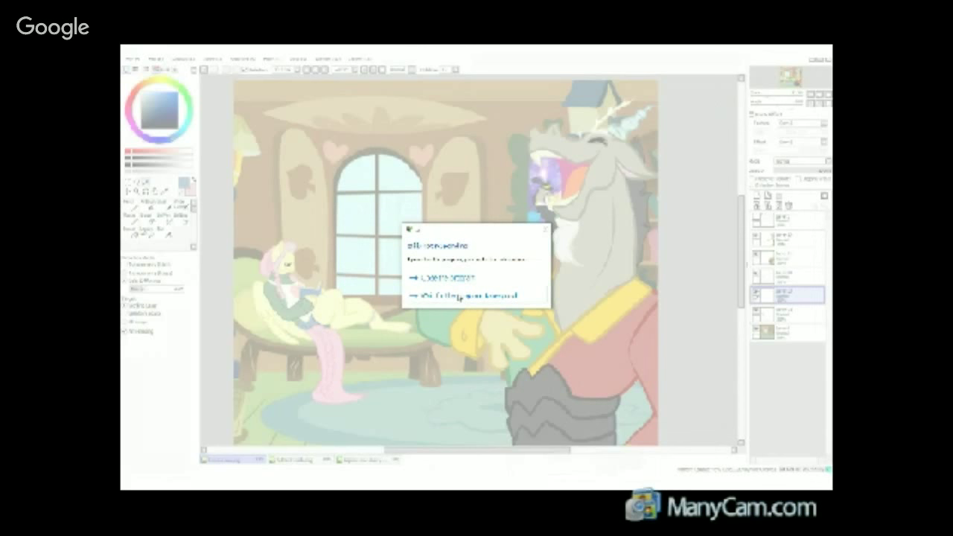
{"action": "left_click", "coordinate": [459, 296]}
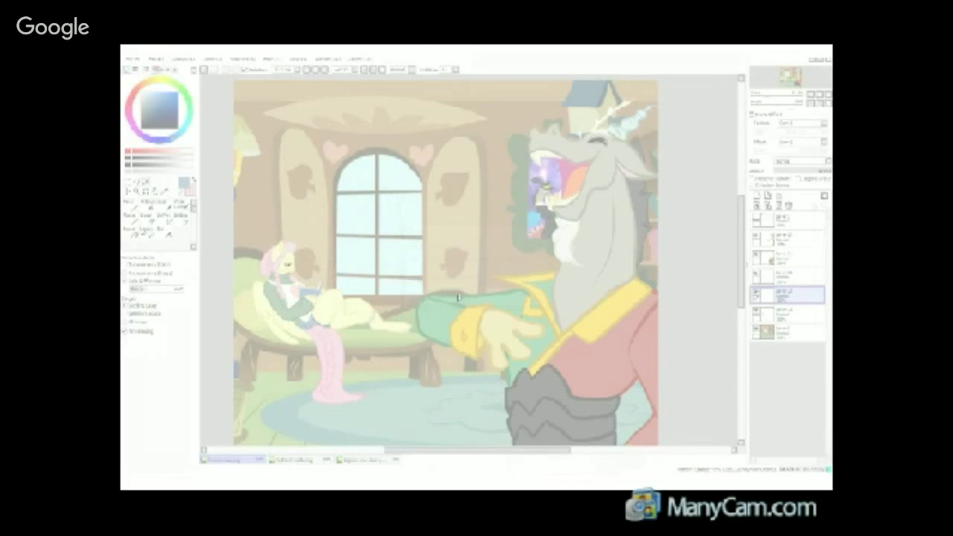